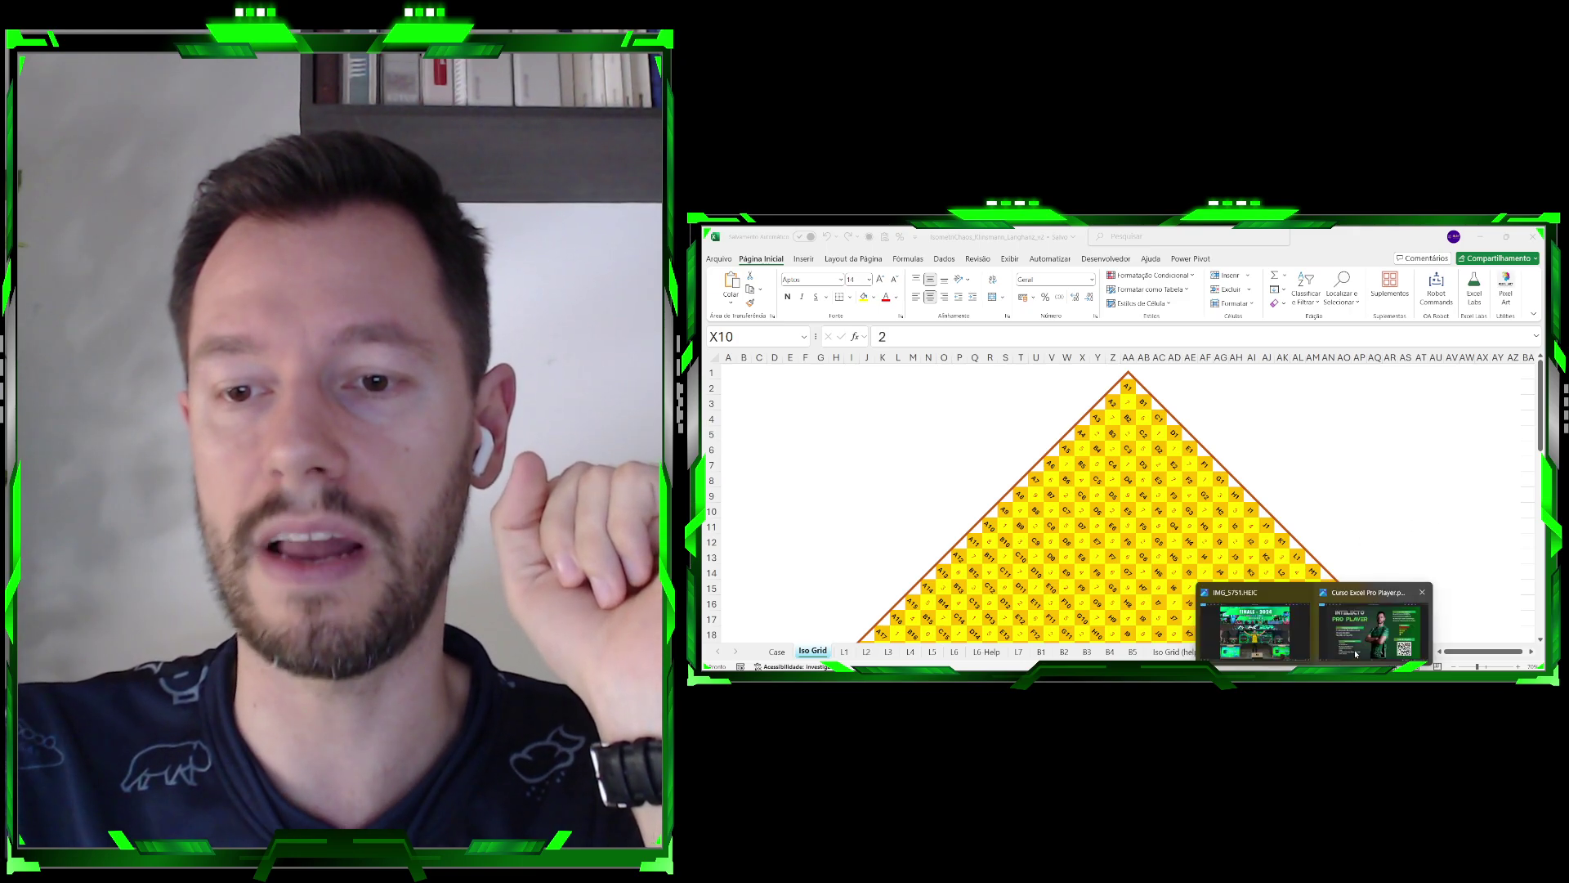
# View the Curso Excel Pro Player image and the IMG_5751 photo of the 2024 finals.
pyautogui.click(1421, 617)
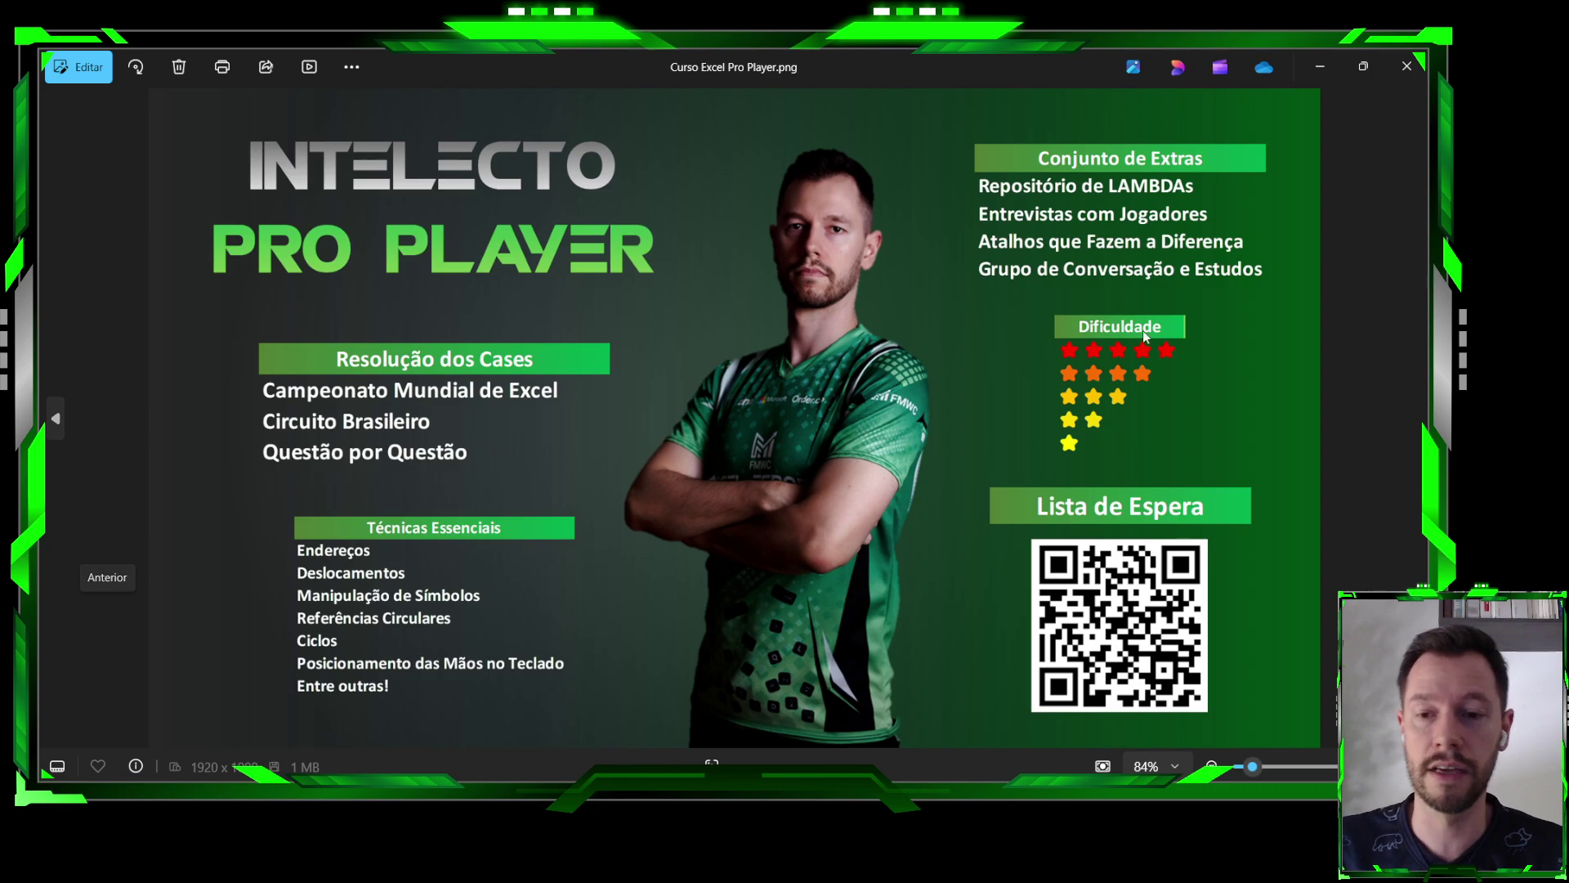
pyautogui.moveTo(1058, 785)
pyautogui.click(960, 697)
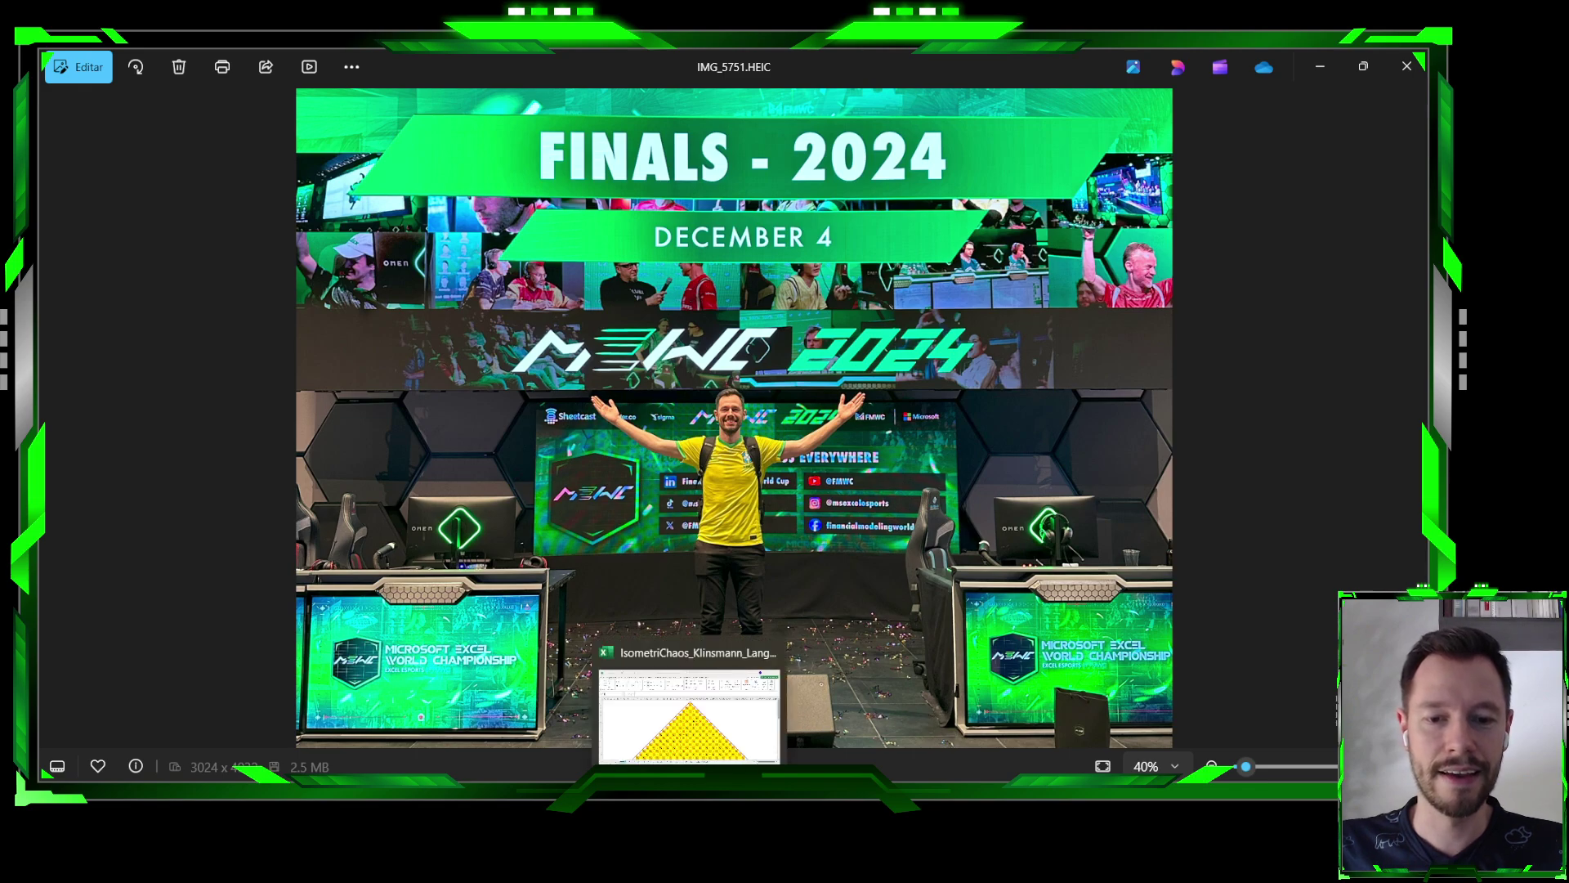
# Switch to the IsometriChaos workbook in Excel and read the title and instructions on the Case sheet.
pyautogui.click(713, 735)
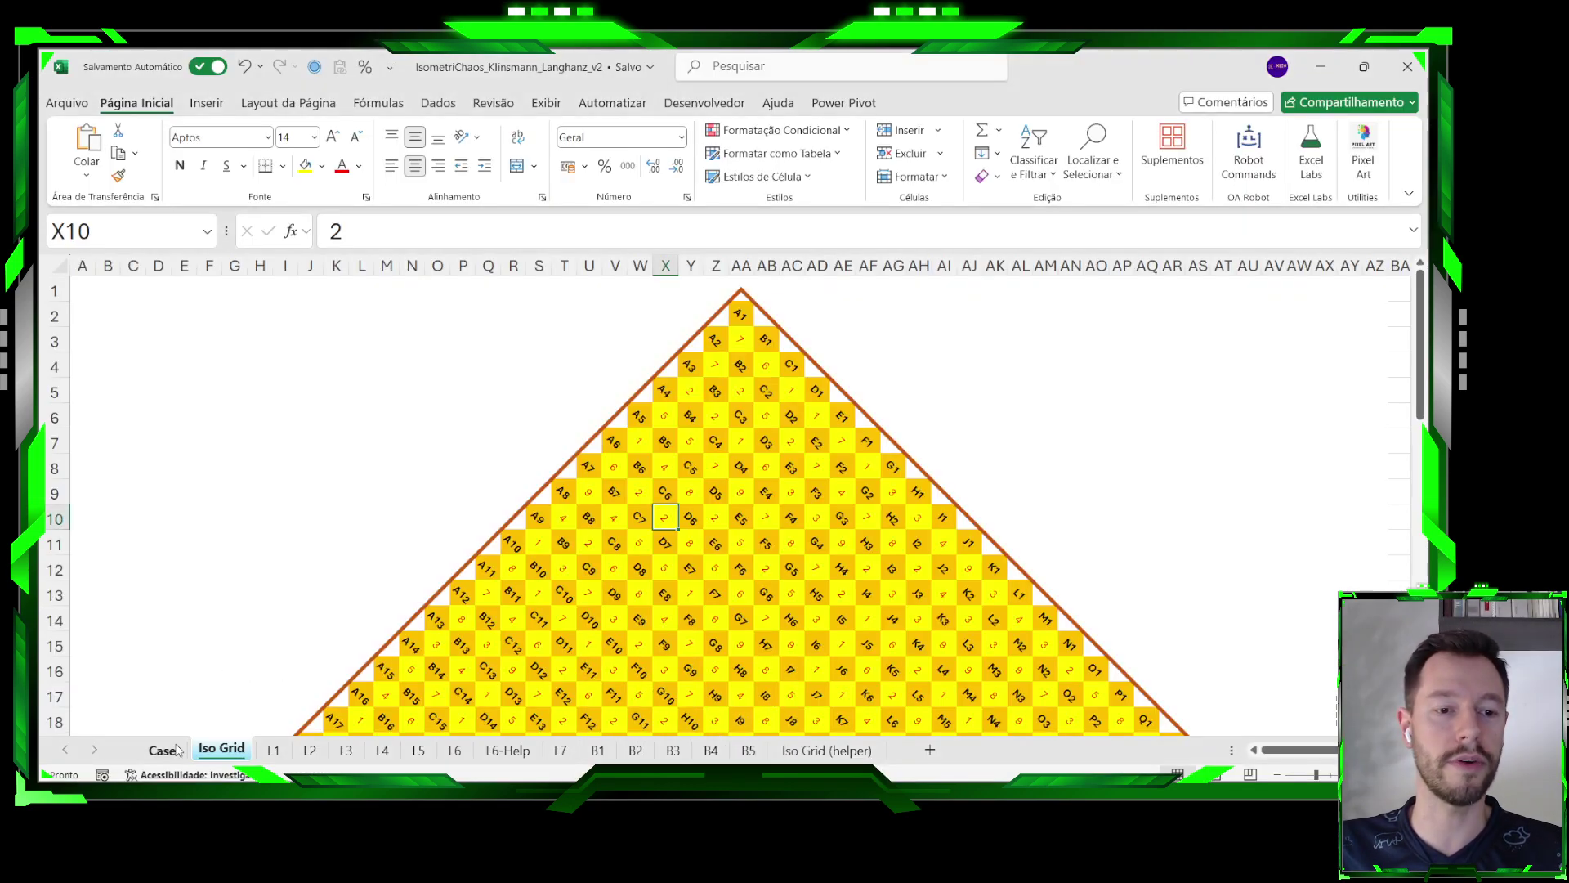
pyautogui.click(162, 750)
pyautogui.scroll(-3, 544, 508)
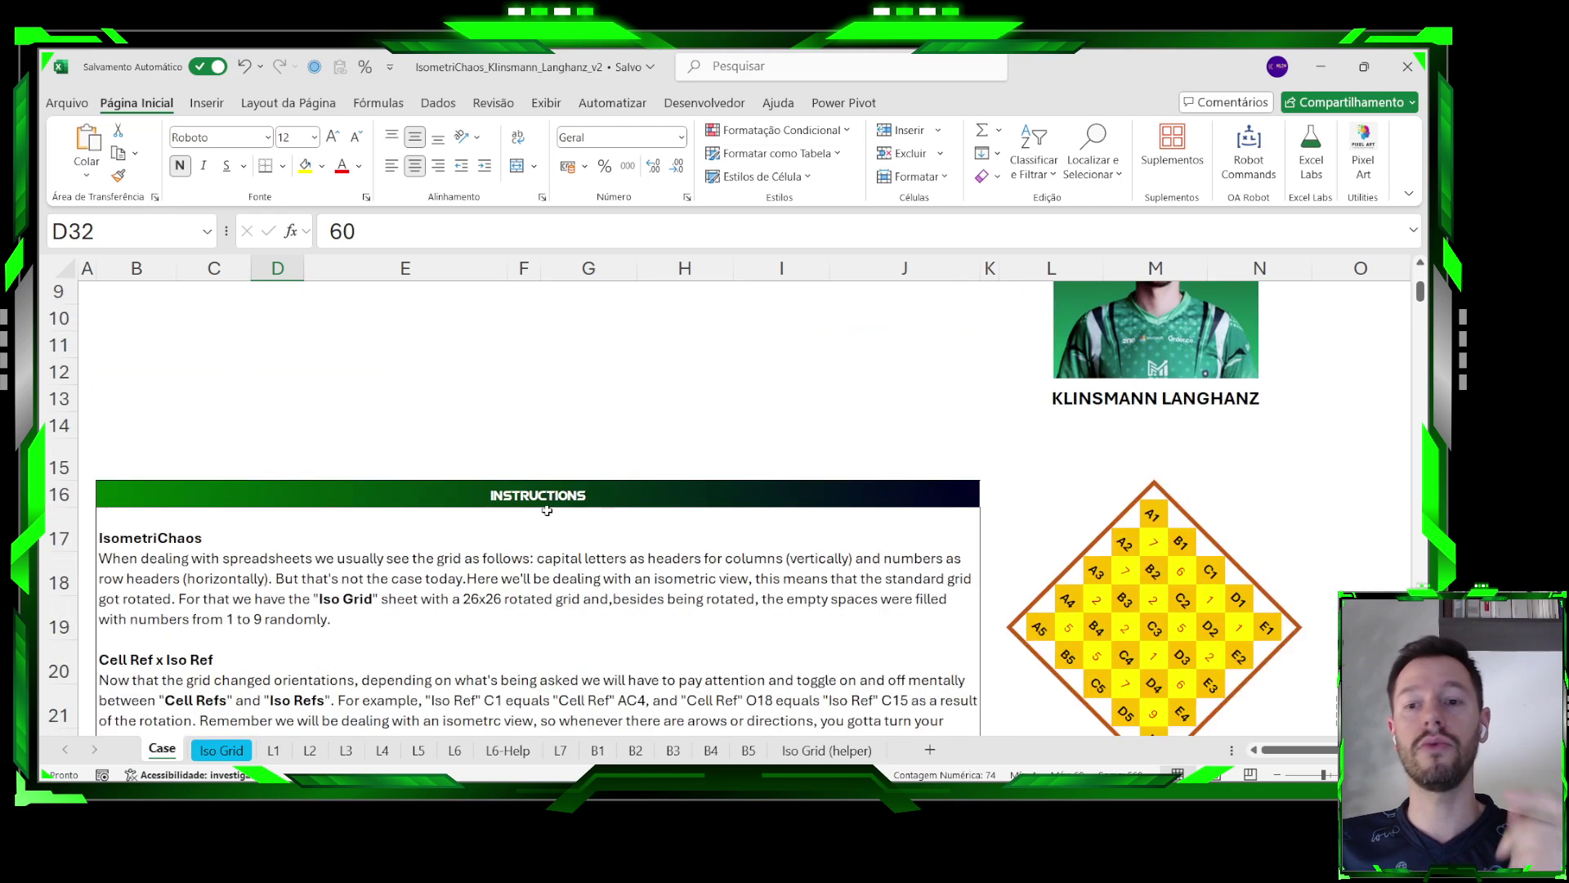
pyautogui.scroll(3, 548, 510)
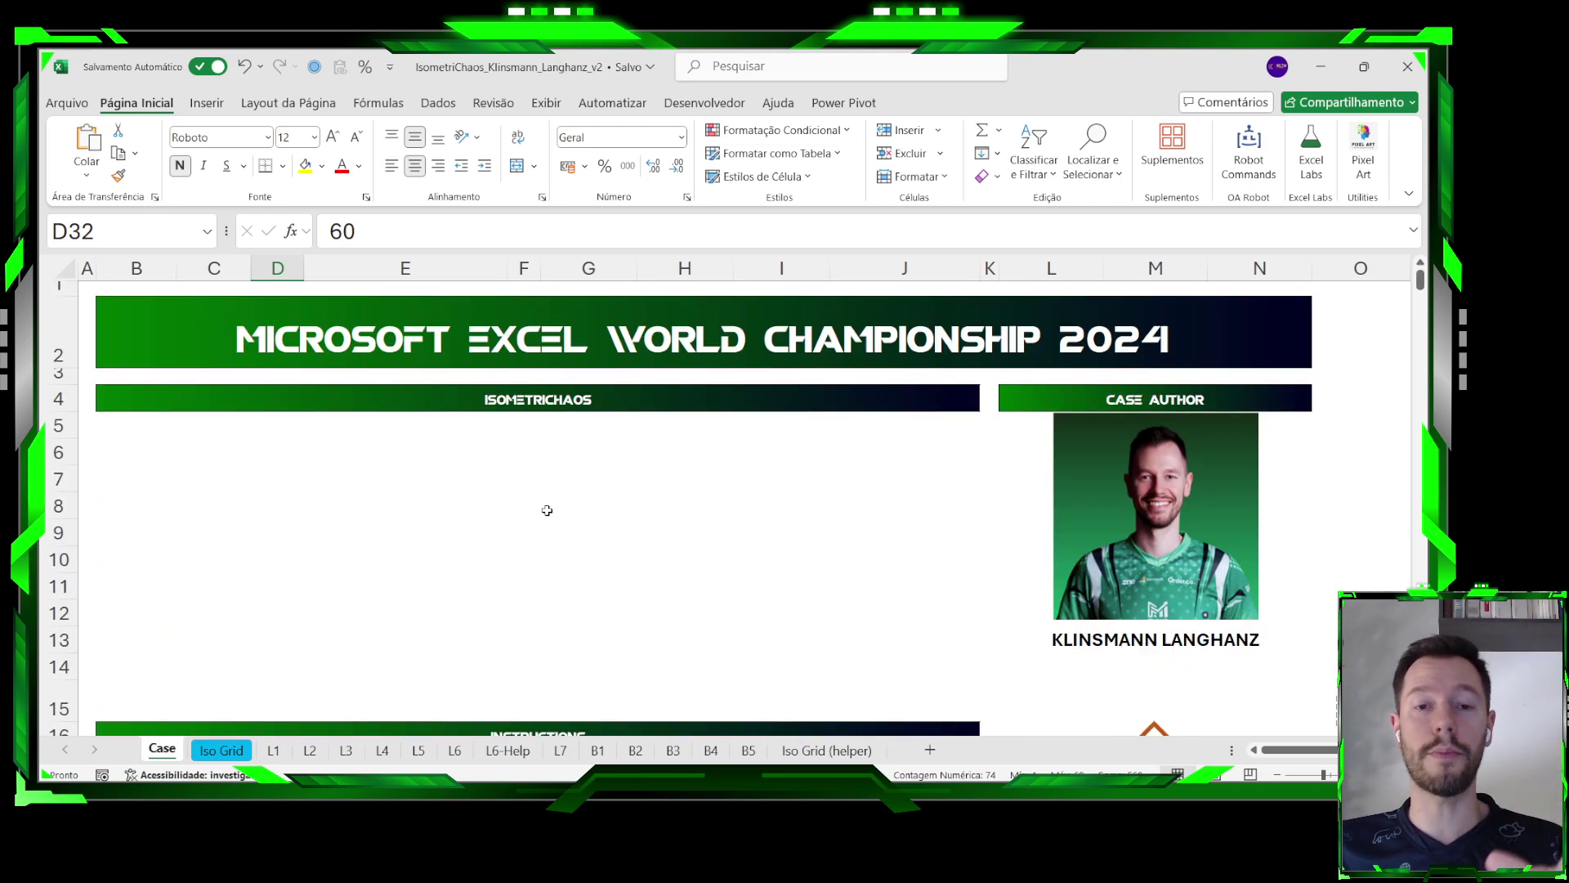
pyautogui.scroll(-5, 547, 510)
pyautogui.scroll(2, 546, 510)
pyautogui.scroll(-1, 556, 515)
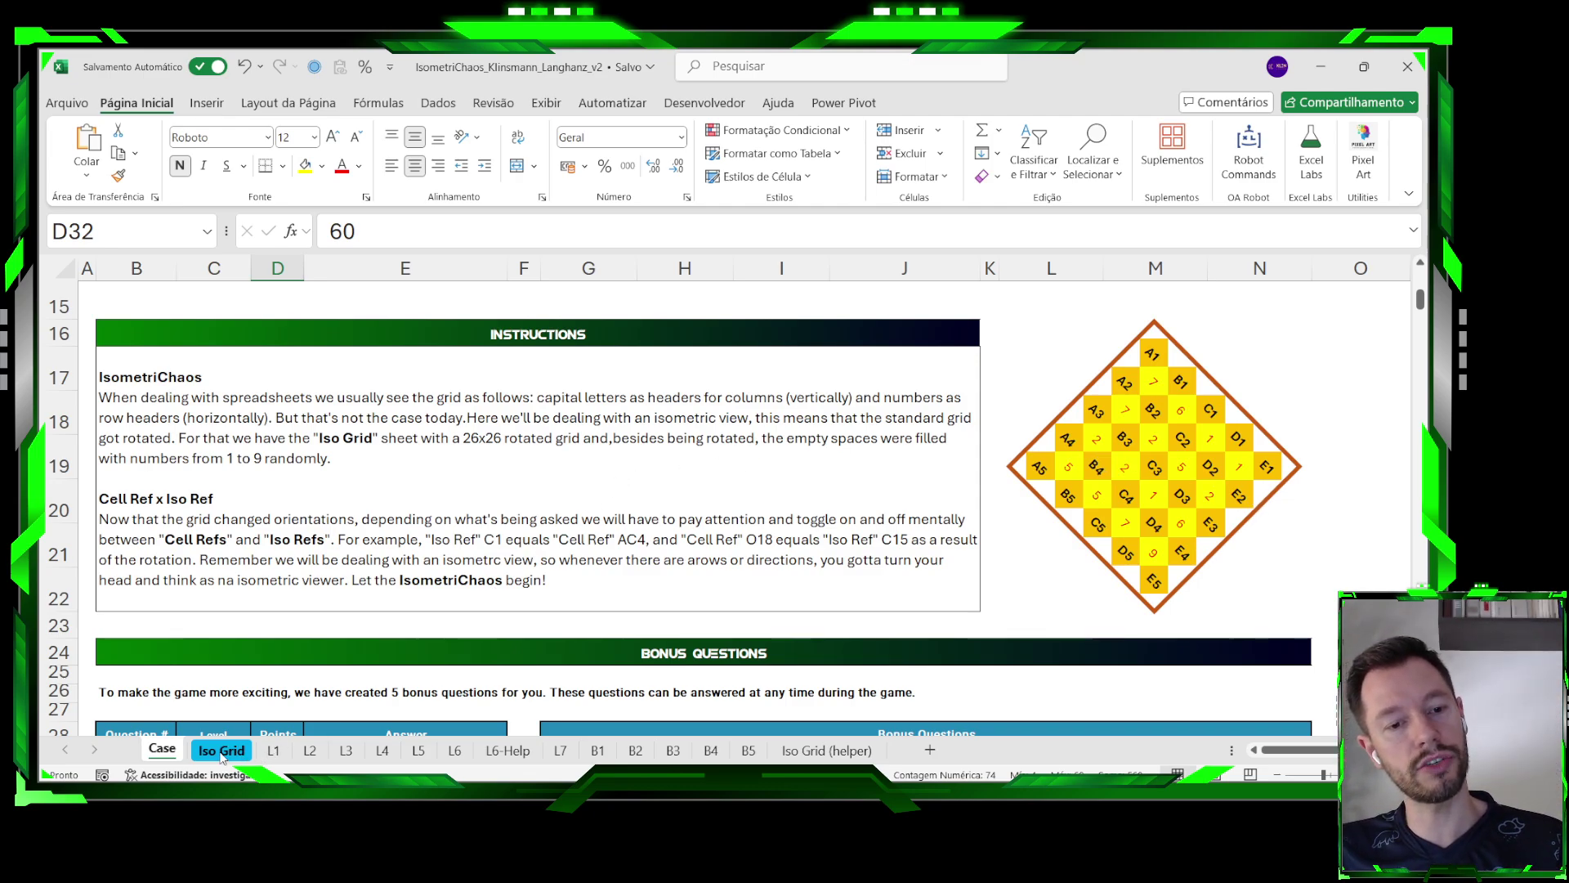
pyautogui.scroll(5, 351, 561)
pyautogui.click(453, 403)
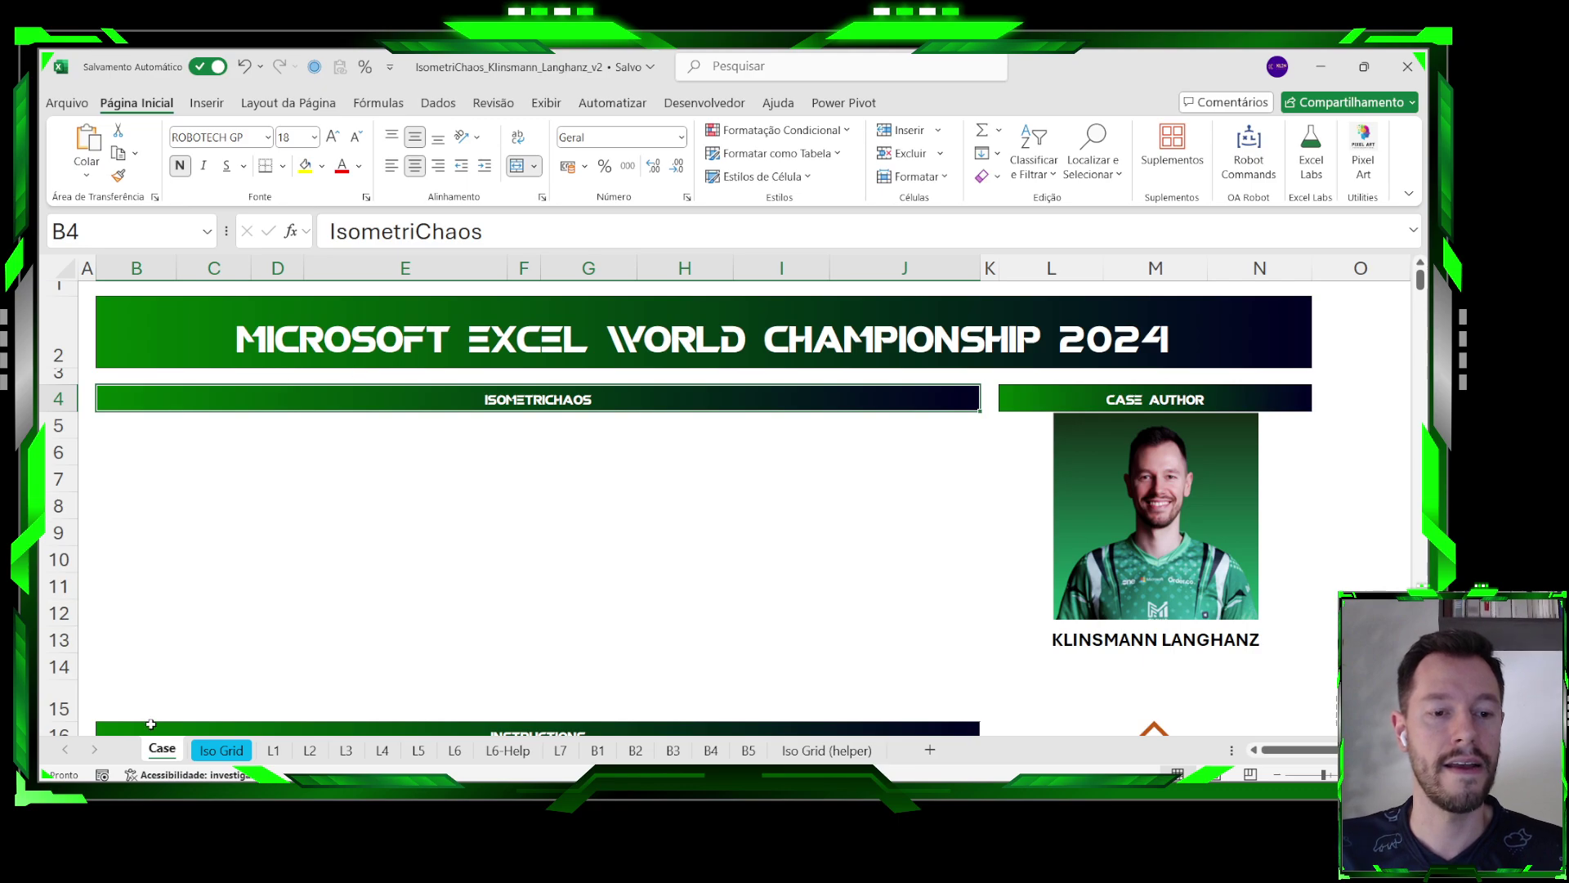
# Examine the rotated labels A1, B1 and C1 at the apex of the grid on the Iso Grid sheet.
pyautogui.click(223, 751)
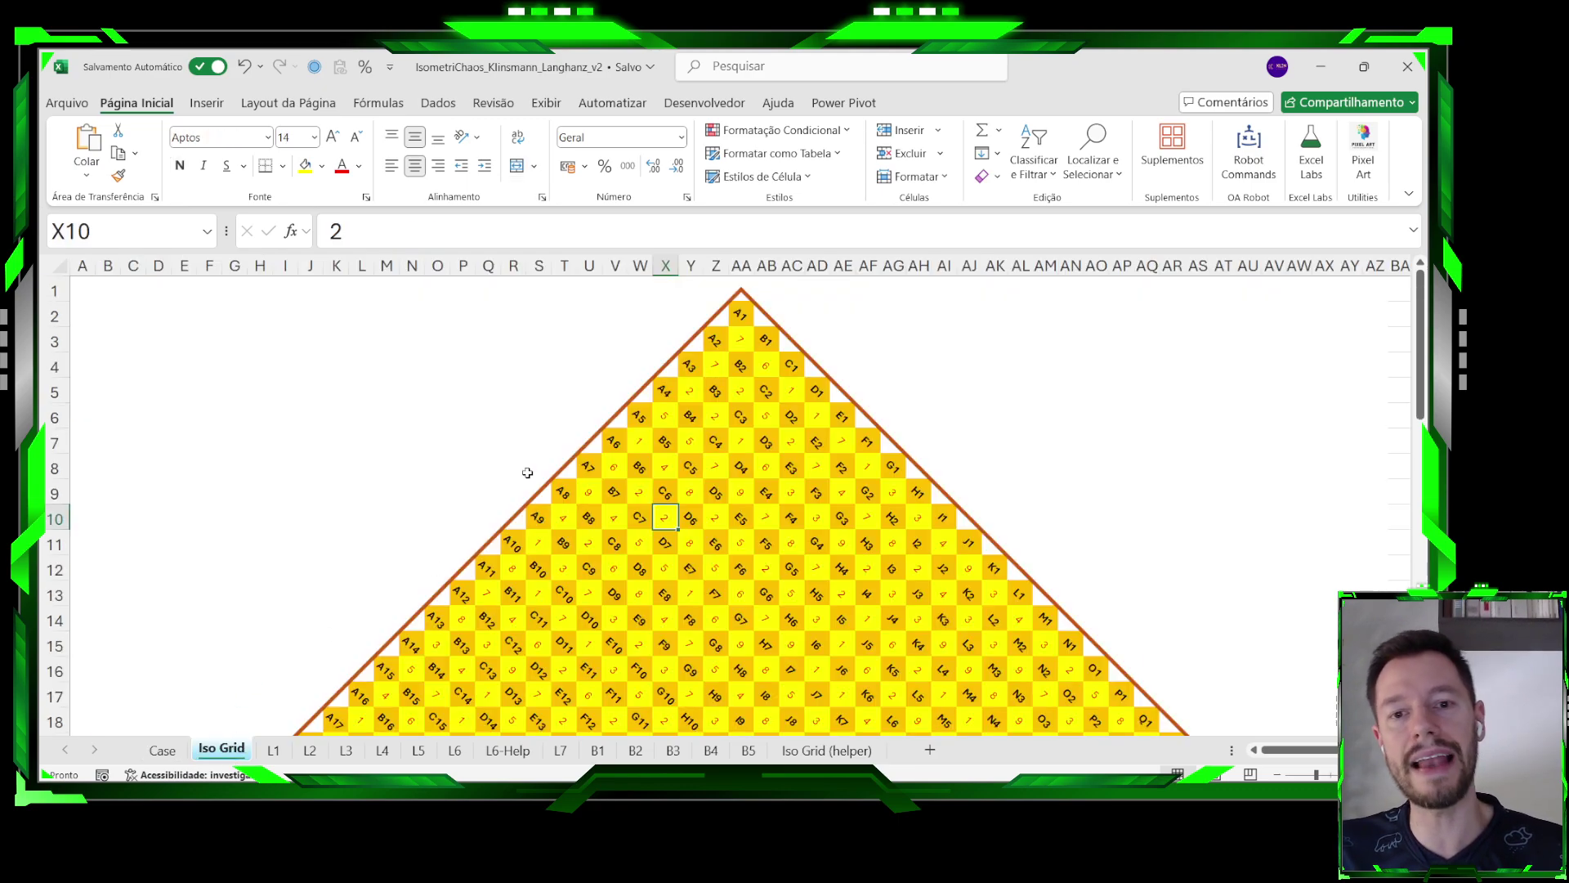
pyautogui.scroll(1, 790, 317)
pyautogui.scroll(2, 790, 317)
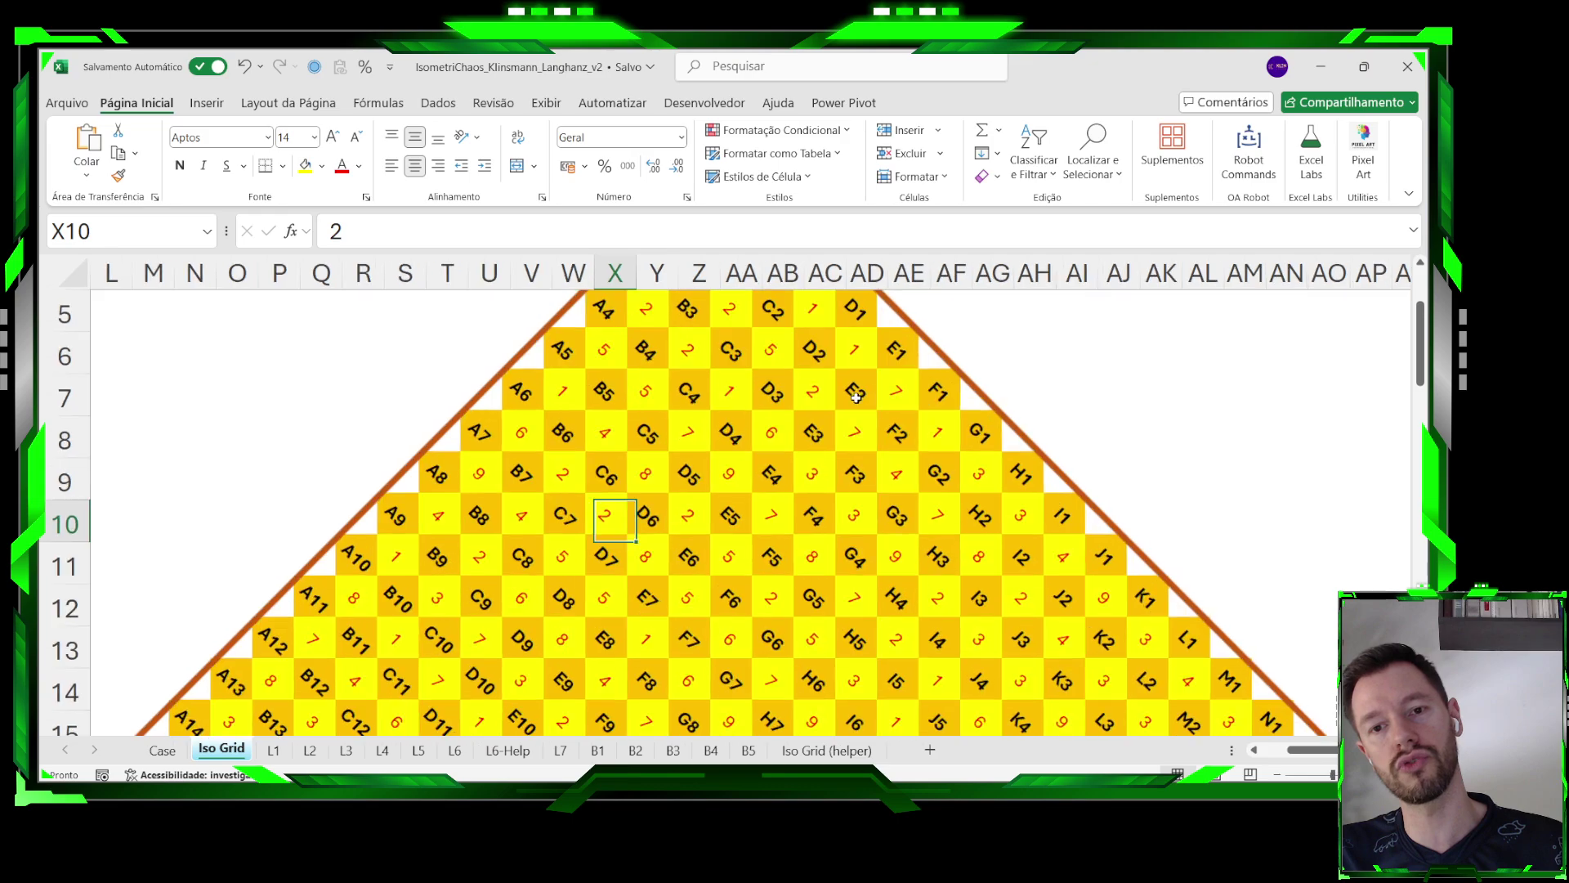
pyautogui.scroll(2, 864, 412)
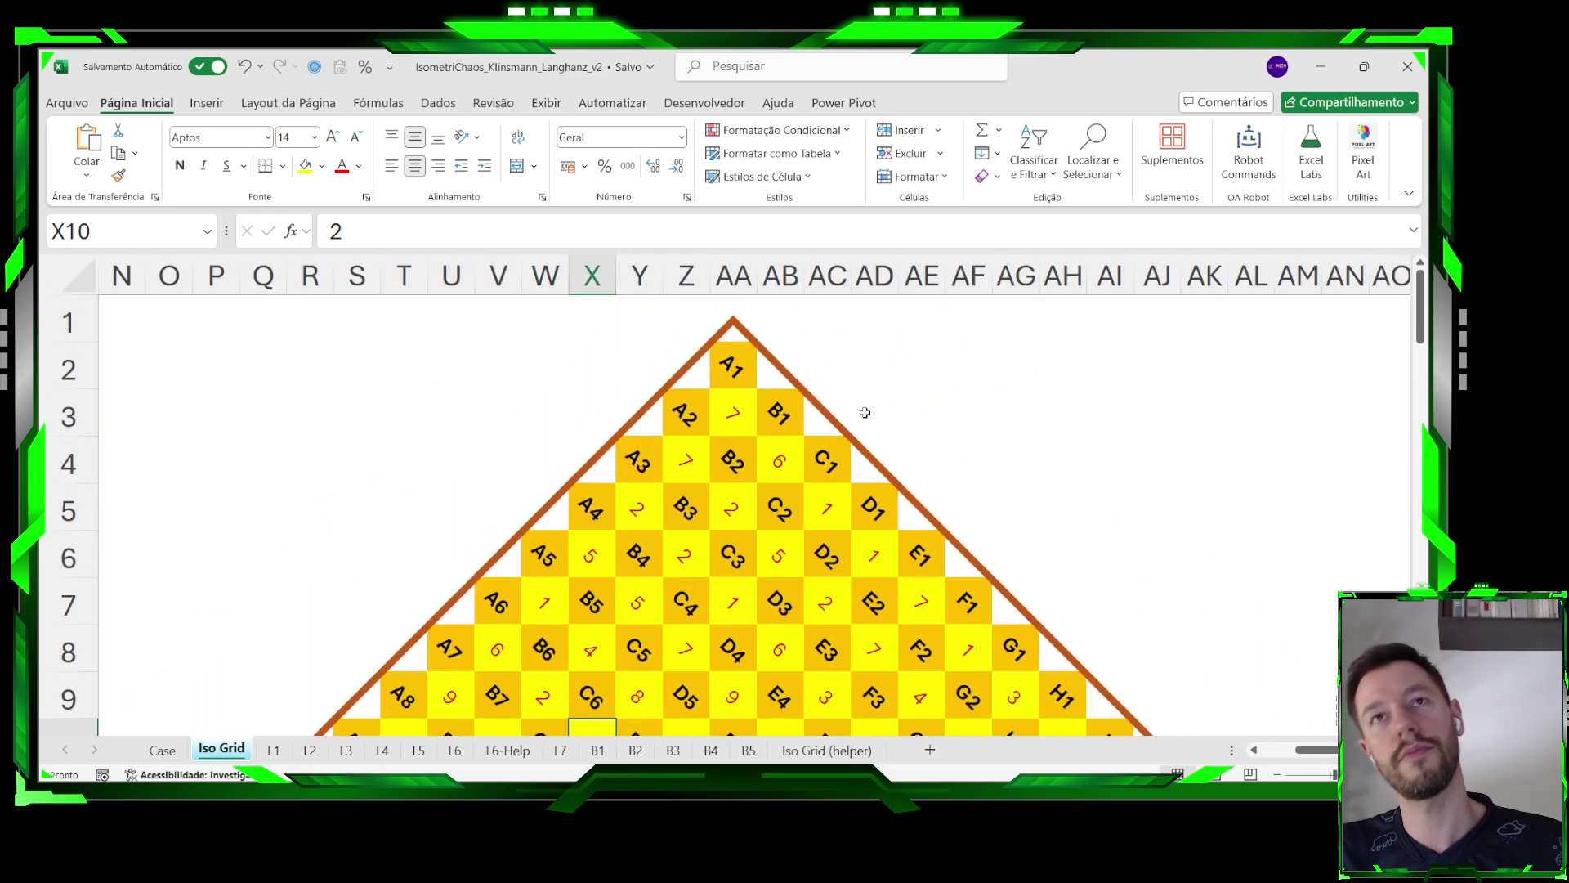
pyautogui.click(732, 376)
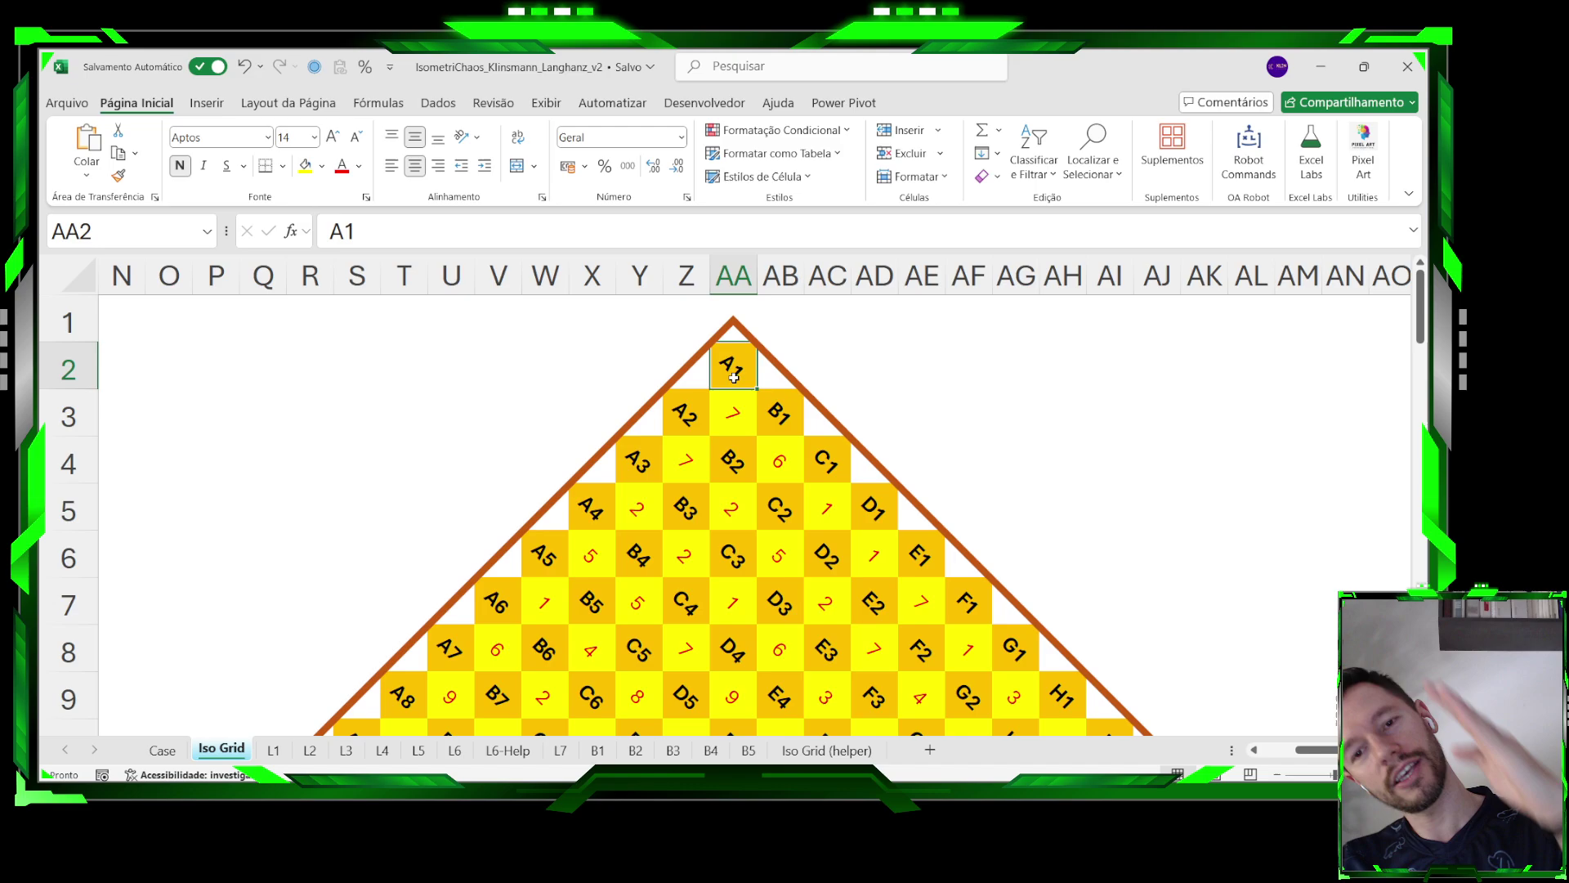
pyautogui.click(772, 408)
pyautogui.click(821, 448)
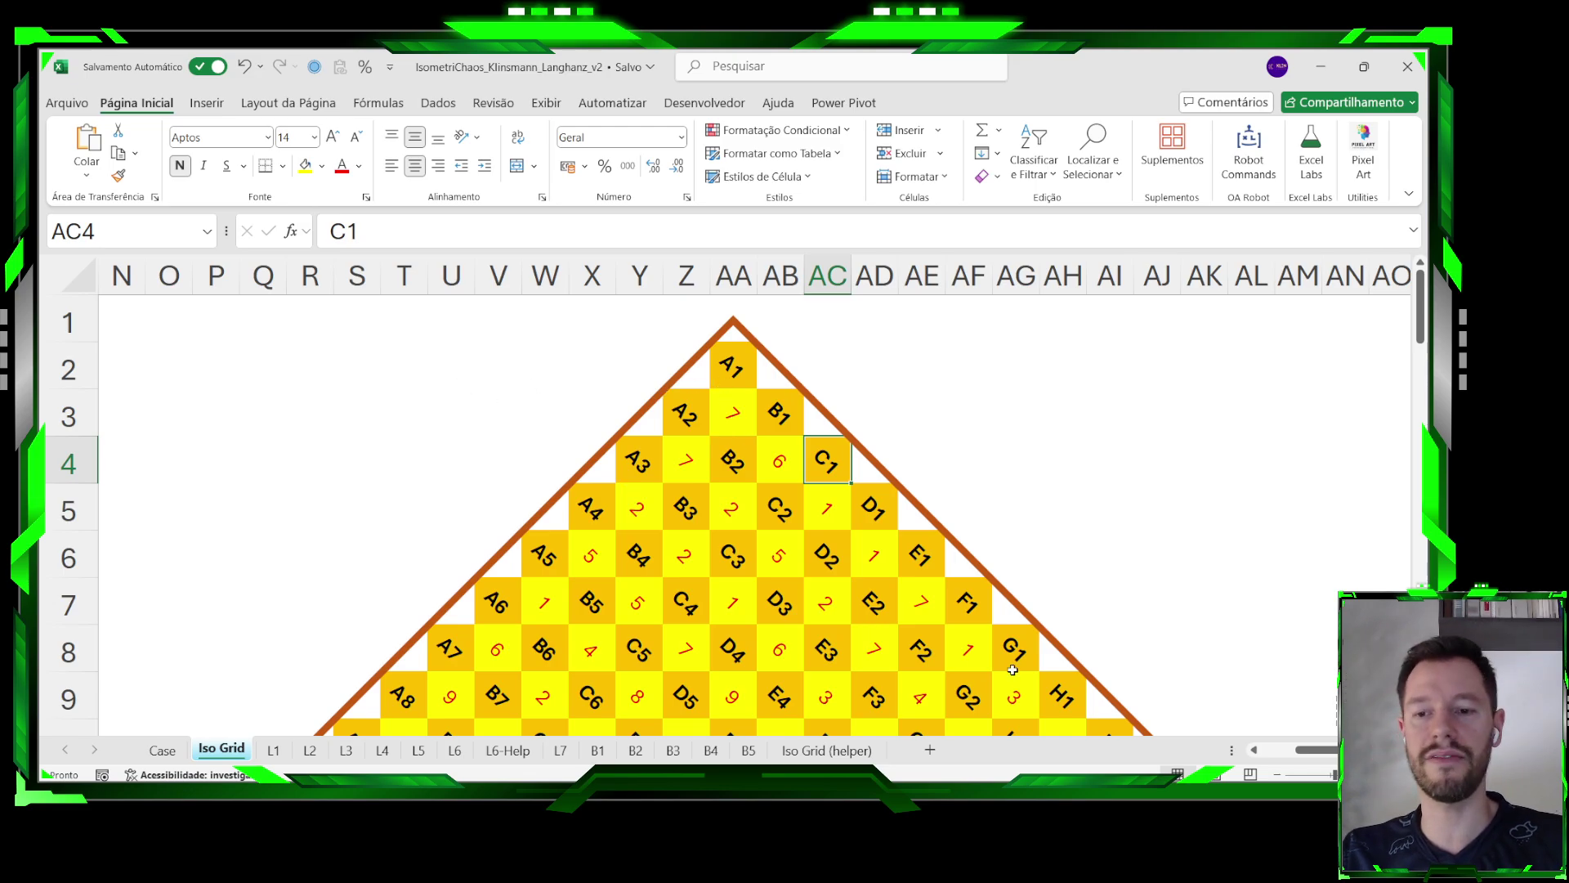
# Compare the rotated labels with the standard cells A1, B1 and C1 in the sheet's first row.
pyautogui.moveTo(1333, 750); pyautogui.dragTo(1104, 748)
pyautogui.click(116, 322)
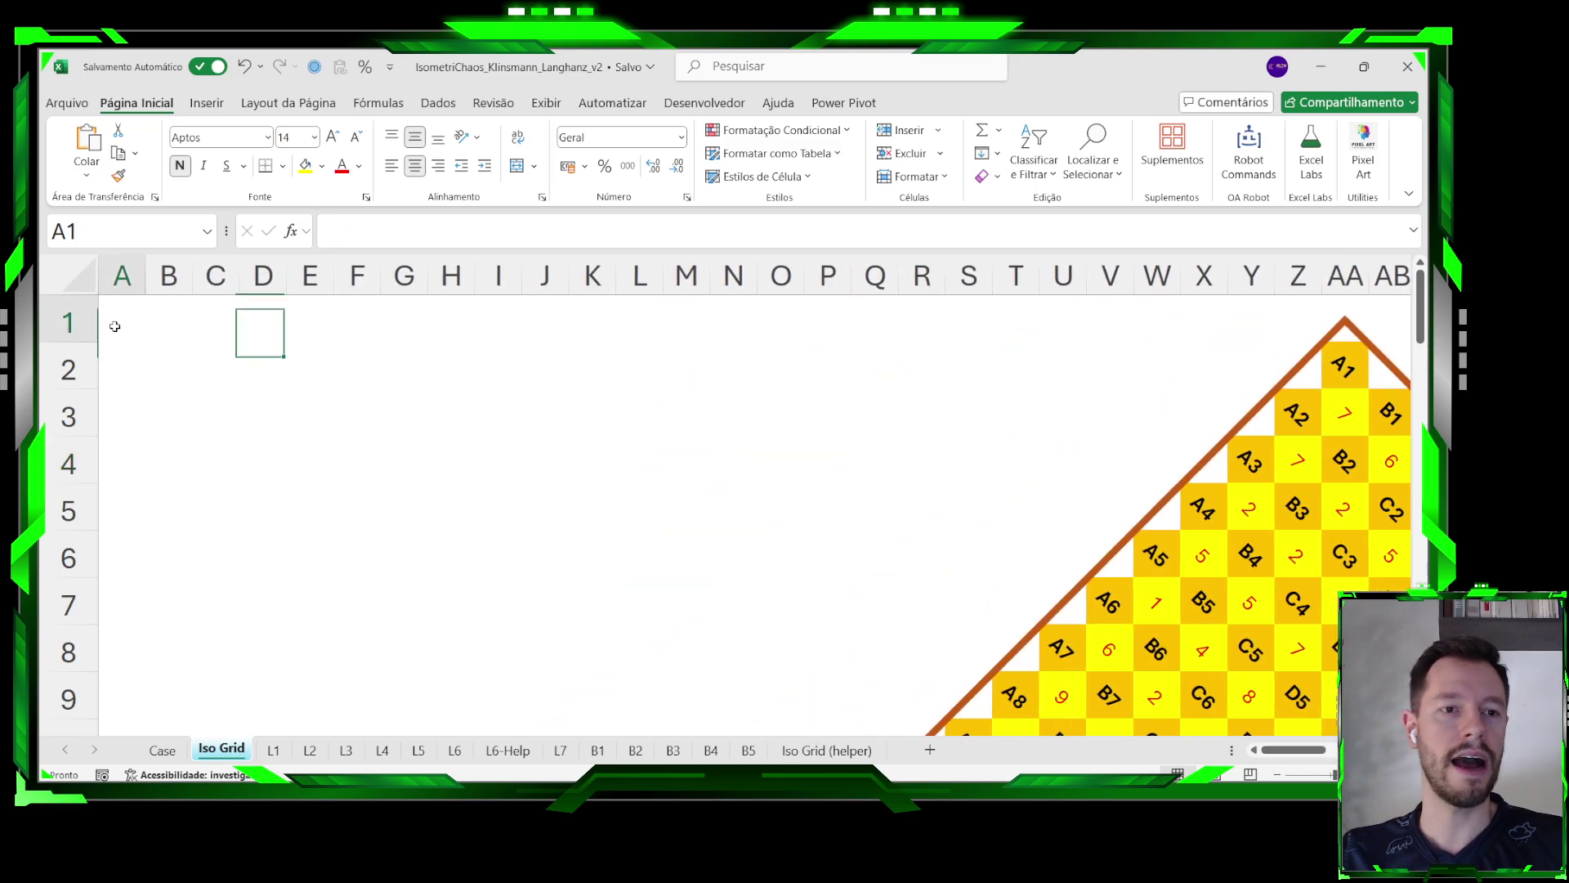
pyautogui.click(174, 317)
pyautogui.click(223, 317)
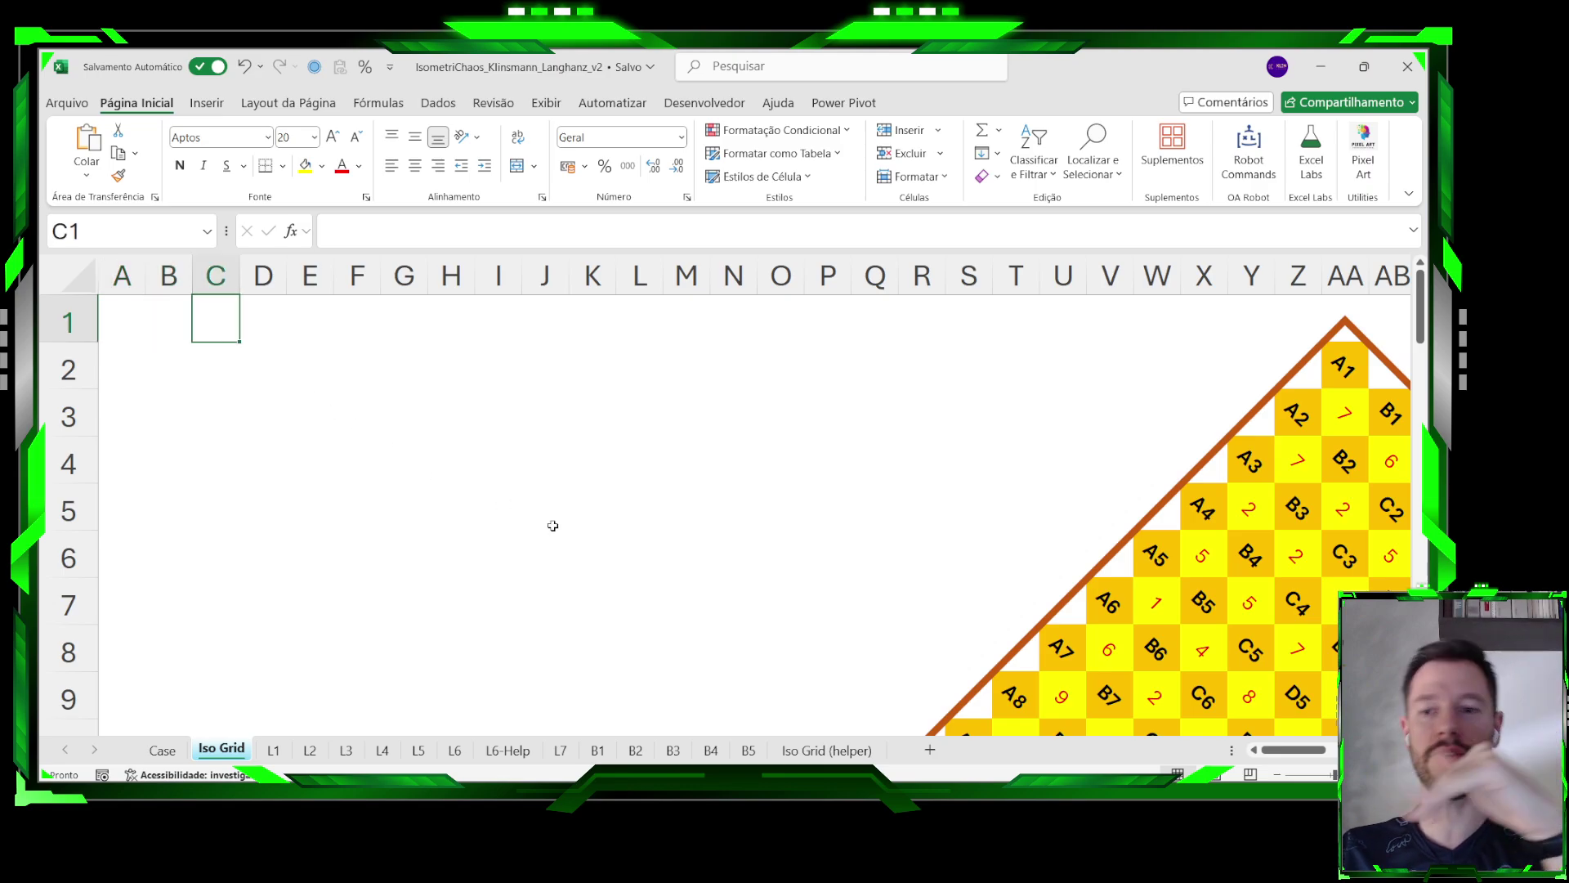
pyautogui.moveTo(1312, 752); pyautogui.dragTo(1341, 756)
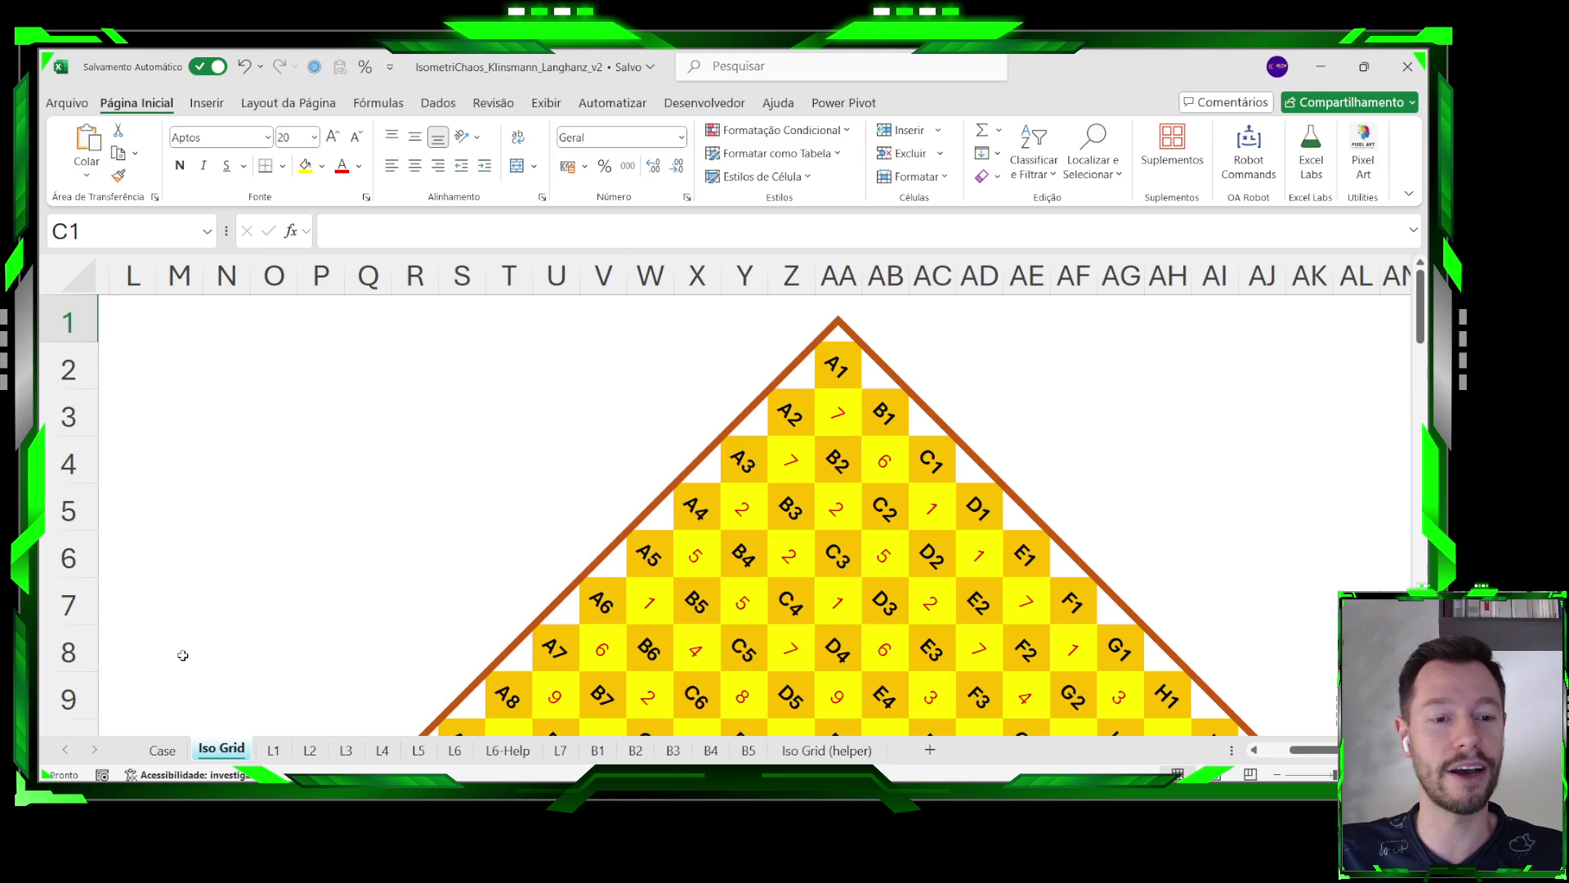
# Read the Level 1 question and its list of cell references on the Case sheet.
pyautogui.click(173, 749)
pyautogui.scroll(-4, 231, 595)
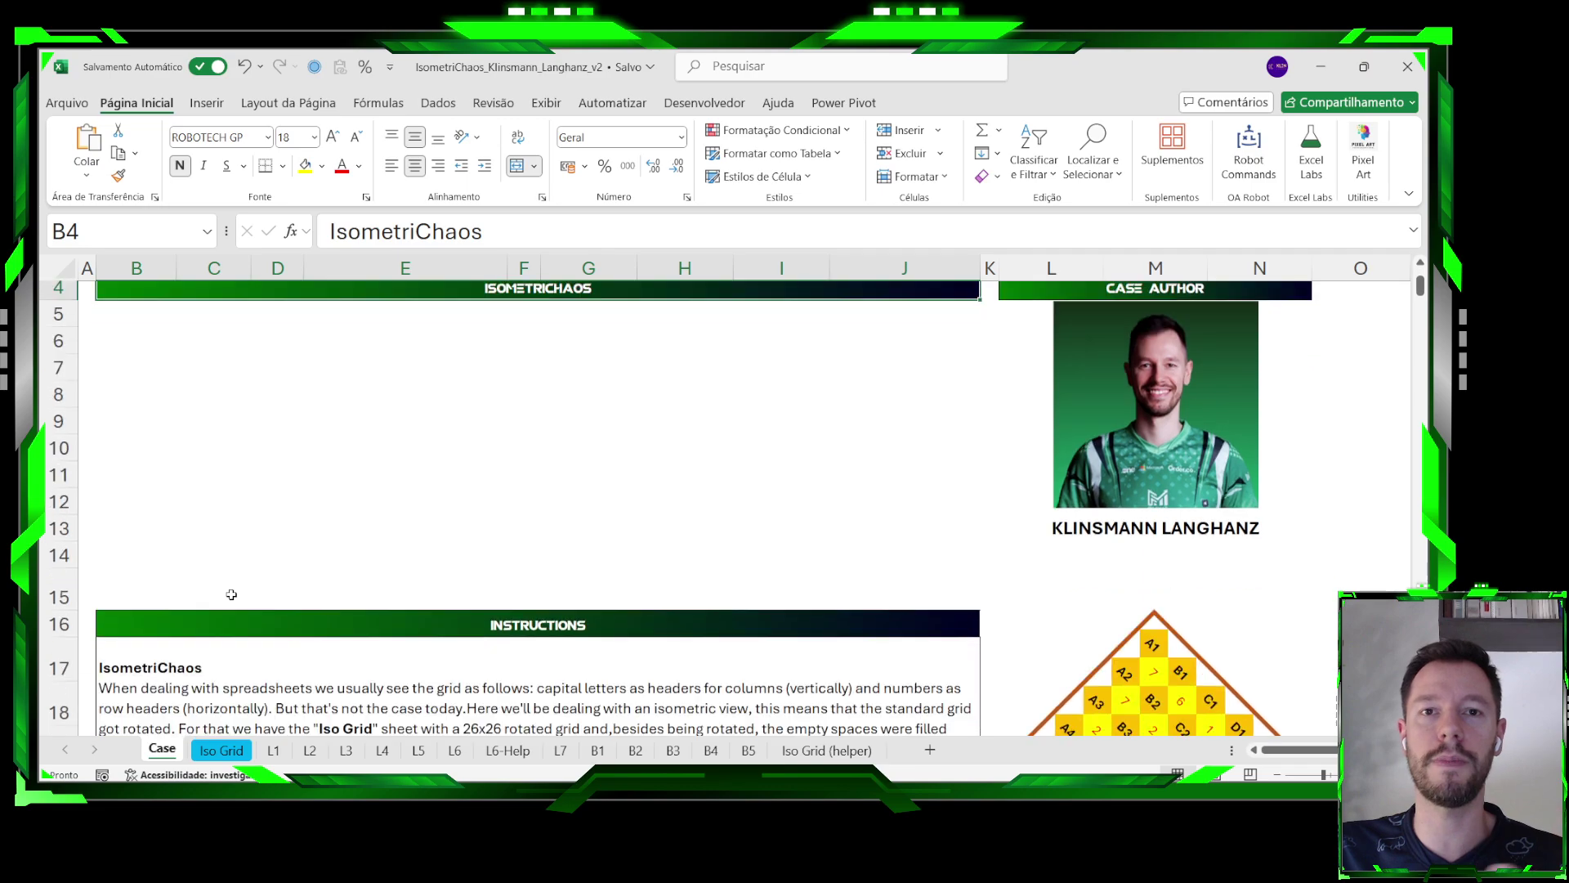
pyautogui.scroll(-7, 231, 595)
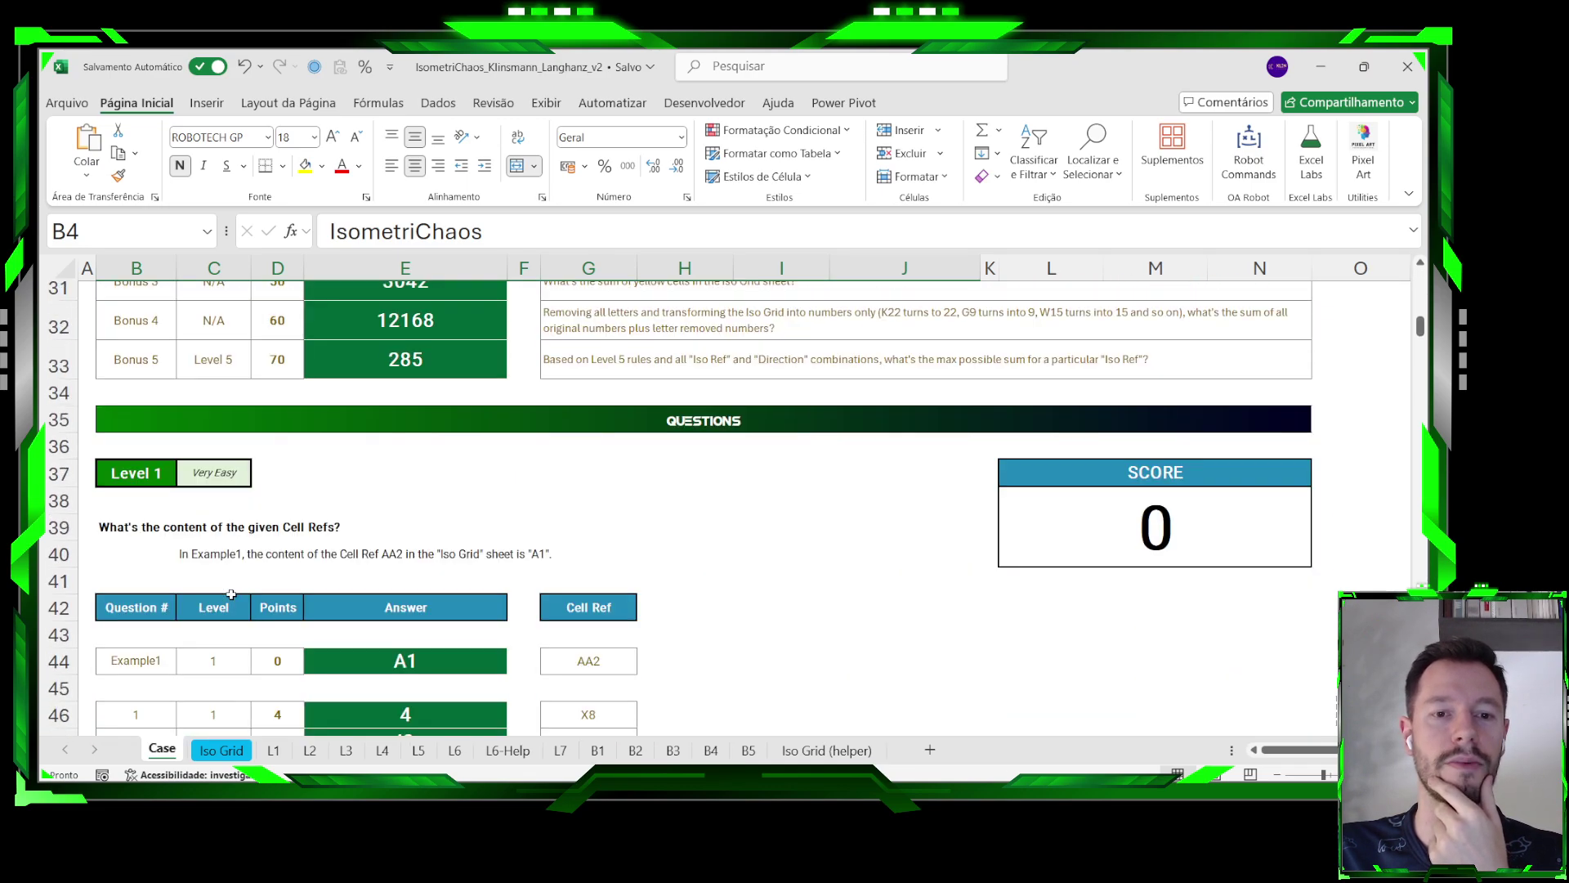
pyautogui.scroll(-2, 232, 595)
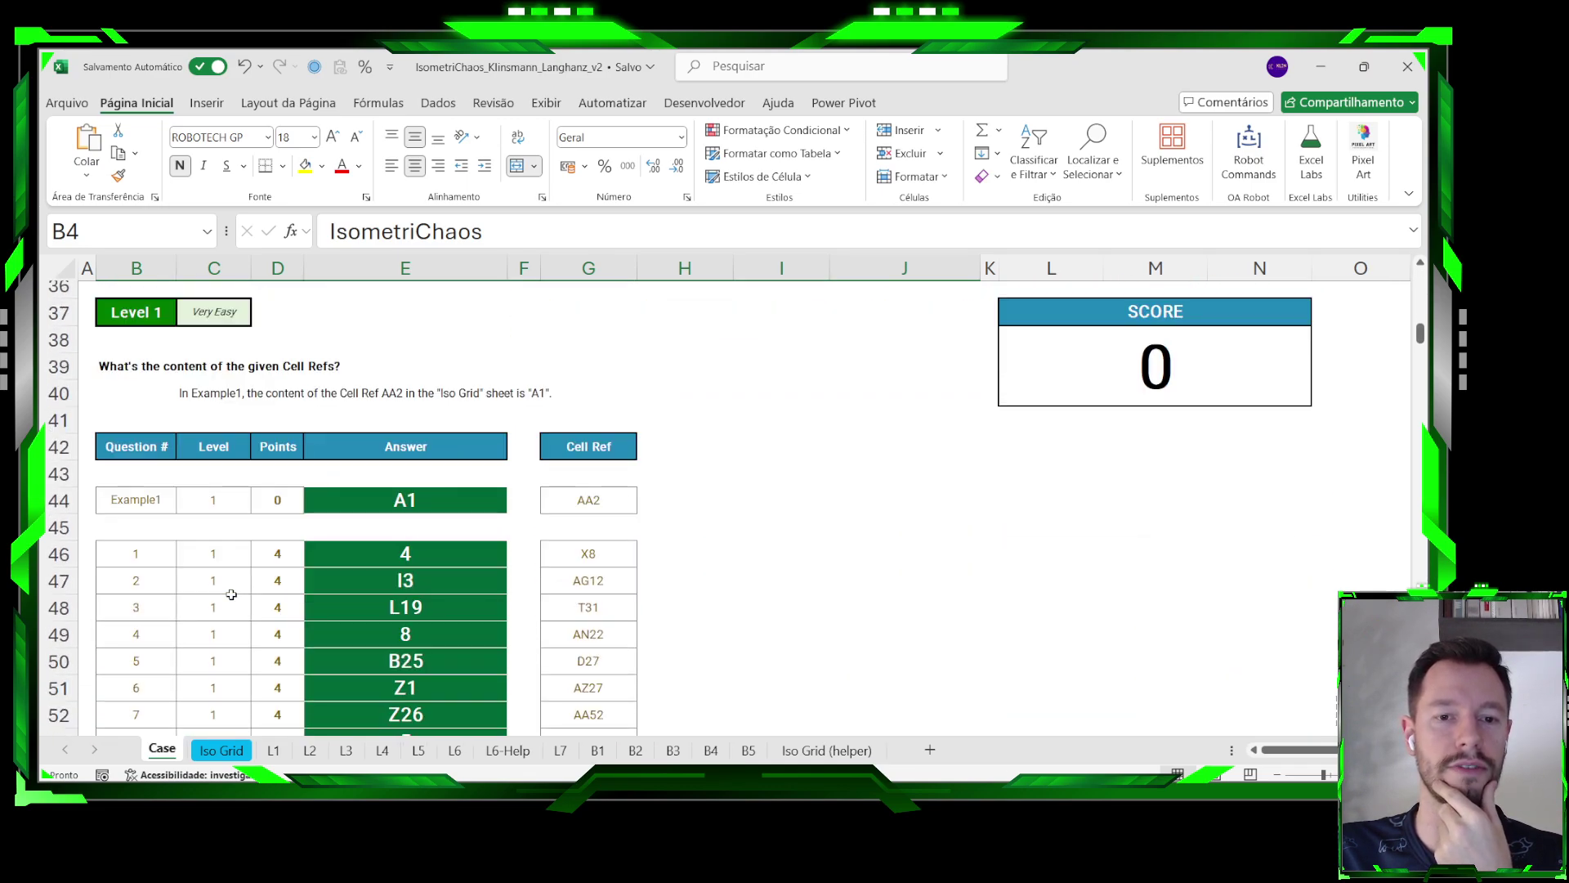
# Inspect the Iso Grid cells labelled B2, B3, C4 and C3 to relate cell references to isometric references.
pyautogui.click(224, 750)
pyautogui.scroll(-4, 826, 546)
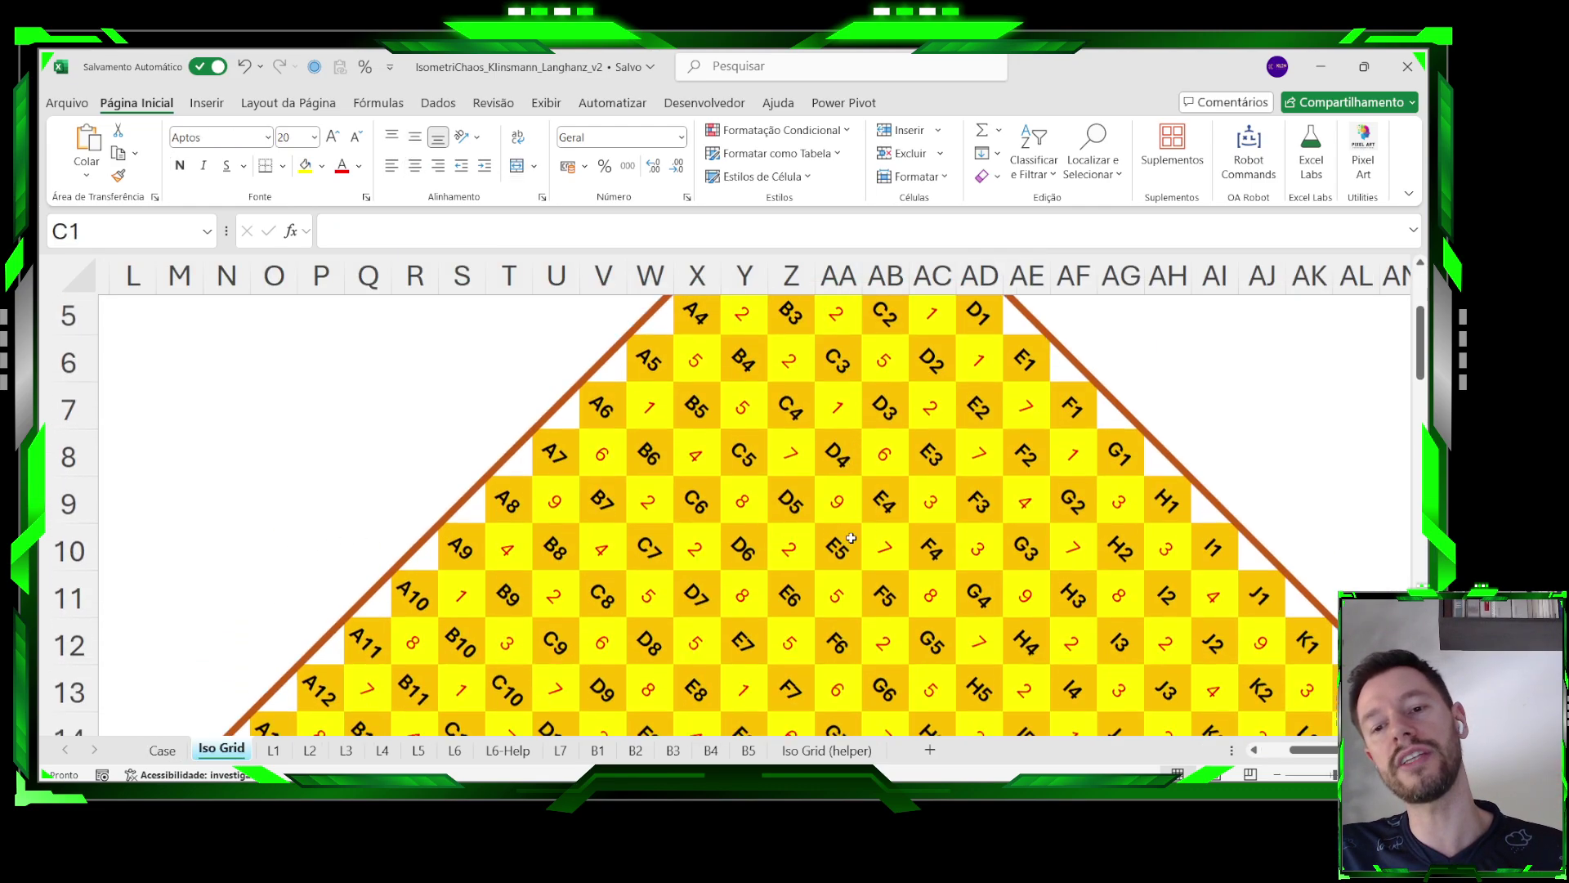
pyautogui.scroll(4, 850, 539)
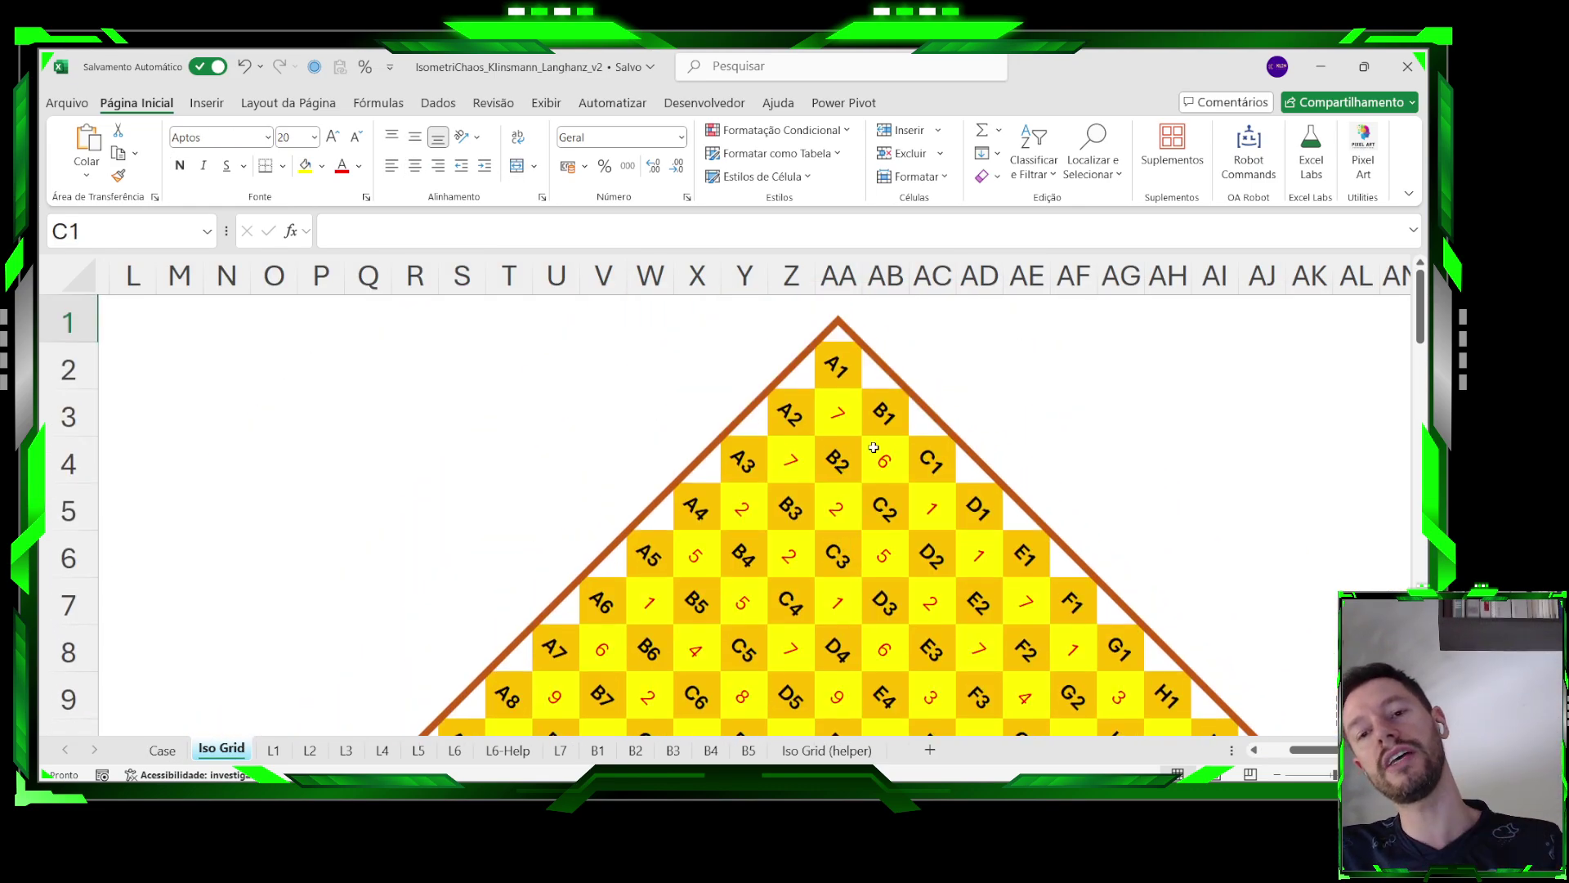
pyautogui.click(840, 478)
pyautogui.click(809, 508)
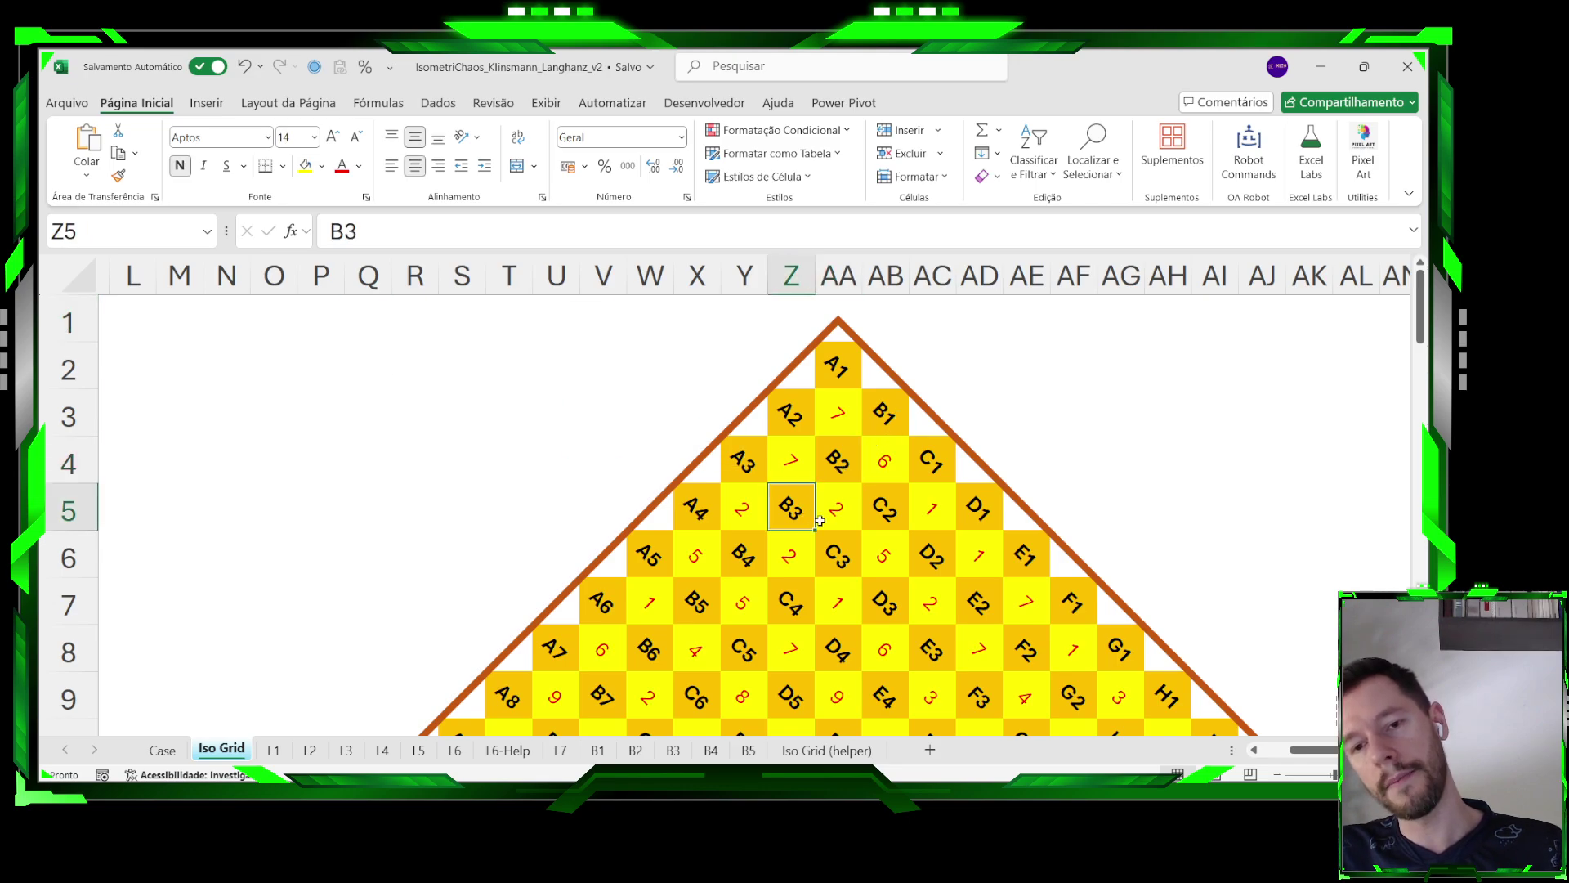
pyautogui.click(855, 545)
pyautogui.click(794, 609)
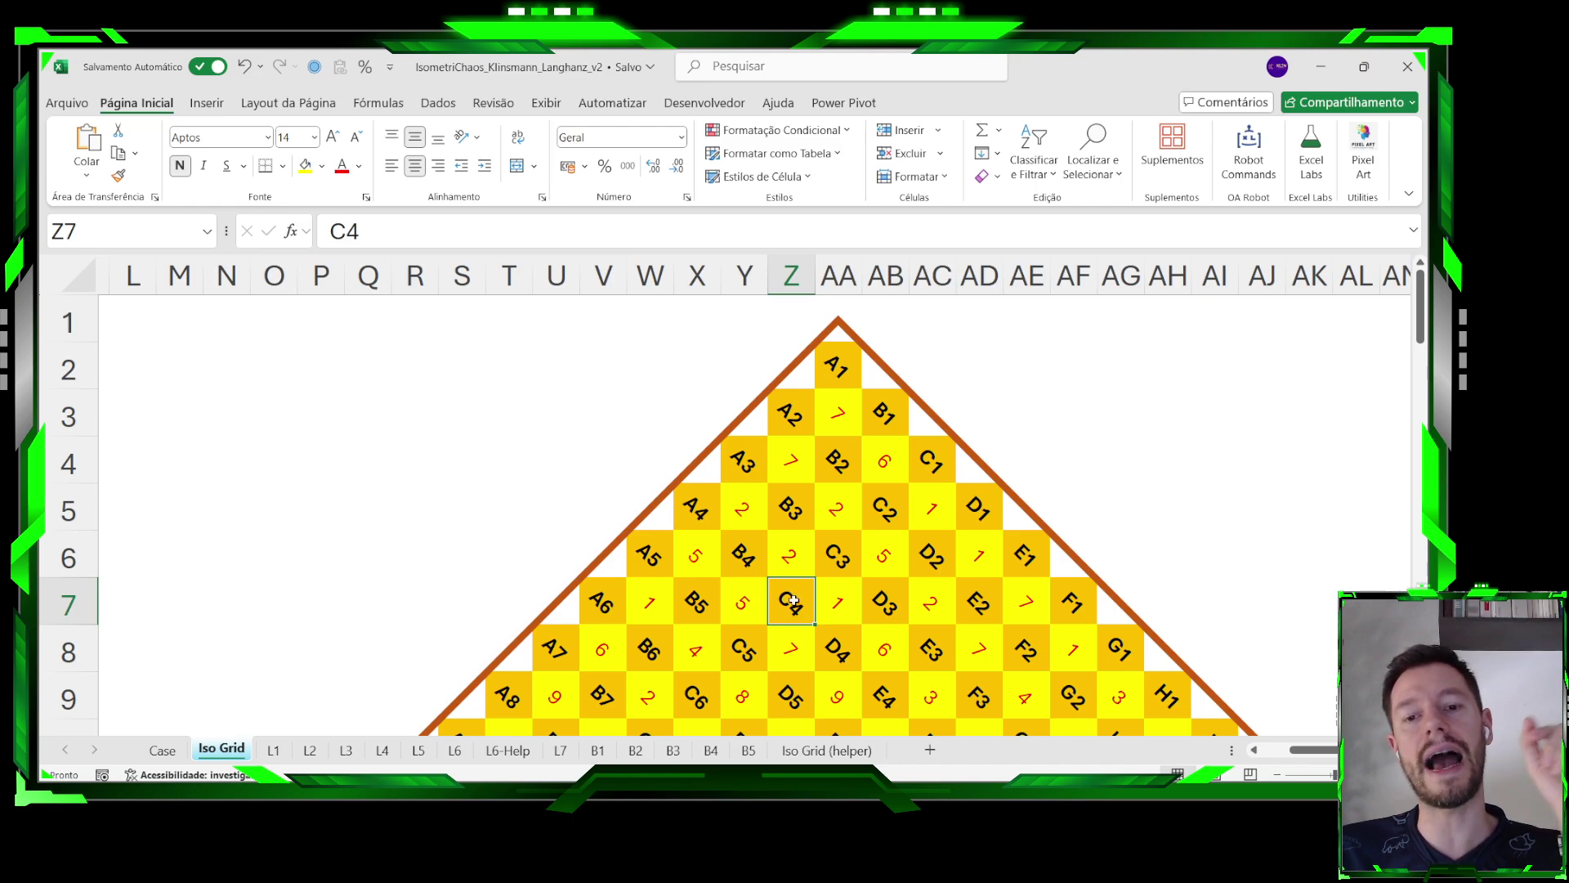
pyautogui.click(834, 560)
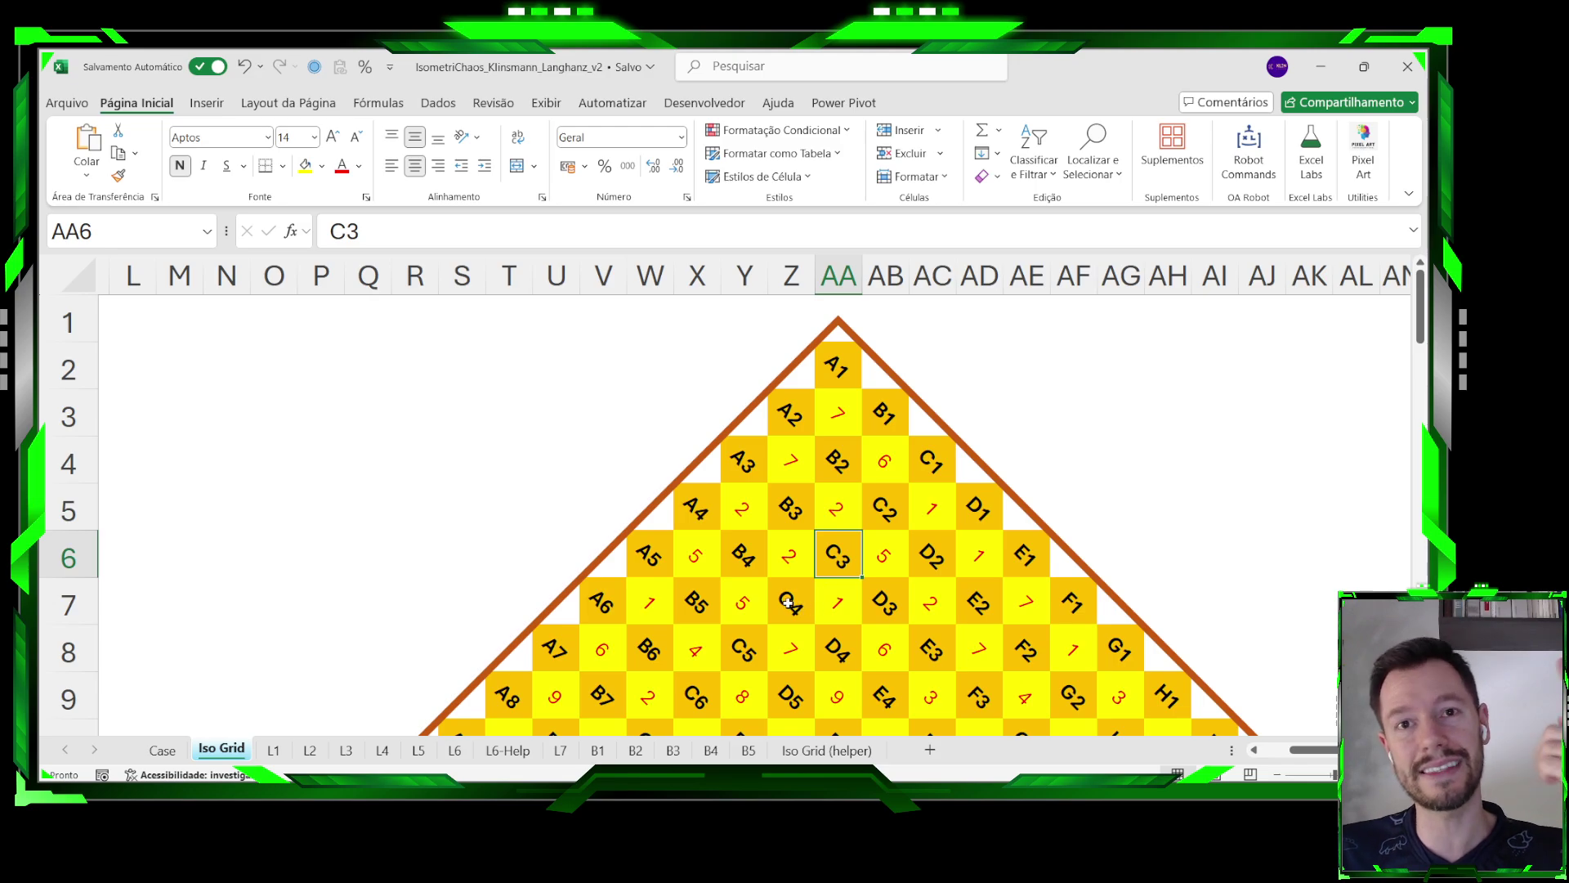
# Examine the full extent of the diamond-shaped grid and its apex on the Iso Grid sheet.
pyautogui.scroll(-6, 810, 595)
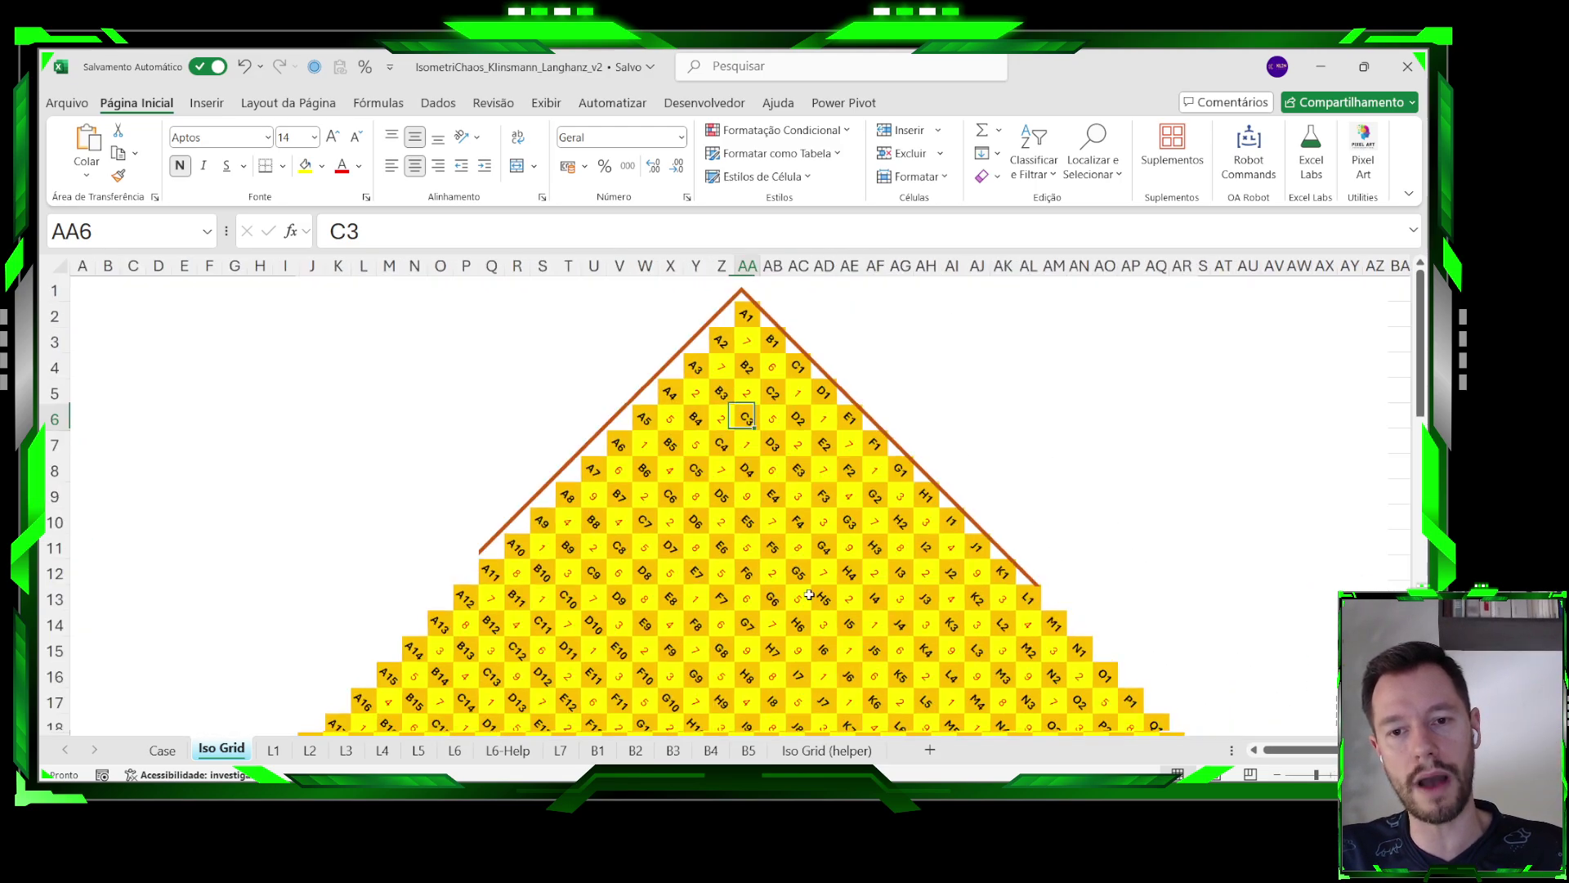
pyautogui.scroll(-2, 810, 595)
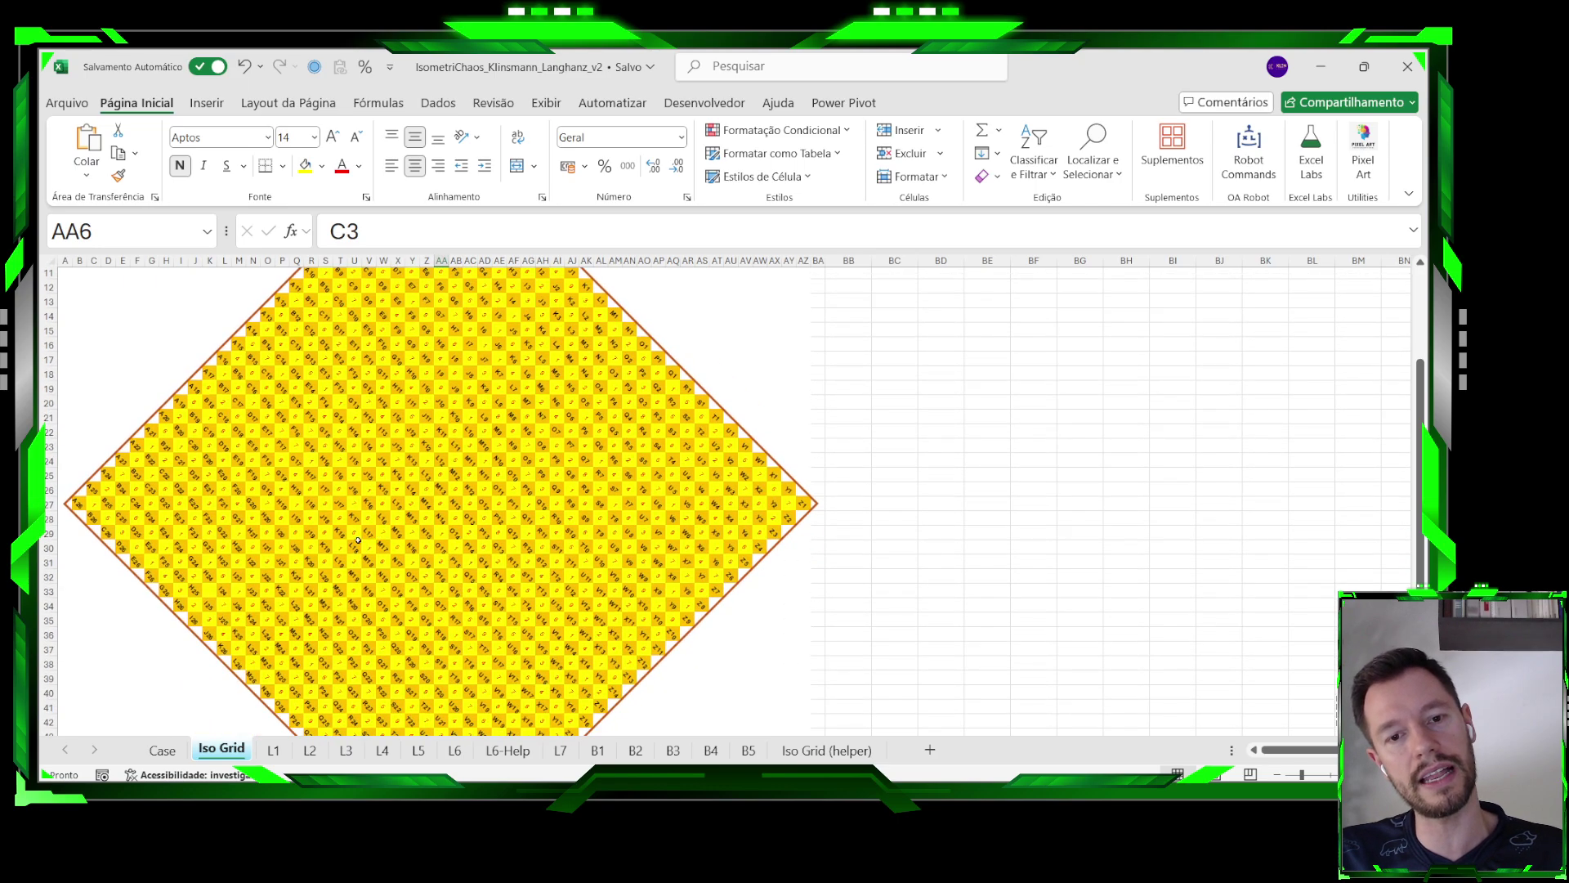
pyautogui.scroll(3, 274, 529)
pyautogui.scroll(3, 274, 529)
pyautogui.scroll(6, 552, 484)
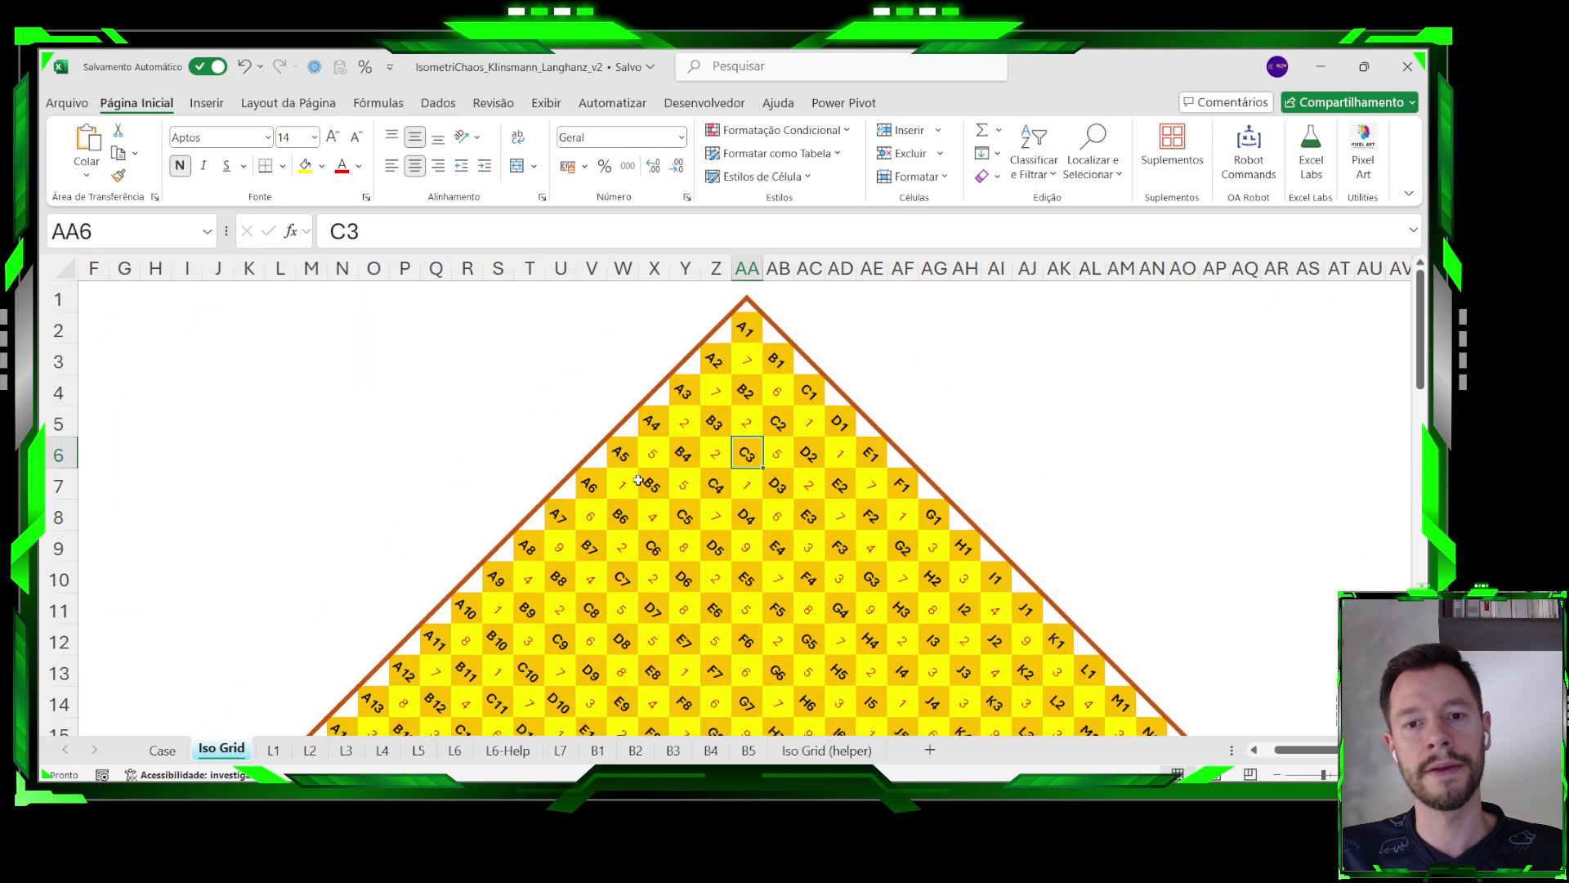
pyautogui.scroll(1, 662, 480)
pyautogui.scroll(1, 662, 480)
pyautogui.scroll(1, 711, 507)
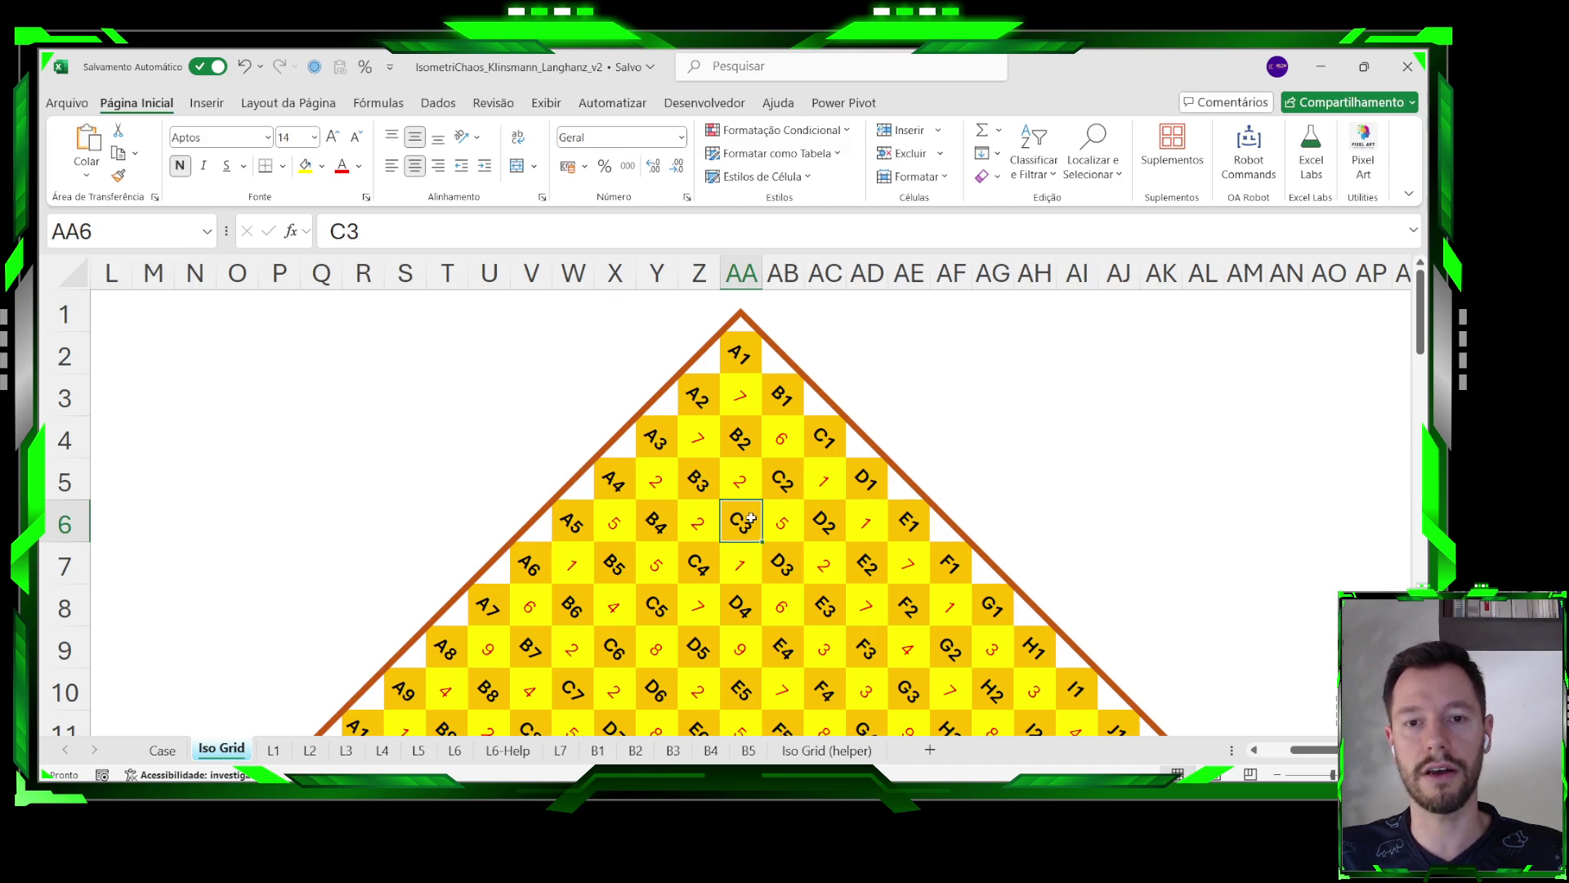
# Turn on Focus Cell and select cells V17 and P13 to highlight their rows and columns.
pyautogui.click(546, 104)
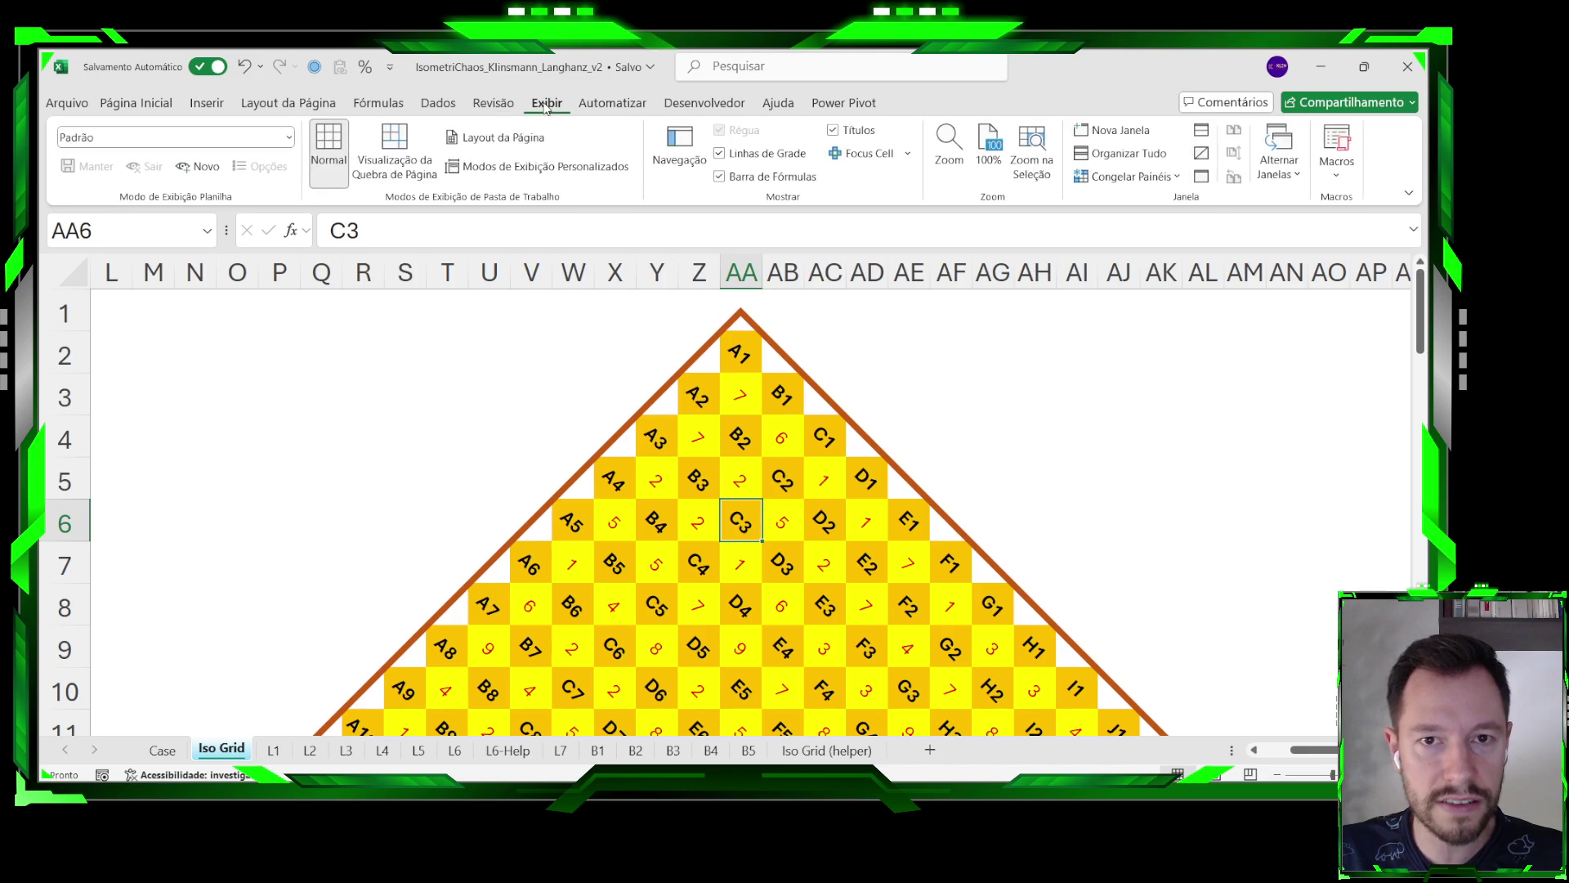
pyautogui.click(863, 153)
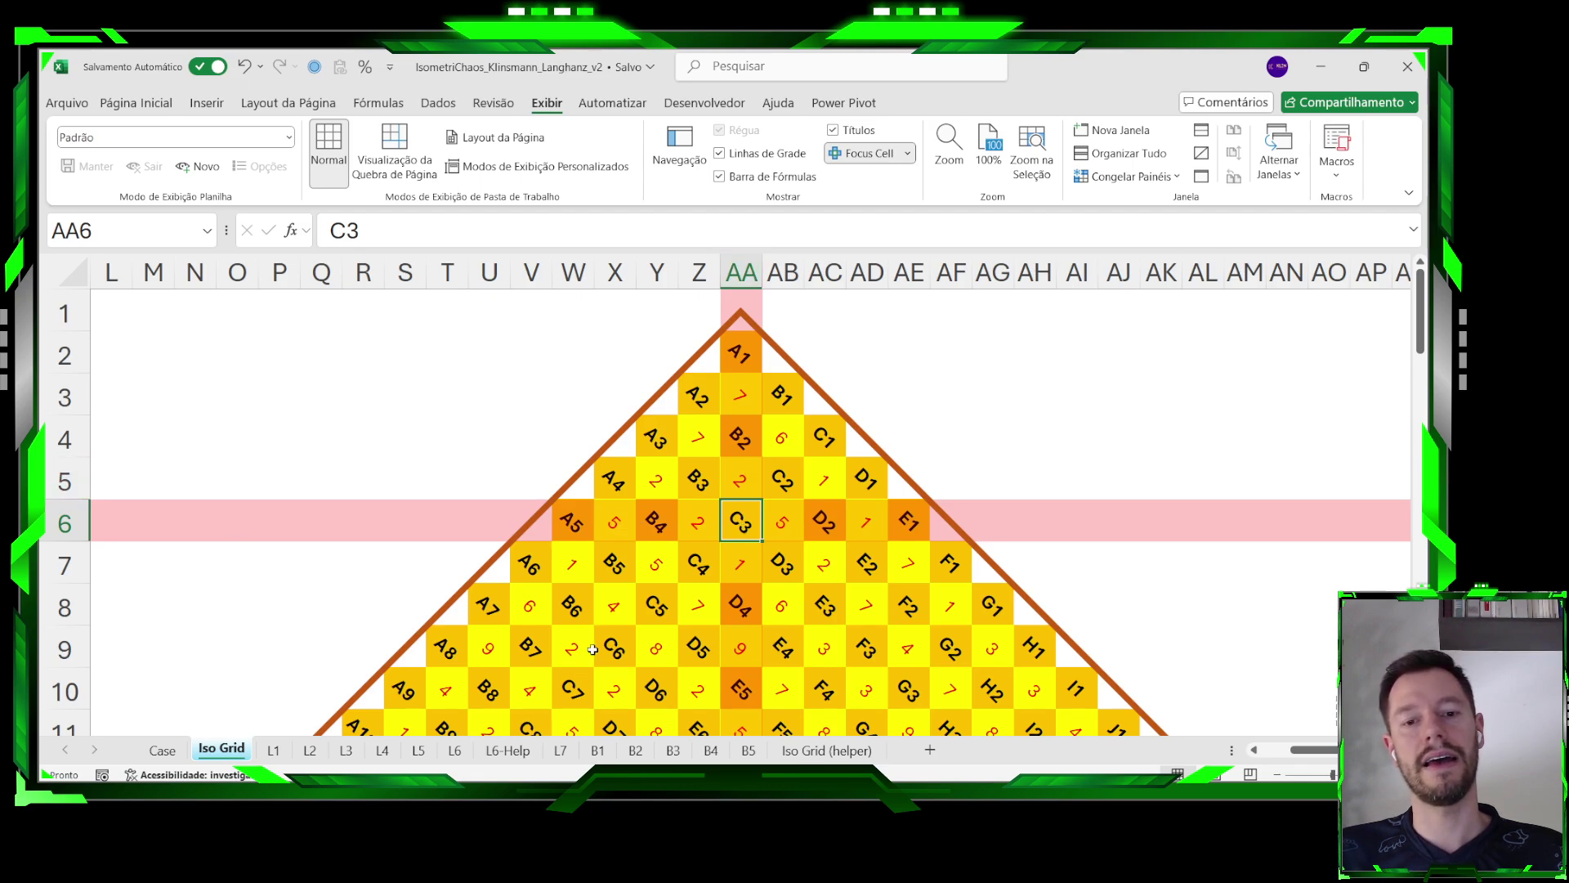
pyautogui.scroll(-3, 512, 675)
pyautogui.click(513, 674)
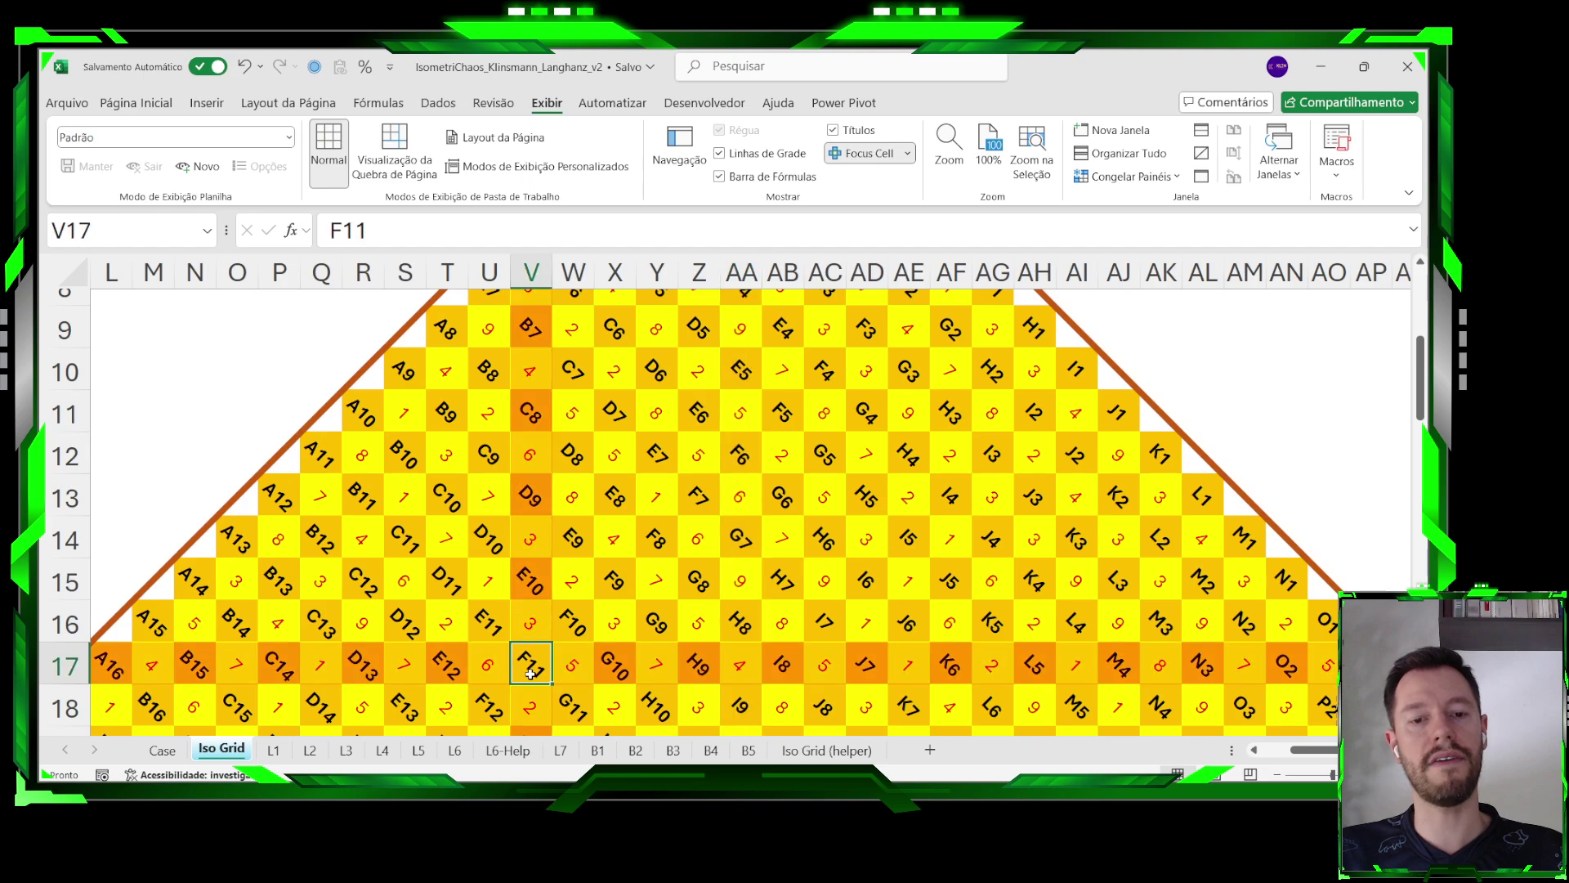
pyautogui.click(263, 501)
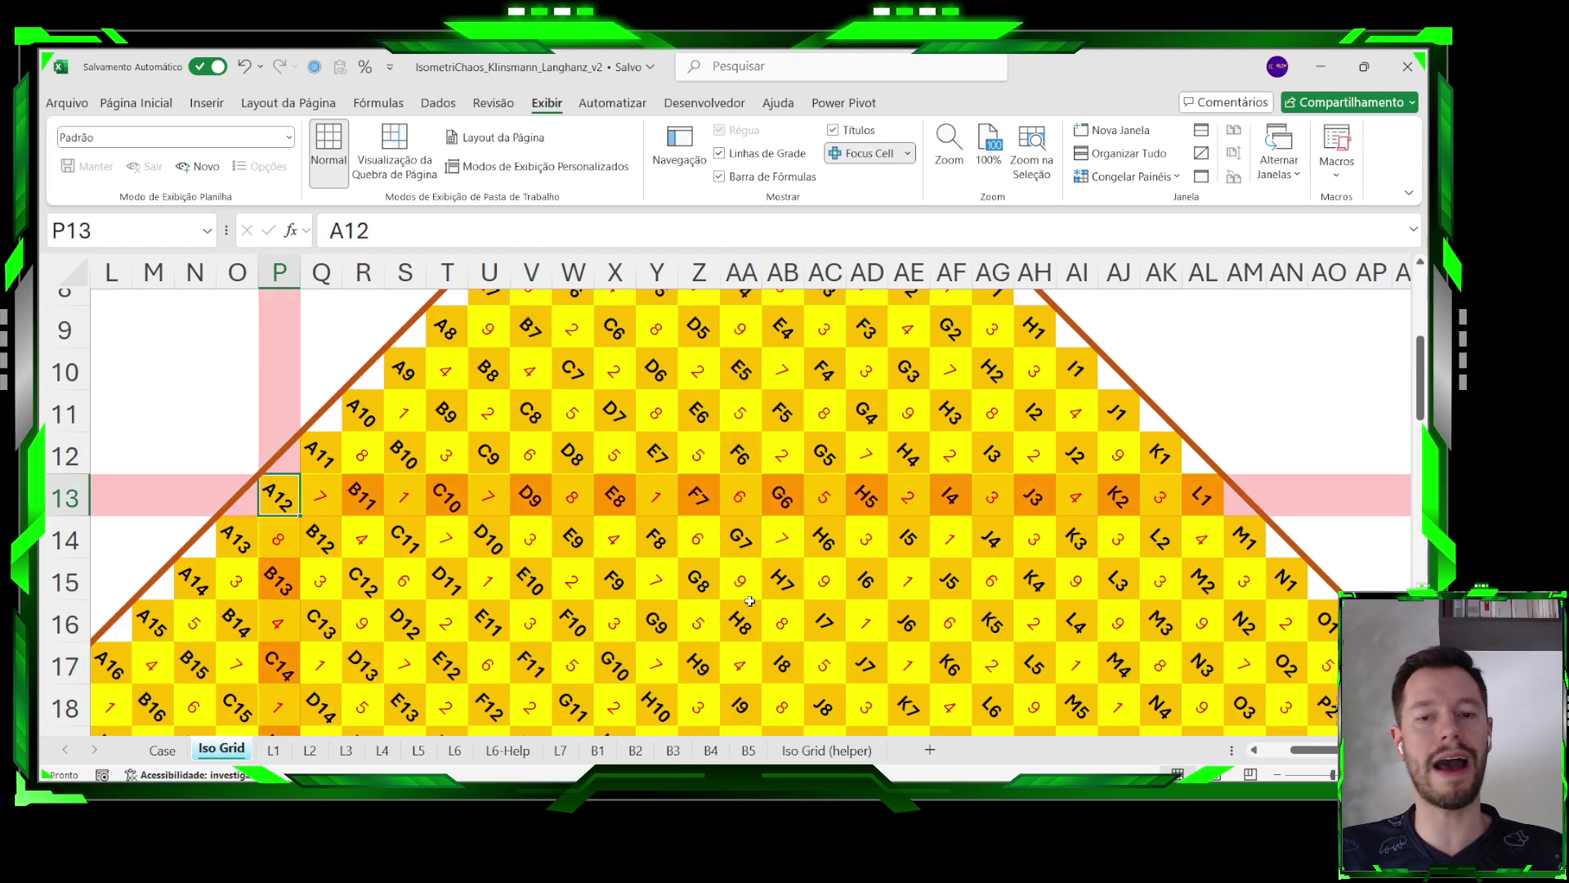
pyautogui.hscroll(-5, 455, 550)
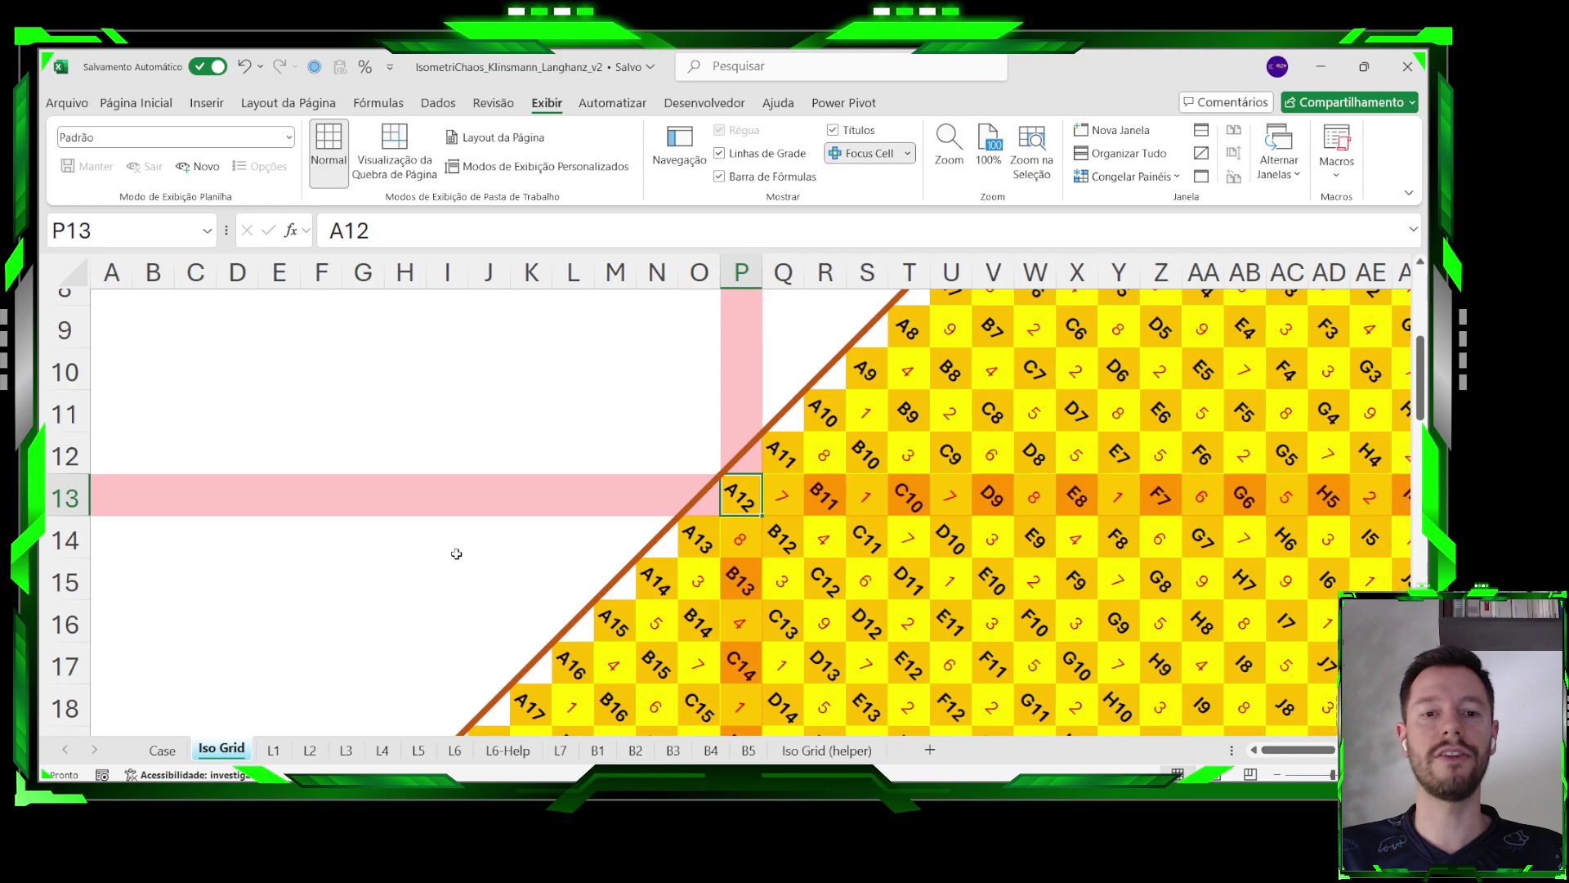
pyautogui.scroll(1, 805, 540)
pyautogui.scroll(1, 783, 543)
pyautogui.scroll(-2, 743, 490)
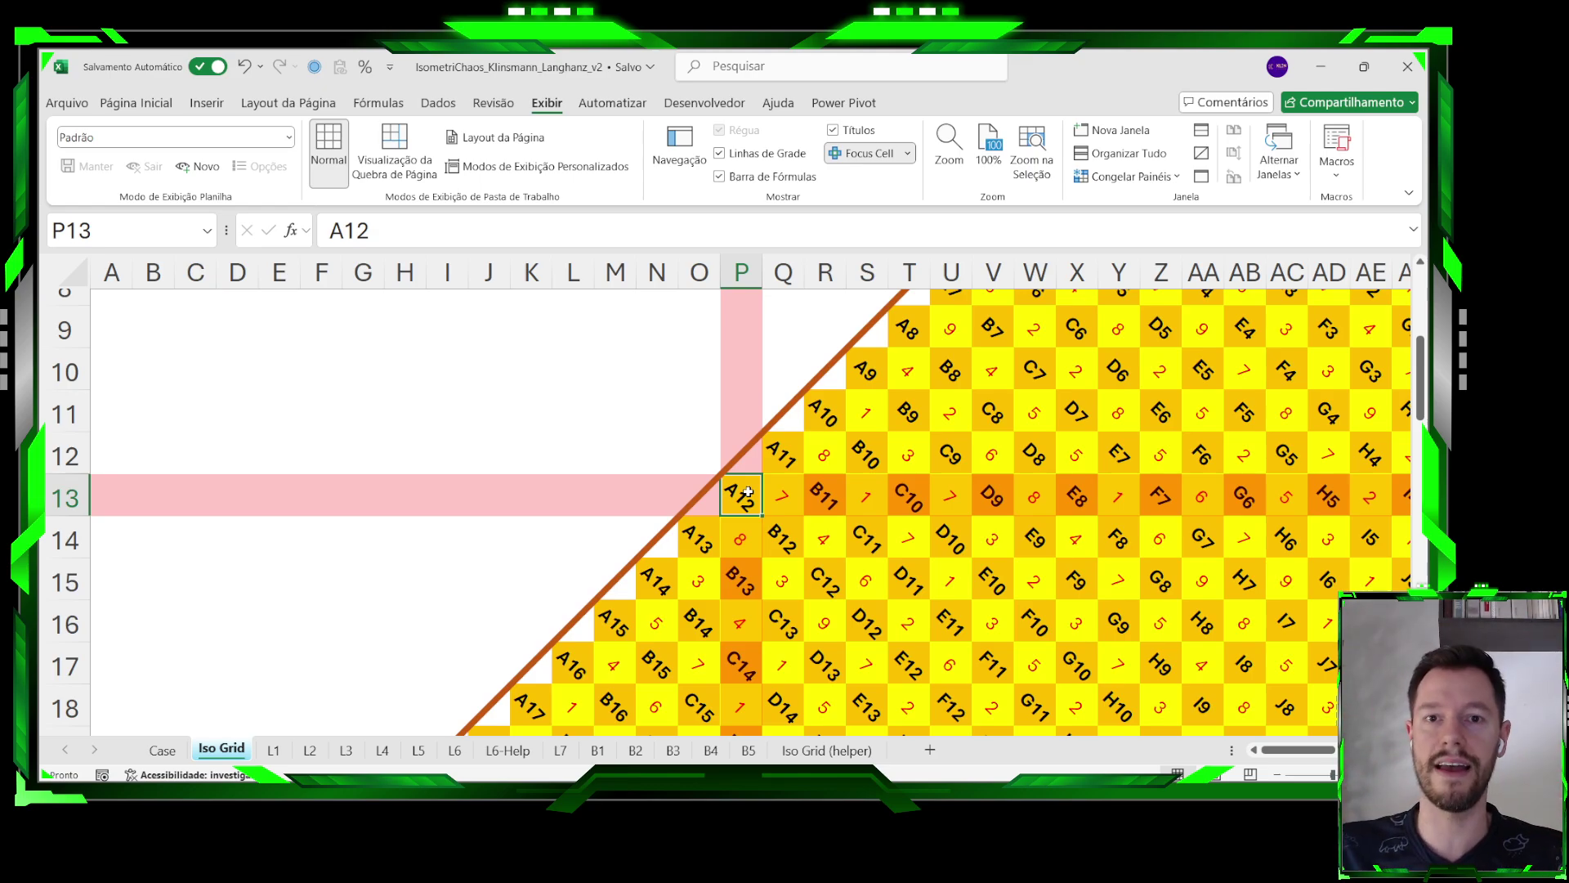
# Turn off the Focus Cell highlighting and return to the apex of the Iso Grid.
pyautogui.click(854, 154)
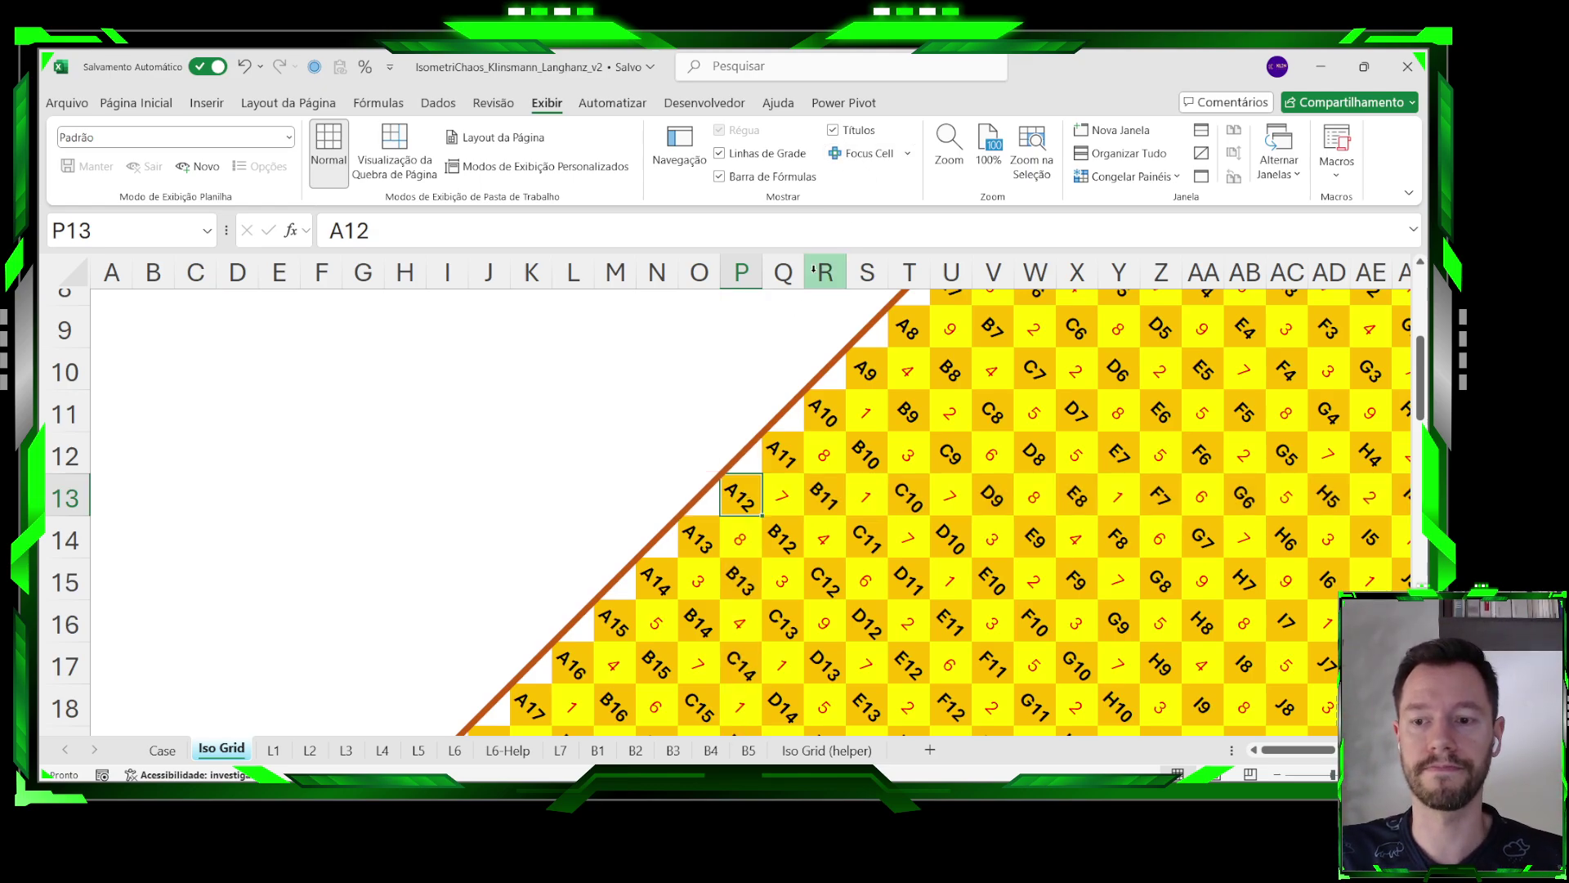
pyautogui.scroll(3, 496, 560)
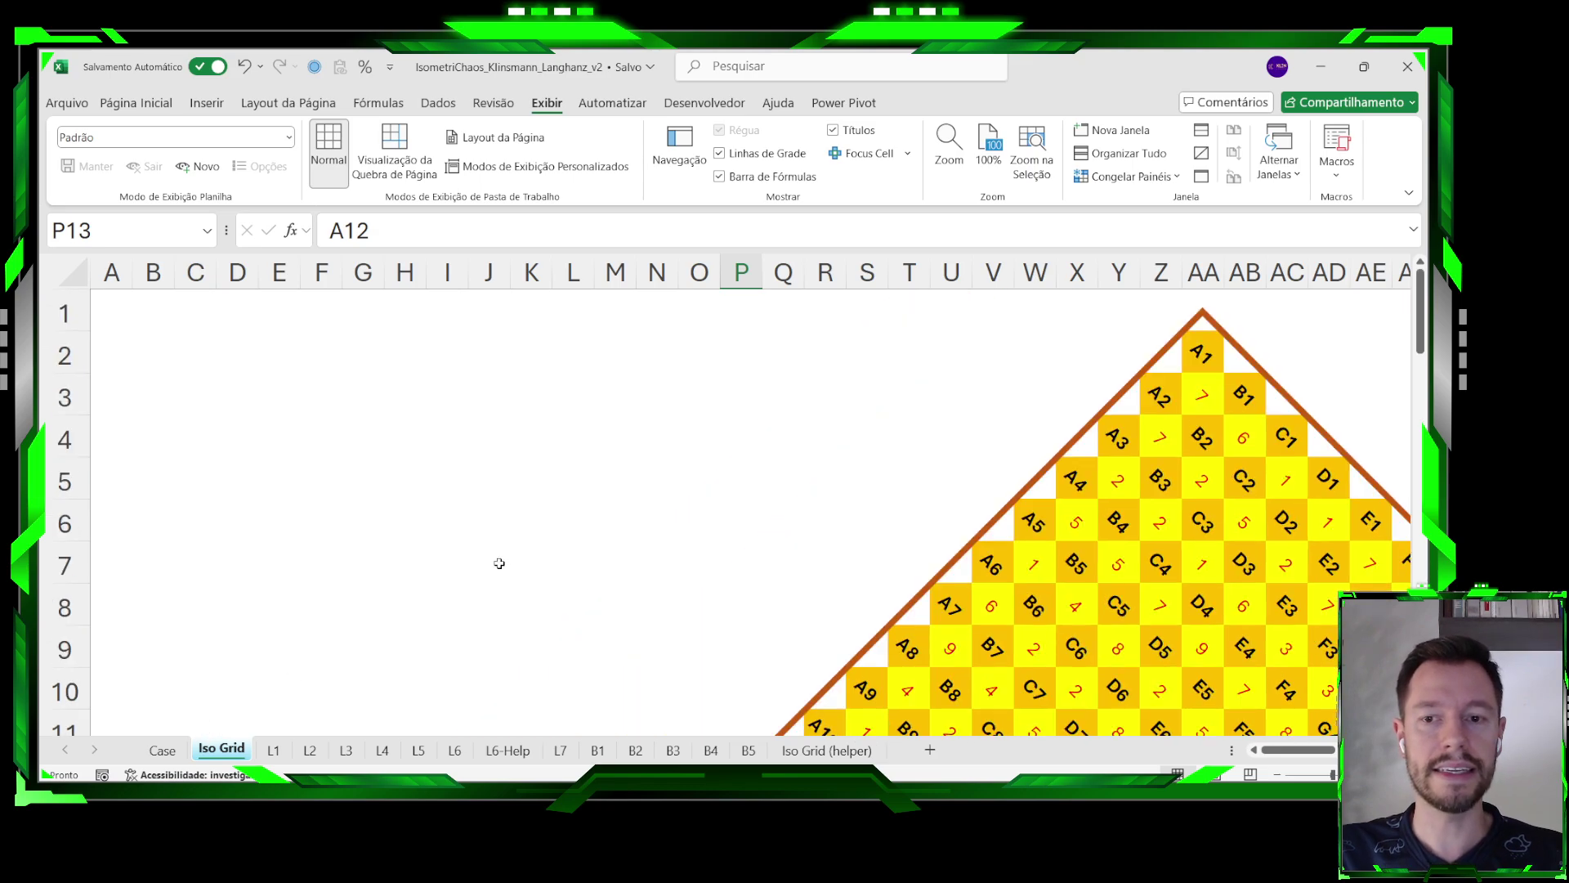
# Review the Level 1 question, its example note and the Example1 cell reference on the Case sheet.
pyautogui.click(160, 750)
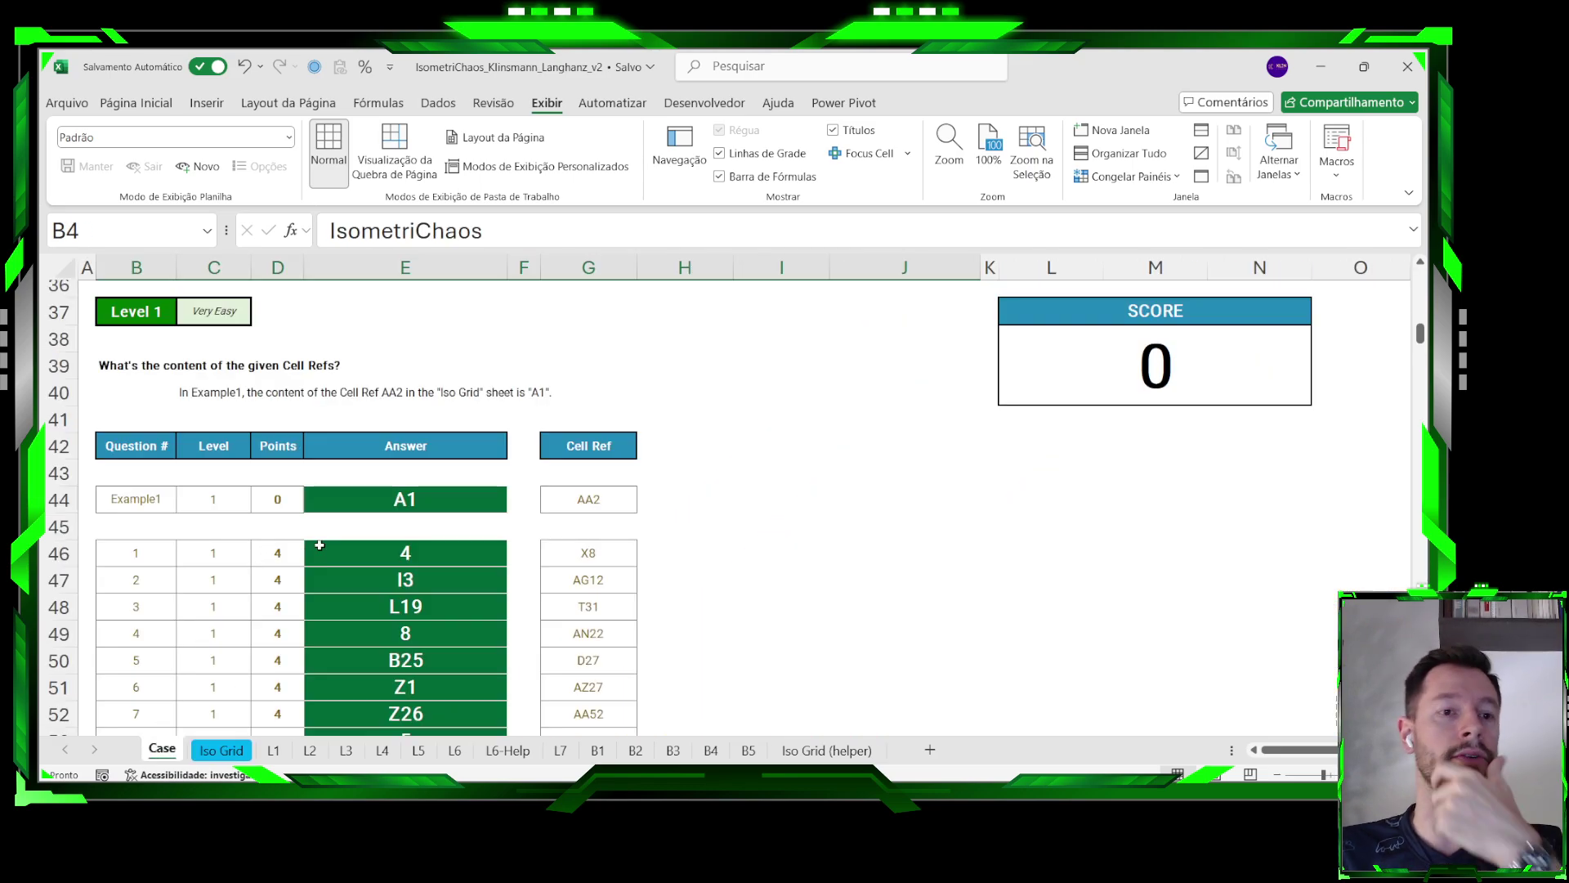
pyautogui.click(208, 380)
pyautogui.click(128, 366)
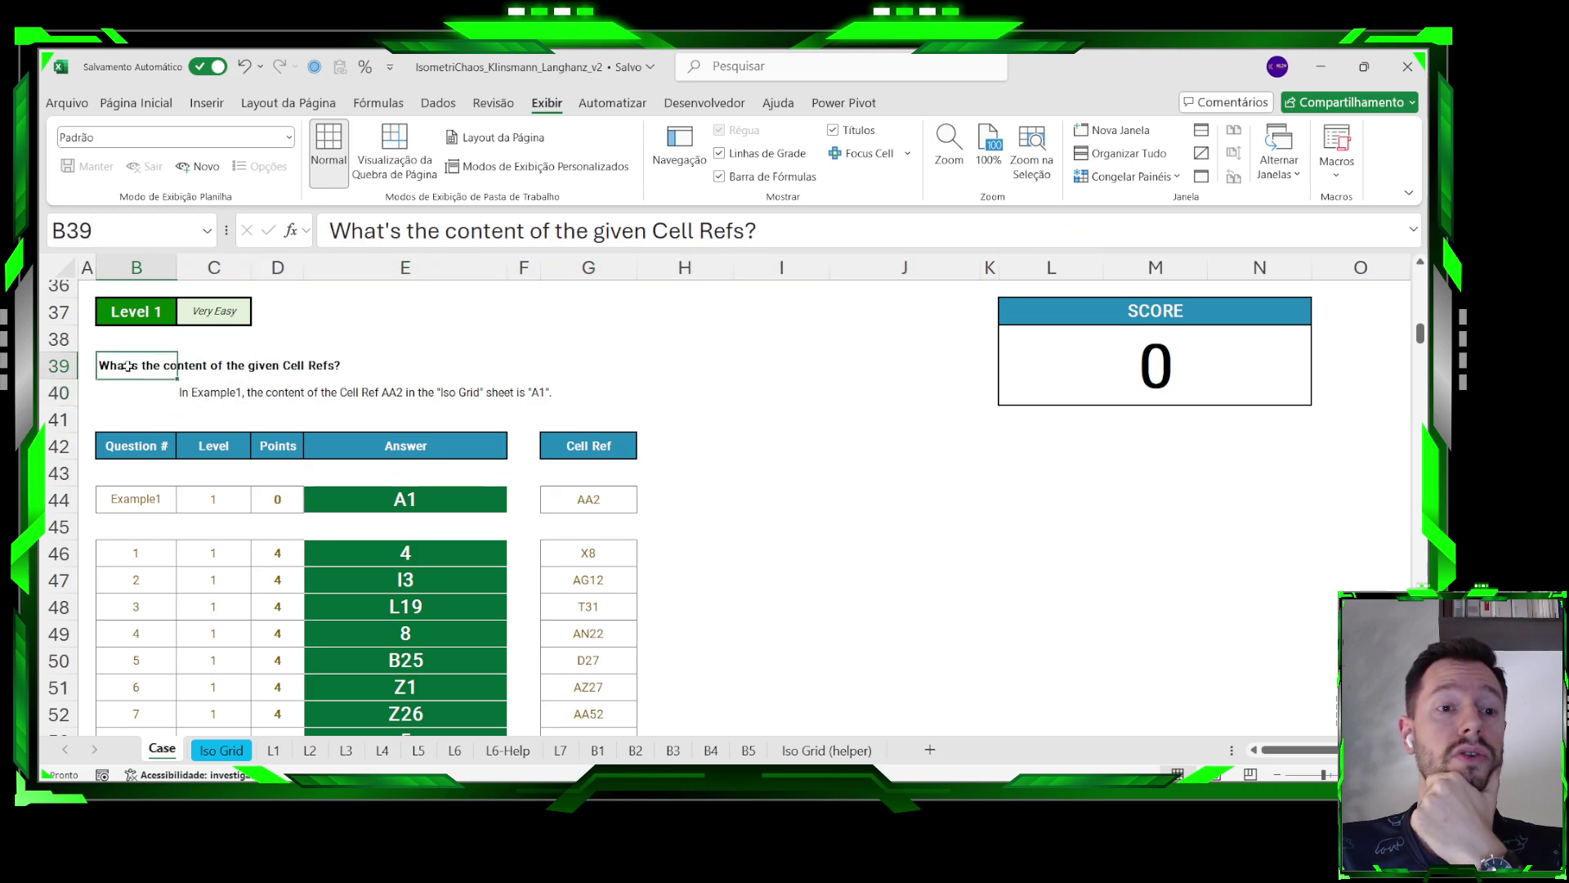
pyautogui.click(126, 390)
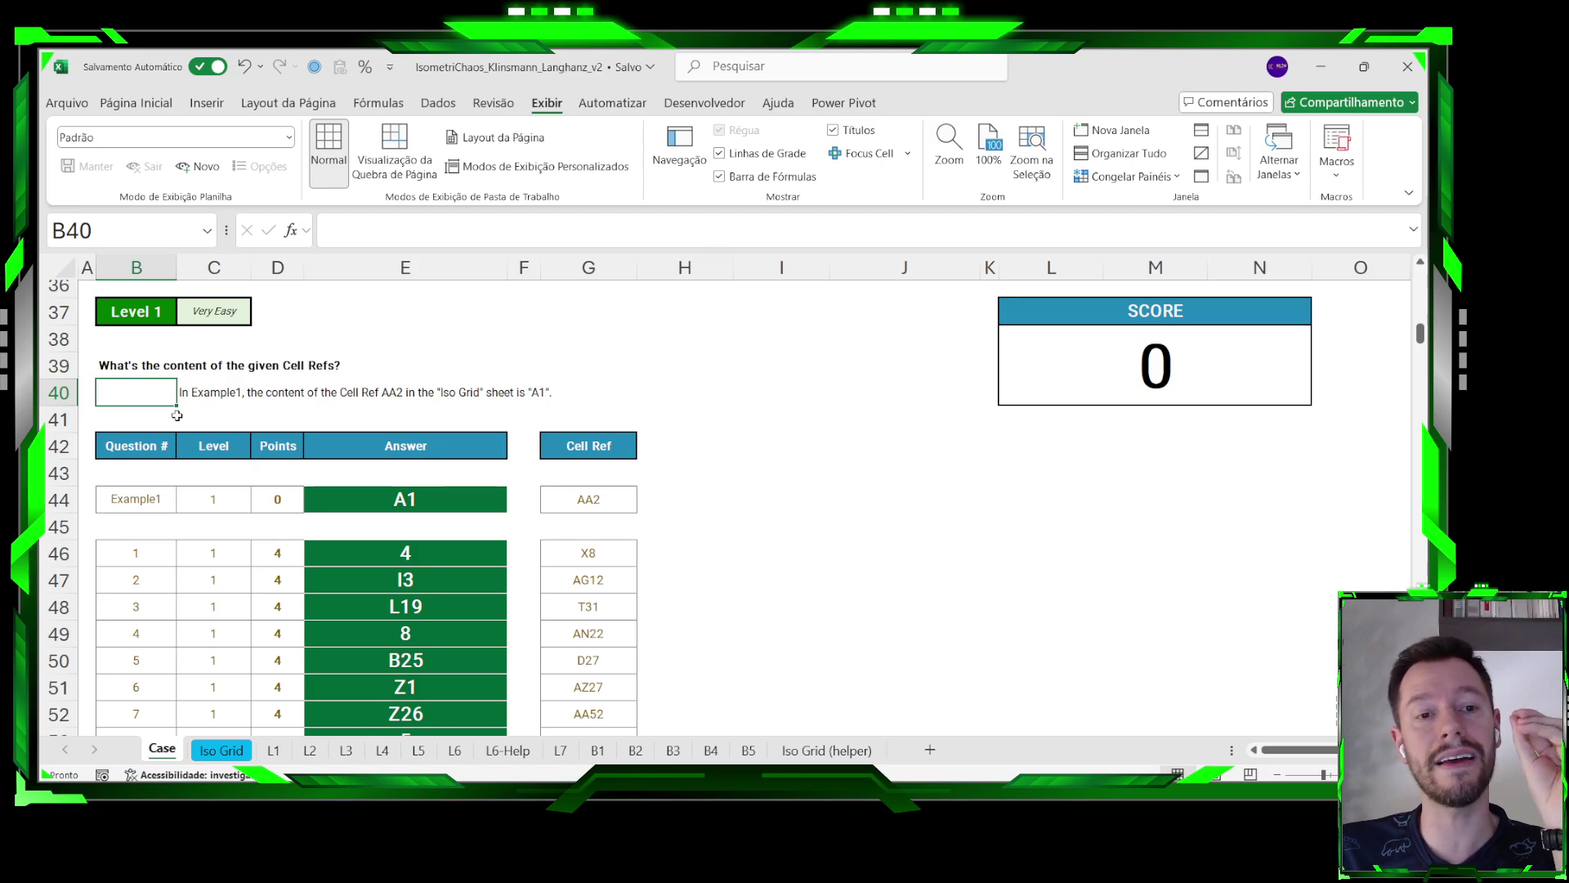
pyautogui.click(587, 455)
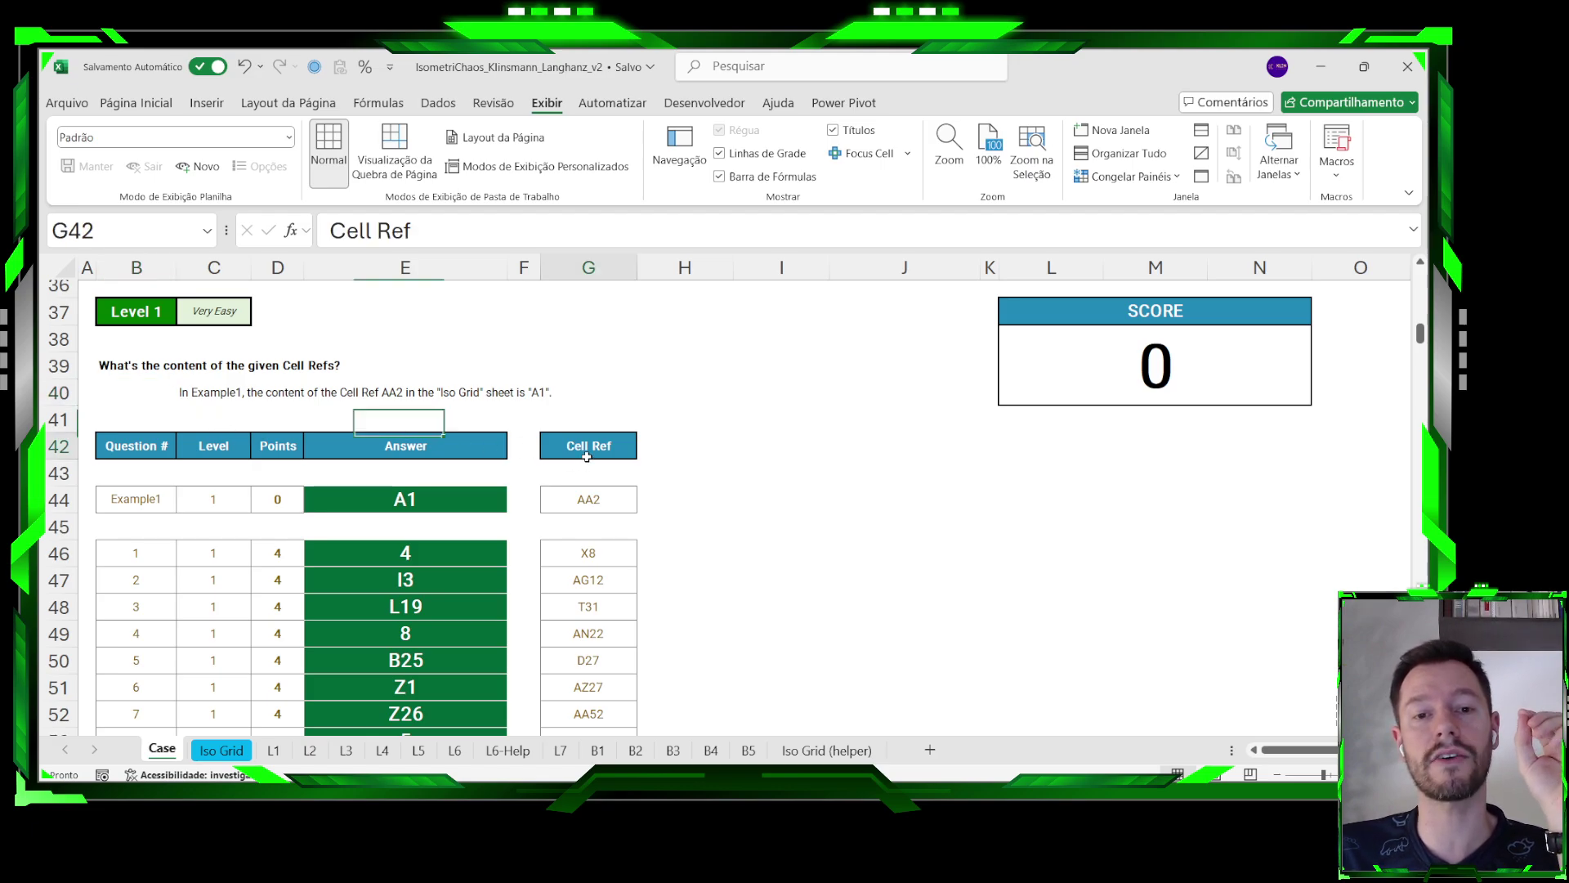
pyautogui.click(575, 500)
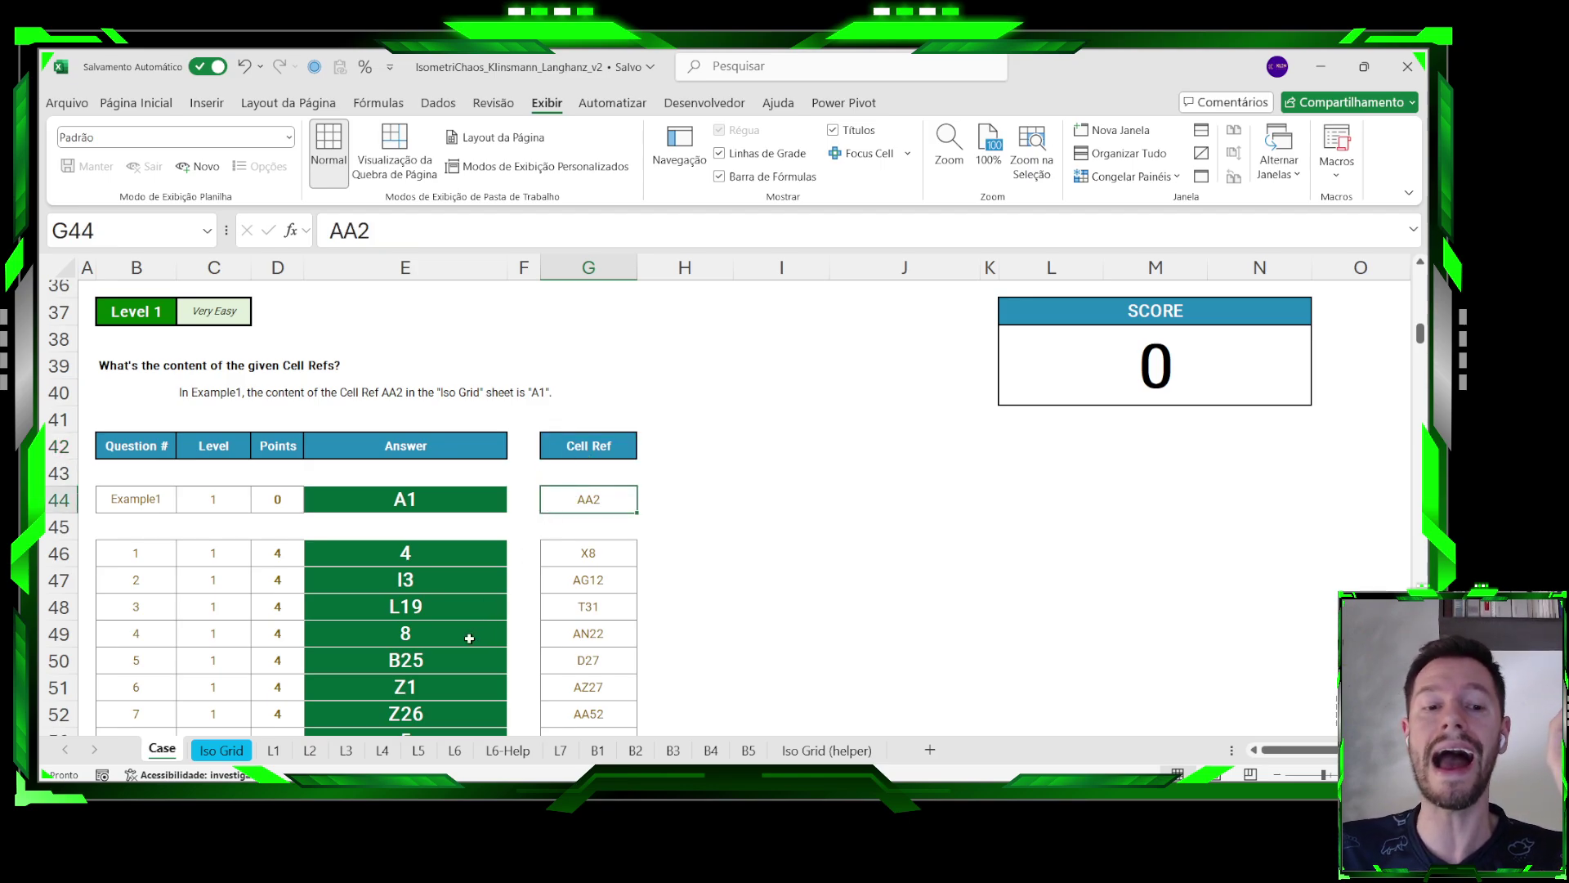
# Go to cell AA2 on the Iso Grid sheet and compare its content with the Example1 answer on the Case sheet.
pyautogui.click(237, 750)
pyautogui.click(102, 235)
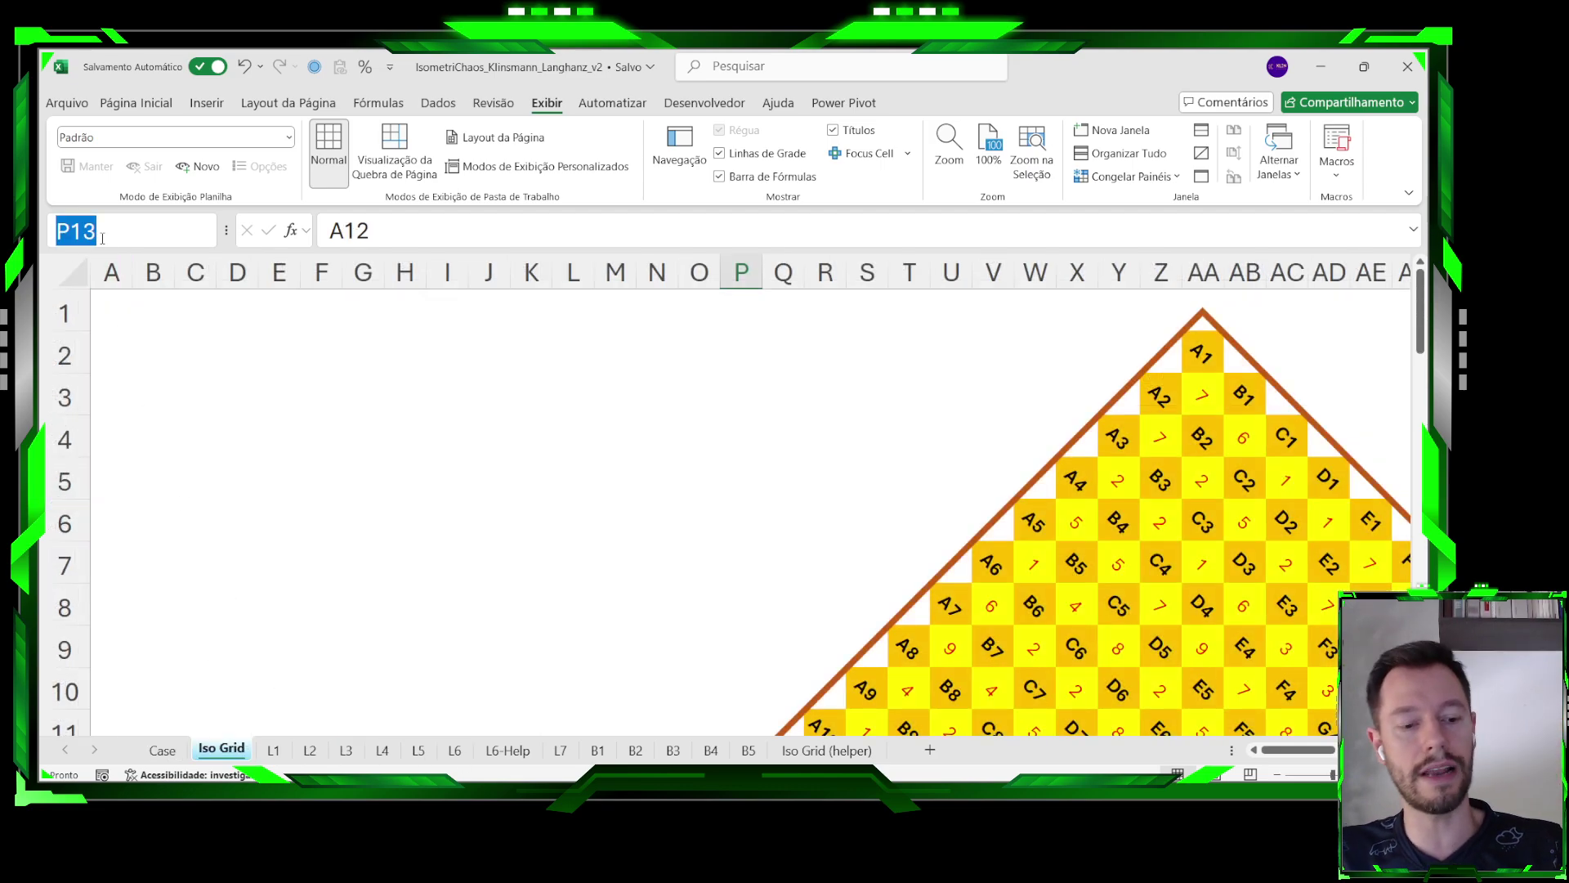
pyautogui.write('aa2')
pyautogui.press('Return')
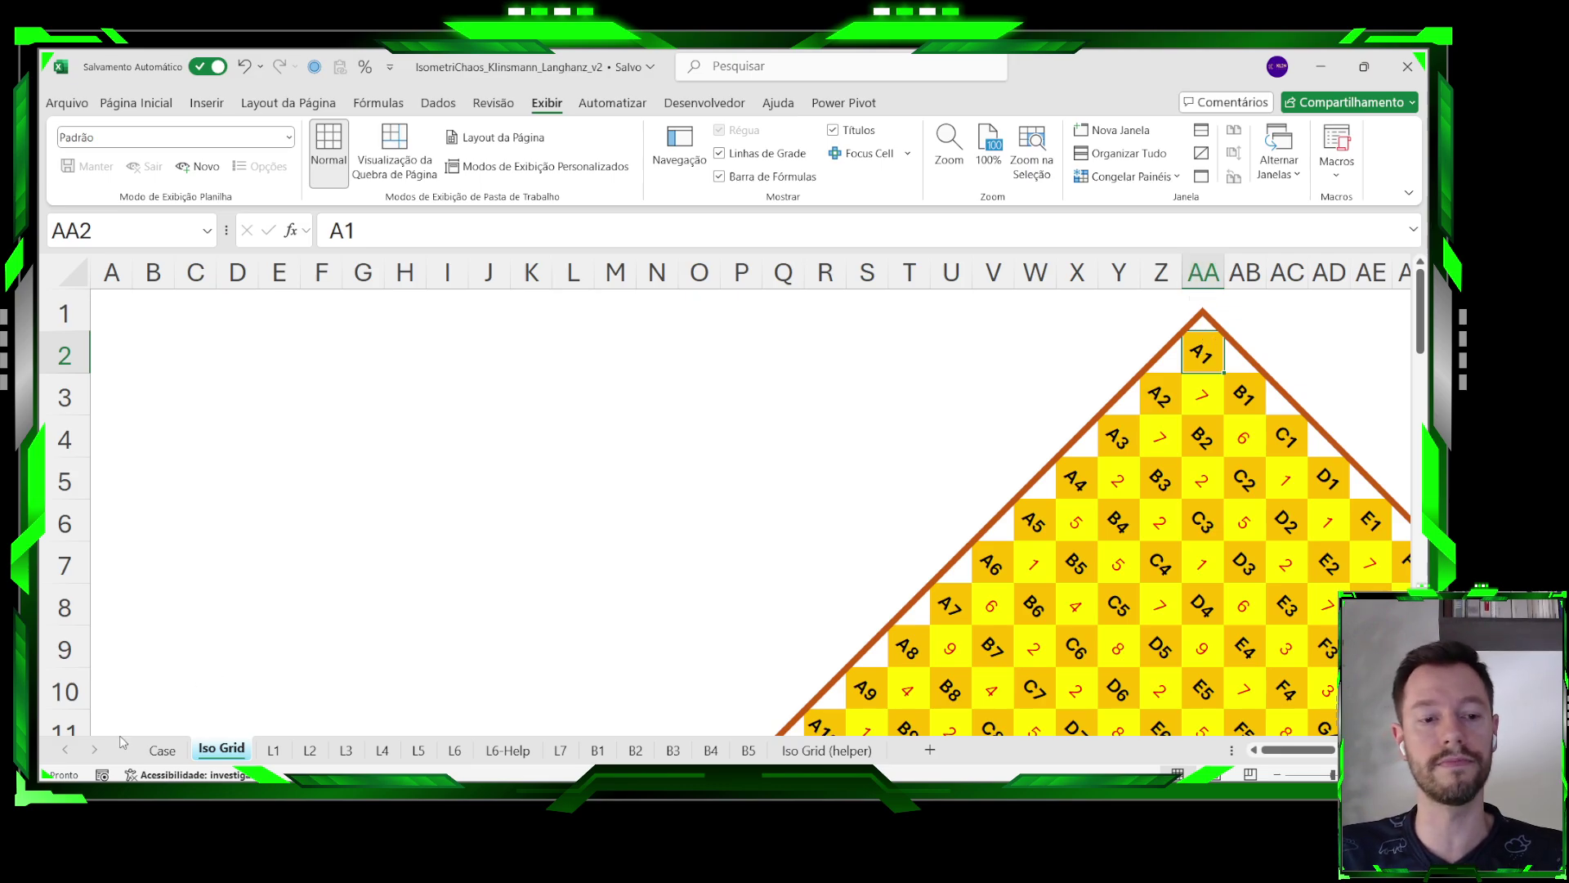
pyautogui.click(161, 749)
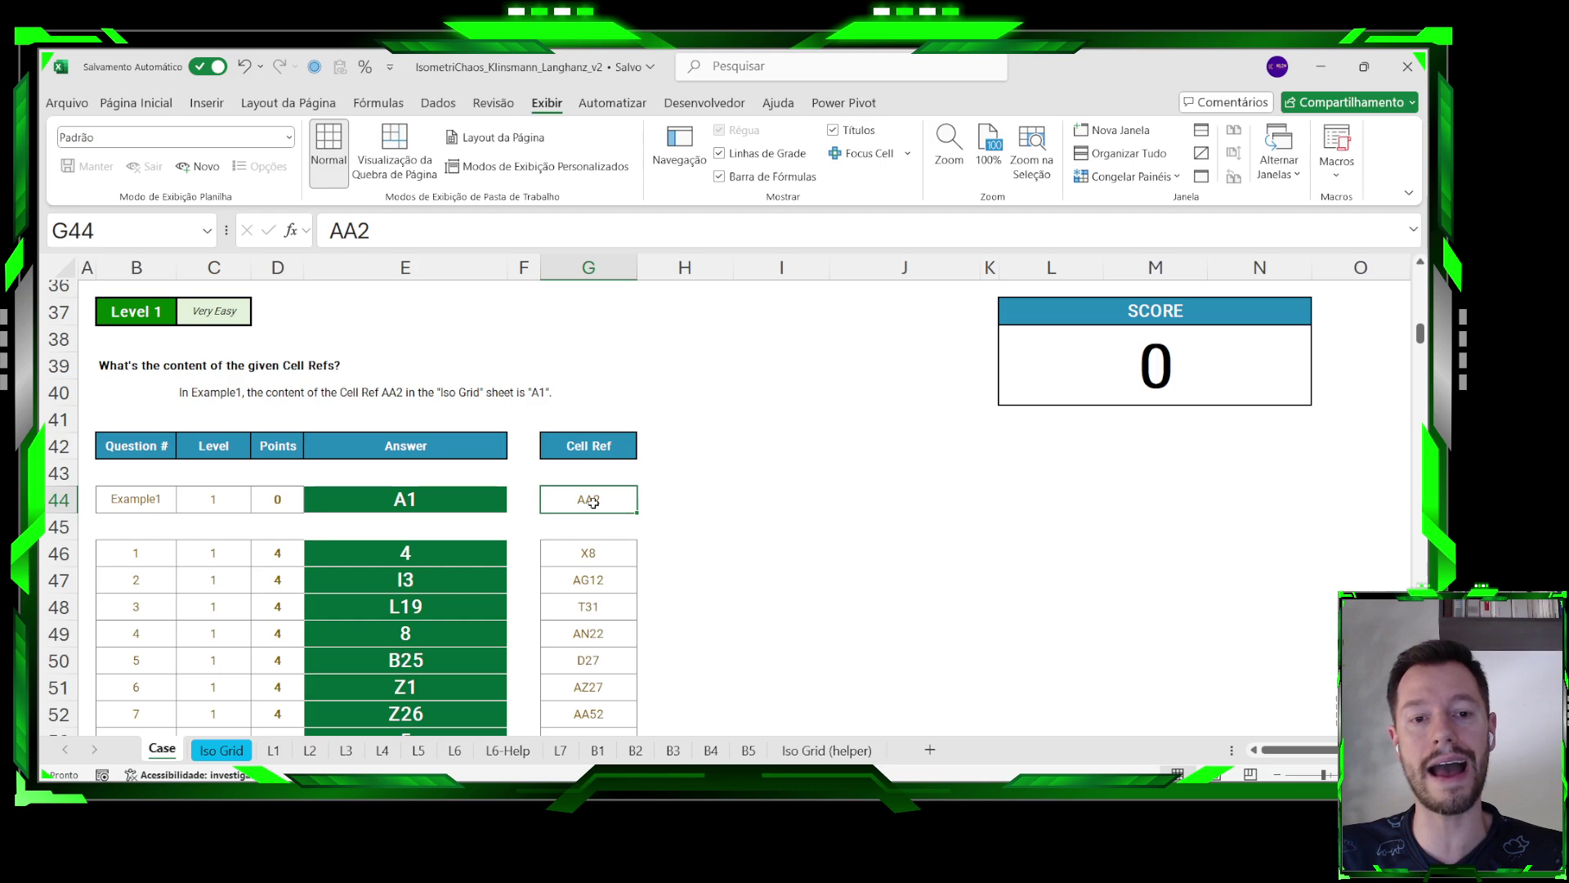
pyautogui.click(472, 500)
# Inspect the INDIRETO formula in F6, the PROCX formula in F3 and its lookup value in B6 on the L1 sheet.
pyautogui.click(272, 749)
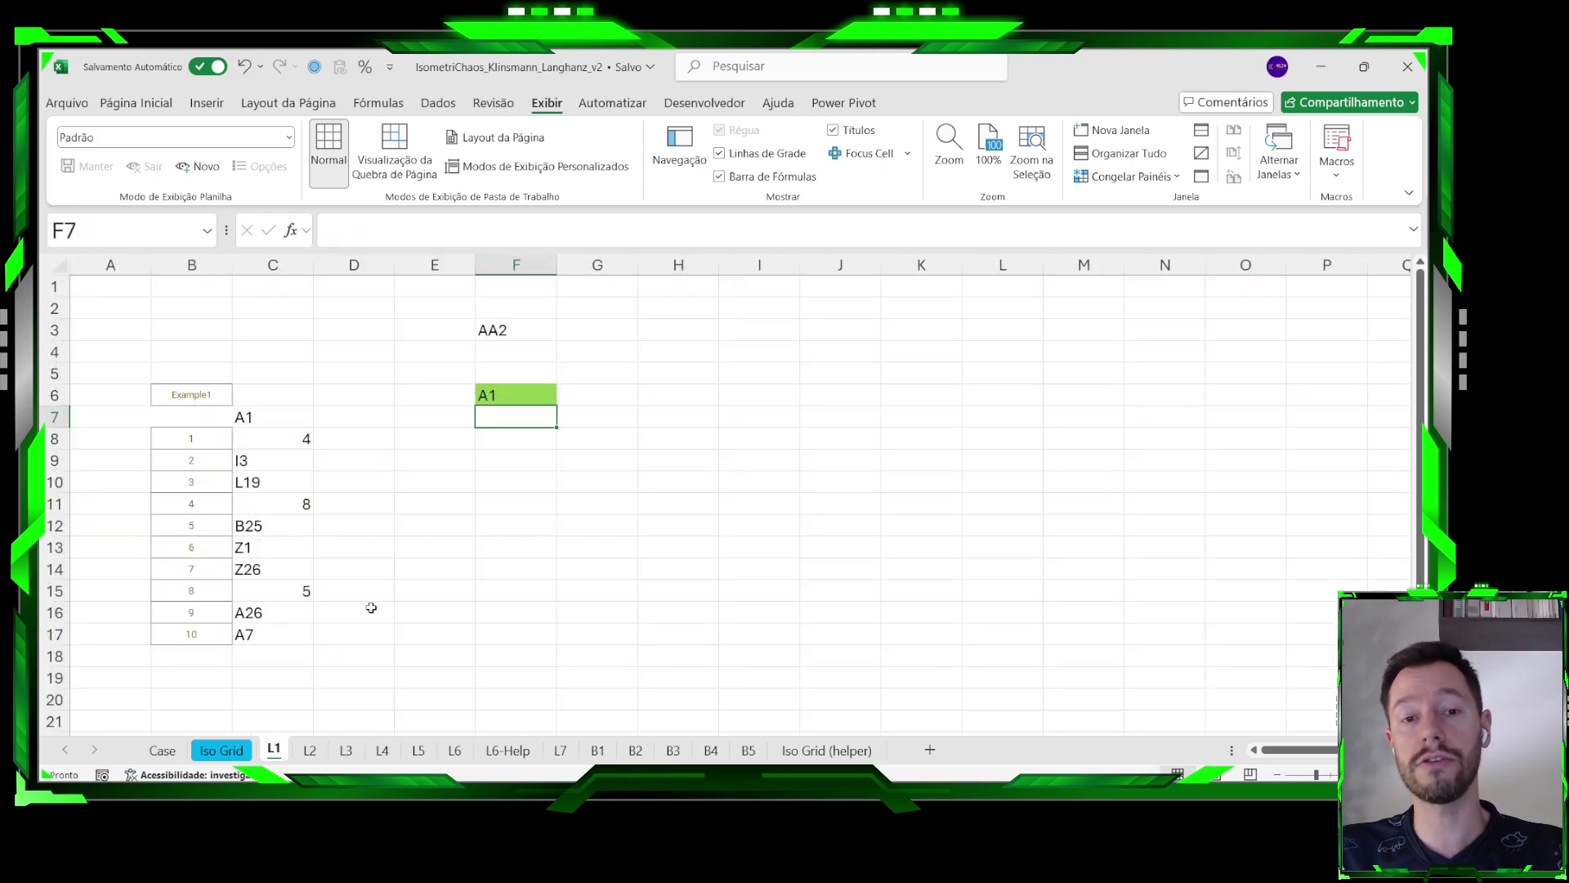
pyautogui.click(496, 399)
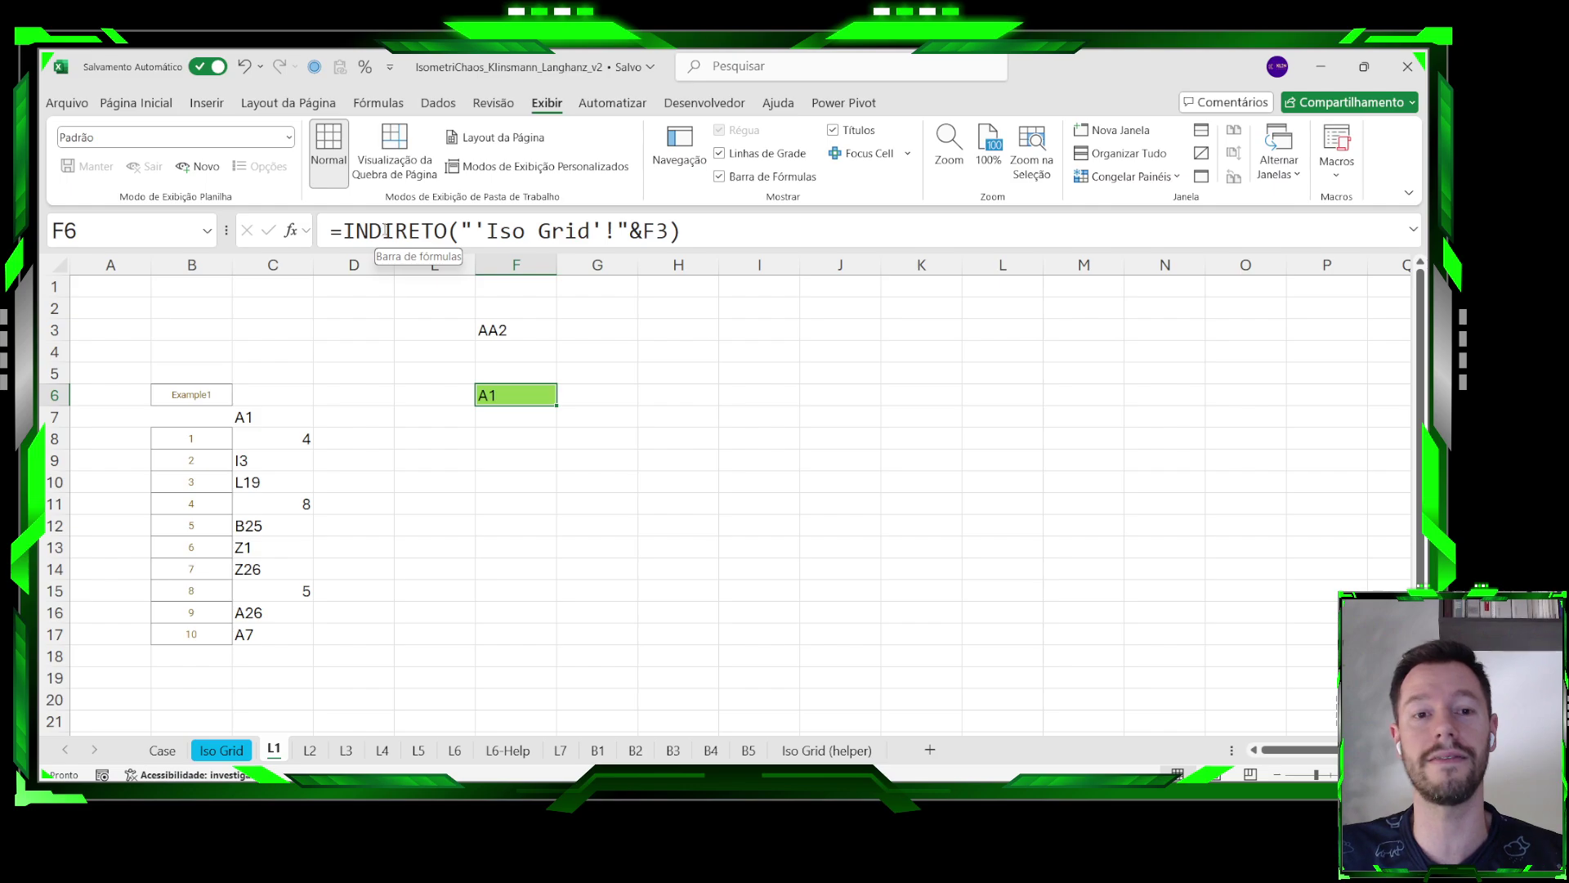
pyautogui.click(497, 327)
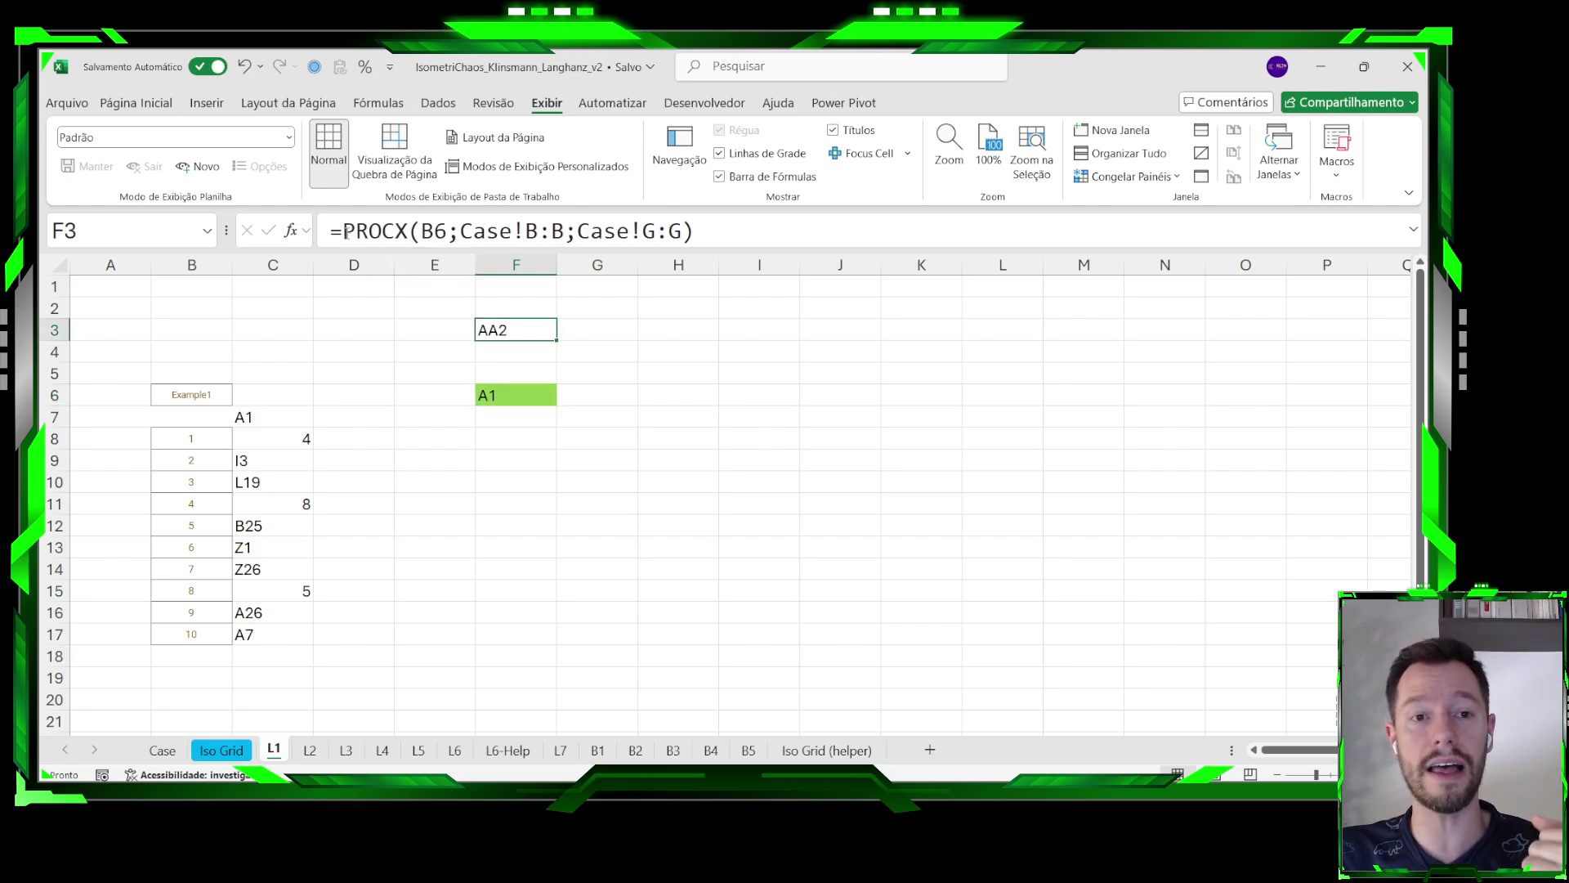
pyautogui.moveTo(343, 230); pyautogui.dragTo(408, 230)
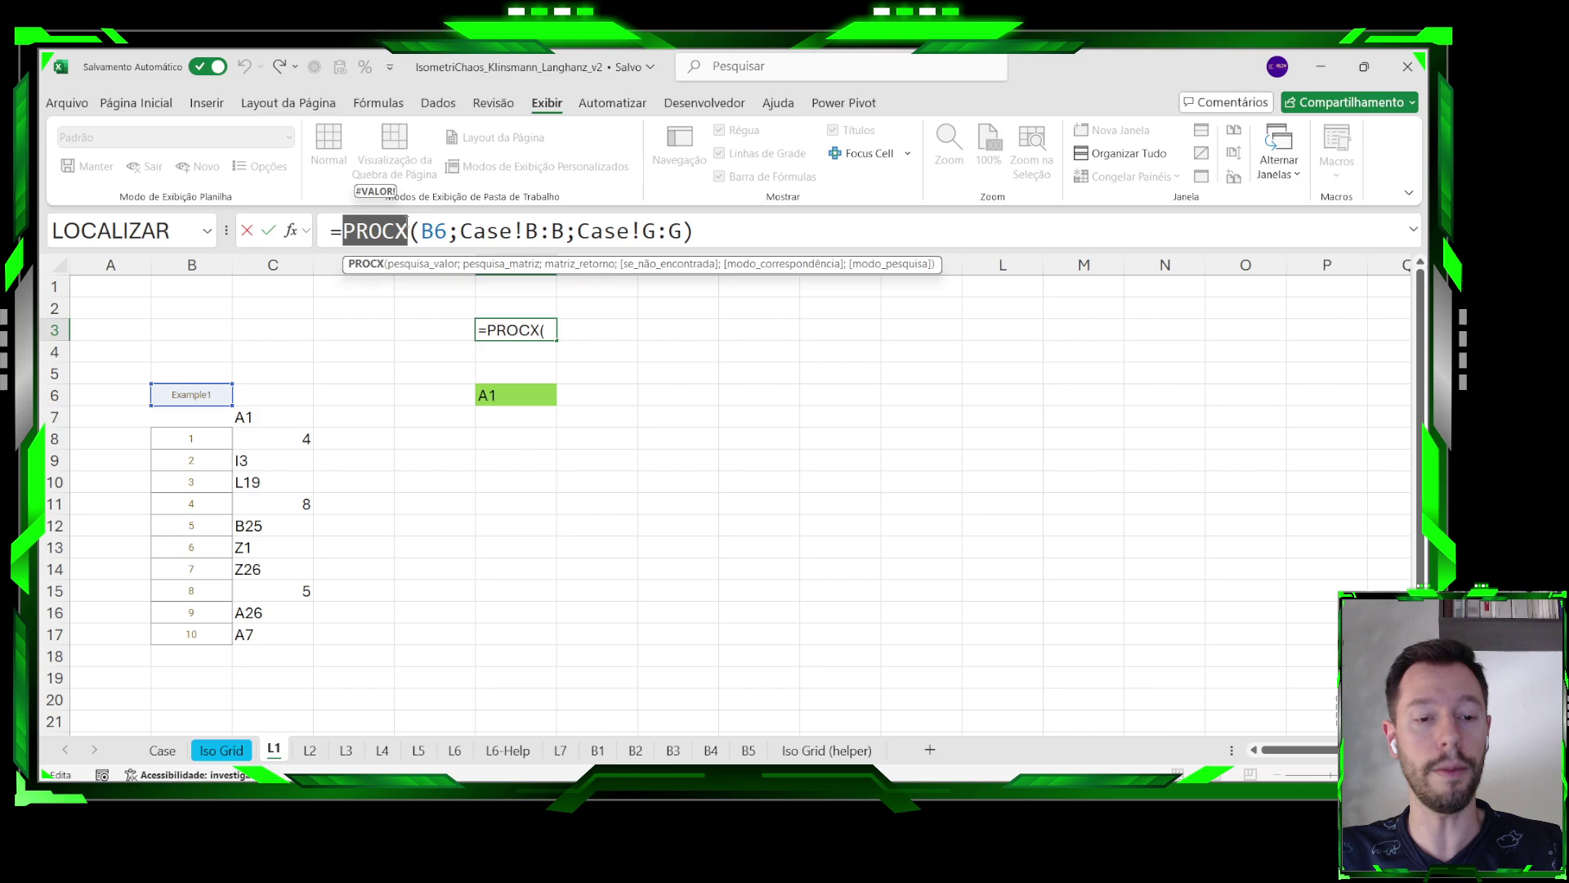
pyautogui.press('Escape')
pyautogui.click(206, 392)
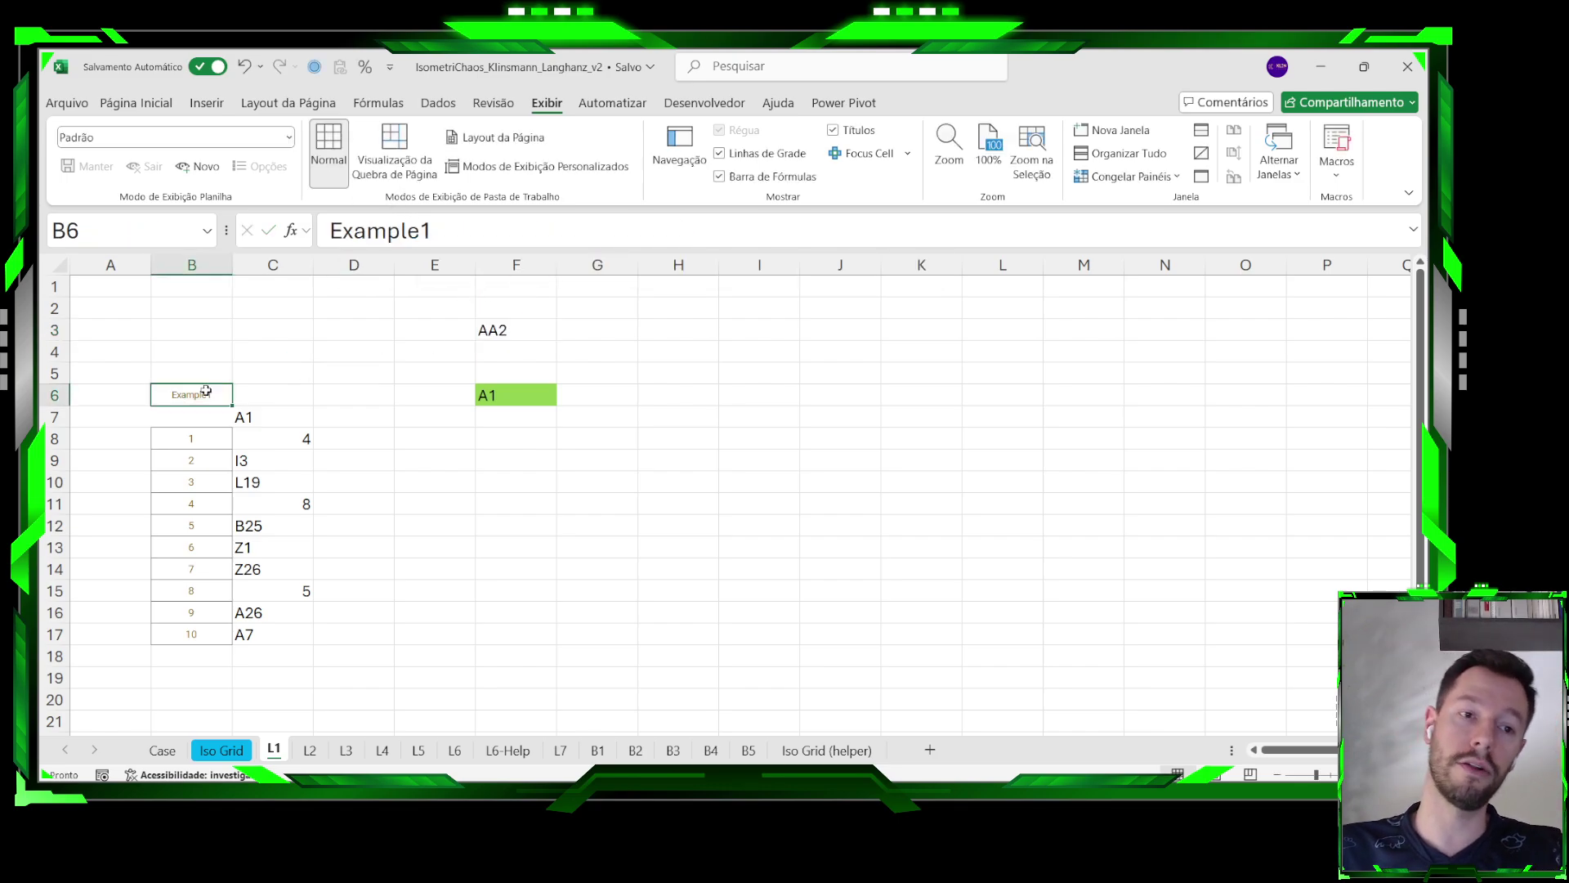
# Trace how L1 cells F3 and F6 retrieve the content of cell AA2 from the Iso Grid sheet.
pyautogui.click(496, 331)
pyautogui.click(507, 401)
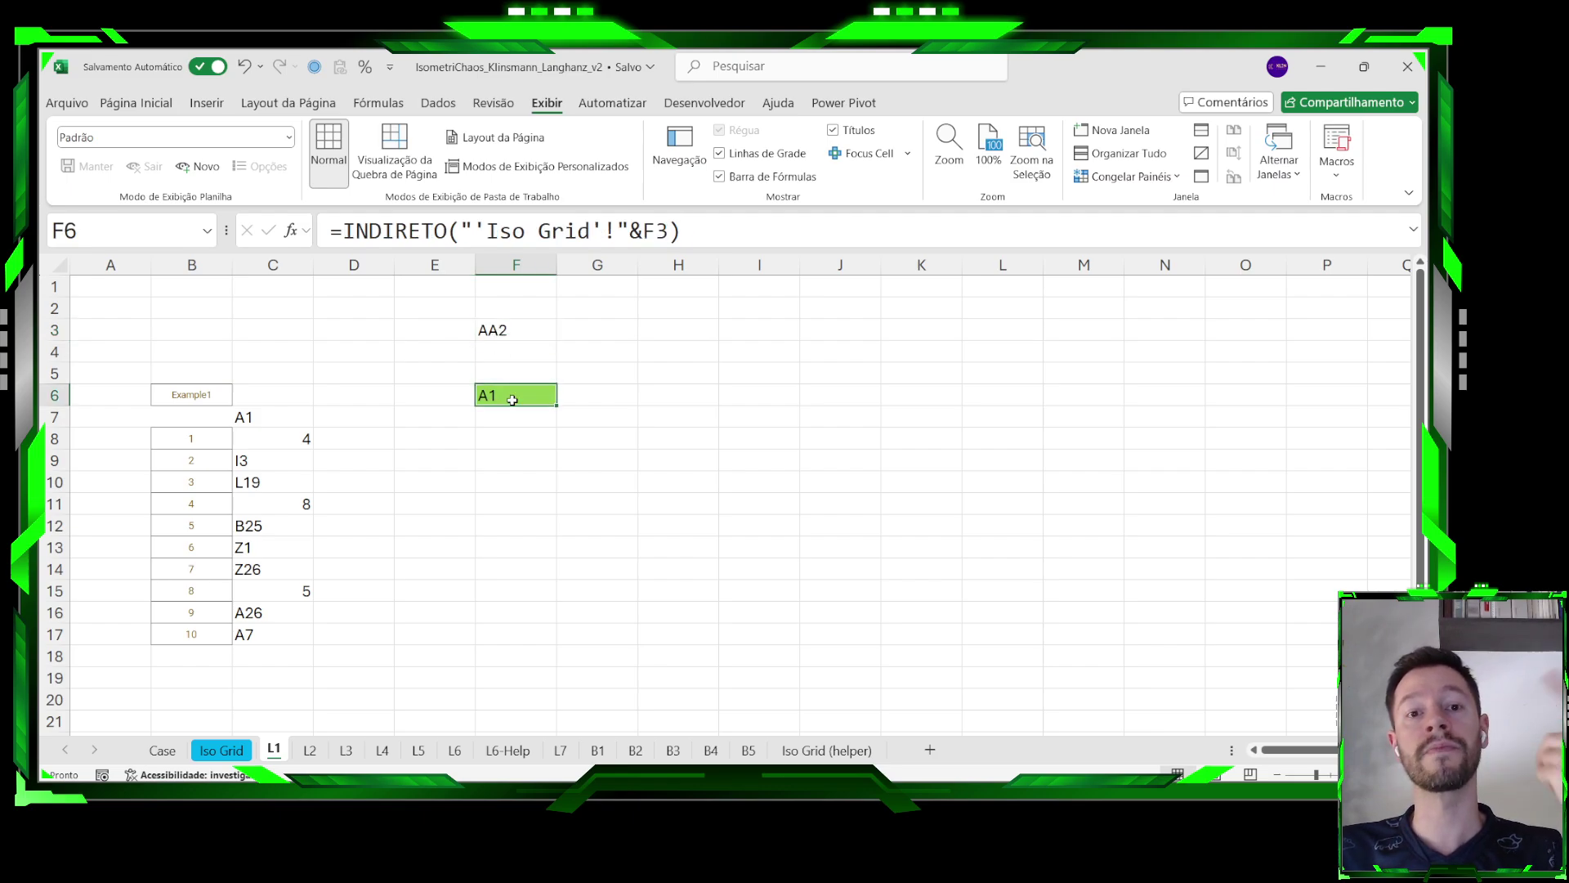
pyautogui.click(505, 331)
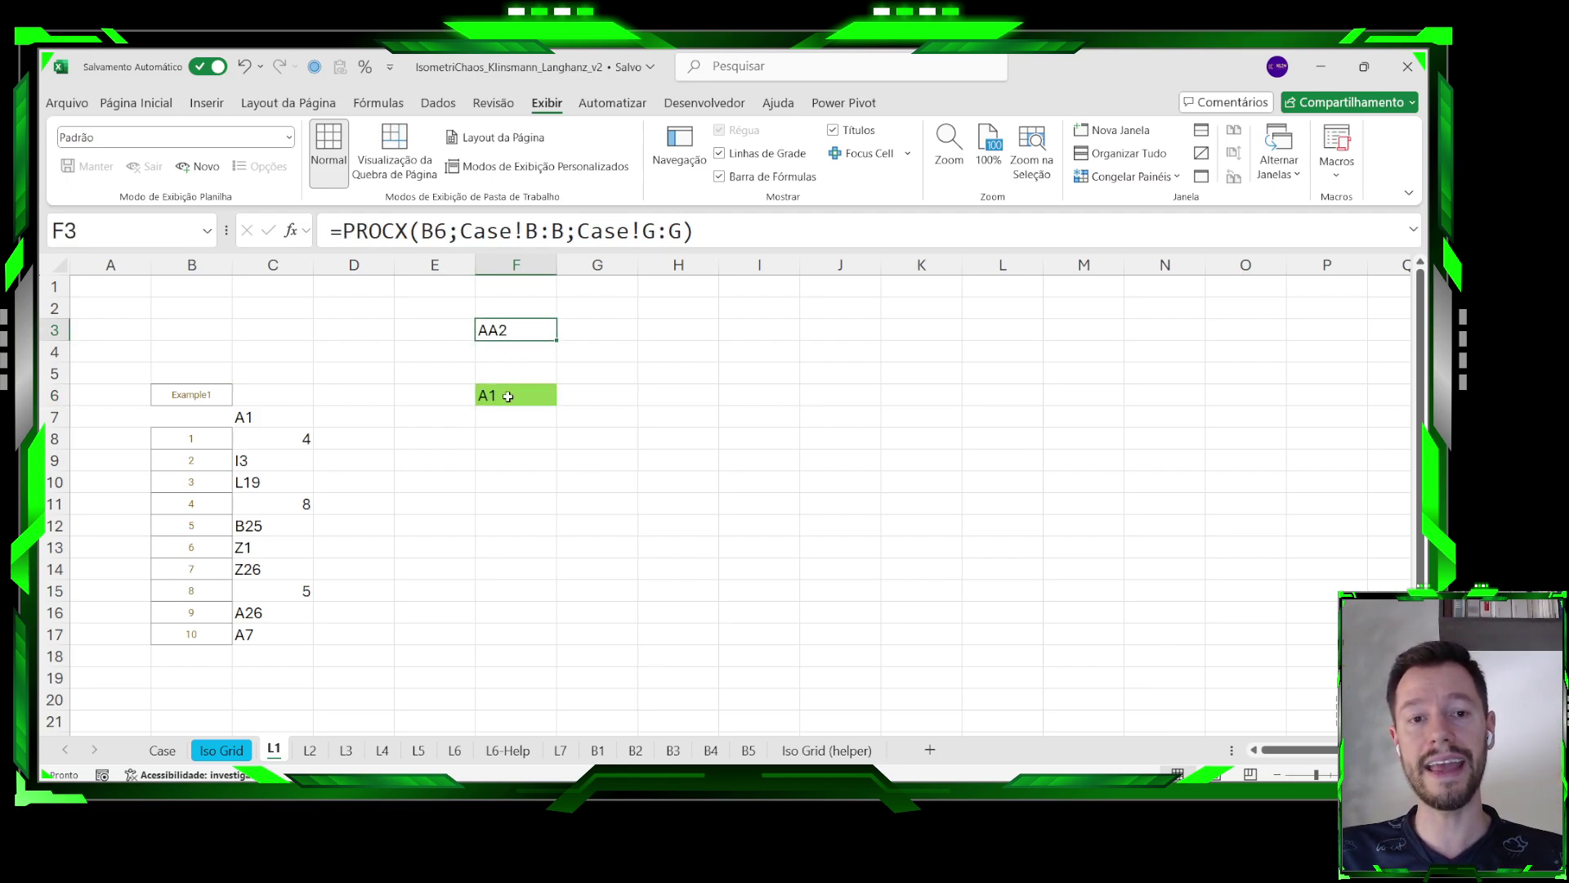
pyautogui.click(221, 749)
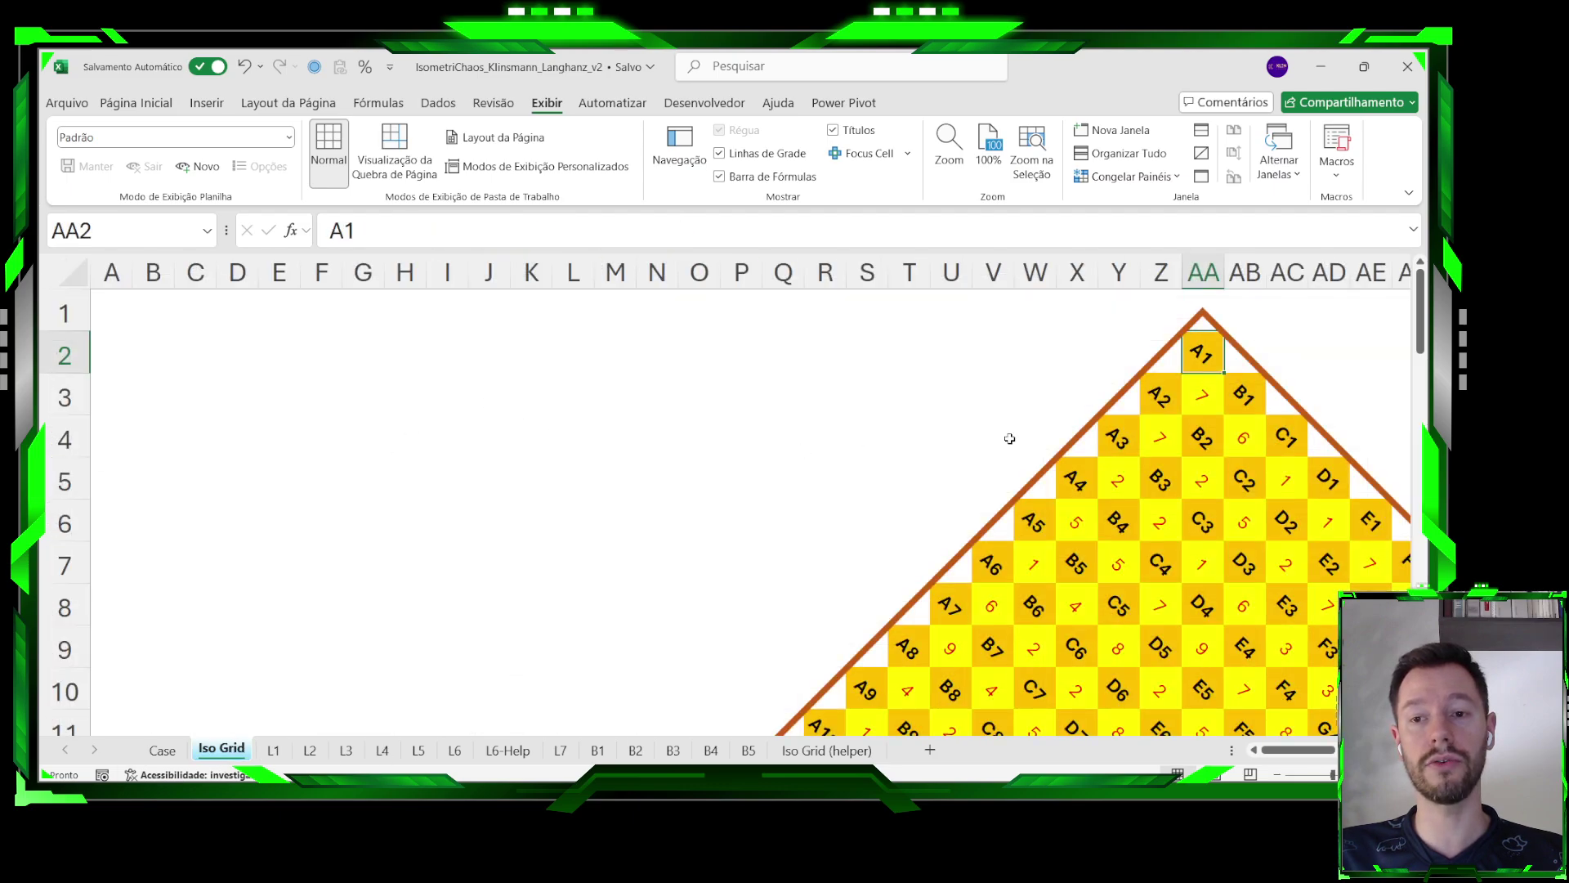
pyautogui.scroll(-5, 1086, 435)
pyautogui.scroll(5, 1086, 435)
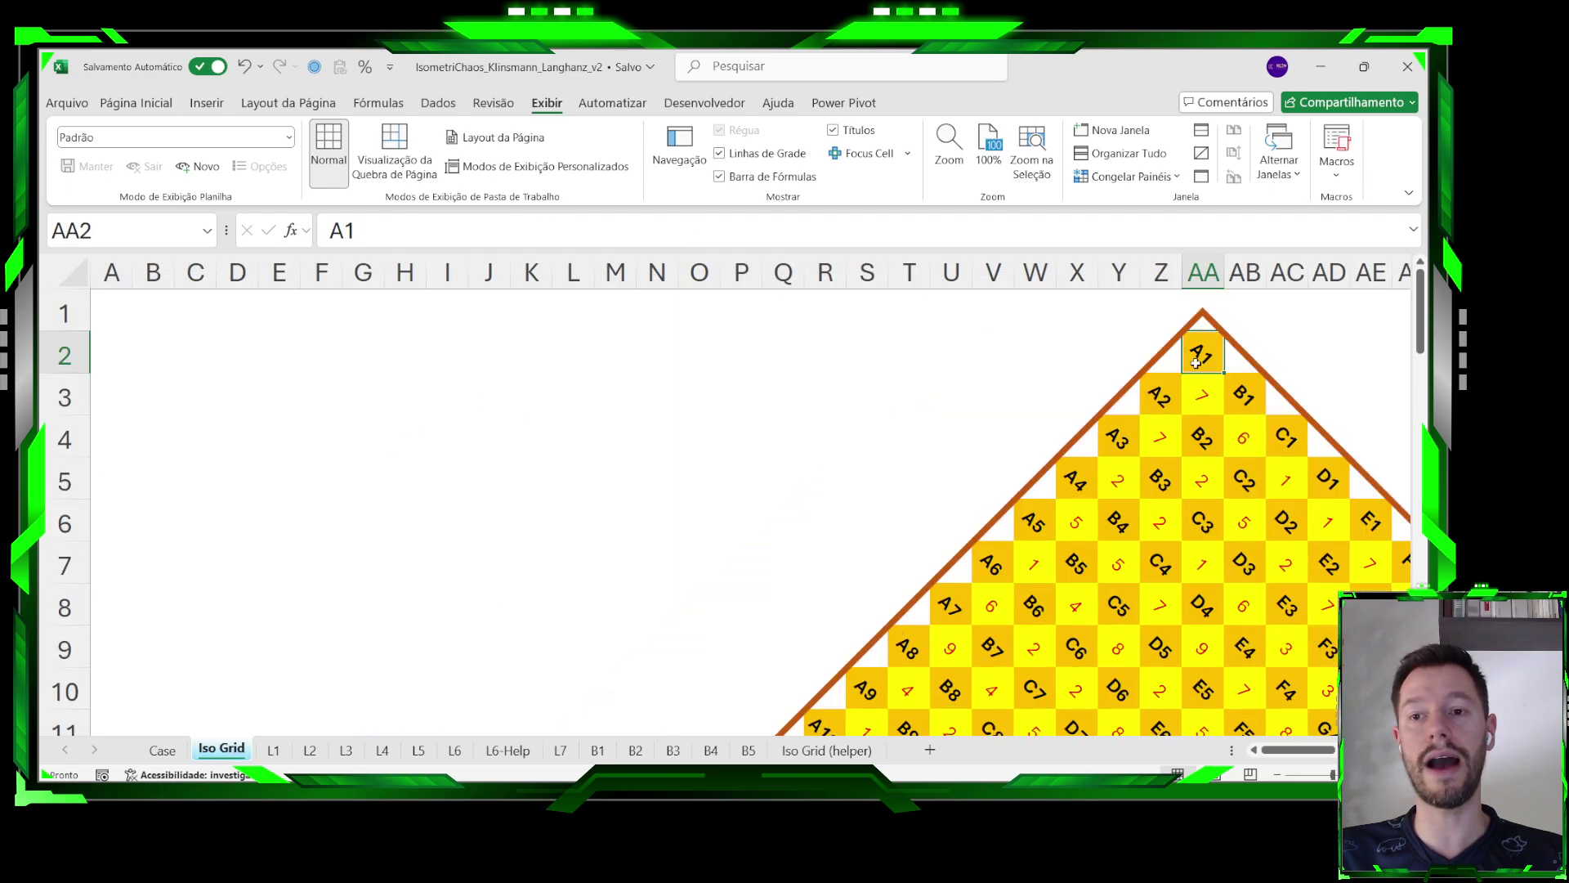
pyautogui.click(274, 749)
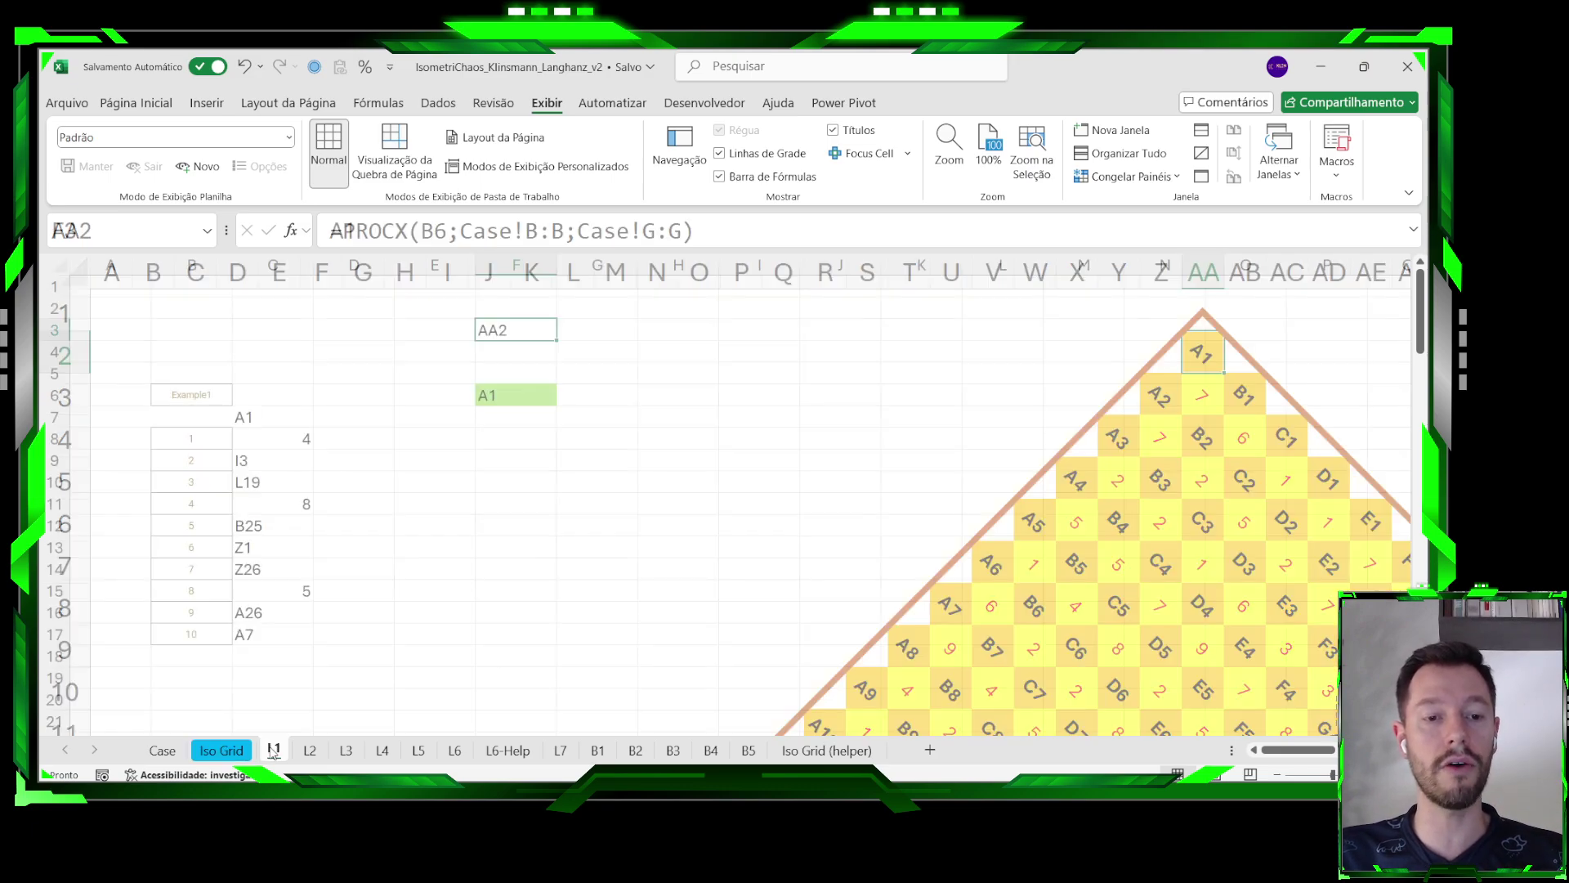
pyautogui.click(513, 394)
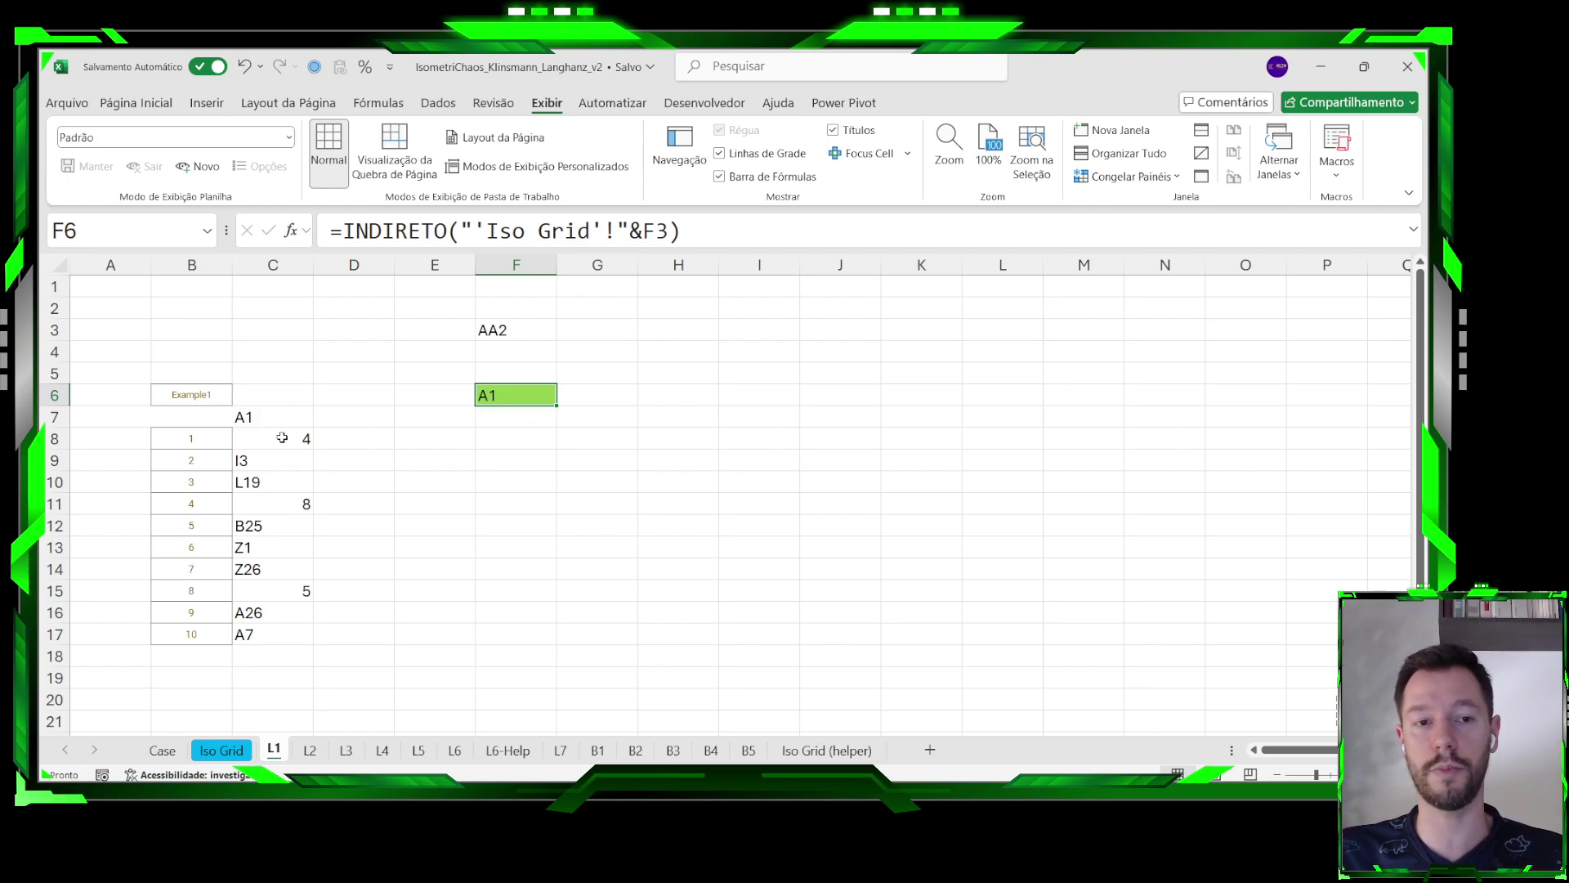
# Select the data table range B8:C17 on the L1 sheet and compare it with the Level 1 answers on the Case sheet.
pyautogui.moveTo(282, 439); pyautogui.dragTo(180, 630)
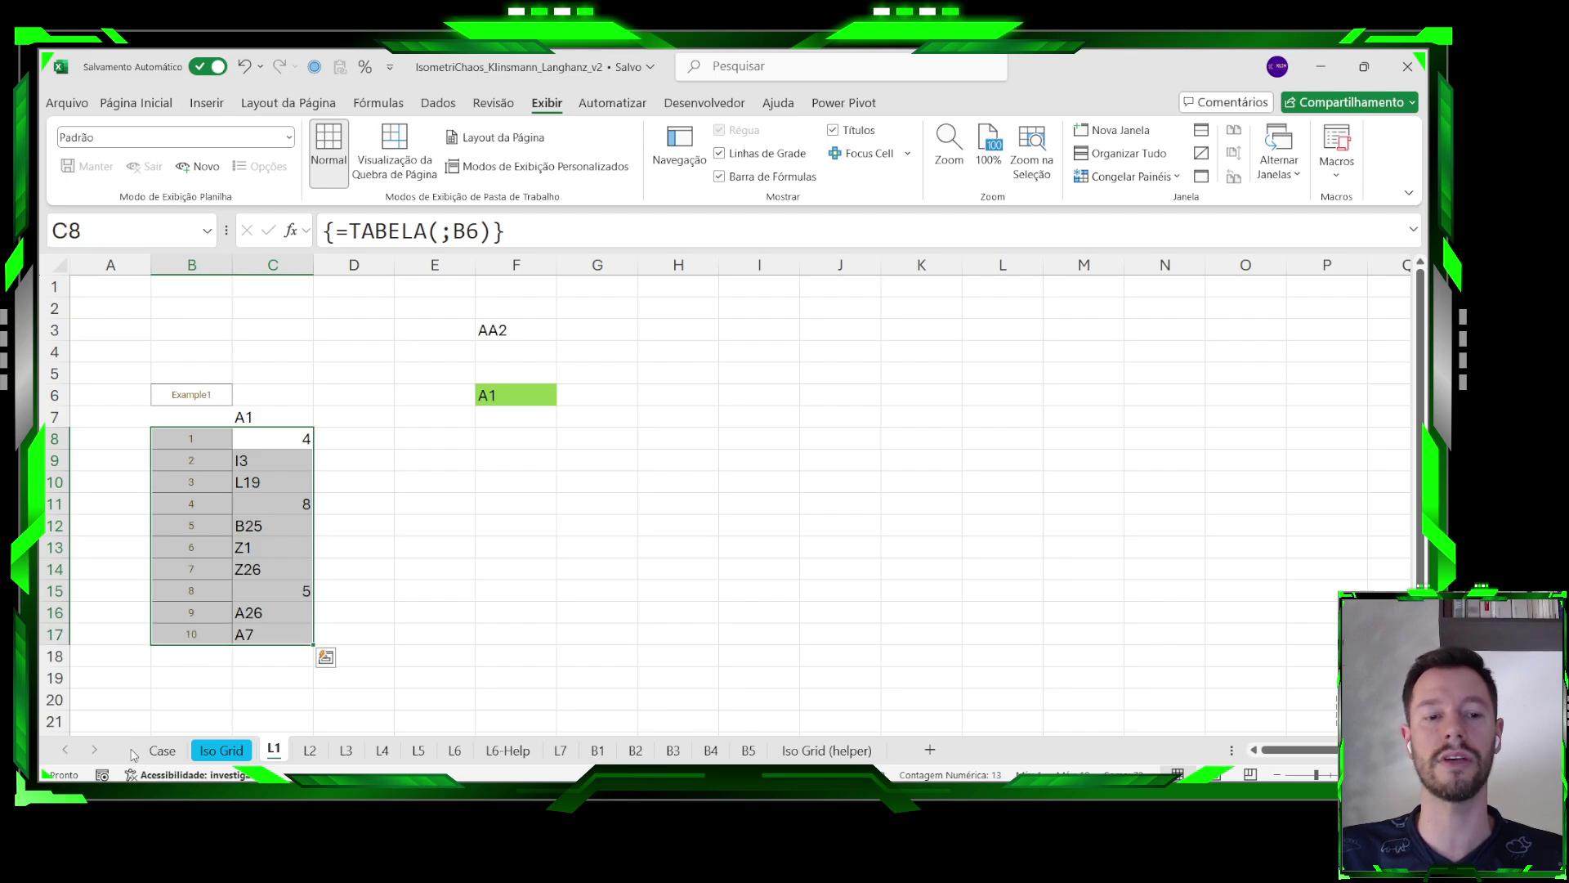
pyautogui.click(157, 750)
pyautogui.scroll(-8, 325, 541)
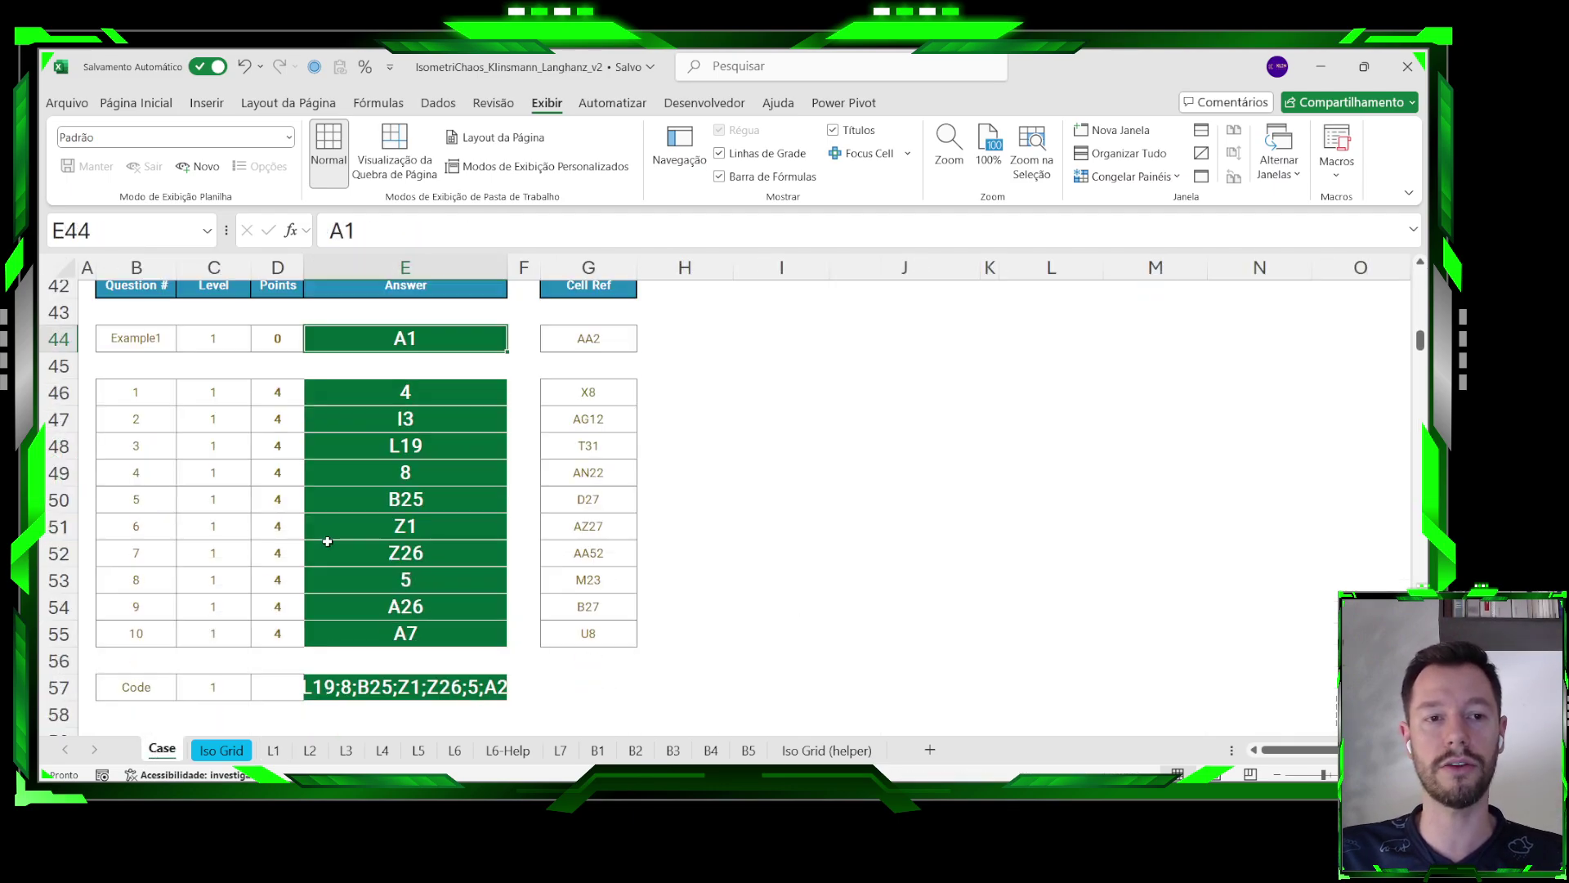
# Review the Level 2 question on the Case sheet and the Iso Ref given for question 11.
pyautogui.scroll(1, 226, 452)
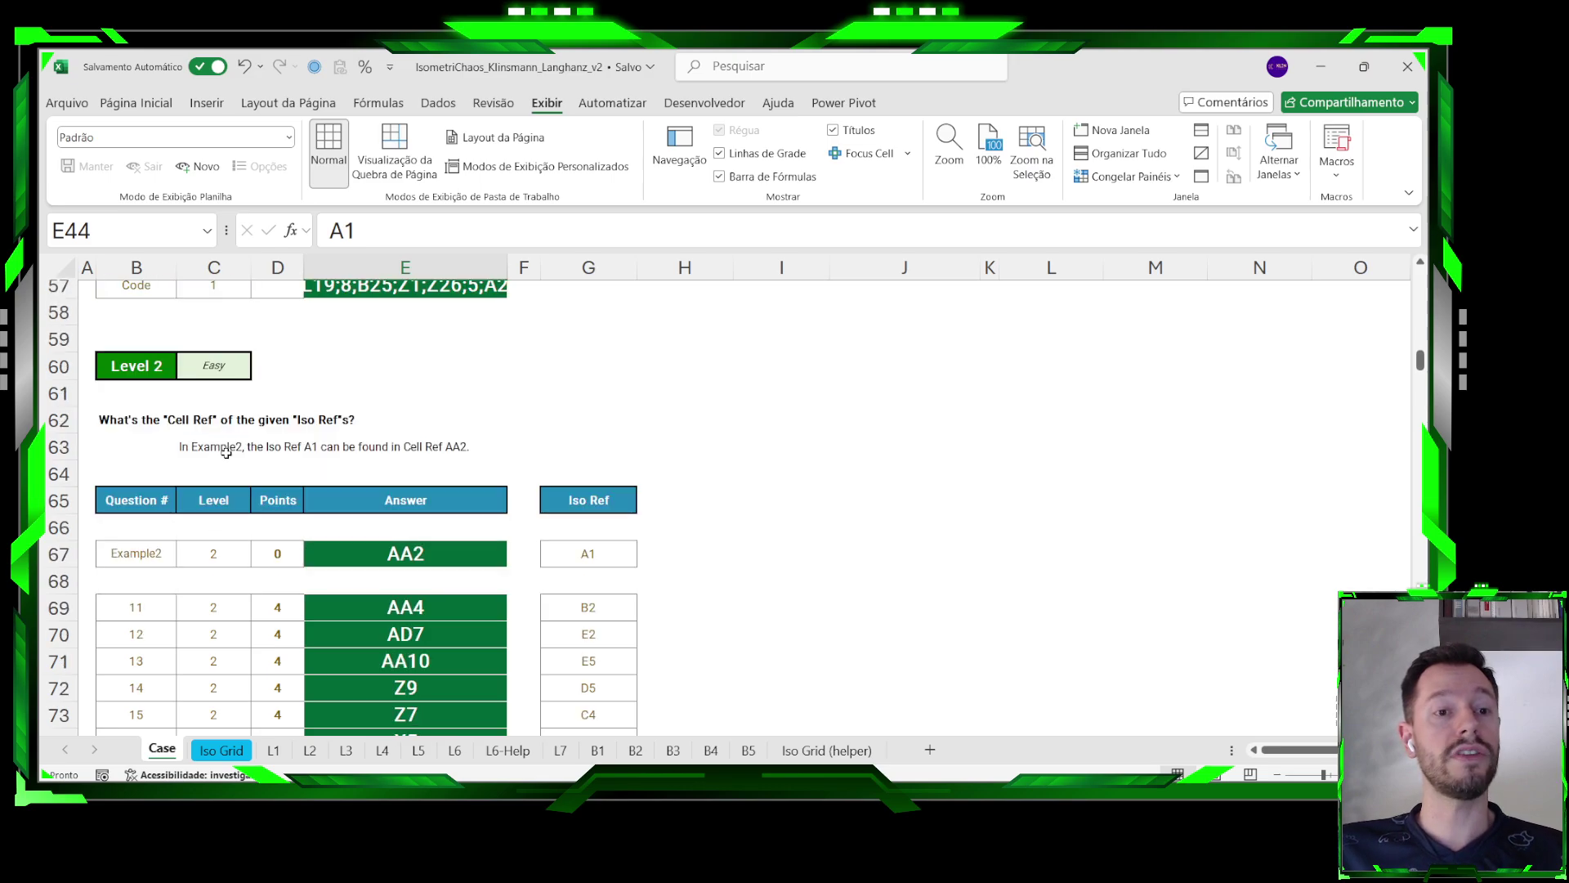
pyautogui.click(106, 423)
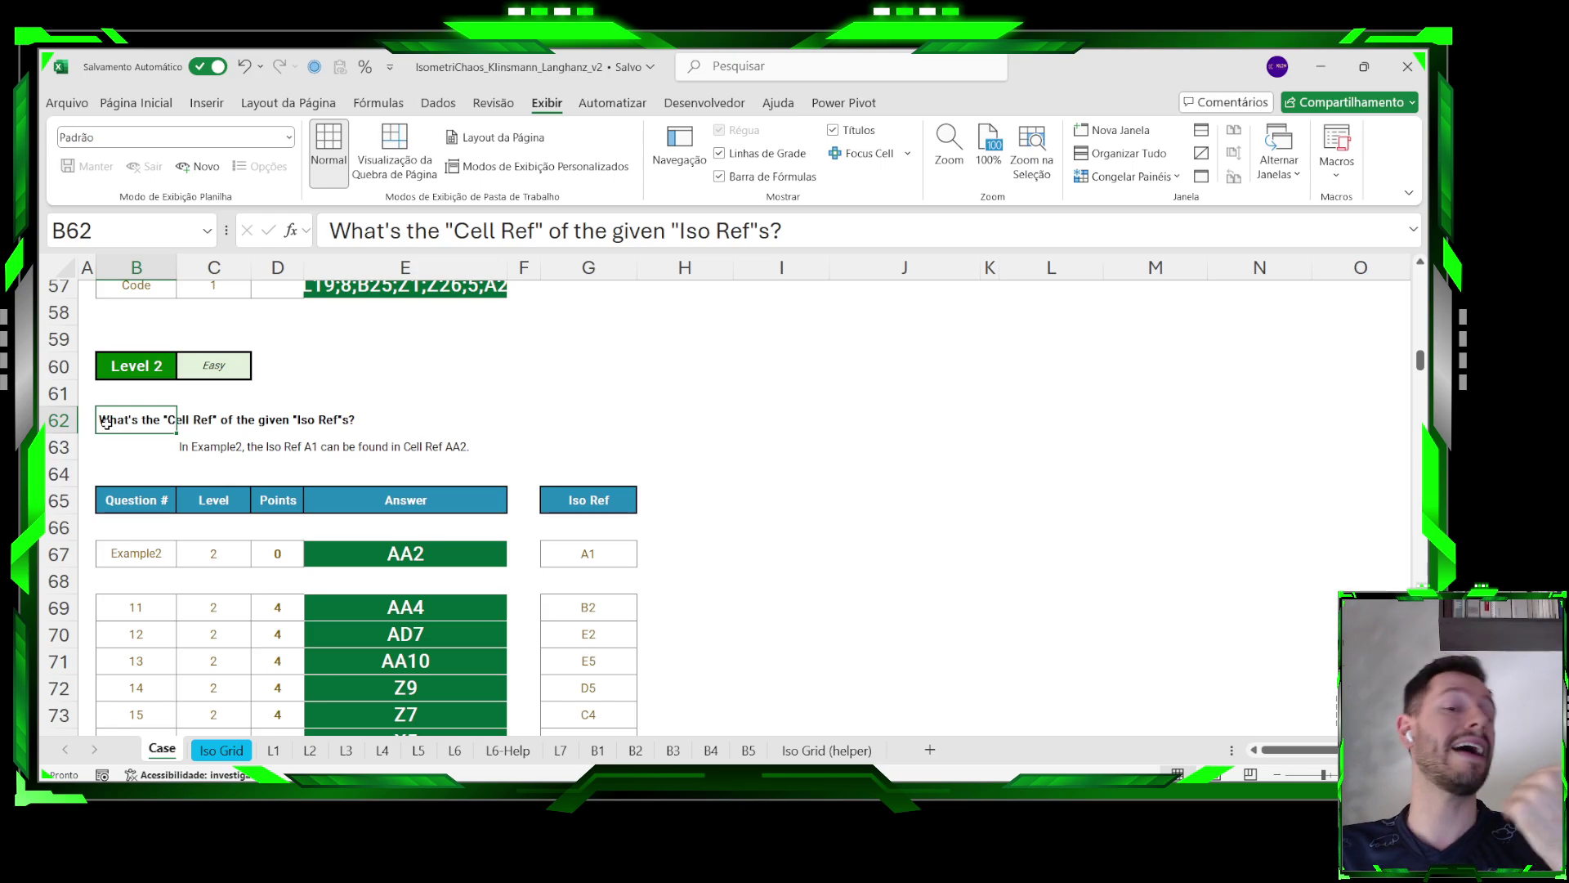
pyautogui.click(595, 519)
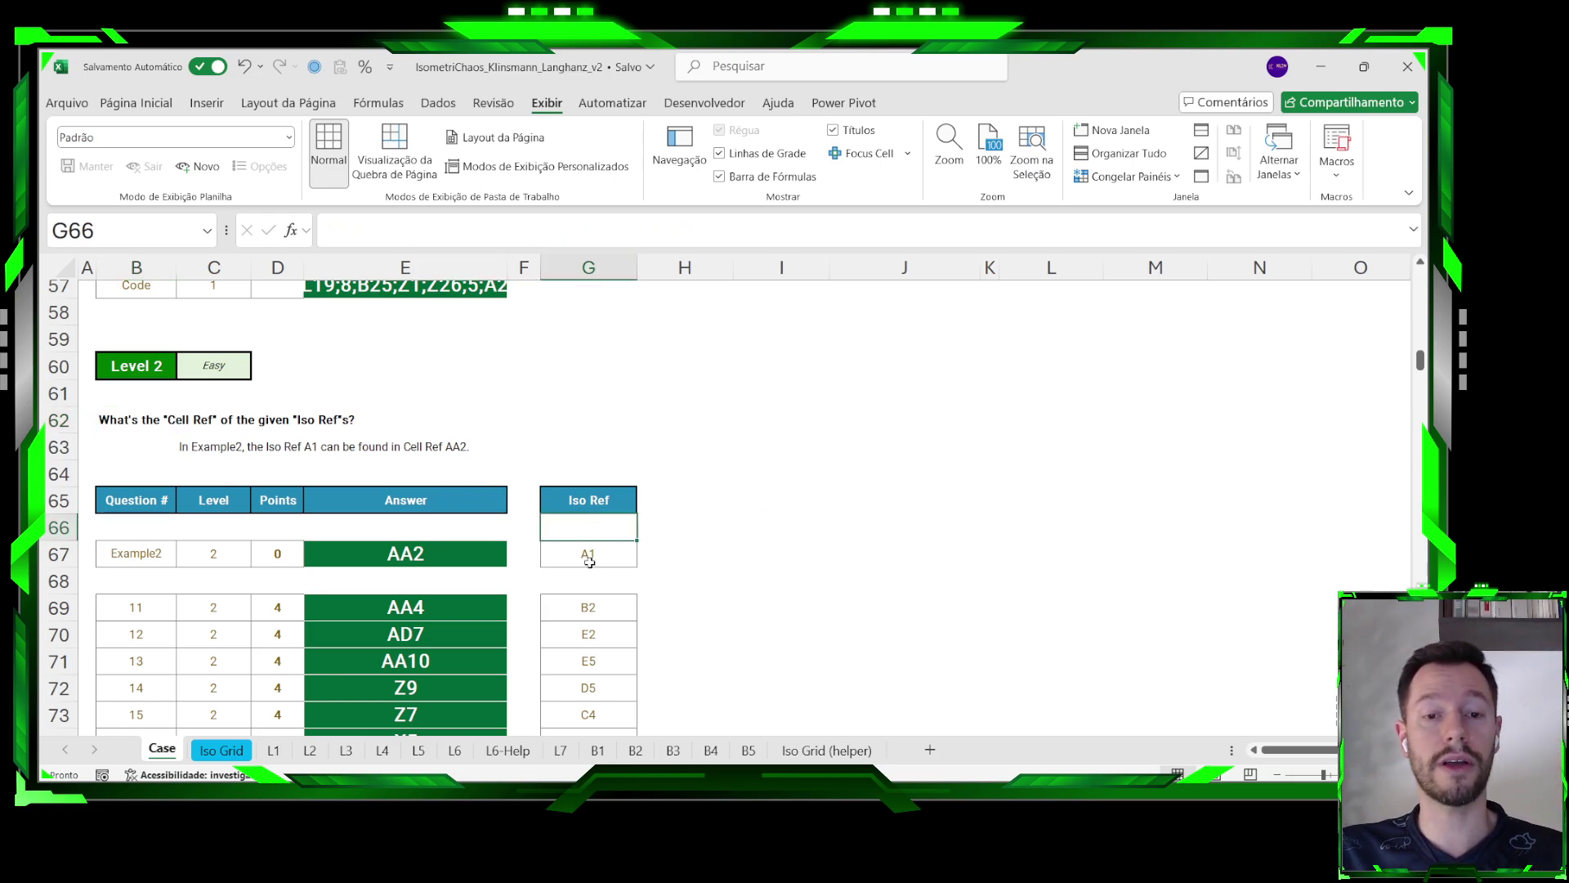
pyautogui.click(587, 608)
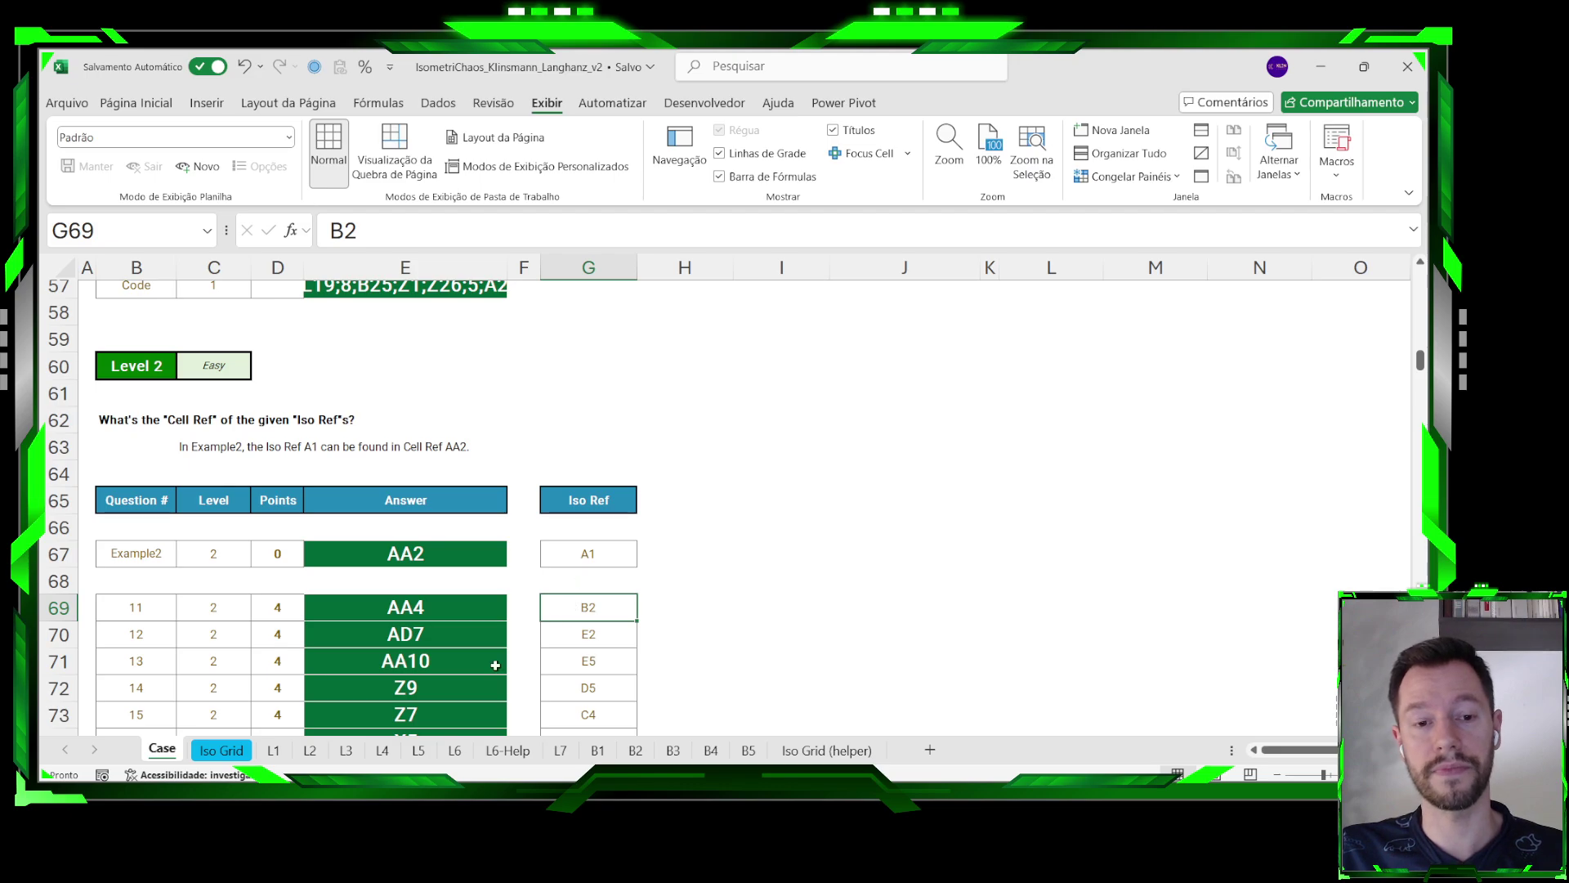
# Locate Iso Ref B2 on the Iso Grid sheet and compare its cell address with the question 11 answer on the Case sheet.
pyautogui.click(222, 750)
pyautogui.click(1202, 436)
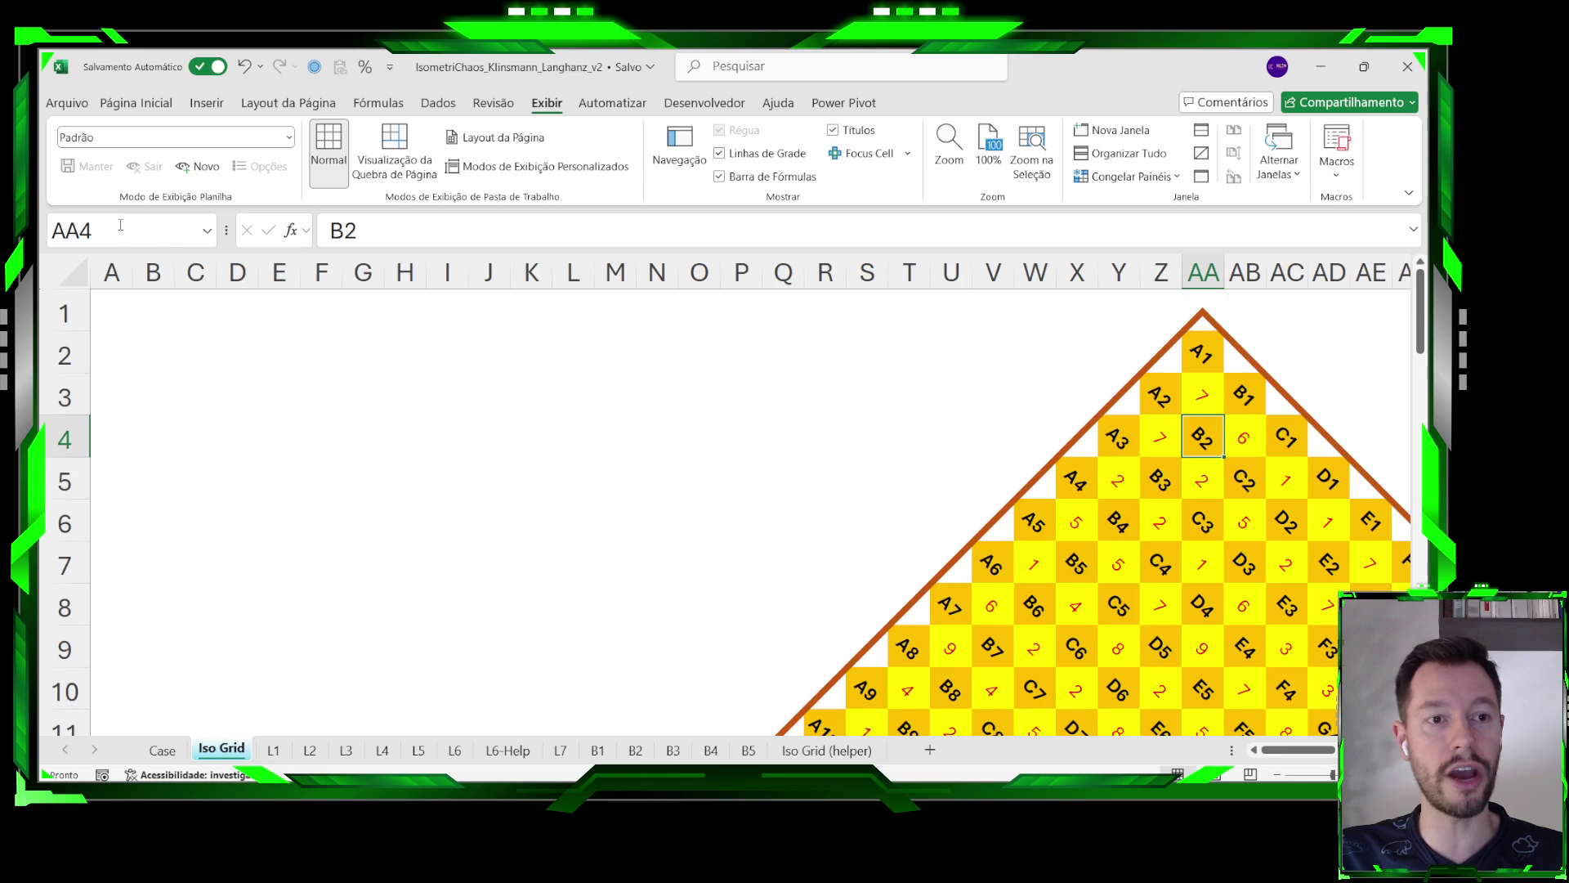
pyautogui.click(161, 750)
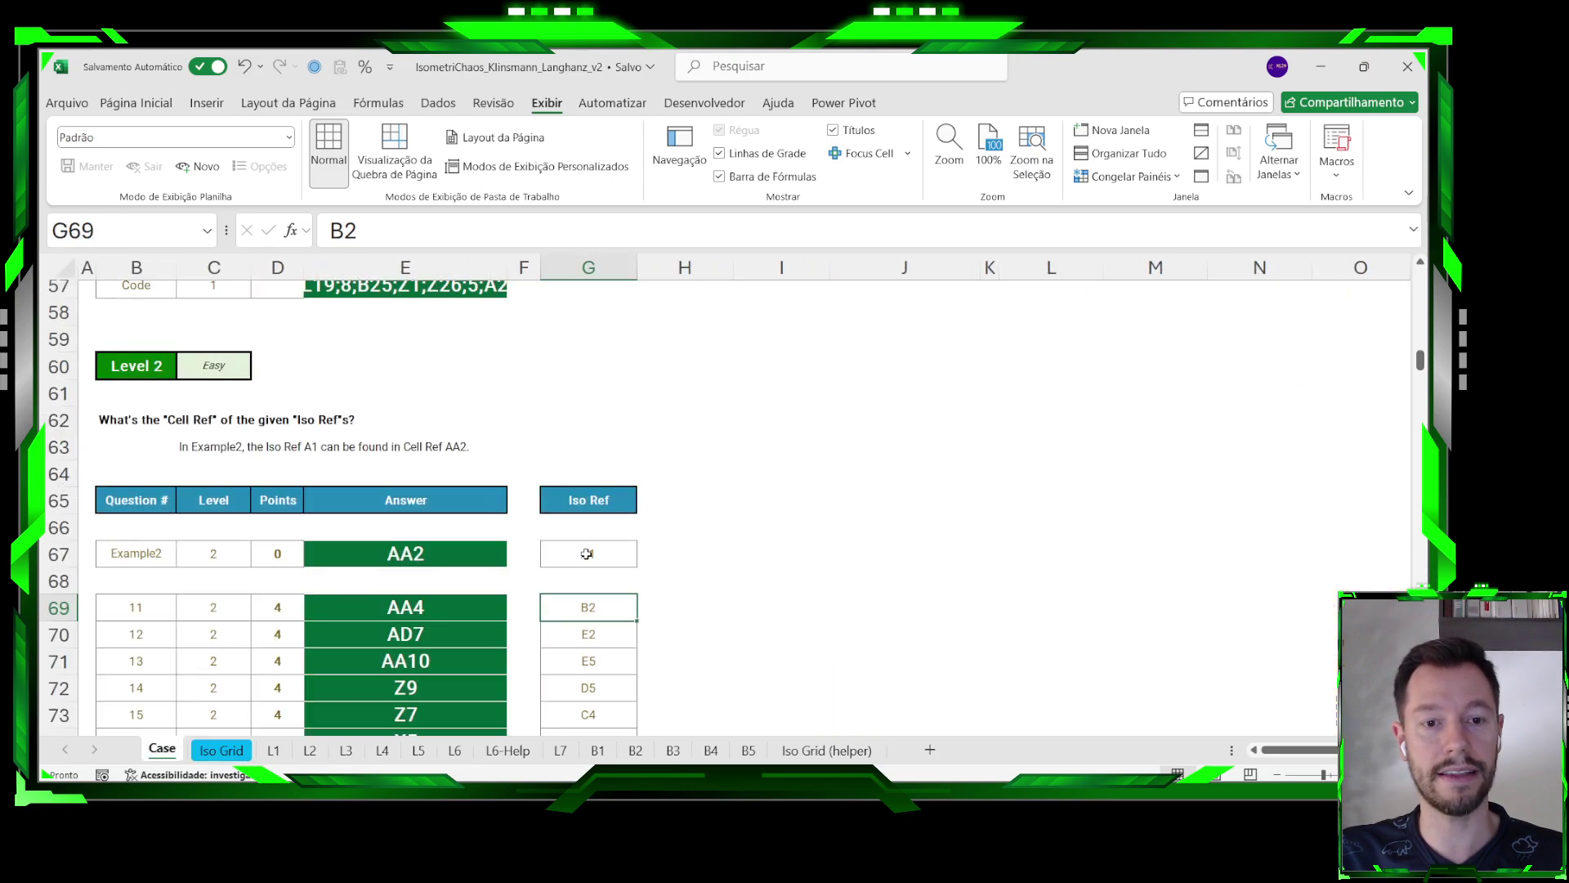
pyautogui.click(434, 609)
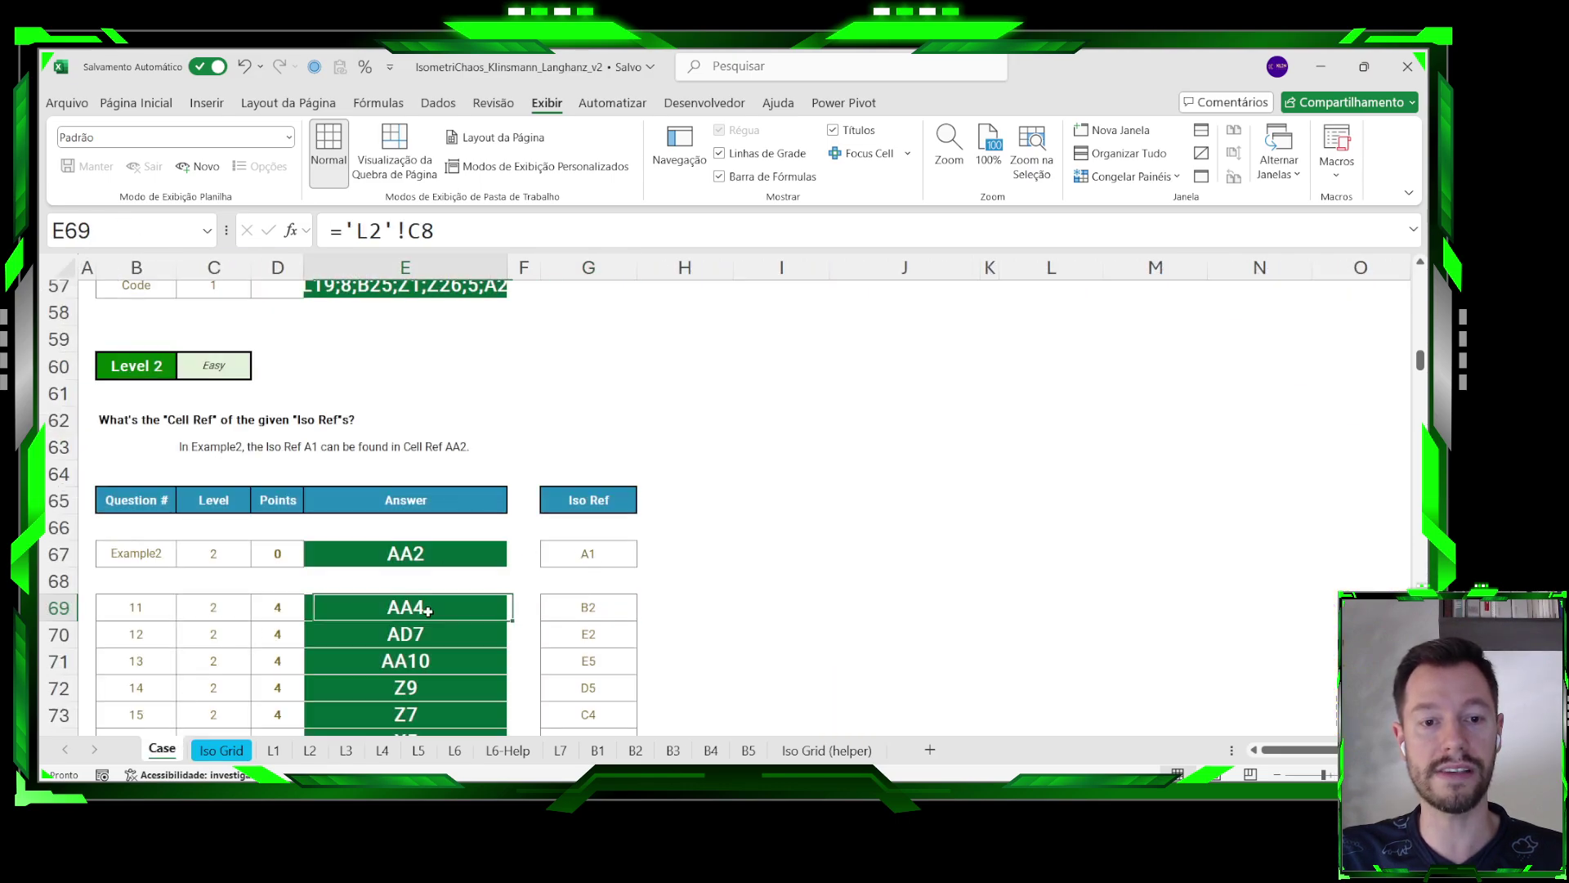
# Inspect the PROCX formula in F6 of the L2 sheet, highlighting its reference to the Iso Grid (helper) sheet.
pyautogui.click(310, 749)
pyautogui.click(515, 396)
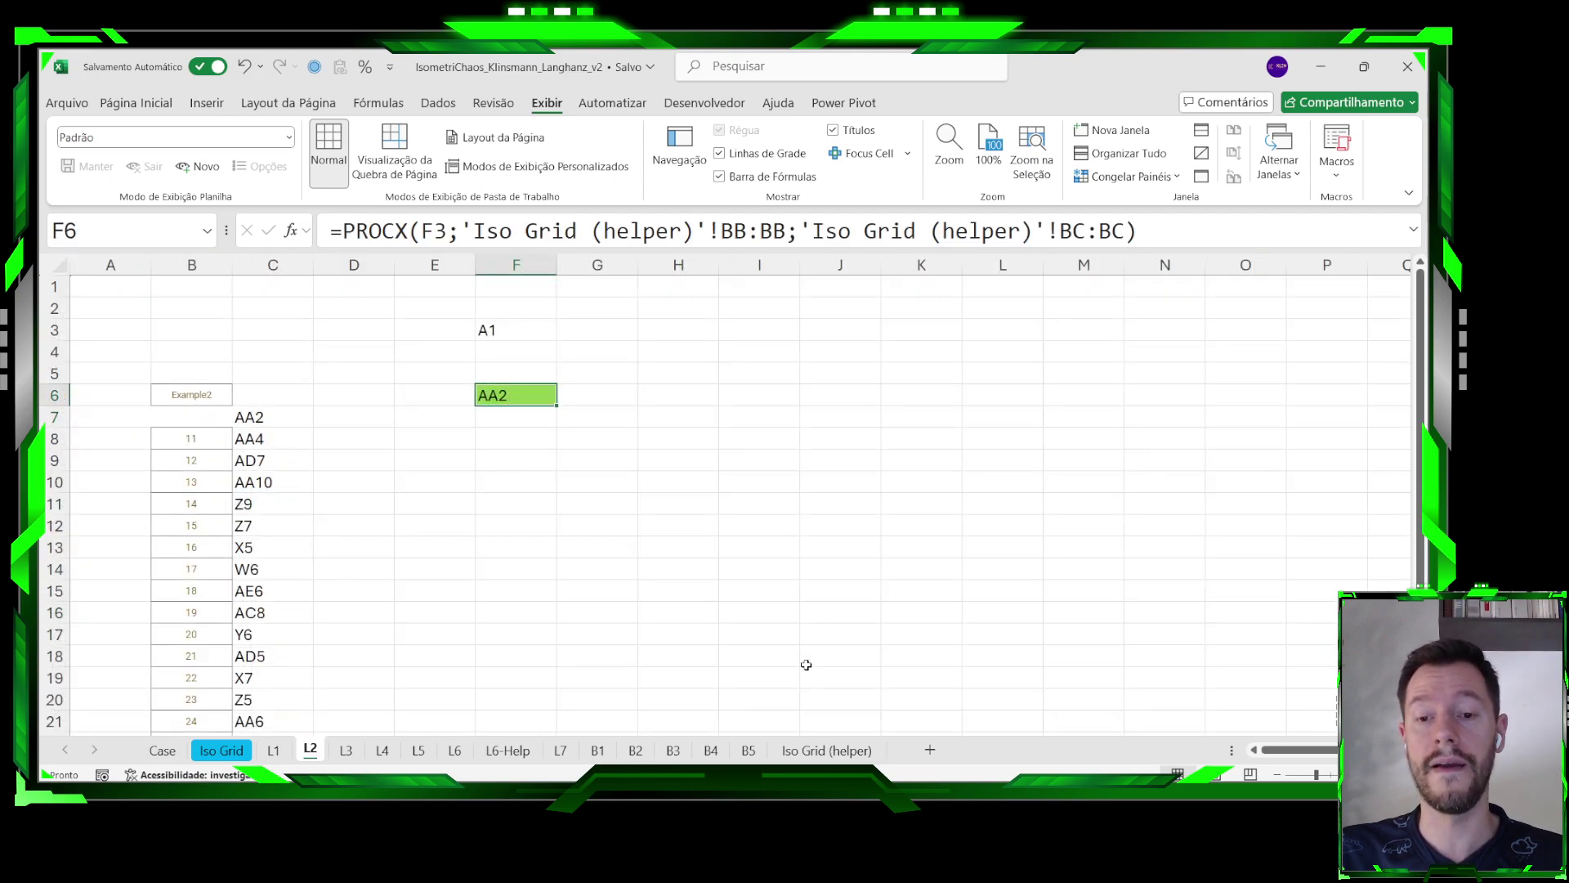
pyautogui.moveTo(475, 229); pyautogui.dragTo(694, 232)
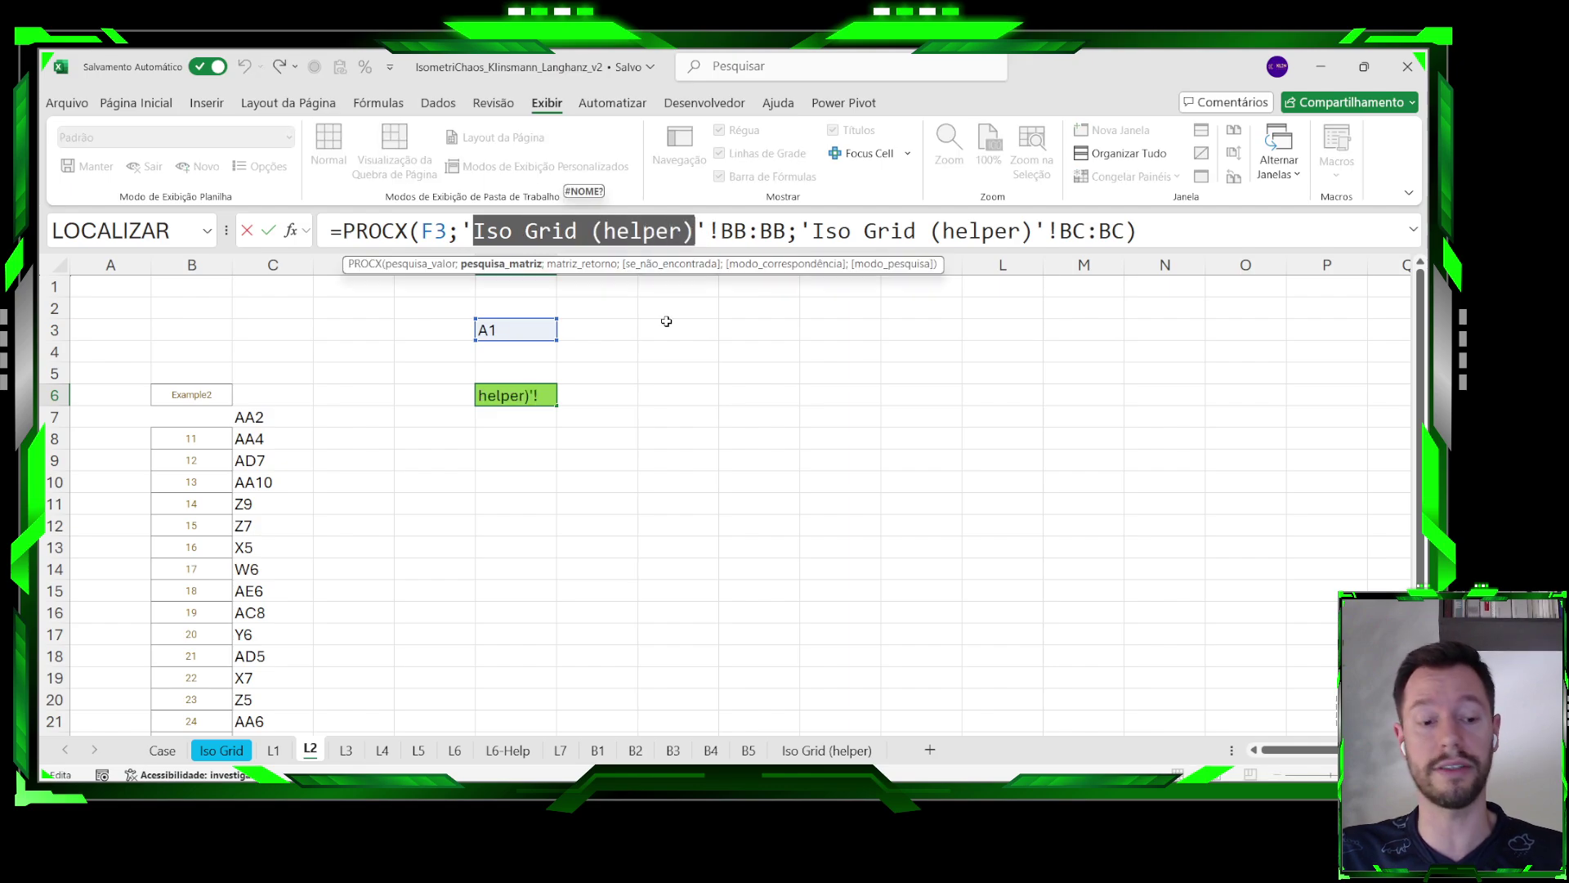
pyautogui.press('Escape')
# Examine the Iso Ref and Cell Ref columns on the Iso Grid (helper) sheet, inspecting the PARACOL formulas in BB2 and BC2.
pyautogui.click(826, 749)
pyautogui.scroll(2, 884, 513)
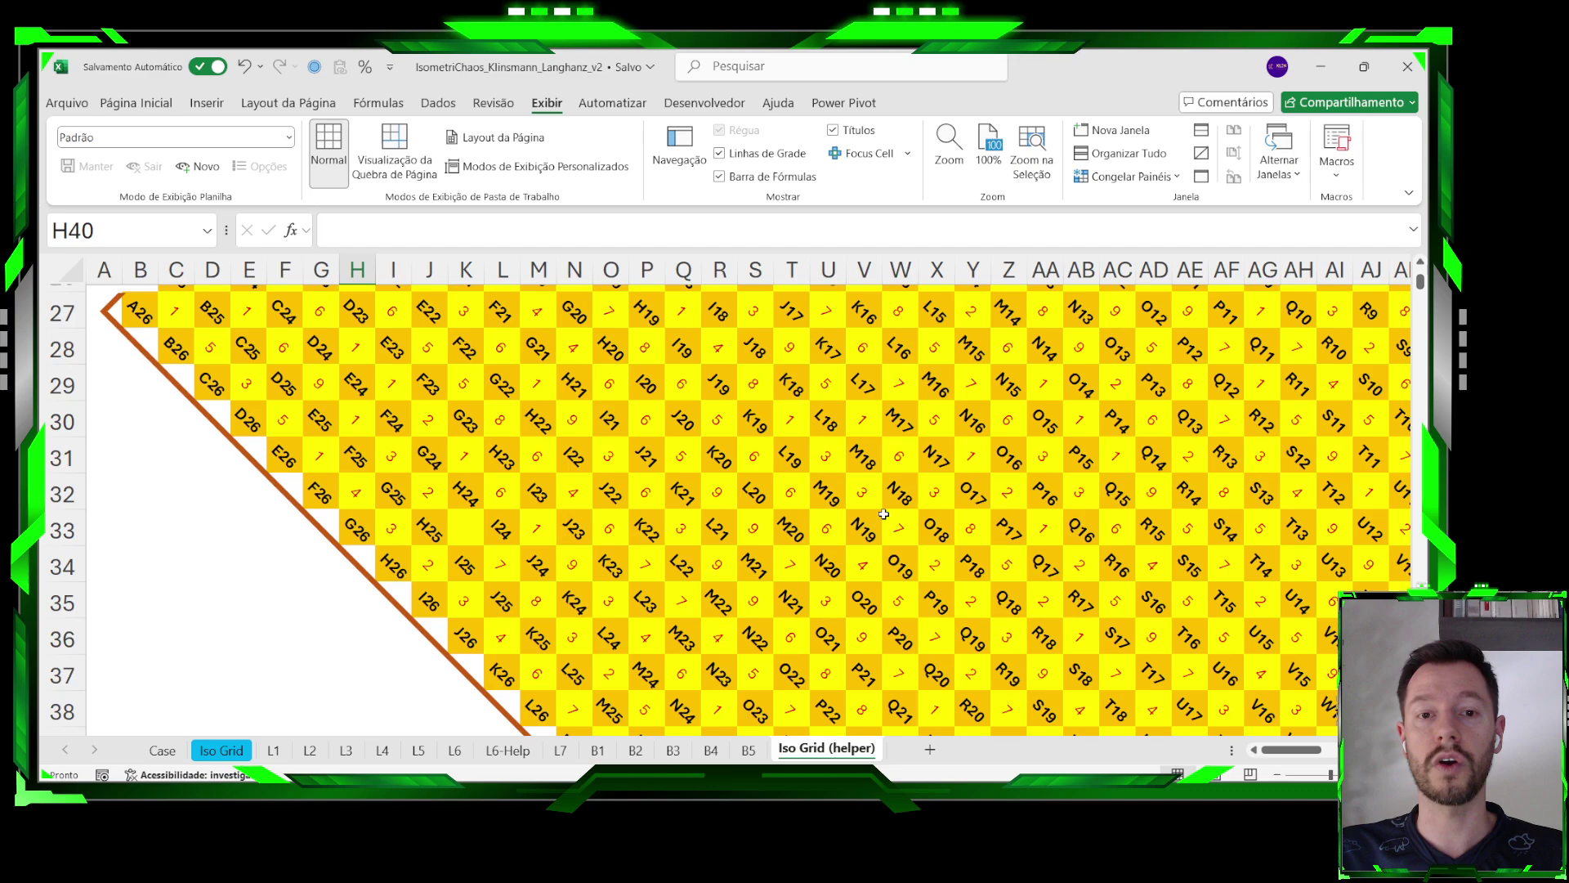
pyautogui.scroll(9, 884, 513)
pyautogui.keyDown('ctrl'); pyautogui.scroll(-1, 883, 513); pyautogui.keyUp('ctrl')
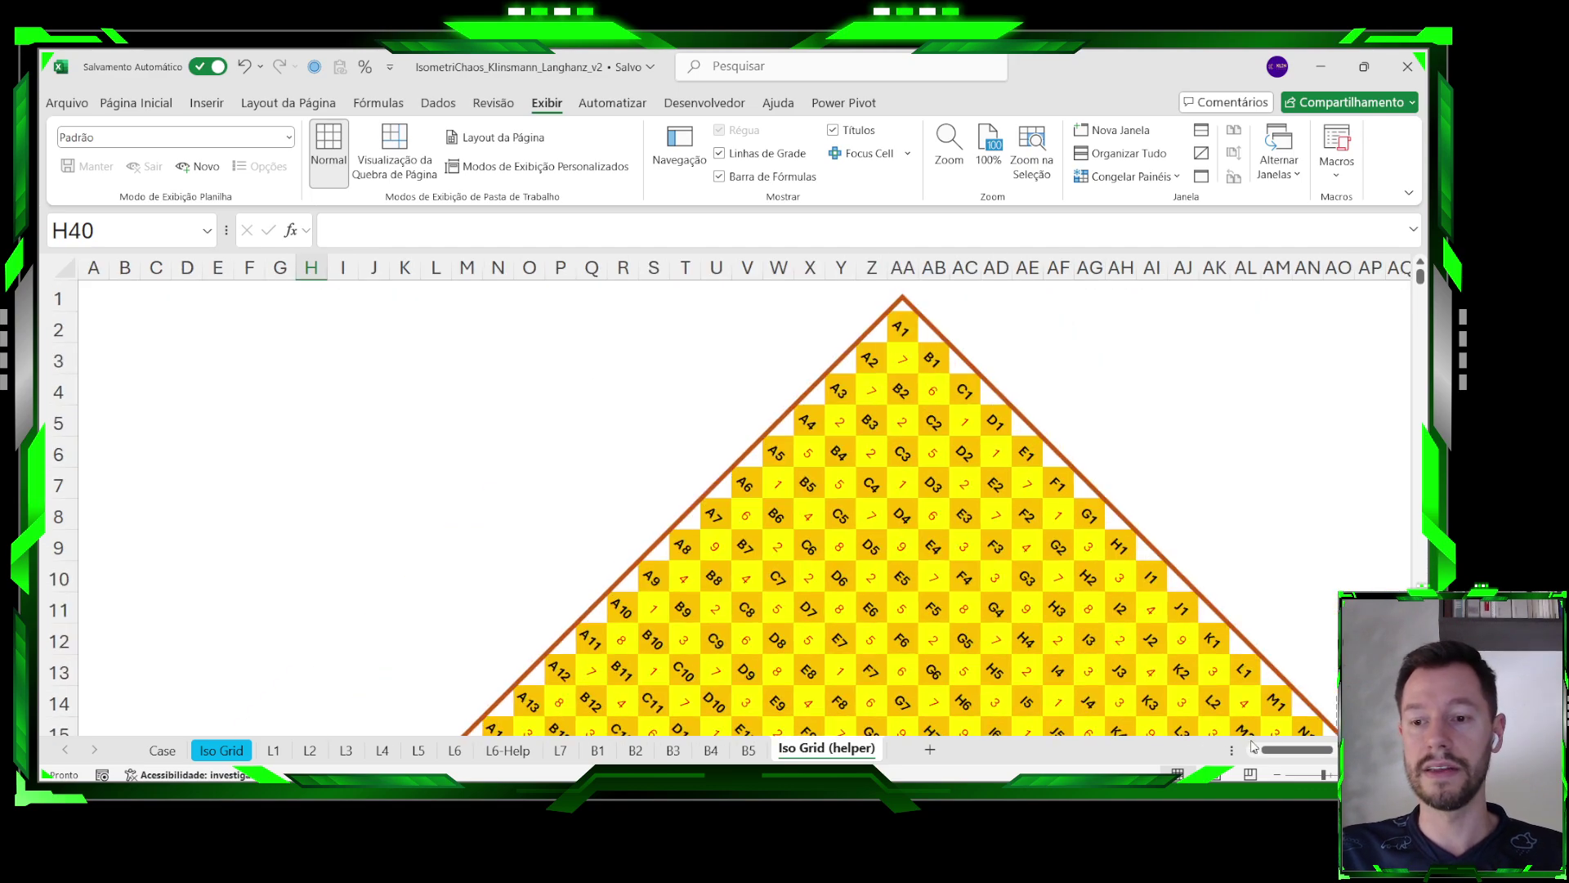
pyautogui.moveTo(1291, 750); pyautogui.dragTo(1331, 749)
pyautogui.click(774, 346)
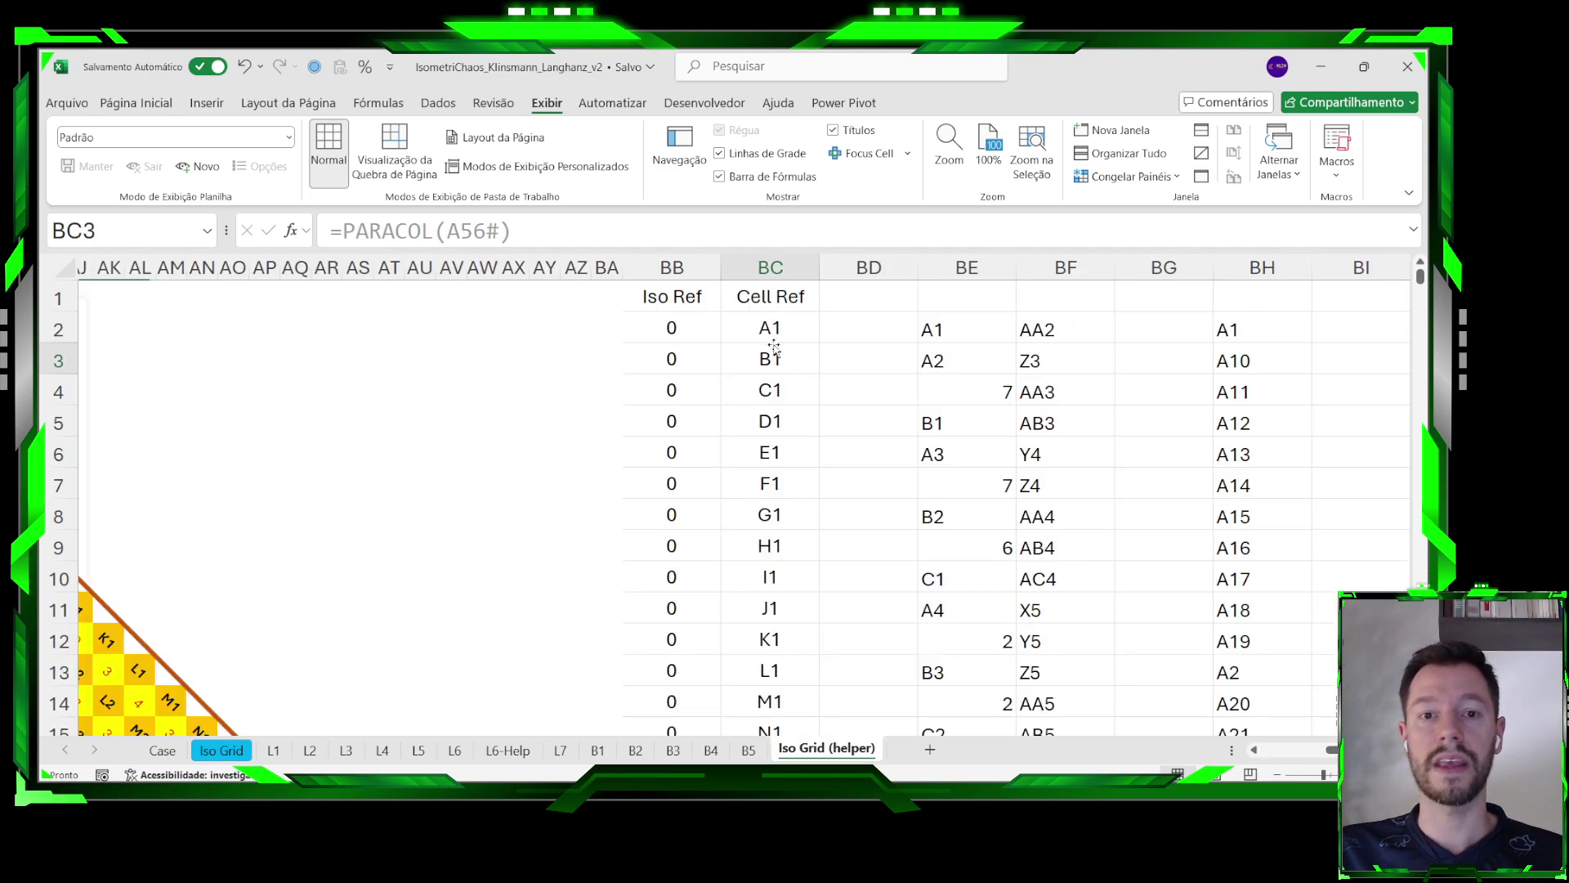
pyautogui.click(674, 328)
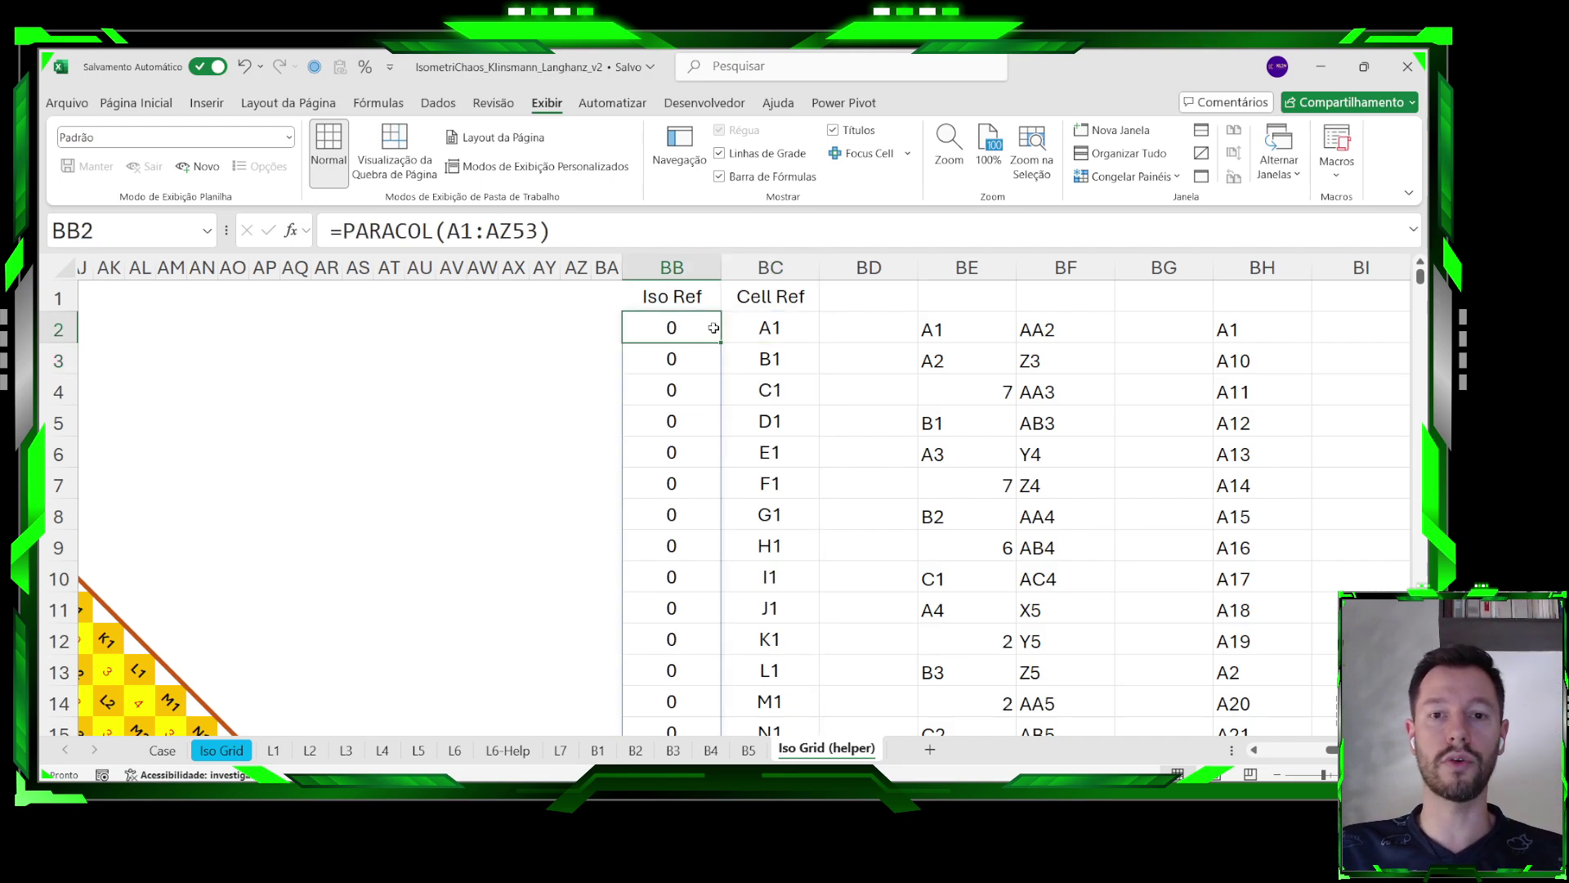
pyautogui.click(799, 325)
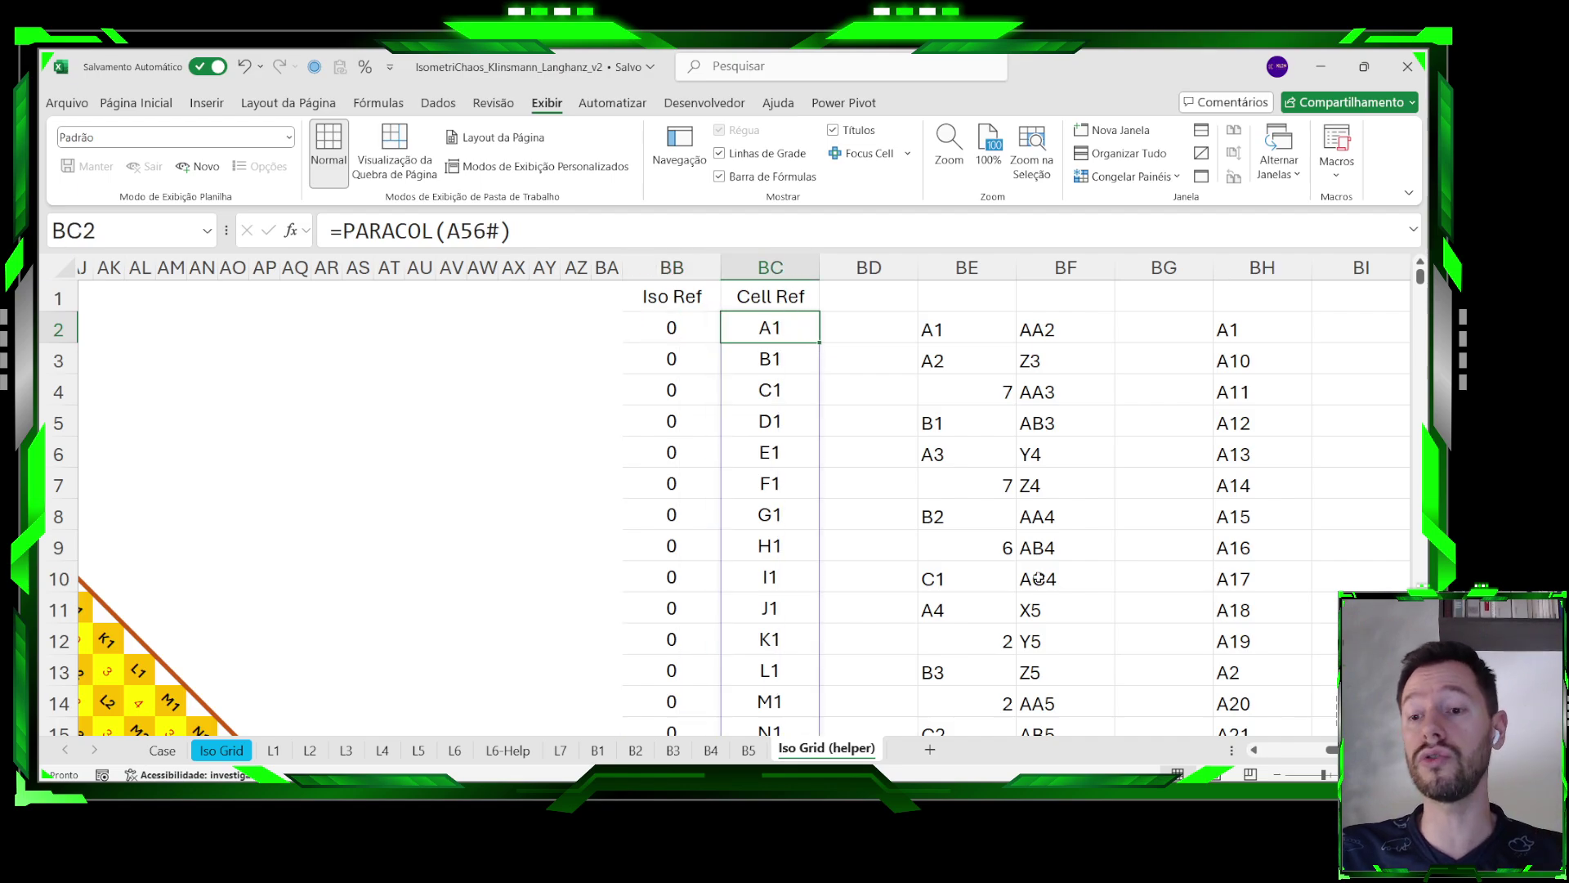
# Examine the full diamond grid on the Iso Grid (helper) sheet and locate the cell-address table beneath it, starting at row 56.
pyautogui.hscroll(-10, 1031, 732)
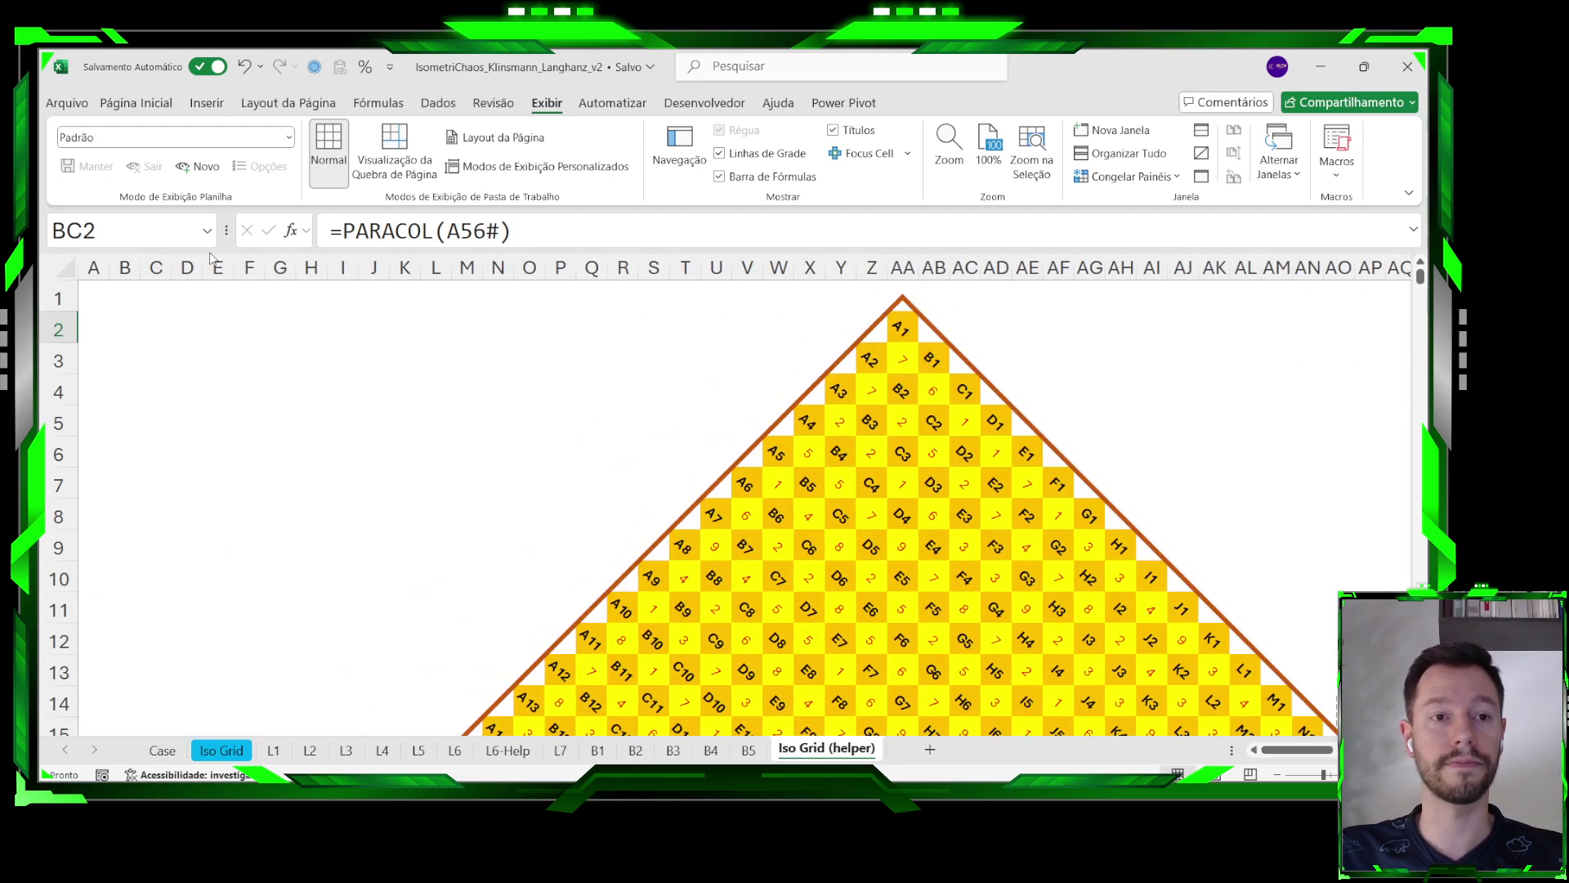
pyautogui.click(206, 231)
pyautogui.click(333, 383)
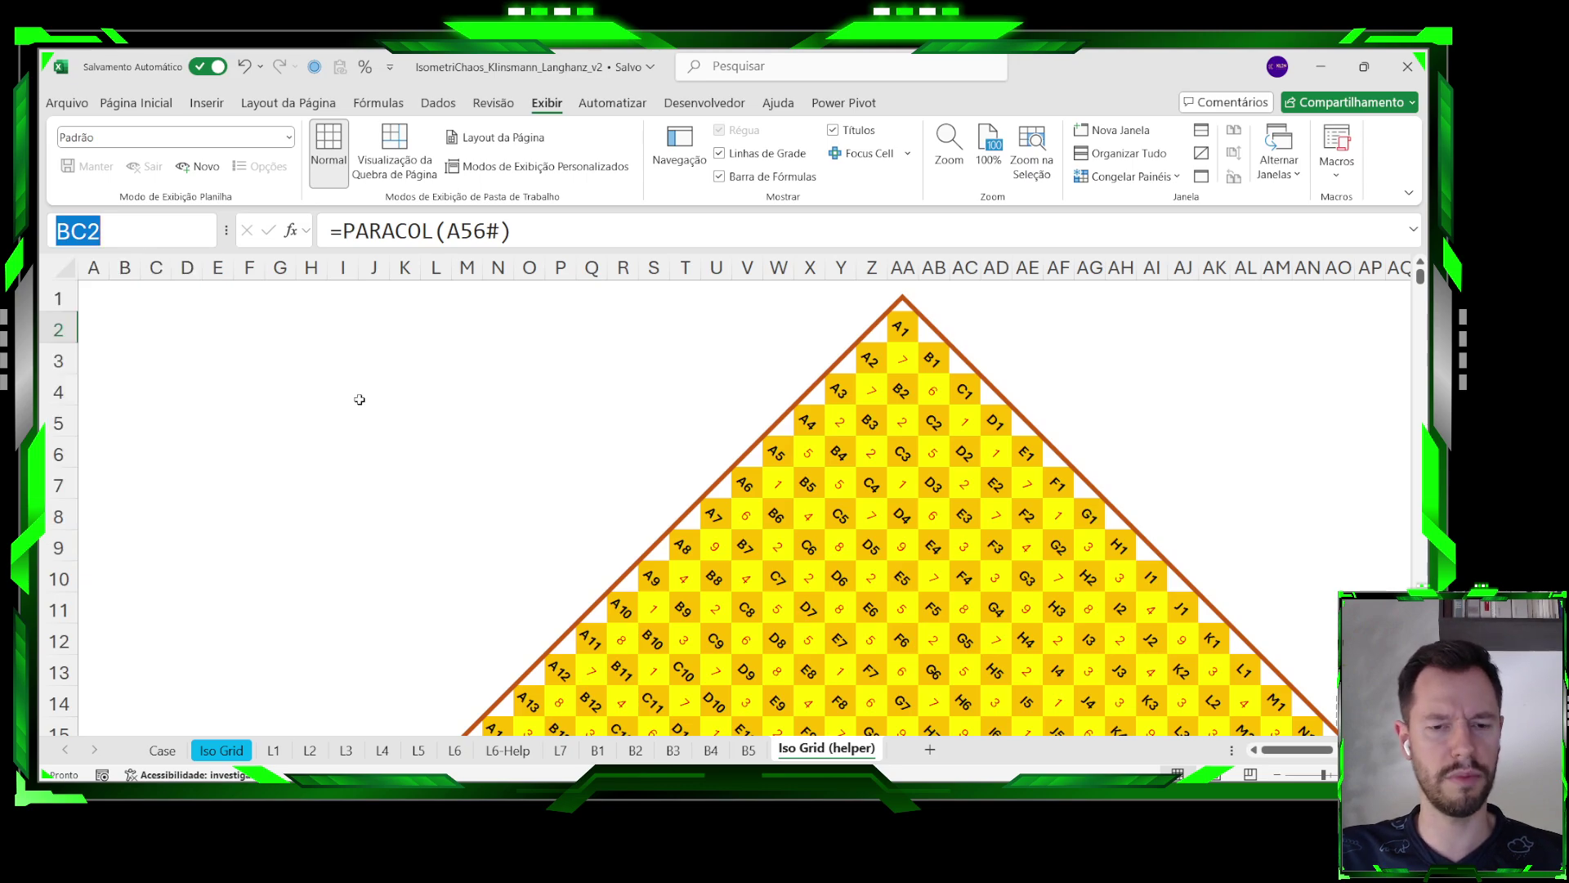
pyautogui.scroll(-4, 359, 399)
pyautogui.scroll(-7, 312, 428)
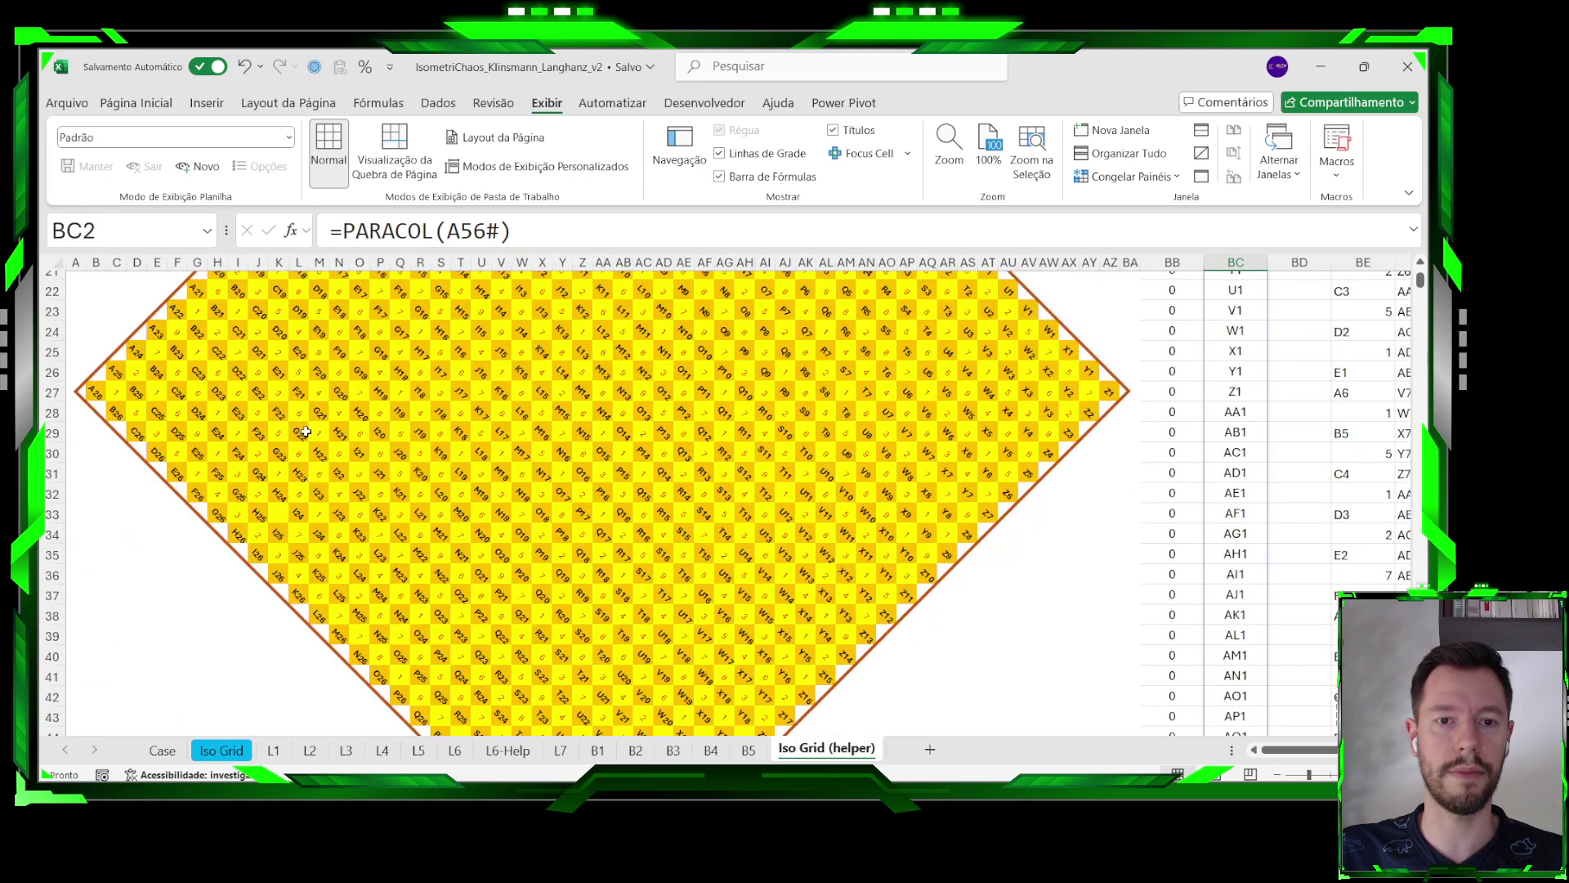
pyautogui.scroll(-4, 305, 431)
pyautogui.click(582, 395)
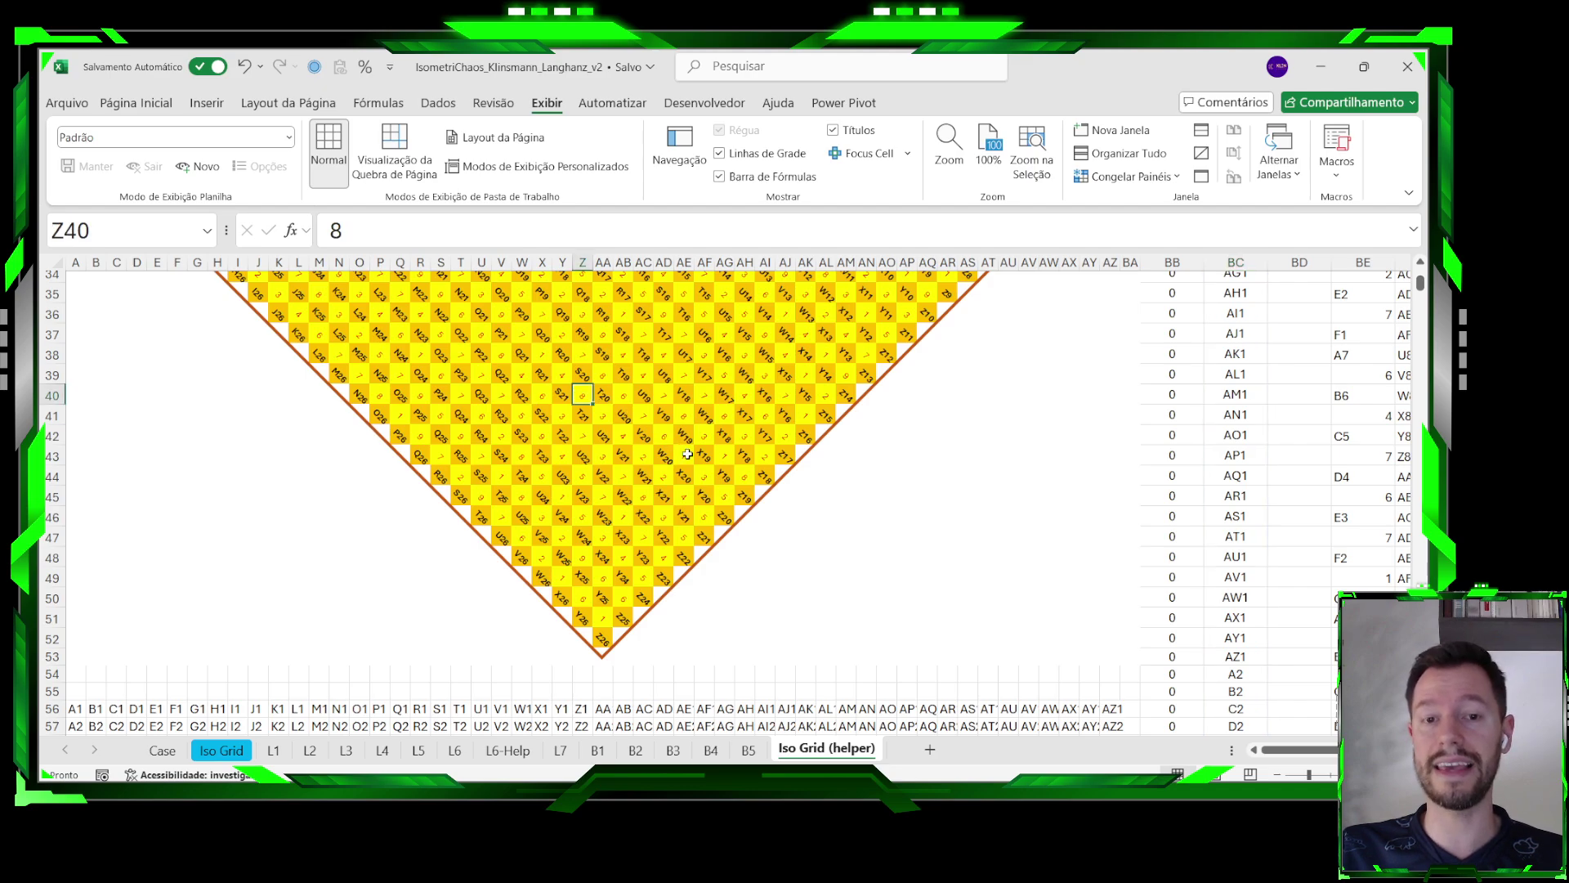
pyautogui.moveTo(694, 457); pyautogui.dragTo(351, 333)
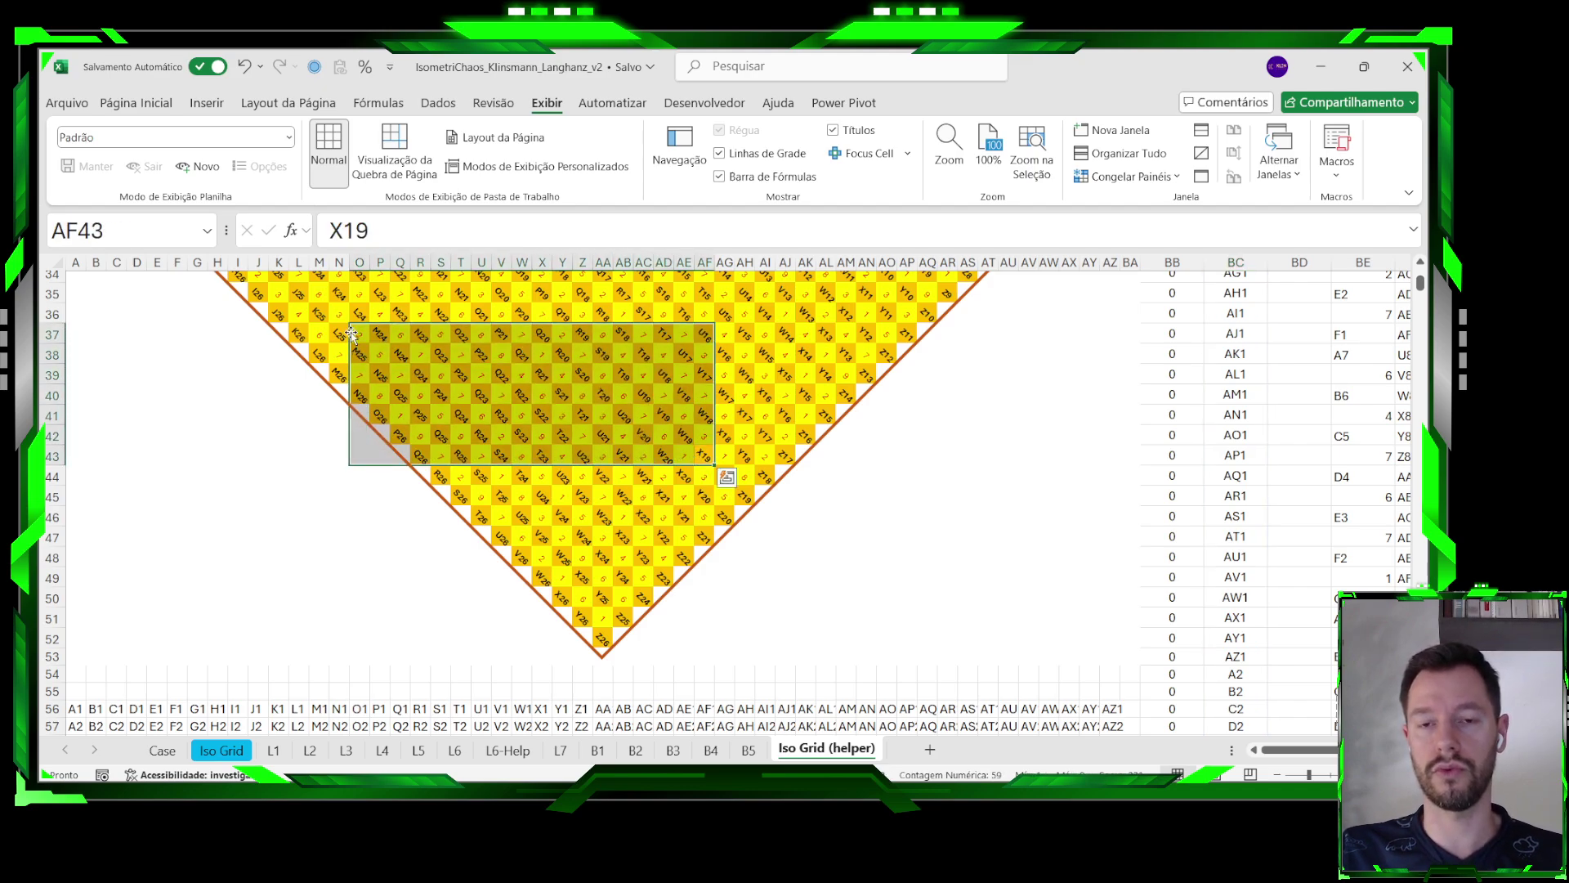
pyautogui.scroll(-3, 280, 379)
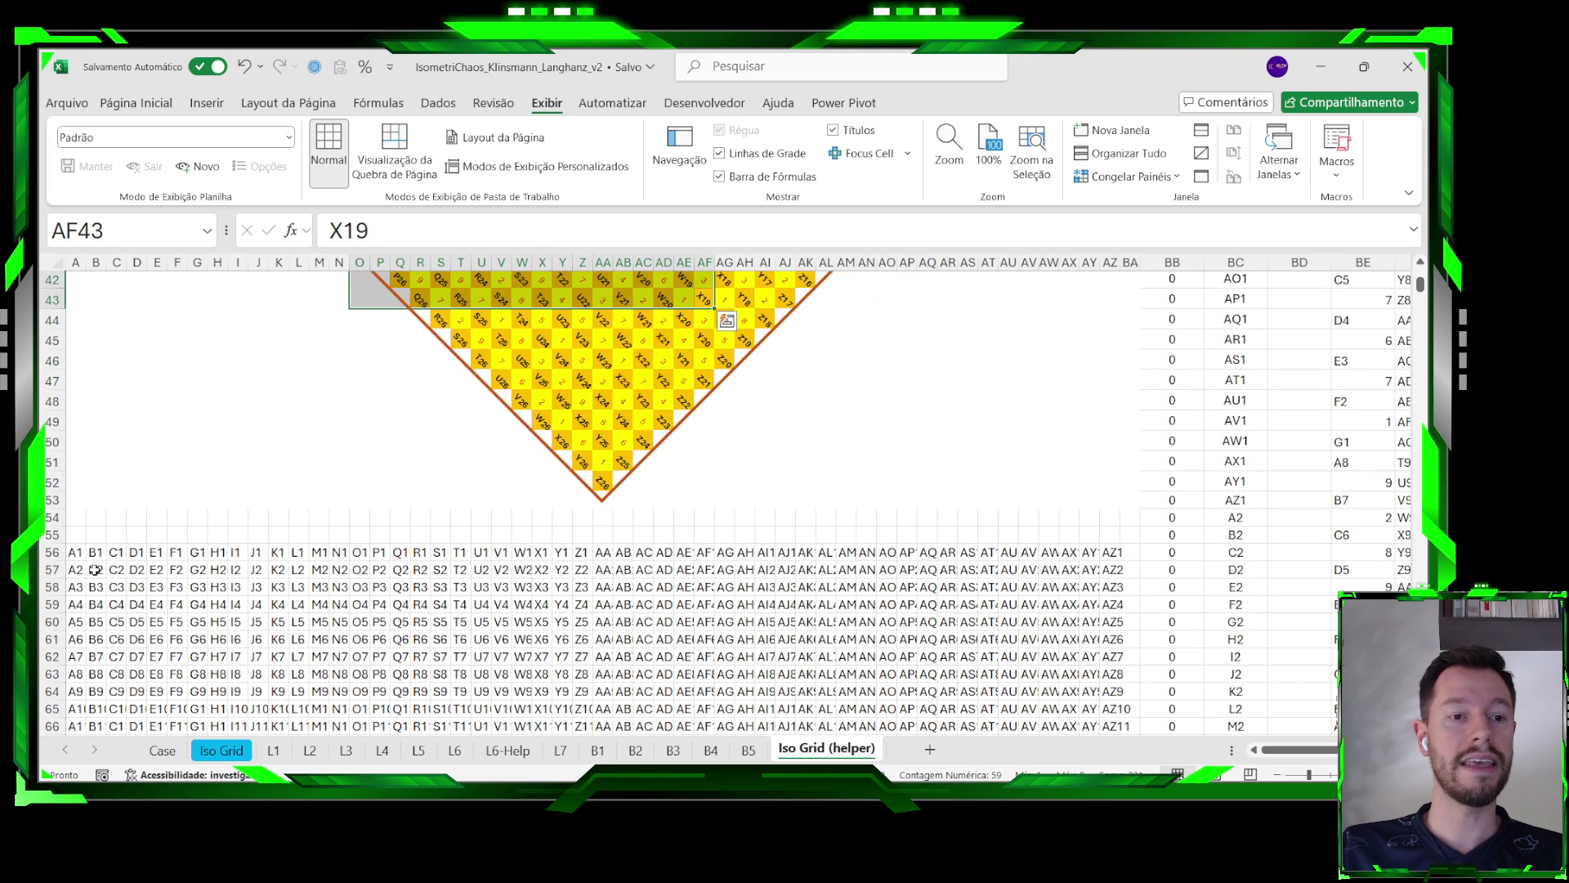
# Inspect the ENDEREÇO formula in A56, highlighting its function name and its LIN and COL arguments, without changing it.
pyautogui.click(76, 570)
pyautogui.click(76, 552)
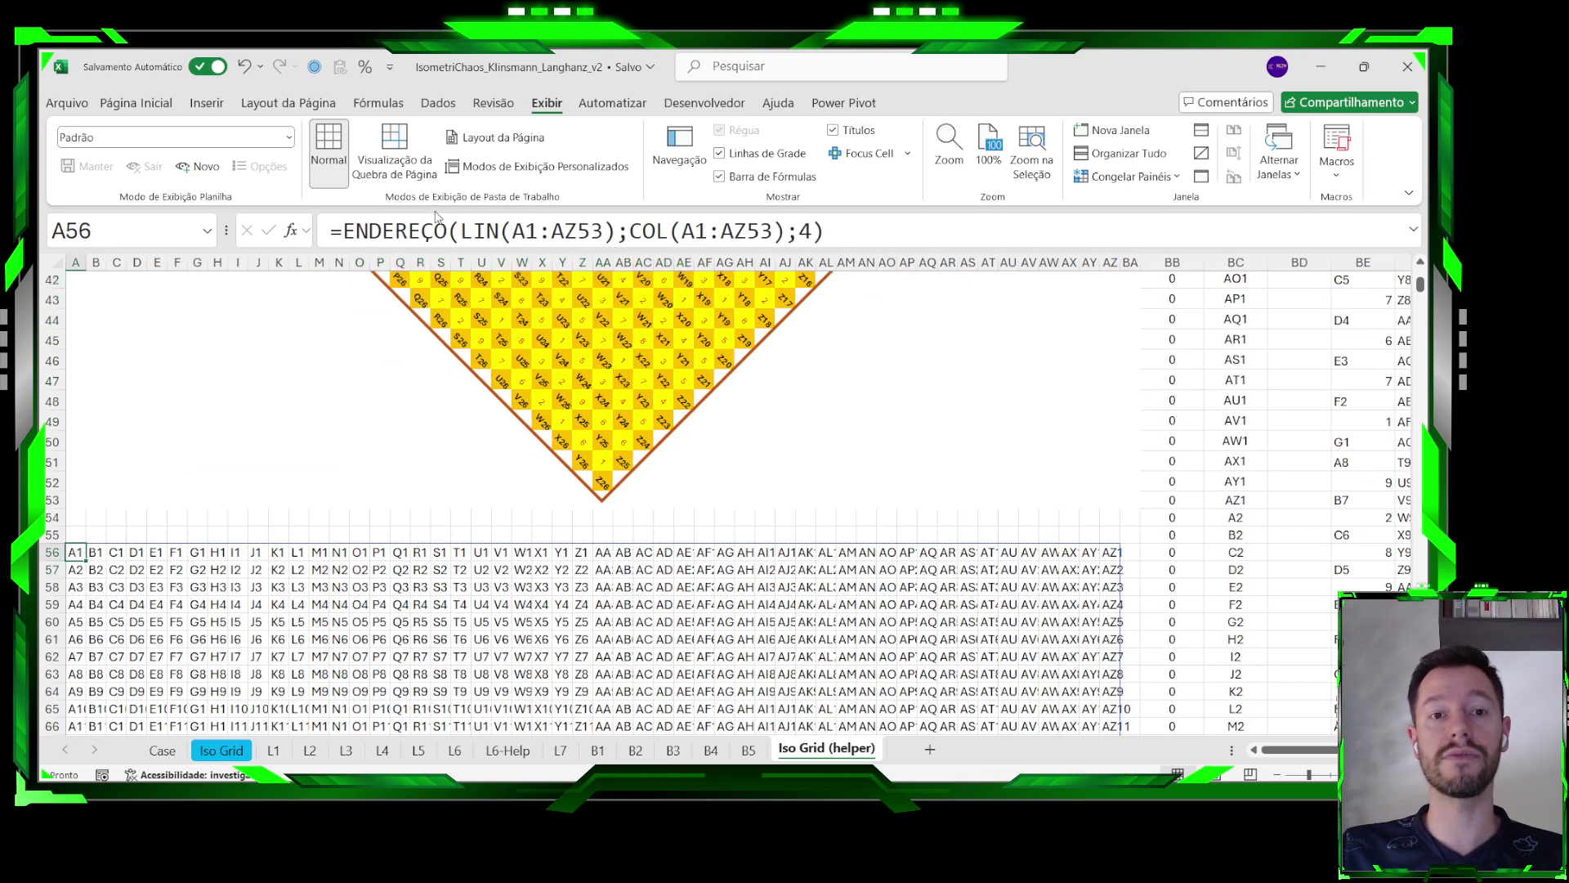
pyautogui.doubleClick(450, 229)
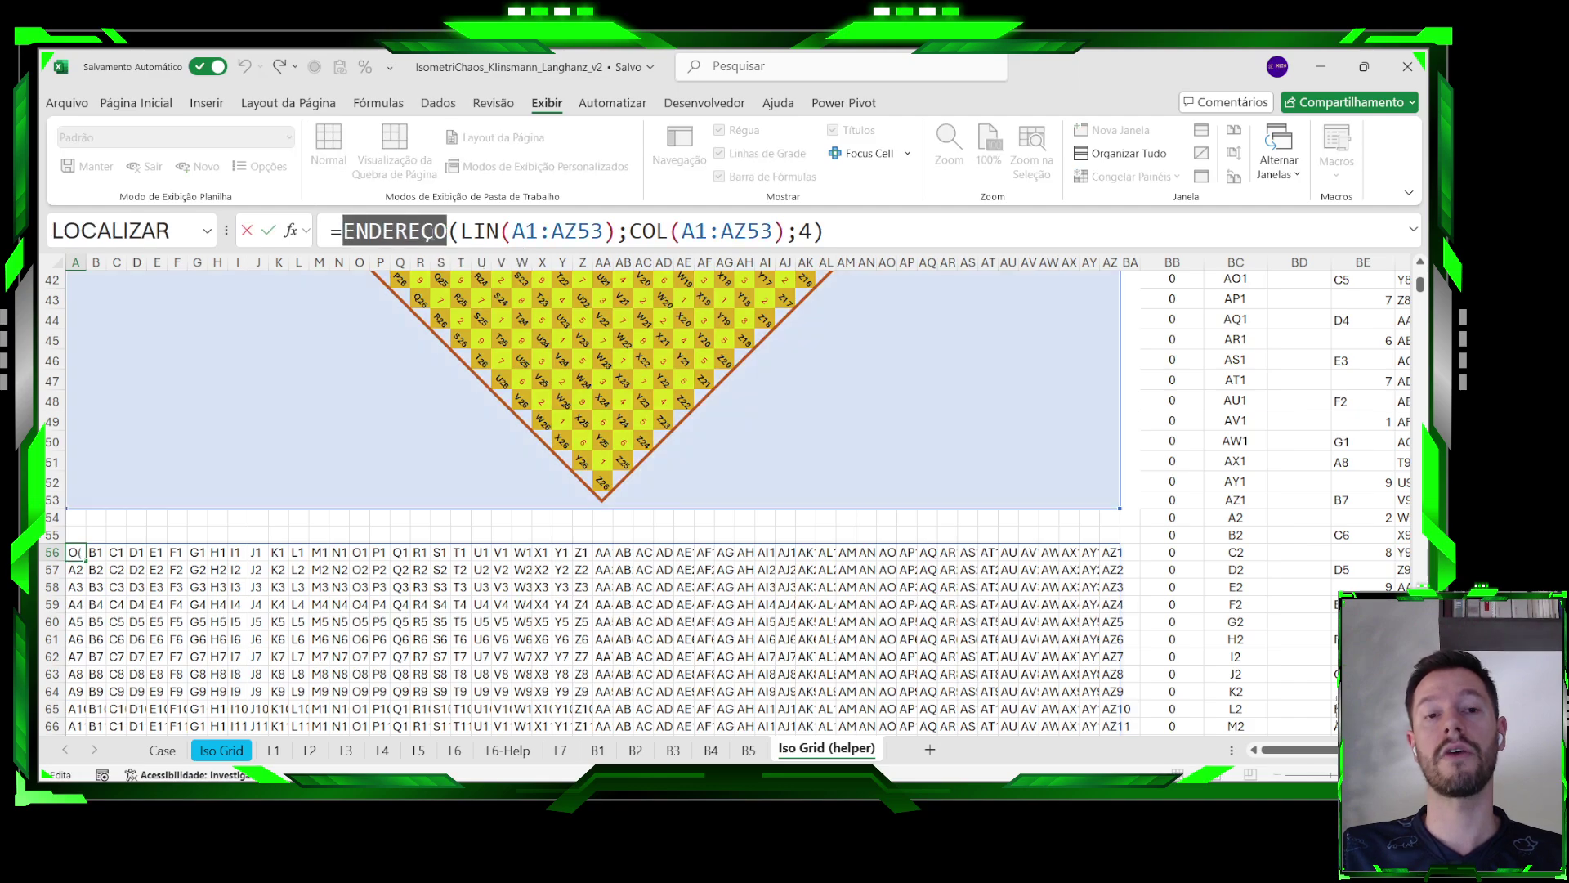
pyautogui.click(463, 231)
pyautogui.doubleClick(463, 232)
pyautogui.moveTo(630, 231); pyautogui.dragTo(670, 228)
pyautogui.click(670, 229)
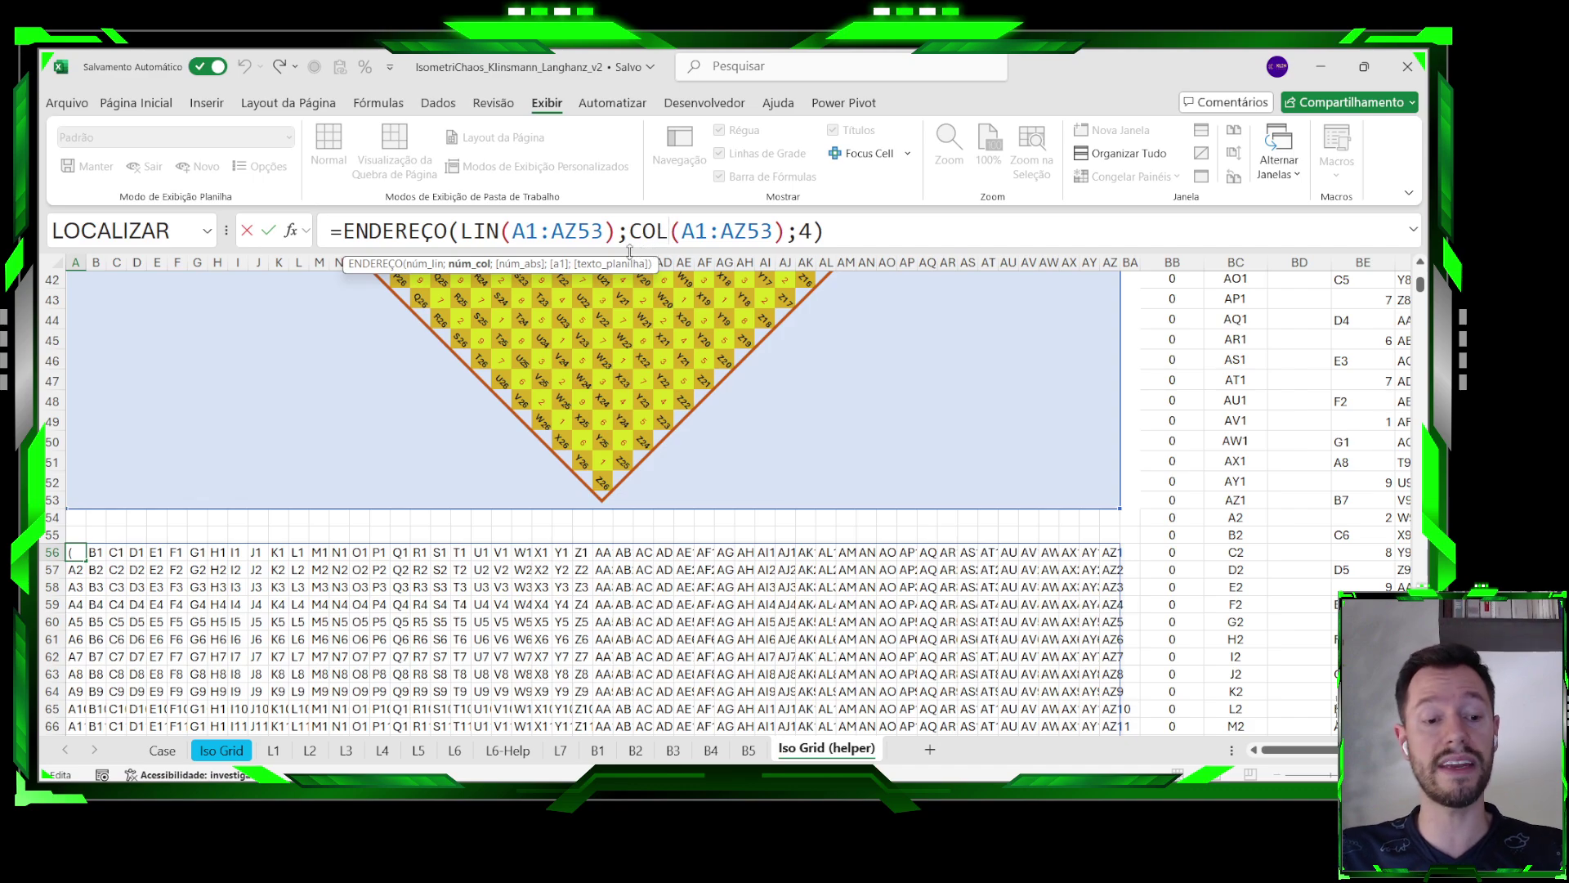
pyautogui.press('Escape')
# Compare the address table starting at A56 with the diamond grid in A1:AZ53, from its lower tip up to its apex.
pyautogui.click(244, 423)
pyautogui.scroll(3, 340, 386)
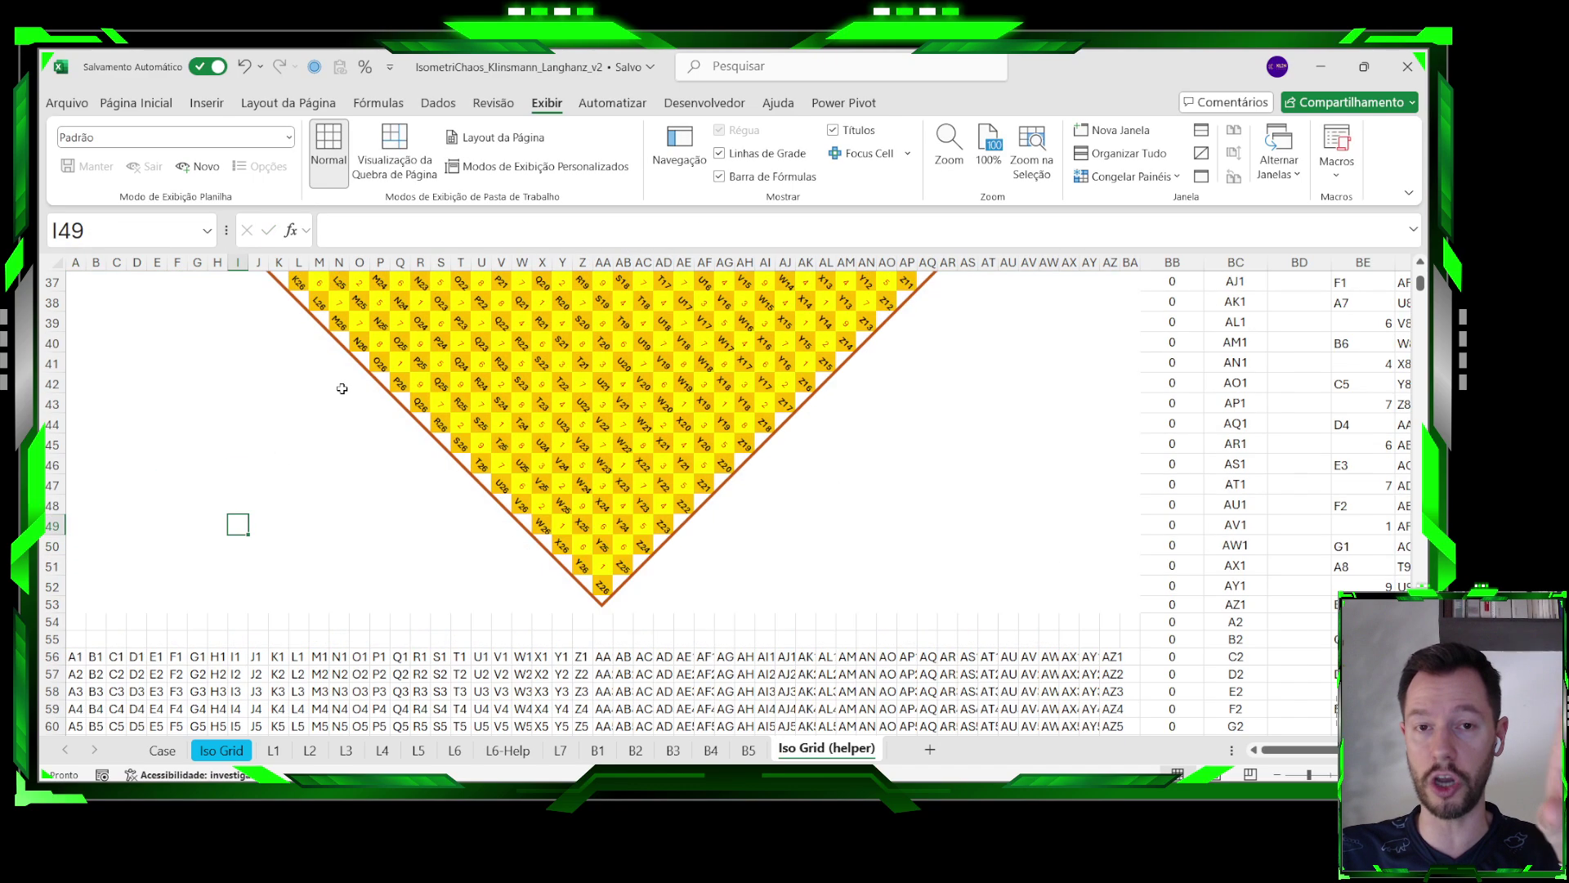
pyautogui.scroll(-4, 342, 388)
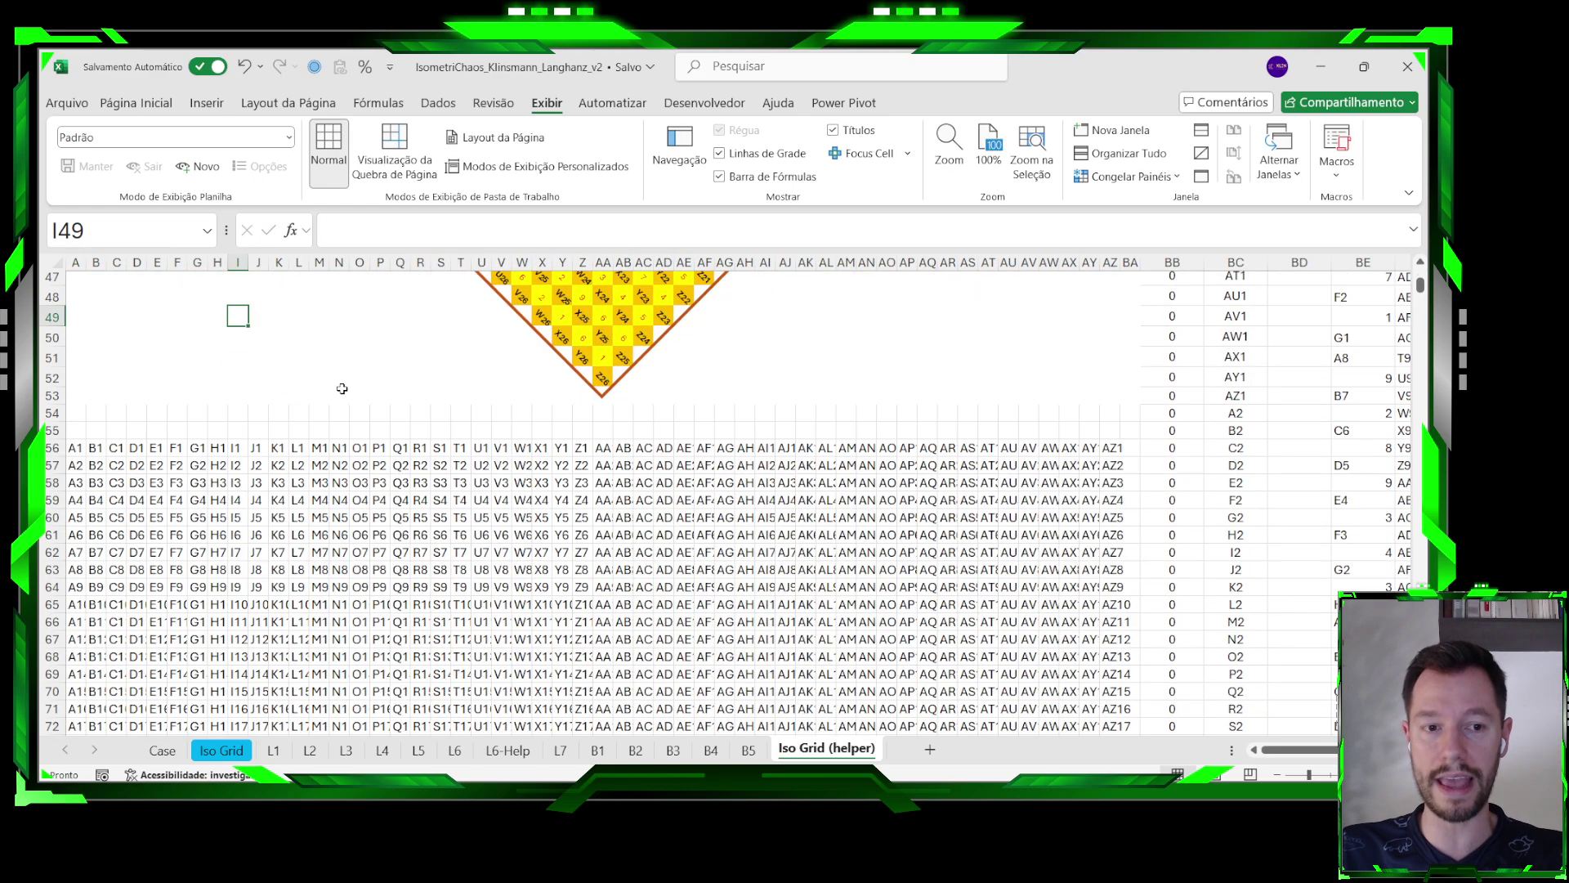
pyautogui.click(81, 446)
pyautogui.scroll(14, 134, 416)
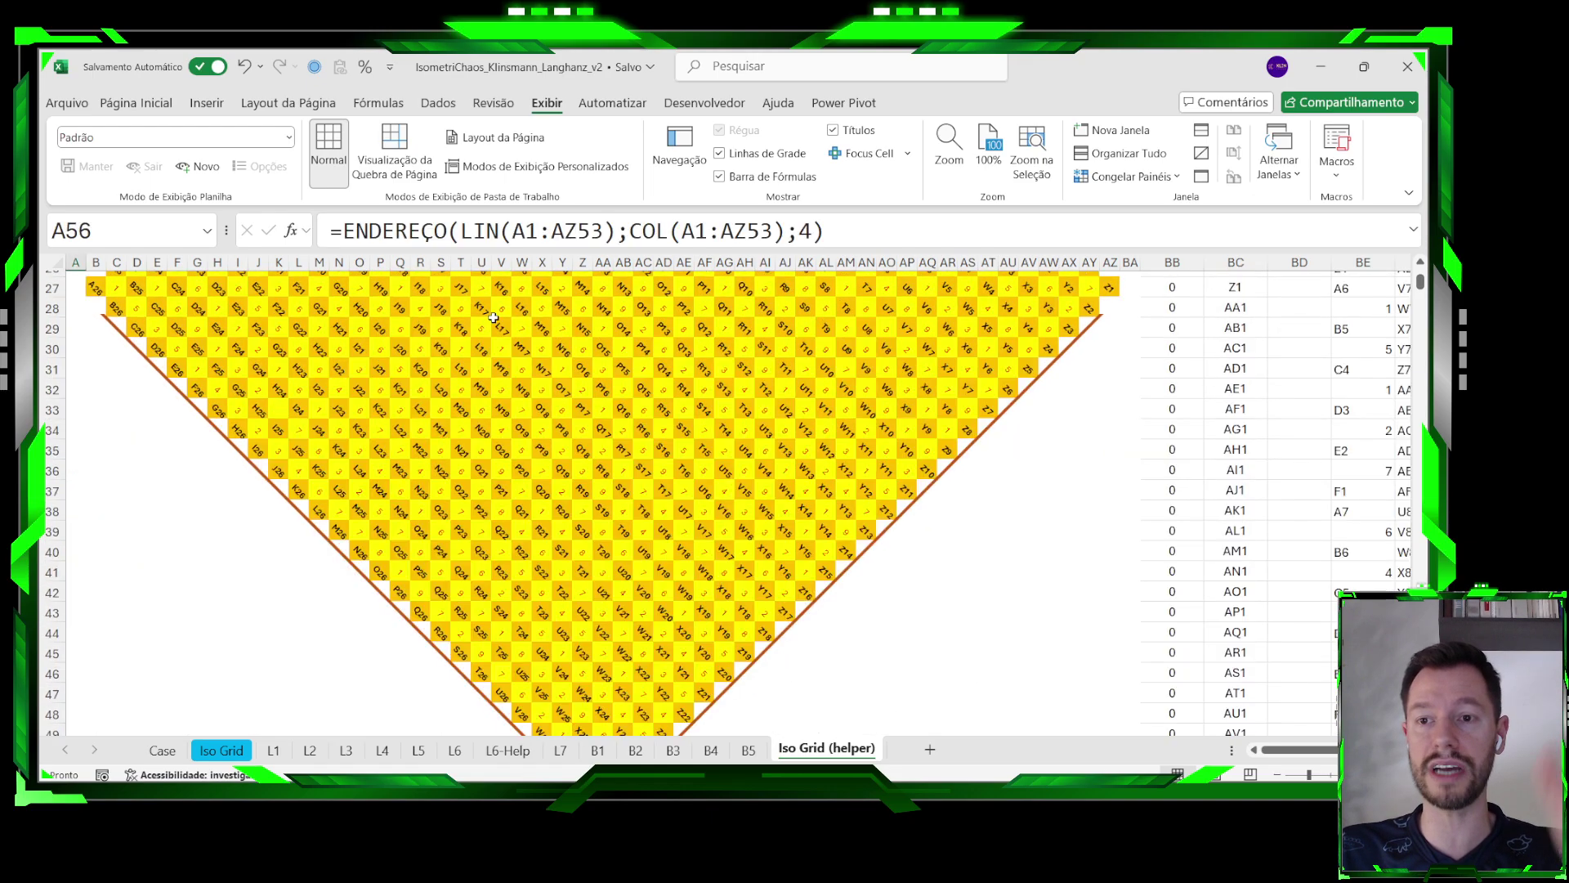
pyautogui.scroll(2, 1256, 393)
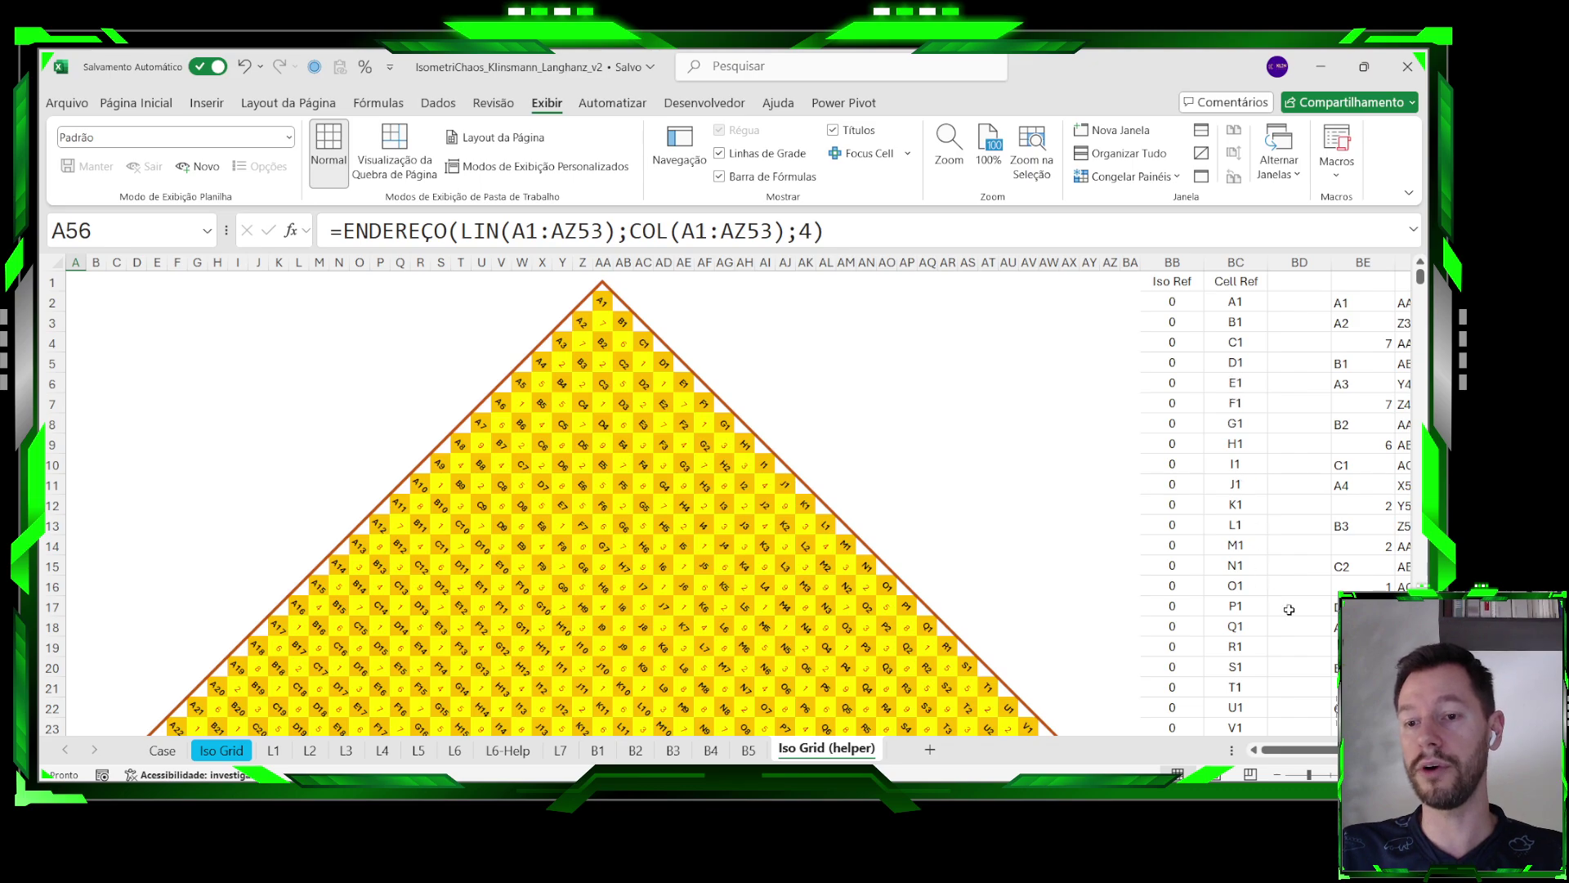
pyautogui.scroll(2, 1254, 426)
pyautogui.scroll(2, 1275, 501)
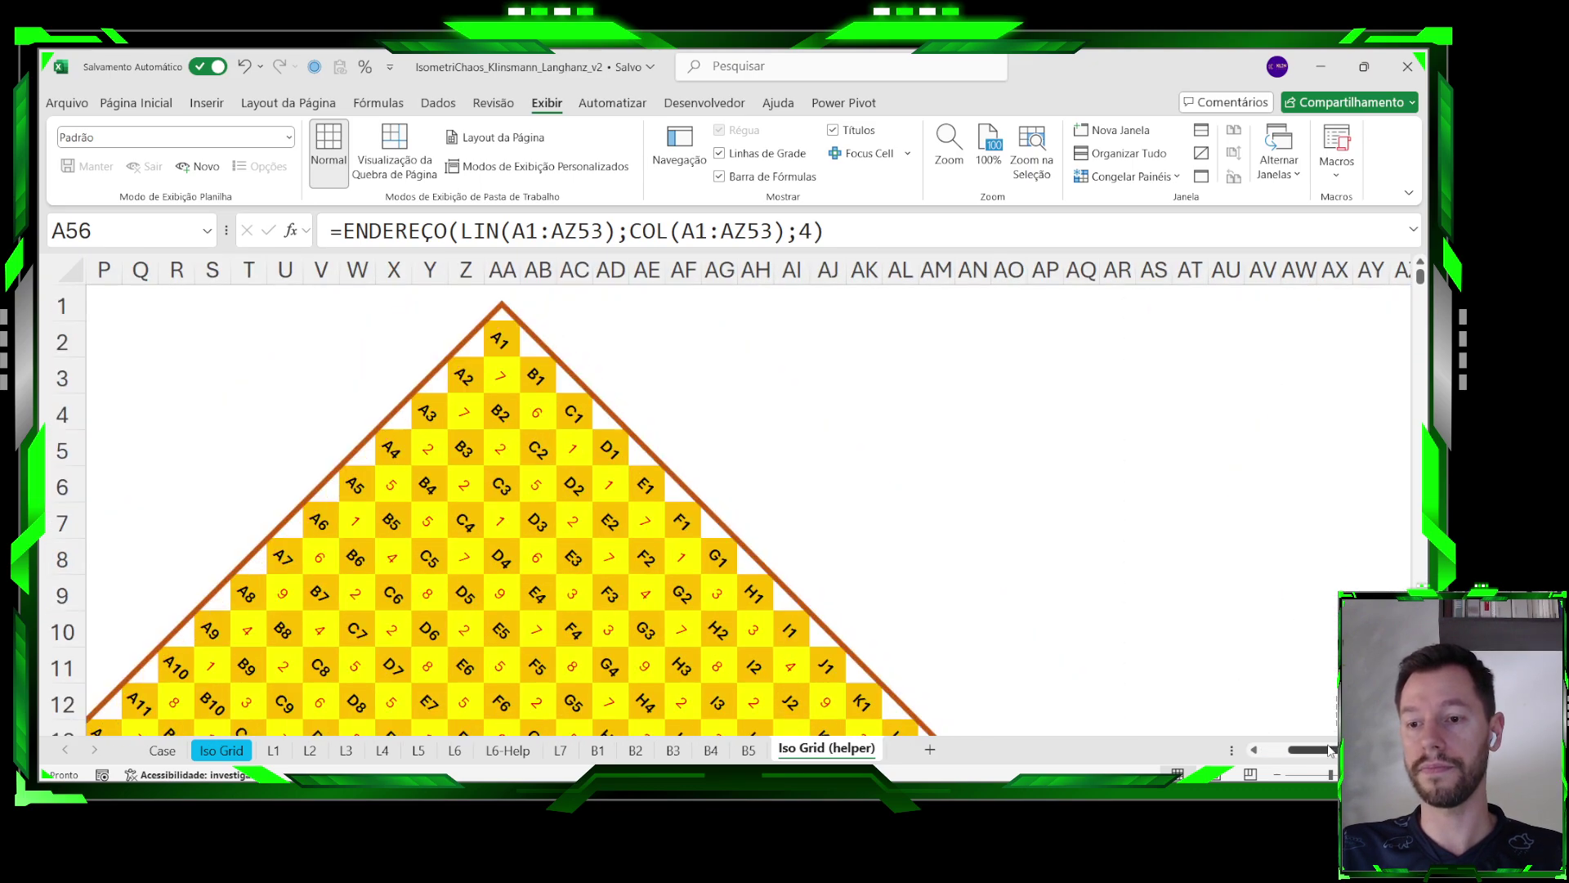
# Inspect the PARACOL formula in BB2 of the Iso Ref column, highlighting its function name and keeping the formula as it is.
pyautogui.hscroll(10, 1275, 501)
pyautogui.click(797, 278)
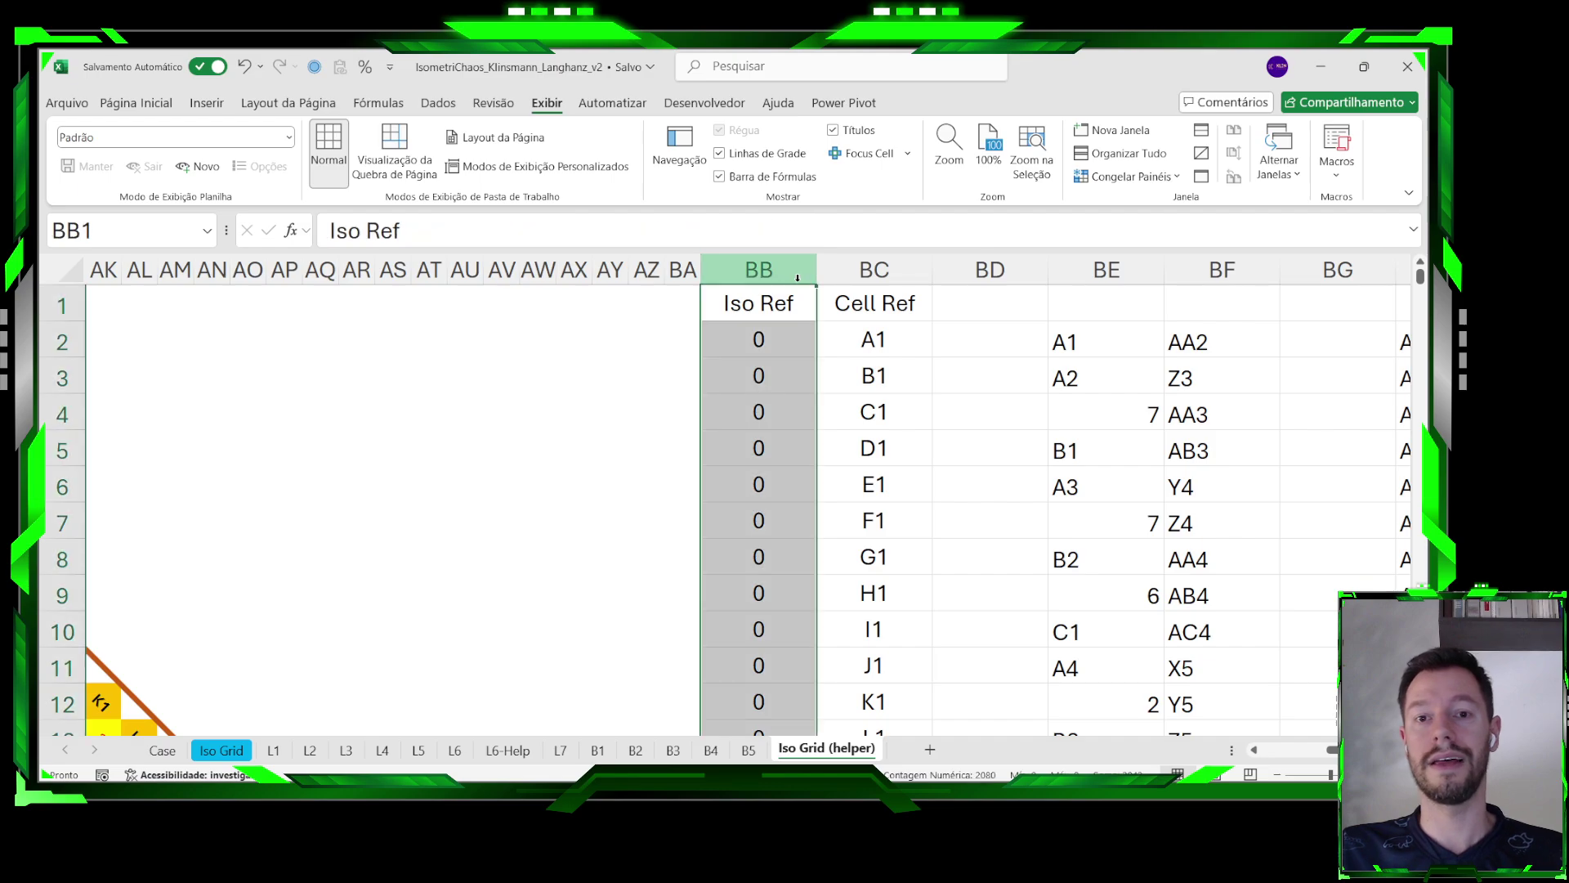
pyautogui.click(760, 336)
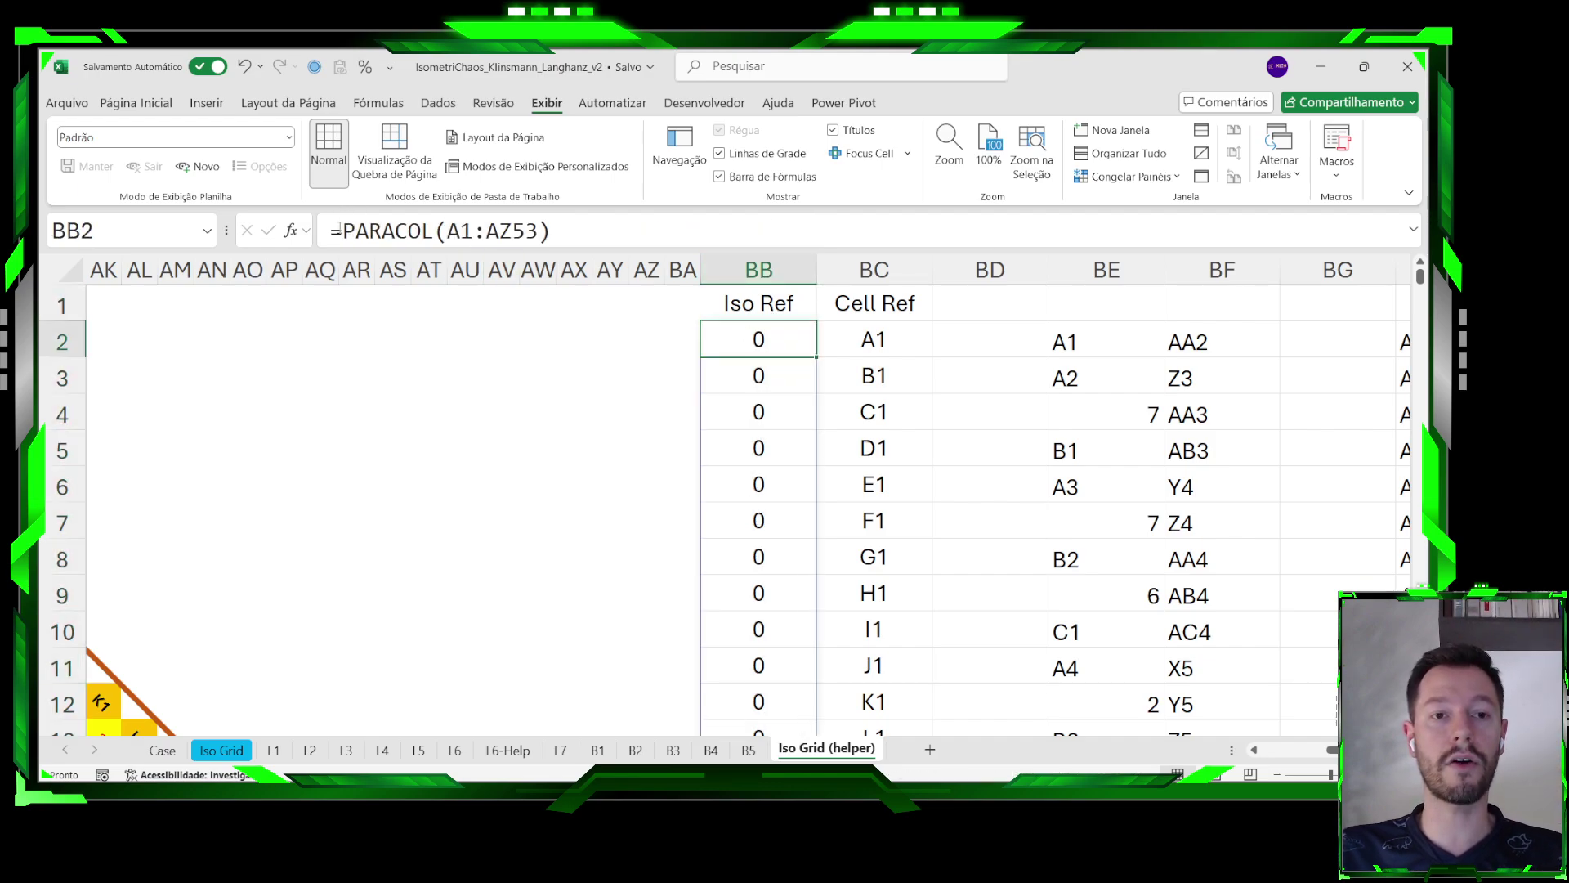
pyautogui.moveTo(340, 231); pyautogui.dragTo(435, 231)
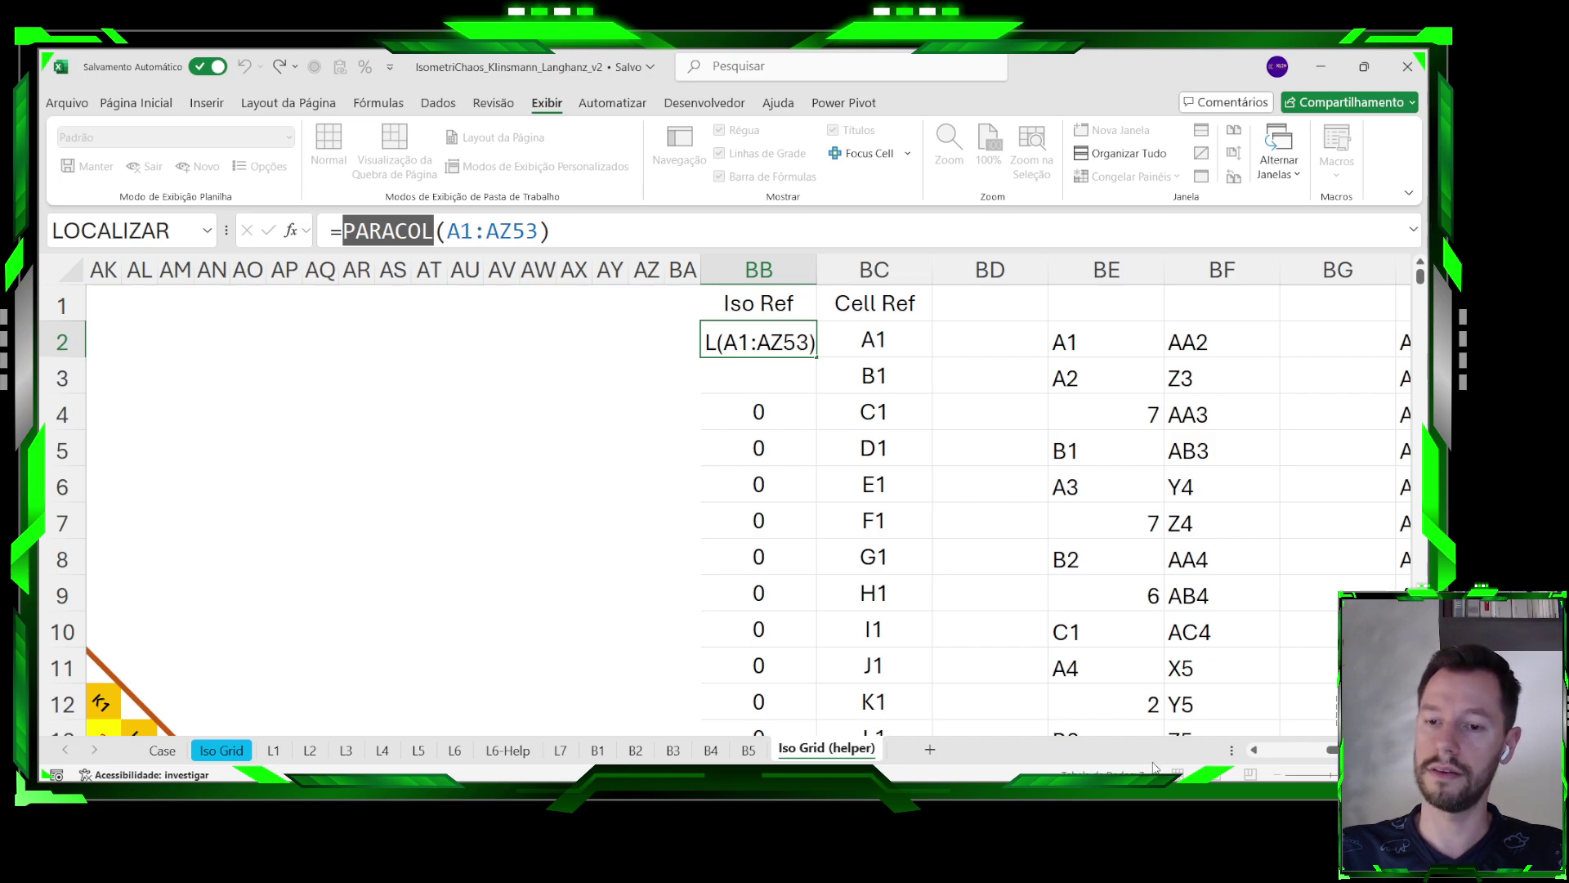
pyautogui.press('Return')
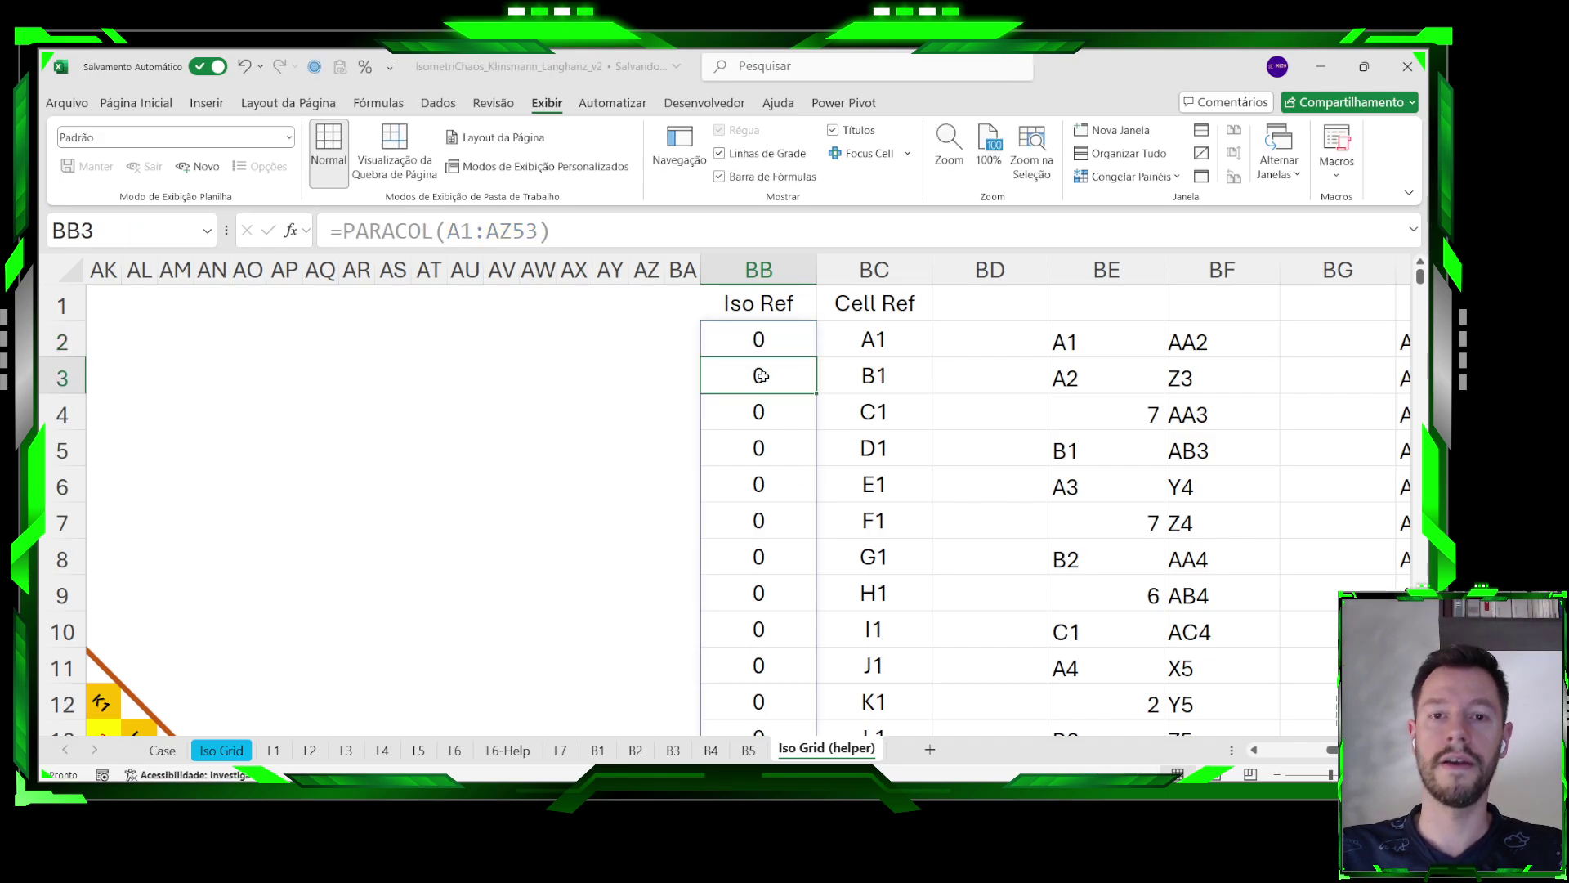
pyautogui.press('Up')
# Compare the Iso Ref column BB with the blank grid area AO3:AW9 and the Cell Ref column BC.
pyautogui.click(758, 270)
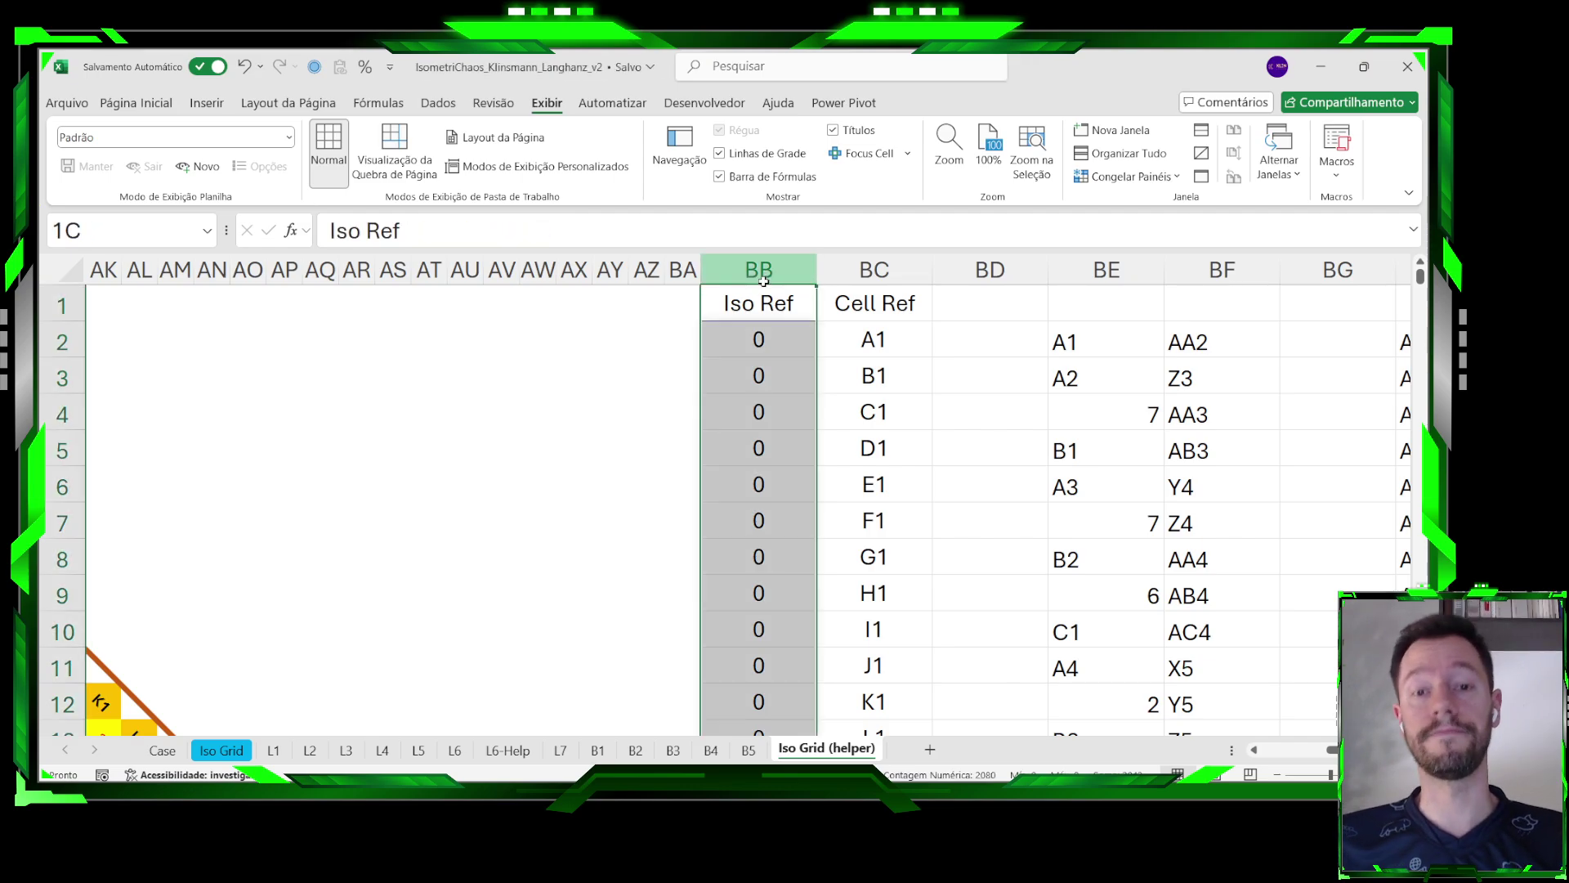
pyautogui.click(780, 335)
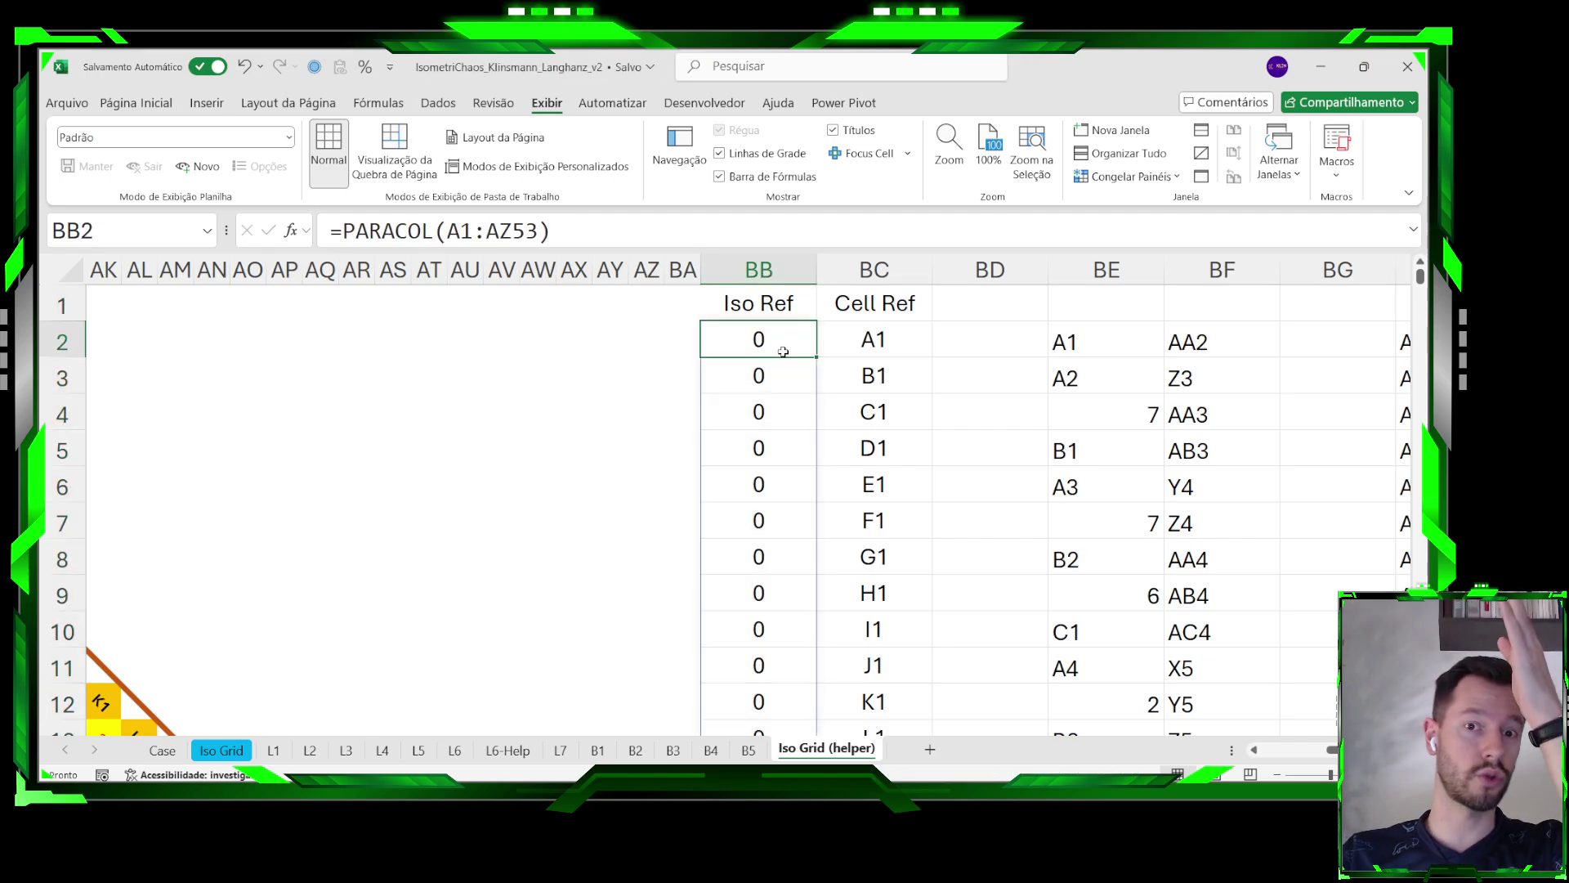
pyautogui.moveTo(546, 380); pyautogui.dragTo(233, 609)
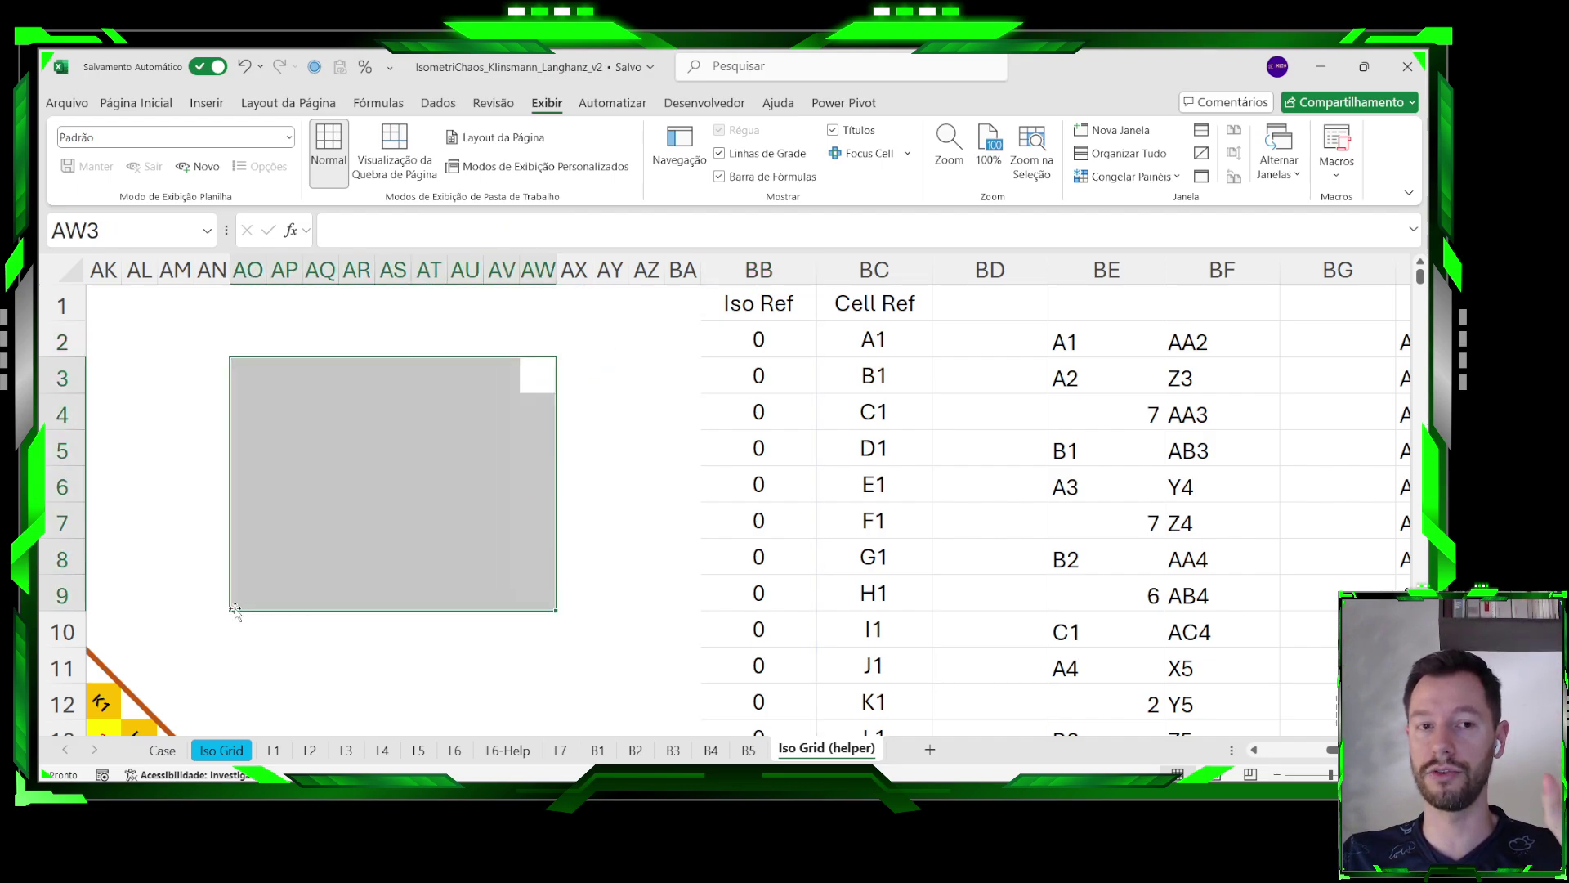
pyautogui.click(876, 276)
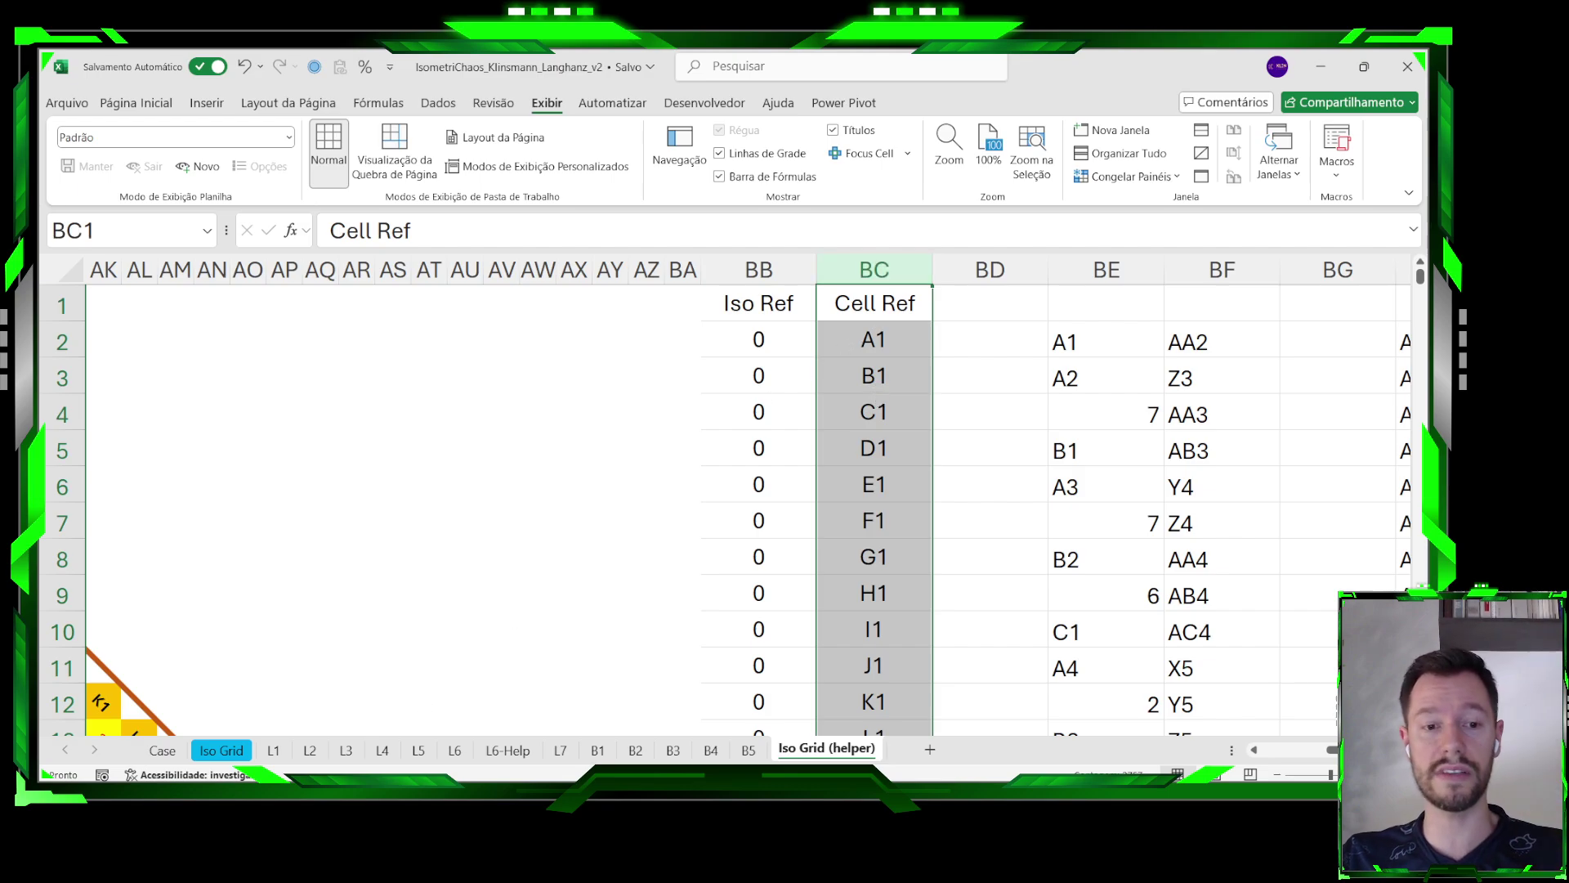
# Inspect the PROCX lookup in F6 of the L2 sheet, its input in F3, and the TABELA data table in C8:C27.
pyautogui.click(310, 751)
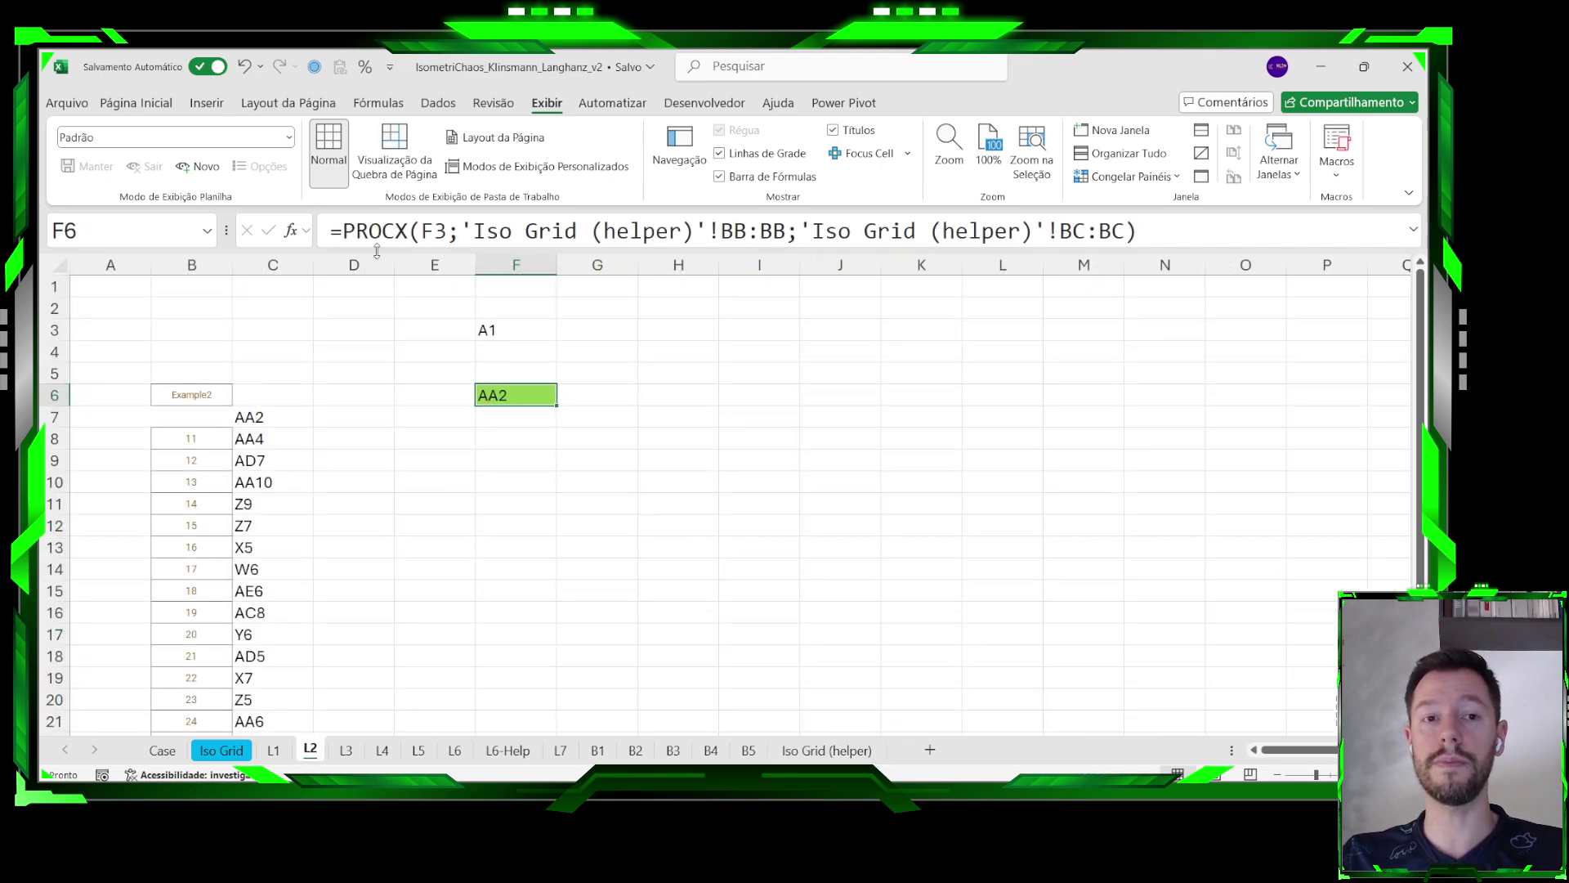
pyautogui.moveTo(341, 231); pyautogui.dragTo(409, 231)
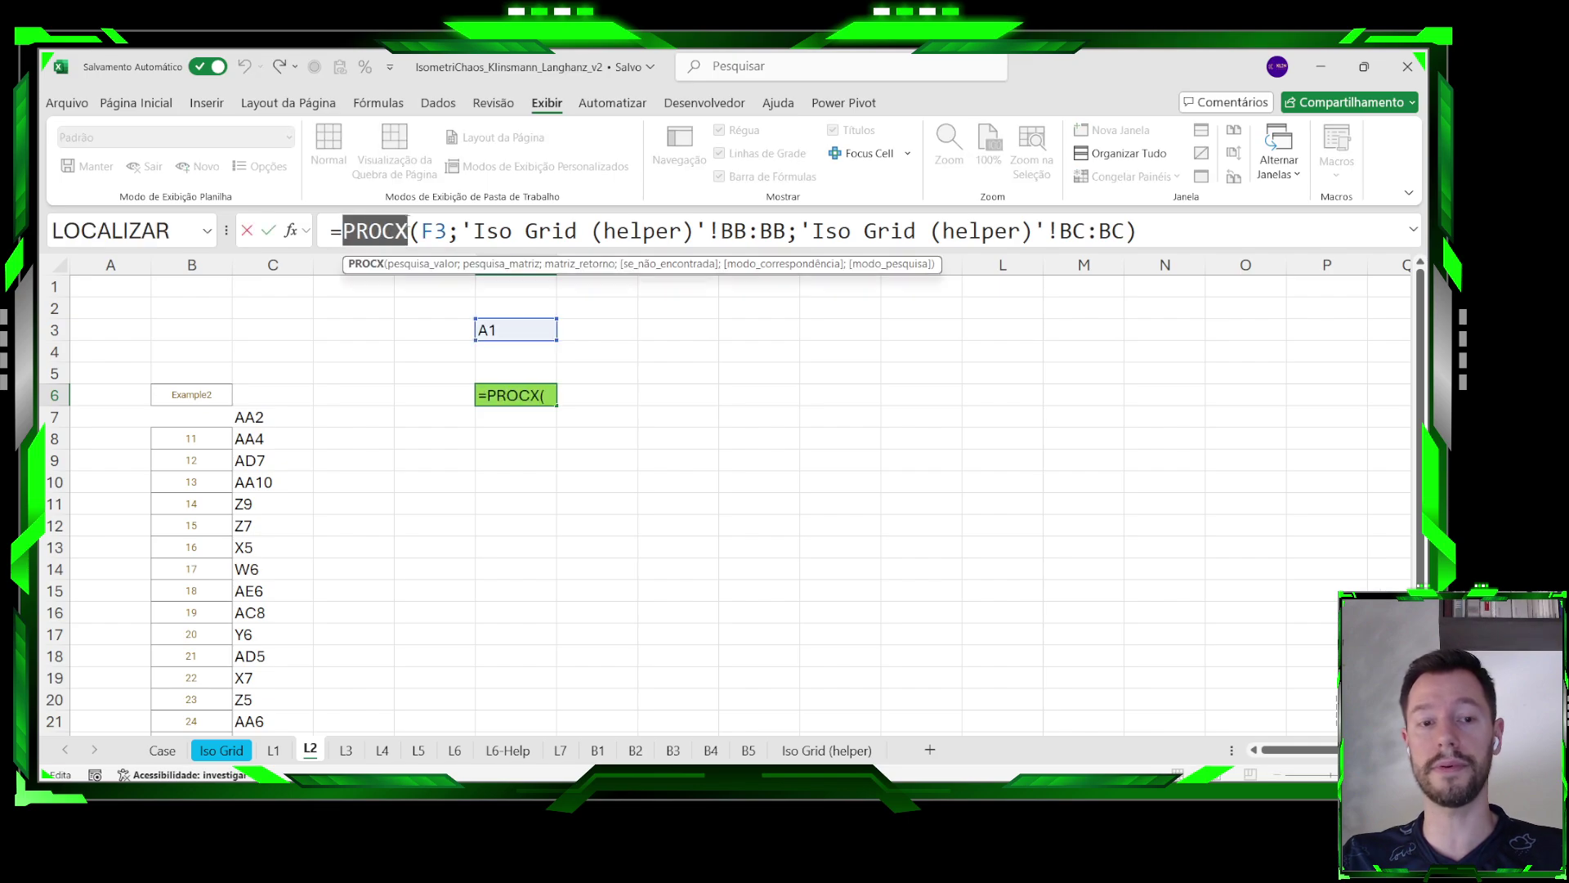
pyautogui.press('Escape')
pyautogui.click(532, 334)
pyautogui.click(535, 388)
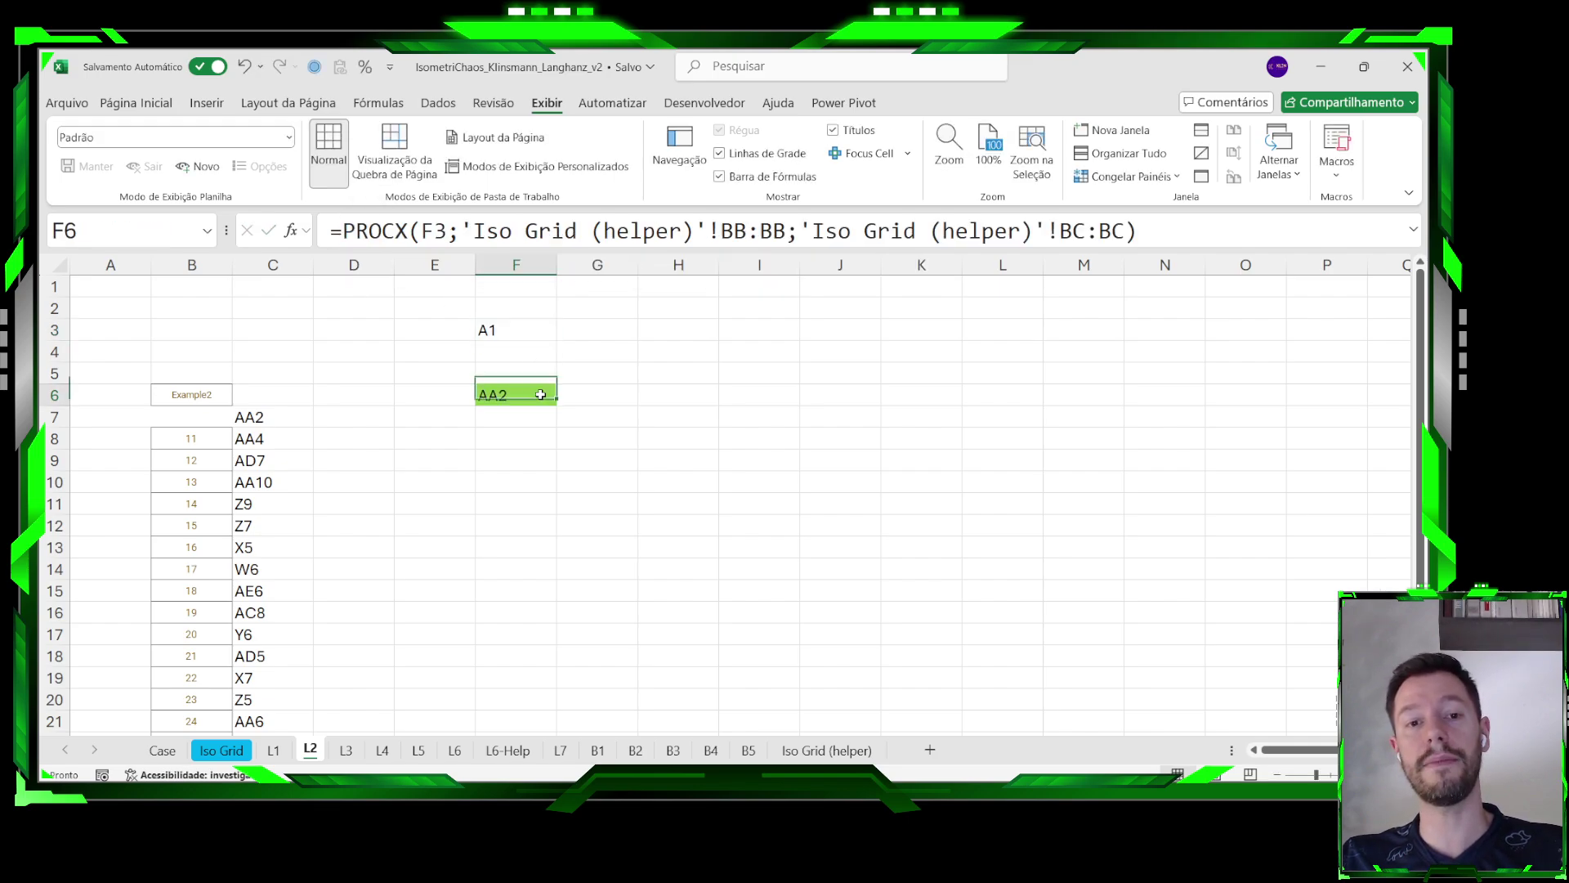
pyautogui.moveTo(245, 442); pyautogui.dragTo(282, 638)
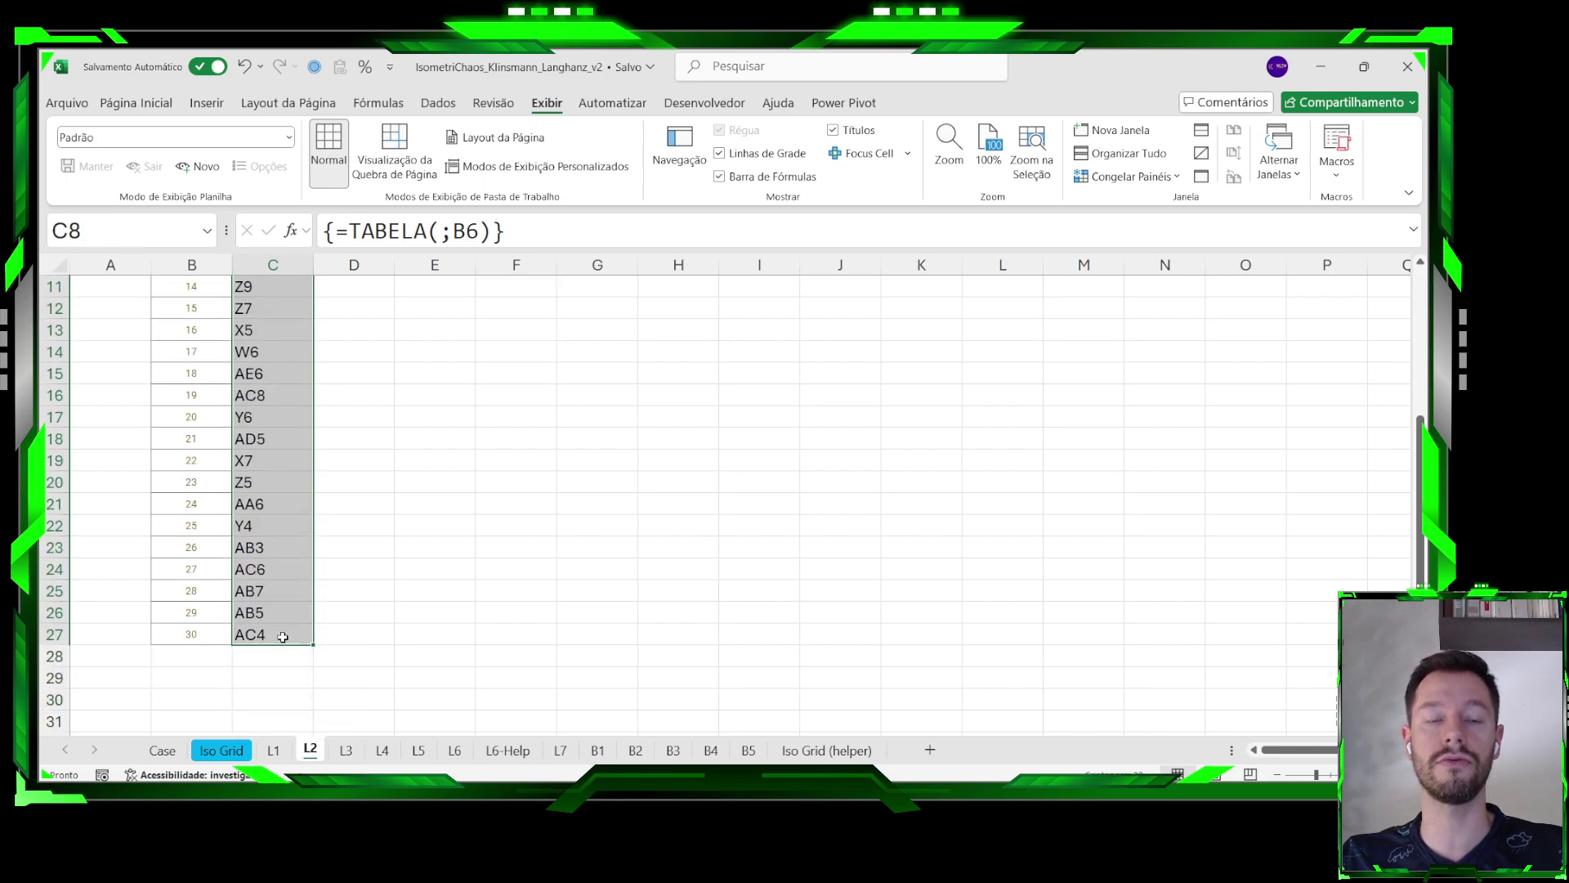
pyautogui.scroll(4, 306, 599)
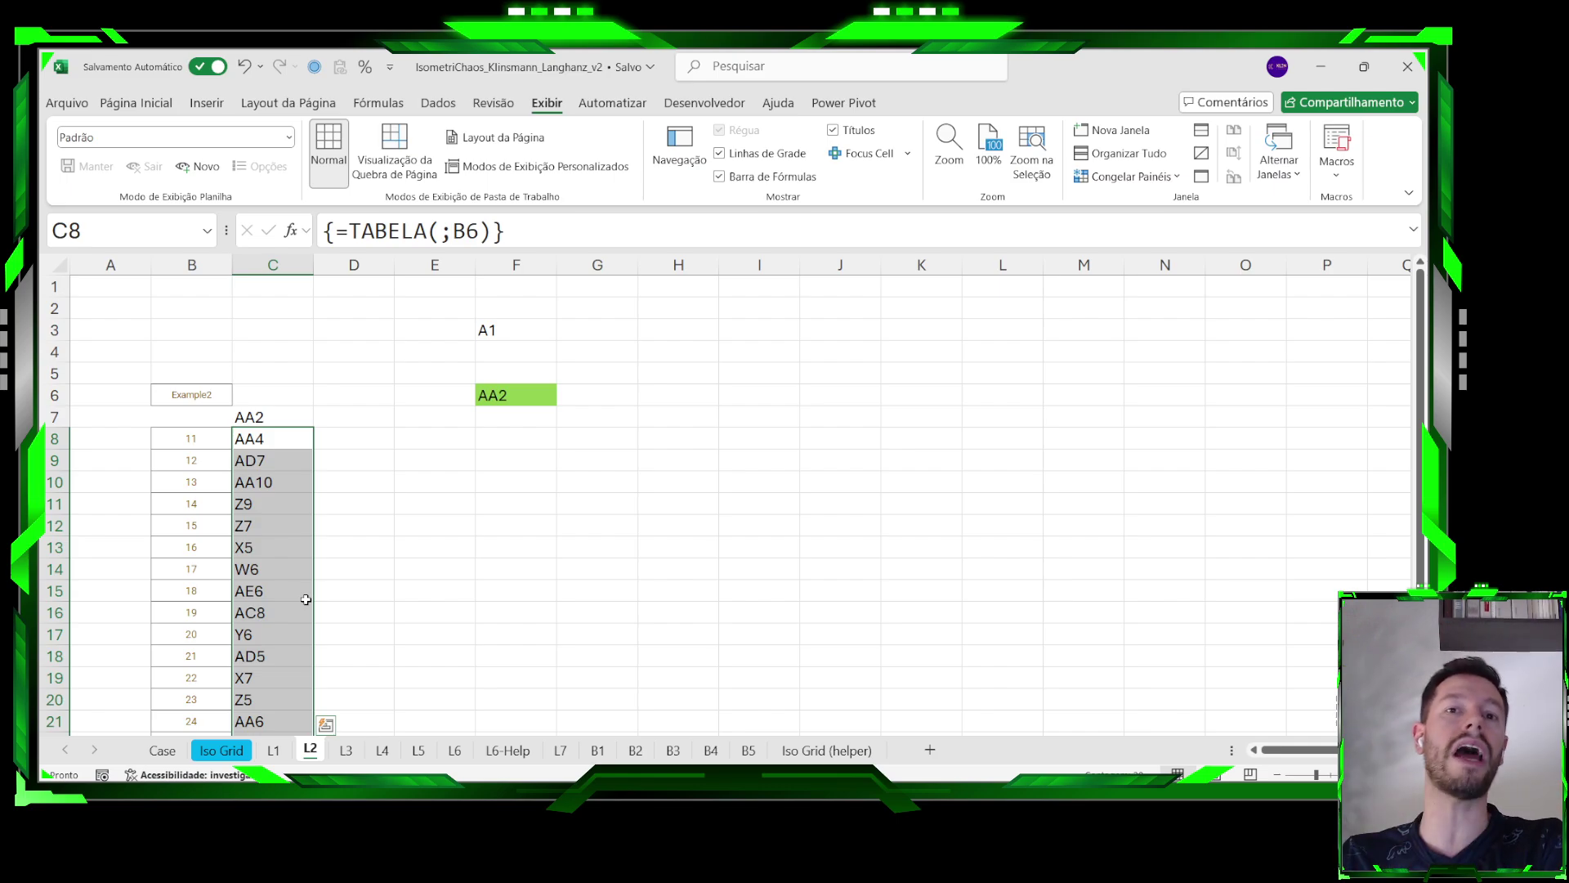
# Review the Level 3 question and its Example3 explanation on the Case sheet.
pyautogui.click(162, 749)
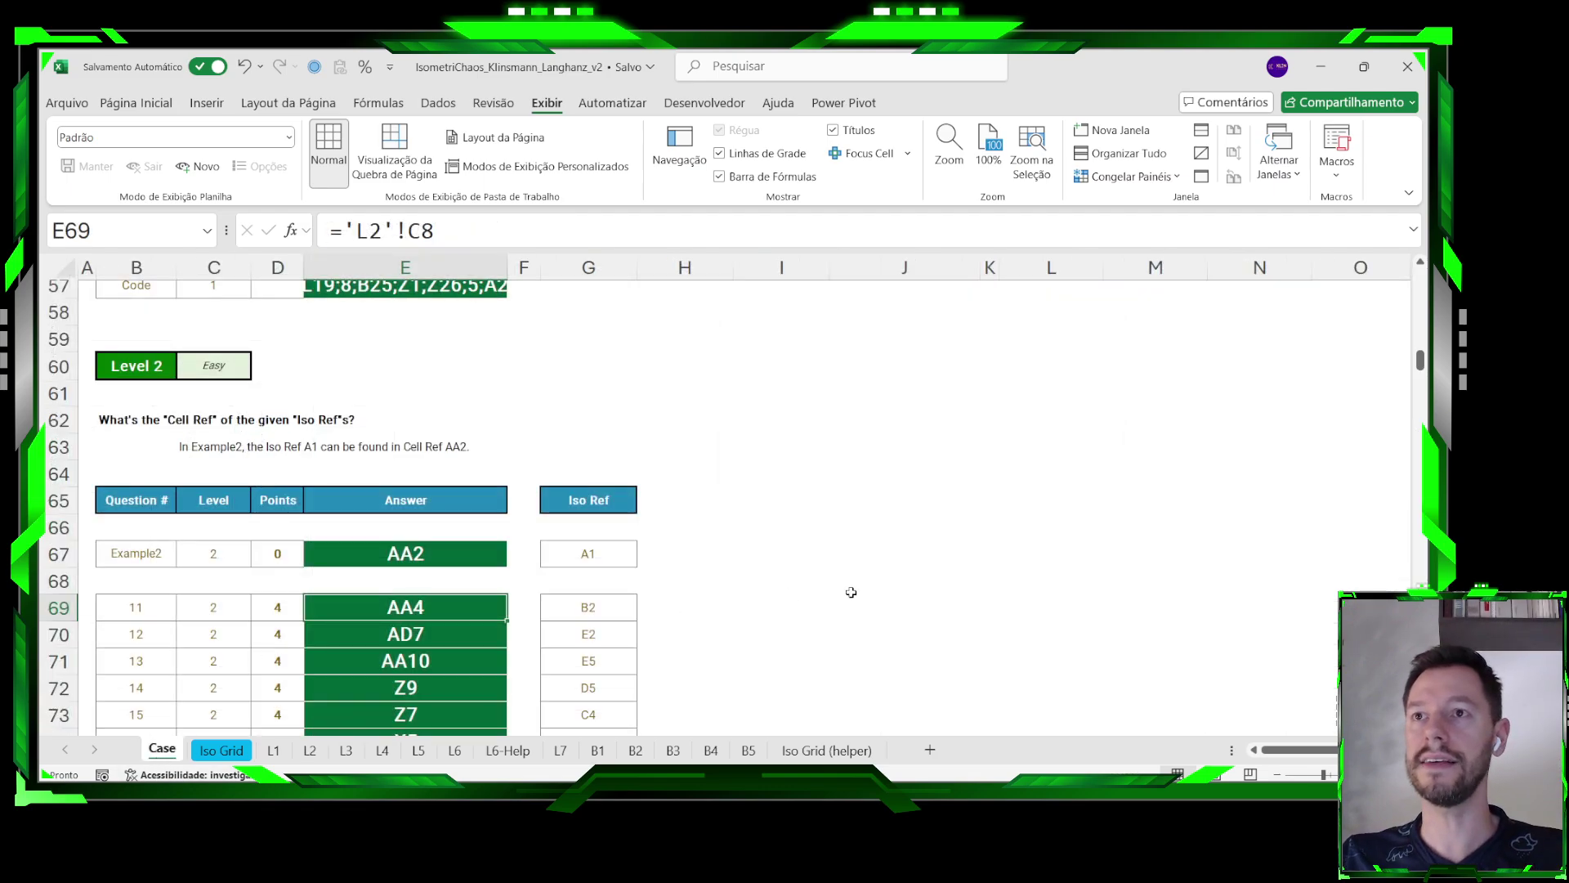
pyautogui.scroll(-11, 859, 599)
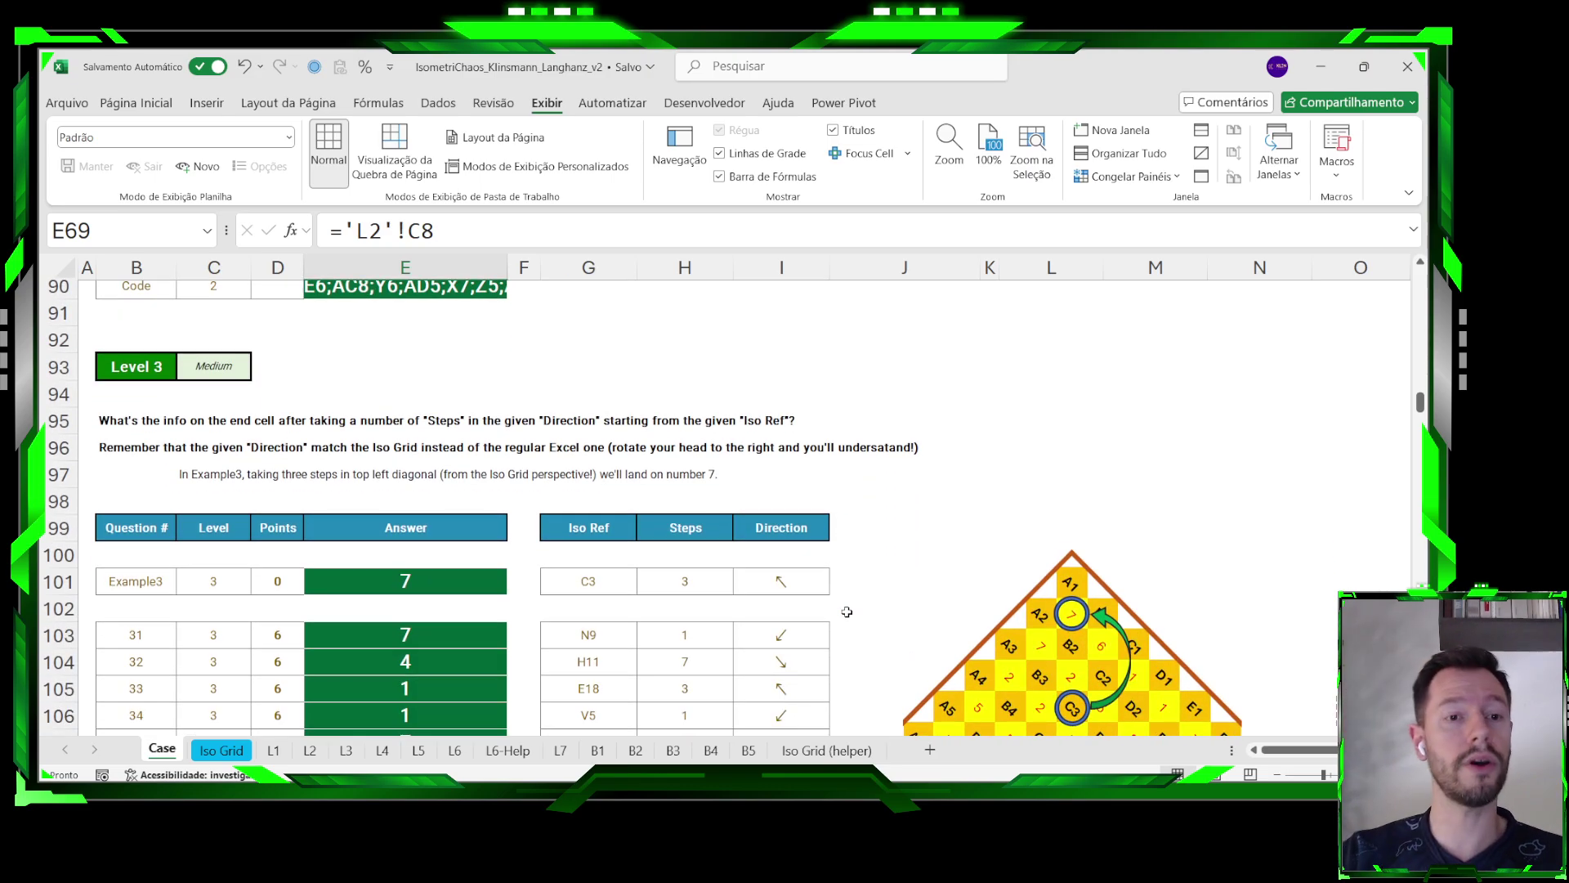
pyautogui.scroll(-1, 868, 605)
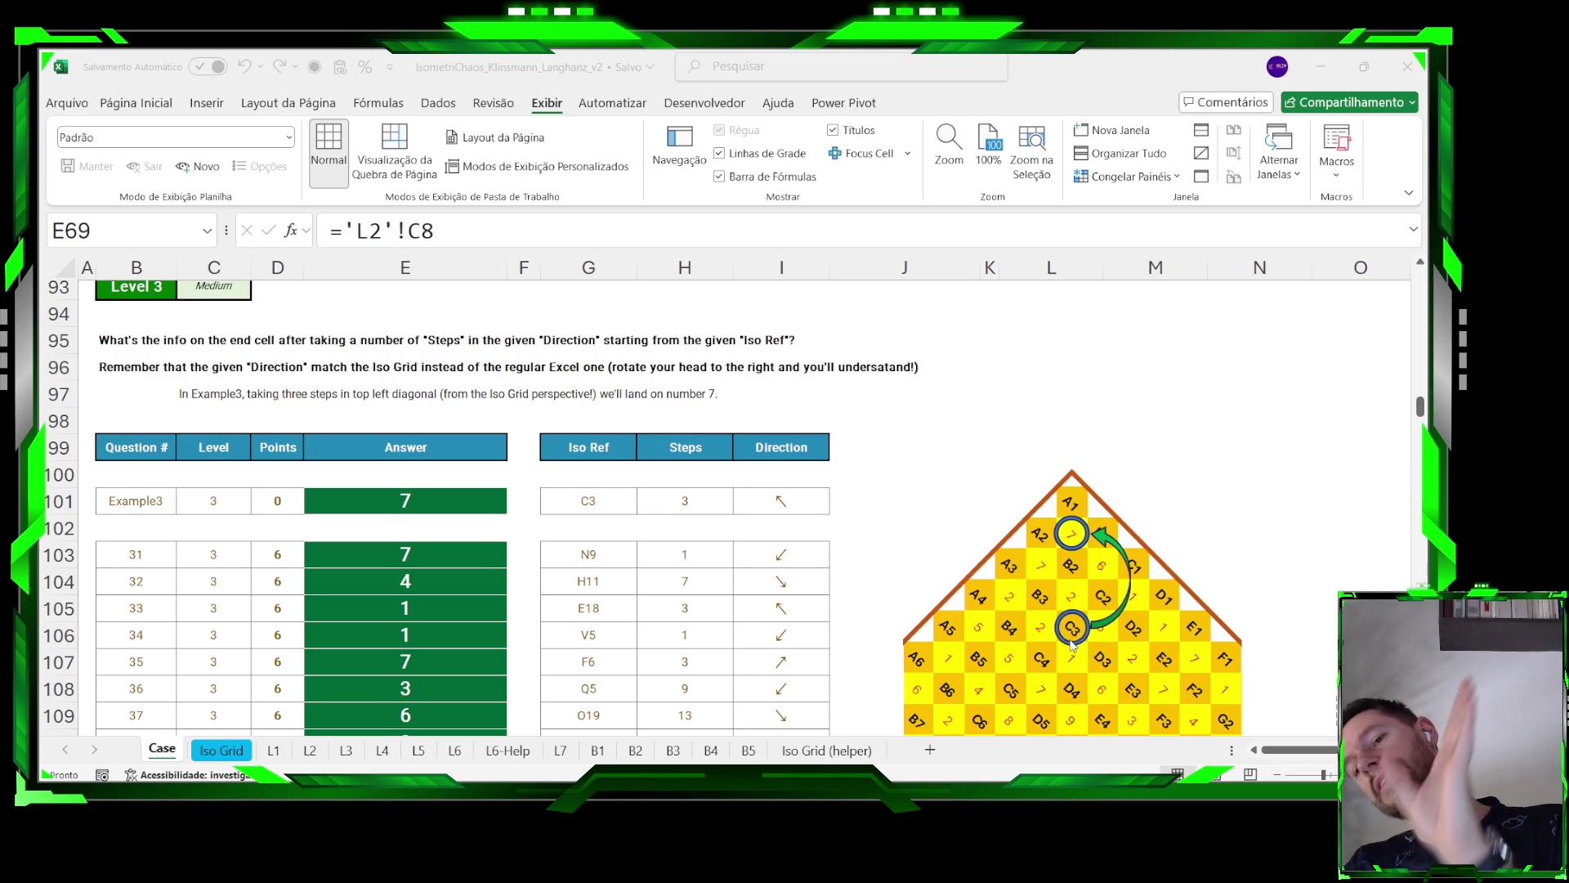
# Examine the Direction, Steps, Answer and Iso Ref cells of Example3 in row 101 against the illustrated grid path.
pyautogui.click(787, 502)
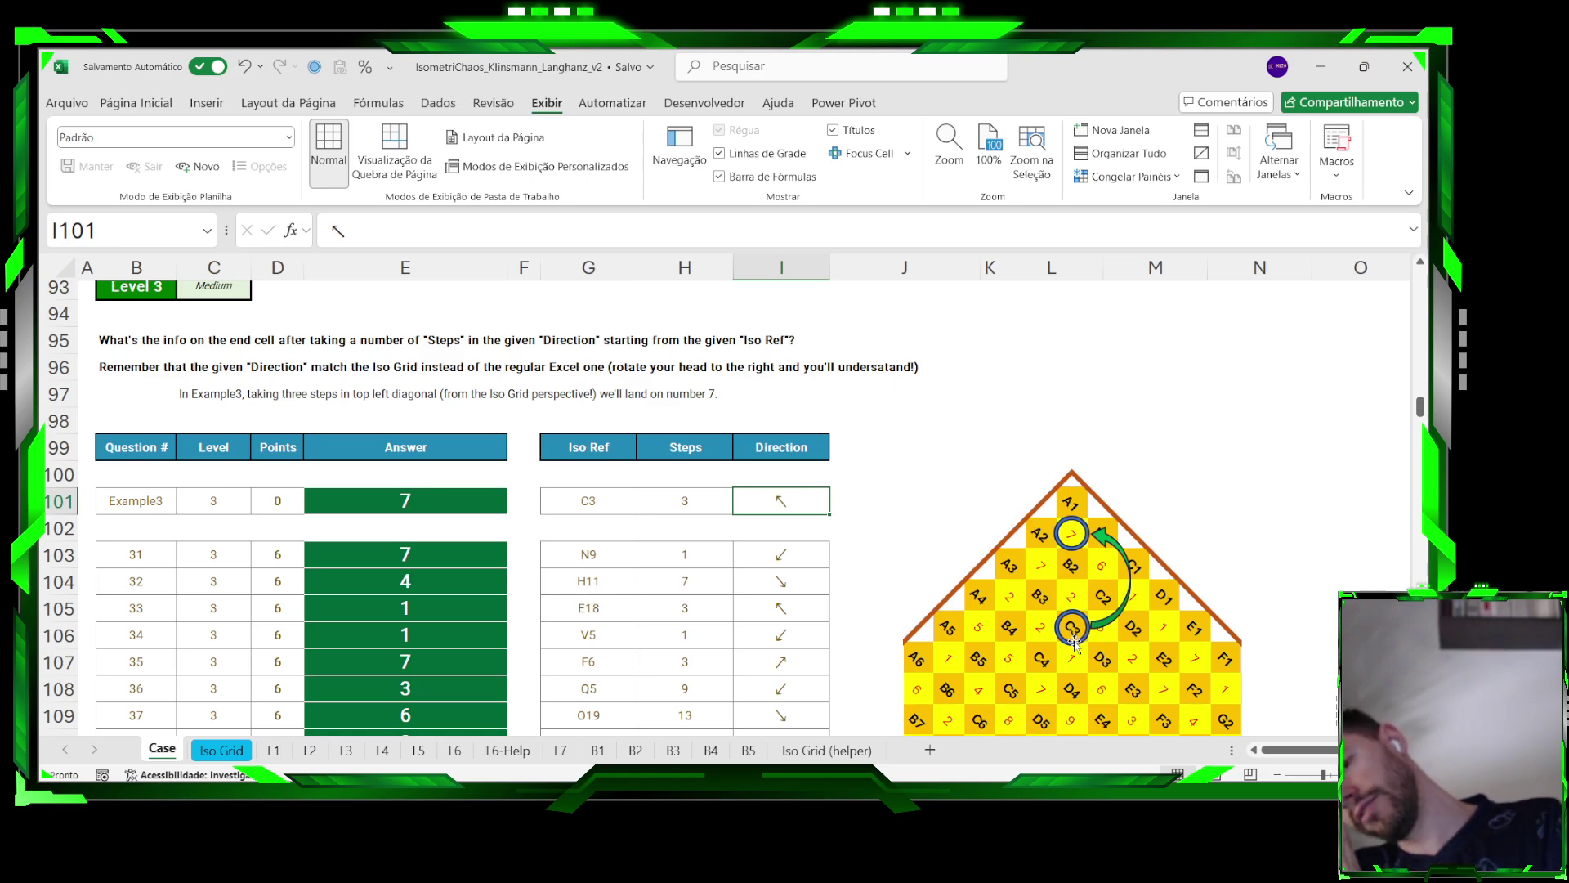
pyautogui.click(706, 510)
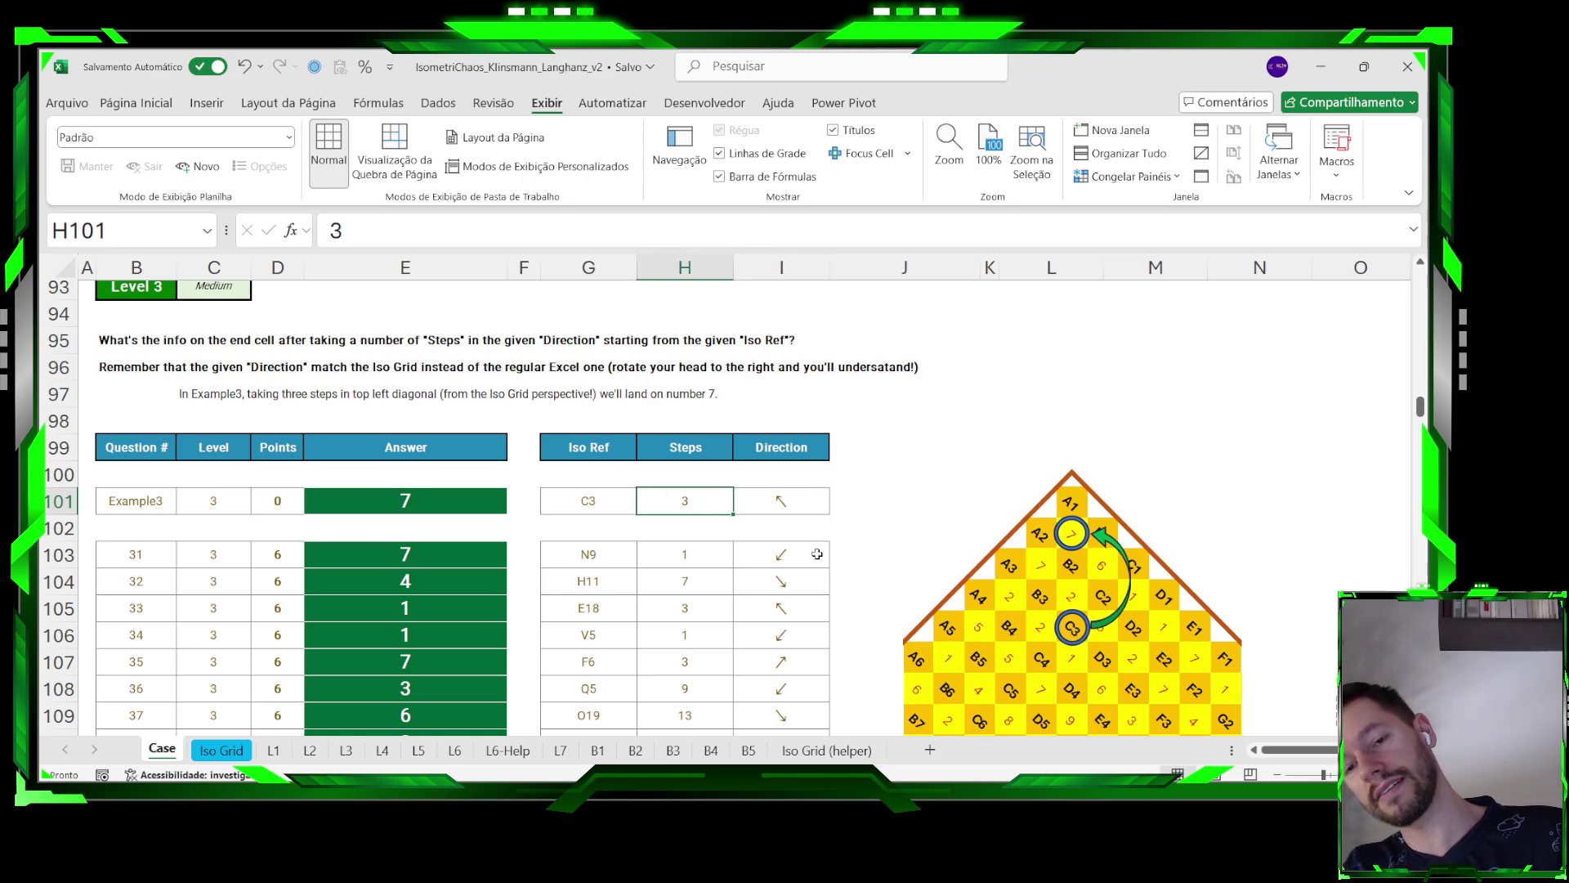
pyautogui.click(389, 508)
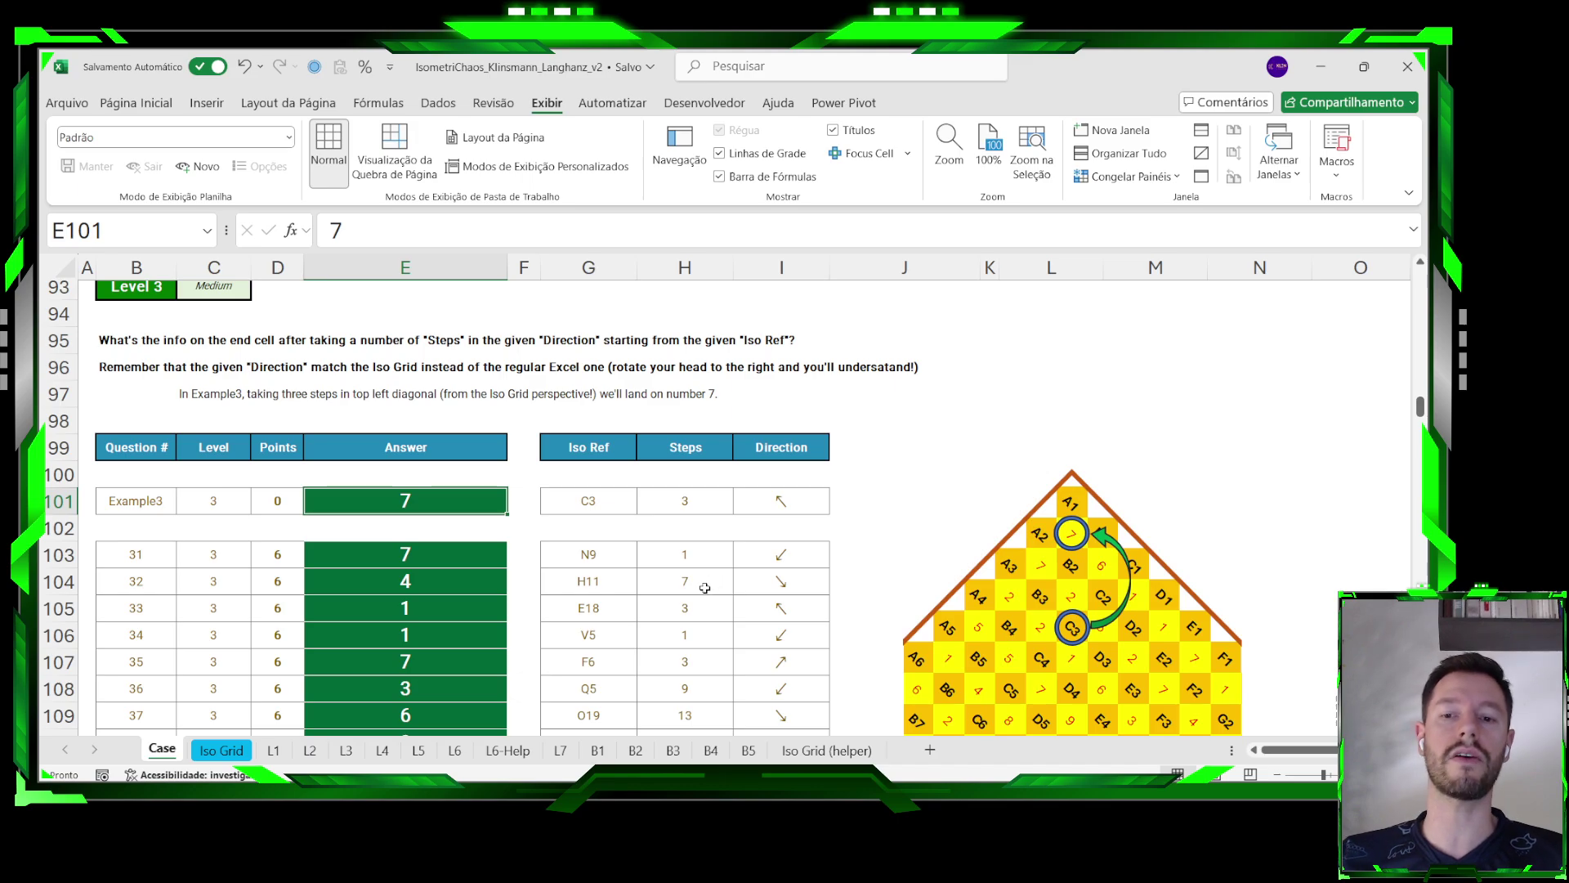
pyautogui.scroll(1, 682, 588)
pyautogui.click(578, 536)
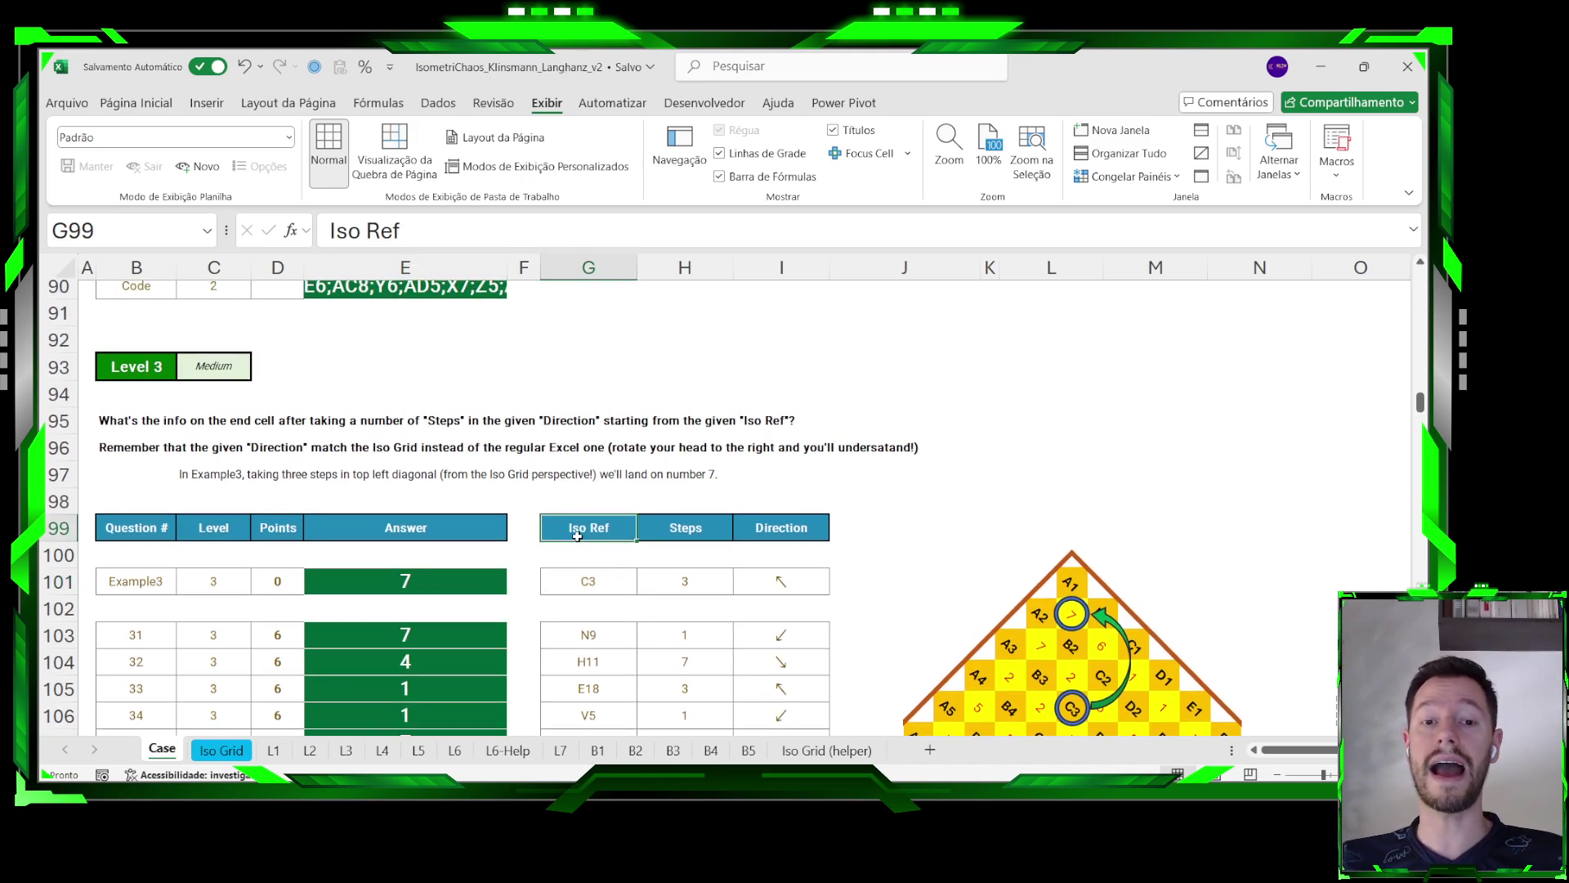
pyautogui.click(585, 576)
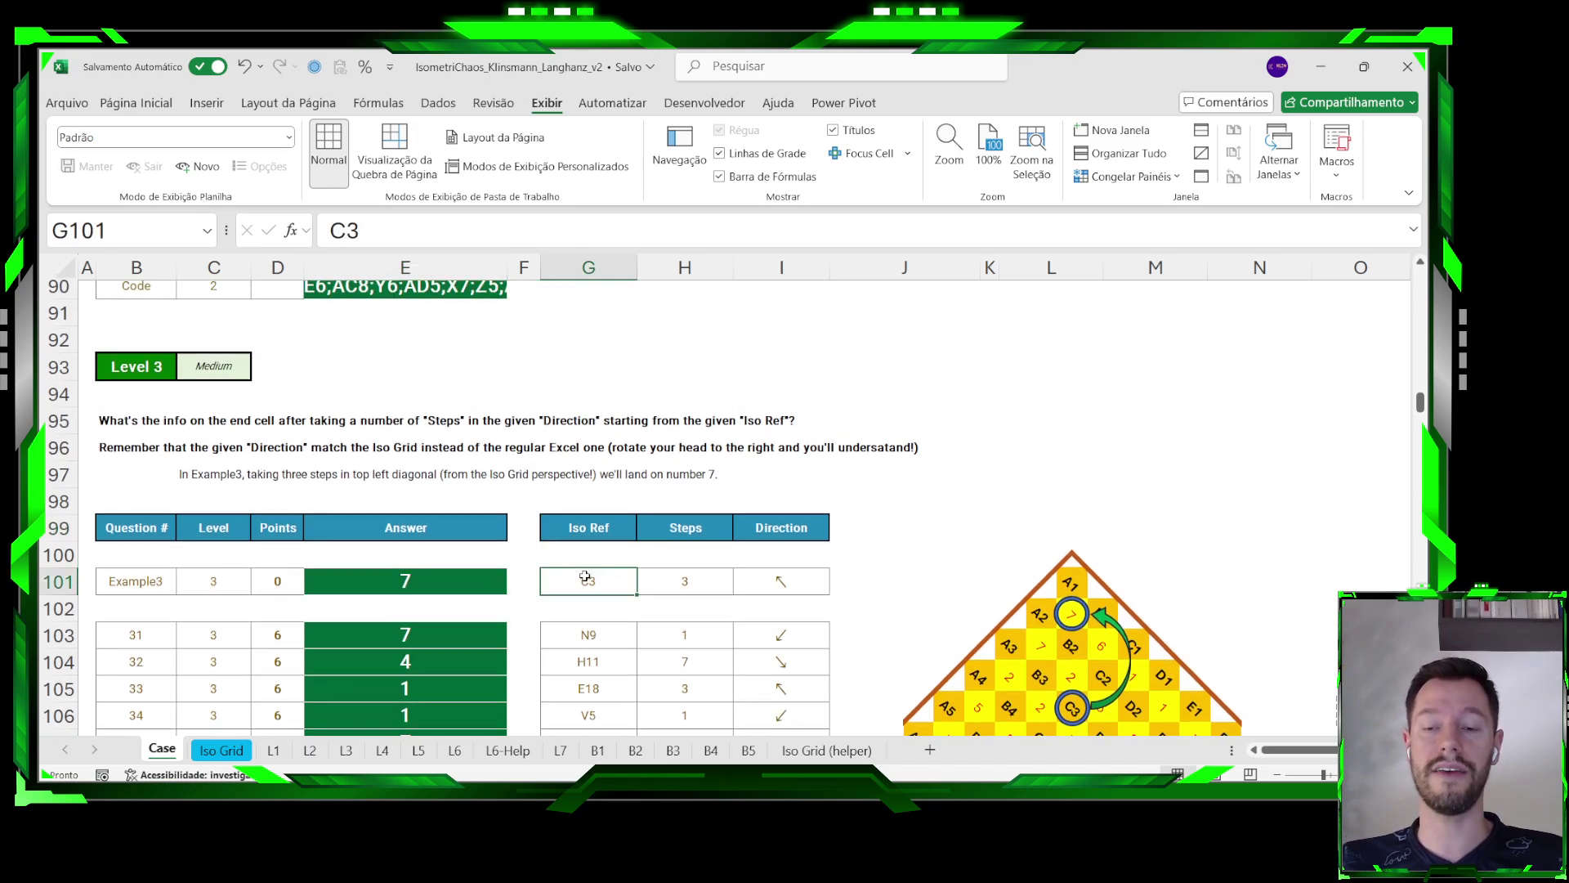
# Inspect the Example3 lookup inputs in F3:H3 of the L3 sheet and the PROCX cell-reference conversion in F4.
pyautogui.click(657, 582)
pyautogui.click(773, 583)
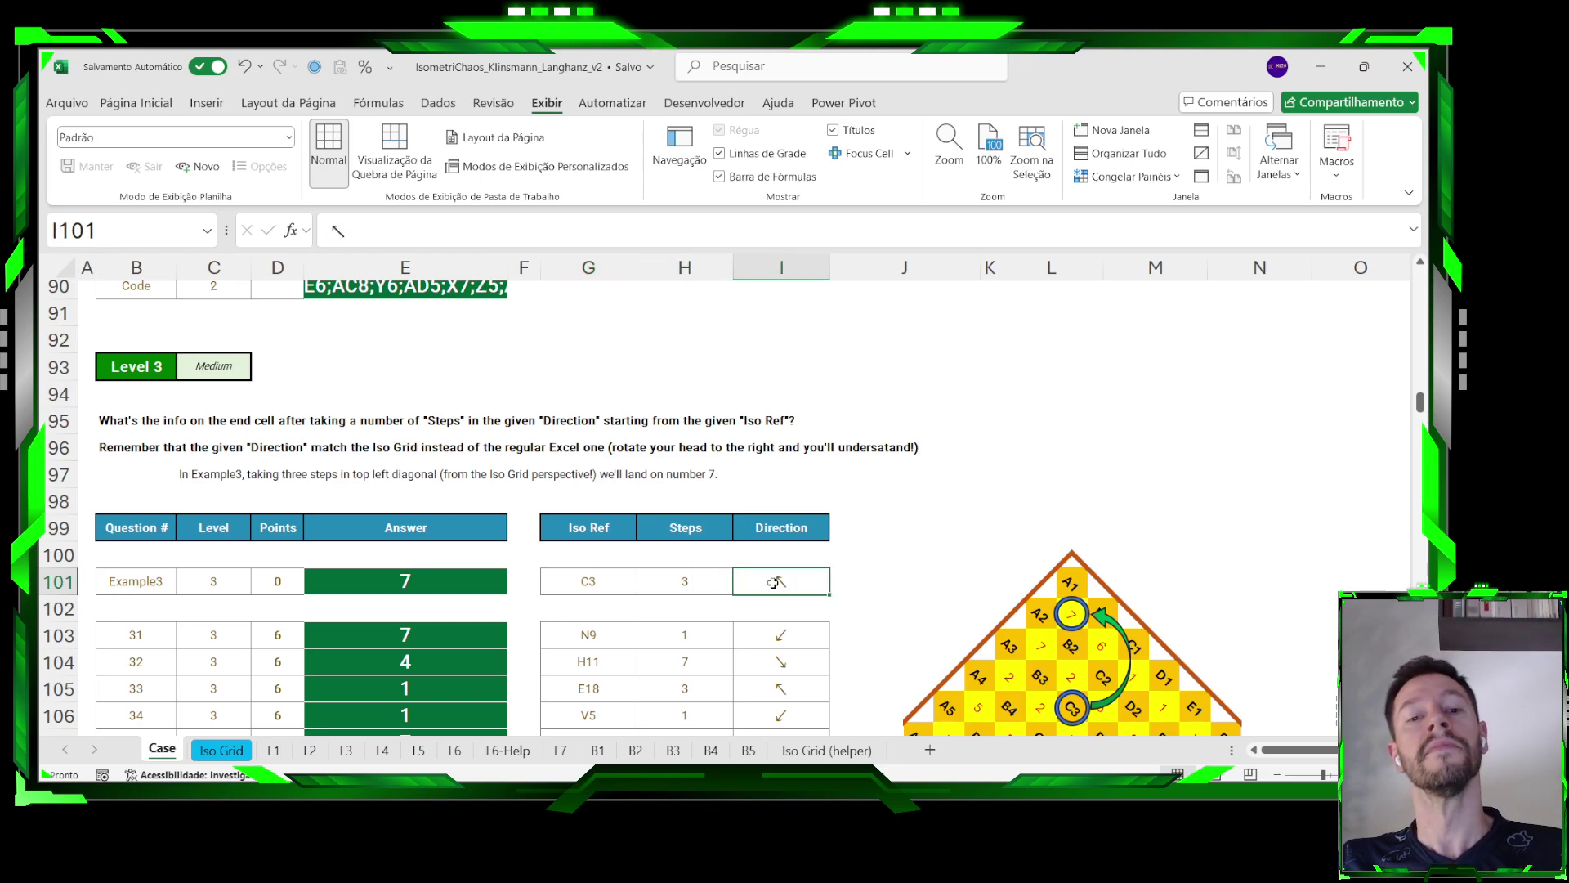
pyautogui.click(345, 751)
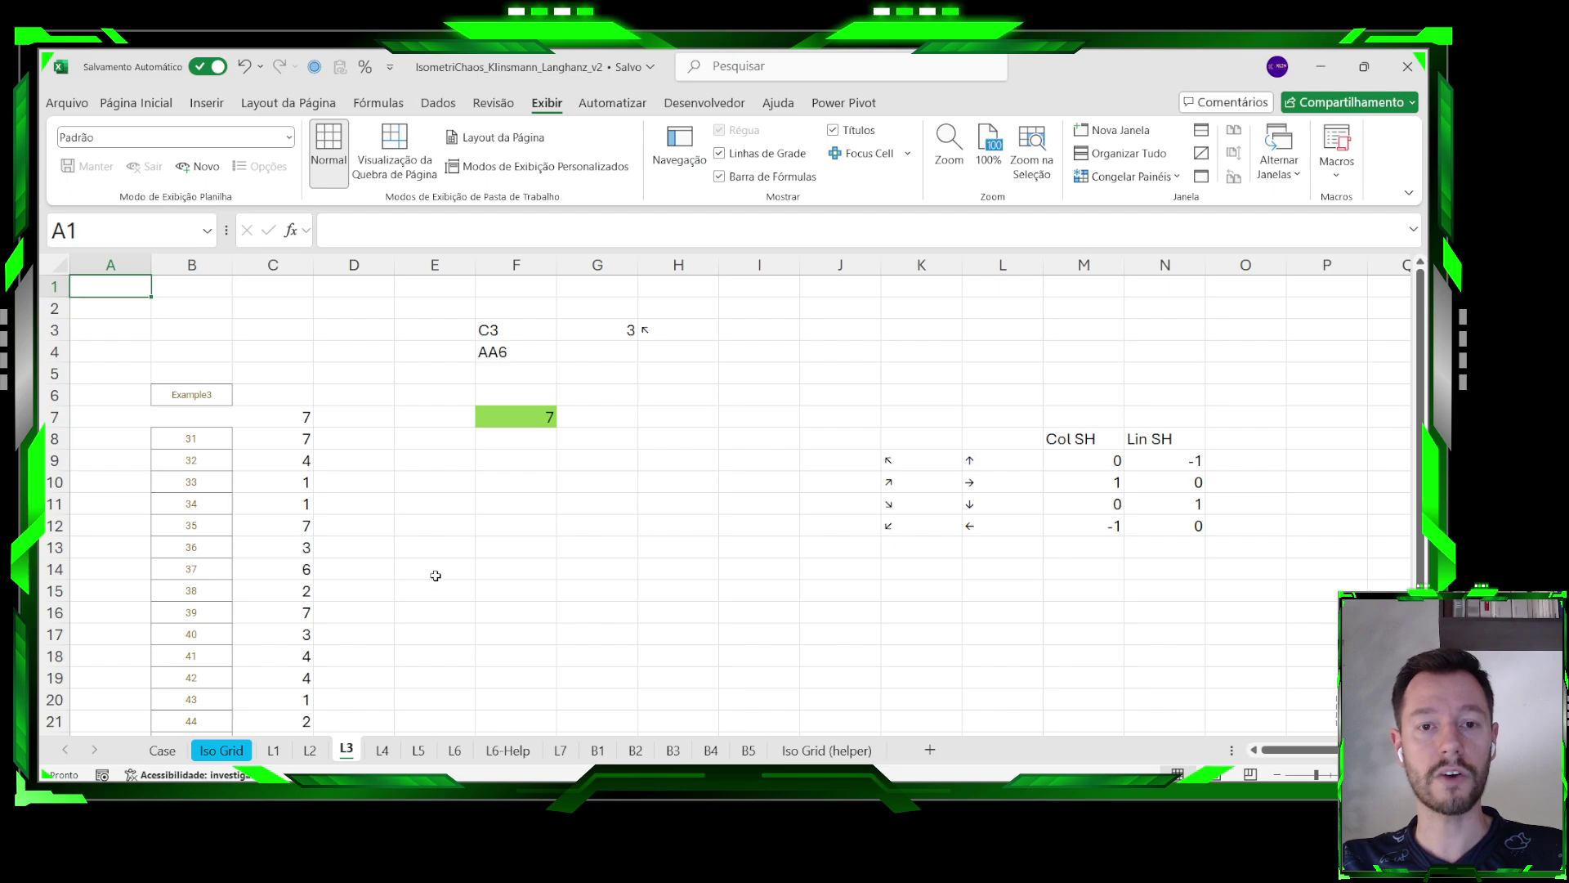
pyautogui.moveTo(496, 331); pyautogui.dragTo(686, 331)
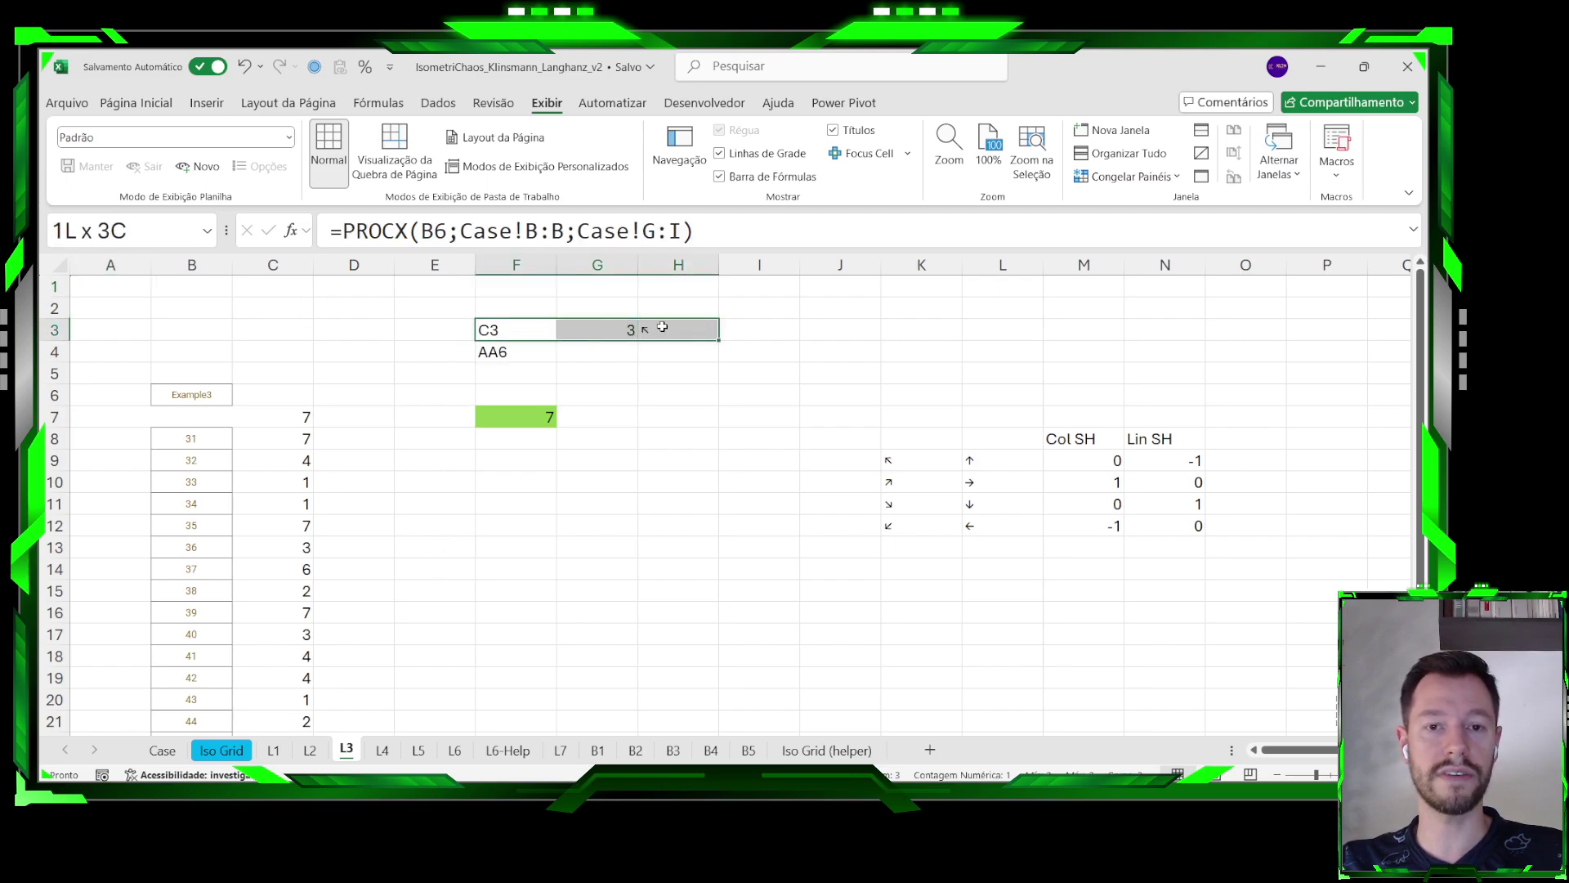
pyautogui.click(522, 346)
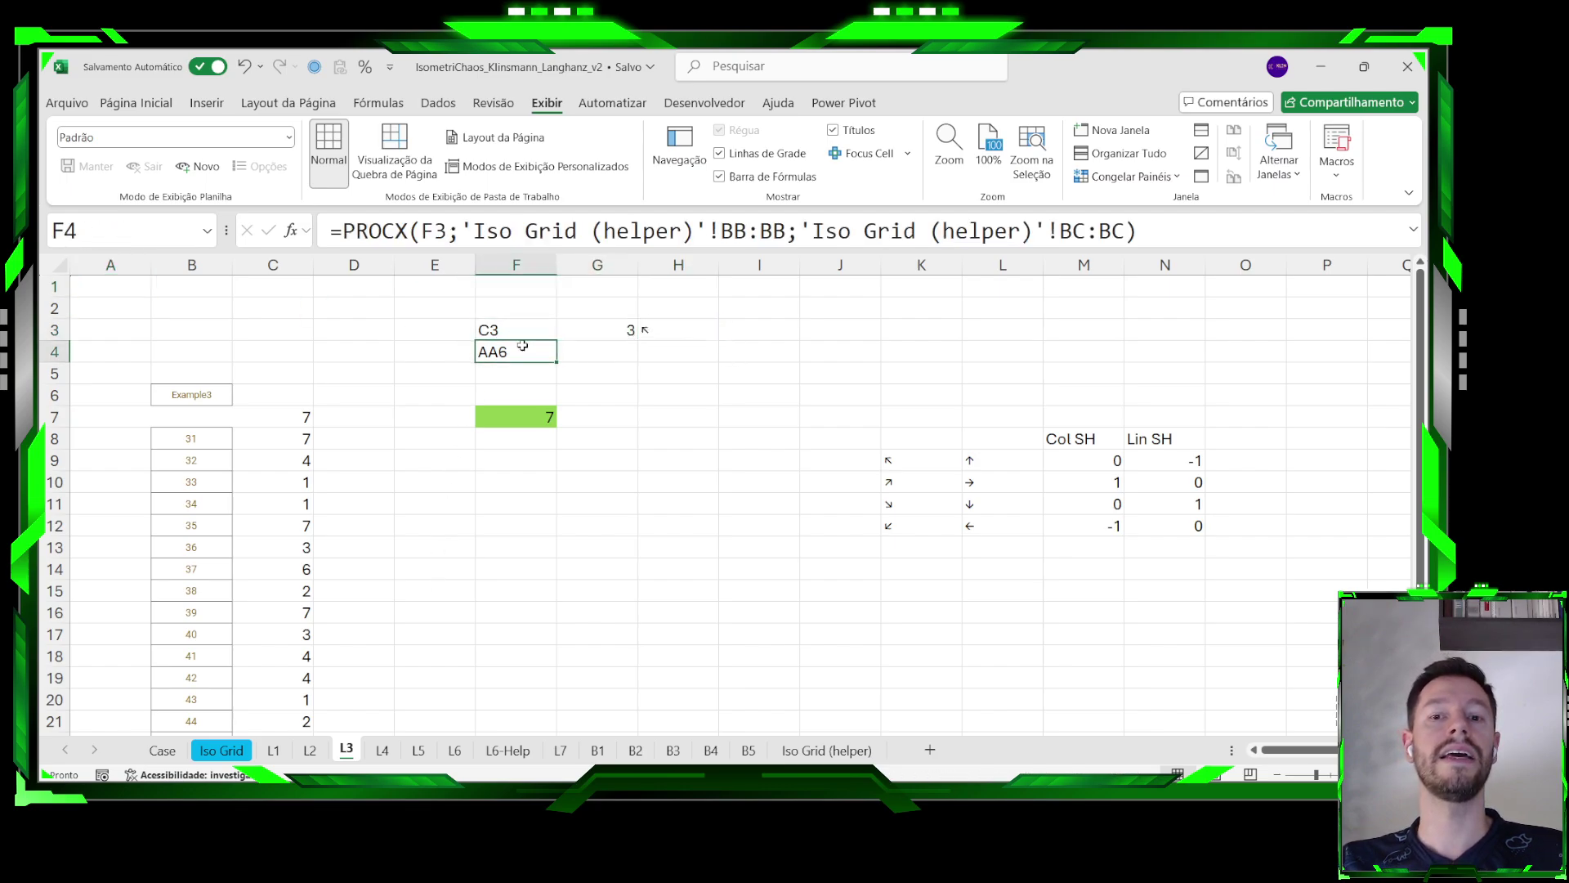
pyautogui.click(543, 231)
pyautogui.press('Escape')
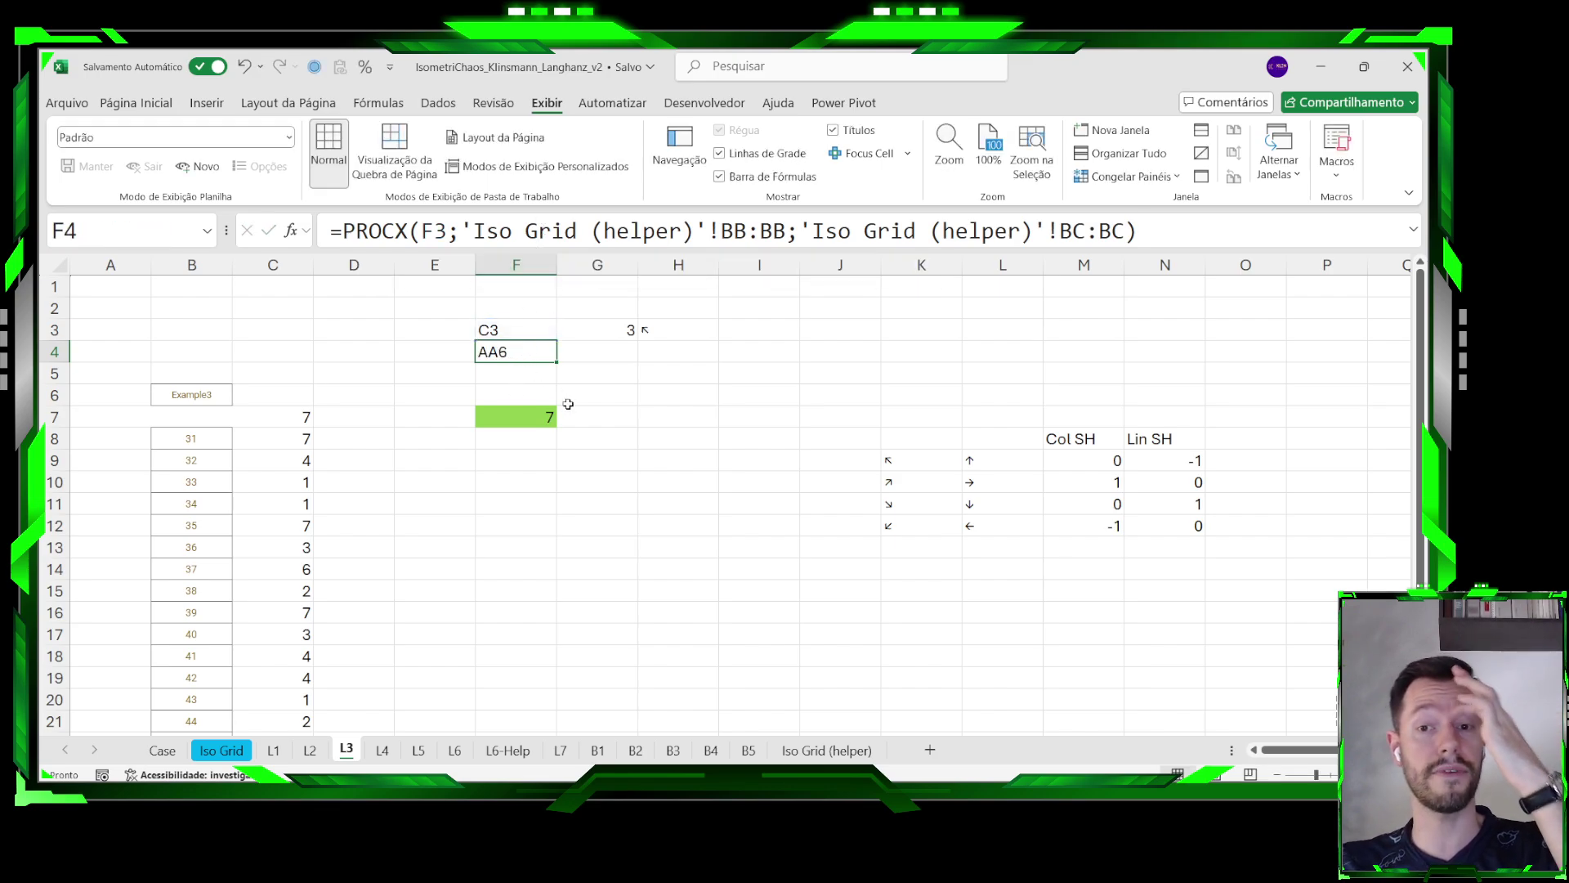
# Compare the diagonal direction arrows in K9:K12 with the straight arrows in L9:L12.
pyautogui.moveTo(906, 467); pyautogui.dragTo(920, 519)
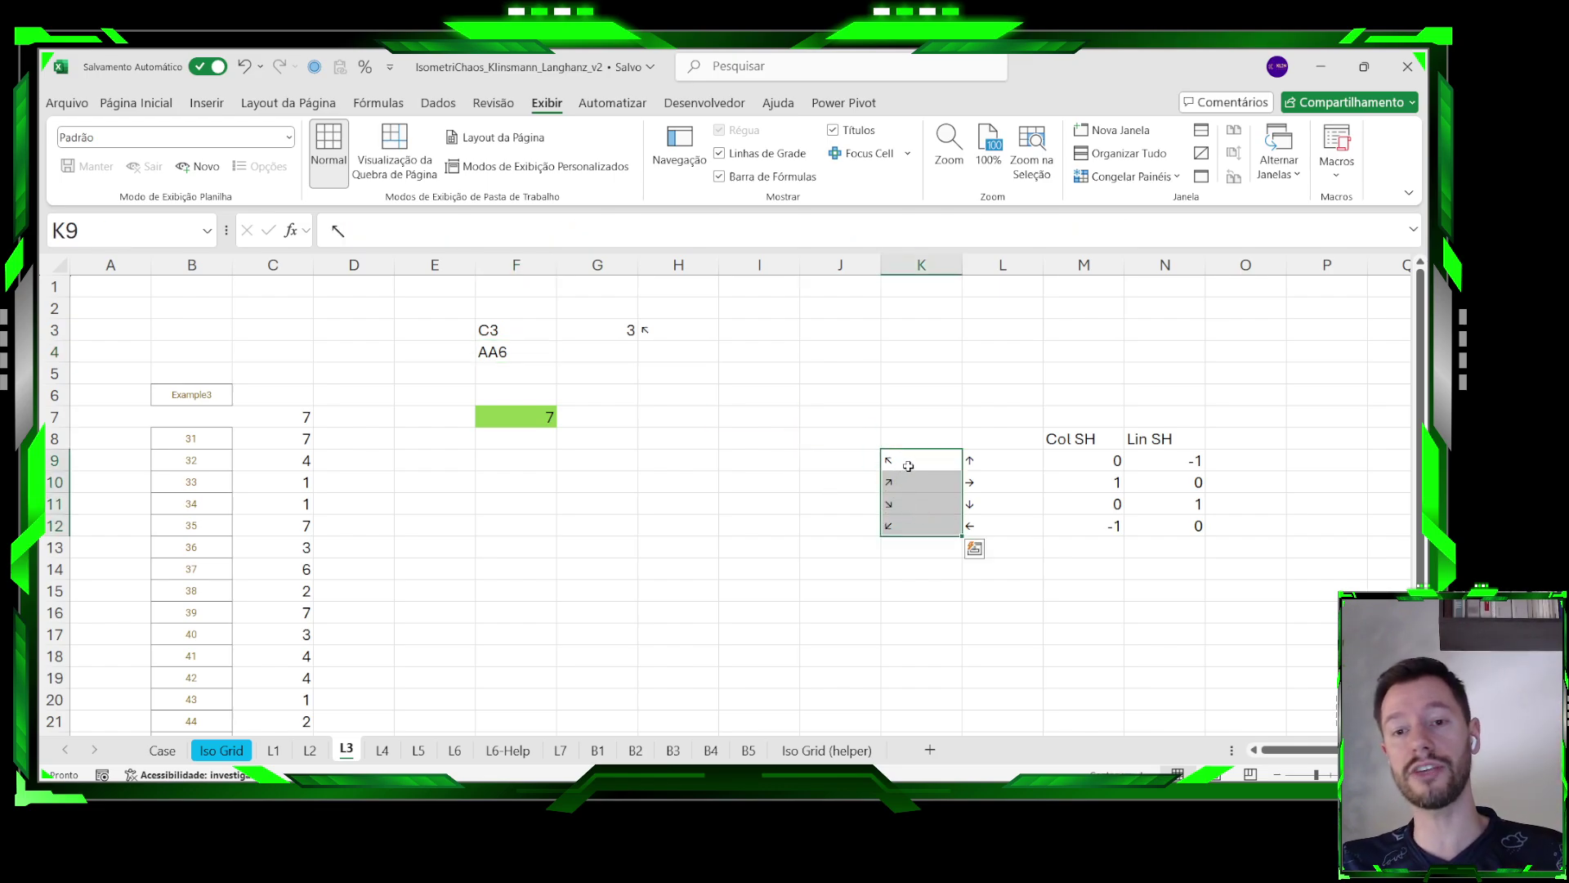
pyautogui.moveTo(909, 466); pyautogui.dragTo(907, 536)
pyautogui.click(1007, 461)
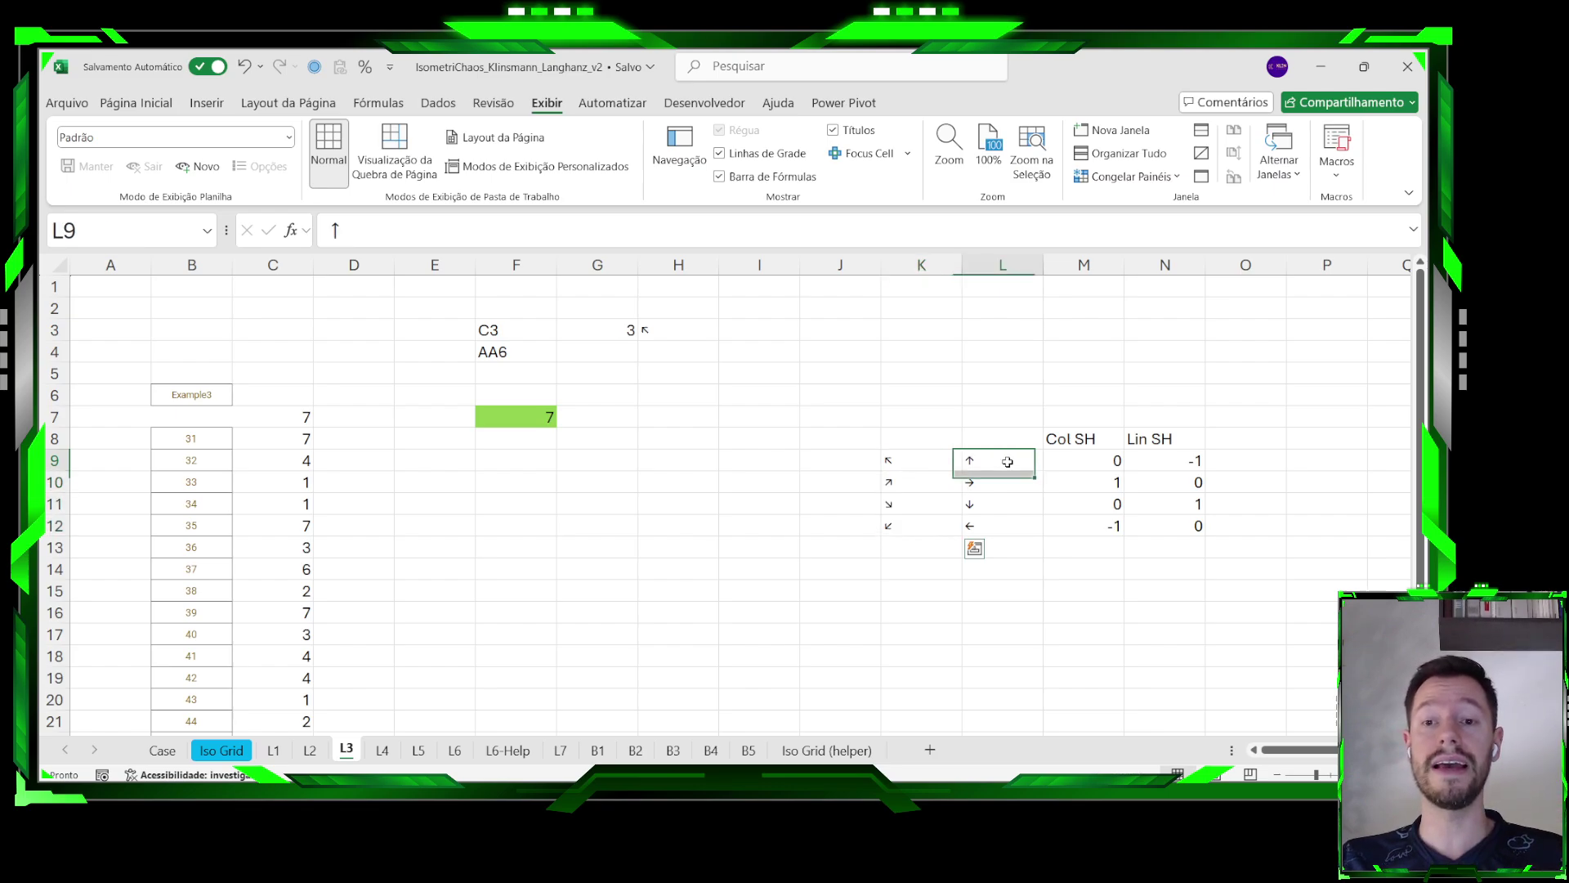
pyautogui.moveTo(1008, 462); pyautogui.dragTo(997, 525)
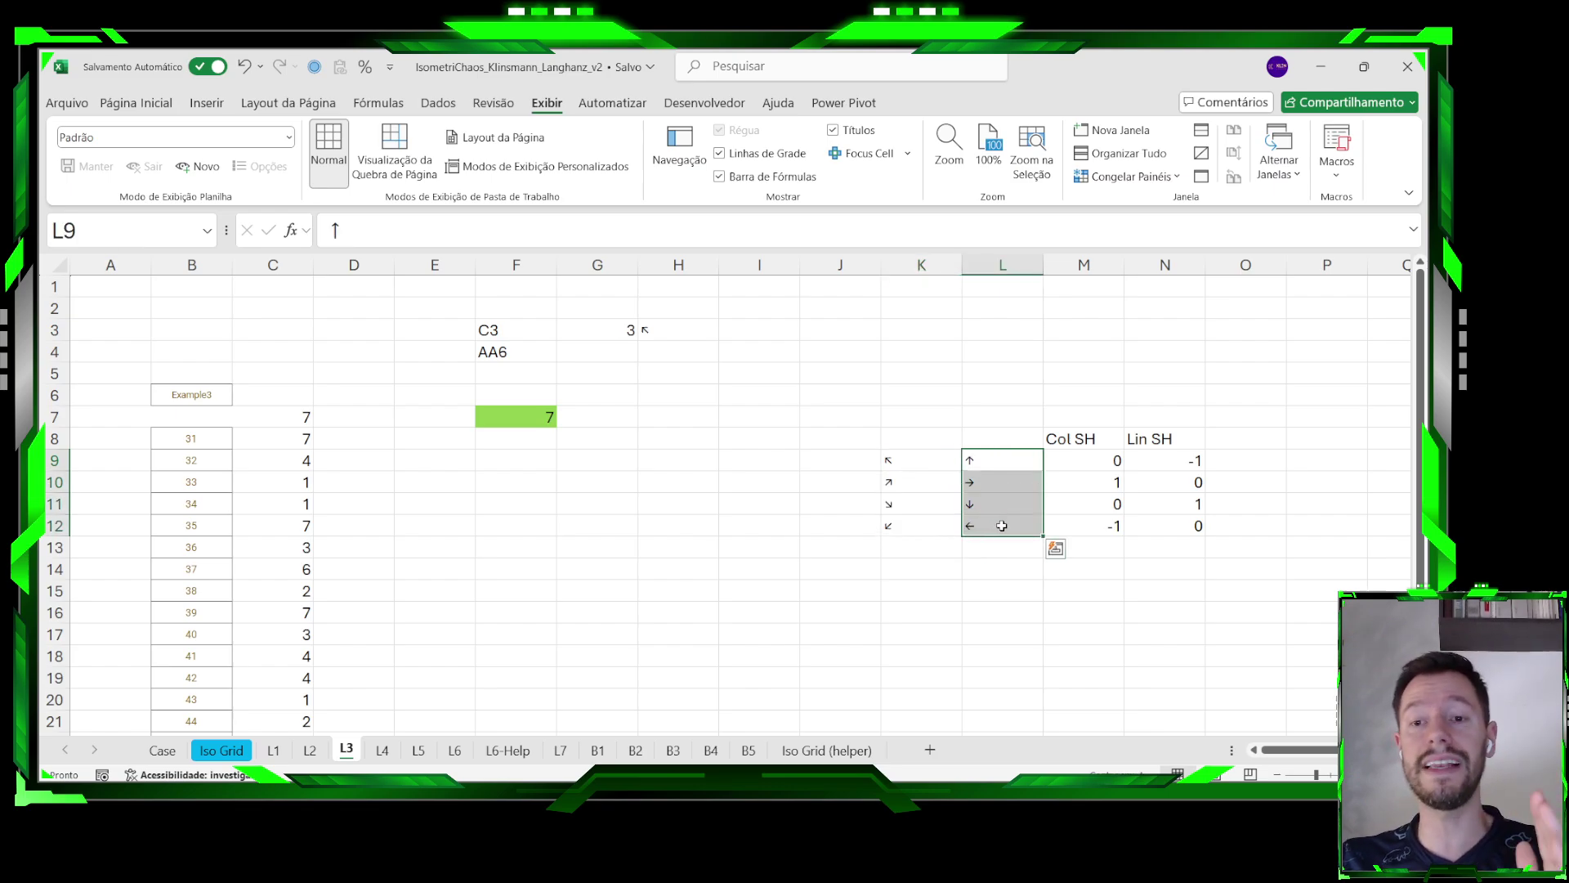
pyautogui.click(913, 460)
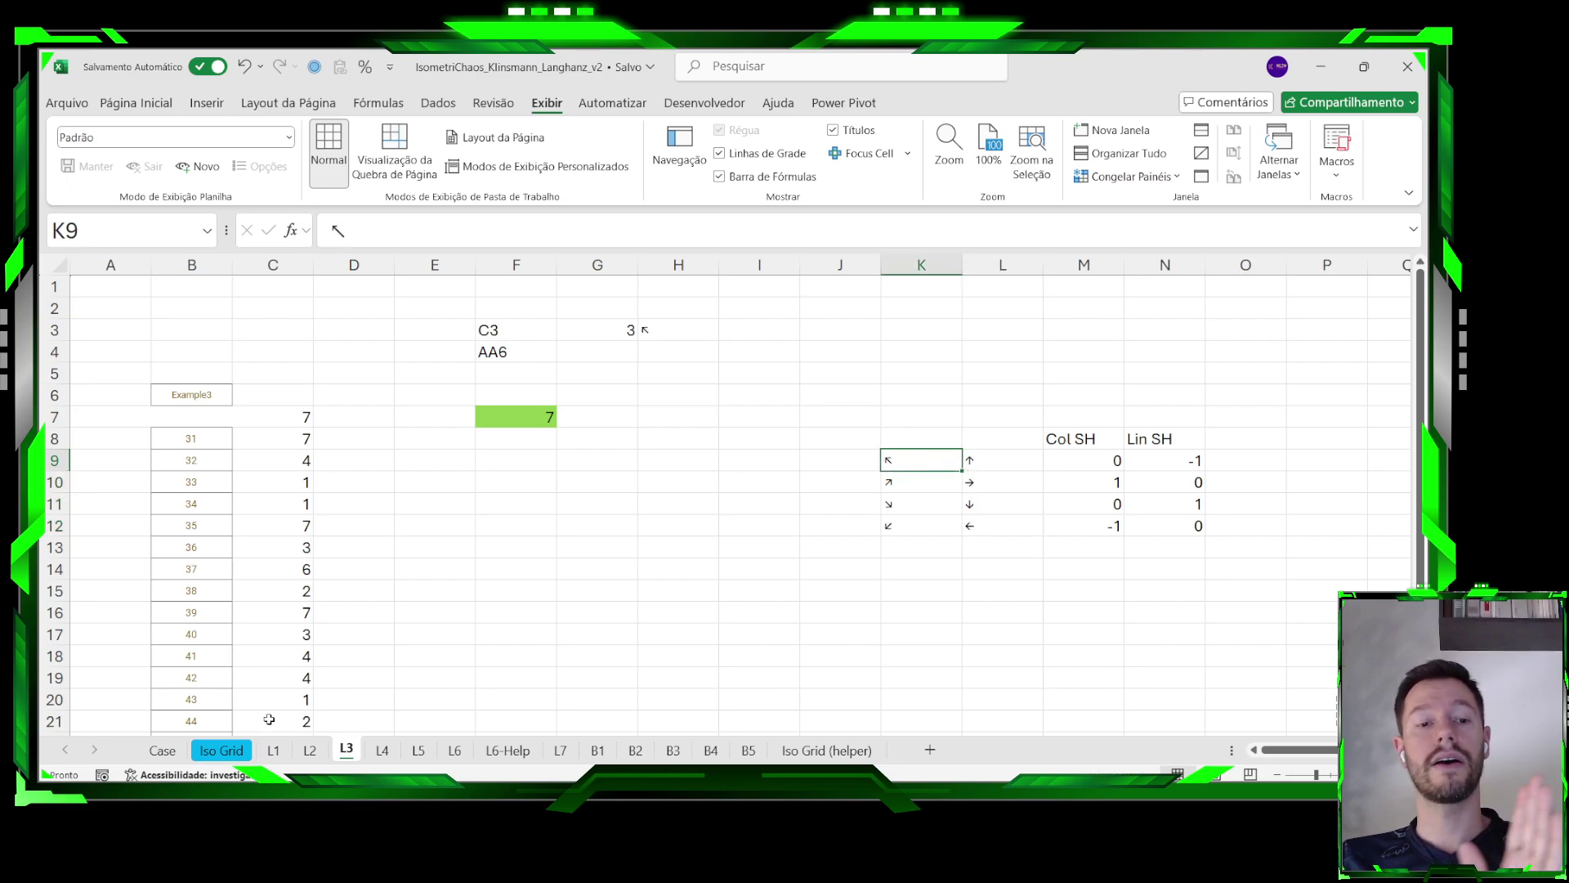
# Trace three steps up and three steps across from C3 in cell AA6 on the Iso Grid sheet.
pyautogui.click(222, 750)
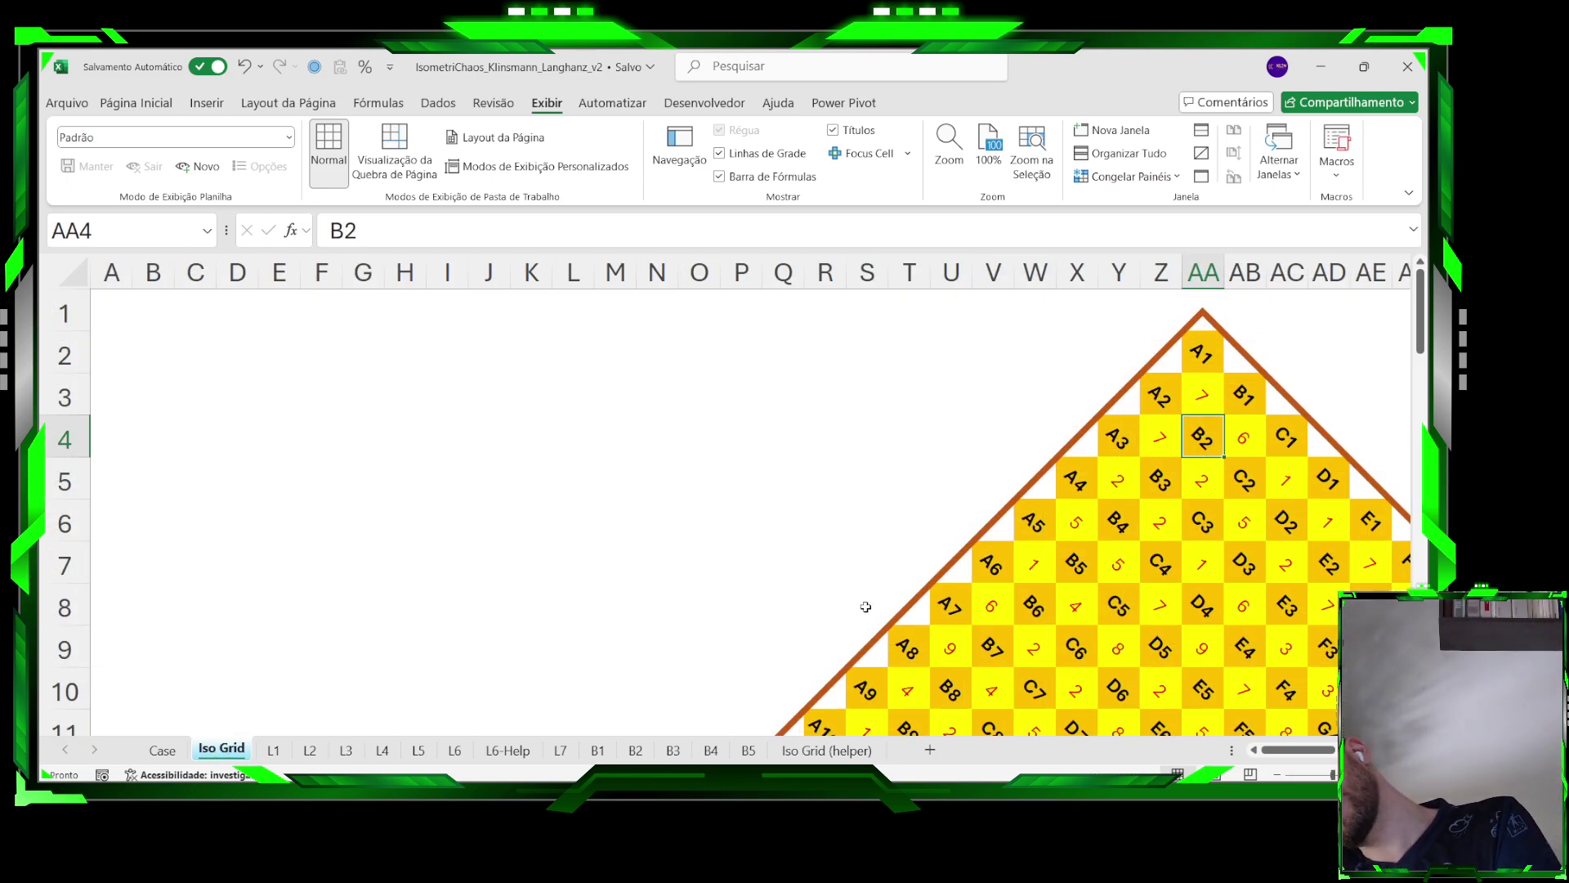
pyautogui.click(1210, 515)
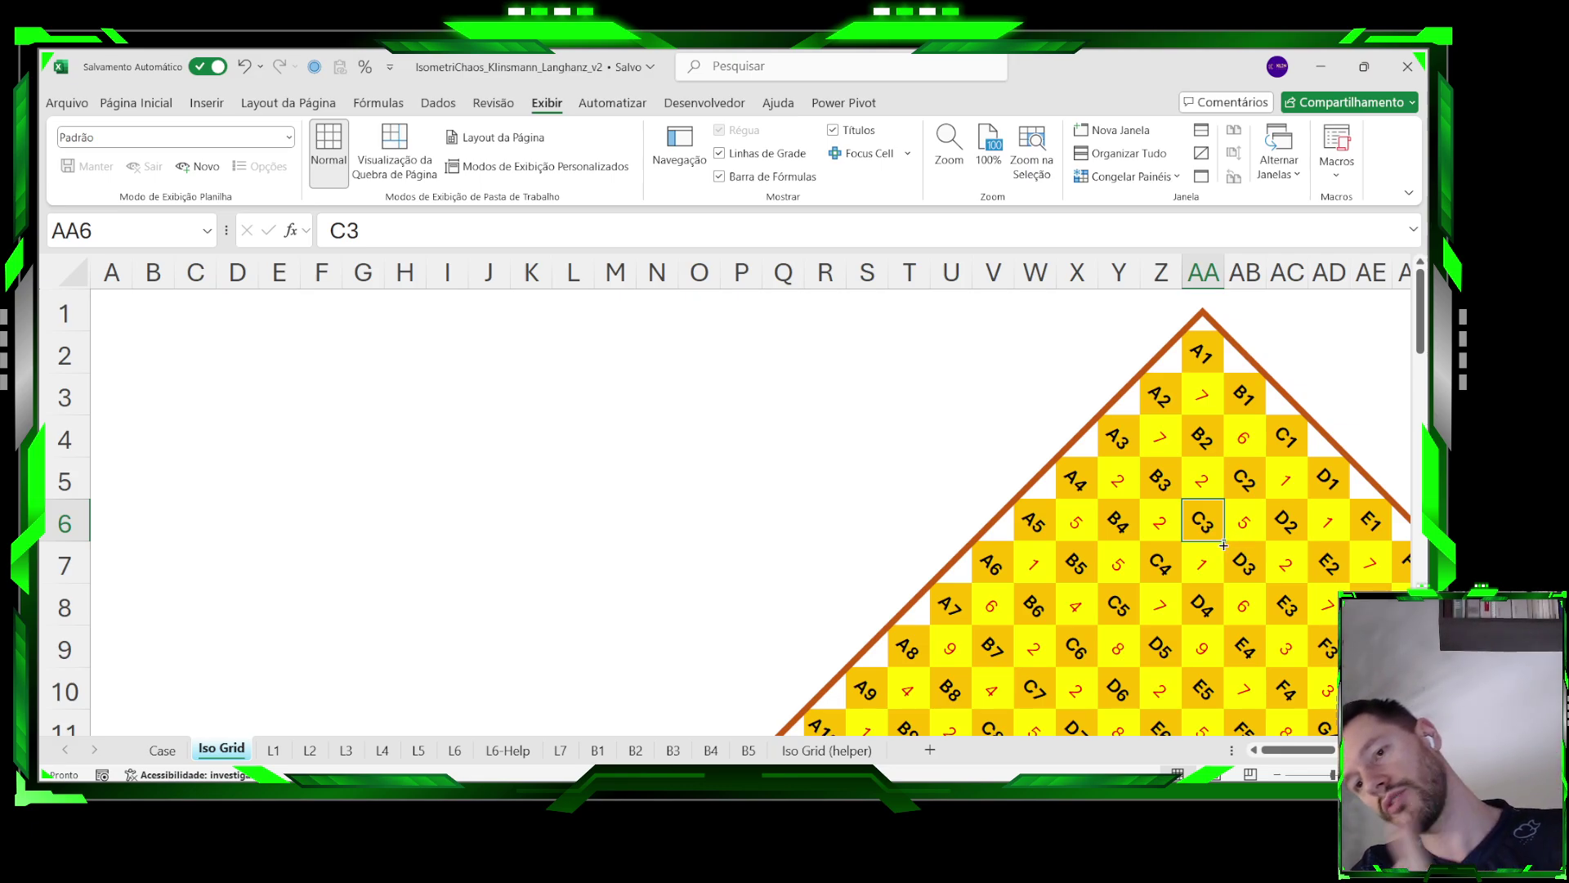
pyautogui.click(1188, 401)
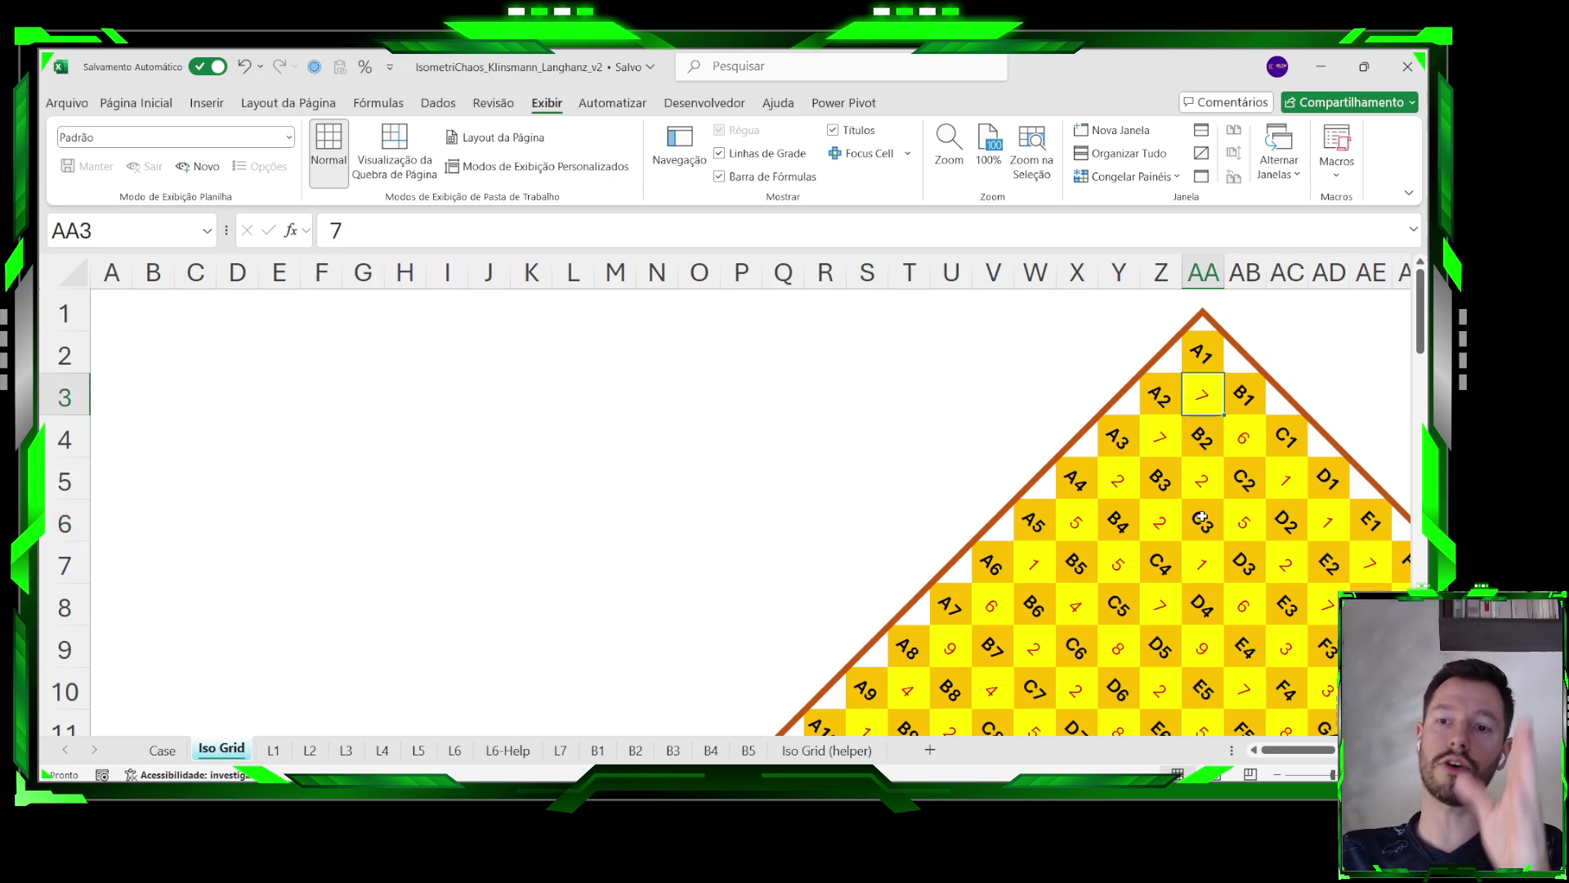
pyautogui.moveTo(1201, 517); pyautogui.dragTo(1203, 403)
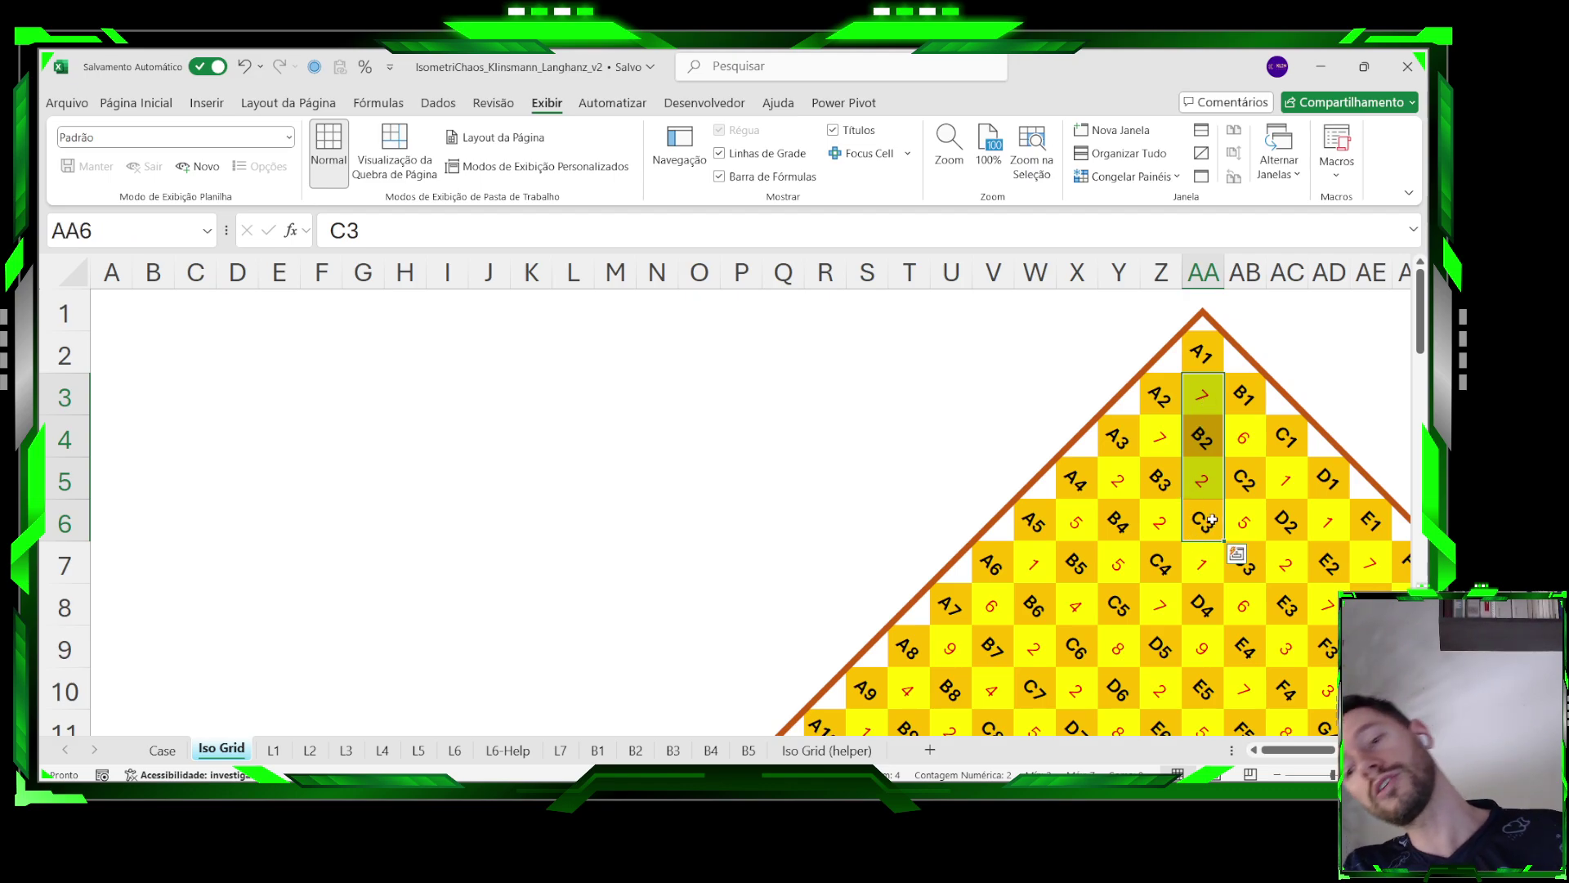
pyautogui.moveTo(1202, 523); pyautogui.dragTo(1337, 515)
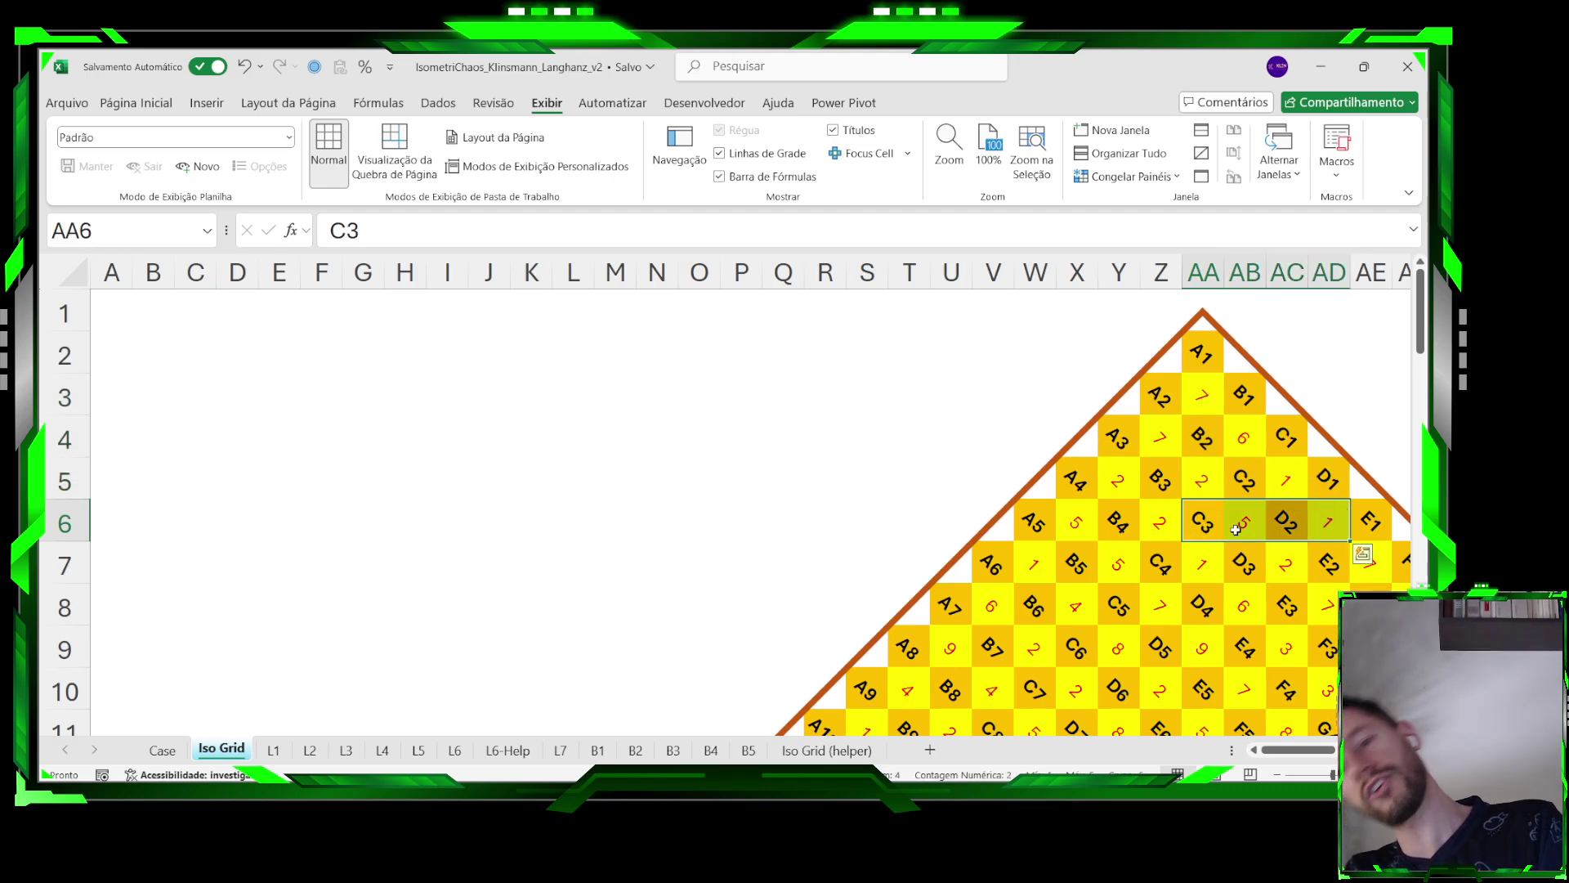
pyautogui.click(1207, 532)
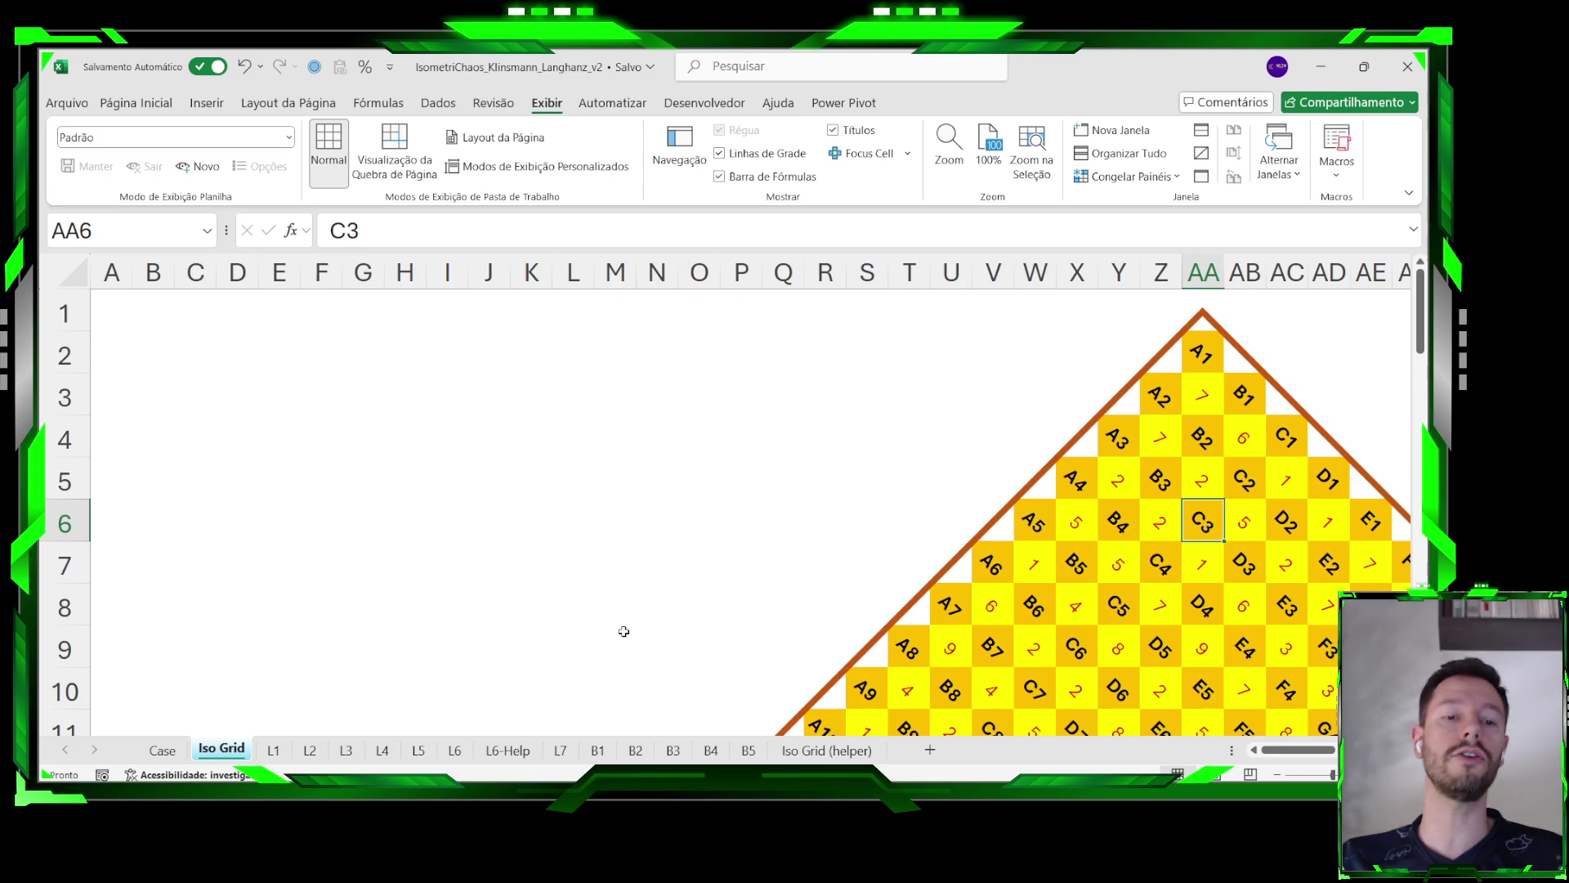
# On the L3 sheet, match the arrows in K9:L12 with the Col SH and Lin SH shift values in columns M and N.
pyautogui.click(346, 750)
pyautogui.moveTo(929, 456); pyautogui.dragTo(928, 526)
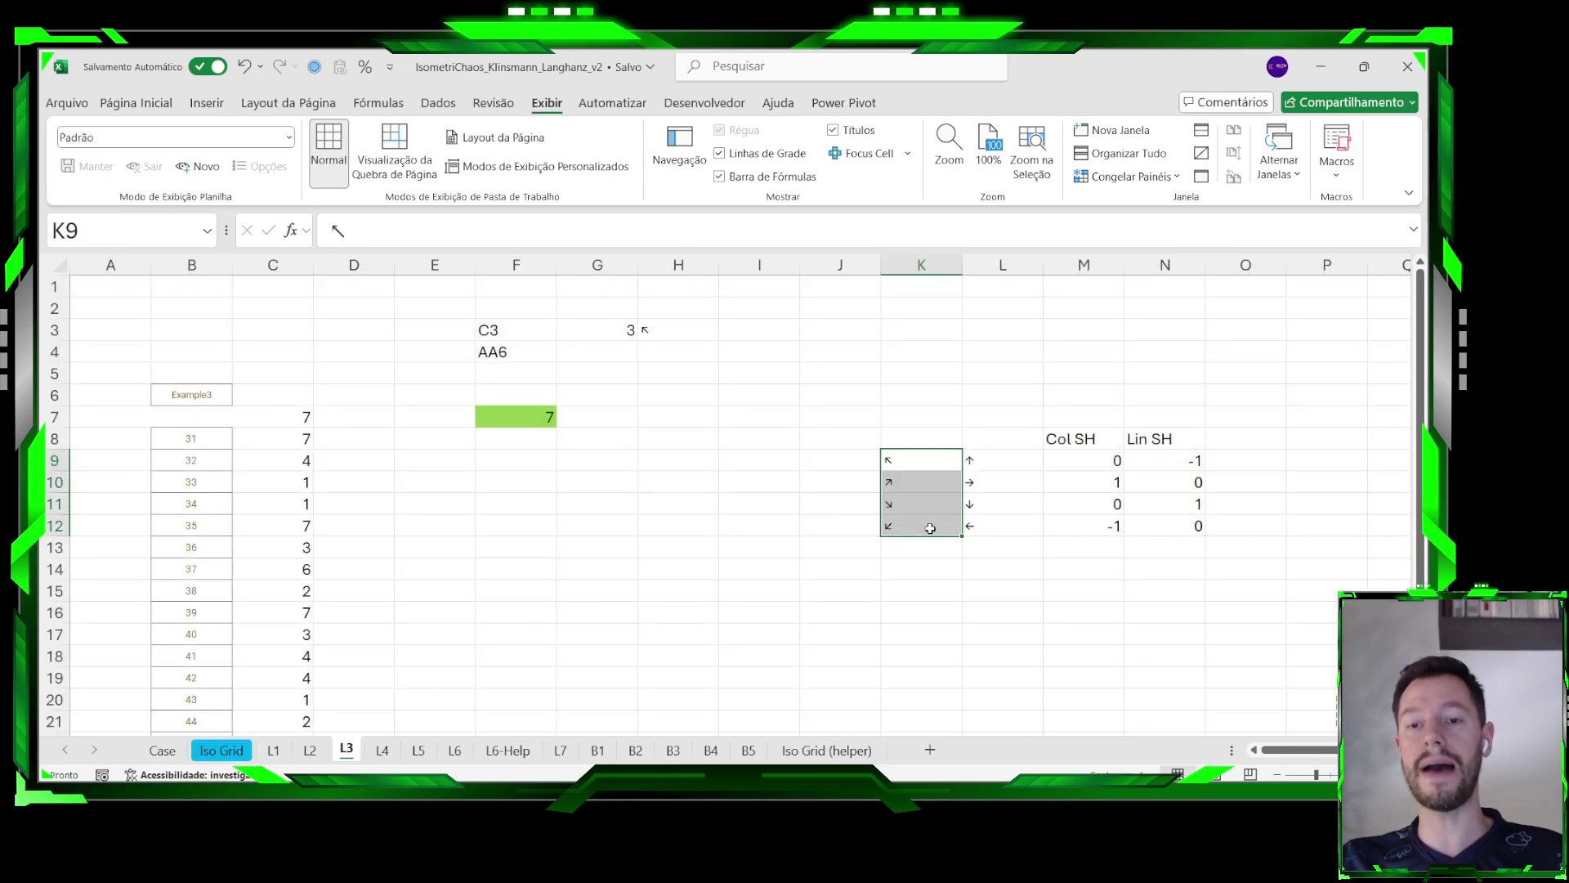
pyautogui.moveTo(919, 460); pyautogui.dragTo(923, 526)
pyautogui.moveTo(980, 459); pyautogui.dragTo(1001, 528)
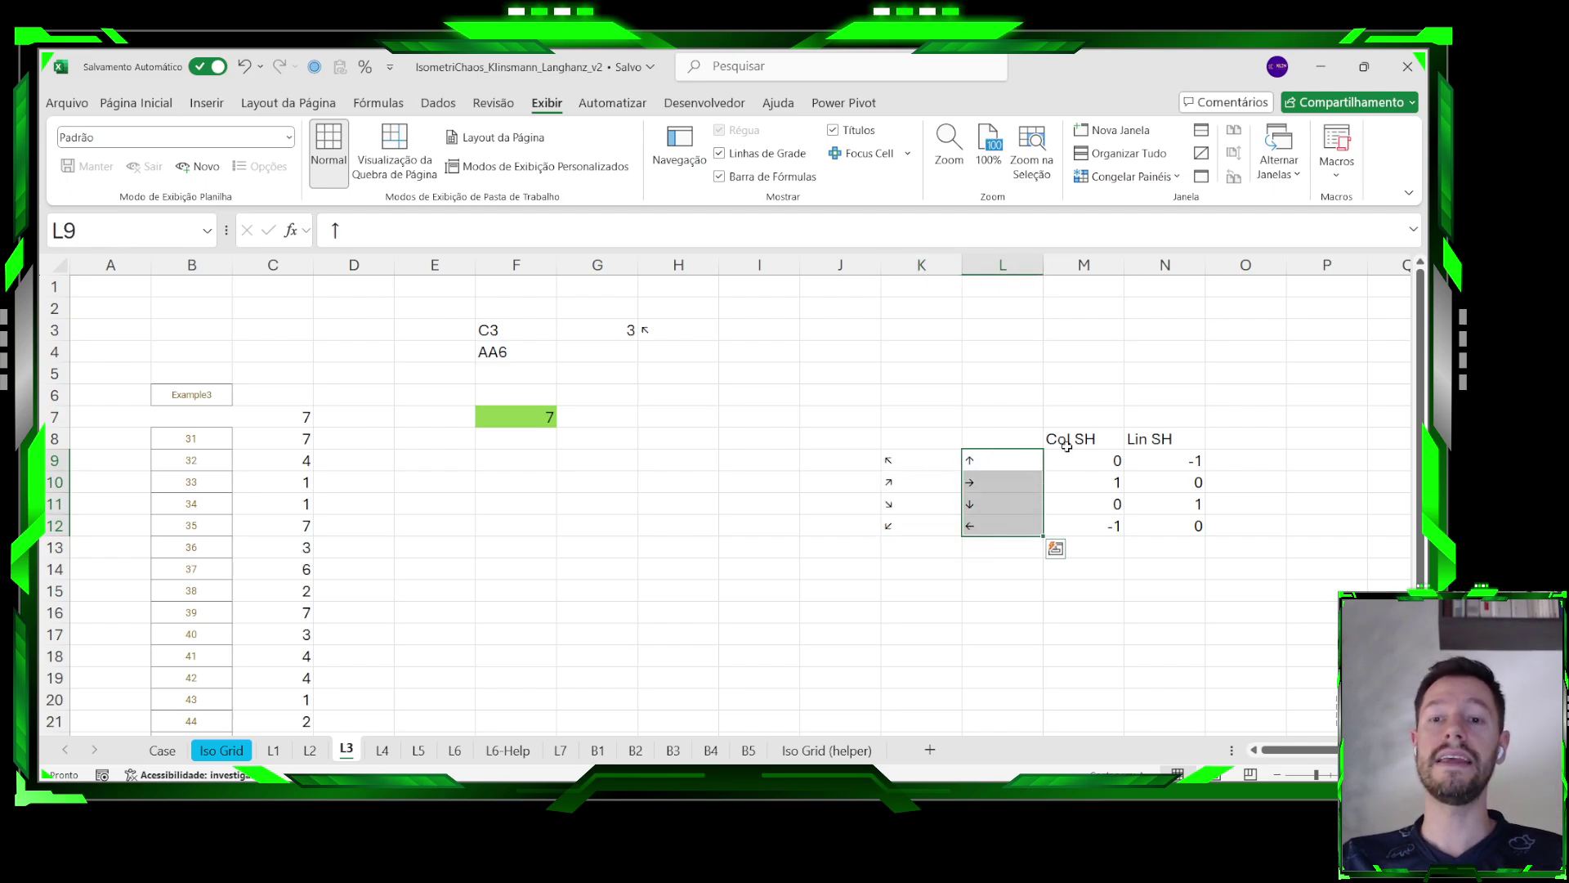
pyautogui.moveTo(1066, 445); pyautogui.dragTo(1068, 523)
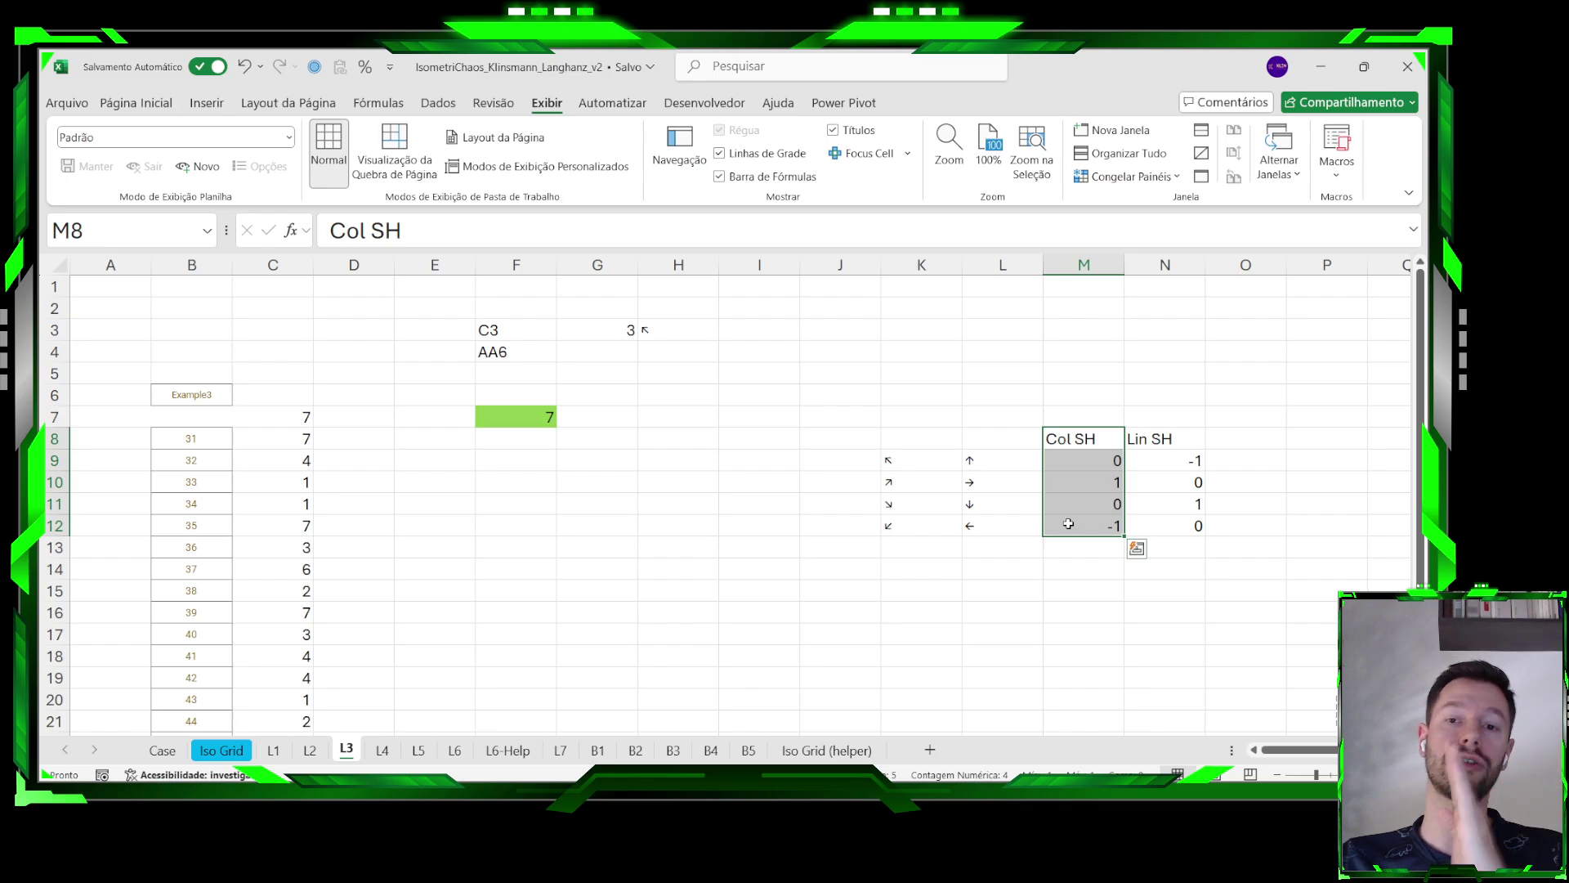
pyautogui.moveTo(1160, 439); pyautogui.dragTo(1152, 523)
# Examine the full DESLOC formula in F7, including its INDIRETO reference and the PROCX row and column shifts, without changing it.
pyautogui.click(536, 416)
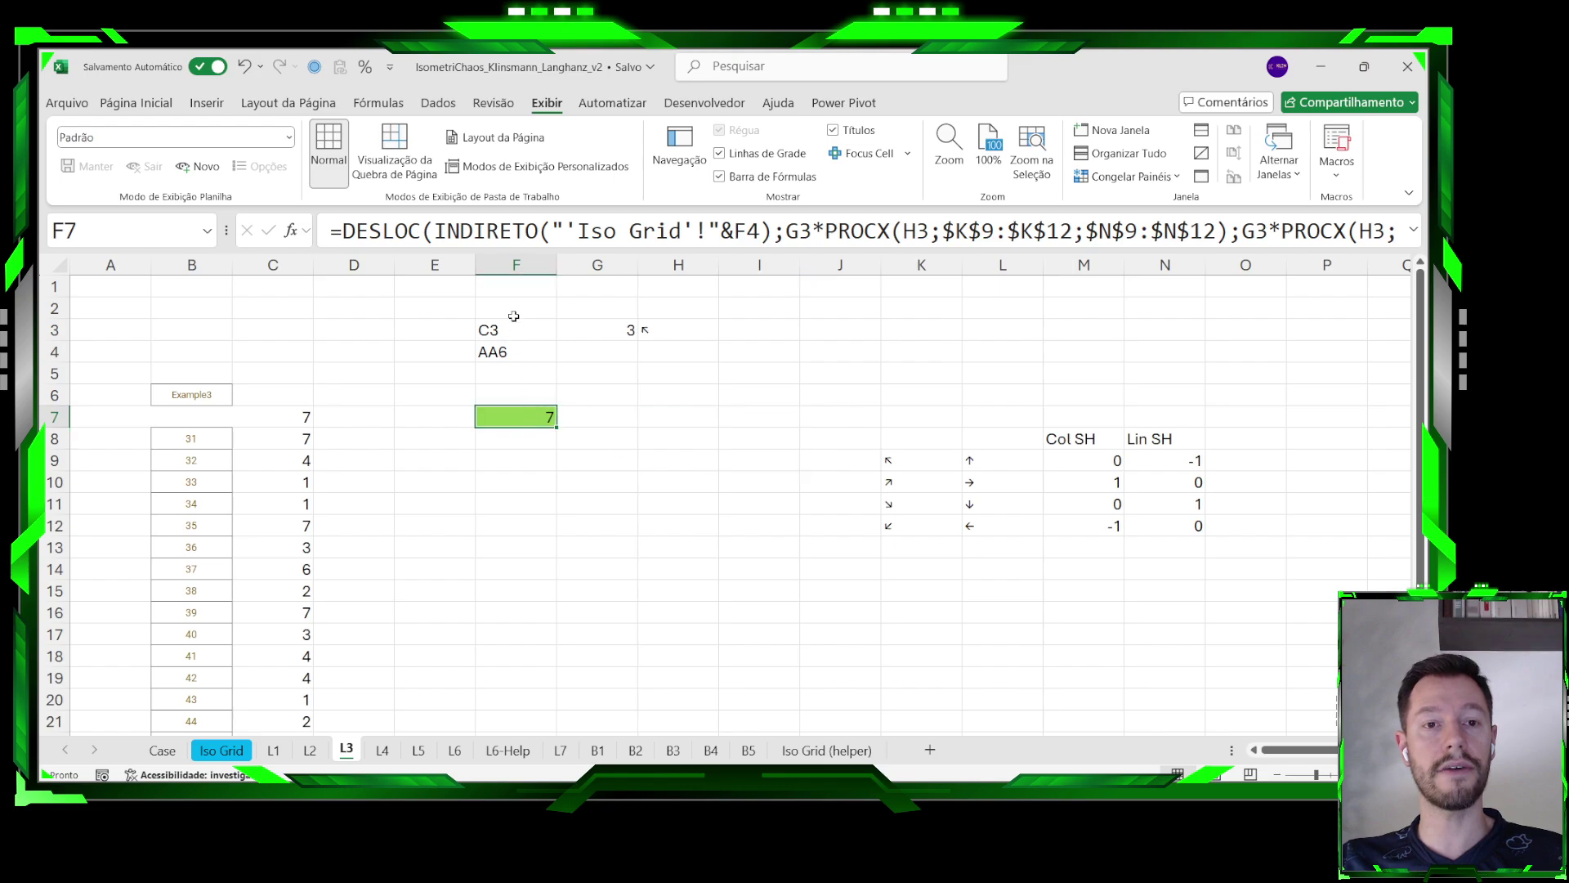
pyautogui.hotkey('ctrl', 'shift', 'u')
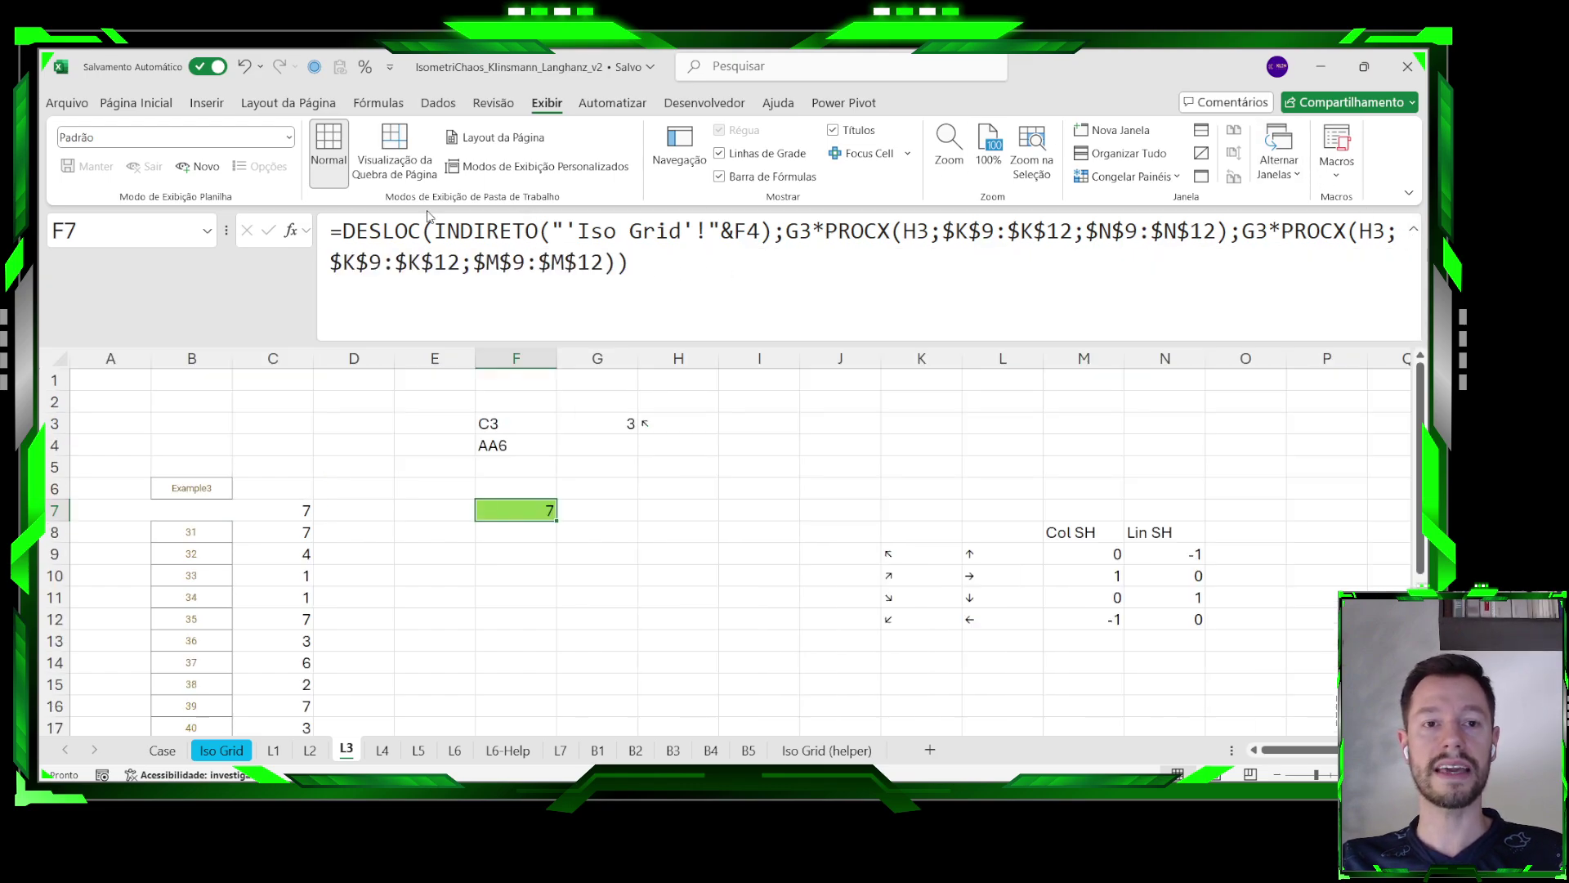
pyautogui.click(386, 230)
pyautogui.moveTo(344, 231); pyautogui.dragTo(537, 232)
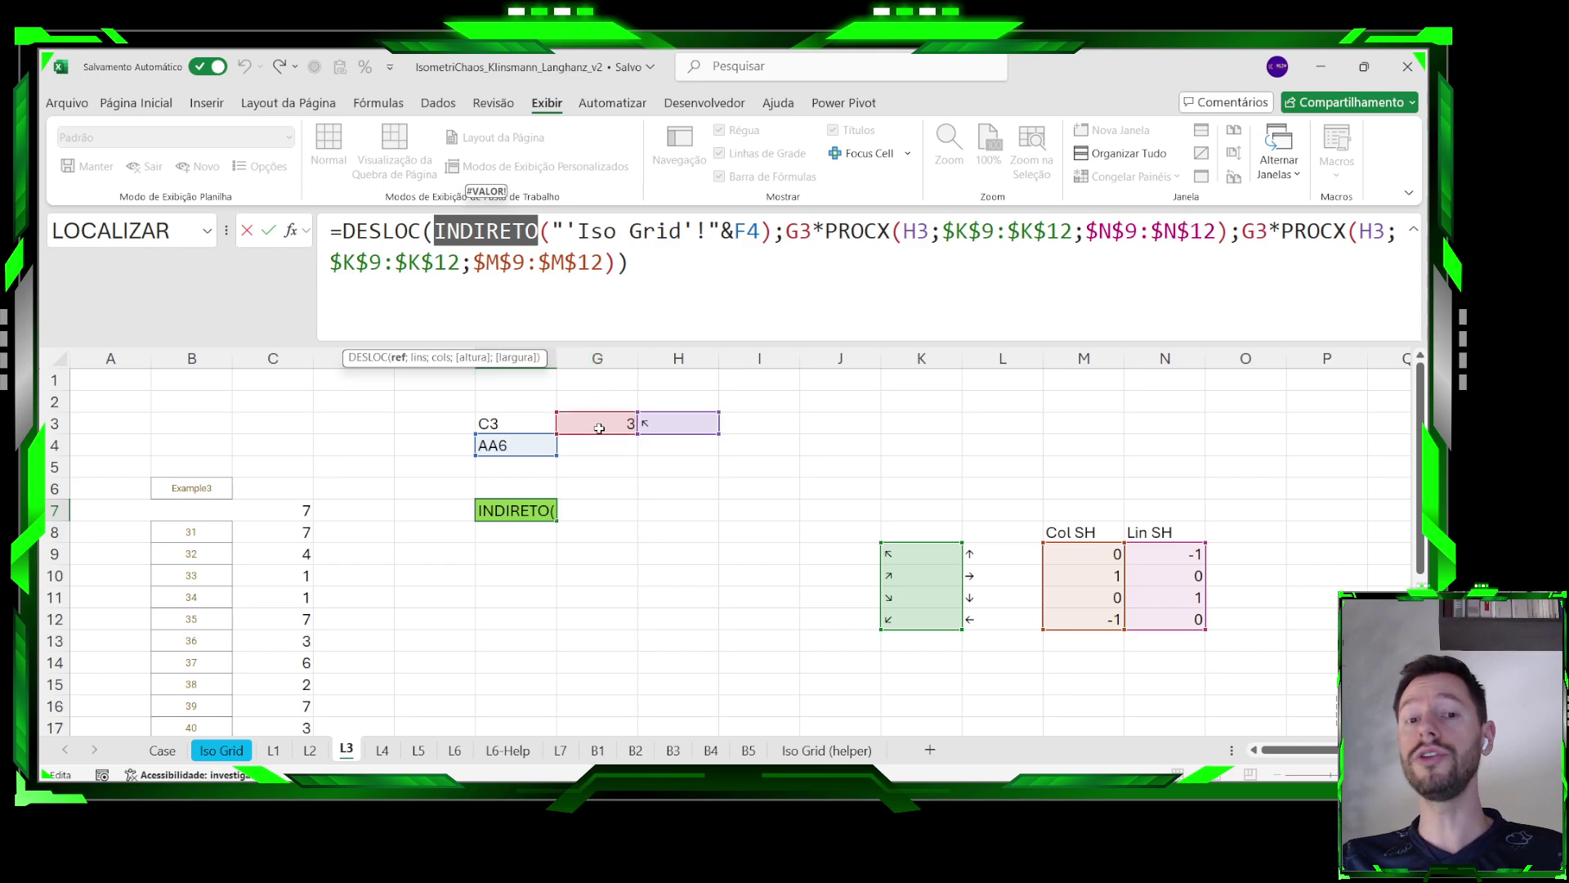
pyautogui.moveTo(825, 232); pyautogui.dragTo(891, 232)
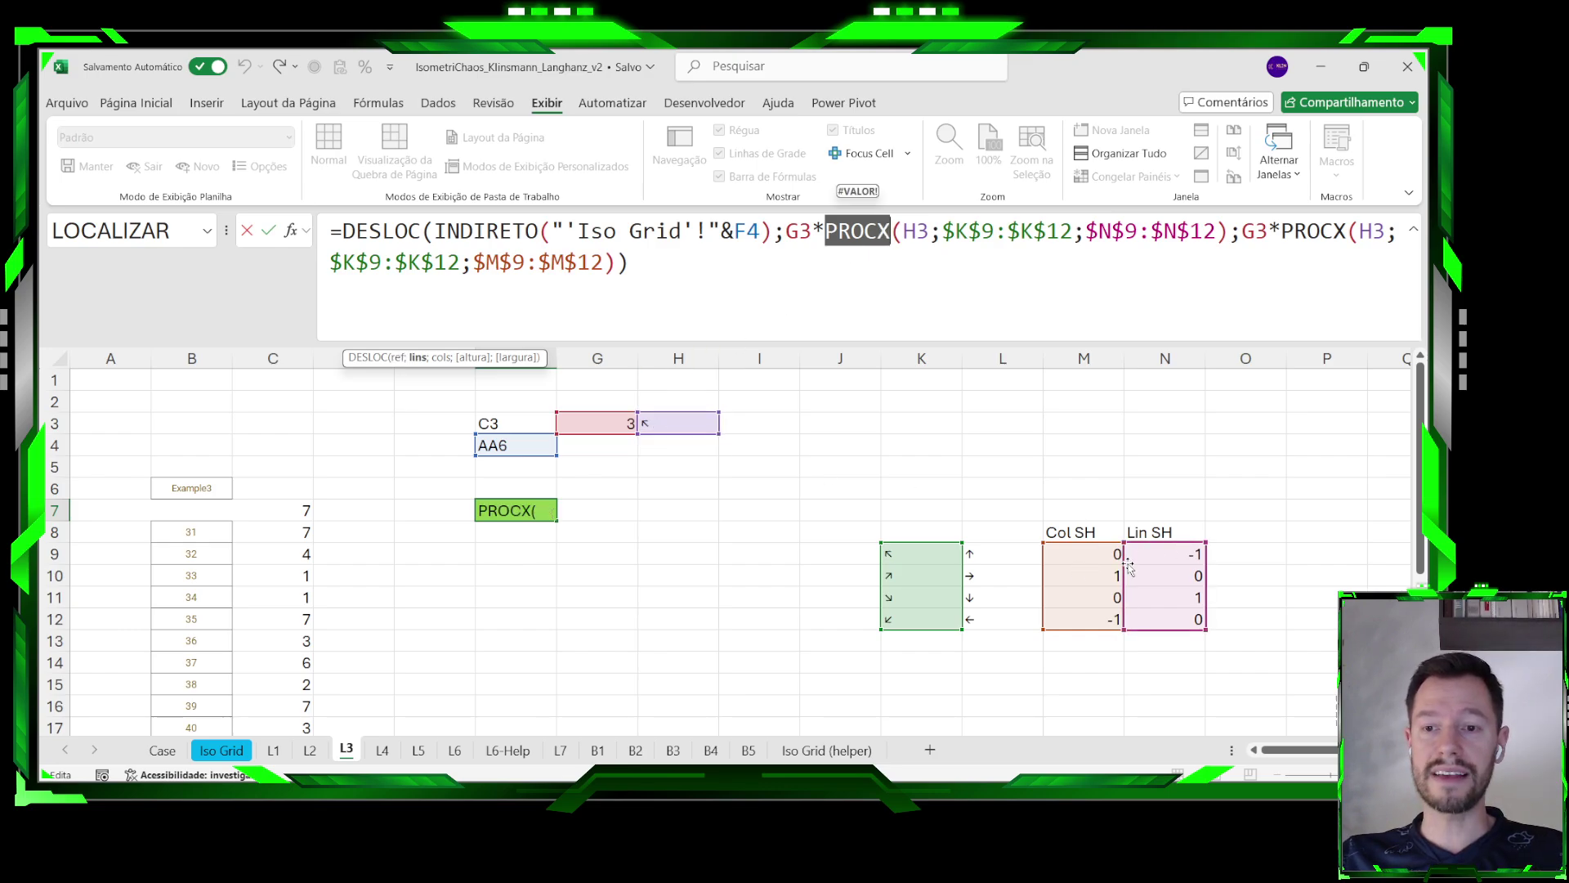
pyautogui.press('Escape')
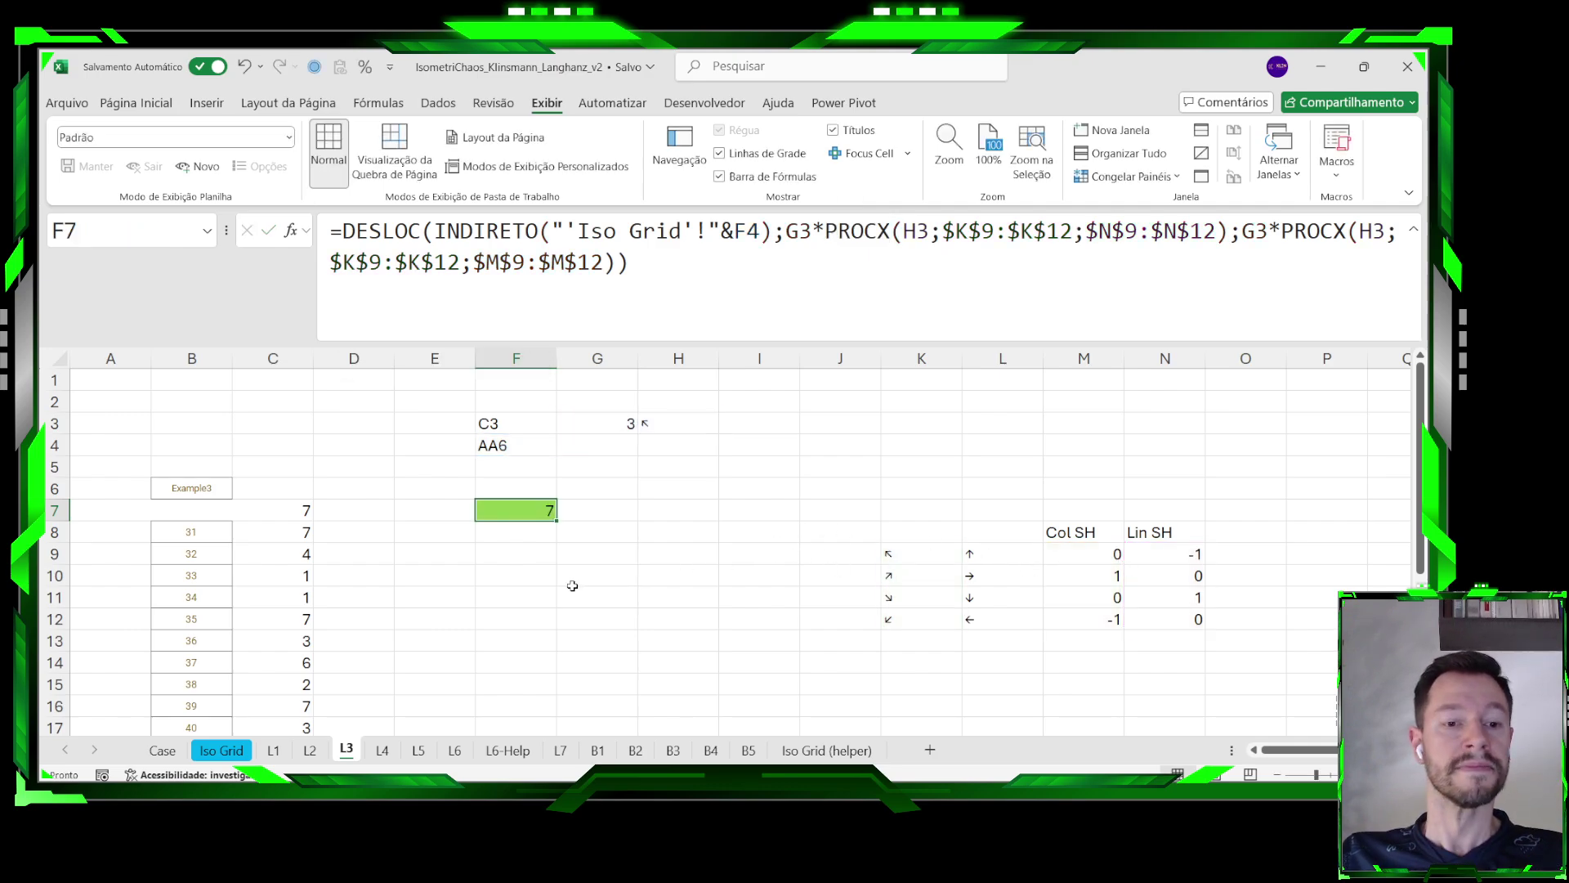
pyautogui.click(1413, 231)
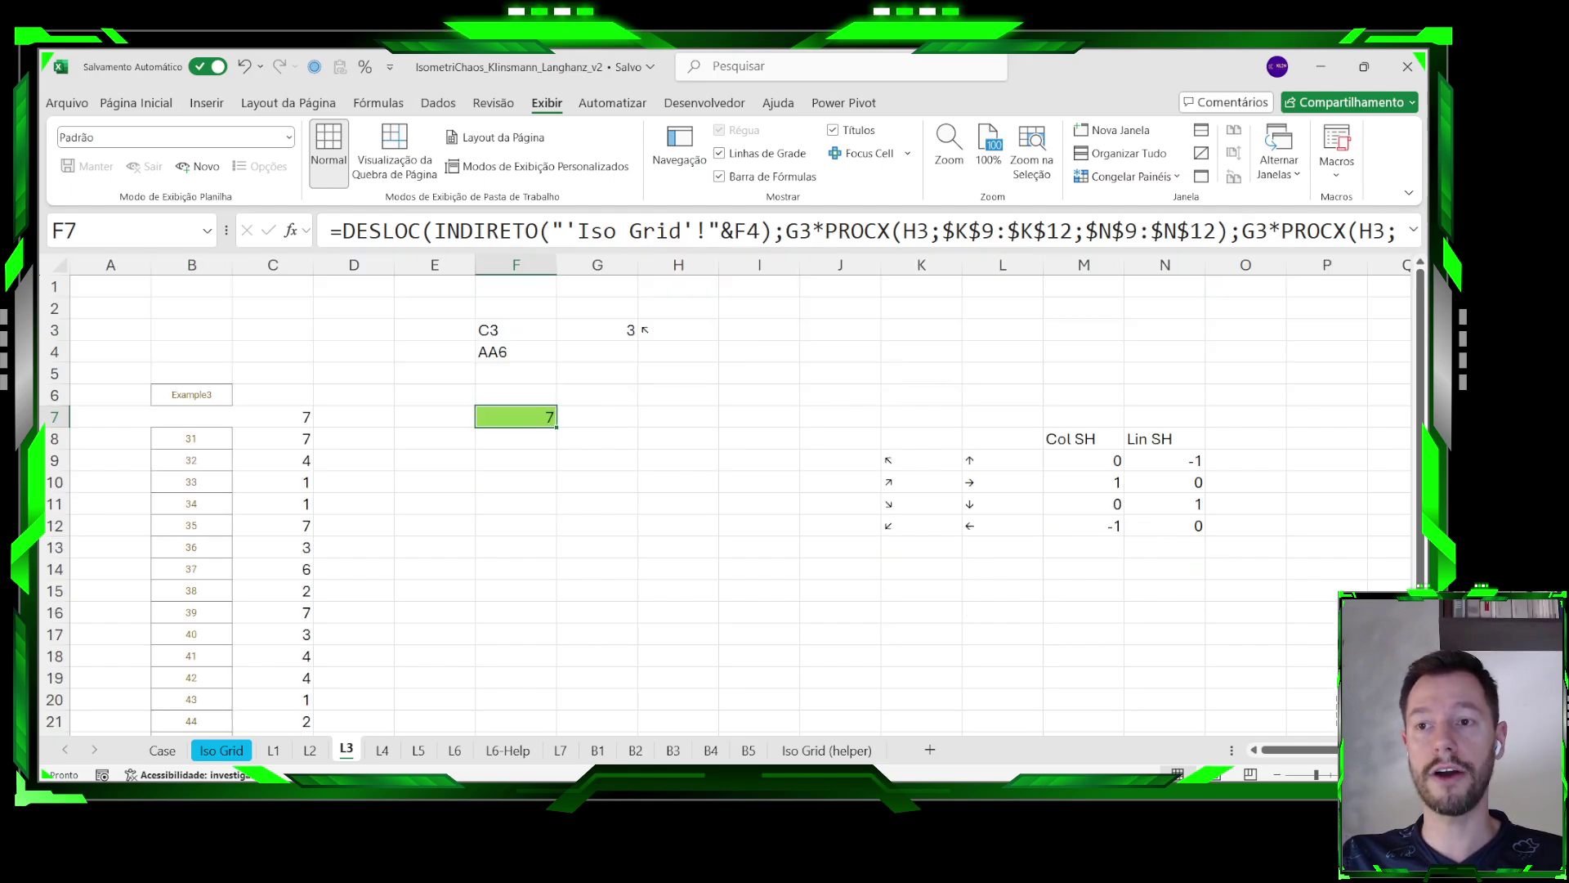
pyautogui.click(1413, 230)
pyautogui.click(438, 251)
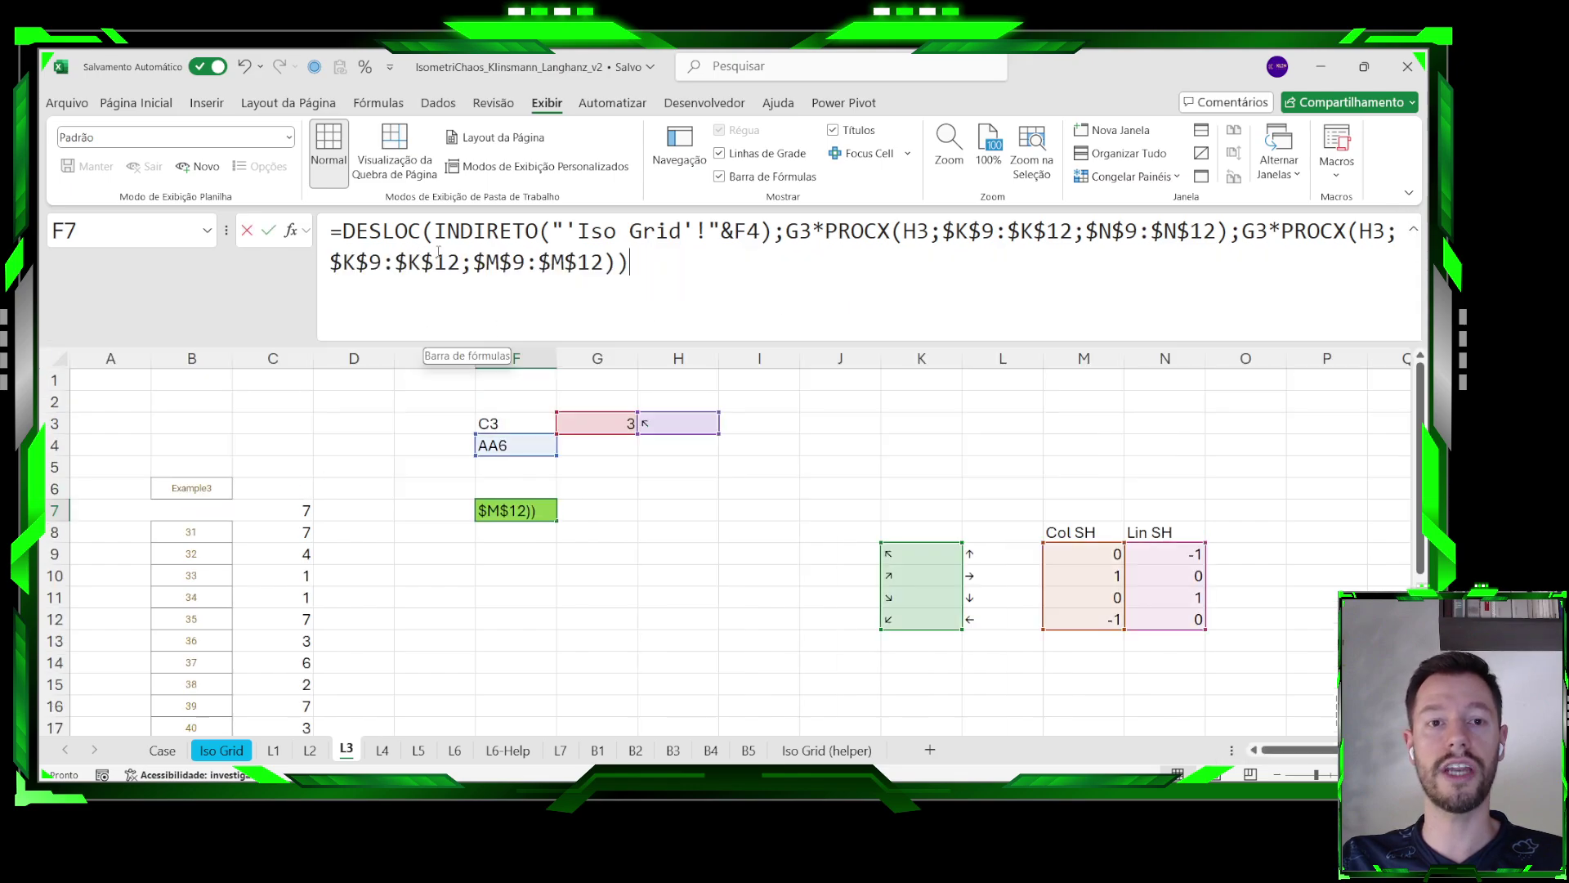
pyautogui.click(369, 232)
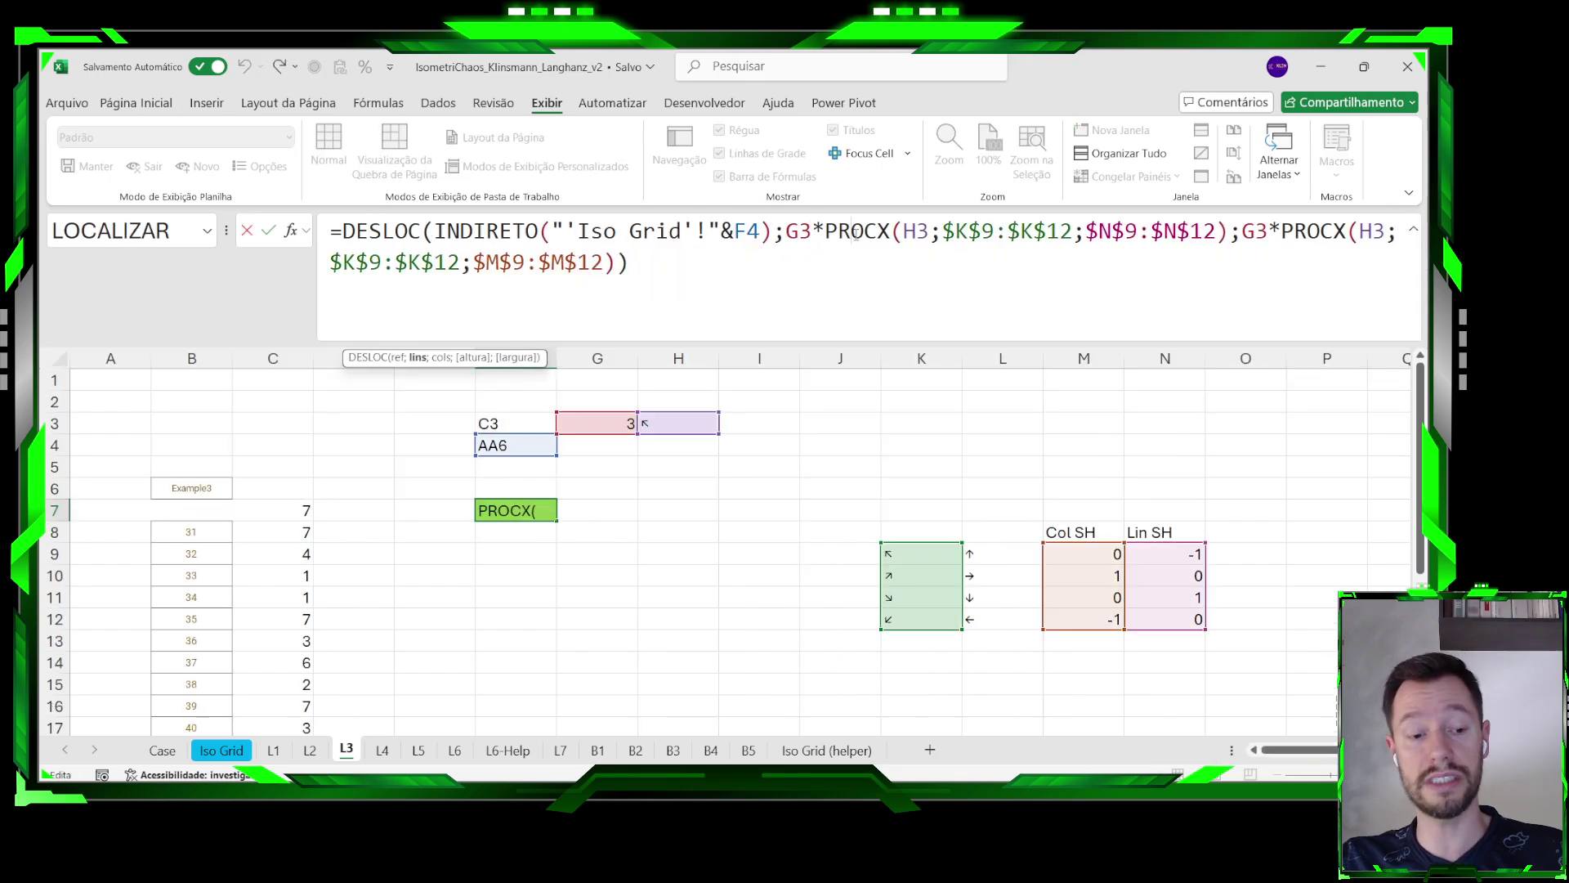
pyautogui.press('Escape')
# Look over the Level 3 questions on the Case sheet and read the Level 4 question with its Example4 explanation.
pyautogui.click(162, 750)
pyautogui.scroll(-3, 377, 633)
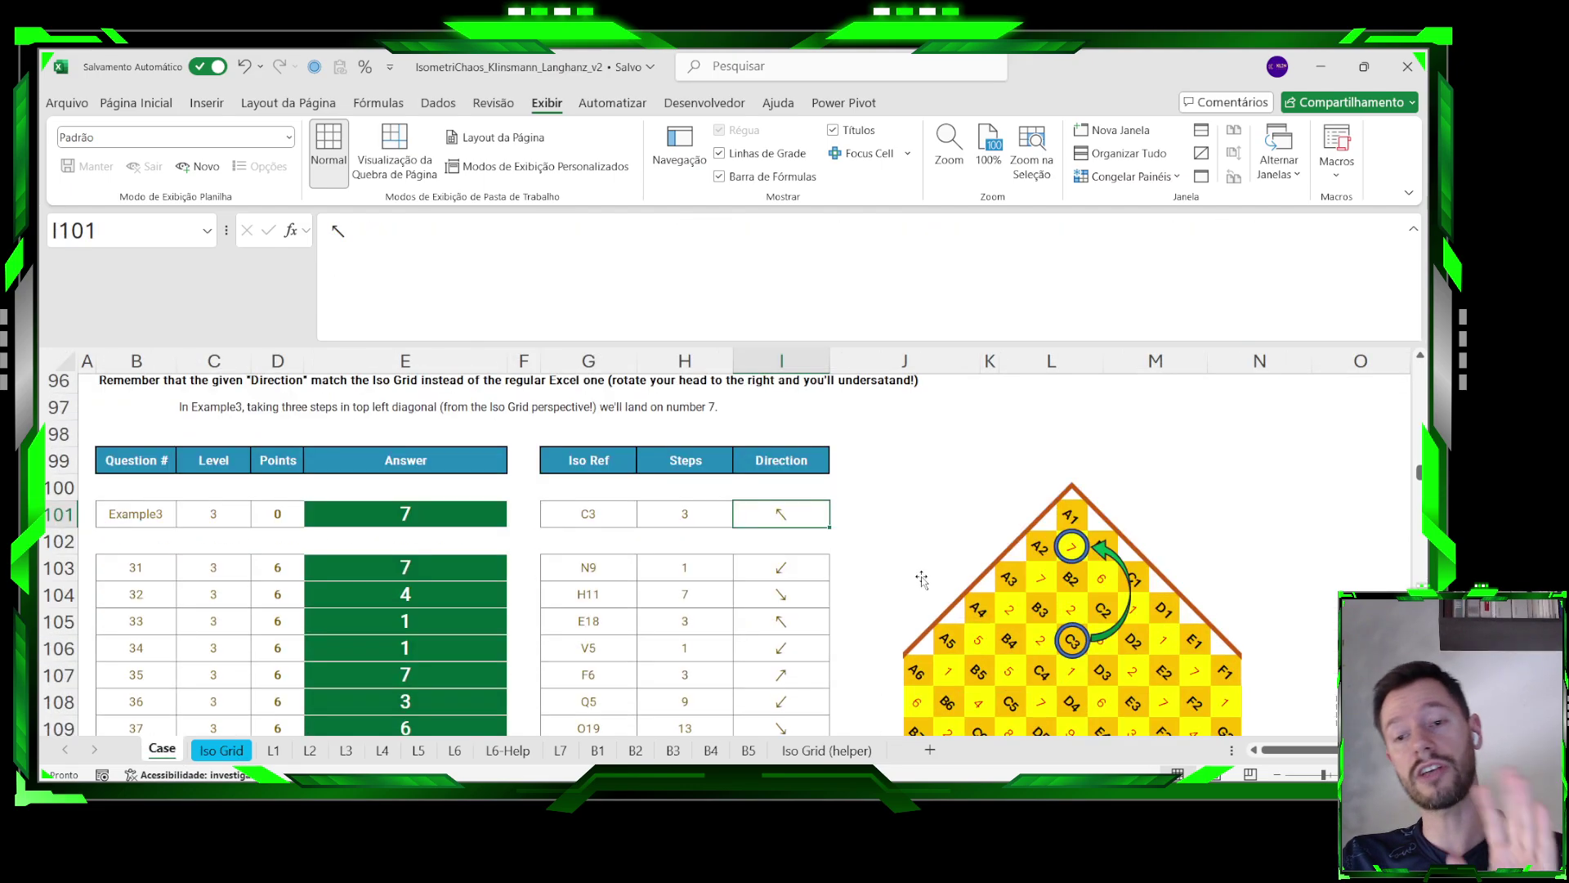
pyautogui.scroll(-8, 651, 544)
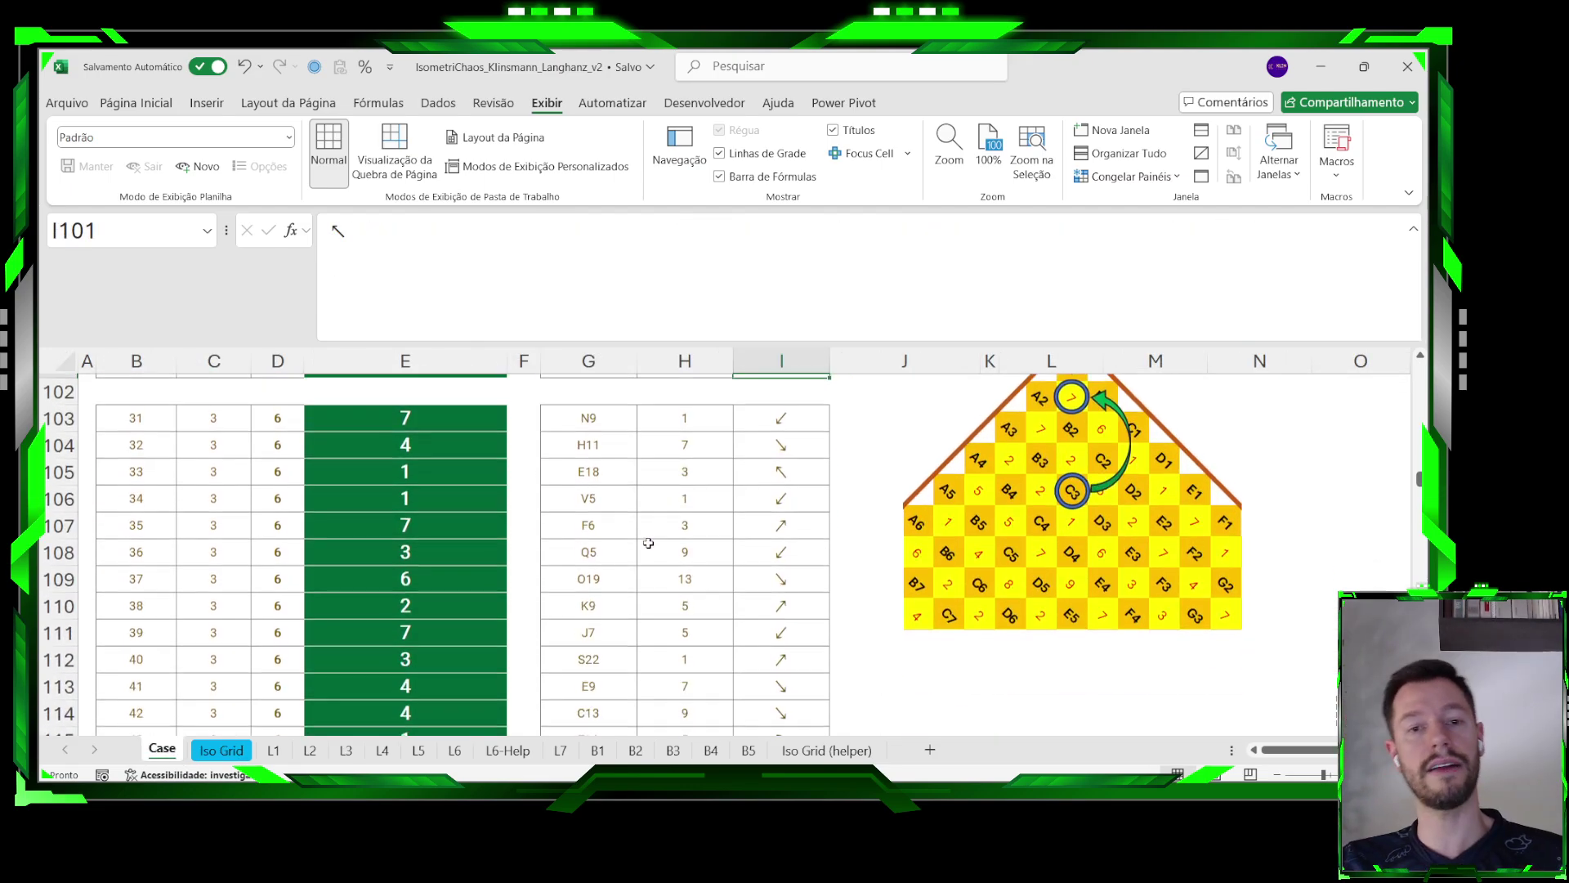
pyautogui.scroll(-1, 574, 546)
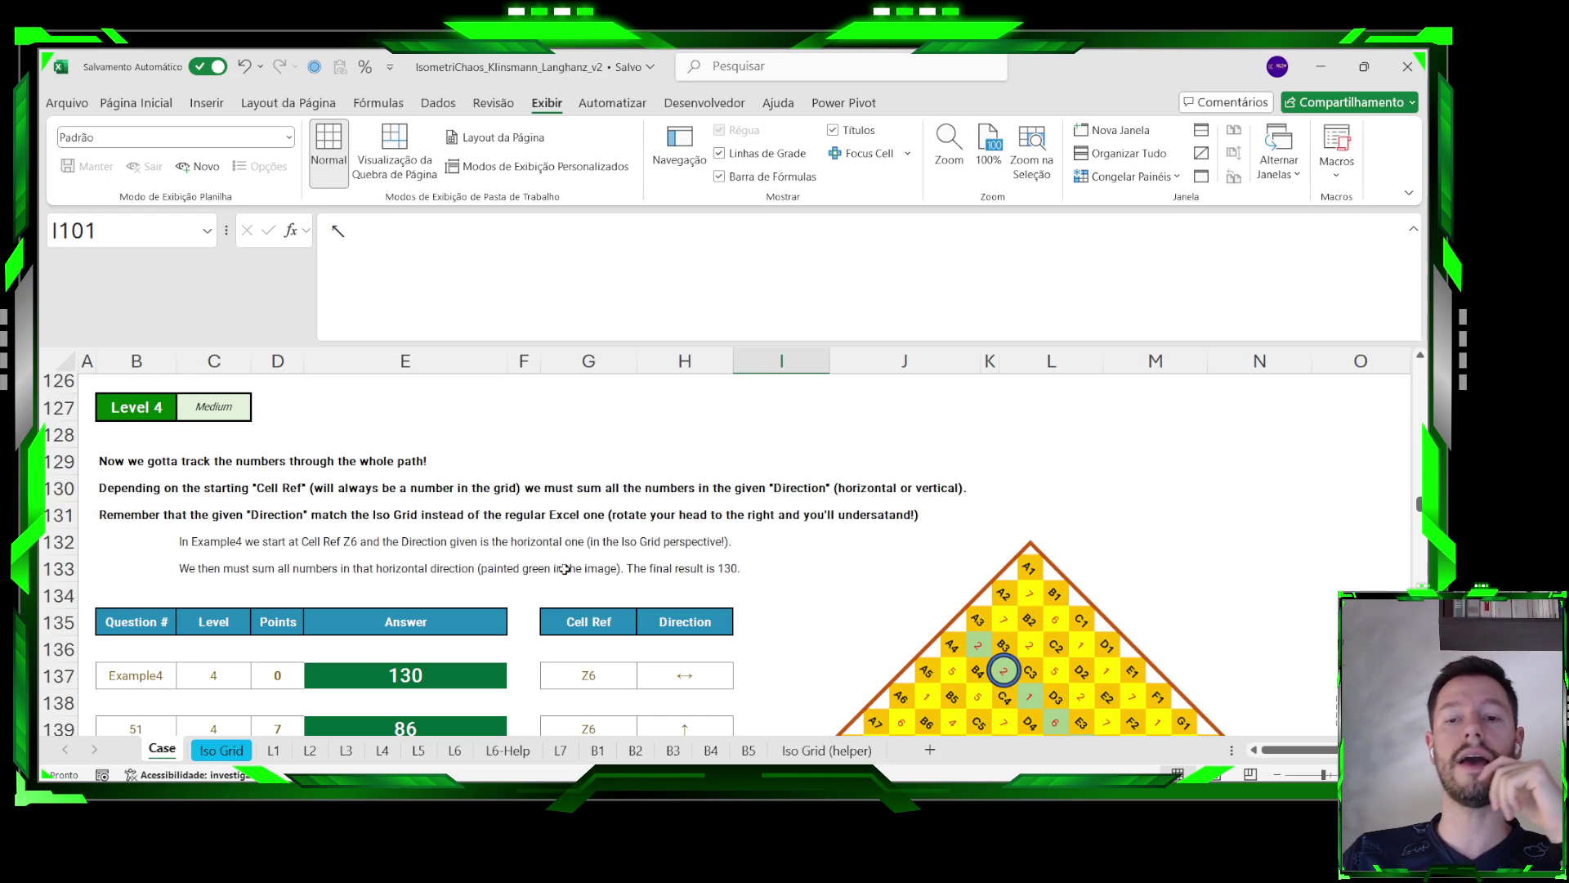
pyautogui.scroll(-1, 564, 569)
# Examine the Cell Ref and Direction of Example4 in row 137 against the green path in the grid image.
pyautogui.click(564, 603)
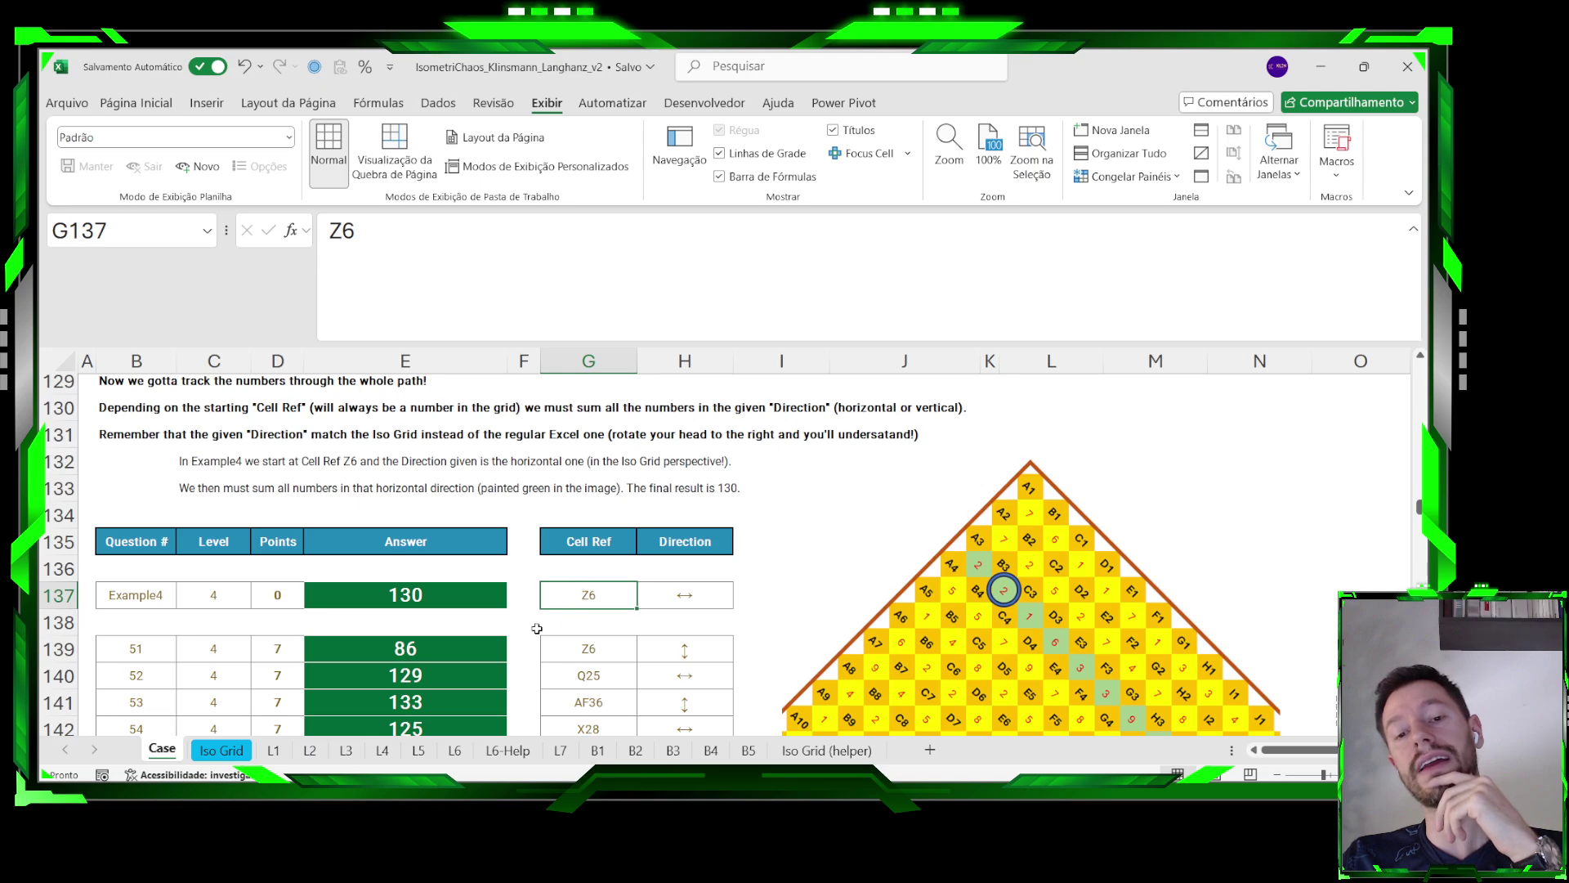
pyautogui.click(660, 597)
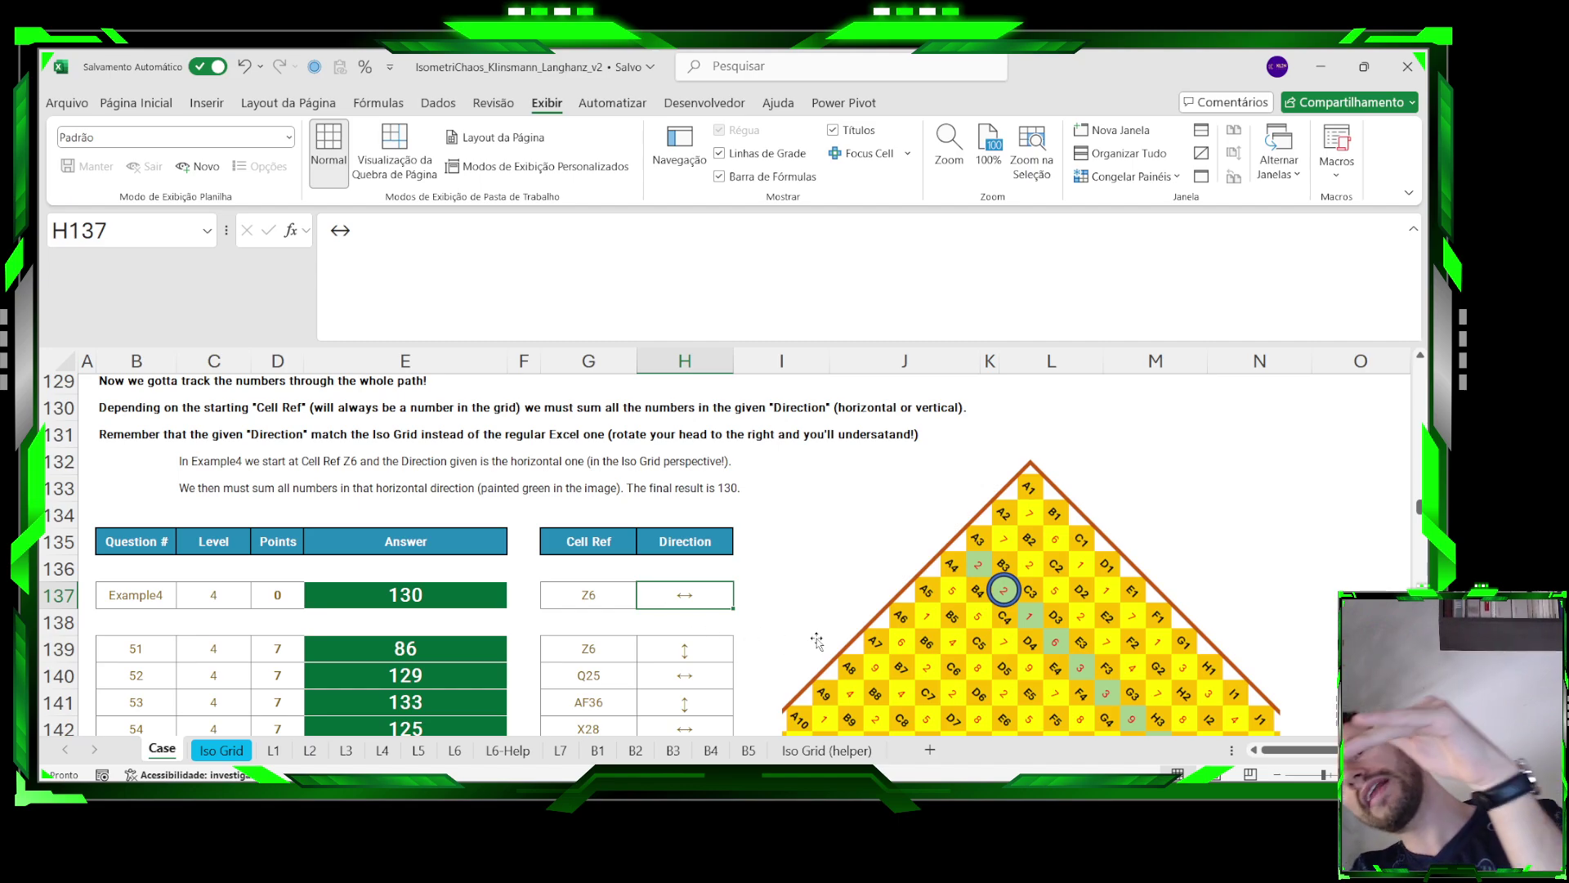
pyautogui.scroll(-2, 1036, 570)
pyautogui.scroll(1, 1036, 569)
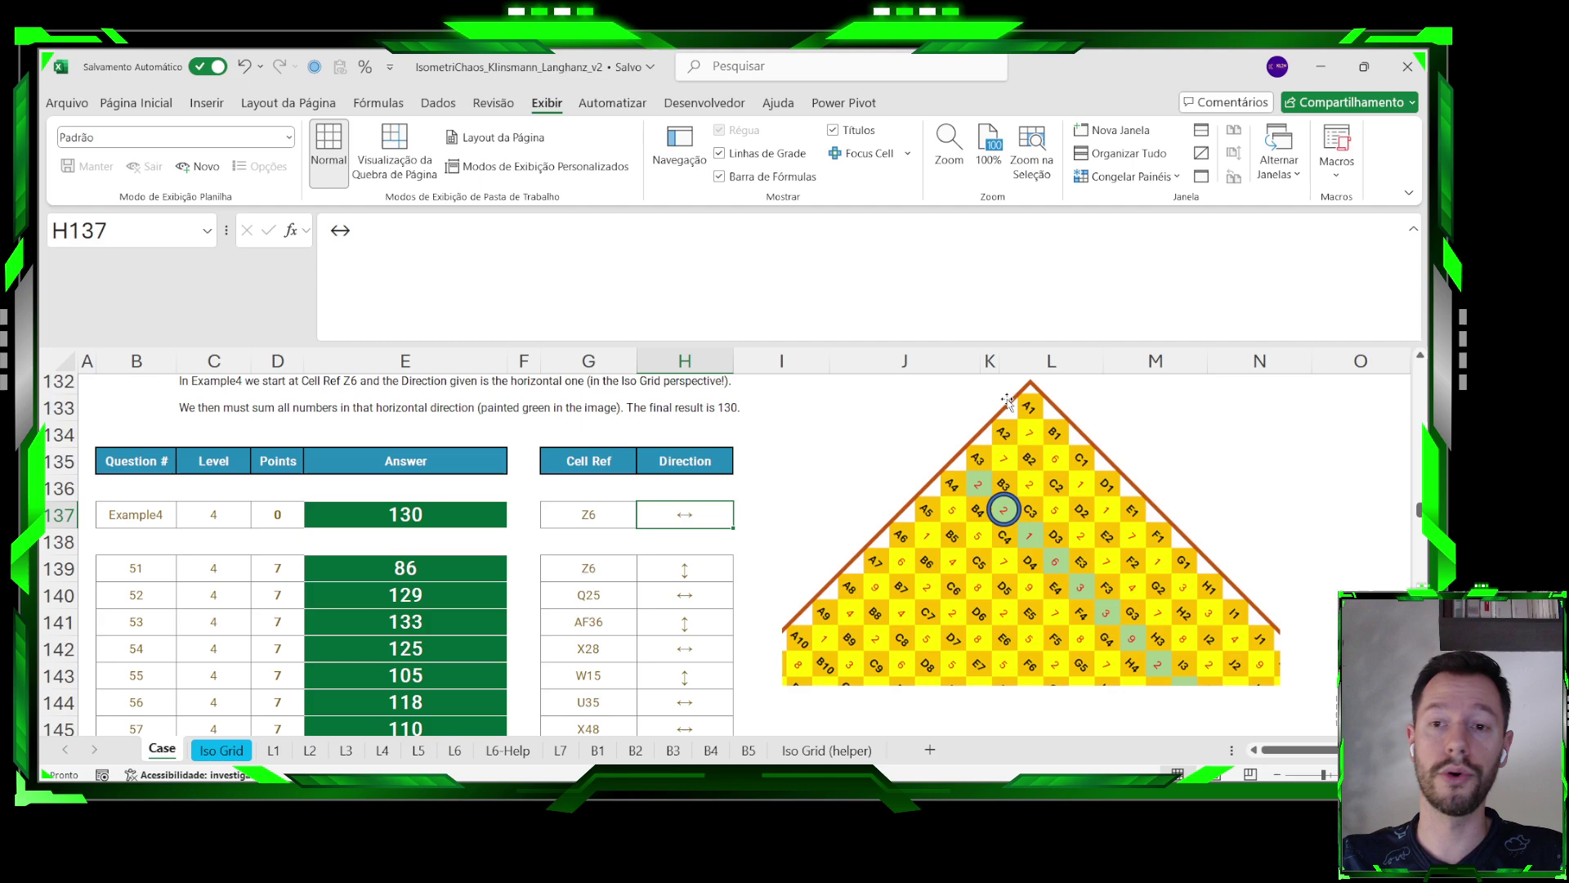
pyautogui.click(1413, 229)
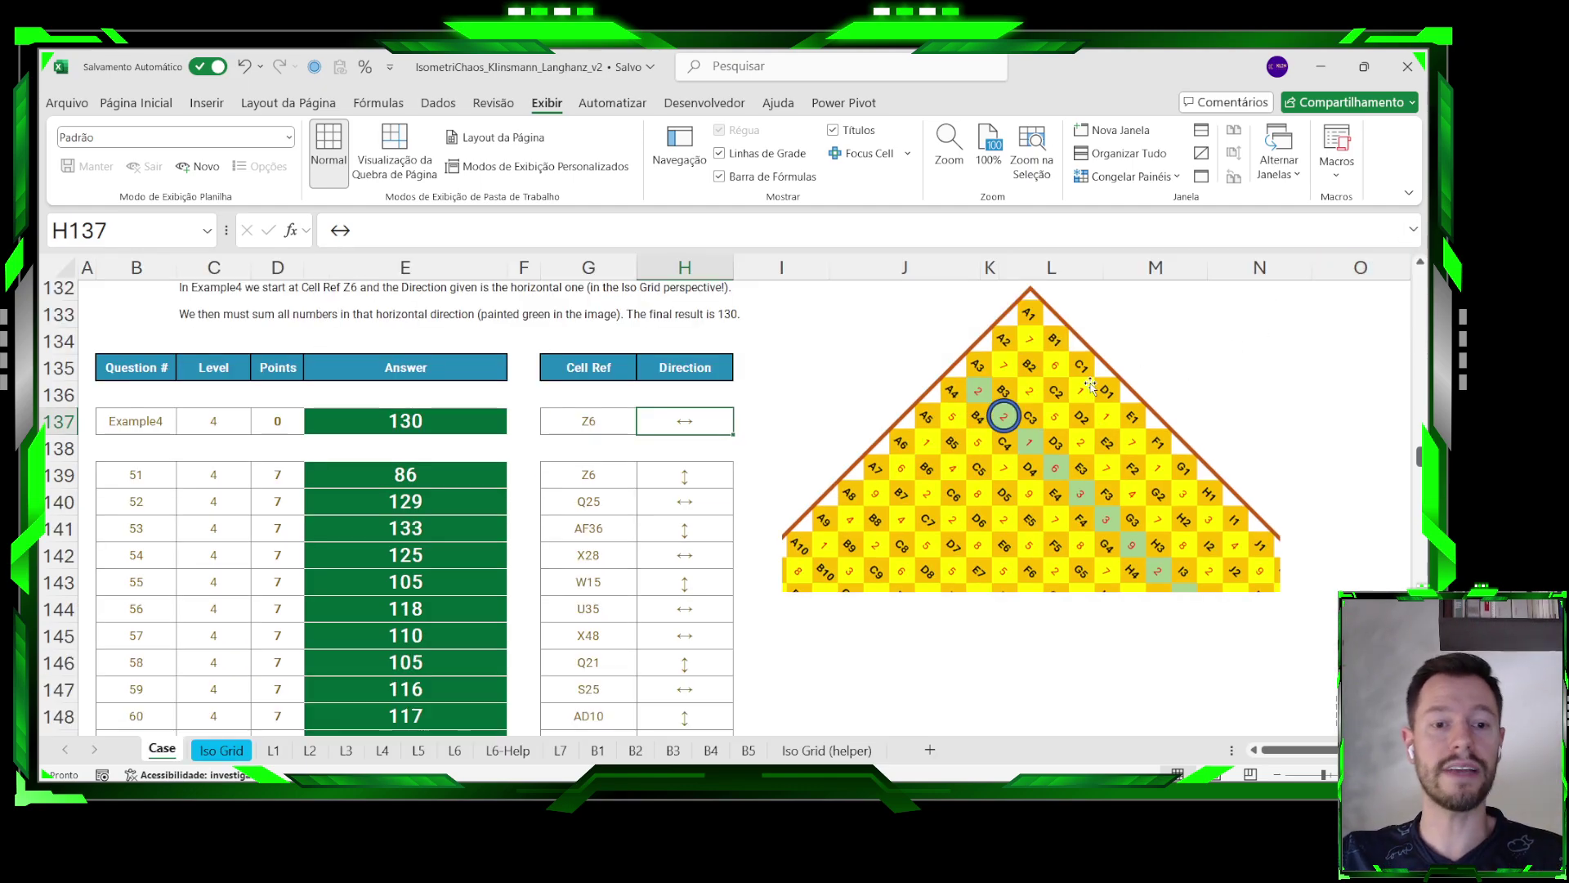
# Check the Example4 reference formula in F3 of the L4 sheet, and go to cell Z6 on the Iso Grid sheet.
pyautogui.click(382, 751)
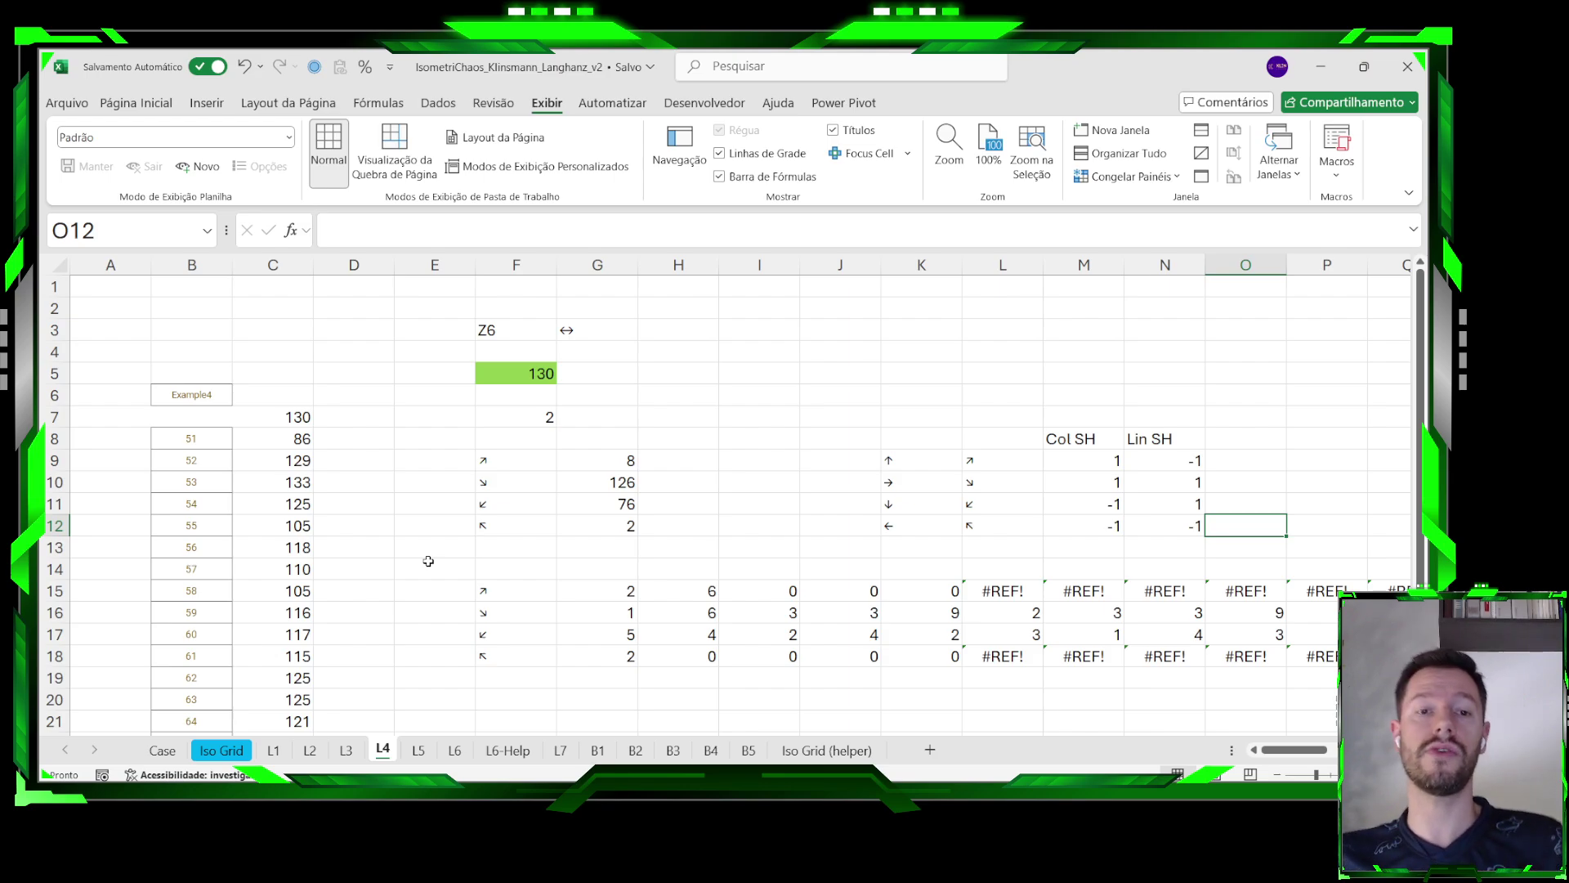
pyautogui.click(493, 328)
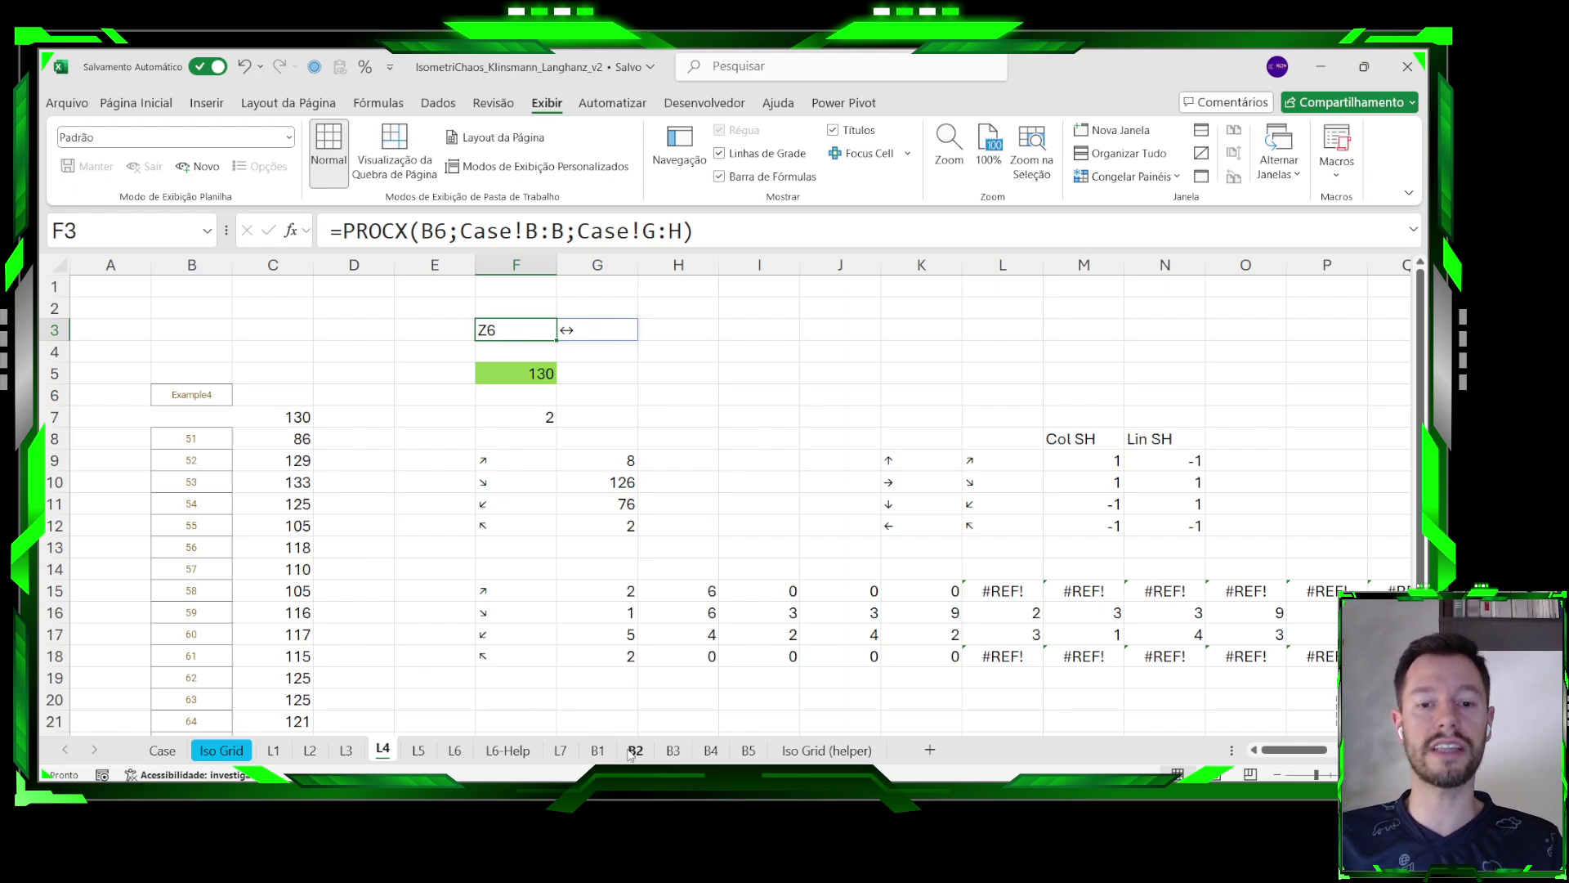
pyautogui.click(221, 750)
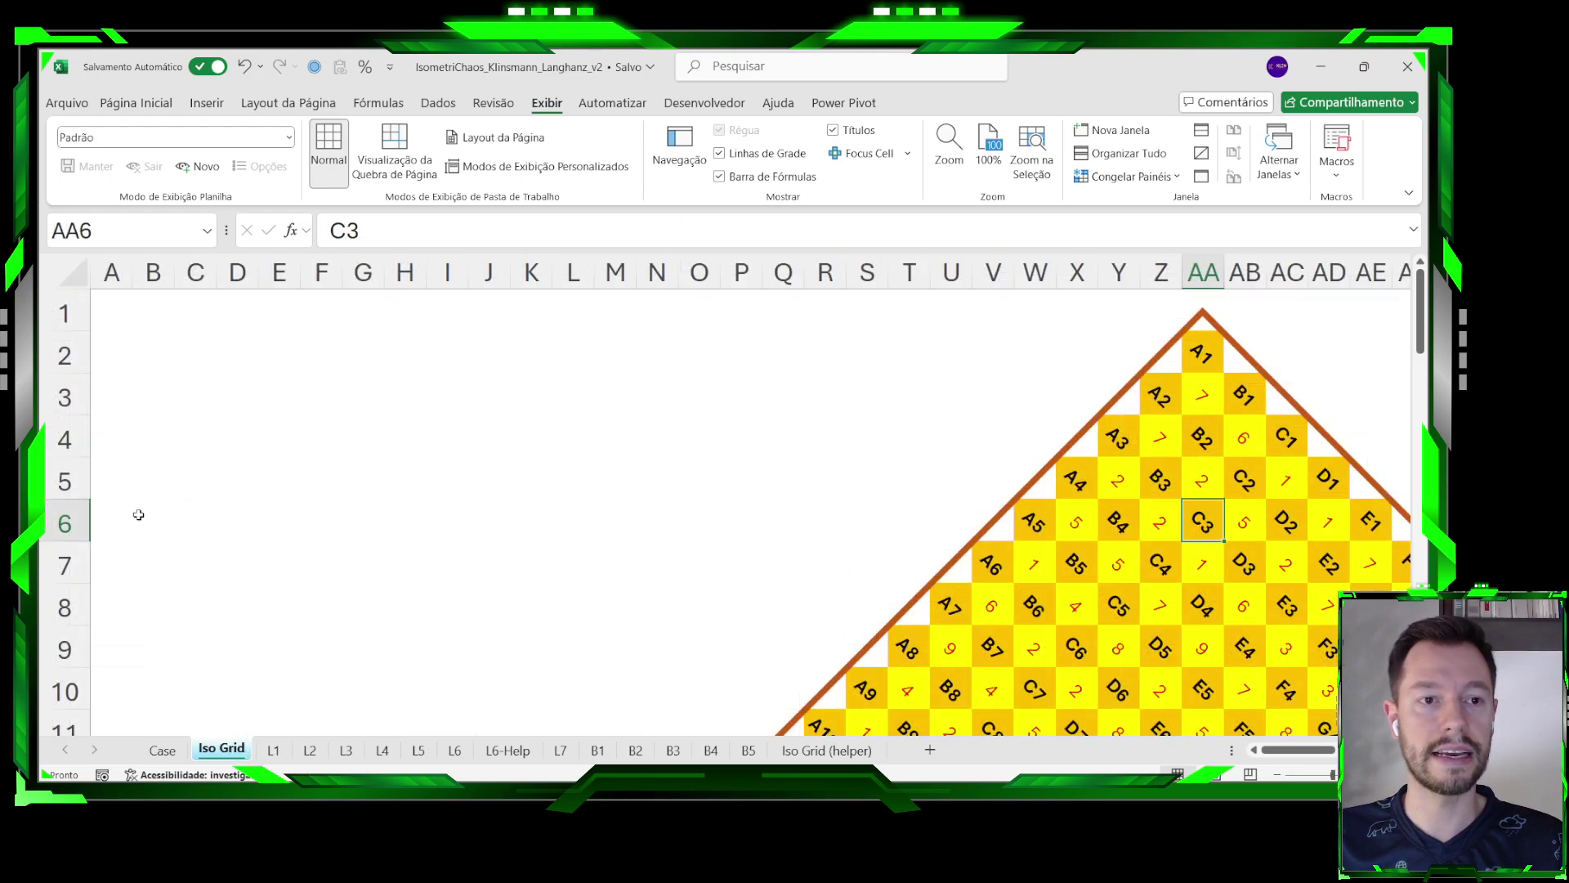
pyautogui.click(62, 230)
pyautogui.write('Z6')
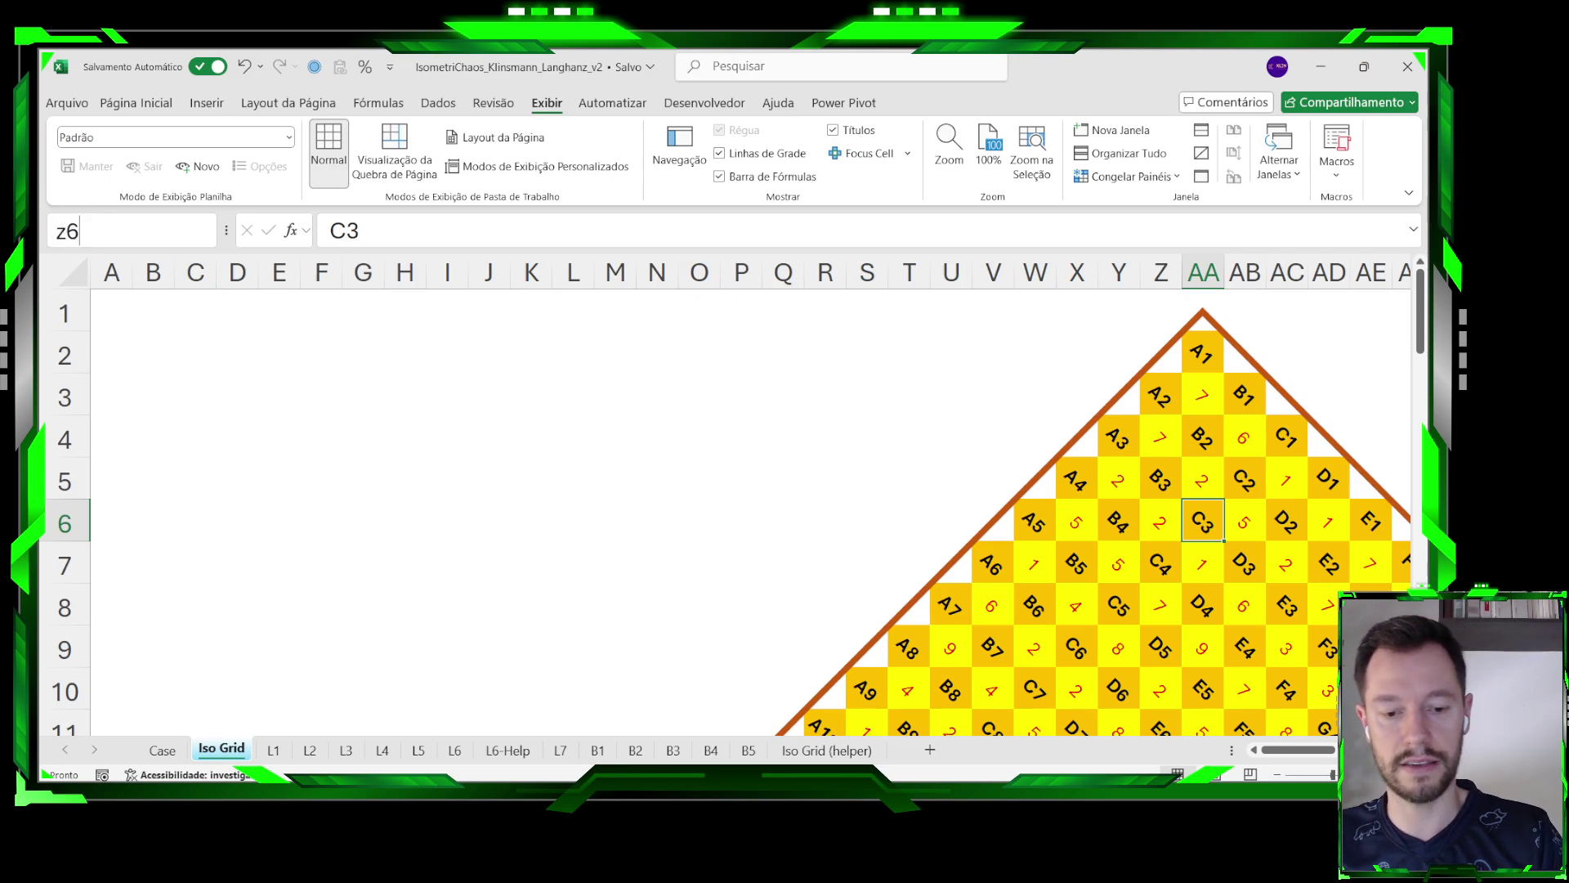
pyautogui.press('Return')
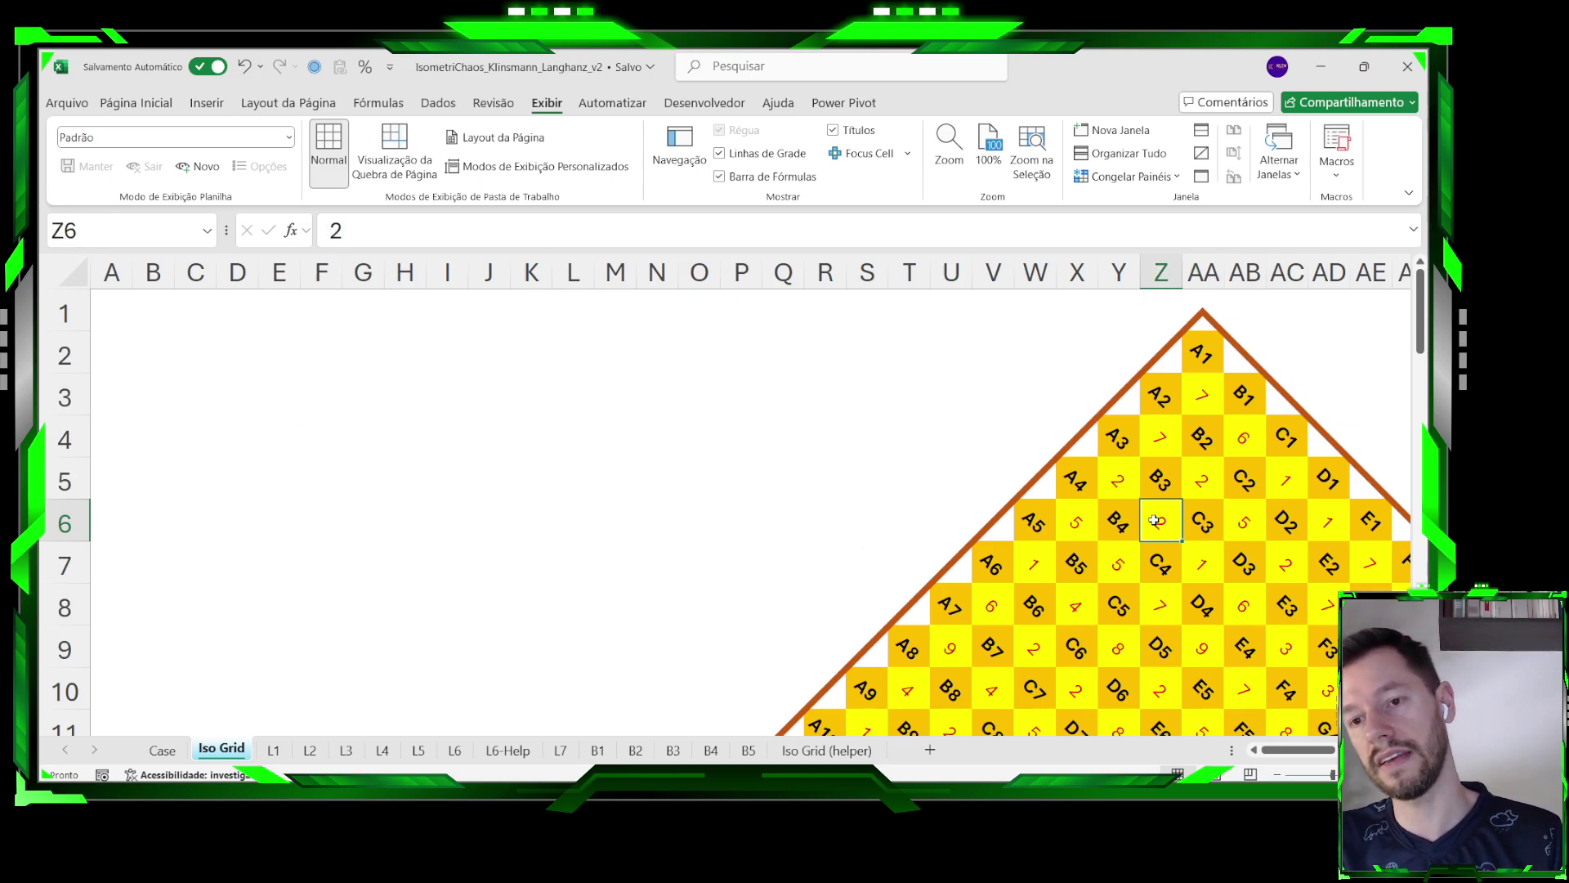
# Trace the Example4 path on the Iso Grid by selecting the diagonal cells from Y5 through Z6 to AF12, and clear the selection.
pyautogui.click(1127, 491)
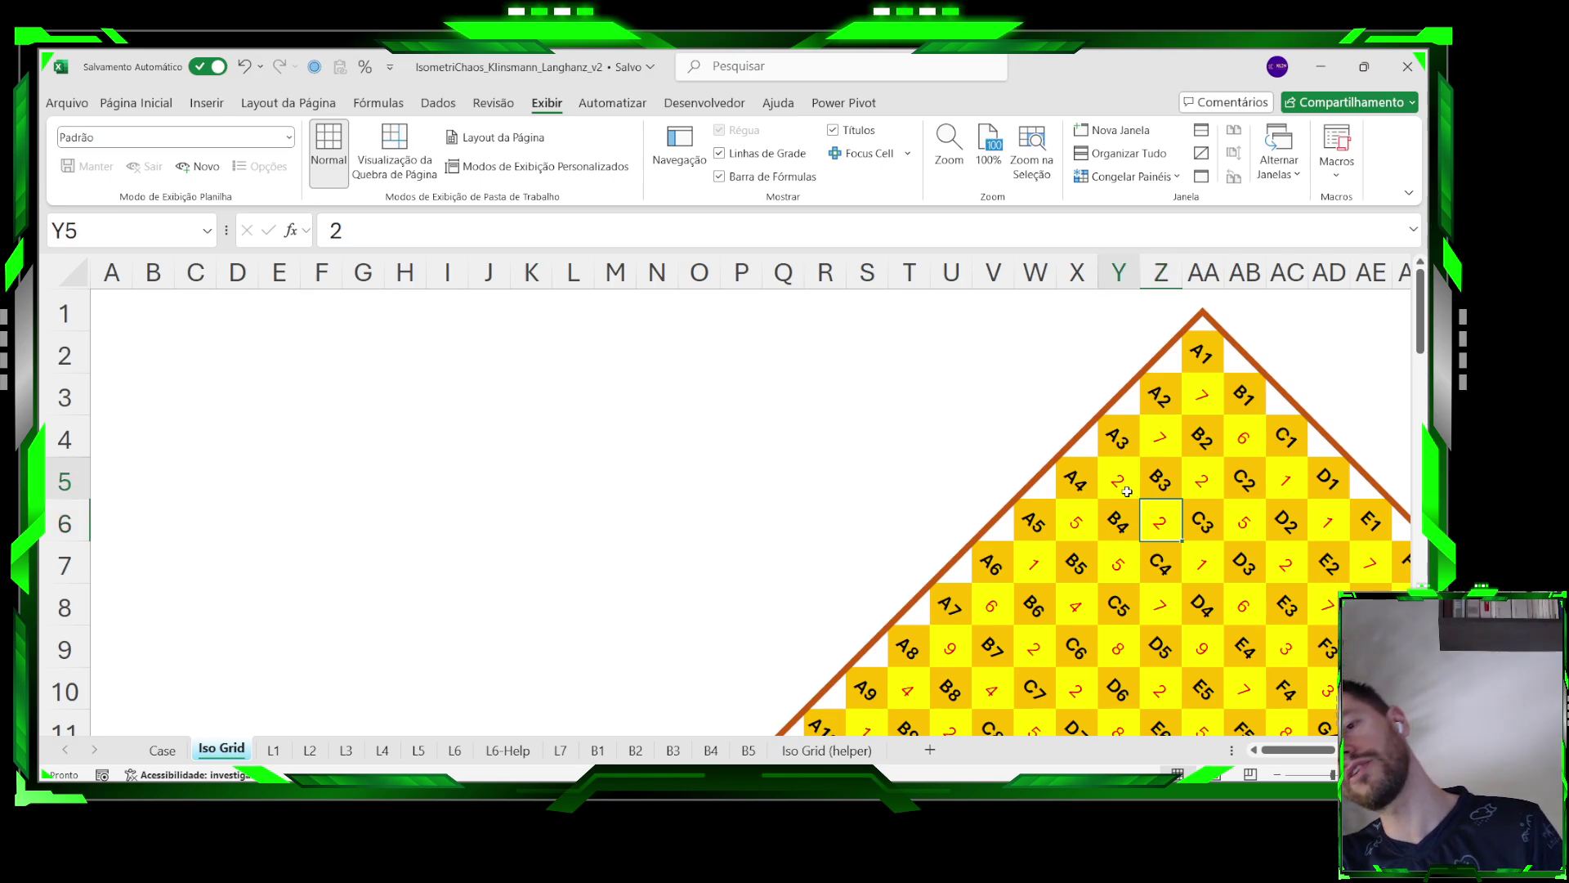
pyautogui.keyDown('ctrl'); pyautogui.click(1152, 515); pyautogui.keyUp('ctrl')
pyautogui.keyDown('ctrl'); pyautogui.click(1213, 557); pyautogui.keyUp('ctrl')
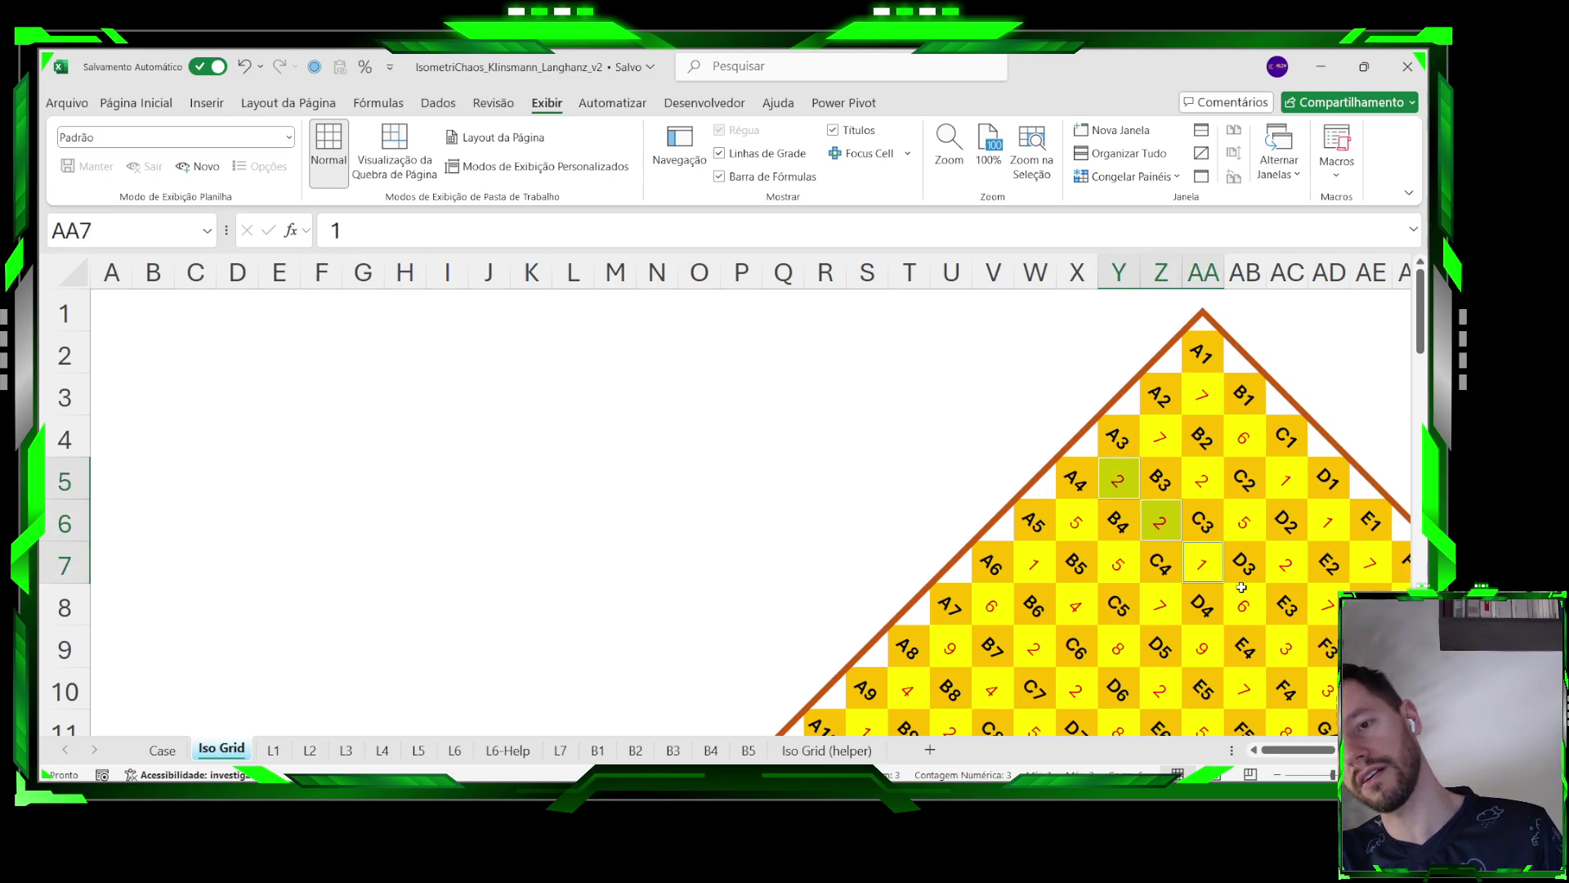
pyautogui.keyDown('ctrl'); pyautogui.click(1251, 596); pyautogui.keyUp('ctrl')
pyautogui.keyDown('ctrl'); pyautogui.click(1299, 640); pyautogui.keyUp('ctrl')
pyautogui.scroll(-2, 1301, 641)
pyautogui.hscroll(4, 1295, 686)
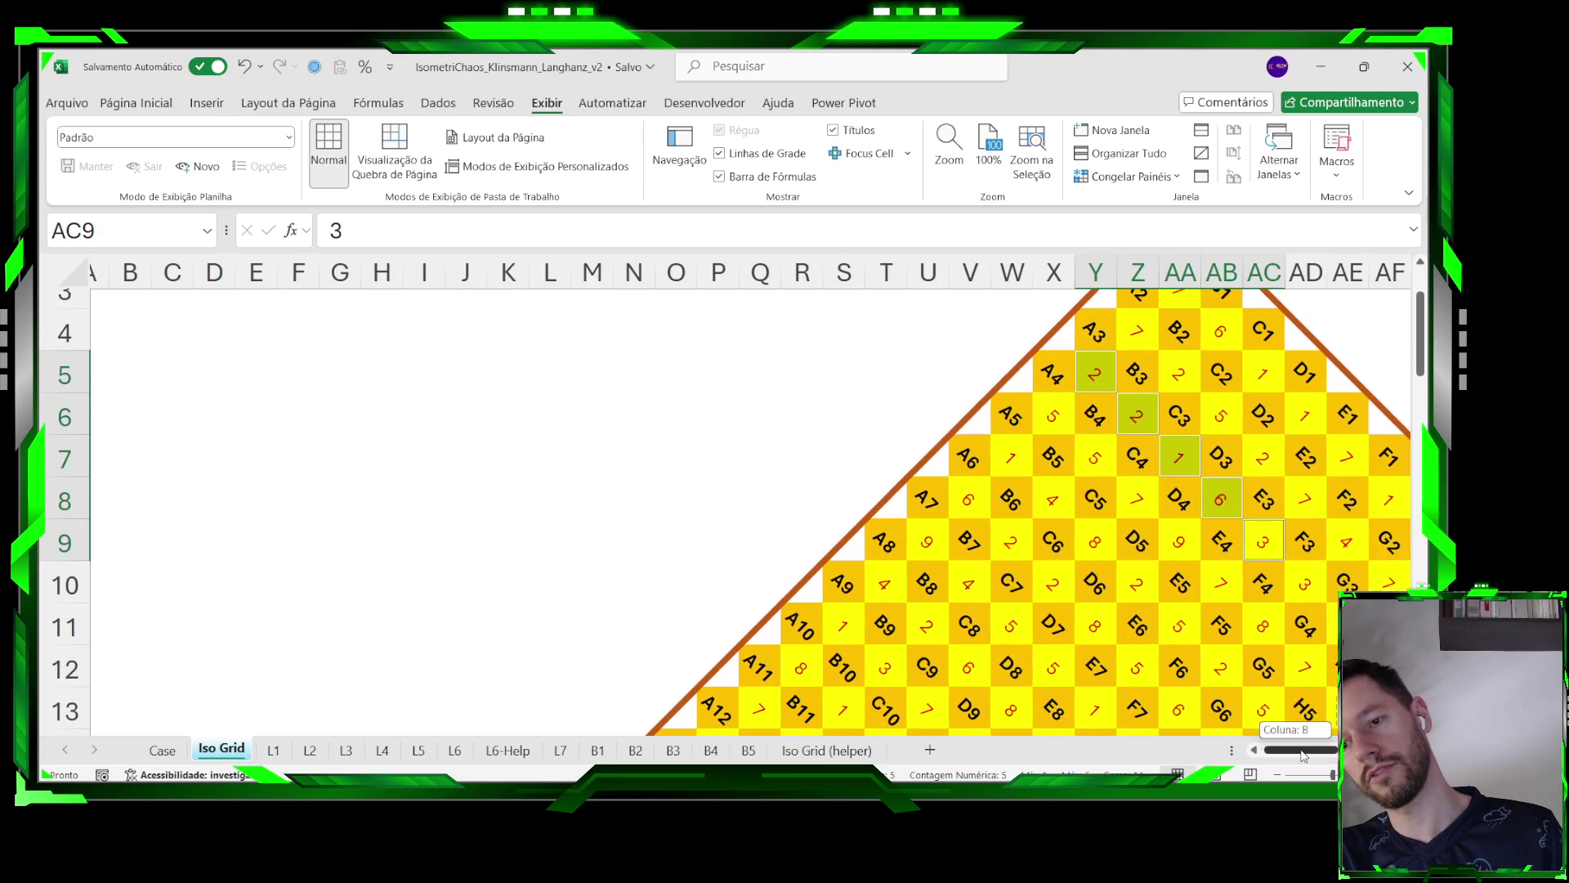
pyautogui.keyDown('ctrl'); pyautogui.click(985, 590); pyautogui.keyUp('ctrl')
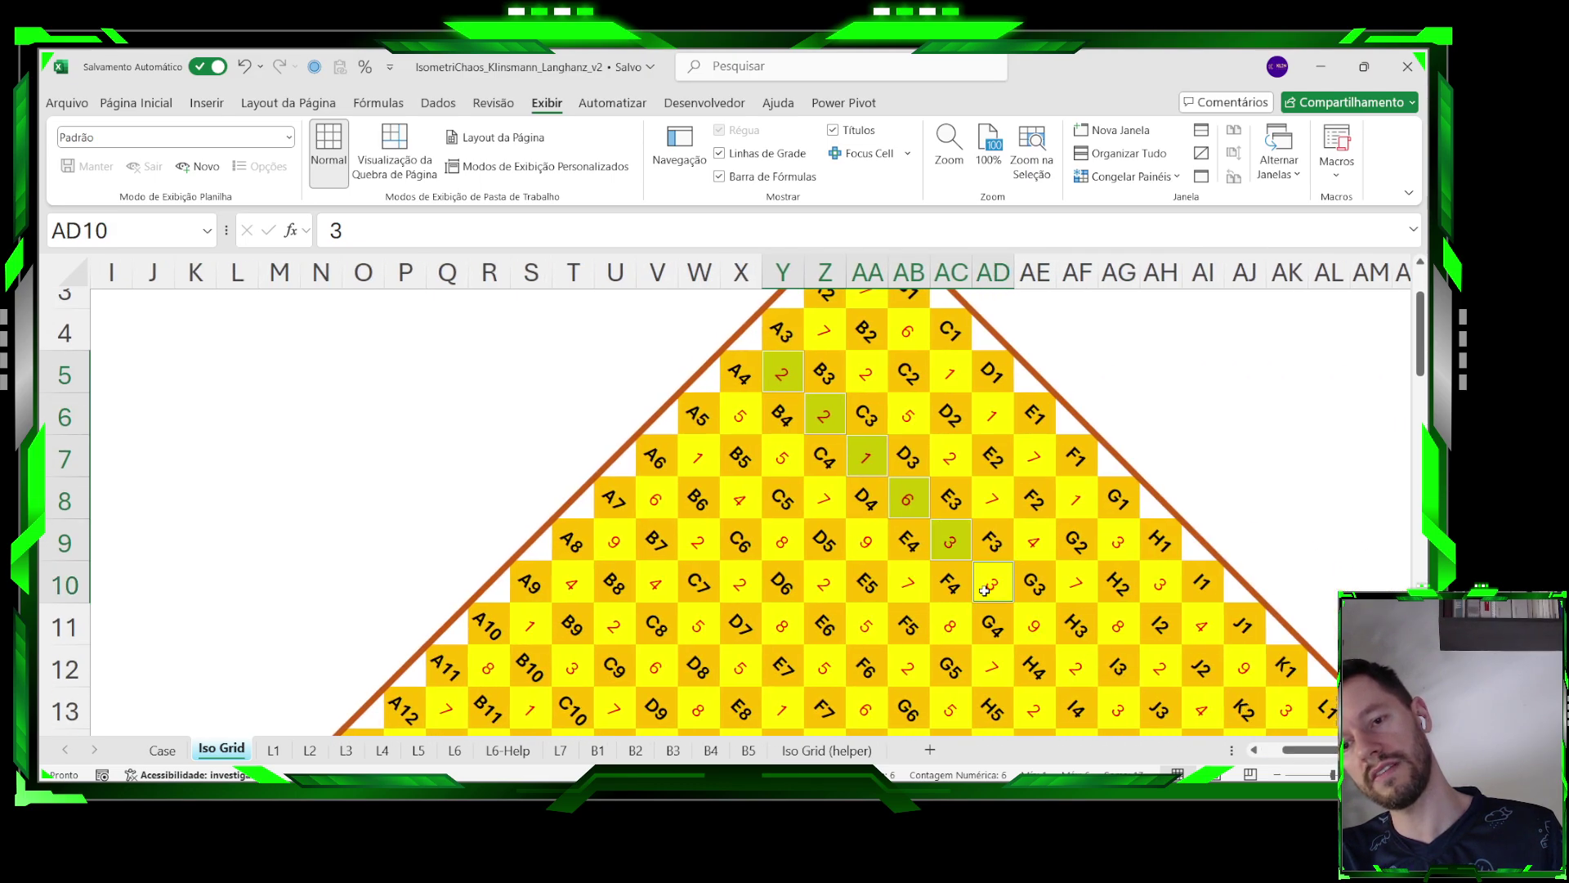
pyautogui.keyDown('ctrl'); pyautogui.click(1043, 619); pyautogui.keyUp('ctrl')
pyautogui.keyDown('ctrl'); pyautogui.click(1080, 666); pyautogui.keyUp('ctrl')
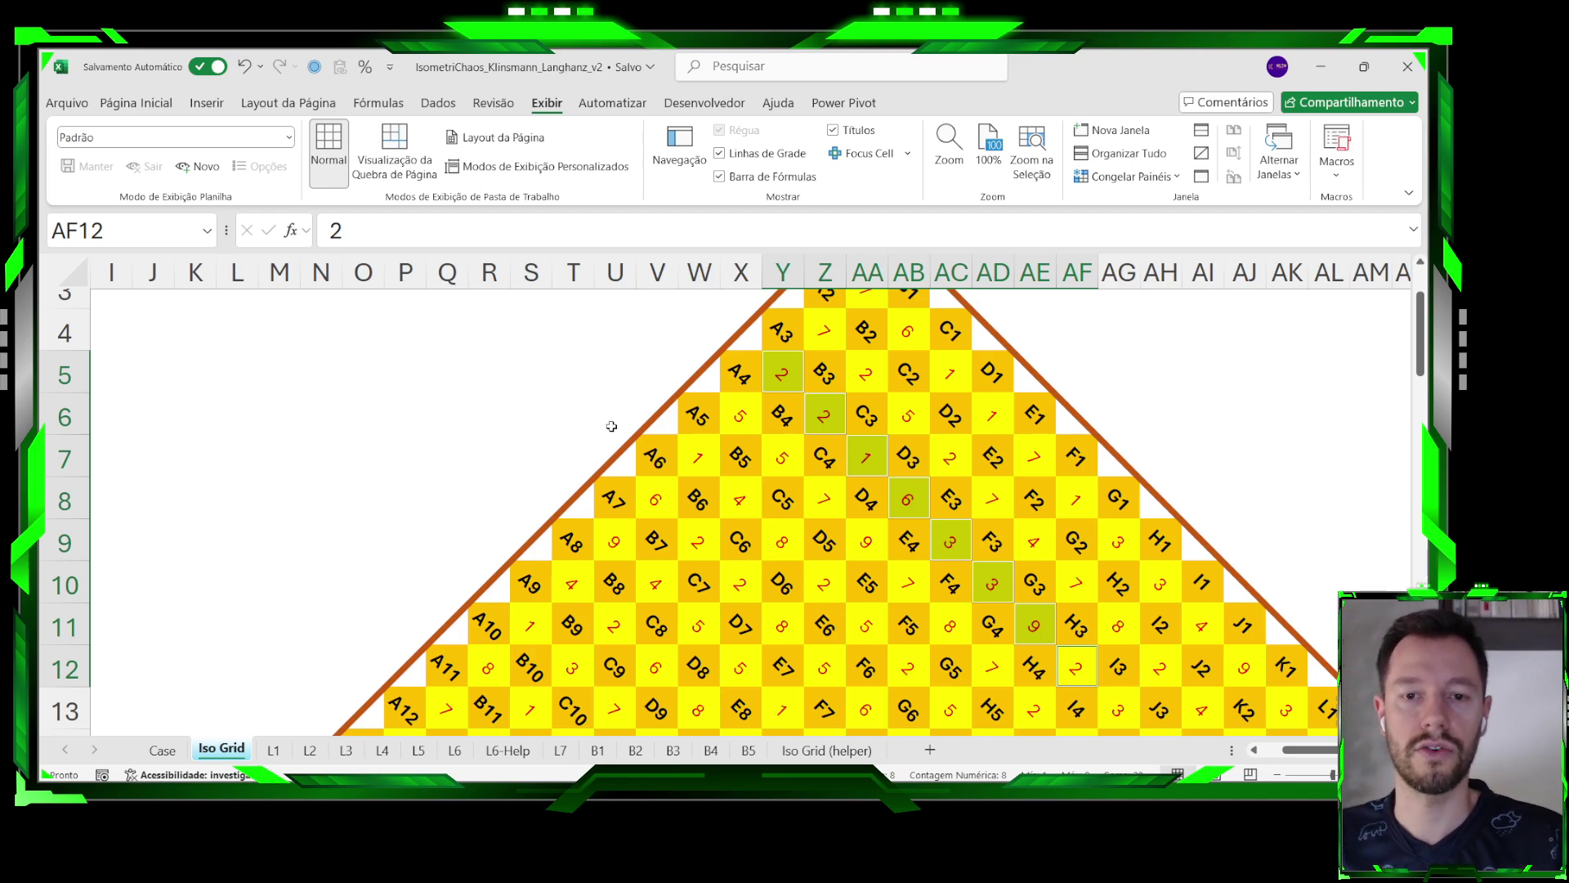
pyautogui.click(572, 417)
pyautogui.scroll(1, 573, 416)
# On the L4 sheet, examine the DESLOC formula in F7 without changing it and highlight the four direction arrows in F9:F12.
pyautogui.click(381, 750)
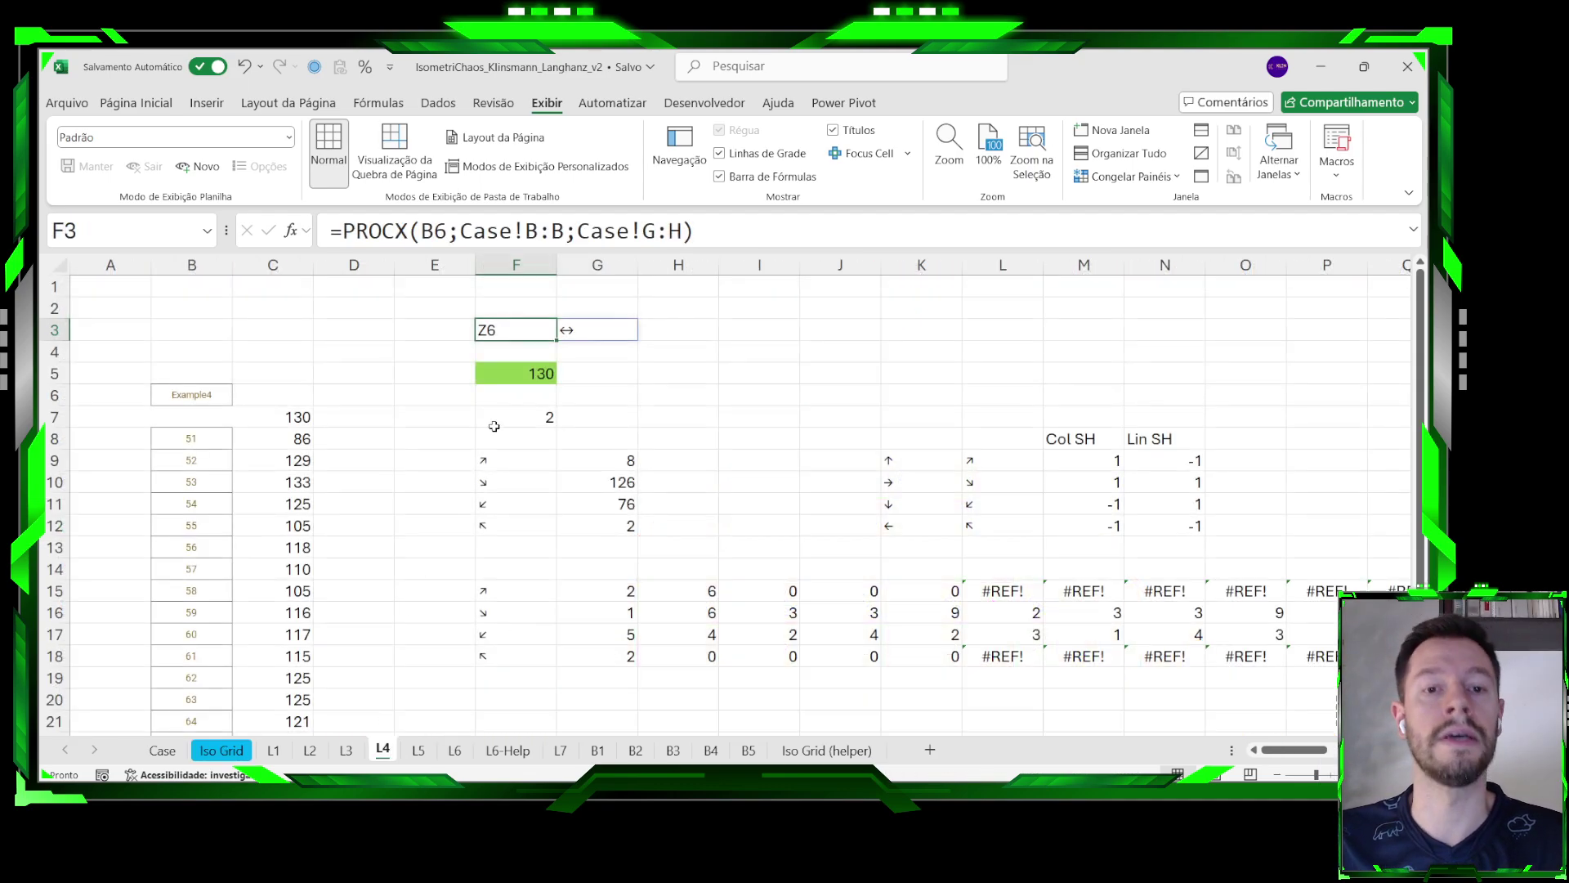
pyautogui.click(527, 366)
pyautogui.doubleClick(530, 417)
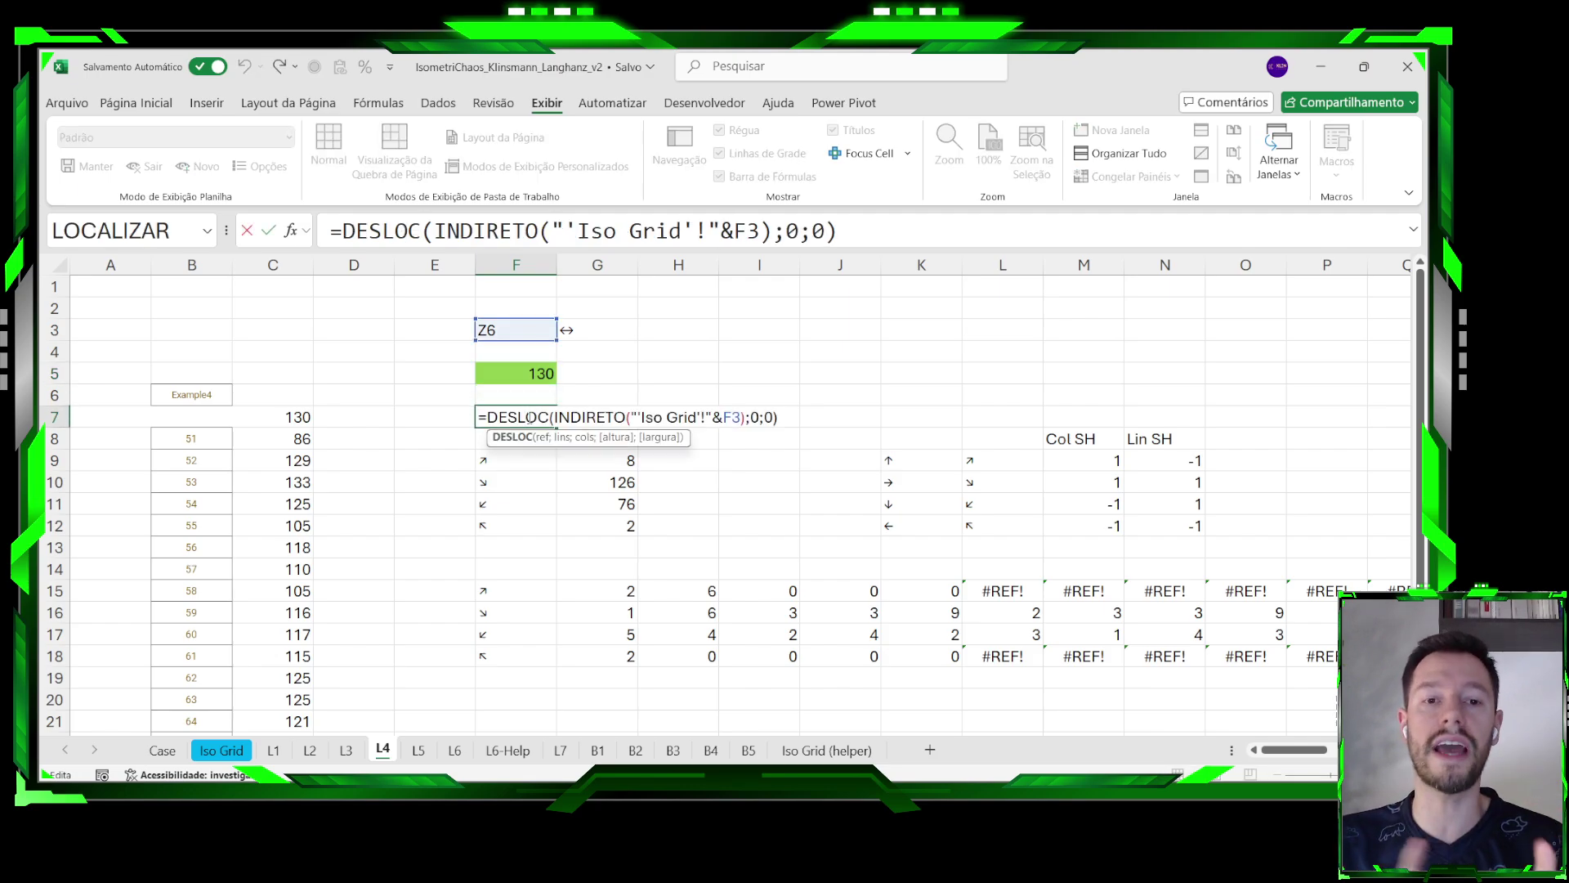
pyautogui.press('Escape')
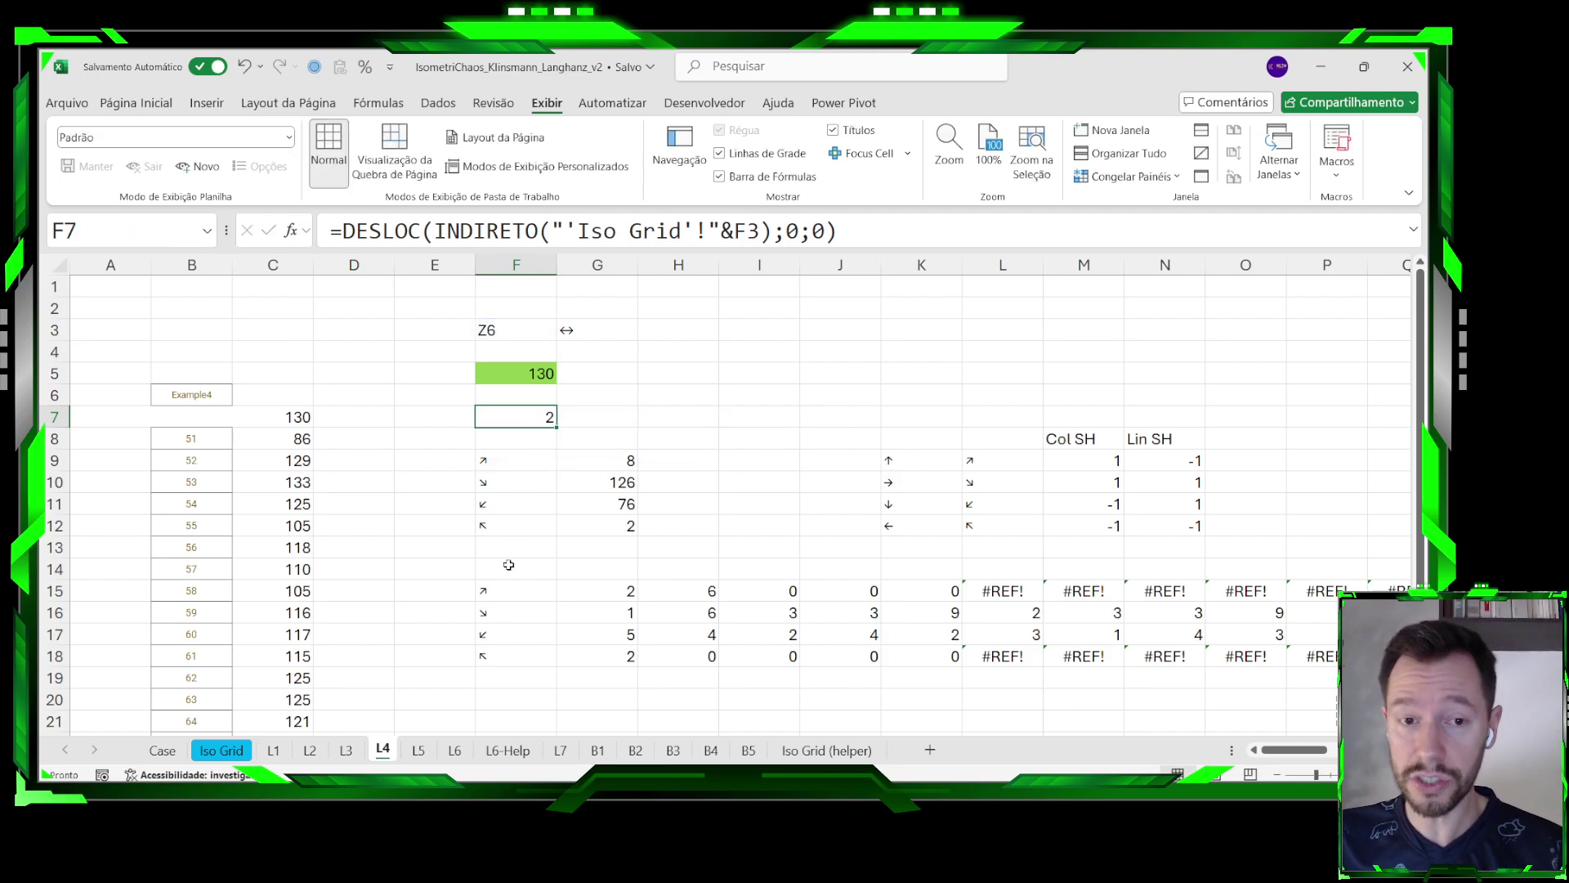
pyautogui.moveTo(502, 497); pyautogui.dragTo(507, 521)
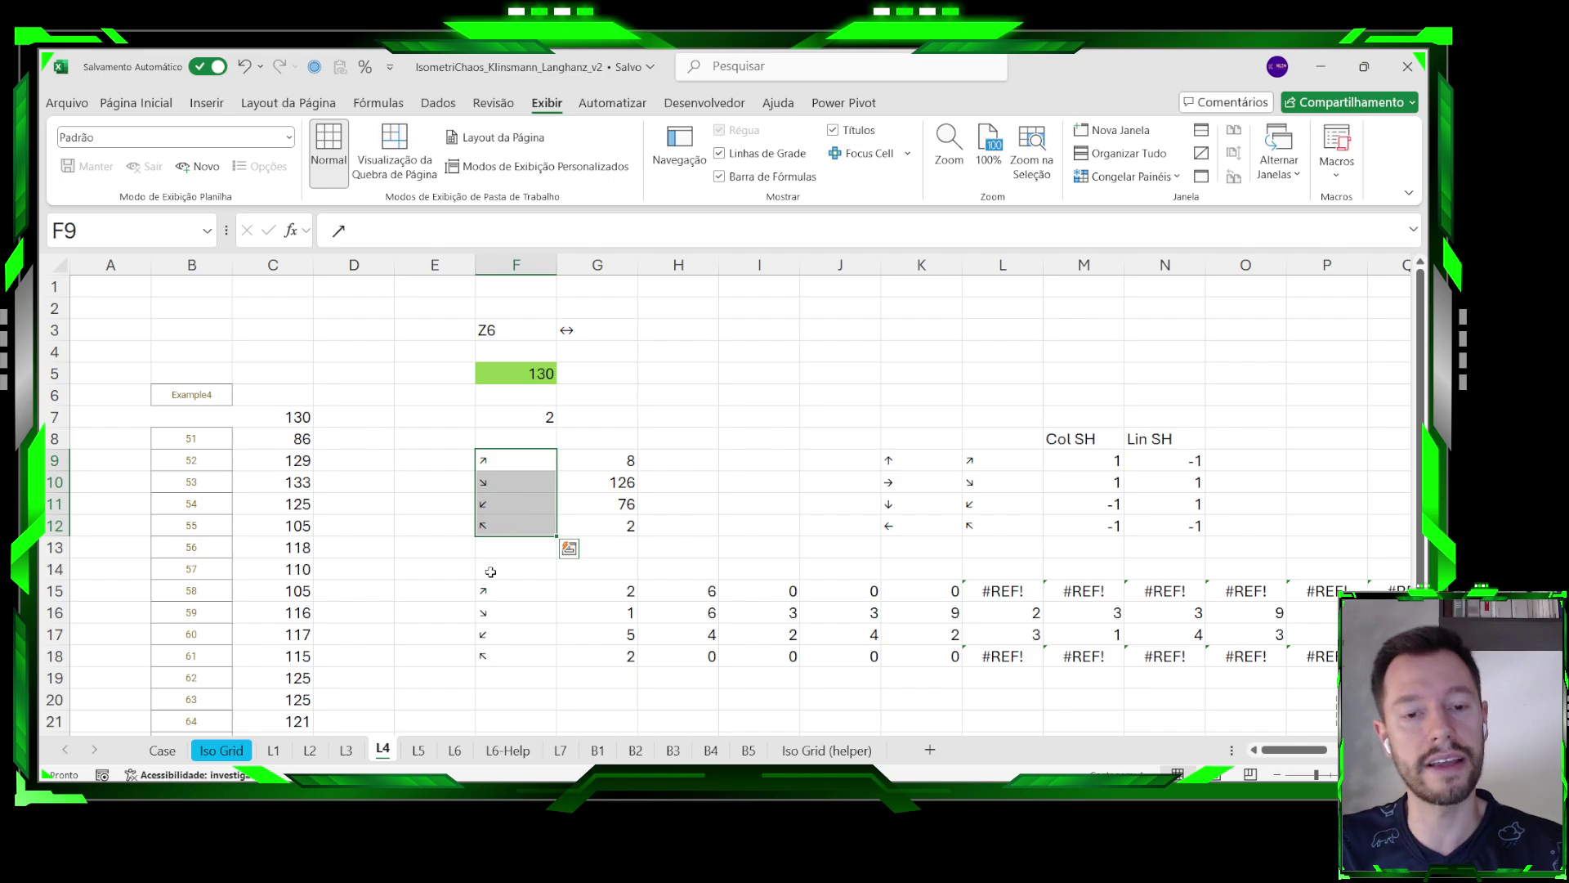
# Examine the full SCAN formula in G15, evaluating its SEQUÊNCIA(;26) part, and leave the formula unchanged.
pyautogui.click(494, 596)
pyautogui.click(565, 587)
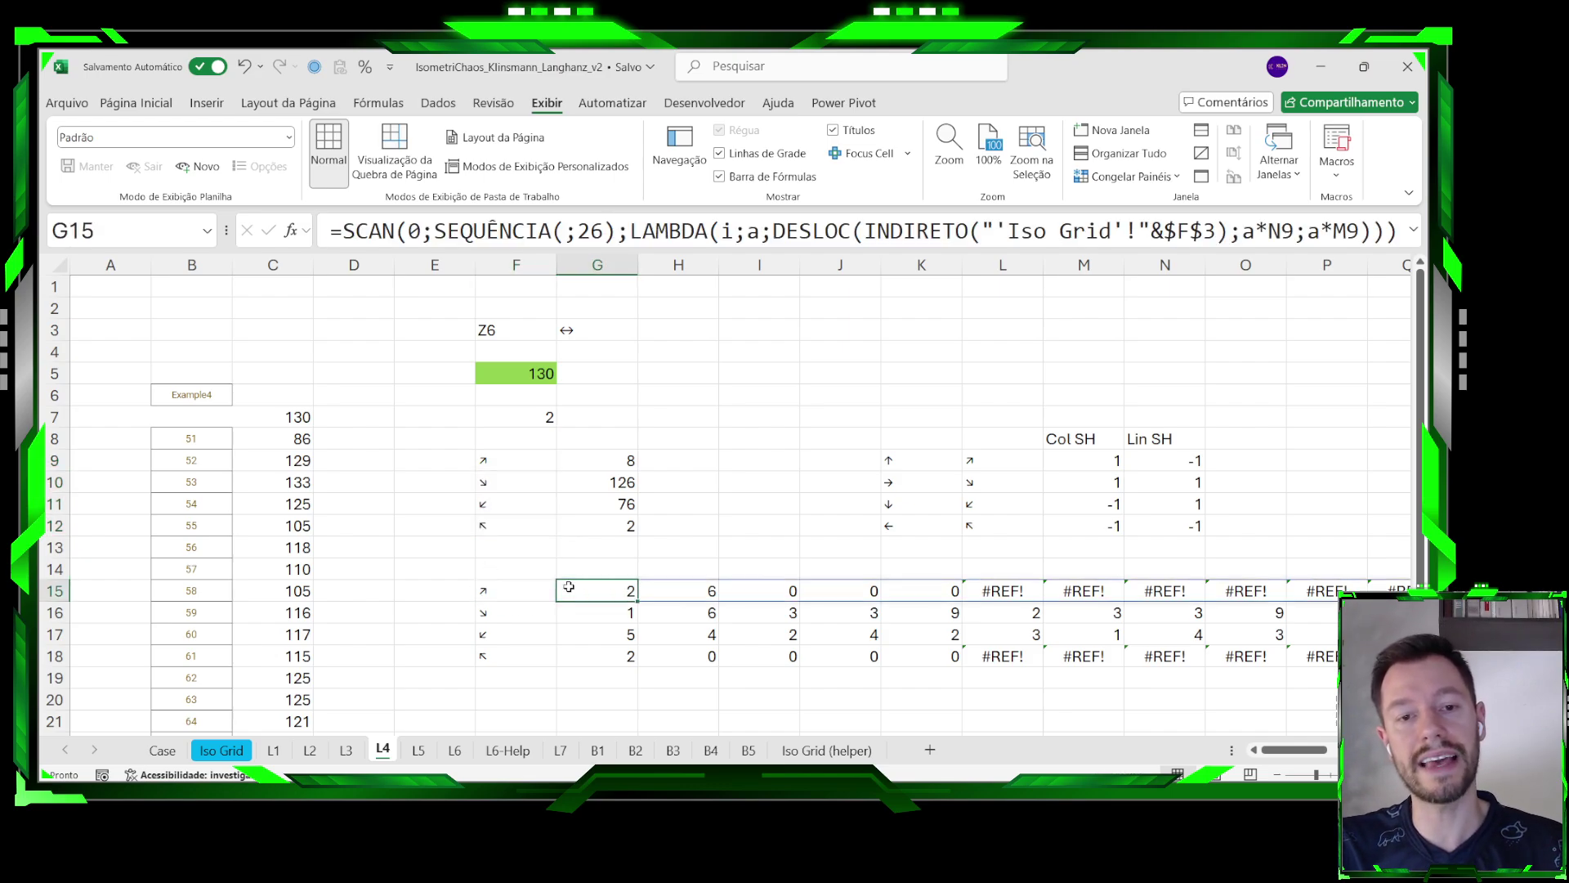
pyautogui.click(1413, 230)
pyautogui.click(849, 233)
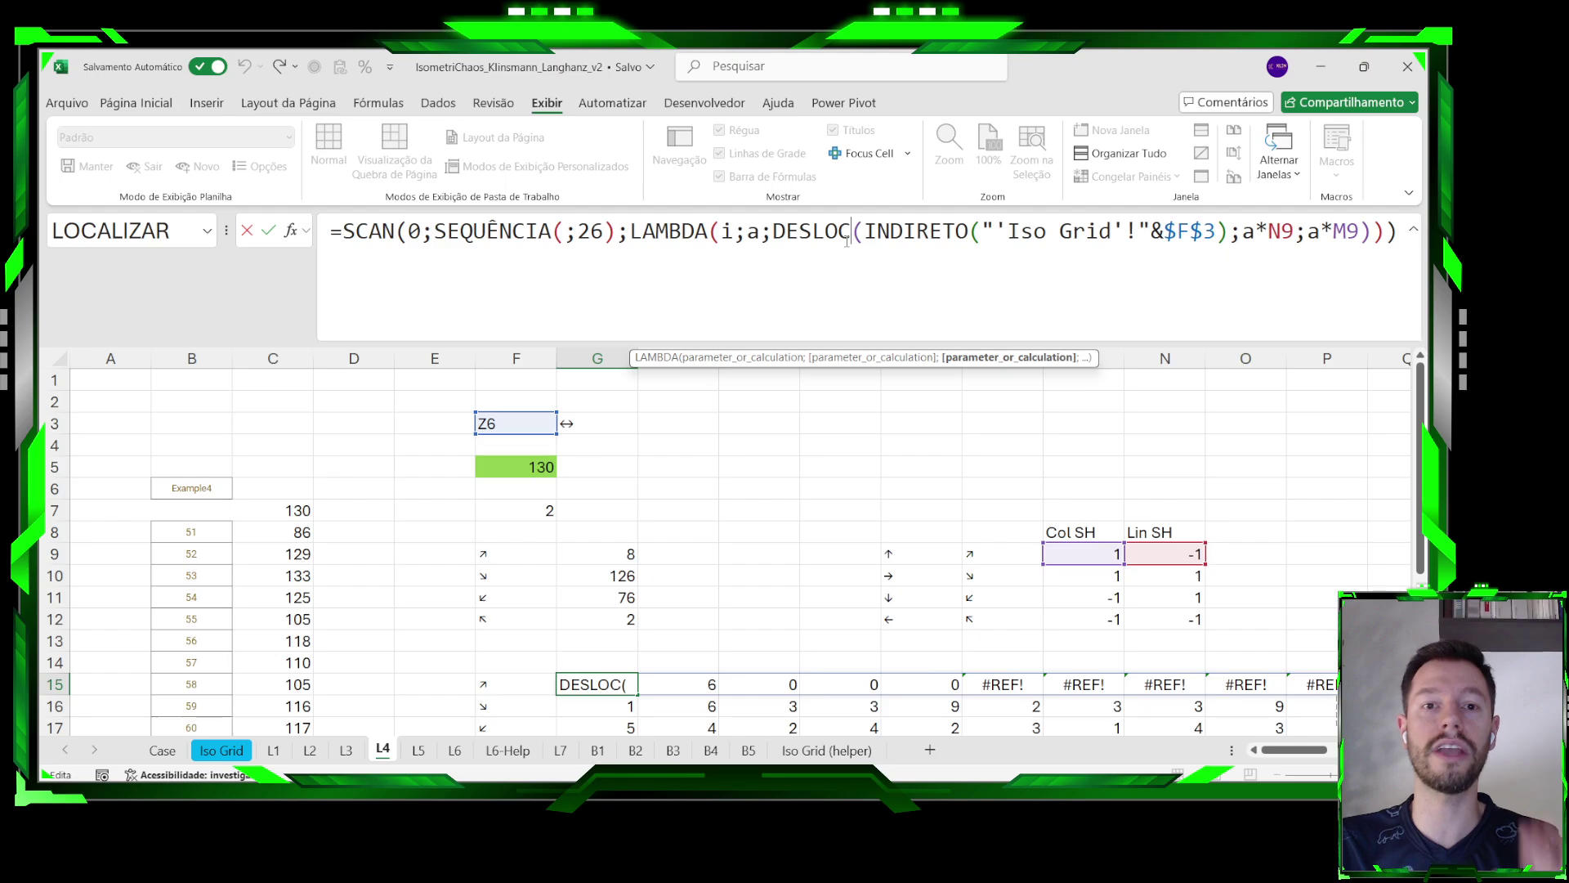
pyautogui.moveTo(433, 232); pyautogui.dragTo(616, 232)
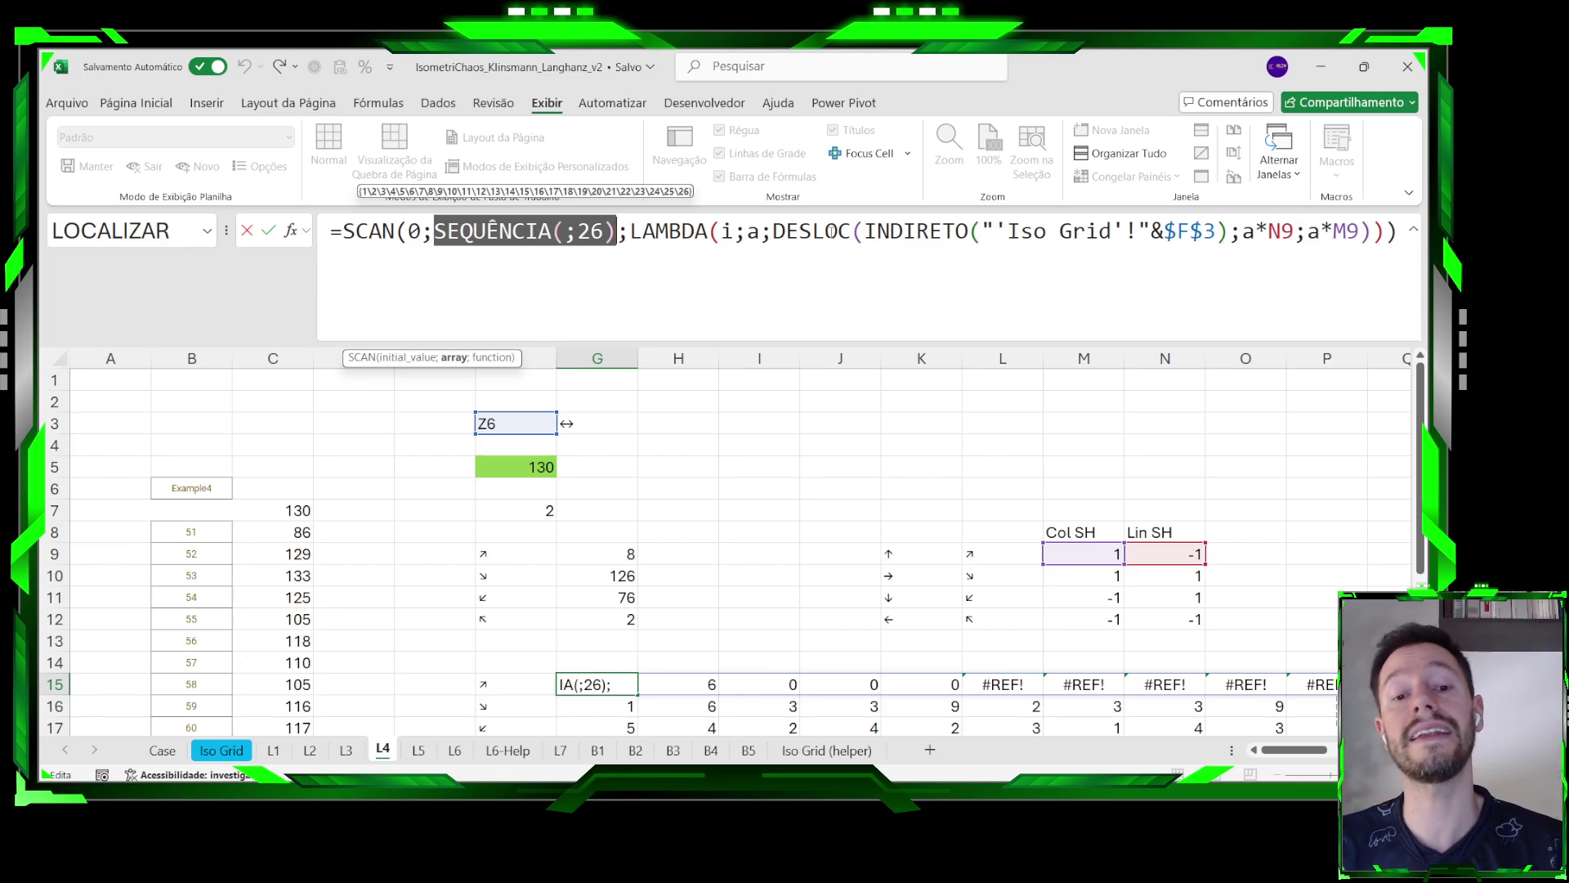
pyautogui.press('Escape')
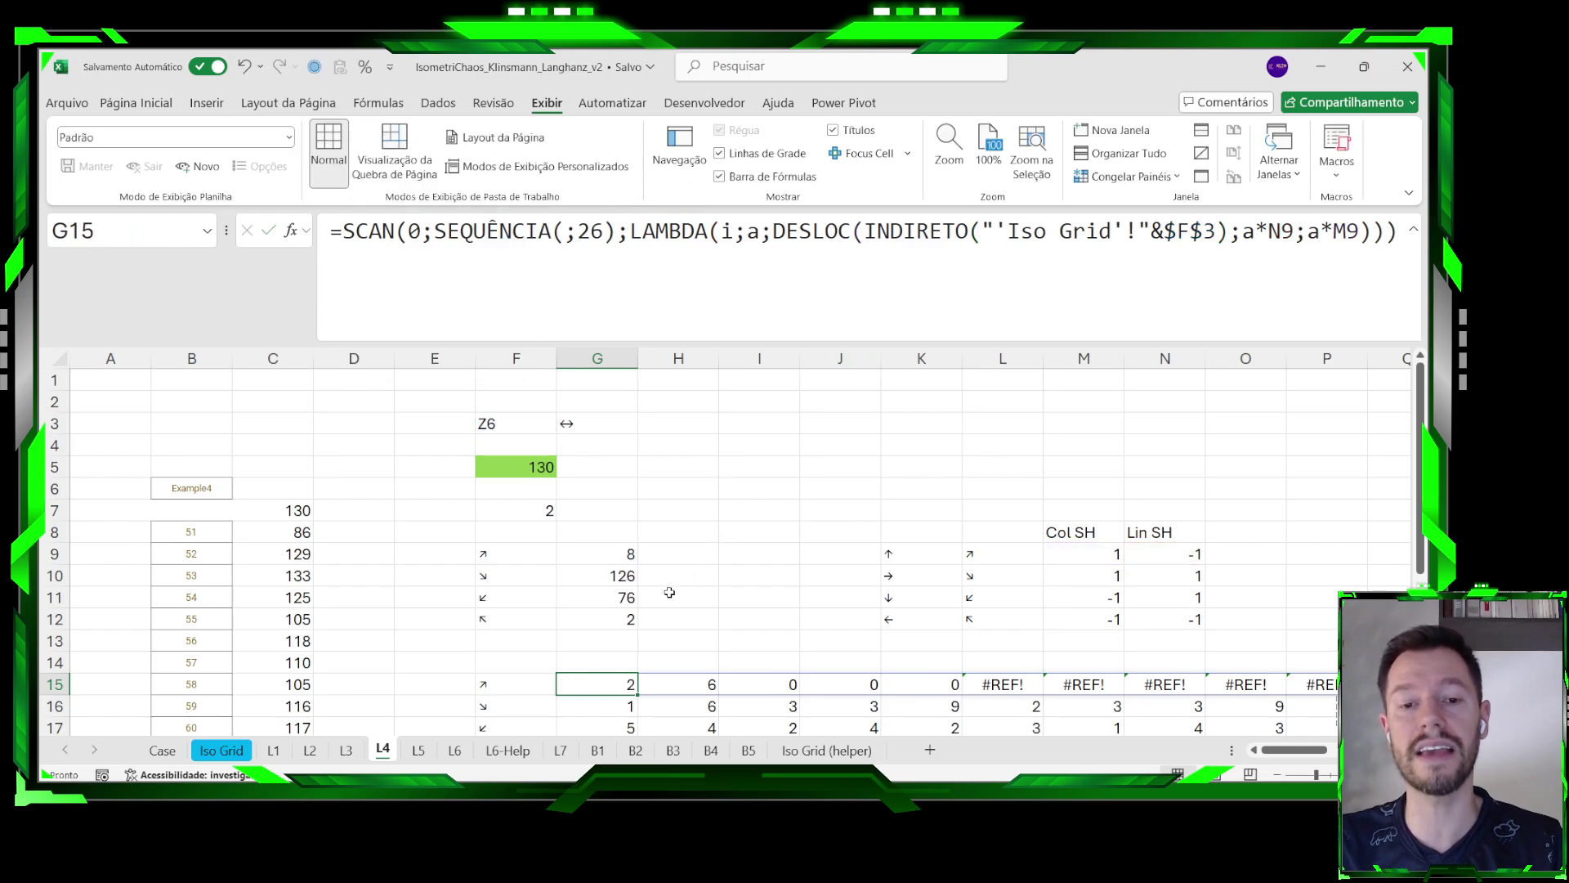
# Compare the #REF! cell L15 with the SCAN formula in G15 that spills across row 15.
pyautogui.scroll(-1, 669, 593)
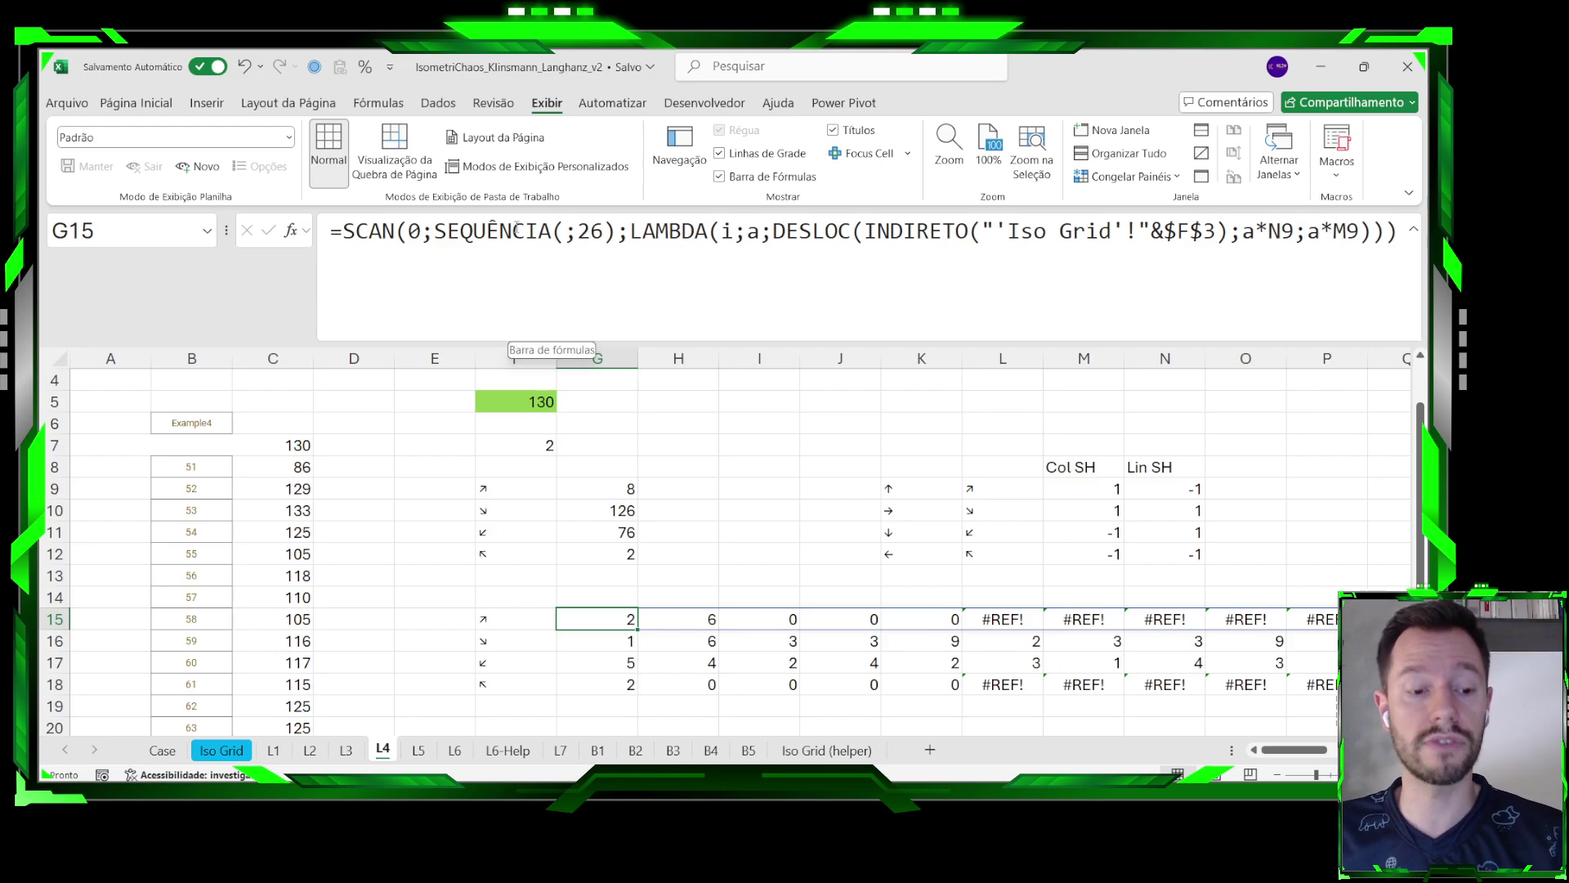
pyautogui.click(983, 622)
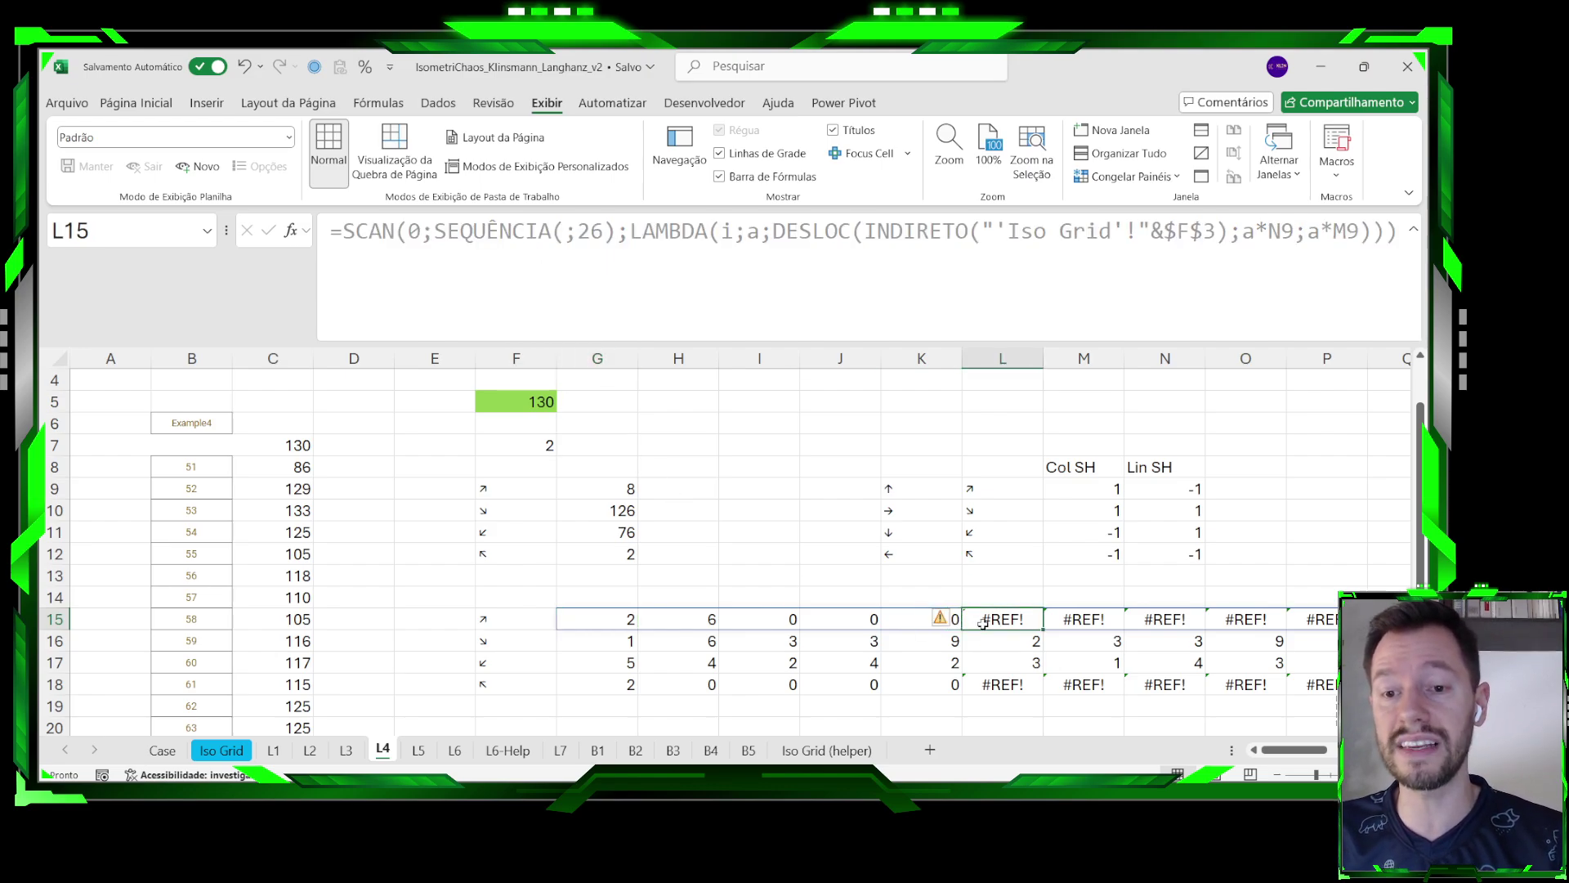
pyautogui.click(610, 619)
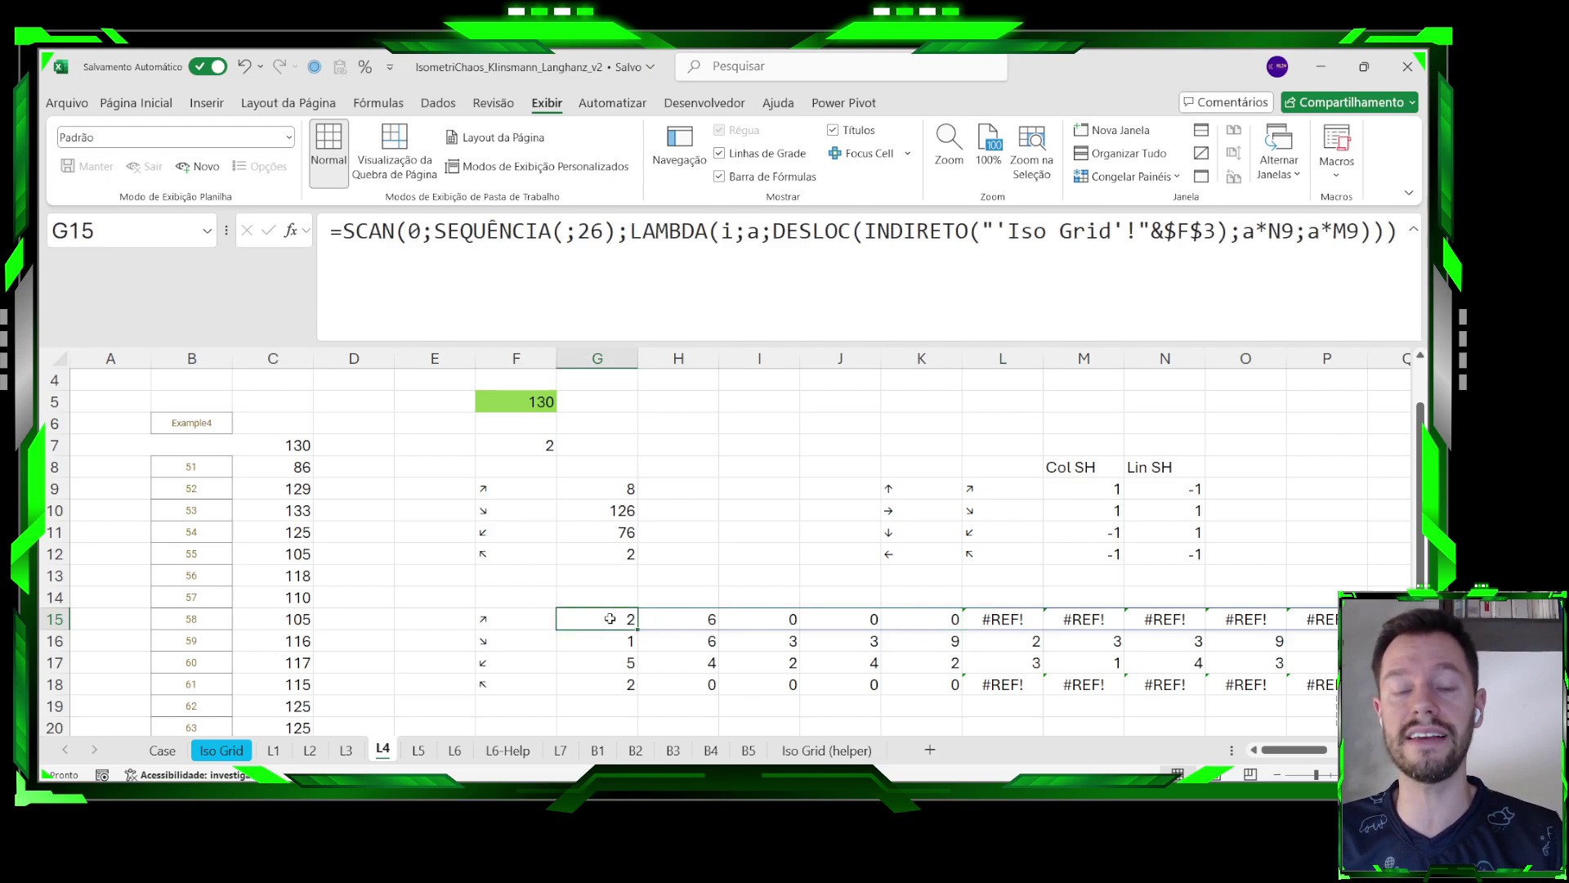
# Fill cell D6 with yellow as a sample starting point and add C5 and B4 to the selection to trace a diagonal.
pyautogui.click(362, 420)
pyautogui.click(137, 102)
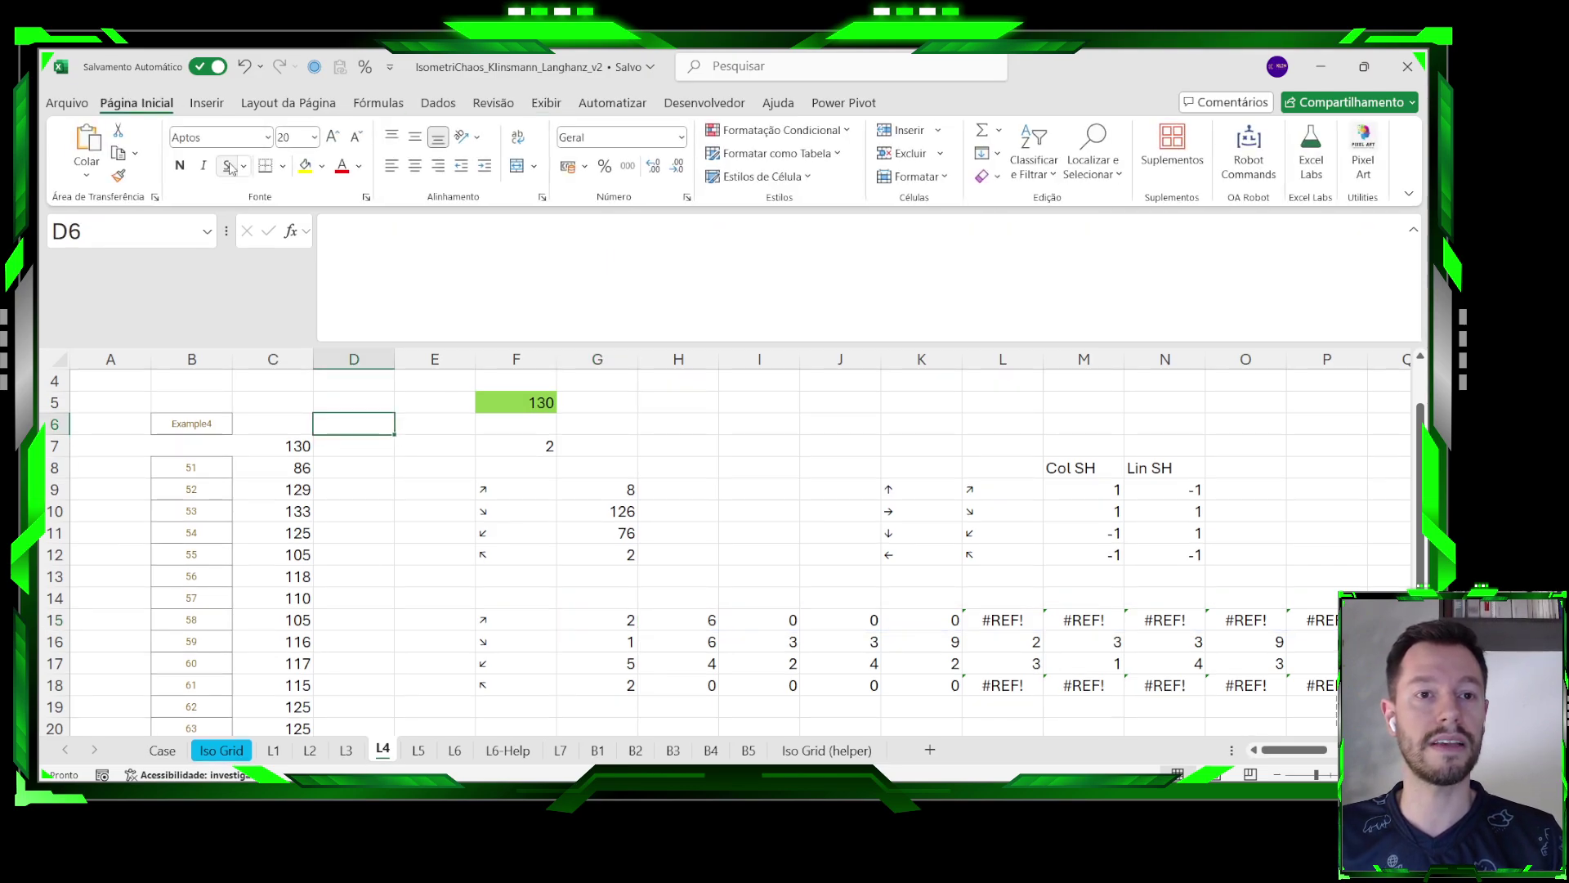
pyautogui.click(305, 166)
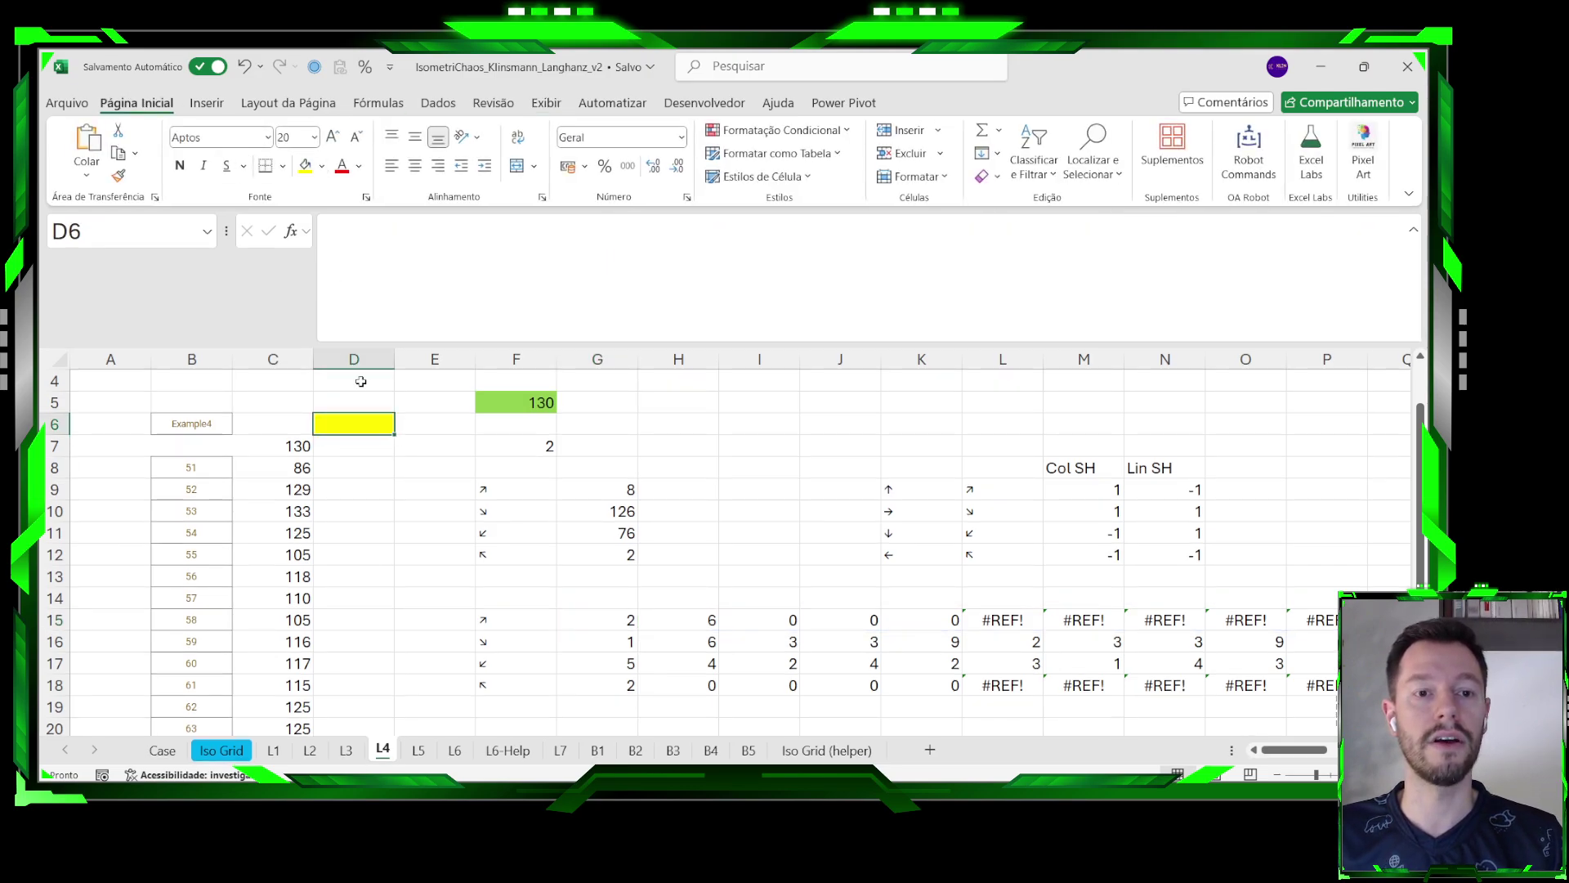
pyautogui.keyDown('ctrl'); pyautogui.click(290, 405); pyautogui.keyUp('ctrl')
pyautogui.keyDown('ctrl'); pyautogui.click(226, 384); pyautogui.keyUp('ctrl')
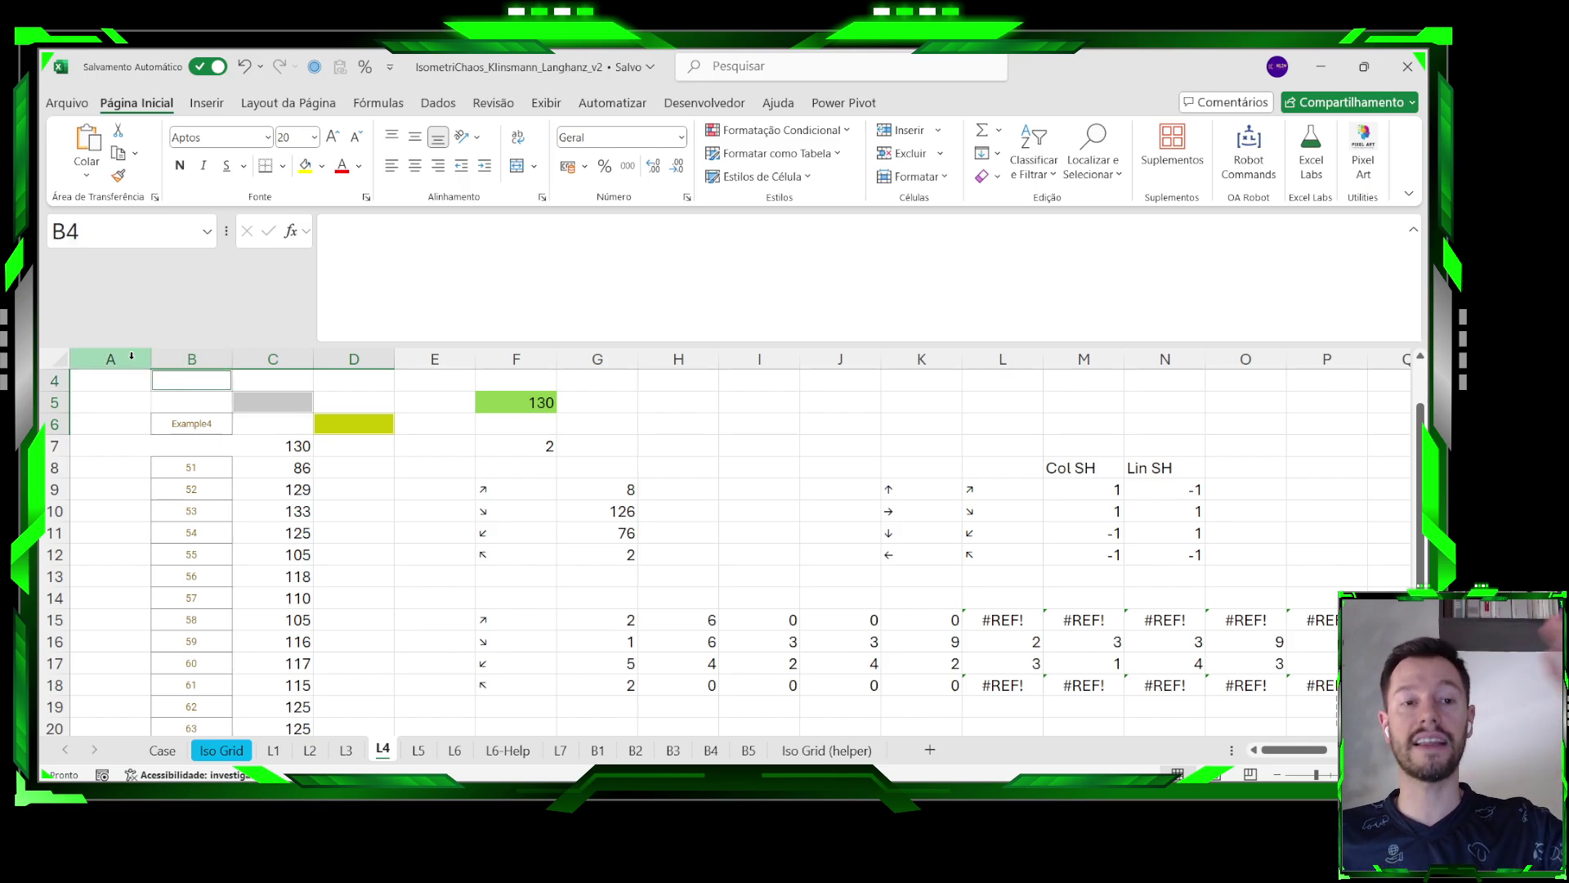
# Inspect the spilled values in row 15 and the SOMA and SEERRO parts of the G9 formula without changing it.
pyautogui.click(986, 619)
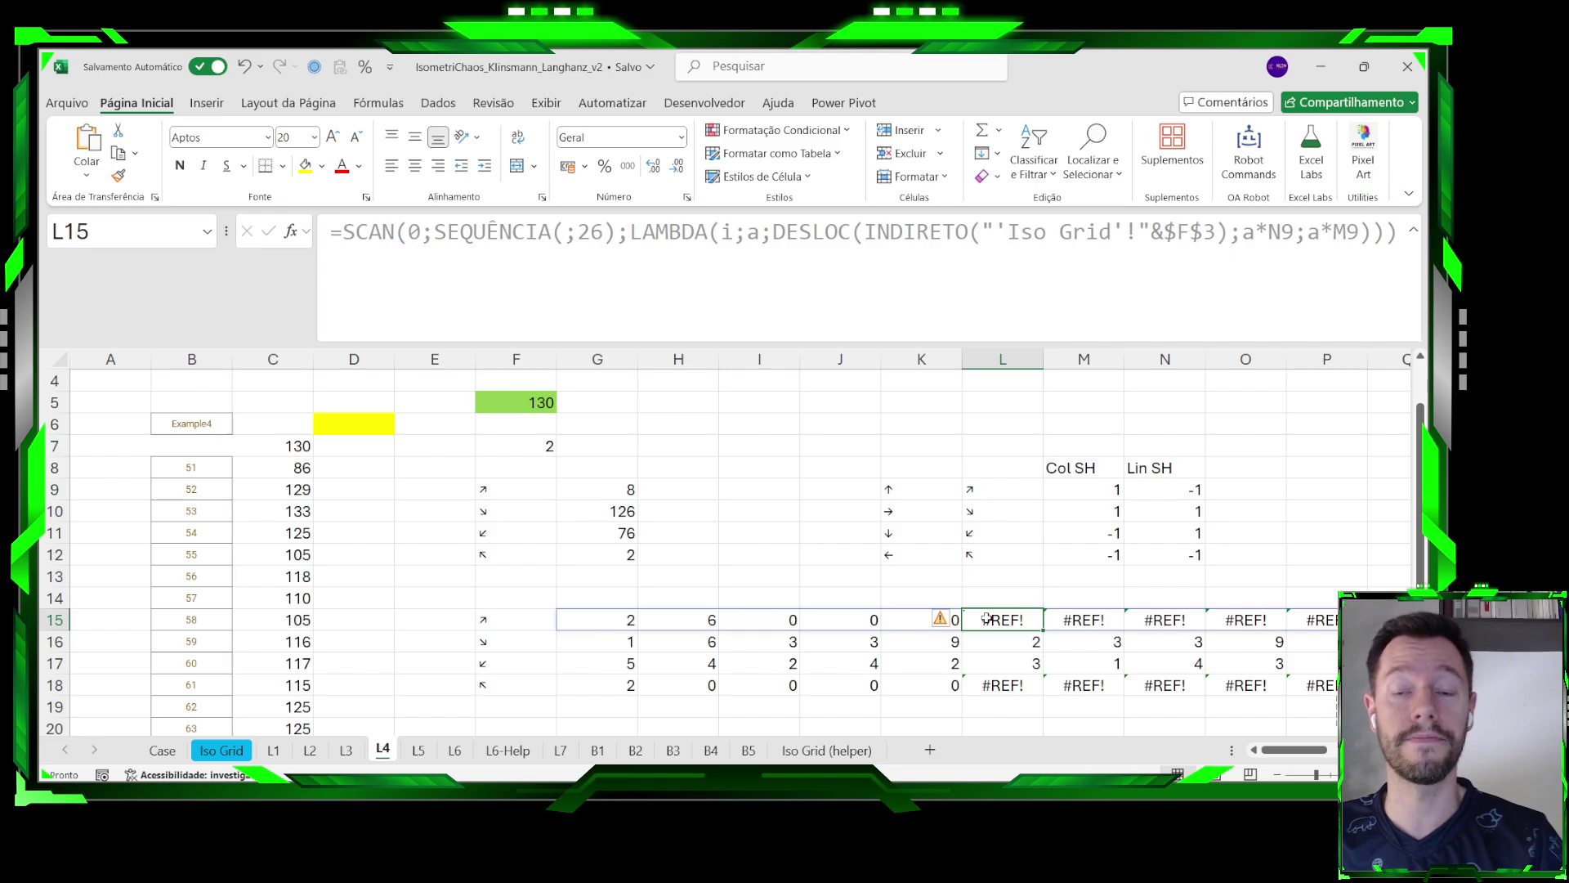
pyautogui.moveTo(625, 617); pyautogui.dragTo(1050, 634)
pyautogui.click(584, 493)
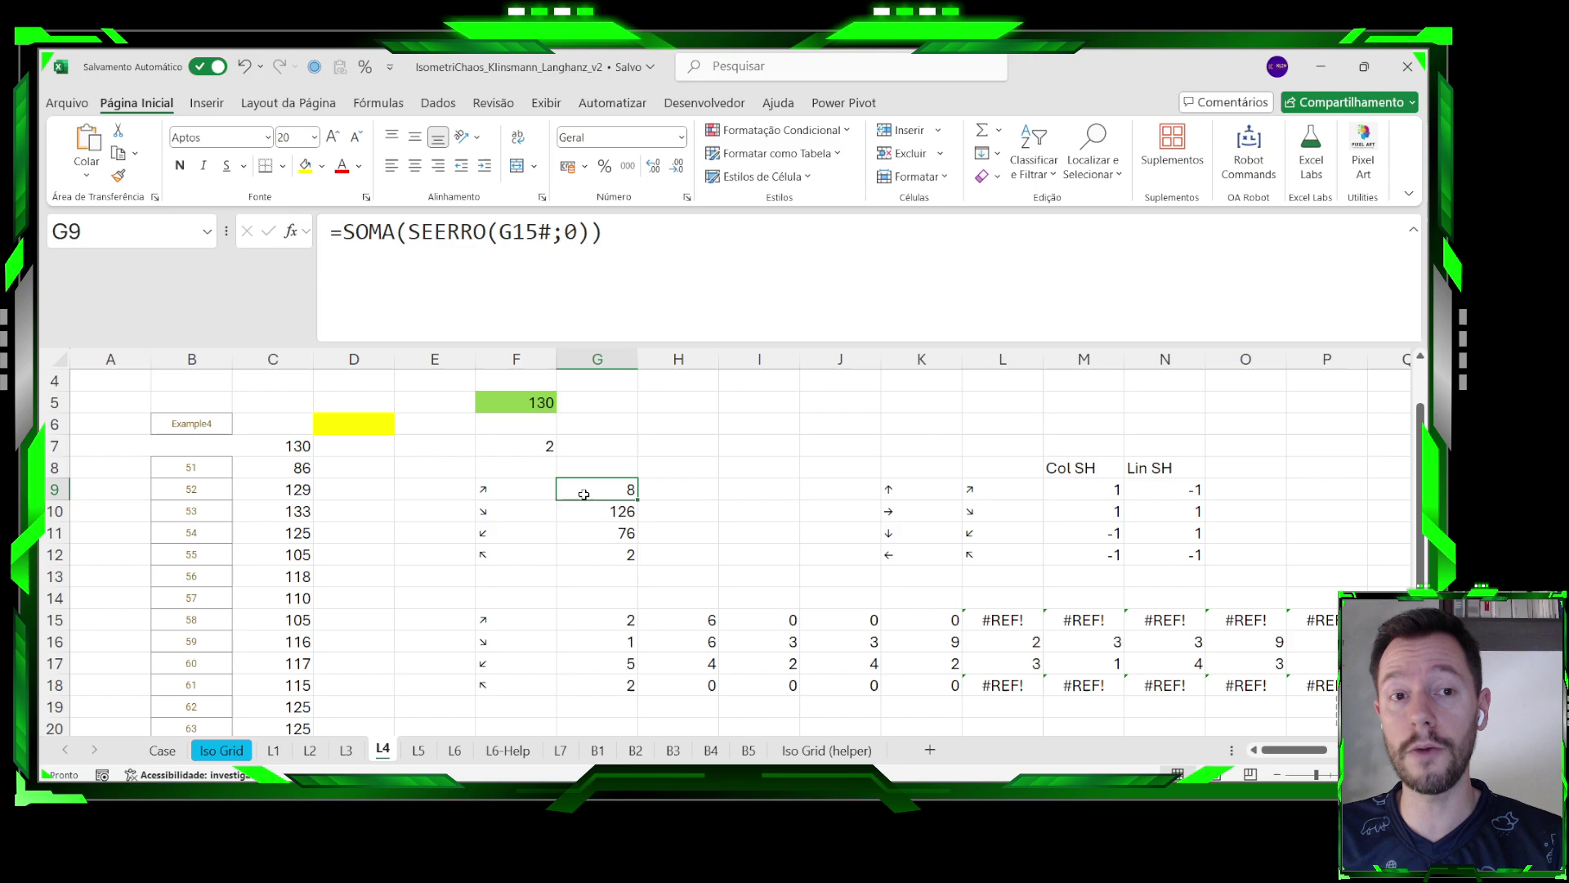
pyautogui.doubleClick(351, 232)
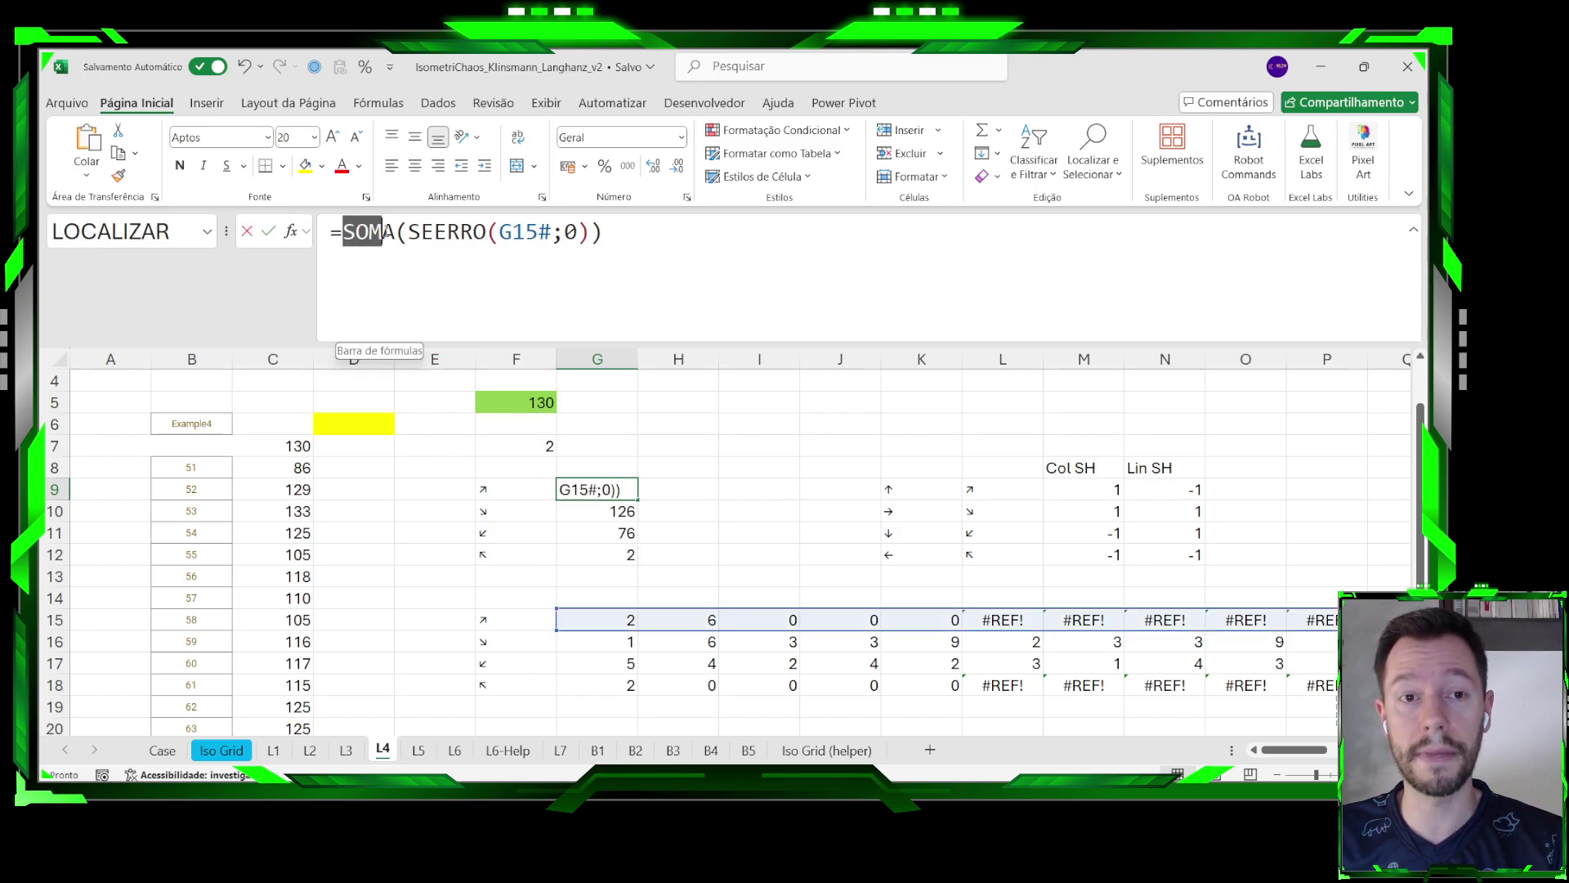
pyautogui.moveTo(408, 233); pyautogui.dragTo(488, 232)
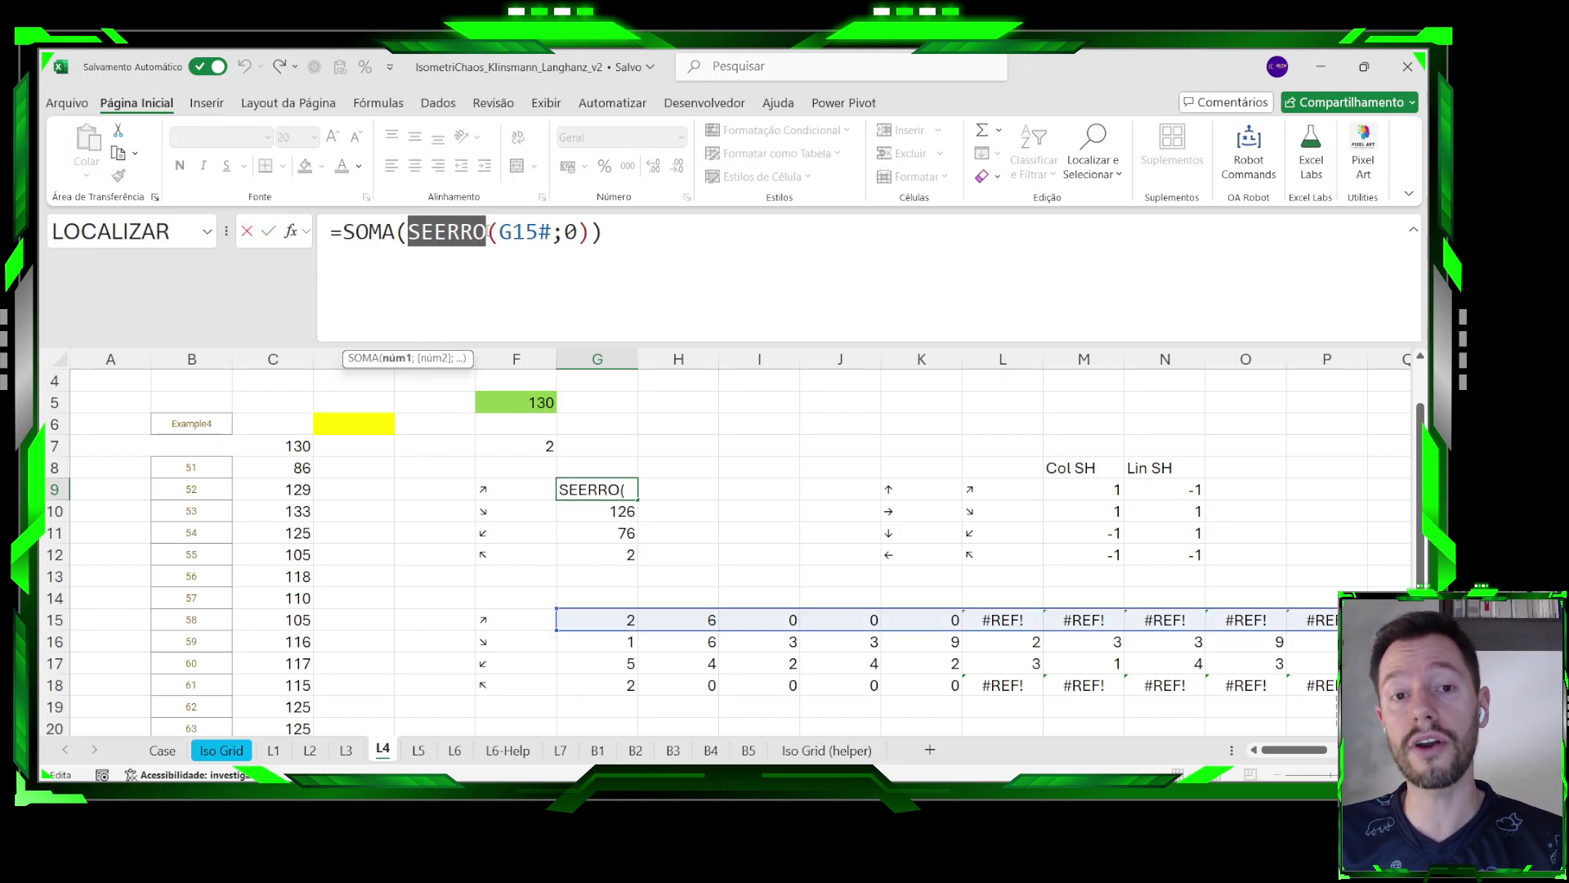
pyautogui.click(556, 232)
pyautogui.press('Escape')
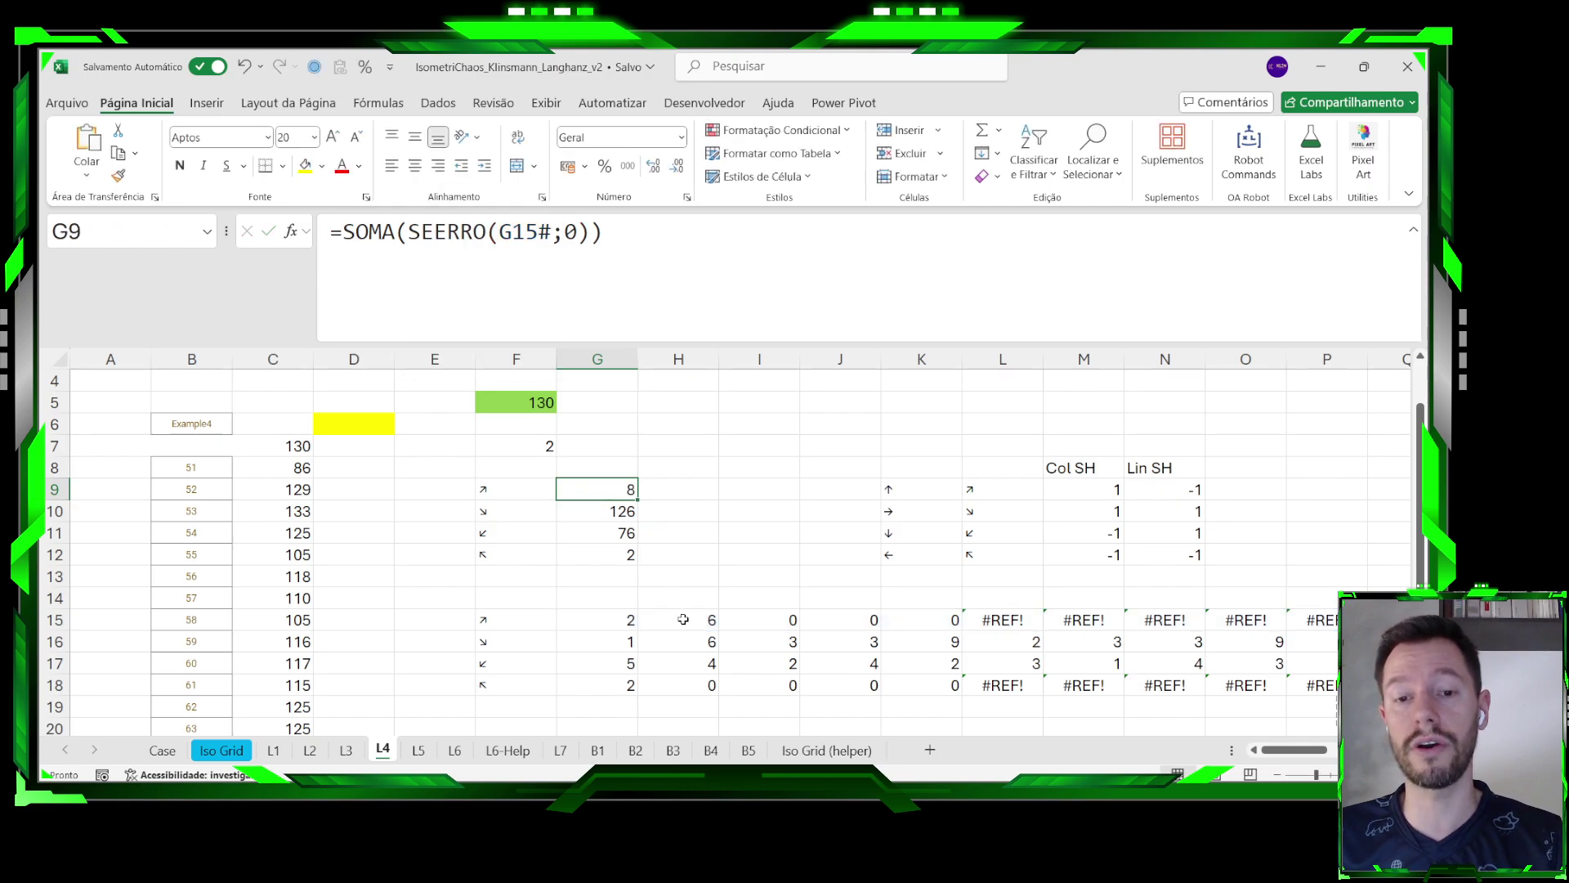
# Compare the numbers and #REF! errors in row 15, and examine the SEERRO part of the G11 formula without changing it.
pyautogui.moveTo(683, 620); pyautogui.dragTo(942, 620)
pyautogui.click(989, 623)
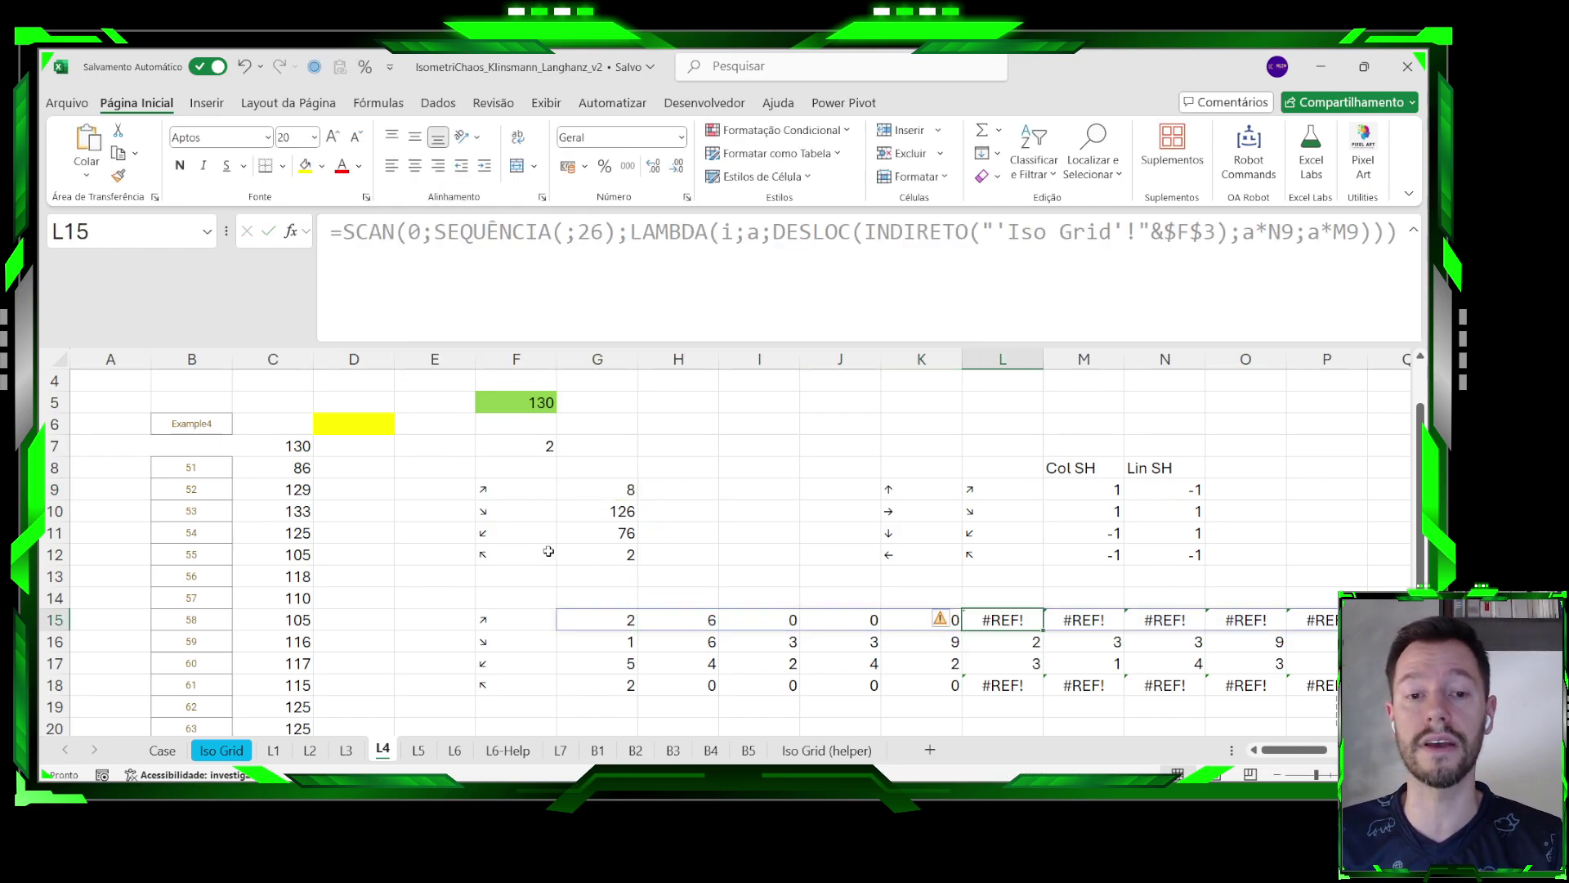
pyautogui.click(572, 533)
pyautogui.moveTo(408, 232); pyautogui.dragTo(486, 232)
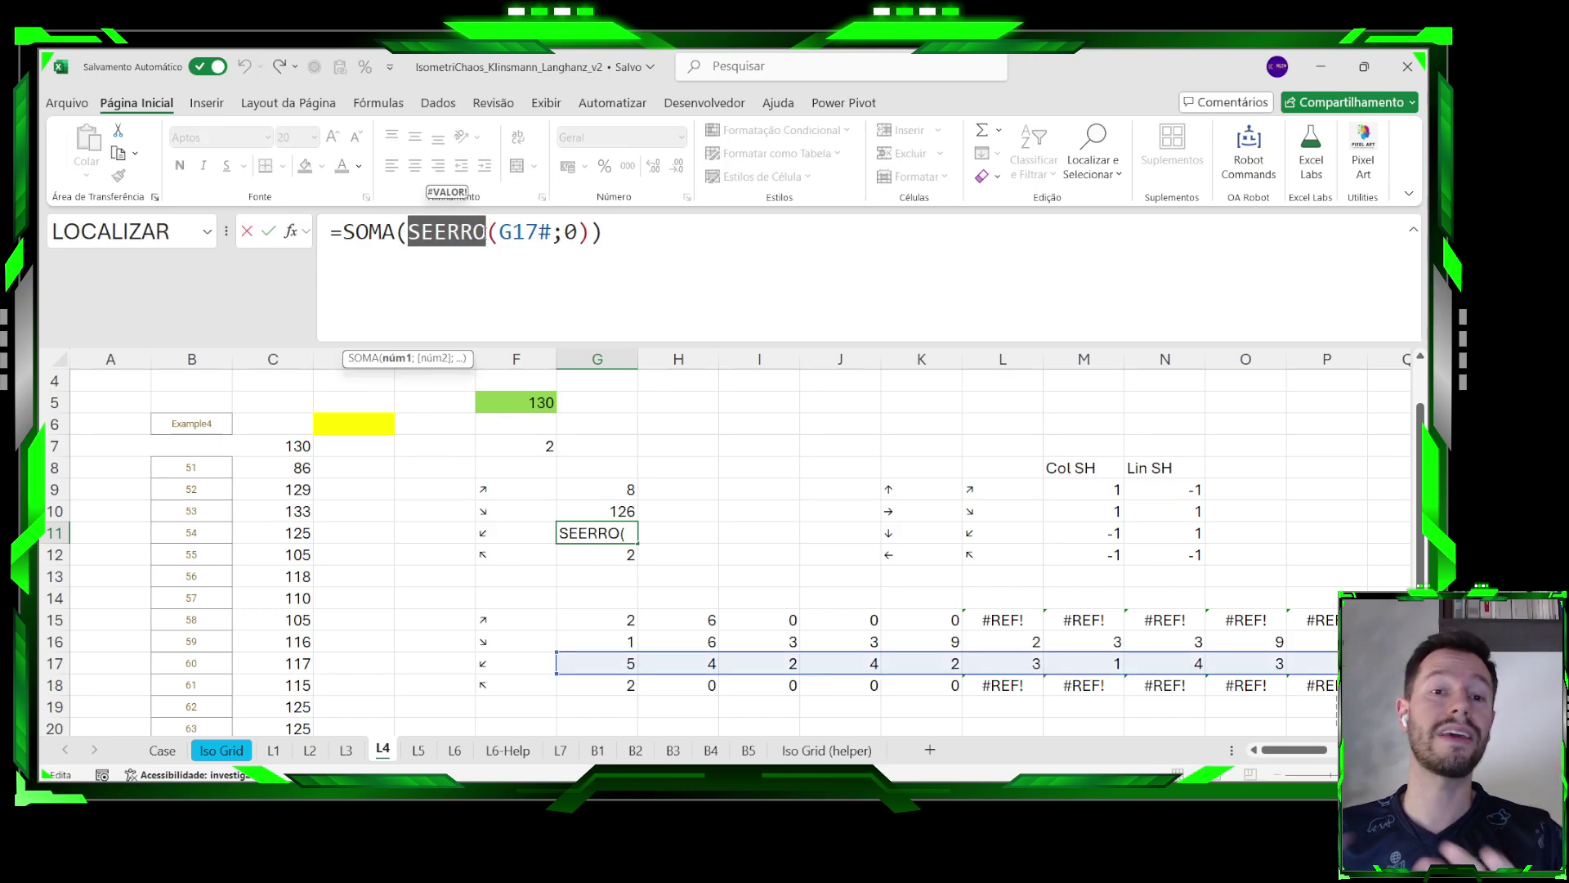
pyautogui.press('Escape')
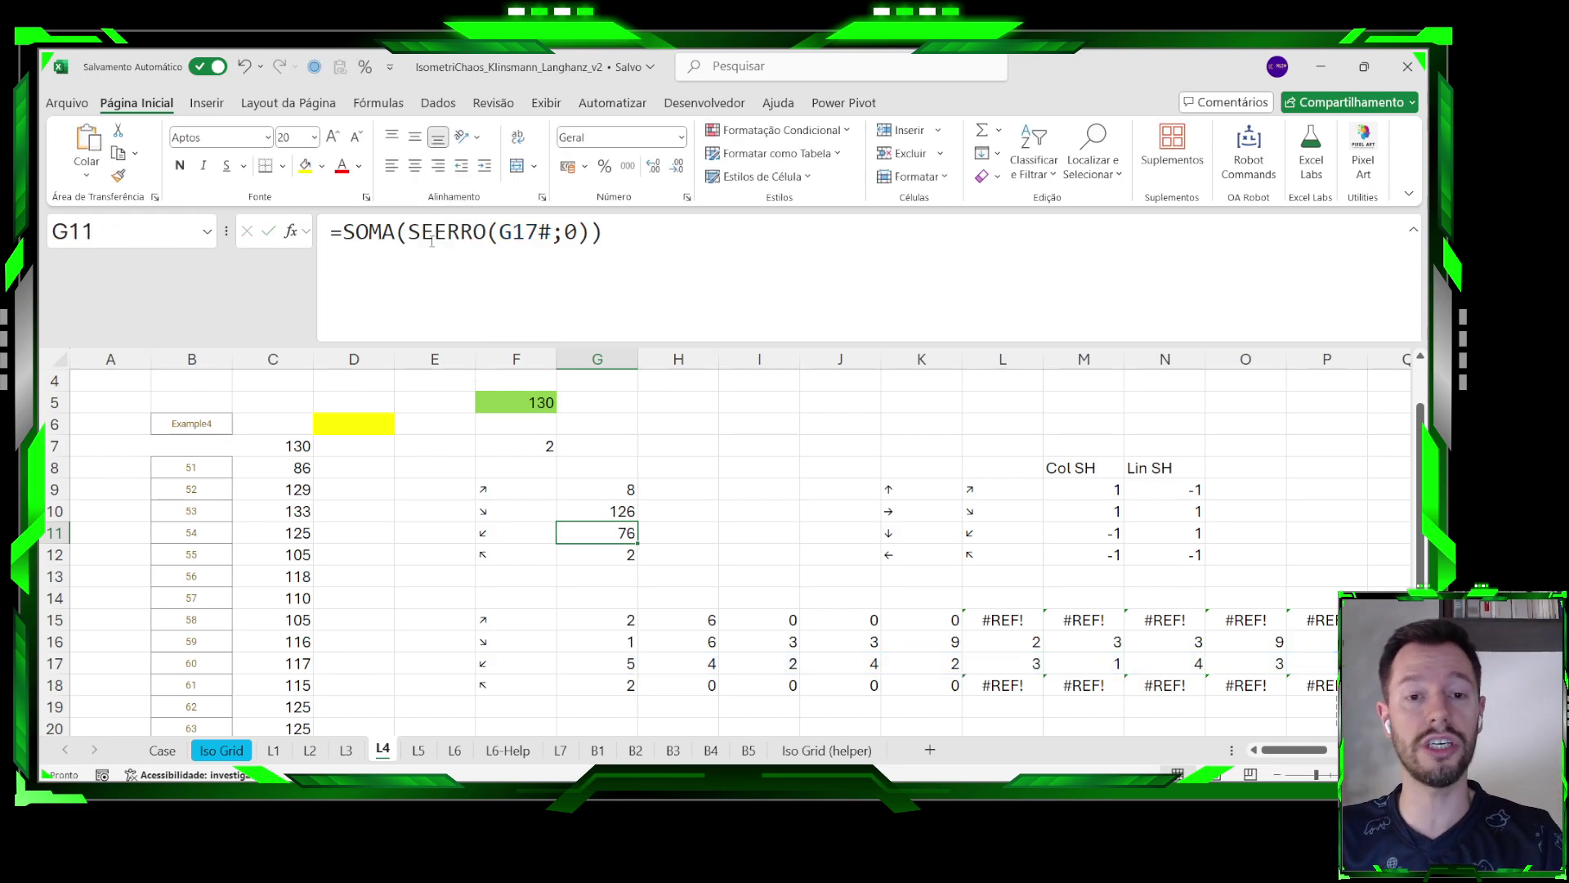
# Review the starting cell's value formula in F7 together with the arrows and directional sums in F9:G12.
pyautogui.click(524, 445)
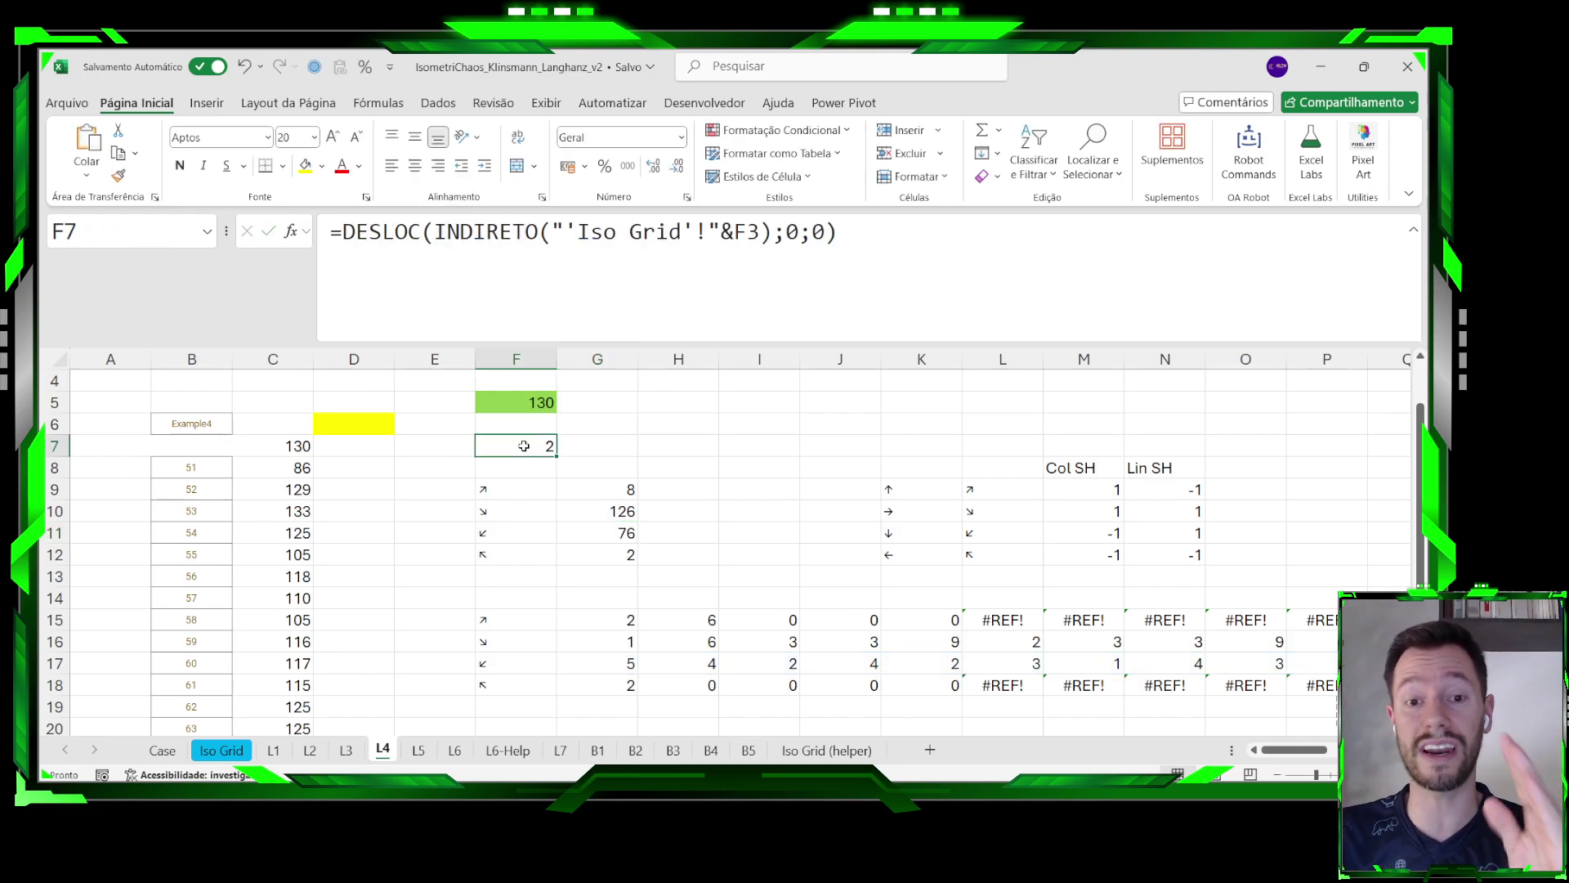
pyautogui.moveTo(554, 491); pyautogui.dragTo(560, 551)
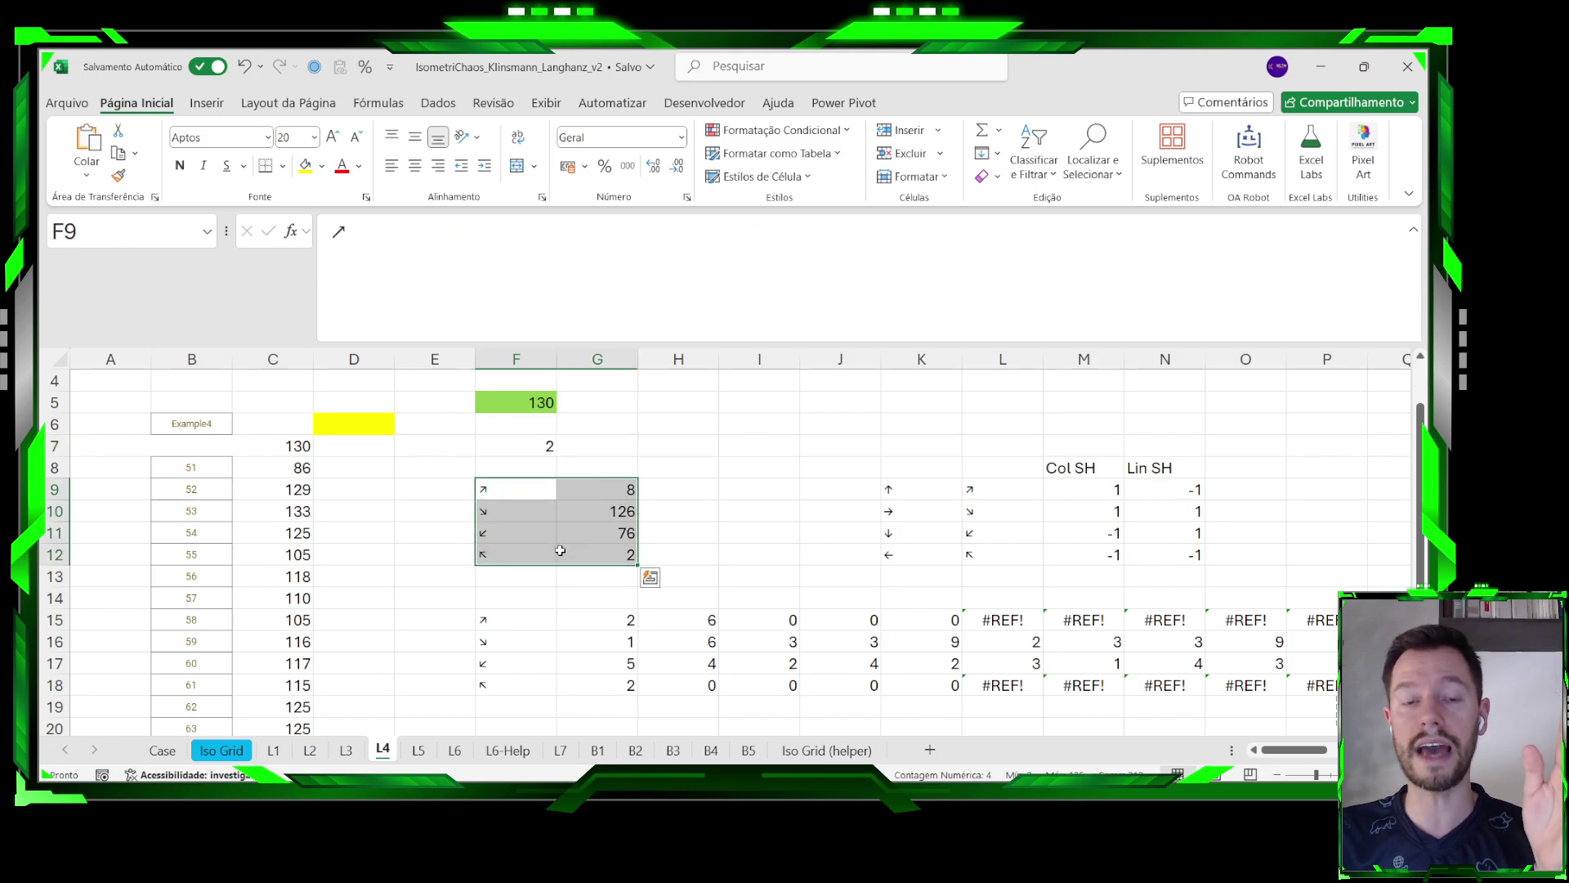
pyautogui.scroll(1, 560, 507)
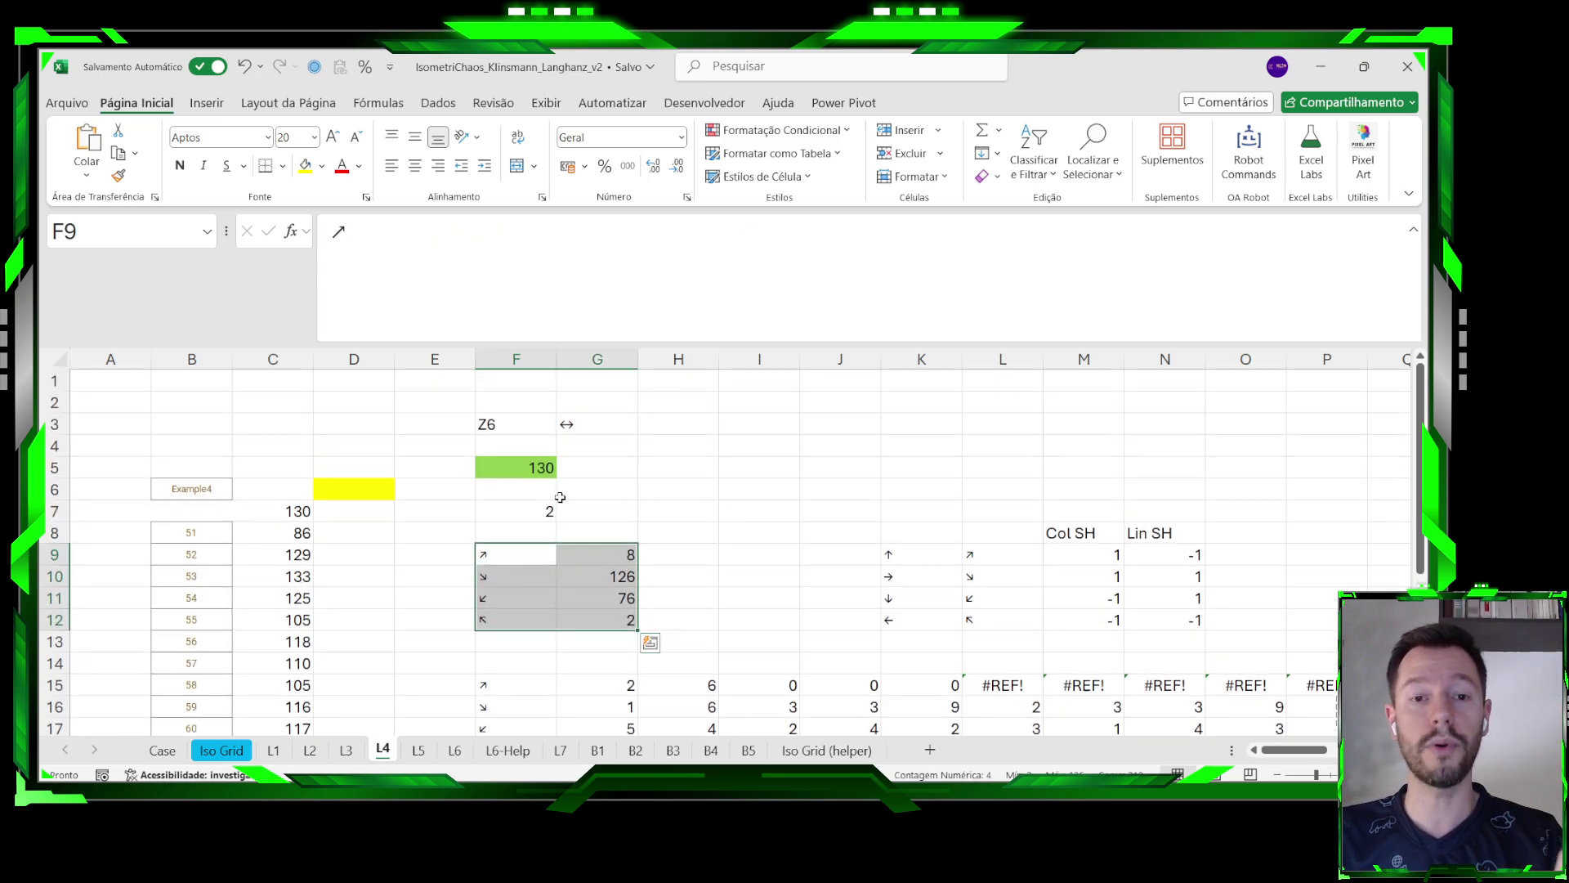
# Inspect the SE formula in F5 that selects which diagonal sums to add according to G3, without changing it.
pyautogui.click(584, 430)
pyautogui.click(535, 472)
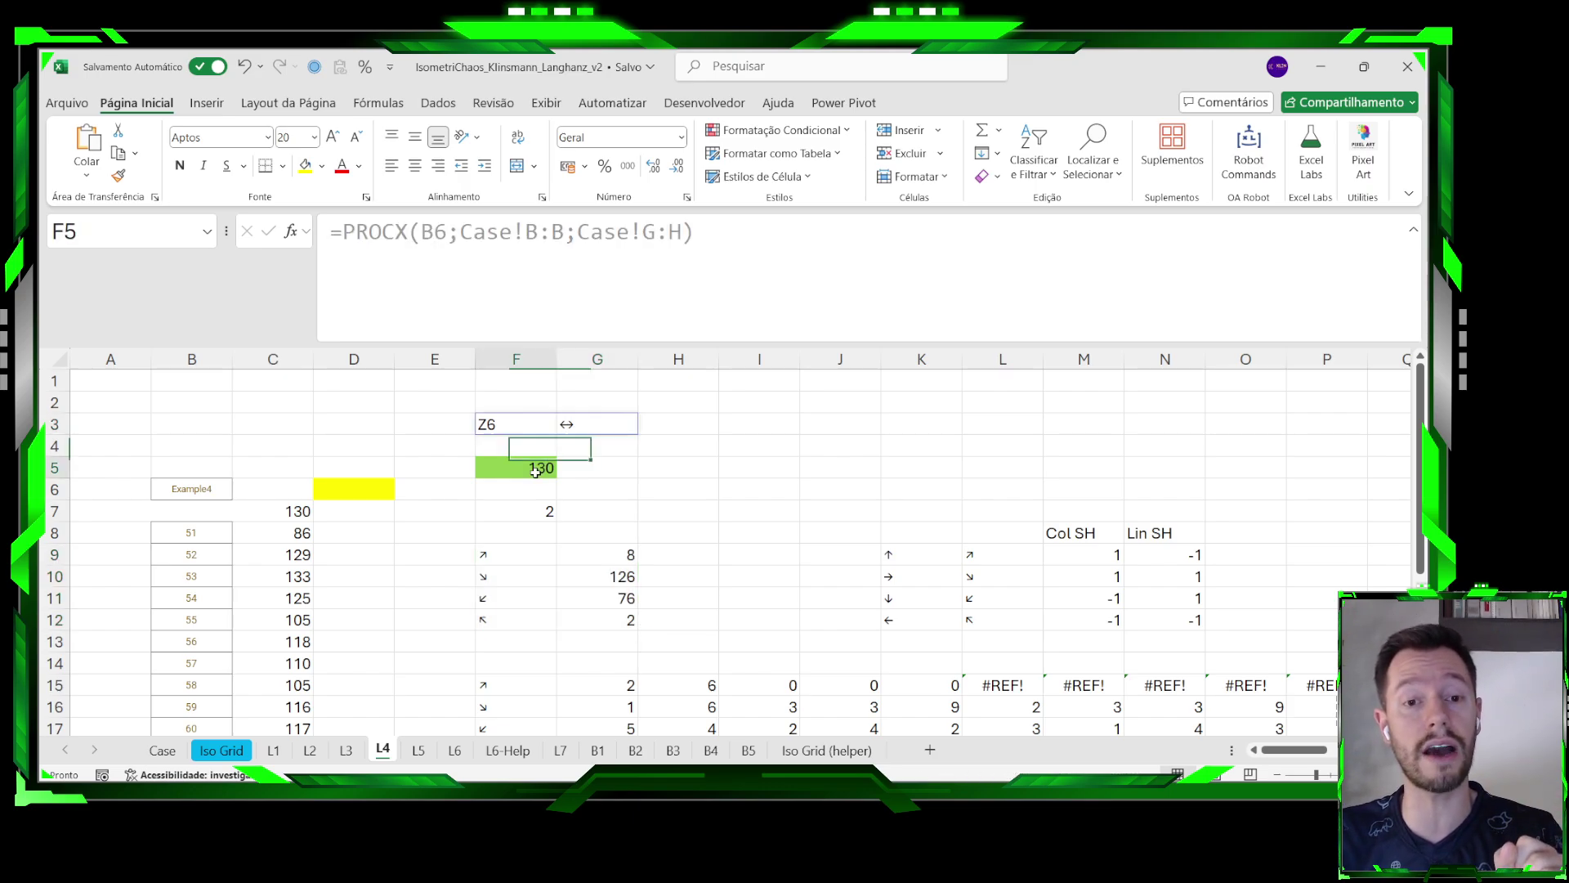
pyautogui.doubleClick(536, 472)
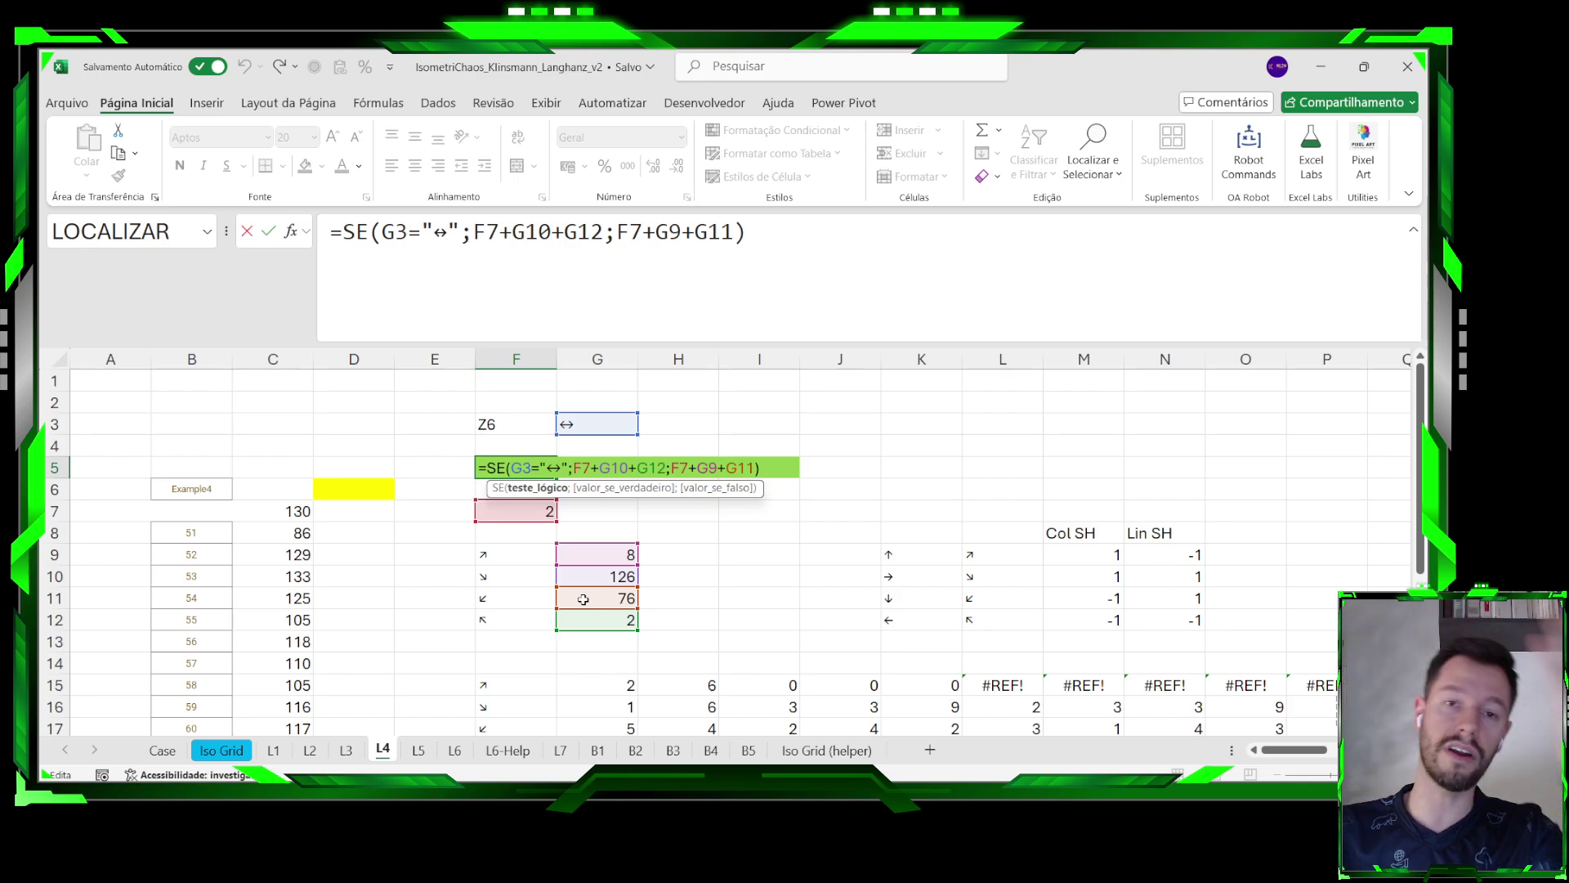
pyautogui.press('Escape')
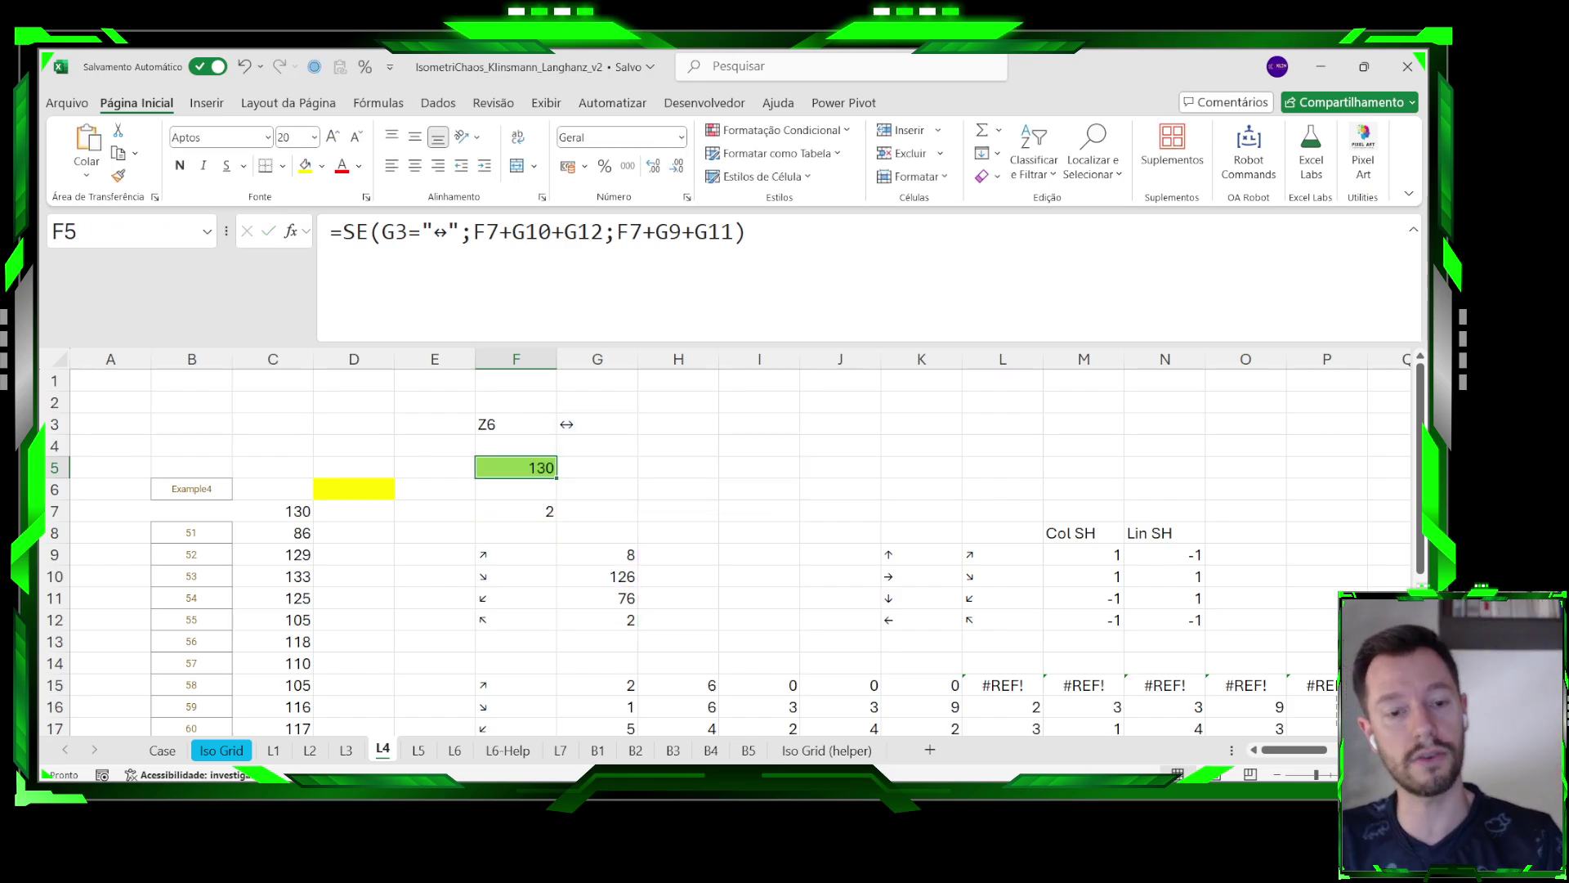
# Locate starting cell Z6 on the Iso Grid sheet, trace its diagonals, and return to the starting value in F7 on L4.
pyautogui.click(222, 750)
pyautogui.click(817, 614)
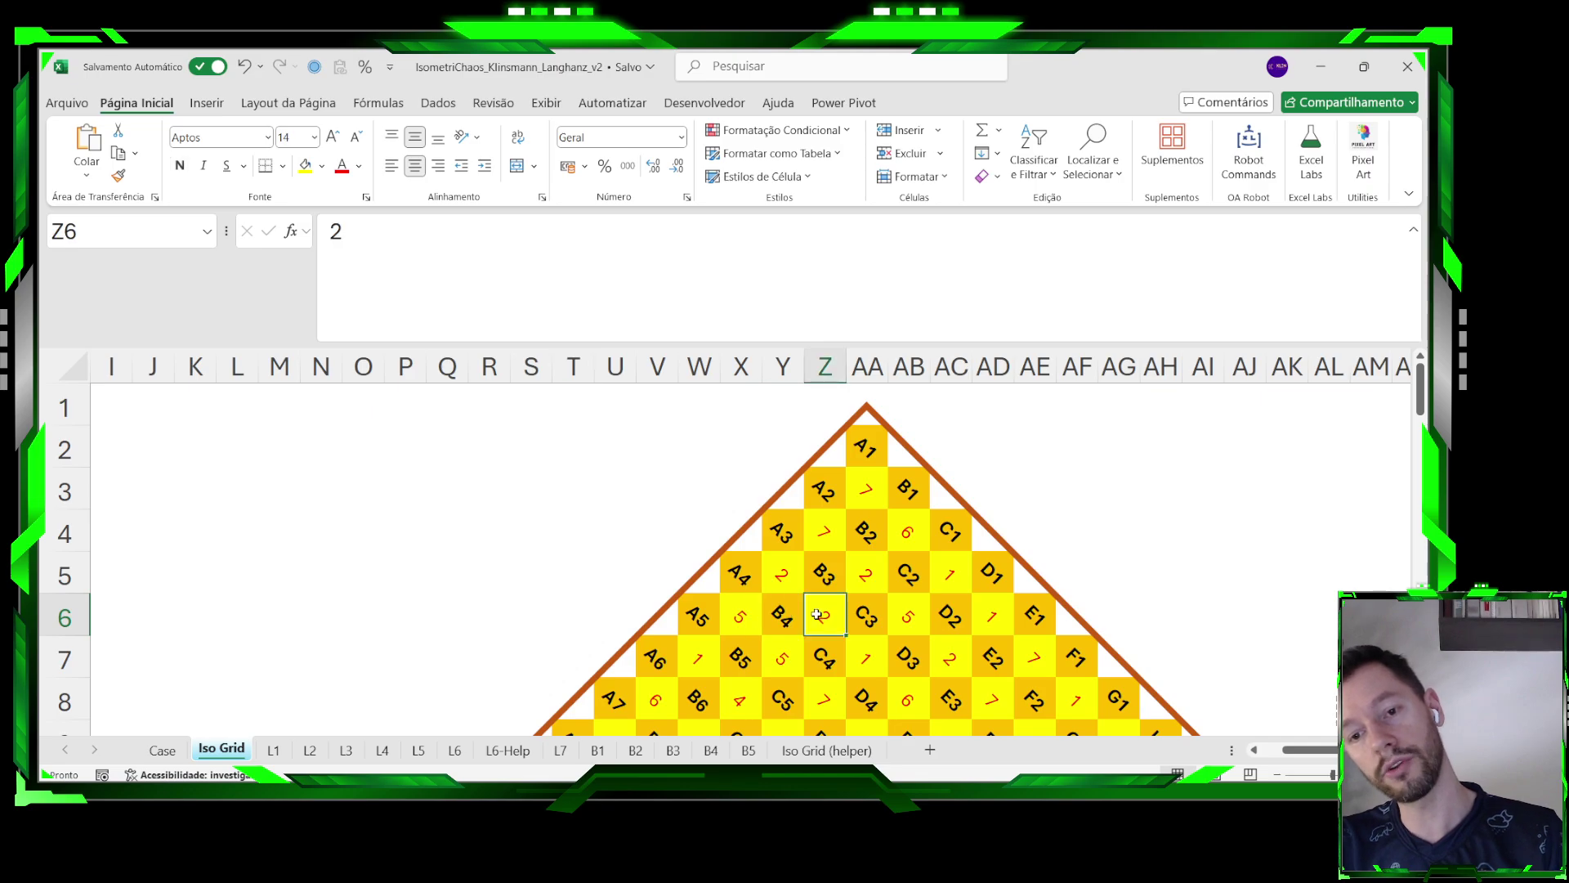
pyautogui.scroll(-1, 818, 613)
pyautogui.scroll(1, 850, 597)
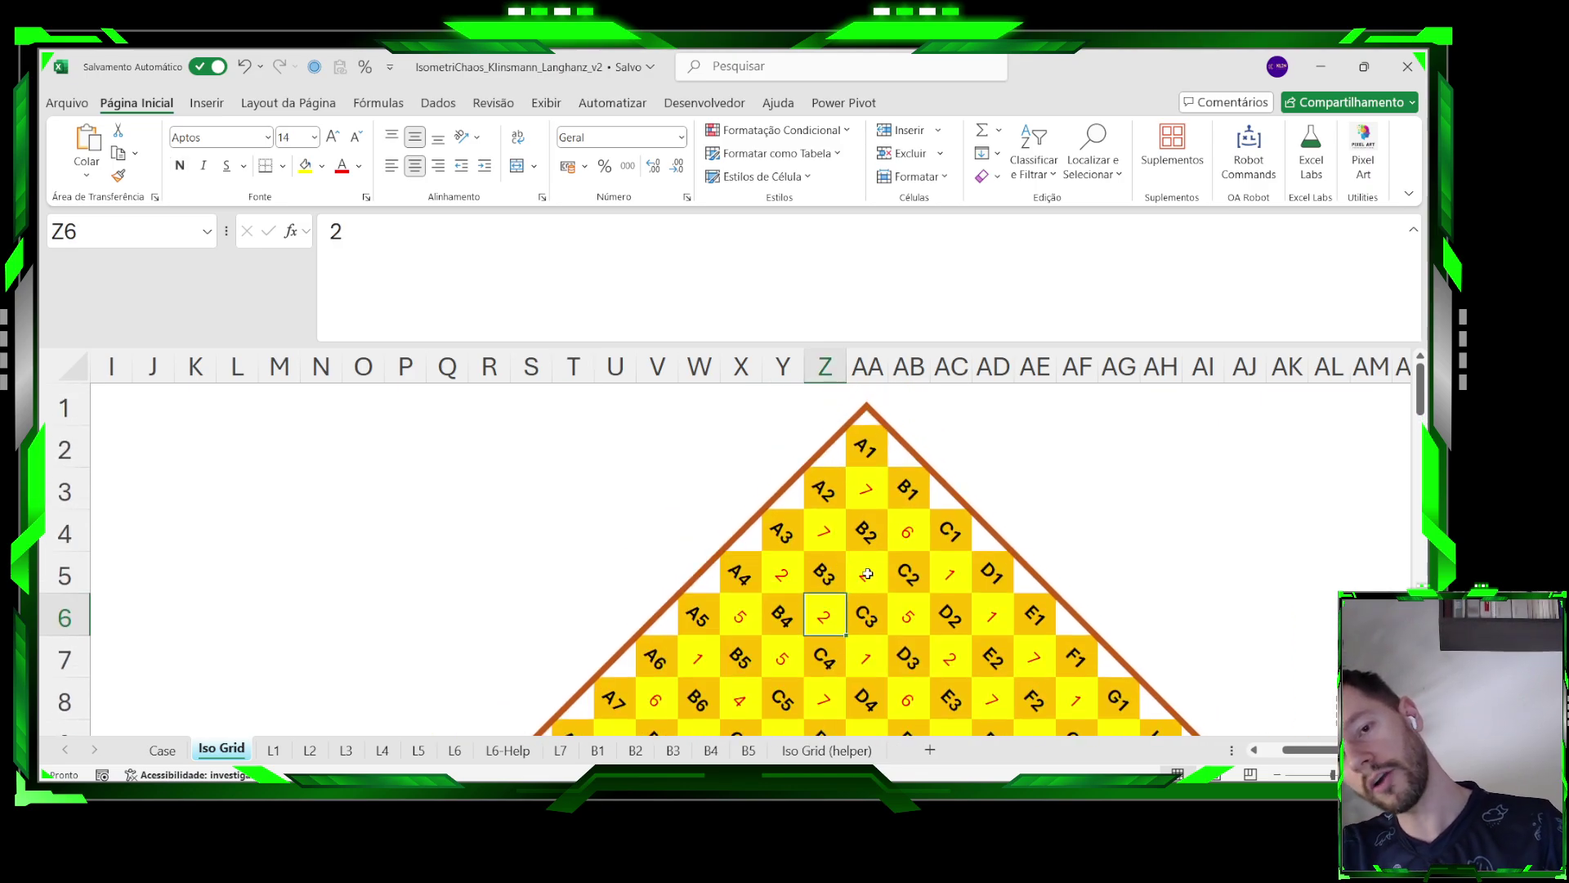
pyautogui.scroll(-1, 822, 592)
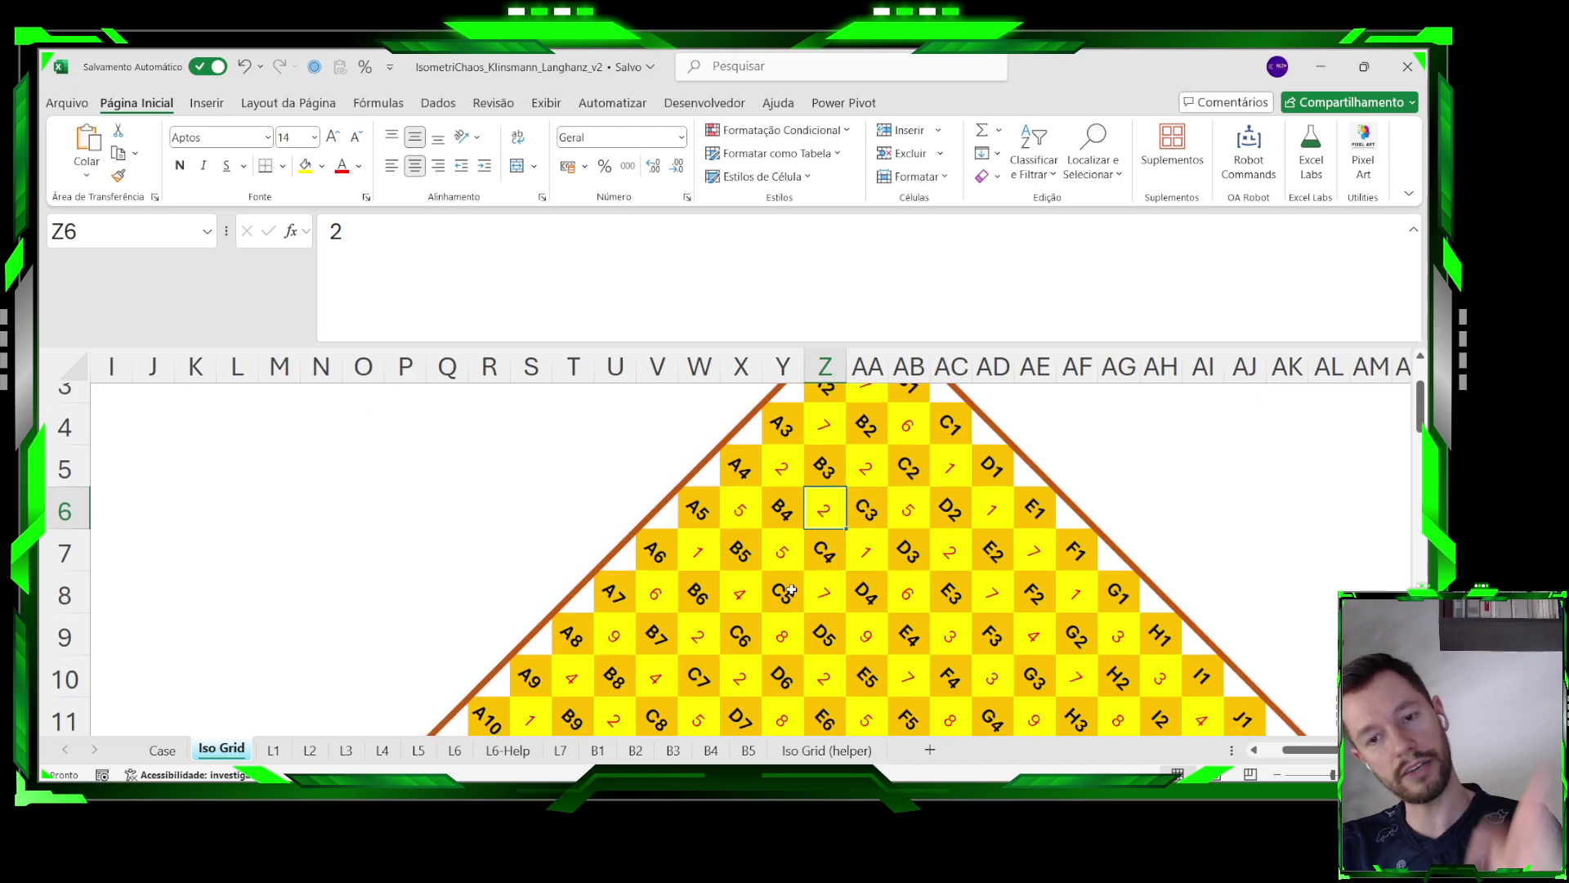
pyautogui.click(383, 750)
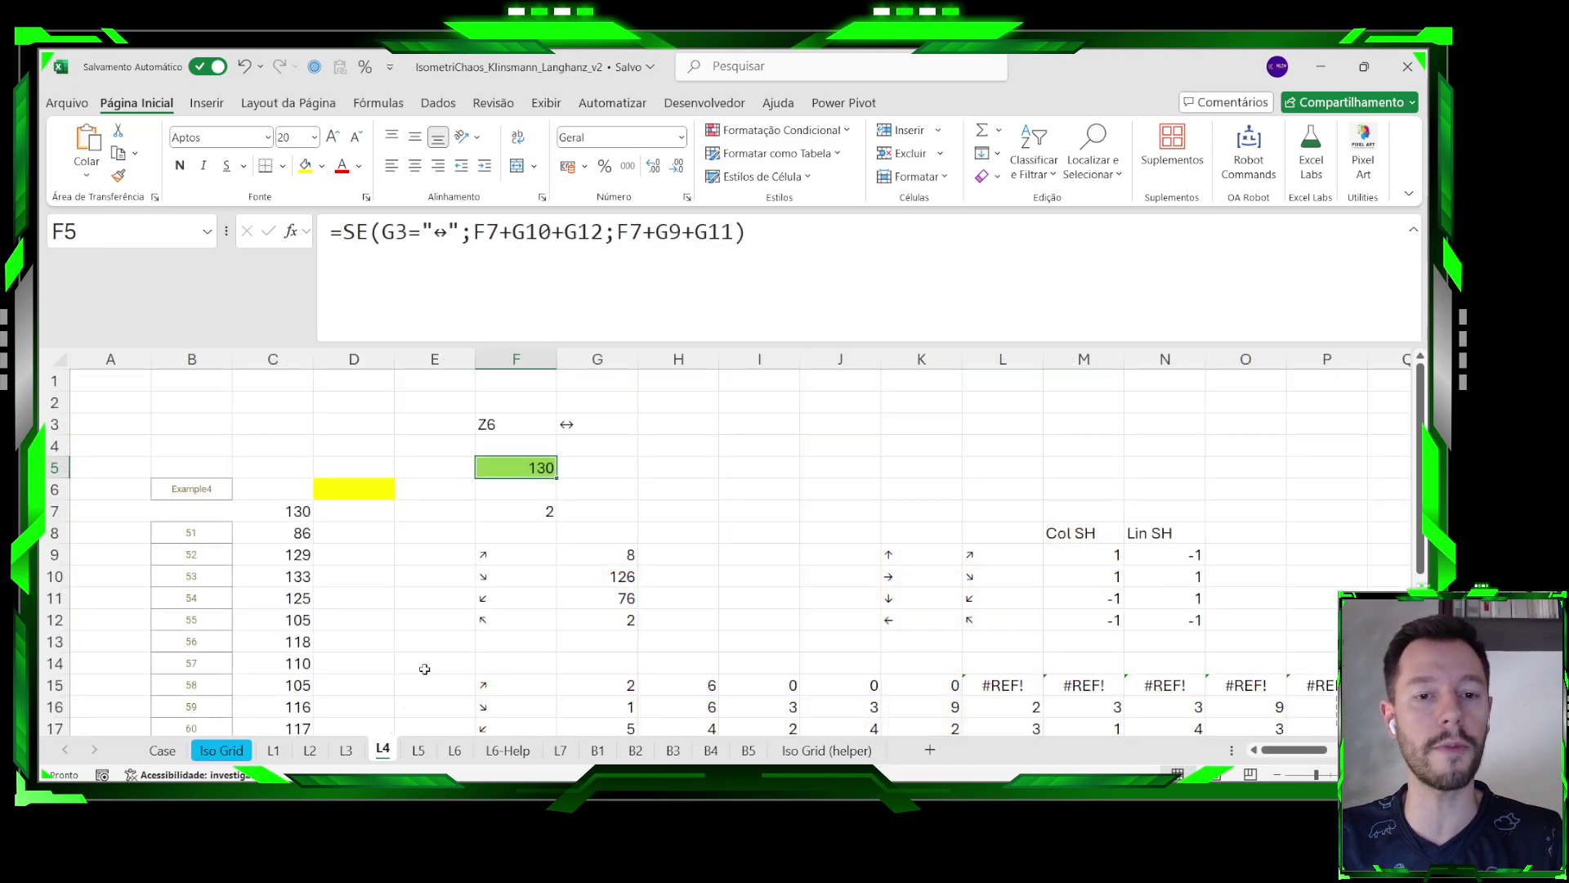
pyautogui.click(505, 515)
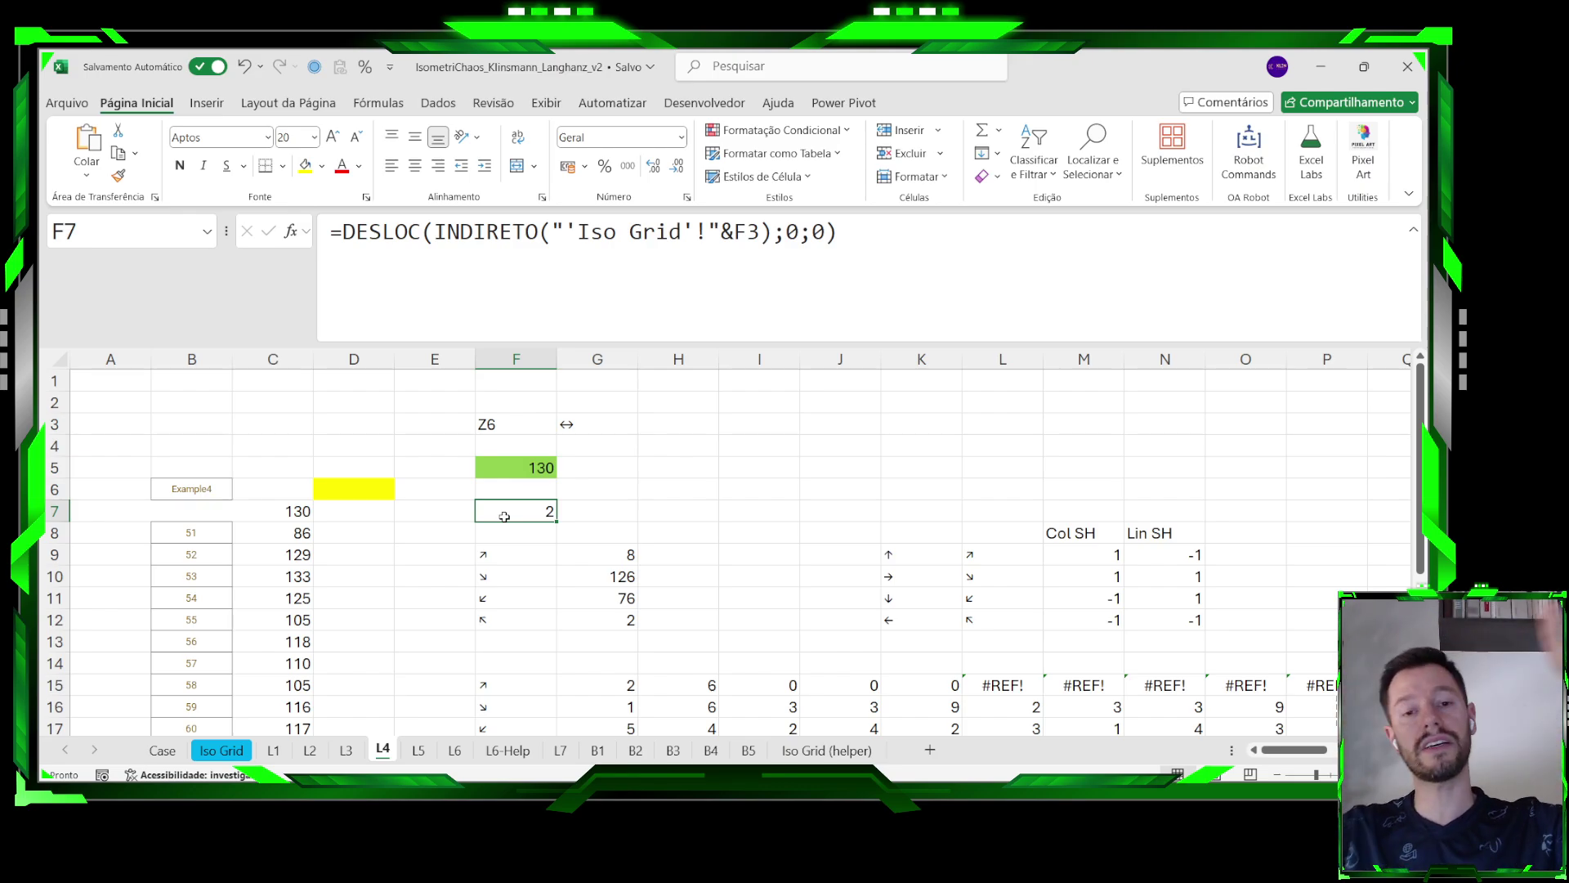
# Remove the yellow fill from cell D6 by copying blank cell D7 over it.
pyautogui.click(356, 507)
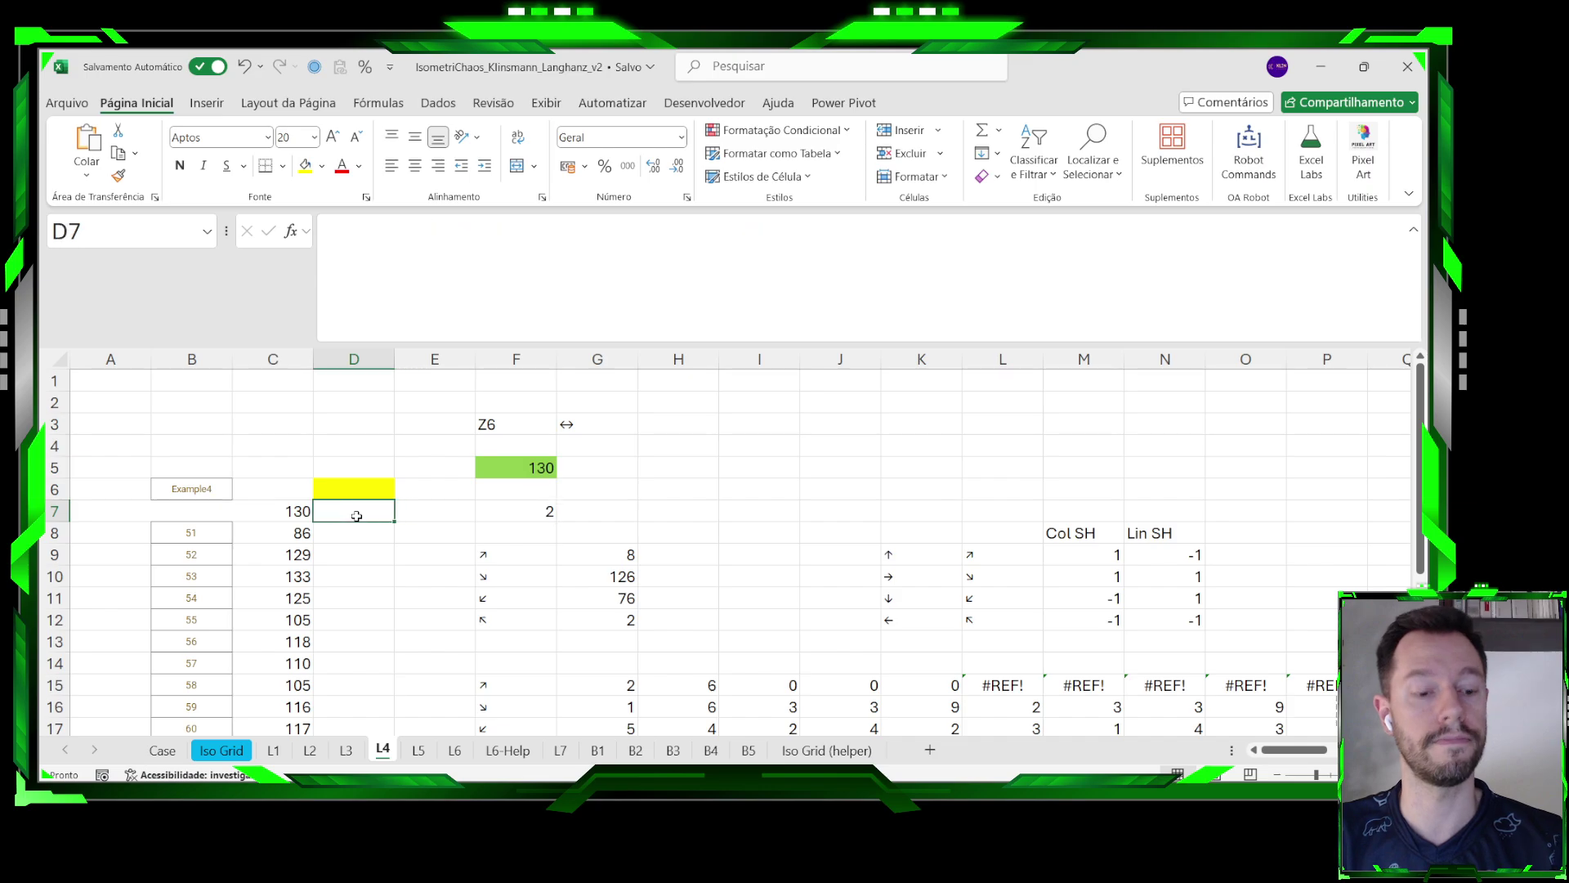
pyautogui.hotkey('ctrl', 'c')
pyautogui.click(356, 490)
pyautogui.press('Return')
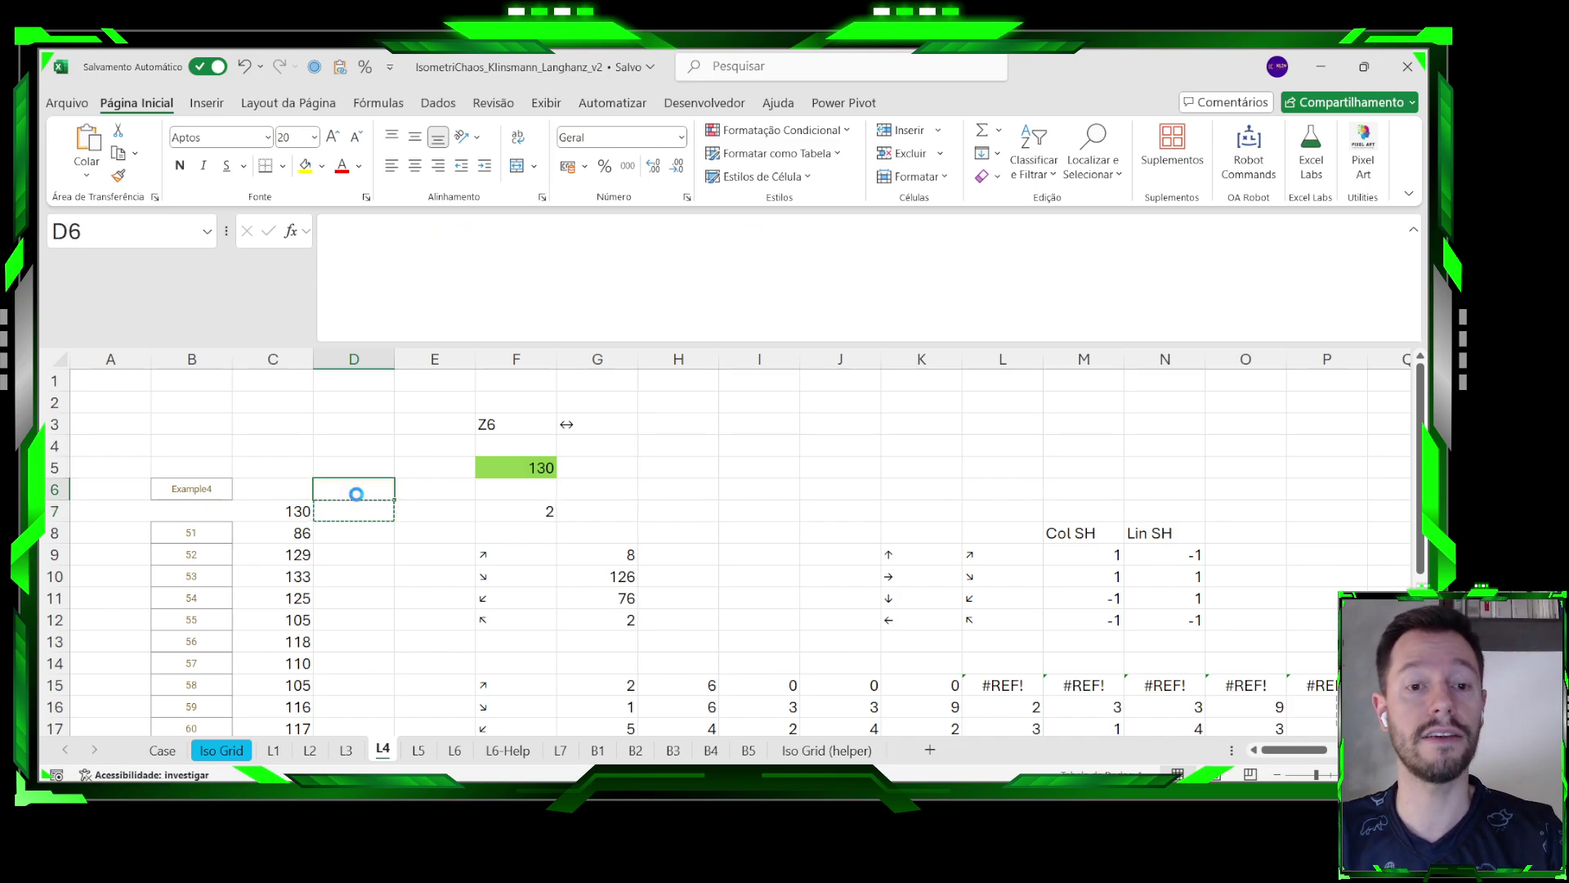
# Review the direction lookup in G3 and the starting cell's value formula in F7.
pyautogui.click(579, 479)
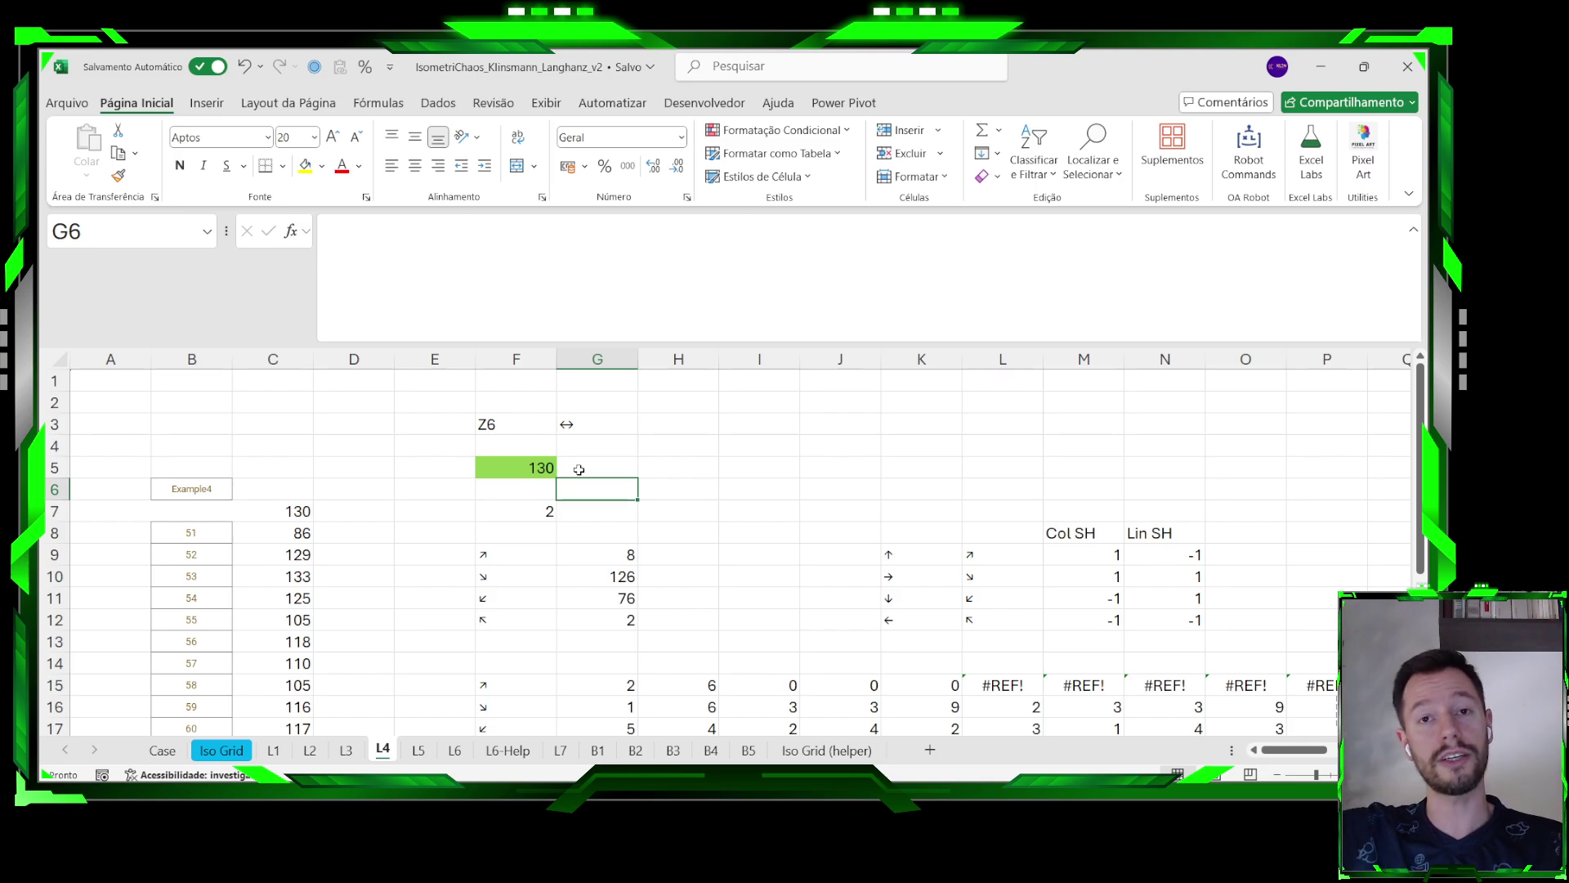
pyautogui.click(591, 426)
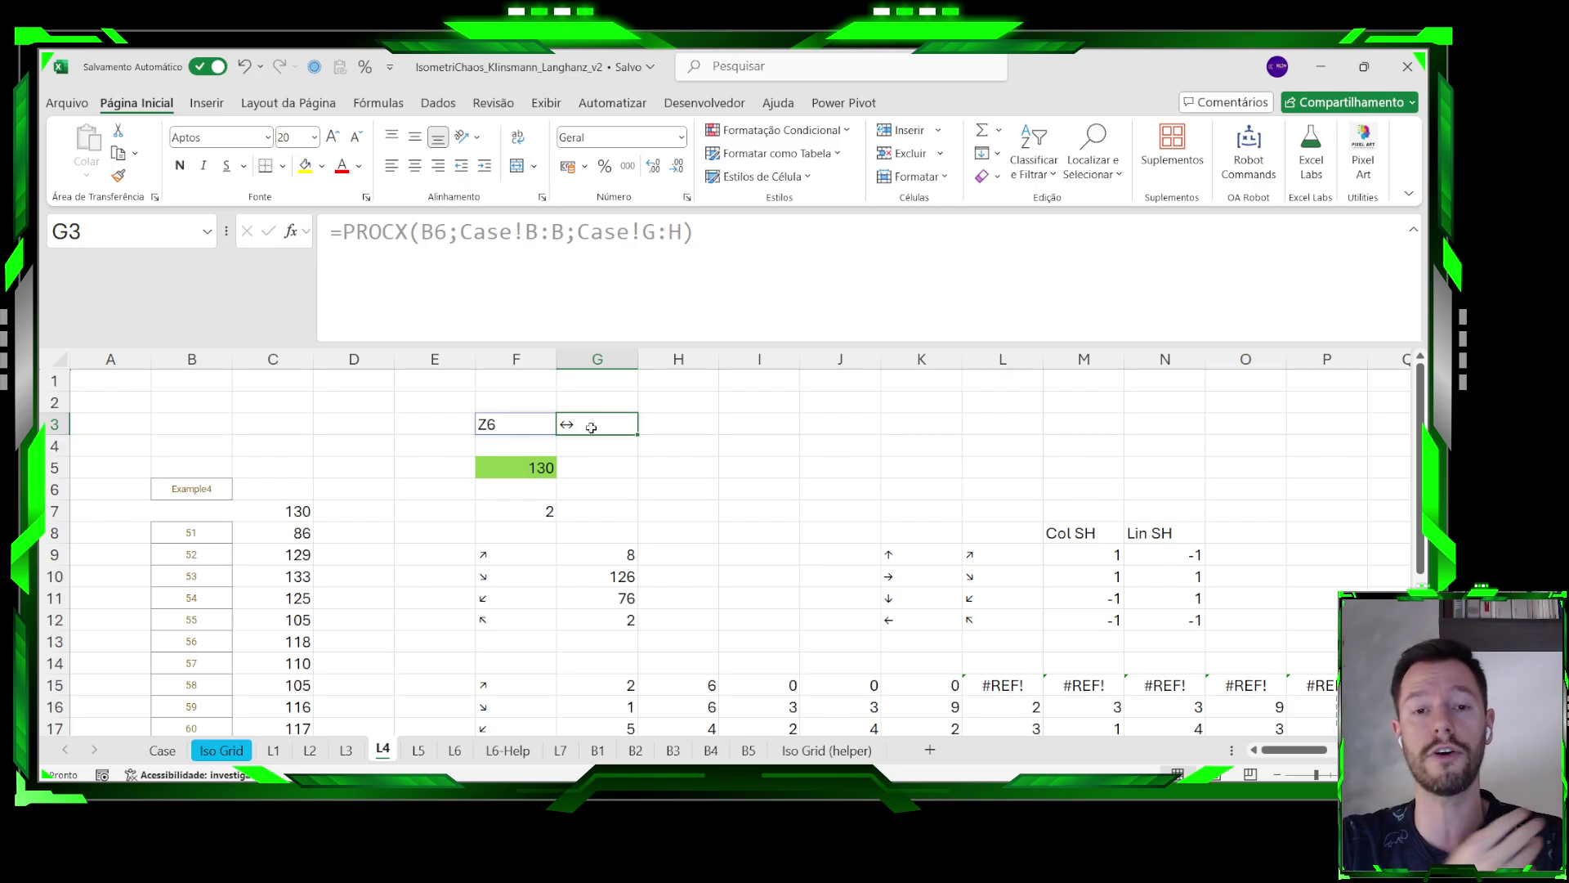
pyautogui.click(514, 507)
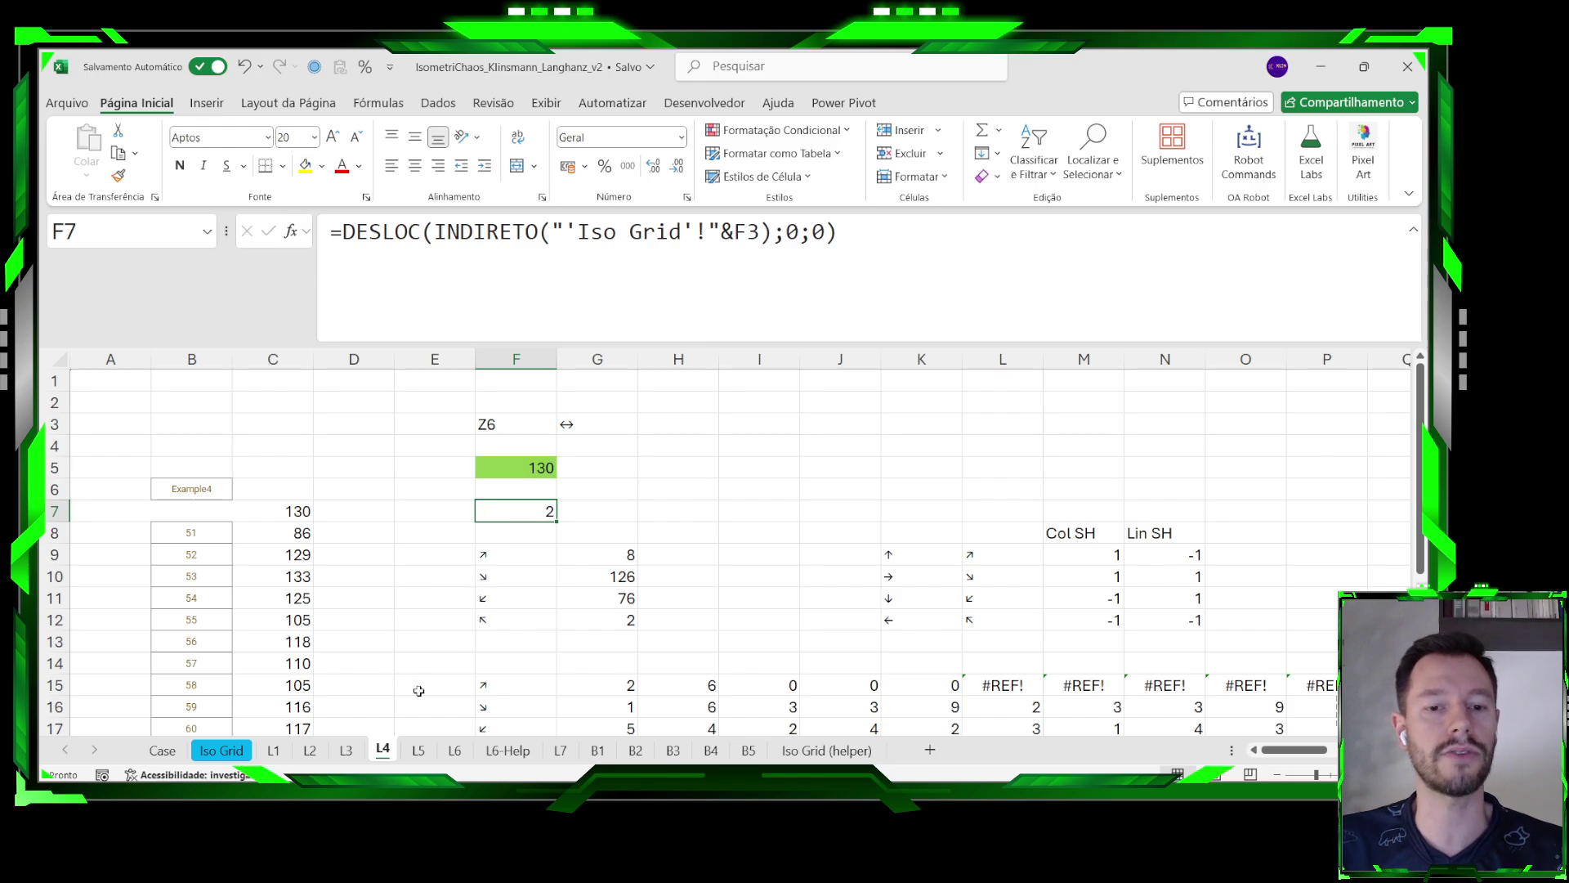
# Compare the Level 4 example with the Level 5 instructions and example on the Case sheet.
pyautogui.click(163, 752)
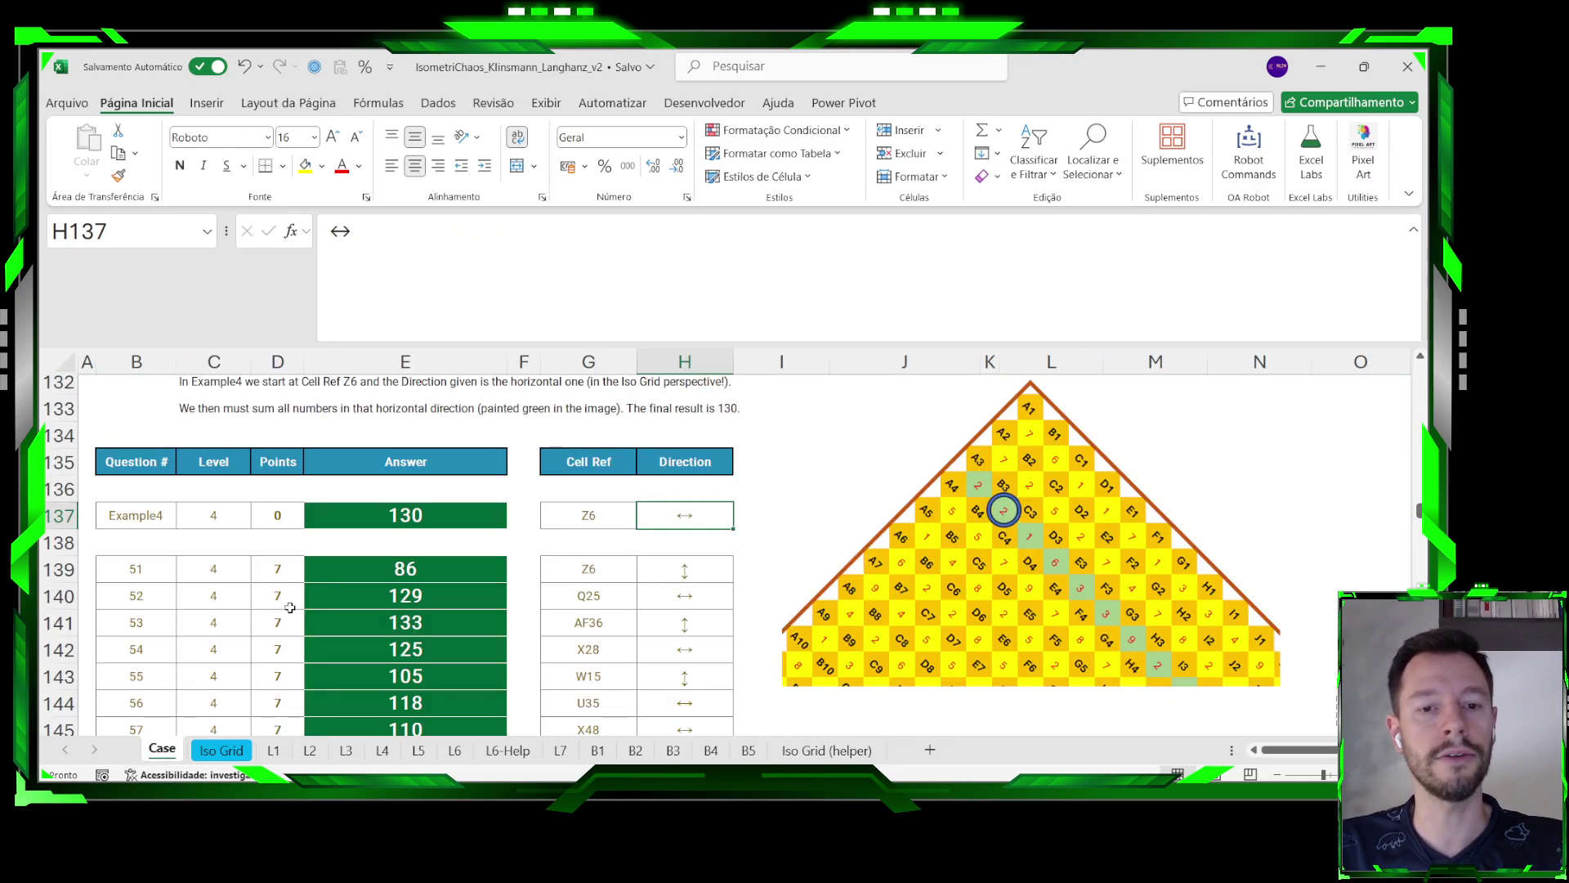
pyautogui.scroll(-9, 290, 611)
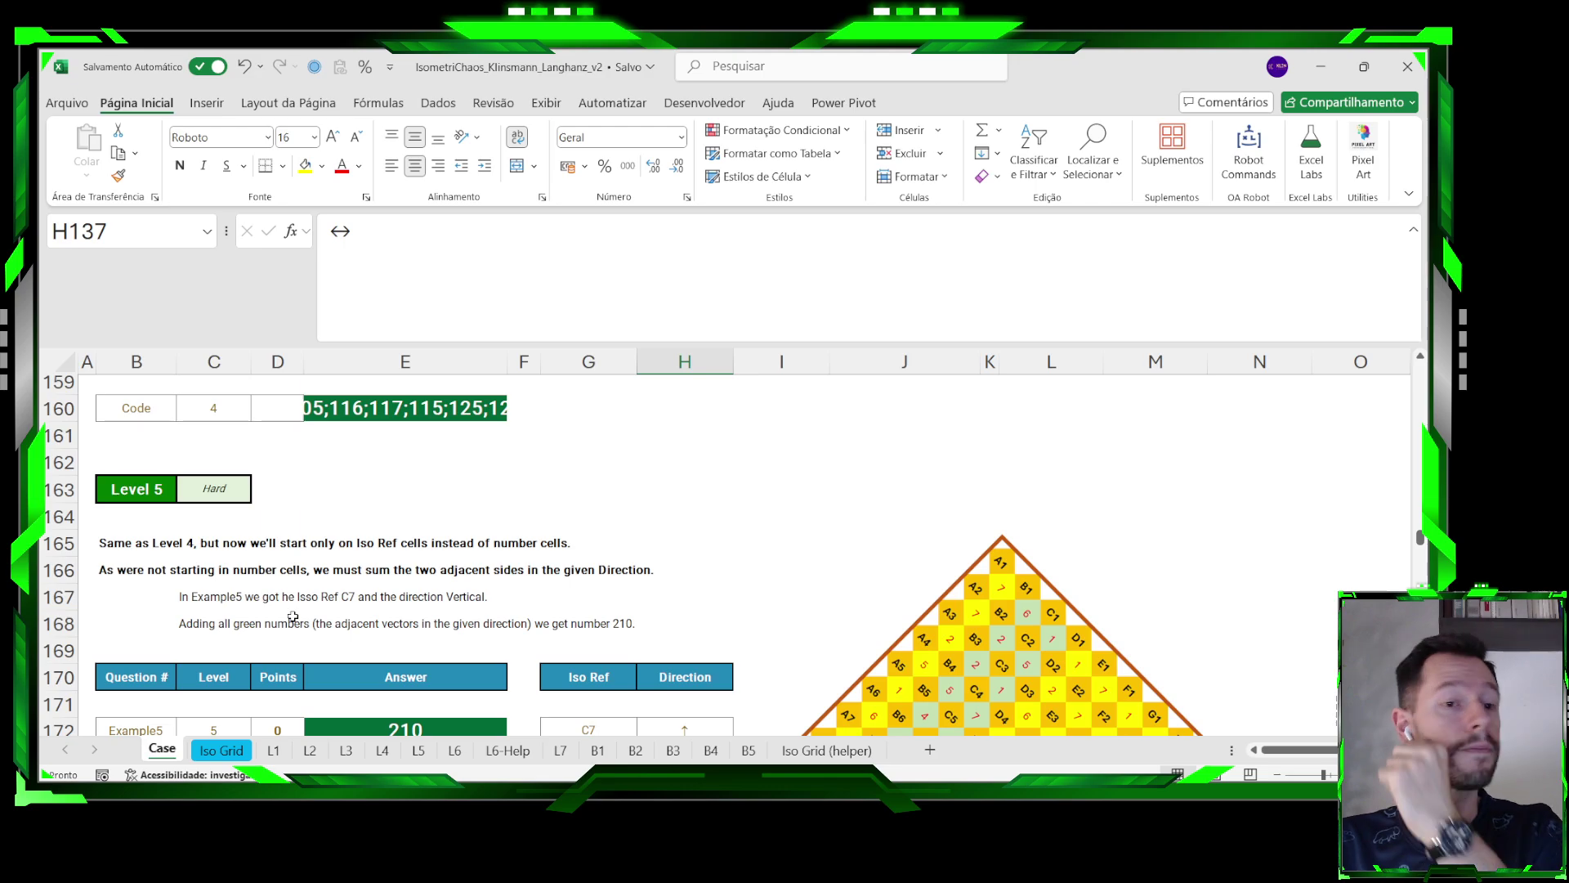
pyautogui.scroll(-2, 293, 616)
pyautogui.scroll(1, 620, 656)
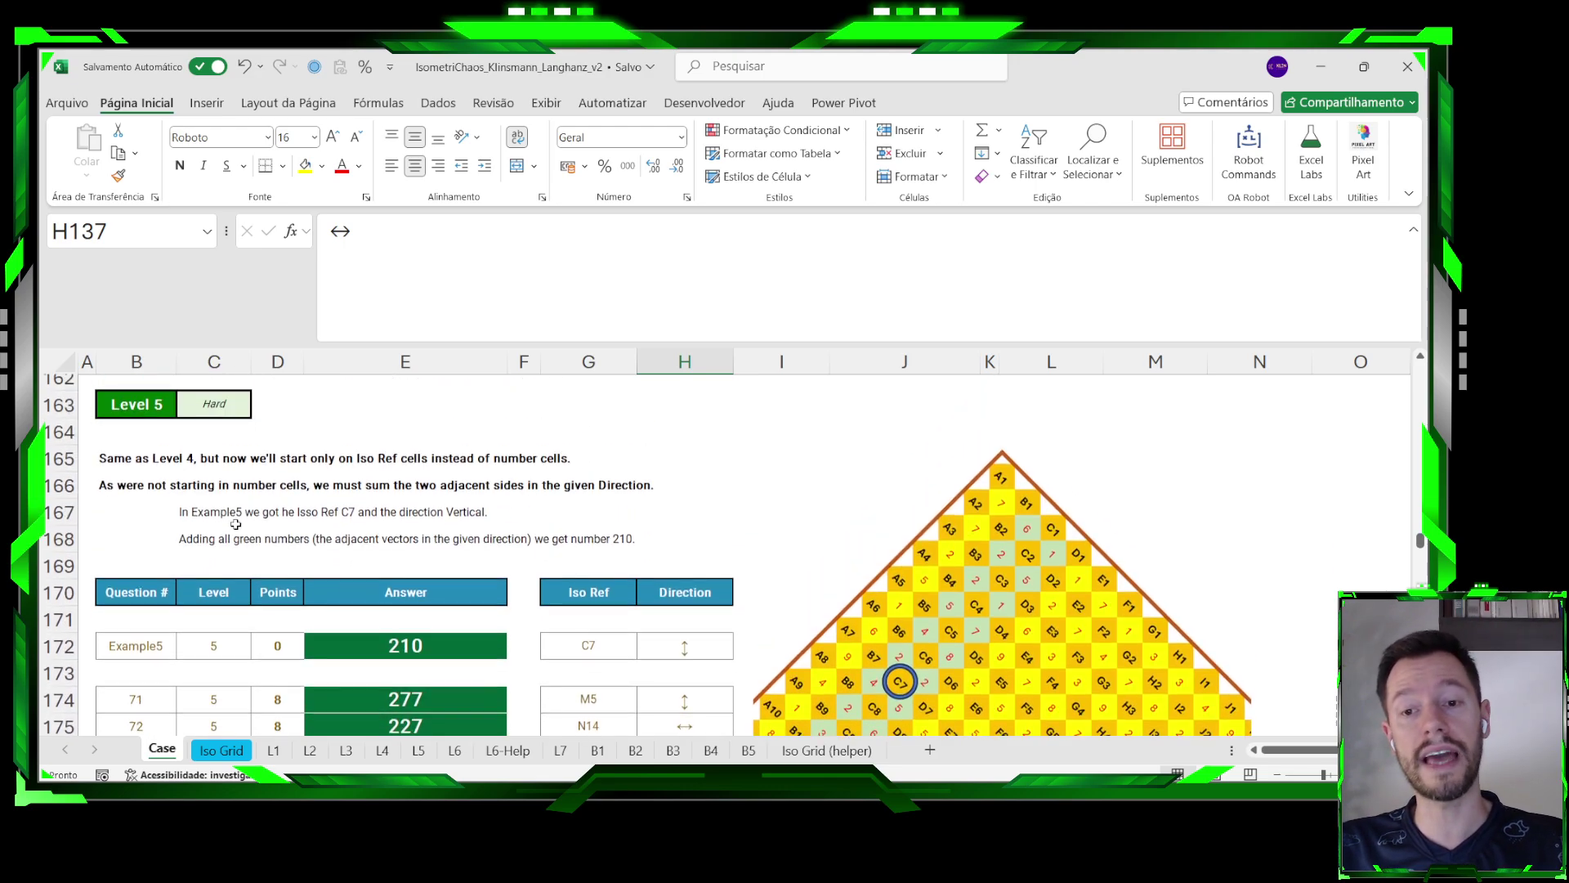
pyautogui.scroll(9, 620, 656)
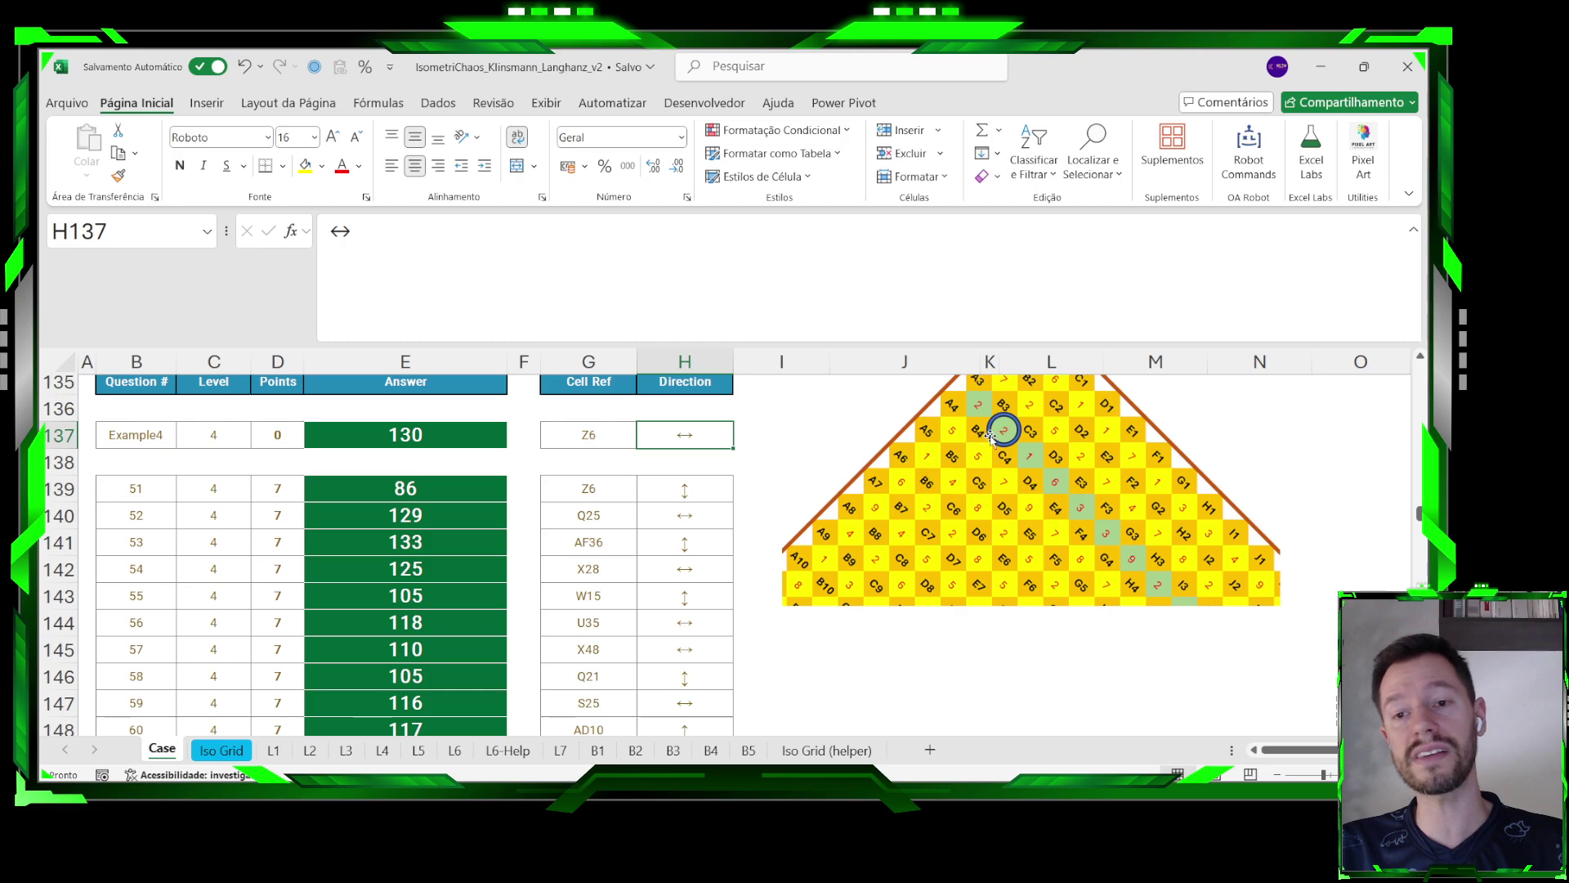
pyautogui.scroll(1, 1004, 428)
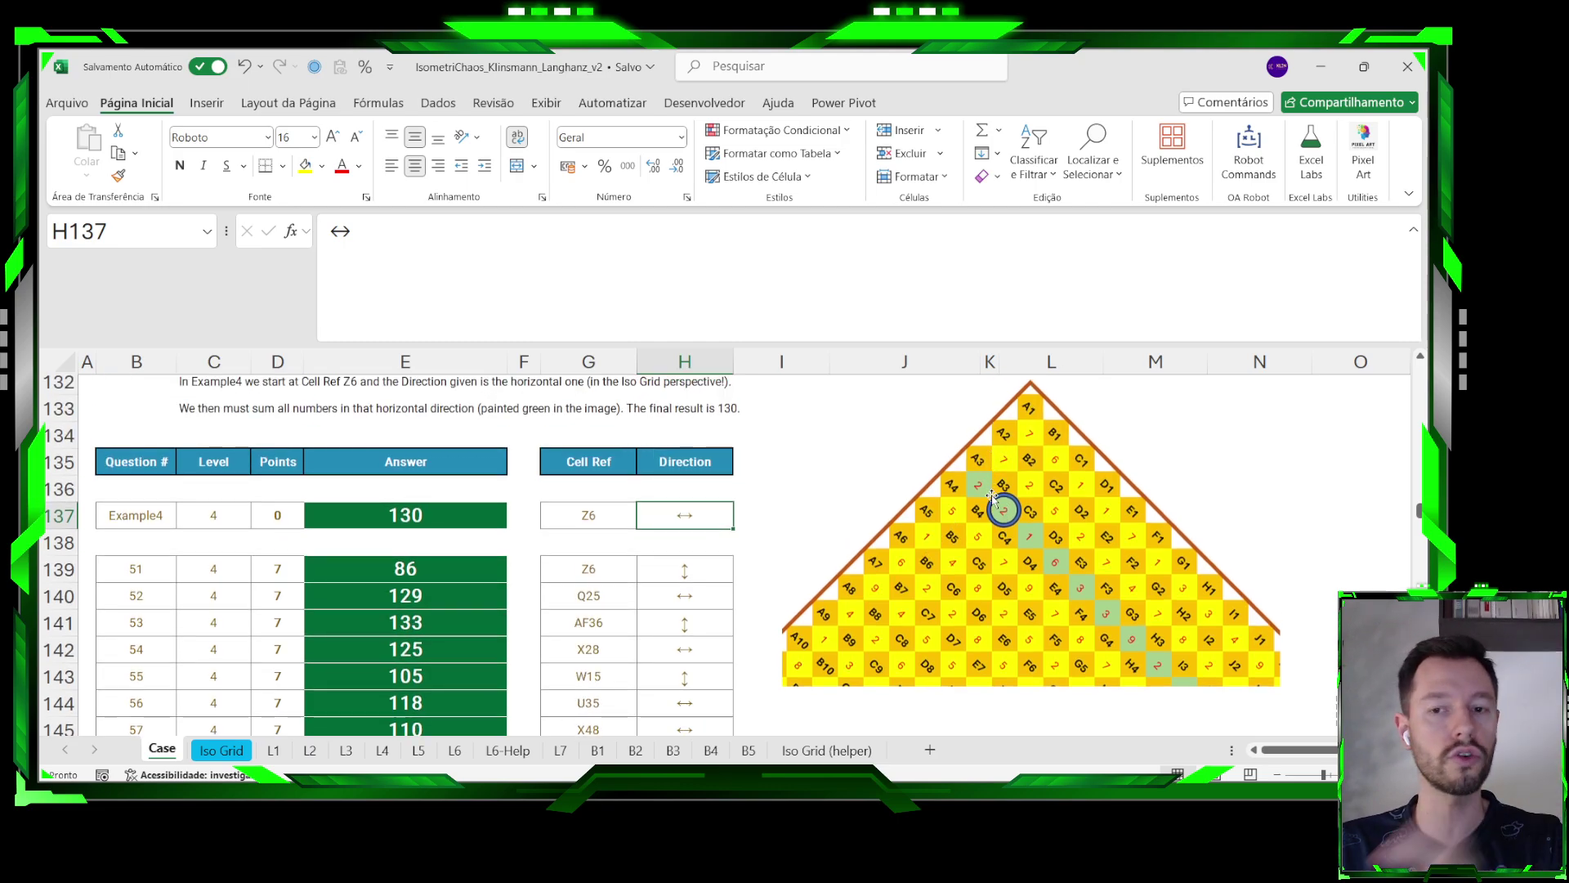
pyautogui.scroll(-9, 992, 496)
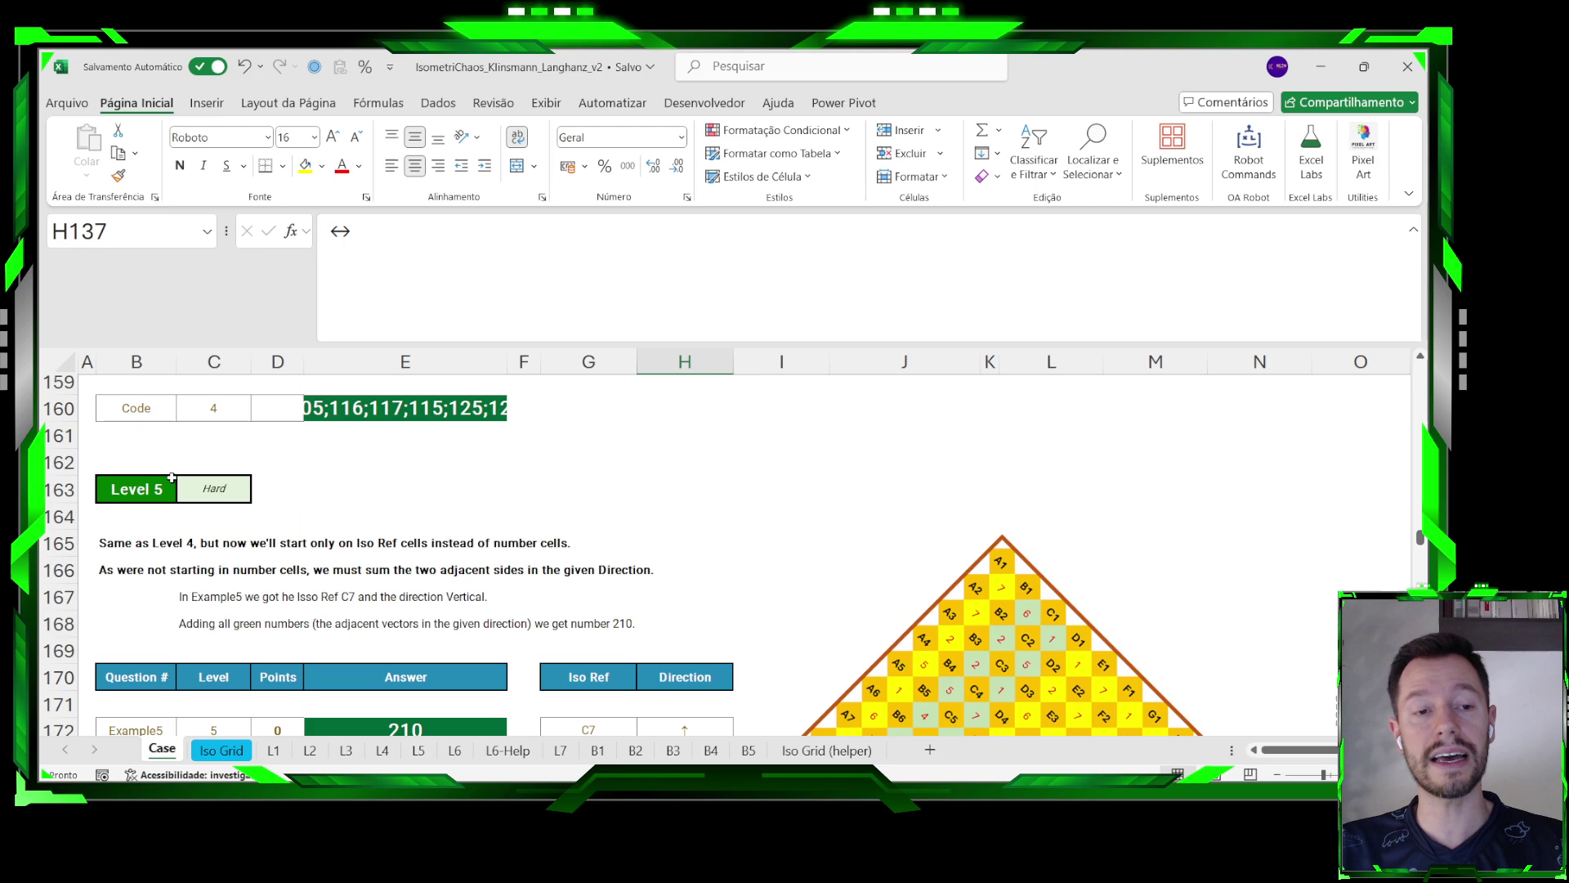
pyautogui.scroll(-2, 896, 694)
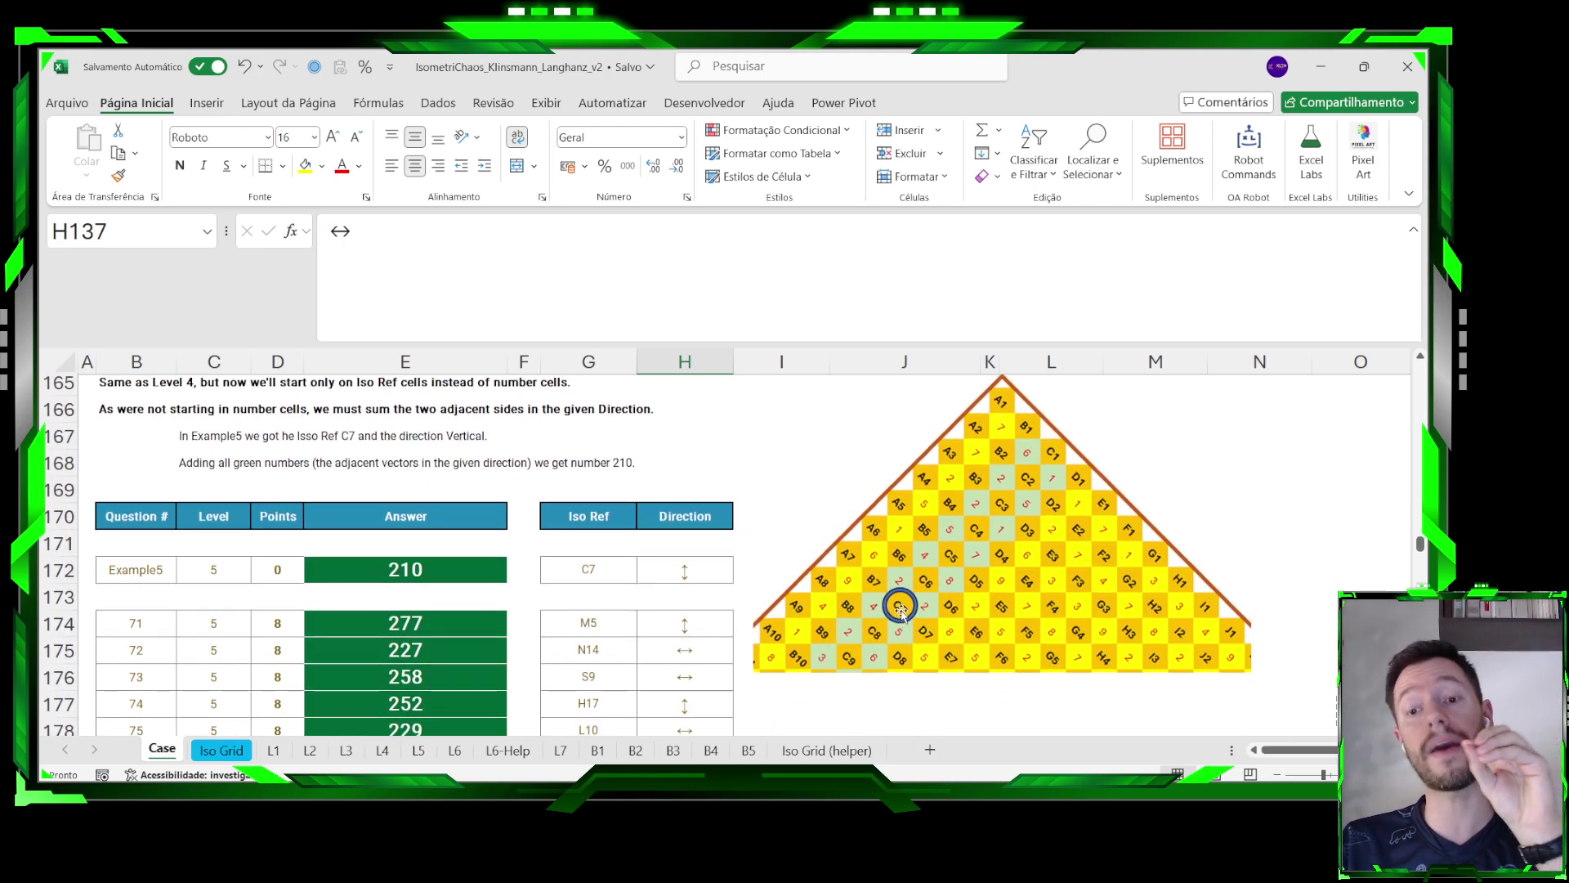
# Examine the Level 5 example's direction in H172 and its circled starting reference C7 in the grid picture.
pyautogui.click(696, 569)
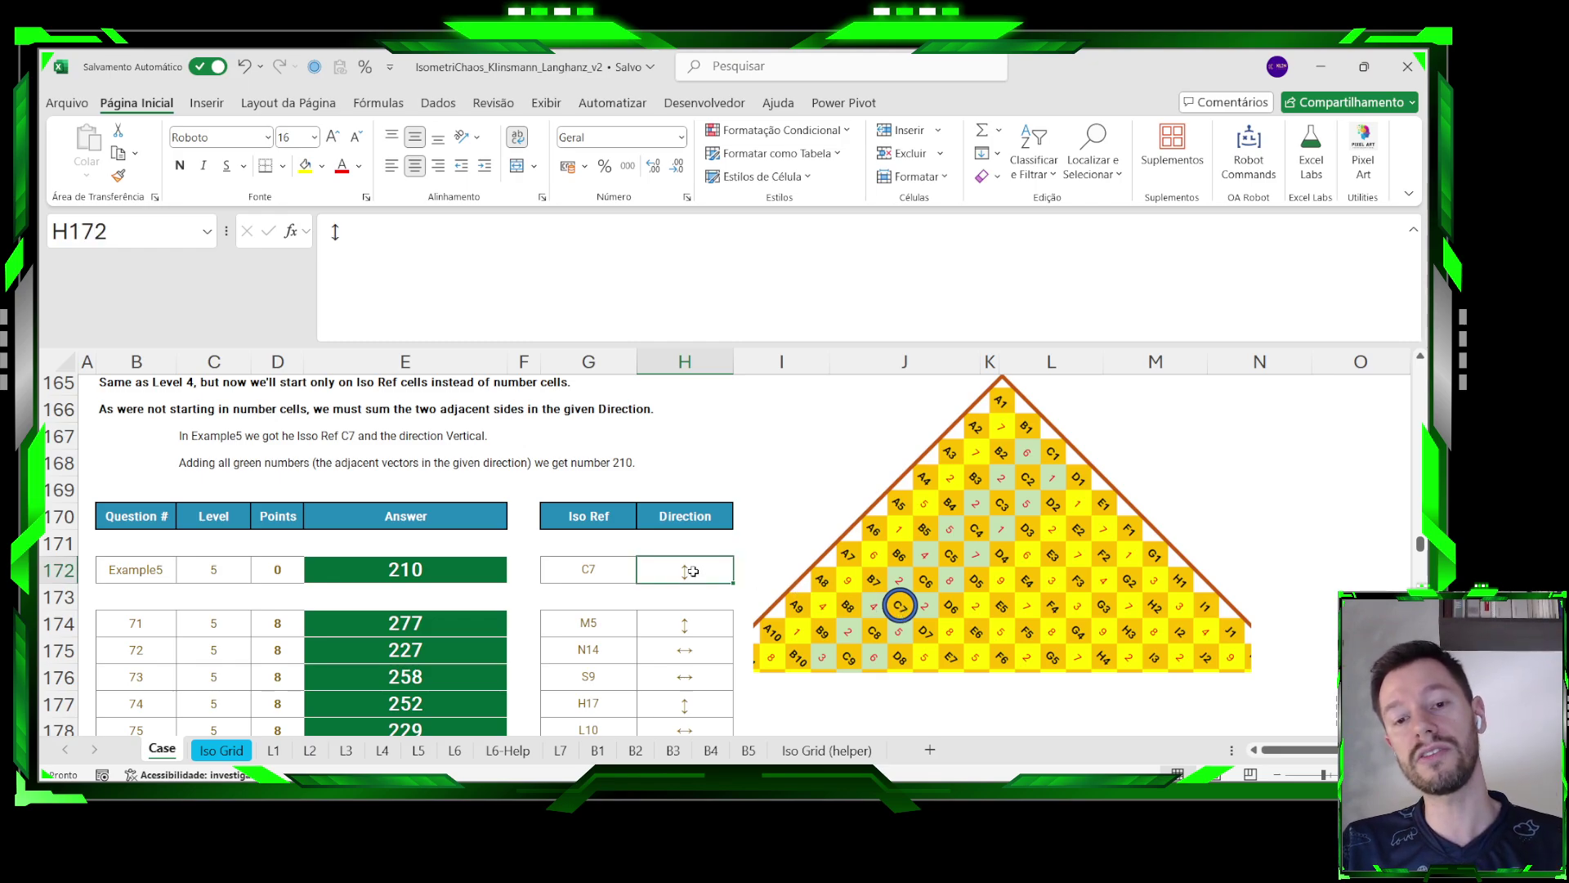
pyautogui.click(701, 648)
pyautogui.click(900, 606)
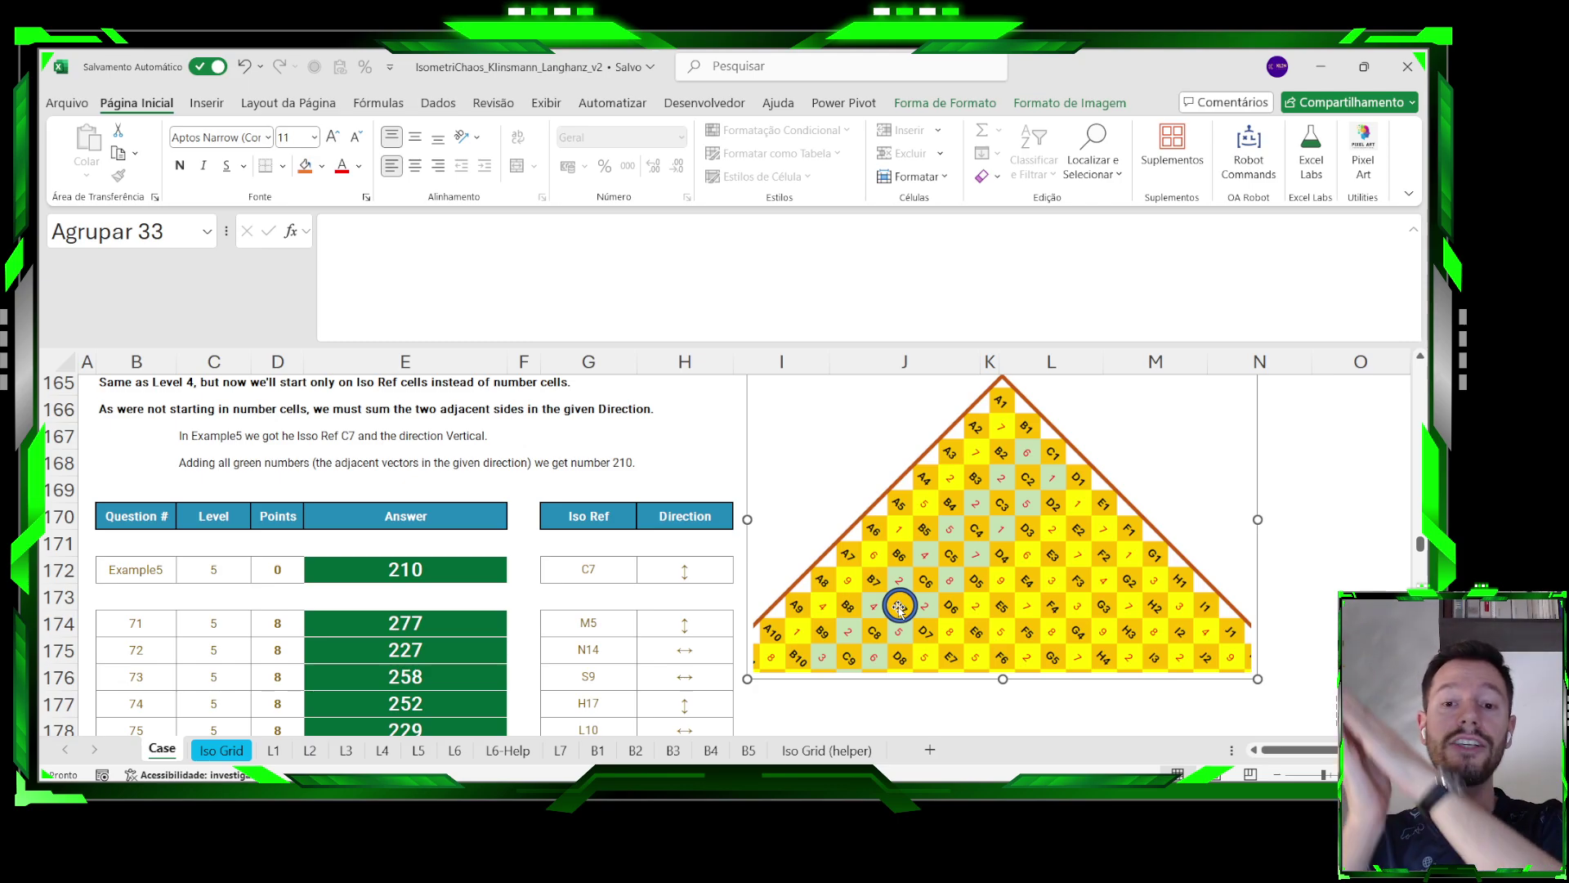
pyautogui.click(688, 570)
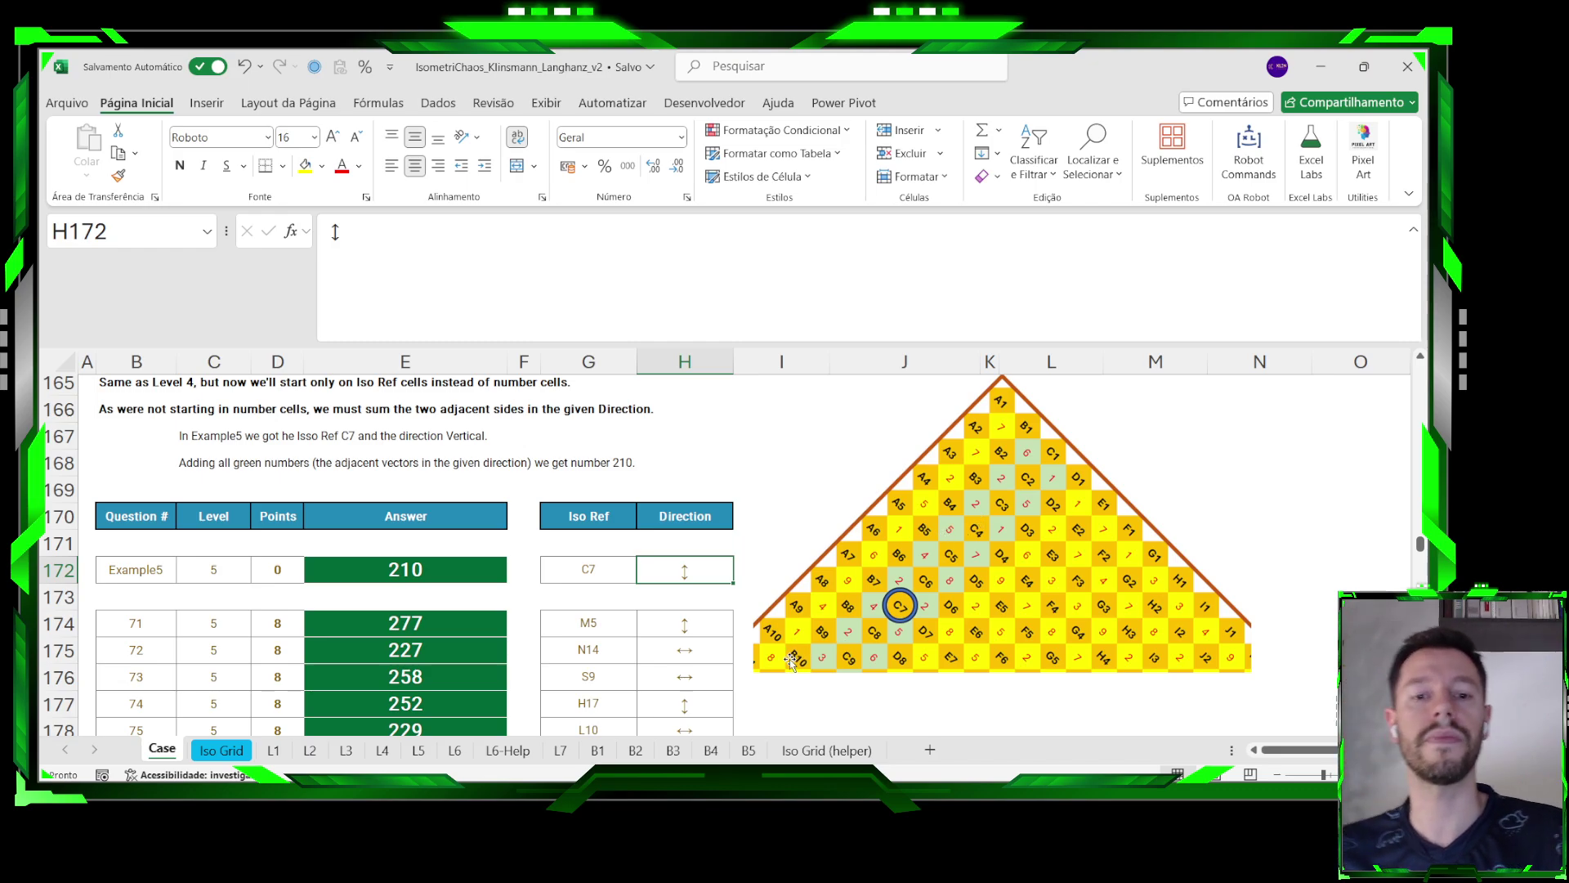
# Go to the top of the L5 sheet and examine the Iso Ref row starting at J9.
pyautogui.click(418, 751)
pyautogui.click(609, 556)
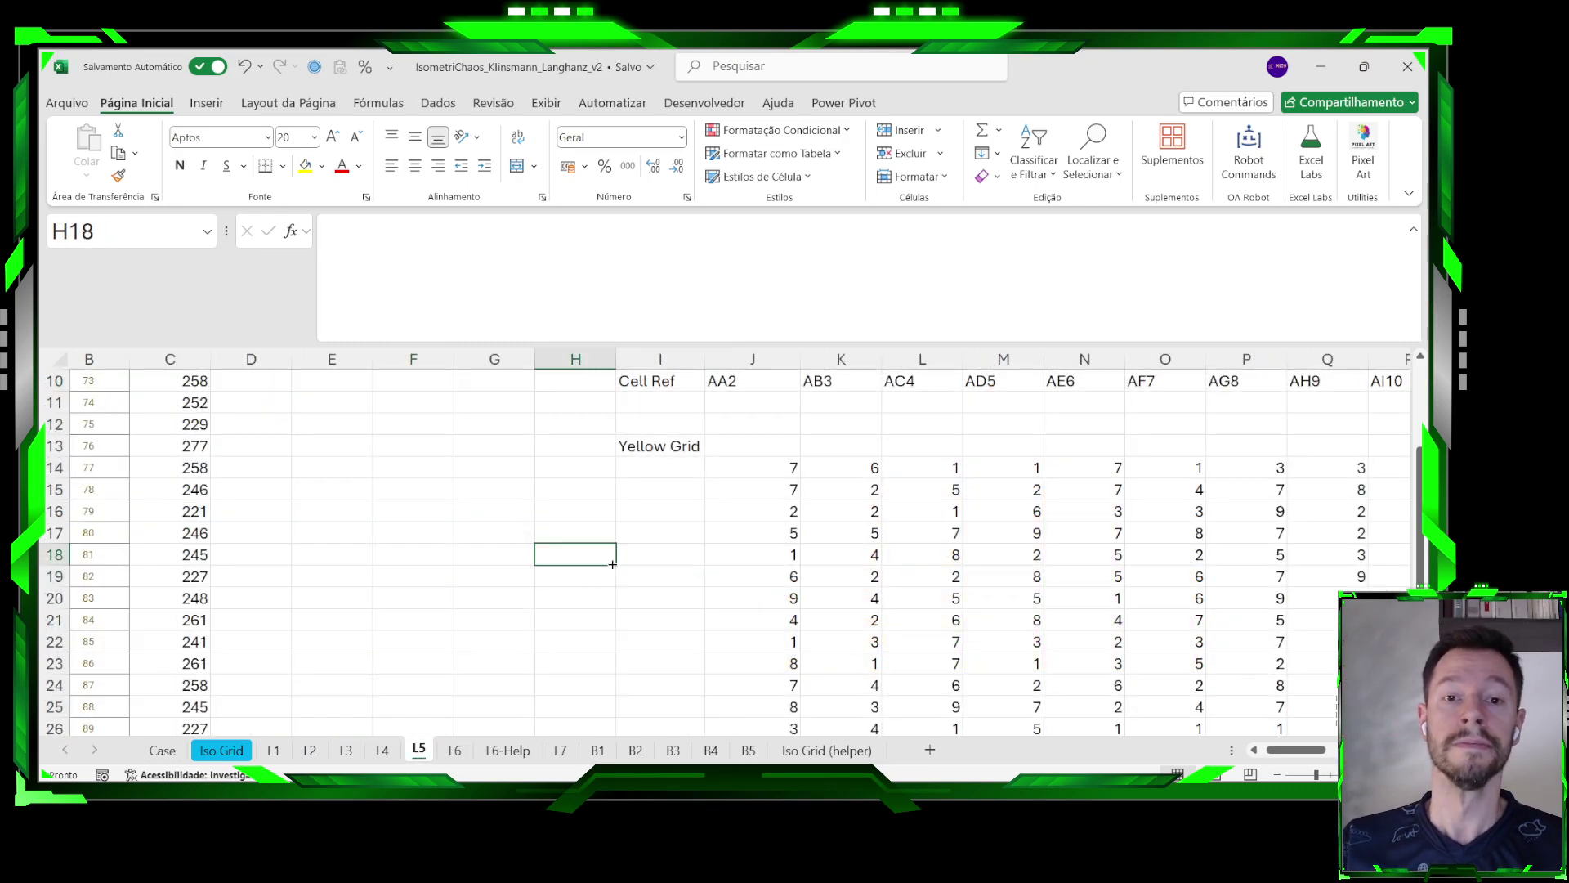
pyautogui.scroll(3, 608, 560)
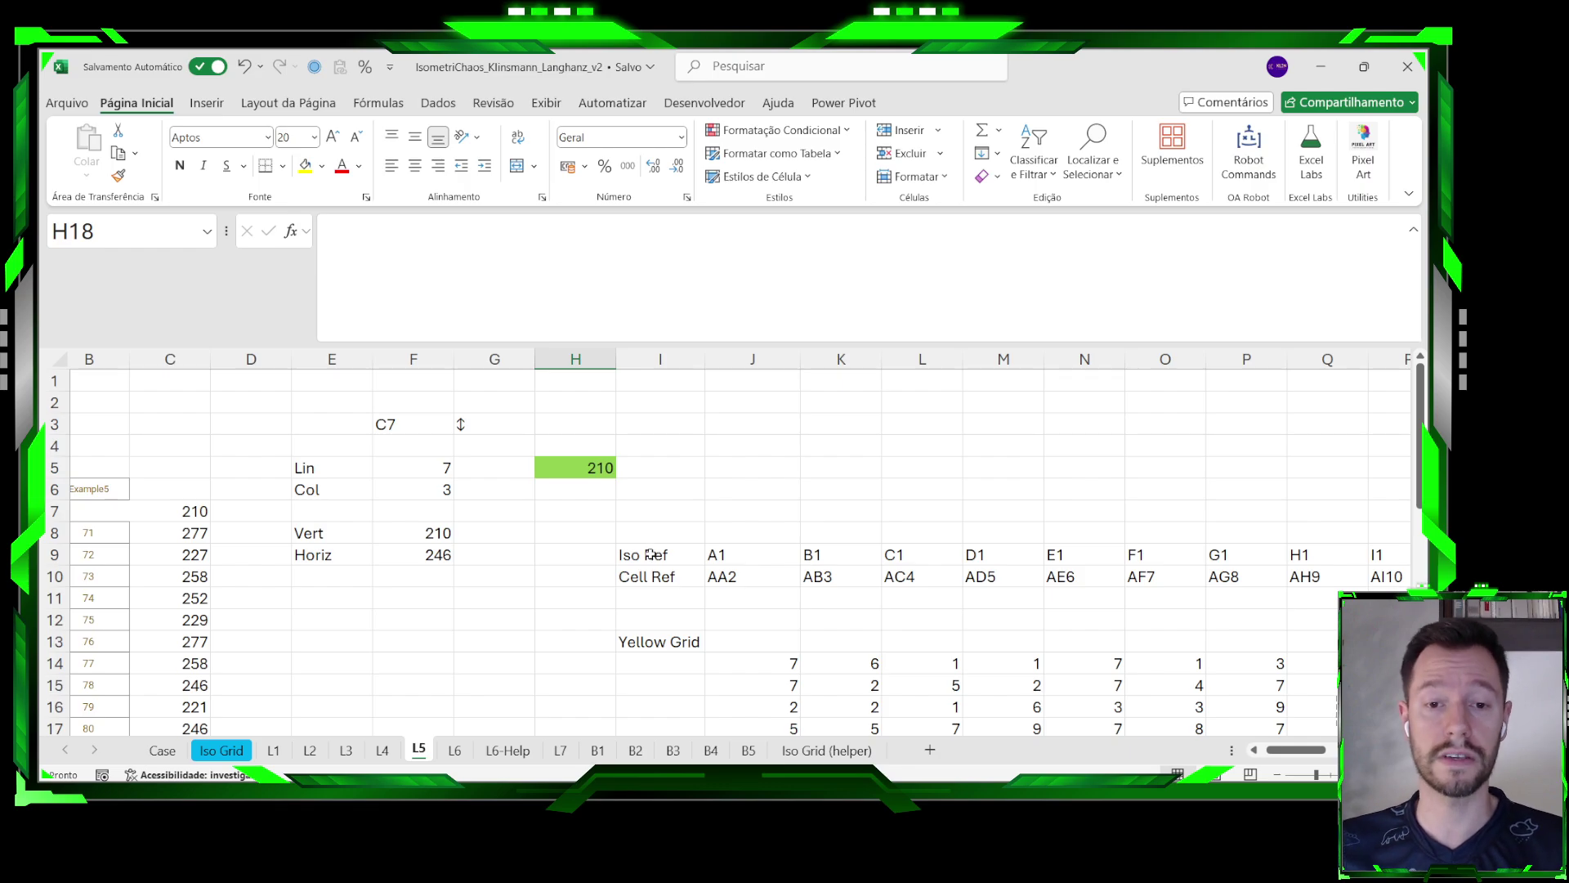
pyautogui.moveTo(645, 554); pyautogui.dragTo(818, 554)
pyautogui.click(765, 552)
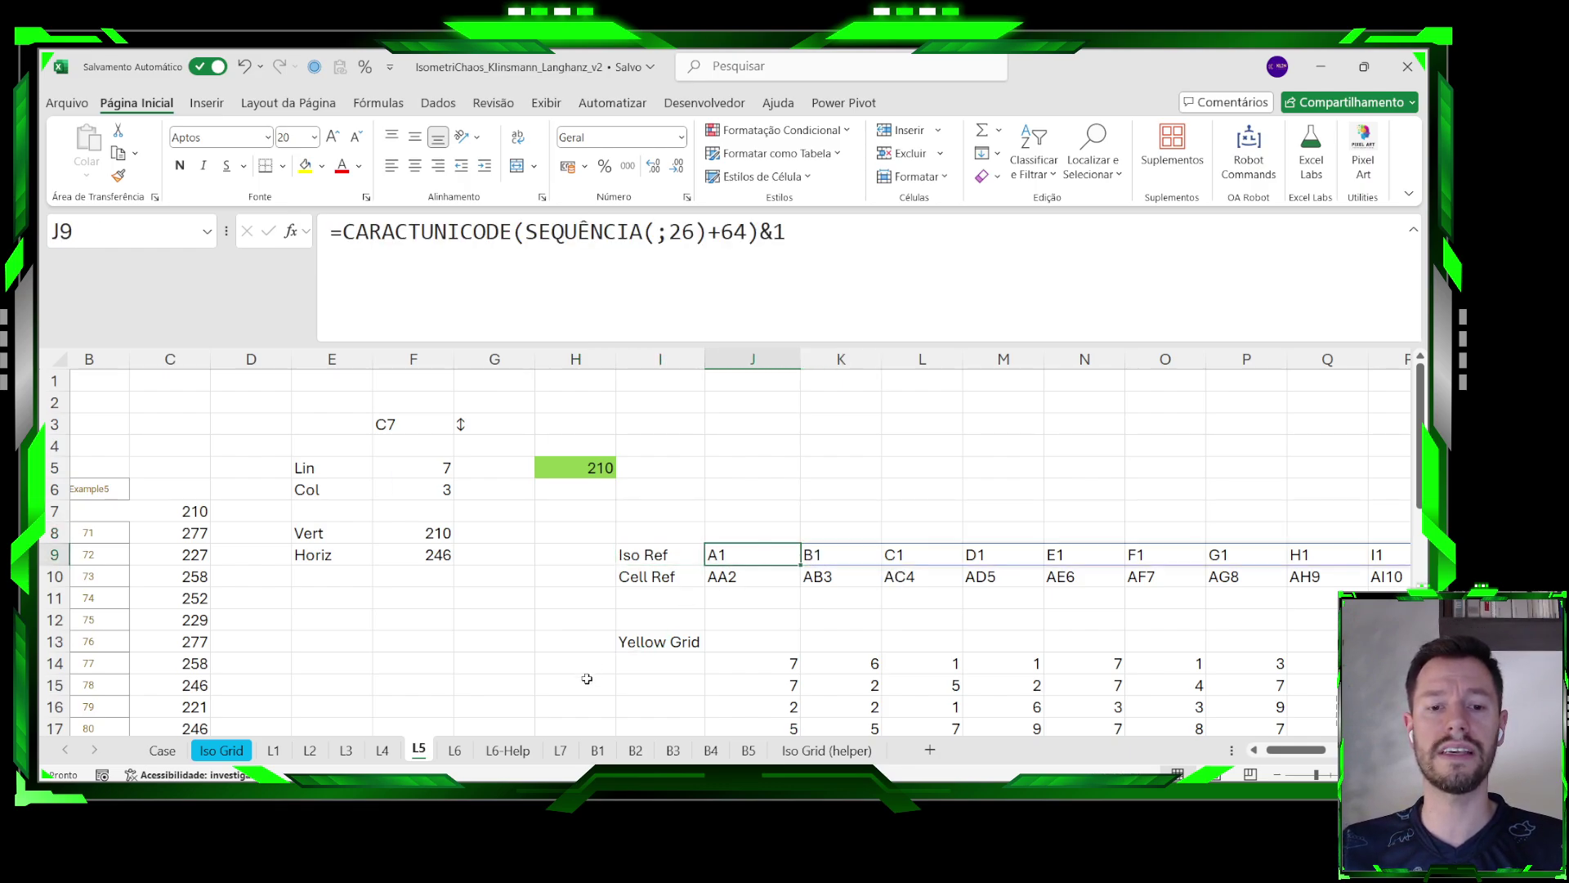
# Check which worksheet cells hold references A1, B1 and C1 on the Iso Grid sheet.
pyautogui.click(222, 751)
pyautogui.scroll(1, 847, 496)
pyautogui.click(866, 446)
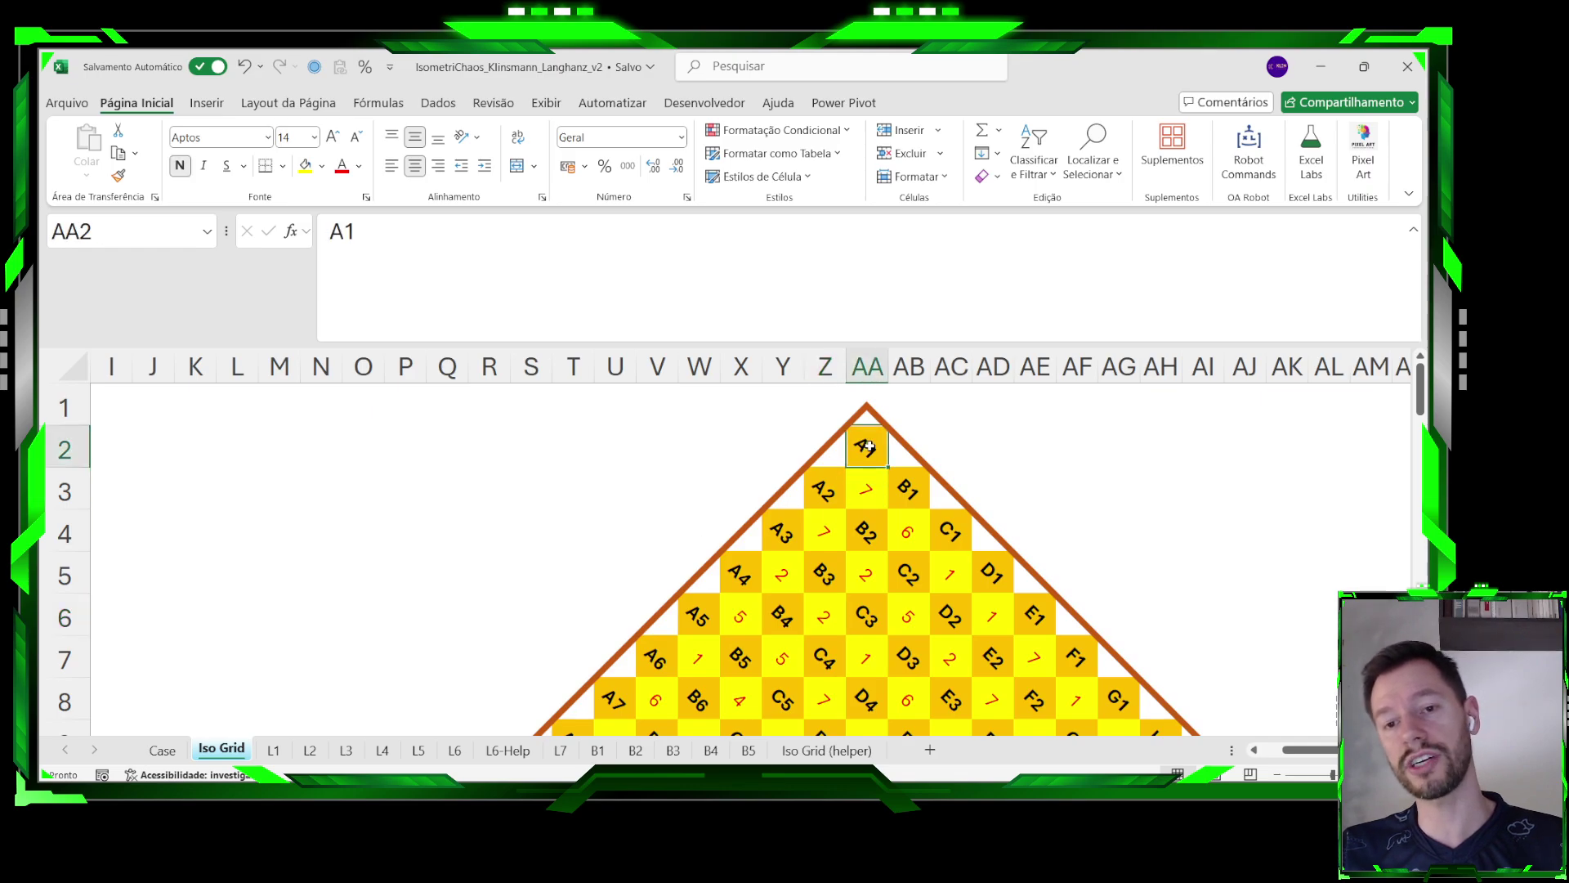
pyautogui.click(904, 477)
pyautogui.click(852, 455)
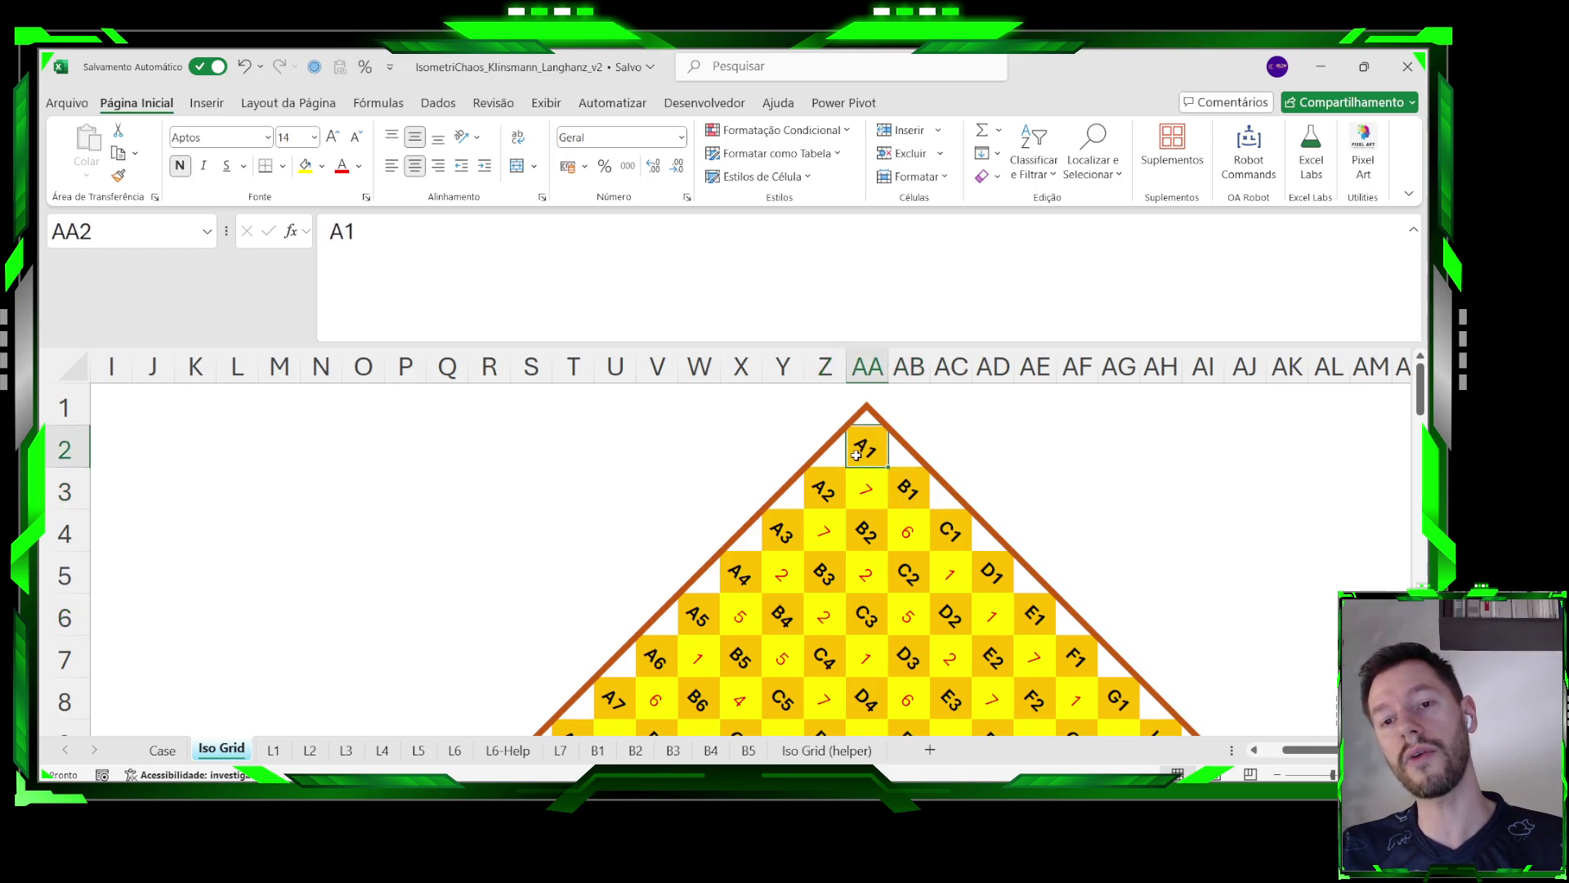
pyautogui.click(903, 485)
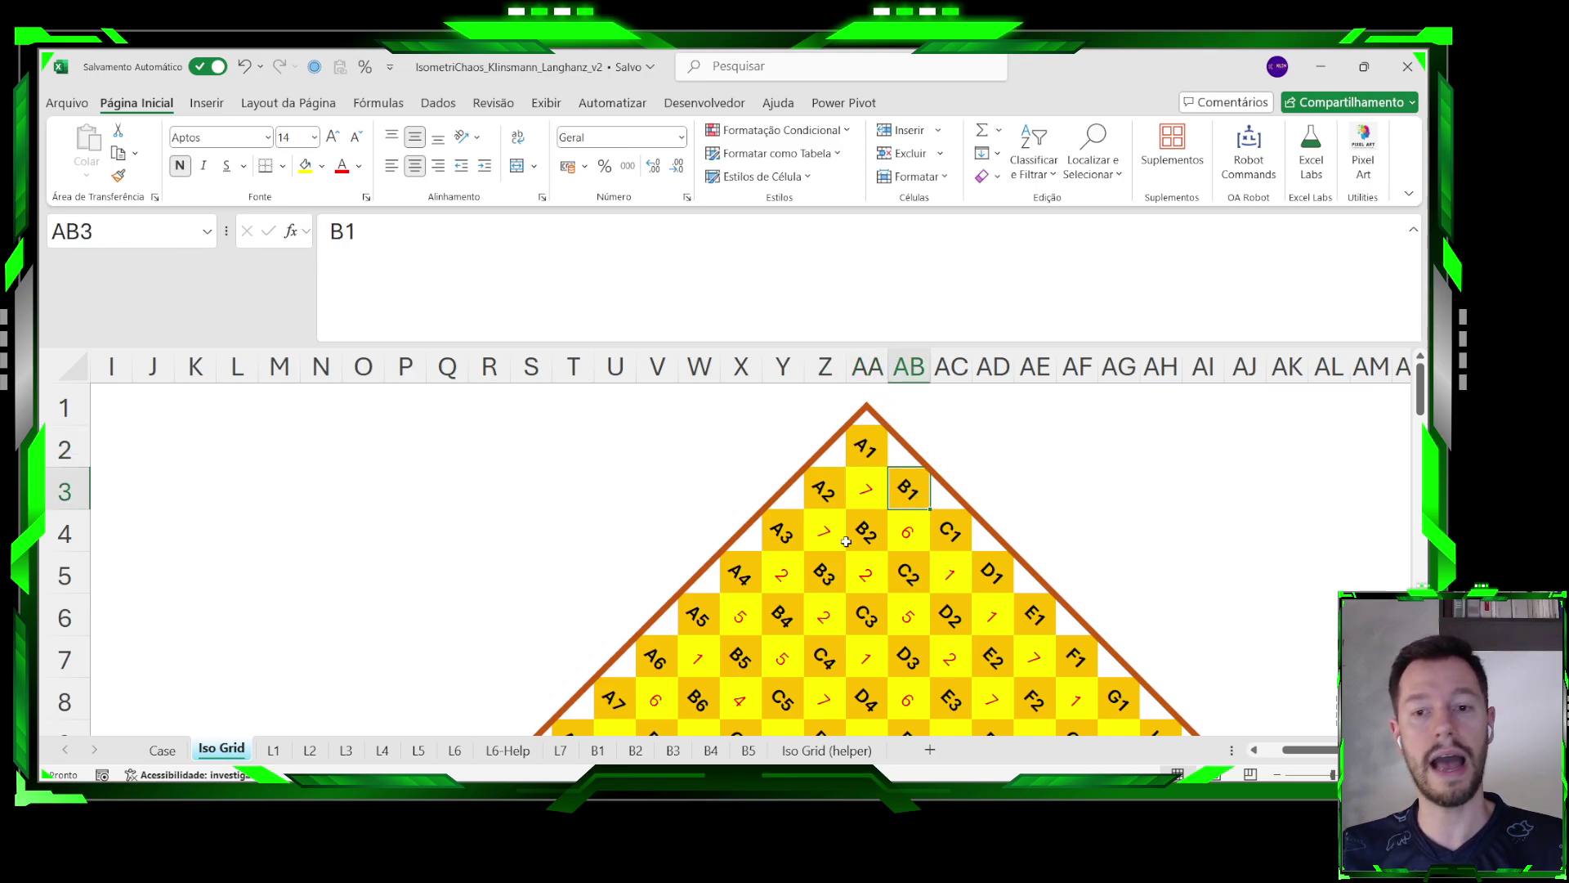
pyautogui.click(954, 532)
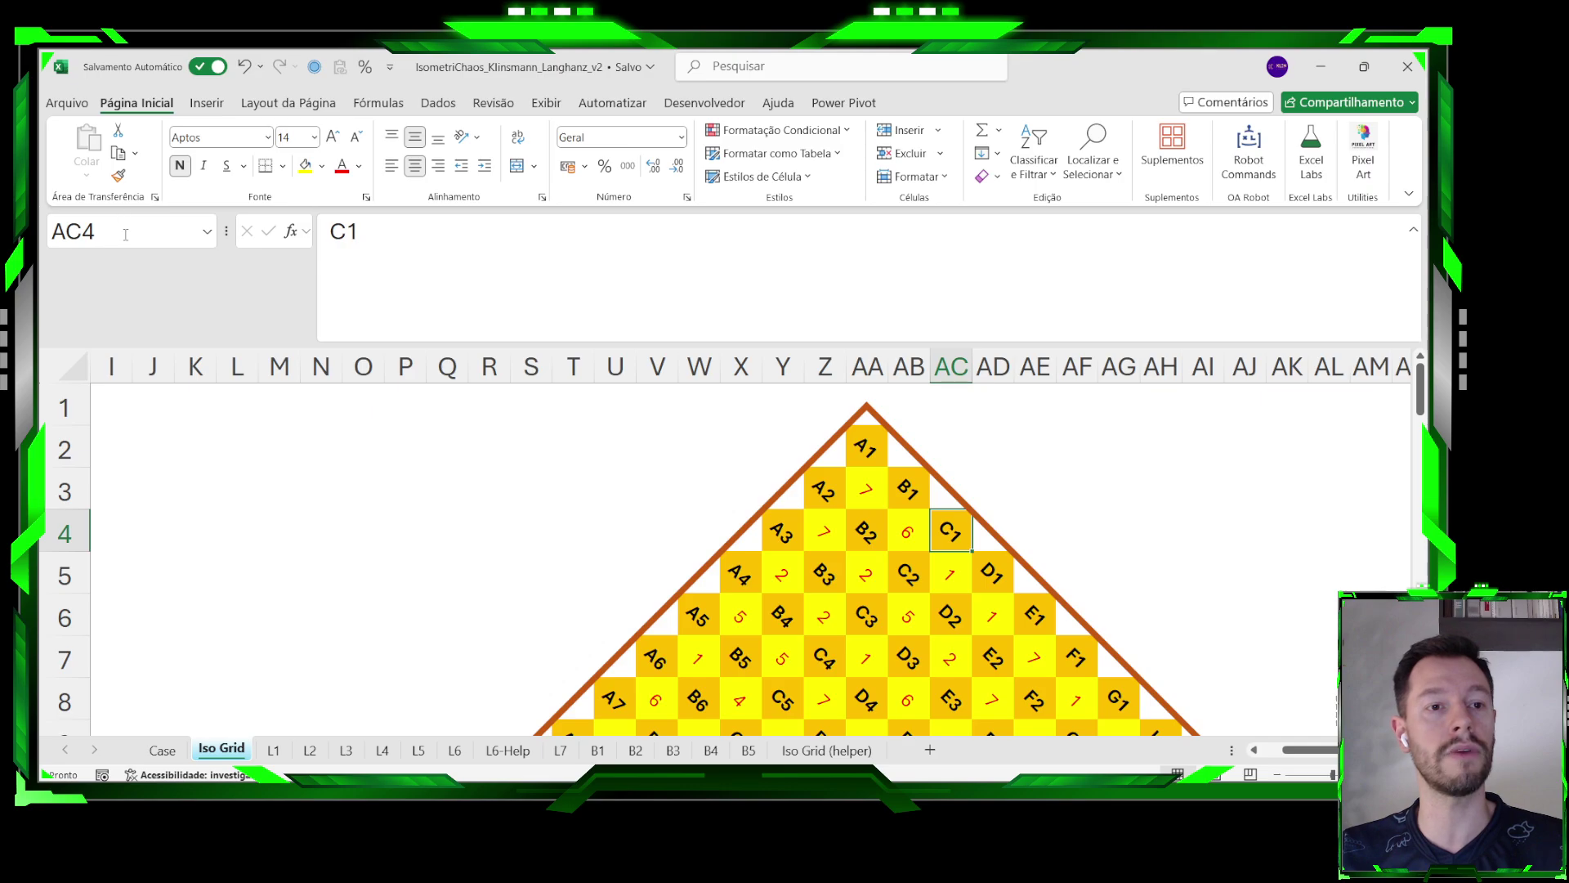
# Inspect the CARACTUNICODE and SEQUÊNCIA formula in J9 on the L5 sheet without changing it.
pyautogui.click(419, 751)
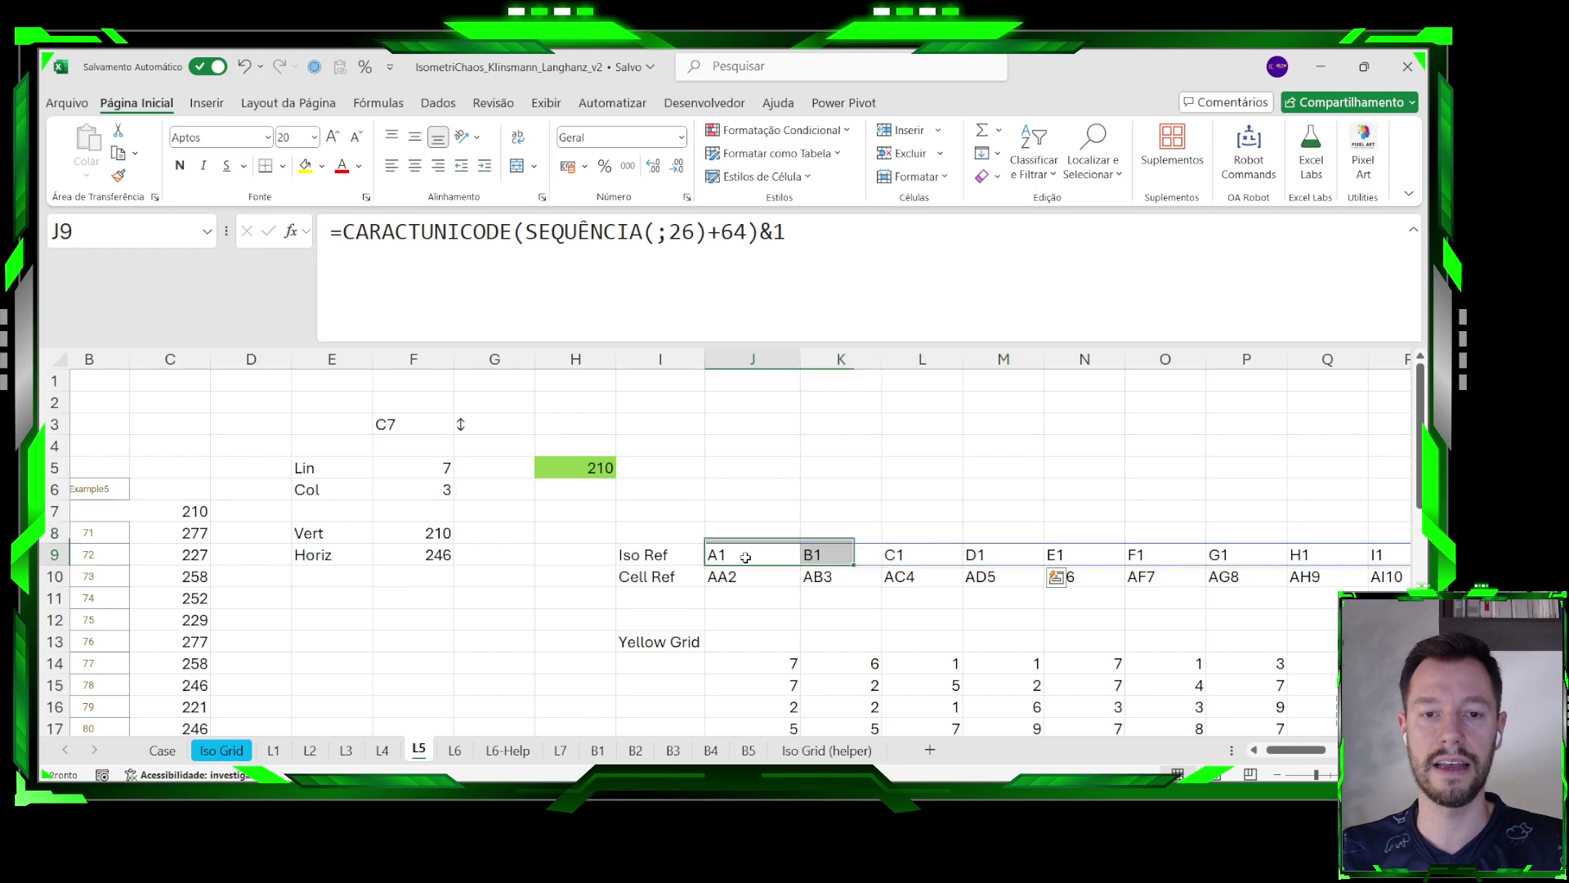
pyautogui.moveTo(793, 245); pyautogui.dragTo(448, 264)
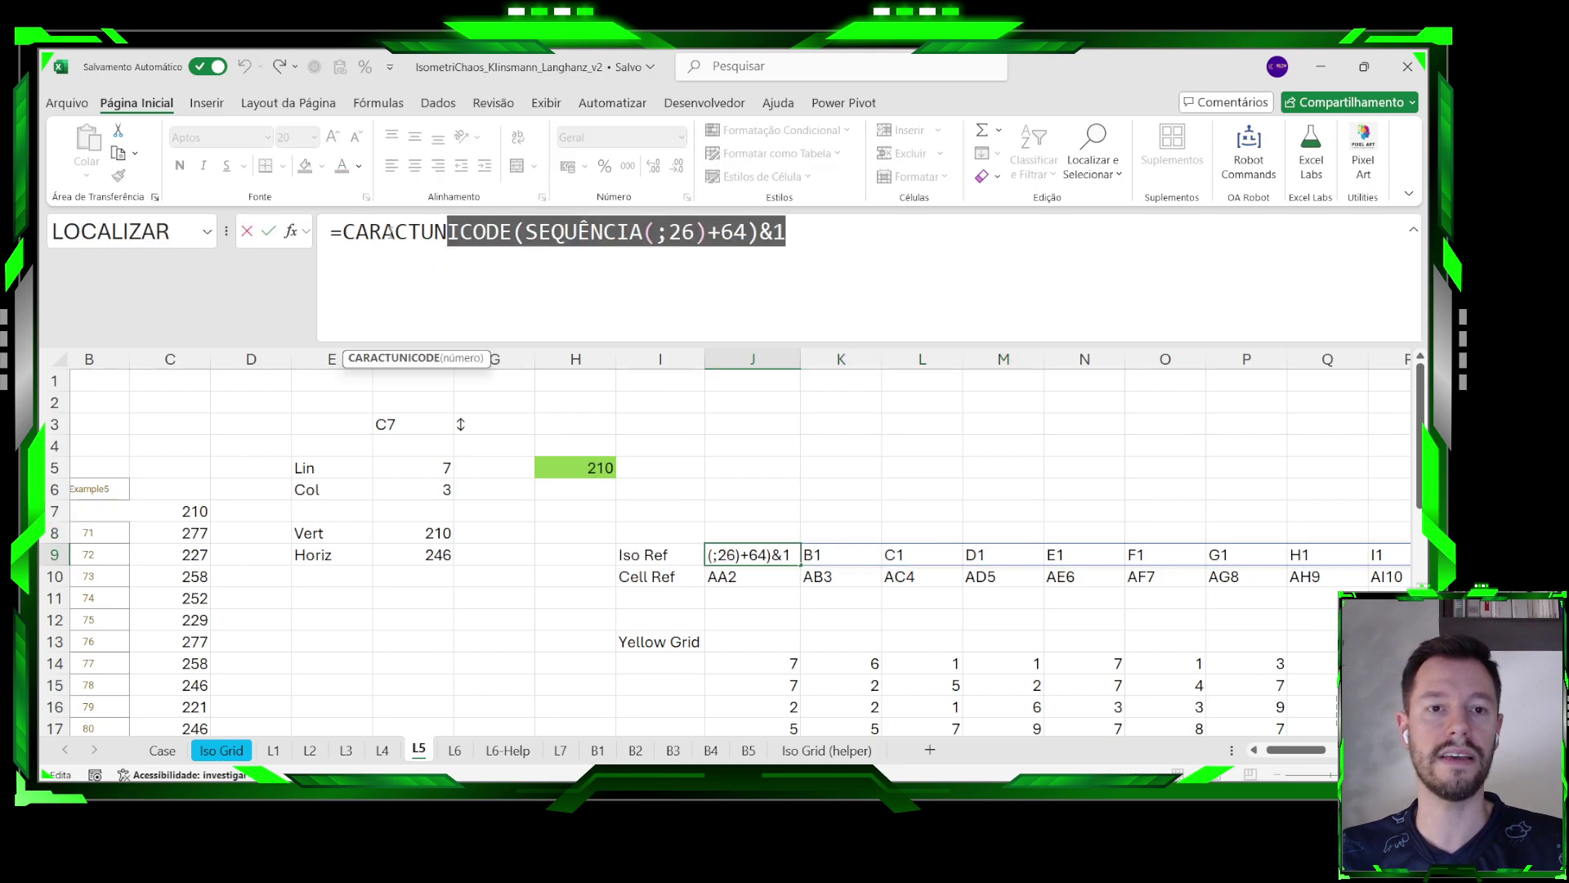
pyautogui.moveTo(344, 232); pyautogui.dragTo(511, 234)
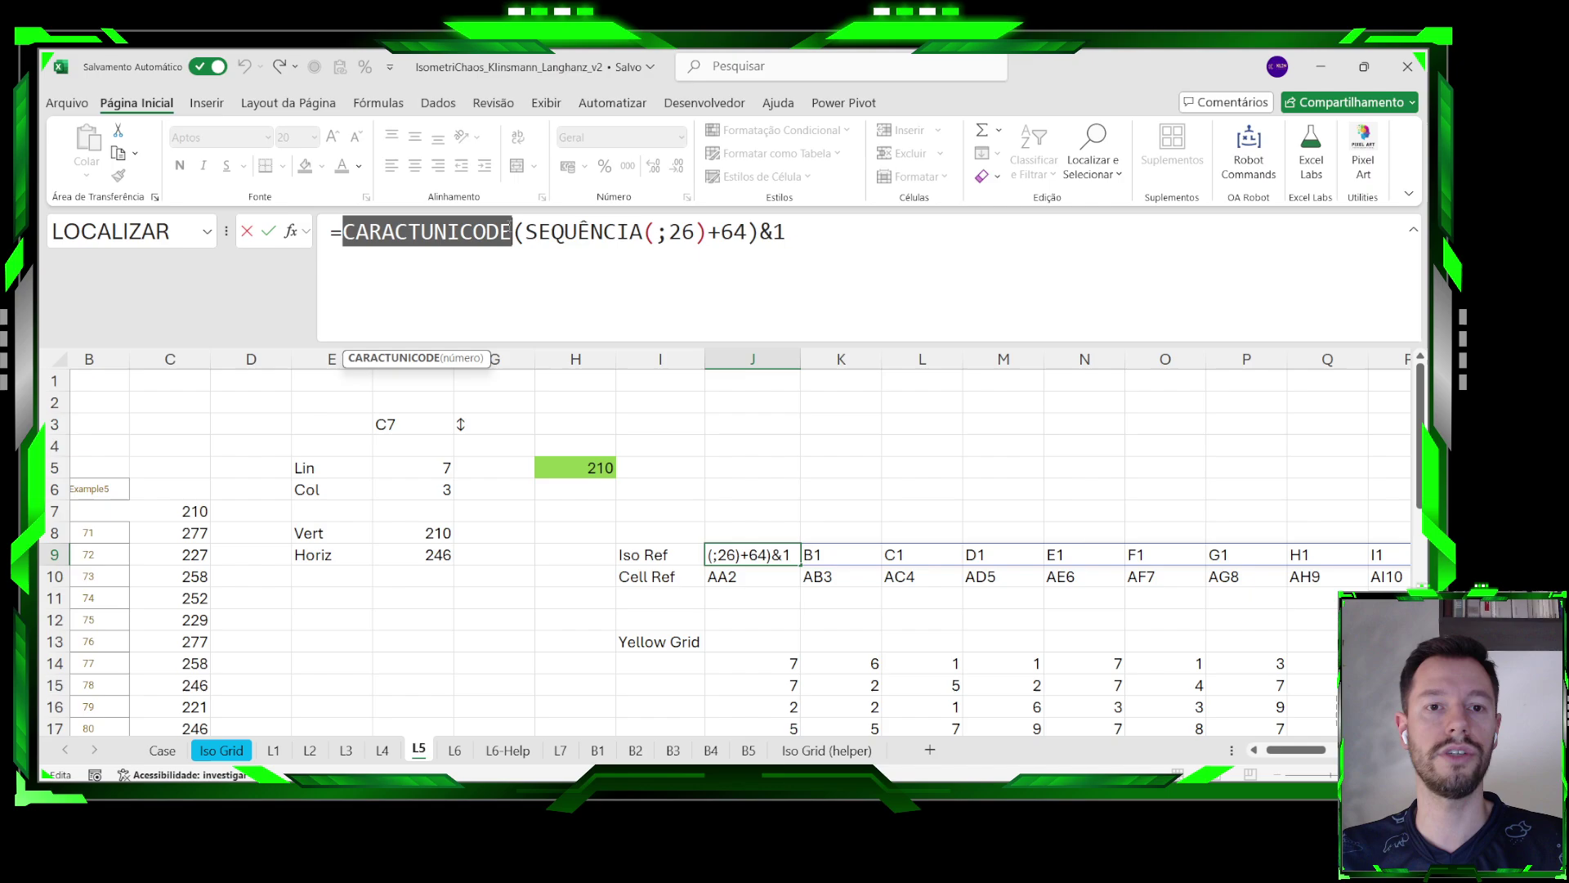
pyautogui.press('Escape')
# Inspect the PROCX formula in J10 of the Cell Ref row without changing it.
pyautogui.click(753, 572)
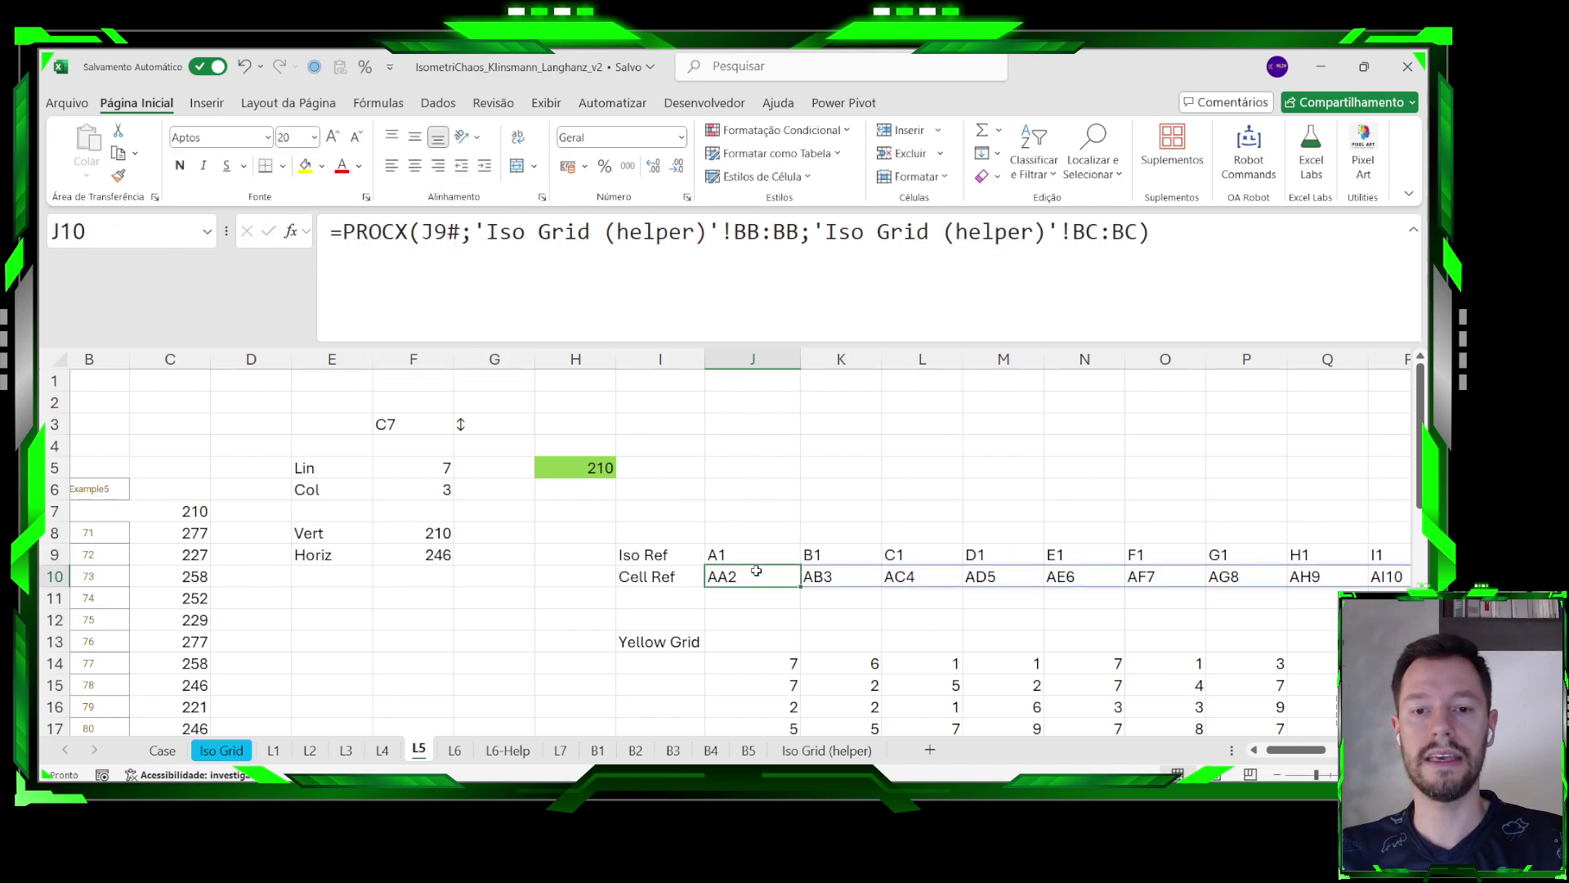
pyautogui.click(538, 232)
pyautogui.moveTo(342, 231); pyautogui.dragTo(409, 231)
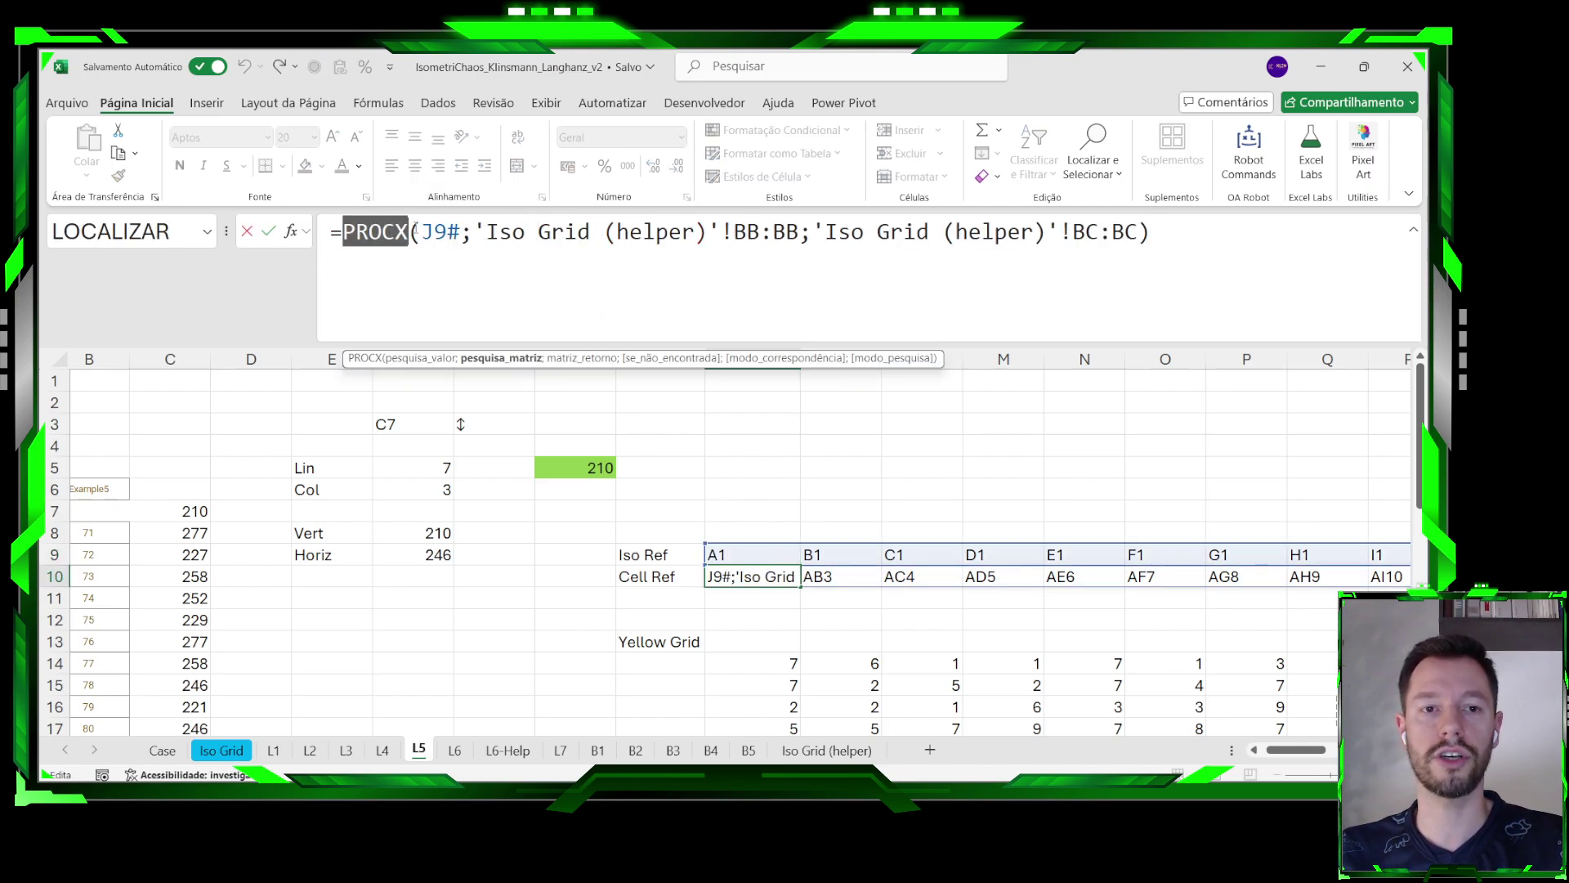
pyautogui.press('Escape')
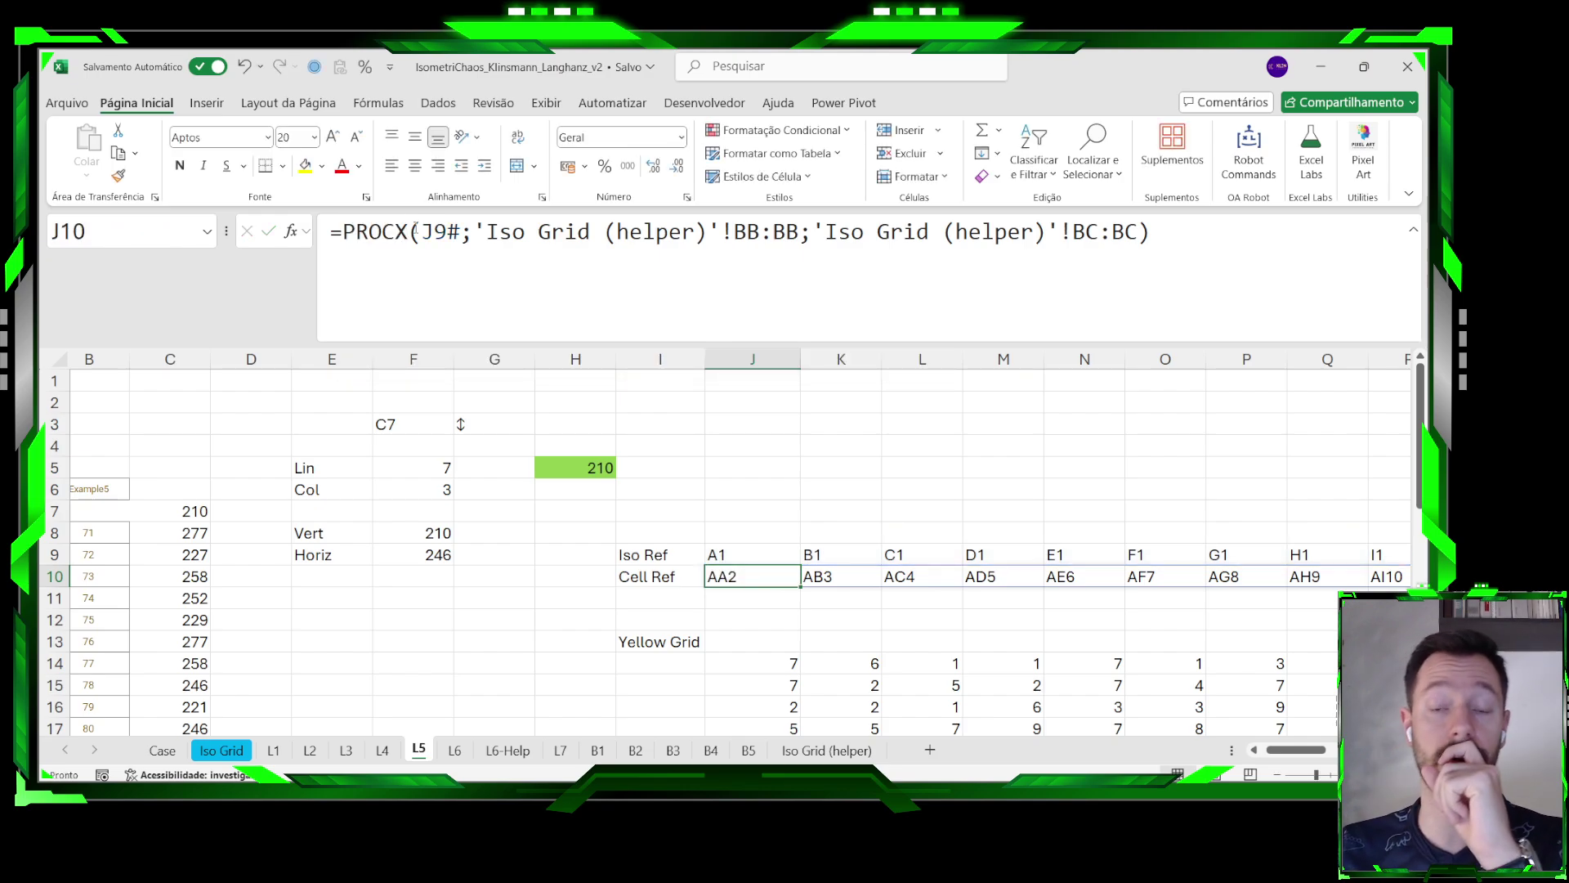
# Check the Iso Ref and Cell Ref lookup columns BB and BC on the Iso Grid (helper) sheet.
pyautogui.click(794, 752)
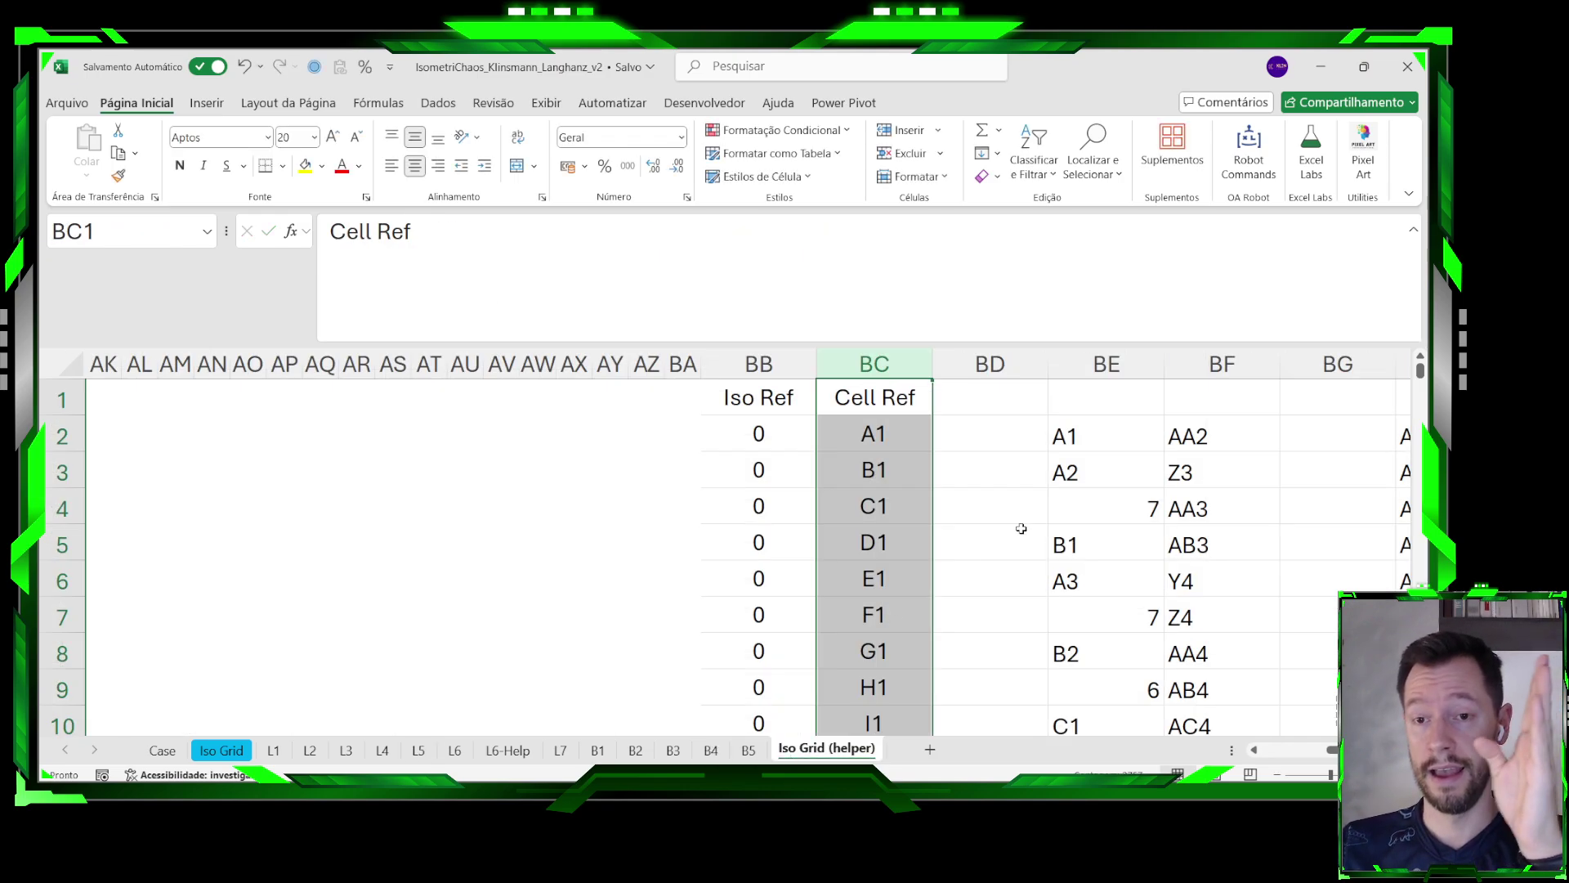
pyautogui.click(759, 364)
pyautogui.click(875, 361)
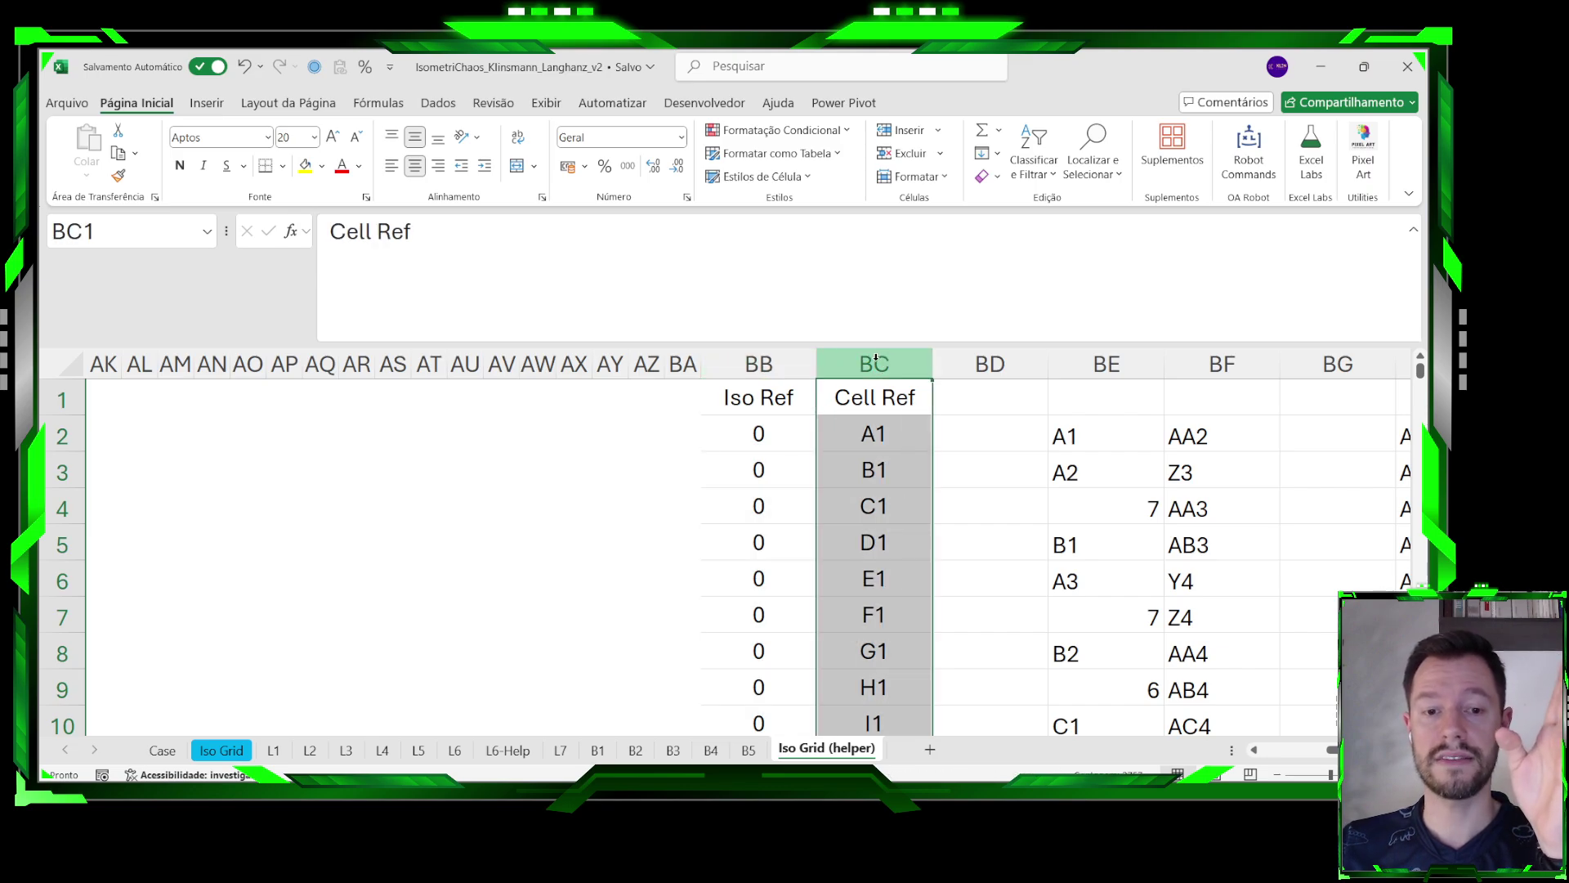
# Inspect the SCAN formulas in J14 and K14 of the Yellow Grid on the L5 sheet without changing them.
pyautogui.click(419, 750)
pyautogui.scroll(-1, 797, 618)
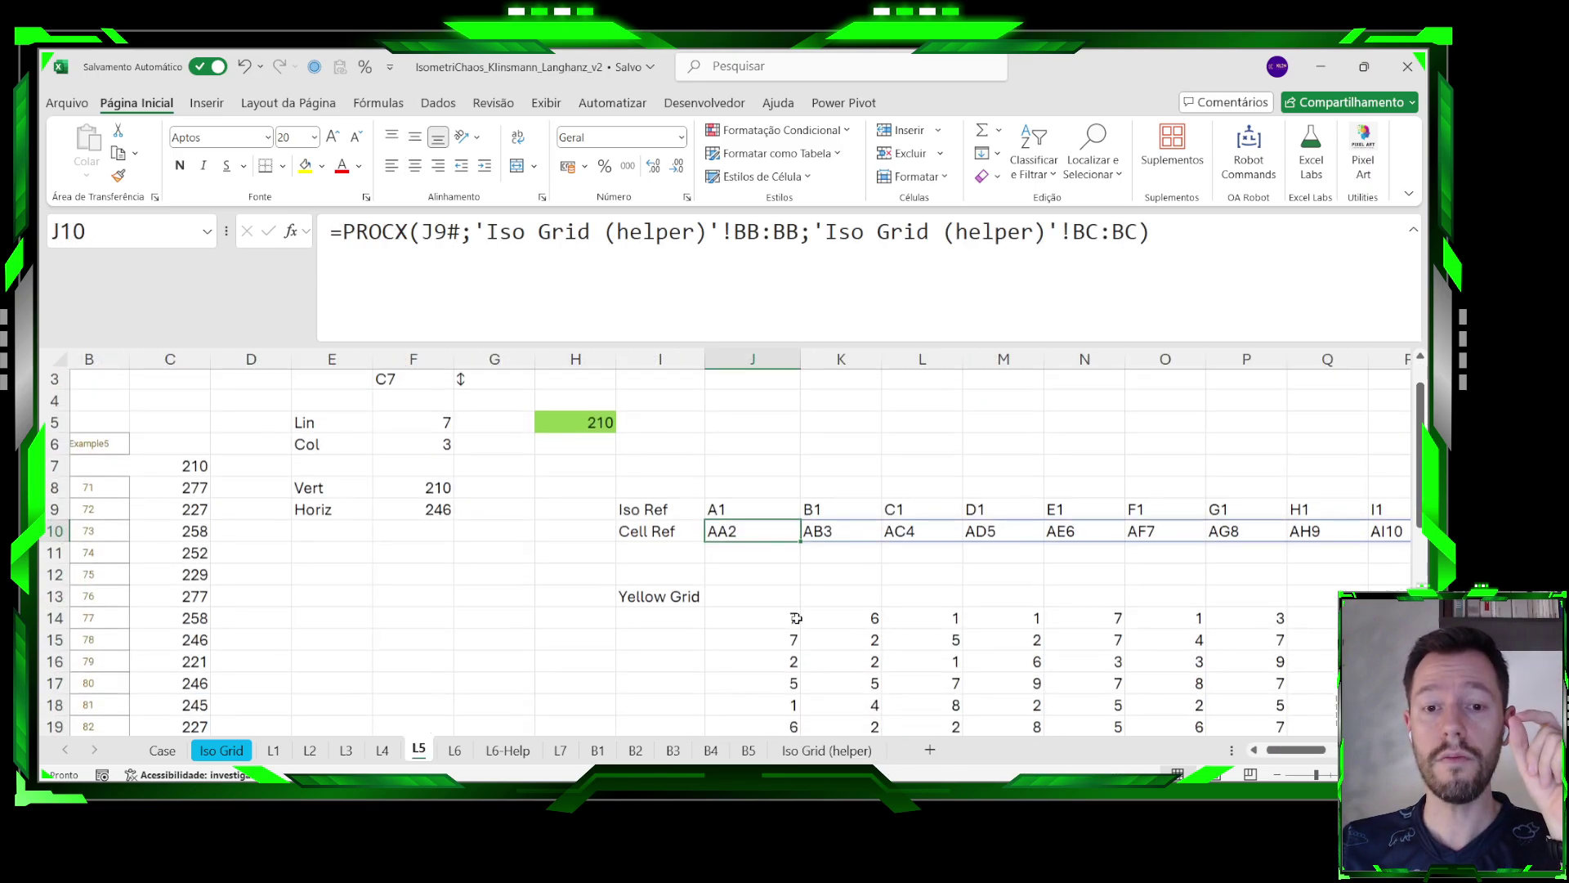
pyautogui.scroll(-1, 797, 618)
pyautogui.click(763, 602)
pyautogui.click(701, 275)
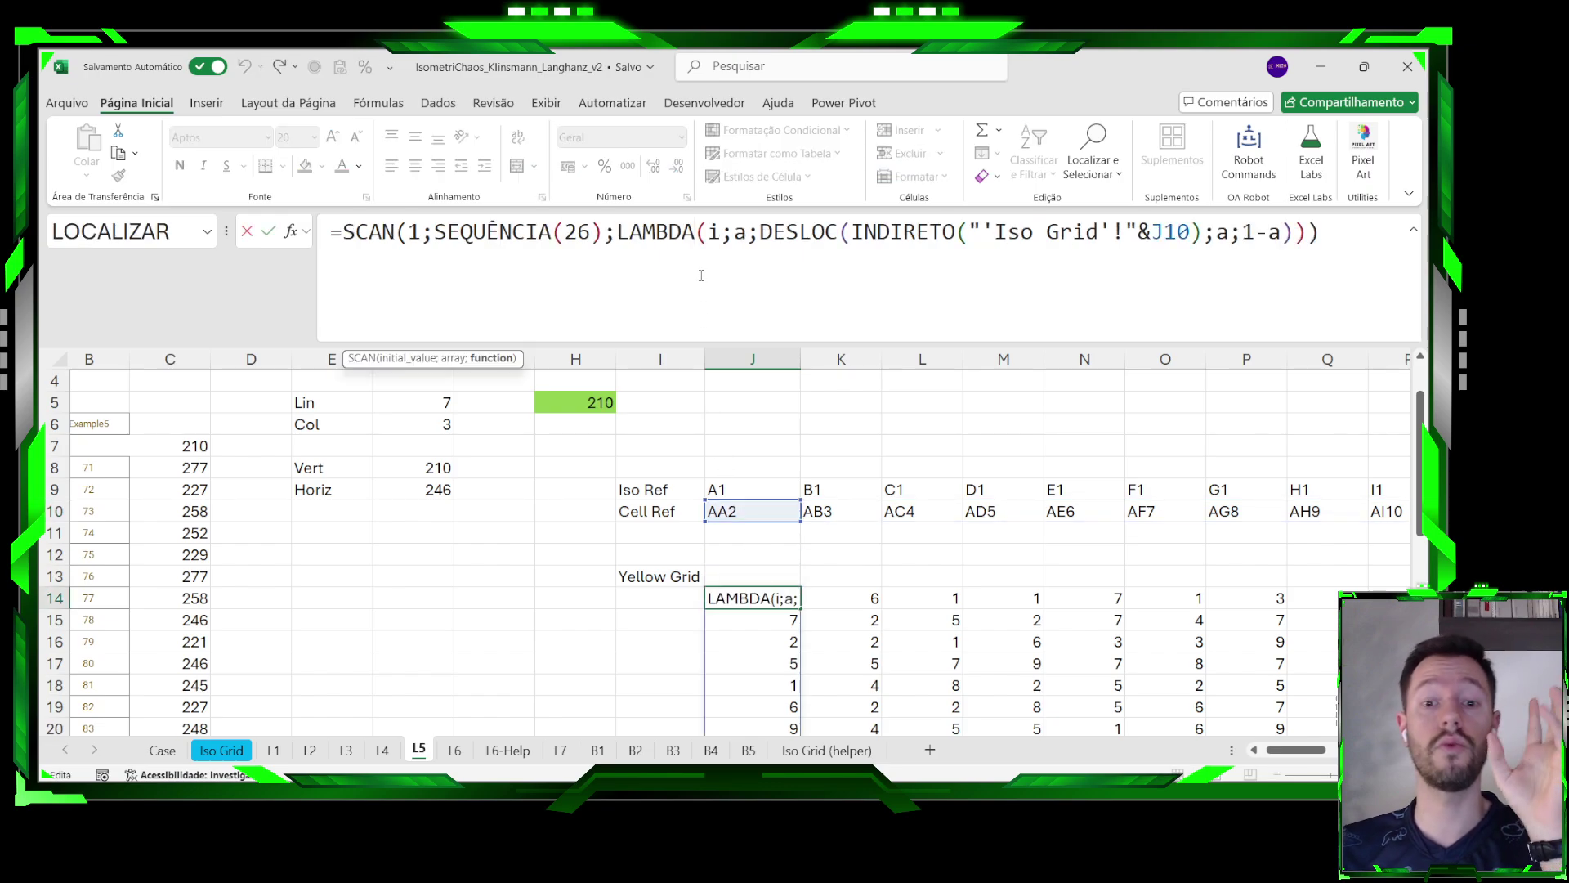
pyautogui.press('Escape')
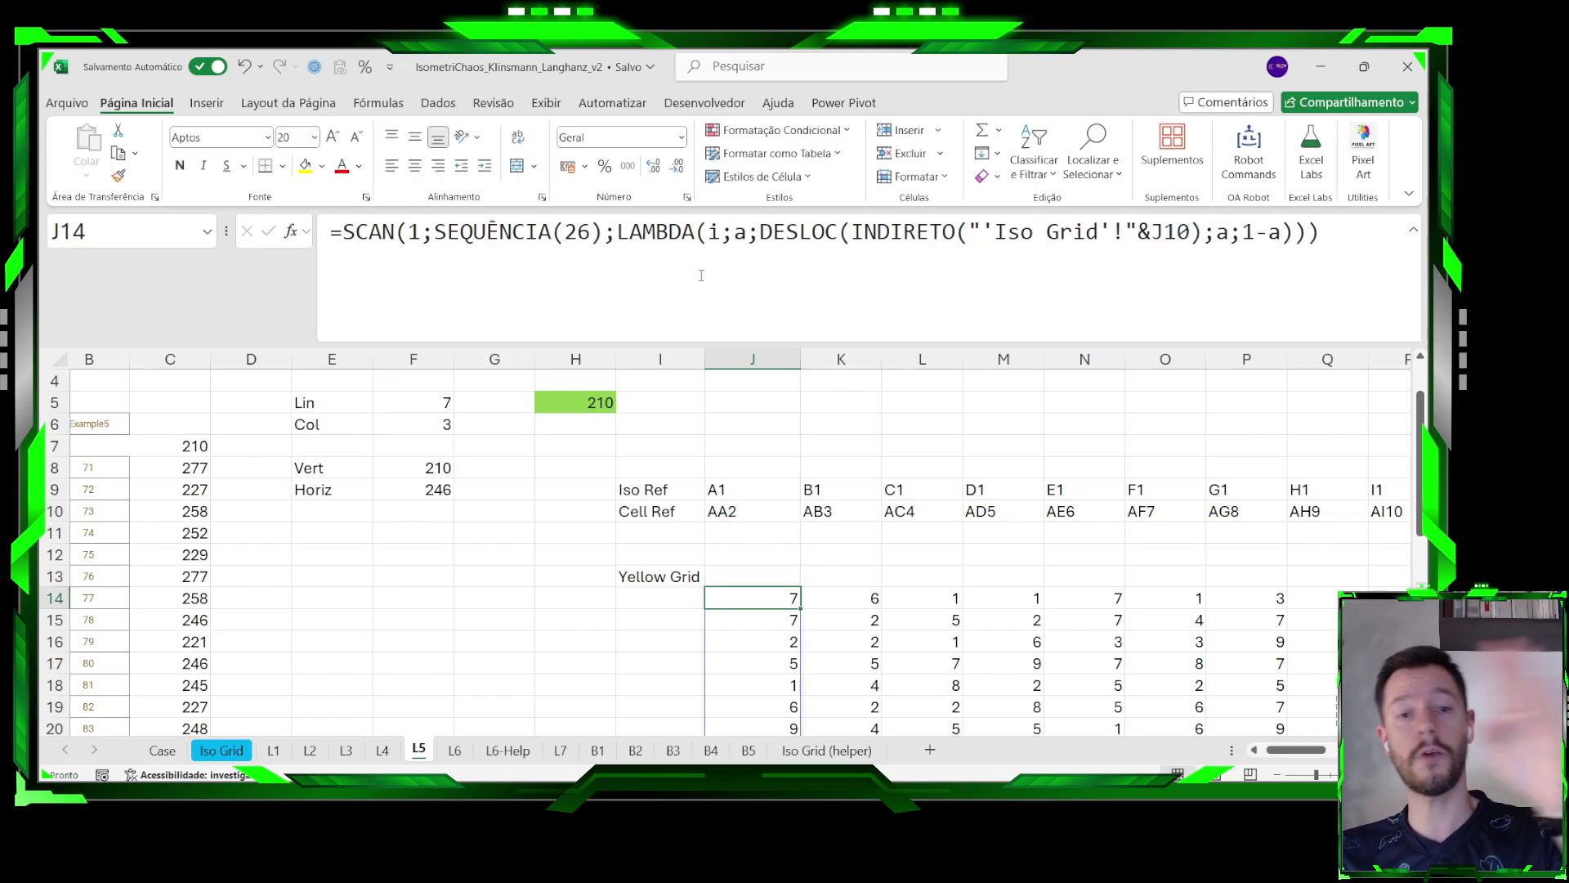
pyautogui.scroll(-1, 784, 492)
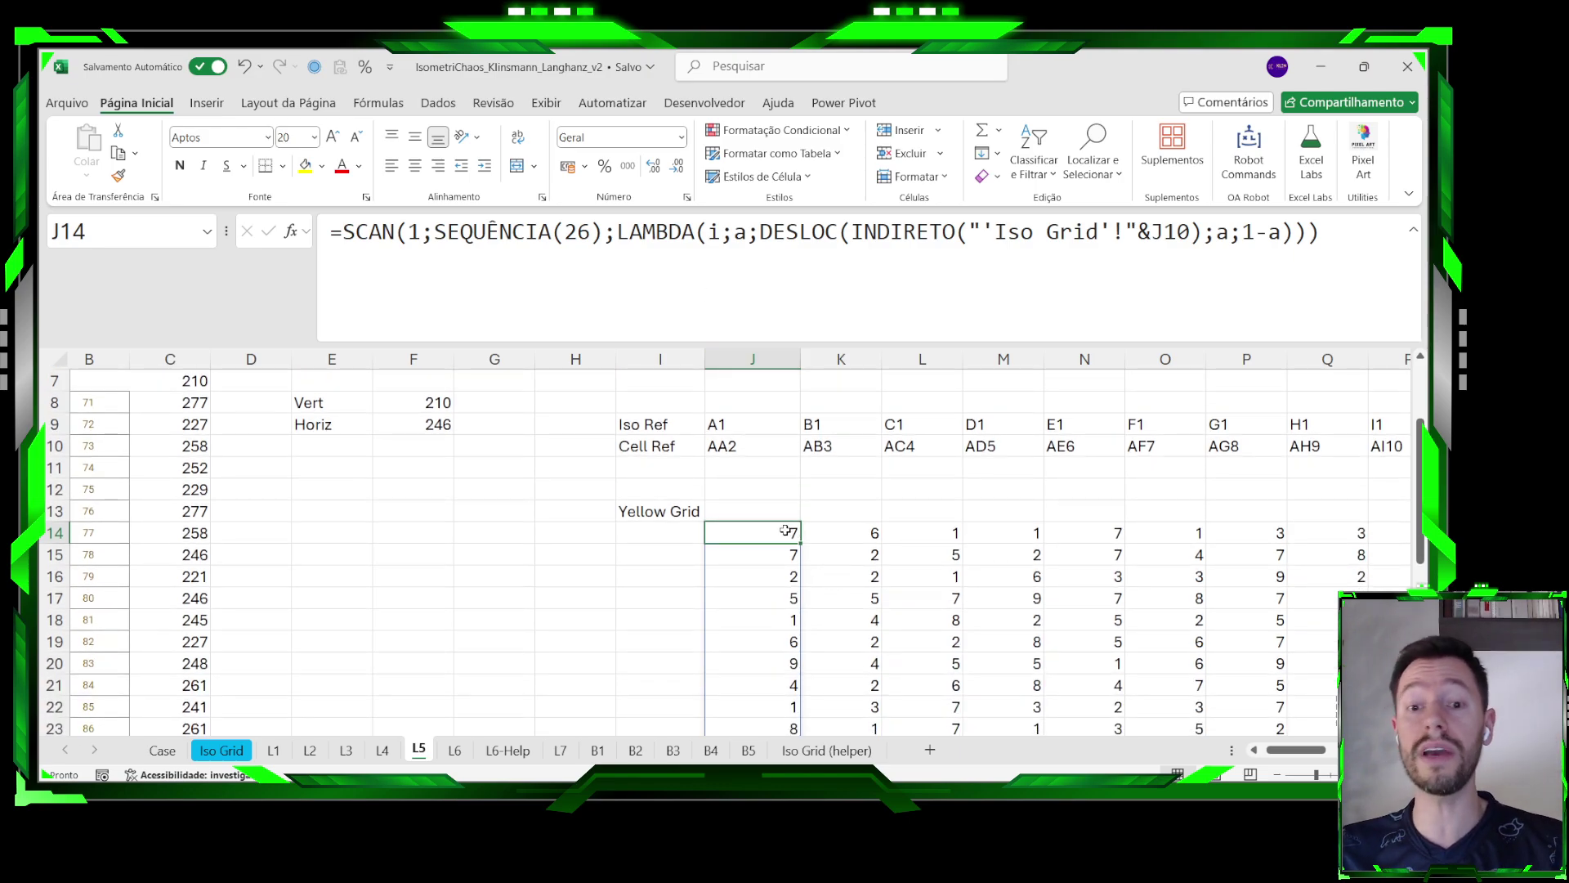
pyautogui.click(871, 532)
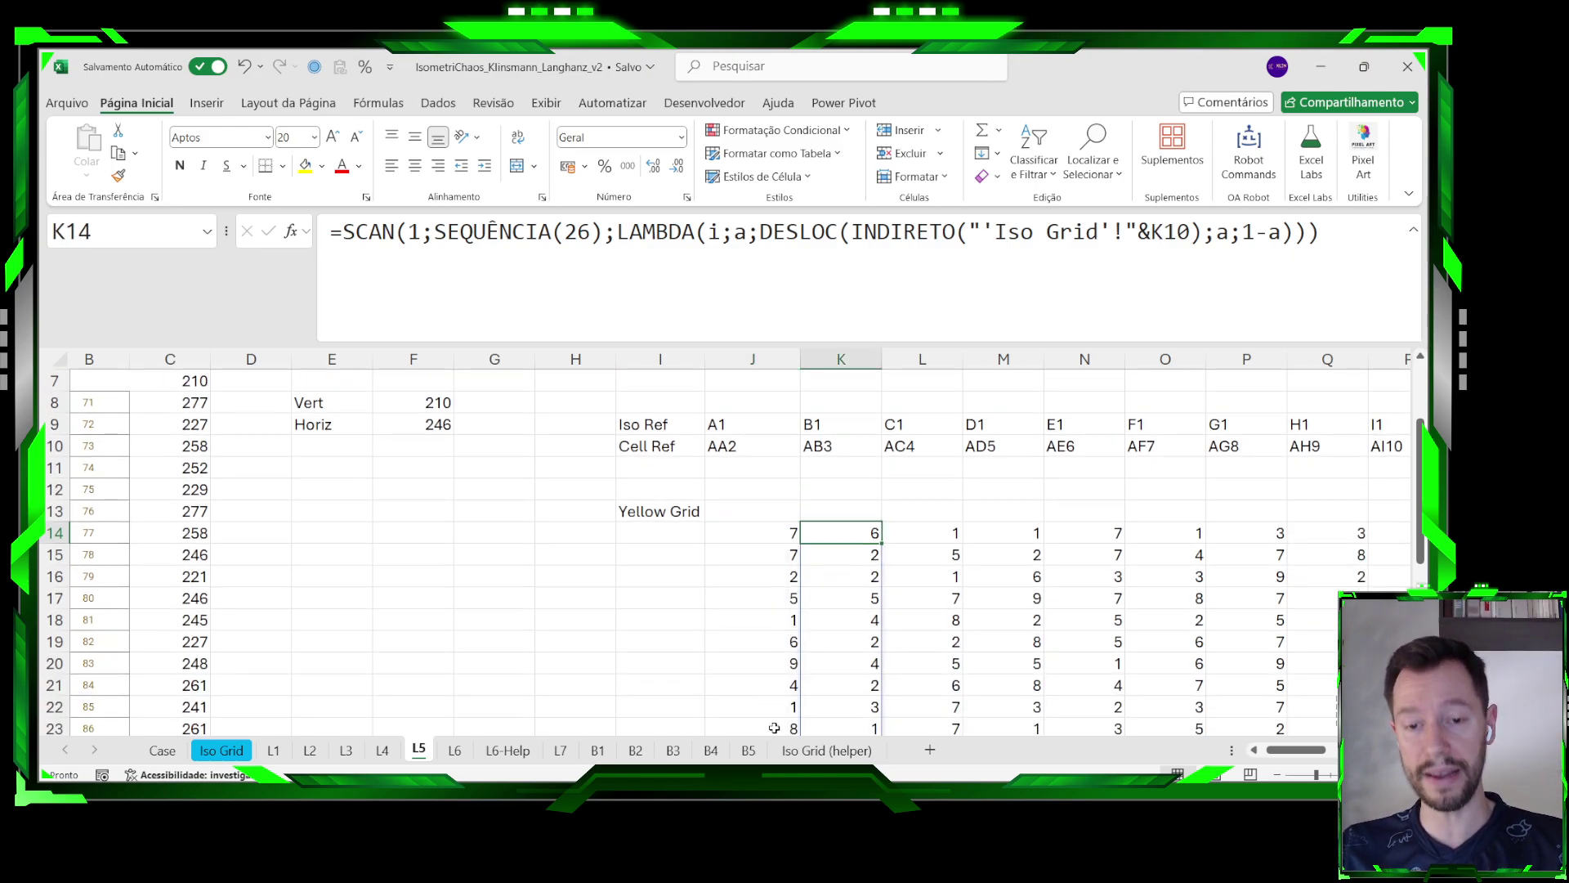
# Trace the first two diagonals of yellow values on the Iso Grid sheet, from AA3 and AB4 down toward column X.
pyautogui.click(827, 750)
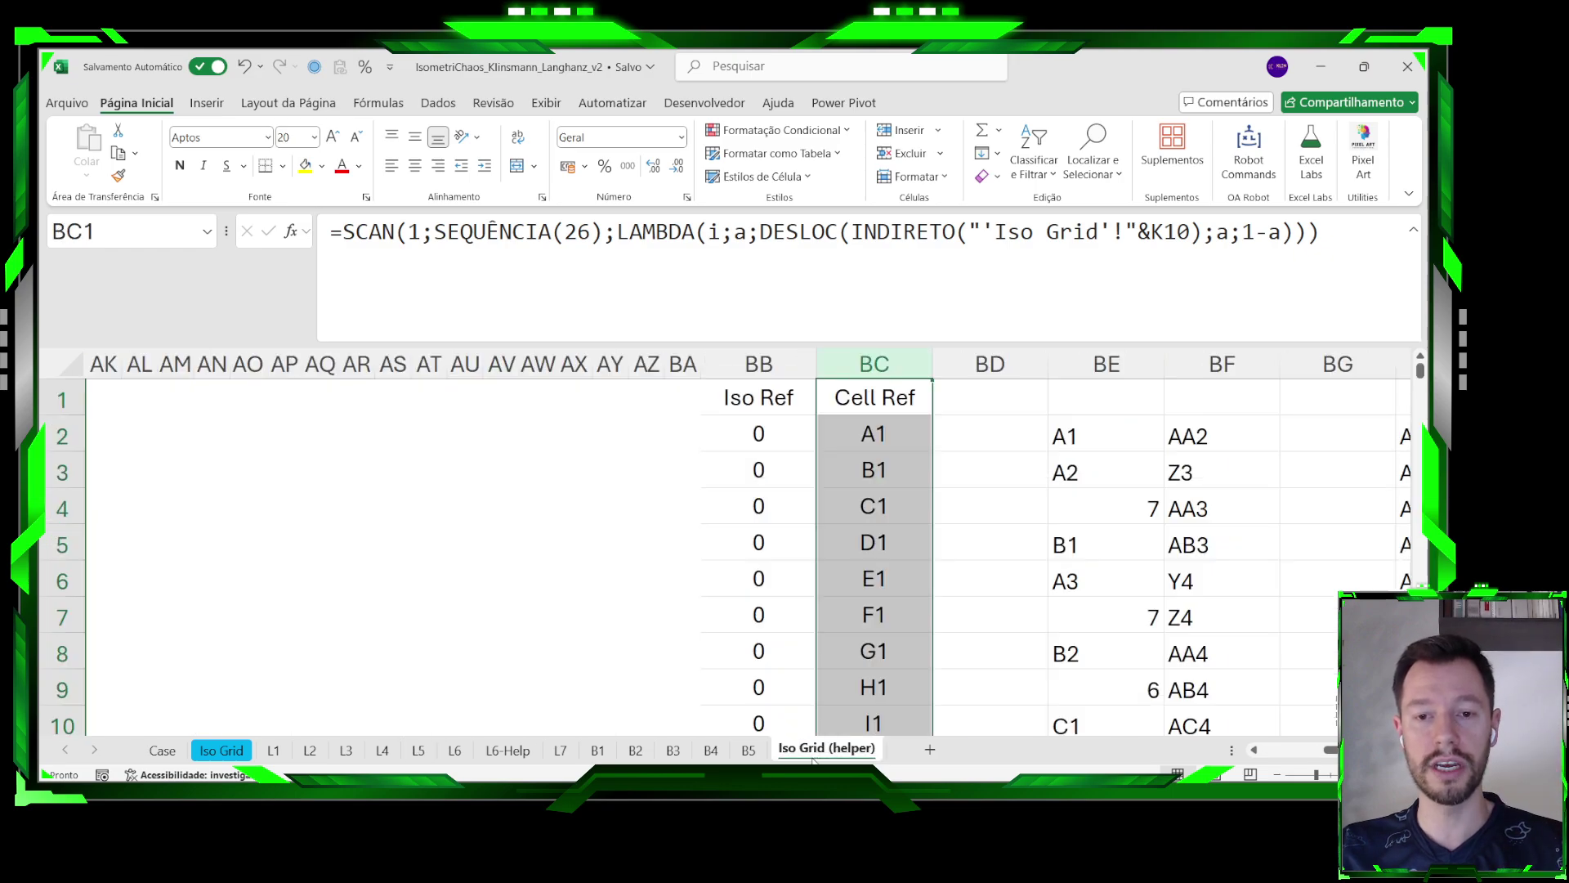
pyautogui.click(222, 750)
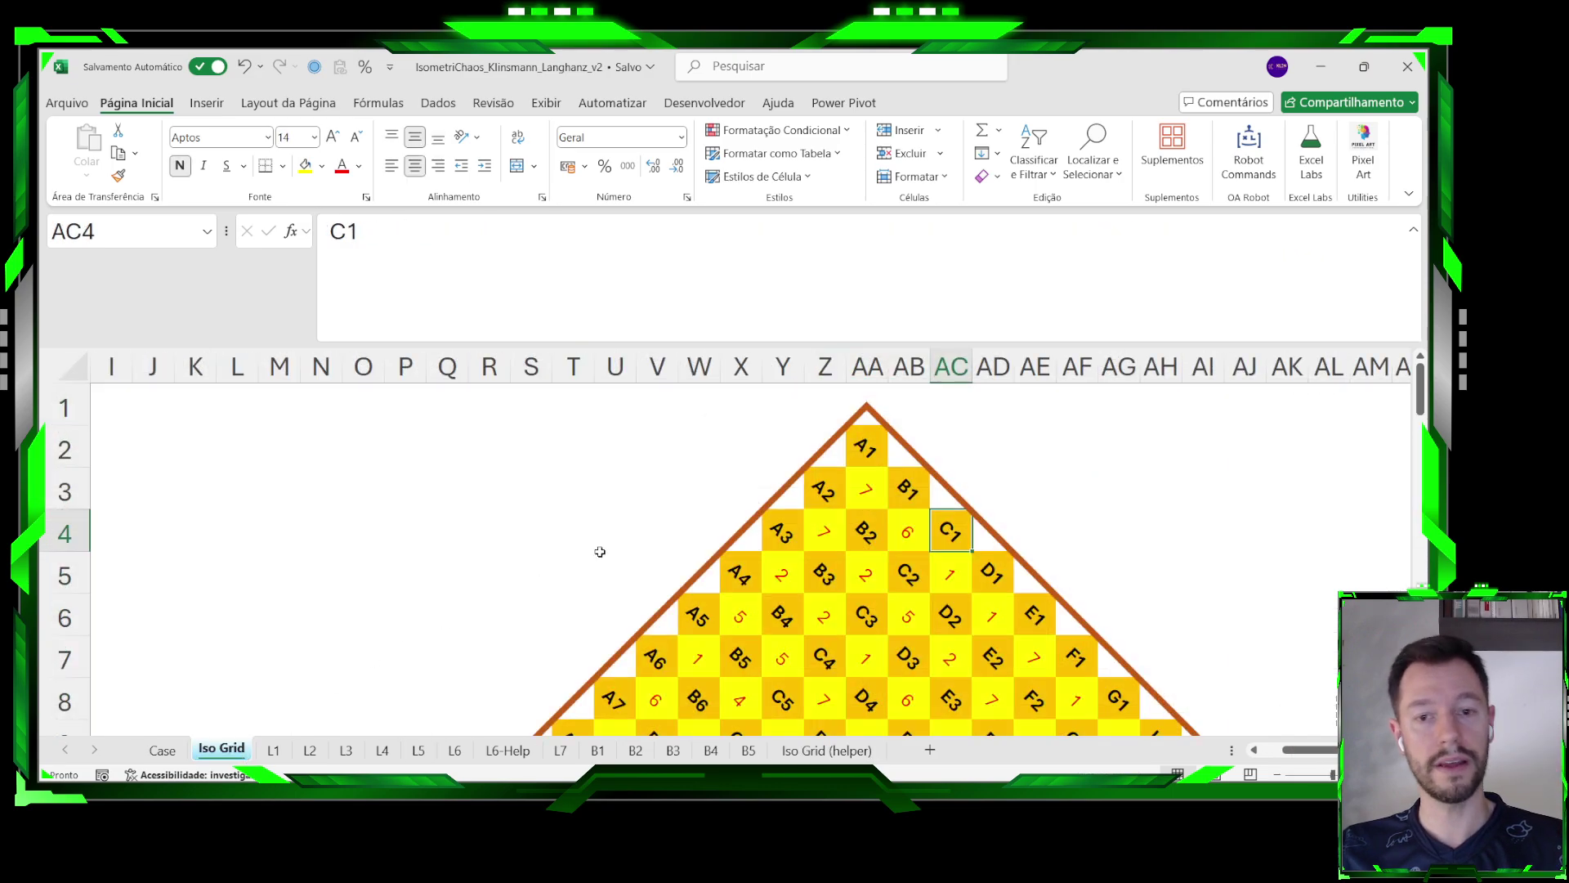
pyautogui.click(851, 507)
pyautogui.click(832, 526)
pyautogui.click(791, 570)
pyautogui.click(755, 613)
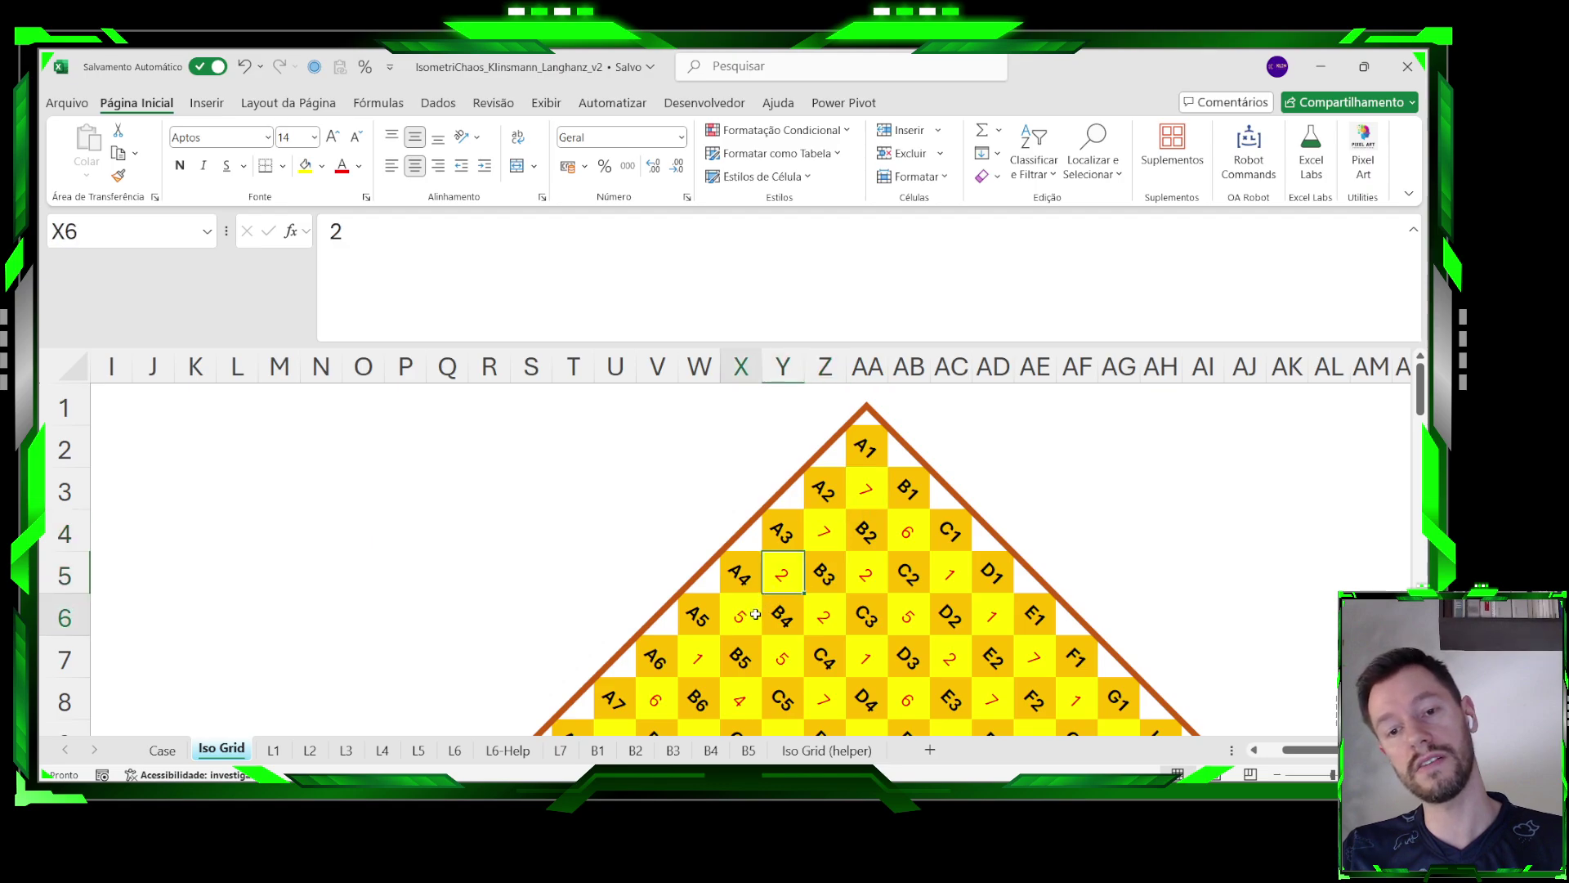
pyautogui.click(891, 529)
pyautogui.click(860, 572)
pyautogui.click(818, 623)
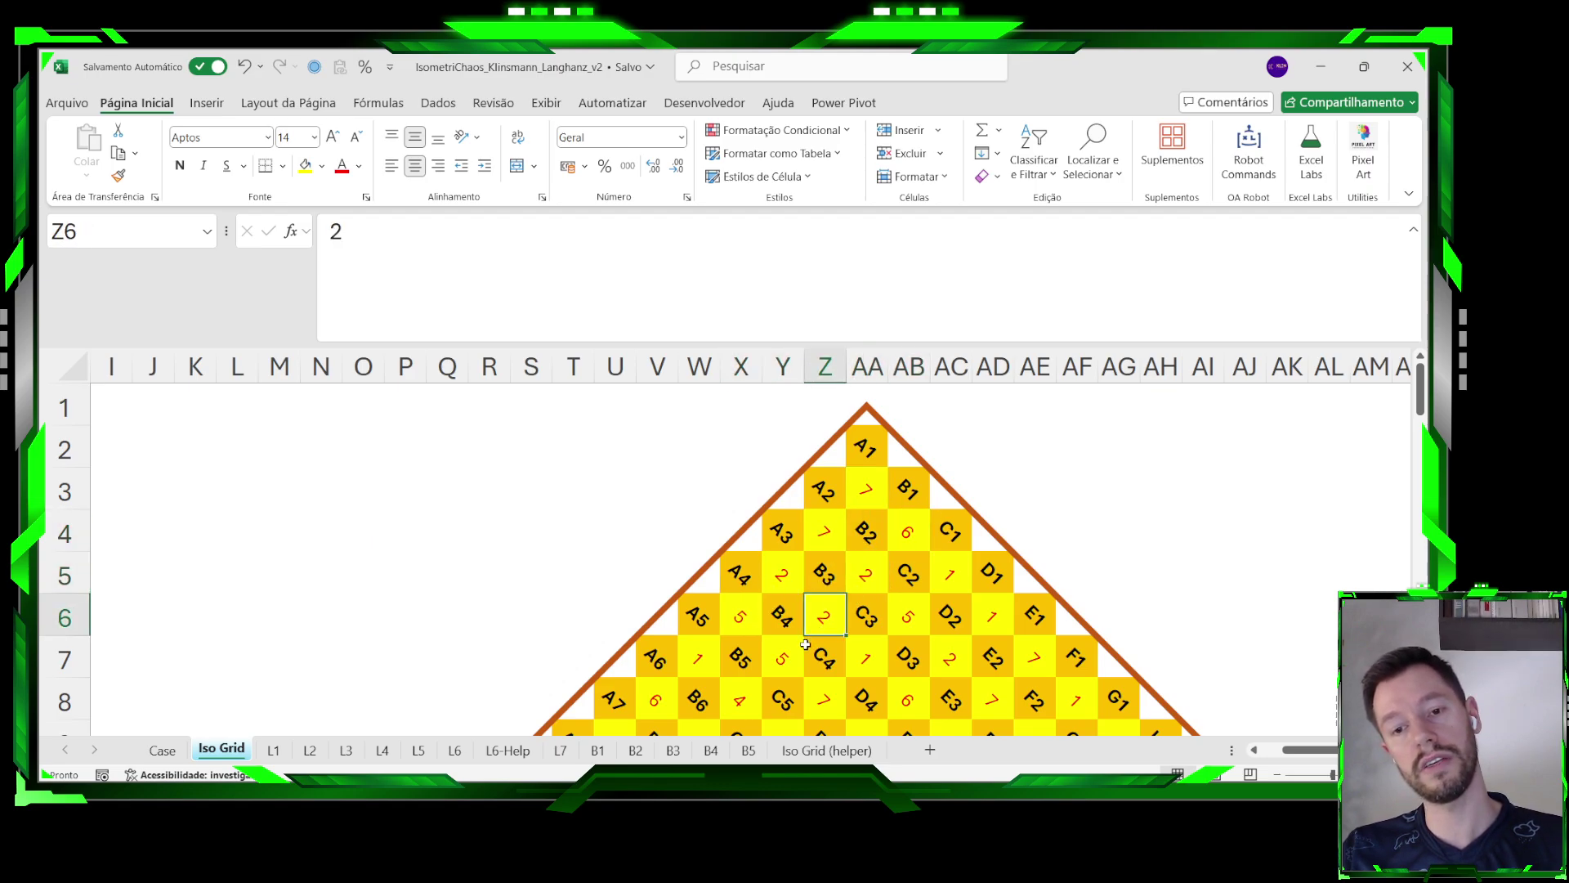
pyautogui.click(800, 652)
# Compare the traced diagonals with rows 14 to 17 of Yellow Grid columns J and K on the L5 sheet.
pyautogui.click(418, 751)
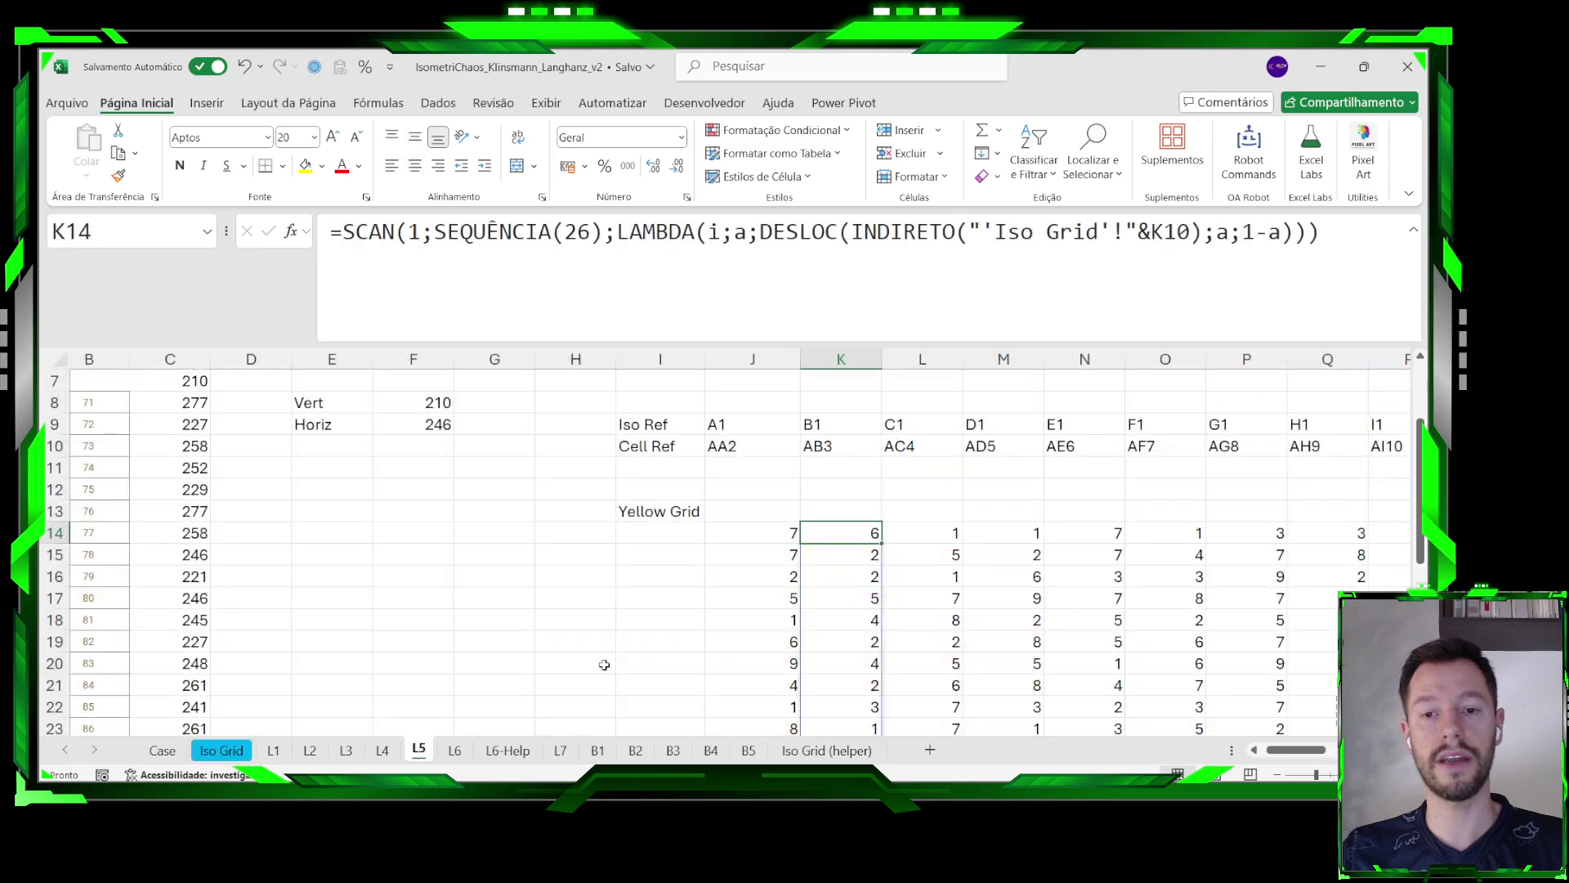
pyautogui.click(760, 543)
pyautogui.click(763, 560)
pyautogui.click(766, 582)
pyautogui.click(768, 601)
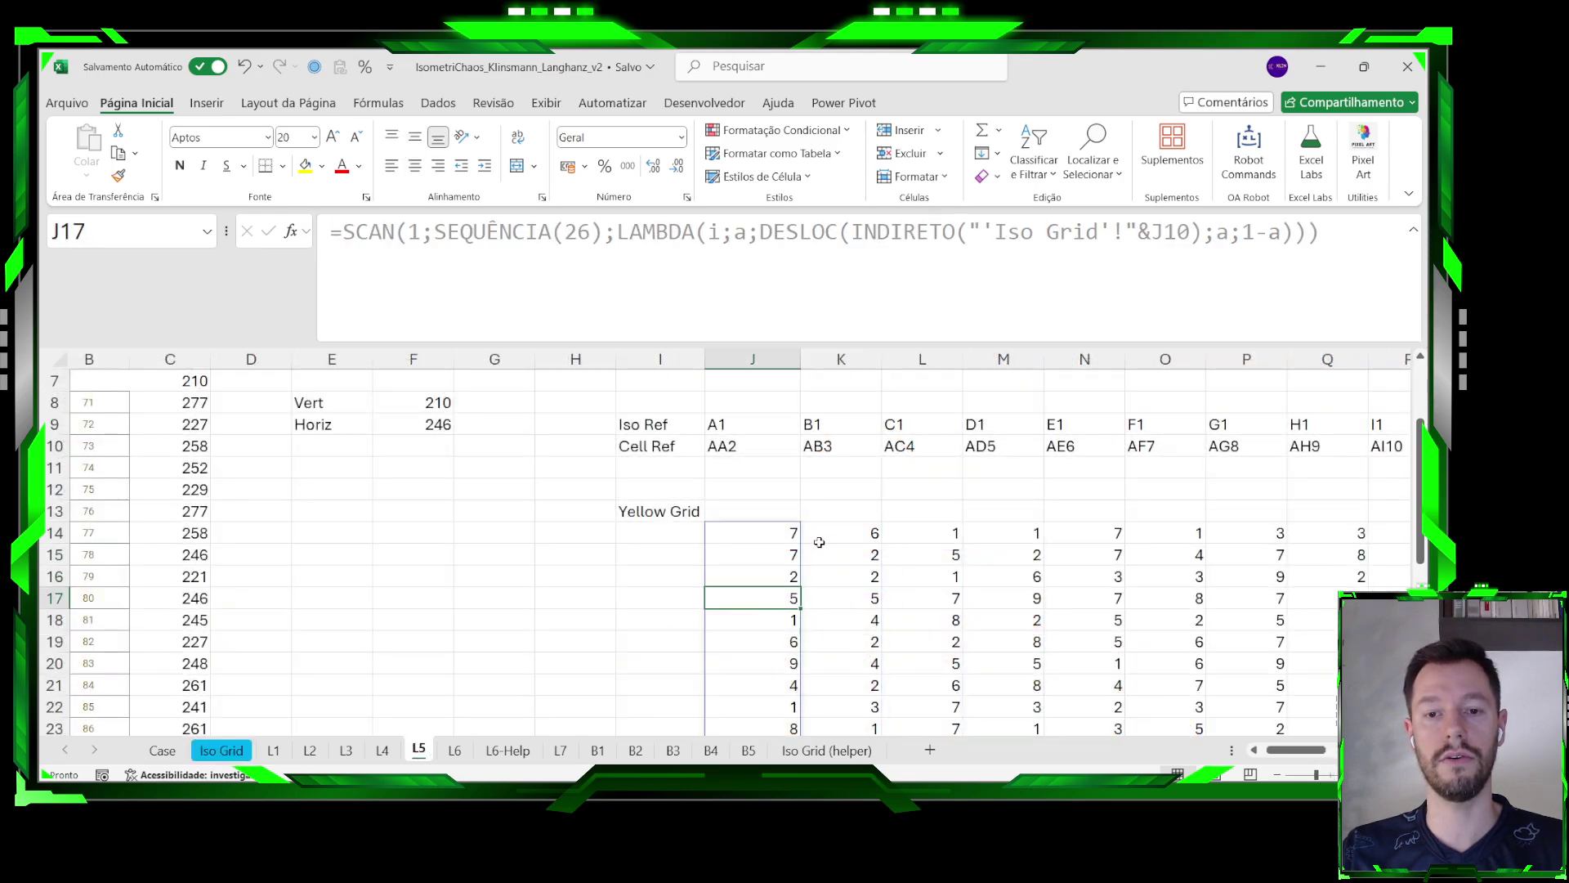
pyautogui.click(819, 542)
pyautogui.click(834, 558)
pyautogui.click(839, 579)
pyautogui.click(839, 602)
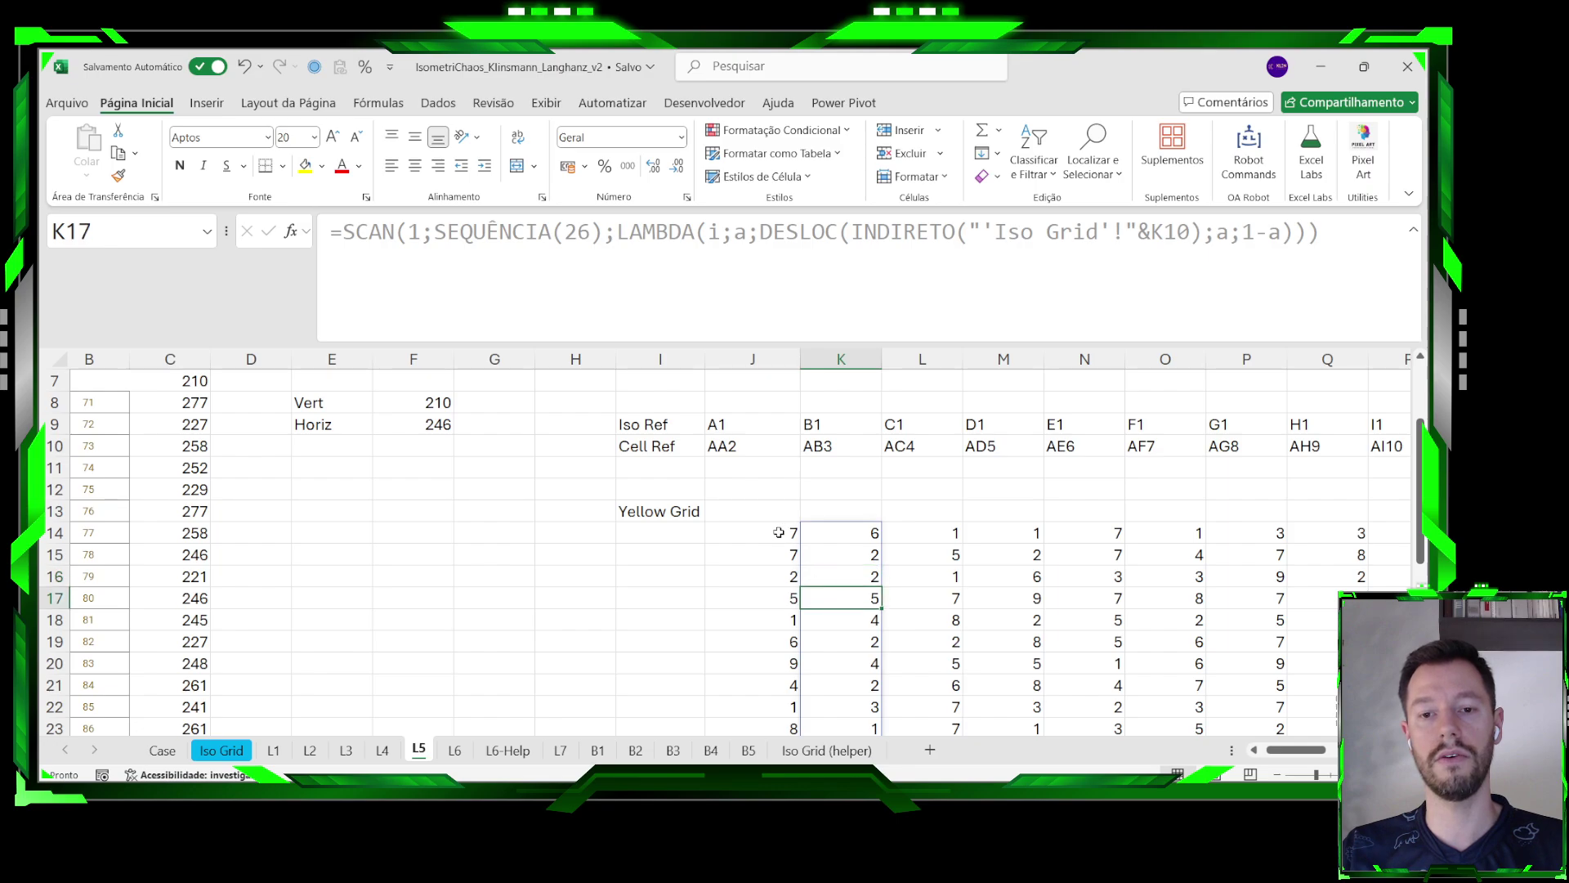
# Examine the SCAN, SEQUÊNCIA, LAMBDA, DESLOC and INDIRETO parts of the J14 formula without changing it.
pyautogui.click(779, 532)
pyautogui.click(352, 239)
pyautogui.doubleClick(360, 235)
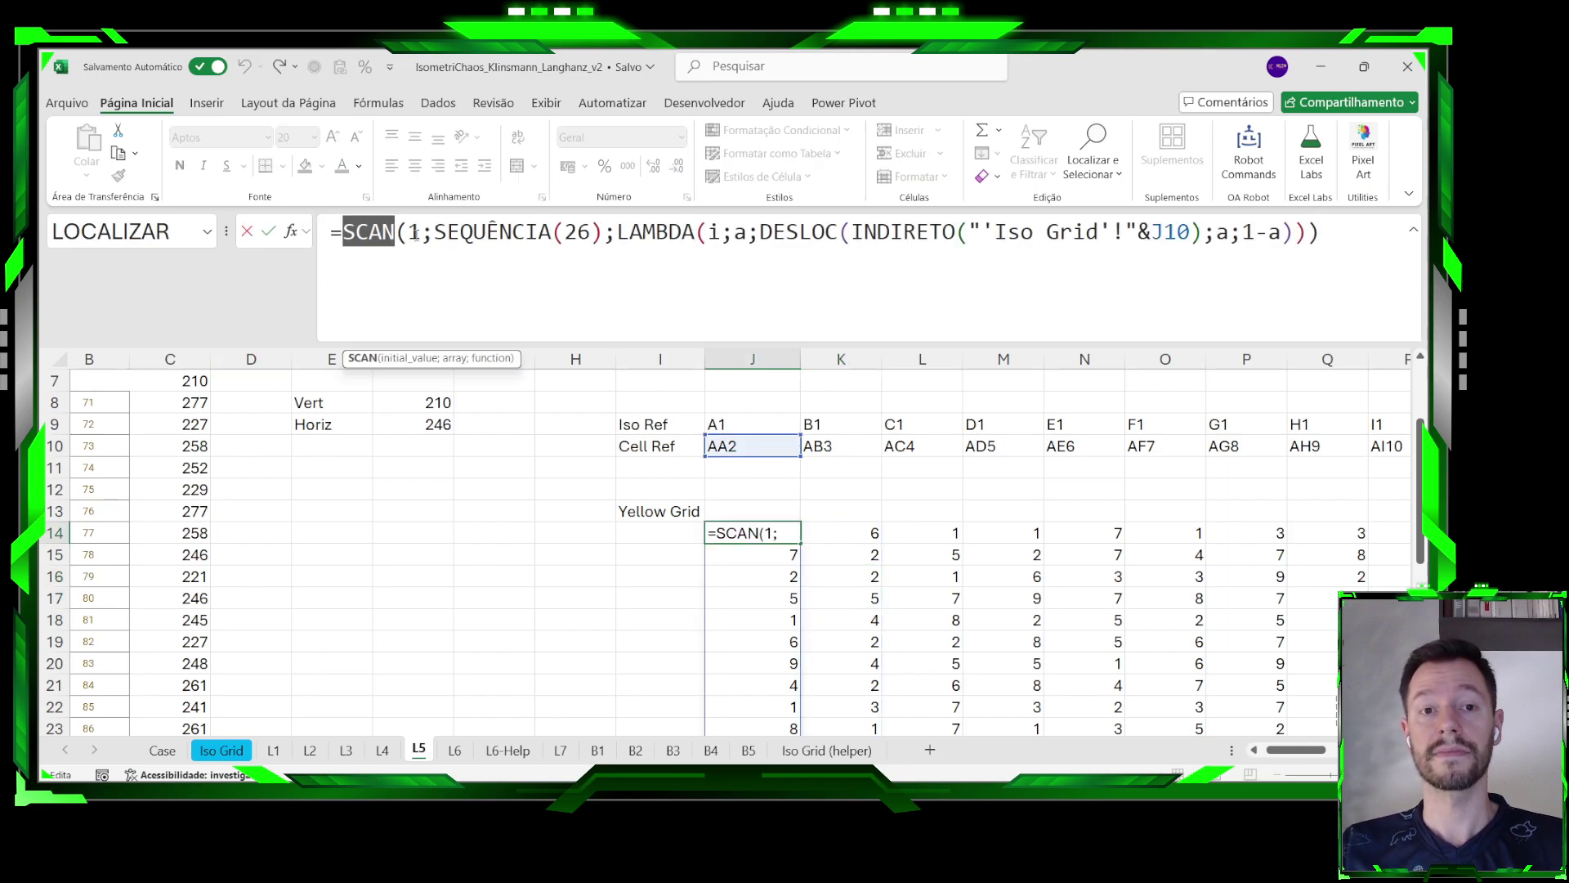
pyautogui.moveTo(434, 233); pyautogui.dragTo(527, 231)
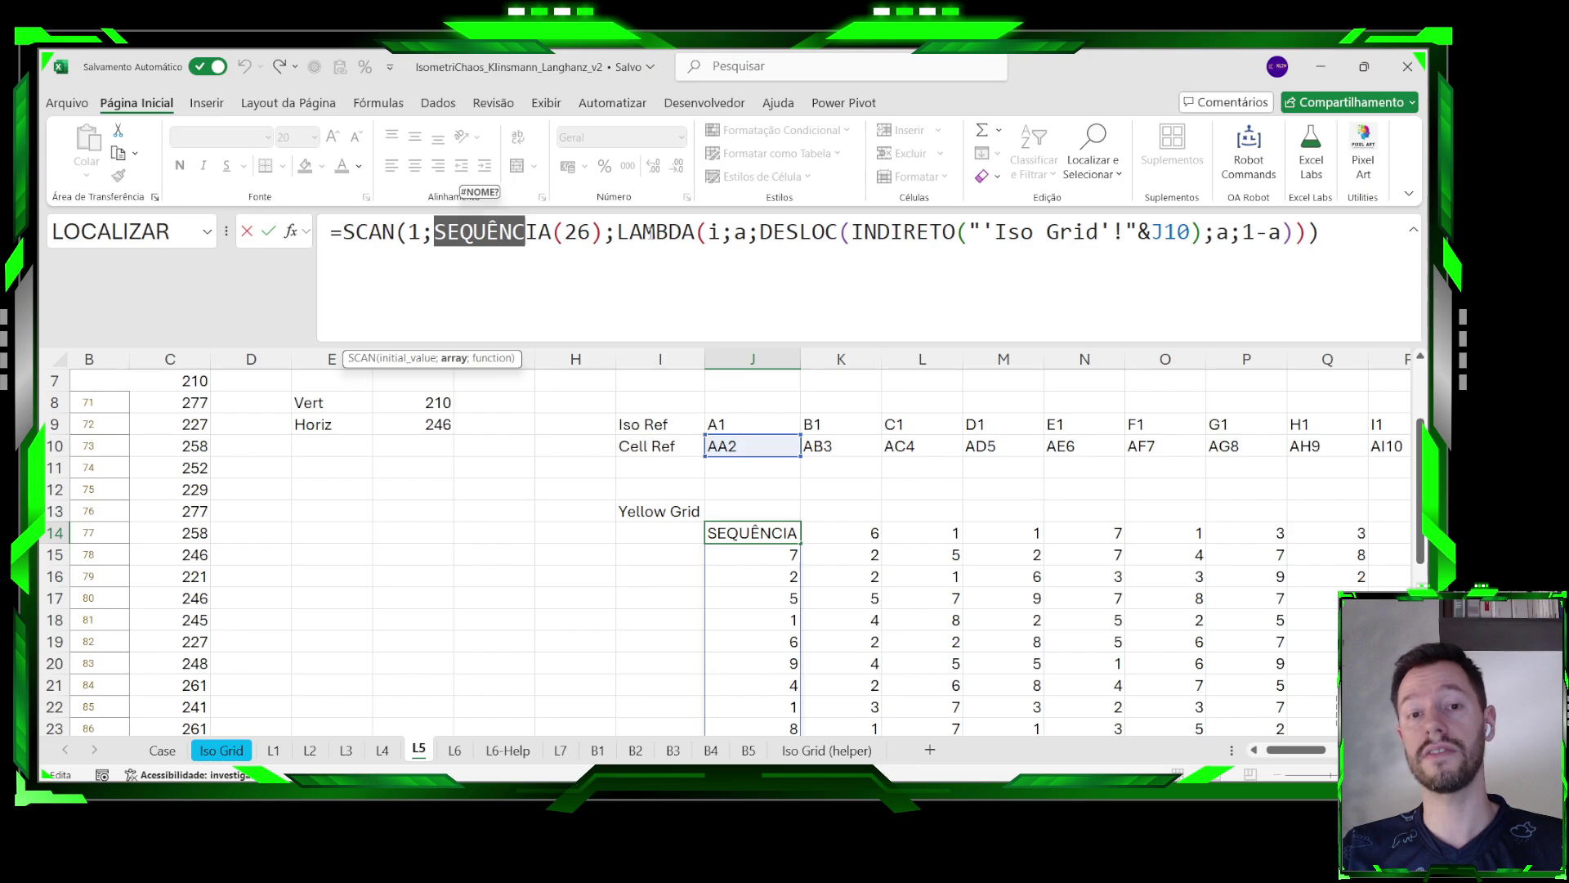
pyautogui.doubleClick(646, 233)
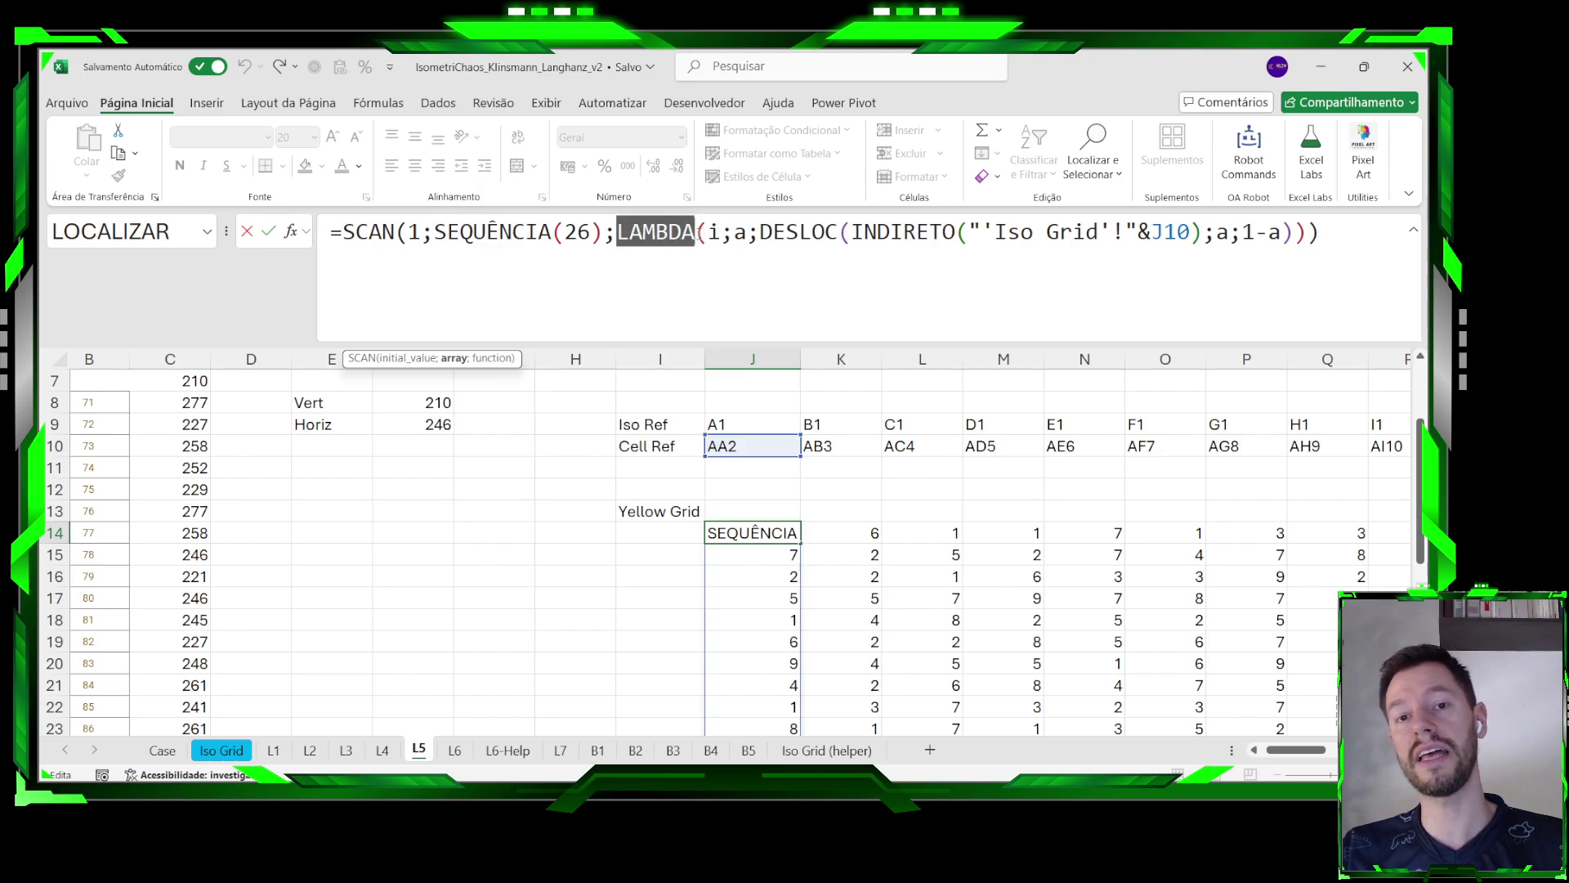
pyautogui.click(761, 236)
pyautogui.moveTo(762, 236); pyautogui.dragTo(956, 233)
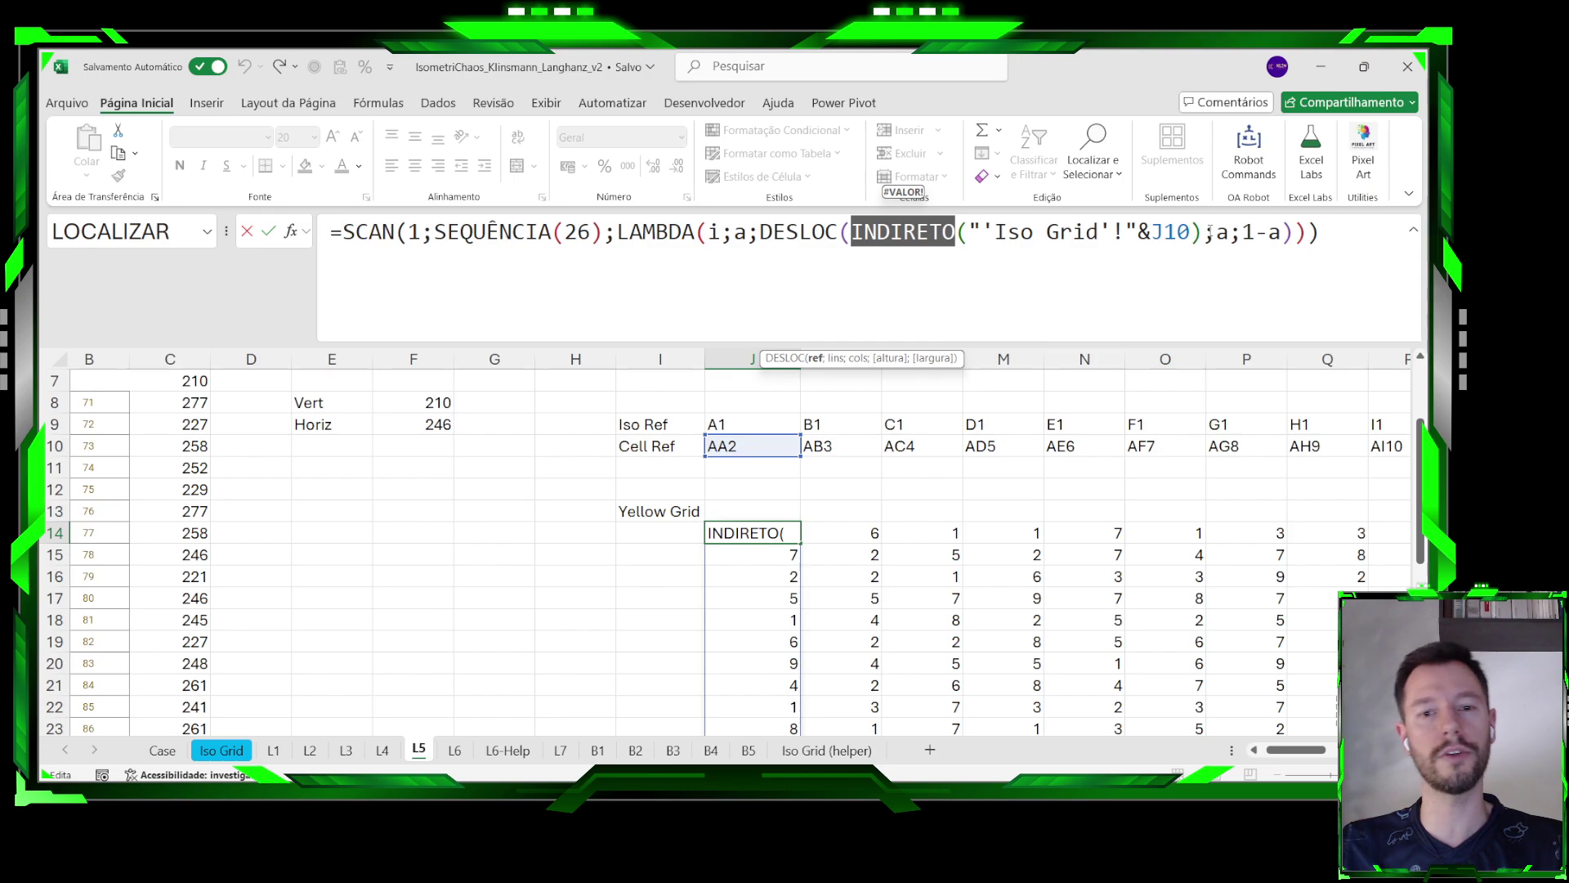
pyautogui.scroll(1, 1072, 508)
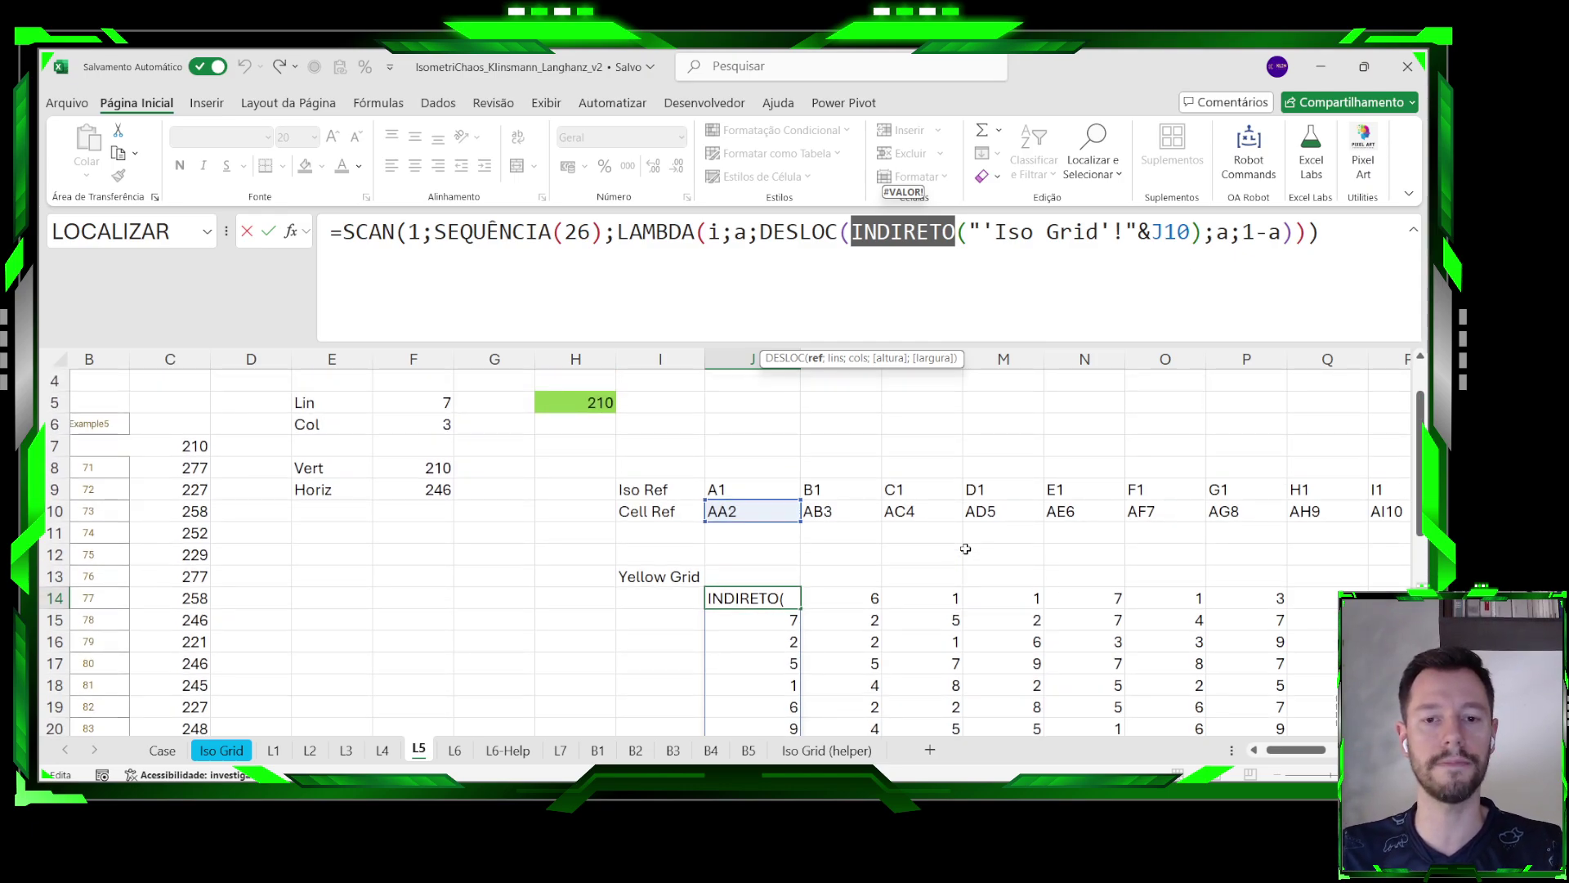
pyautogui.press('Escape')
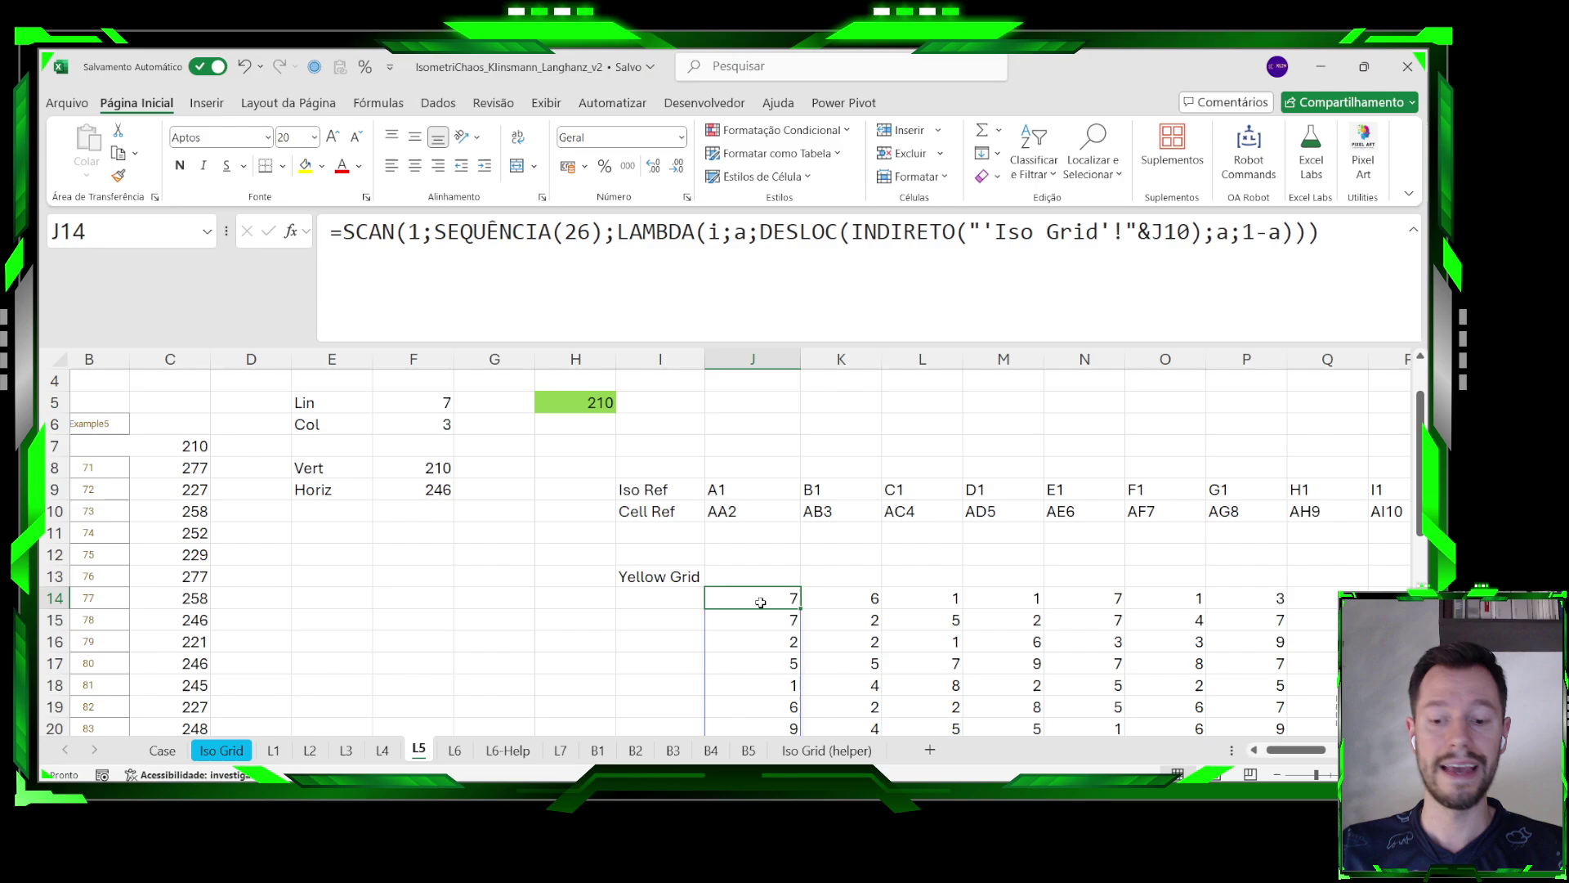
# Select the whole Yellow Grid from J14 to AI39 and review how far it extends.
pyautogui.hotkey('ctrl', 'shift', 'Right')
pyautogui.hotkey('ctrl', 'shift', 'Down')
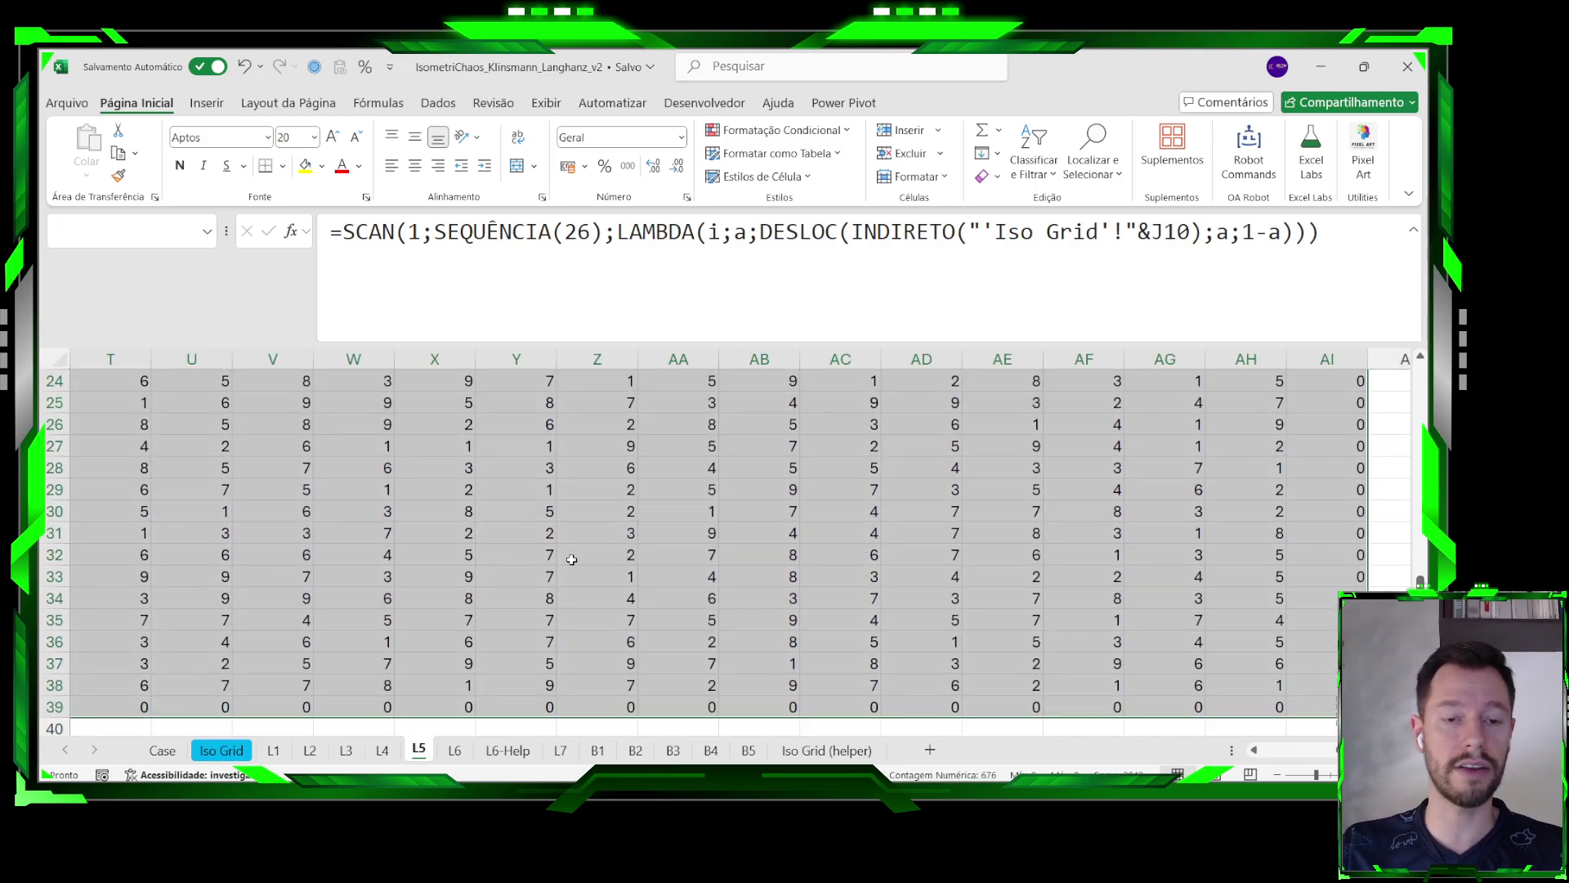
pyautogui.scroll(-3, 413, 511)
pyautogui.scroll(-3, 413, 512)
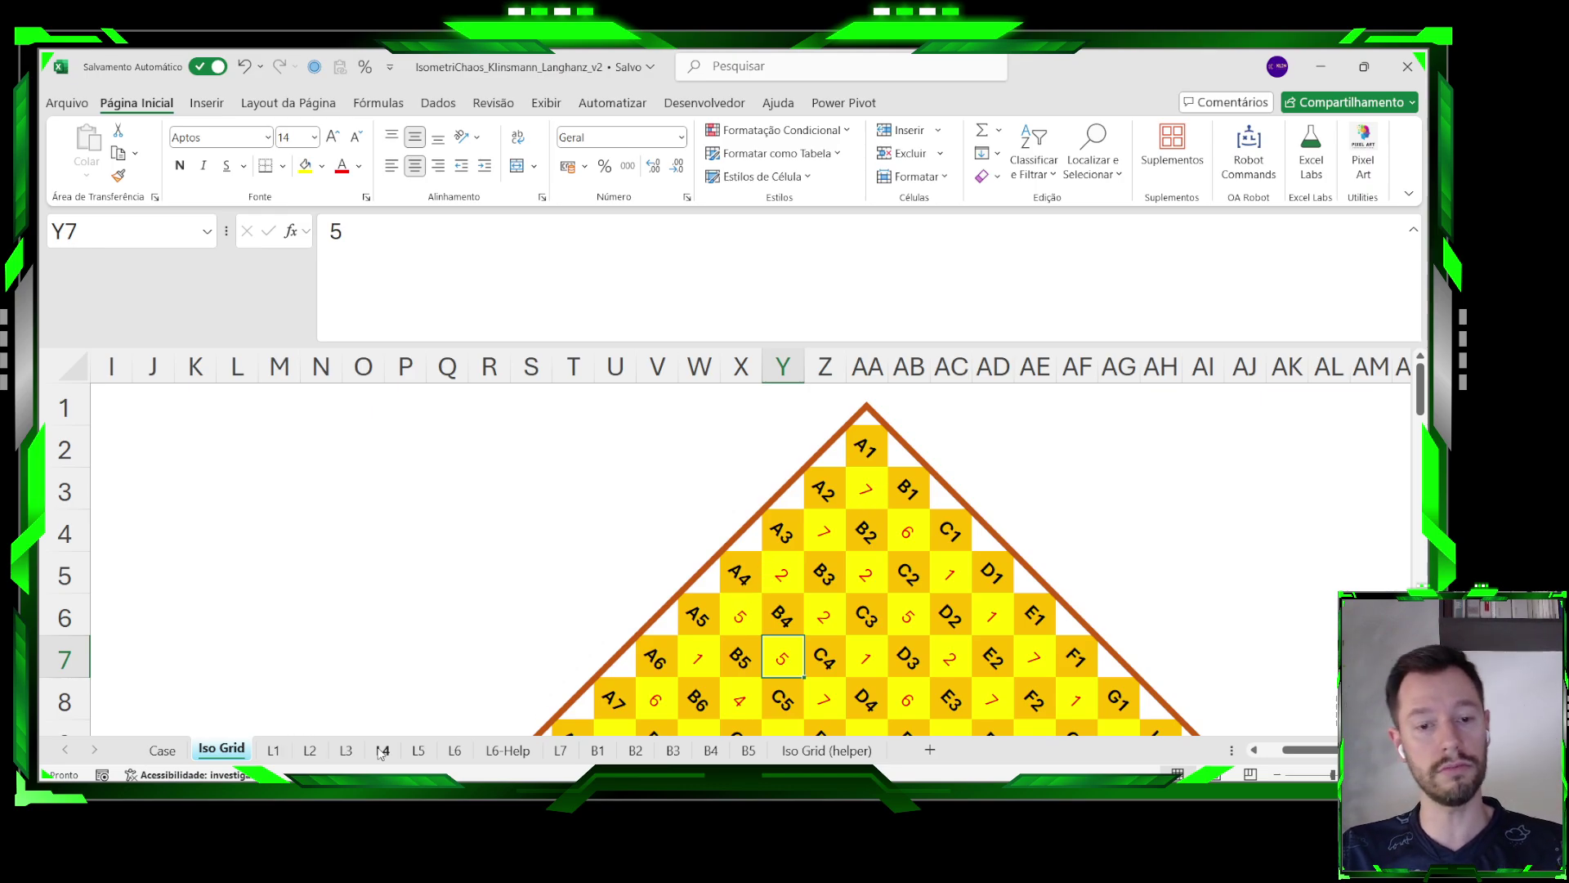
# Return to the top of the L5 sheet with columns A to P in view.
pyautogui.click(419, 750)
pyautogui.scroll(5, 524, 603)
pyautogui.scroll(1, 523, 602)
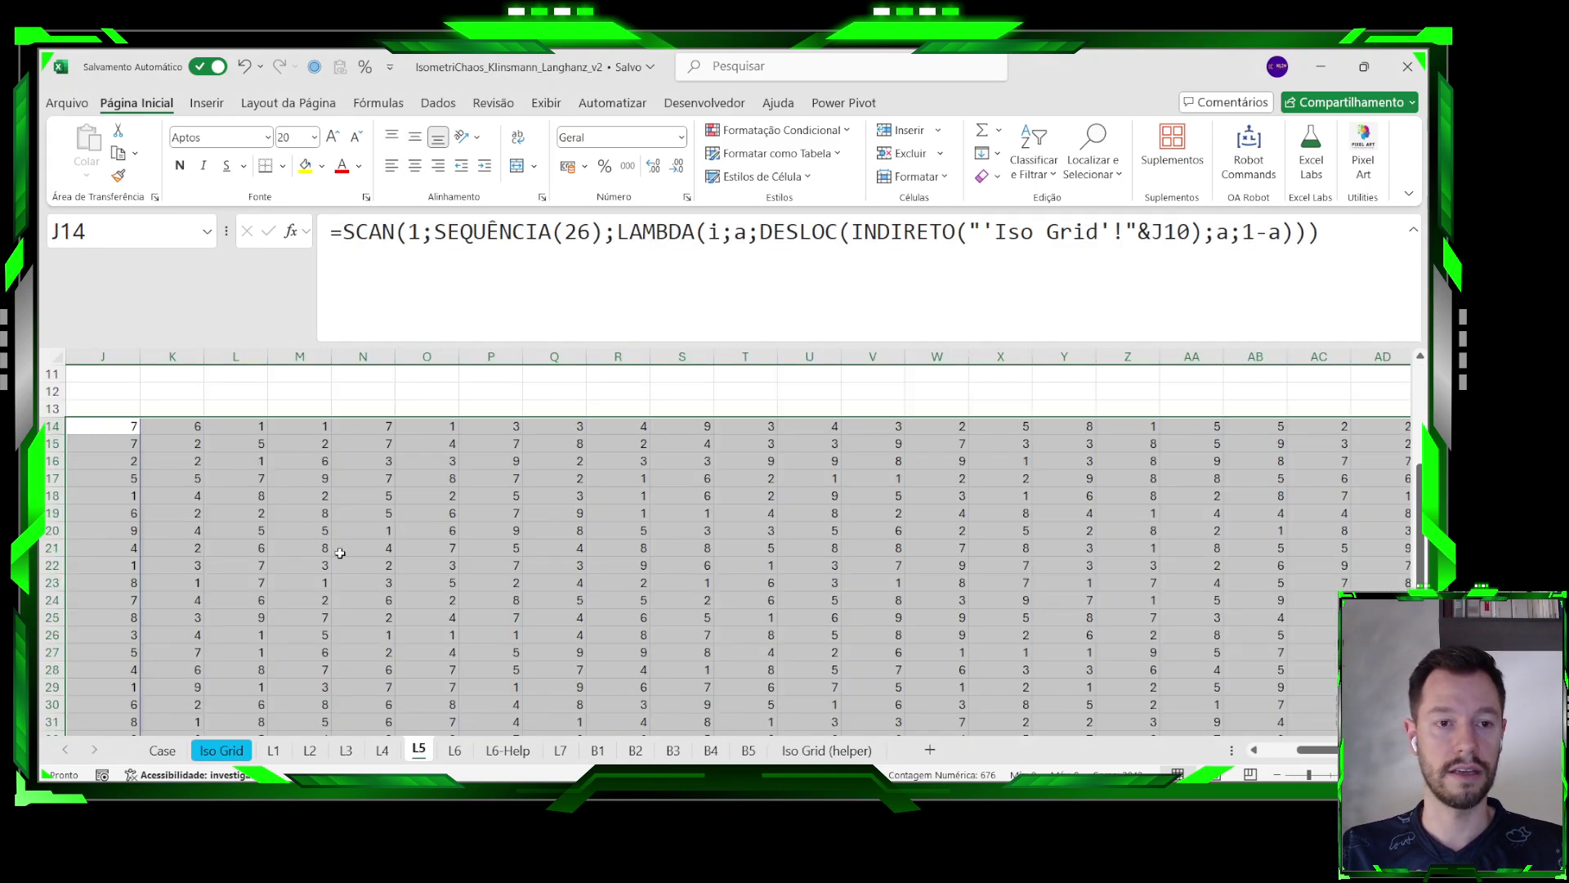
pyautogui.click(1308, 759)
pyautogui.scroll(2, 820, 554)
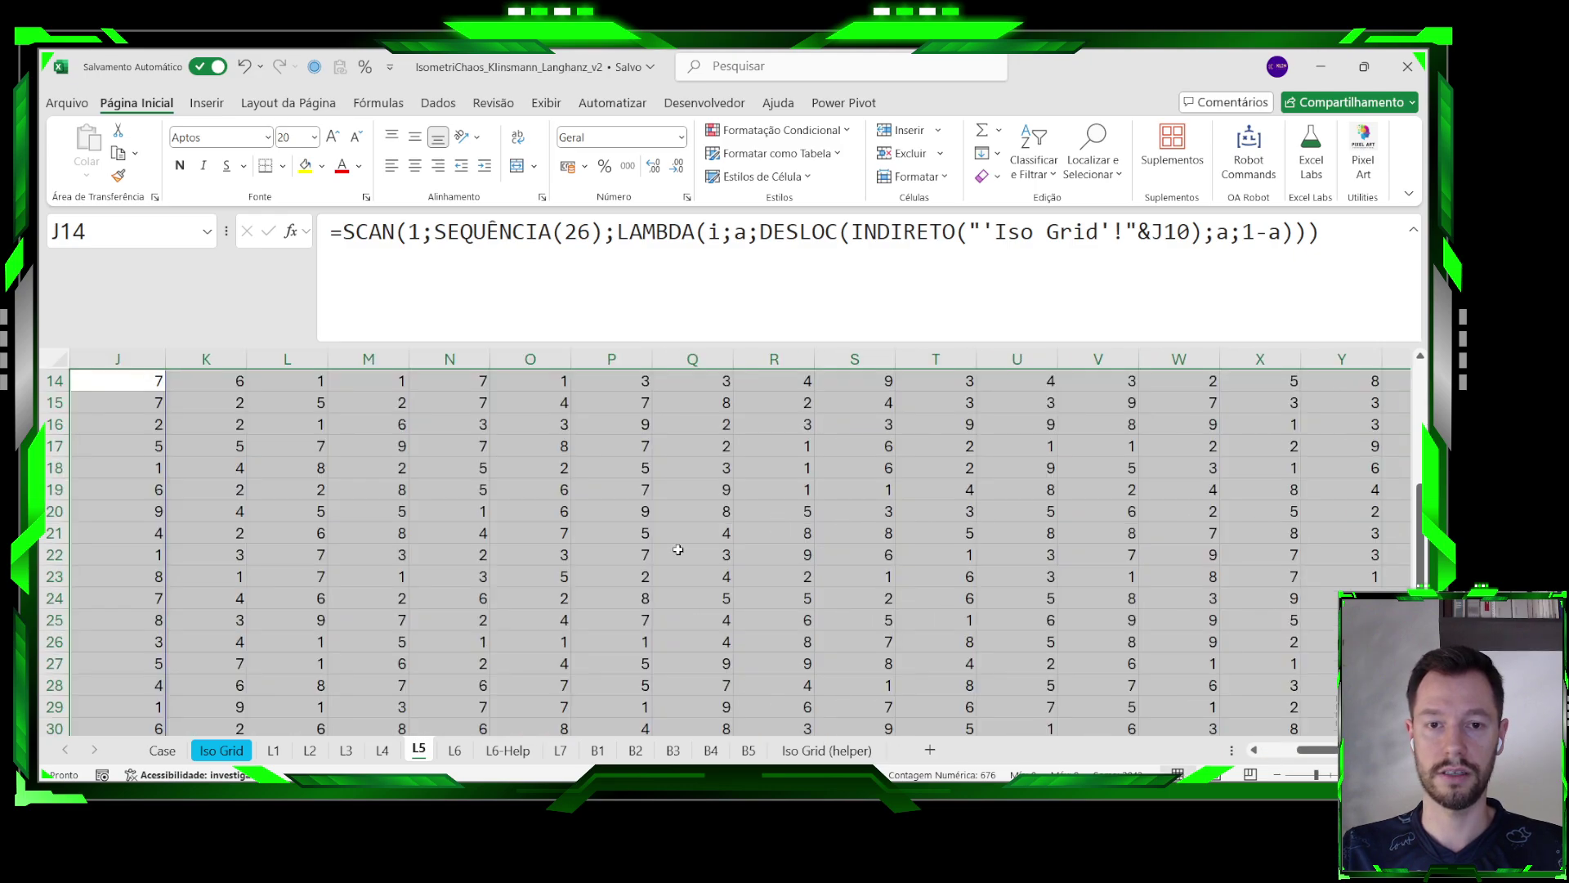
pyautogui.scroll(5, 678, 550)
pyautogui.moveTo(1309, 751); pyautogui.dragTo(1275, 751)
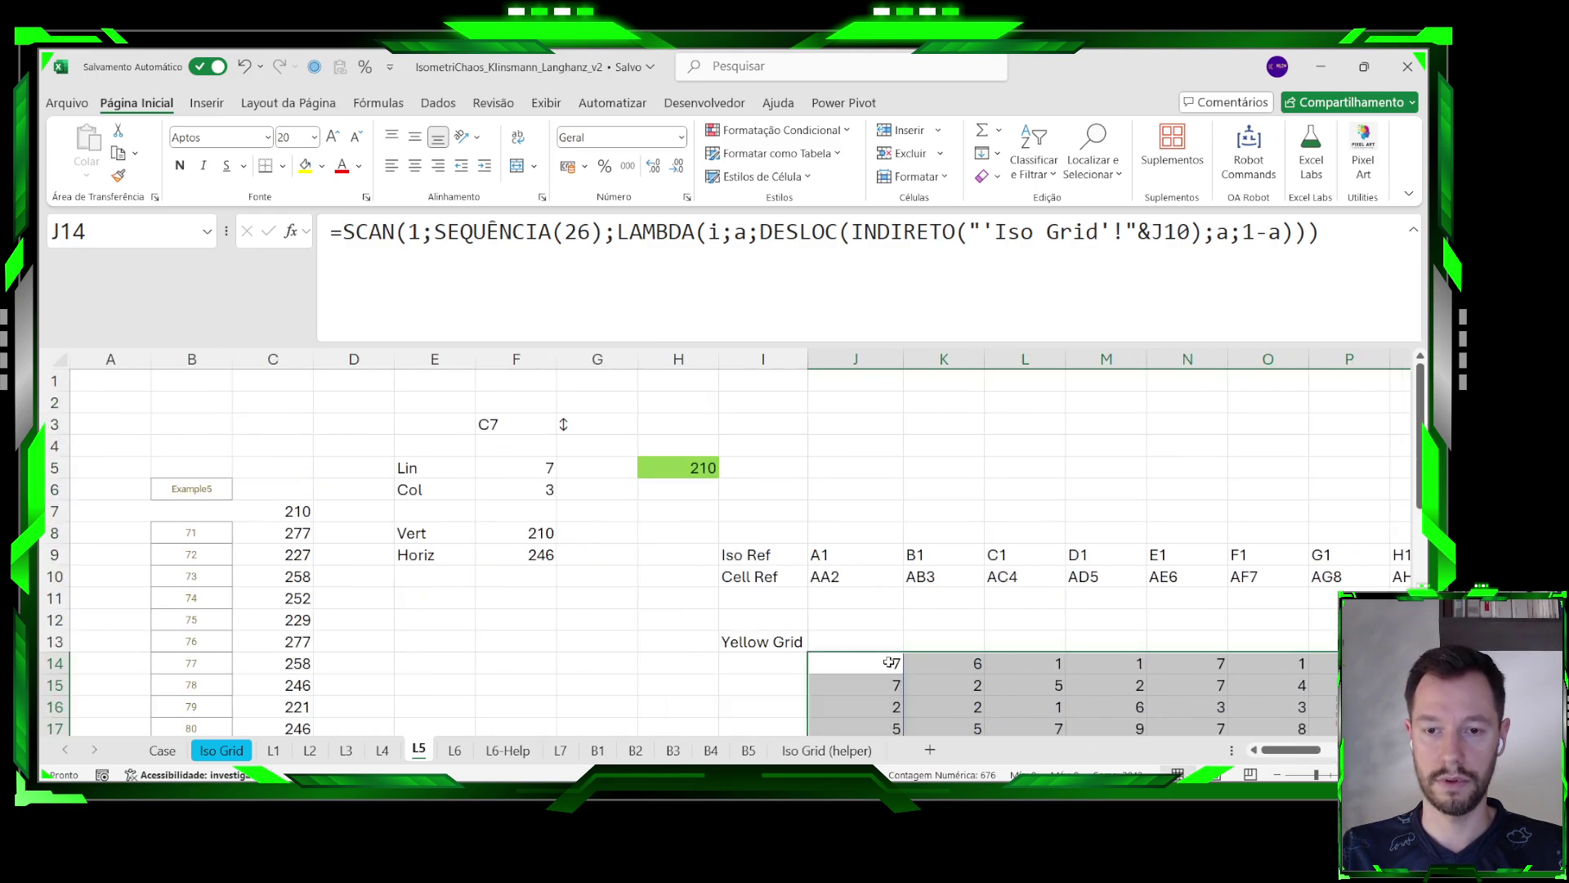
# Examine the Yellow Grid values in column K down to K18 and go back to J14.
pyautogui.scroll(-1, 889, 662)
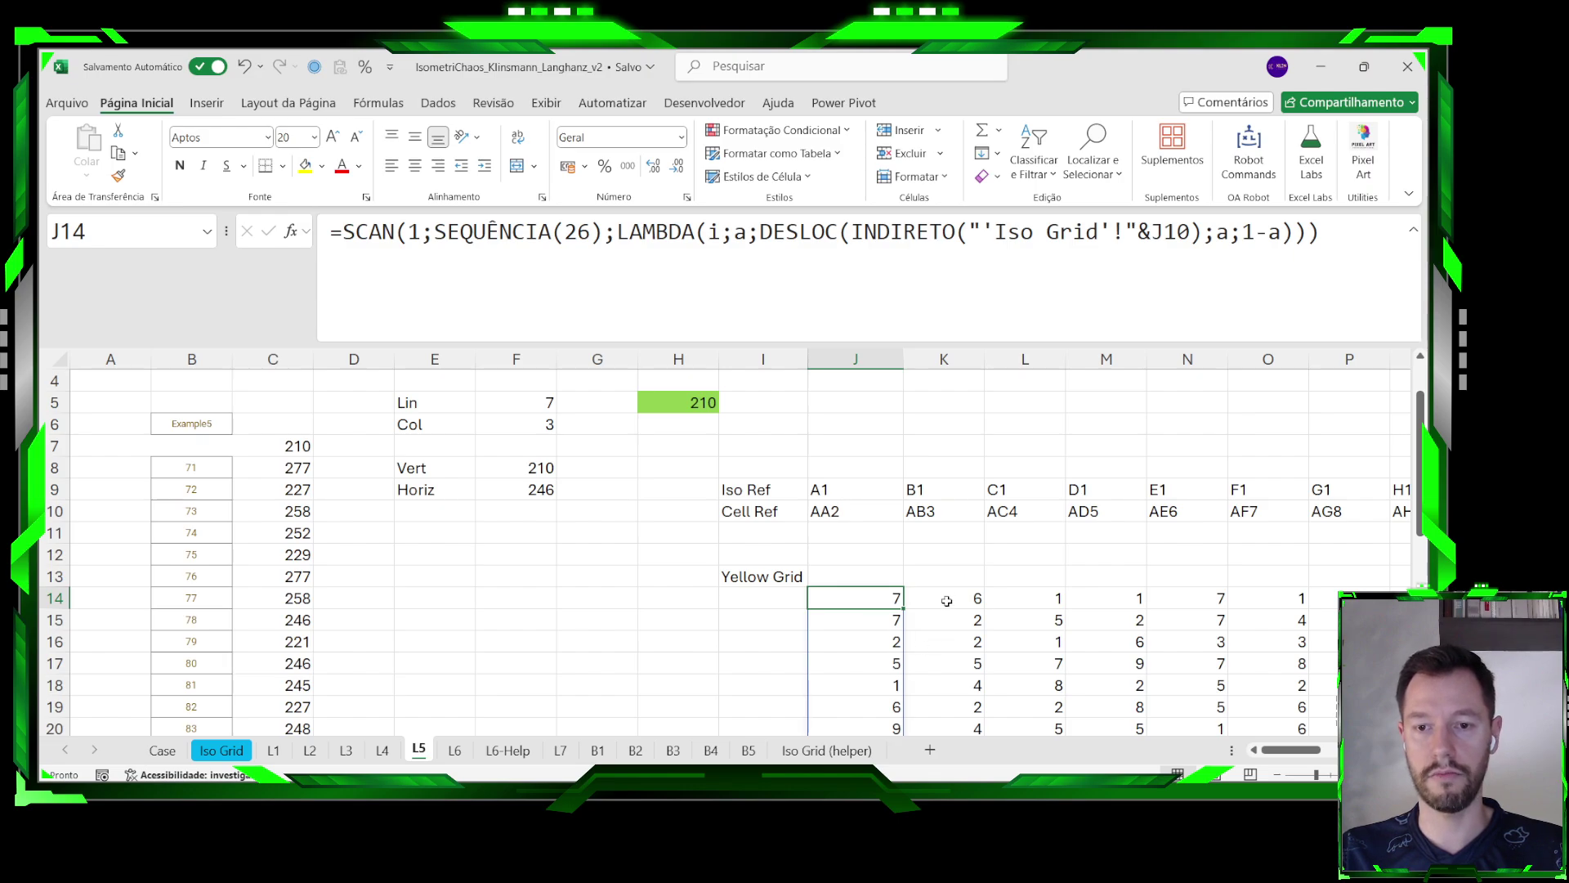
pyautogui.moveTo(947, 601)
pyautogui.mouseDown()
pyautogui.moveTo(948, 641)
pyautogui.moveTo(948, 627)
pyautogui.mouseUp()
pyautogui.click(956, 685)
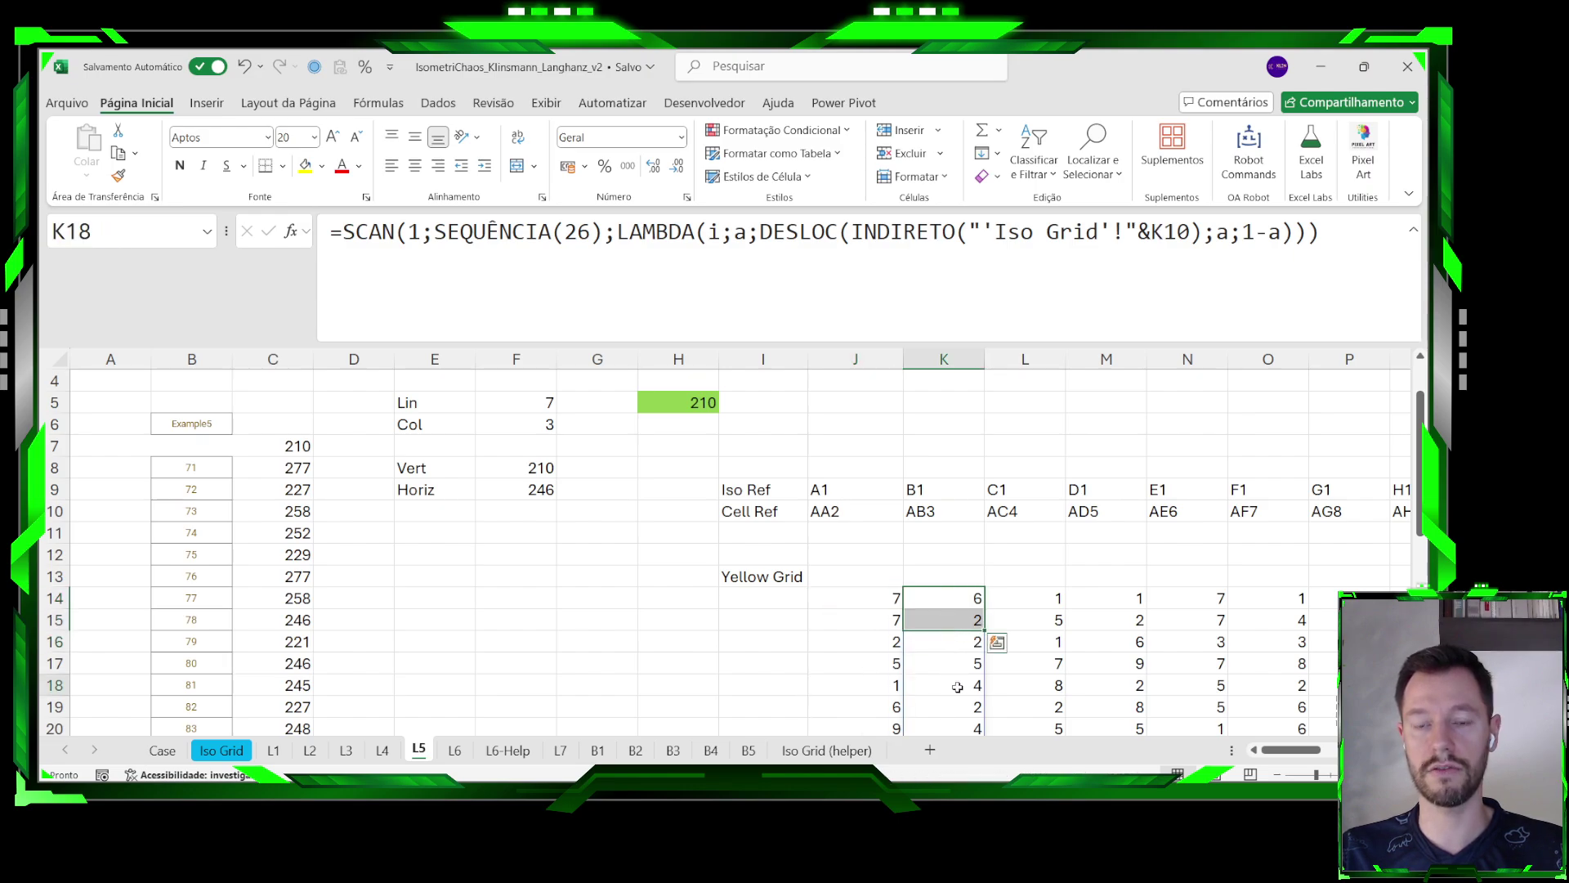
pyautogui.scroll(1, 834, 666)
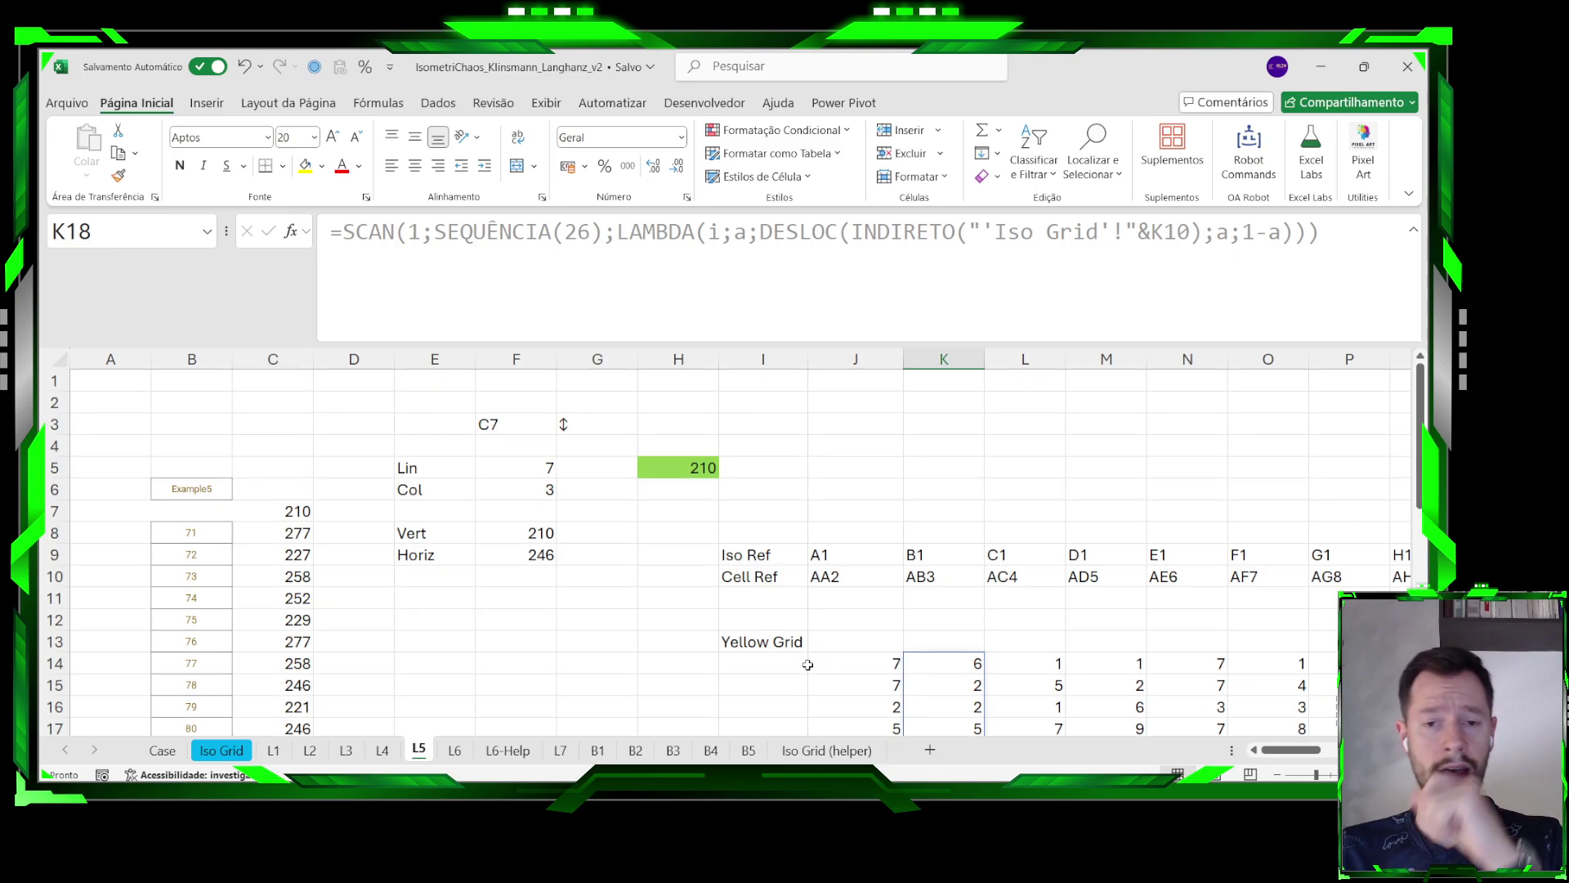
pyautogui.click(846, 661)
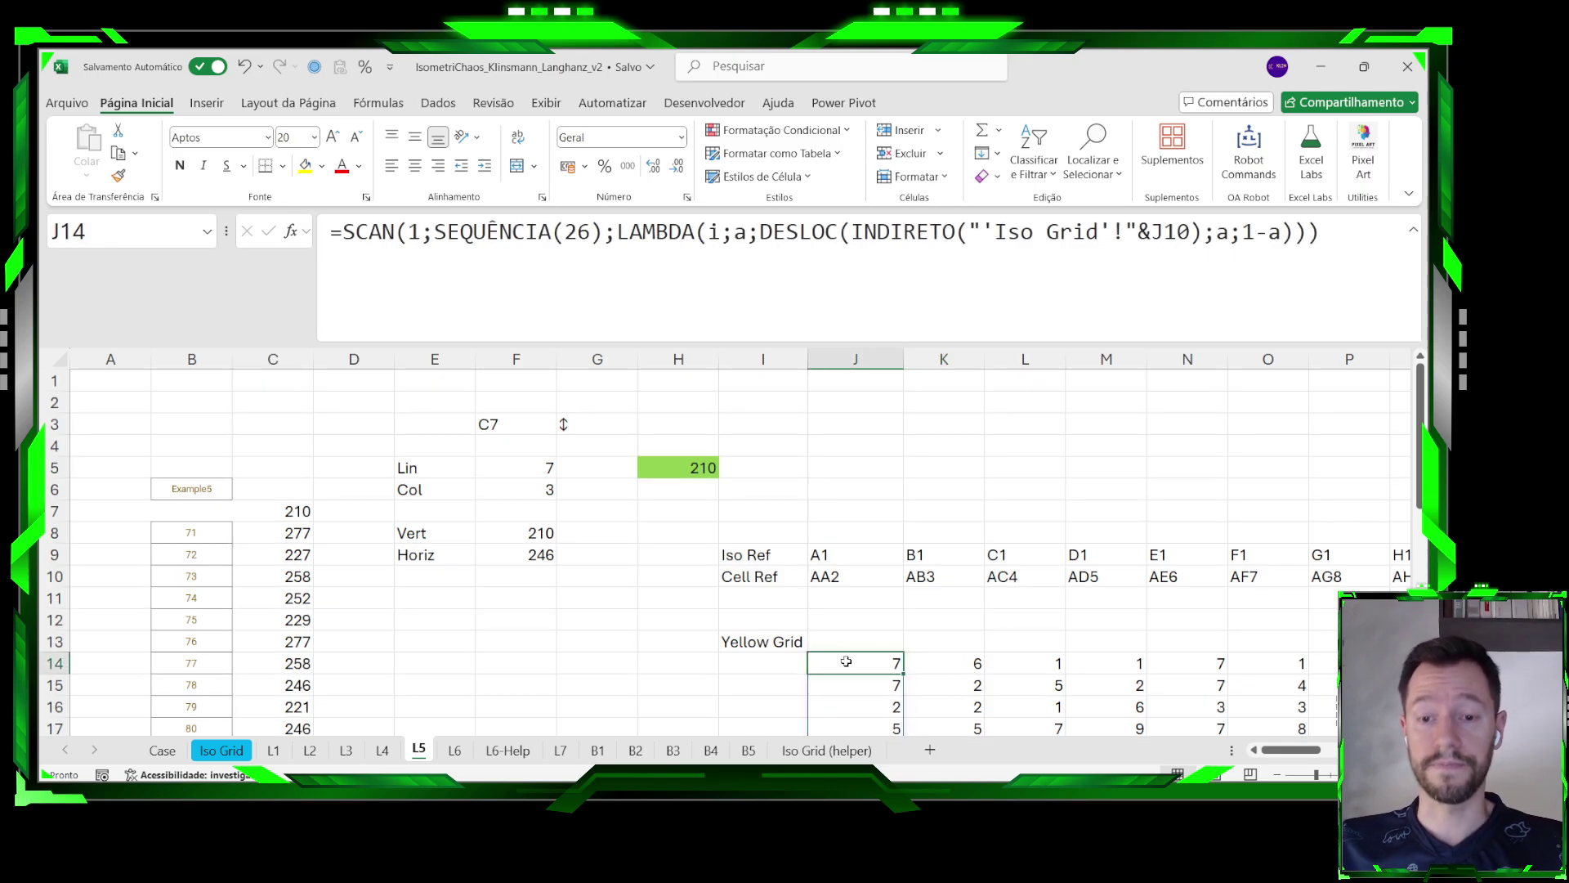
# Examine the SOMA and ESCOLHERCOLS parts of the Vert formula in F8 on the L5 sheet without changing it.
pyautogui.click(383, 751)
pyautogui.click(418, 754)
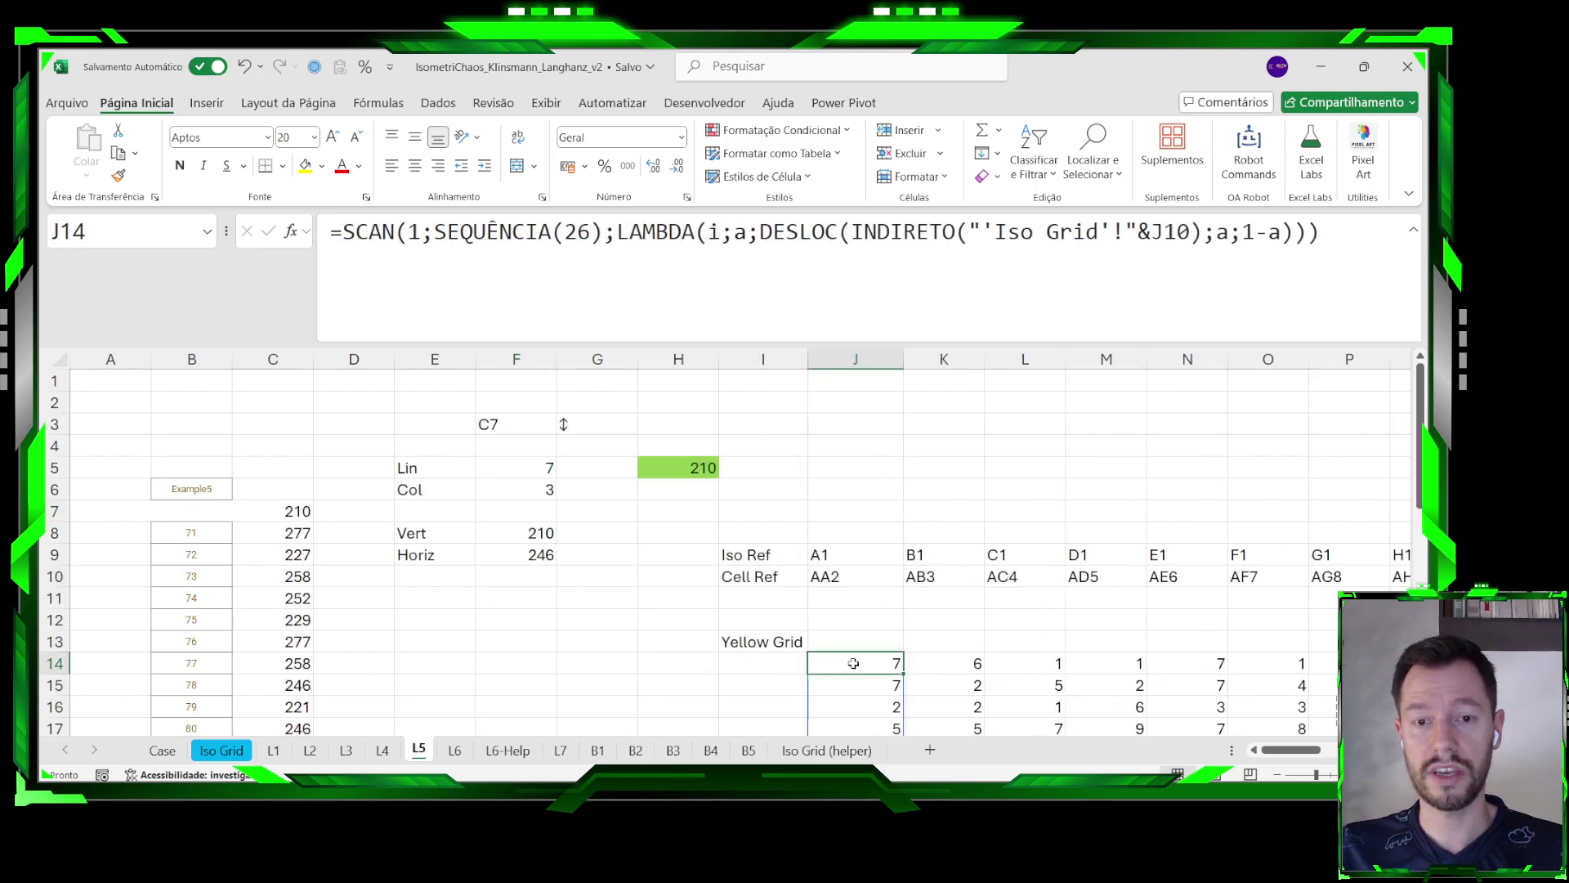
pyautogui.click(521, 535)
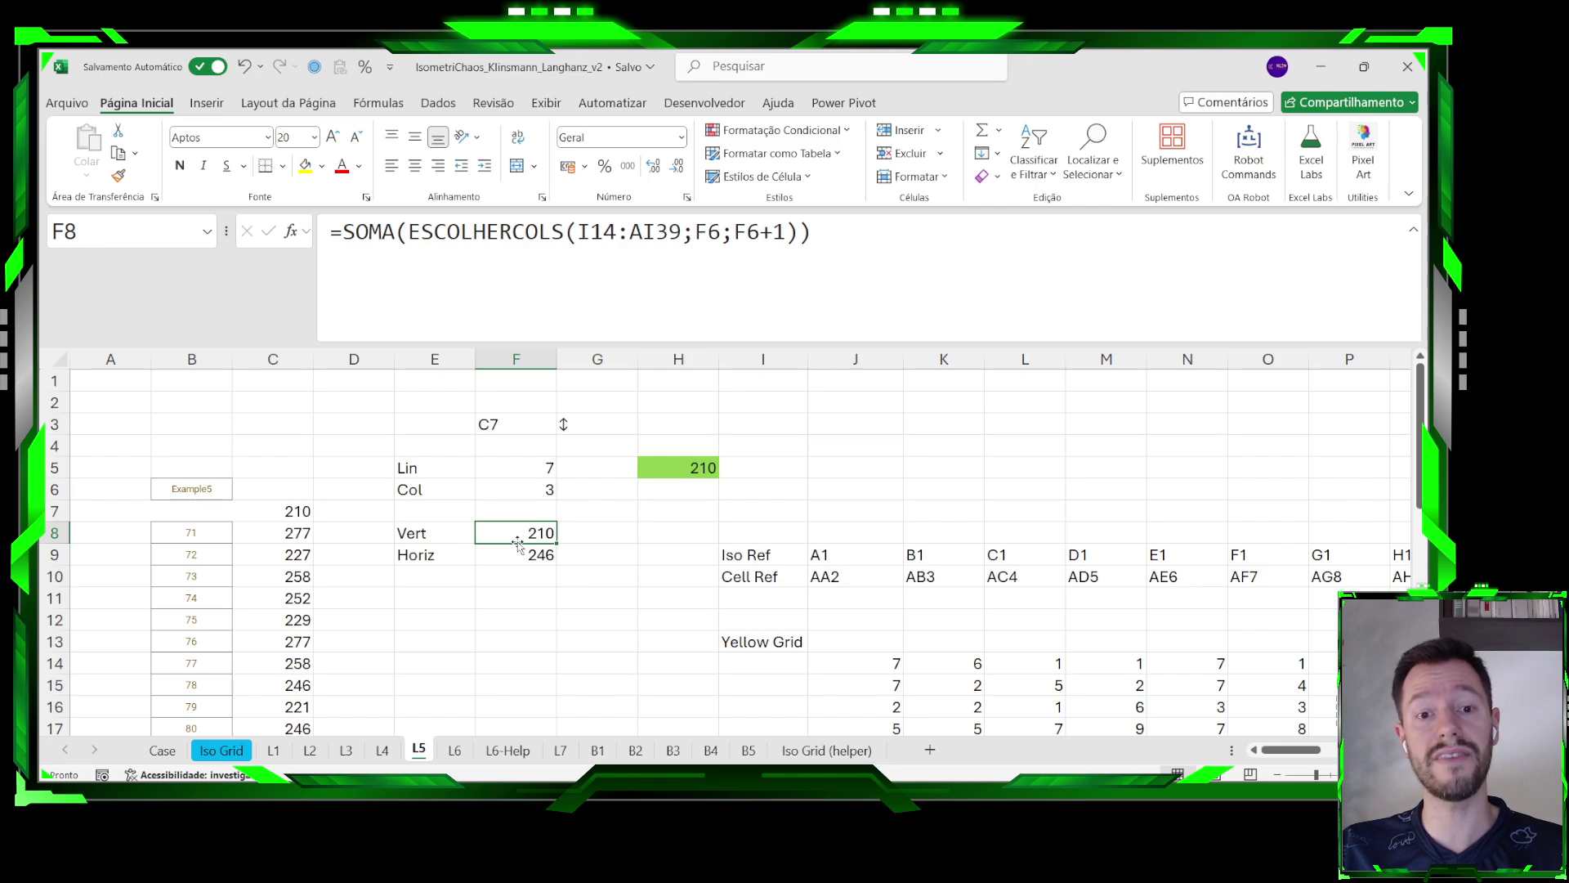
pyautogui.click(518, 548)
pyautogui.click(507, 532)
pyautogui.click(384, 232)
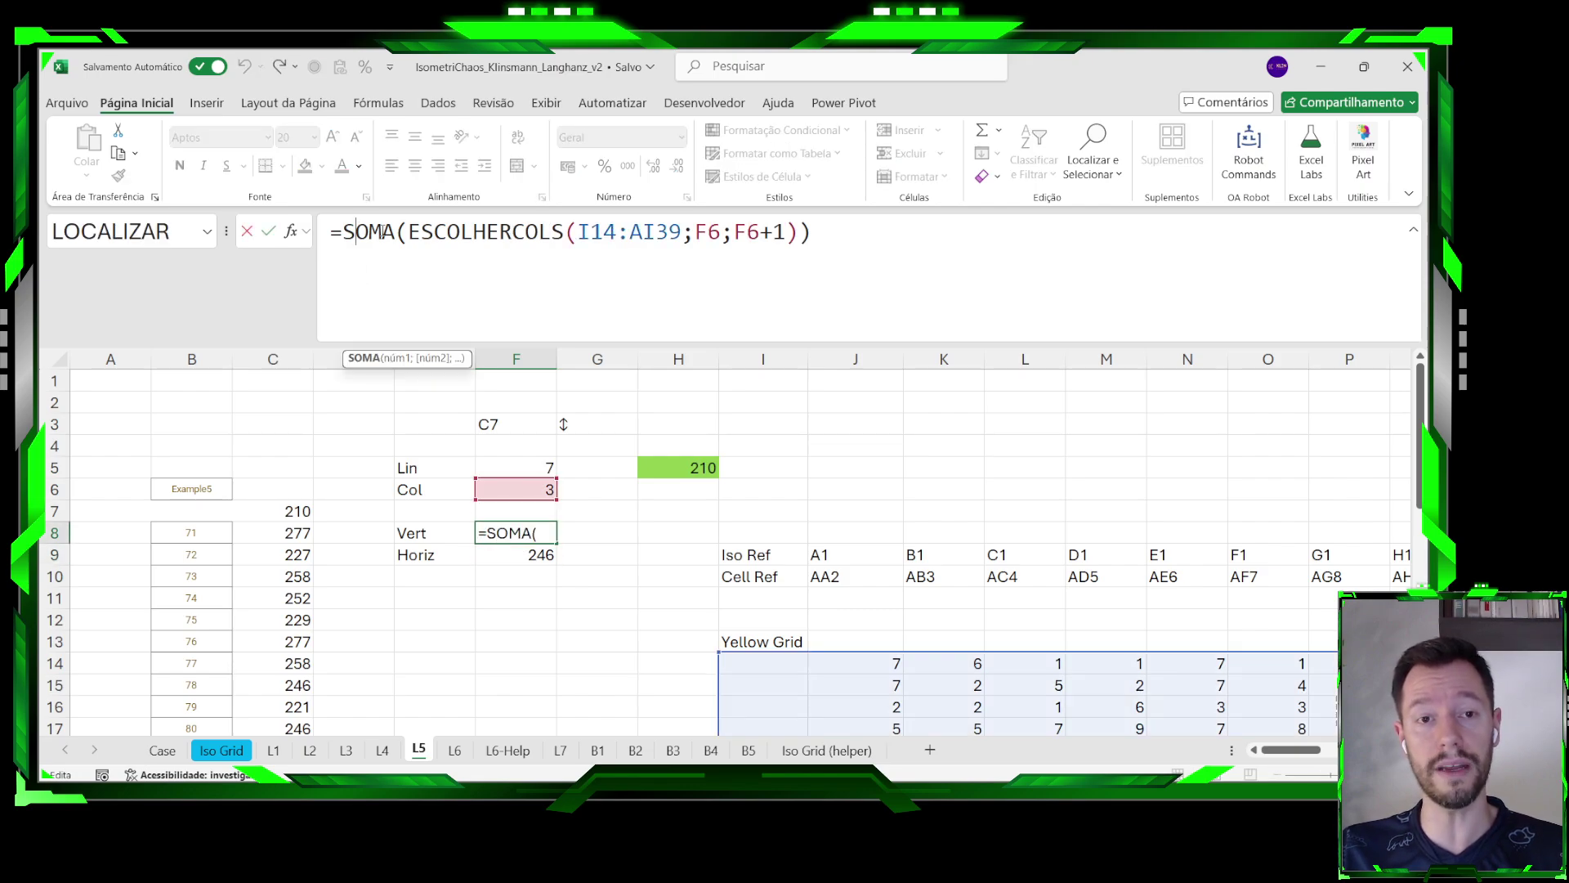
pyautogui.moveTo(409, 233); pyautogui.dragTo(564, 233)
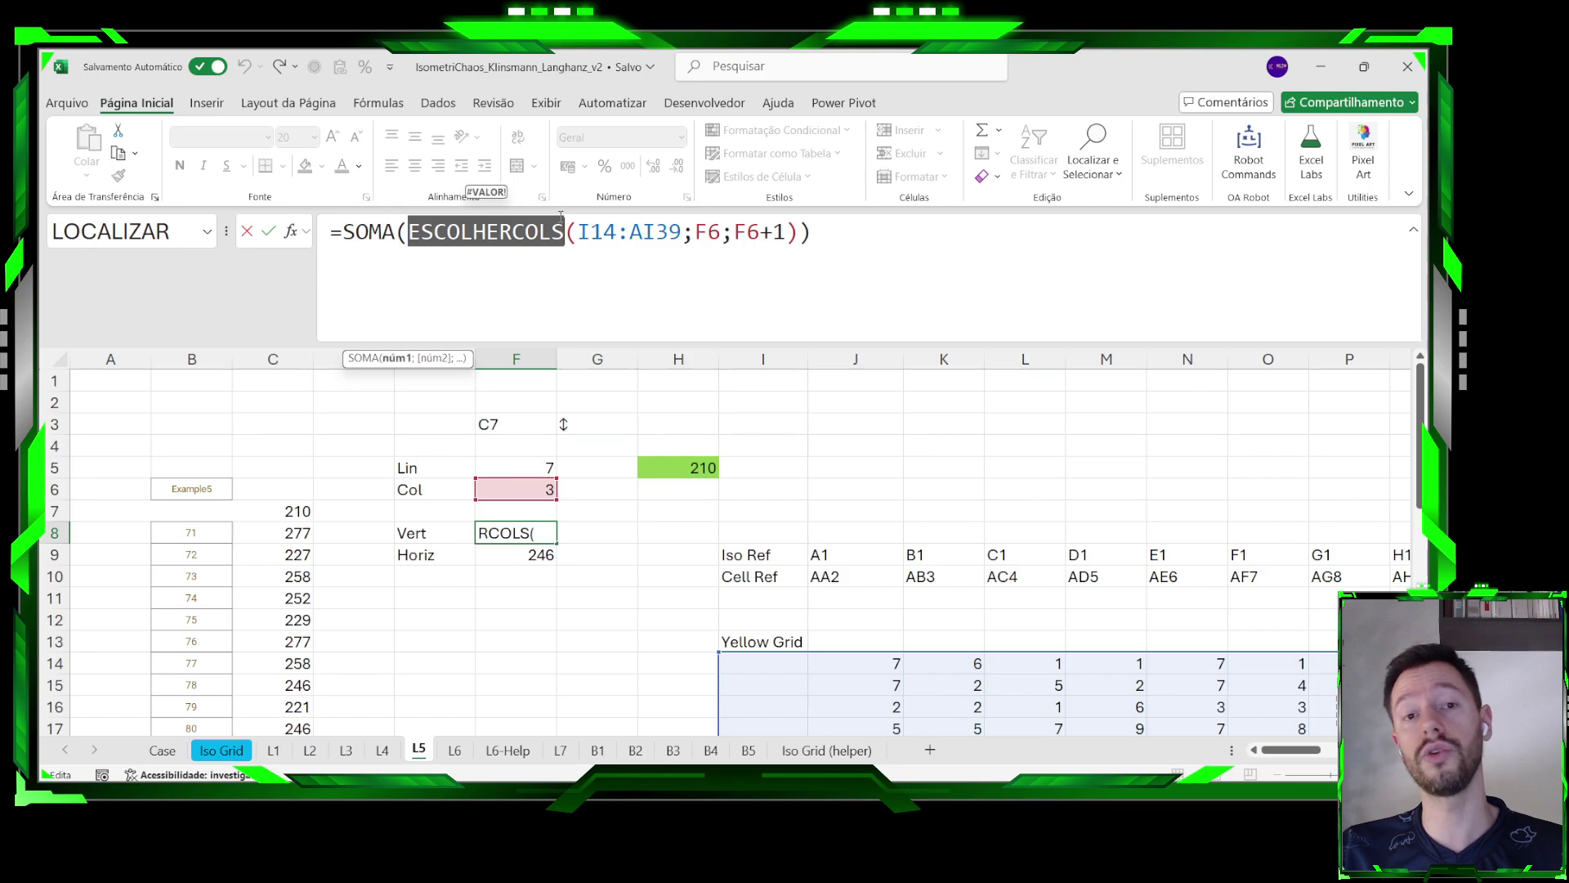
pyautogui.press('Return')
pyautogui.click(531, 585)
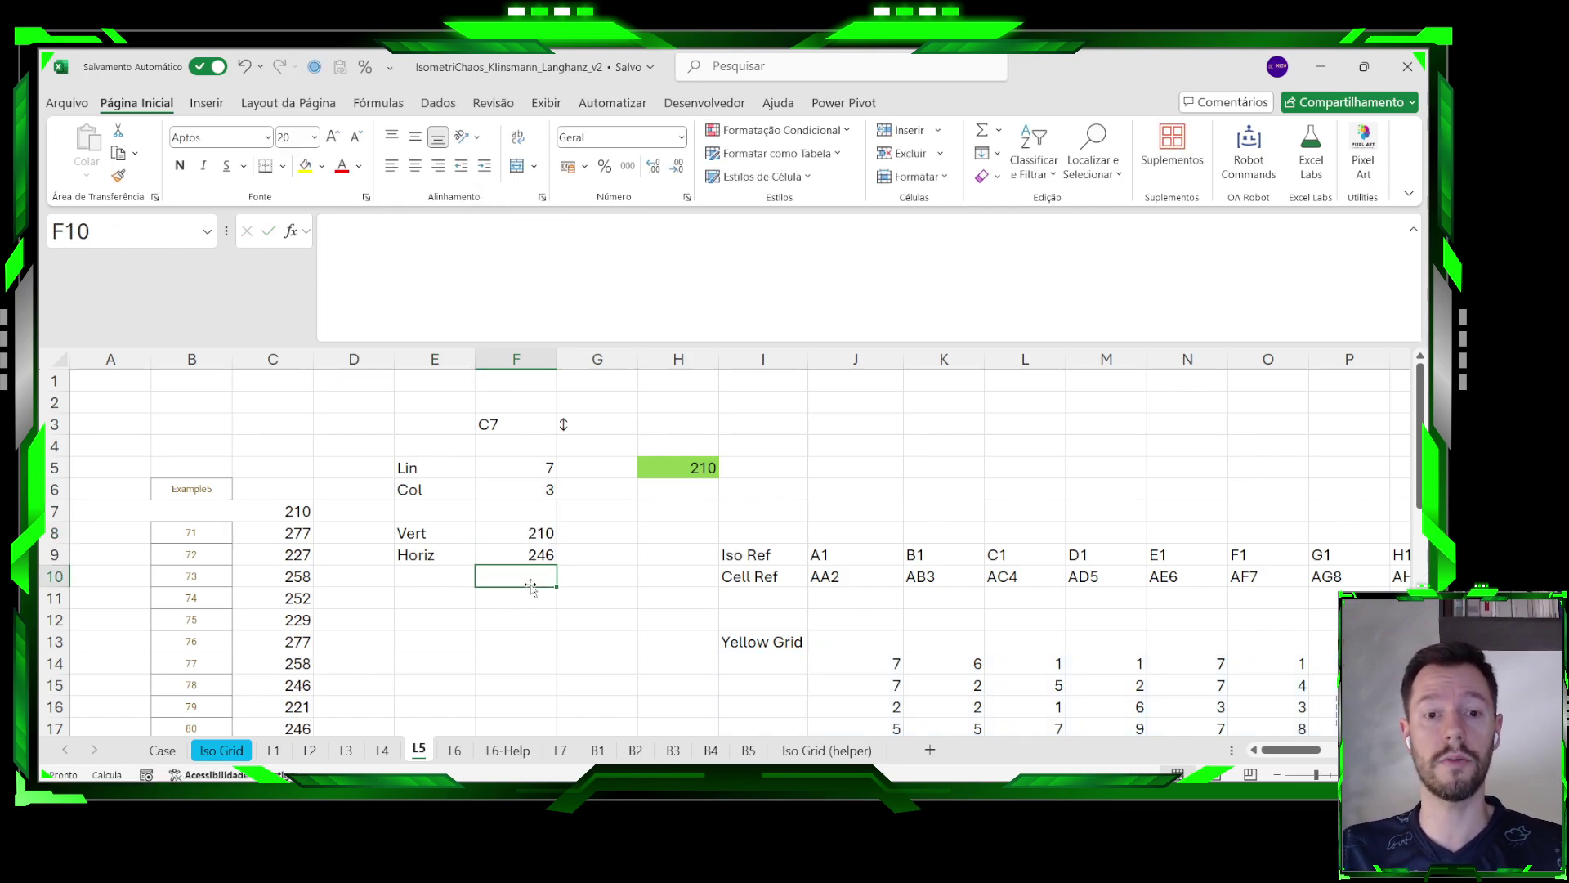
# Examine the SOMA and ESCOLHERLINS parts of the Horiz formula in F9 and the J13:AI39 range it covers, leaving it unchanged.
pyautogui.click(521, 557)
pyautogui.click(353, 232)
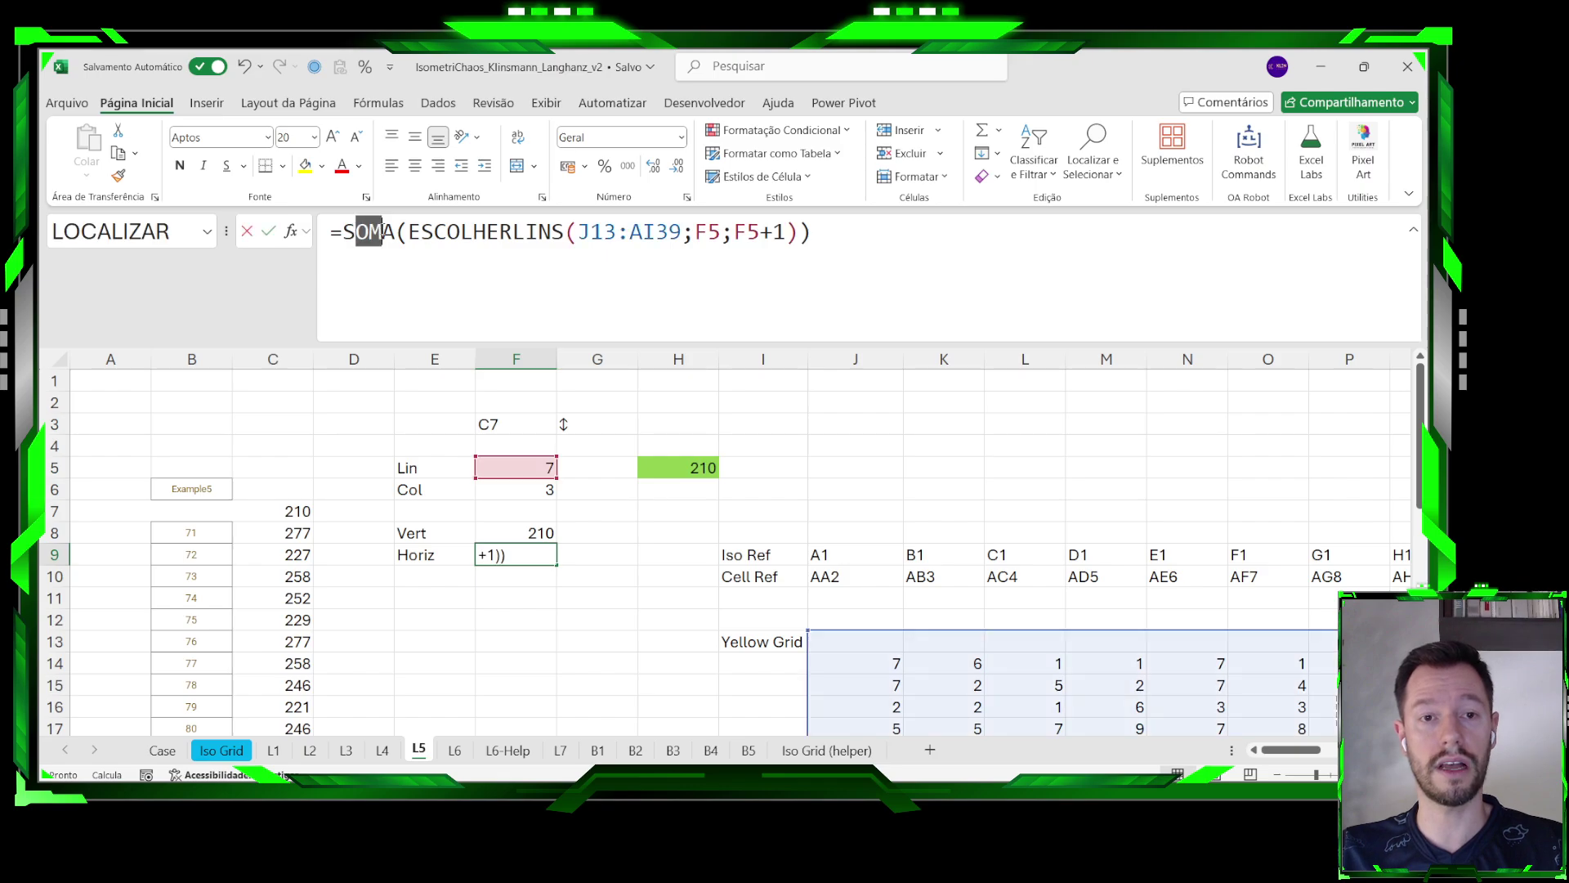
pyautogui.moveTo(408, 231); pyautogui.dragTo(564, 232)
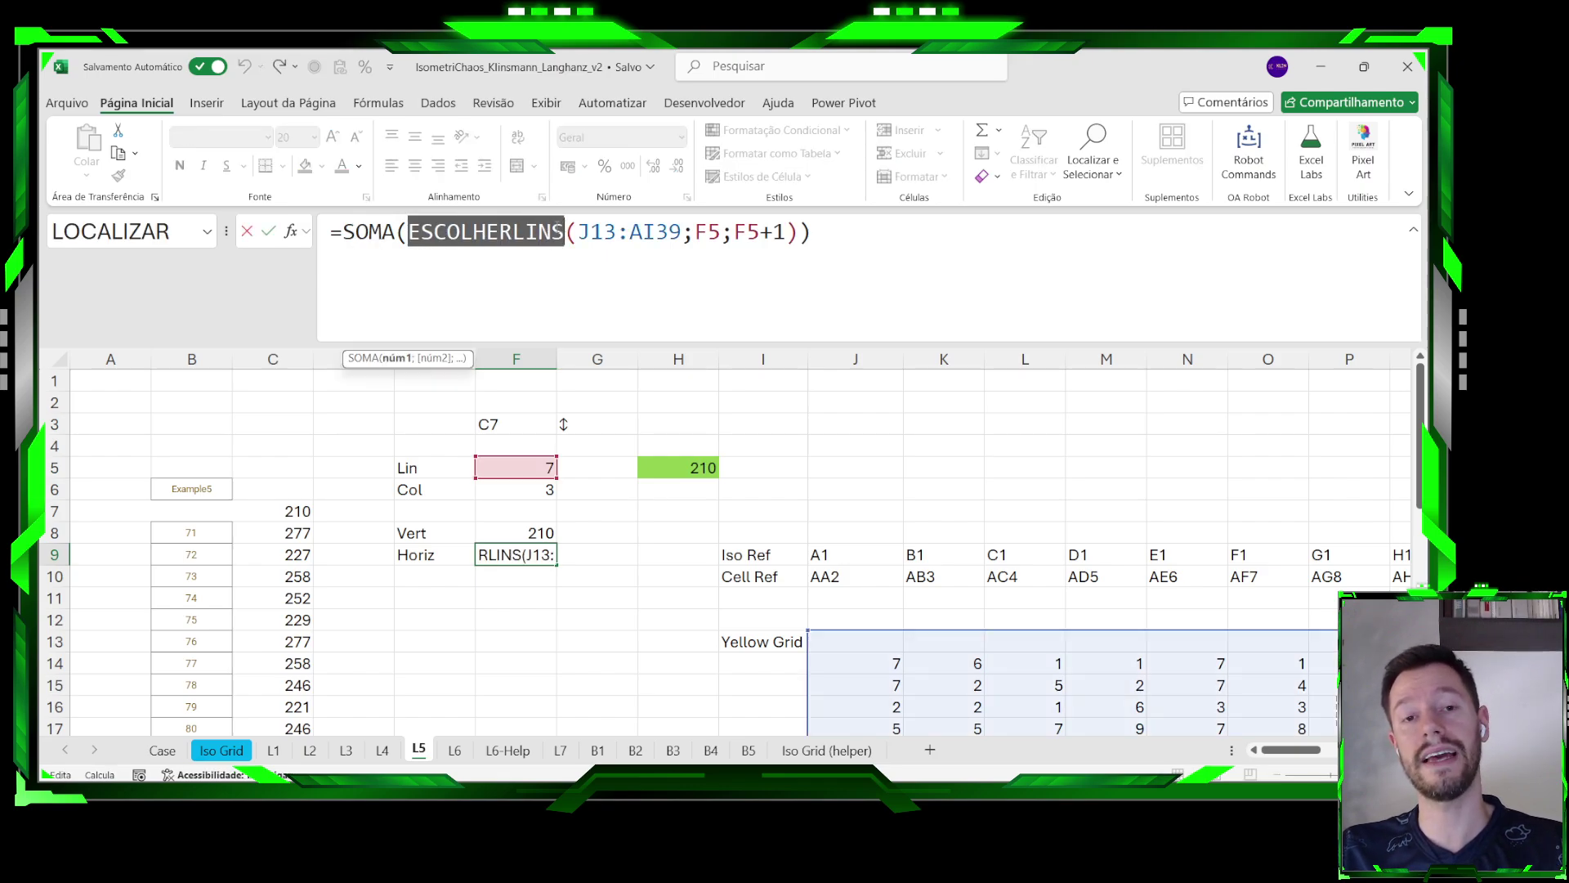
pyautogui.press('Escape')
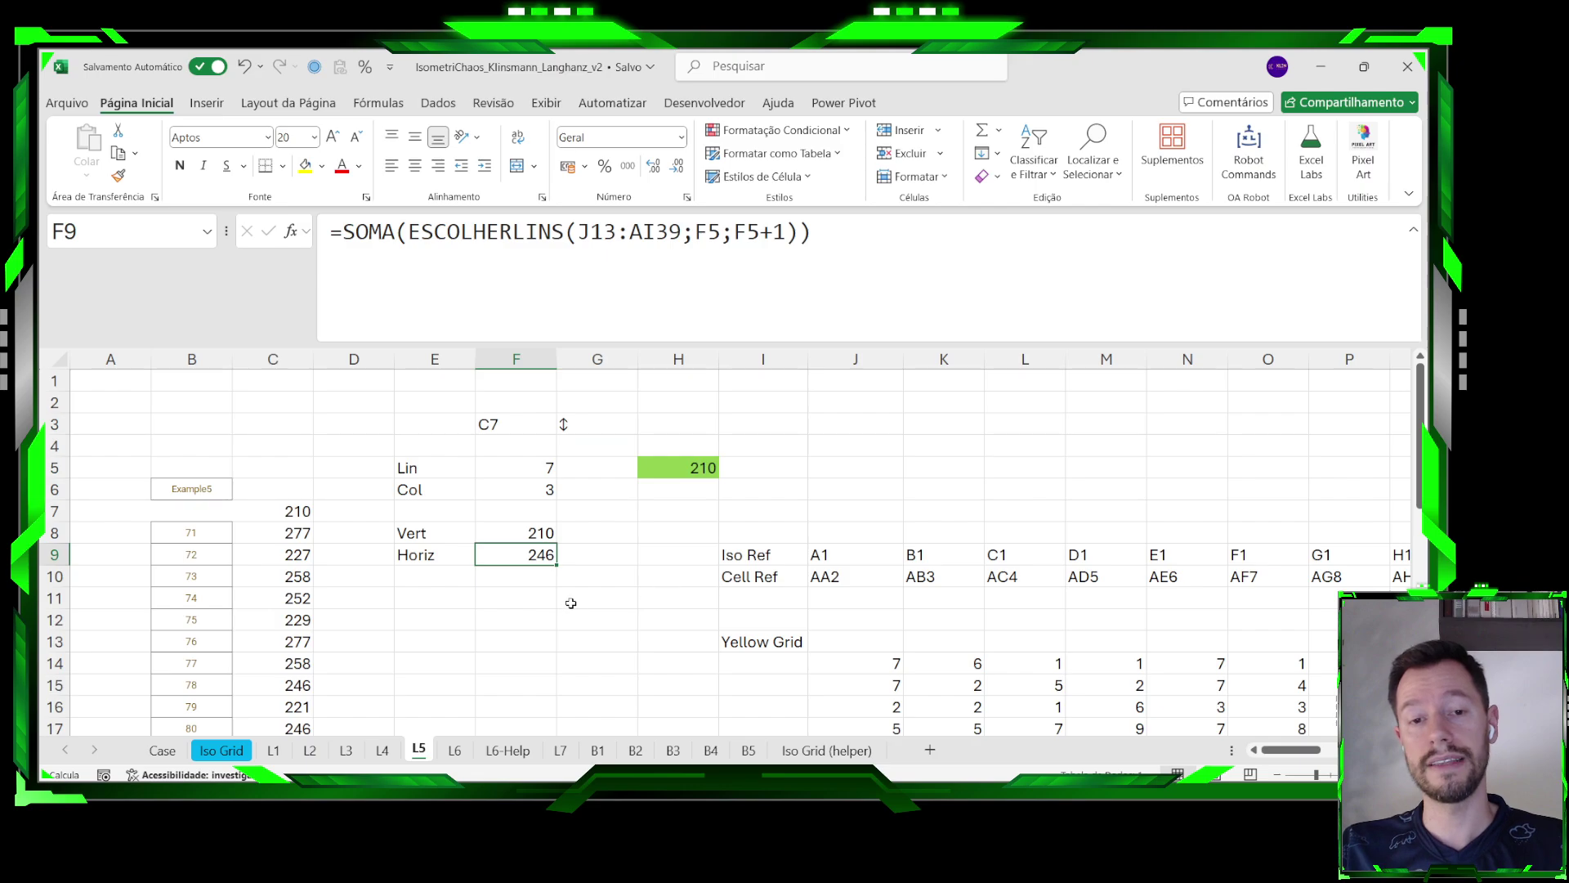
pyautogui.doubleClick(546, 555)
pyautogui.scroll(-2, 792, 550)
pyautogui.scroll(1, 791, 551)
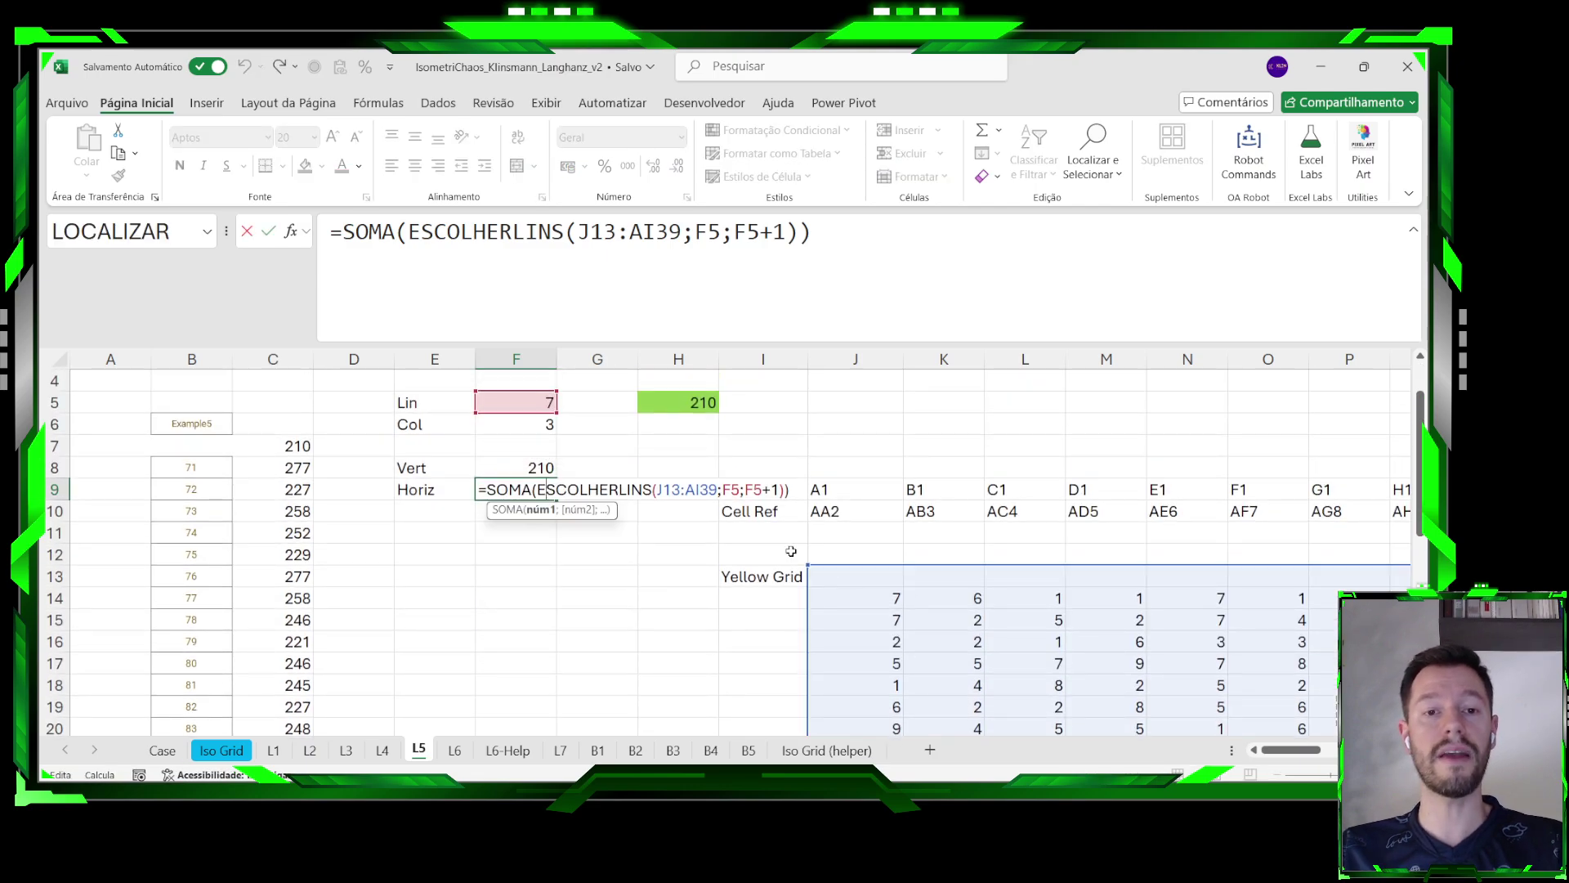
pyautogui.press('Escape')
pyautogui.scroll(1, 791, 551)
# Check the PROCX lookup in F3, the Lin and Col formulas in F5 and F6, and the direction in G3.
pyautogui.click(521, 426)
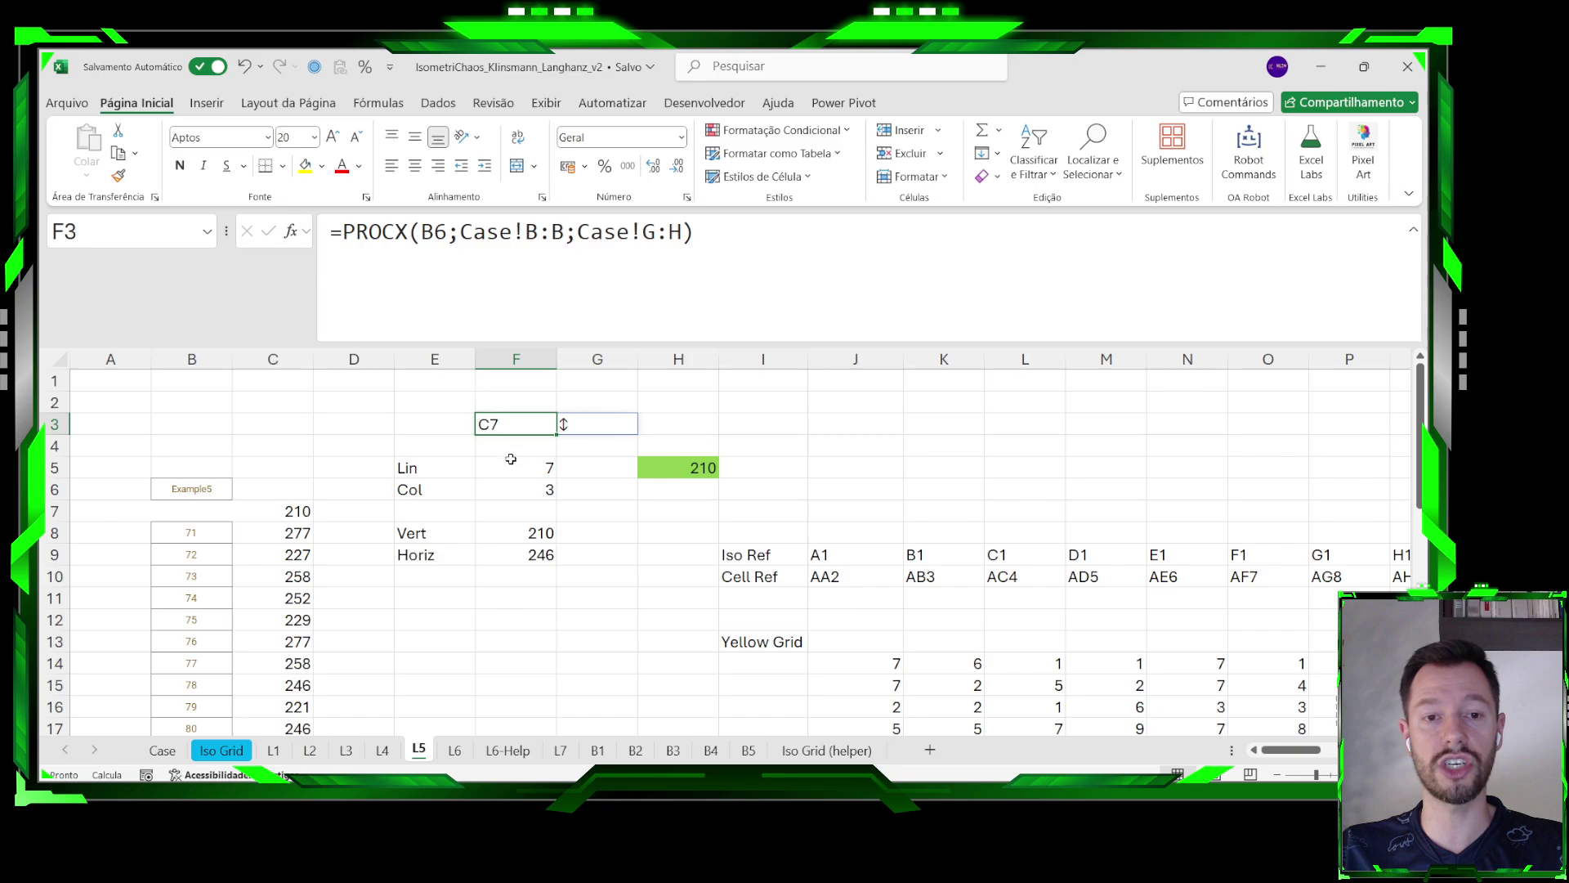
pyautogui.click(510, 468)
pyautogui.click(513, 488)
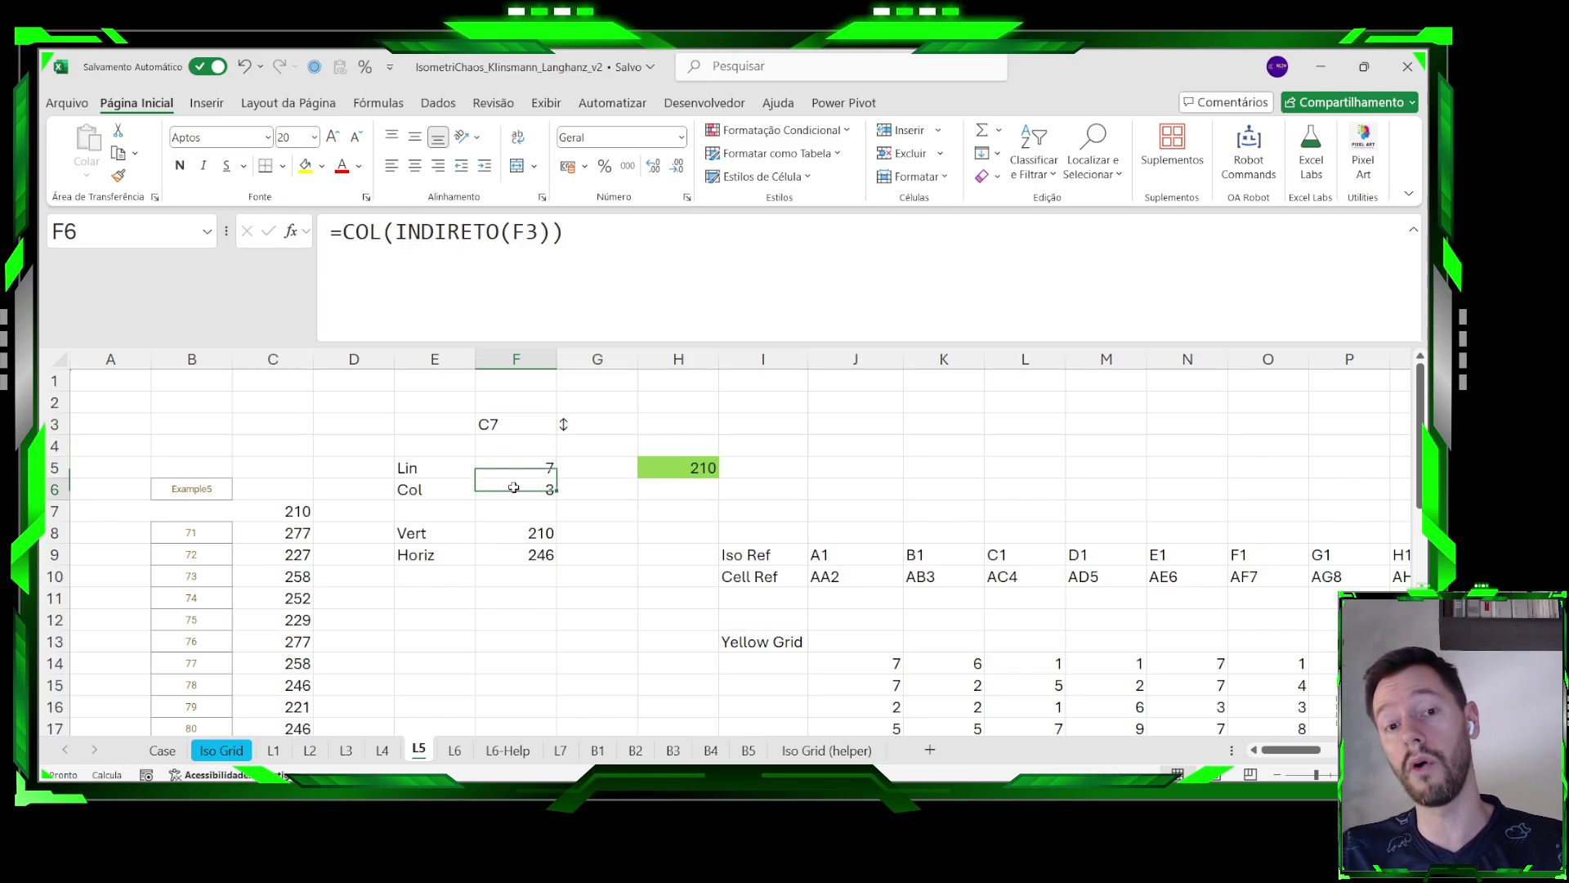
pyautogui.click(582, 431)
# Examine the F6 and F6+1 column arguments in the Vert formula and keep the formula as it is.
pyautogui.click(540, 535)
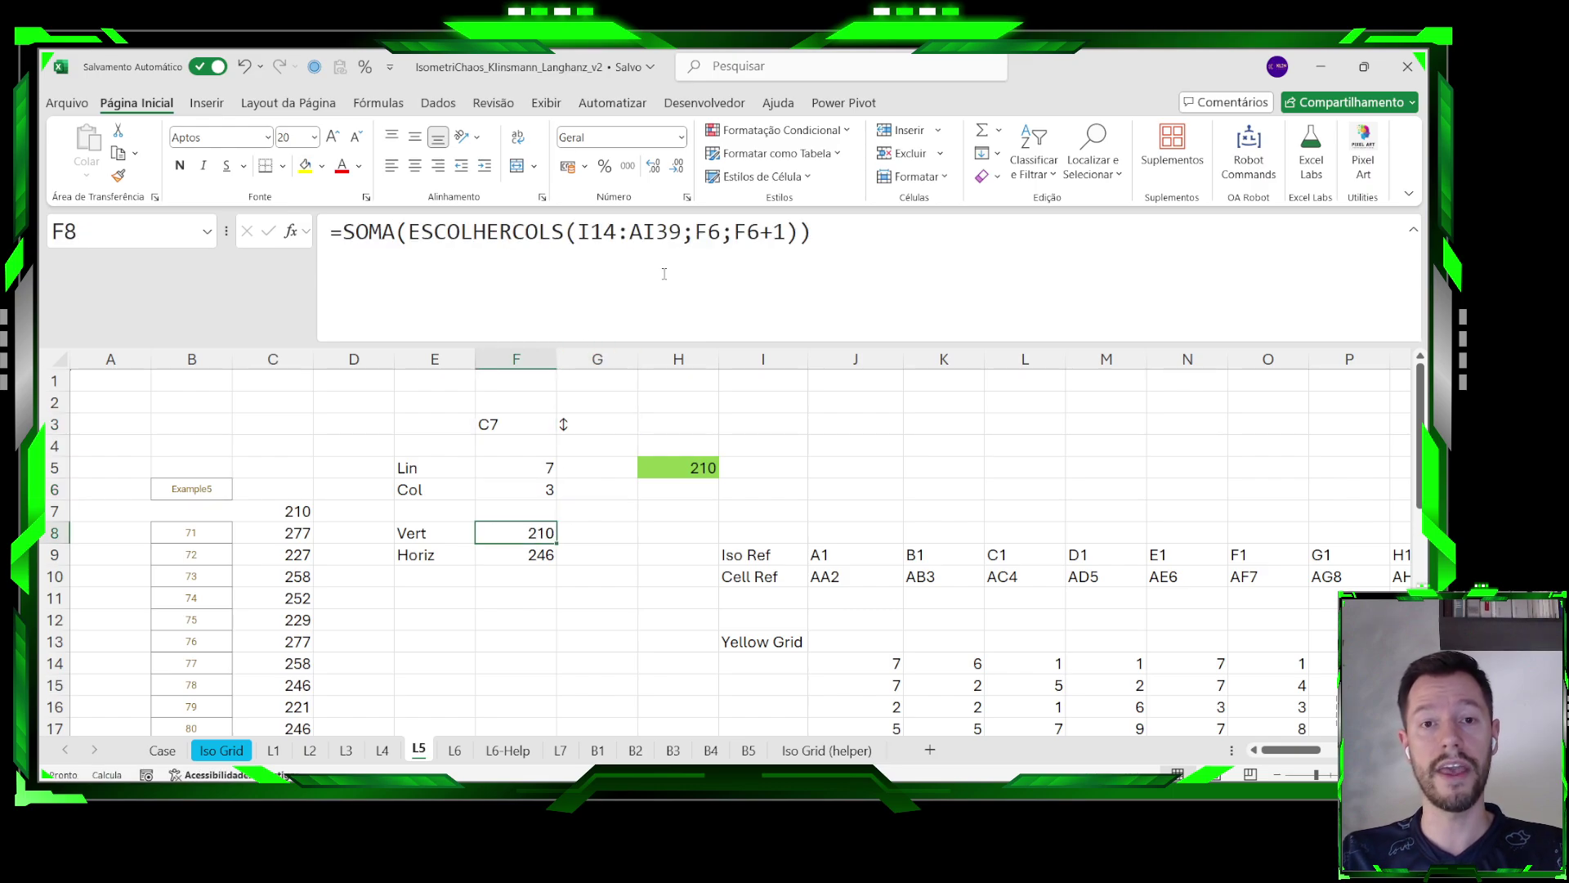
pyautogui.click(656, 234)
pyautogui.moveTo(696, 232); pyautogui.dragTo(792, 232)
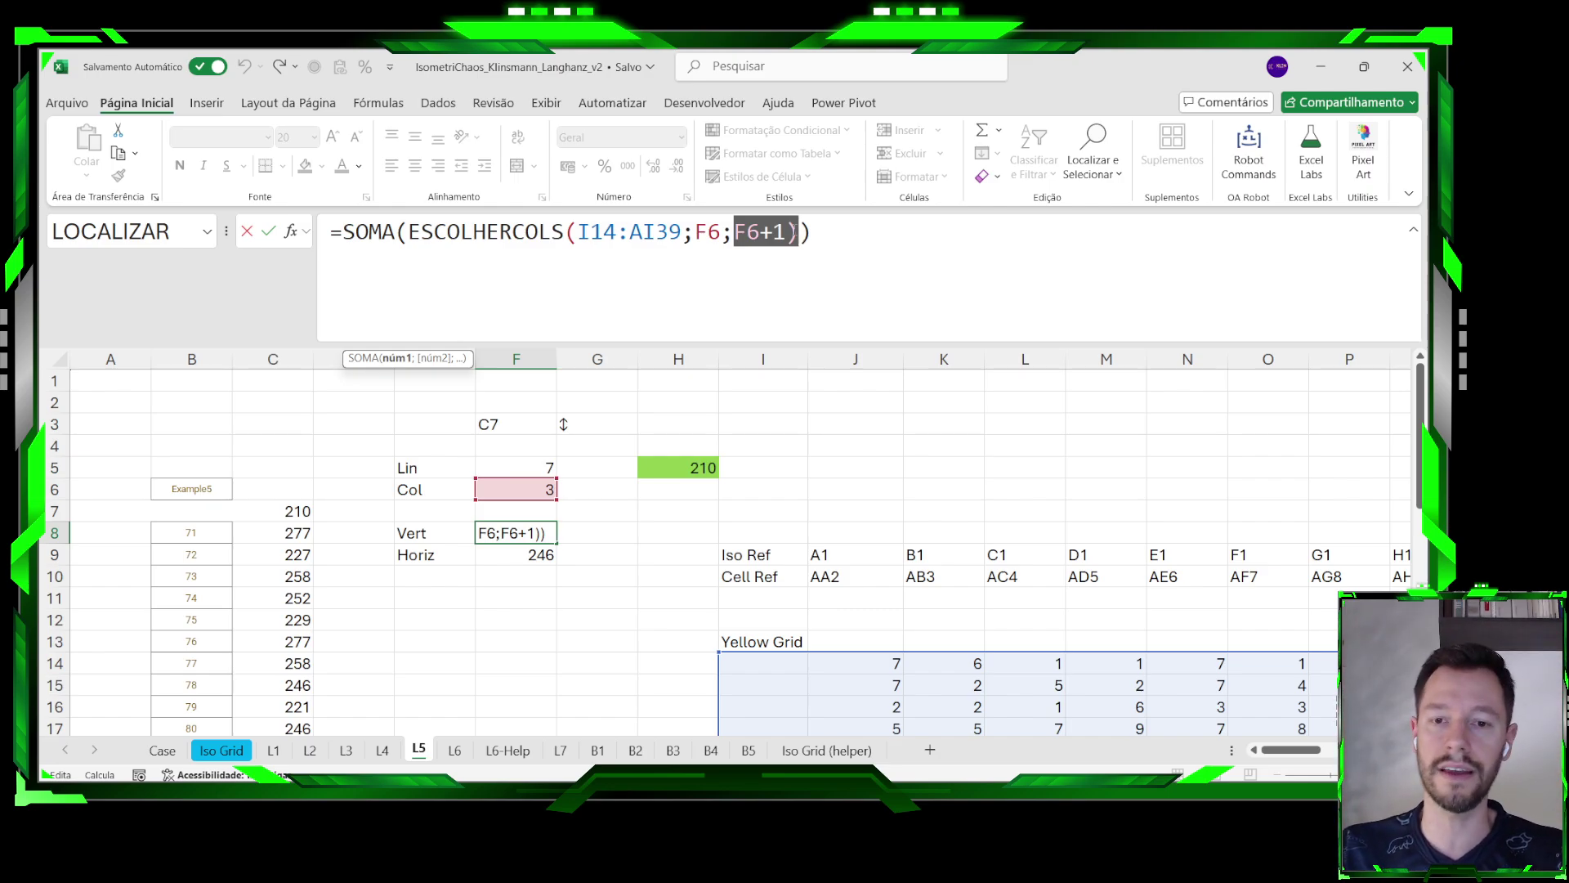
pyautogui.hotkey('ctrl', 'Return')
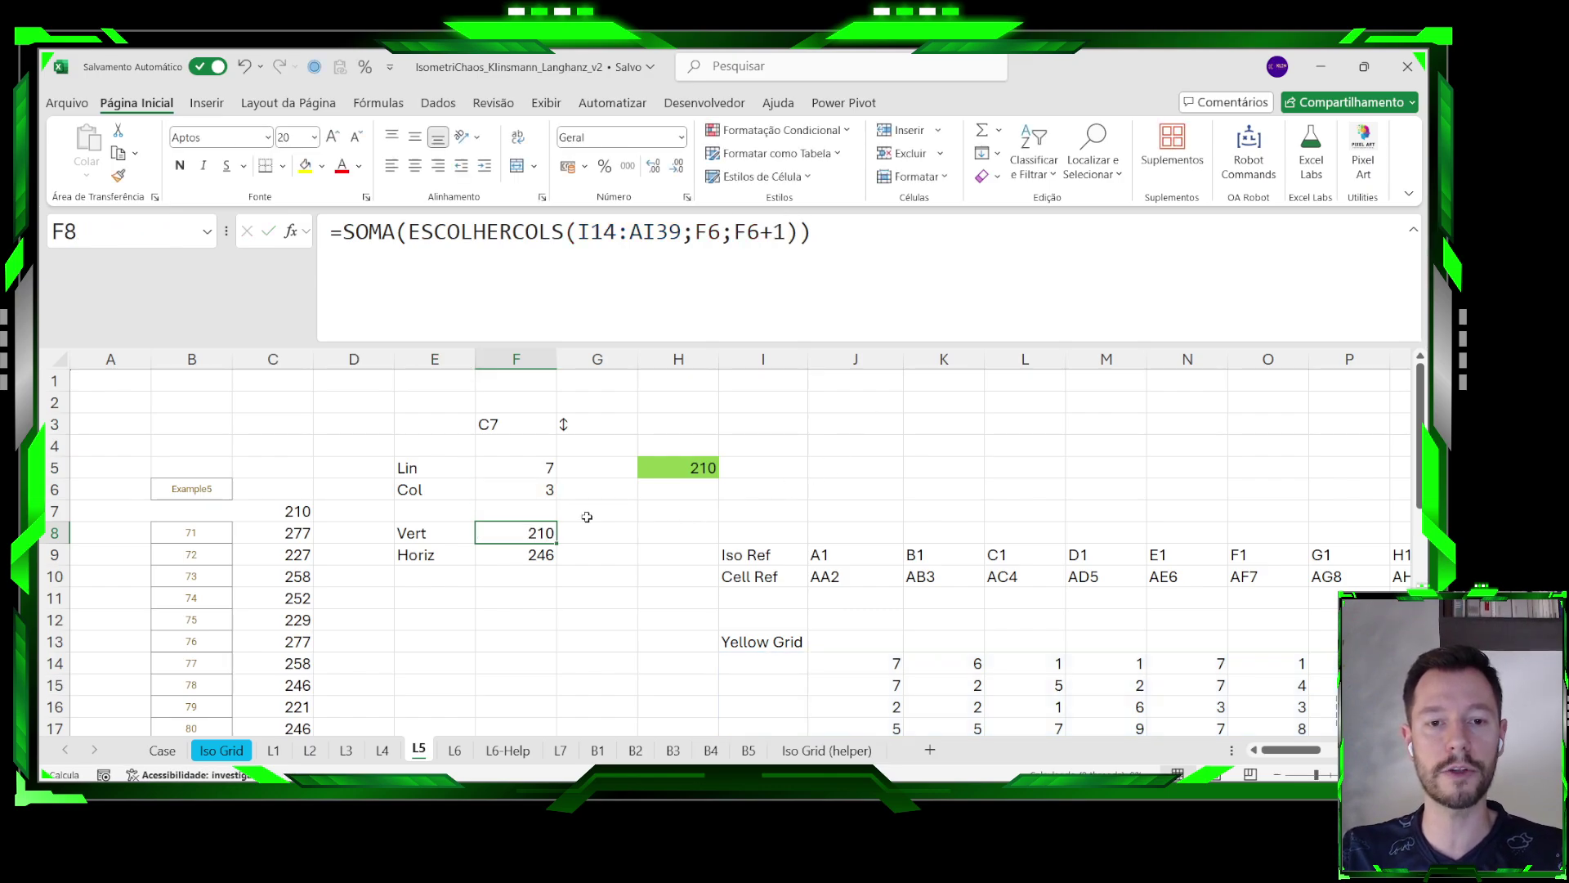
# Highlight adjacent column pairs I:J, J:K and K:L of the Yellow Grid to illustrate the vertical vector sums.
pyautogui.click(582, 424)
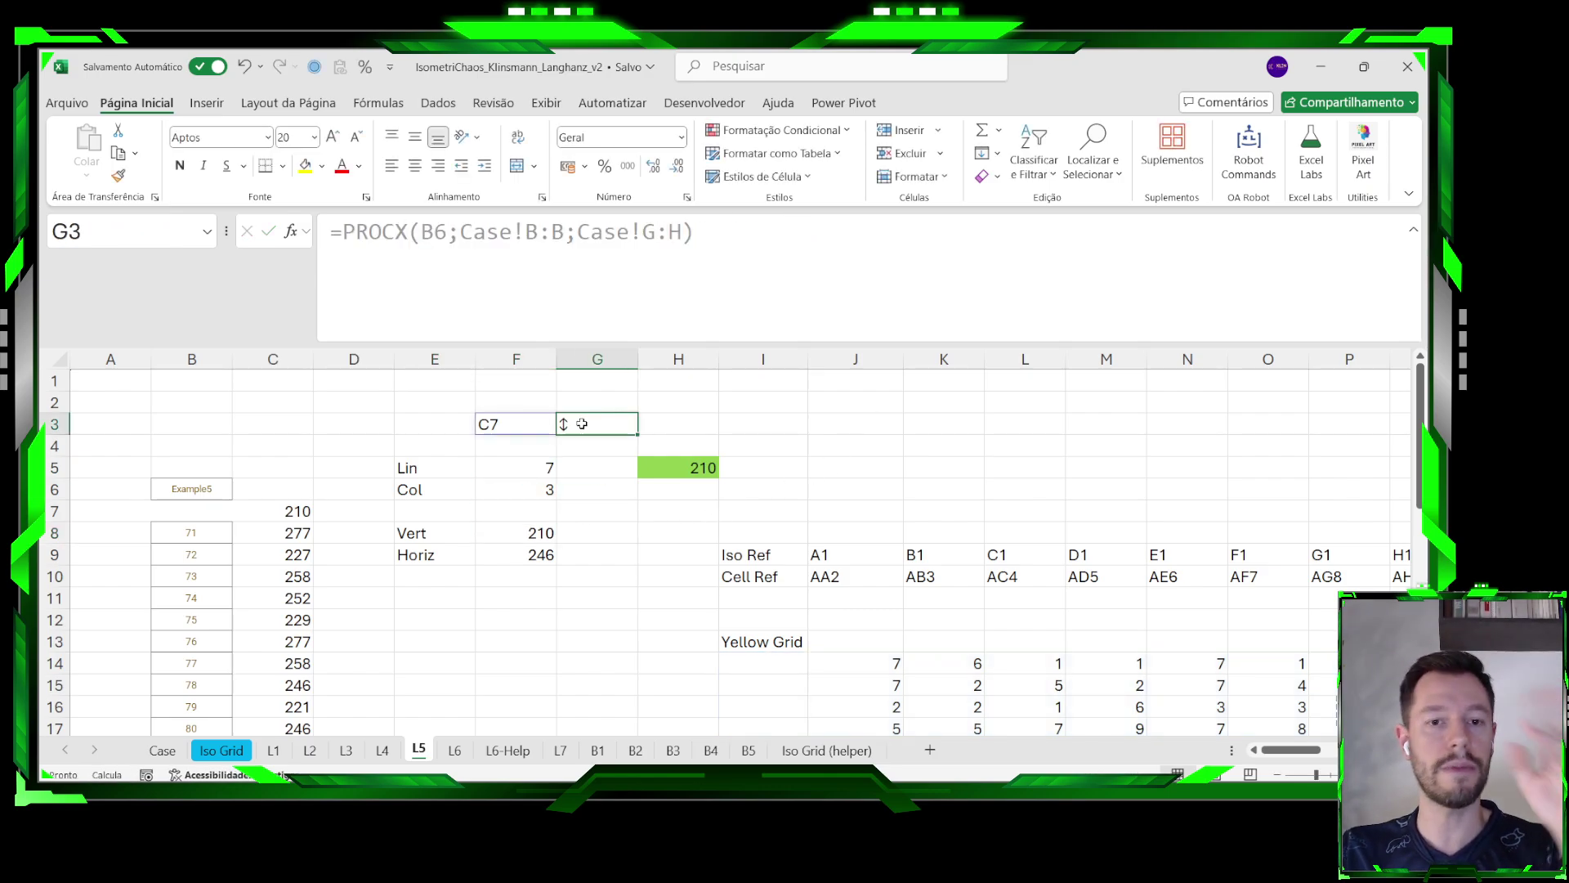
pyautogui.scroll(-1, 702, 552)
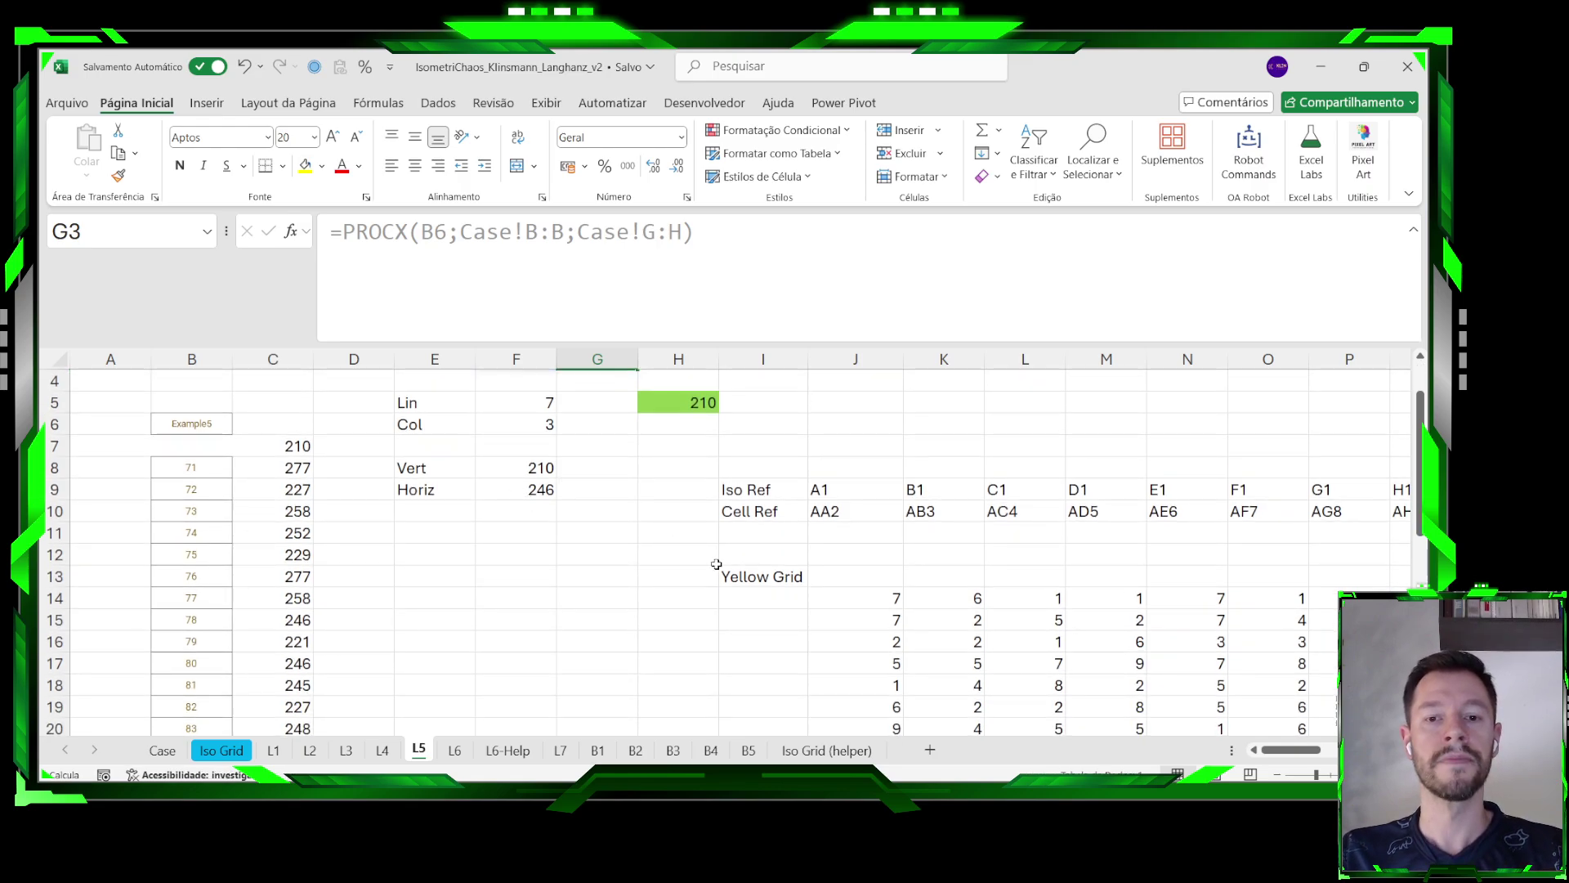
pyautogui.click(845, 614)
pyautogui.click(848, 600)
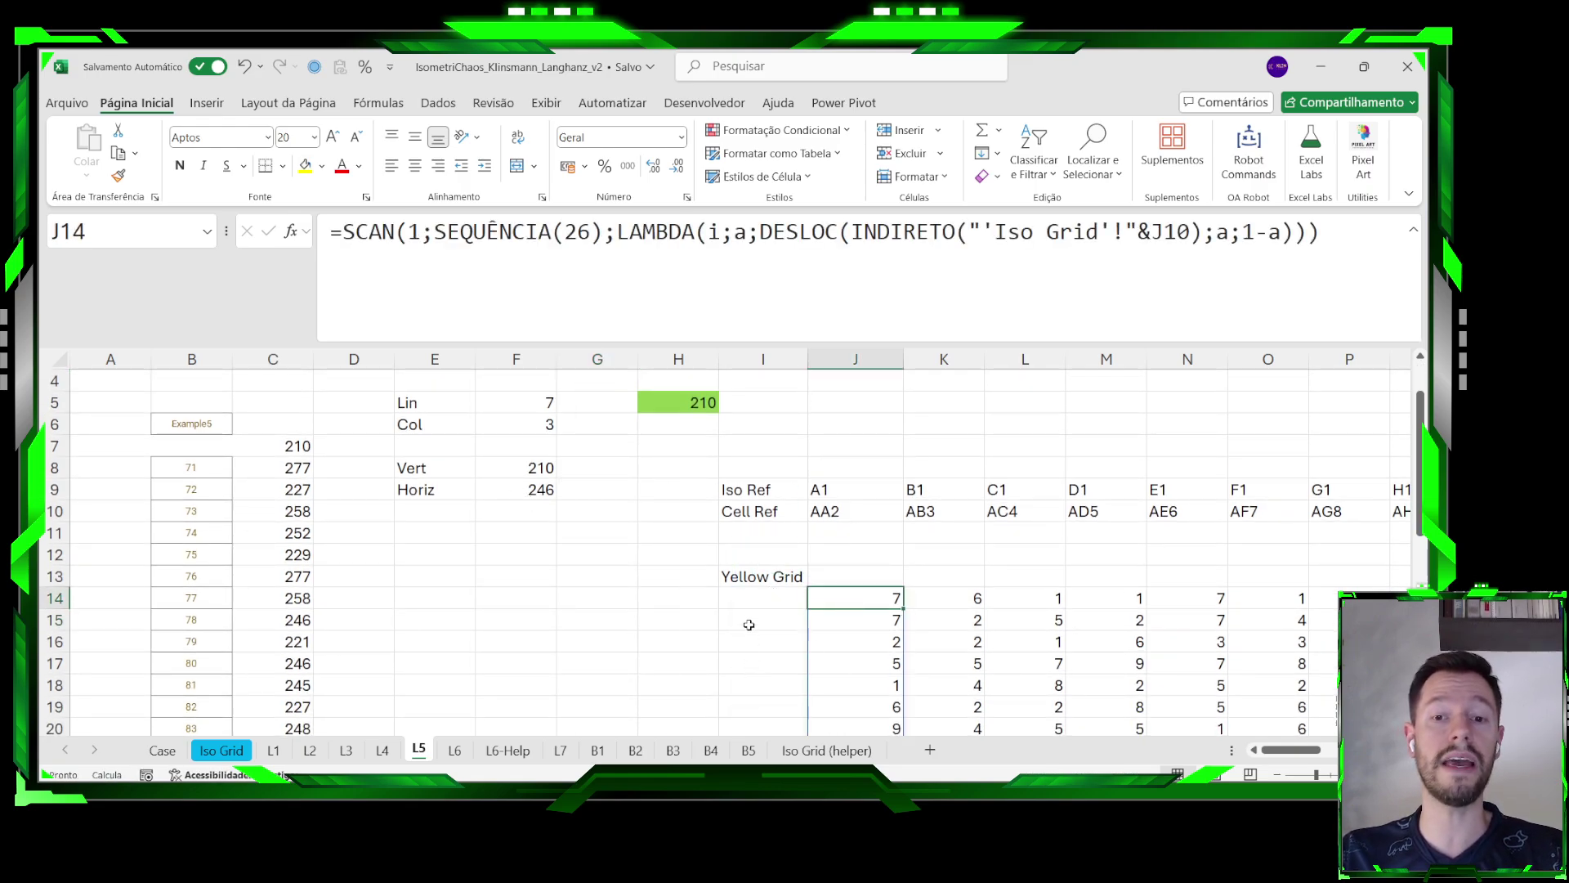
pyautogui.moveTo(755, 587); pyautogui.dragTo(846, 735)
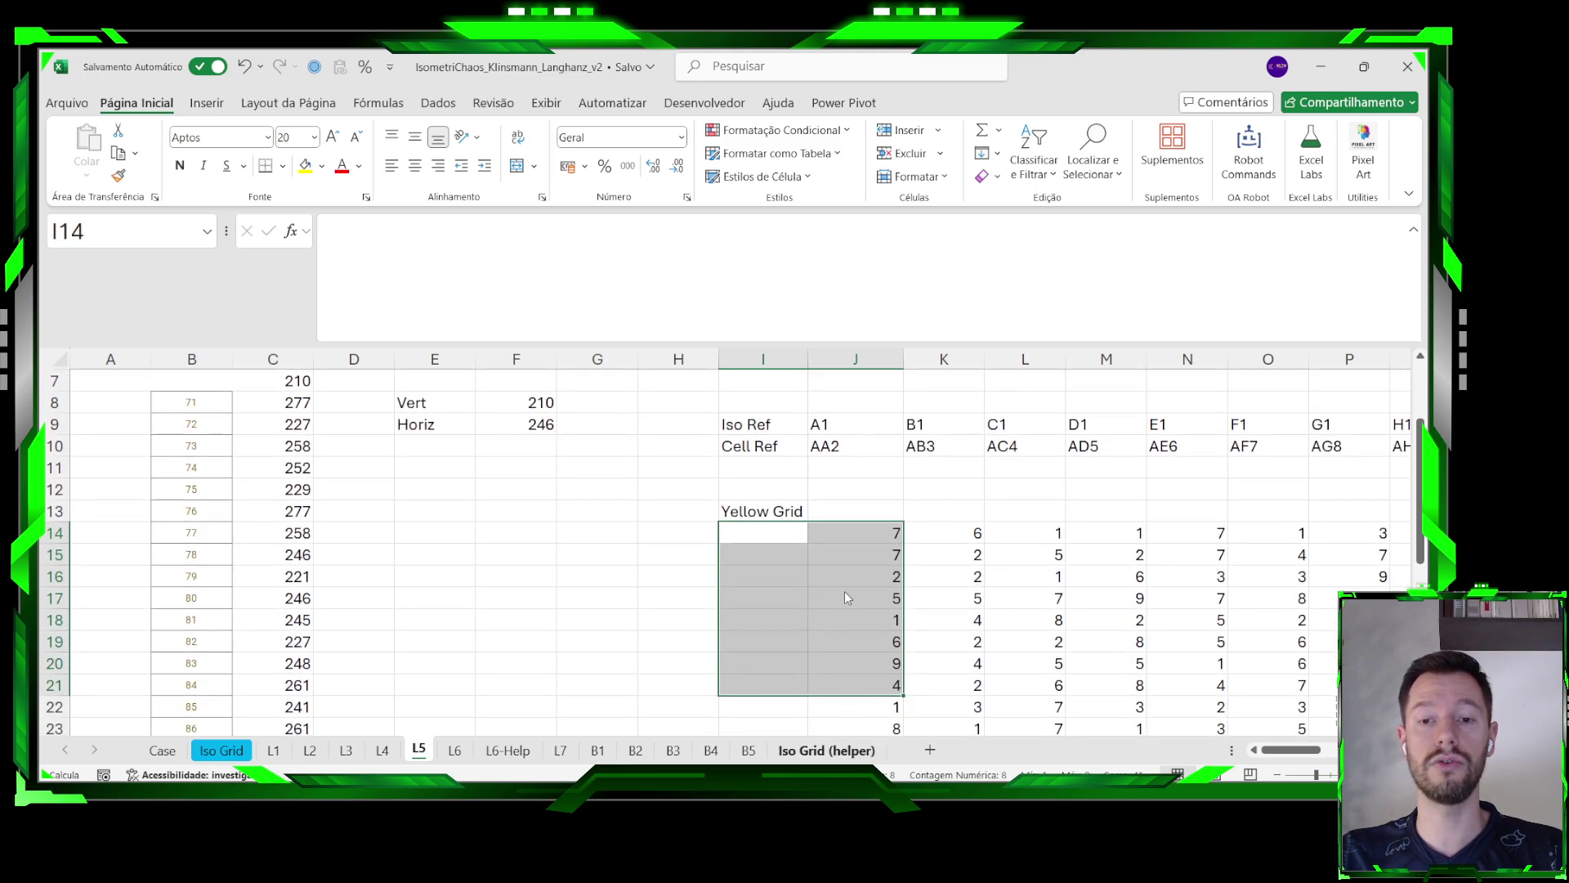
pyautogui.moveTo(852, 529); pyautogui.dragTo(948, 664)
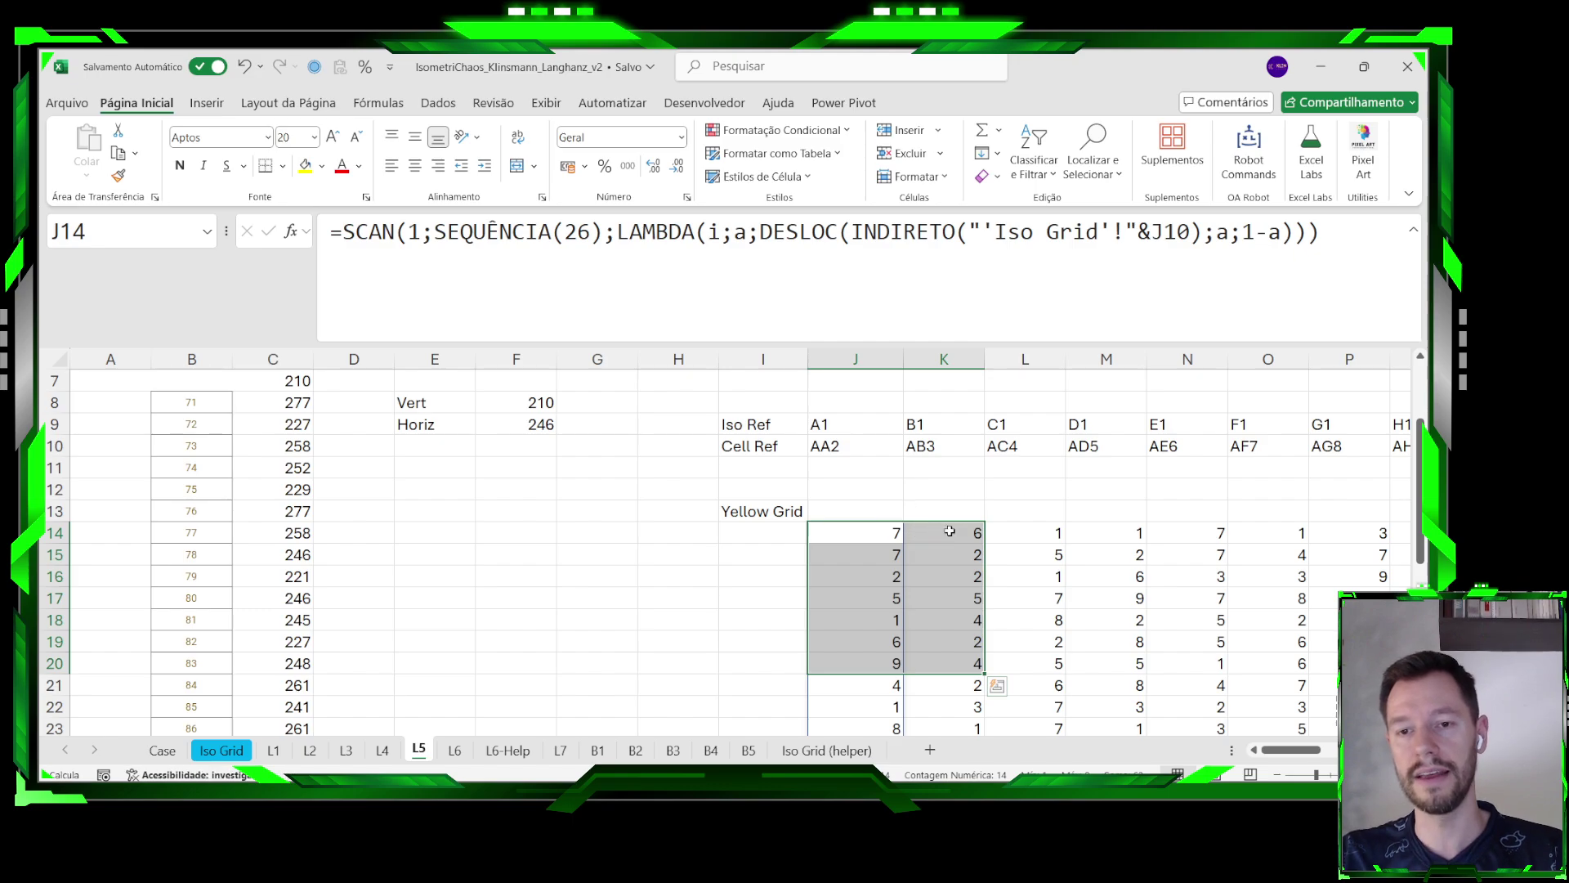
pyautogui.click(987, 507)
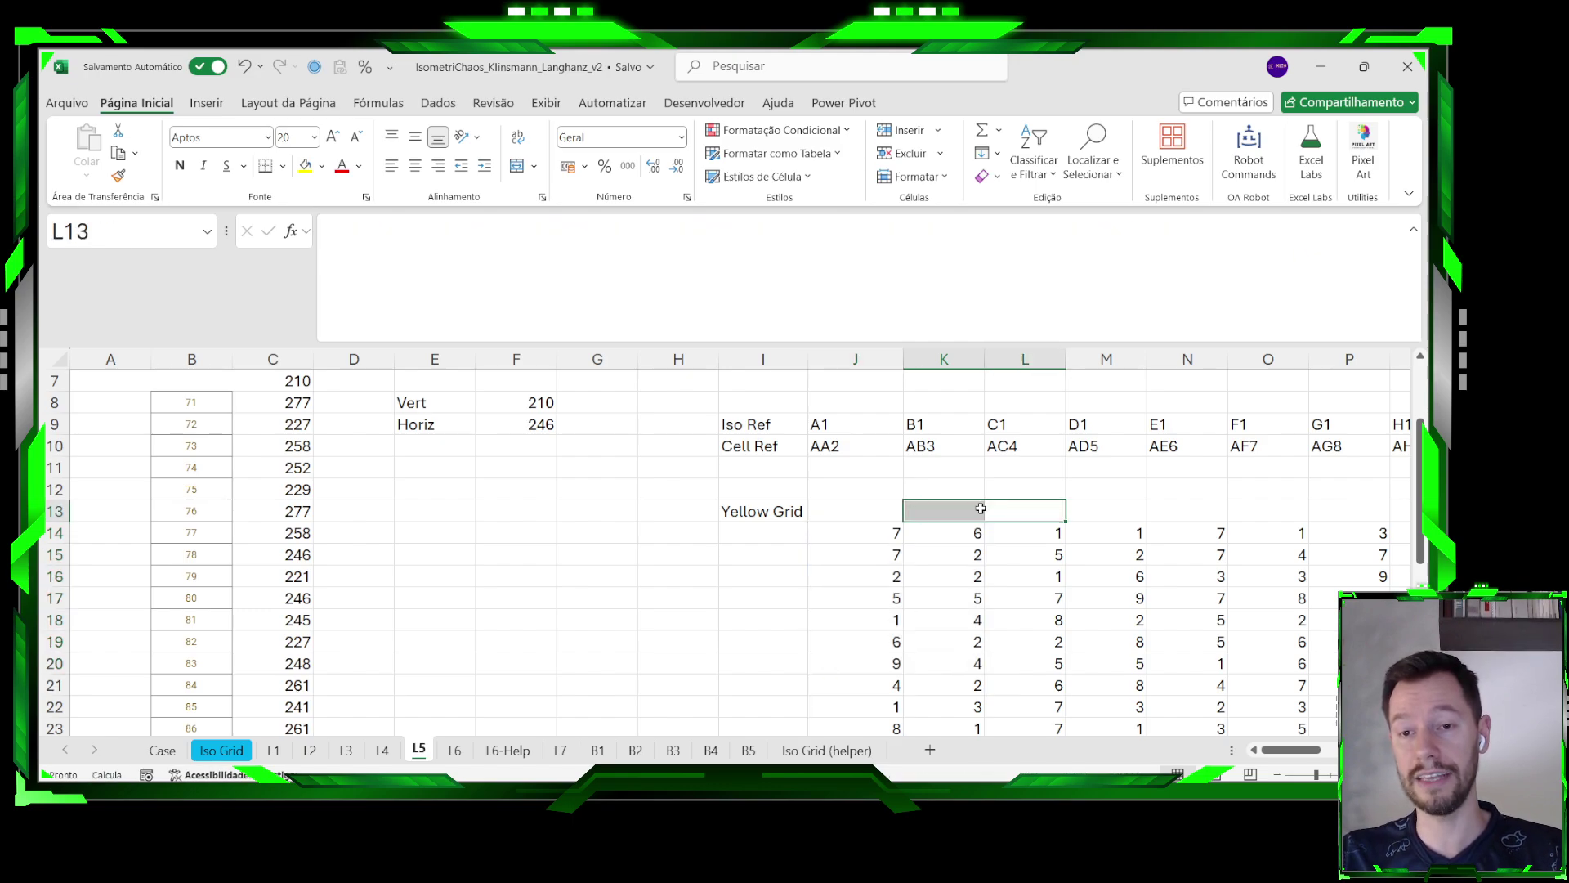
pyautogui.moveTo(954, 514); pyautogui.dragTo(1018, 637)
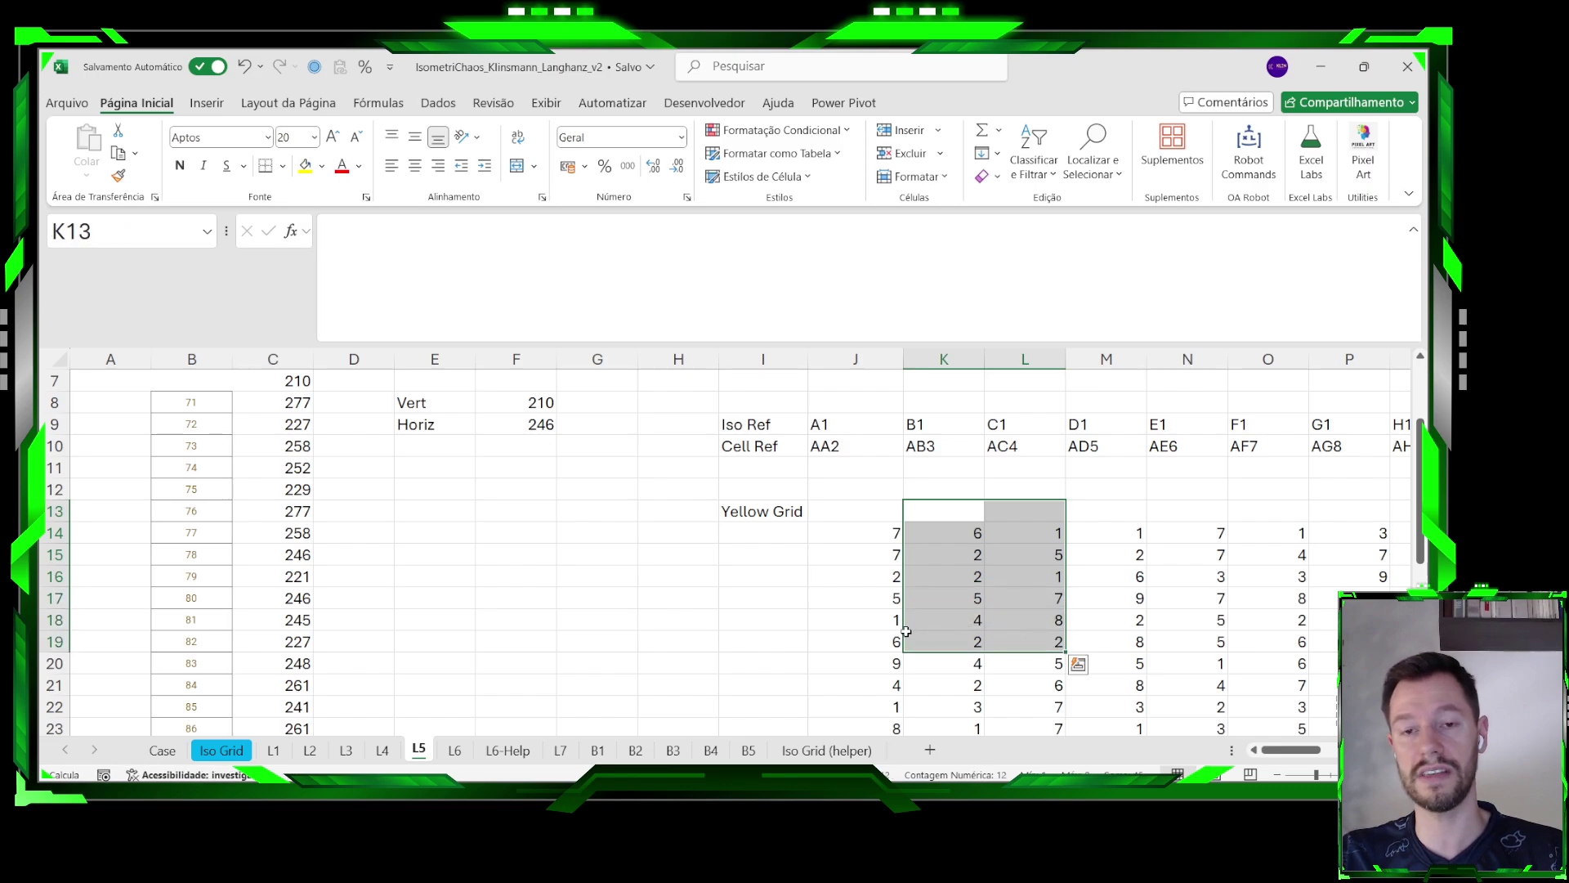
pyautogui.scroll(2, 840, 619)
pyautogui.scroll(-3, 840, 618)
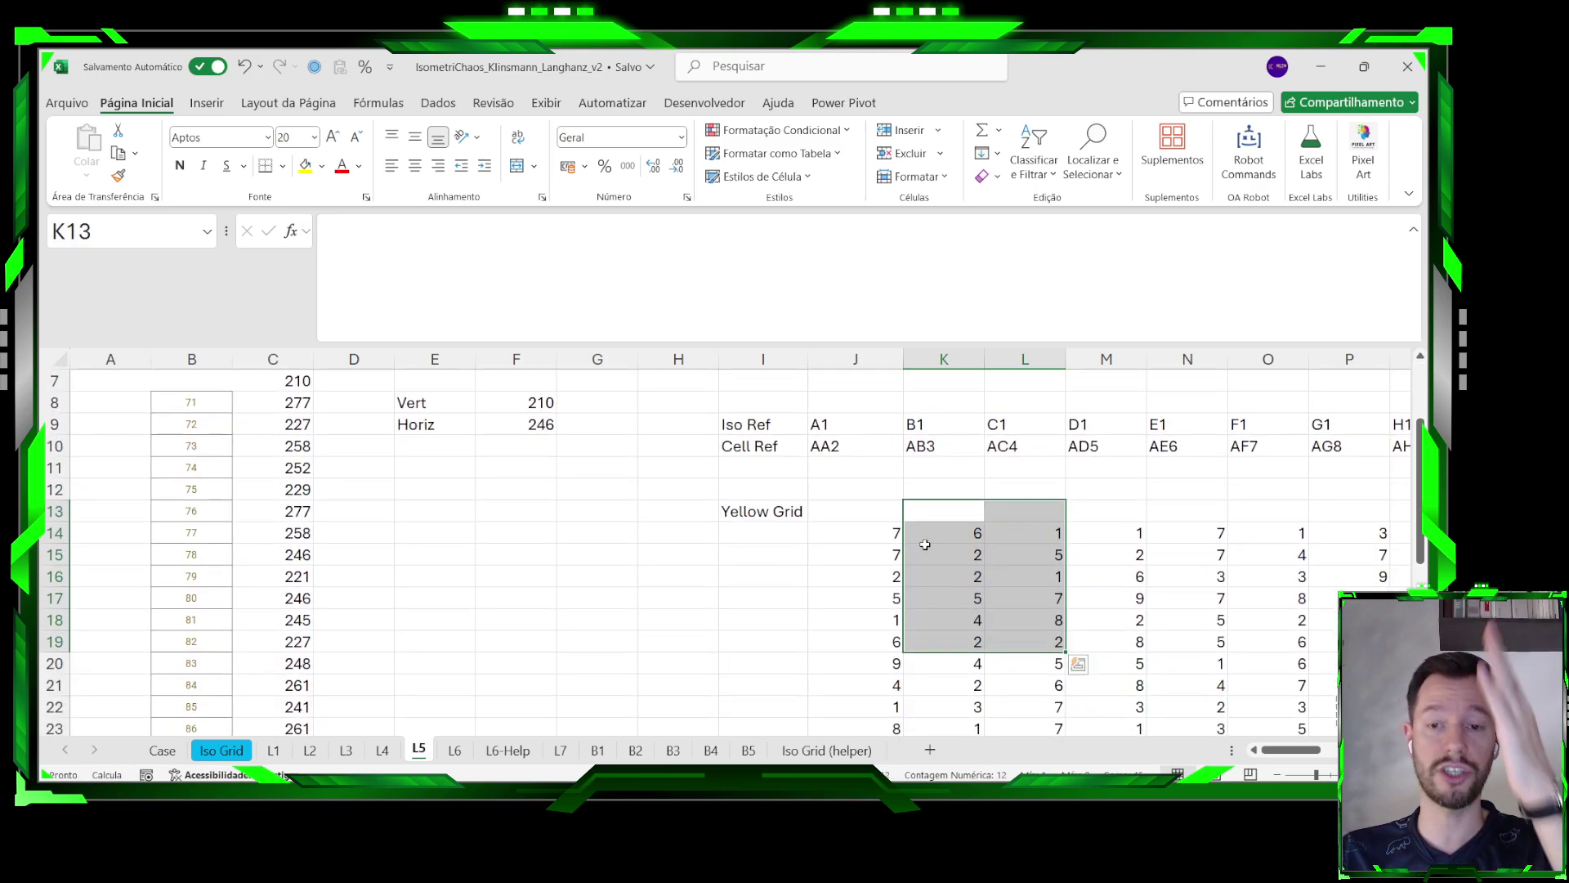
# Highlight the adjacent row pair 15 and 16 of the Yellow Grid from I to N, and return to the formula cells in column F.
pyautogui.moveTo(760, 489); pyautogui.dragTo(1189, 510)
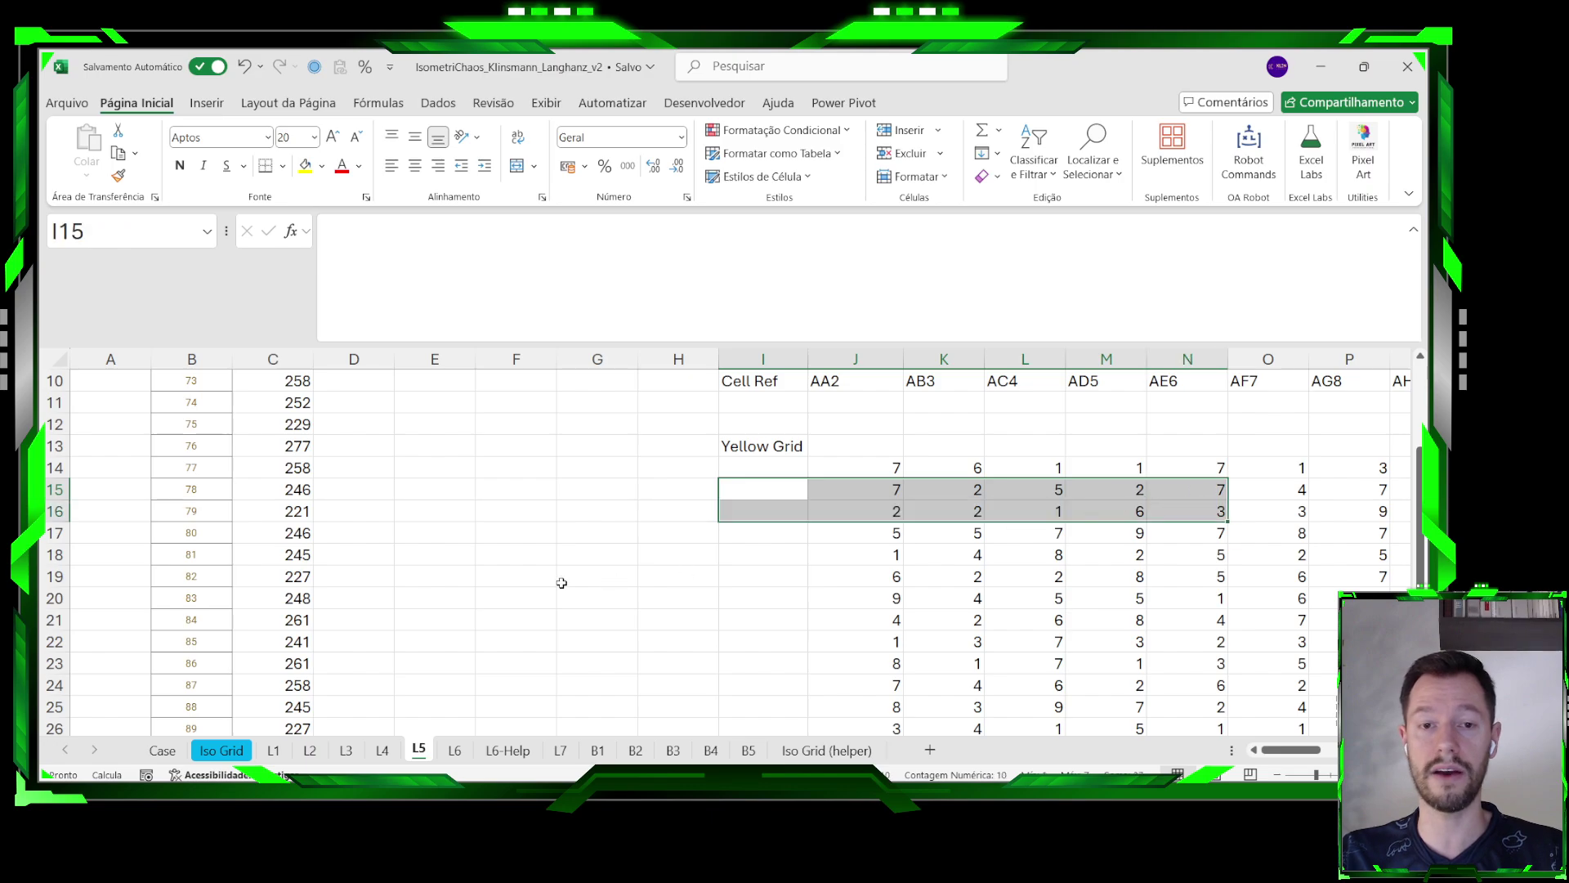
pyautogui.scroll(2, 561, 581)
pyautogui.click(516, 512)
pyautogui.scroll(1, 524, 472)
# Review the chain of Level 5 cells from F3, G3 and F5:F6 to the Vert formula in F8 and the grid formula in J14.
pyautogui.click(523, 425)
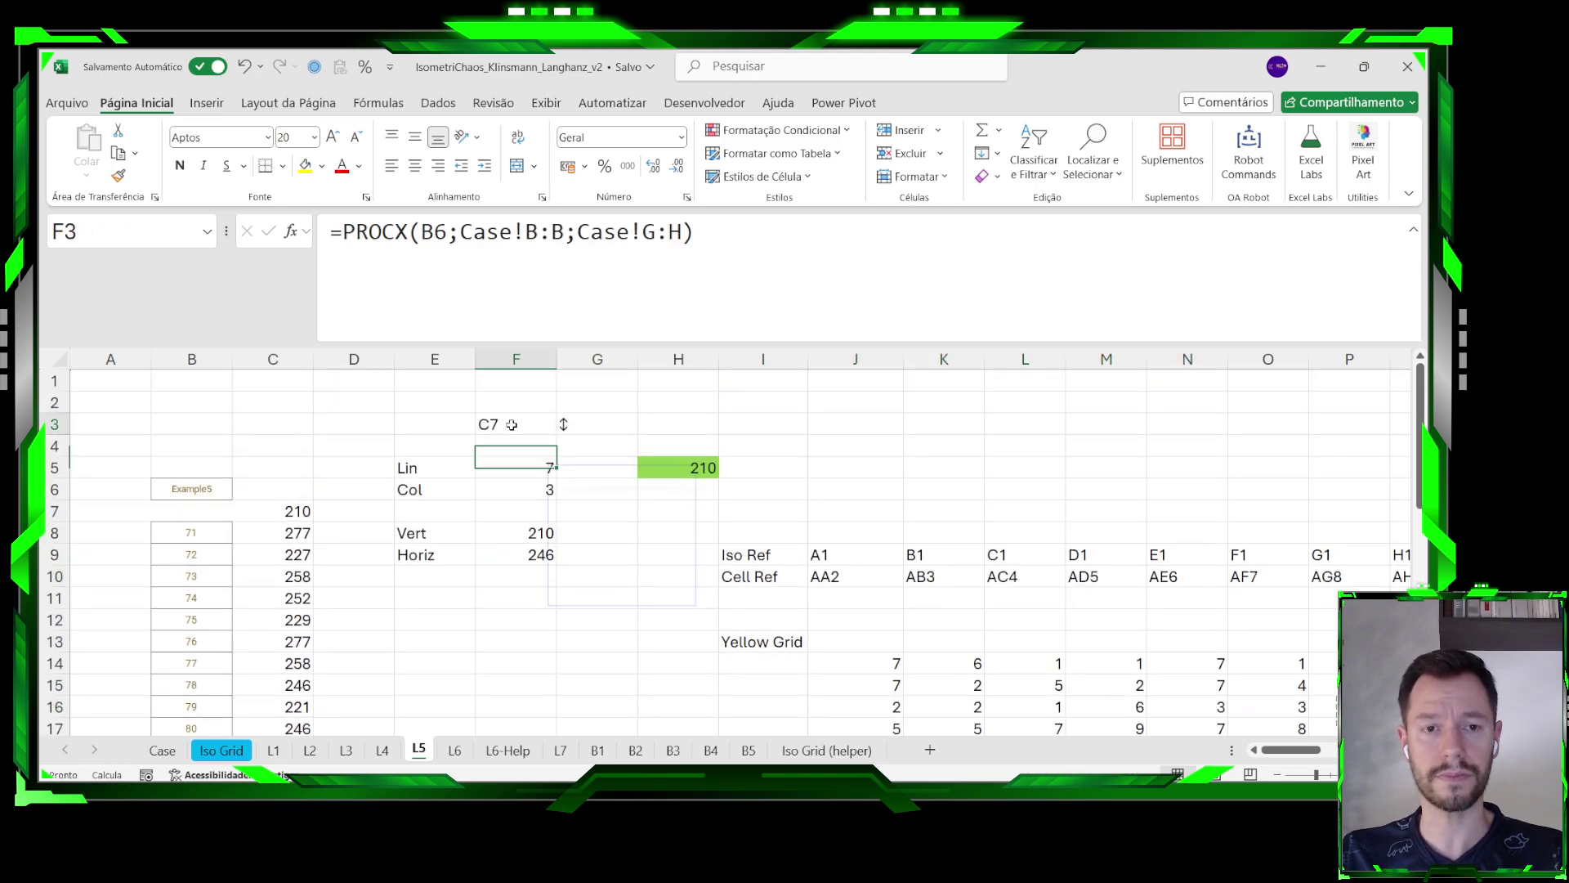
pyautogui.click(577, 425)
pyautogui.moveTo(531, 467); pyautogui.dragTo(531, 490)
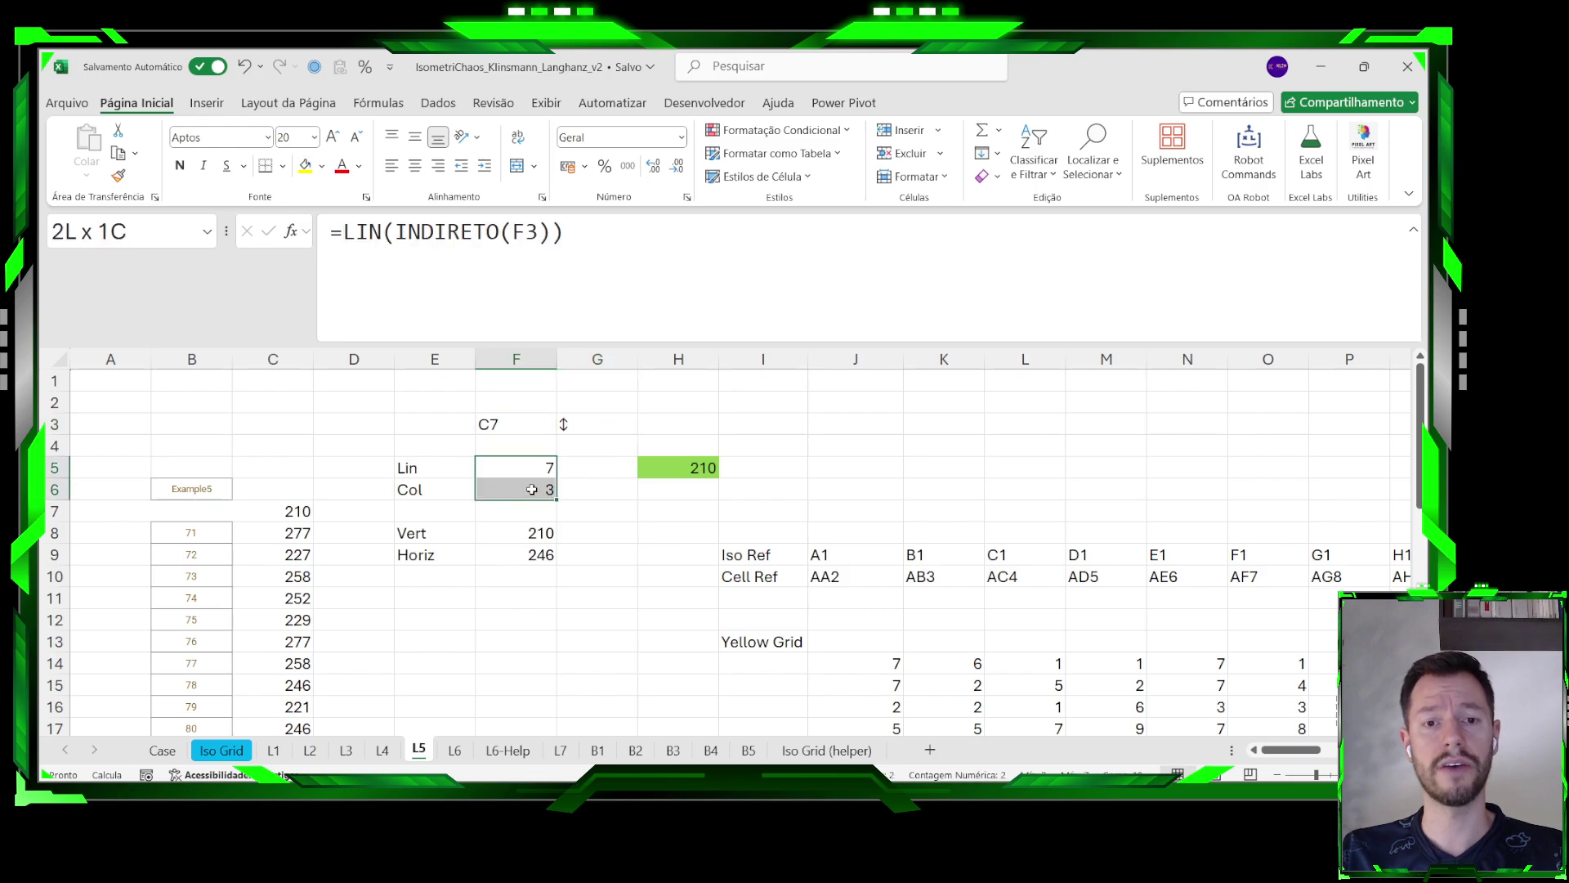
pyautogui.click(511, 423)
pyautogui.doubleClick(509, 530)
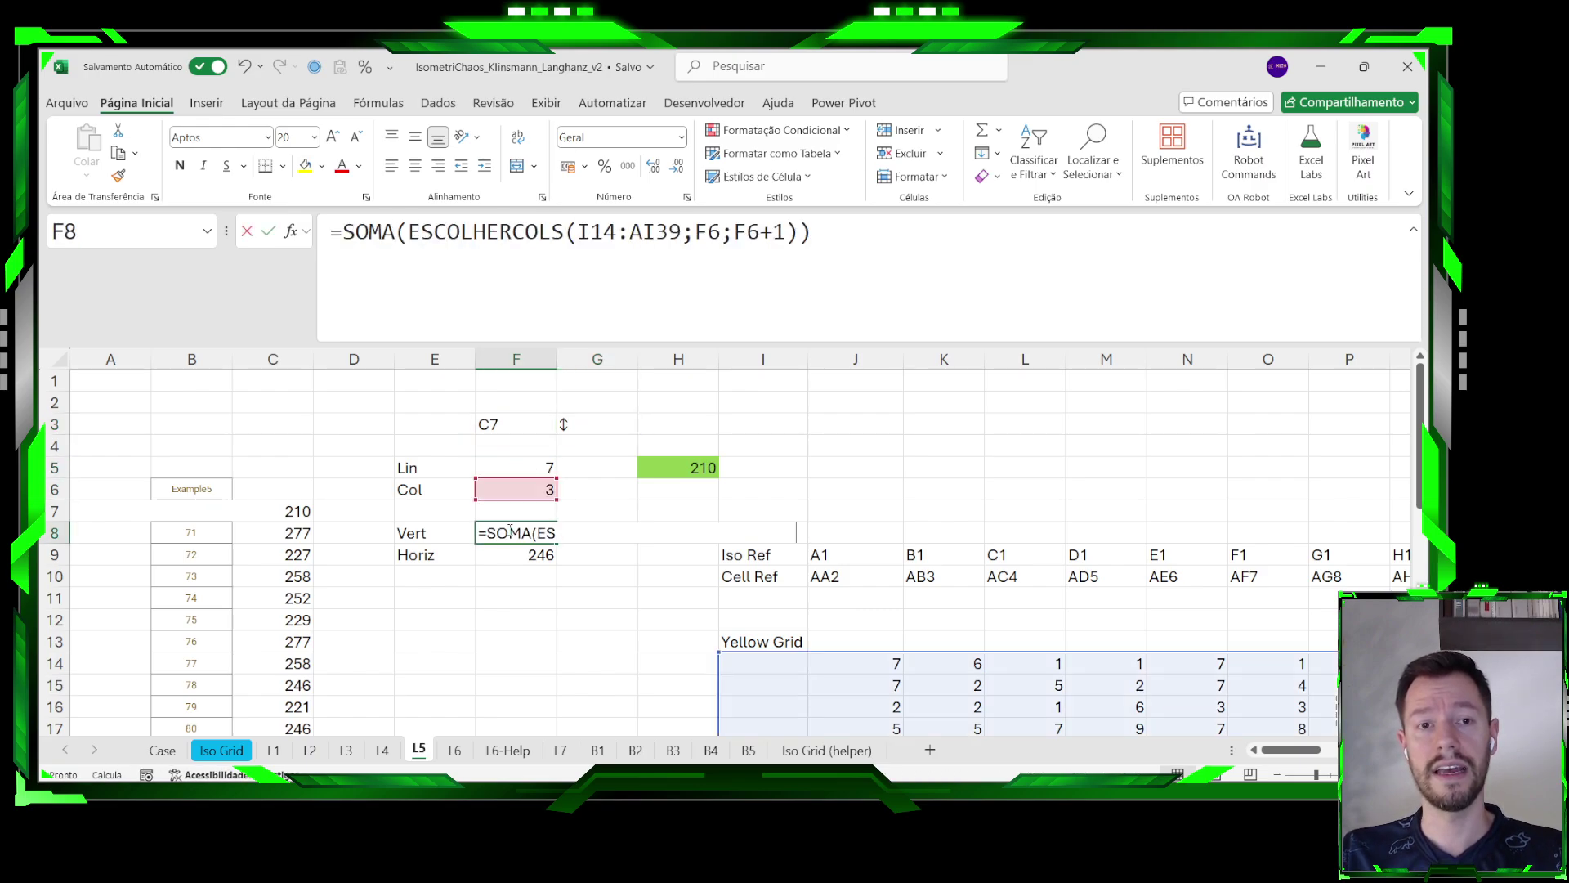
pyautogui.press('Escape')
pyautogui.scroll(-1, 827, 589)
pyautogui.click(851, 601)
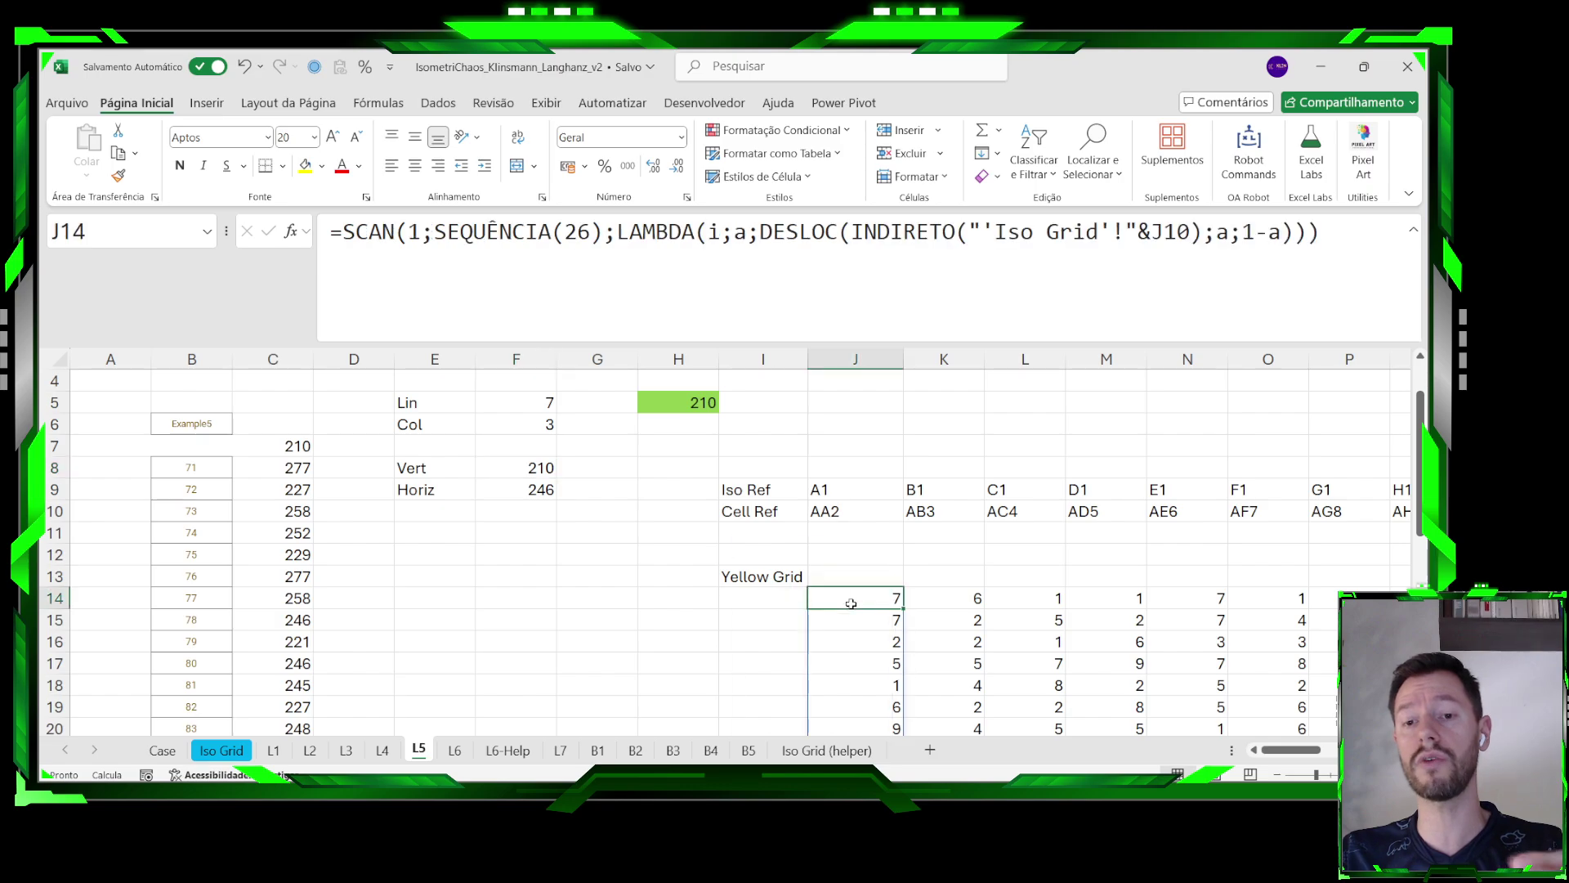
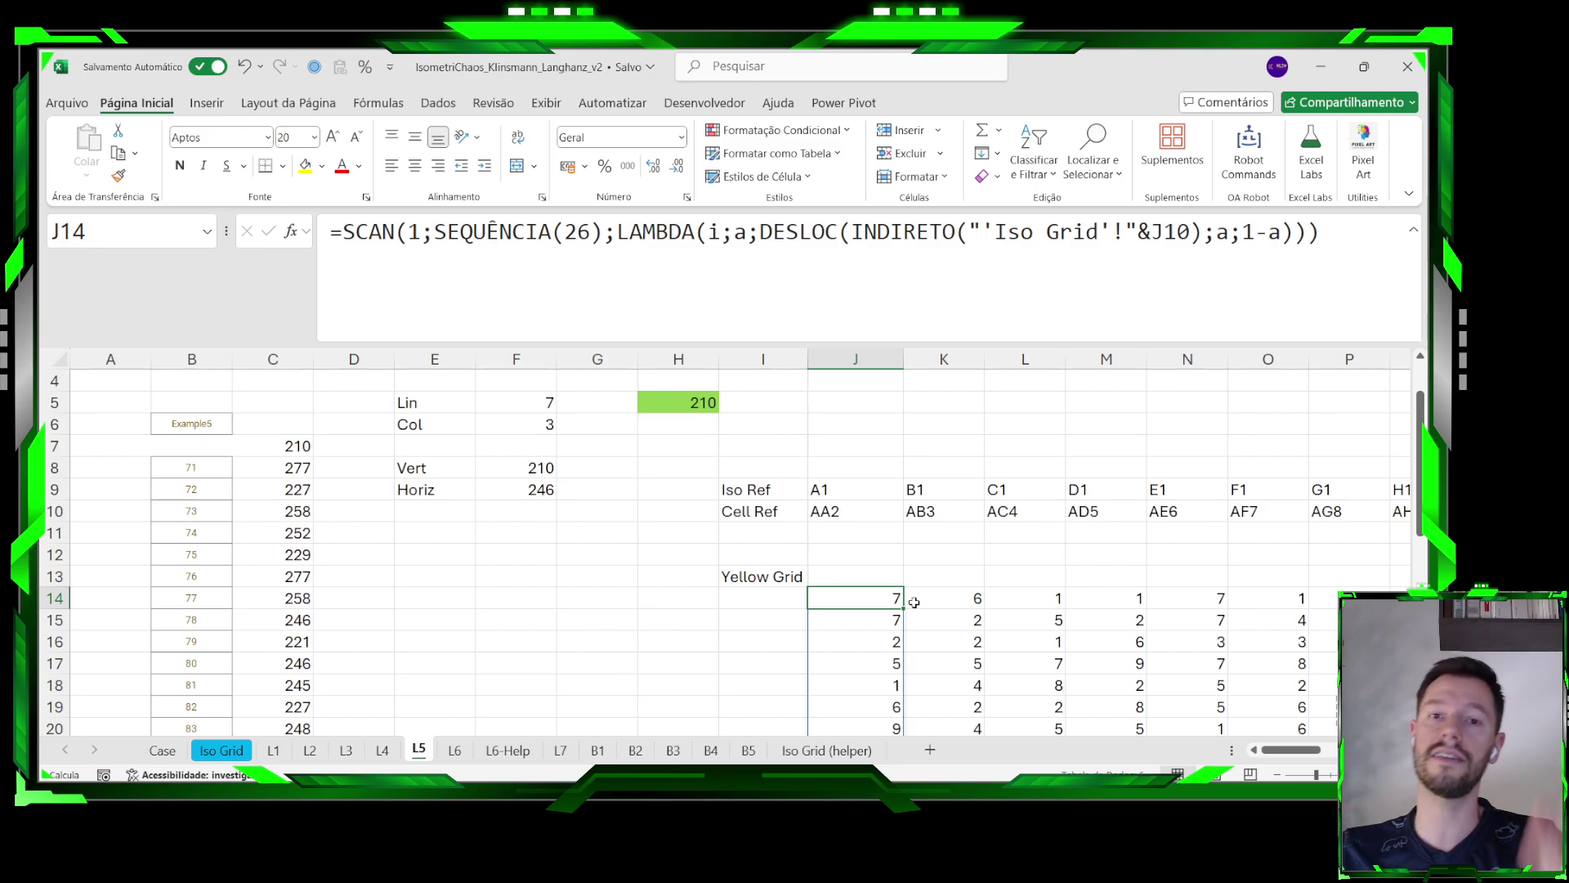
# Go to the Level 6 description on the Case sheet and collapse the formula bar to one line.
pyautogui.click(456, 751)
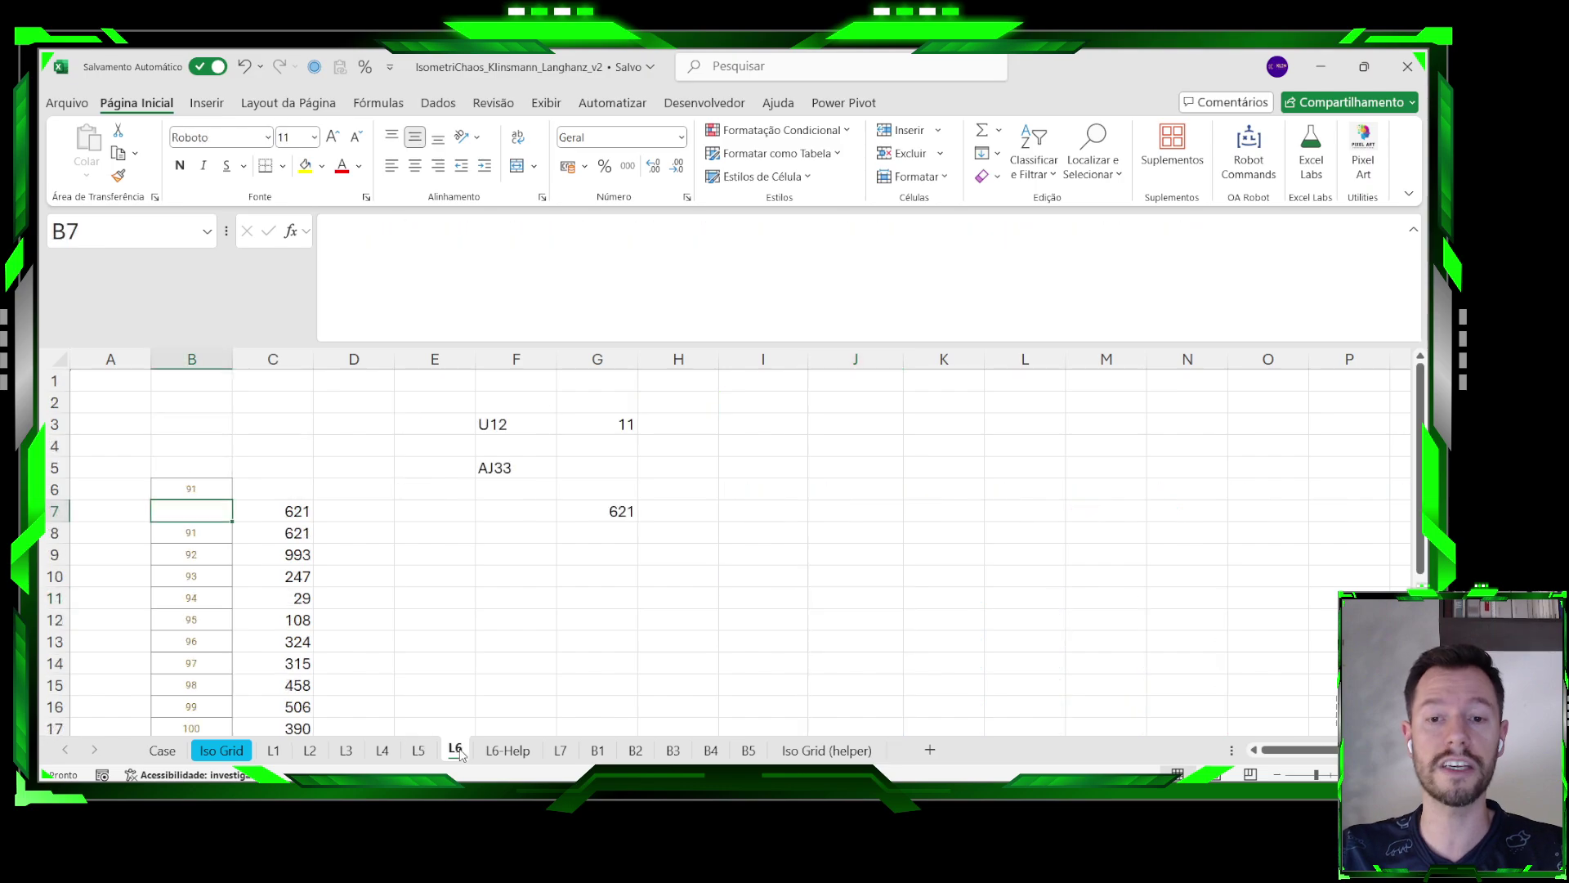
pyautogui.click(161, 750)
pyautogui.scroll(-5, 483, 581)
pyautogui.scroll(-4, 484, 581)
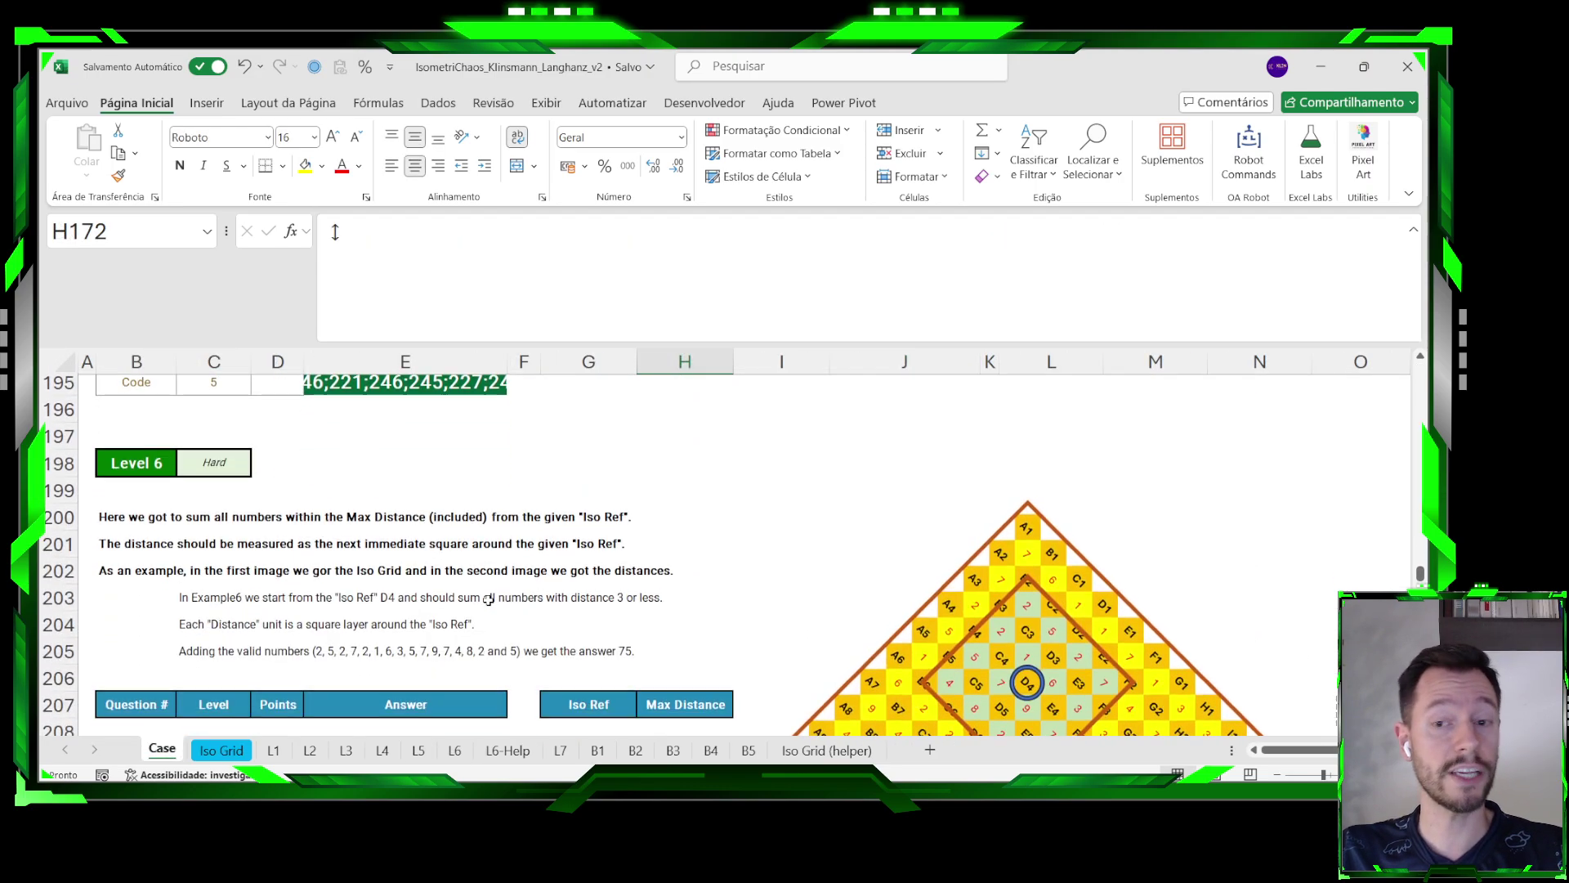
pyautogui.click(1414, 231)
# Compare the Level 5 and Level 6 descriptions with their example grids, and select the Max Distance of question 91.
pyautogui.scroll(10, 779, 463)
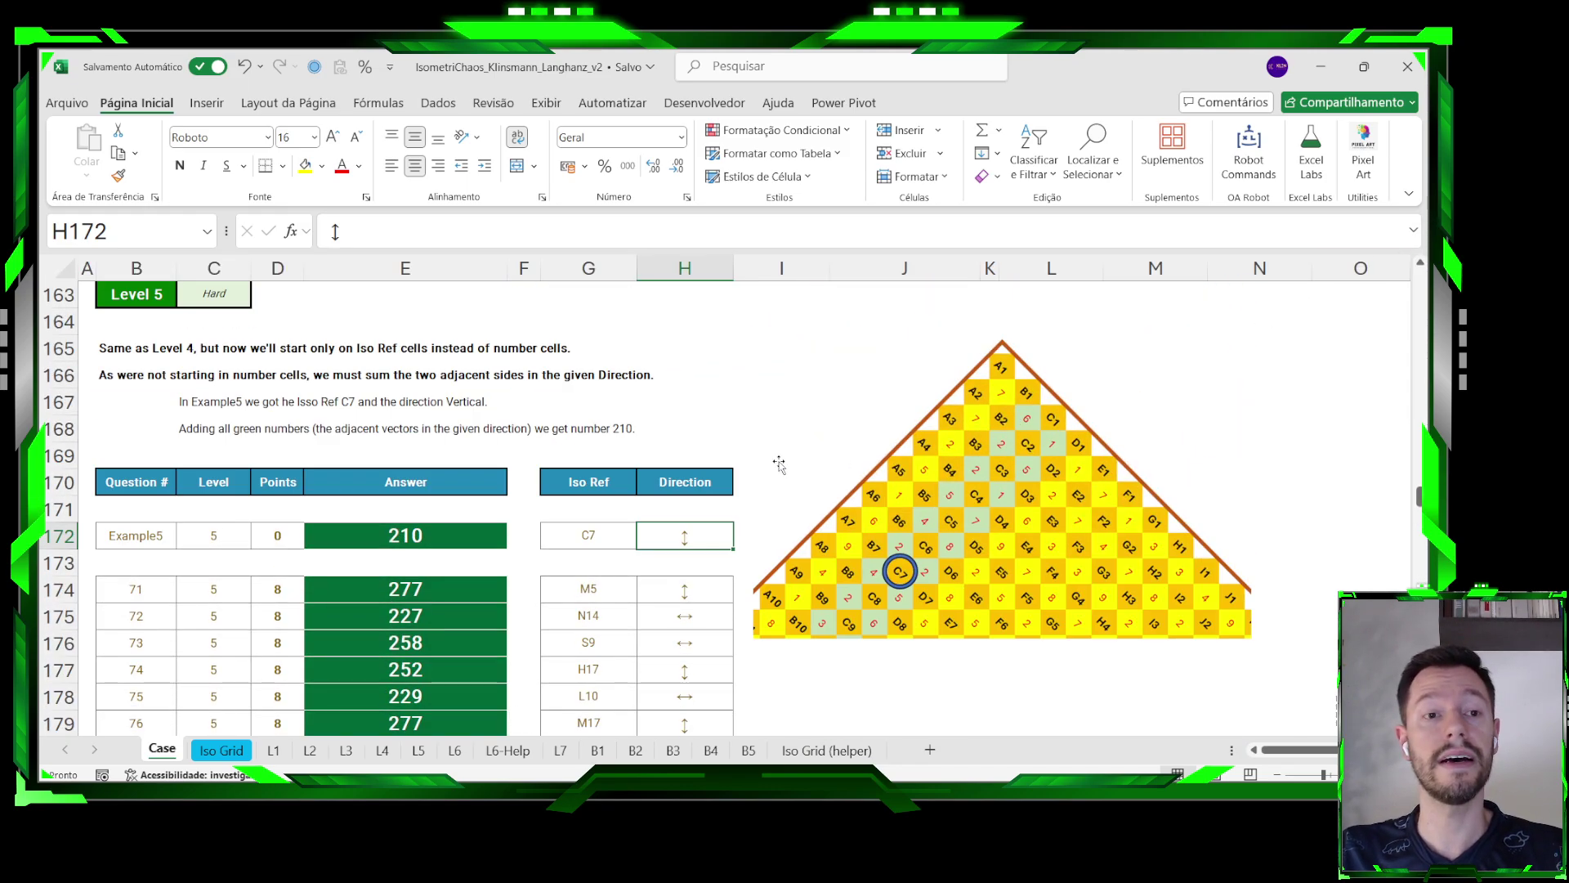
pyautogui.scroll(-12, 779, 464)
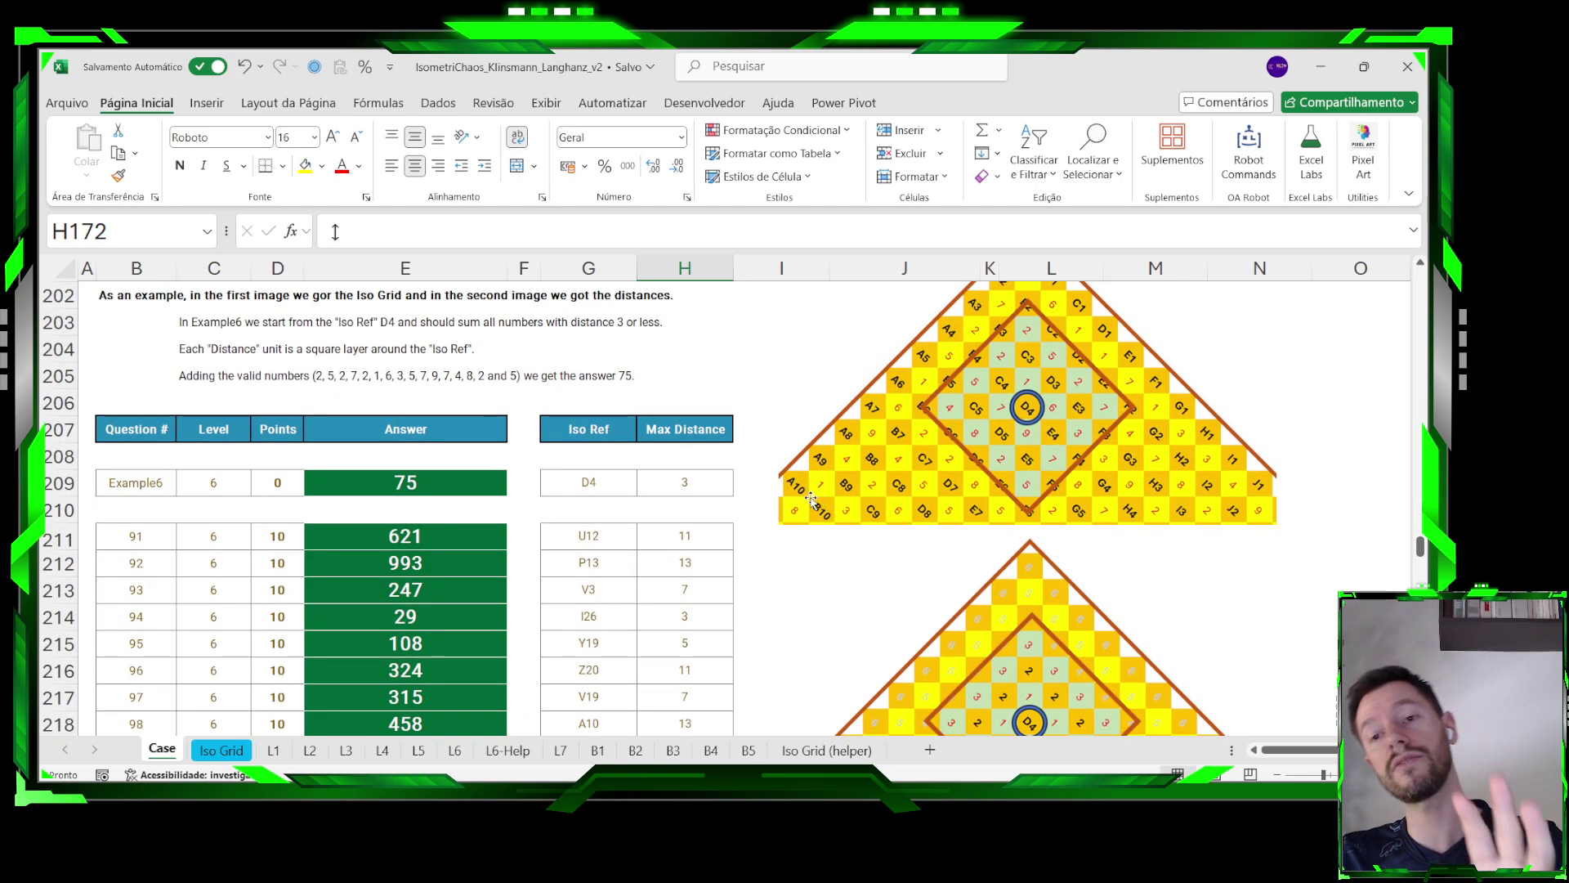
pyautogui.scroll(-1, 1074, 438)
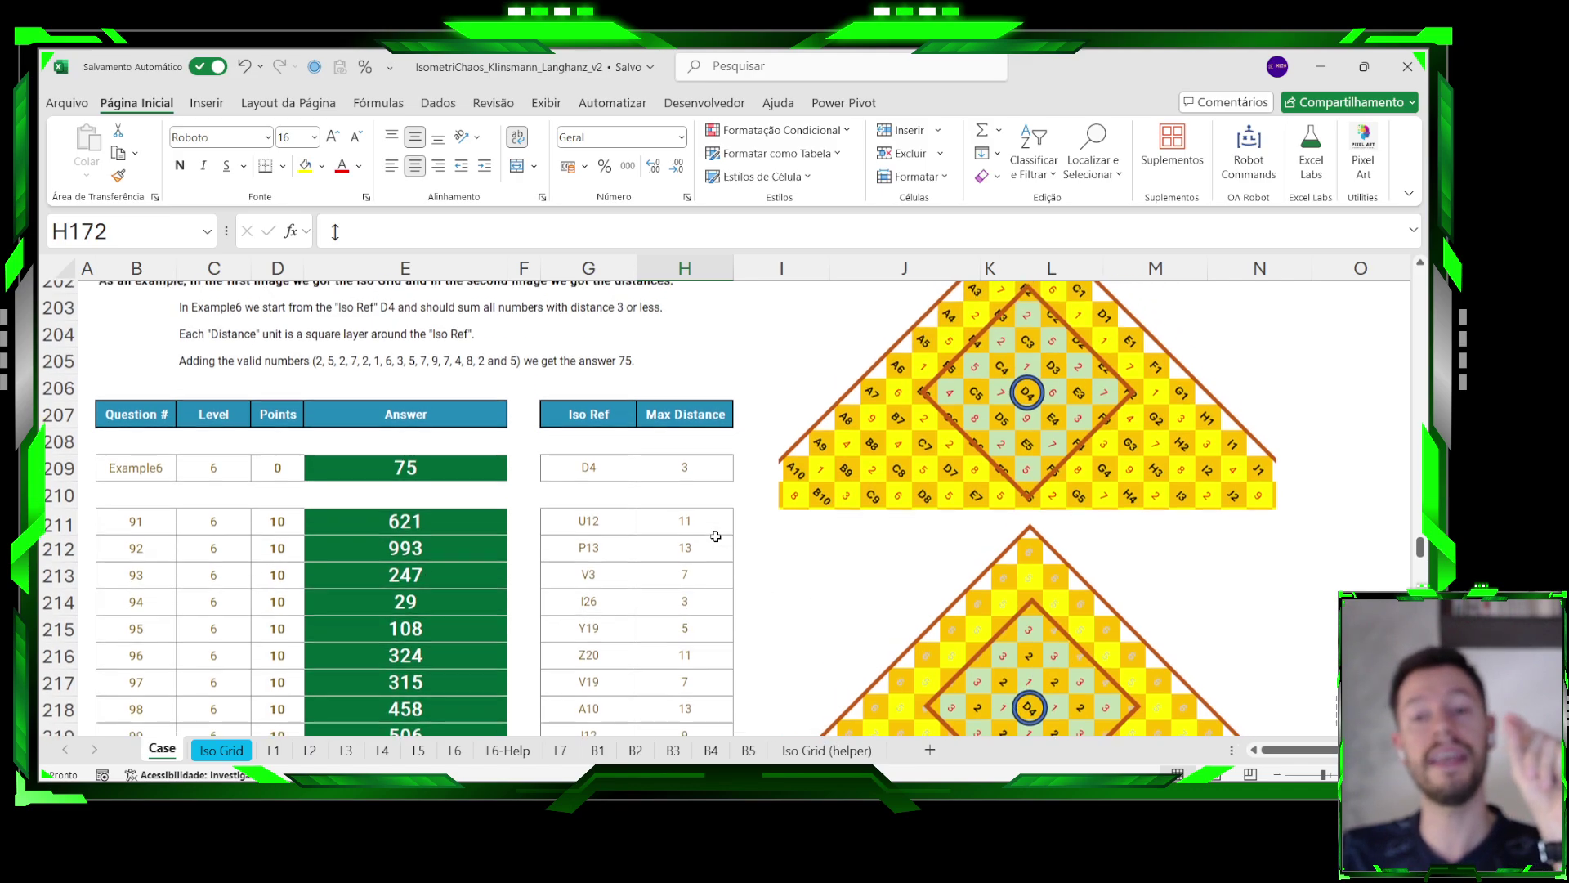
pyautogui.scroll(1, 719, 535)
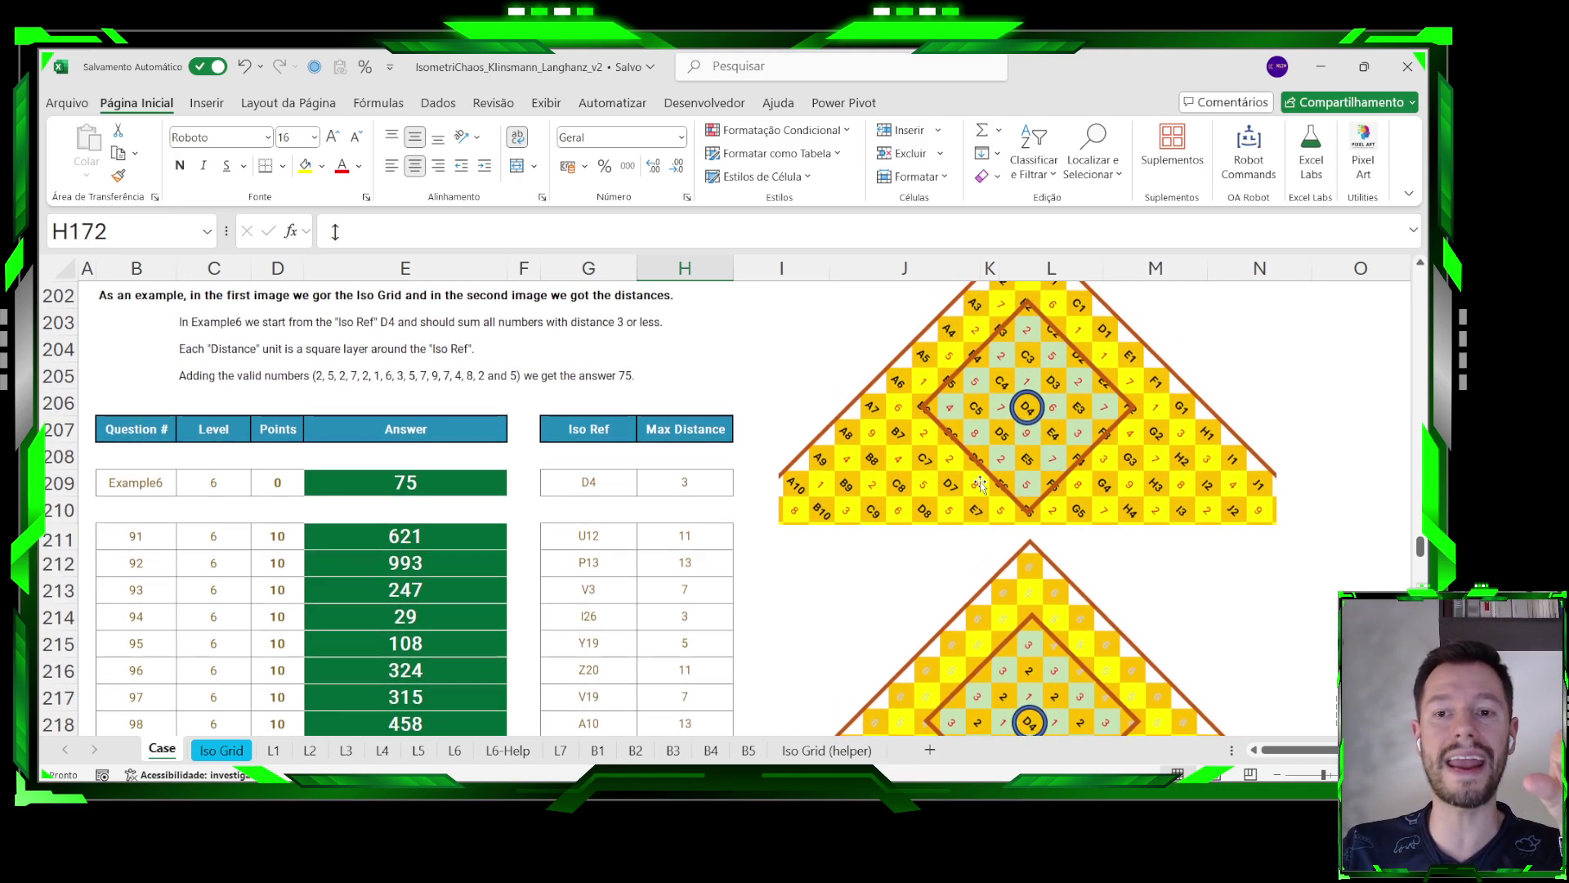
pyautogui.click(673, 533)
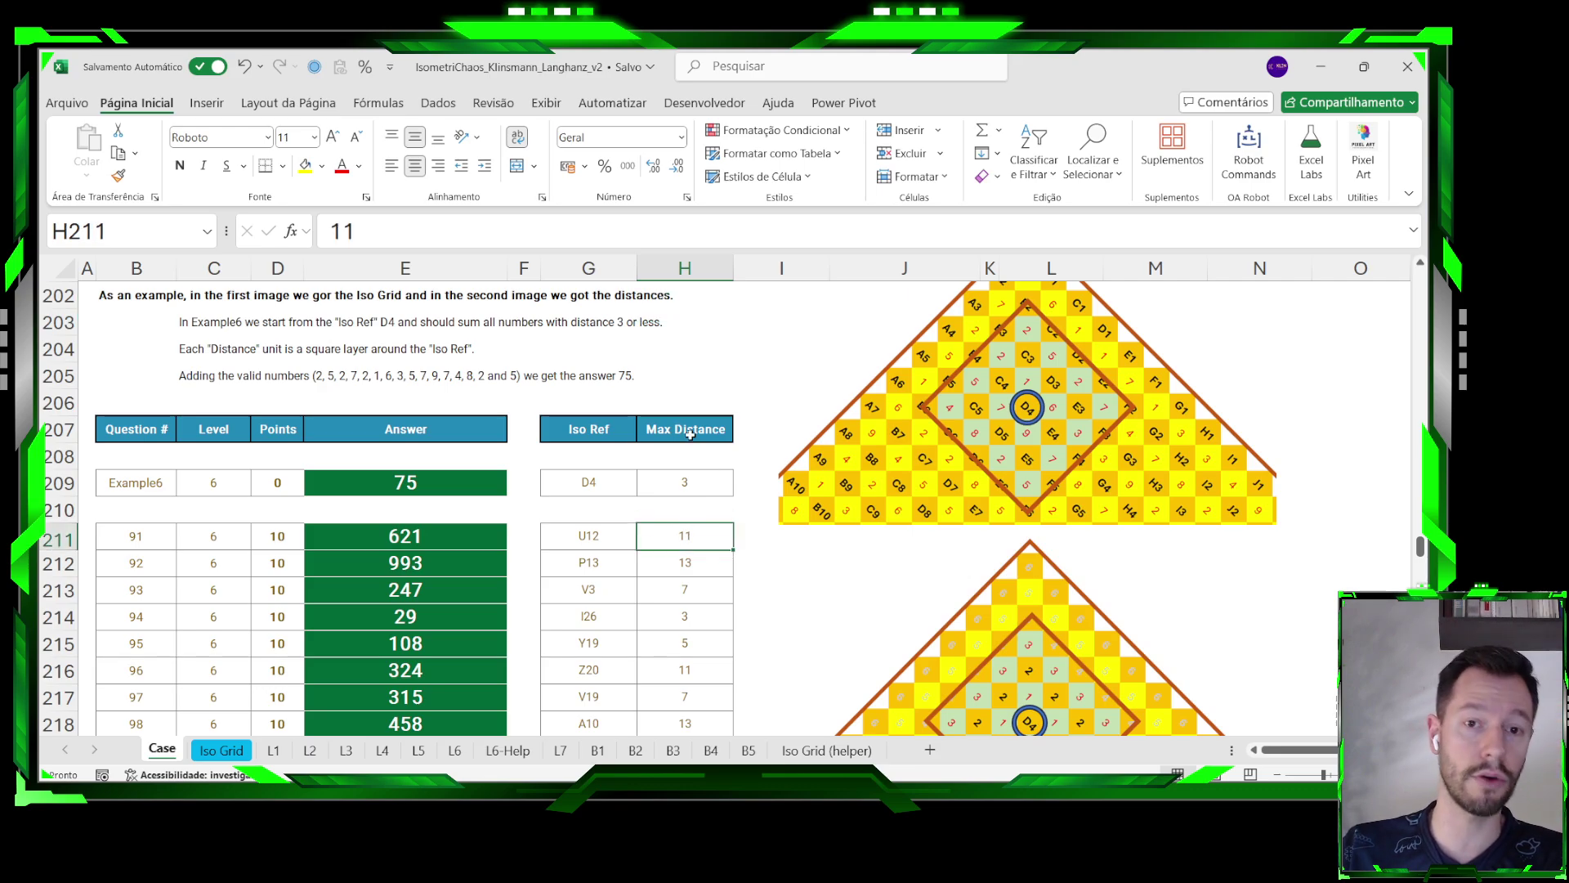
# Examine the Iso Ref and Max Distance of Example6 against the Level 6 example grid and its distance diagram.
pyautogui.moveTo(690, 434); pyautogui.dragTo(686, 538)
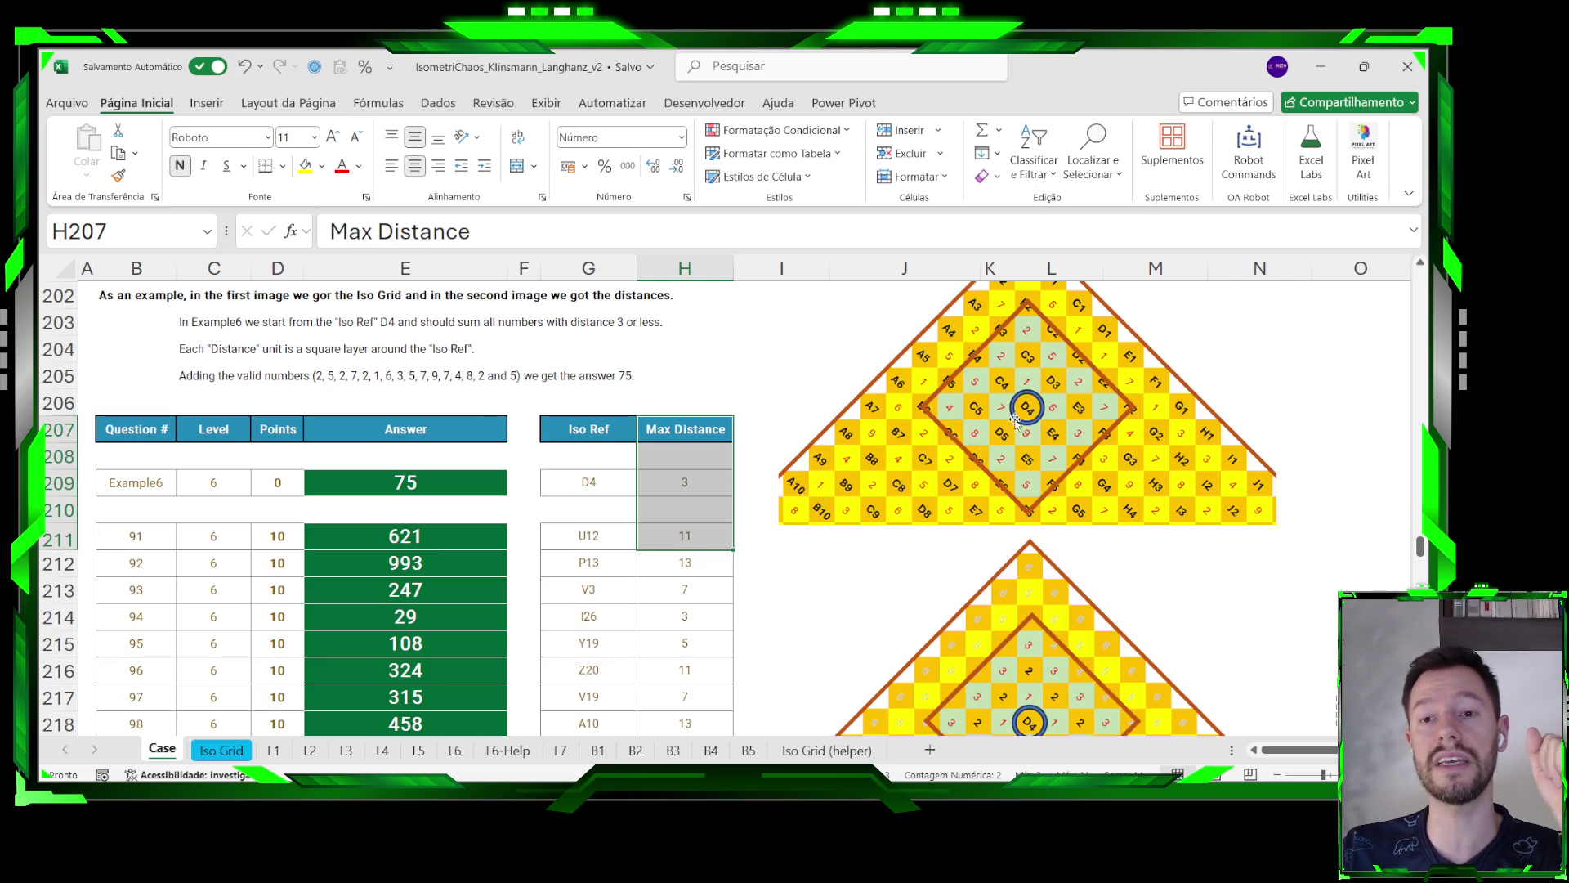
pyautogui.click(568, 480)
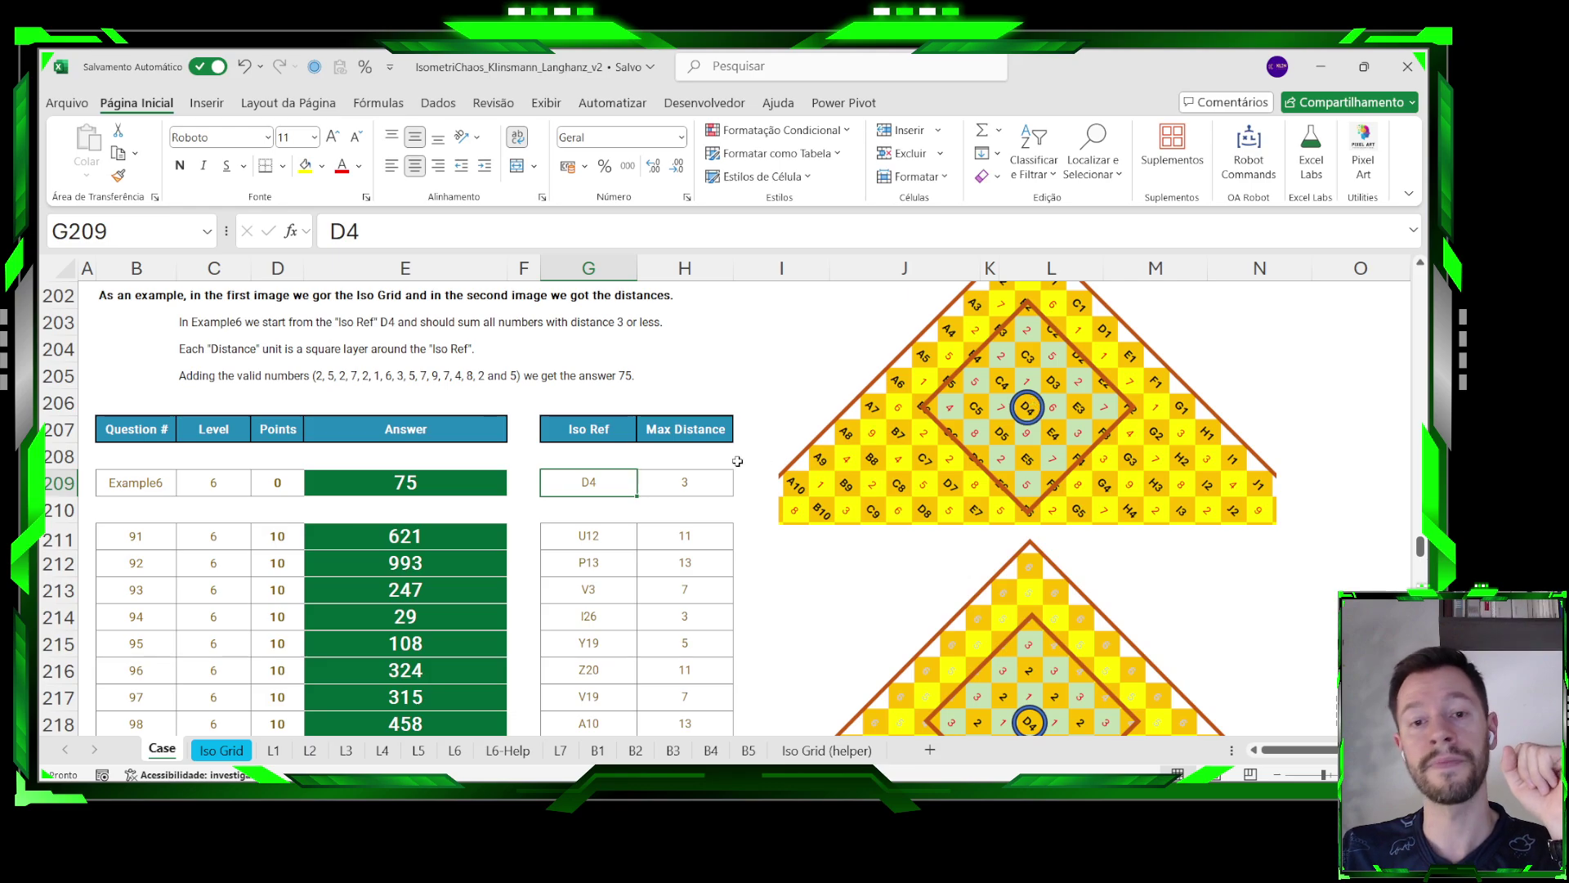
pyautogui.click(696, 476)
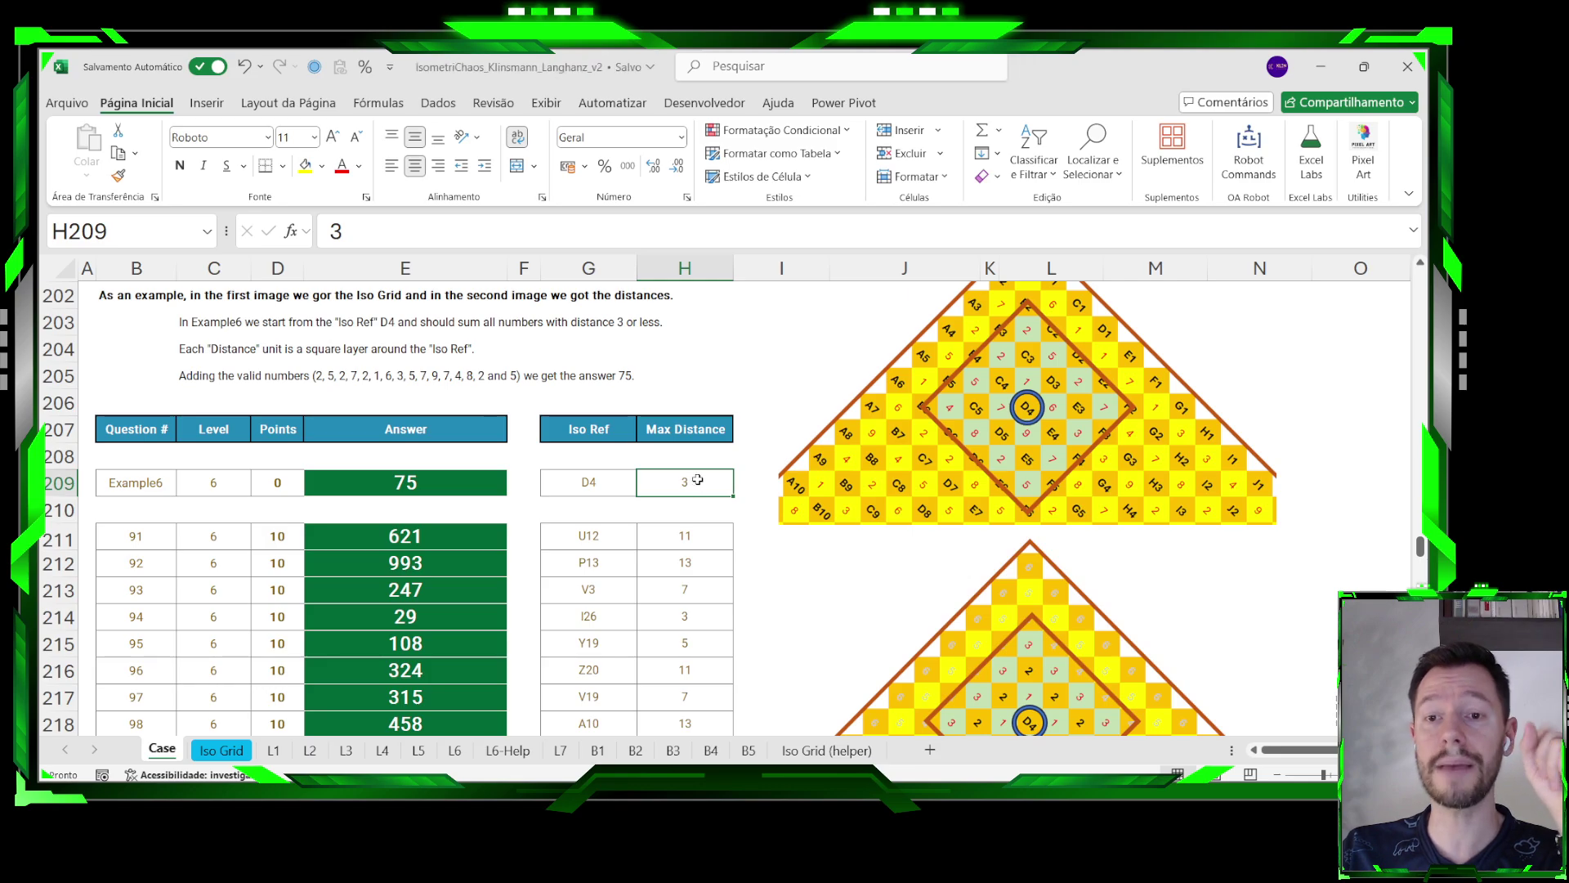
pyautogui.scroll(-1, 926, 512)
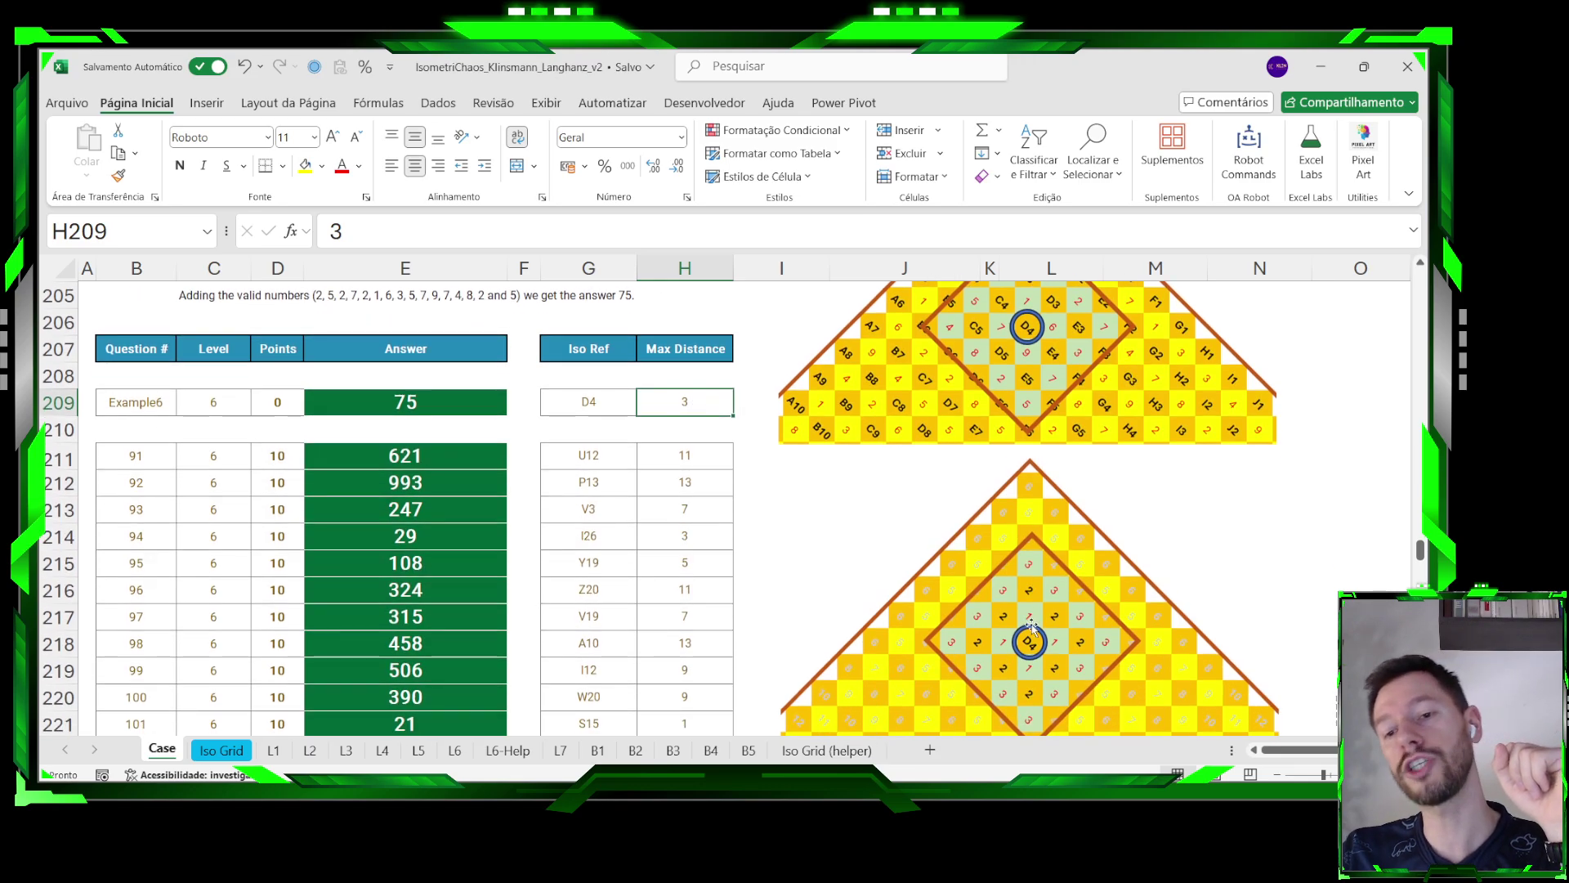
pyautogui.scroll(-1, 1030, 572)
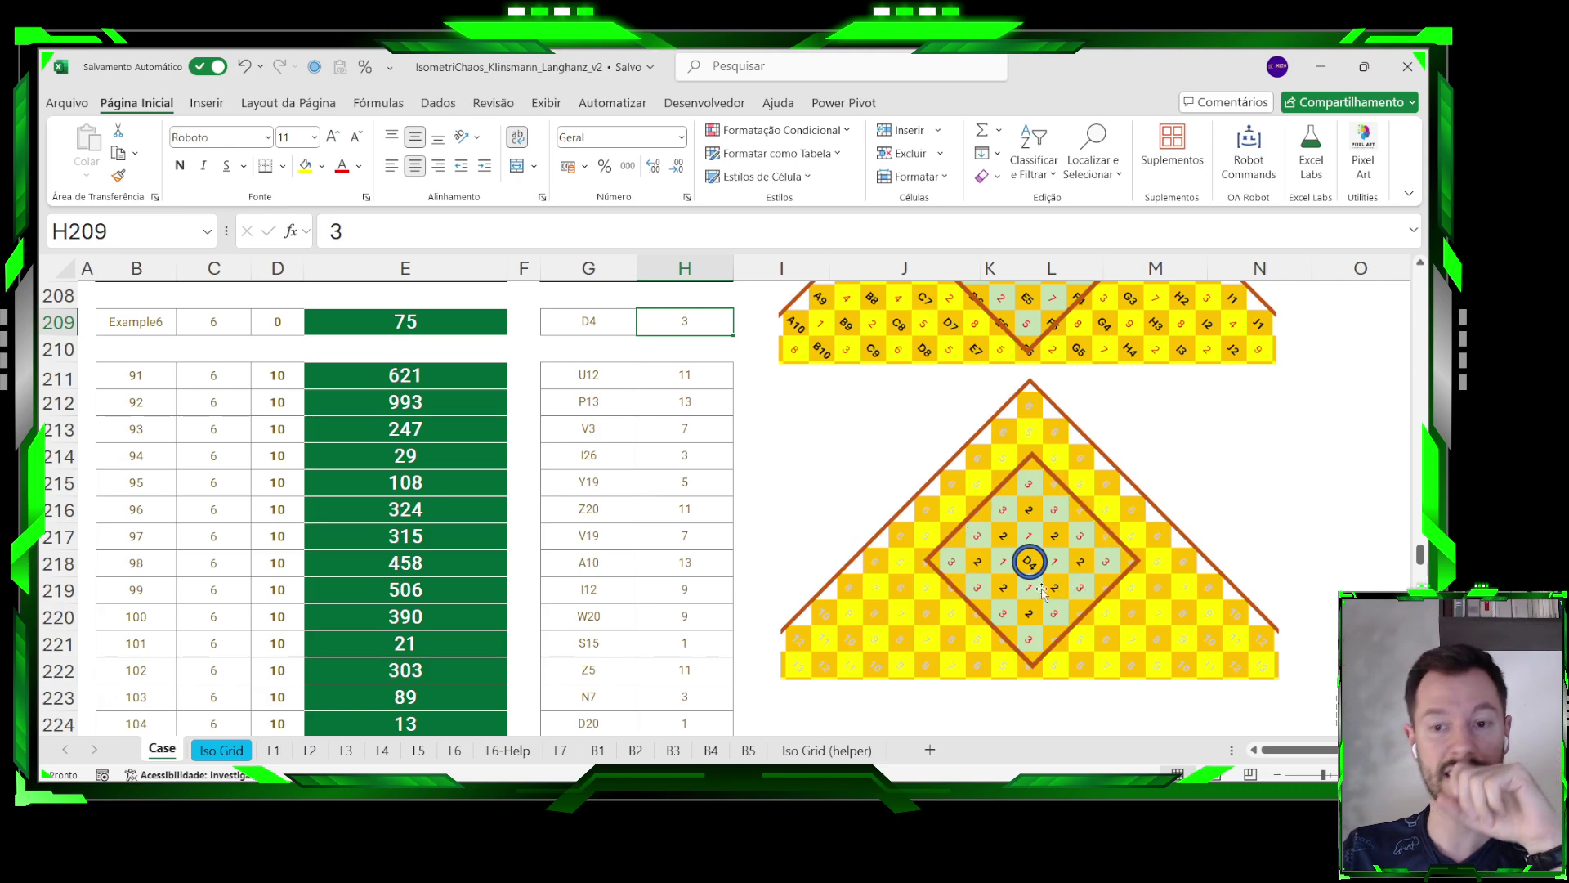
pyautogui.scroll(1, 974, 516)
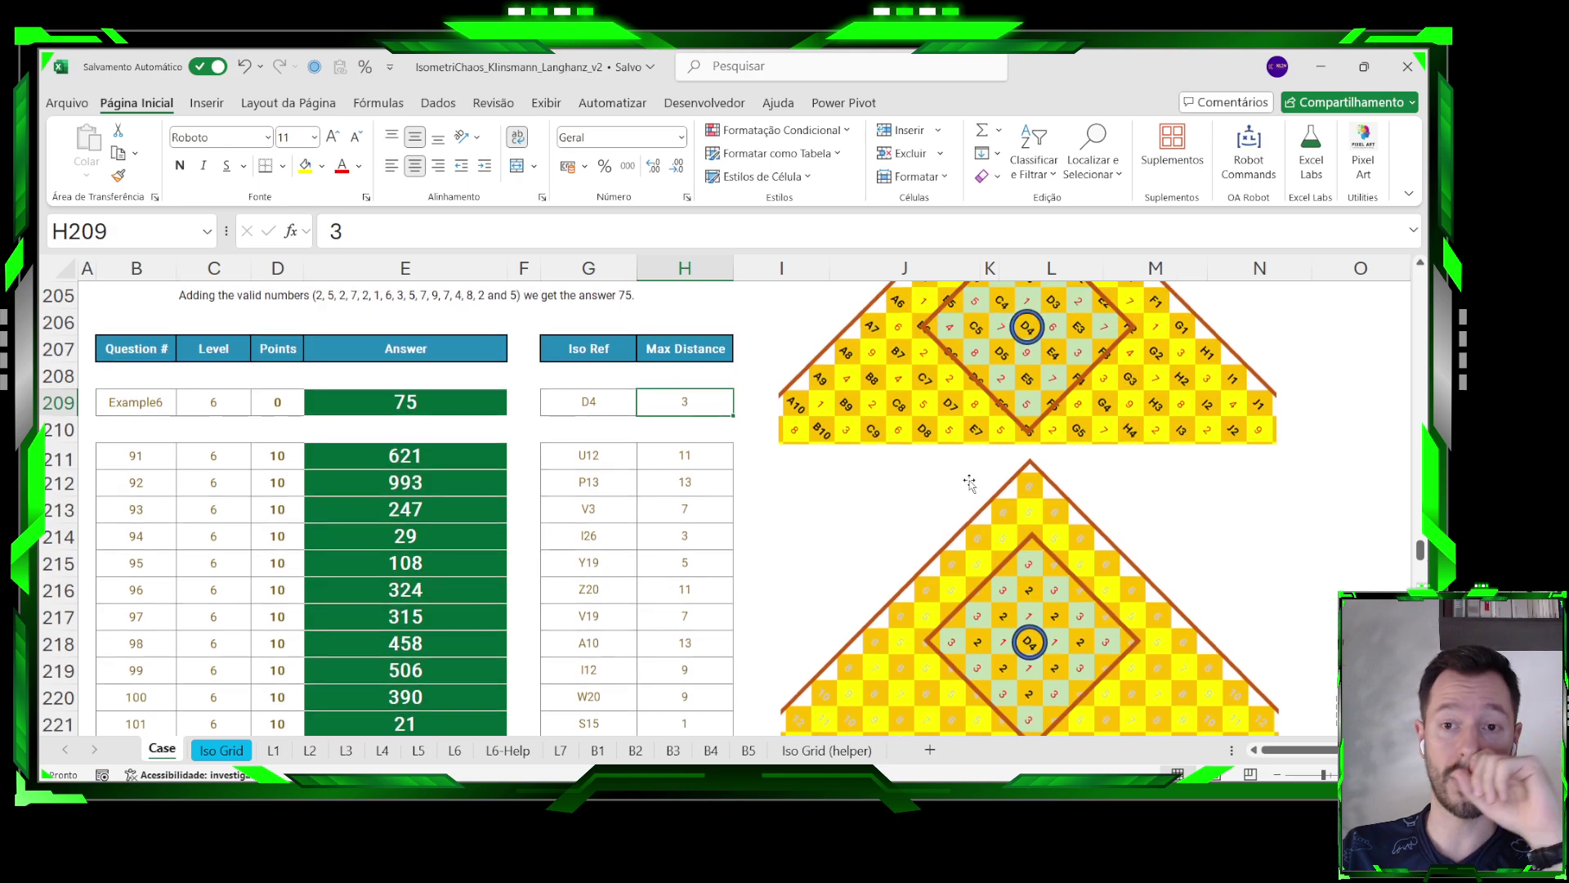
pyautogui.scroll(1, 997, 491)
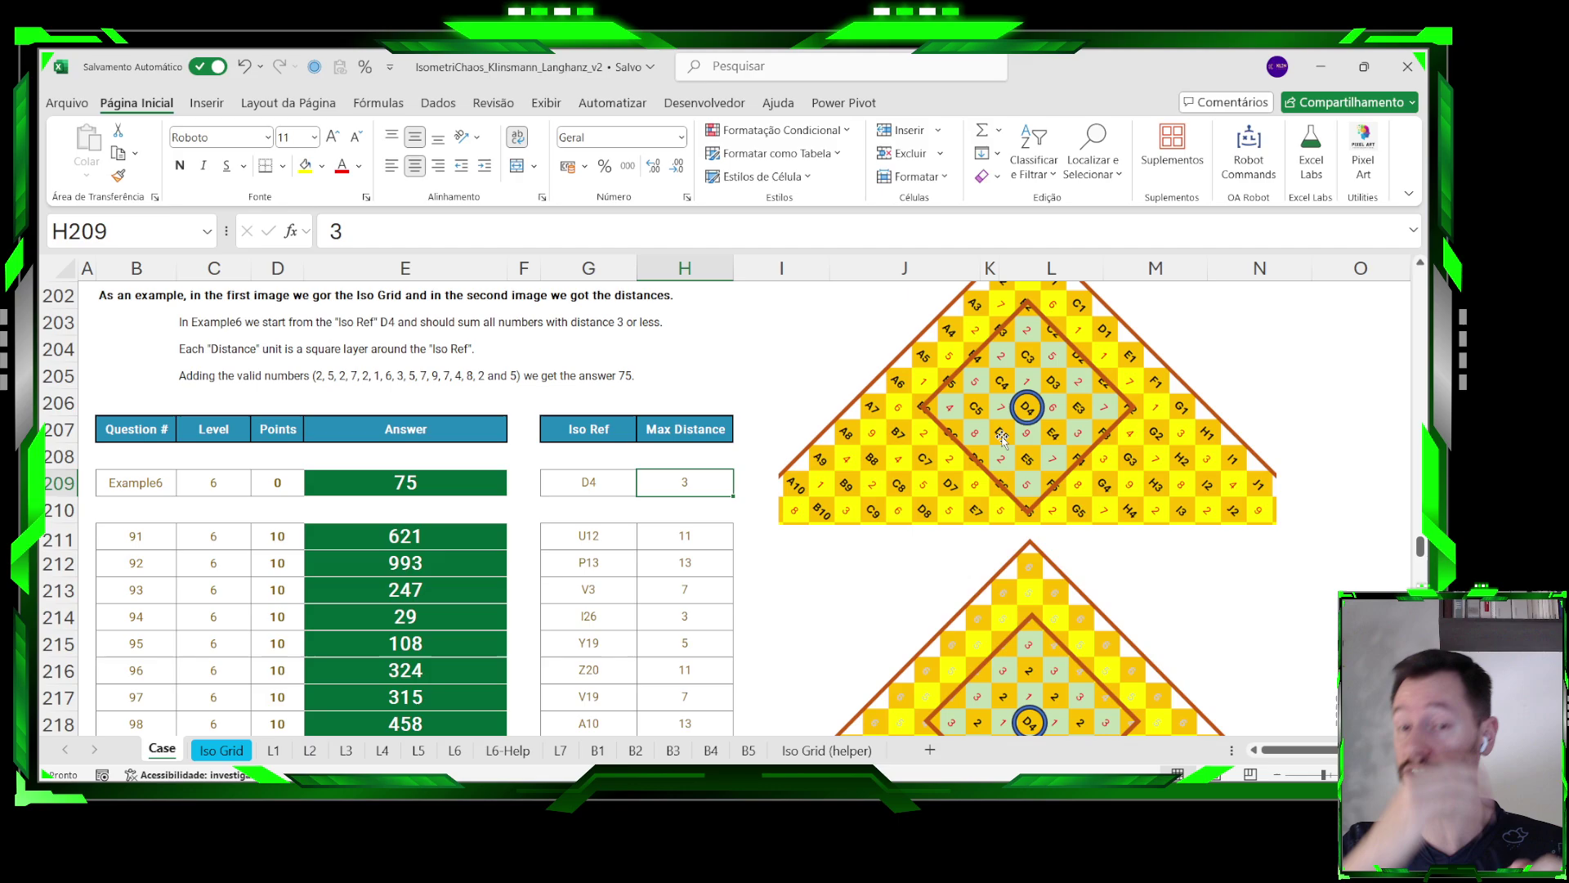
# Review the Example6 distance diagrams on the Case sheet, and display cell AJ33's full formula on the L6-Help sheet.
pyautogui.scroll(-1, 1042, 487)
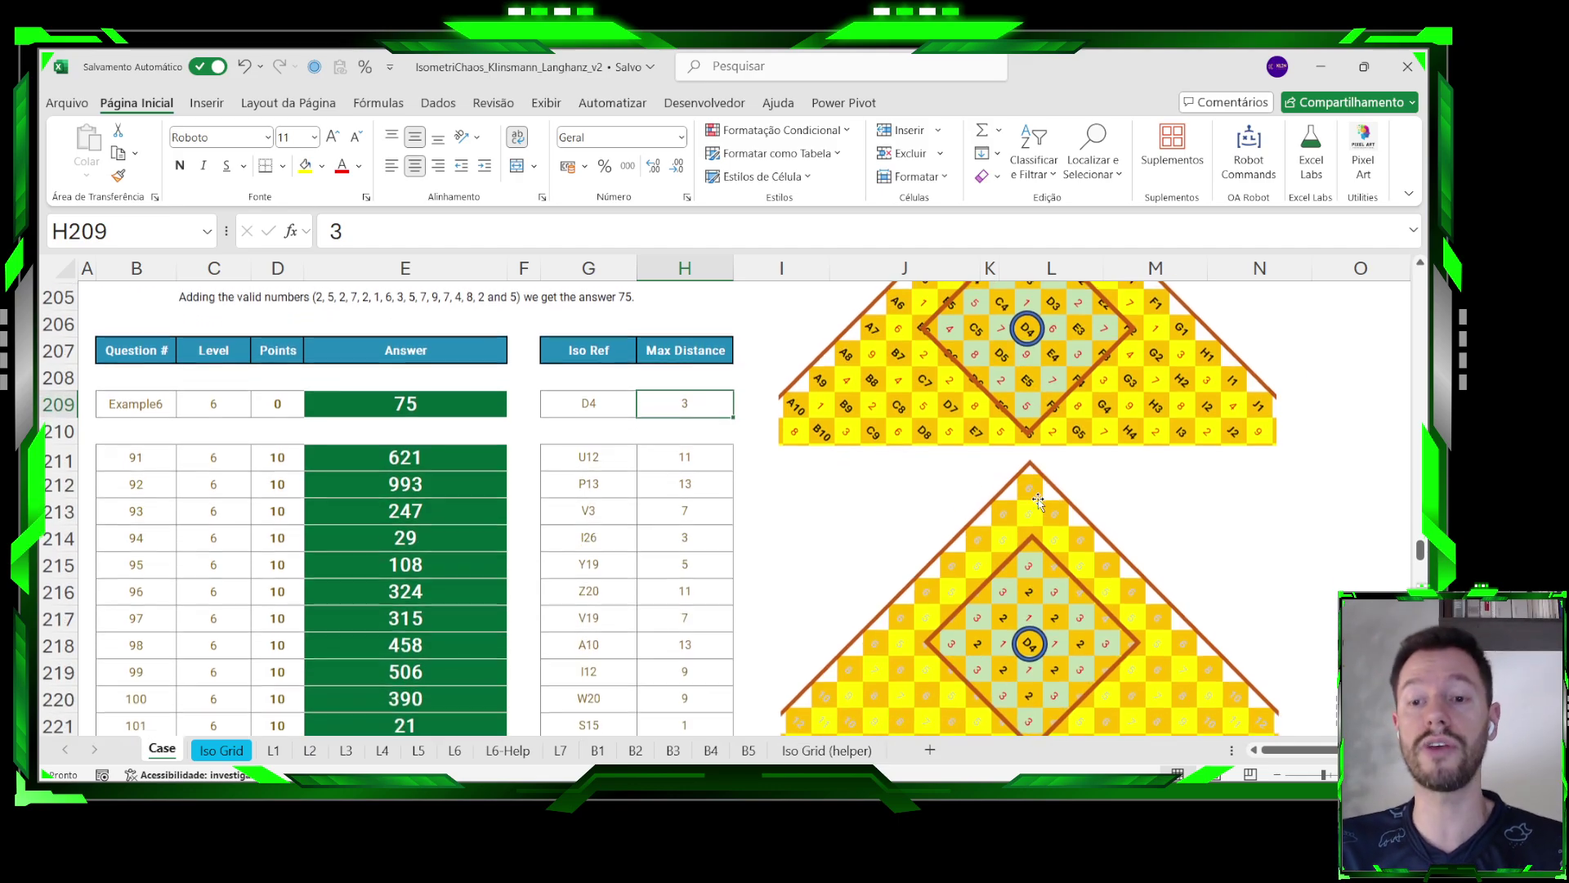
pyautogui.scroll(1, 1030, 442)
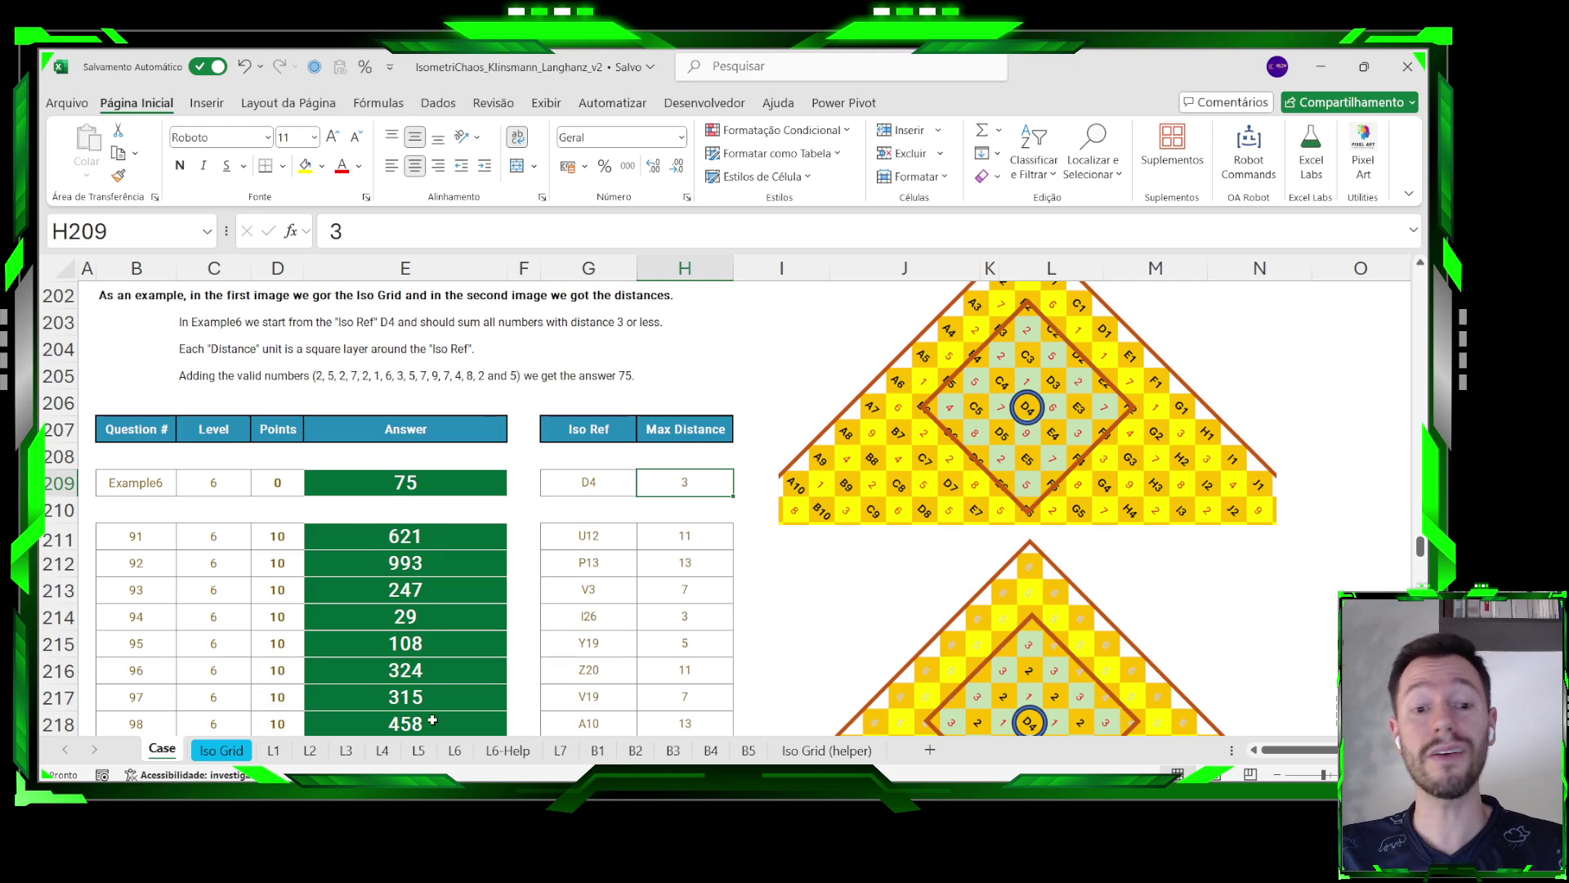
pyautogui.click(491, 754)
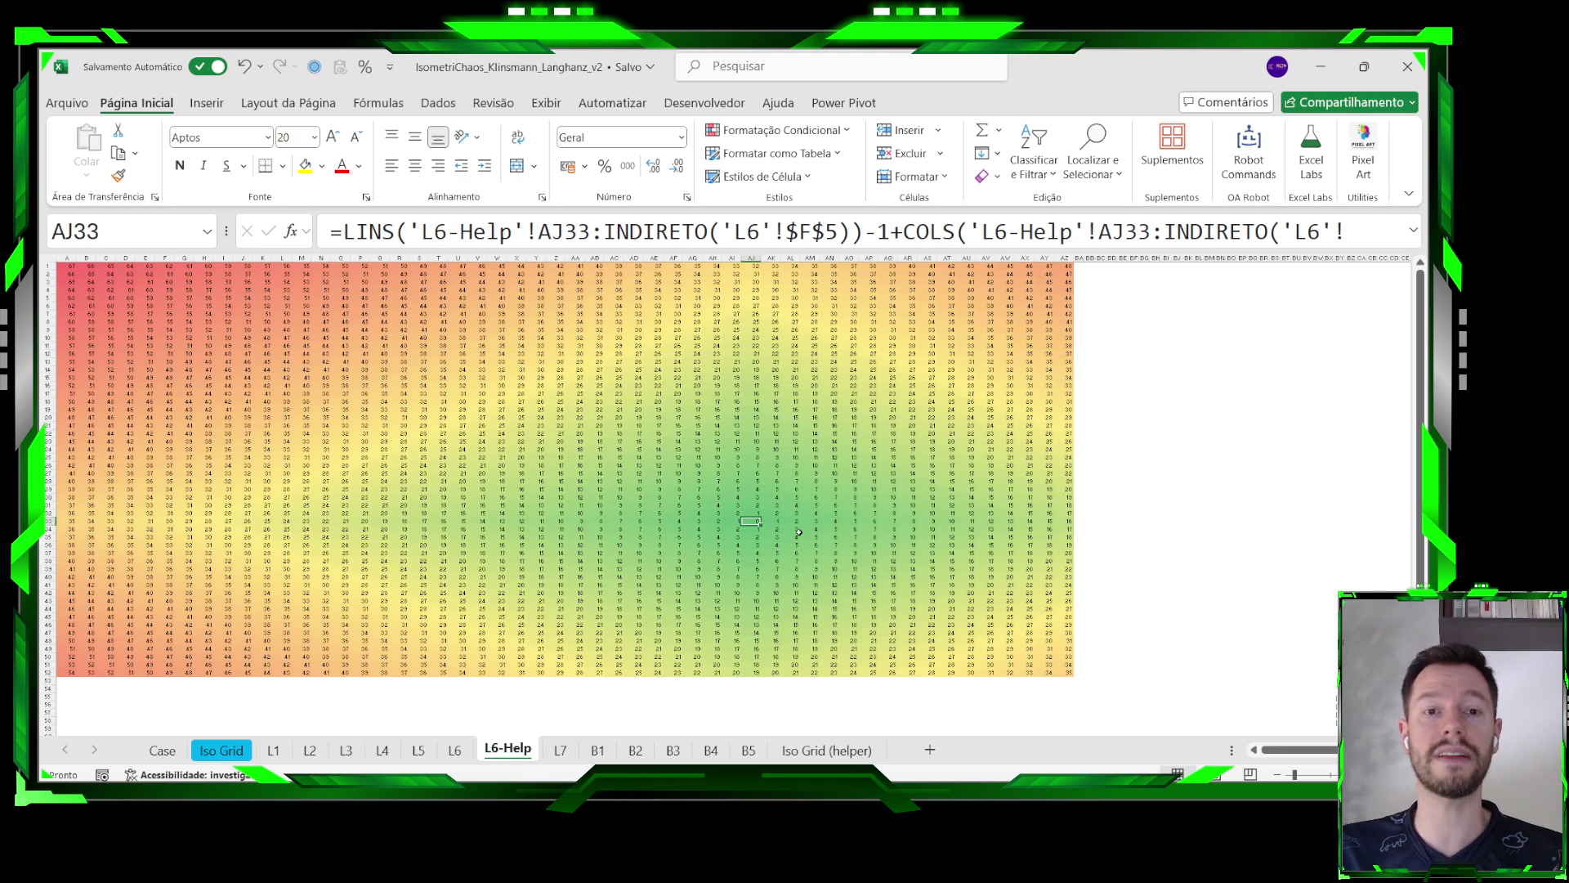
pyautogui.click(1406, 231)
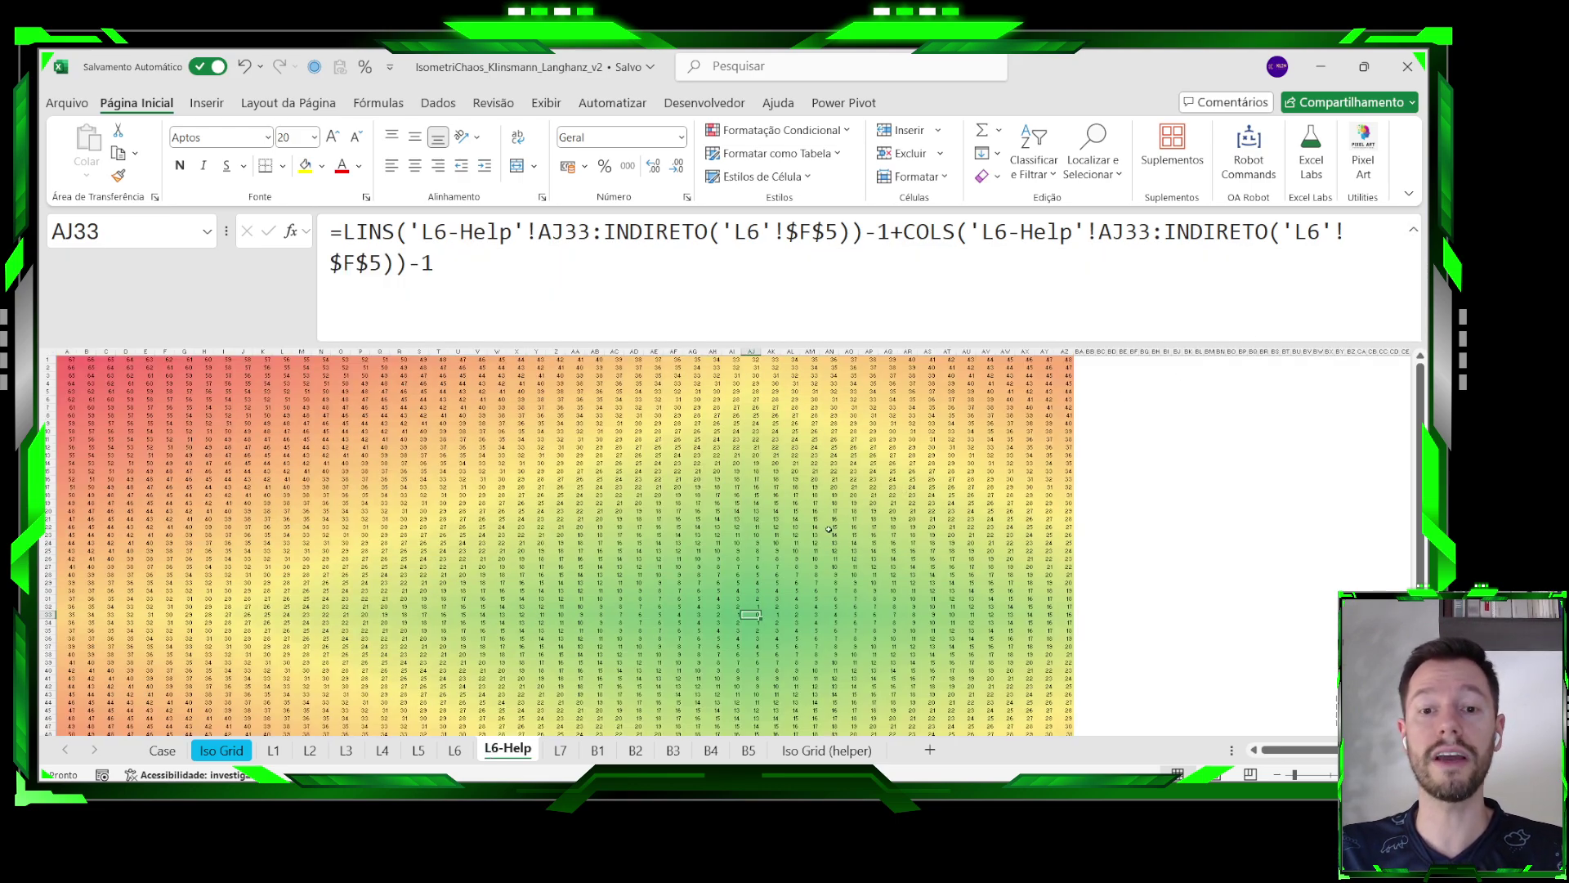
# Inspect the PROCX formulas in cells F3 and F5 of the L6 sheet.
pyautogui.click(455, 750)
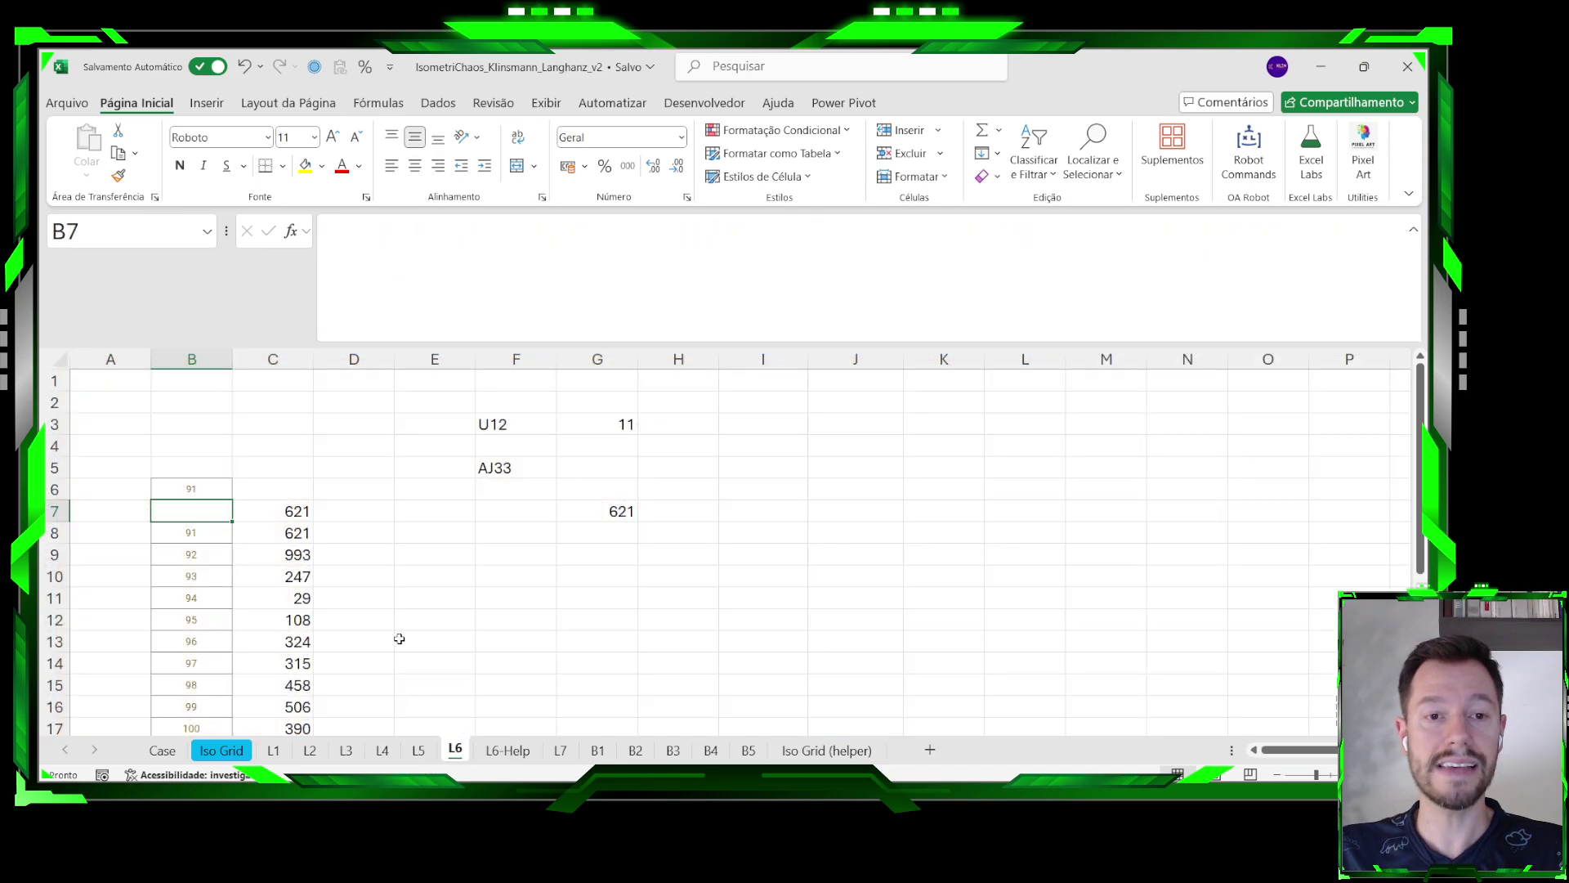
pyautogui.click(505, 425)
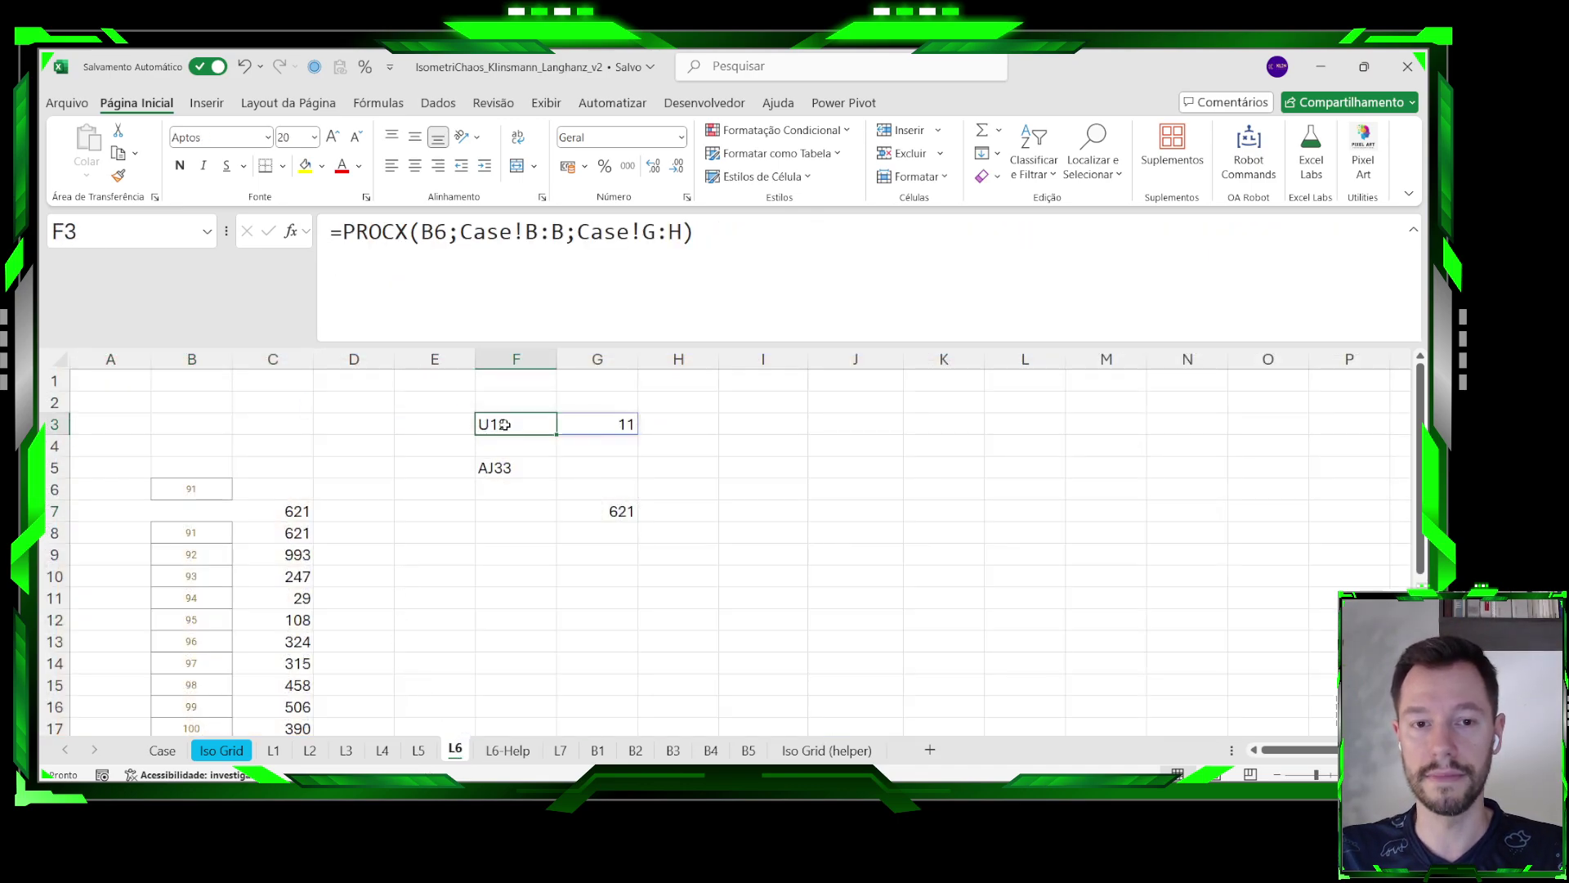
pyautogui.click(507, 469)
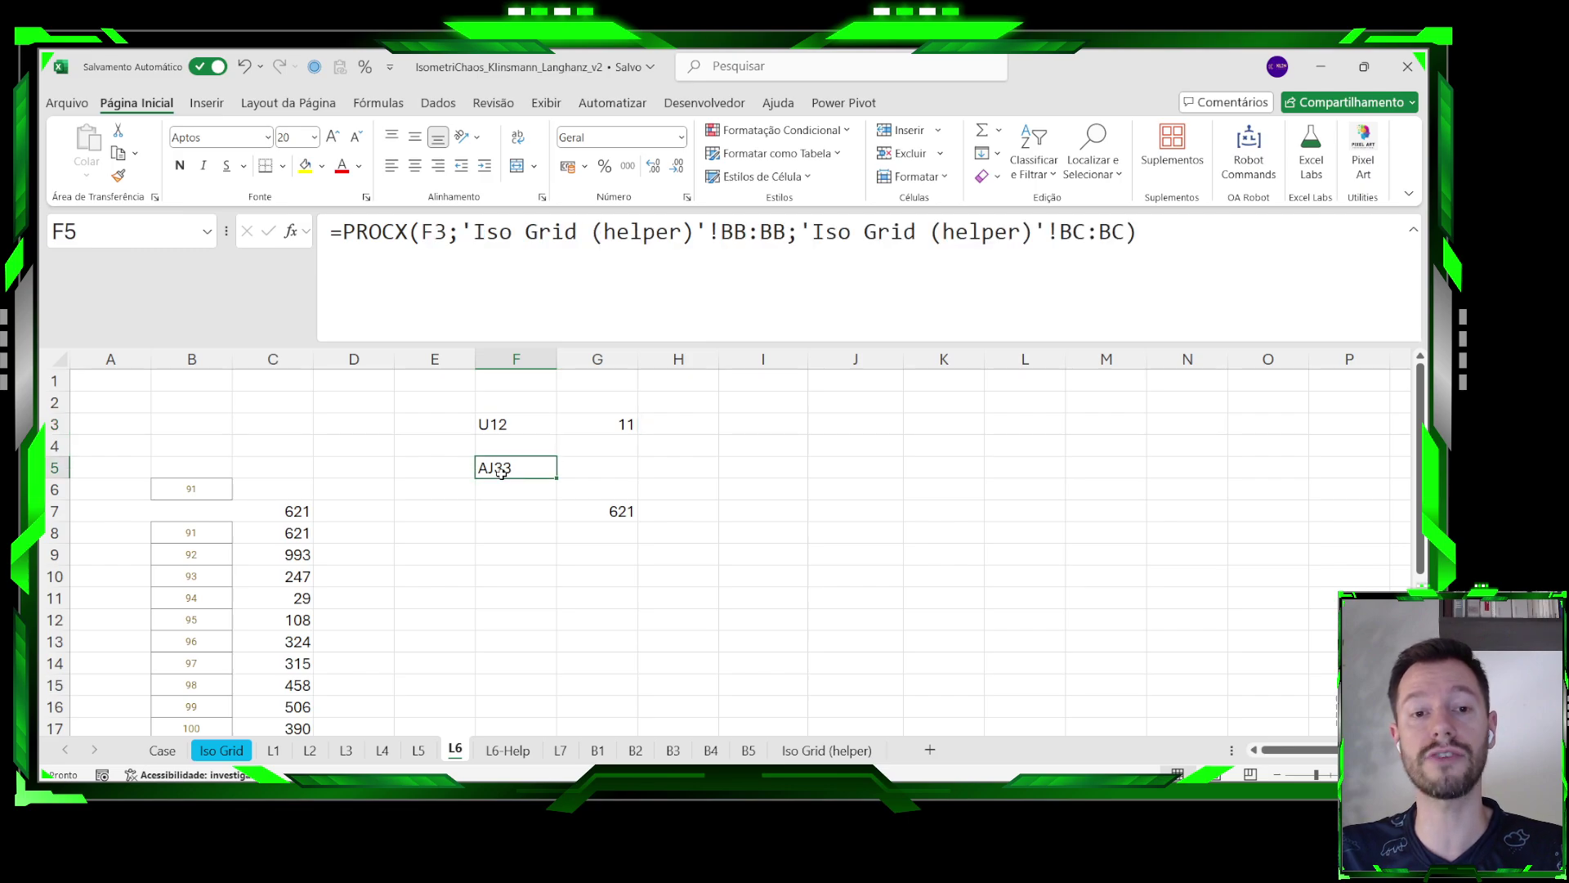
# Examine the color-scaled distance map around cell AJ33 on the L6-Help sheet, both close up and as a whole.
pyautogui.click(508, 751)
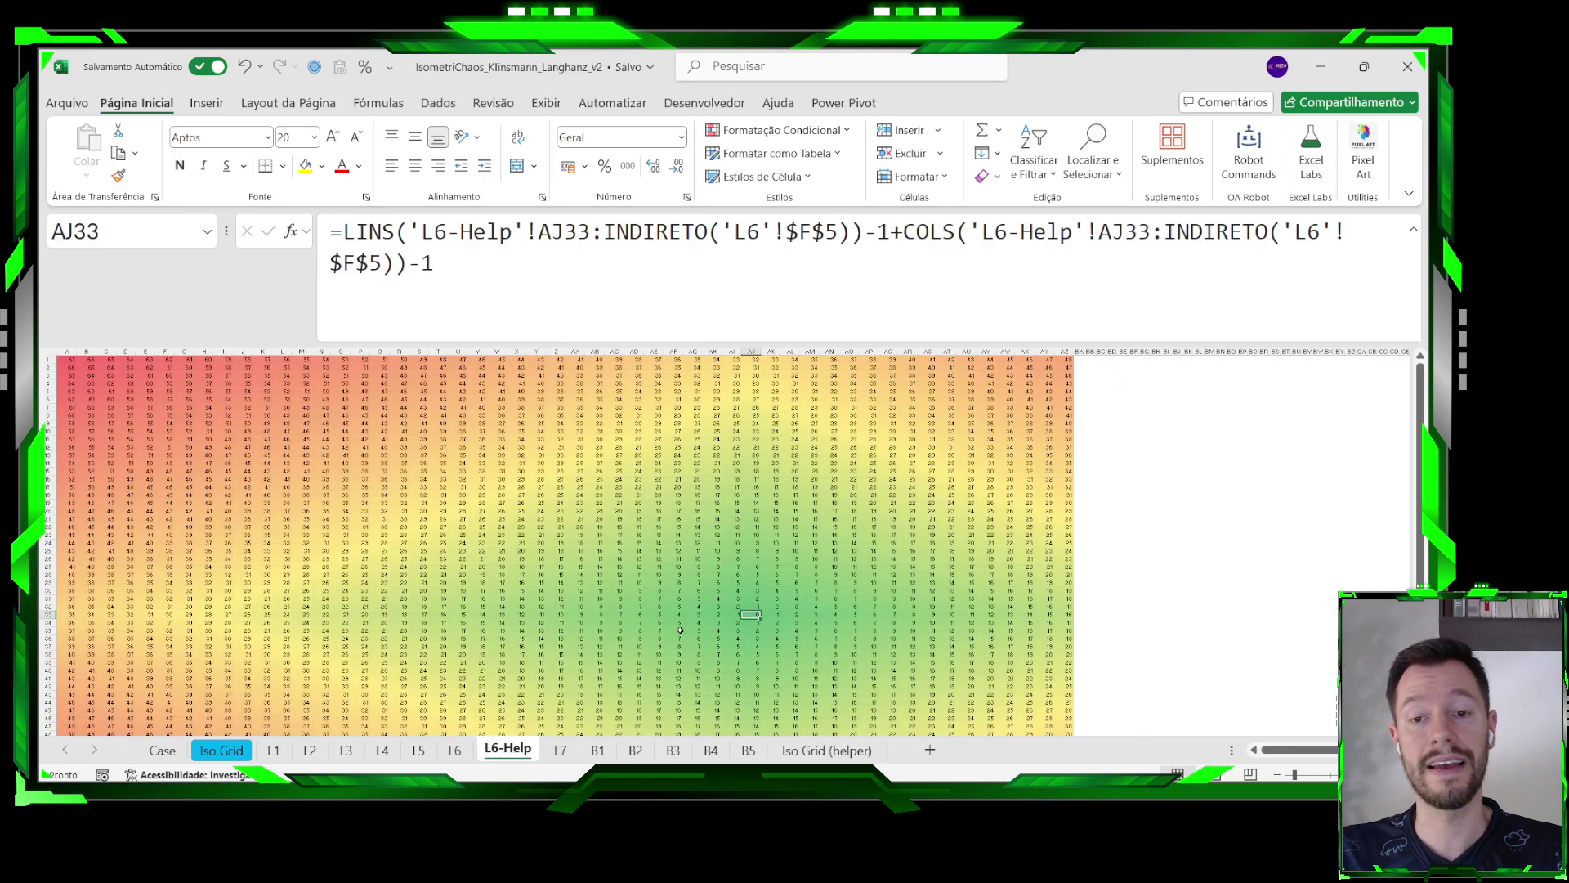
pyautogui.scroll(4, 851, 571)
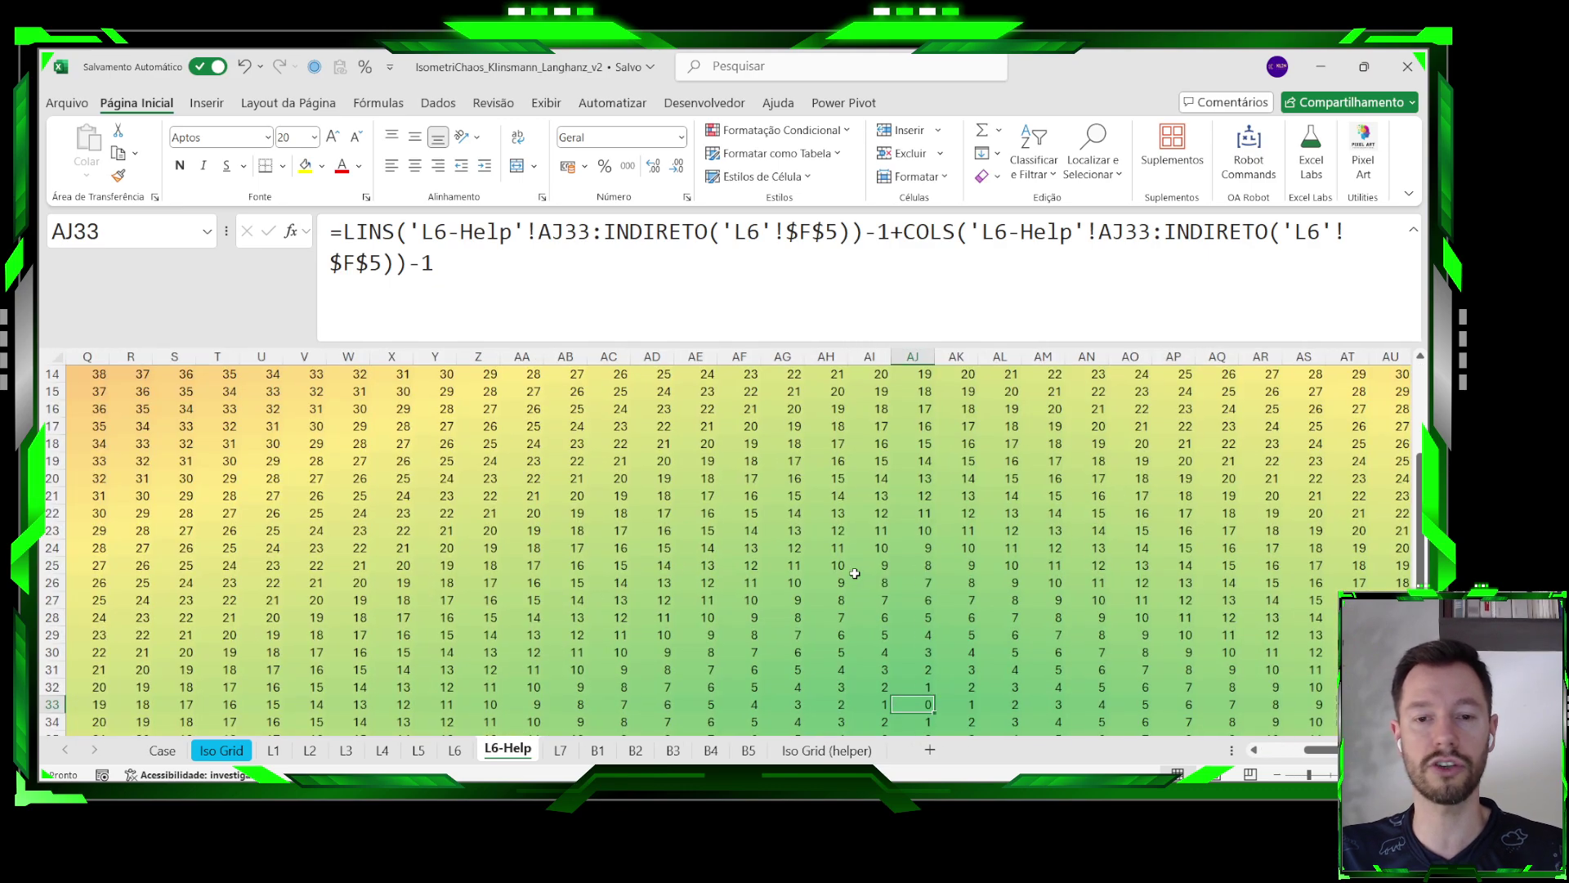
pyautogui.scroll(-3, 862, 577)
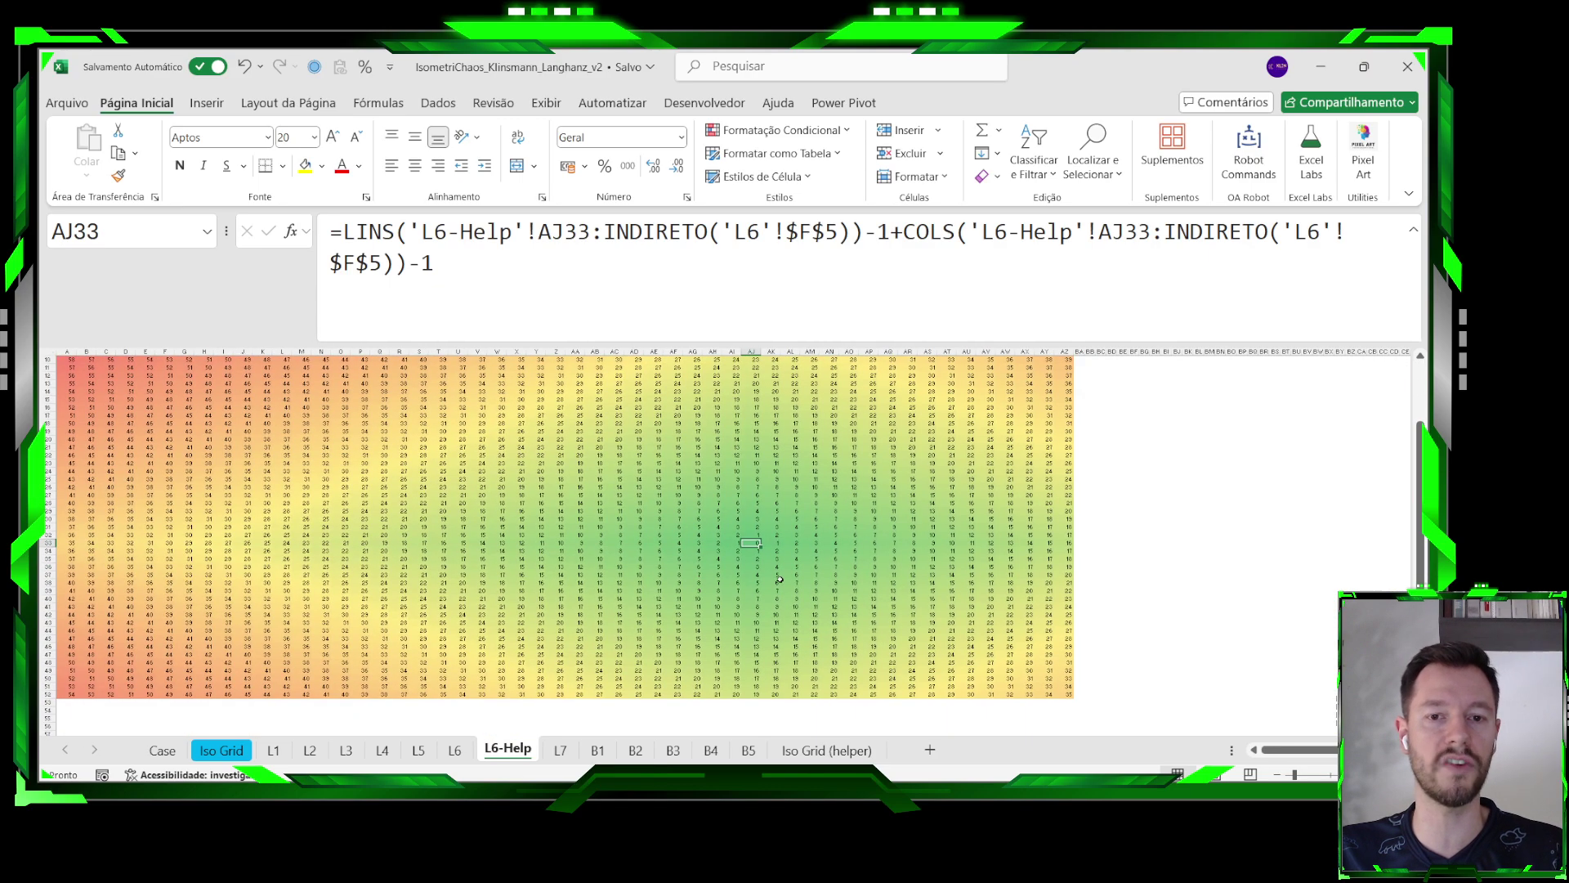
pyautogui.scroll(-2, 780, 579)
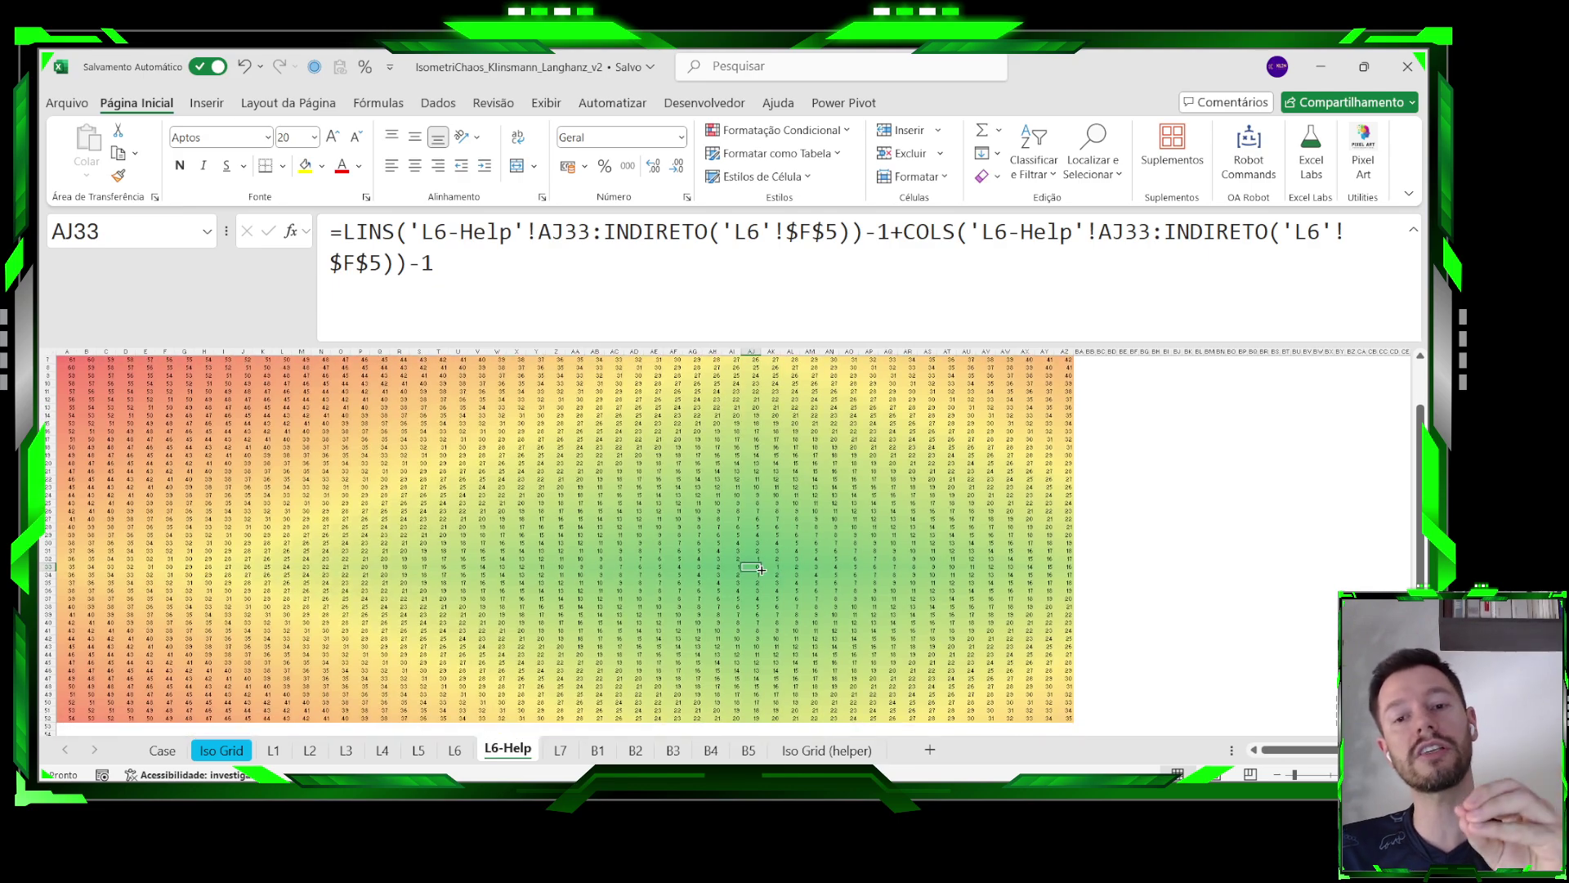
pyautogui.scroll(2, 736, 553)
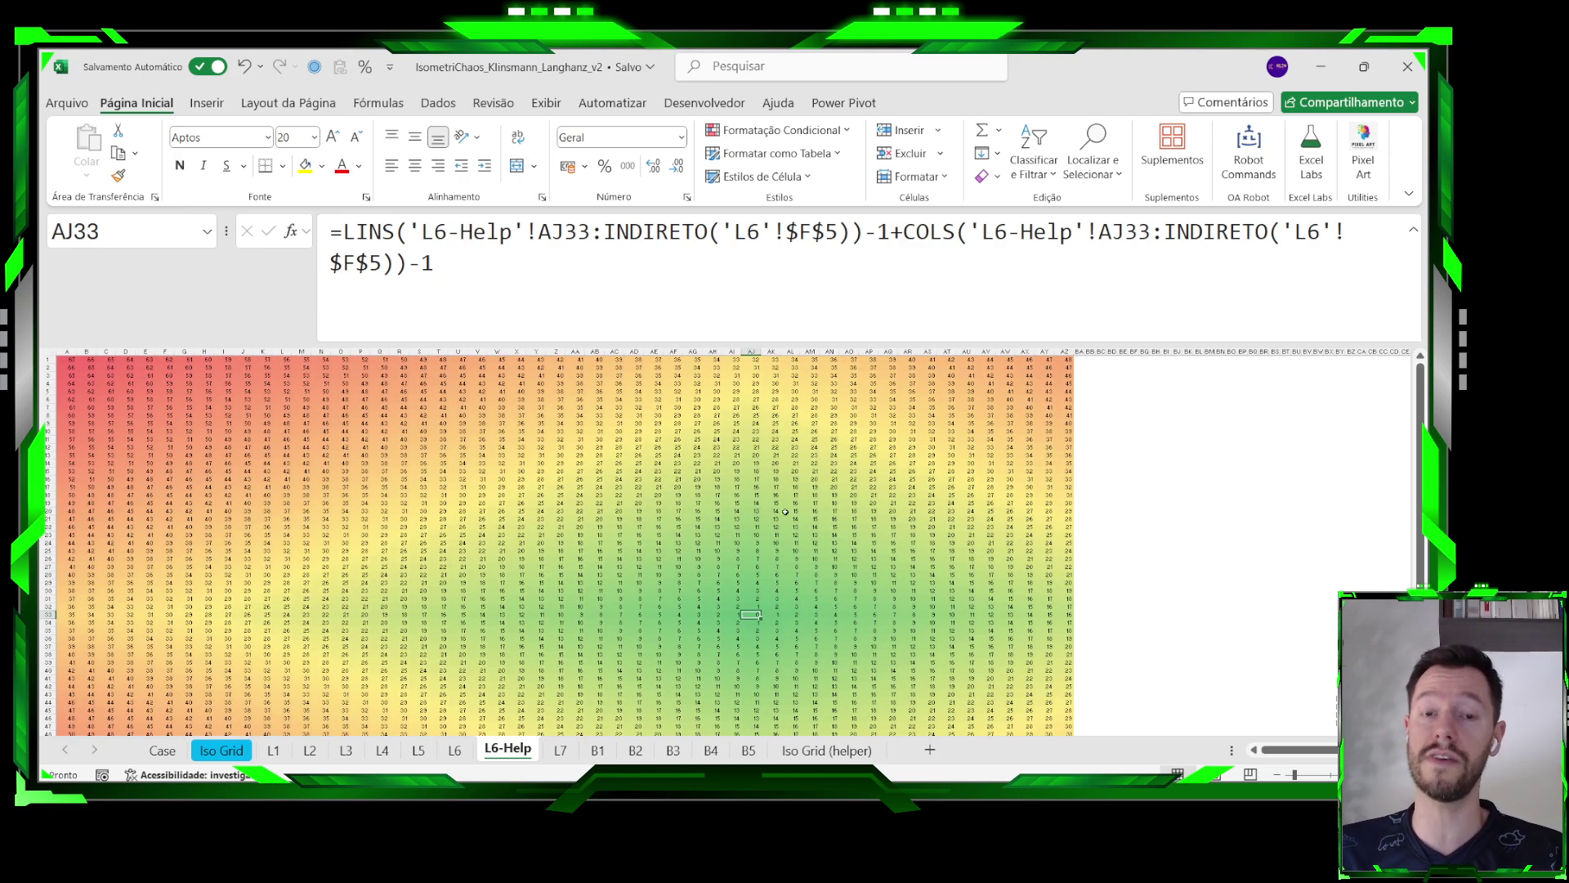
# Examine the LINS function and its INDIRETO reference in cell AD24's formula on L6-Help, leaving the formula unedited.
pyautogui.scroll(-2, 785, 512)
pyautogui.click(712, 544)
pyautogui.click(636, 494)
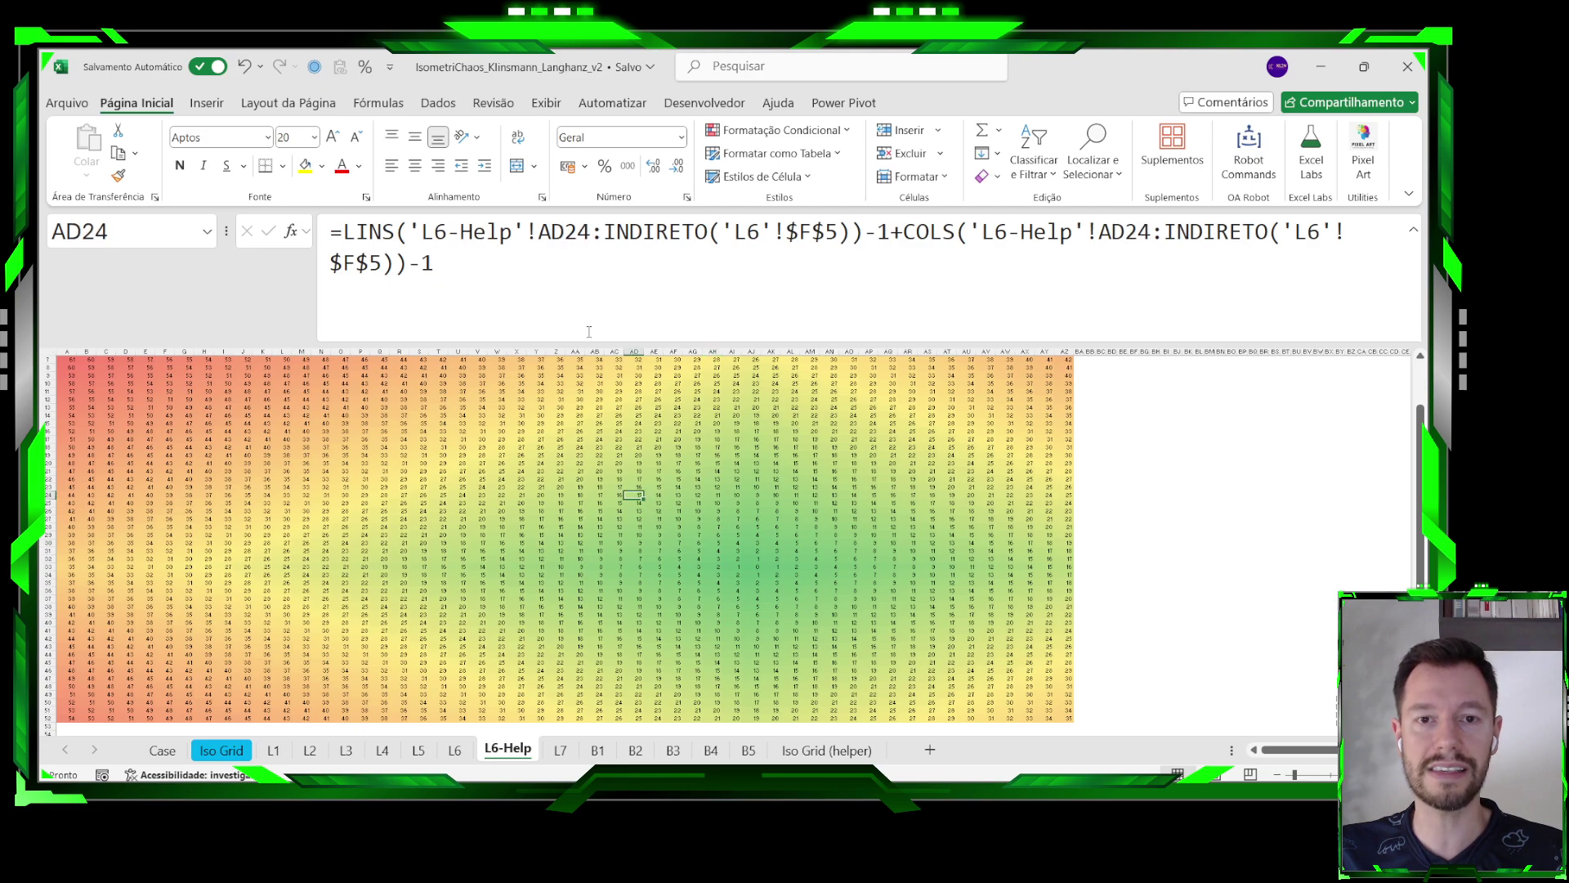
pyautogui.click(589, 331)
pyautogui.moveTo(343, 233); pyautogui.dragTo(396, 233)
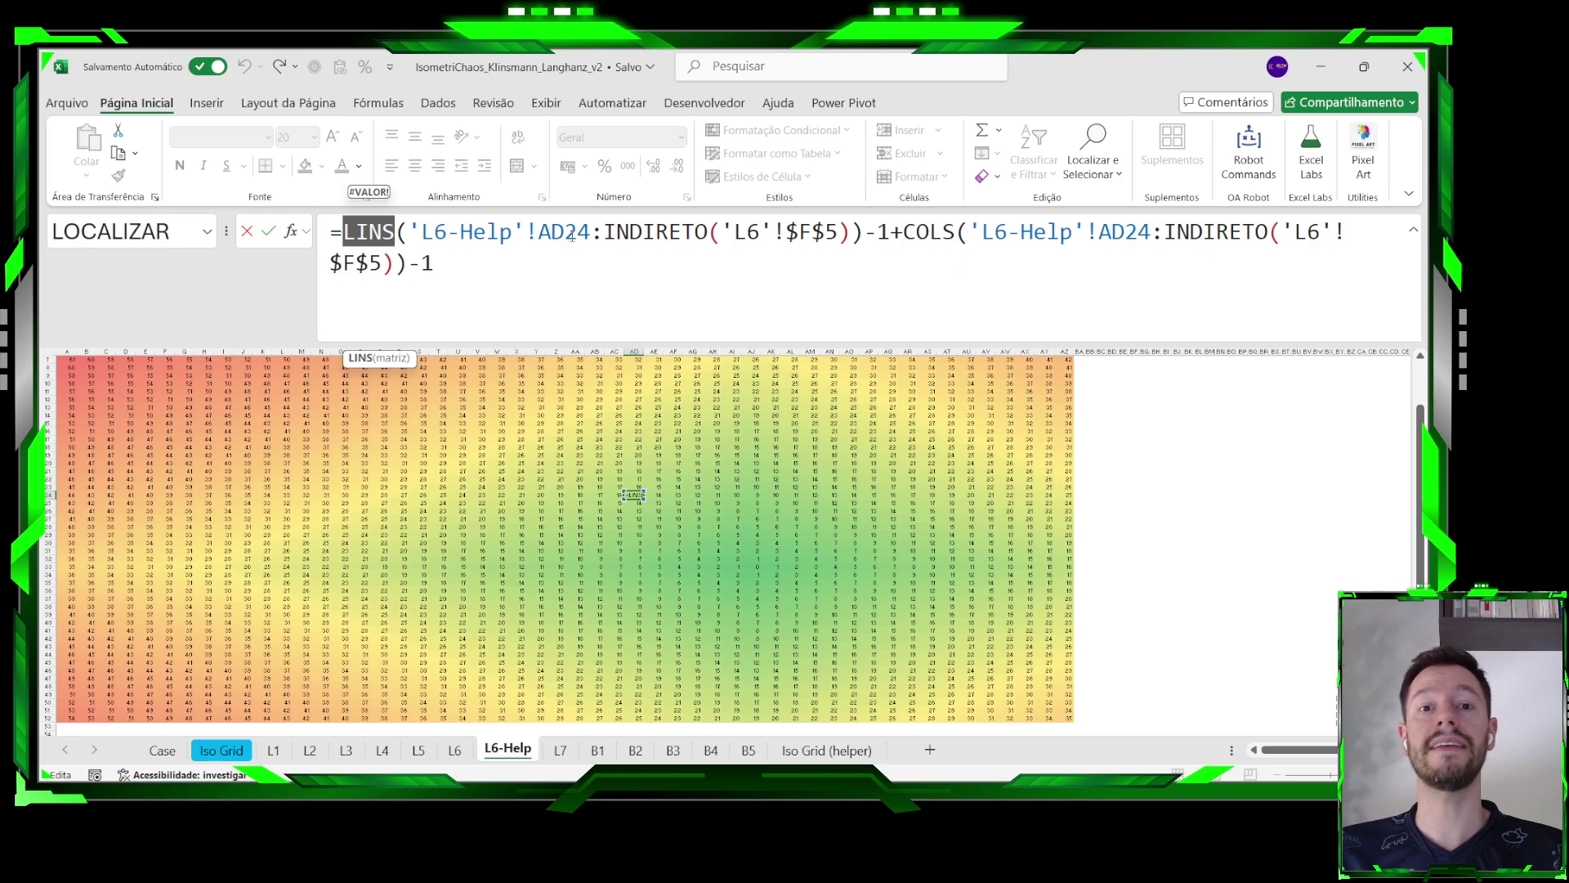
pyautogui.moveTo(616, 232); pyautogui.dragTo(854, 235)
pyautogui.press('Escape')
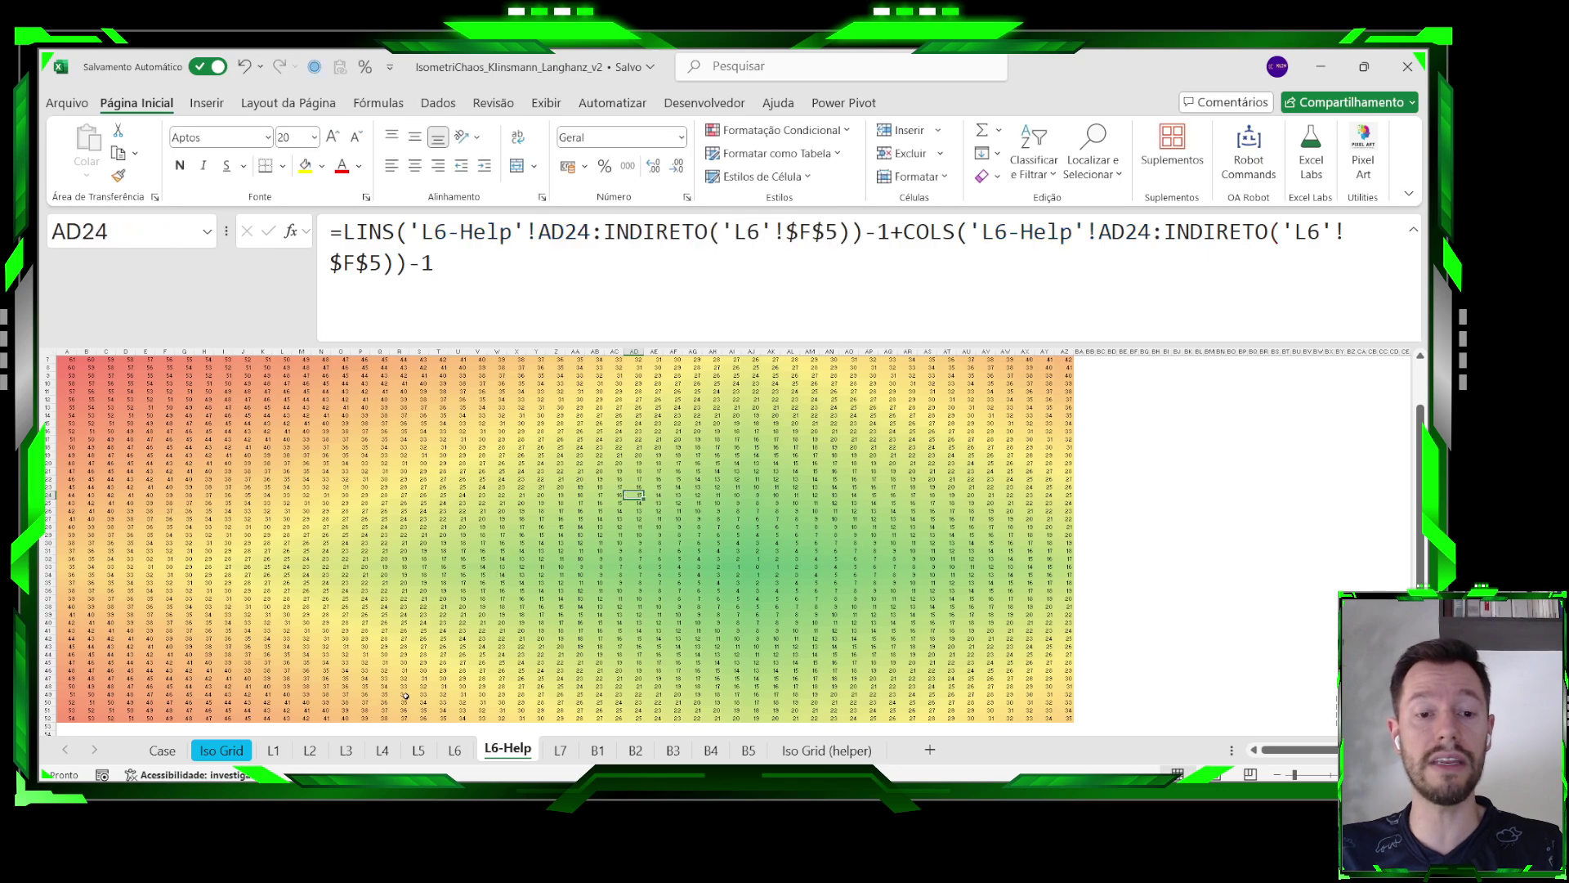
# Check the reference address in cell F5 of the L6 sheet, and go to cell AJ33 on L6-Help.
pyautogui.click(455, 749)
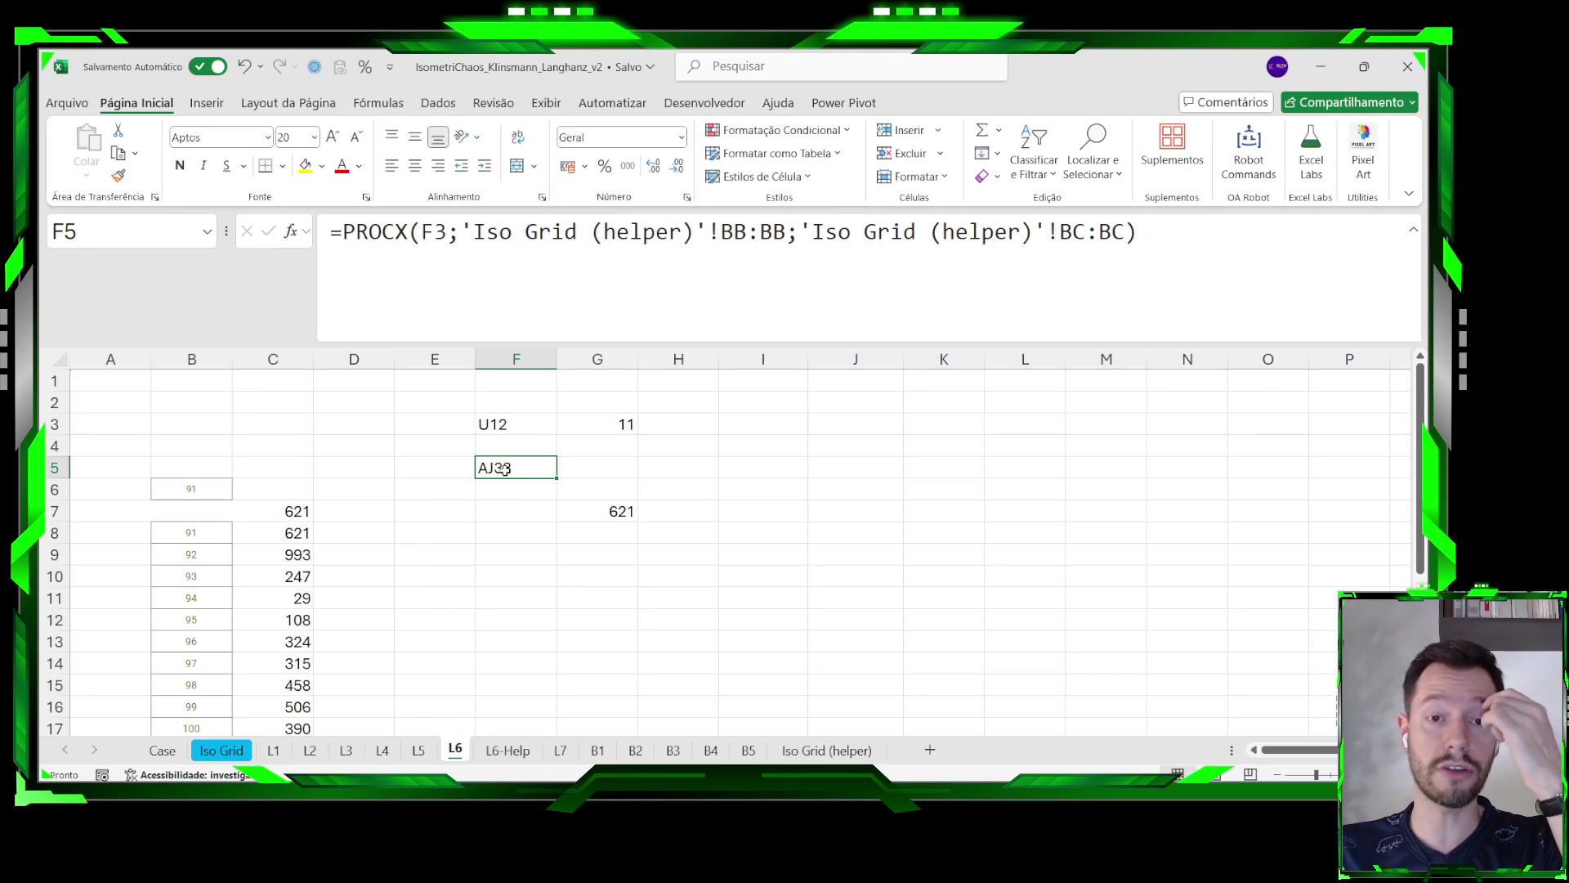
pyautogui.click(507, 750)
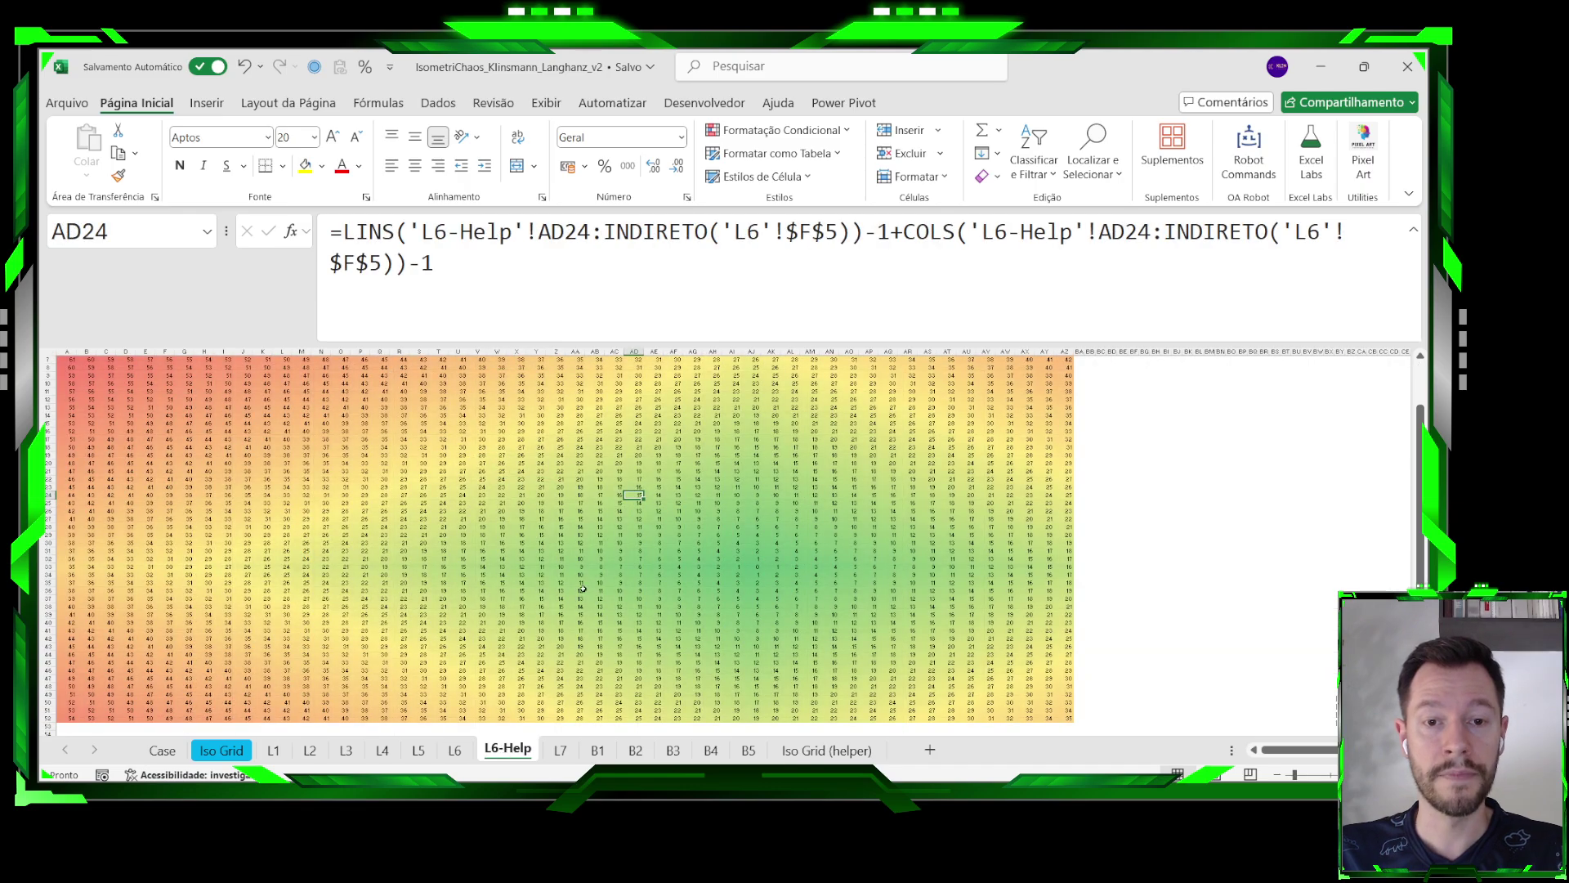
pyautogui.click(156, 230)
pyautogui.write('aj')
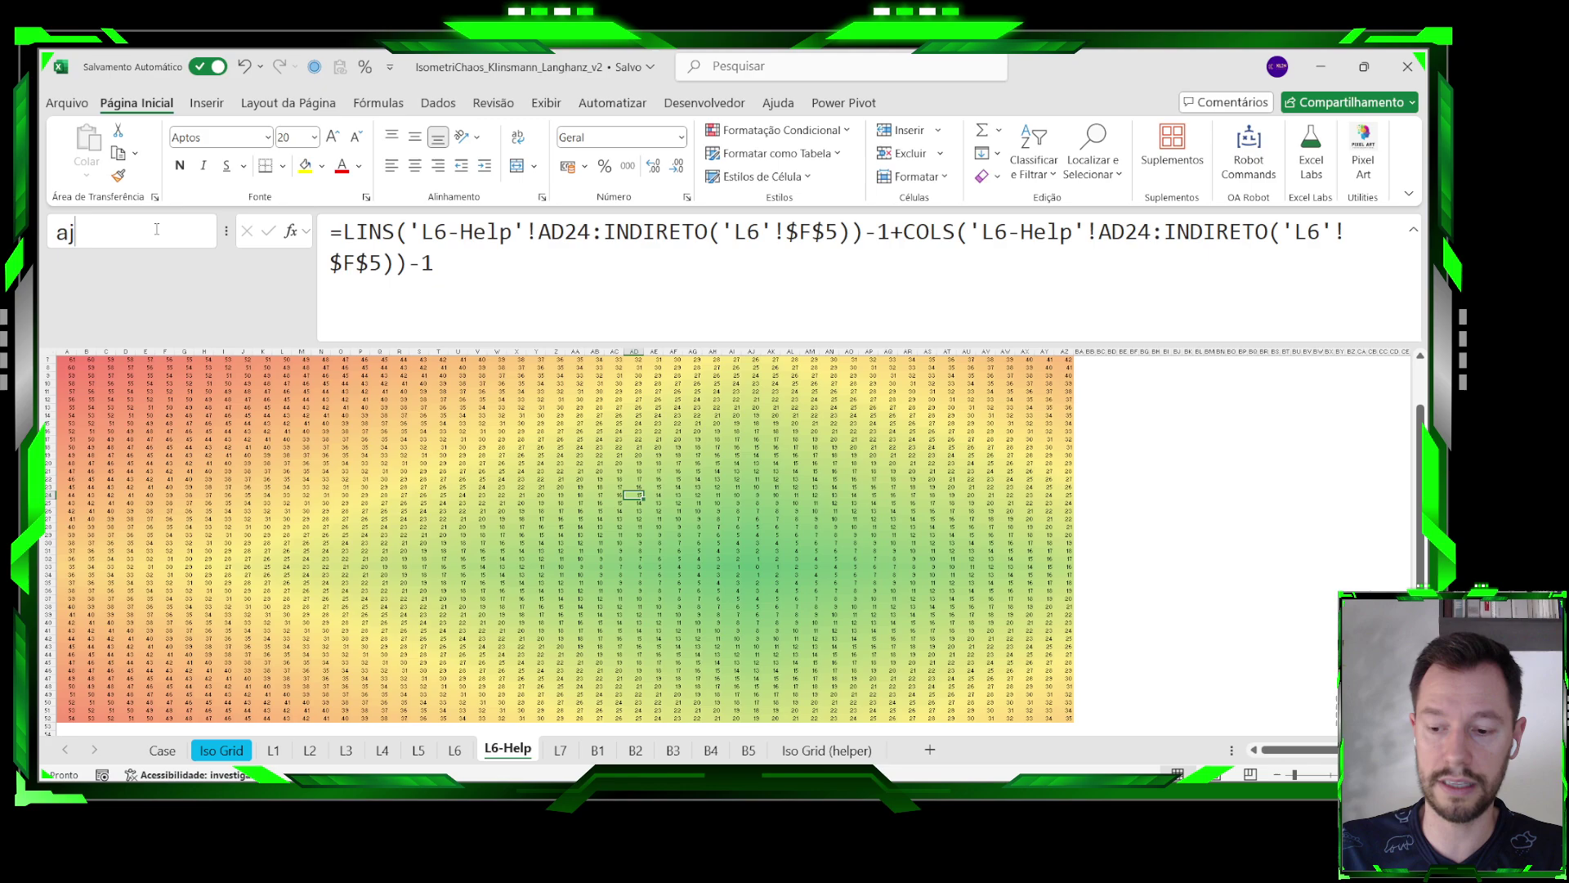
pyautogui.write('33')
pyautogui.press('Return')
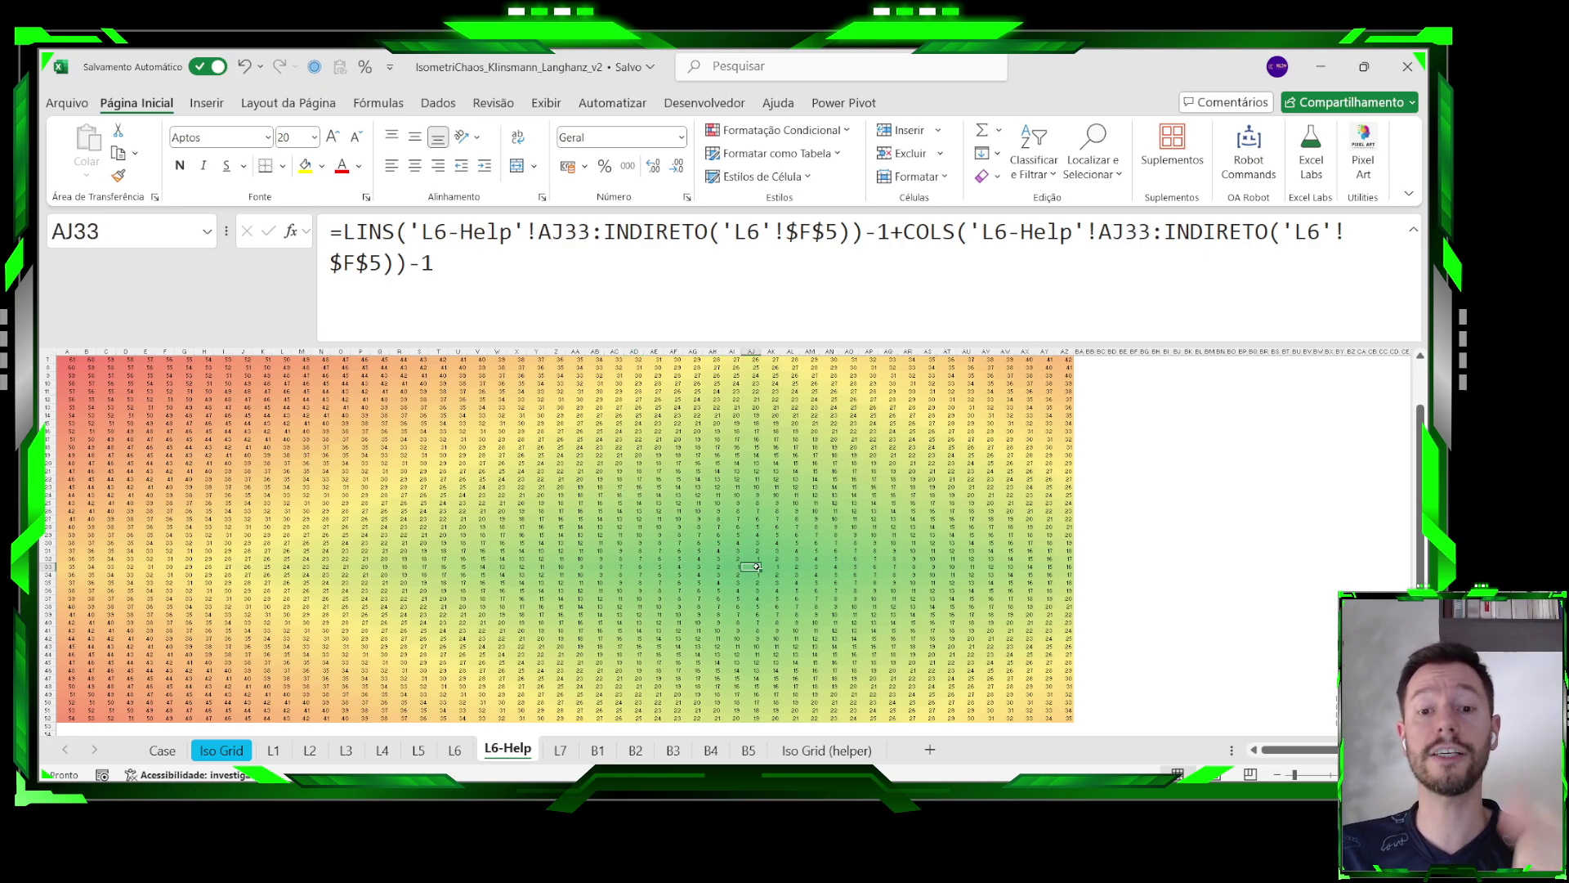
# Examine the LINS and COLS parts of cell AJ33's distance formula without editing it.
pyautogui.scroll(5, 756, 566)
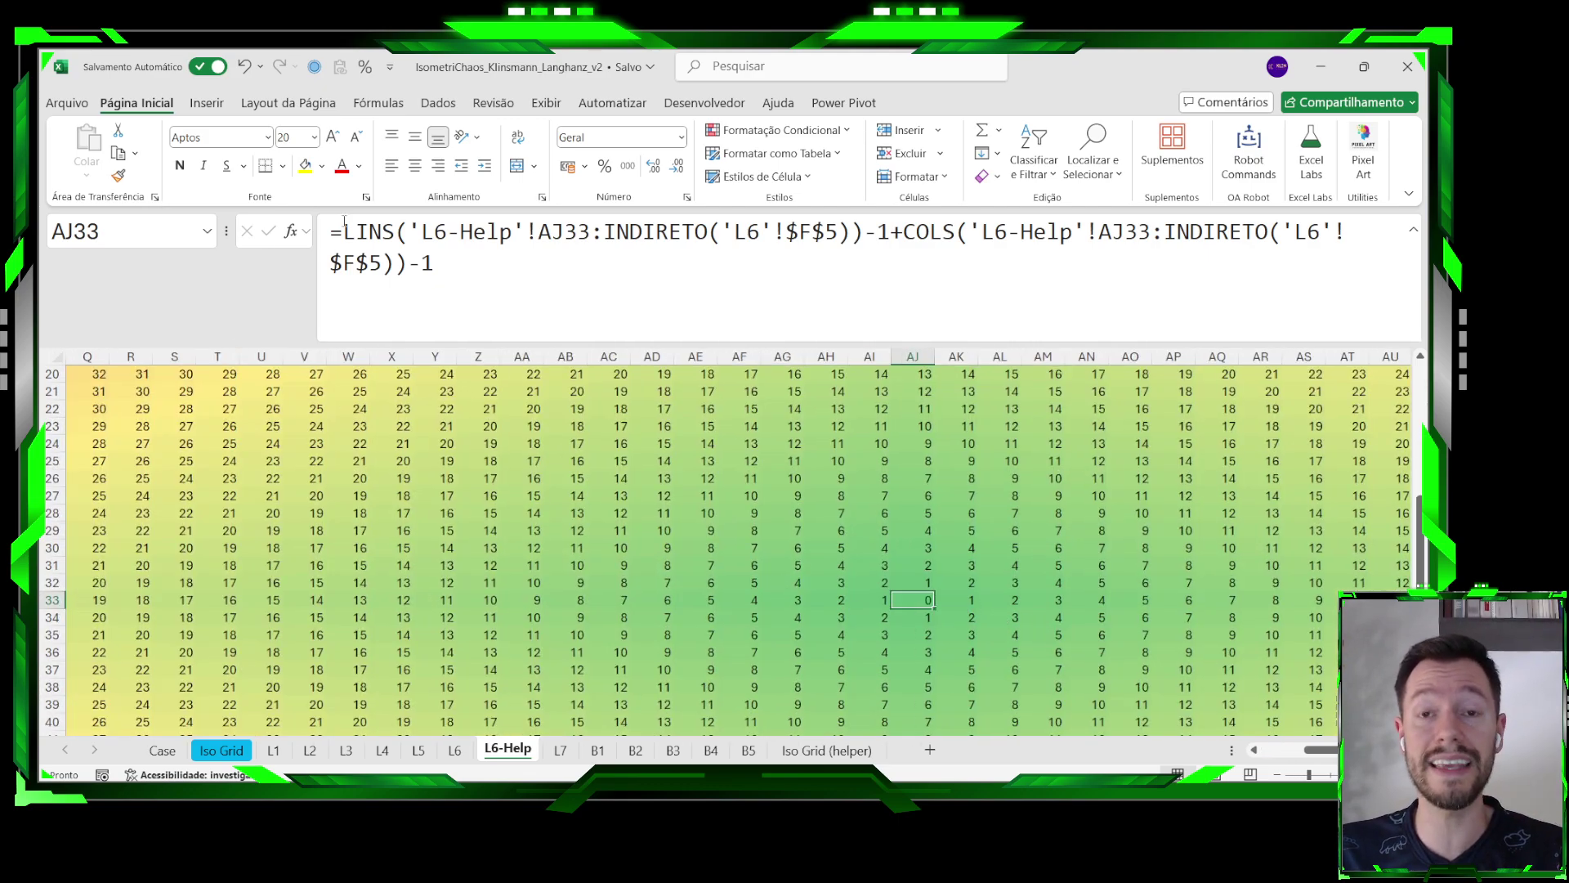
pyautogui.moveTo(343, 232); pyautogui.dragTo(944, 231)
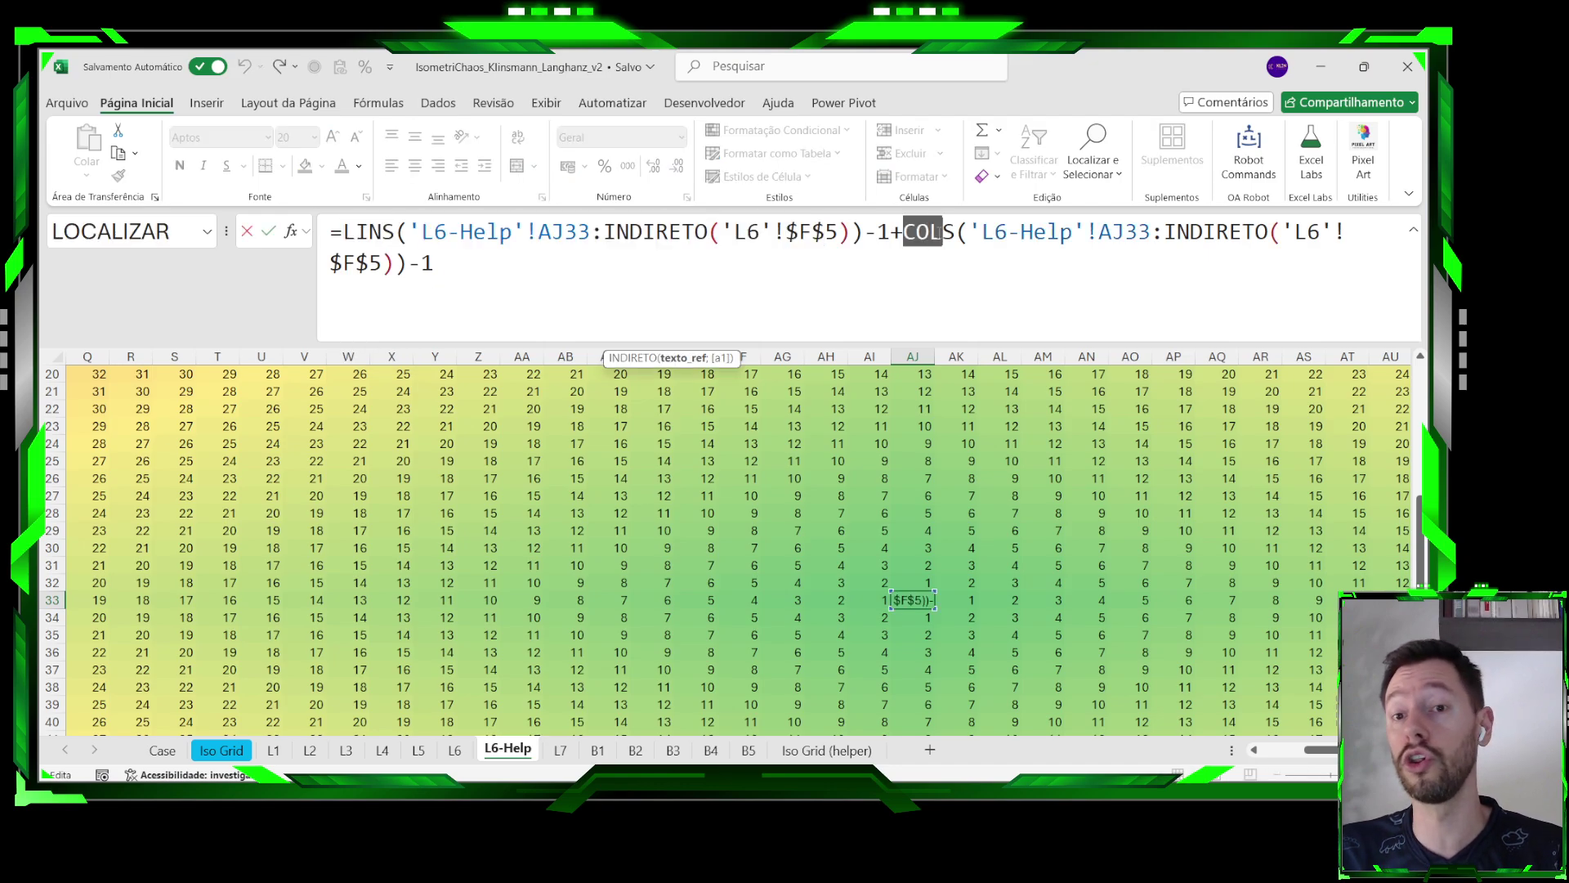
pyautogui.press('Escape')
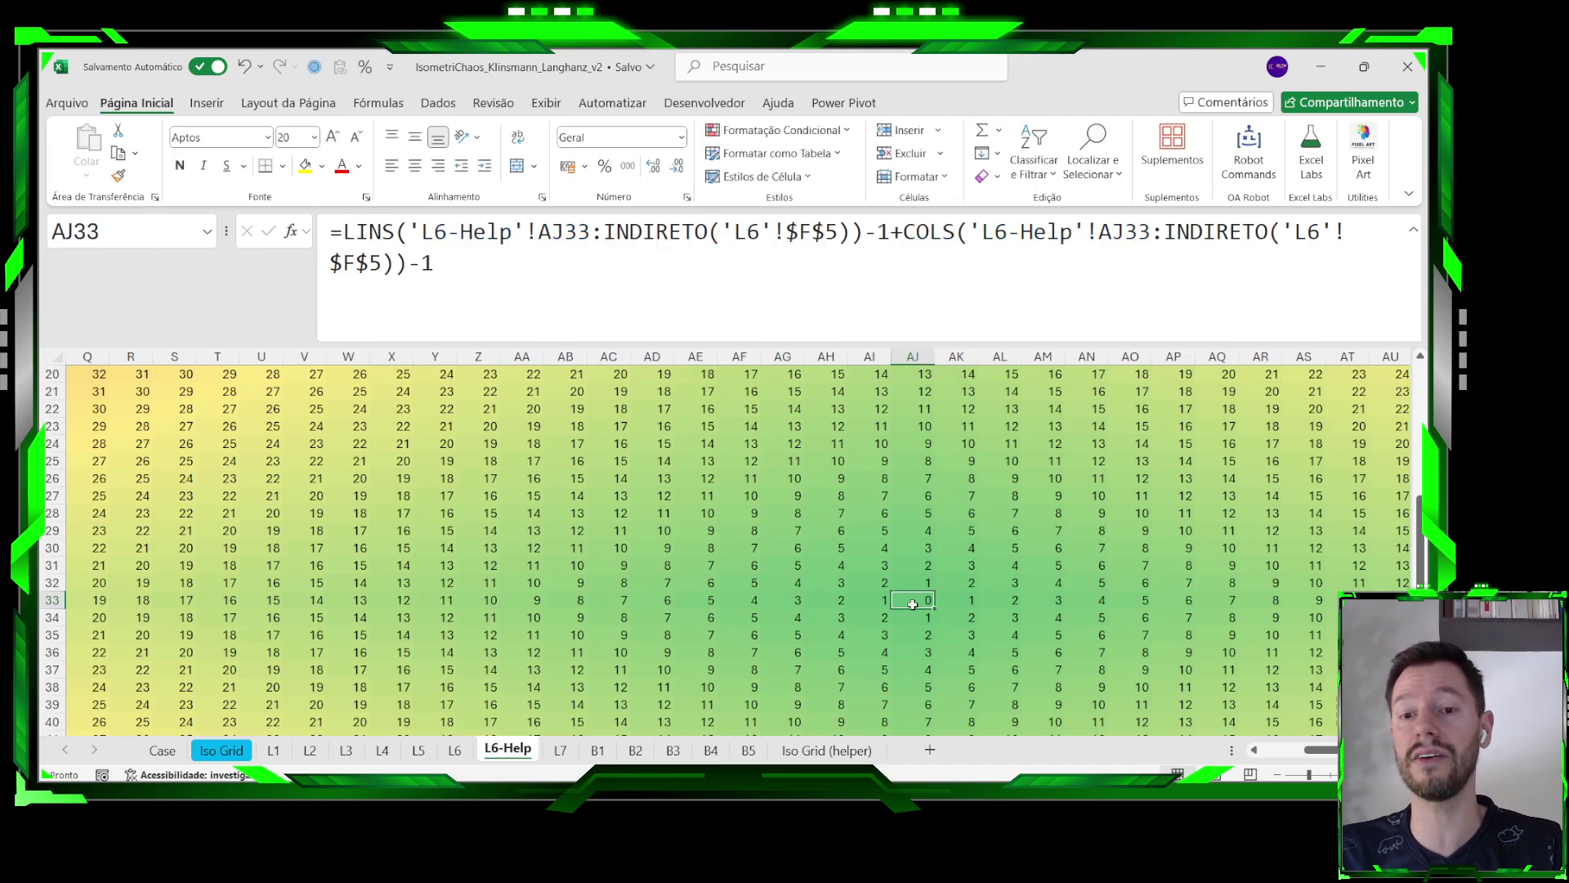
pyautogui.doubleClick(910, 604)
pyautogui.press('Escape')
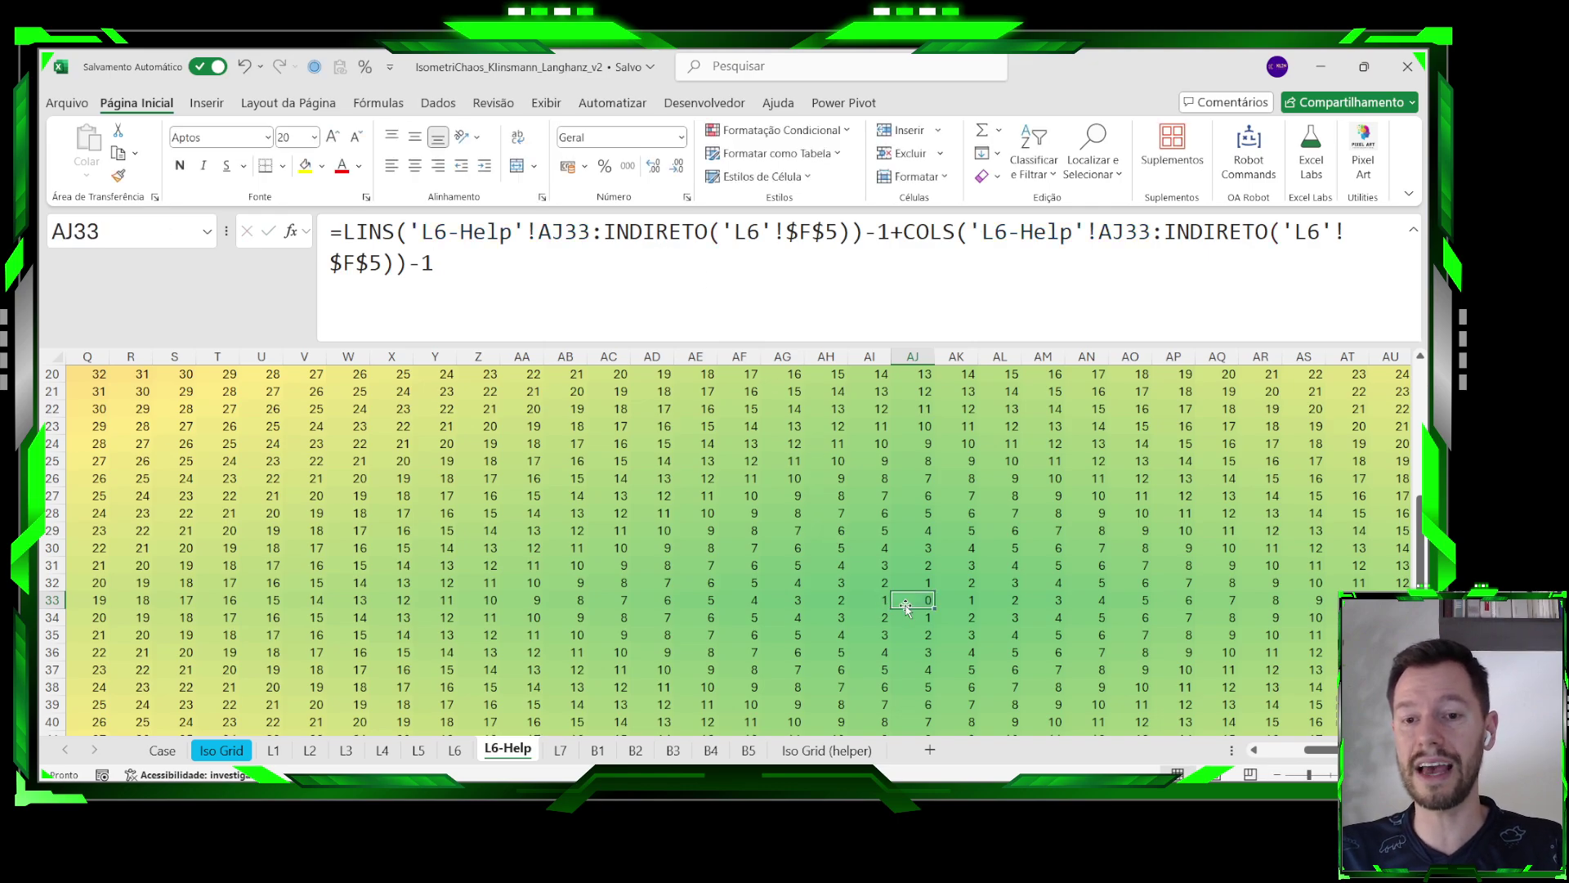
# Examine the 'L6-Help'! prefix and the range colon before INDIRETO in AJ33's formula, leaving it unedited.
pyautogui.click(605, 233)
pyautogui.moveTo(409, 233); pyautogui.dragTo(523, 233)
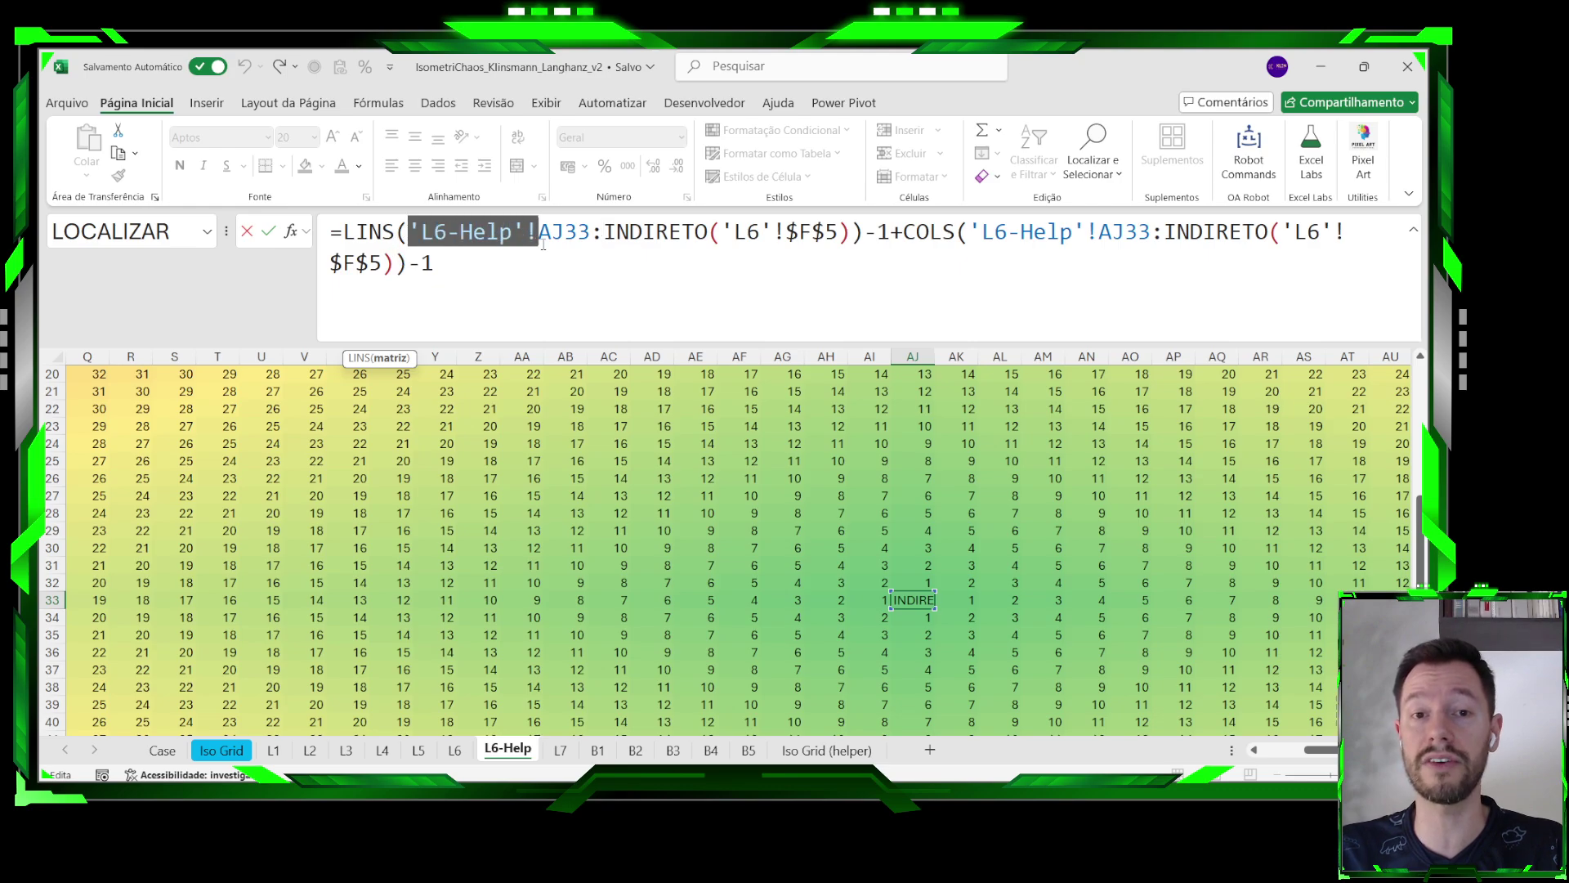
pyautogui.click(597, 235)
pyautogui.doubleClick(598, 235)
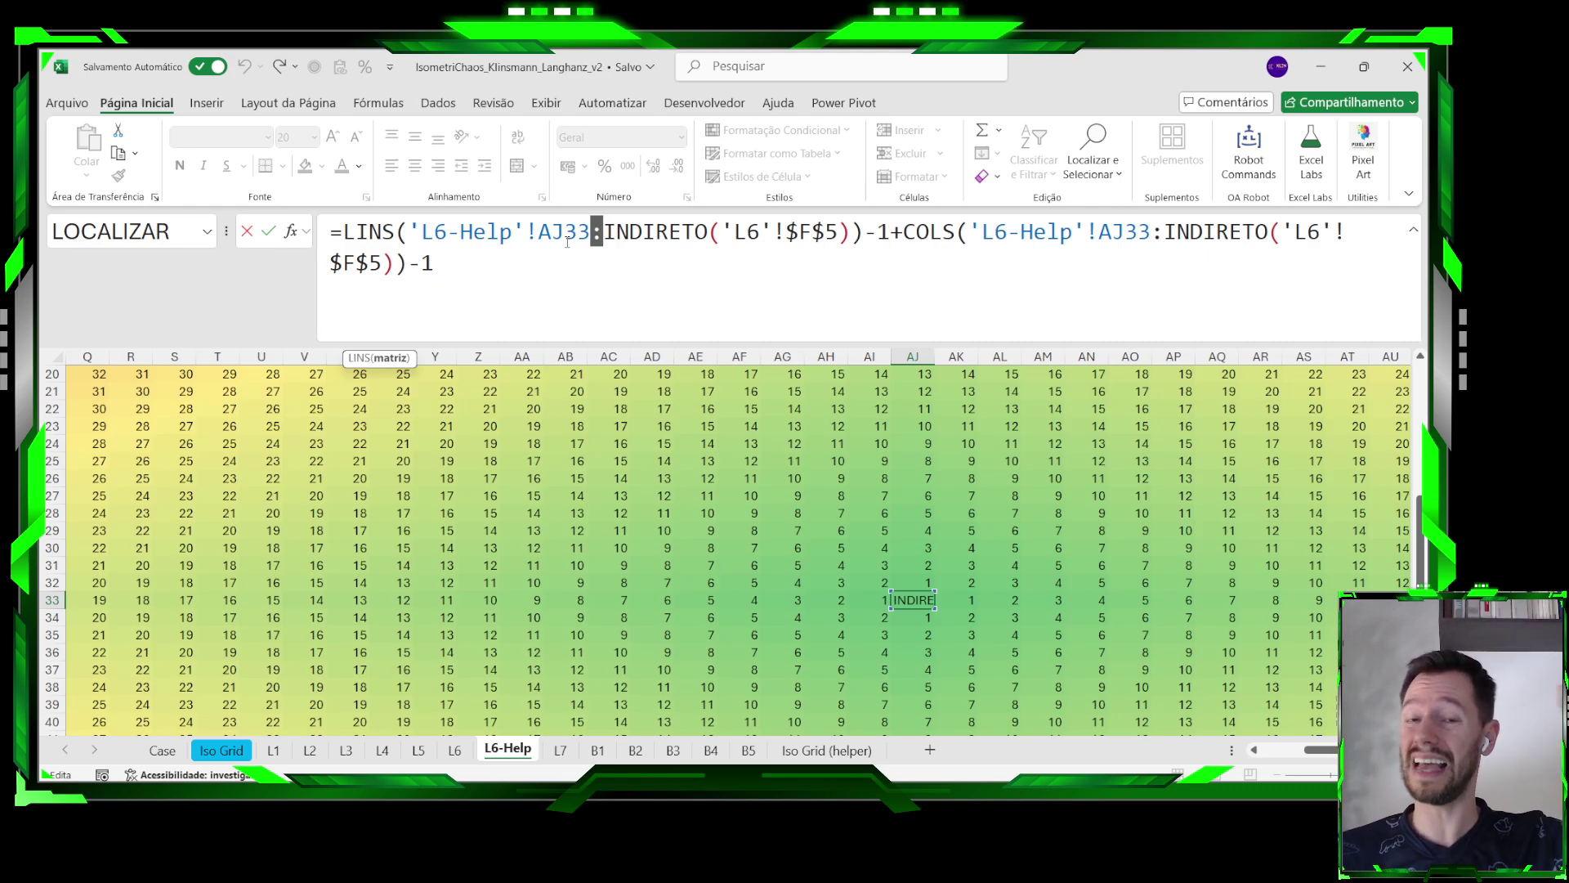
pyautogui.press('Escape')
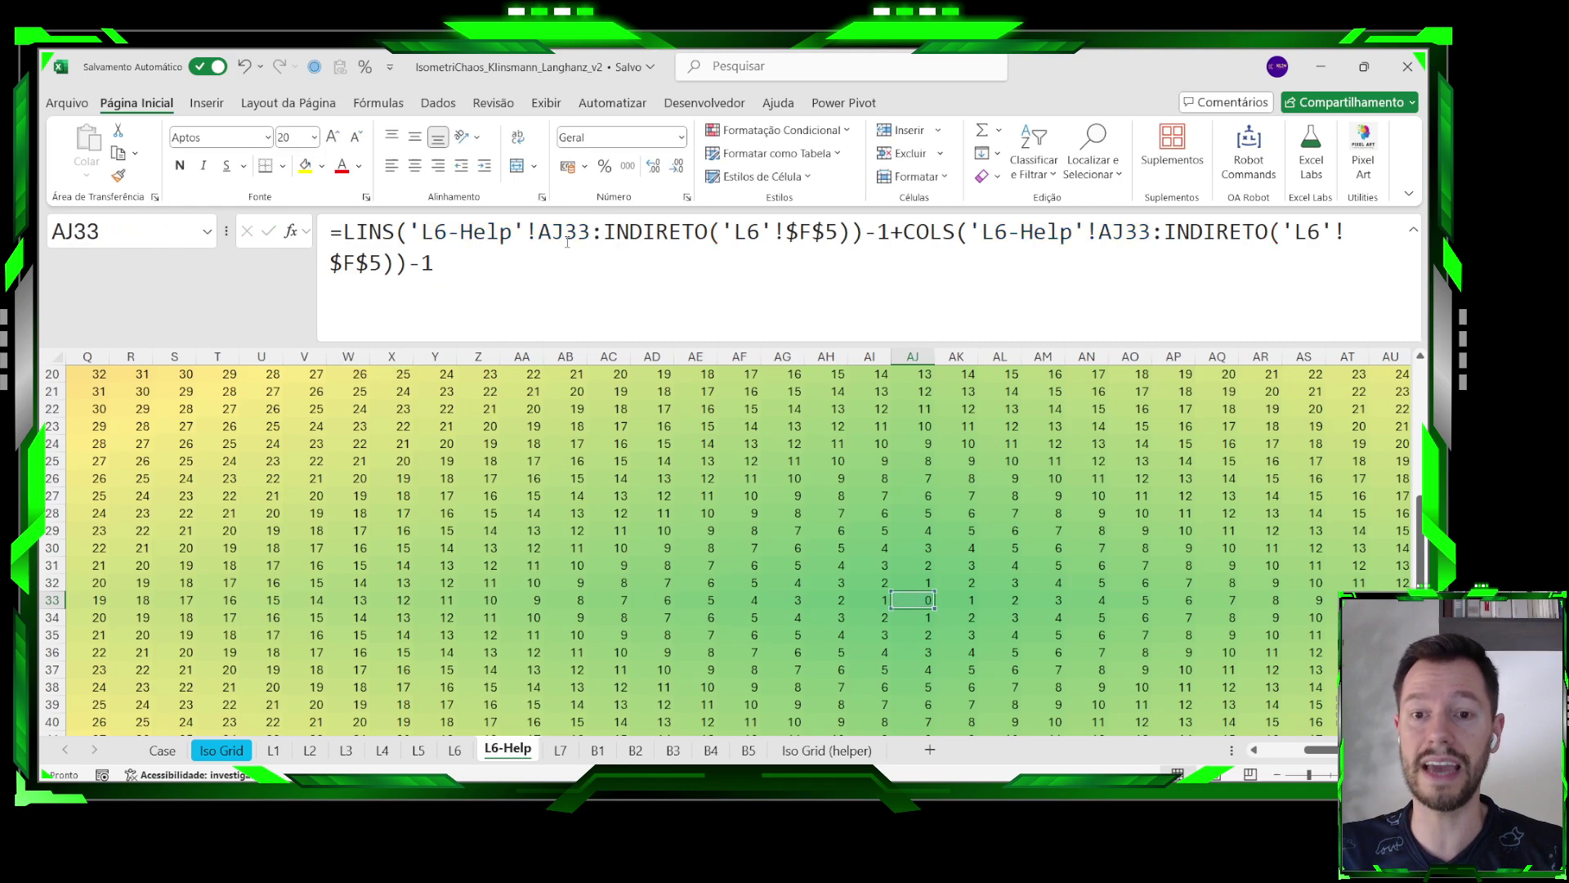
# Compare the distance cells AI32, AI33 and AJ33, highlighting the range AI32:AJ33 between the neighbor and the reference.
pyautogui.click(884, 581)
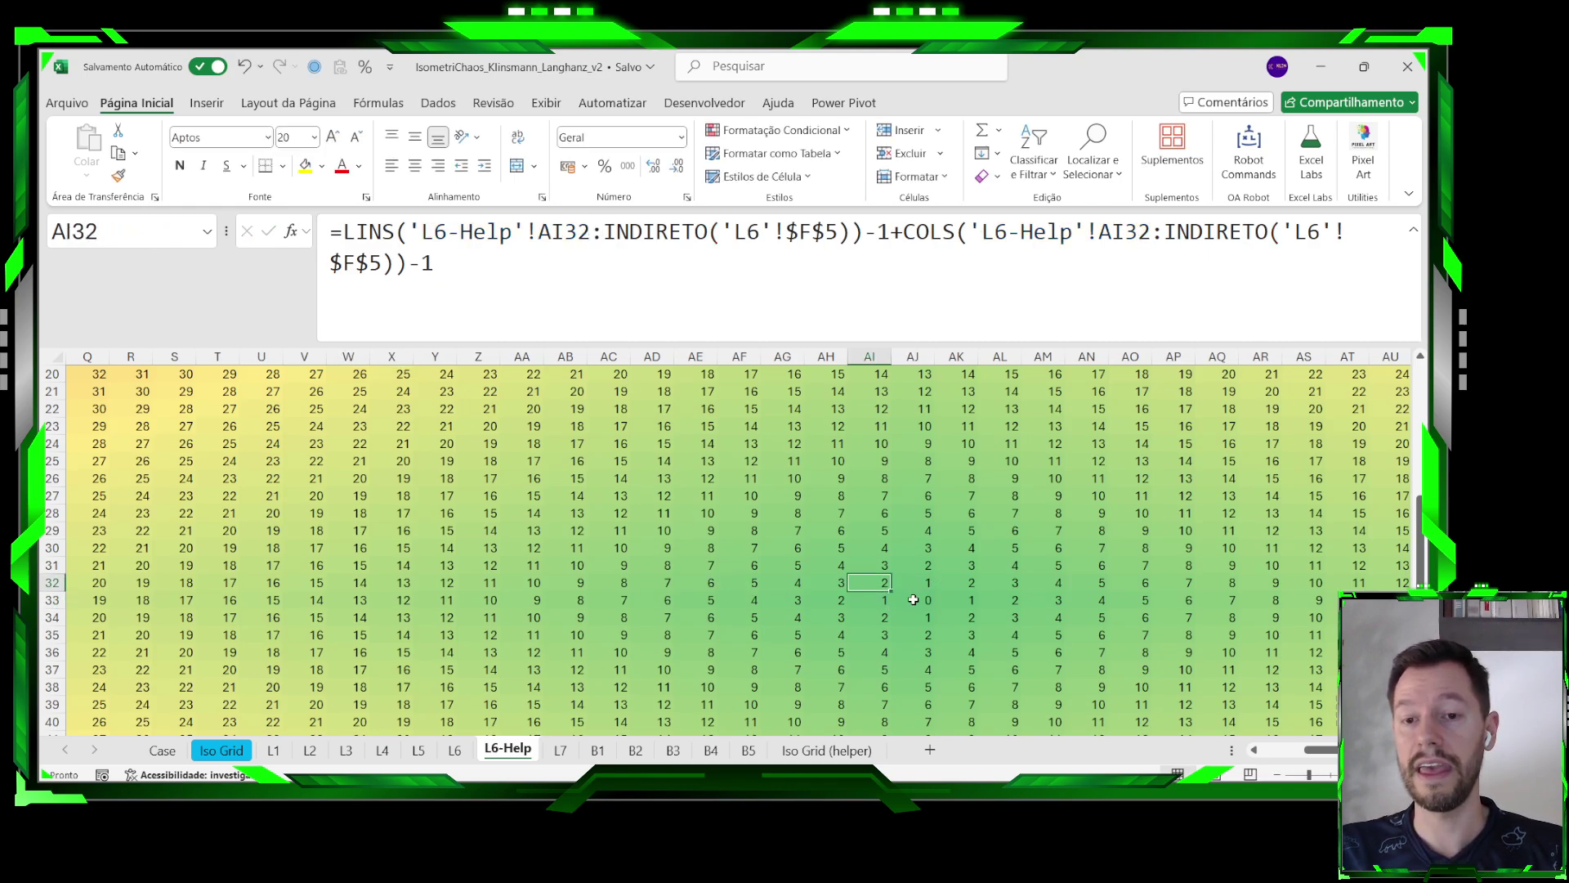
pyautogui.moveTo(911, 599); pyautogui.dragTo(883, 584)
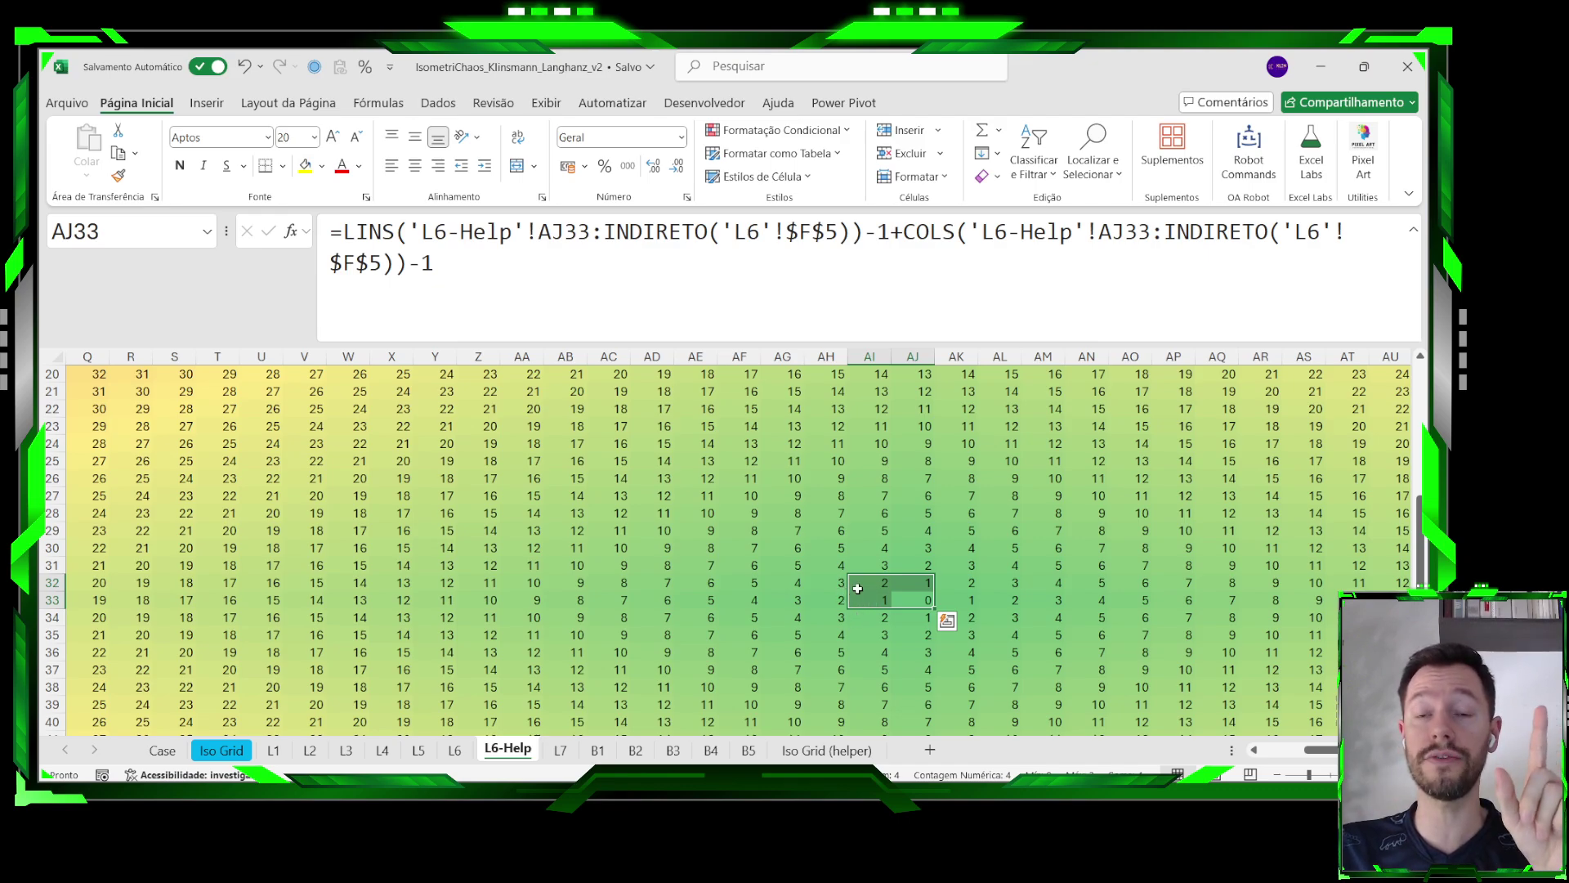
pyautogui.click(911, 600)
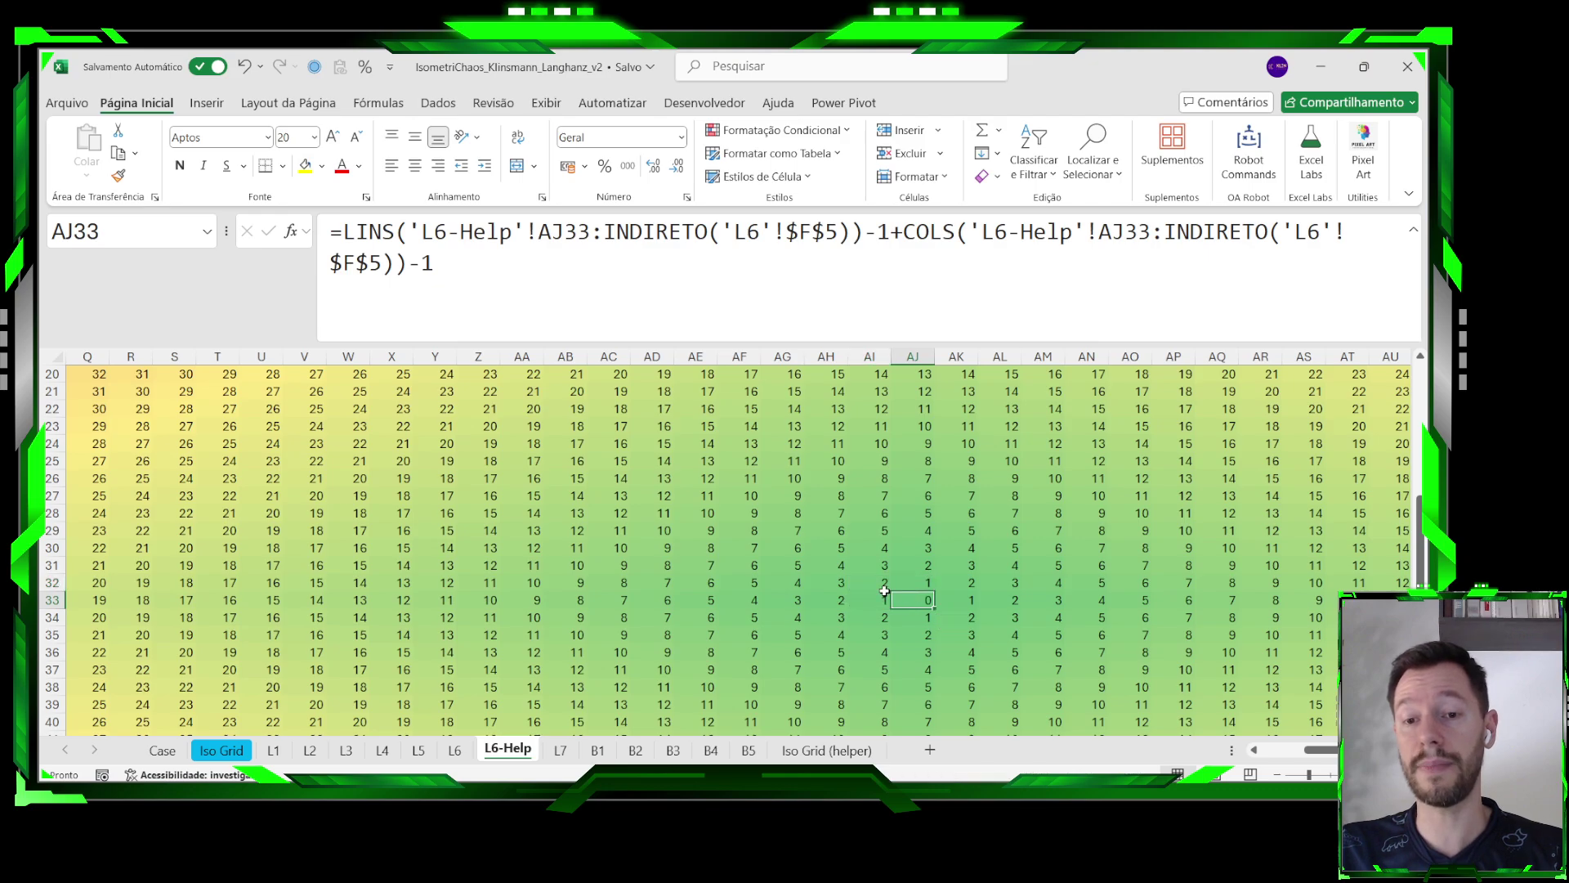
pyautogui.click(883, 588)
pyautogui.click(911, 601)
pyautogui.click(866, 602)
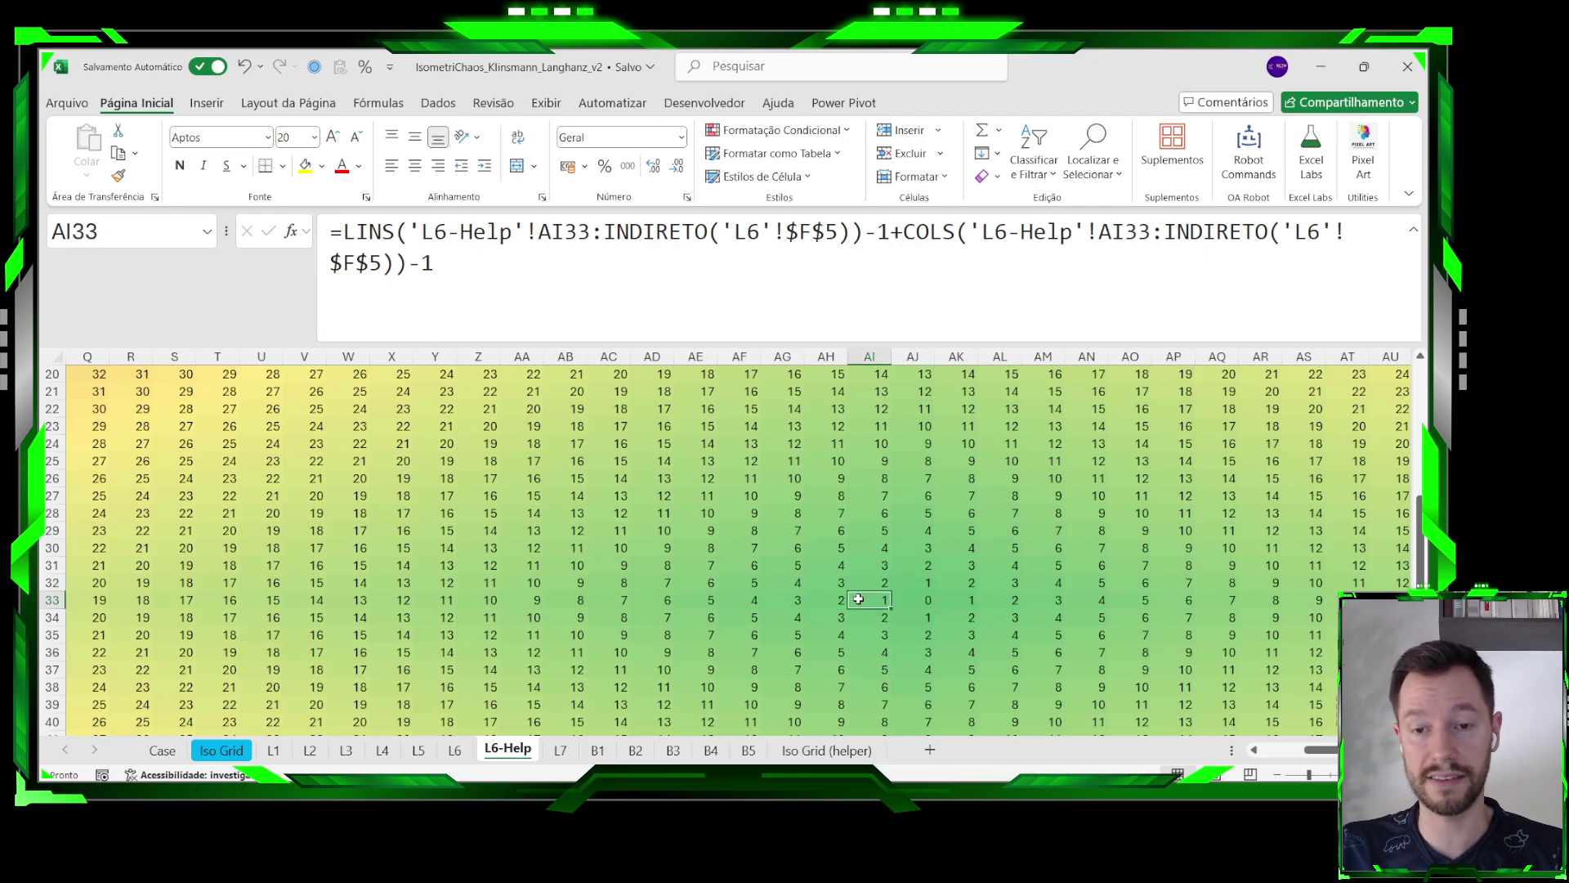
pyautogui.click(866, 586)
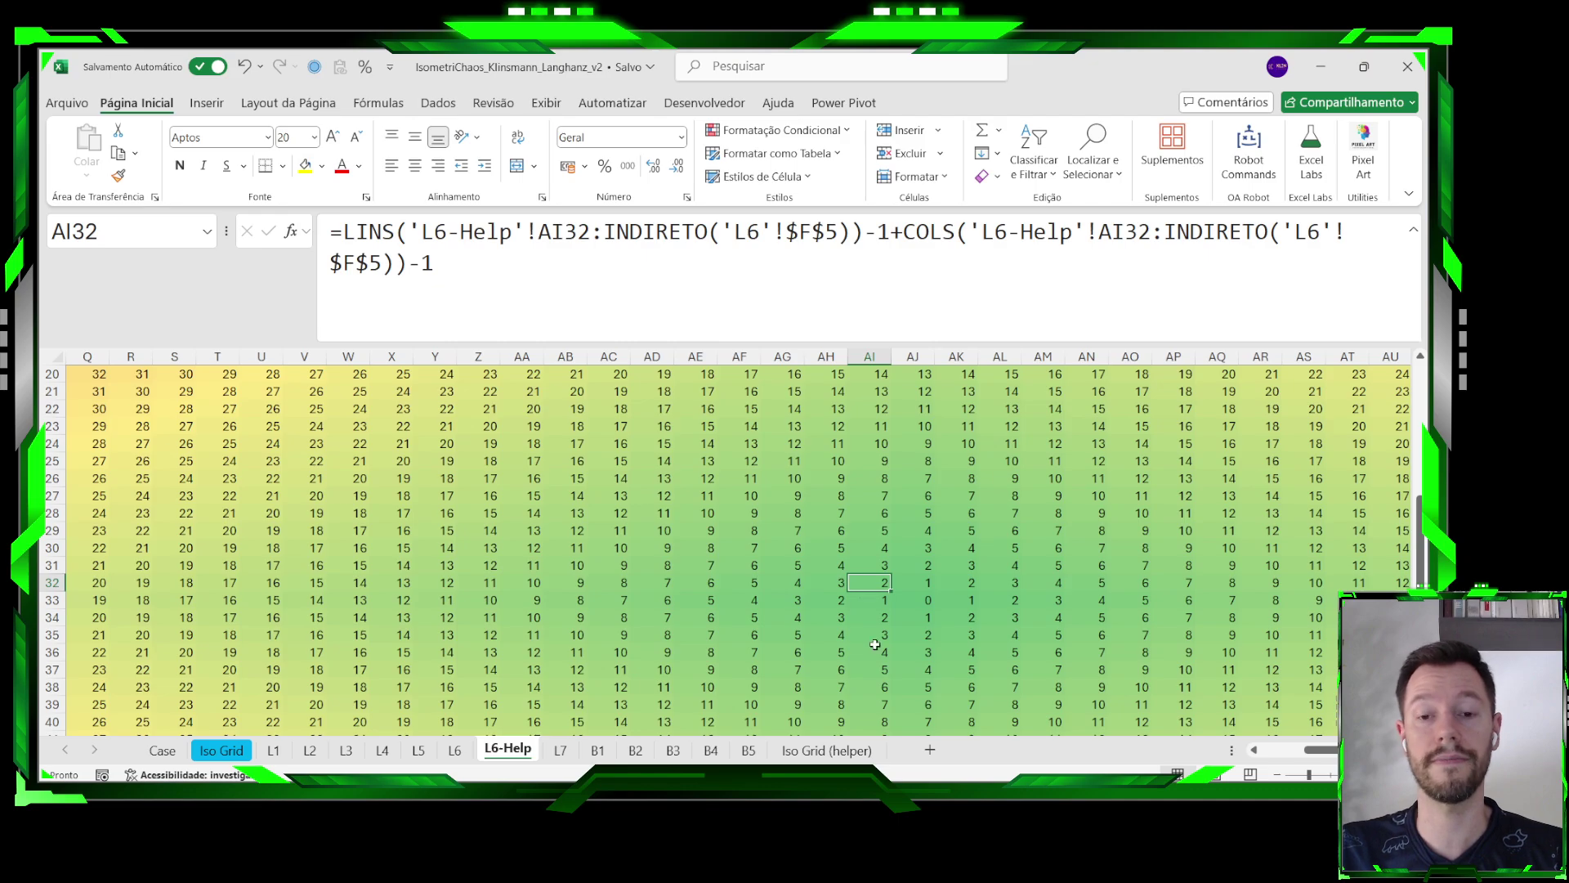
# Set the question number in cell B6 of the L6 sheet to 100.
pyautogui.scroll(-2, 770, 573)
pyautogui.scroll(-3, 770, 573)
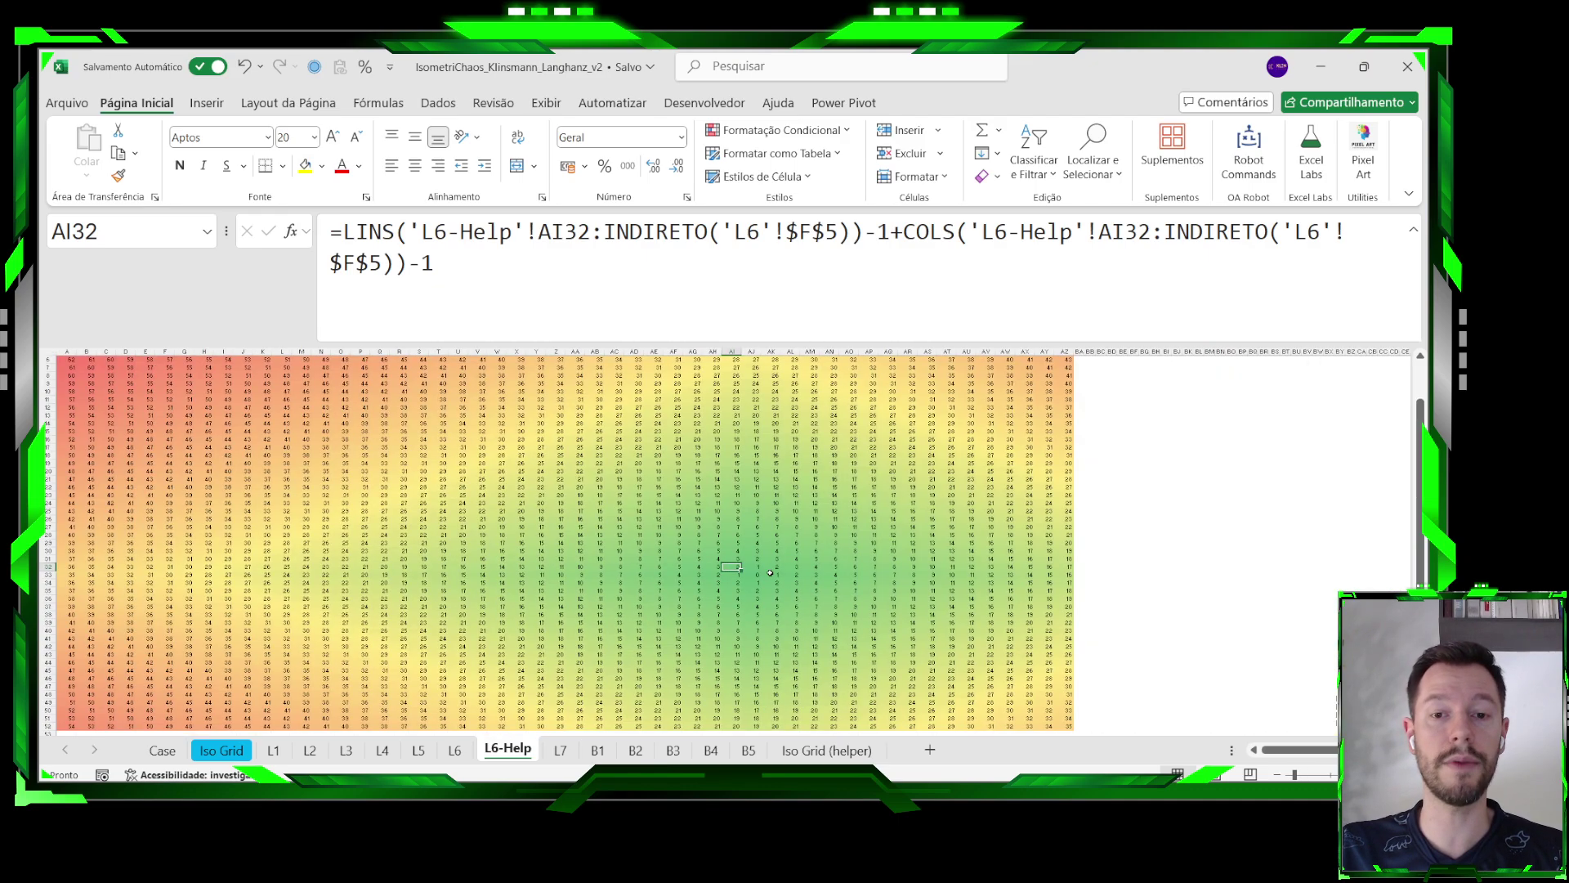
pyautogui.click(454, 750)
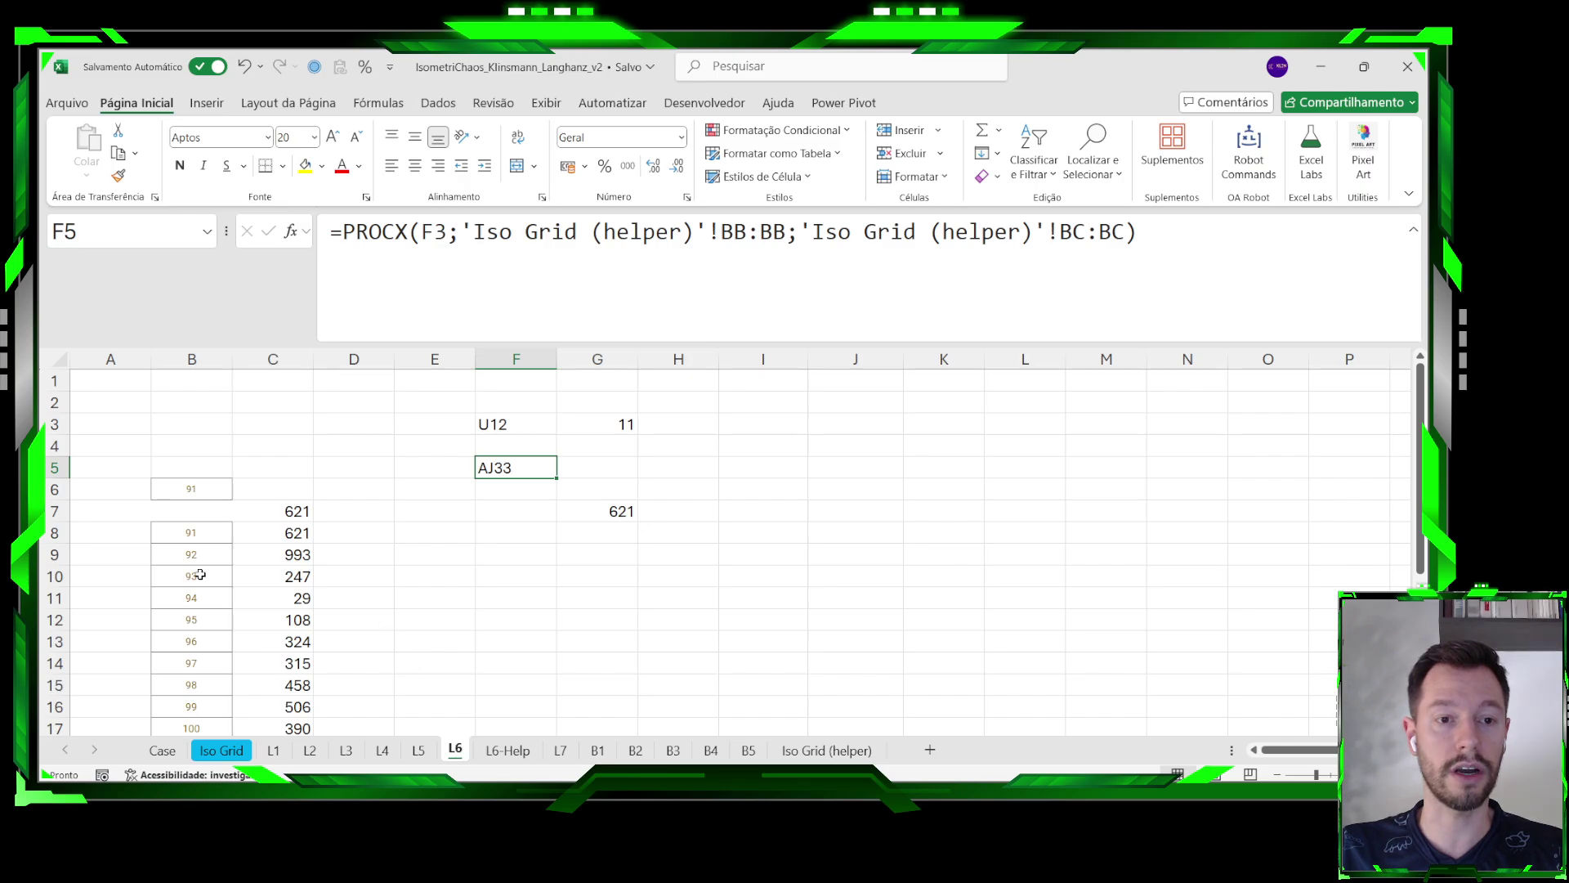
pyautogui.click(183, 489)
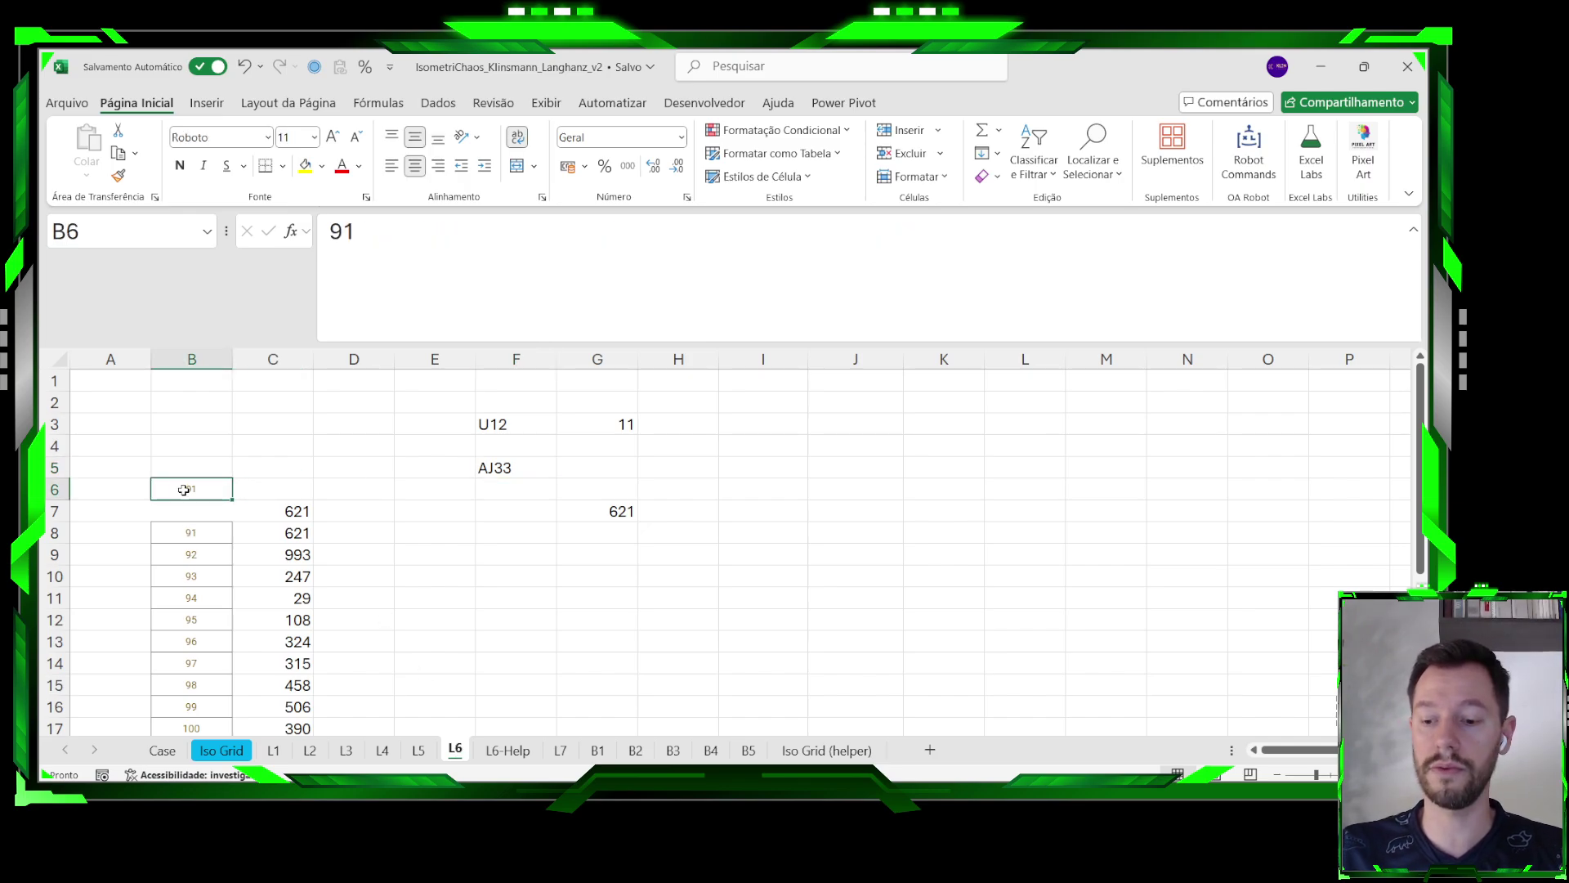
pyautogui.write('100')
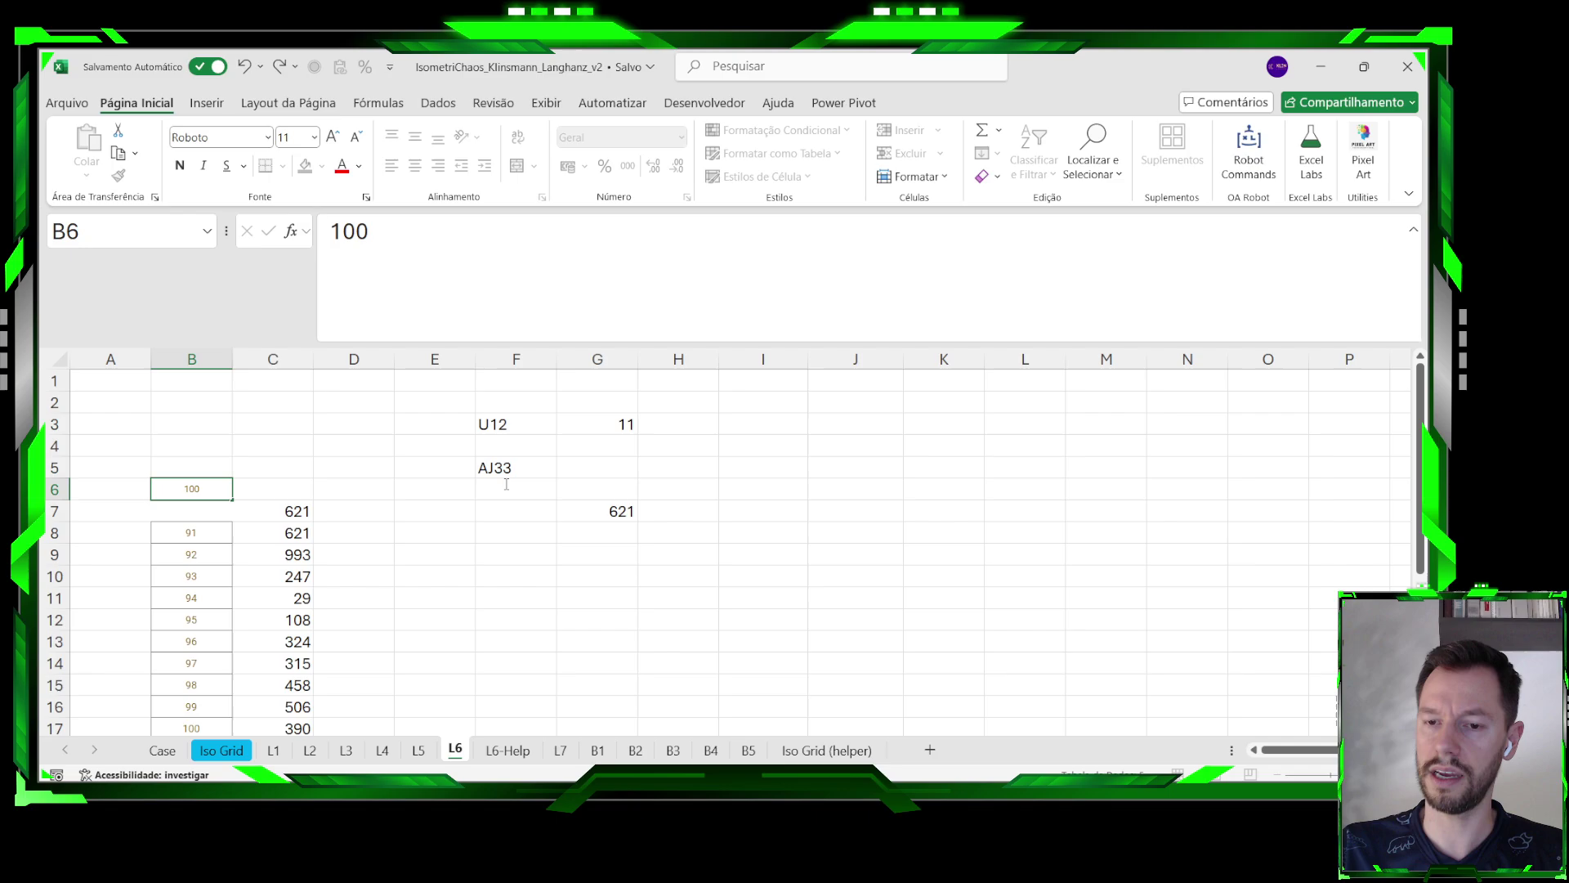
pyautogui.press('Return')
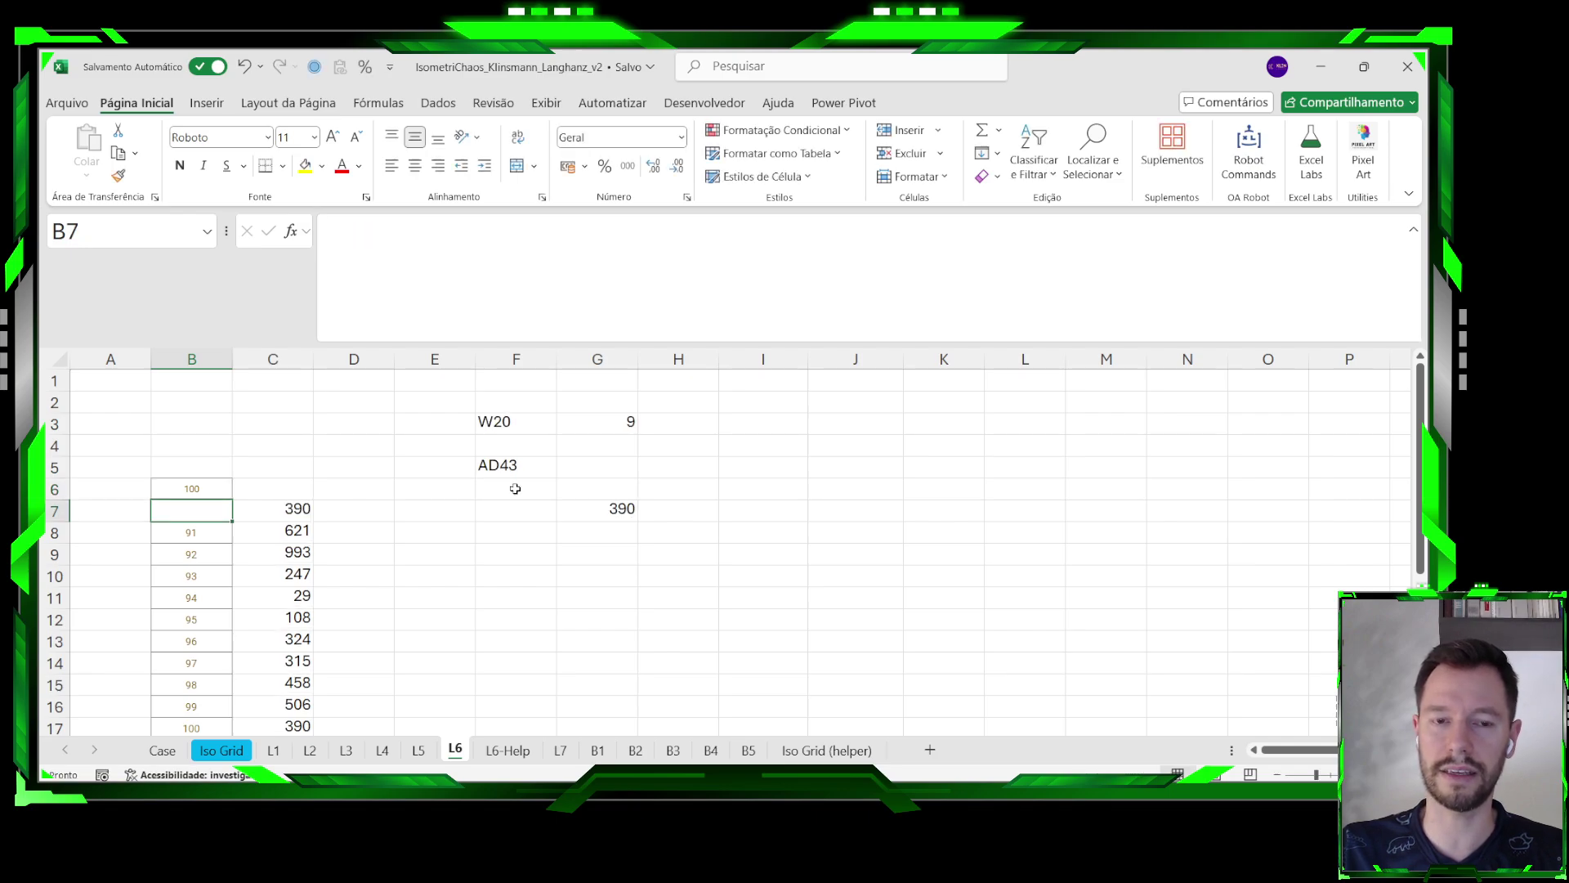
# Examine the recalculated distance map on L6-Help around the reference cell AD43.
pyautogui.click(508, 751)
pyautogui.scroll(-2, 730, 599)
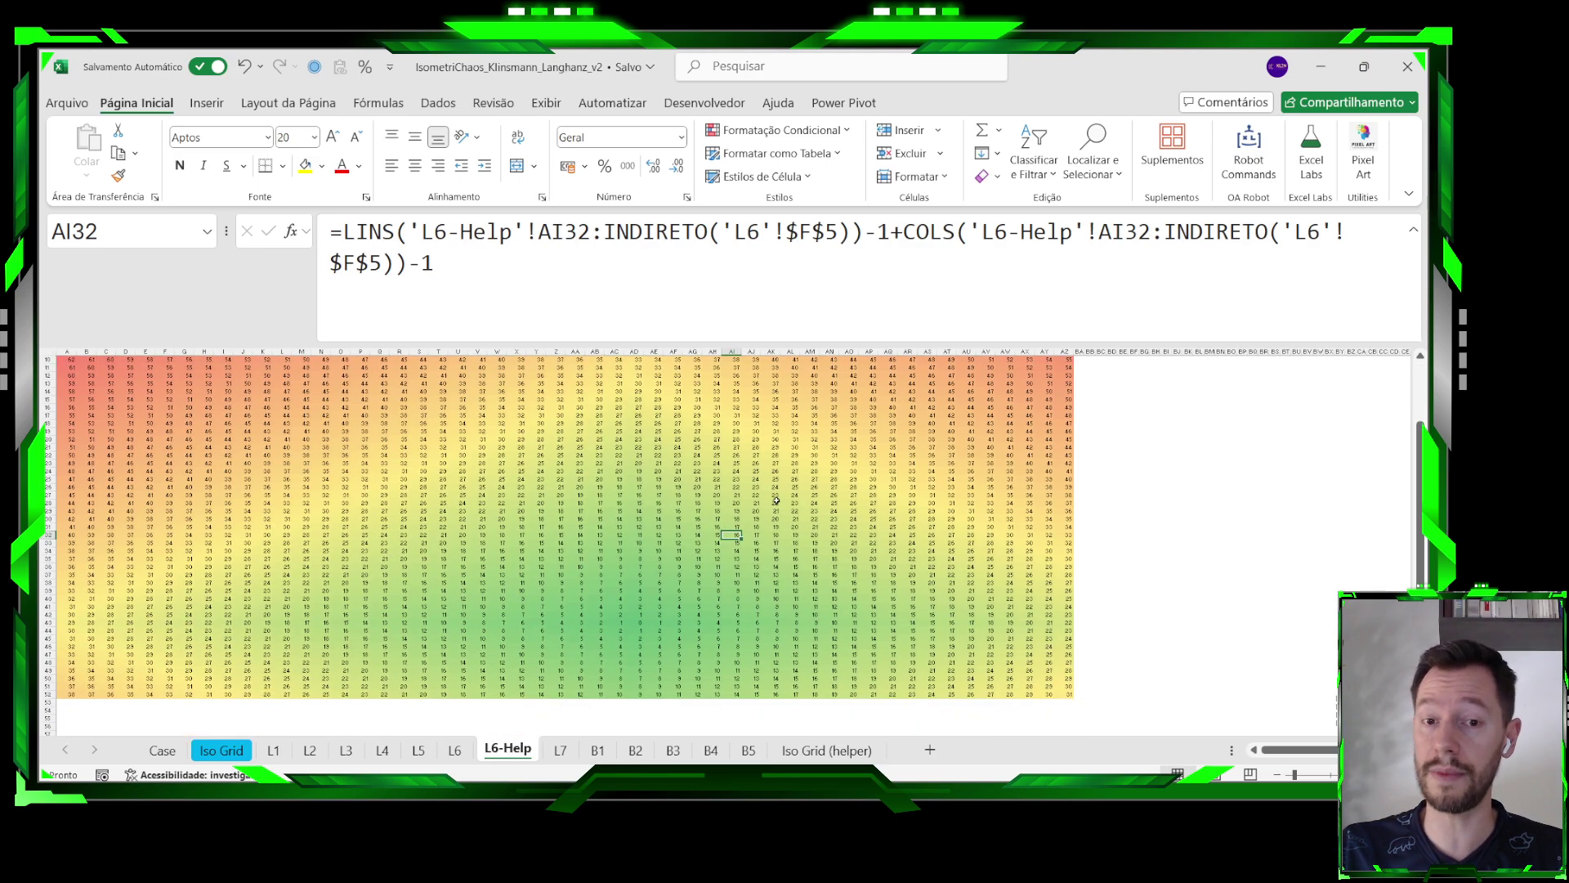
pyautogui.click(638, 623)
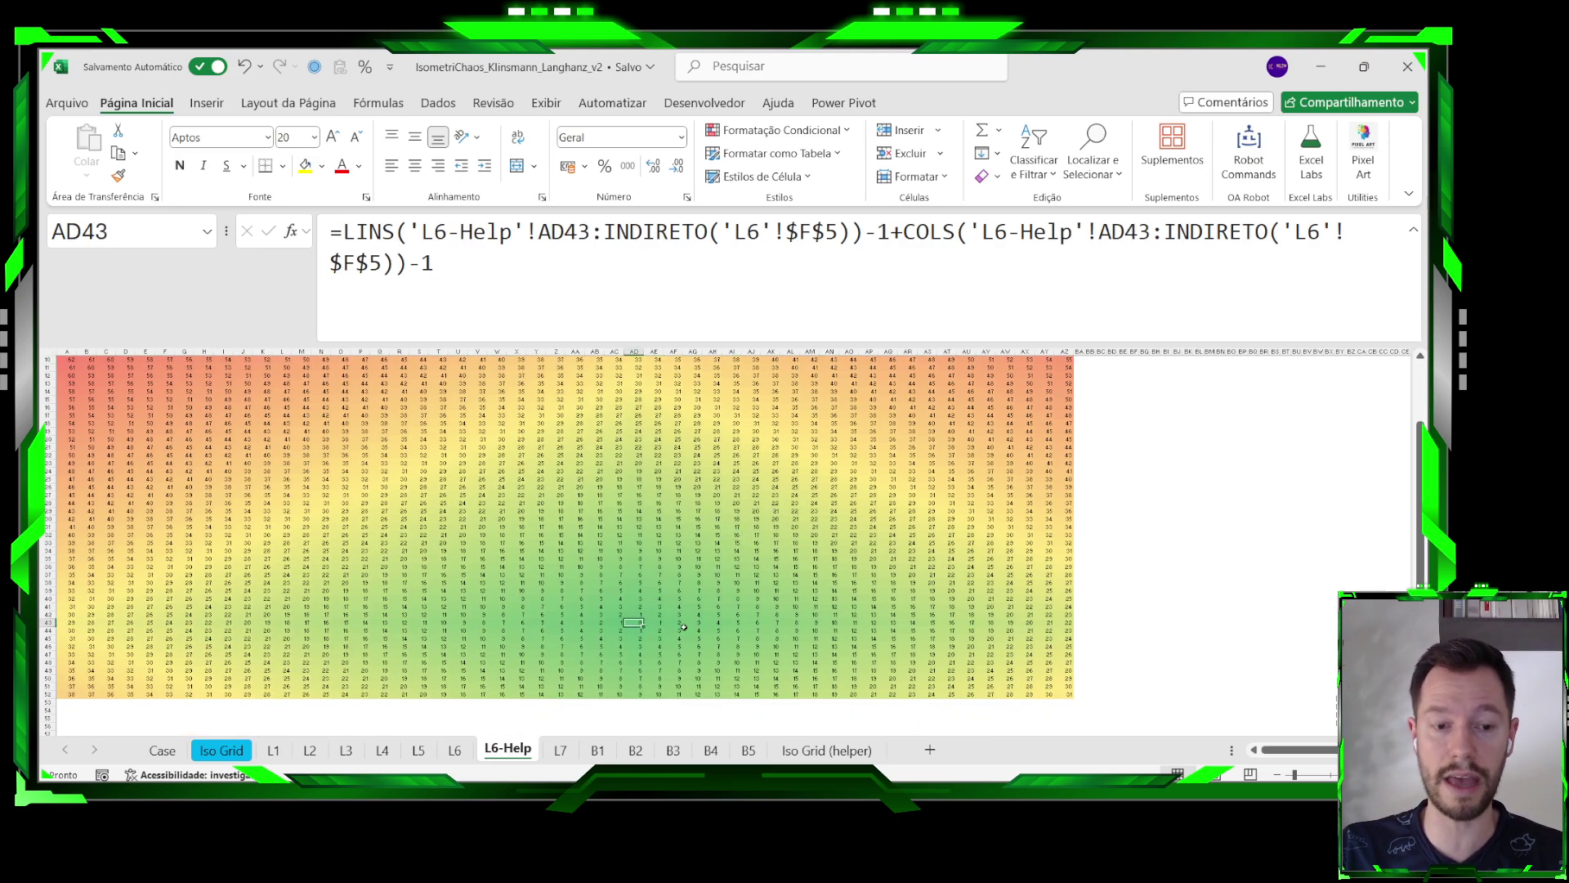
pyautogui.scroll(5, 683, 627)
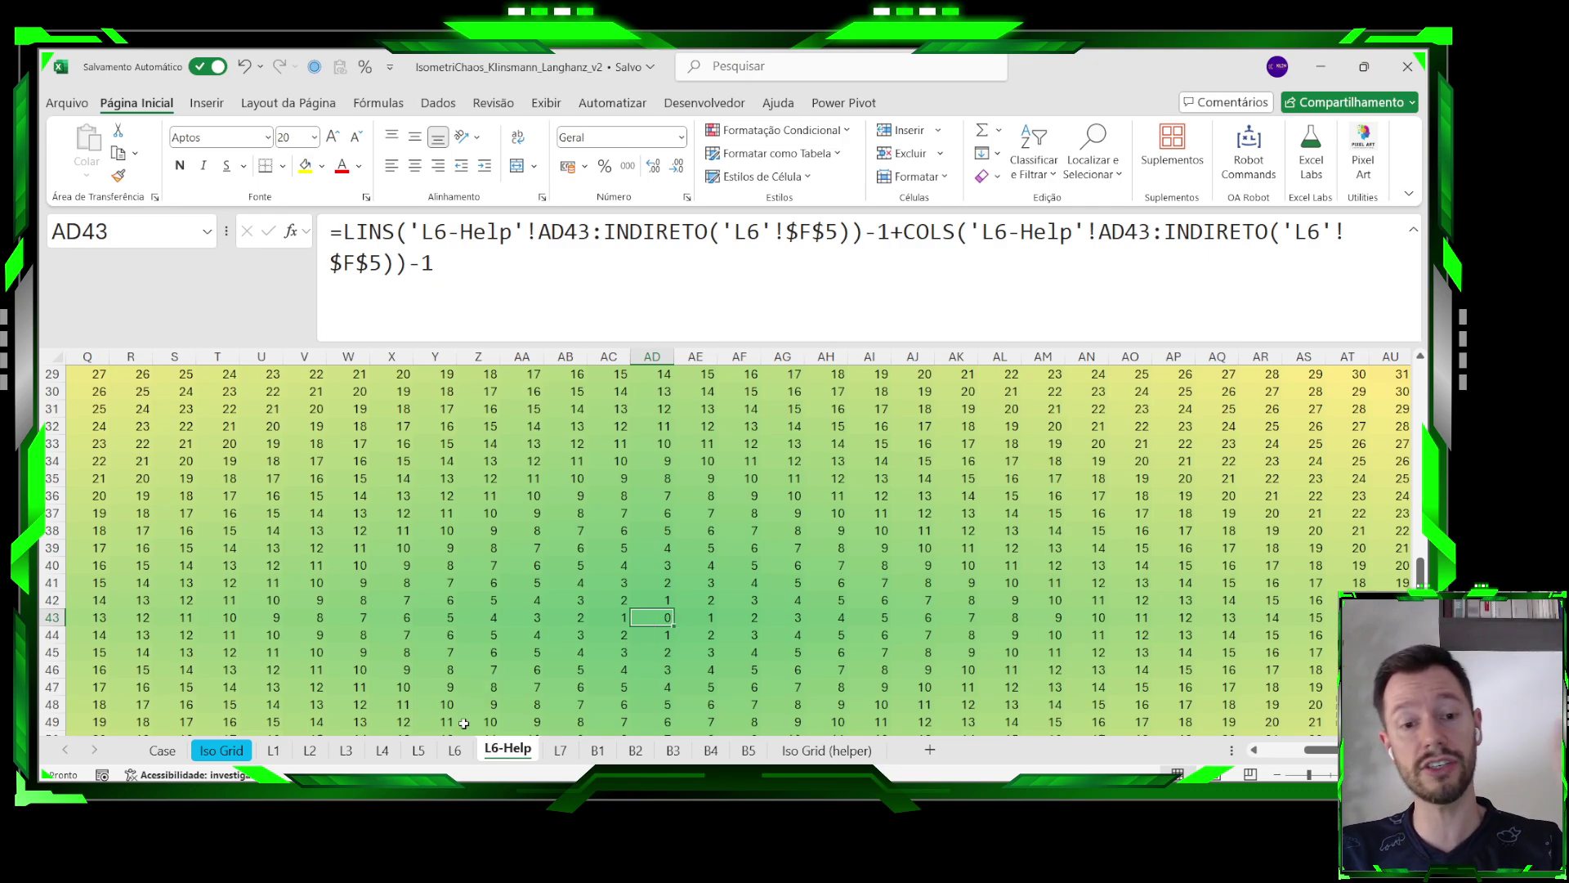
# Review the lookups in F3 and F5 on L6 and the "<=" criterion in G7's SOMASE formula, without editing.
pyautogui.click(454, 750)
pyautogui.click(490, 421)
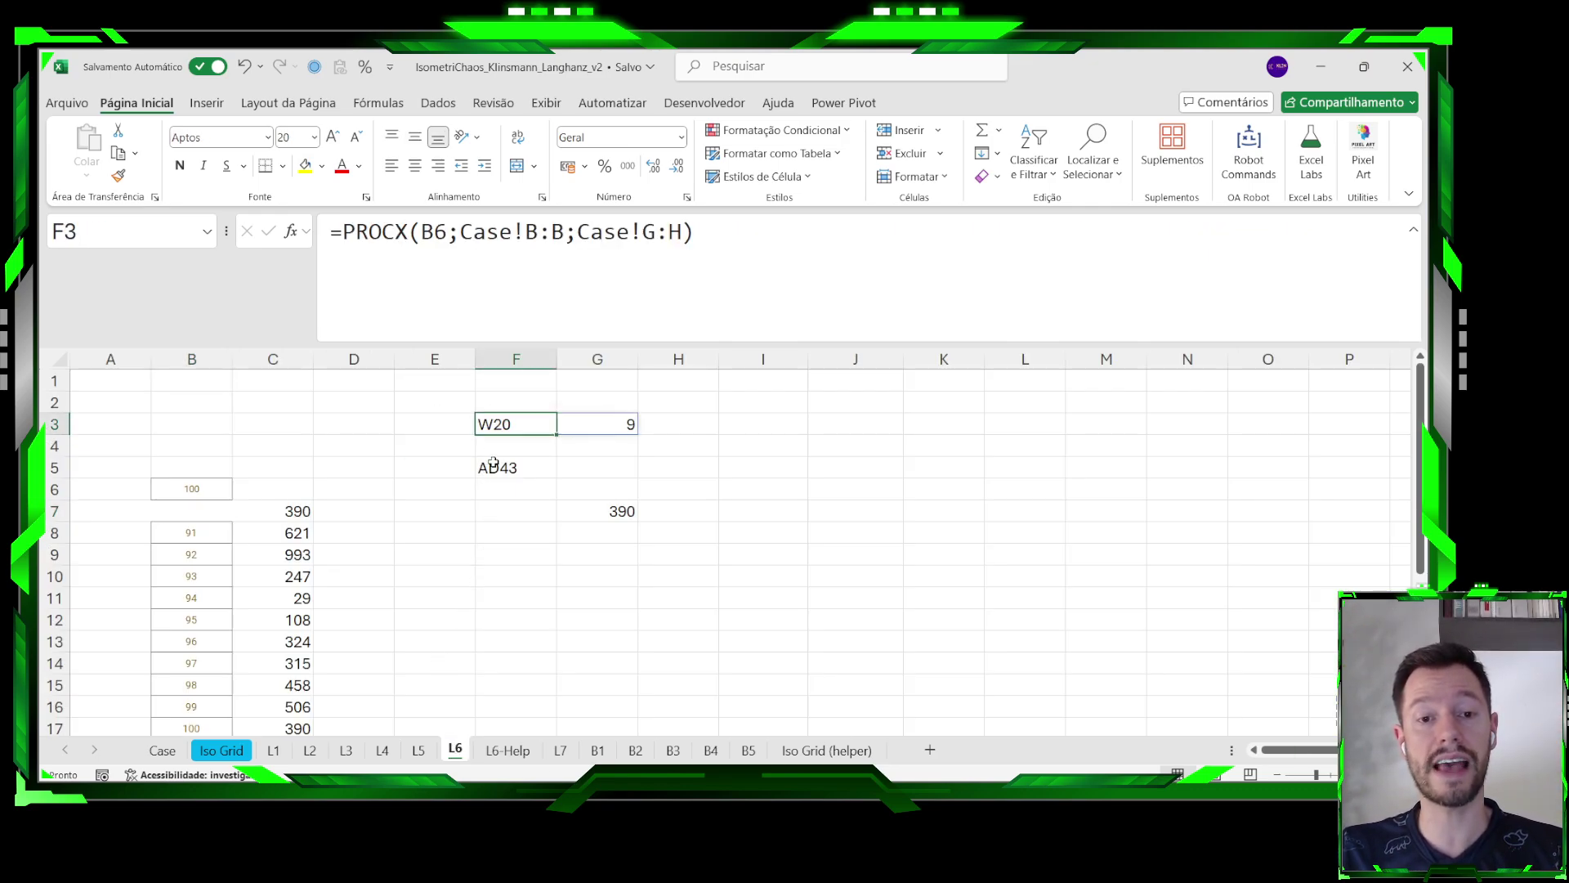
pyautogui.click(496, 467)
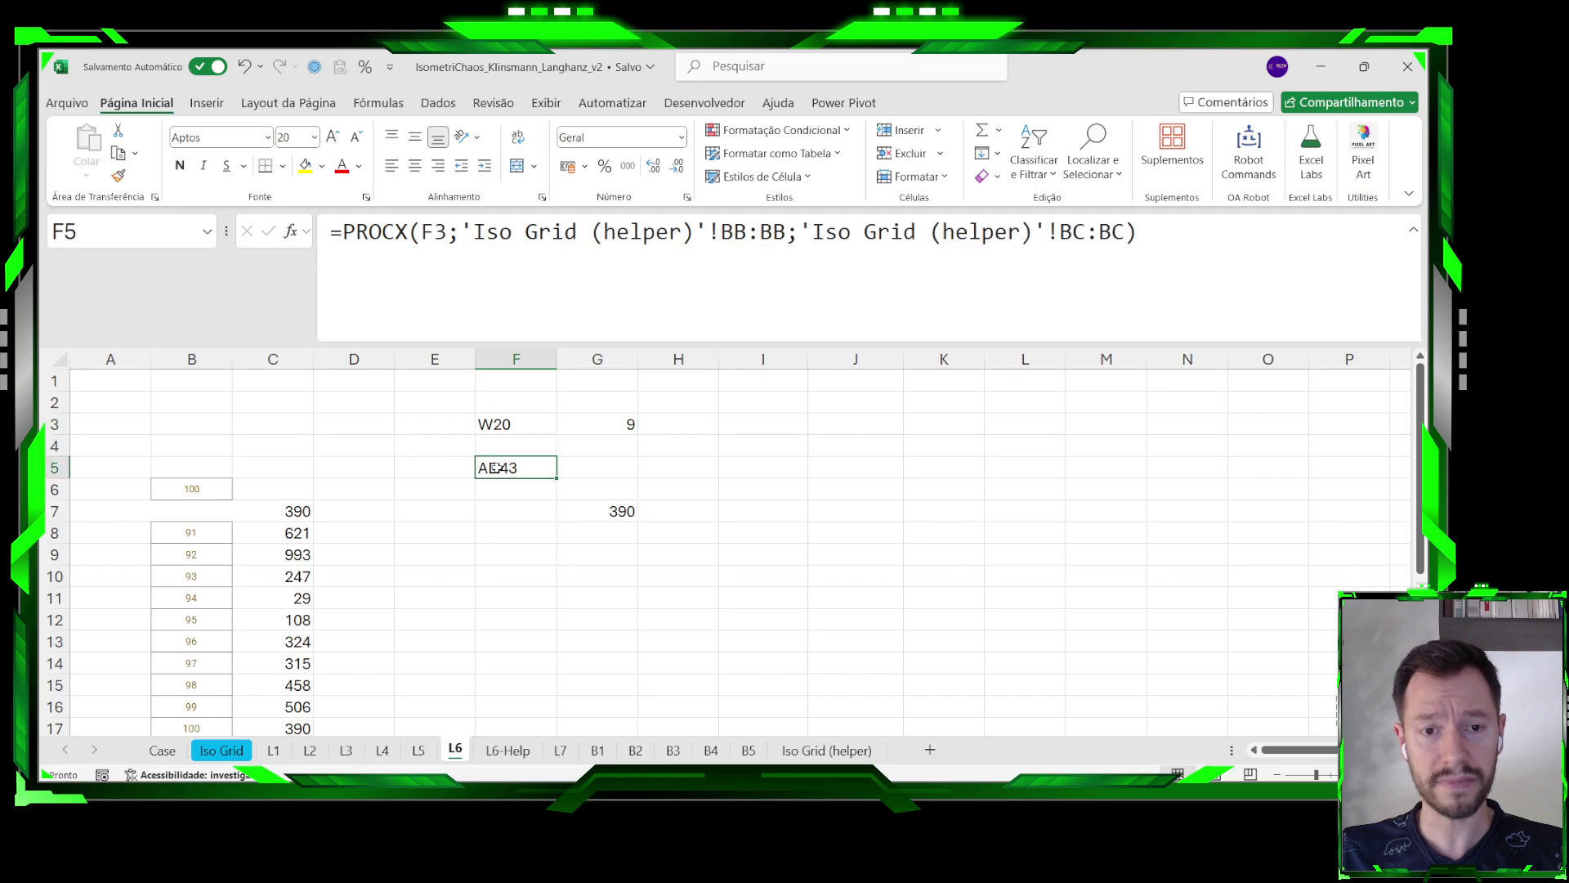
pyautogui.click(594, 511)
pyautogui.click(704, 296)
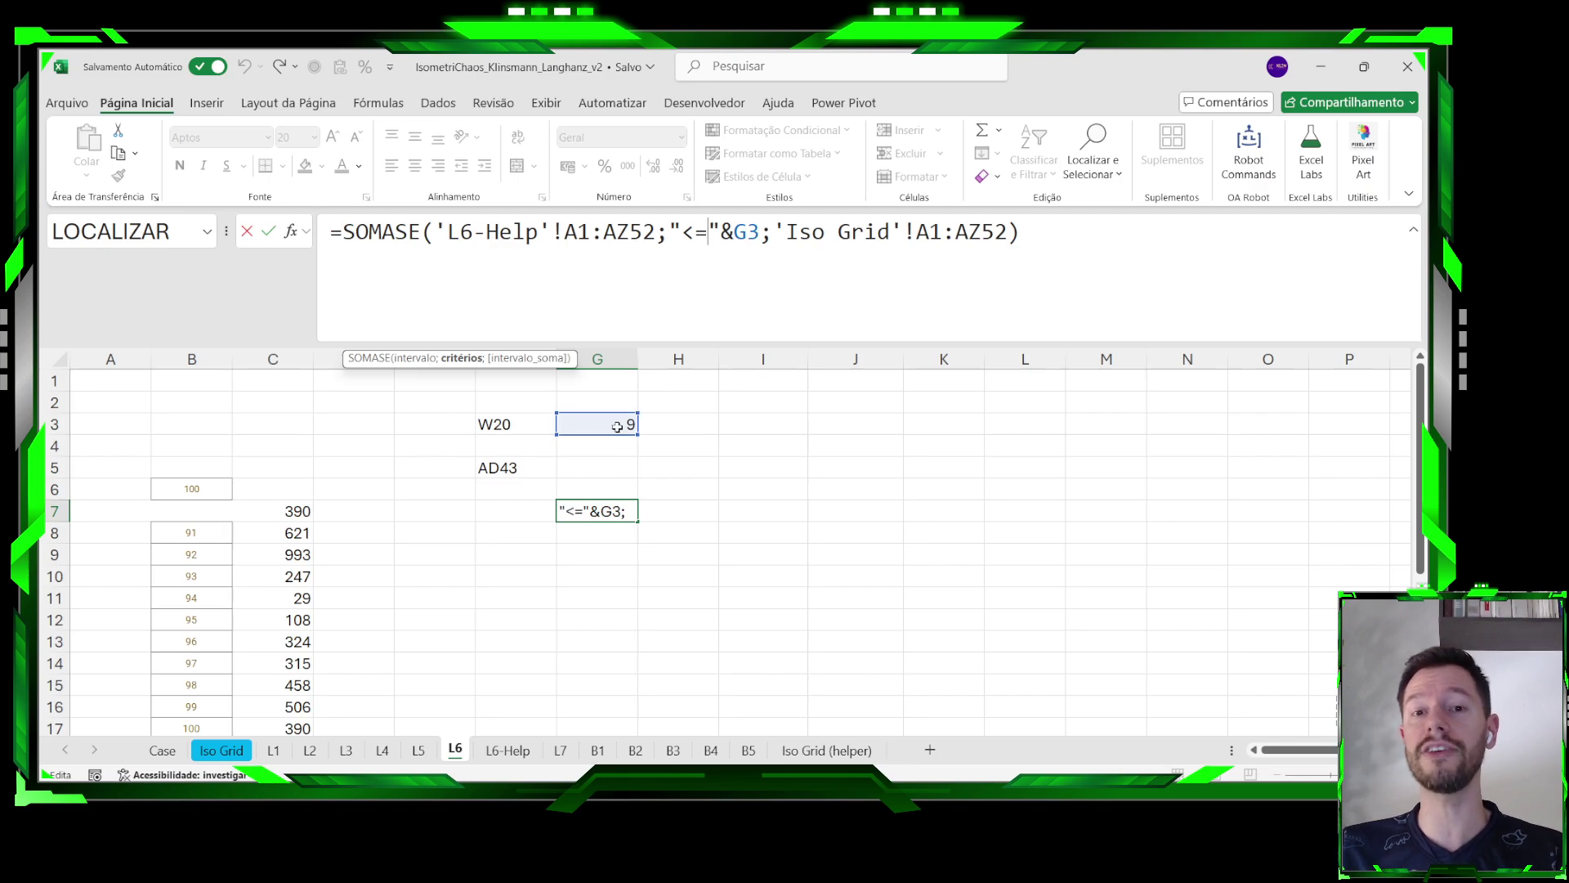
pyautogui.press('Escape')
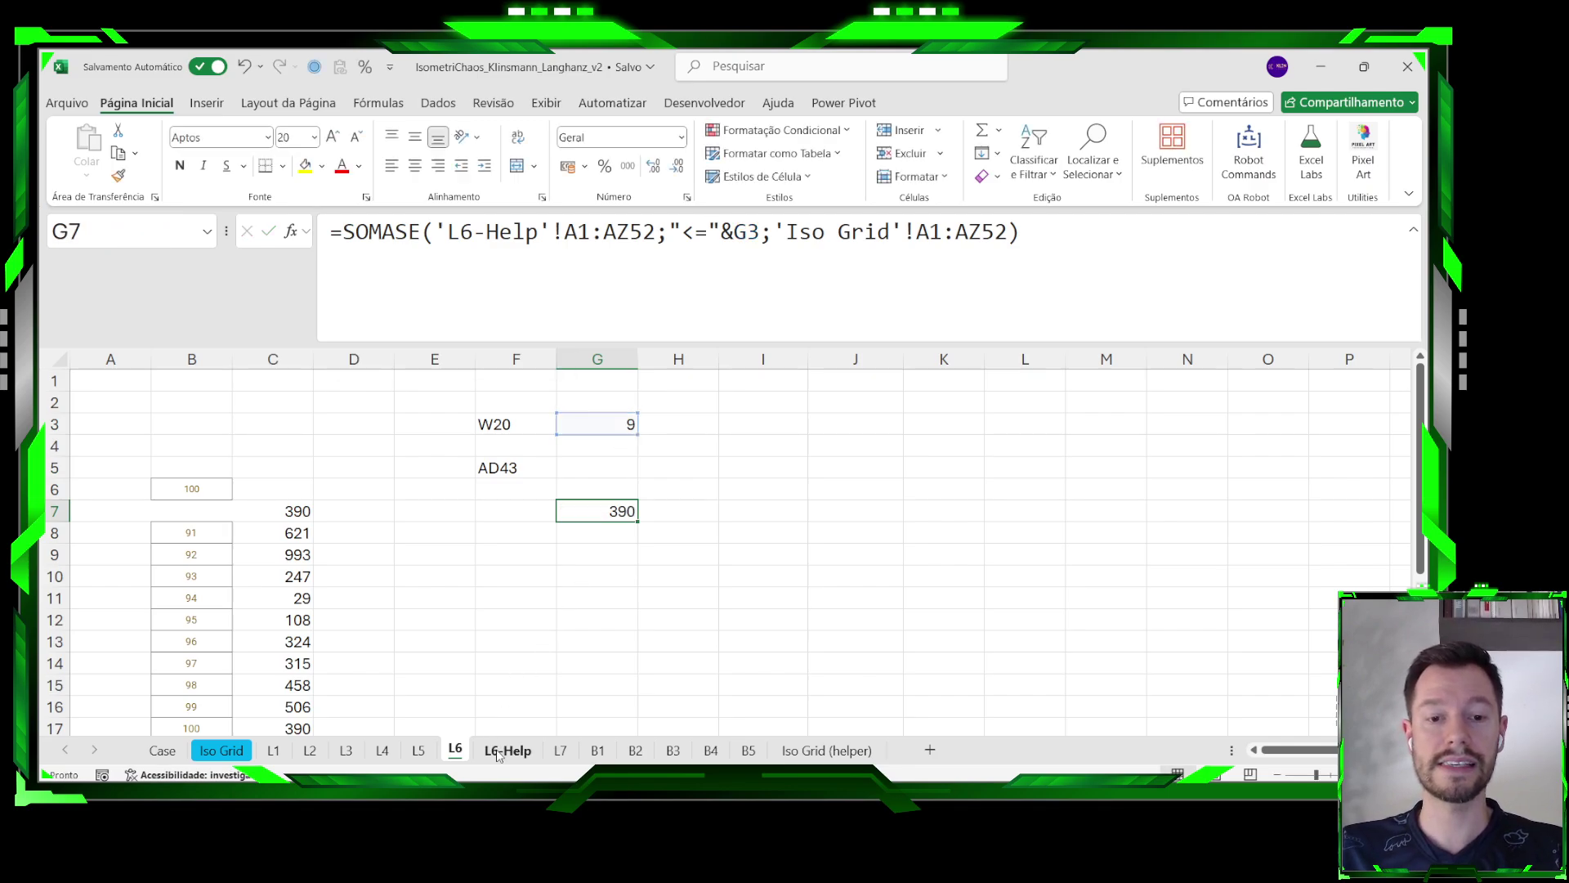
# Compare the L6-Help distance map with the maximum distance in G3 and the SOMASE formula in G7 on L6.
pyautogui.click(505, 750)
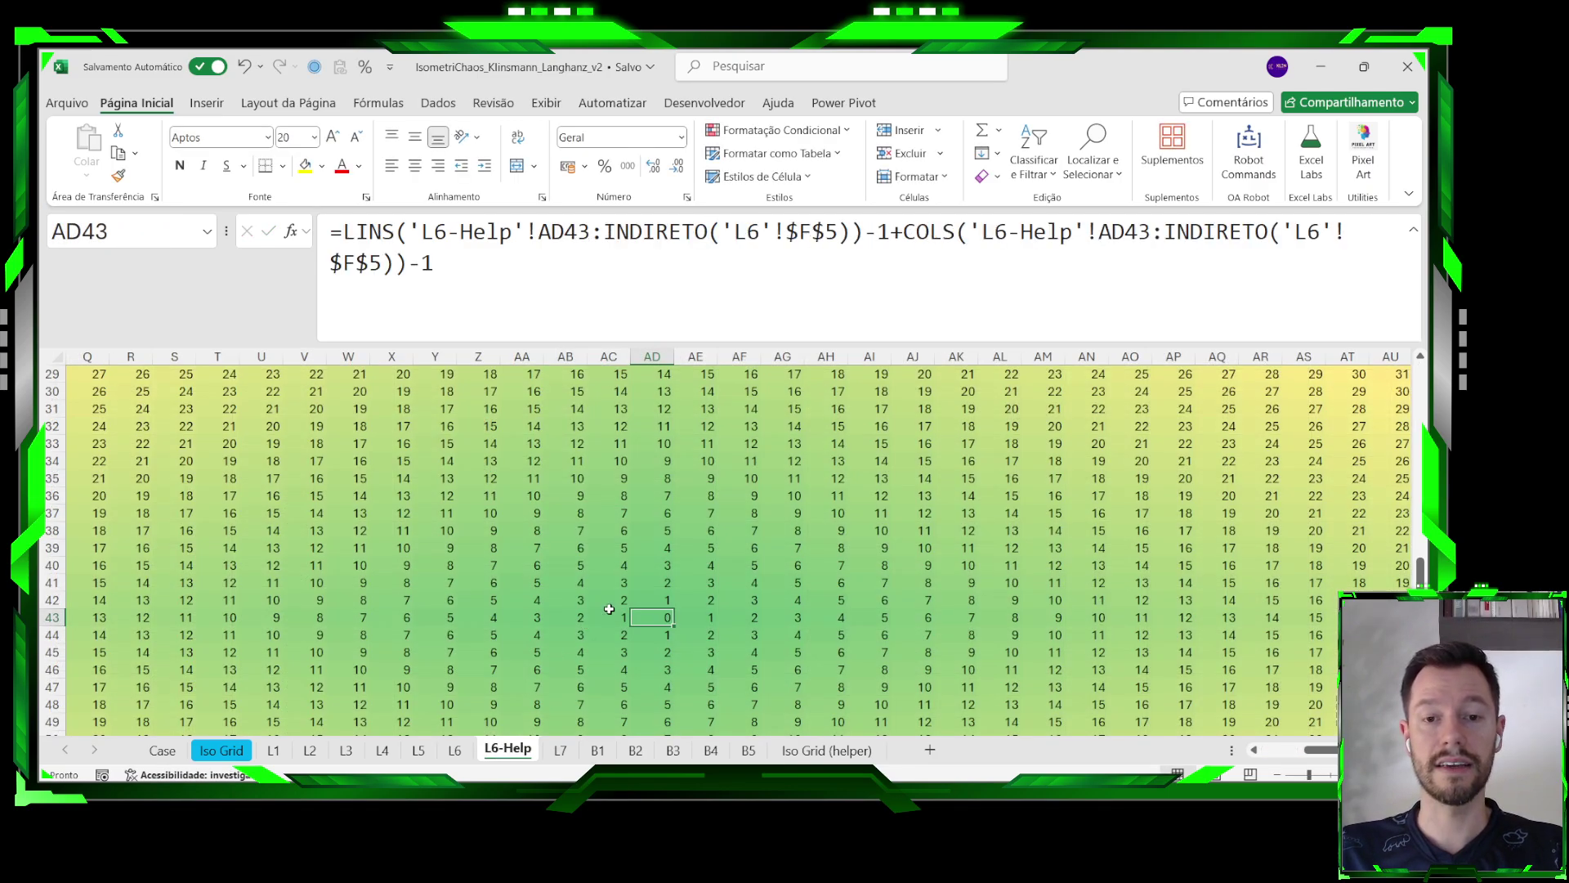
pyautogui.click(454, 751)
pyautogui.click(565, 429)
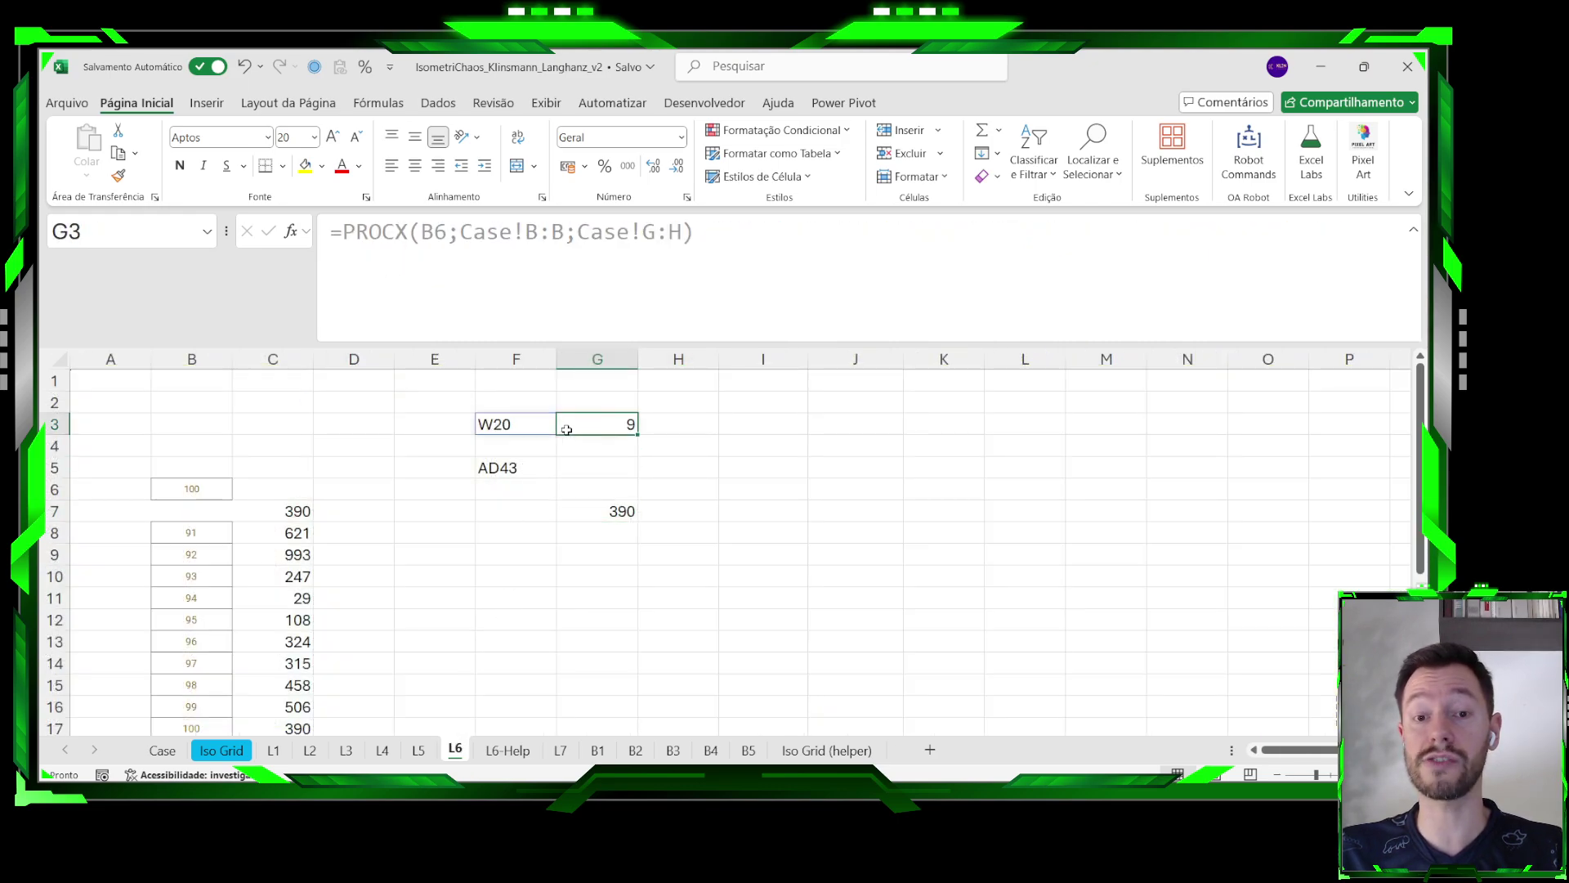
pyautogui.click(603, 508)
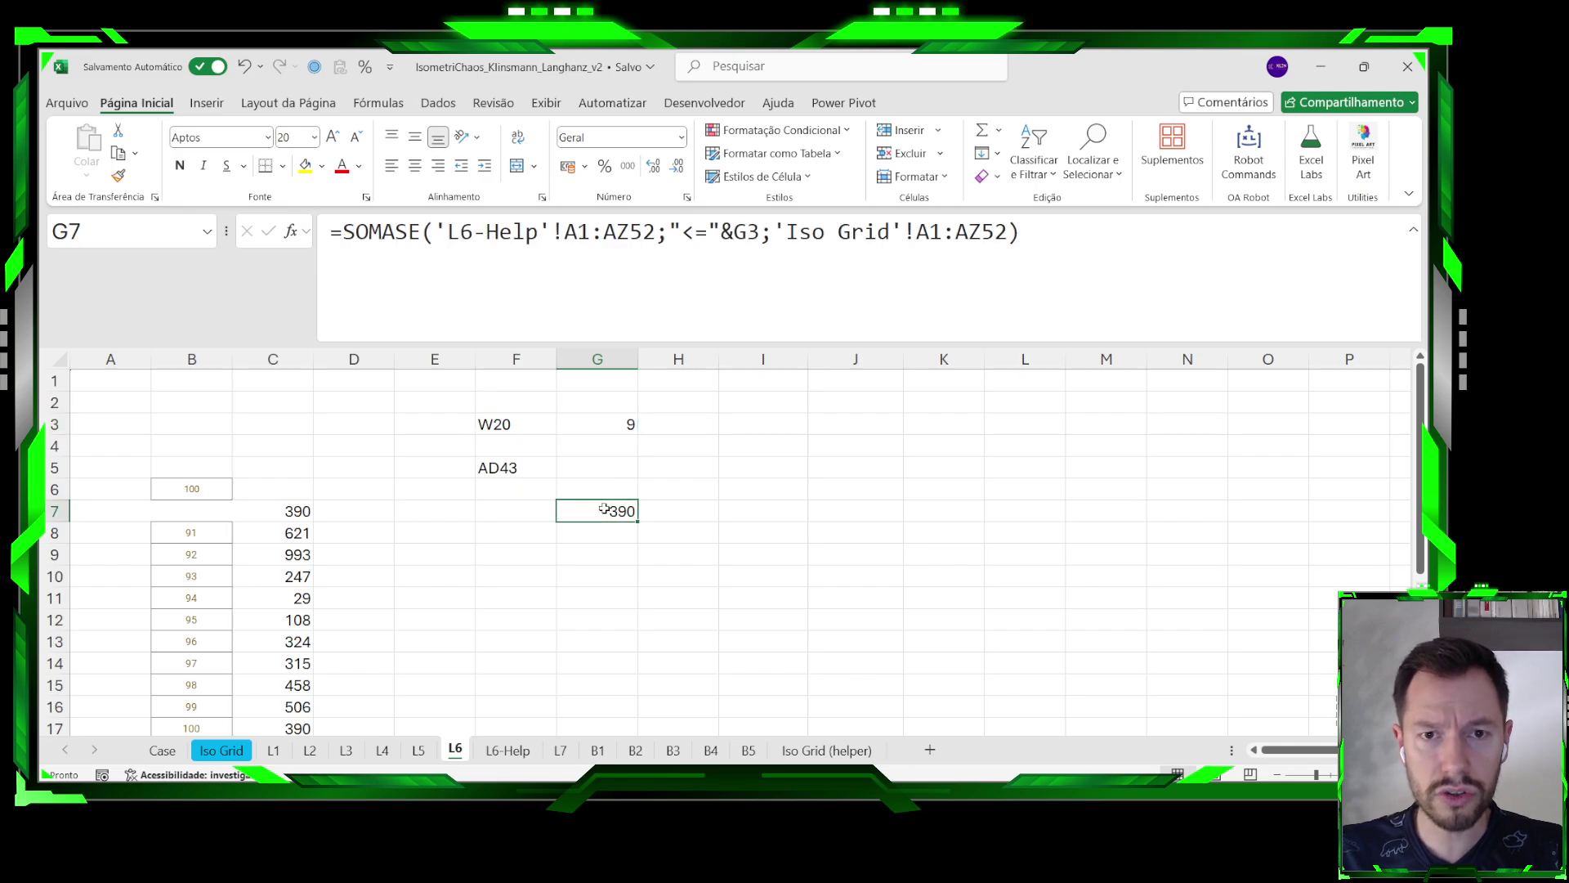
# Inspect the numbers on the Iso Grid sheet and highlight the block Y11:AD15 as a sample of the sum range.
pyautogui.click(222, 751)
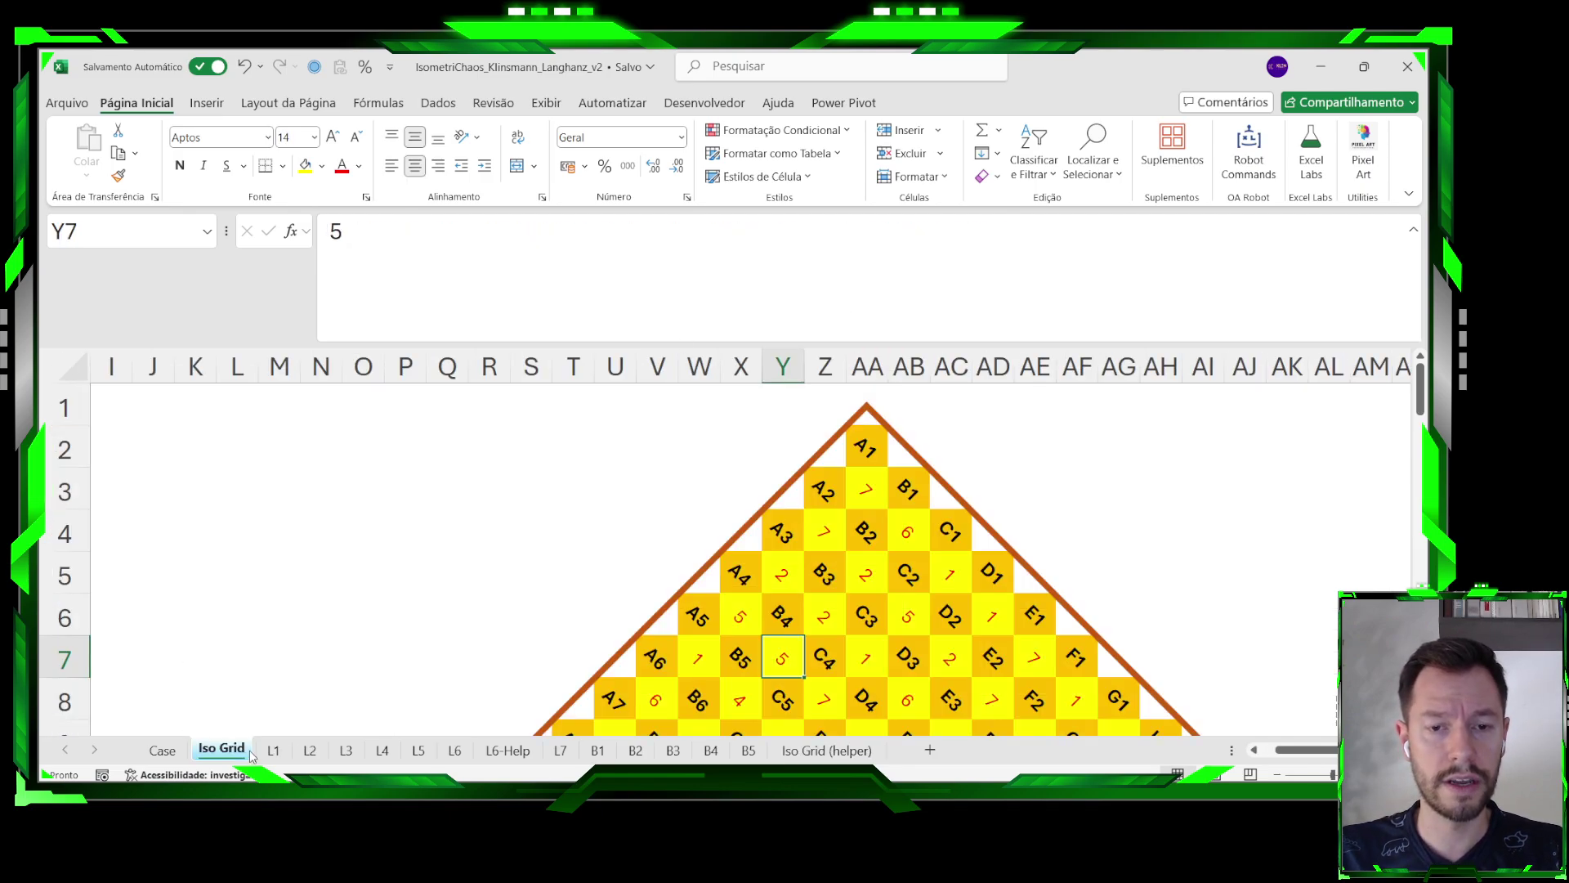
pyautogui.scroll(-4, 647, 573)
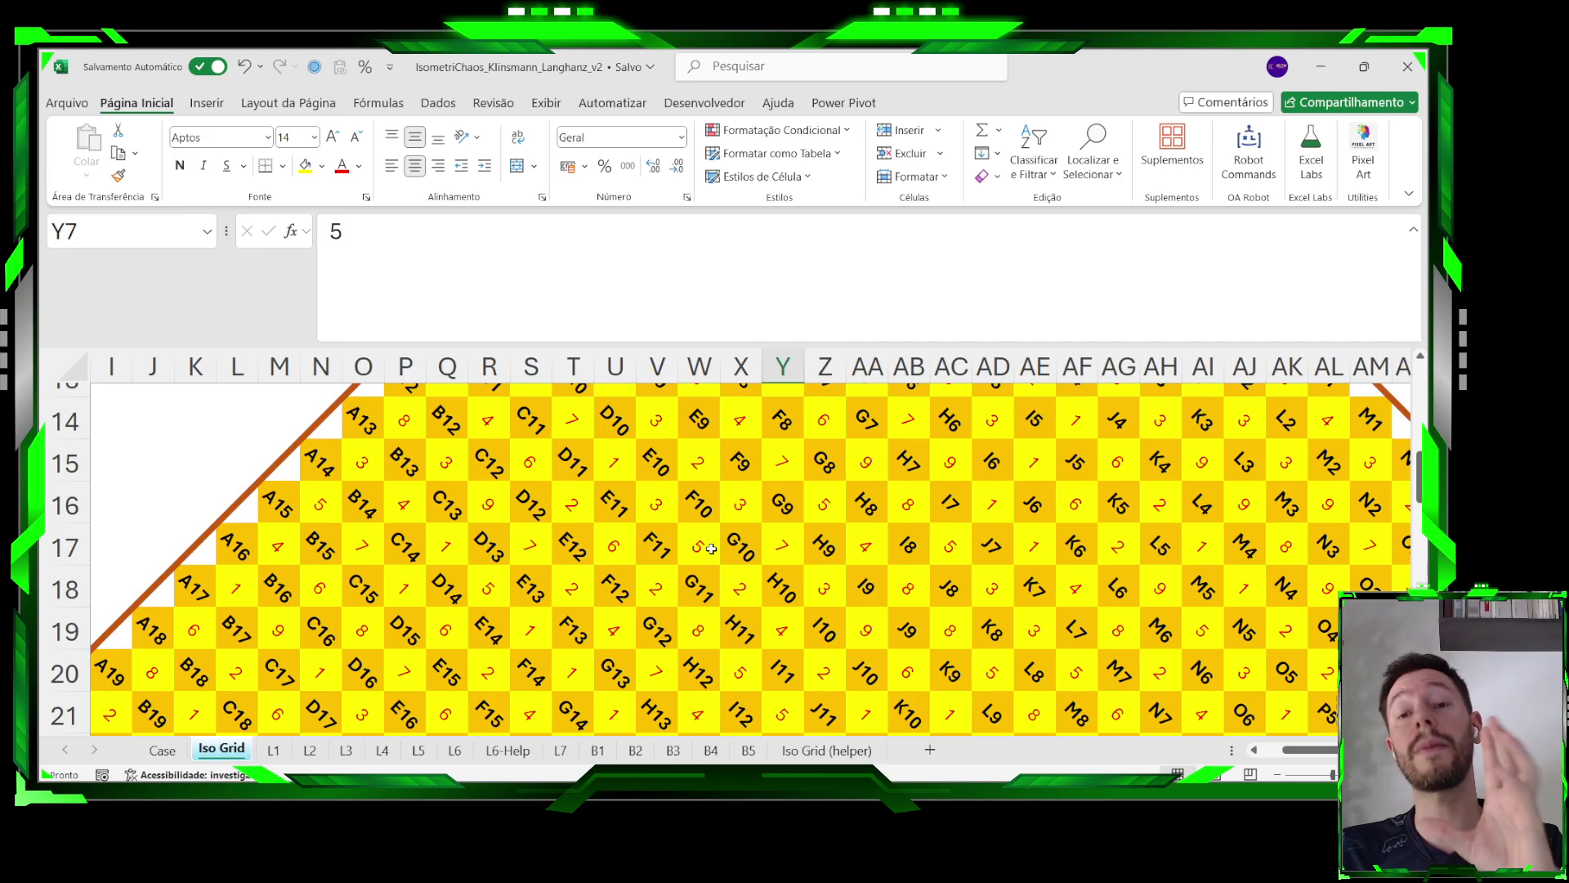
pyautogui.scroll(2, 736, 563)
pyautogui.moveTo(782, 506); pyautogui.dragTo(991, 670)
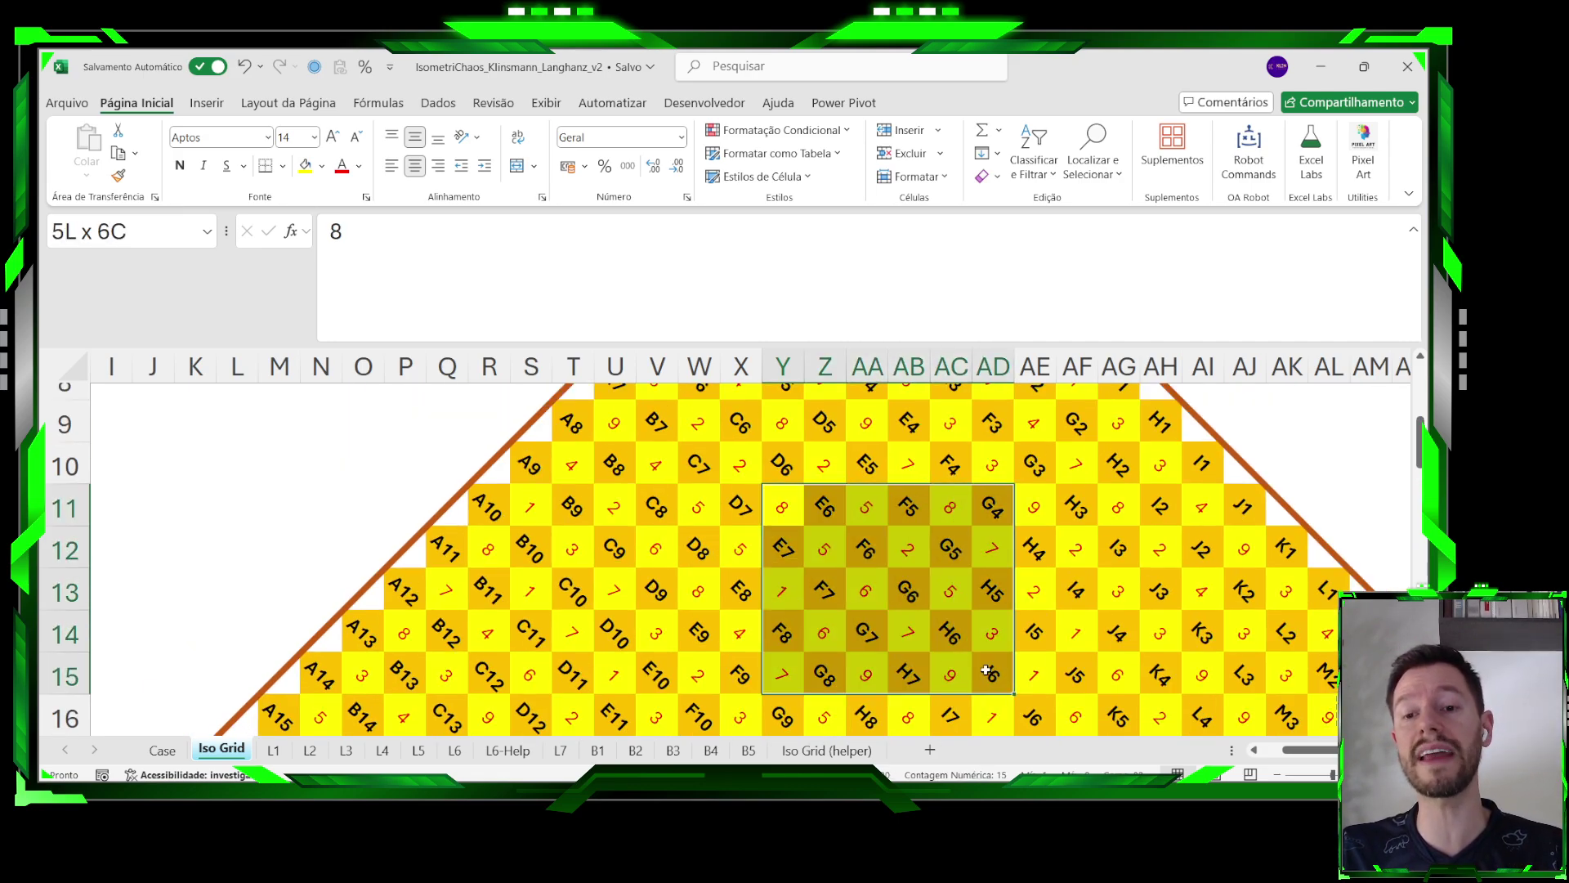
# Examine the L6-Help distance map around AD43, from the neighboring distances out to the whole heat map.
pyautogui.click(455, 750)
pyautogui.click(507, 751)
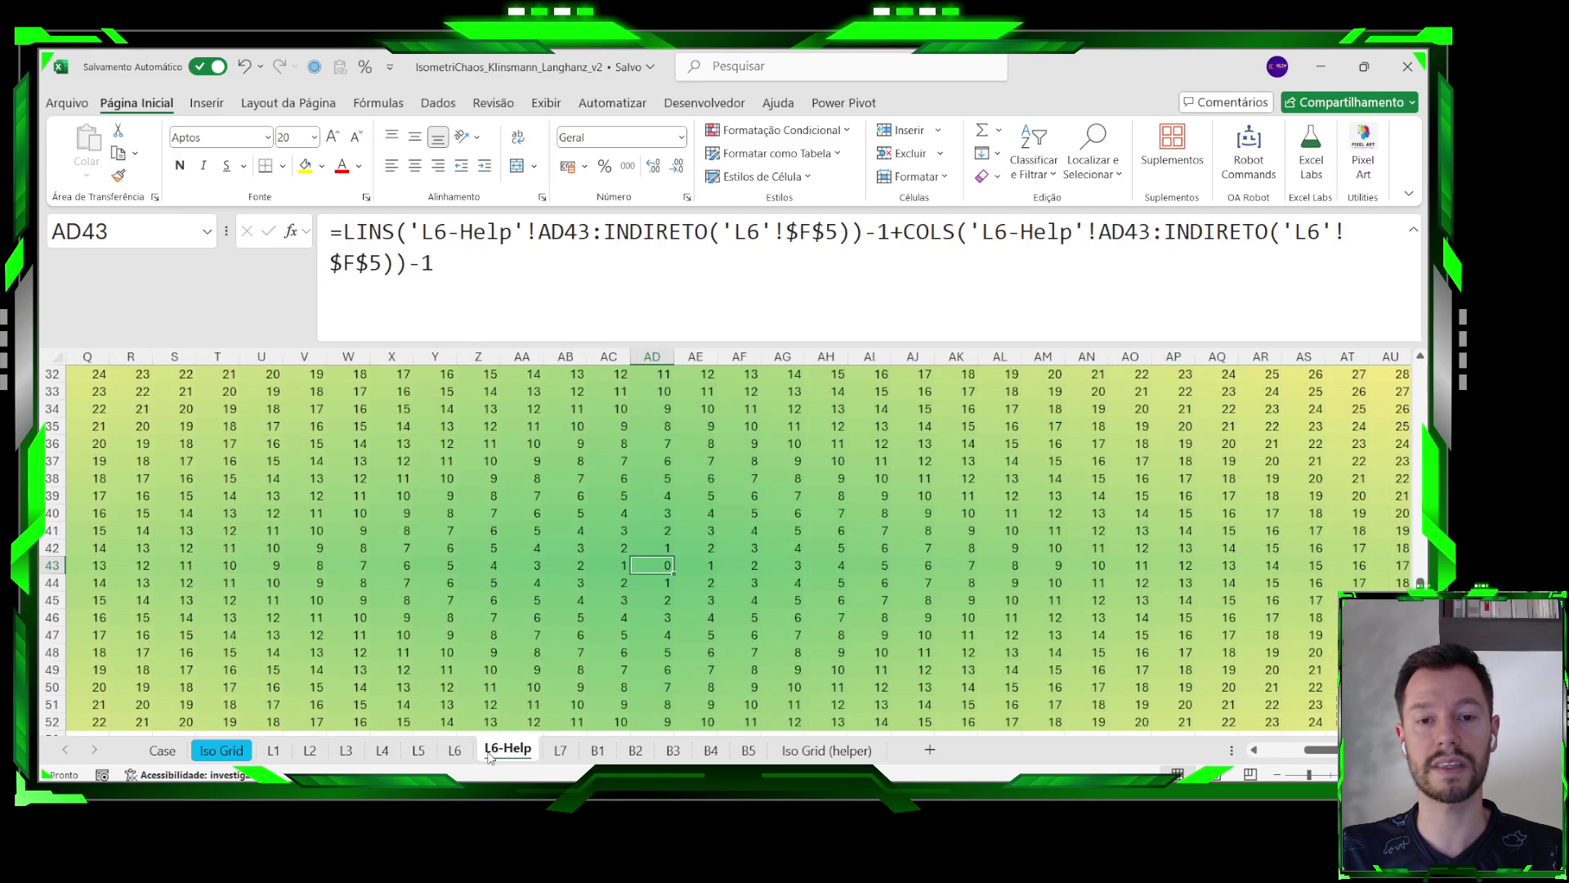
pyautogui.scroll(3, 618, 591)
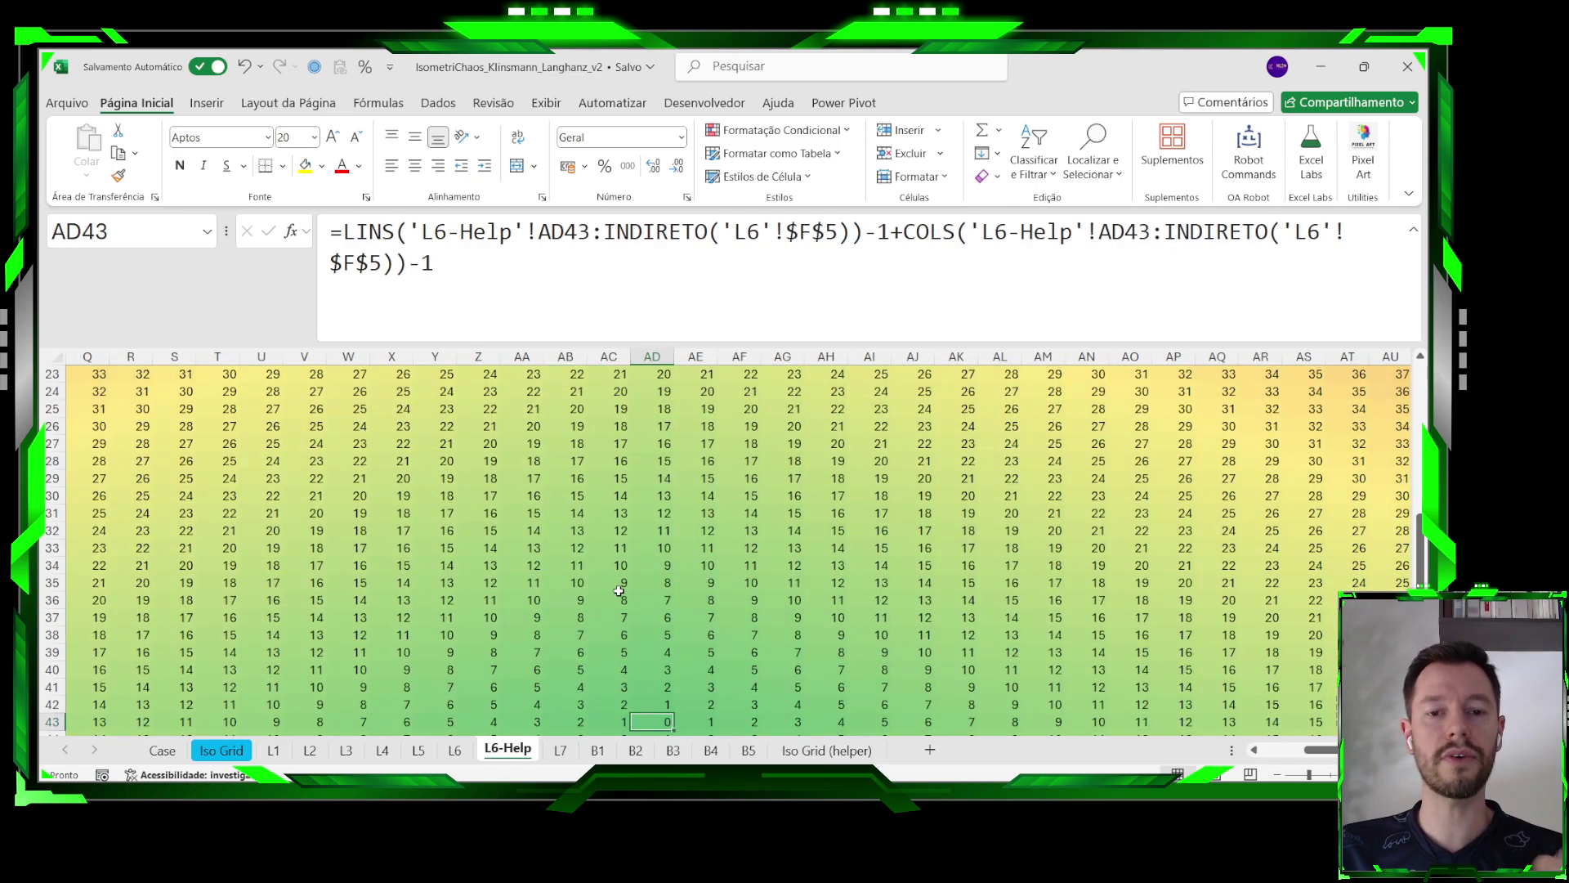
pyautogui.scroll(-2, 629, 555)
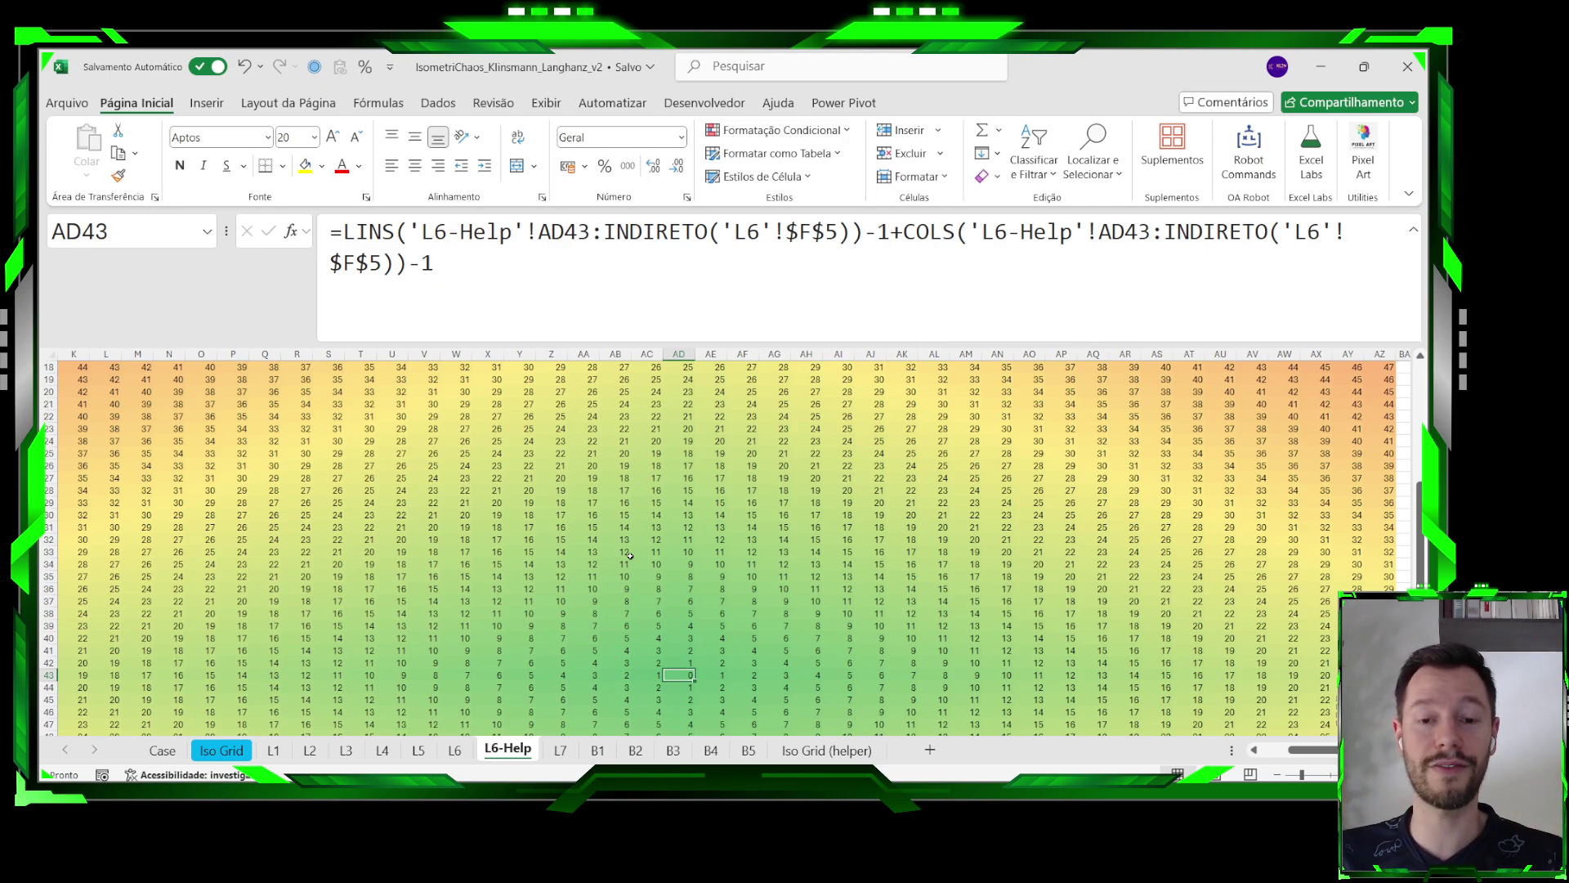
pyautogui.scroll(-2, 630, 555)
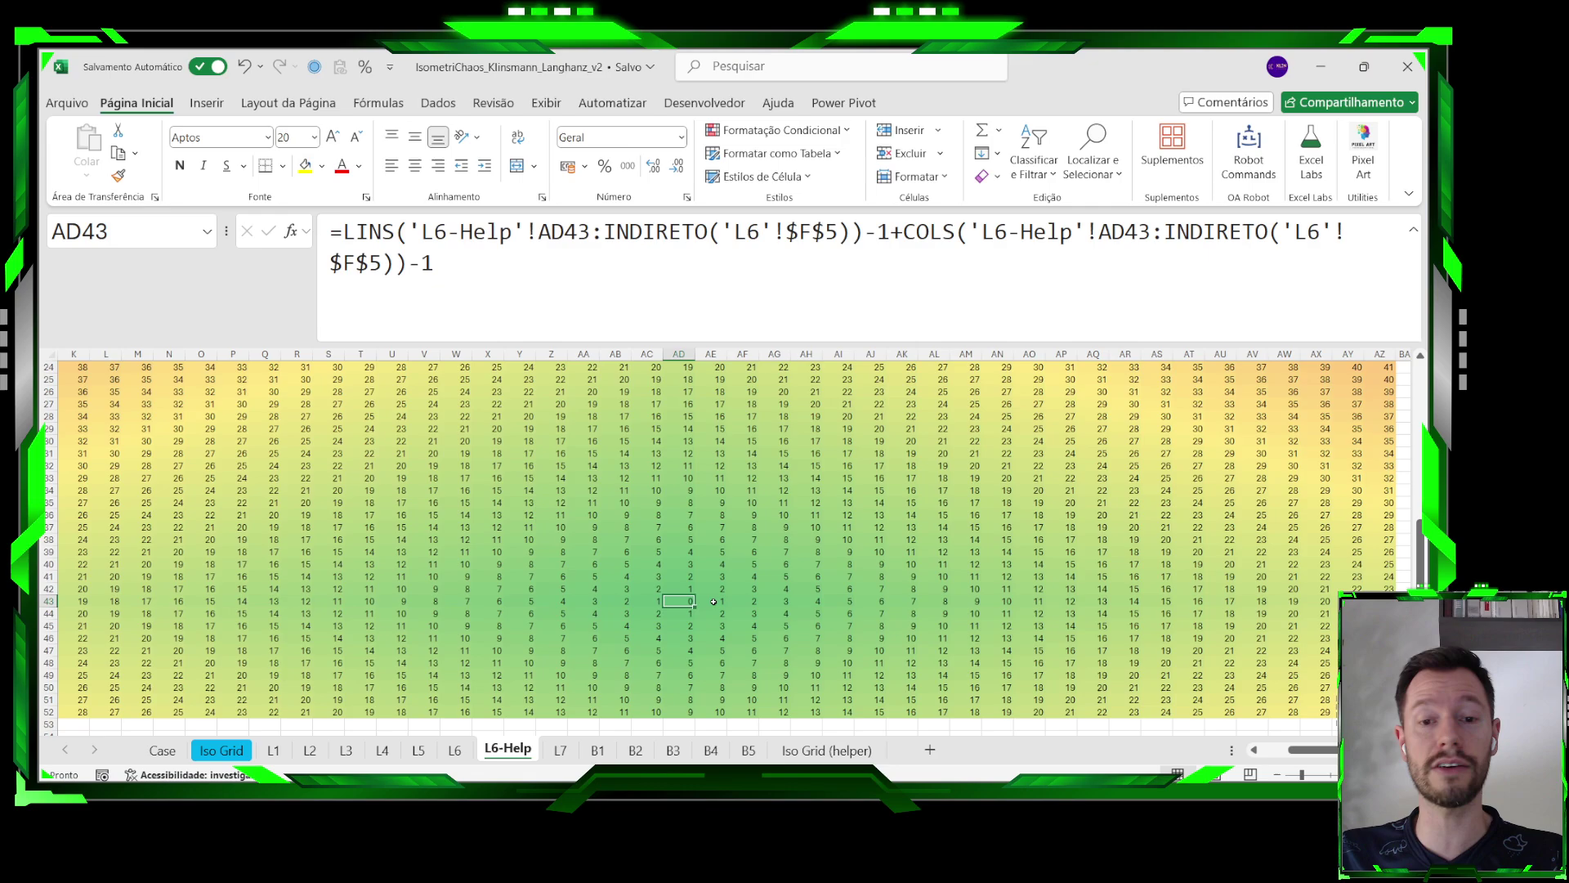
pyautogui.scroll(-5, 710, 586)
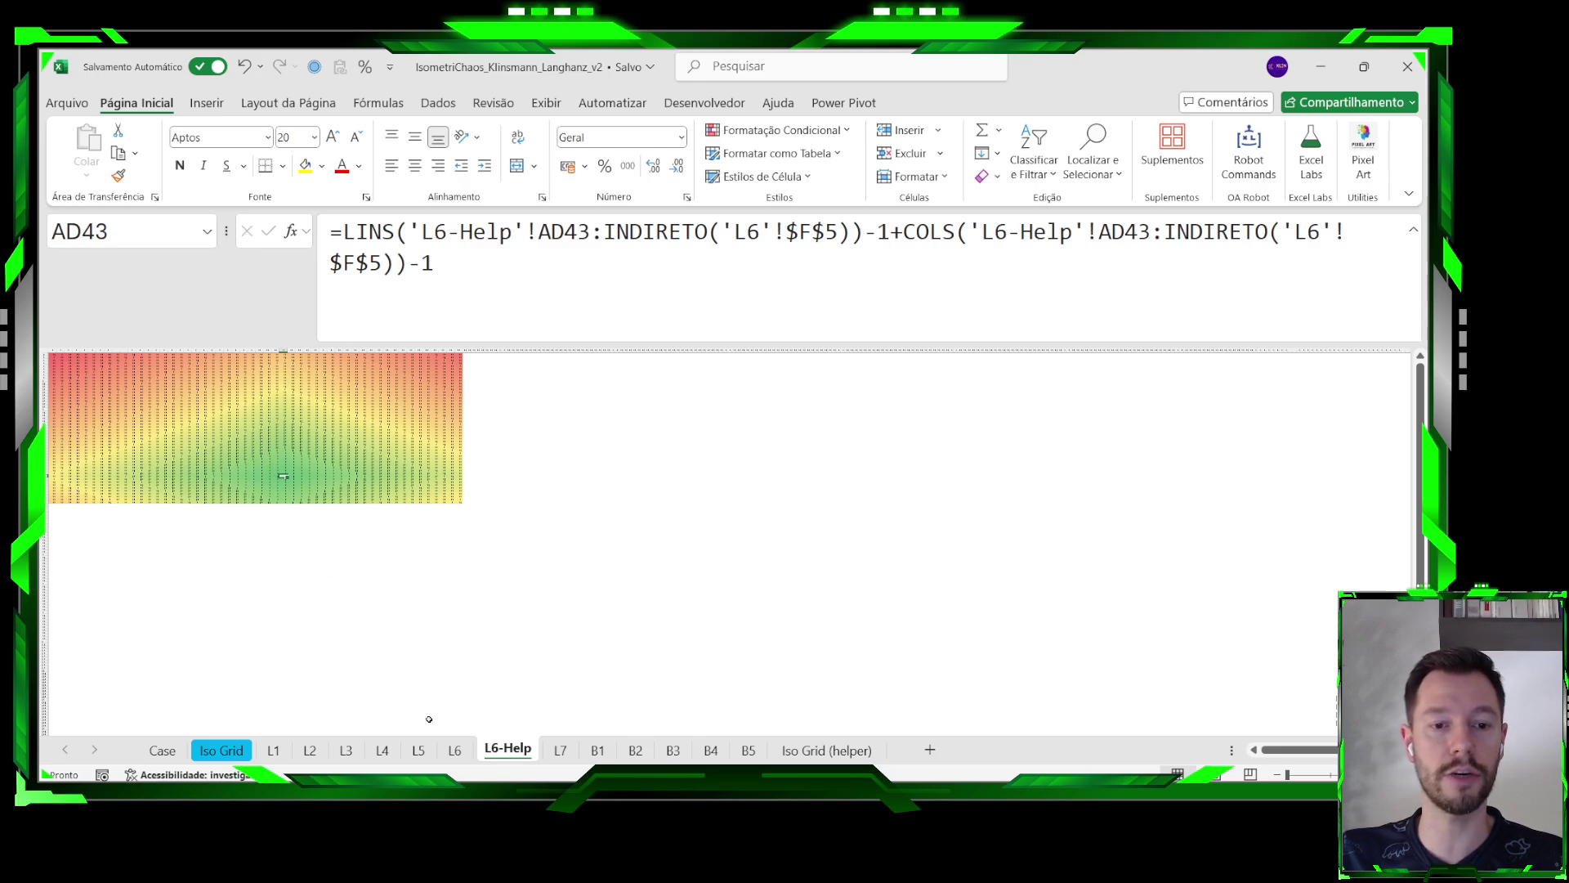
# Set the question number in cell B6 of the L6 sheet to Example6.
pyautogui.click(455, 750)
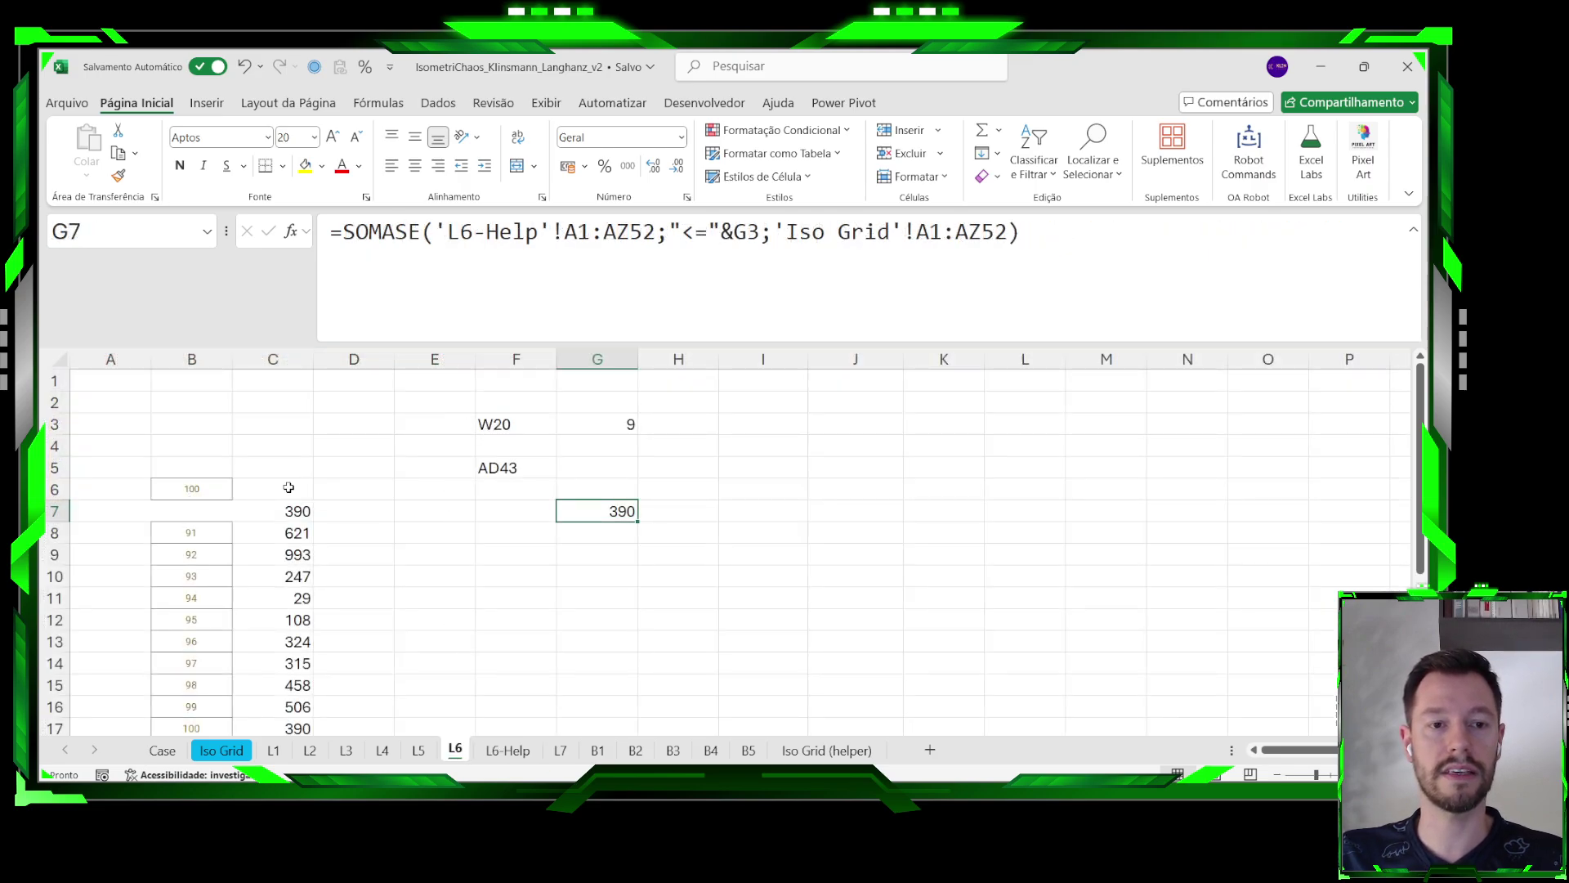
pyautogui.click(181, 491)
pyautogui.write('Example6')
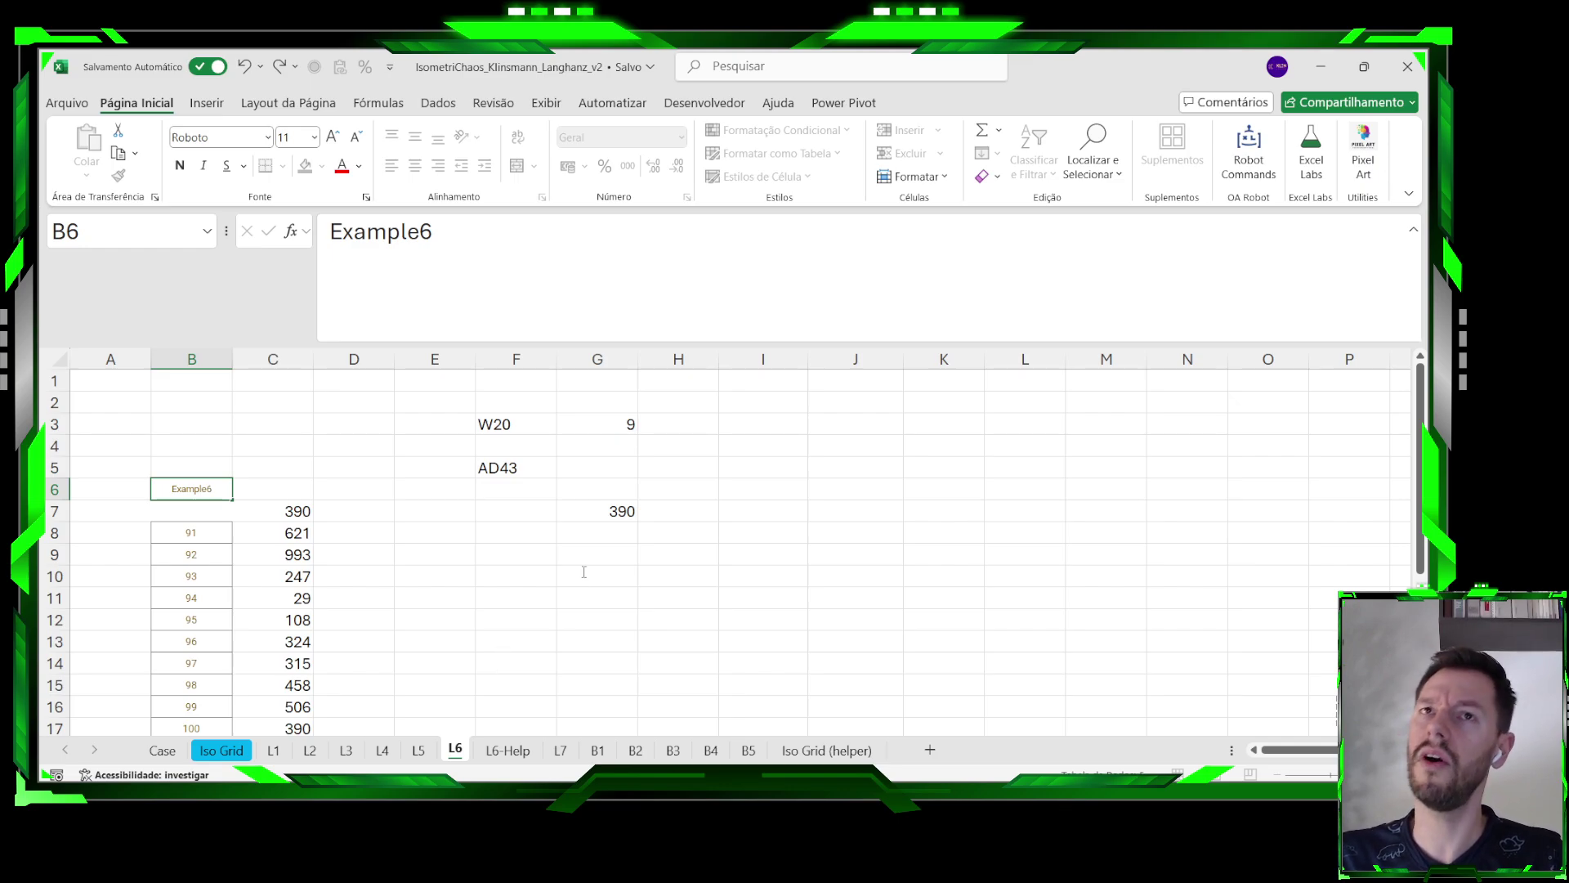
pyautogui.press('Return')
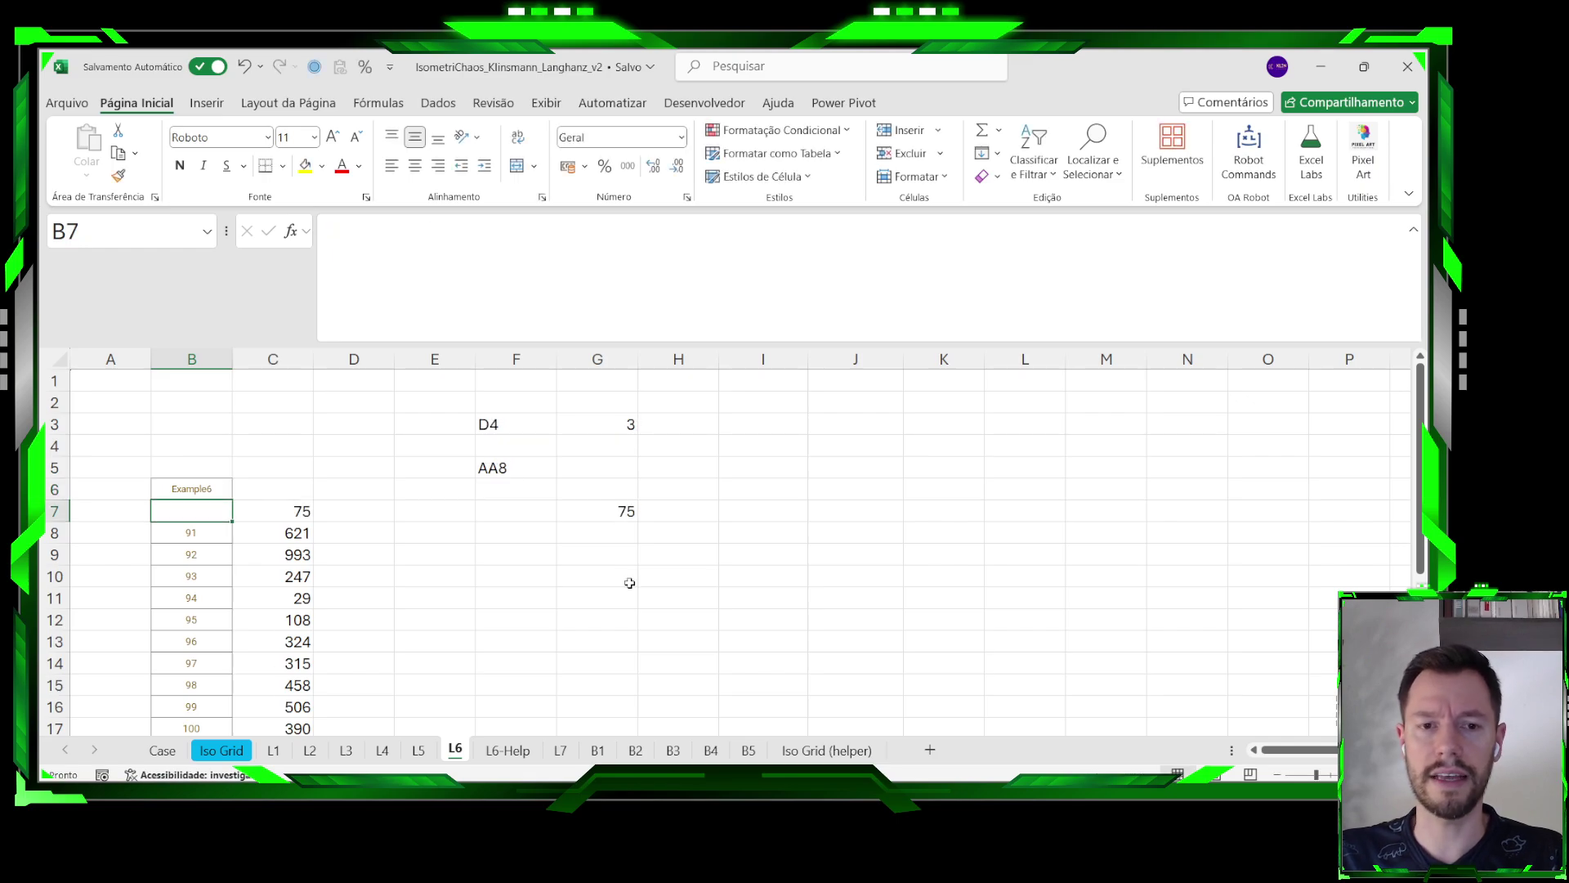
# Check how the L6-Help distance map shifts for Example6, comparing it with the reference on the L6 sheet.
pyautogui.click(508, 750)
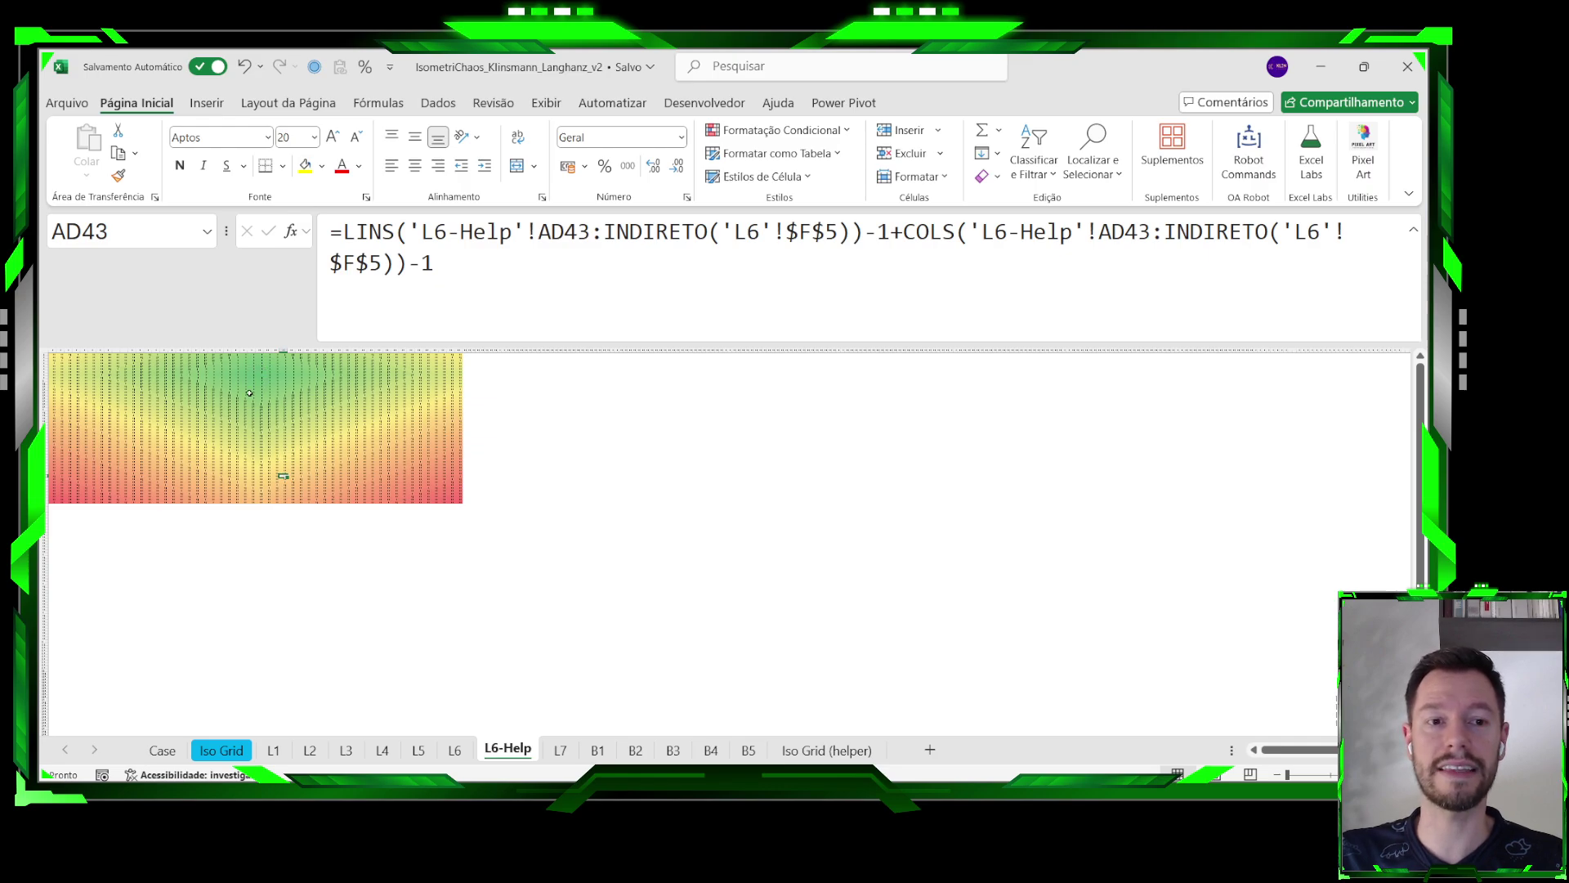
pyautogui.scroll(3, 249, 393)
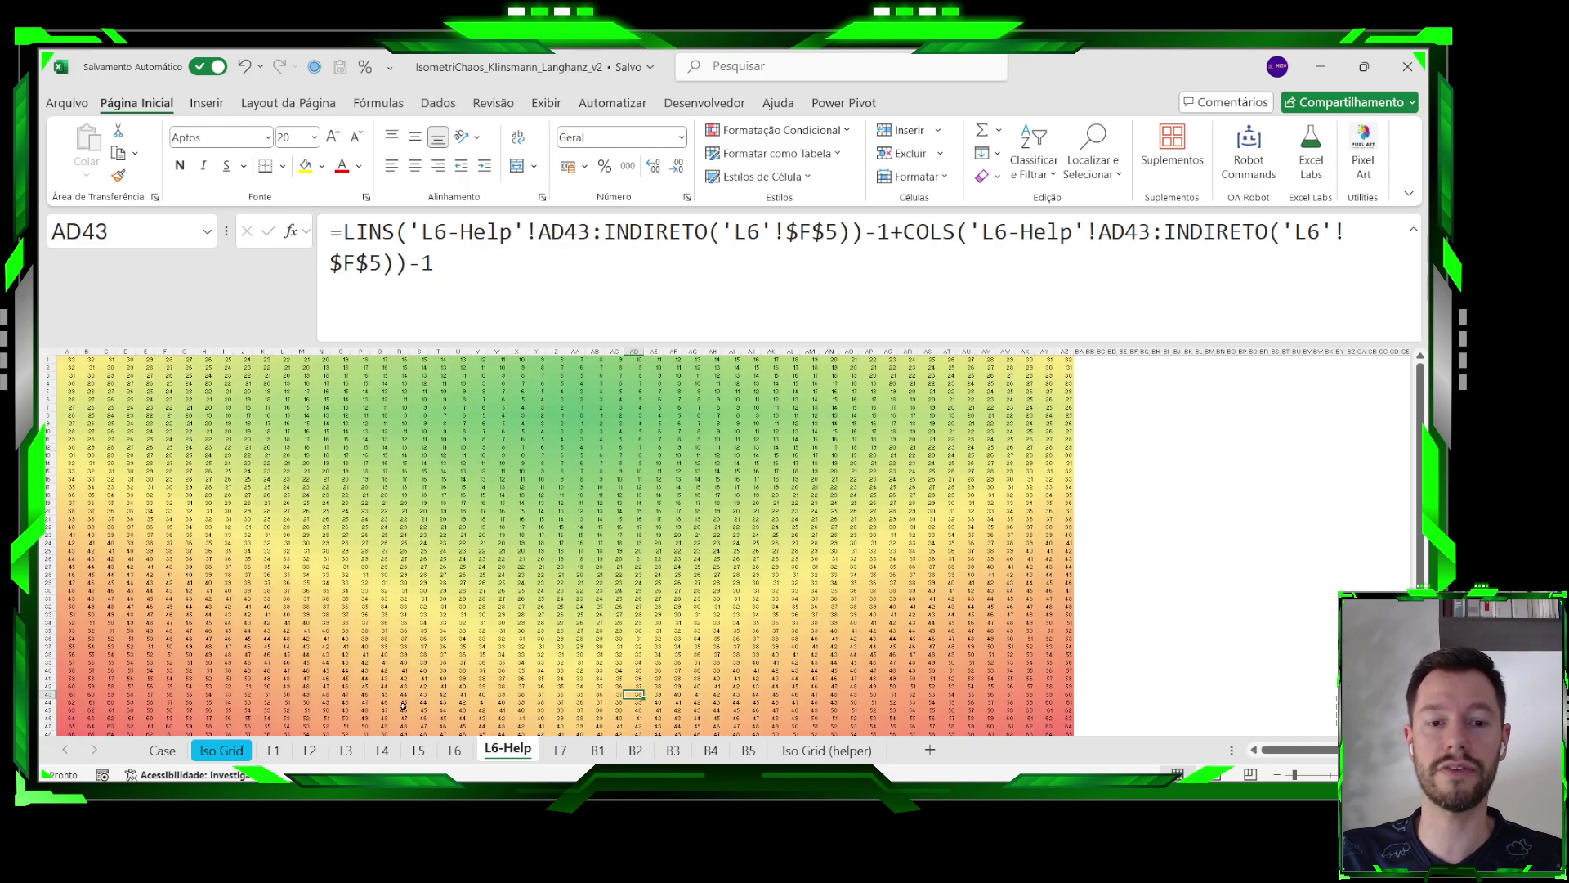
pyautogui.click(454, 750)
pyautogui.click(509, 751)
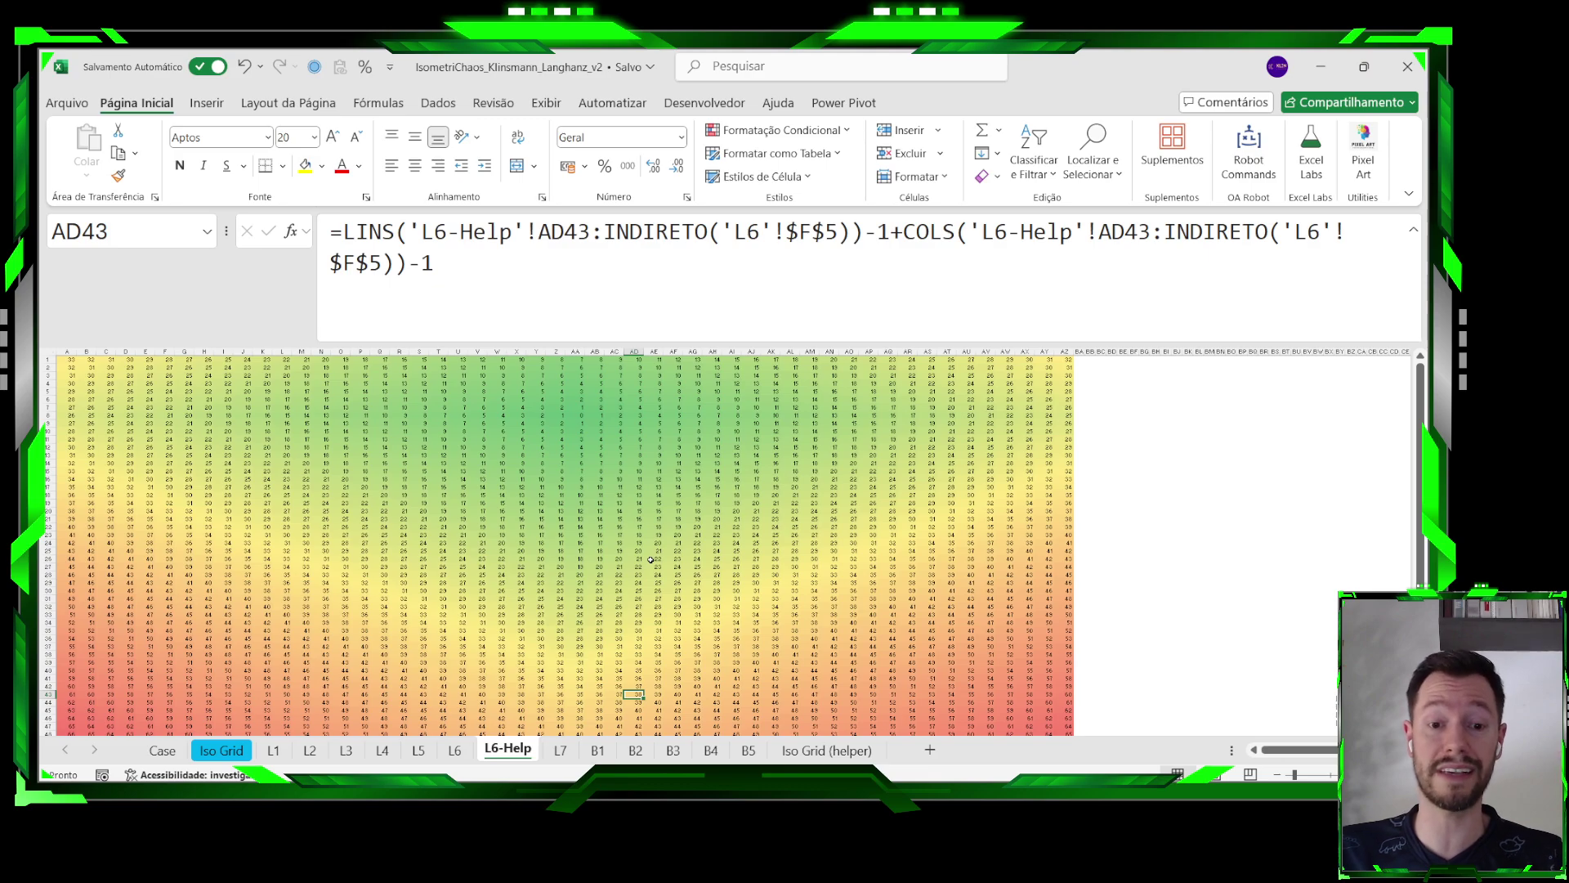
# Check the reference address in F5 on L6 and highlight the SOMASE function name in G7's formula, leaving it unchanged.
pyautogui.click(455, 751)
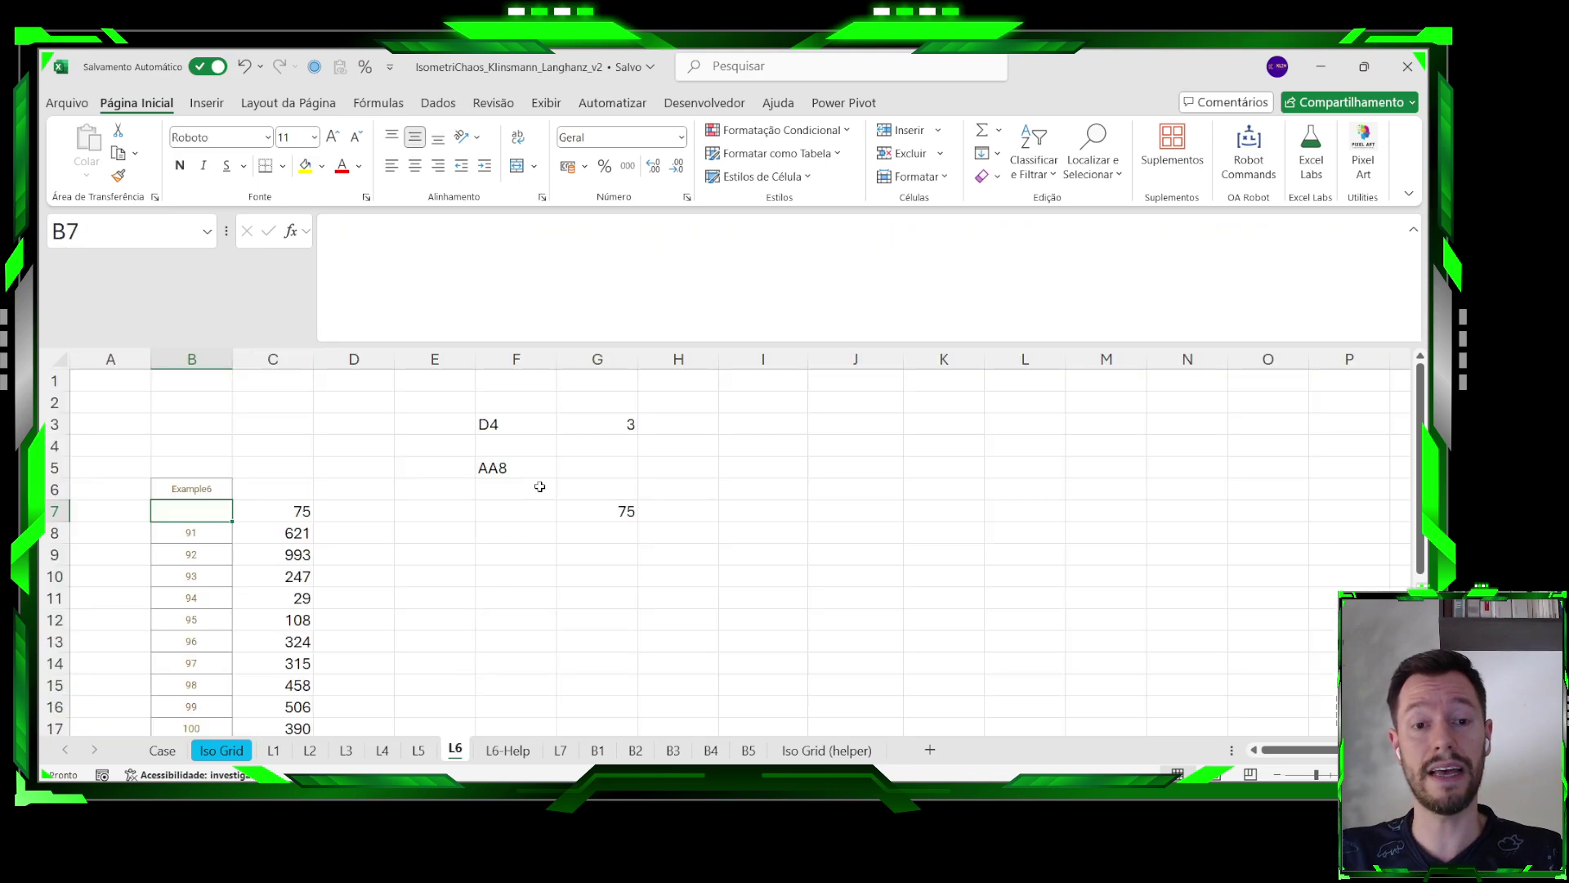
pyautogui.click(518, 469)
pyautogui.click(609, 513)
pyautogui.moveTo(342, 233); pyautogui.dragTo(419, 235)
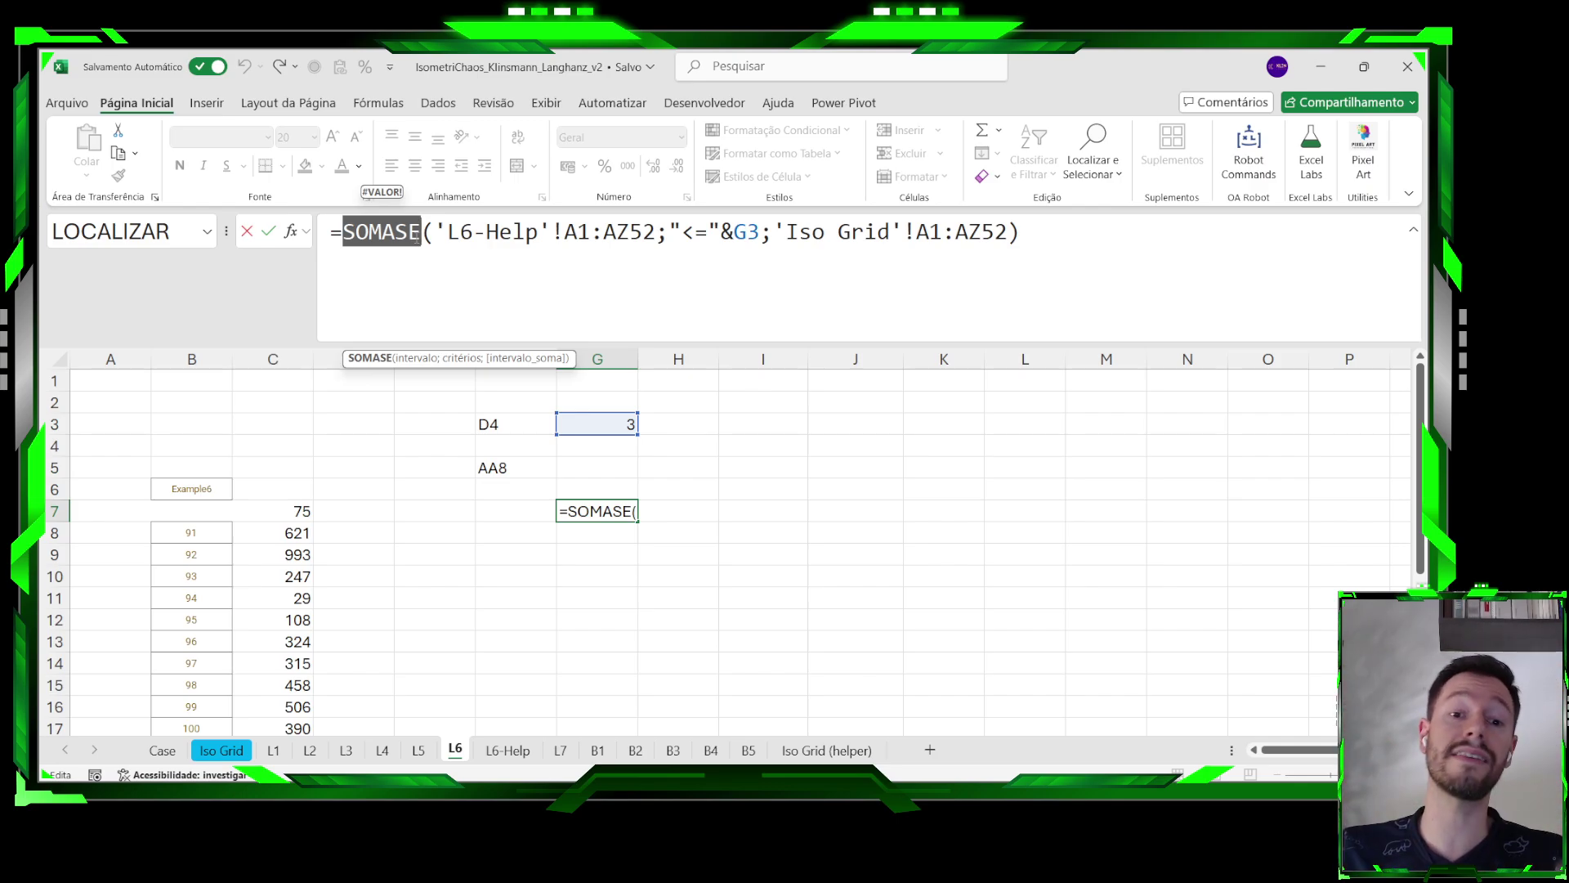
pyautogui.hotkey('ctrl', 'Return')
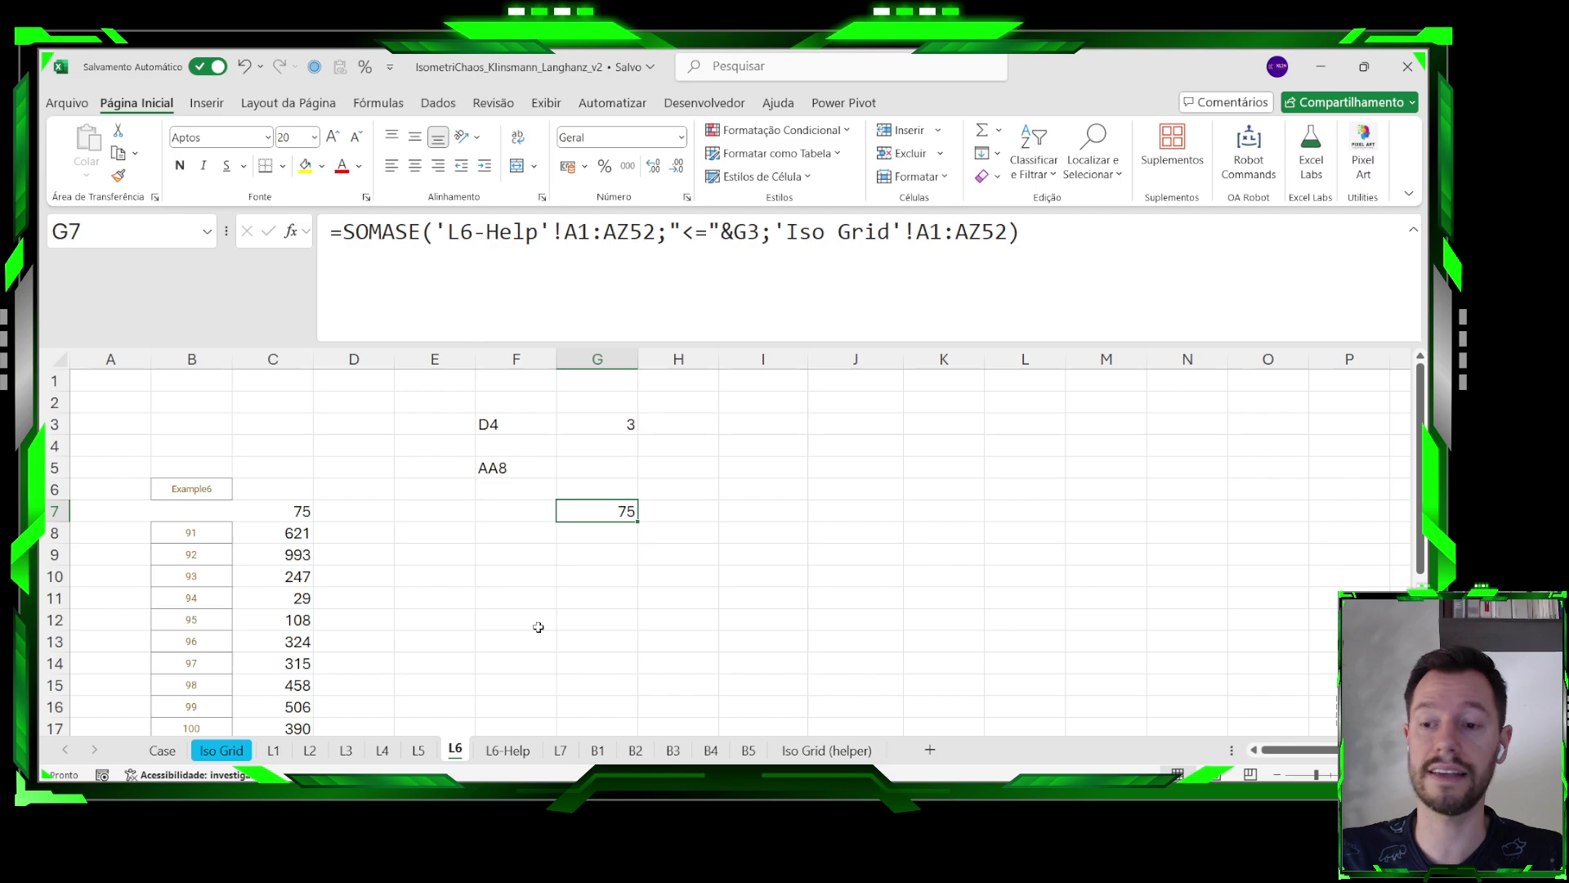
# Go to the Level 7 section of the Case sheet and inspect Example7's direction in cell H244.
pyautogui.click(561, 750)
pyautogui.click(162, 750)
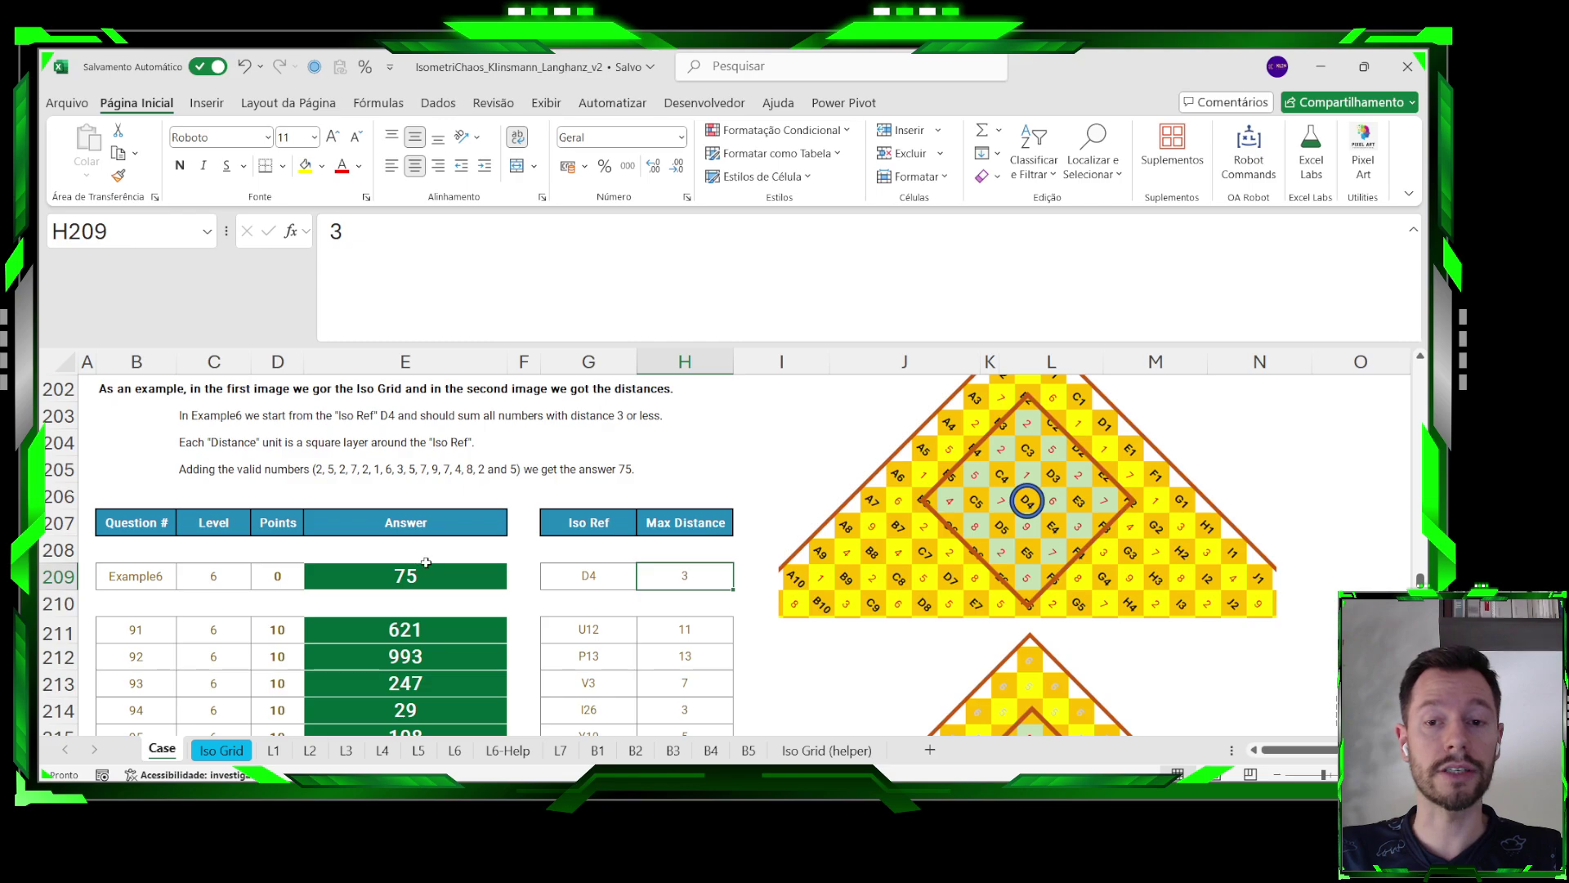
pyautogui.scroll(-12, 659, 586)
pyautogui.scroll(-1, 659, 587)
pyautogui.scroll(1, 869, 584)
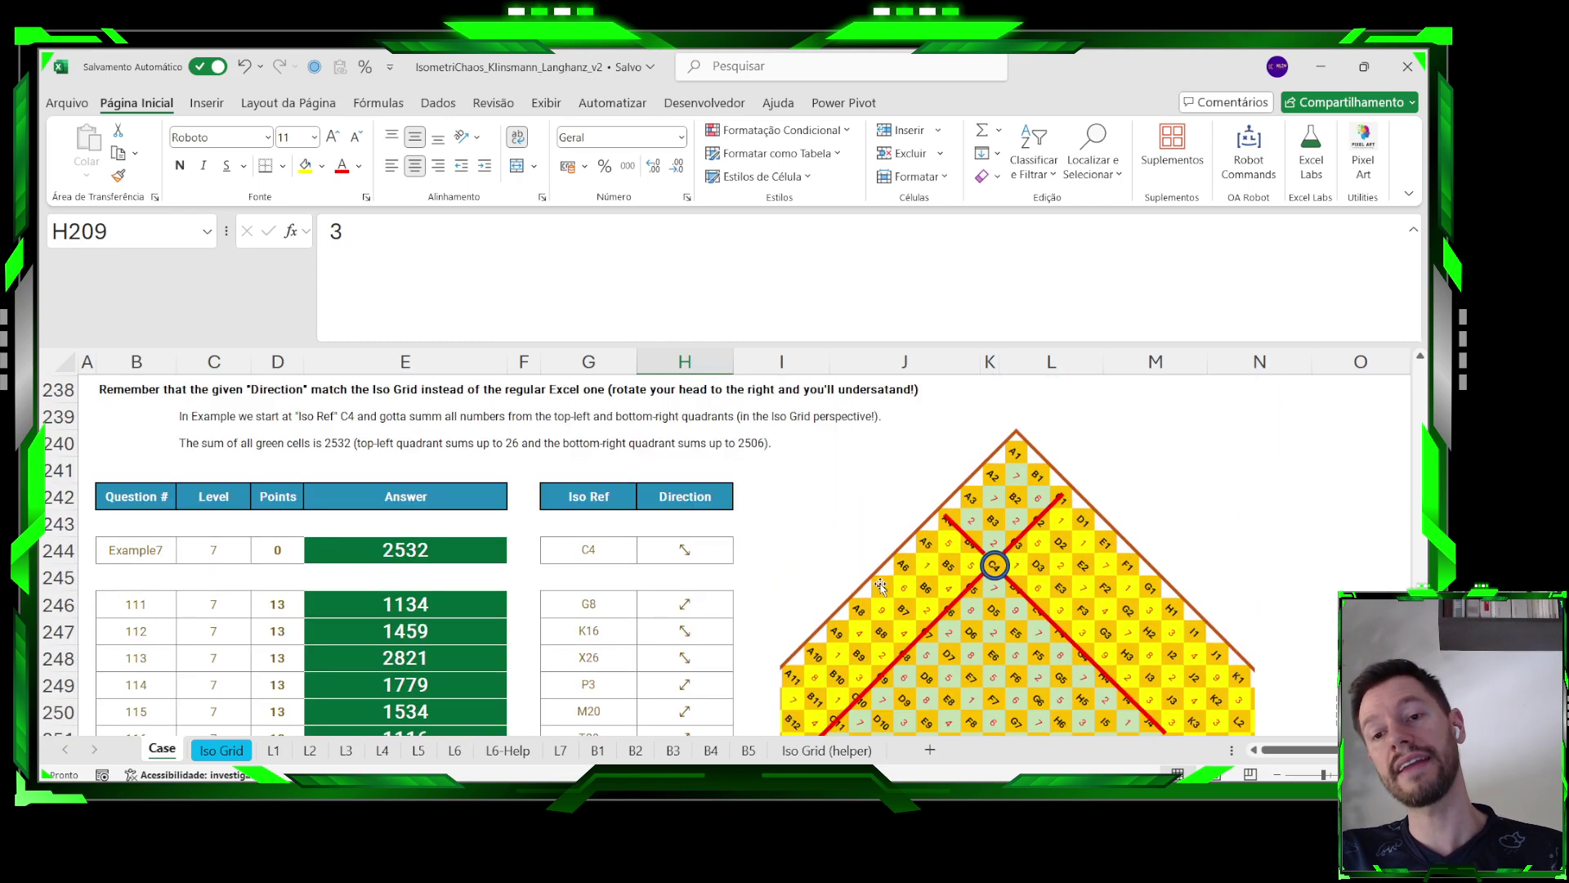
pyautogui.click(678, 552)
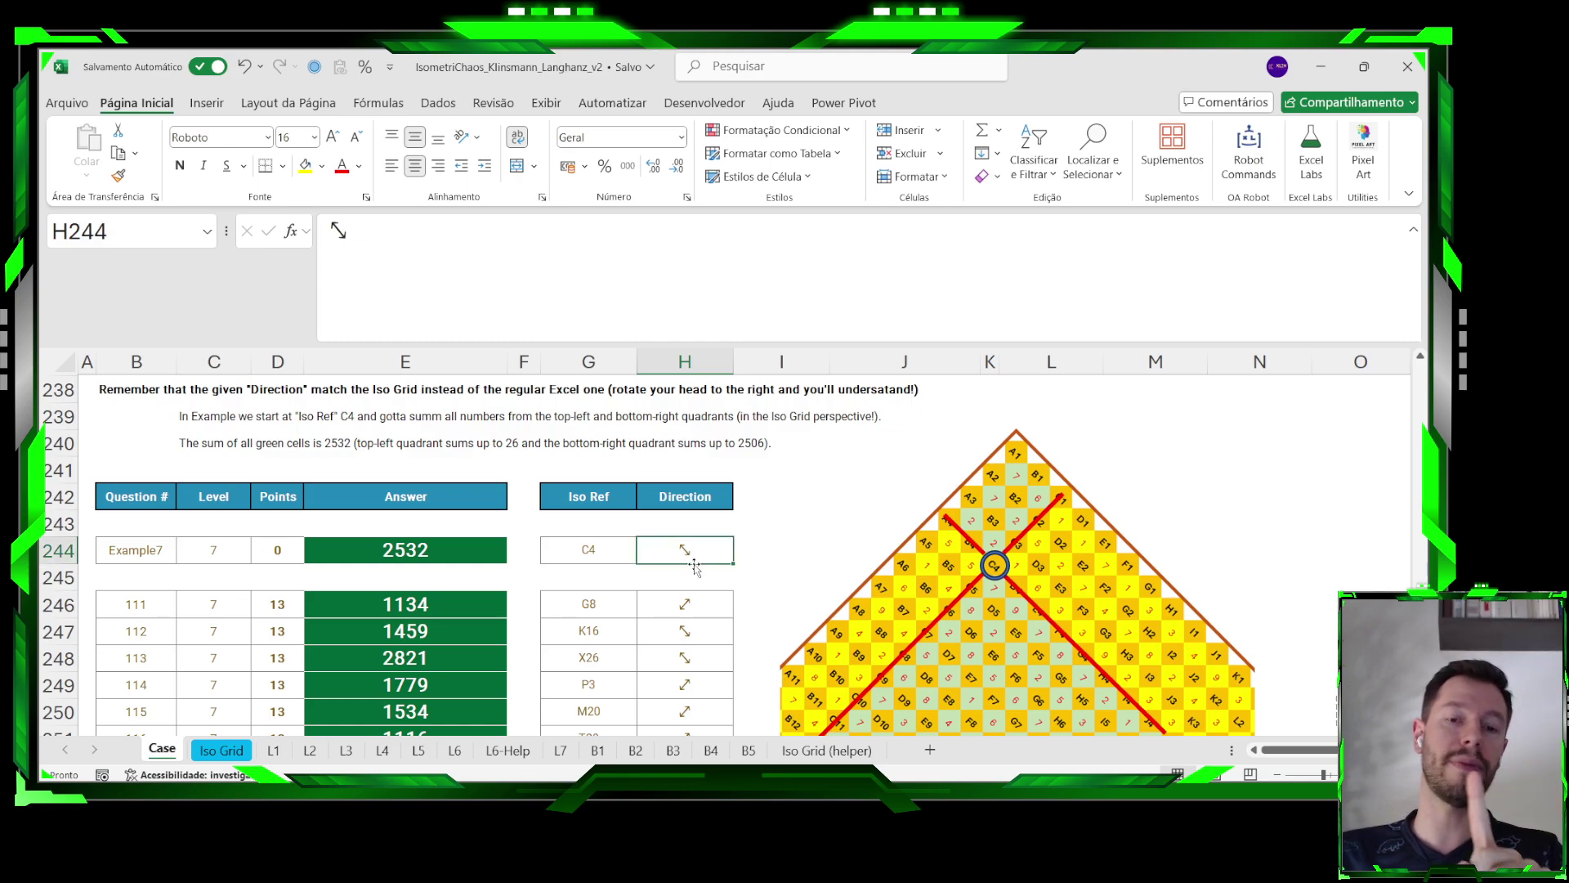
# Review Example7's quadrant diagram on the Case sheet and compare the layouts of the L7, L4 and L5 sheets.
pyautogui.scroll(-1, 868, 570)
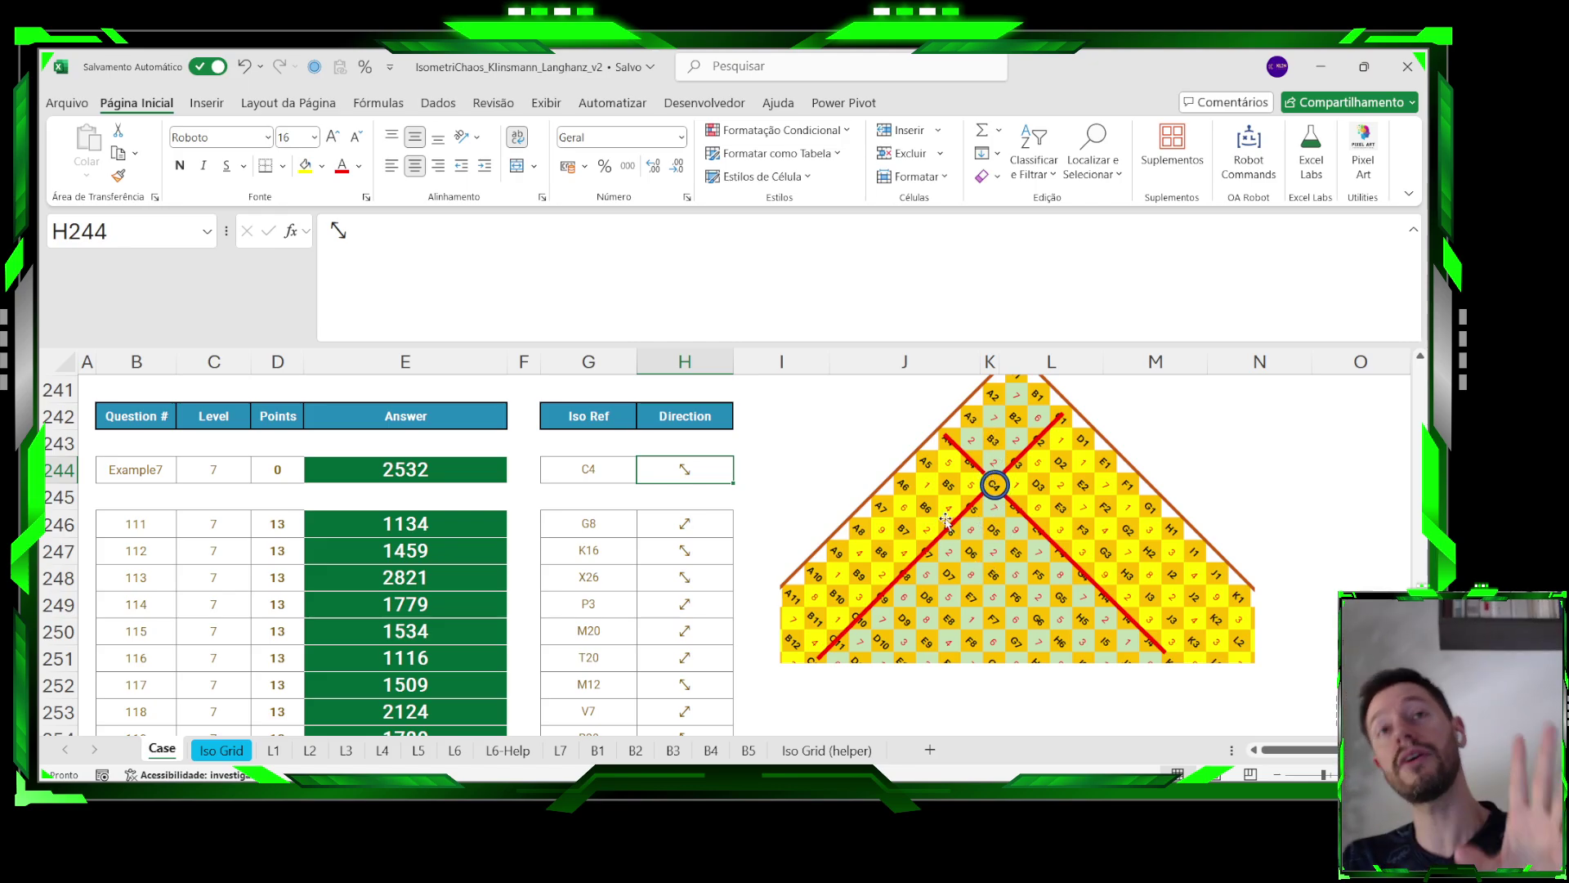
pyautogui.click(561, 750)
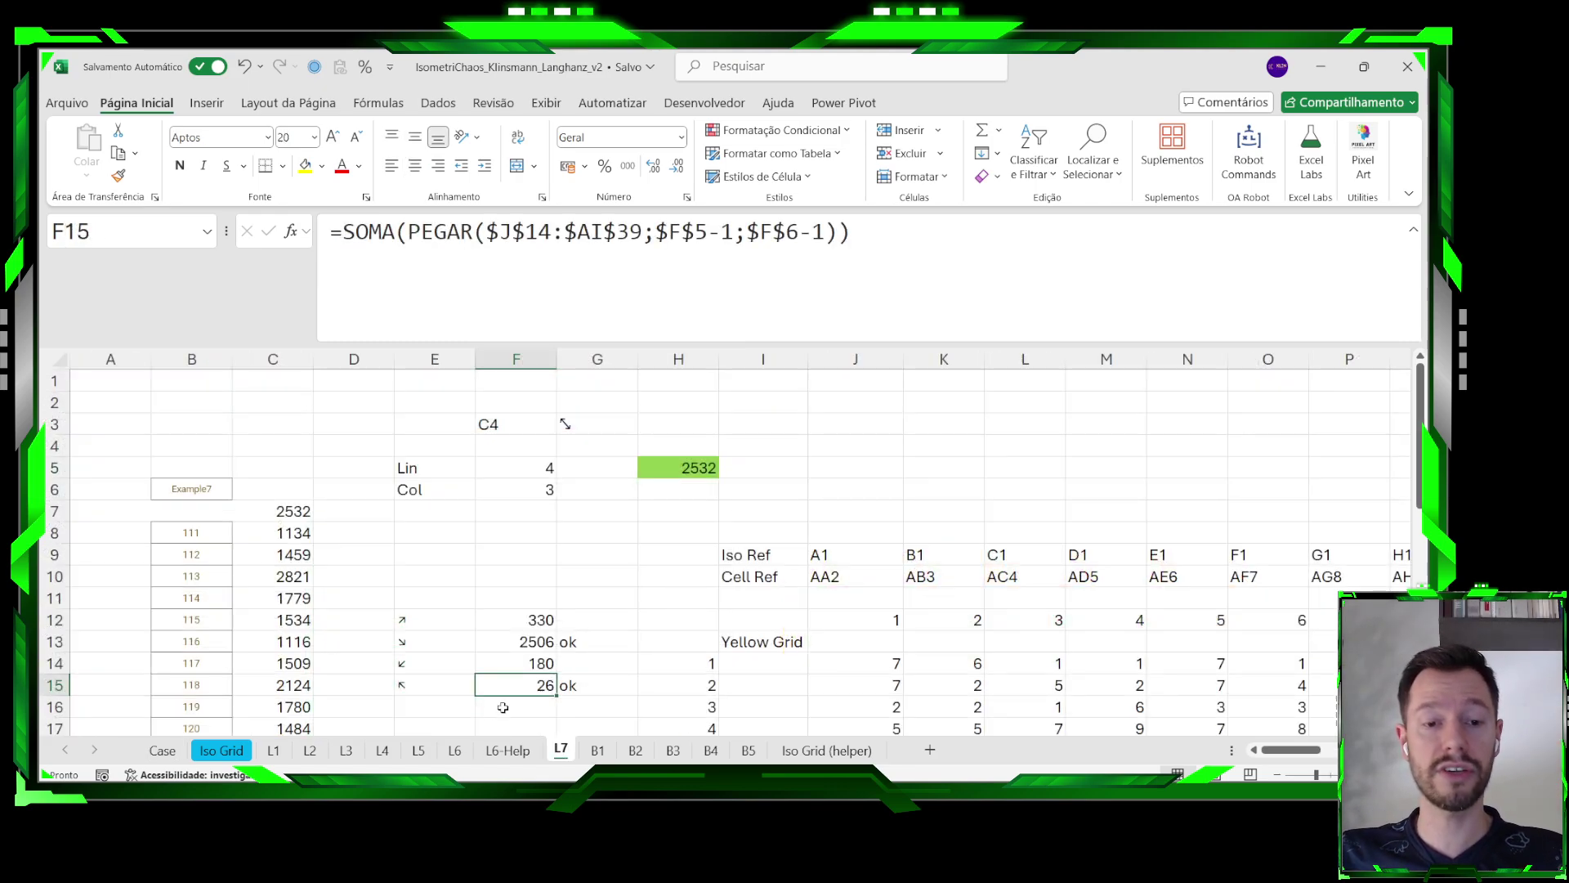
pyautogui.click(382, 750)
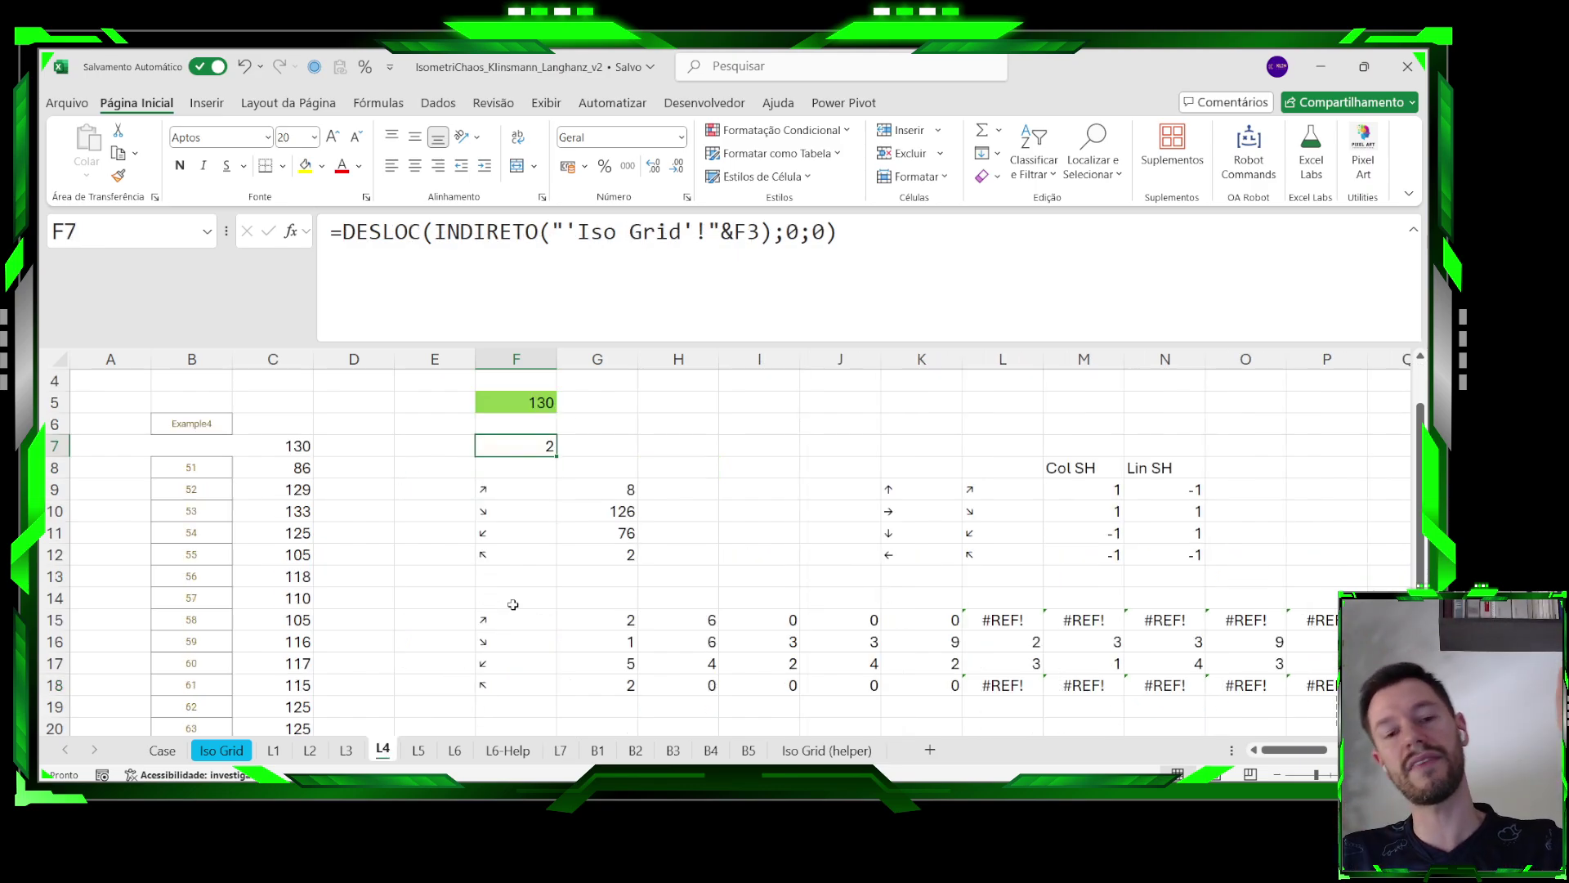
pyautogui.click(420, 754)
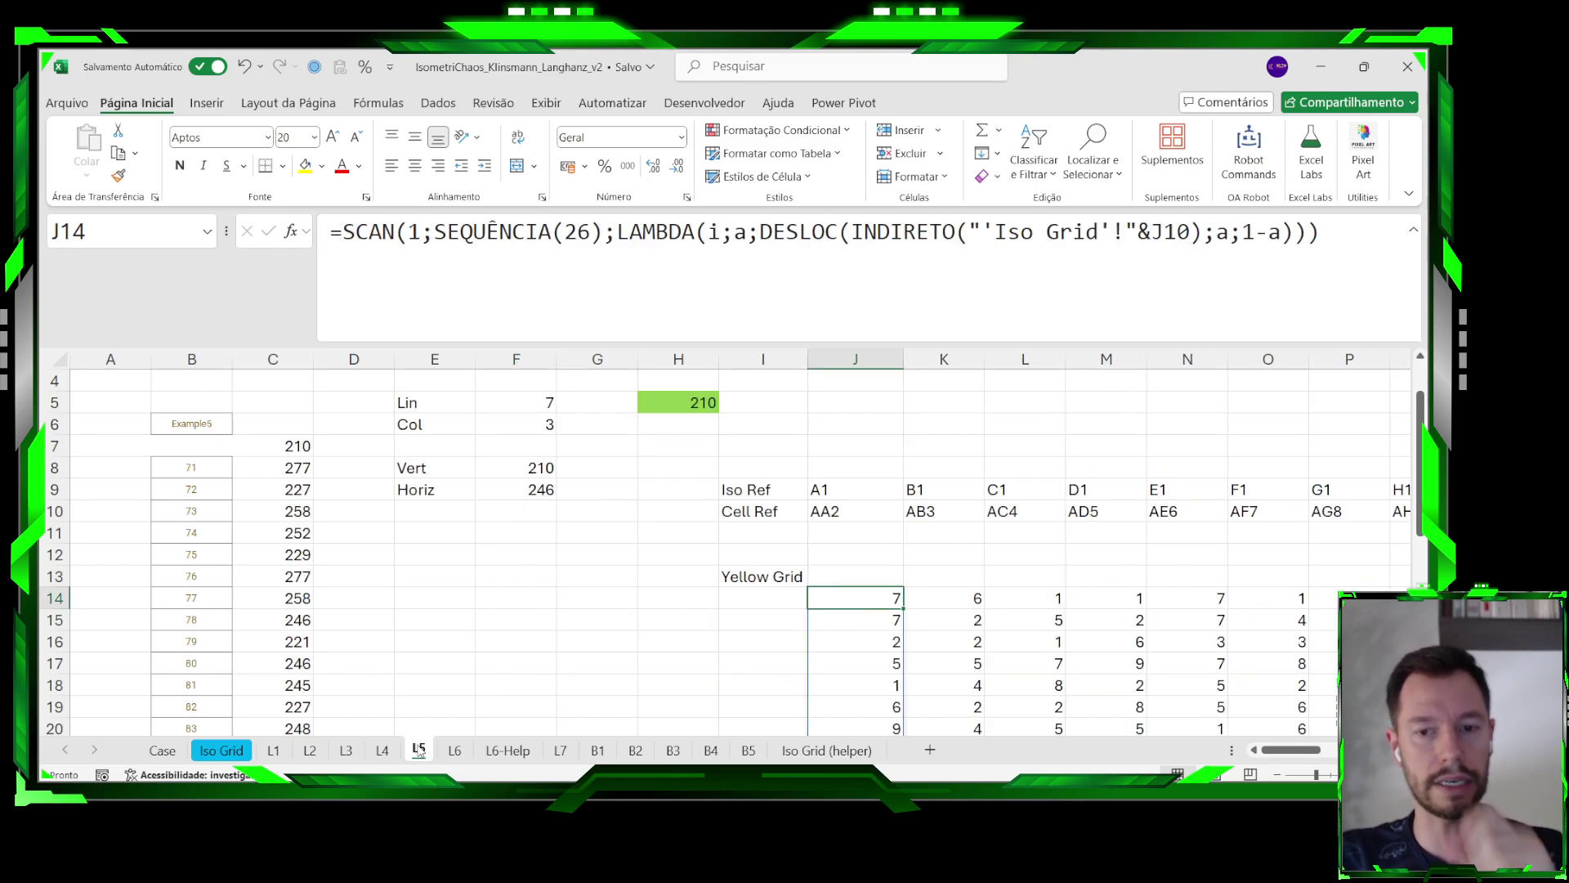
pyautogui.click(381, 750)
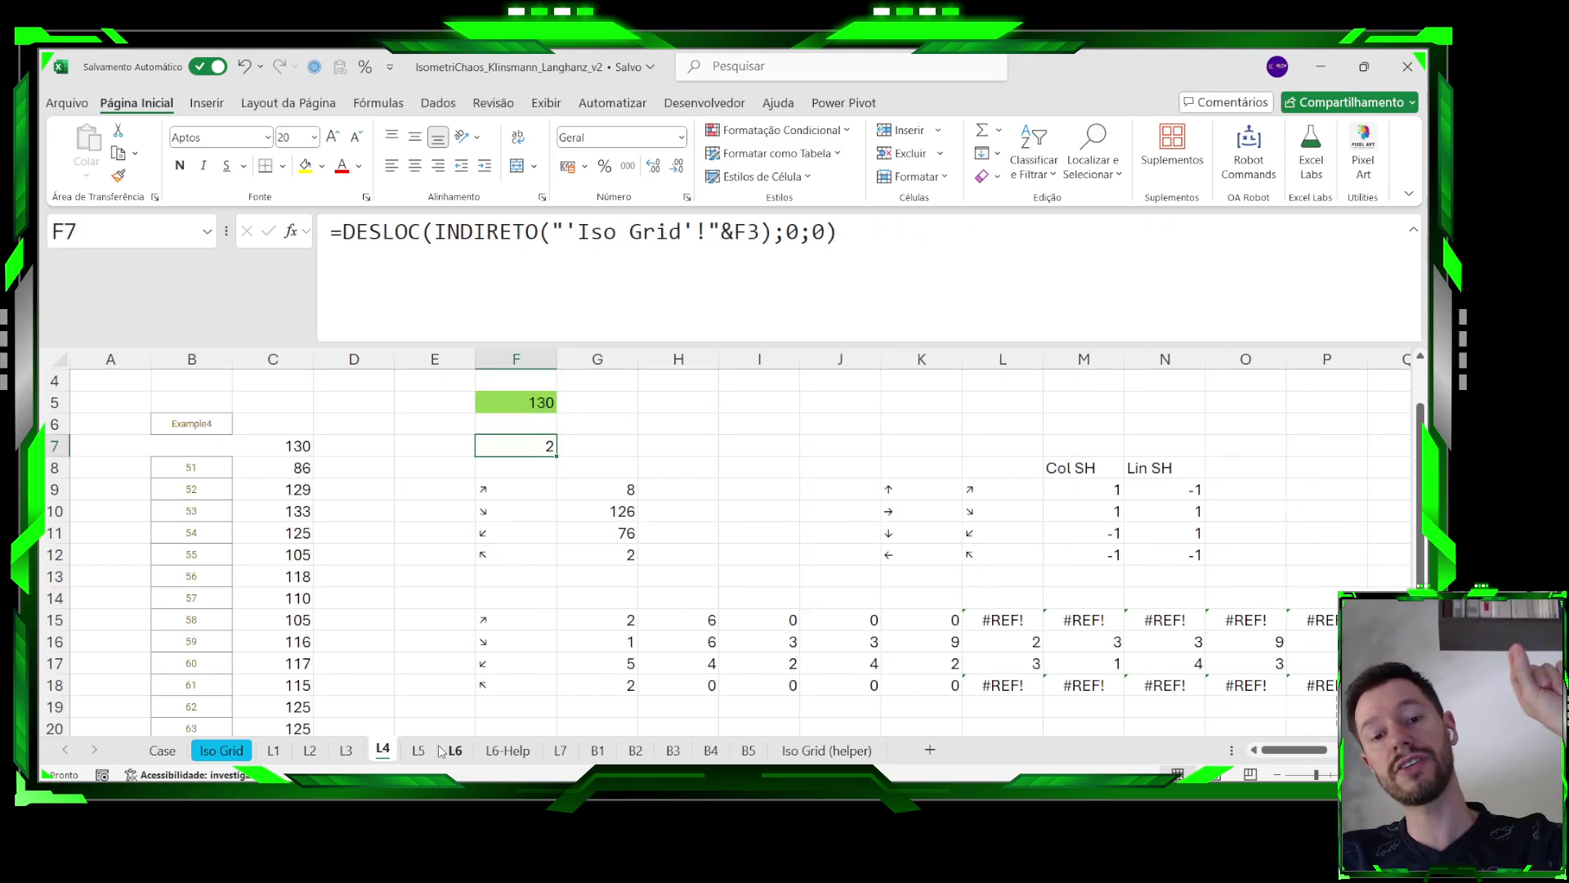
pyautogui.click(420, 751)
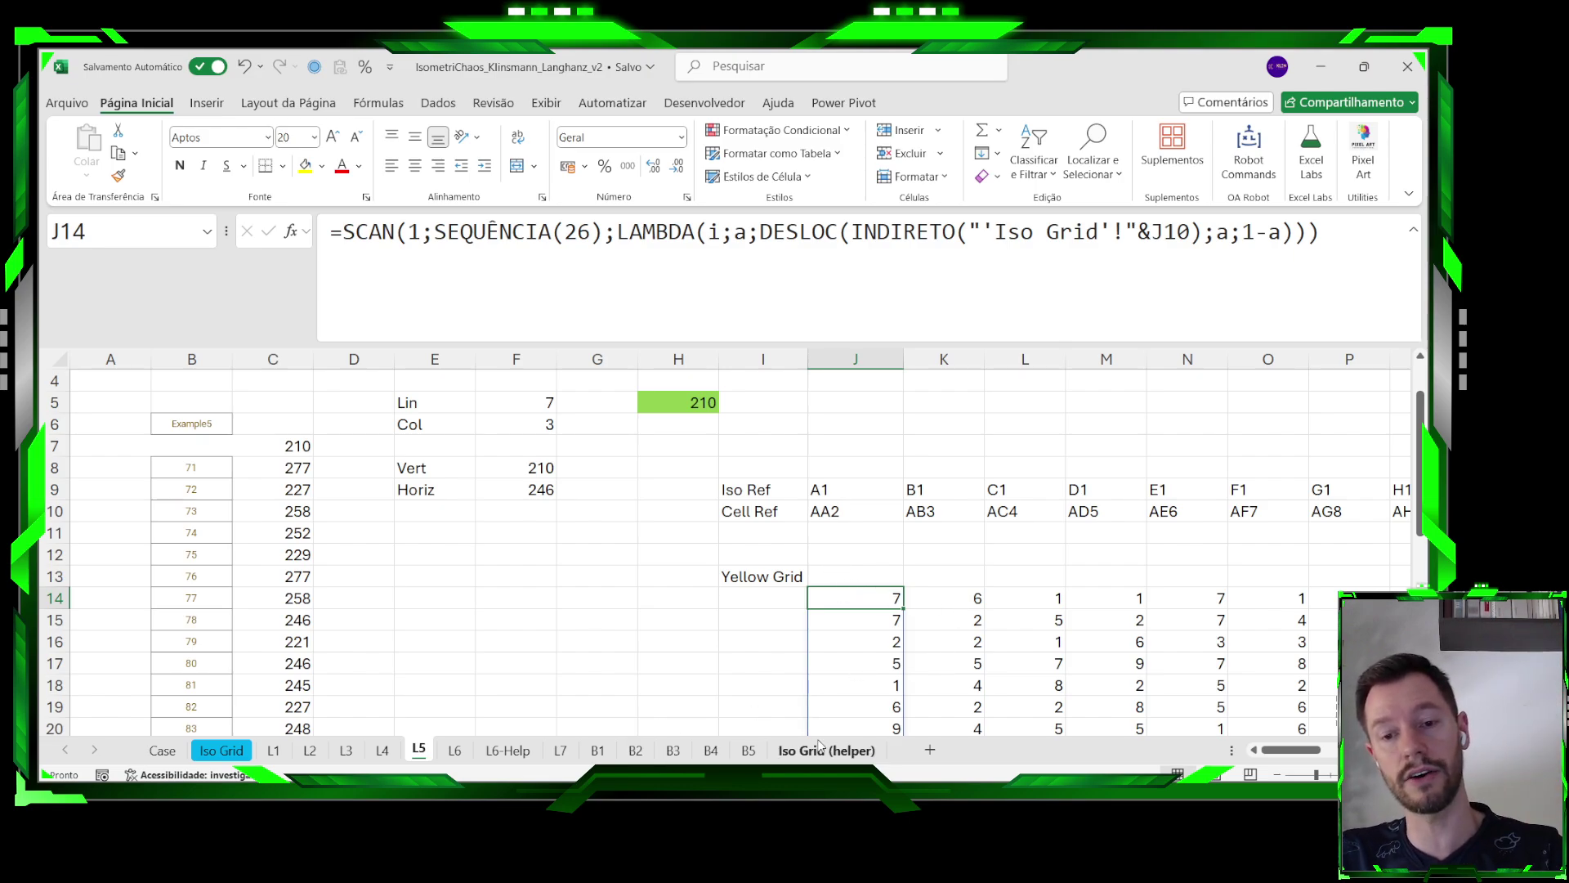
# Return to the L7 sheet and highlight the Yellow Grid block J14:O19.
pyautogui.click(560, 751)
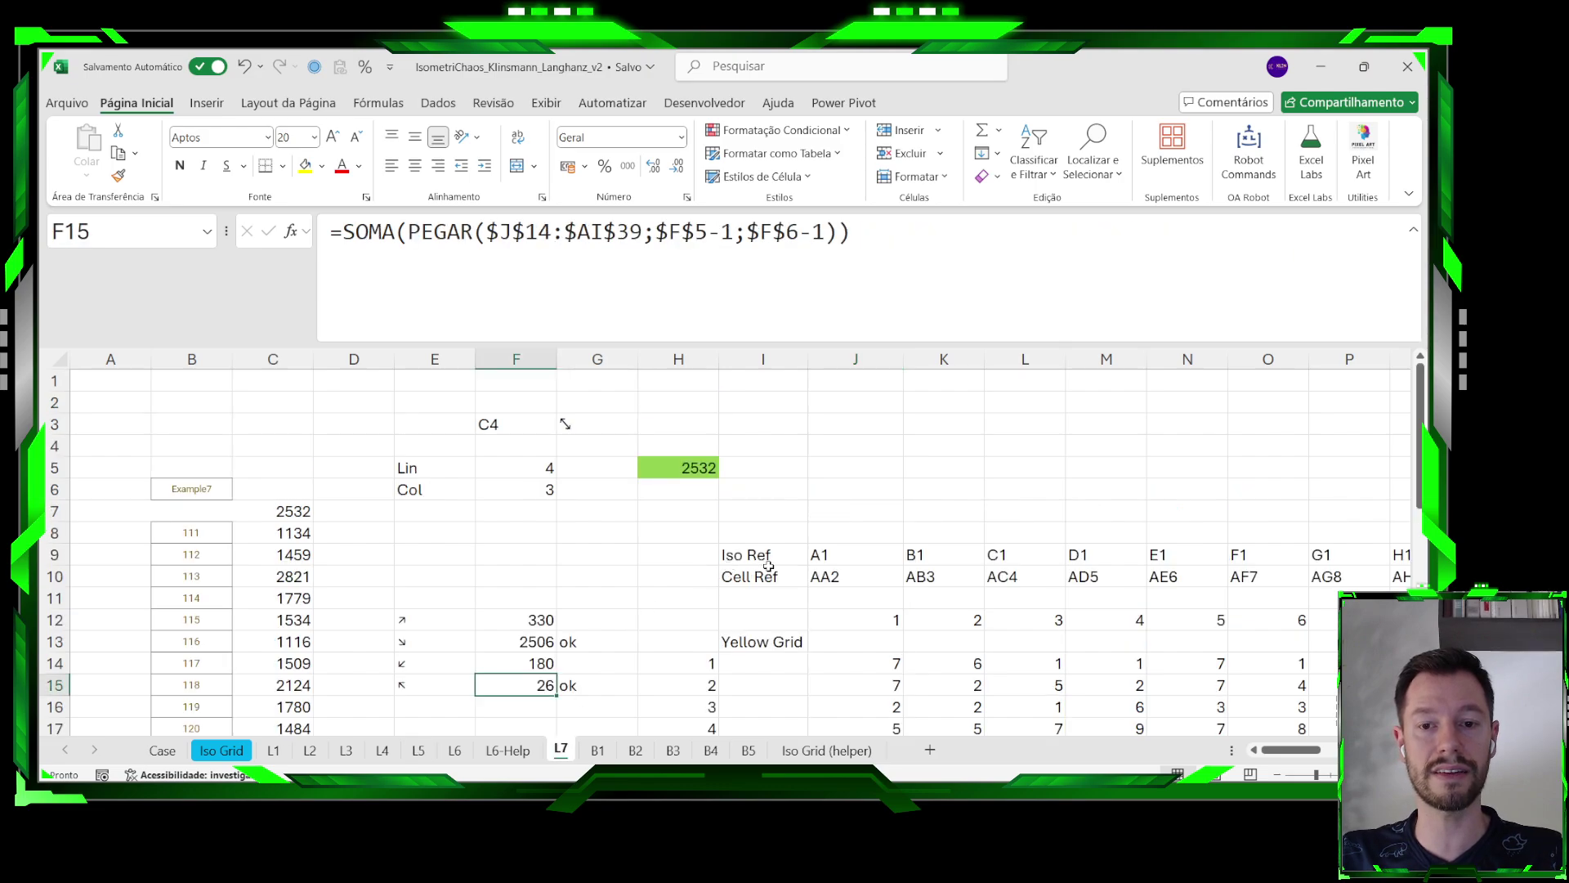
pyautogui.scroll(-1, 825, 572)
pyautogui.moveTo(851, 597); pyautogui.dragTo(1248, 708)
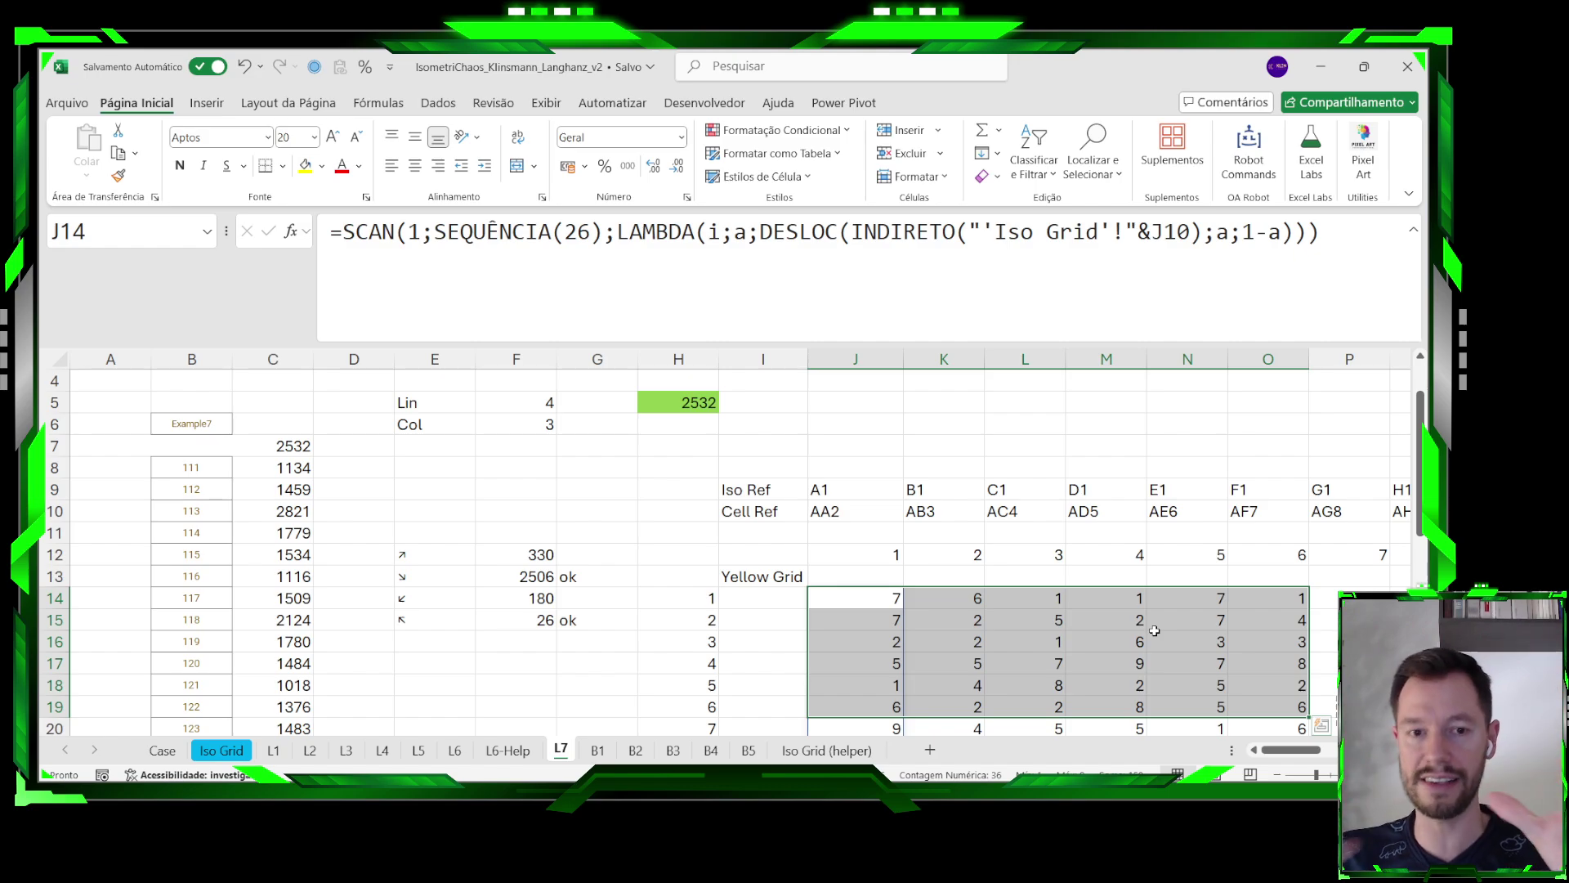
# Examine F12's formula on L7, highlighting the PEGAR function and its F5-1 rows argument, and leave it unchanged.
pyautogui.click(480, 551)
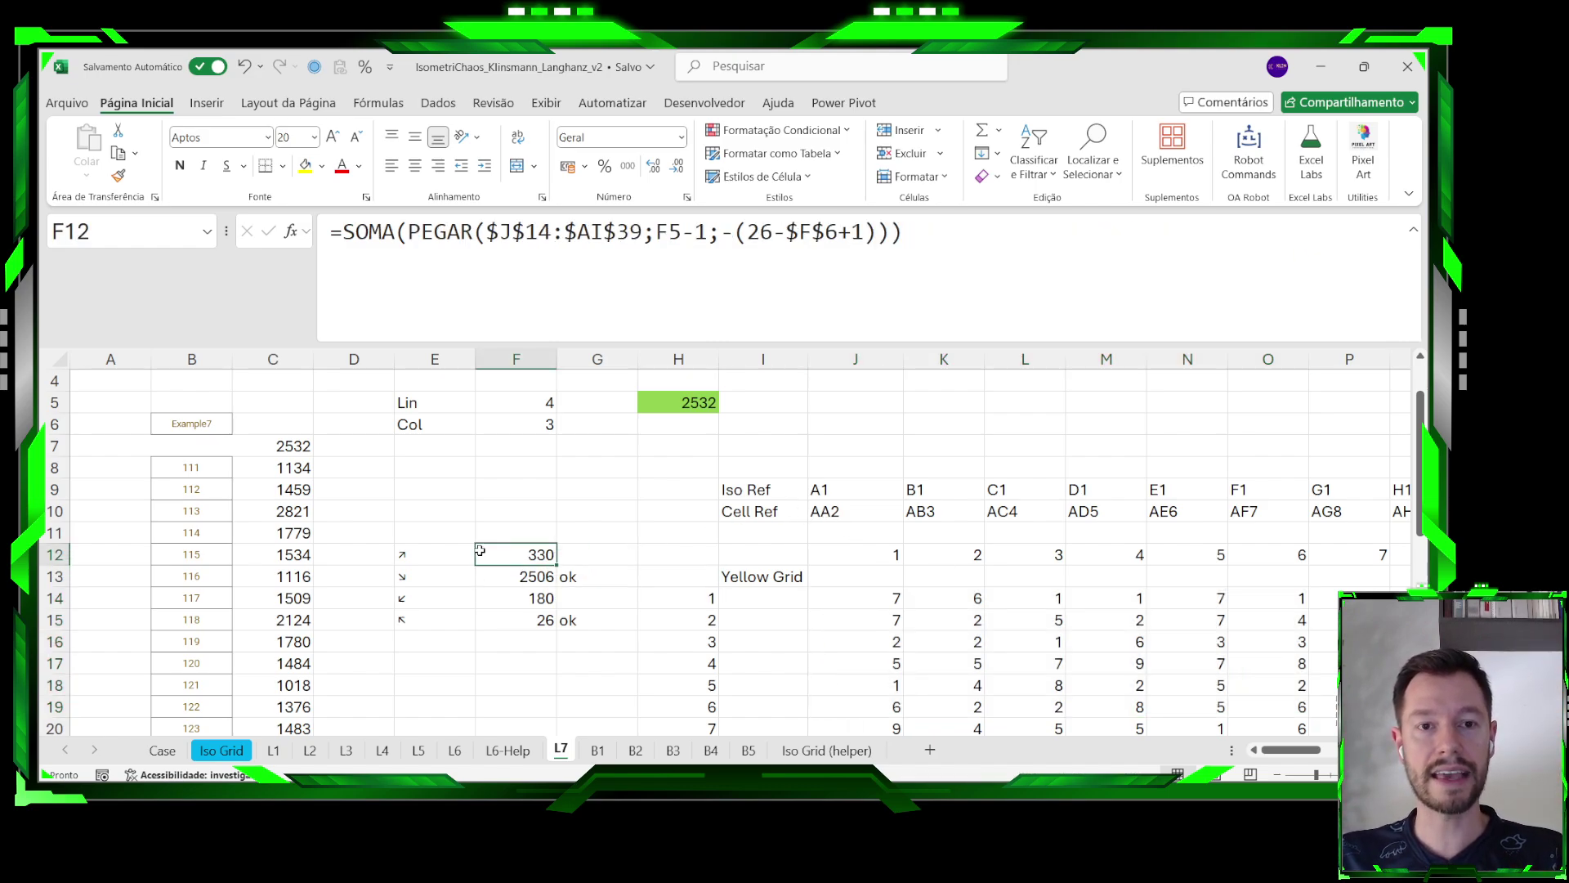
pyautogui.click(488, 259)
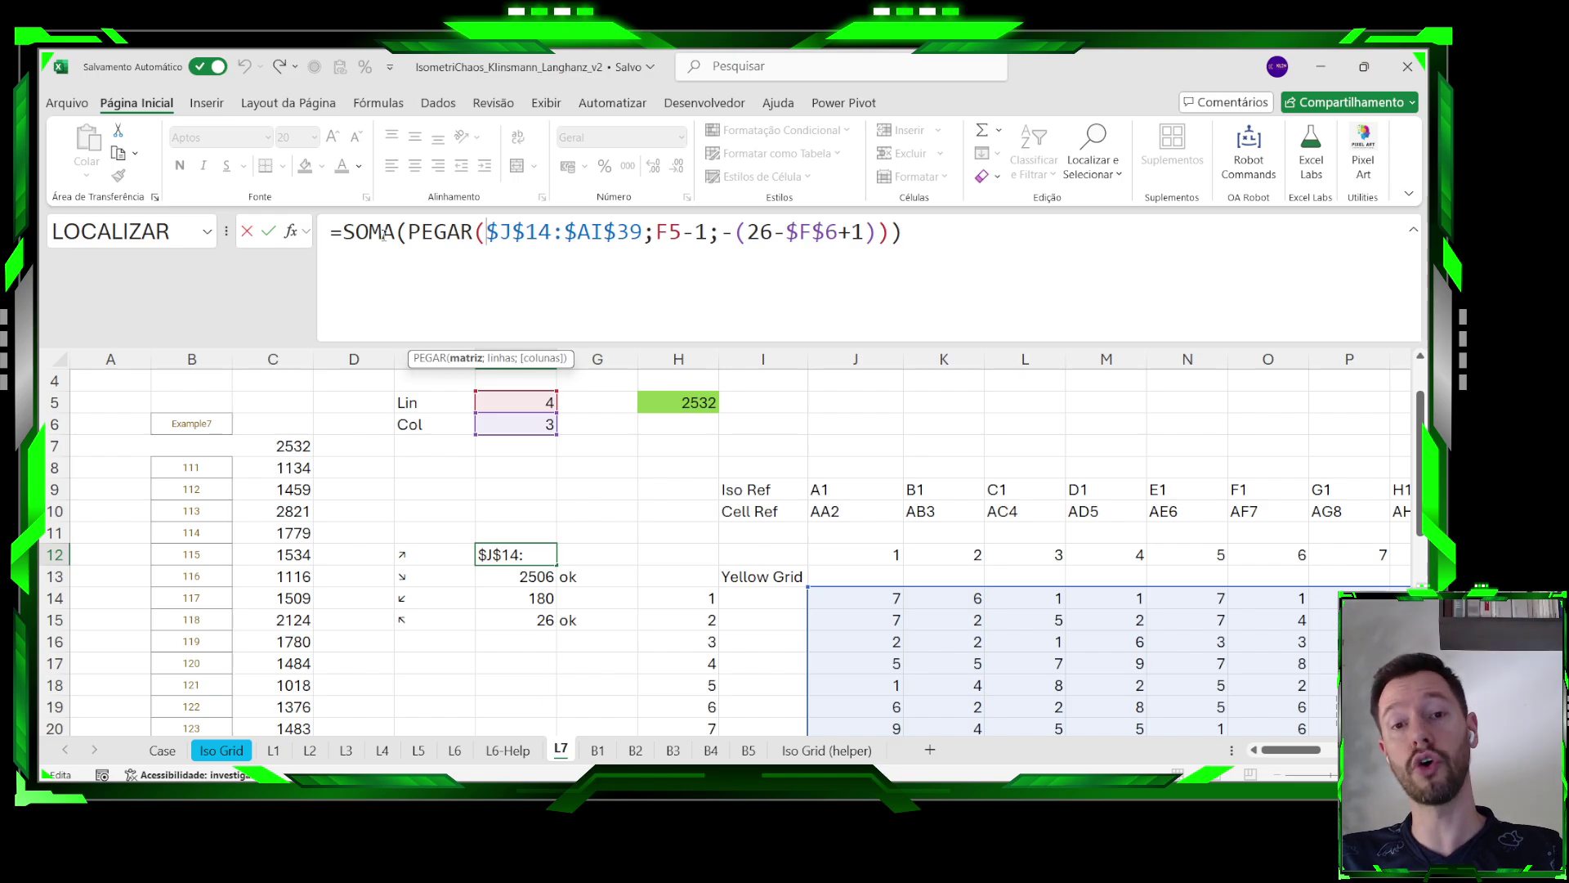
pyautogui.moveTo(406, 233); pyautogui.dragTo(474, 233)
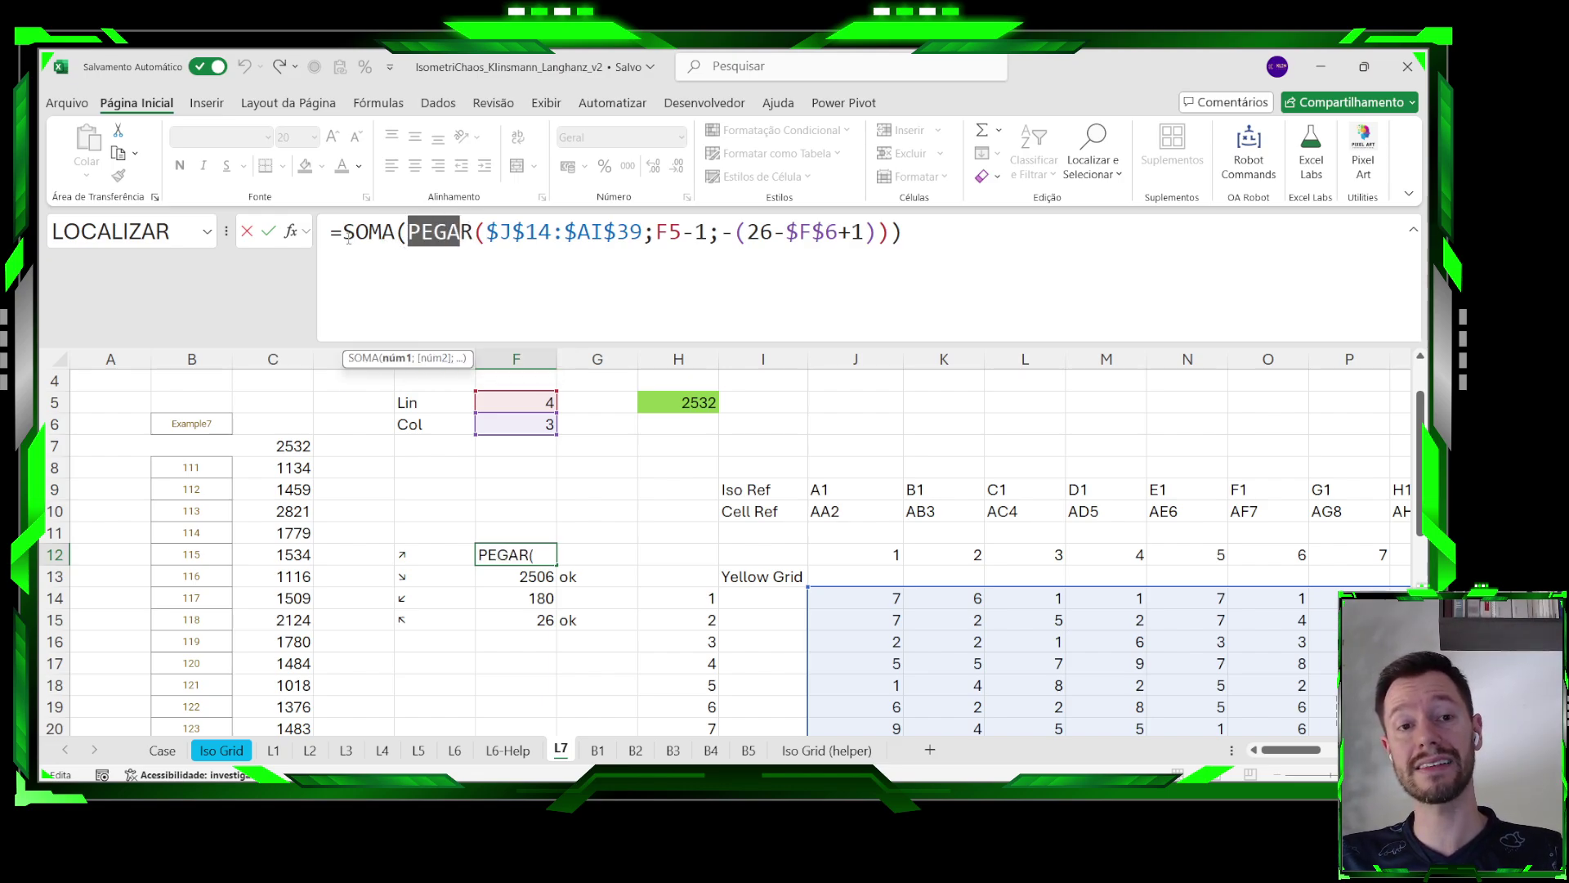
pyautogui.moveTo(342, 232); pyautogui.dragTo(474, 233)
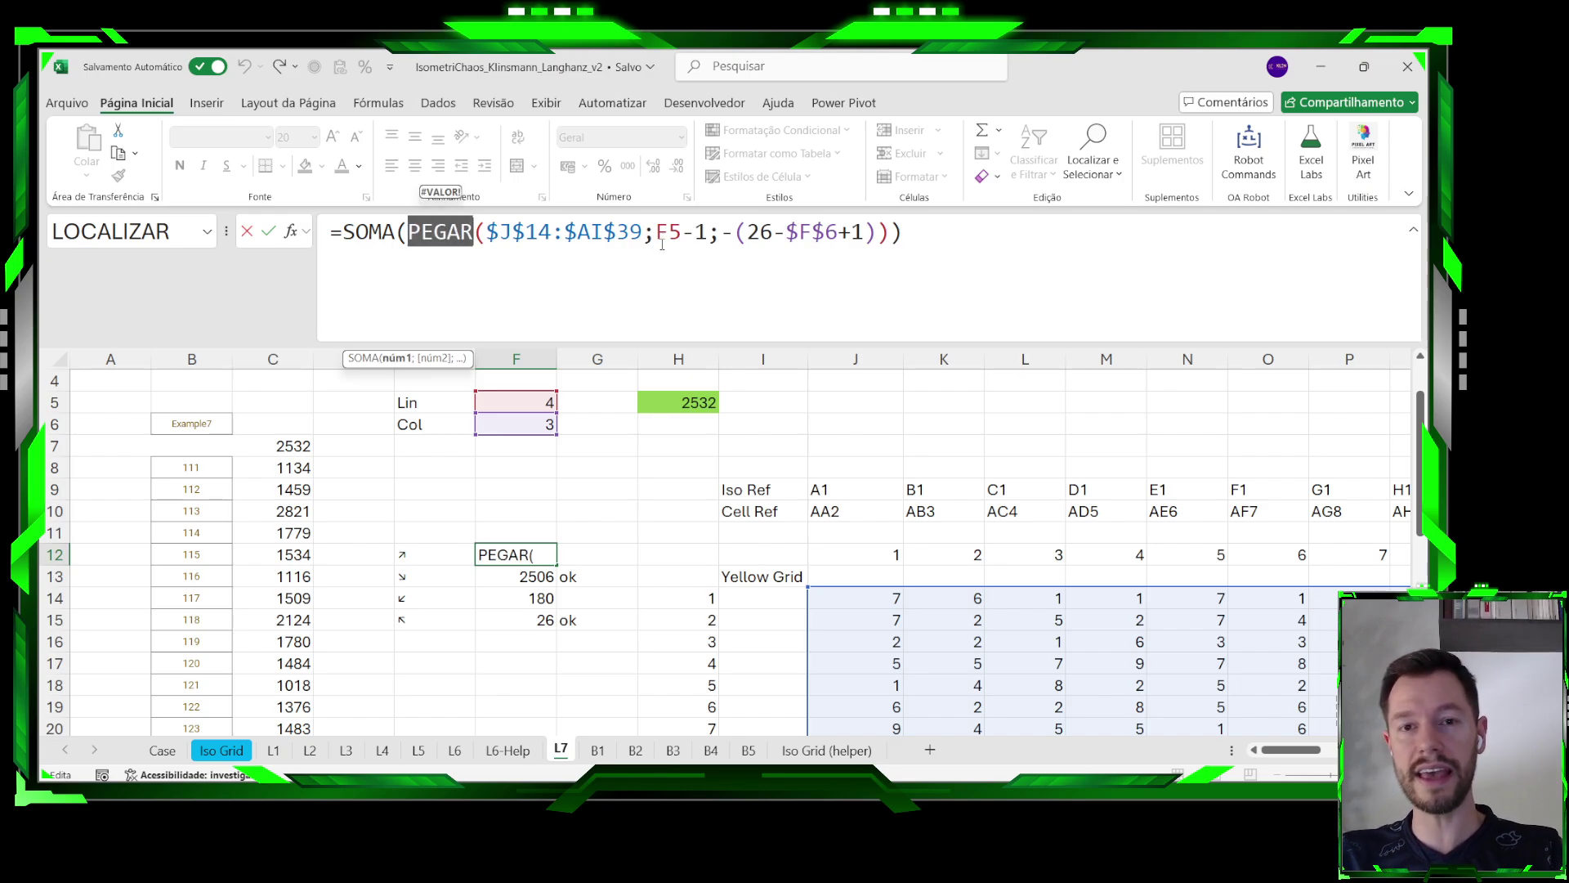
pyautogui.moveTo(656, 235); pyautogui.dragTo(708, 236)
pyautogui.scroll(1, 507, 449)
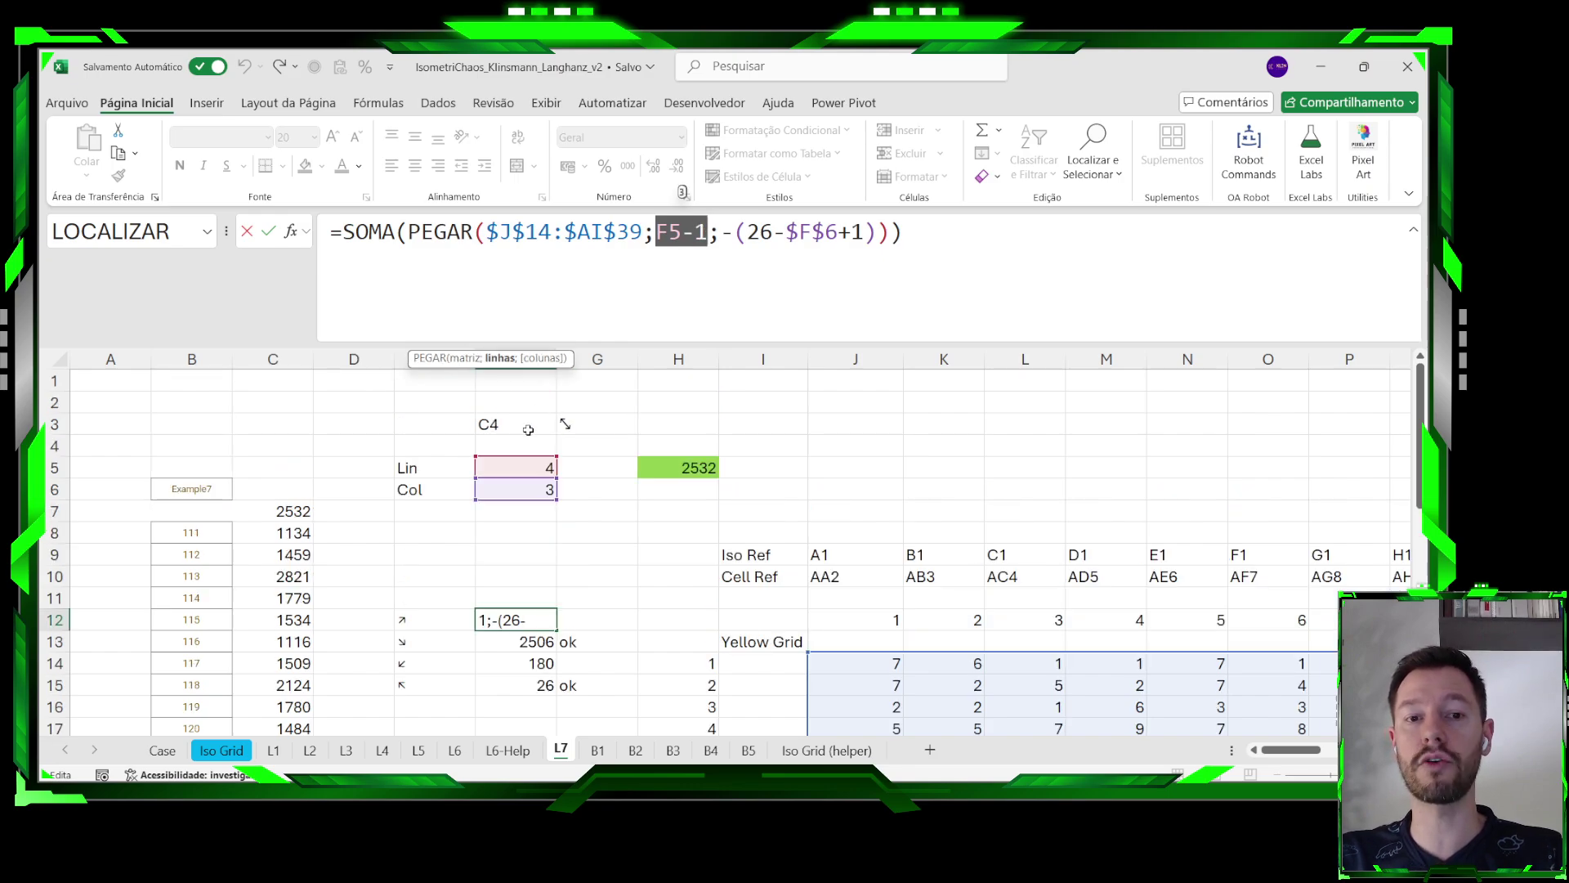
pyautogui.scroll(-2, 858, 643)
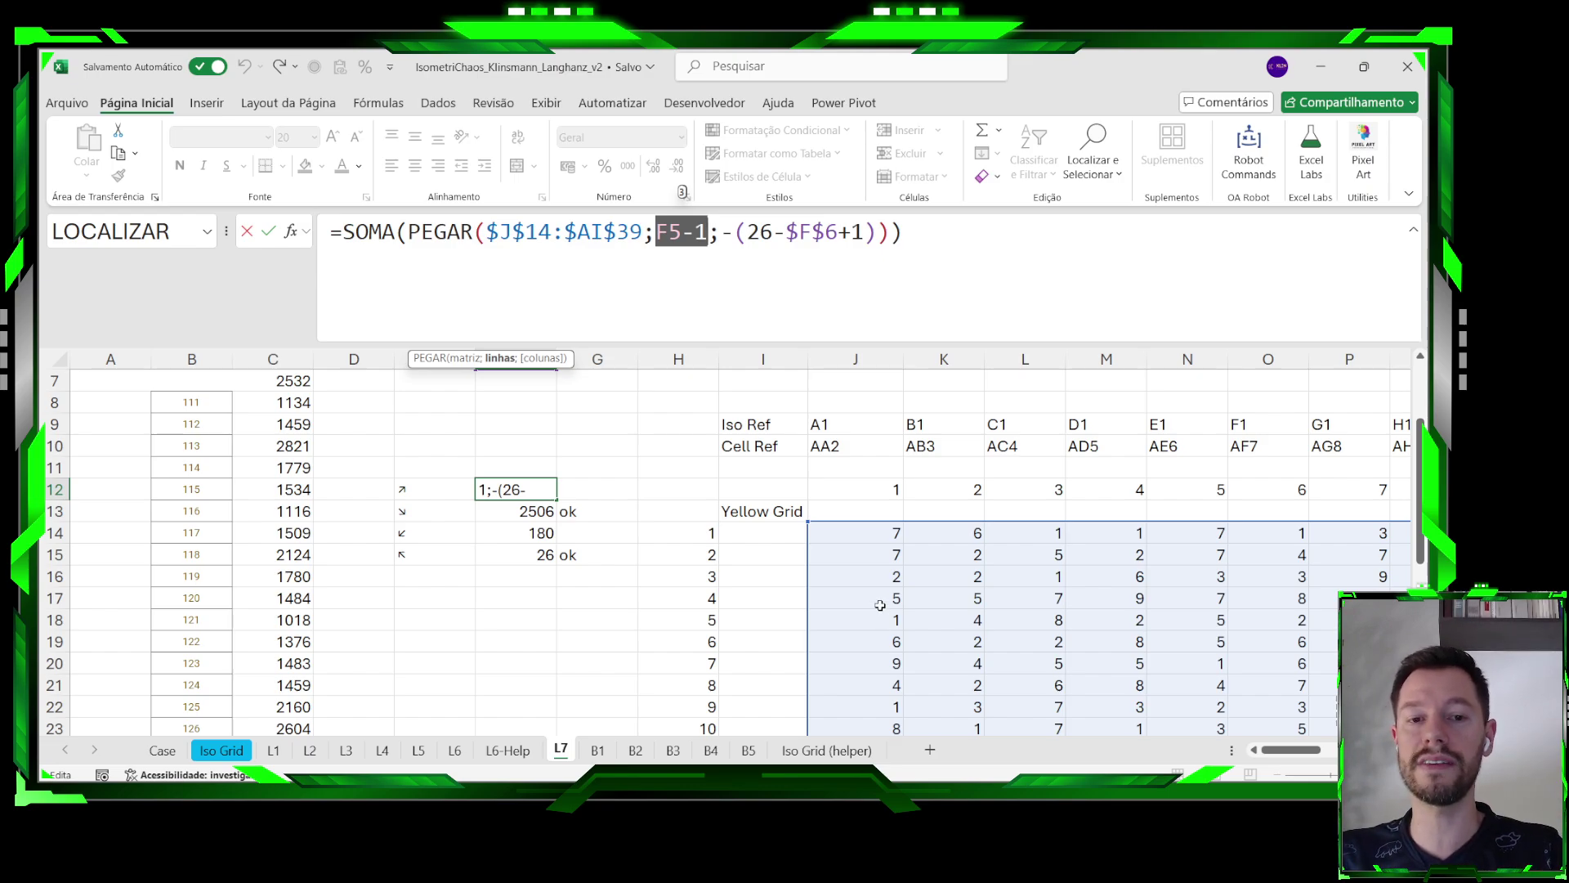
pyautogui.press('Escape')
# Compare the up-right arrow row in E12:F12 on L7 with the matching direction sum in G9 on L4.
pyautogui.click(447, 489)
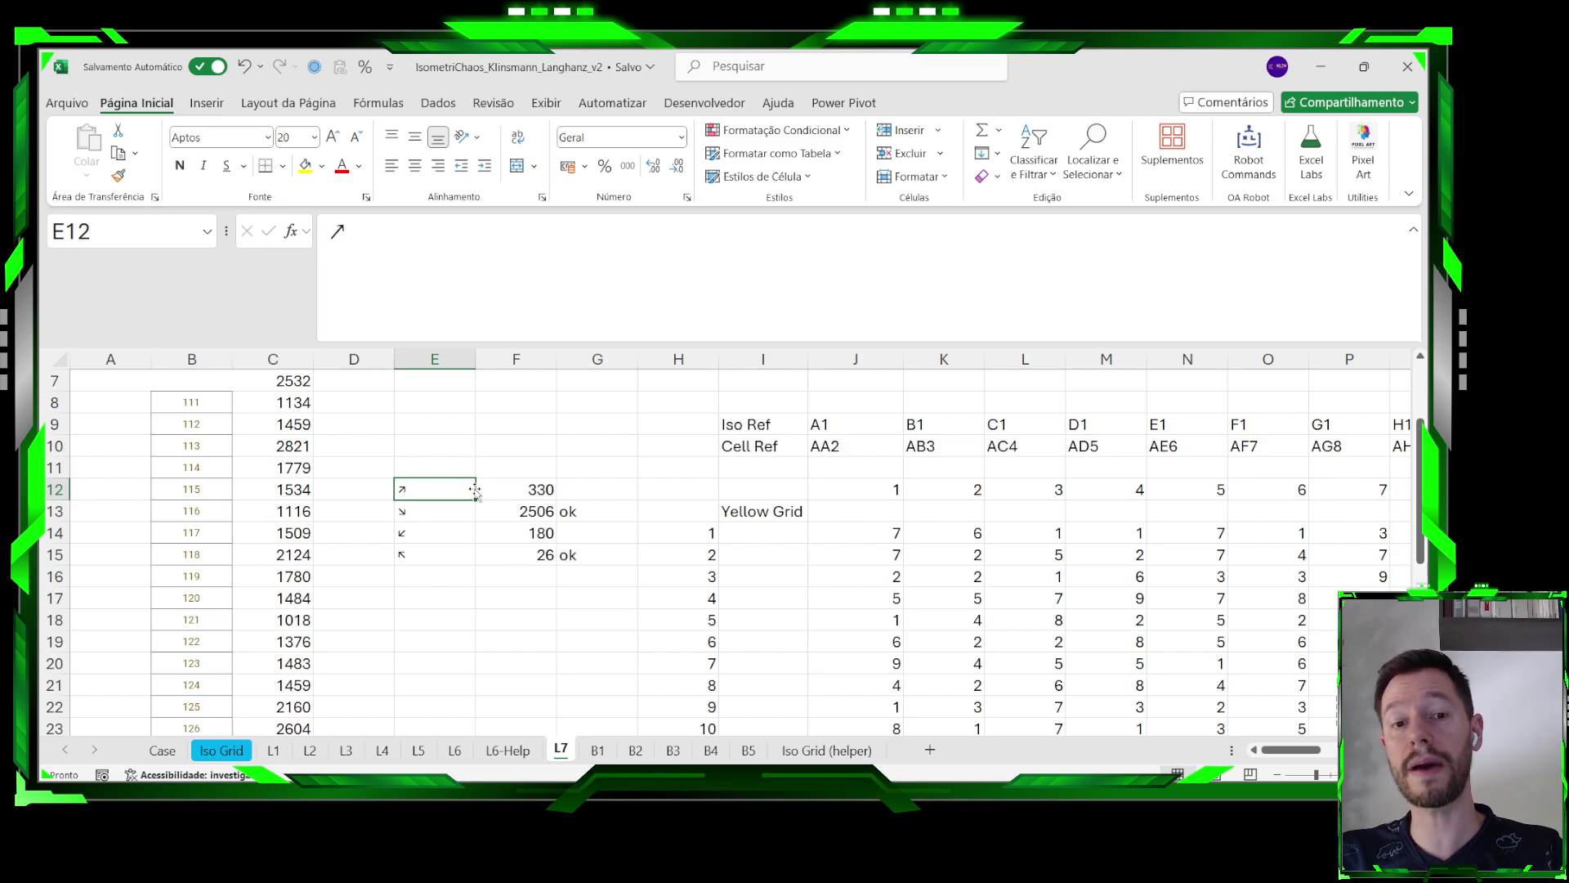
pyautogui.press('Right')
pyautogui.click(381, 751)
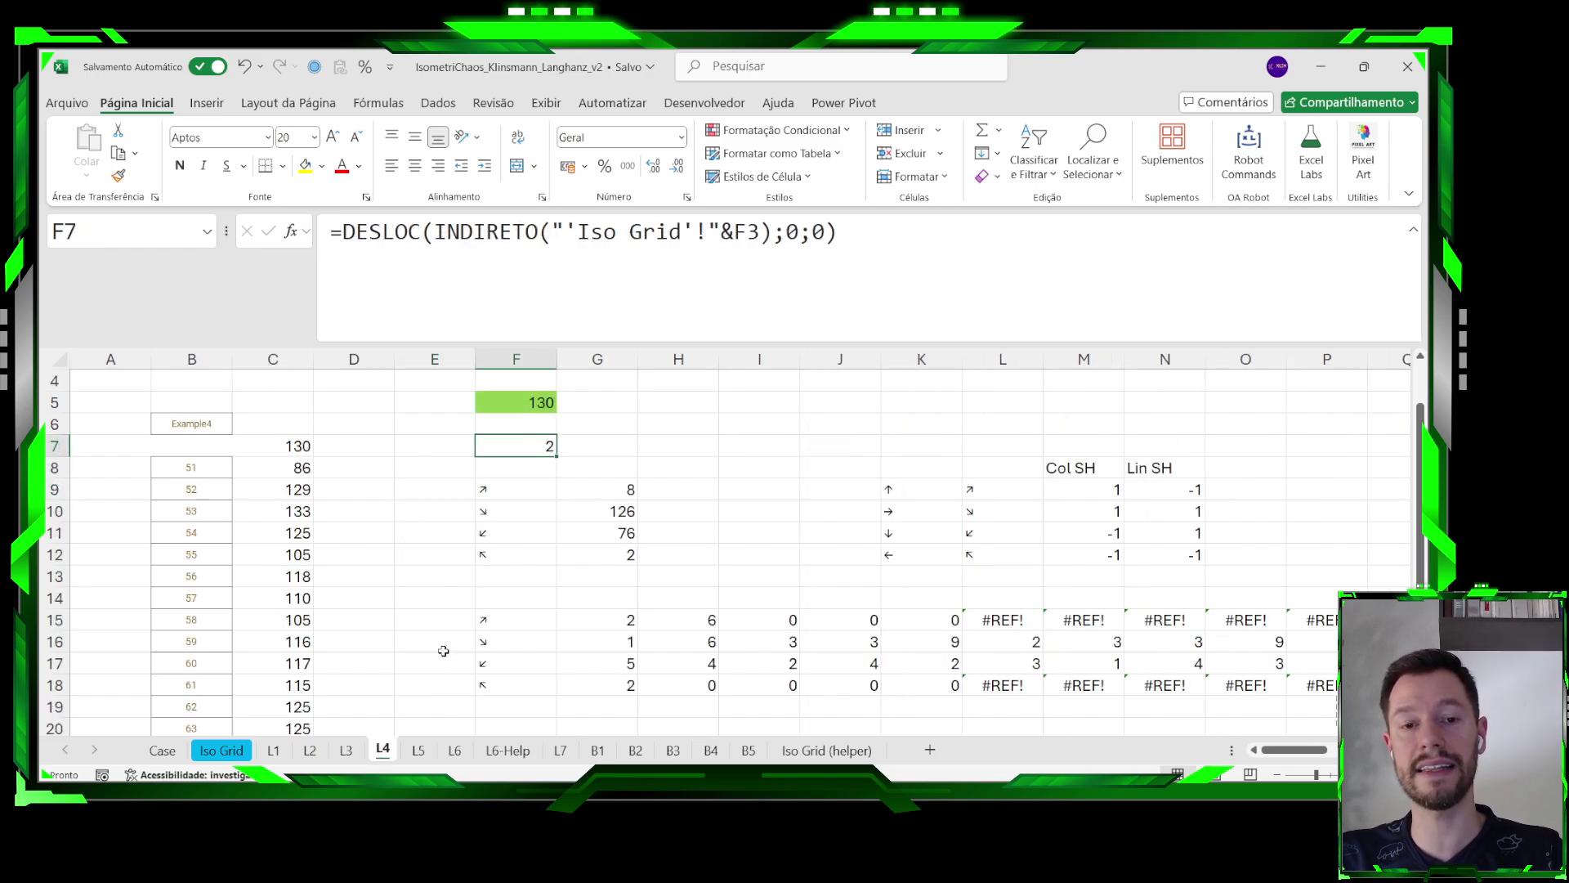
pyautogui.click(594, 489)
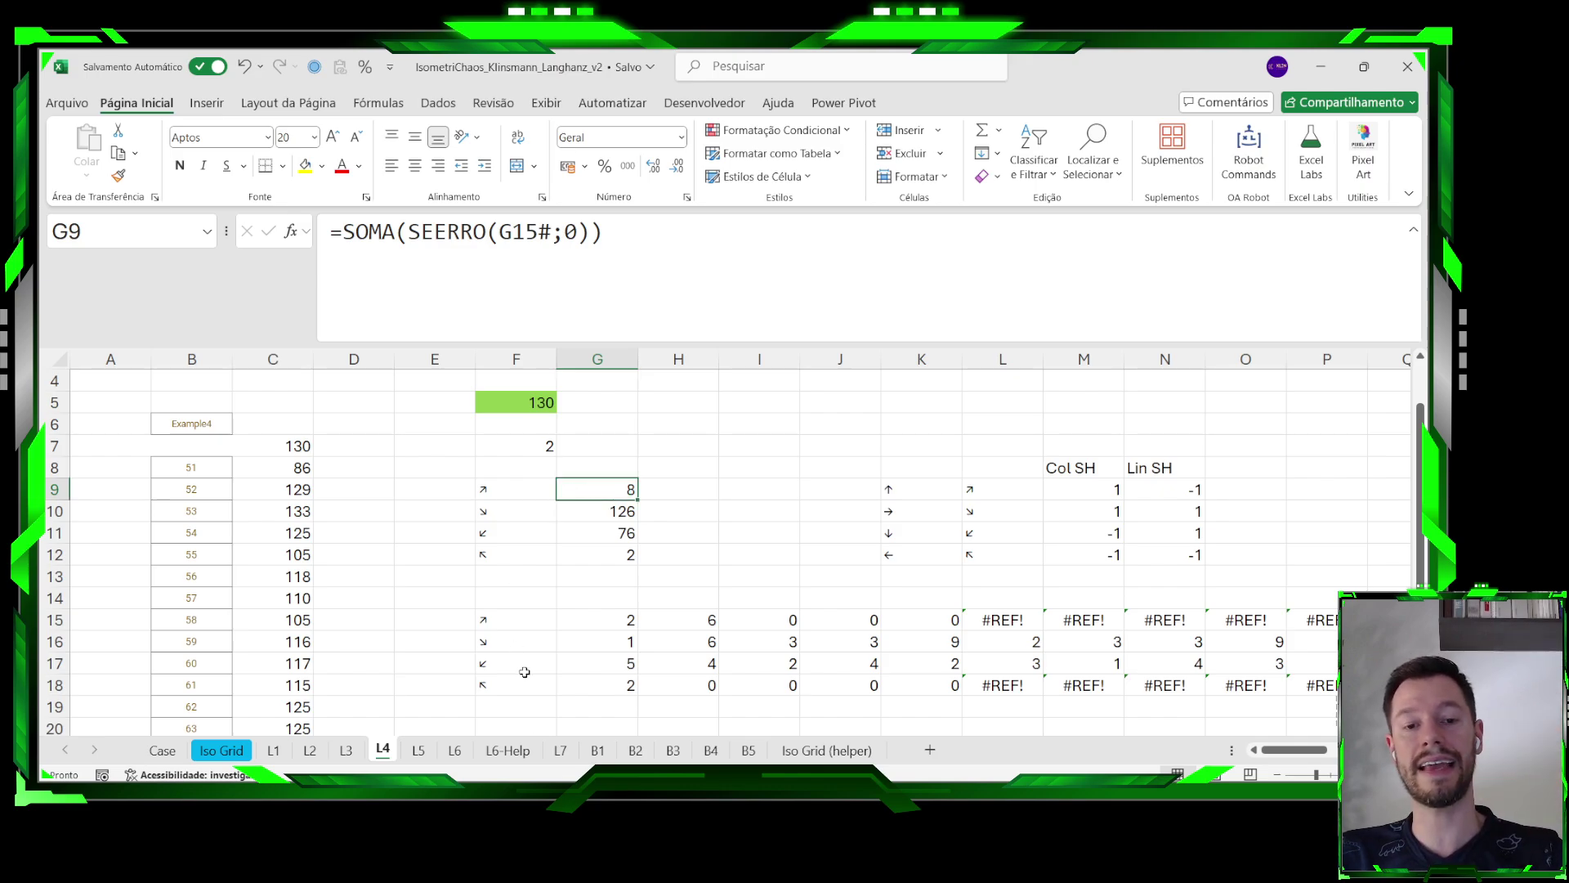
pyautogui.click(564, 753)
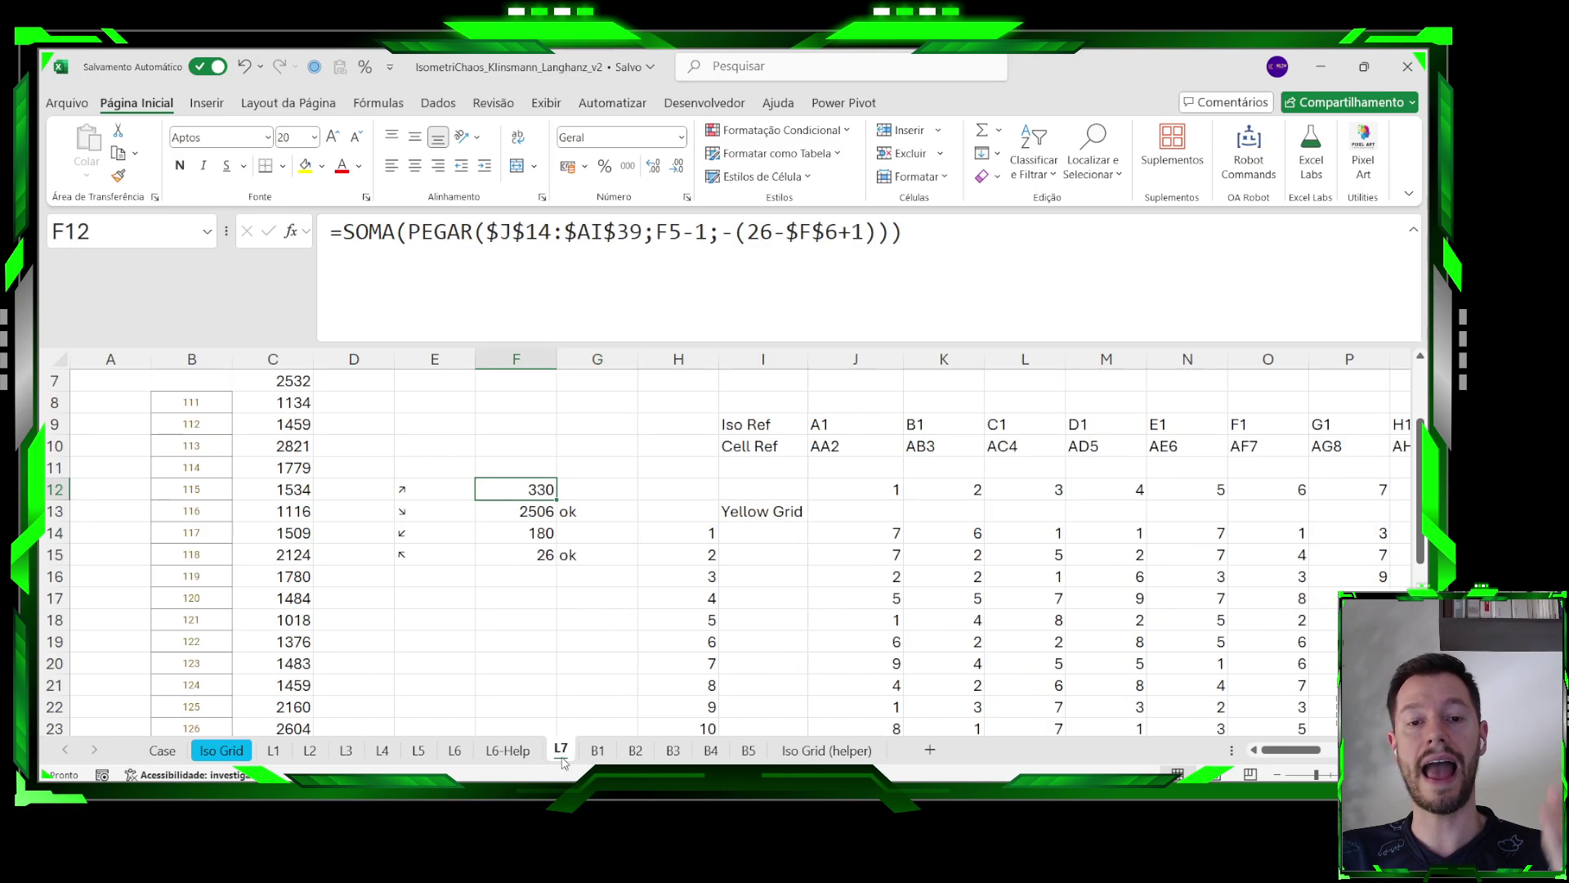
# Relate F12's formula to sample blocks of the Yellow Grid and highlight the four direction arrows in E12:E15.
pyautogui.click(536, 236)
pyautogui.press('Escape')
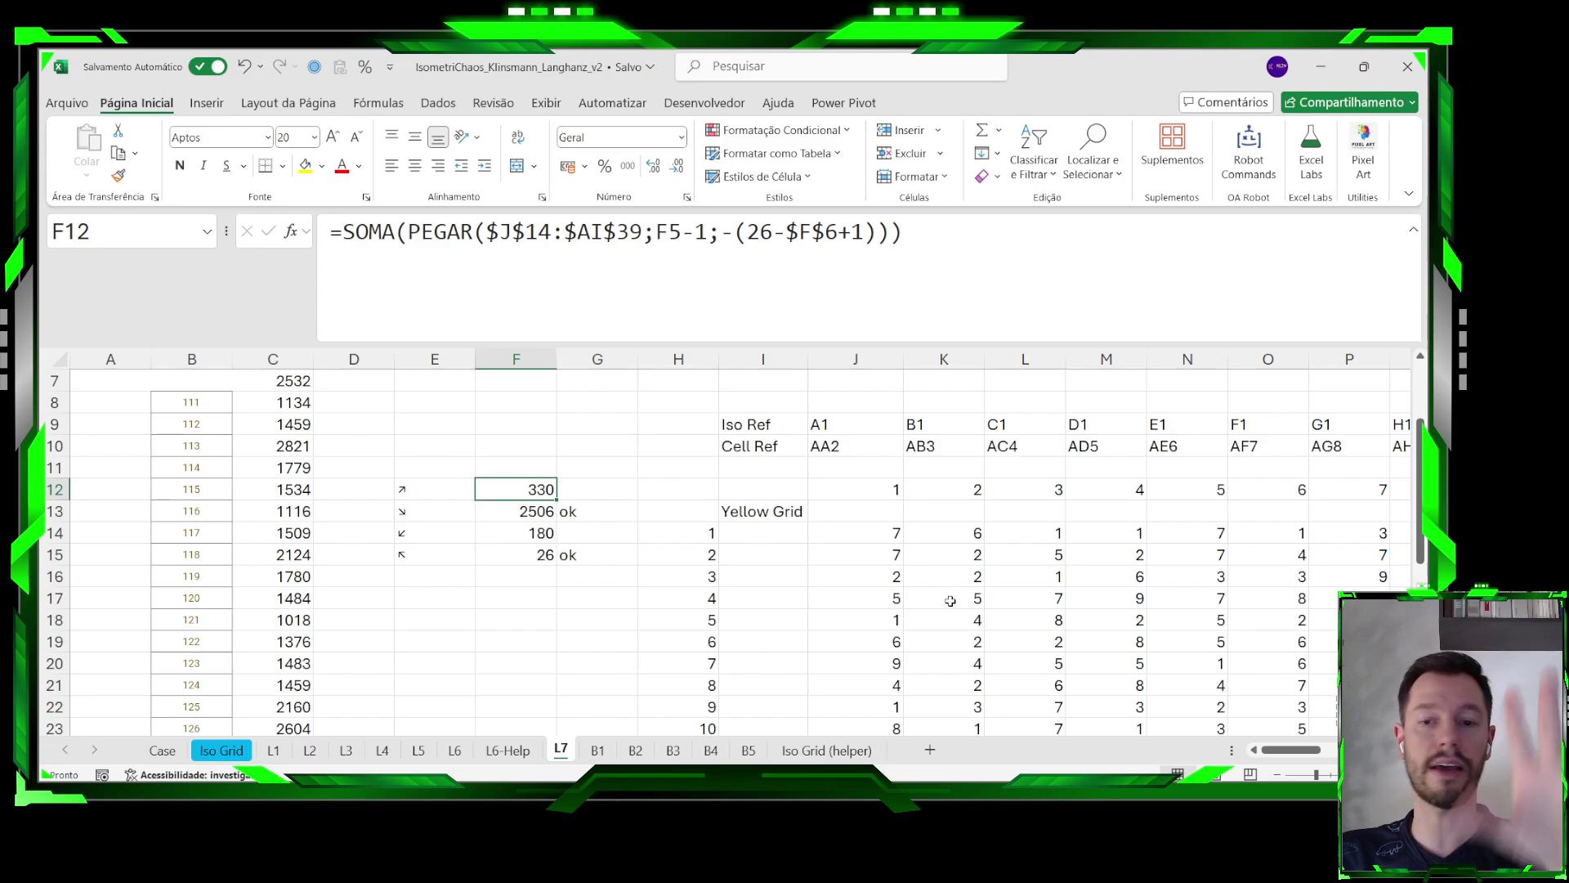
pyautogui.moveTo(950, 601); pyautogui.dragTo(864, 542)
pyautogui.moveTo(1020, 622); pyautogui.dragTo(1209, 706)
pyautogui.moveTo(440, 488); pyautogui.dragTo(431, 547)
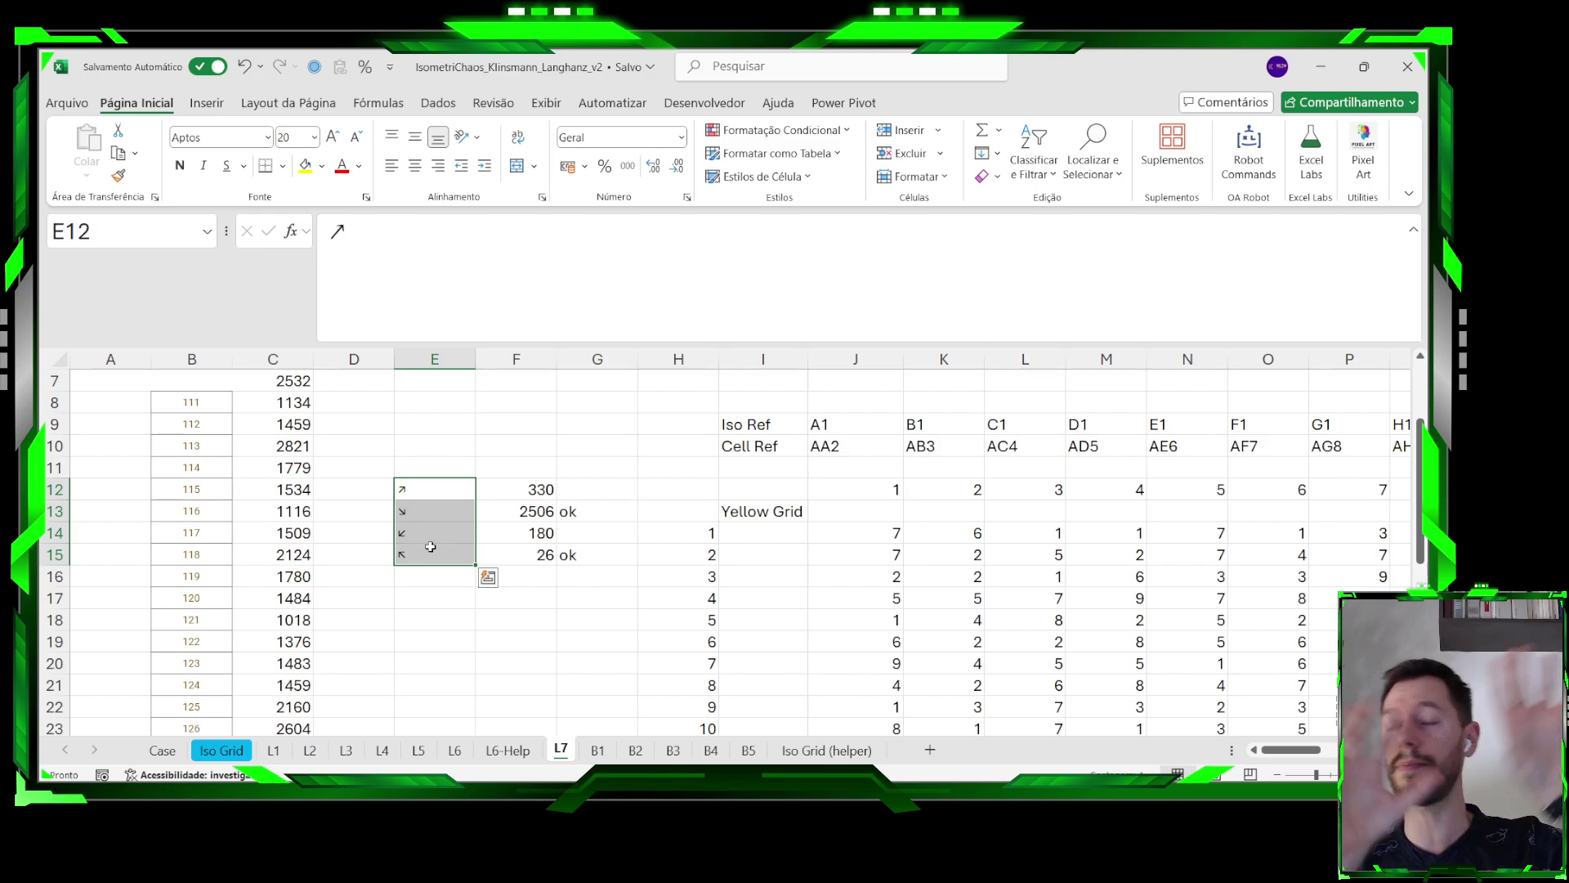
# Examine the SE formula in H5 that adds the two opposite quadrants according to G3, keeping it unchanged.
pyautogui.scroll(1, 431, 546)
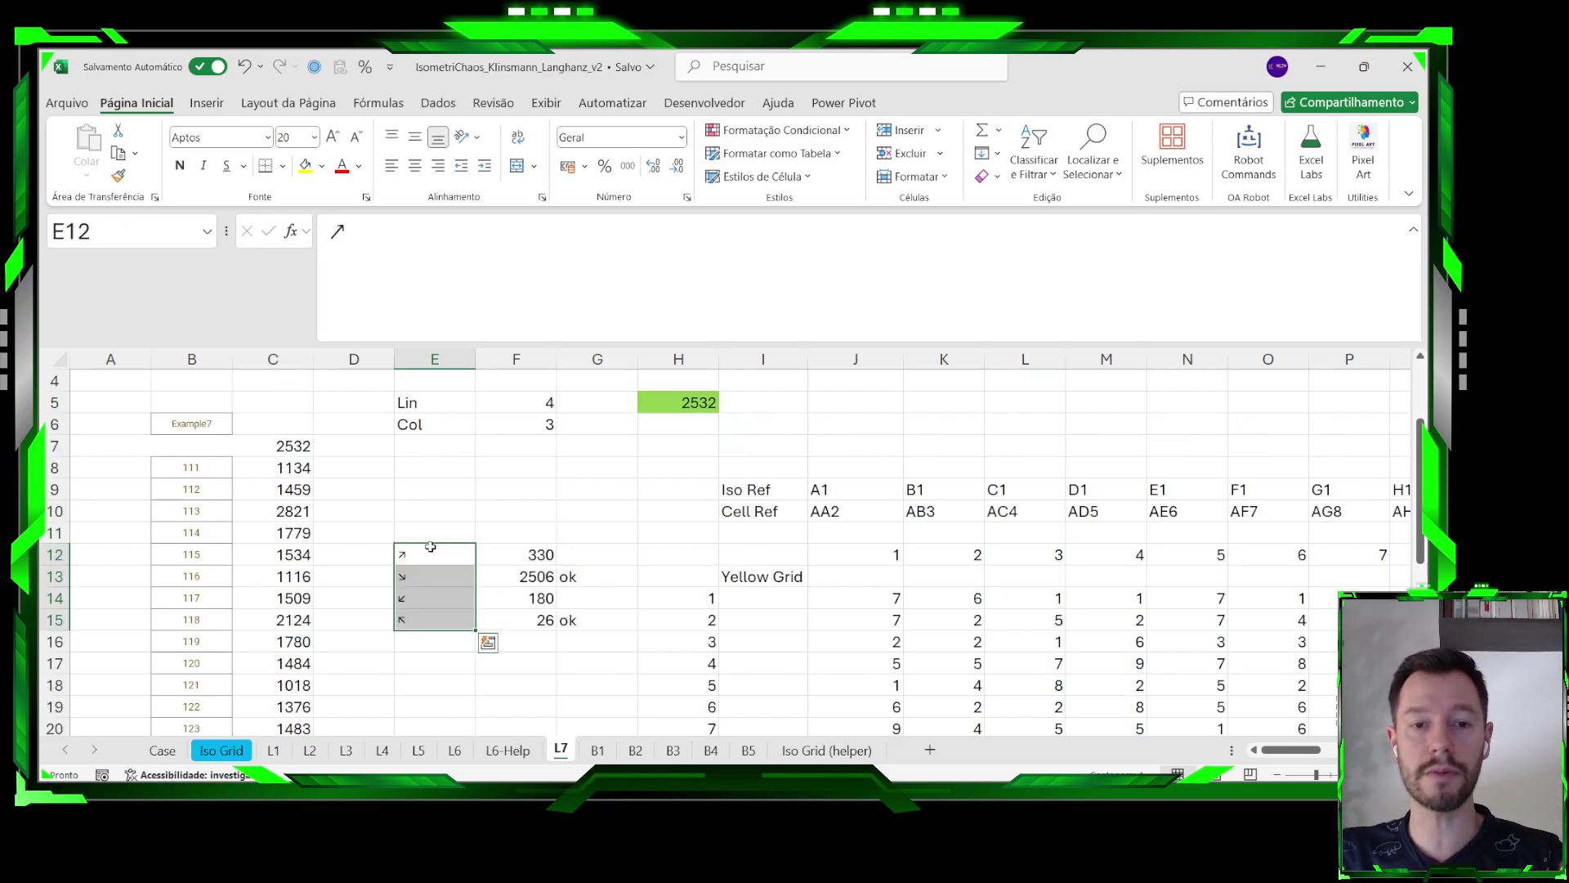
pyautogui.click(657, 403)
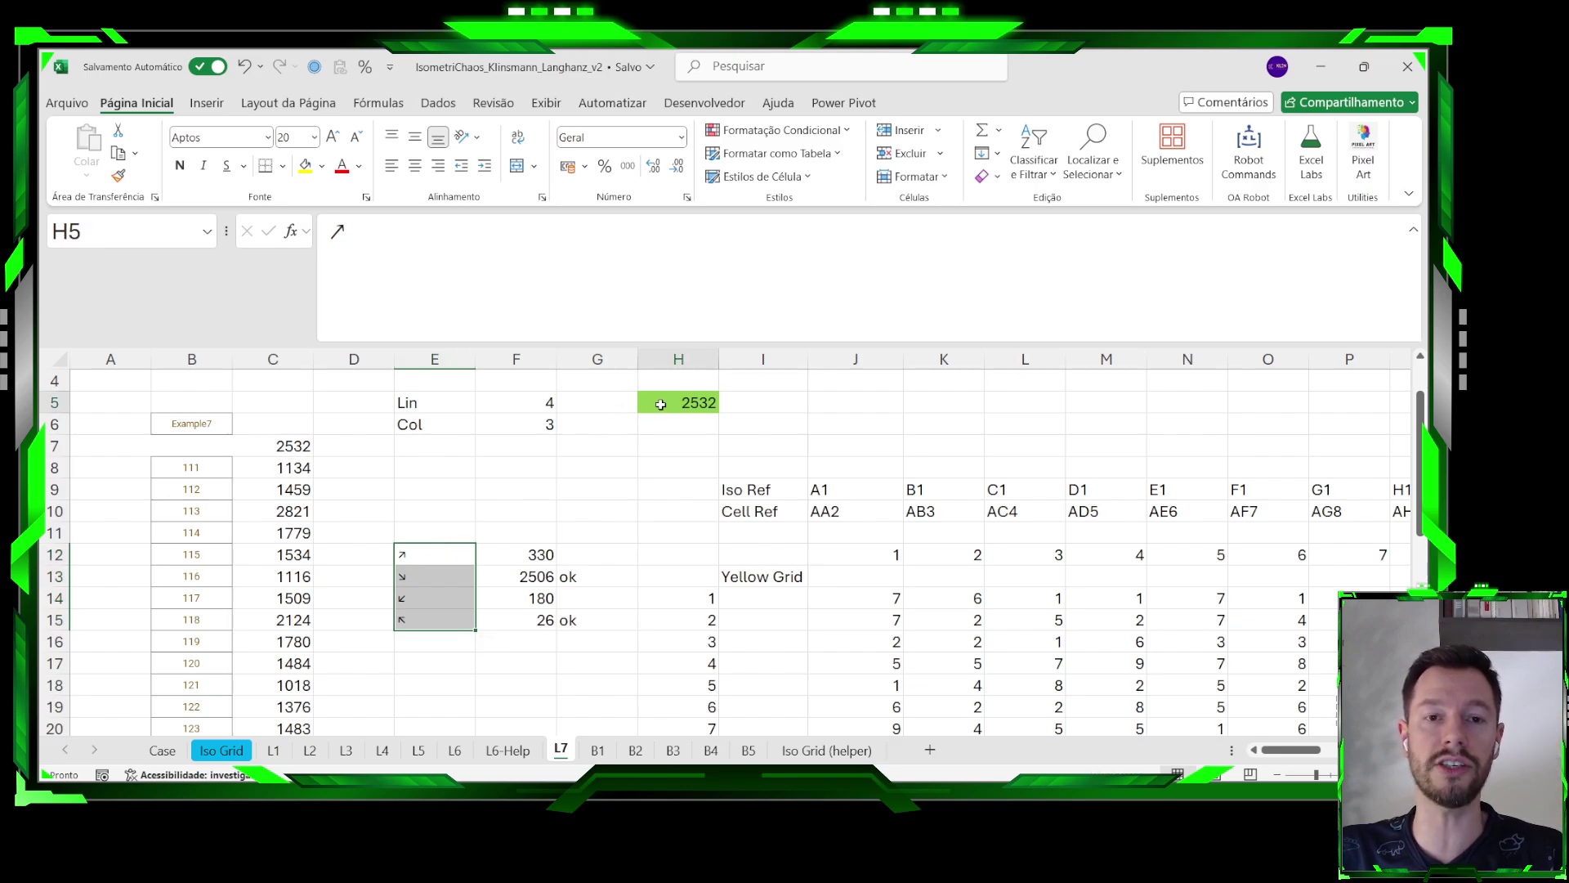
pyautogui.click(626, 284)
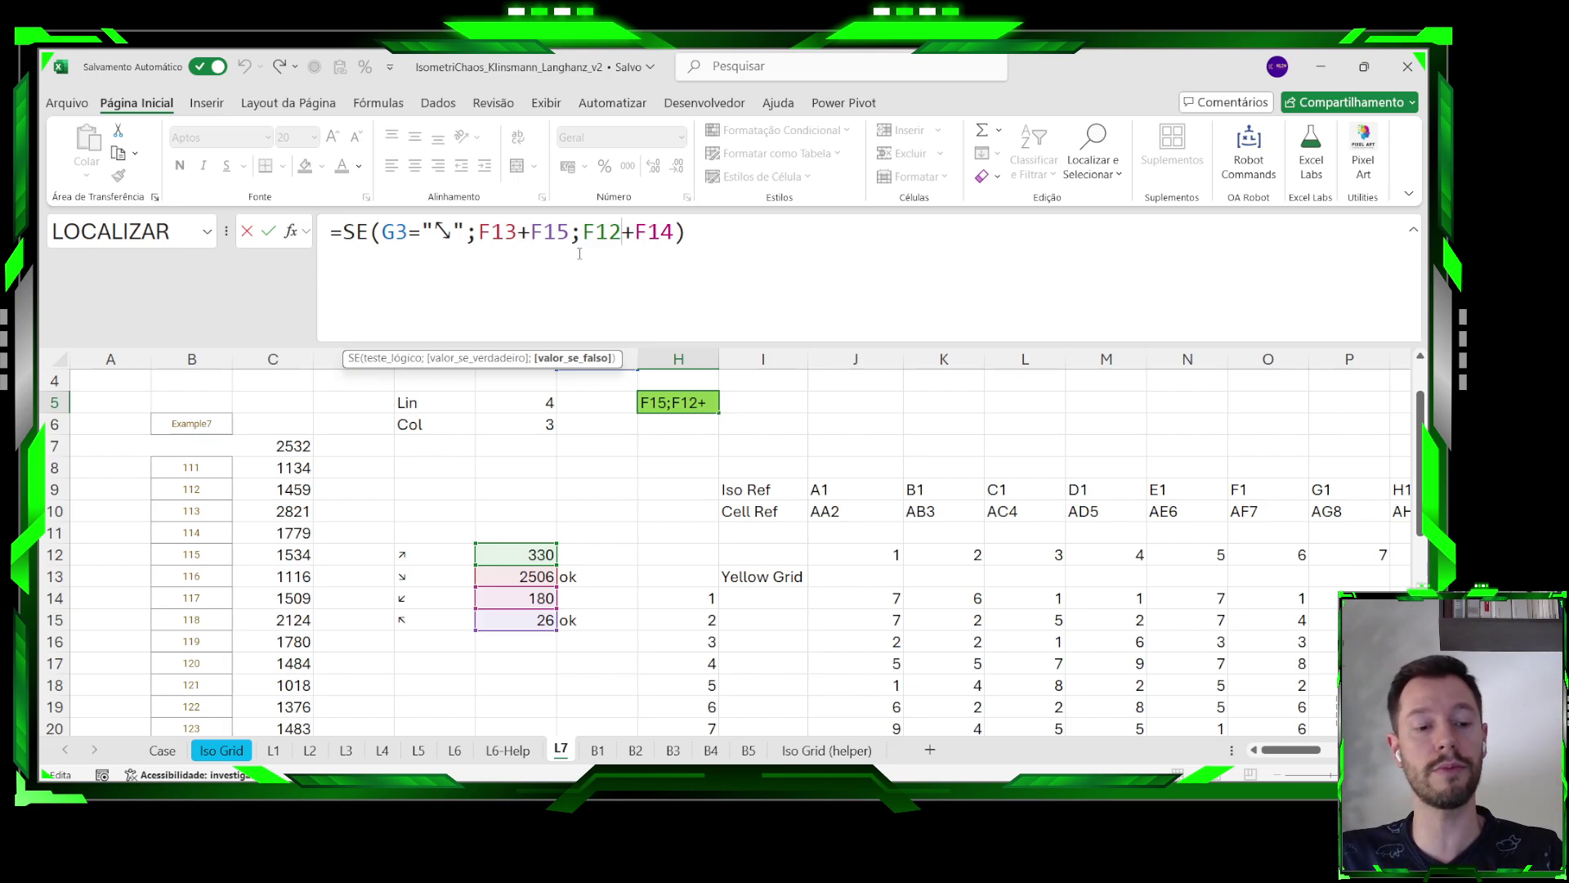
pyautogui.hotkey('ctrl', 'Return')
# Compare the Yellow Grid on L7 with yellow cells AA3 and Z4 on the Iso Grid sheet, highlighting J14:M21 on L7.
pyautogui.moveTo(868, 602); pyautogui.dragTo(1324, 728)
pyautogui.click(766, 577)
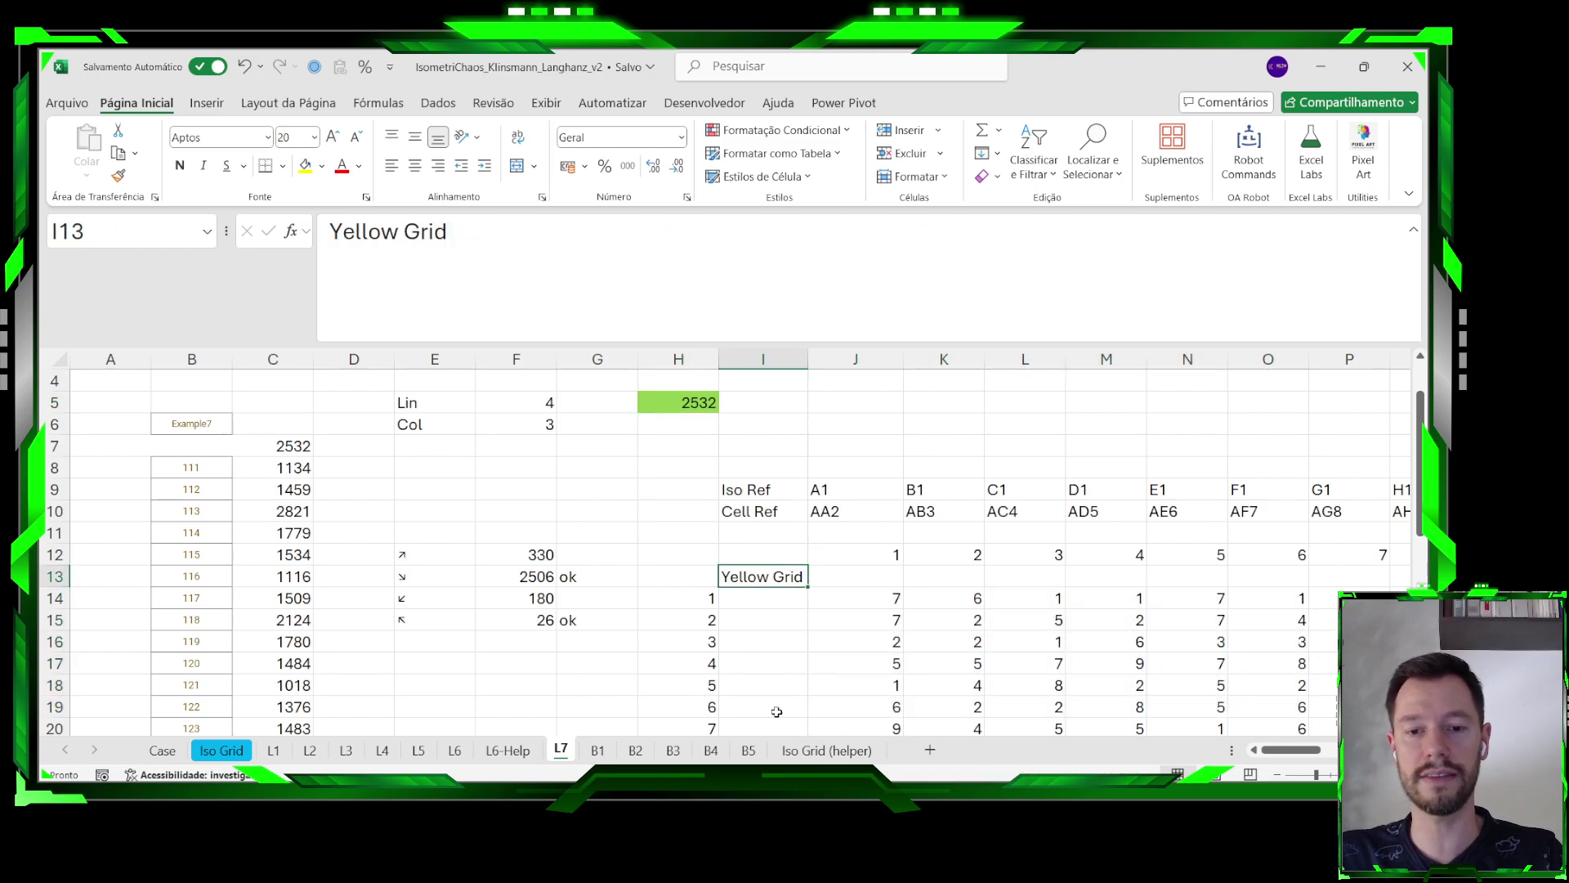
pyautogui.click(222, 750)
pyautogui.scroll(1, 818, 493)
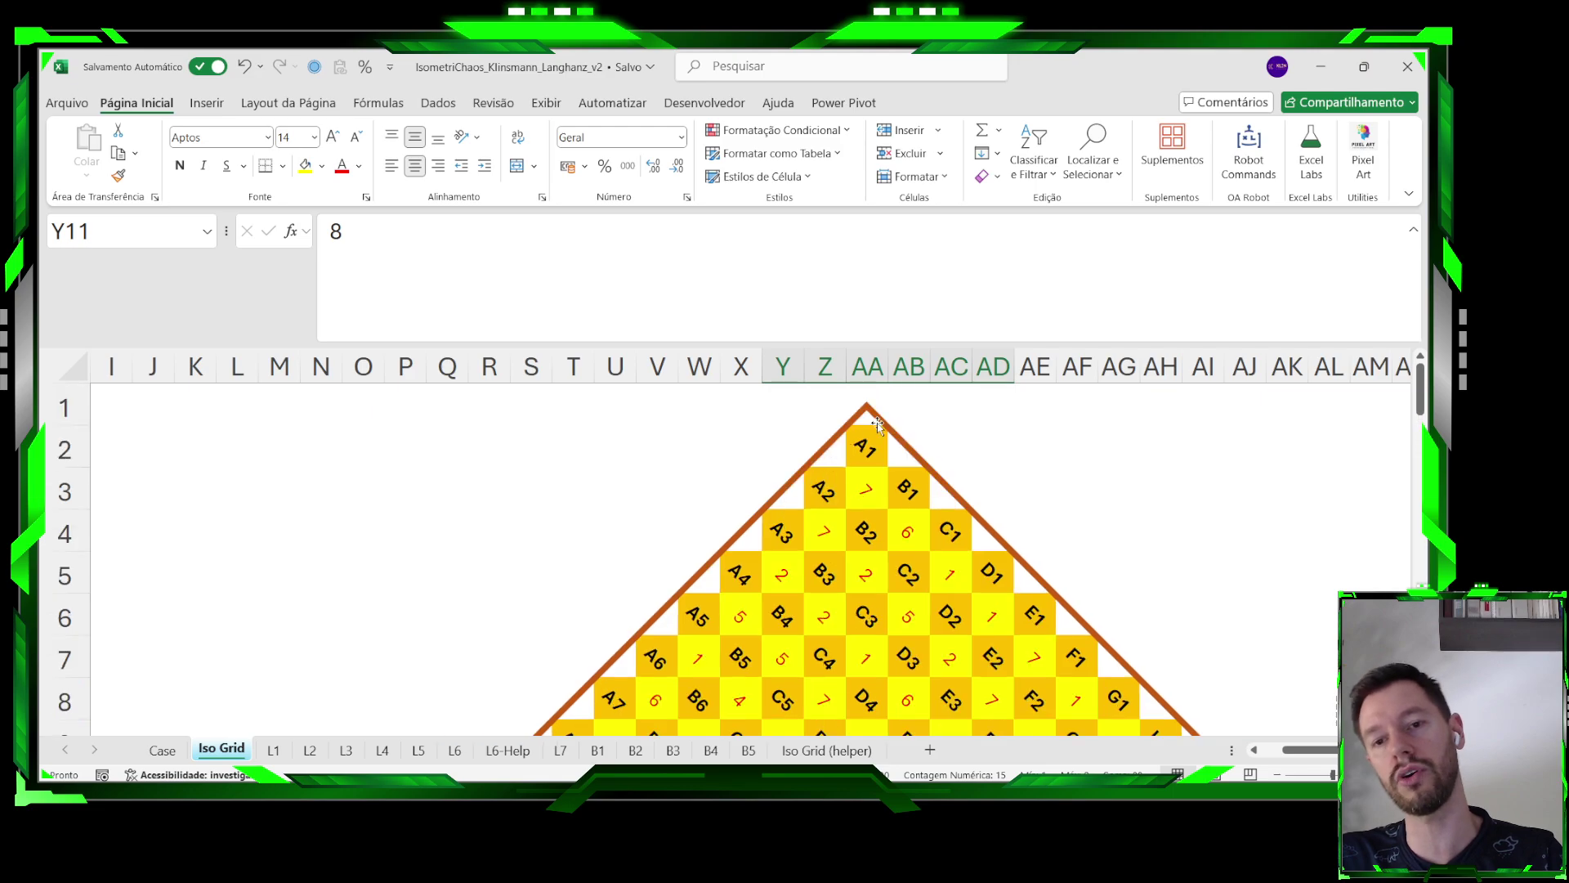
pyautogui.click(868, 489)
pyautogui.click(826, 531)
pyautogui.click(560, 750)
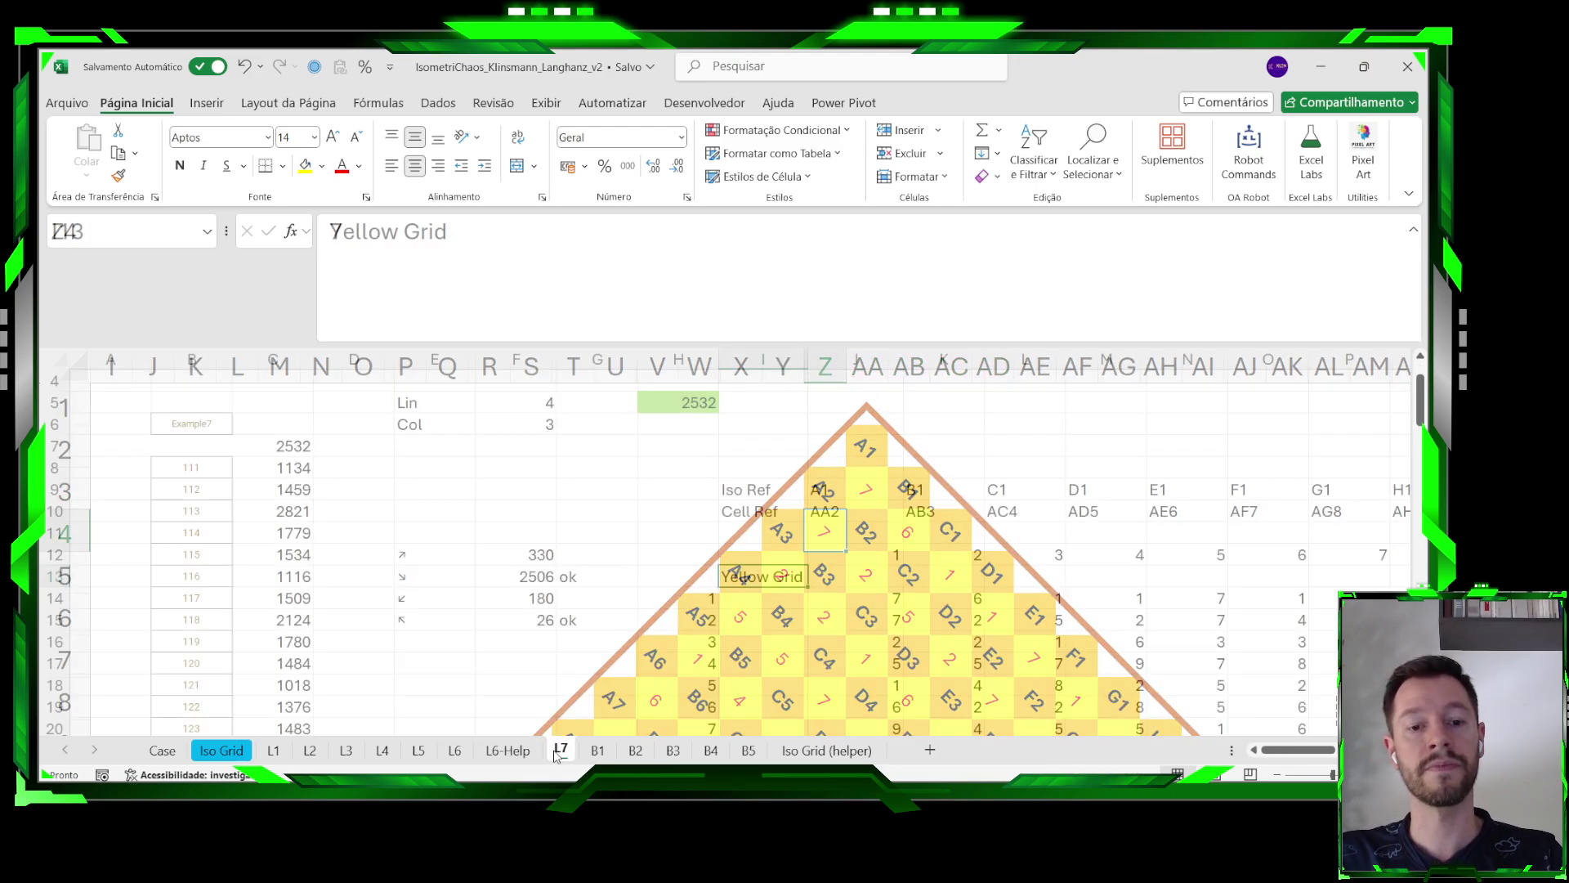
pyautogui.moveTo(874, 542); pyautogui.dragTo(1114, 679)
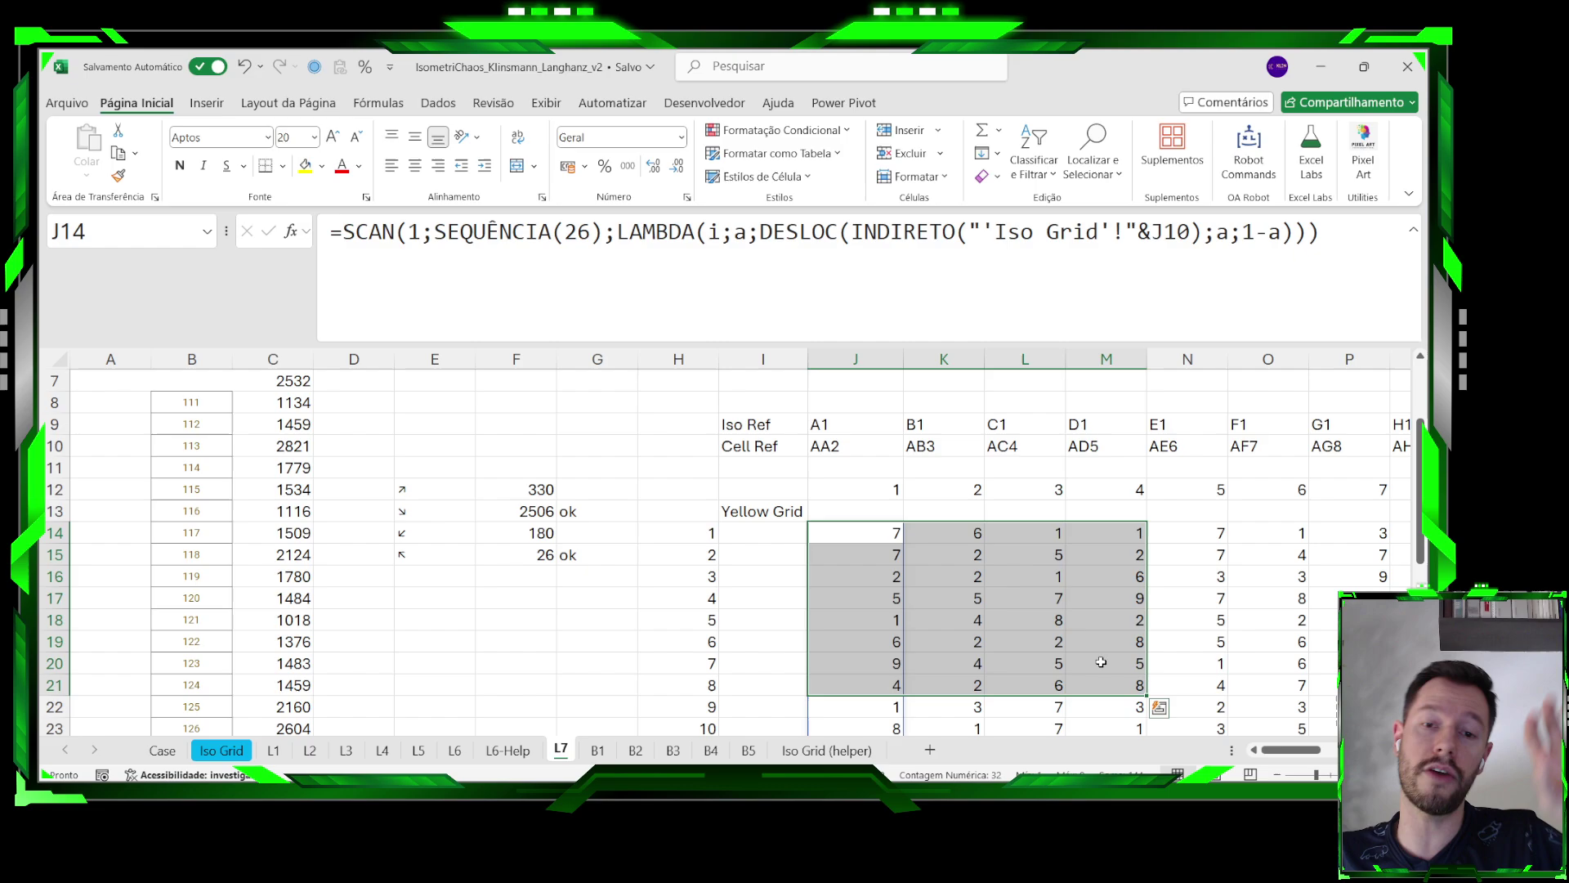
# Inspect the direction lookup in G3 and the quadrant sum formulas in F12 and F13 on L7.
pyautogui.scroll(2, 1114, 680)
pyautogui.click(601, 424)
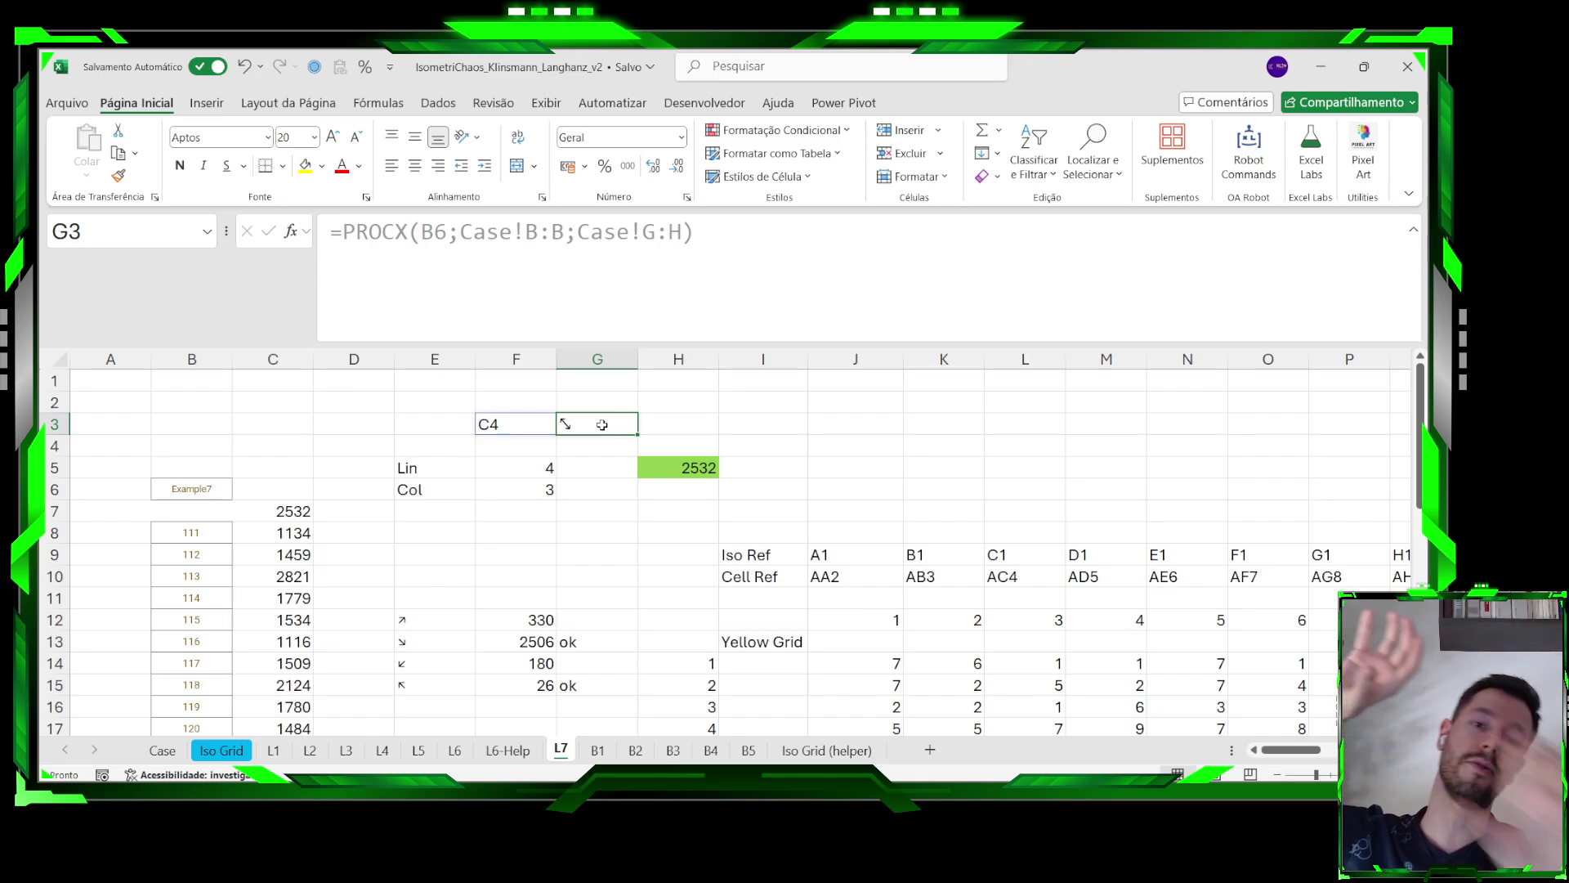
pyautogui.click(512, 617)
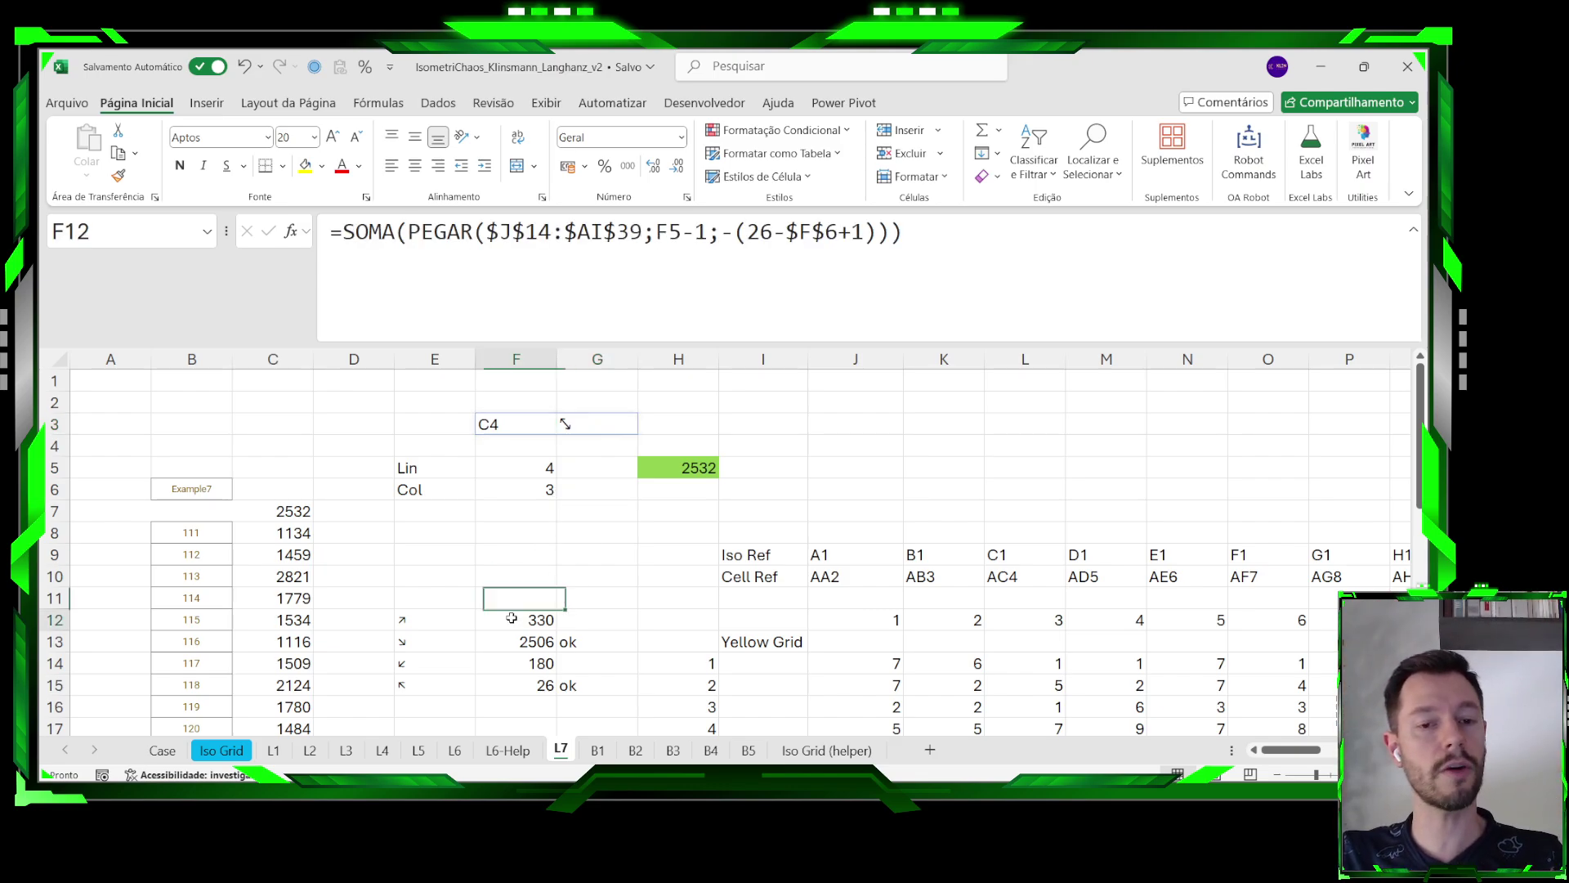
pyautogui.click(512, 636)
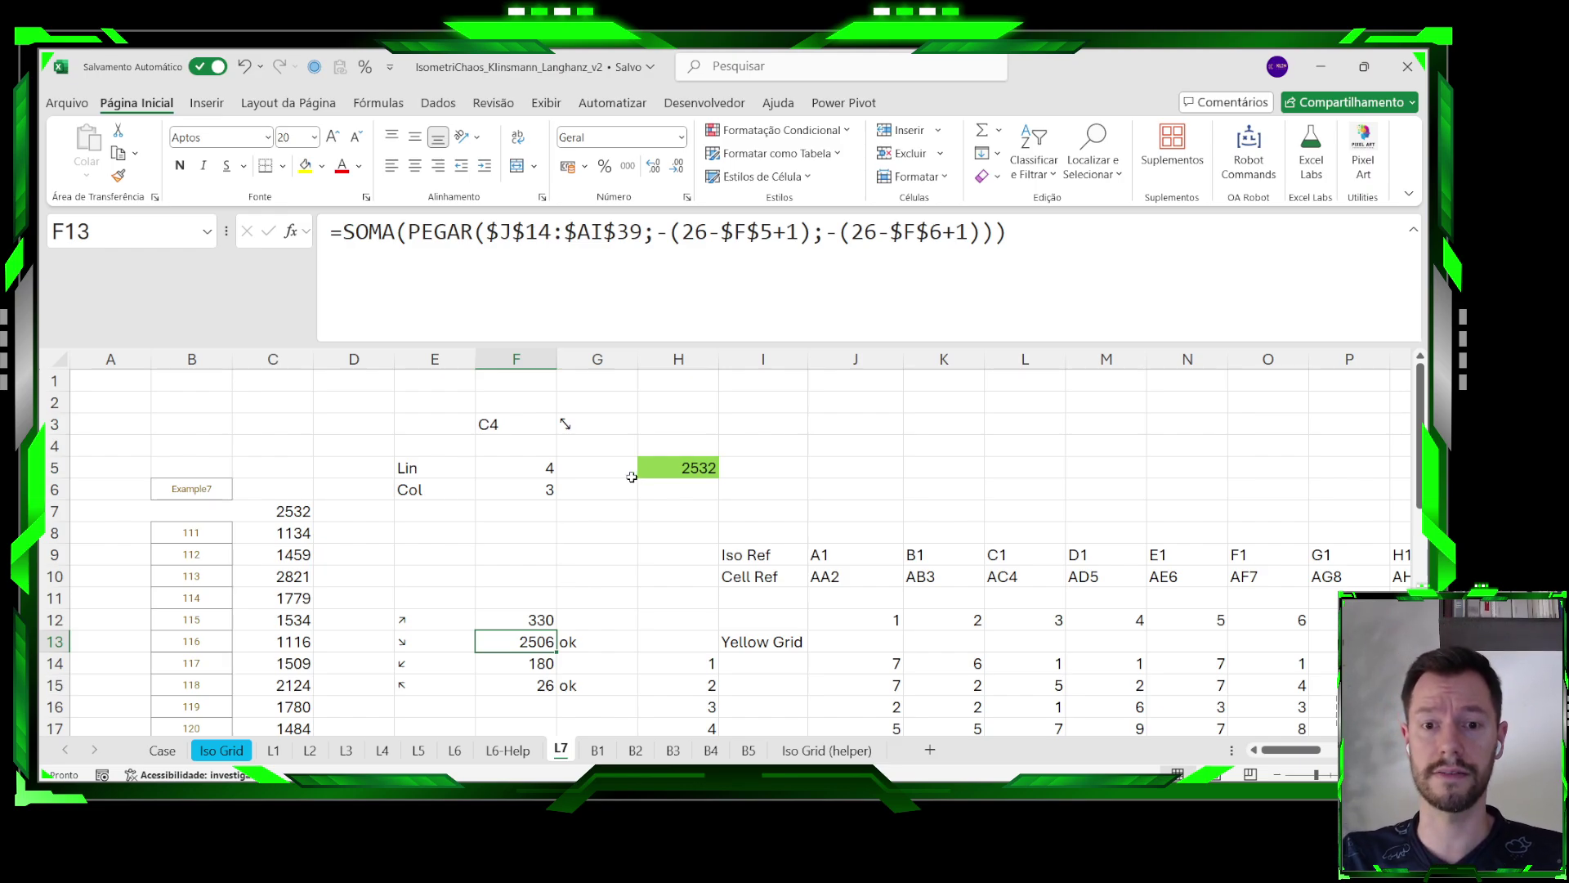
# Go to the bonus questions on the Case sheet, read Bonus 1 in G29, and open the Iso Grid sheet.
pyautogui.click(162, 751)
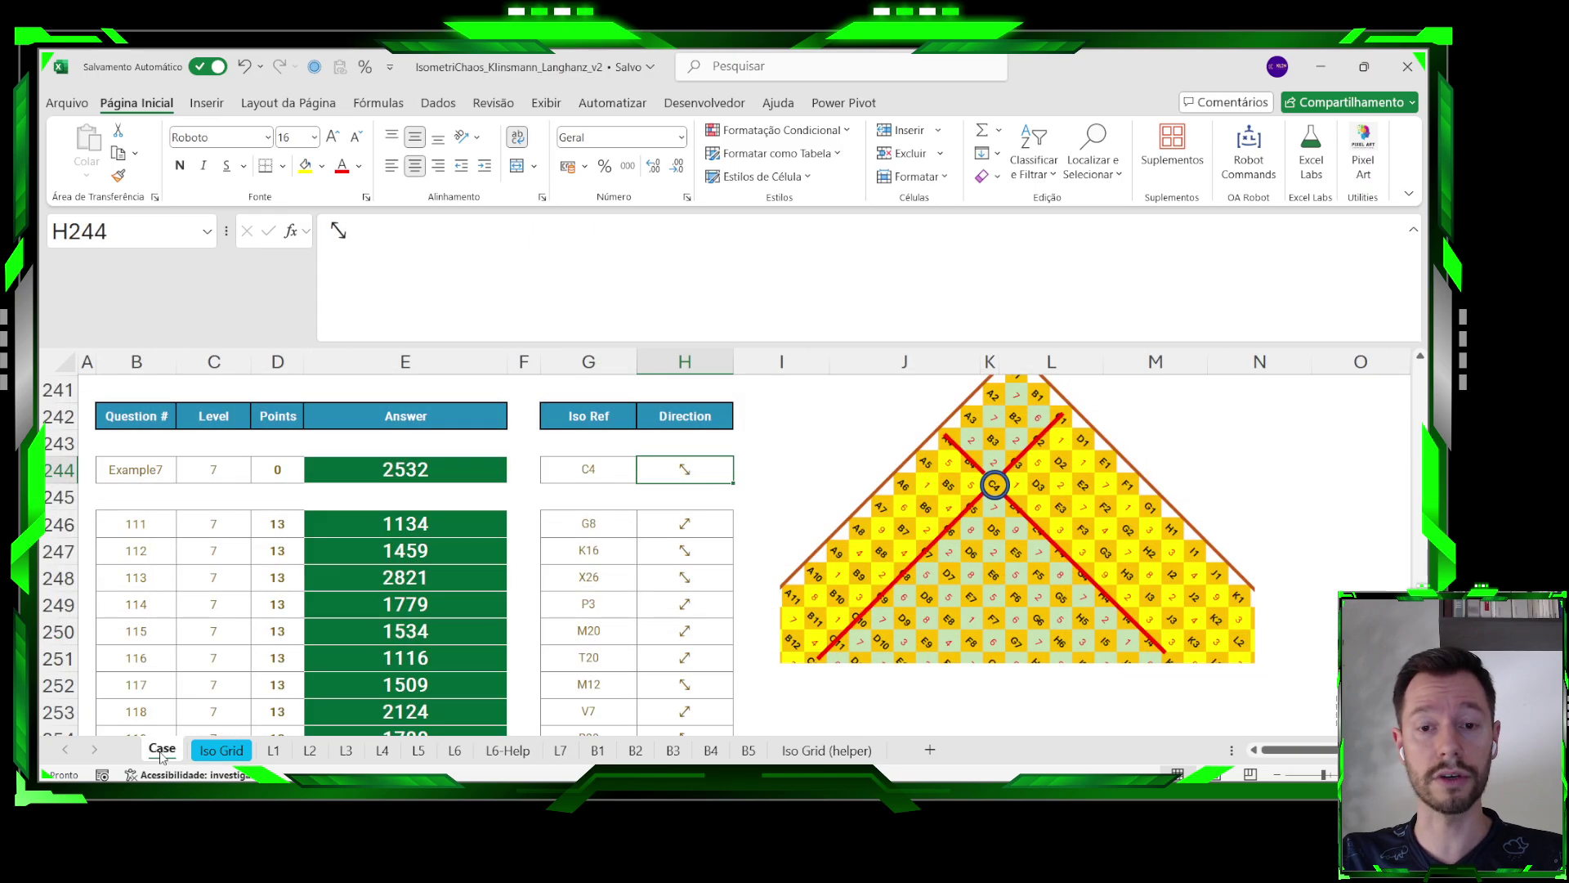
pyautogui.hotkey('ctrl', 'Home')
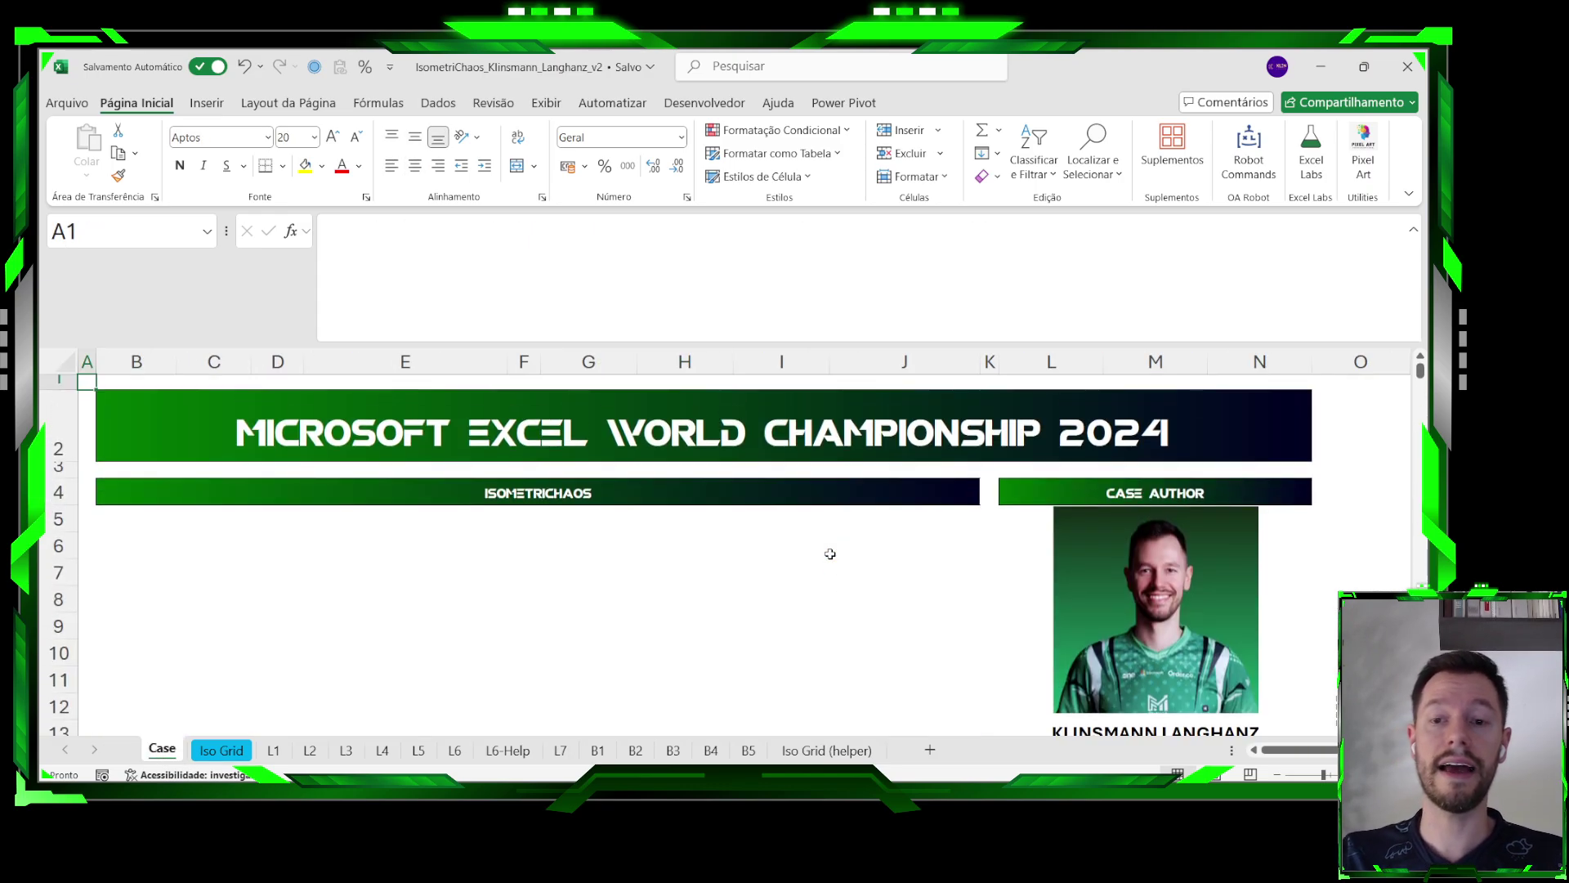
pyautogui.scroll(-9, 735, 558)
pyautogui.scroll(1, 736, 558)
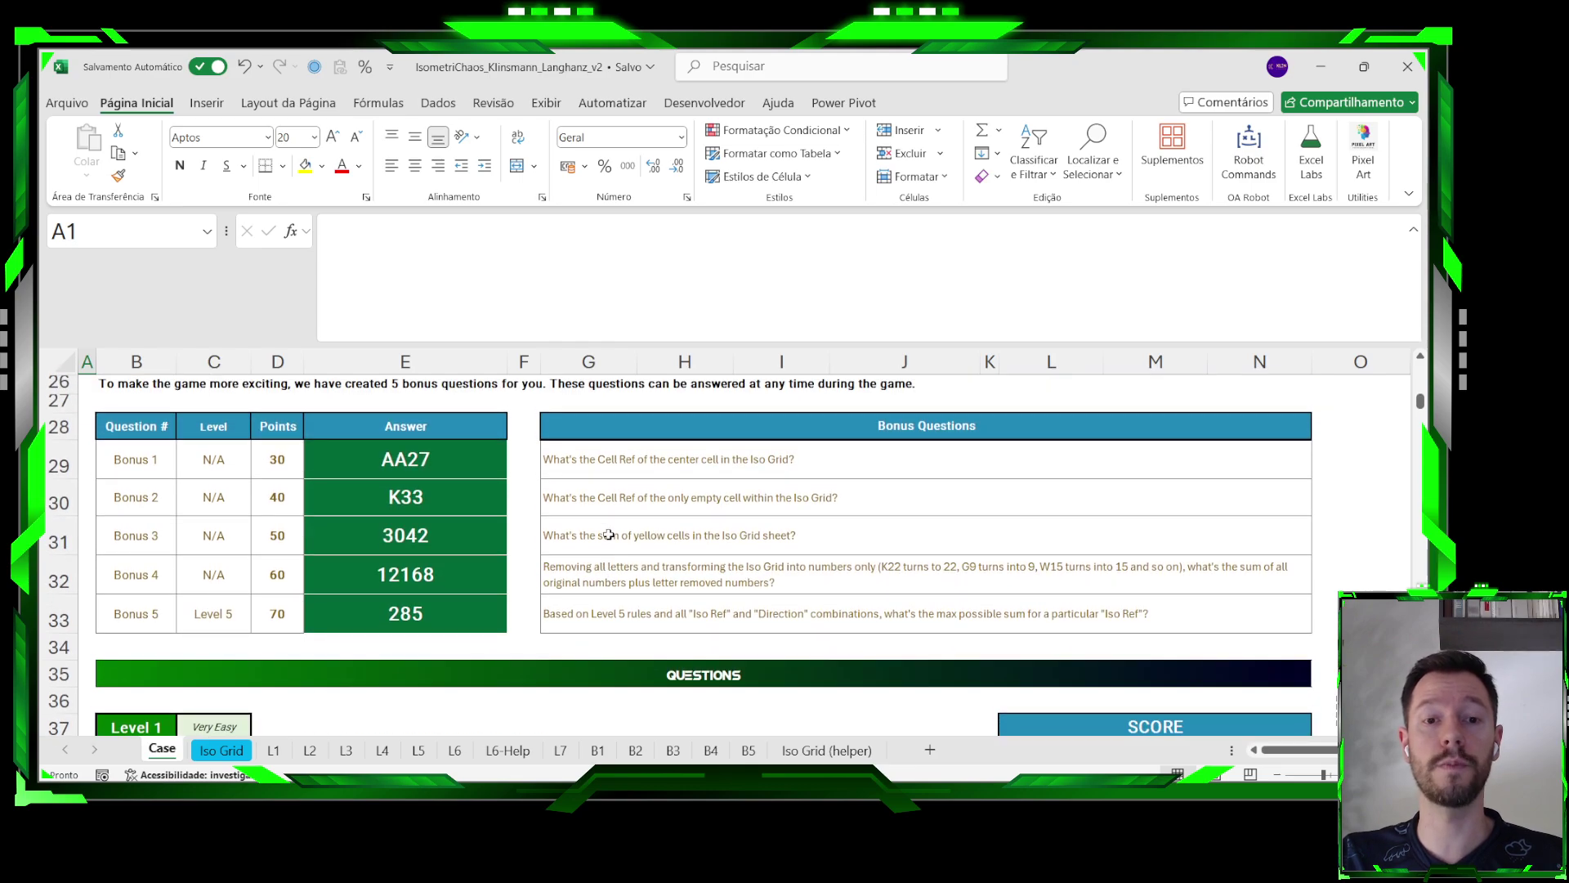
pyautogui.click(589, 460)
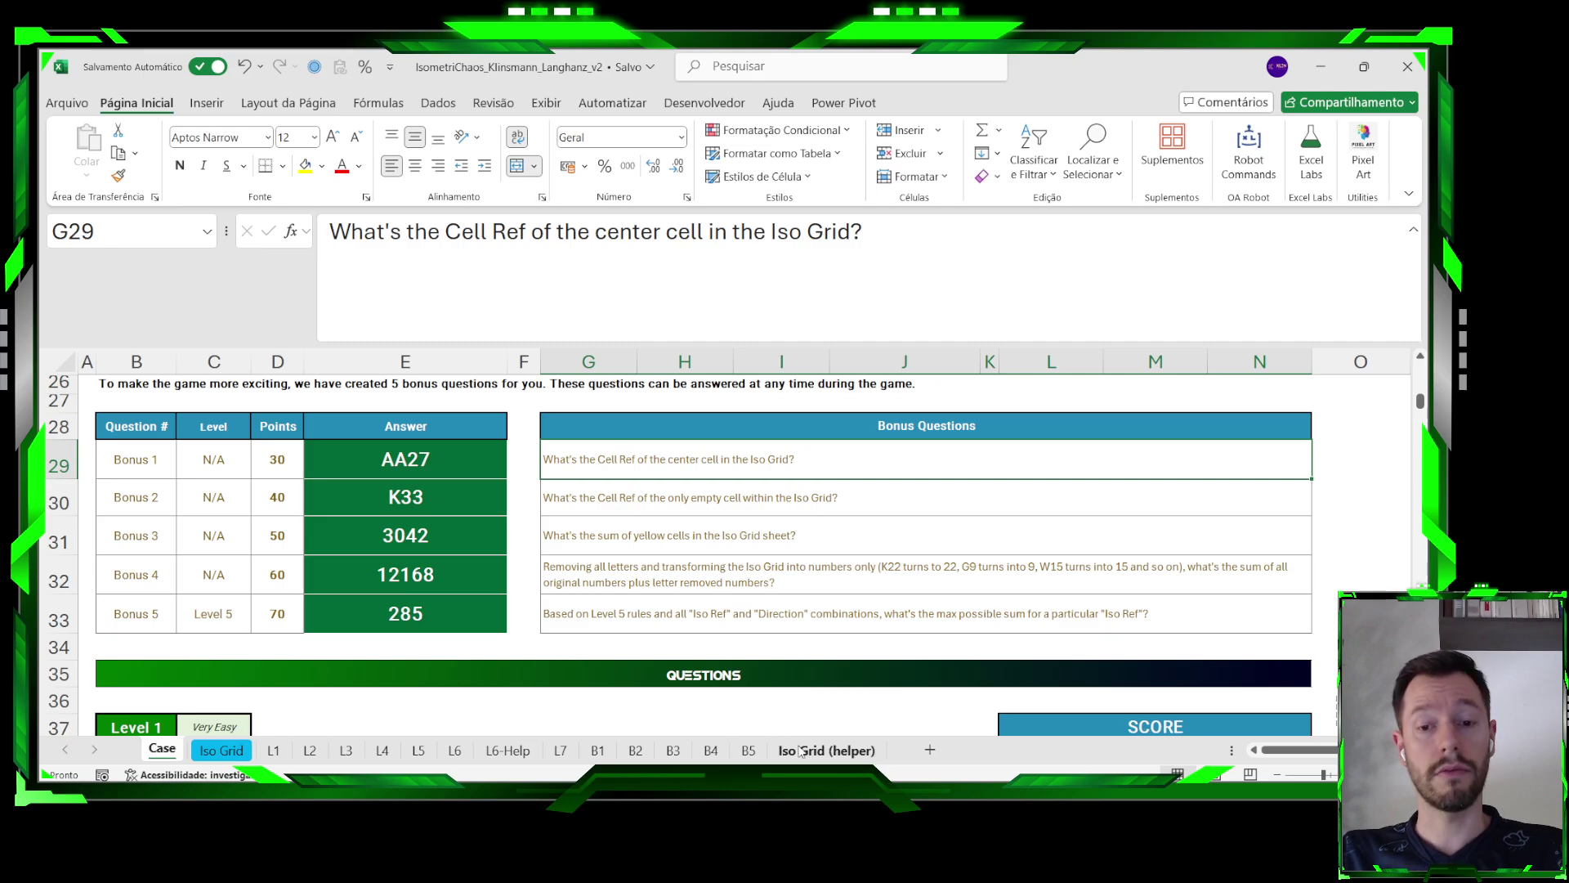
pyautogui.click(221, 749)
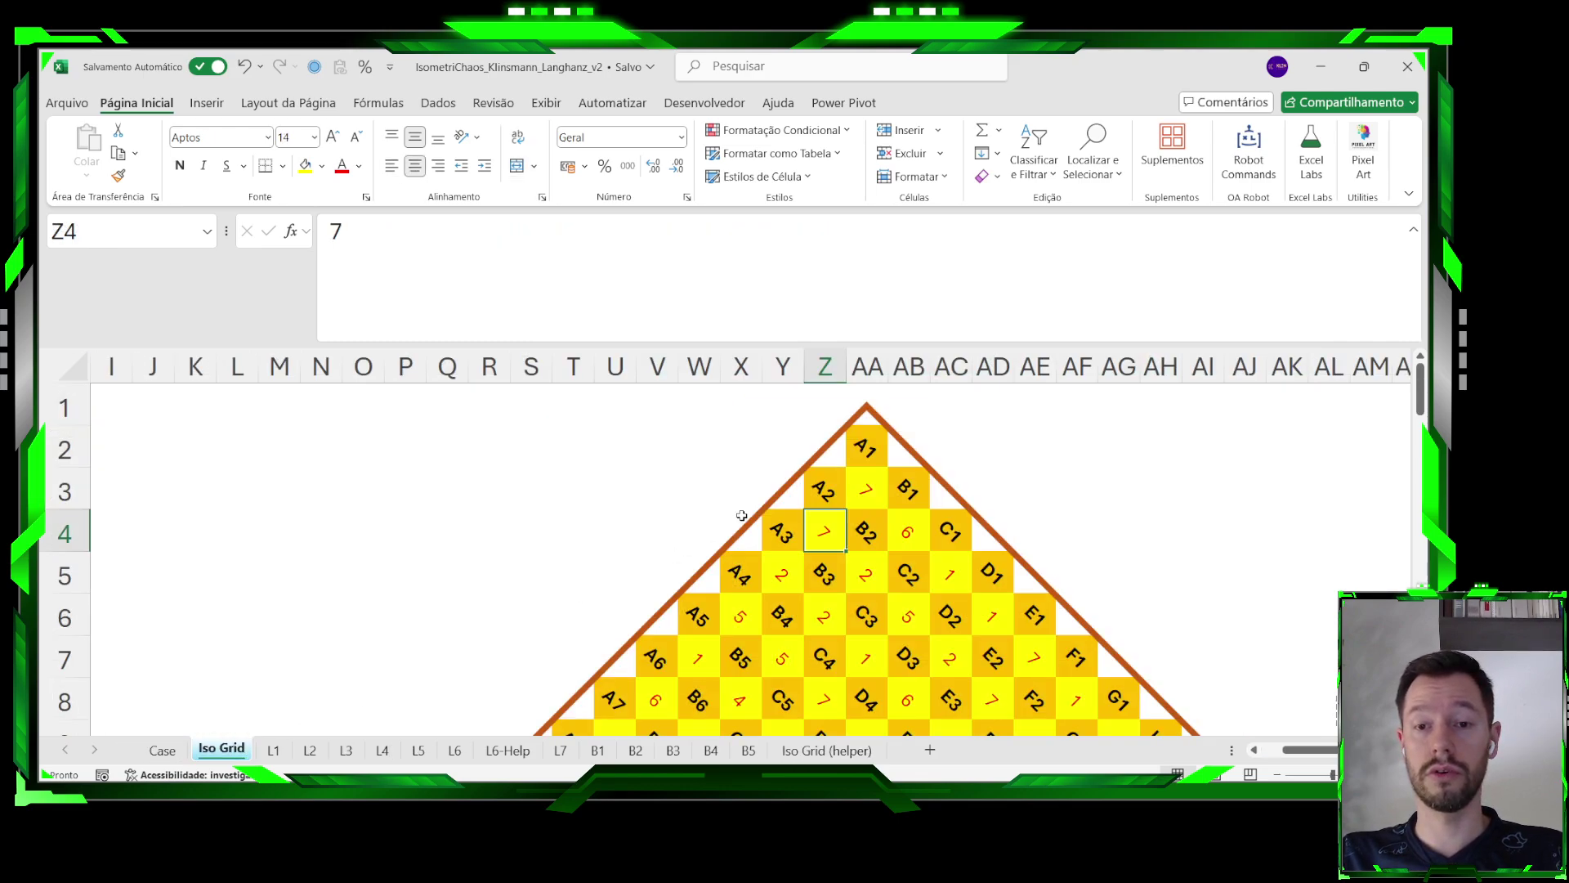
# Highlight column AA and row 27 on the Iso Grid sheet to trace where the grid's middle lines cross.
pyautogui.scroll(-1, 867, 392)
pyautogui.scroll(1, 867, 392)
pyautogui.click(868, 367)
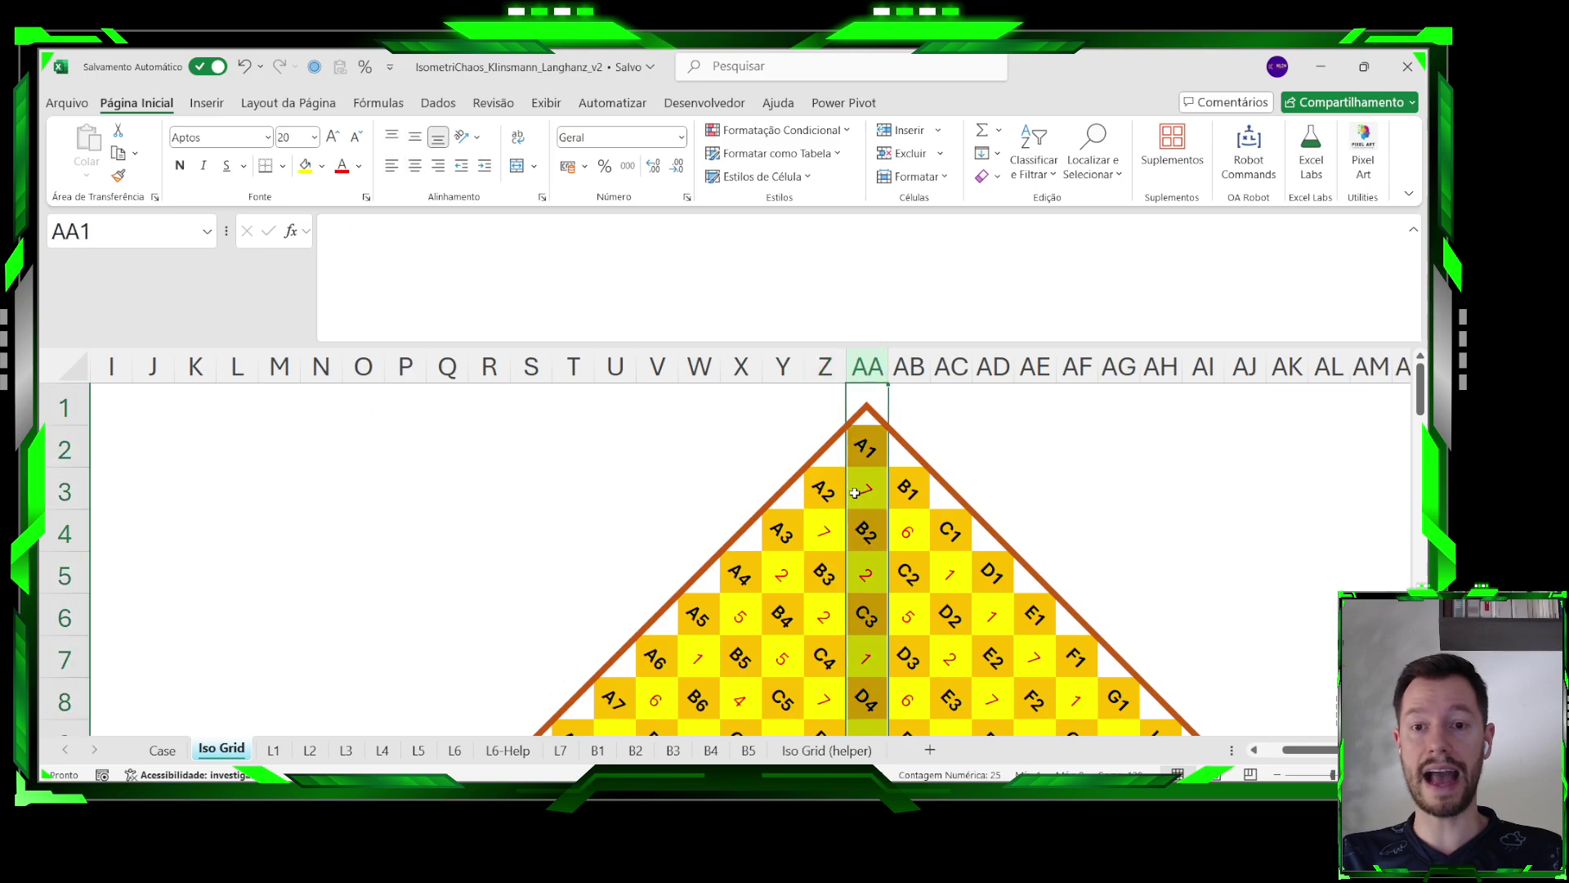
pyautogui.scroll(-2, 900, 411)
pyautogui.scroll(-7, 899, 411)
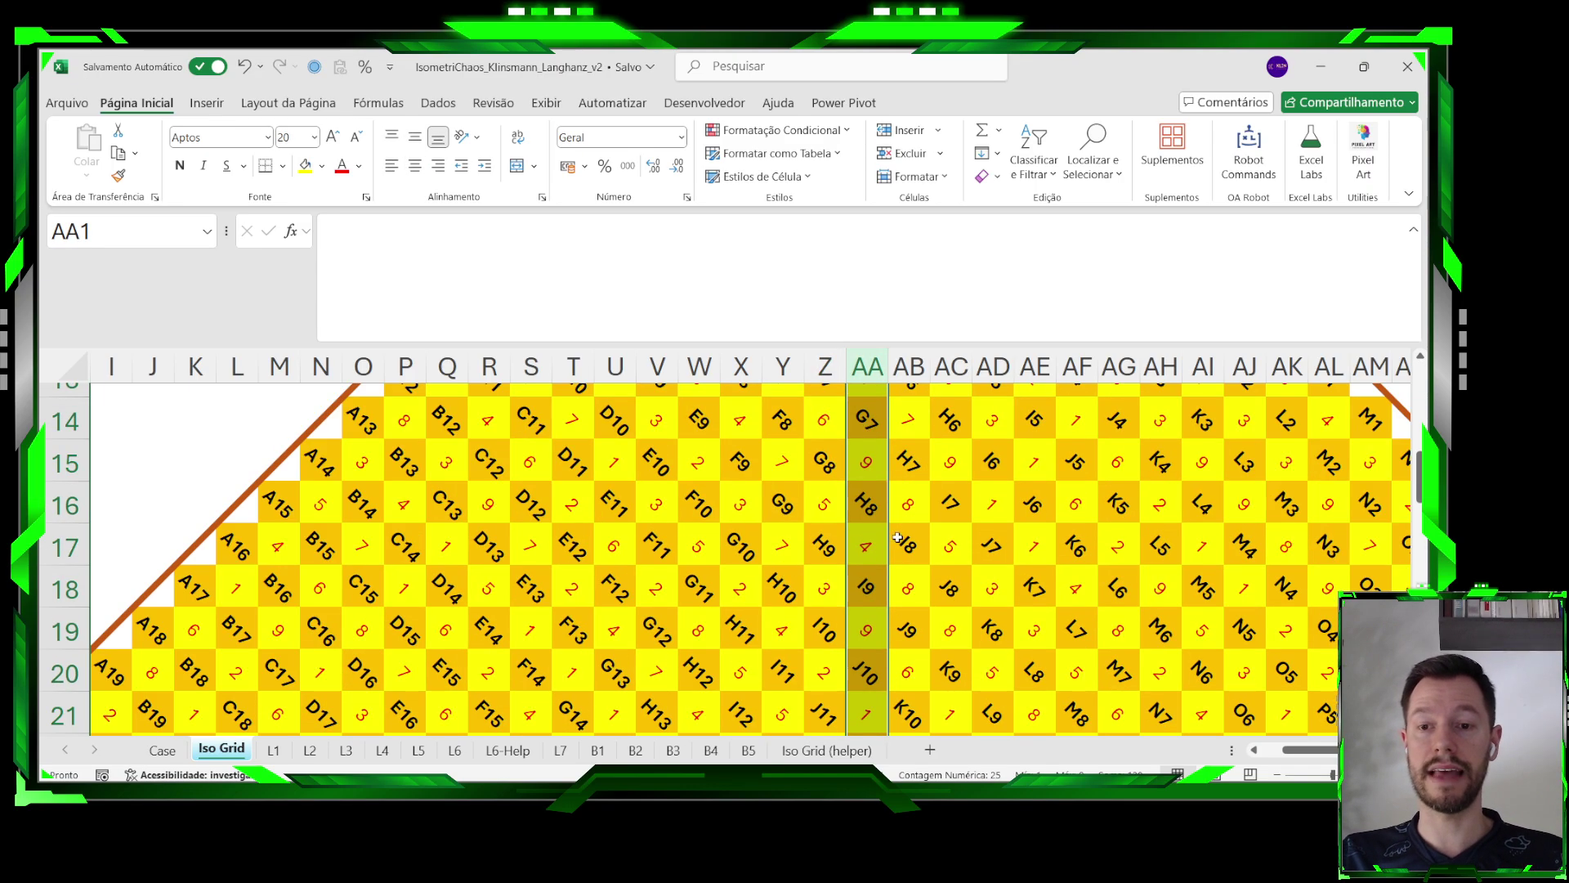
pyautogui.moveTo(1308, 749); pyautogui.dragTo(1144, 730)
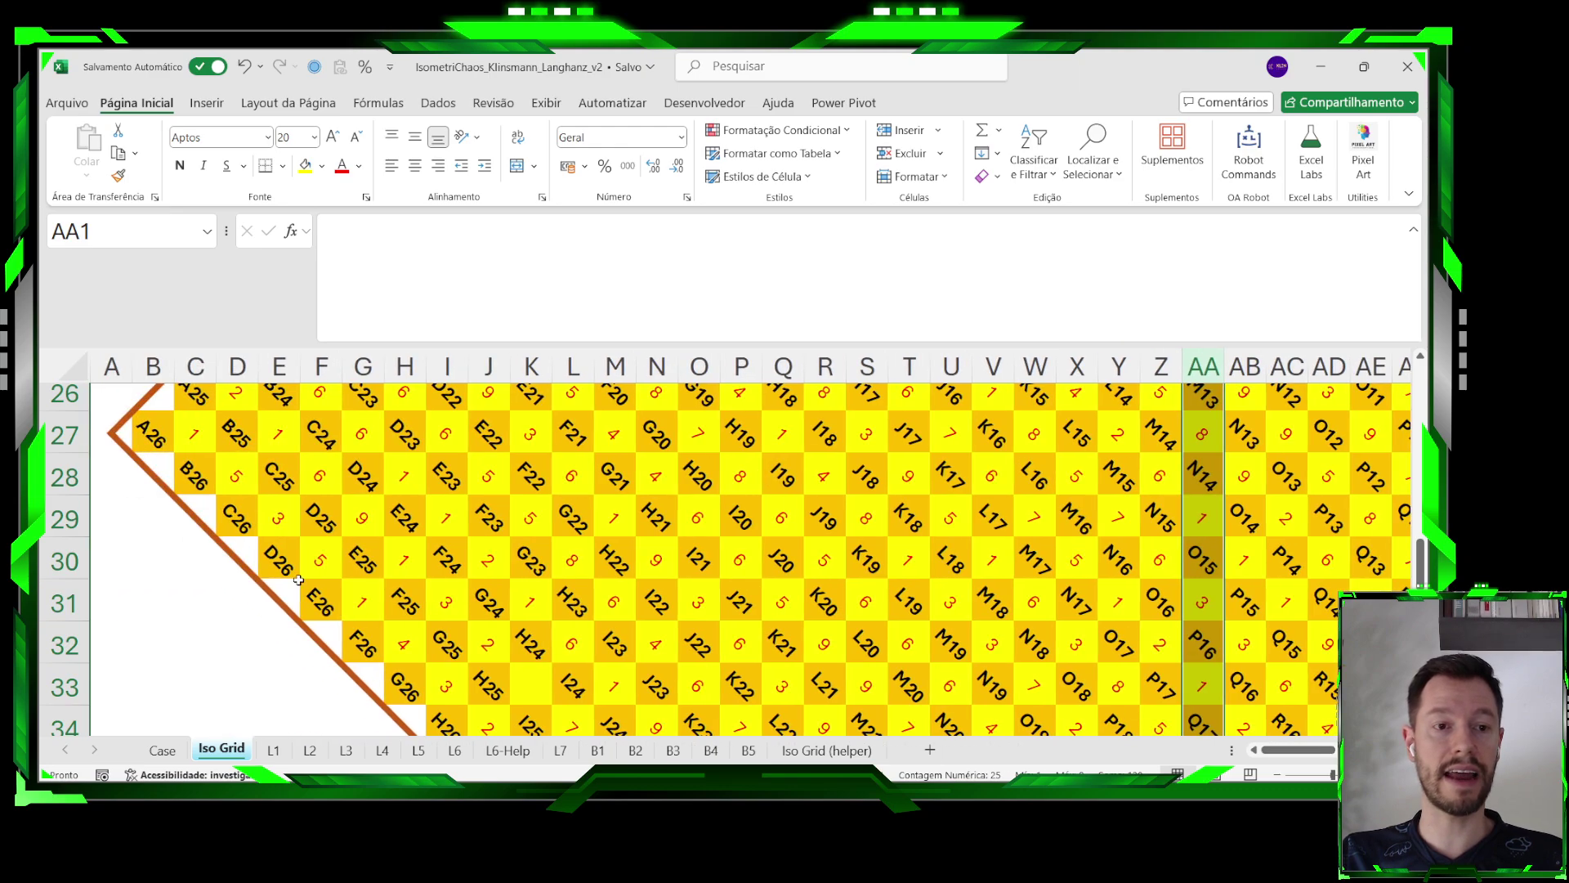
pyautogui.click(78, 435)
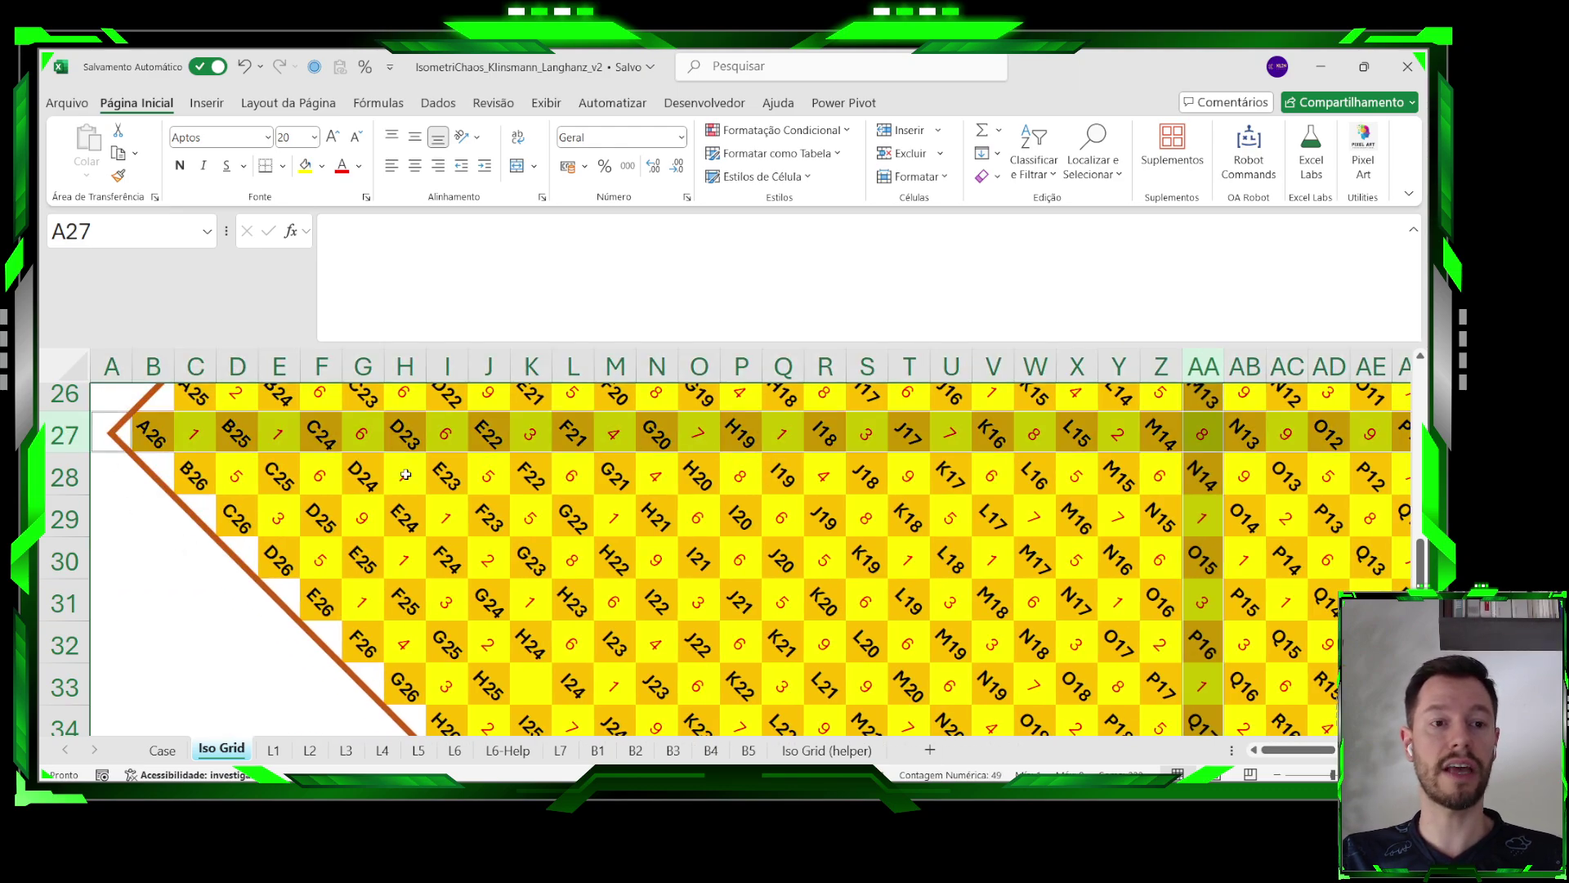
pyautogui.scroll(9, 405, 474)
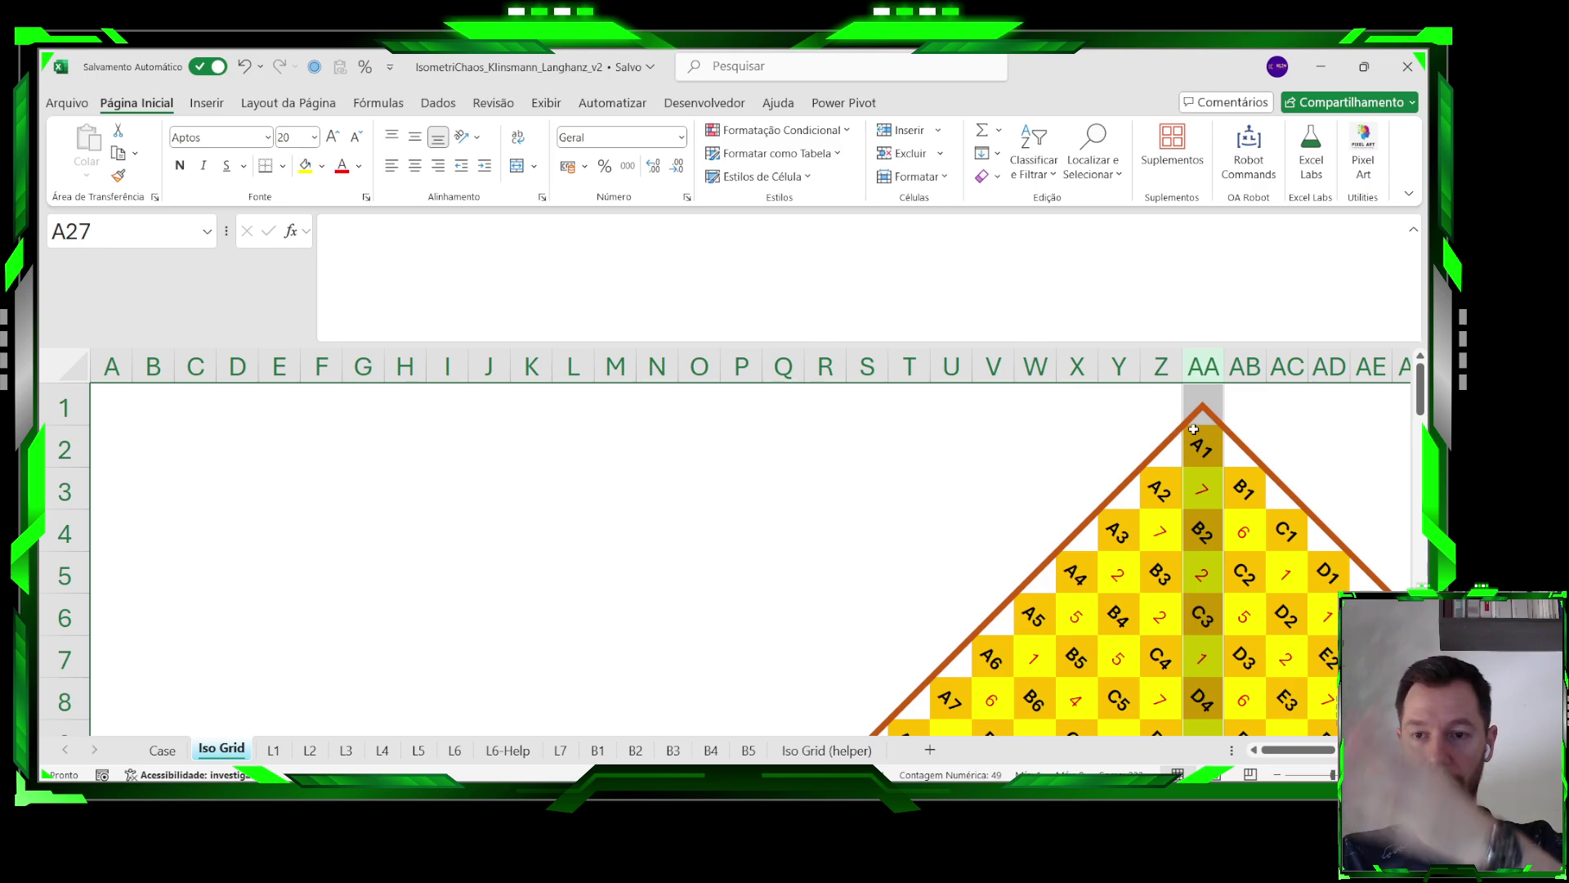
pyautogui.scroll(-7, 708, 462)
pyautogui.scroll(-2, 506, 519)
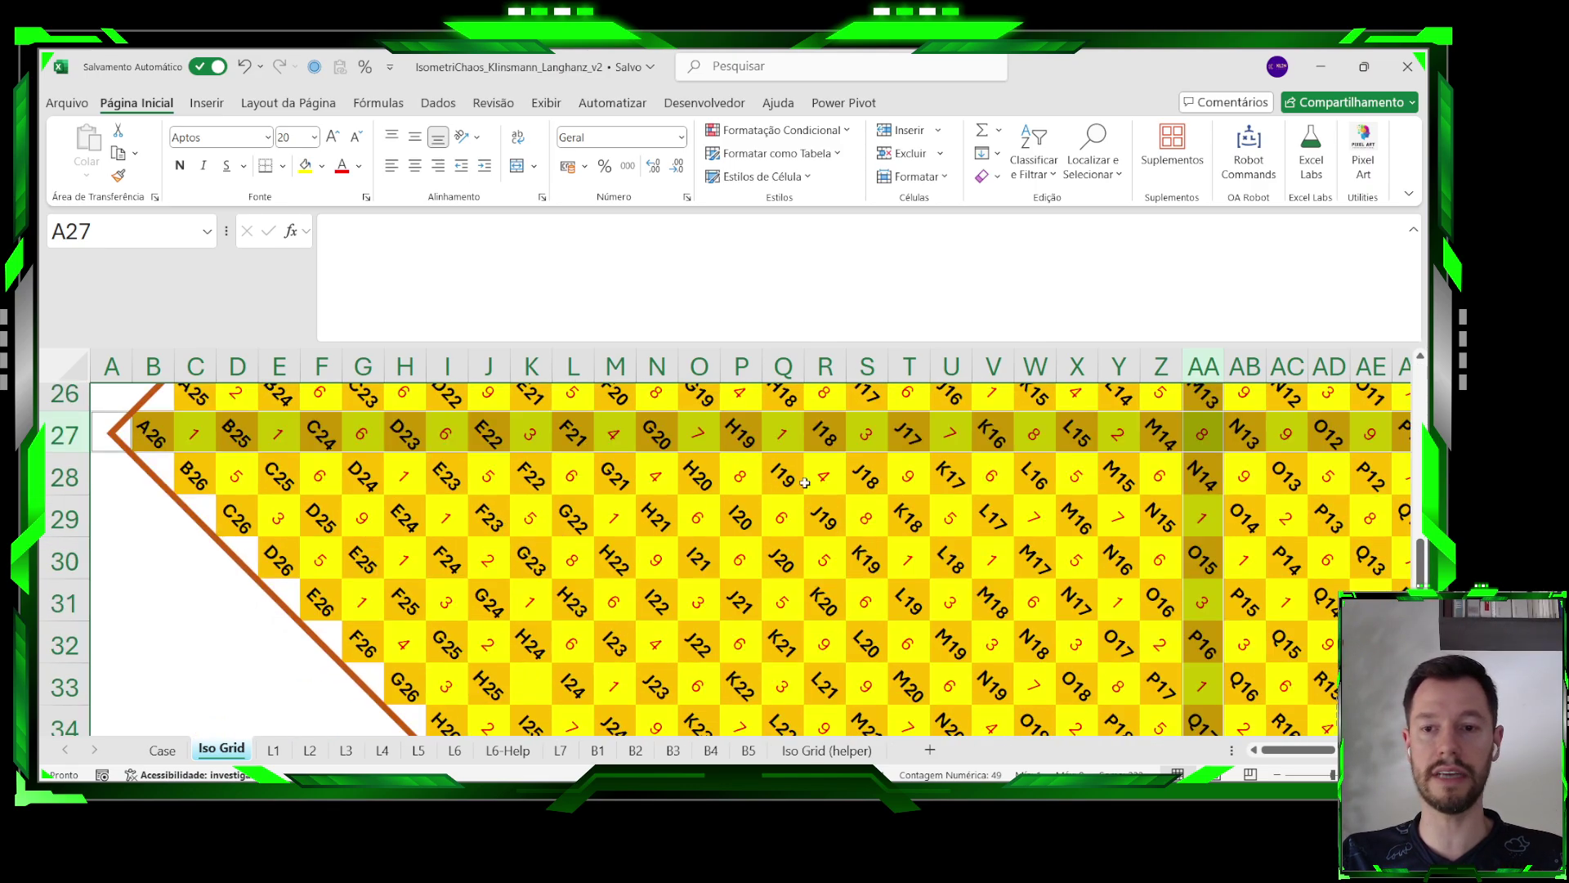
# Select the centre cell AA27 on the Iso Grid and compare its reference with the Bonus 1 answer in E29 on Case.
pyautogui.click(1205, 437)
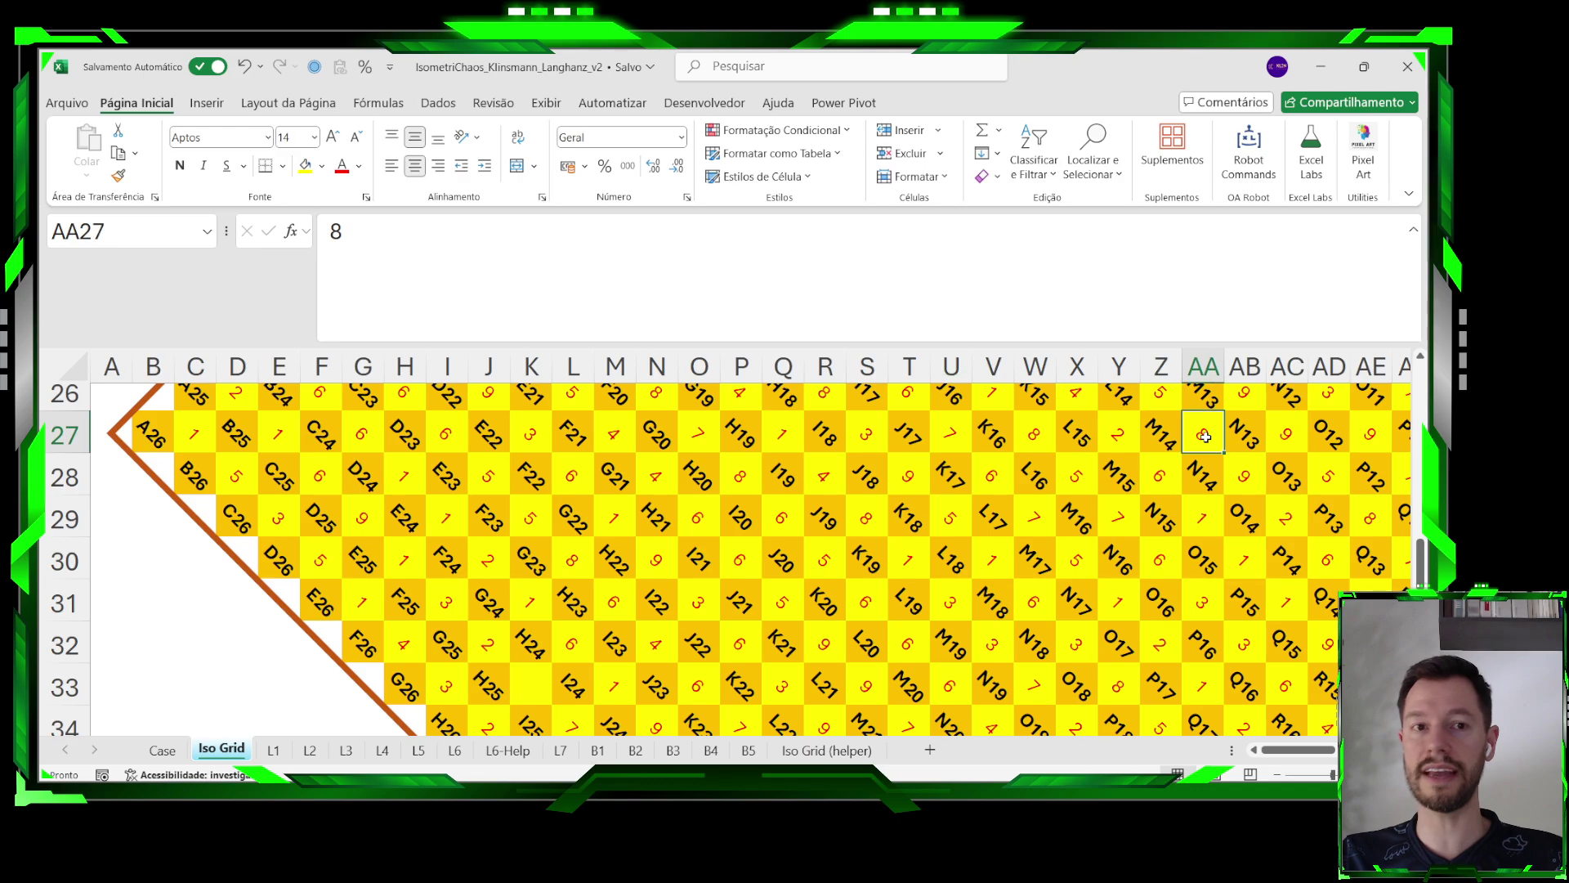
pyautogui.click(125, 235)
pyautogui.press('Escape')
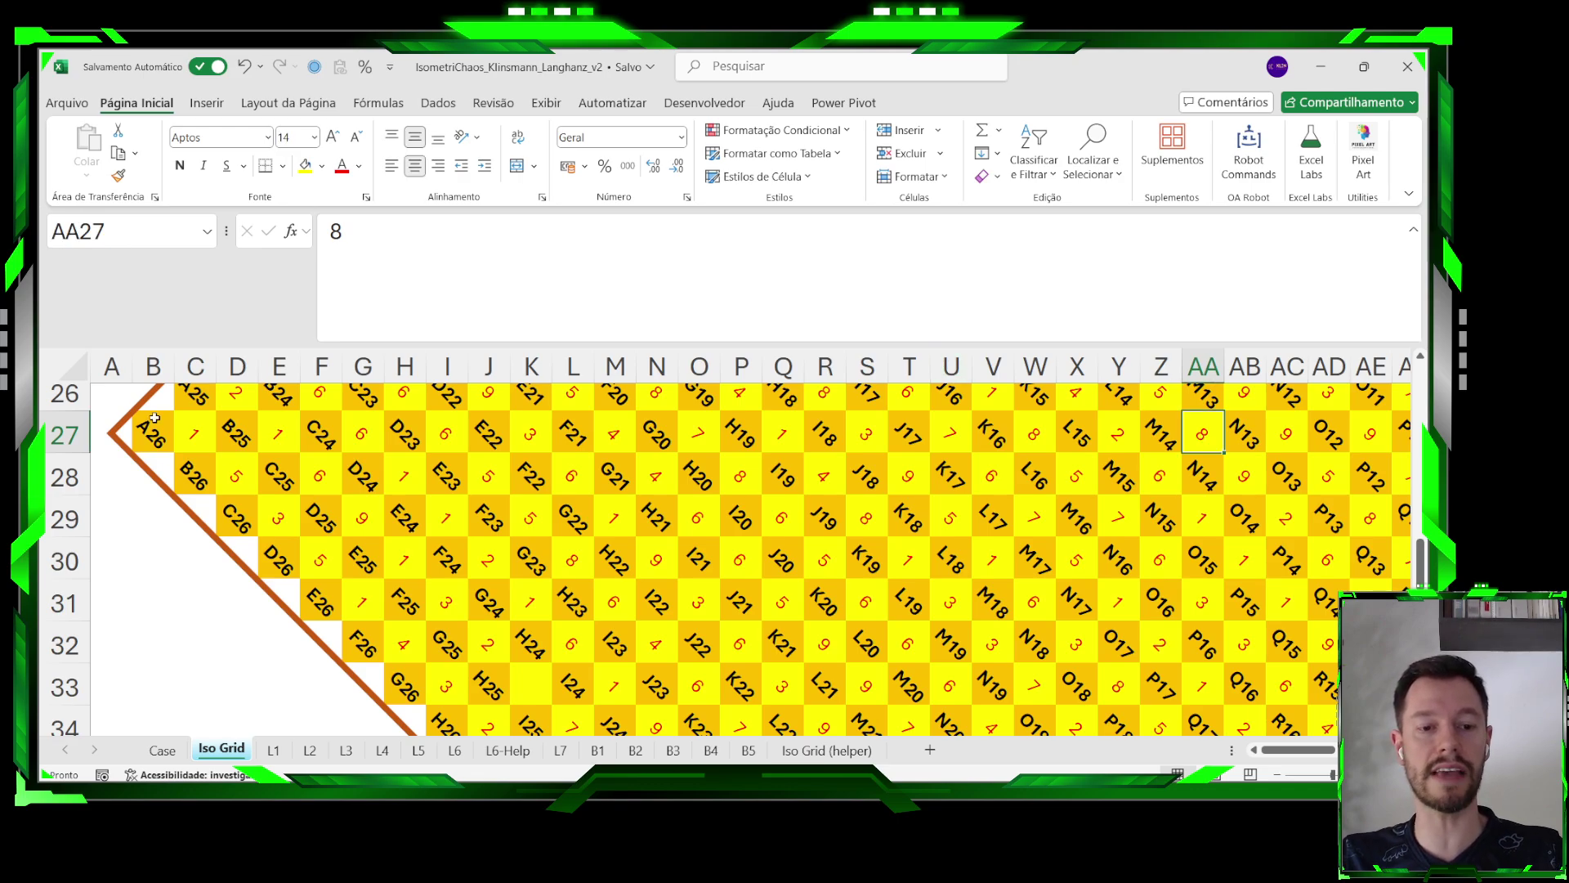
pyautogui.click(162, 750)
pyautogui.click(448, 460)
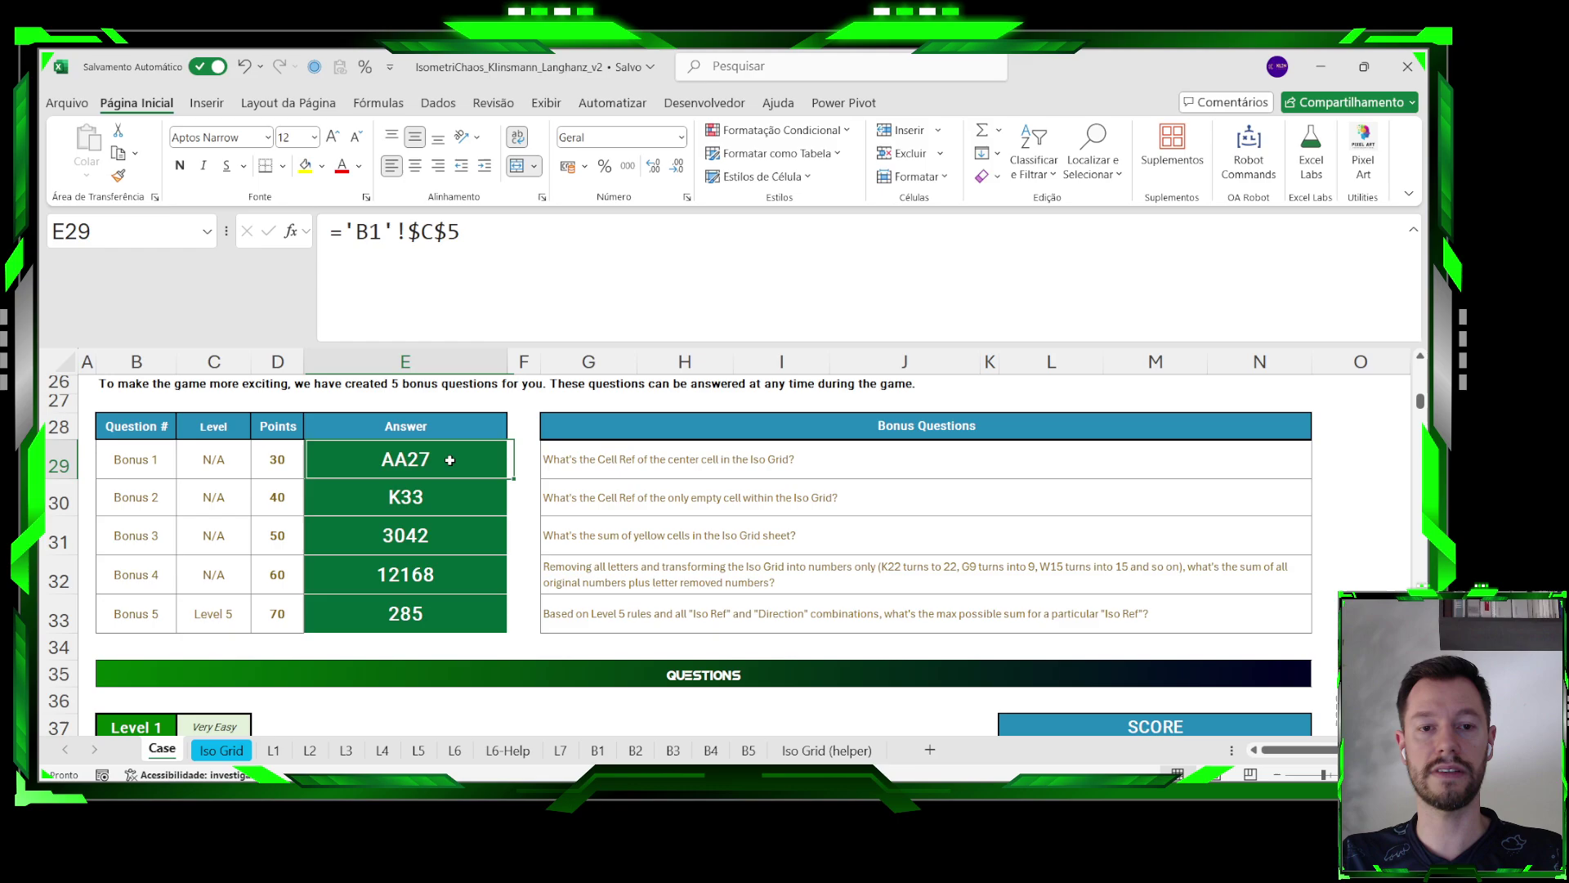
# Examine the Lins formula in C3 on the B1 sheet, highlighting the LINS function and the division by 2.
pyautogui.click(598, 750)
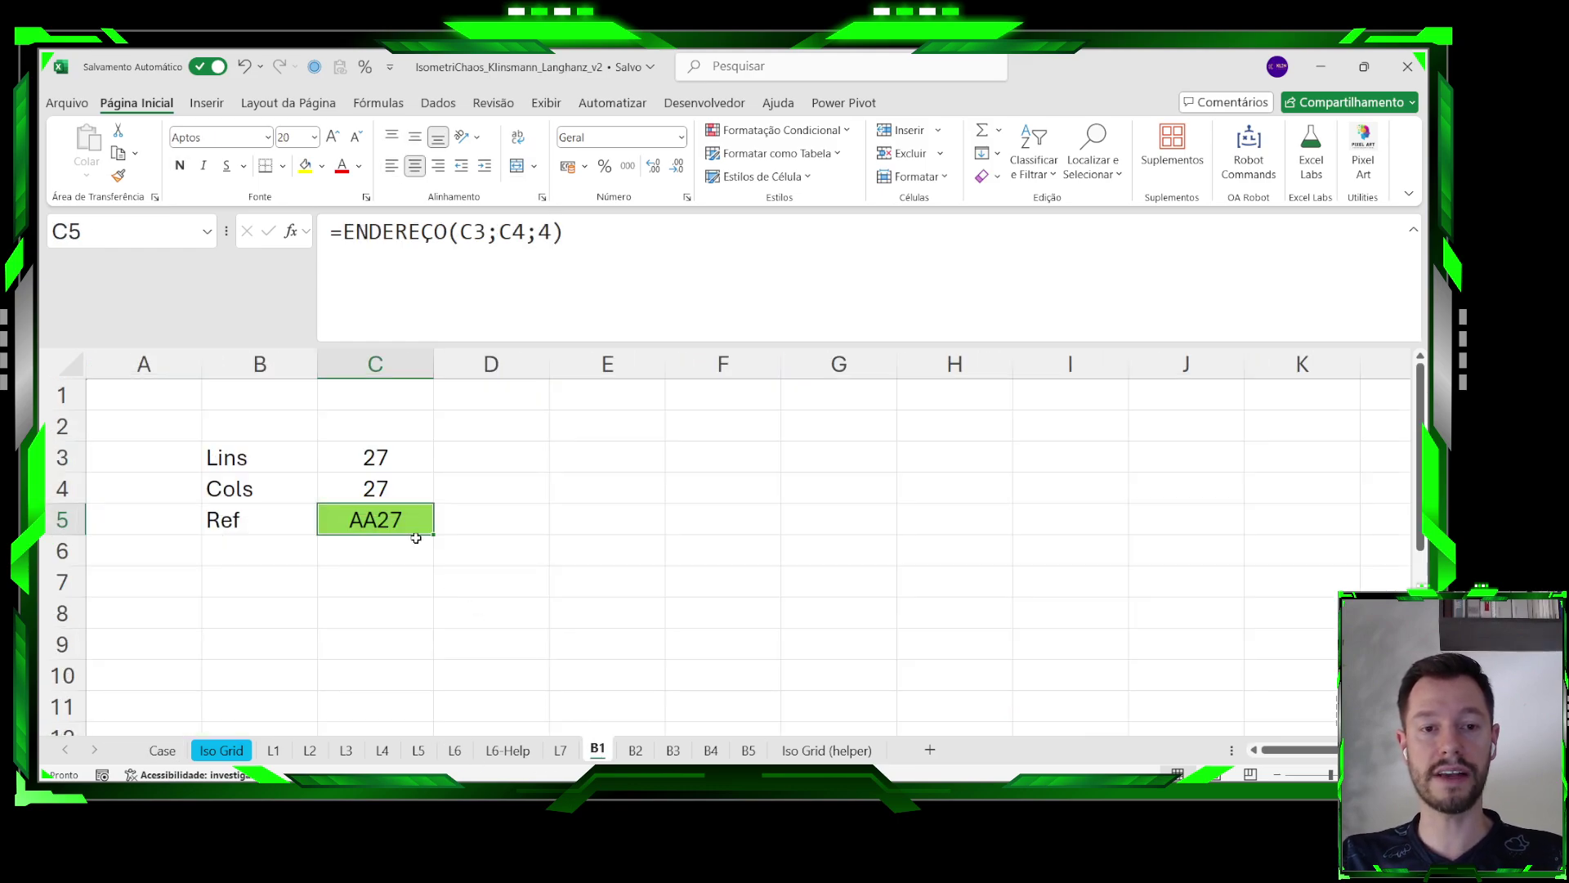
pyautogui.click(382, 468)
pyautogui.click(499, 232)
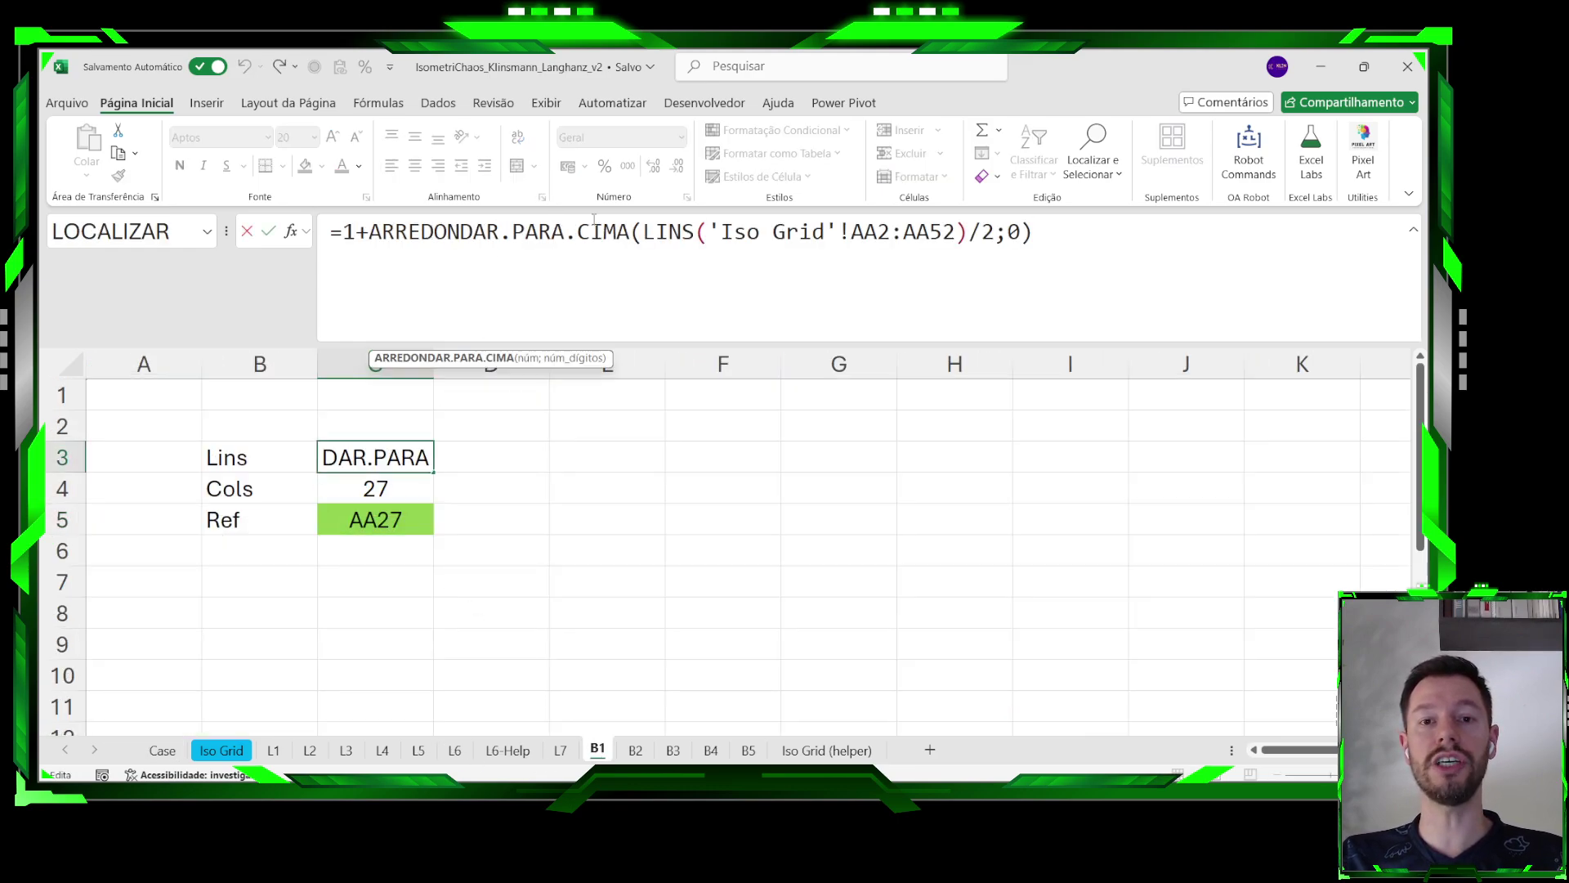
pyautogui.moveTo(638, 233); pyautogui.dragTo(695, 233)
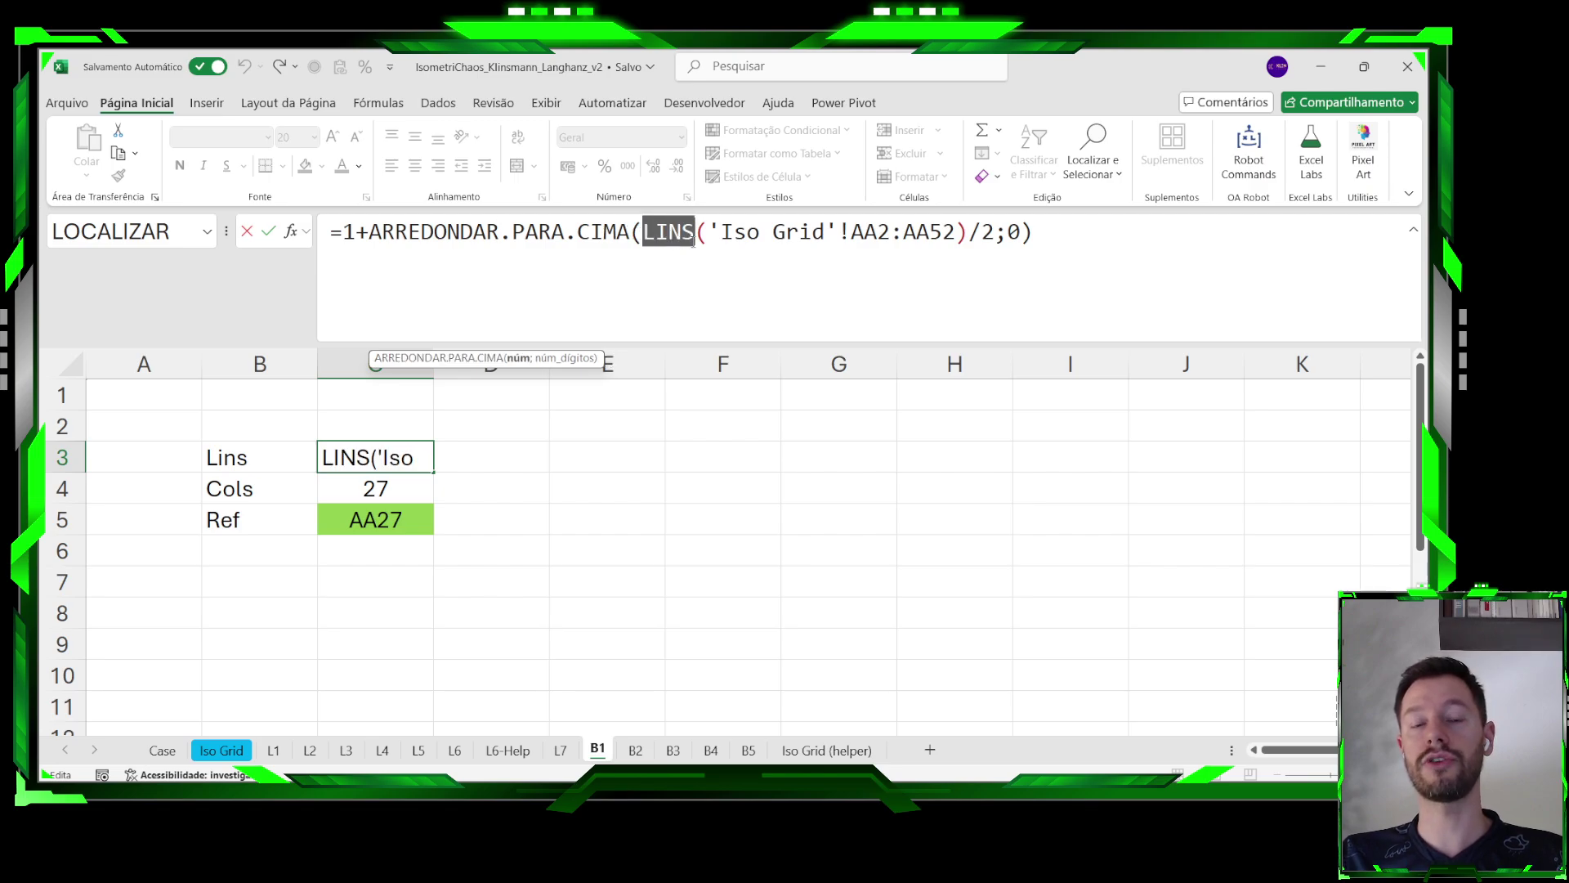
pyautogui.moveTo(993, 235); pyautogui.dragTo(970, 235)
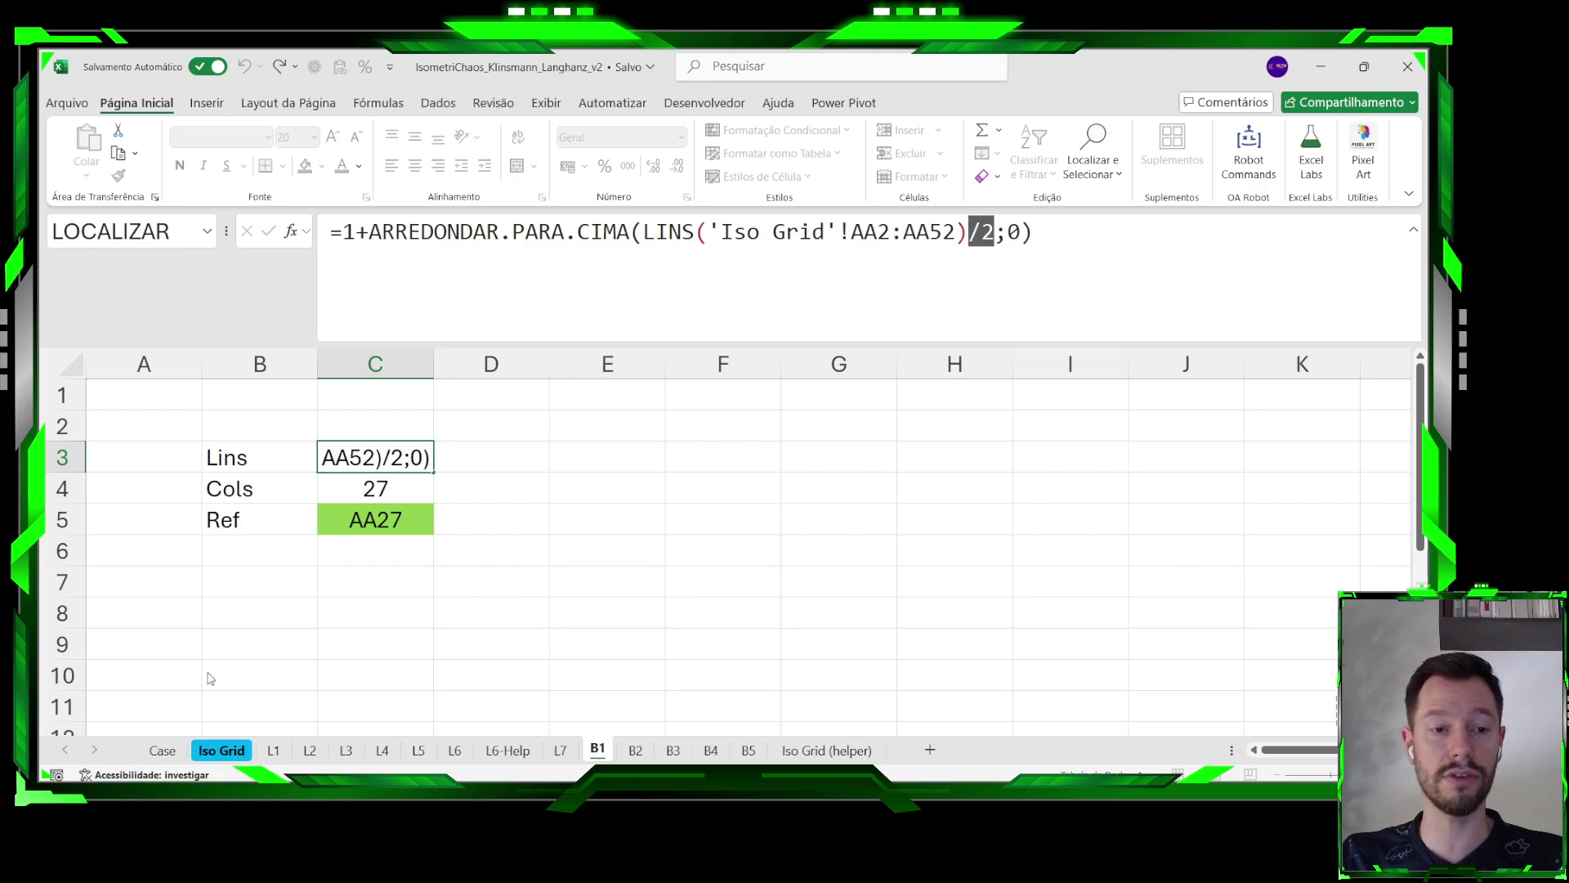
# Check the left corner at A27 and the blank row 1 on Iso Grid against the 1+ offset in the B1 formula.
pyautogui.click(206, 752)
pyautogui.scroll(2, 123, 648)
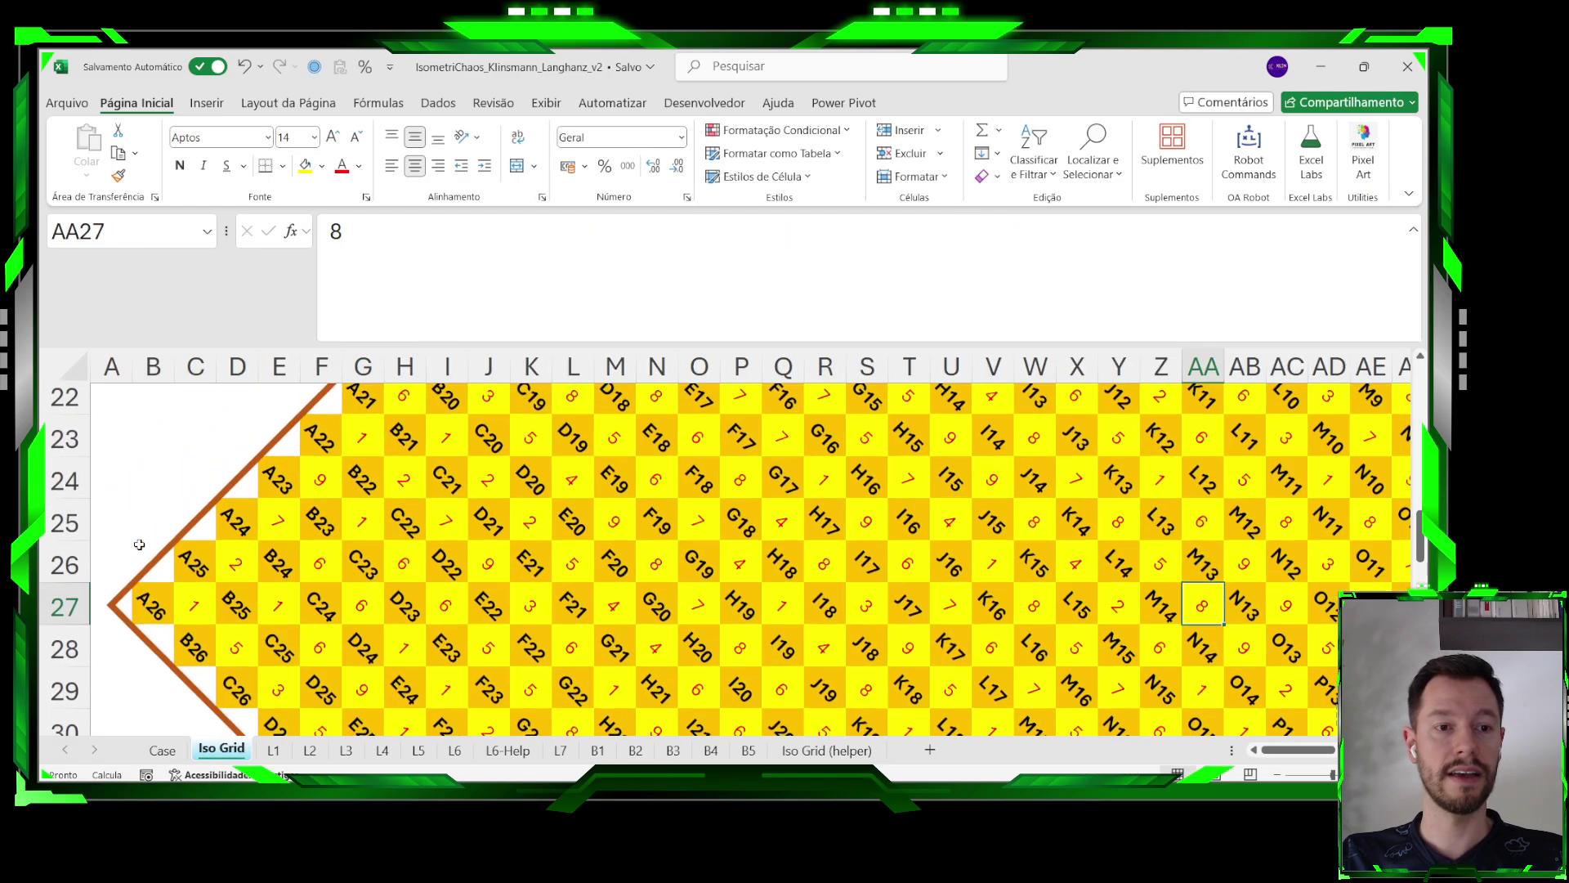
pyautogui.click(107, 670)
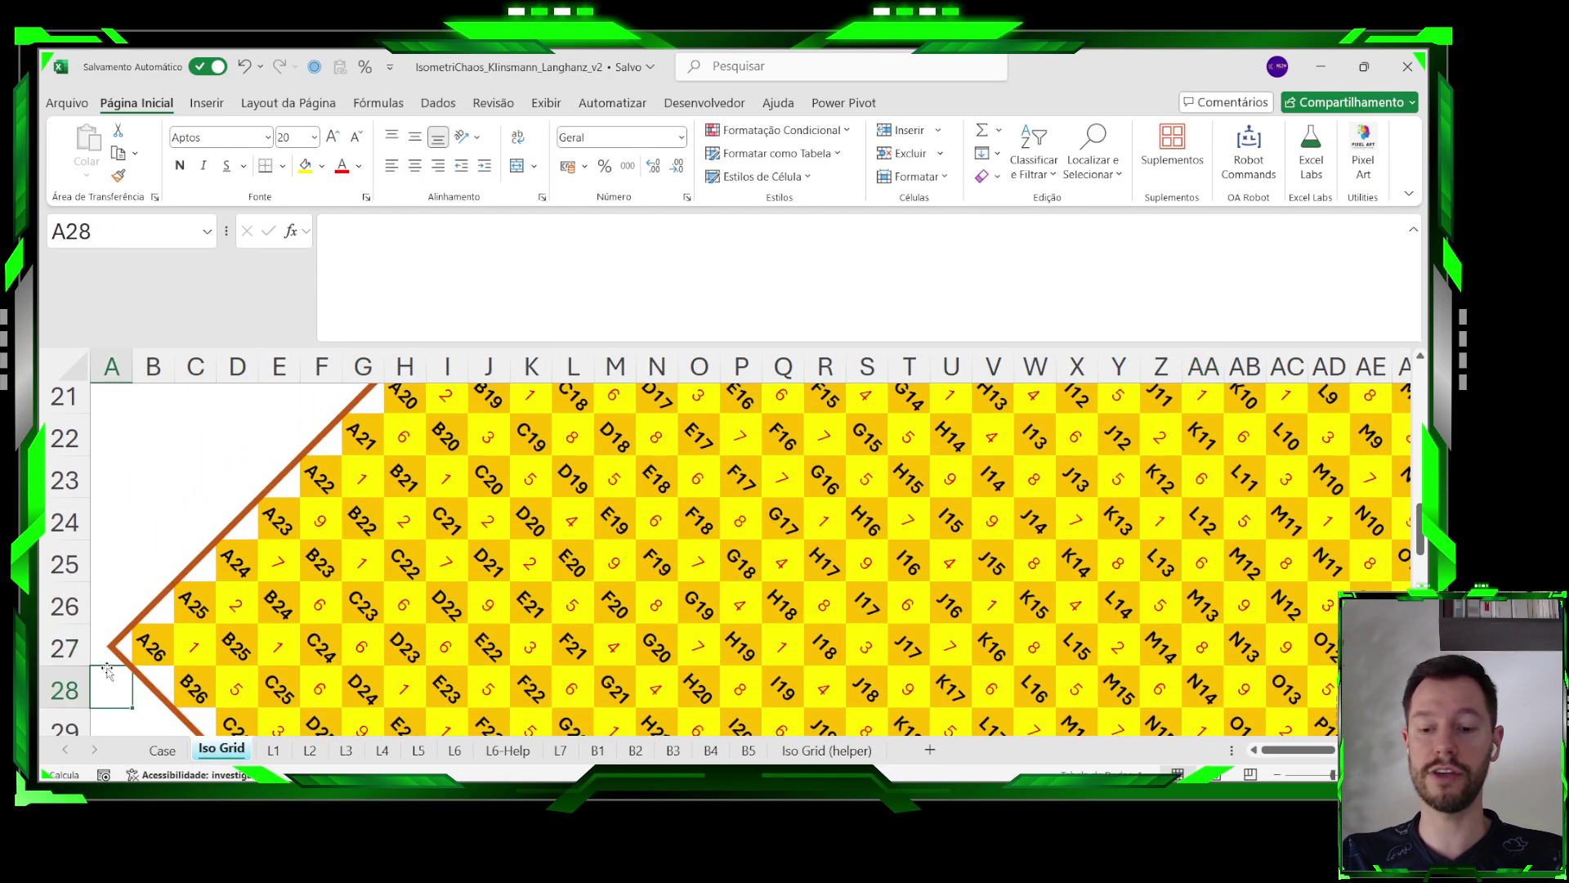
pyautogui.click(107, 666)
pyautogui.scroll(7, 363, 447)
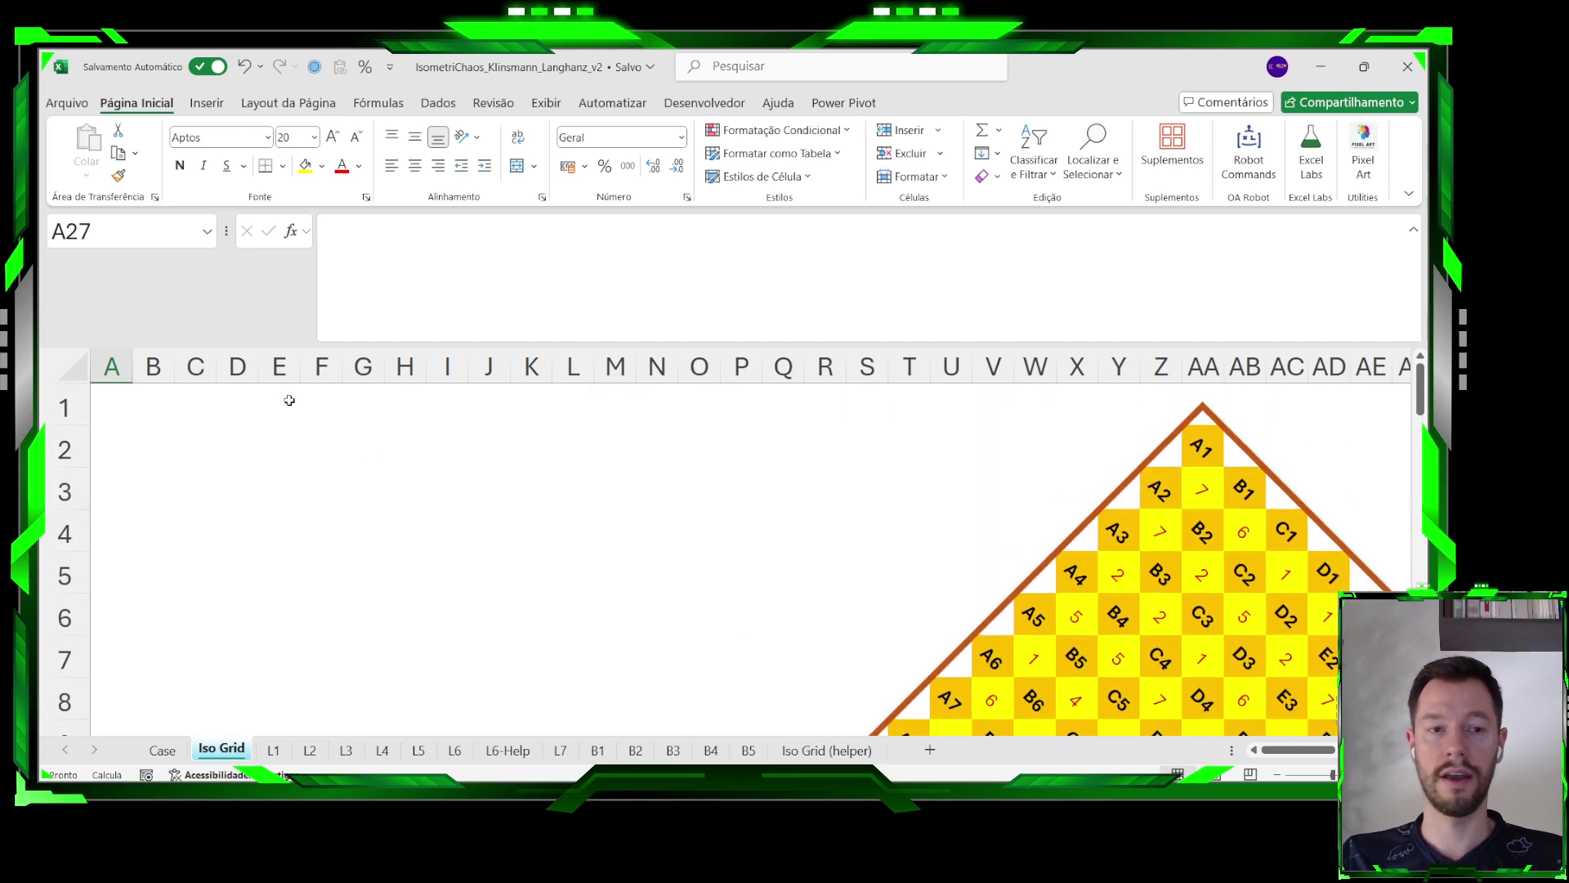
pyautogui.click(49, 407)
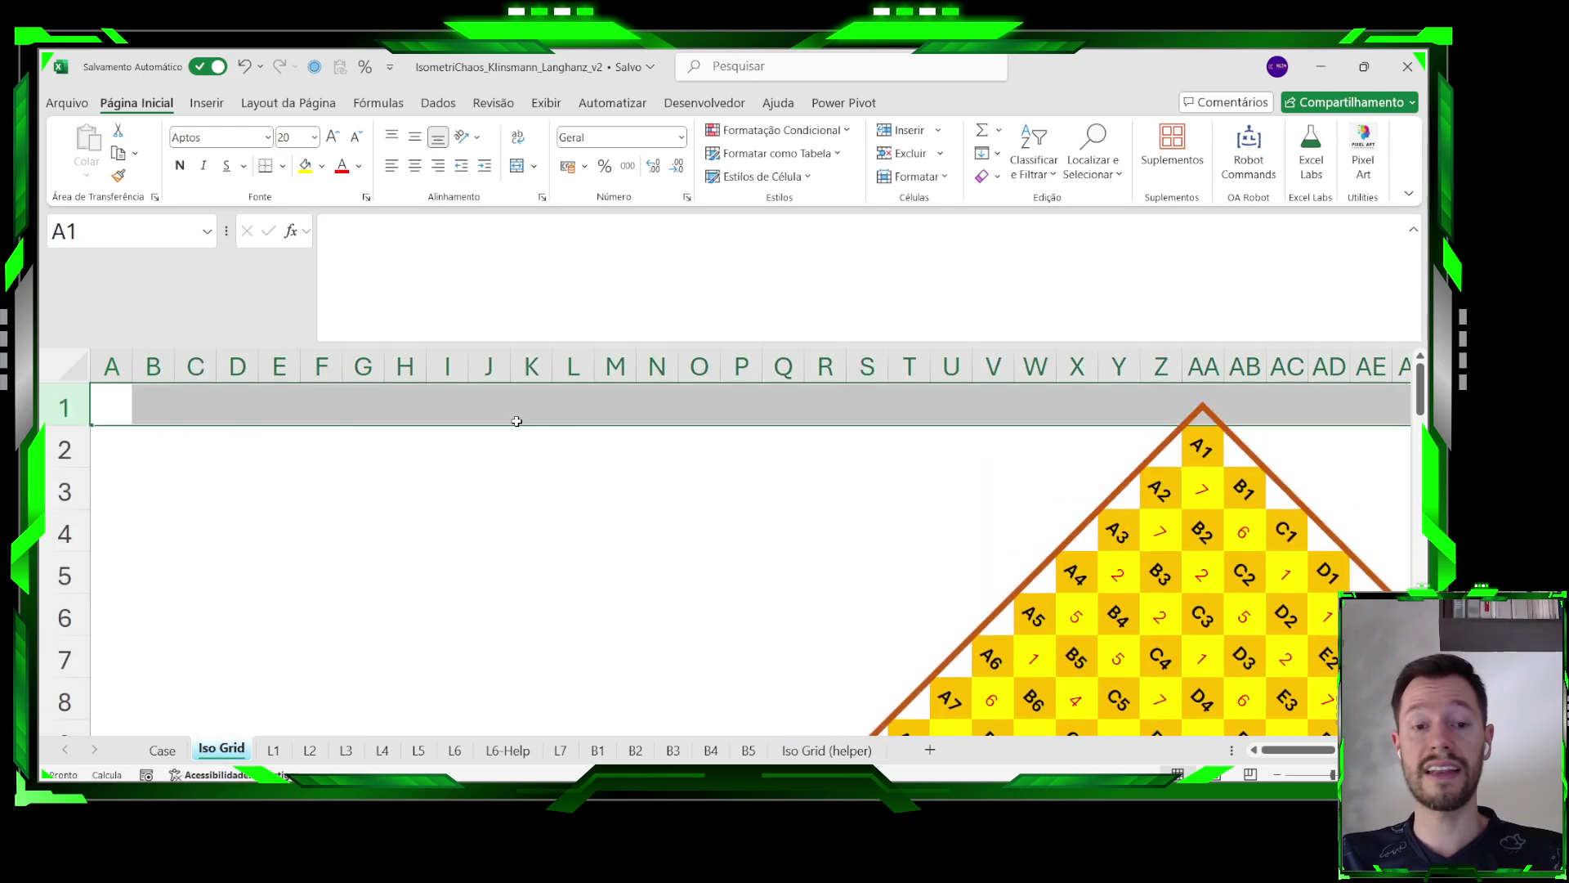
pyautogui.click(601, 749)
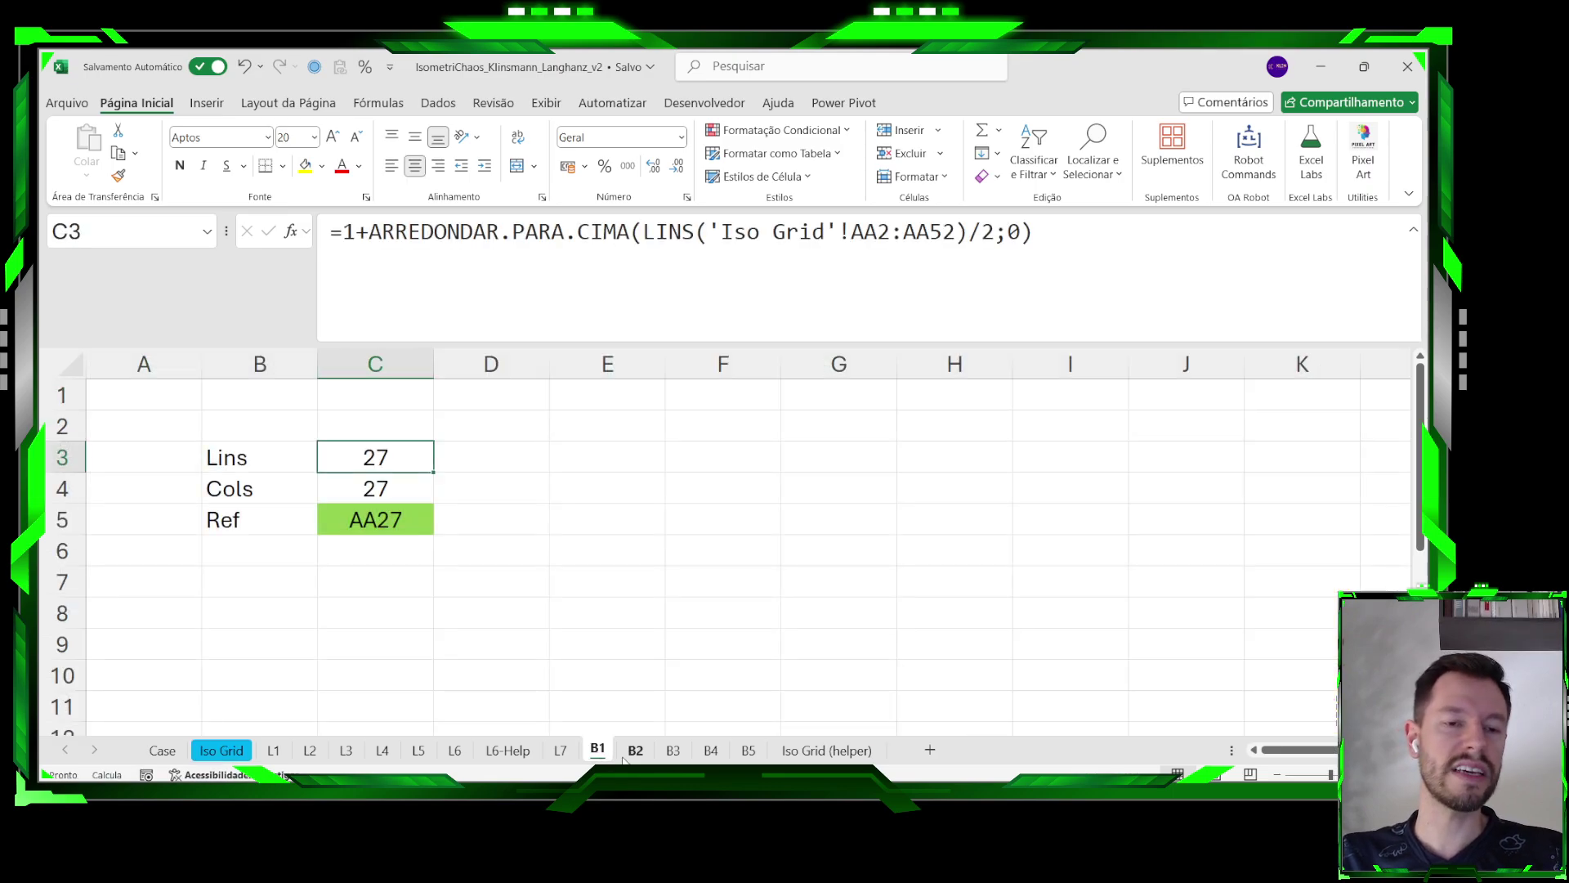
# Read Bonus 2 in G30 on the Case sheet and scan the Iso Grid sheet for the only empty cell.
pyautogui.click(163, 749)
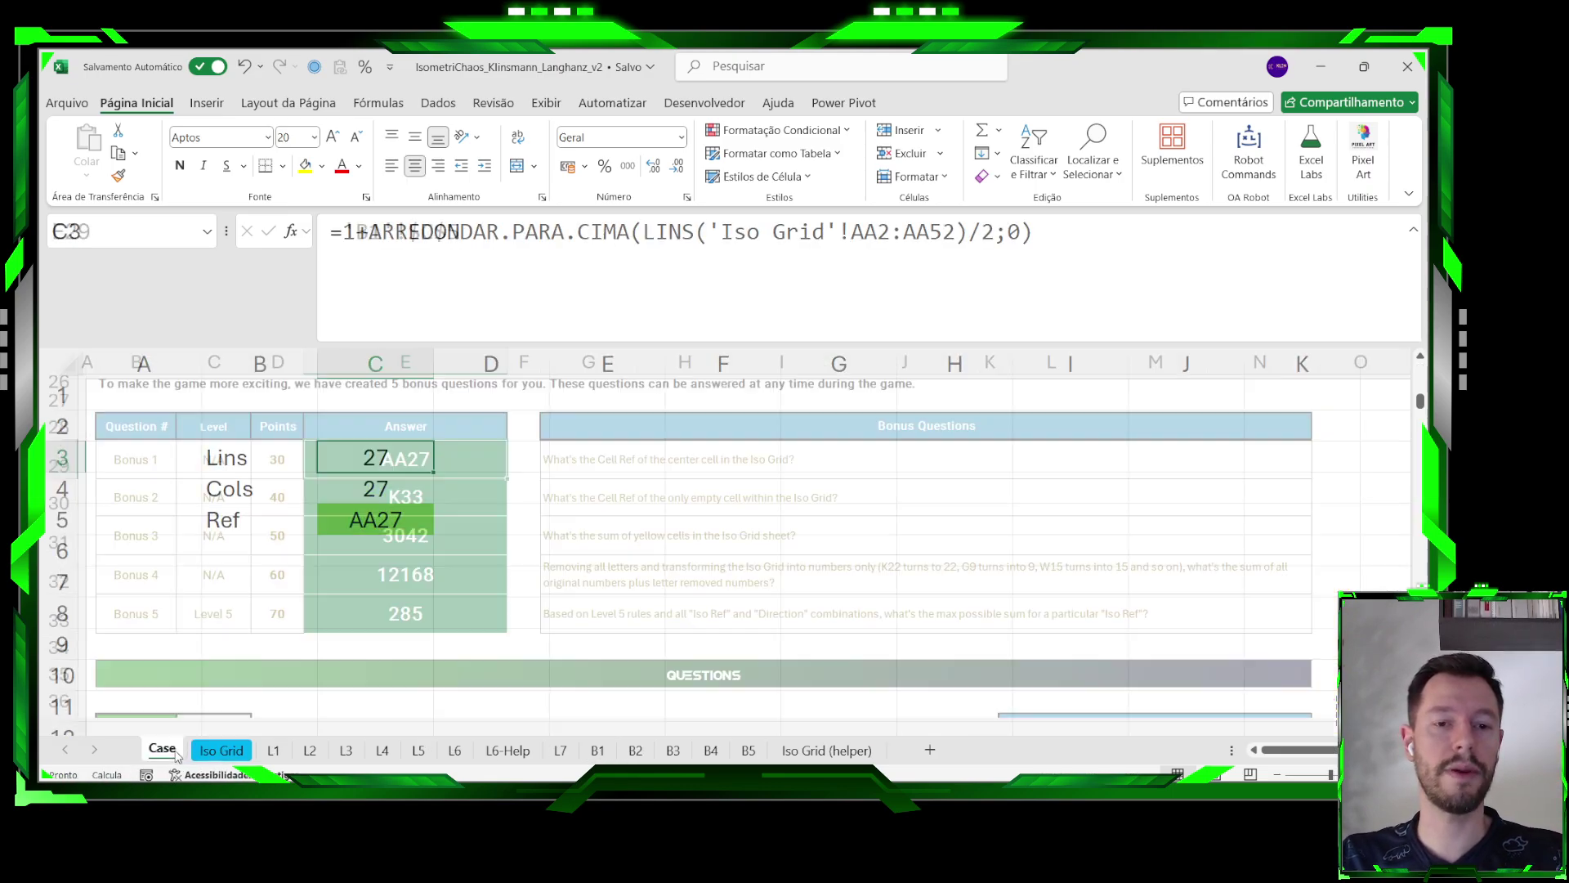
pyautogui.click(623, 500)
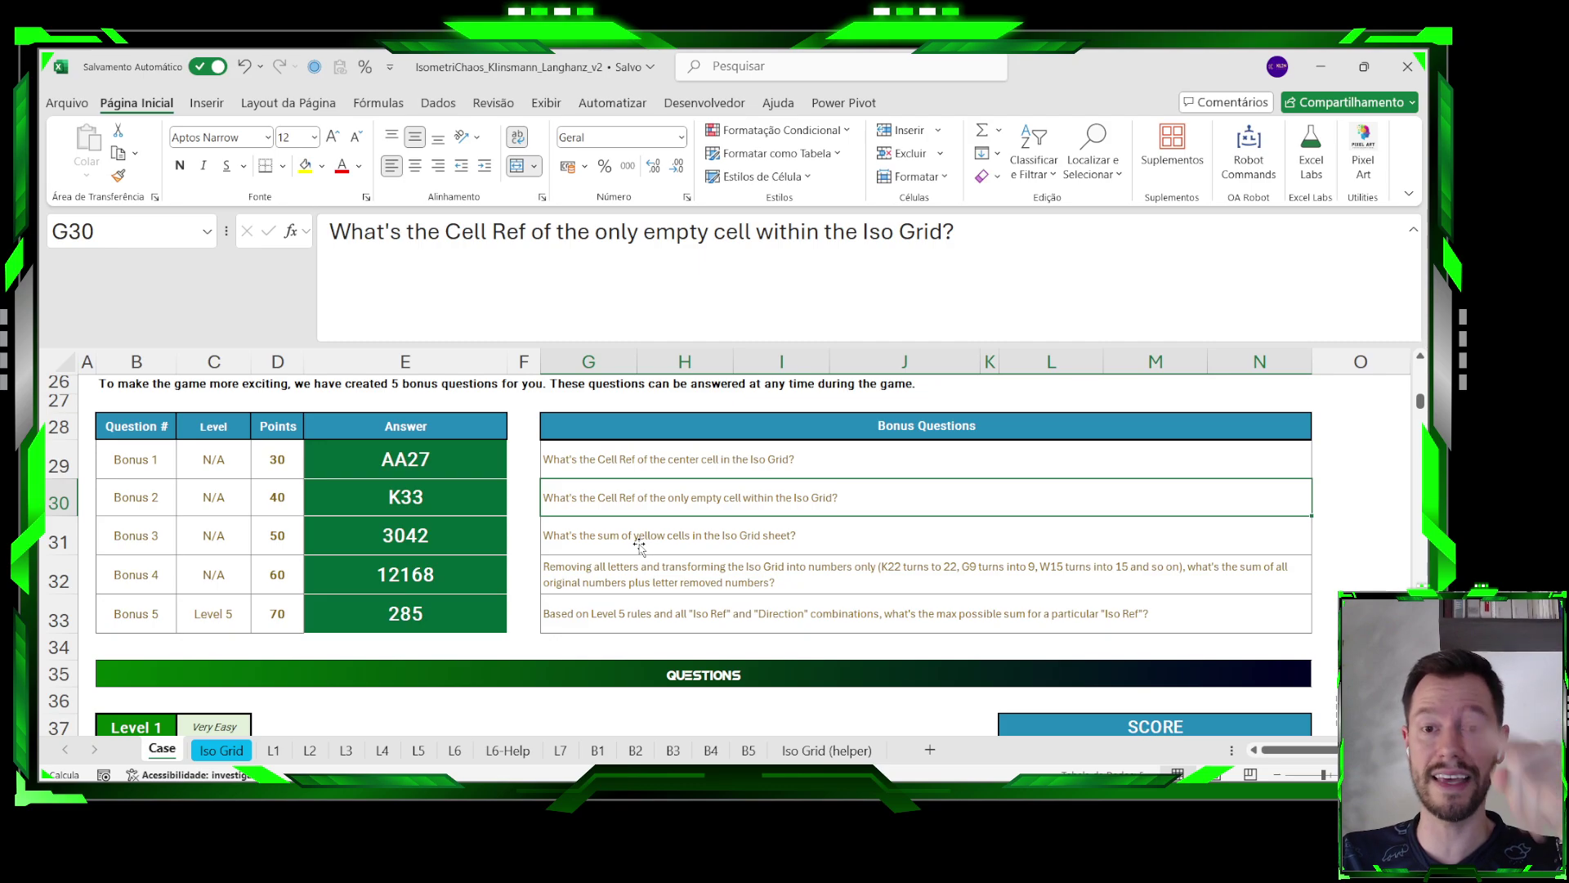
pyautogui.click(220, 756)
pyautogui.scroll(-2, 971, 558)
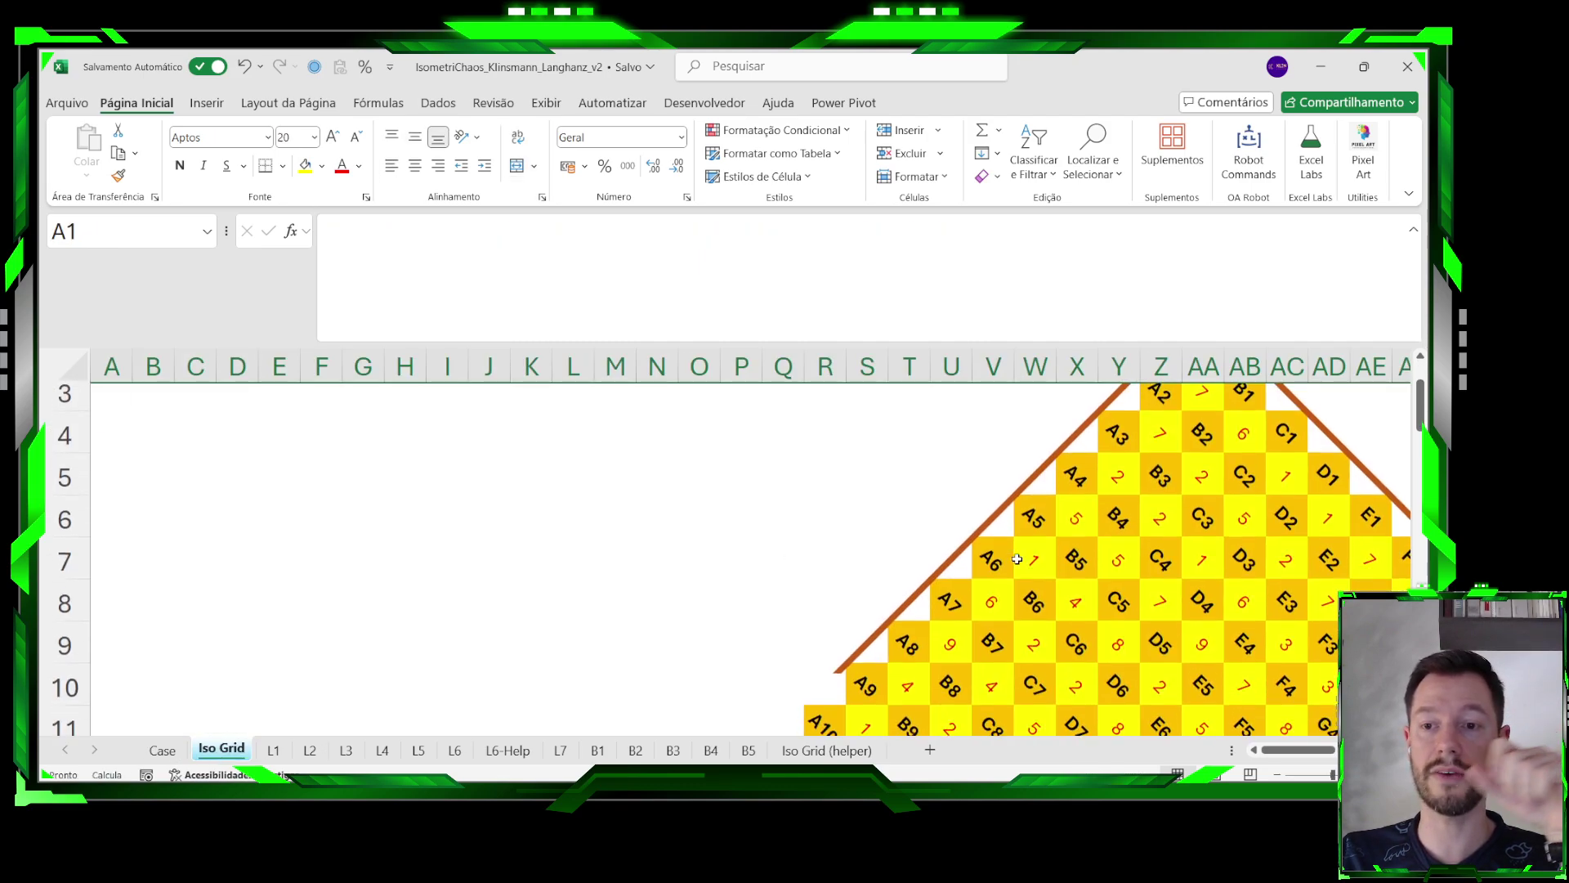
pyautogui.keyDown('ctrl'); pyautogui.scroll(-1, 968, 518); pyautogui.keyUp('ctrl')
pyautogui.scroll(-9, 965, 526)
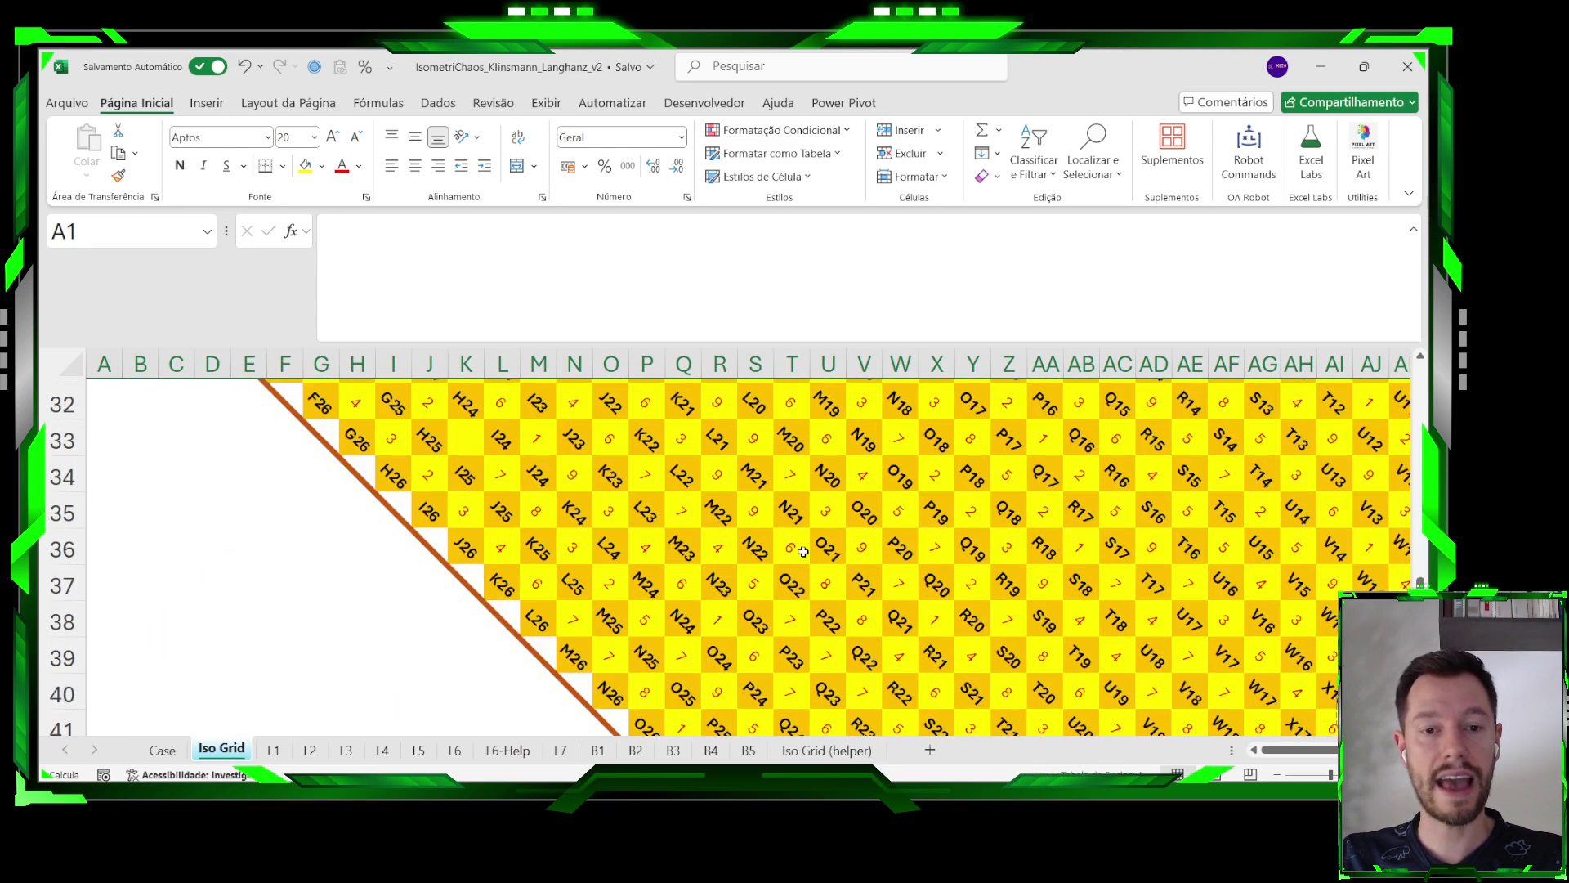
pyautogui.scroll(-2, 634, 593)
pyautogui.scroll(2, 661, 567)
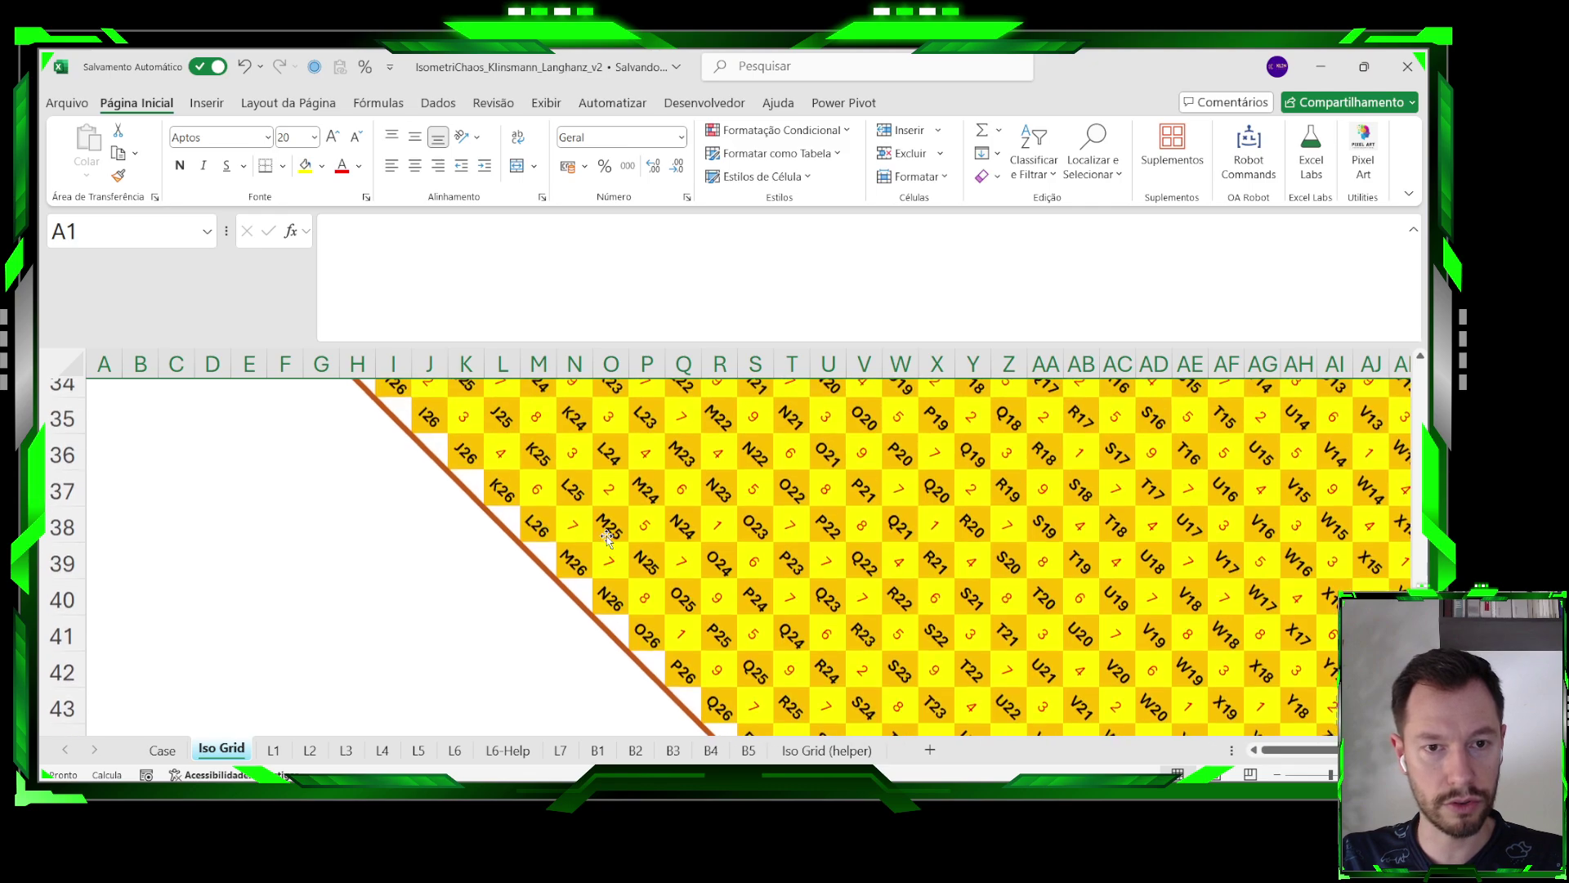
# Select the empty cell K33 on the Iso Grid, highlighting its column K and row 33 to trace its reference.
pyautogui.click(467, 455)
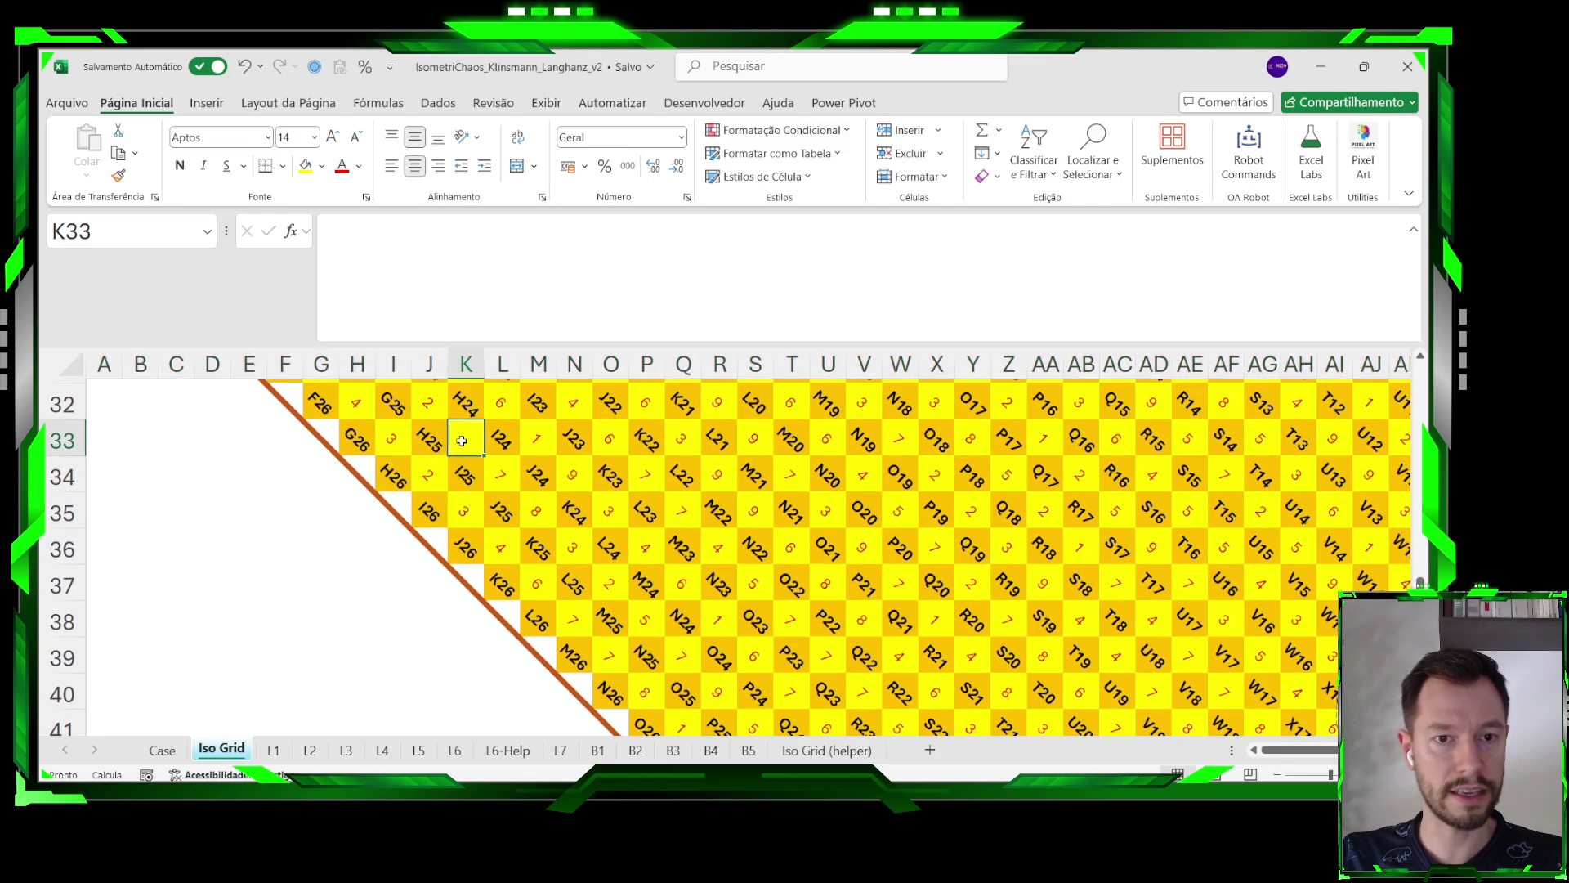
pyautogui.click(466, 364)
pyautogui.click(73, 470)
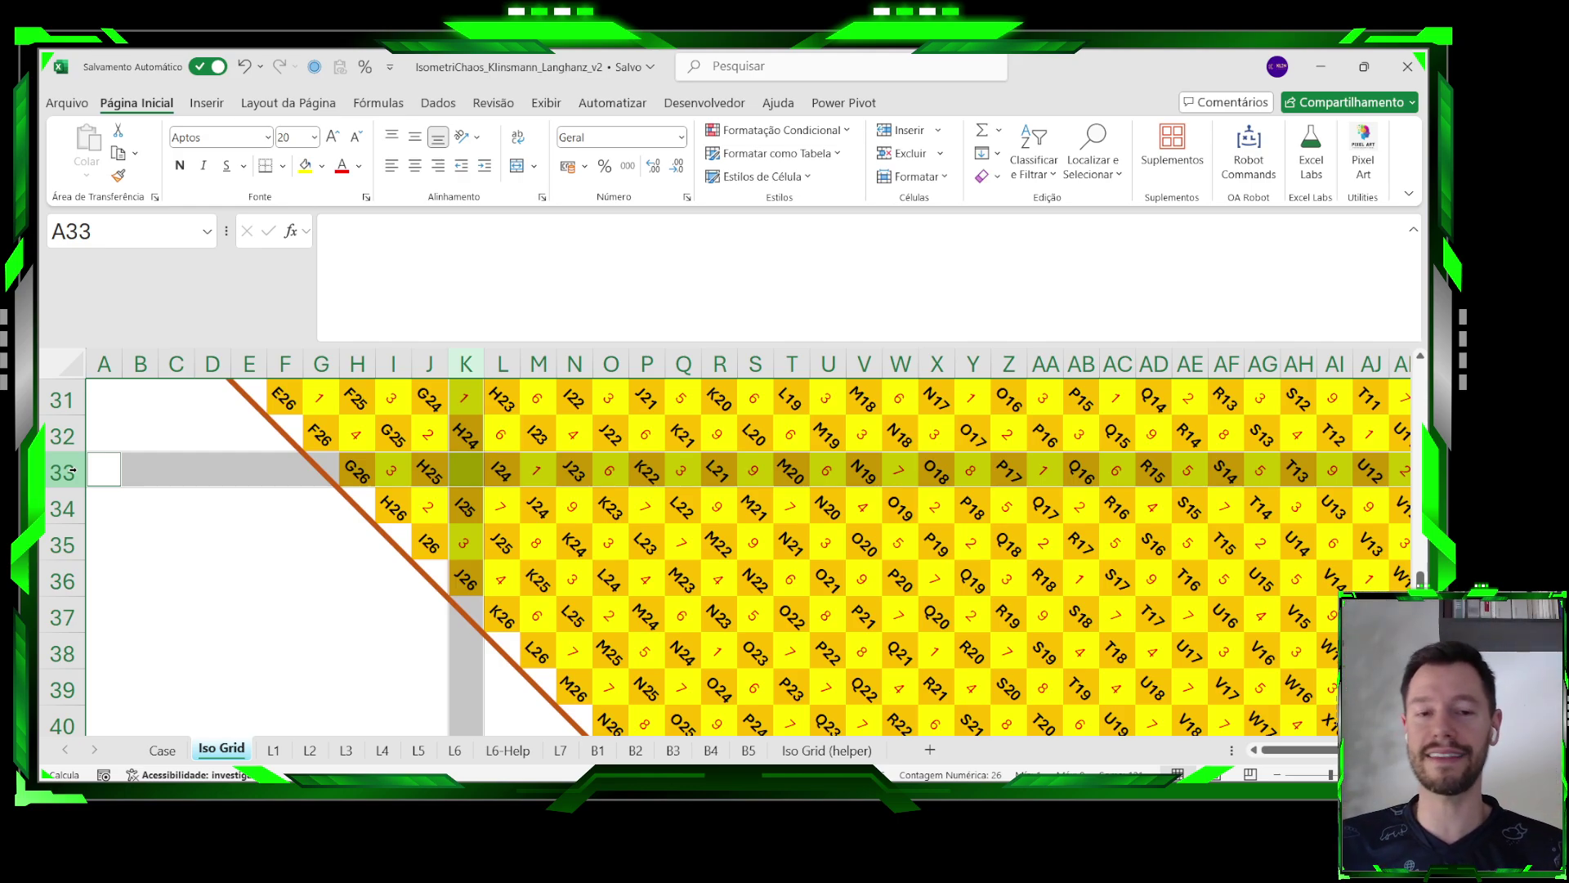
pyautogui.click(468, 478)
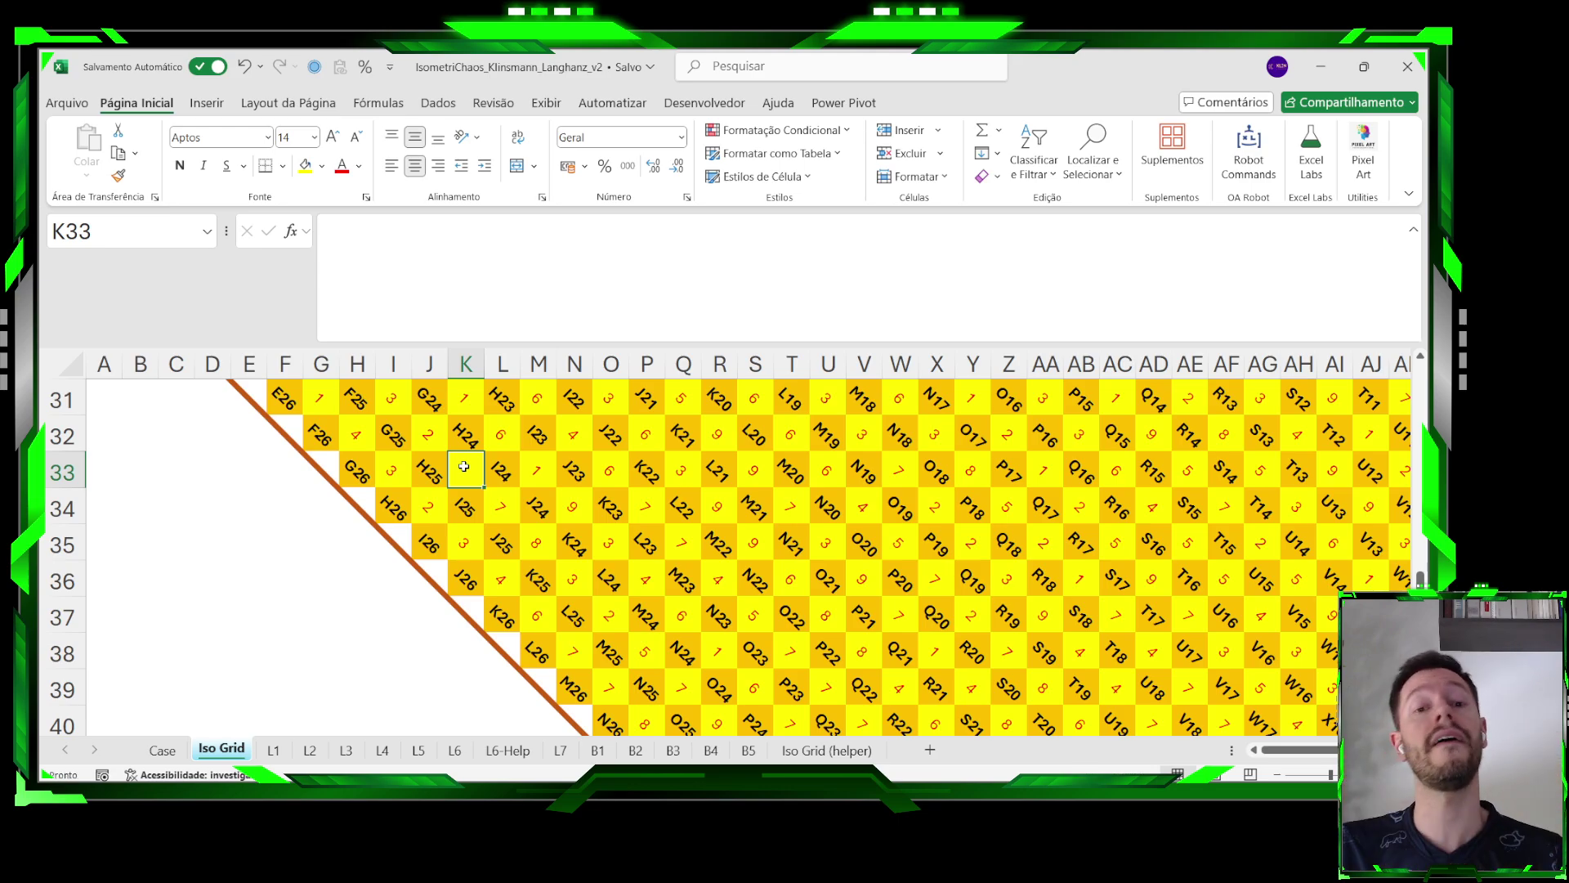
# Inspect the SEERRO neighbour-check formulas in F32 and A1 on the B2 sheet, leaving them unedited.
pyautogui.click(642, 755)
pyautogui.click(239, 519)
pyautogui.scroll(8, 174, 462)
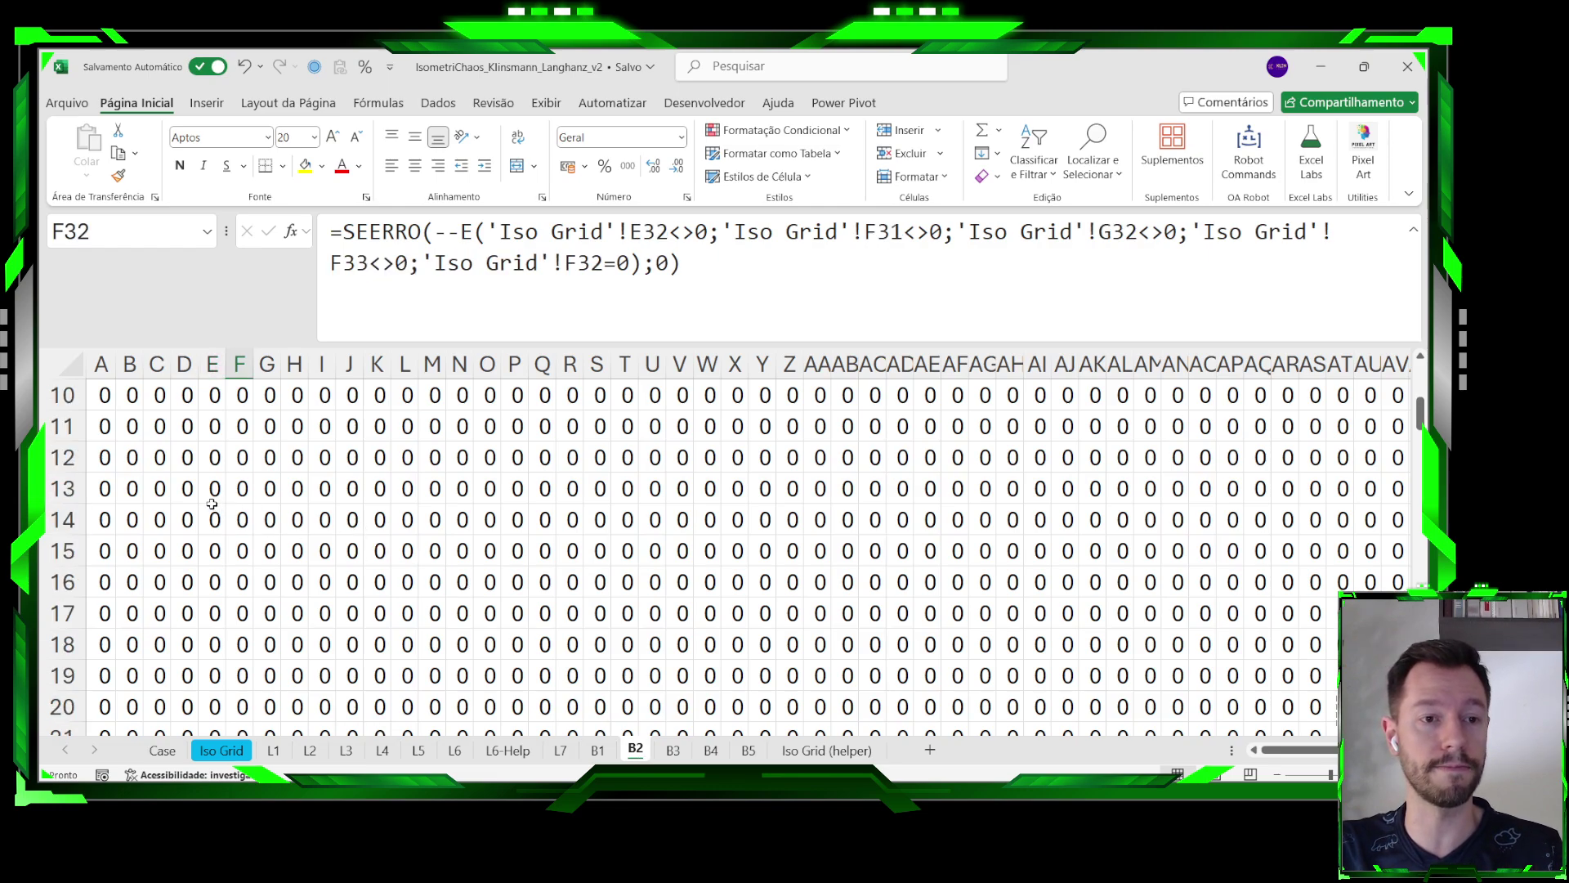
pyautogui.scroll(1, 174, 460)
pyautogui.click(103, 402)
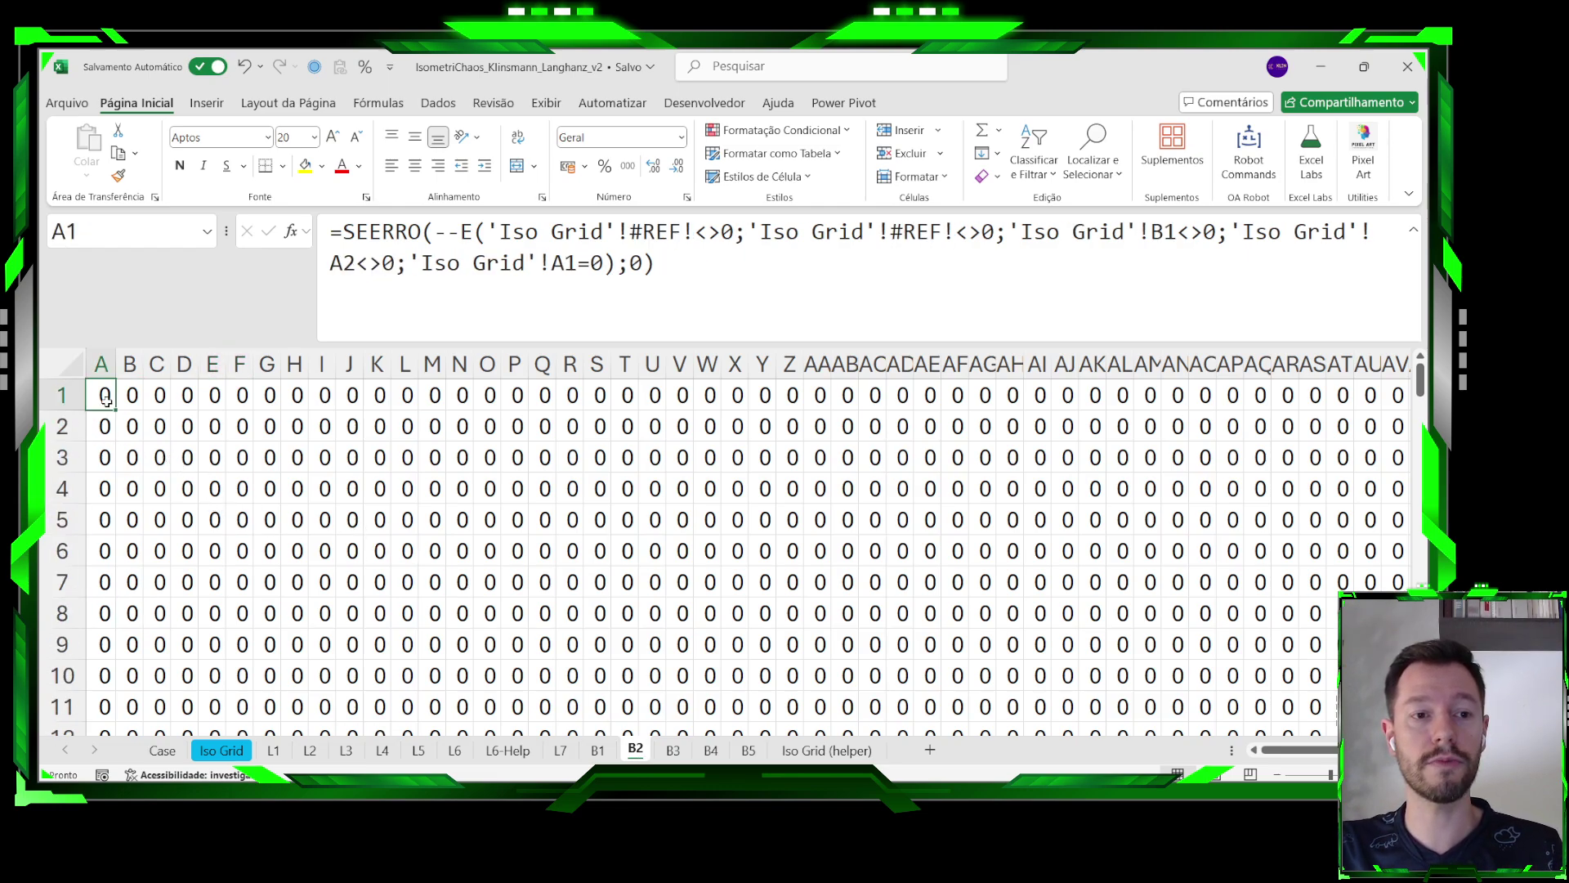
pyautogui.click(381, 266)
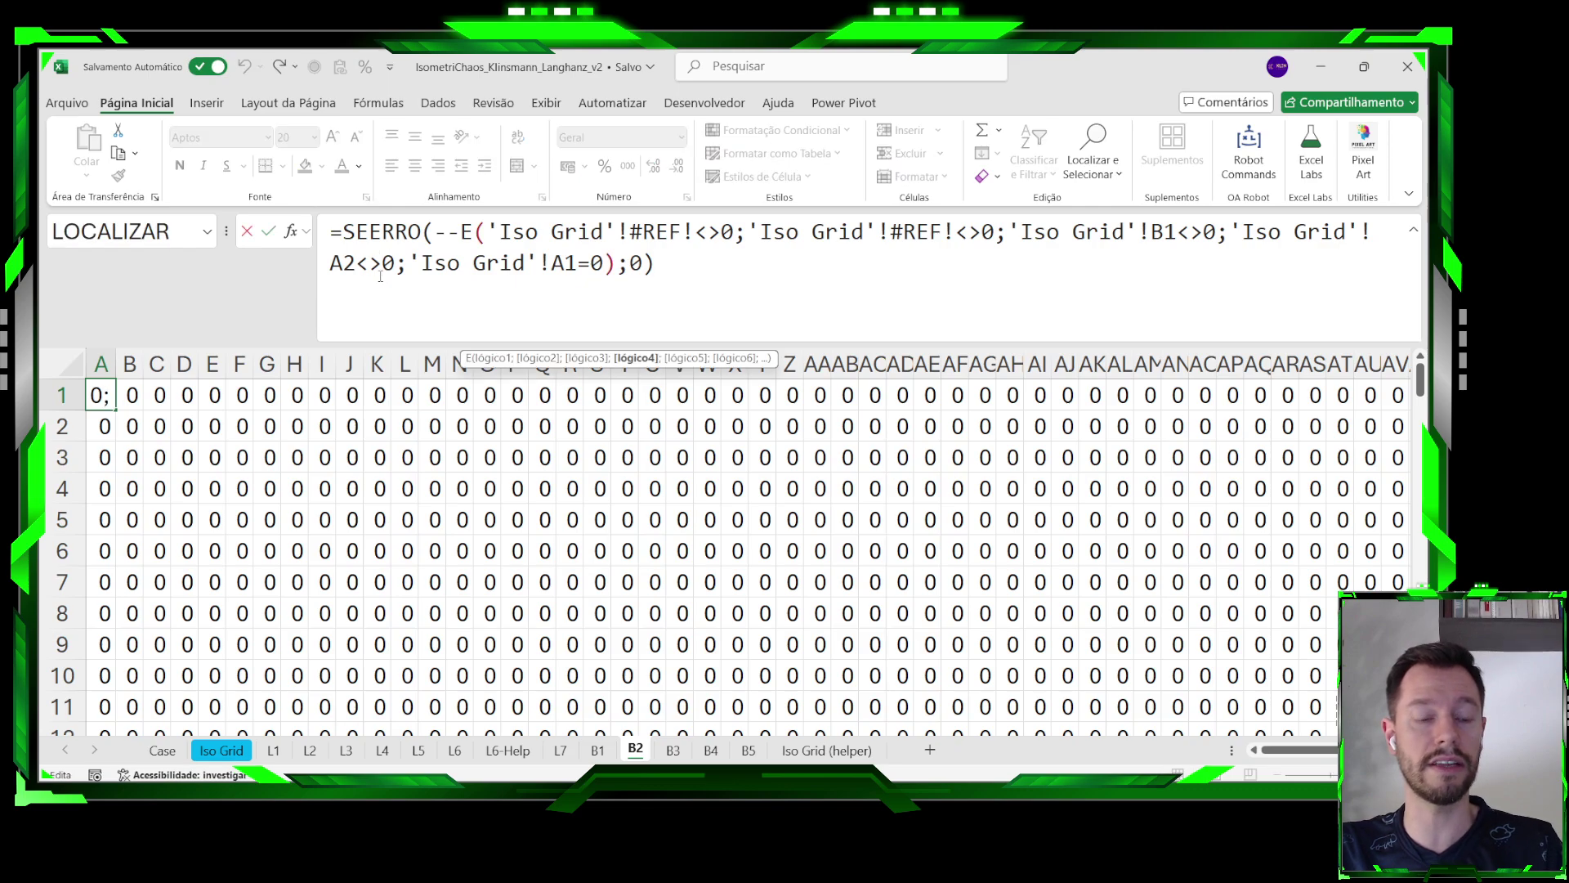
pyautogui.press('Escape')
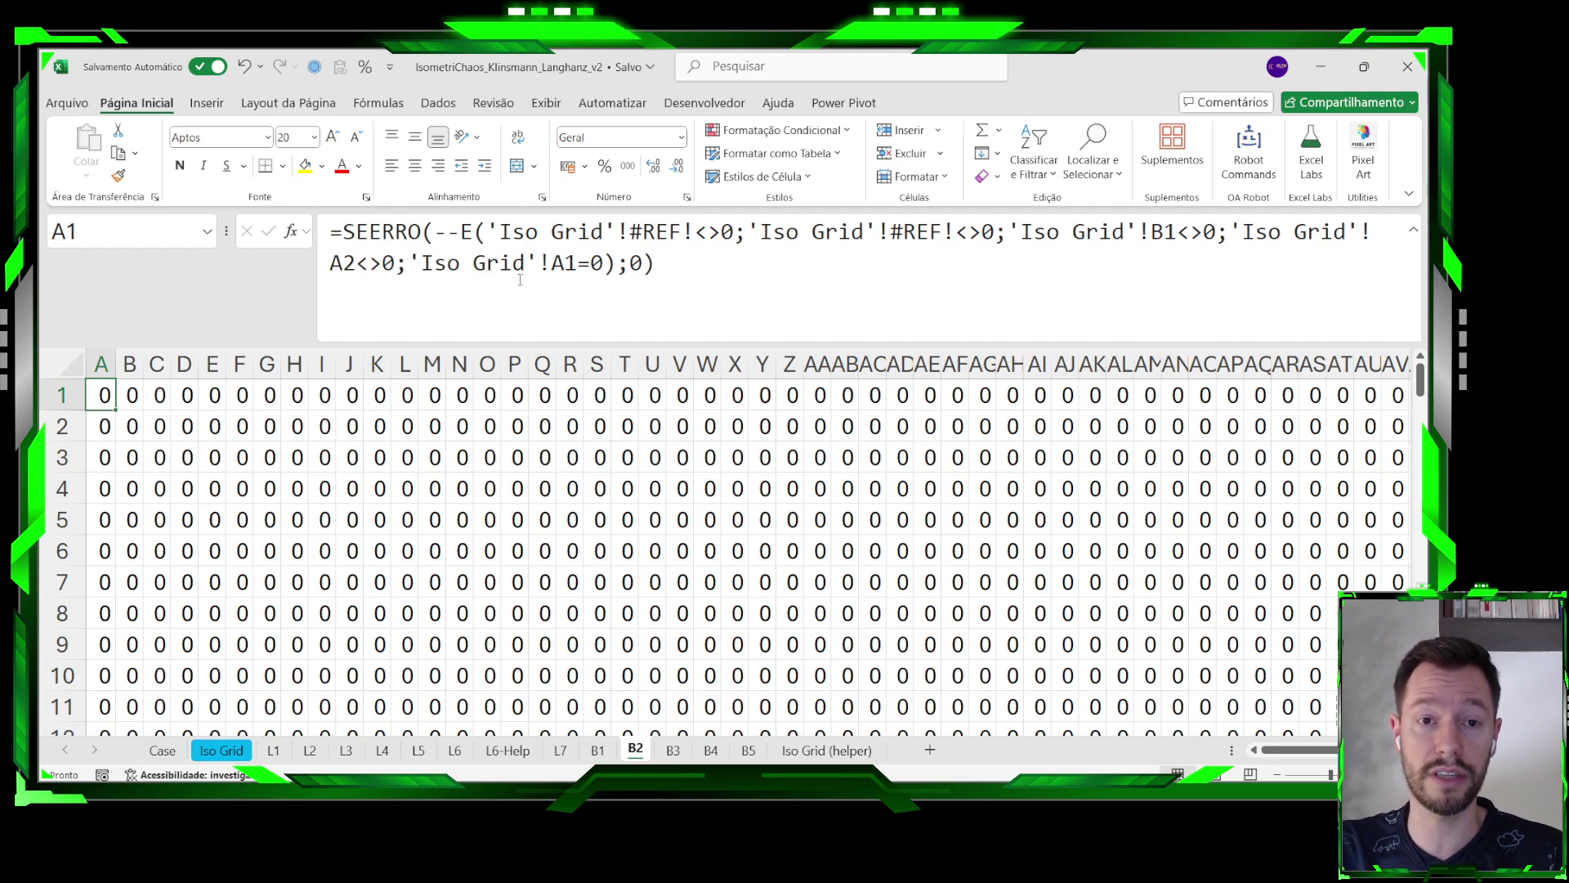
# Inspect the SEERRO formula in R5 on B2 and compare its neighbour conditions with empty cell K33 on Iso Grid.
pyautogui.click(574, 520)
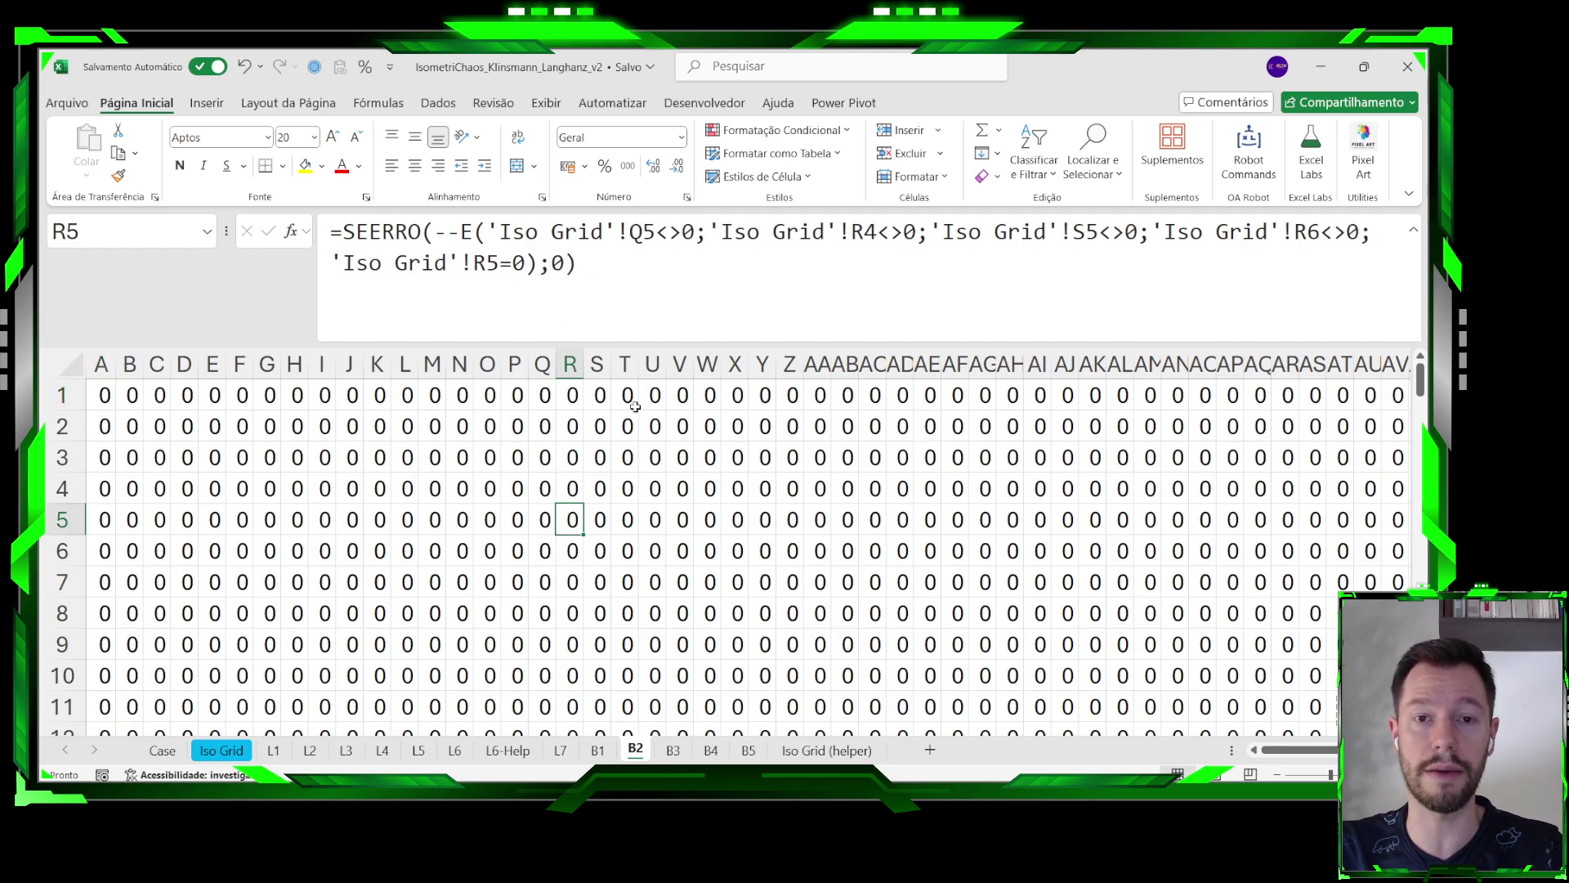
pyautogui.click(673, 232)
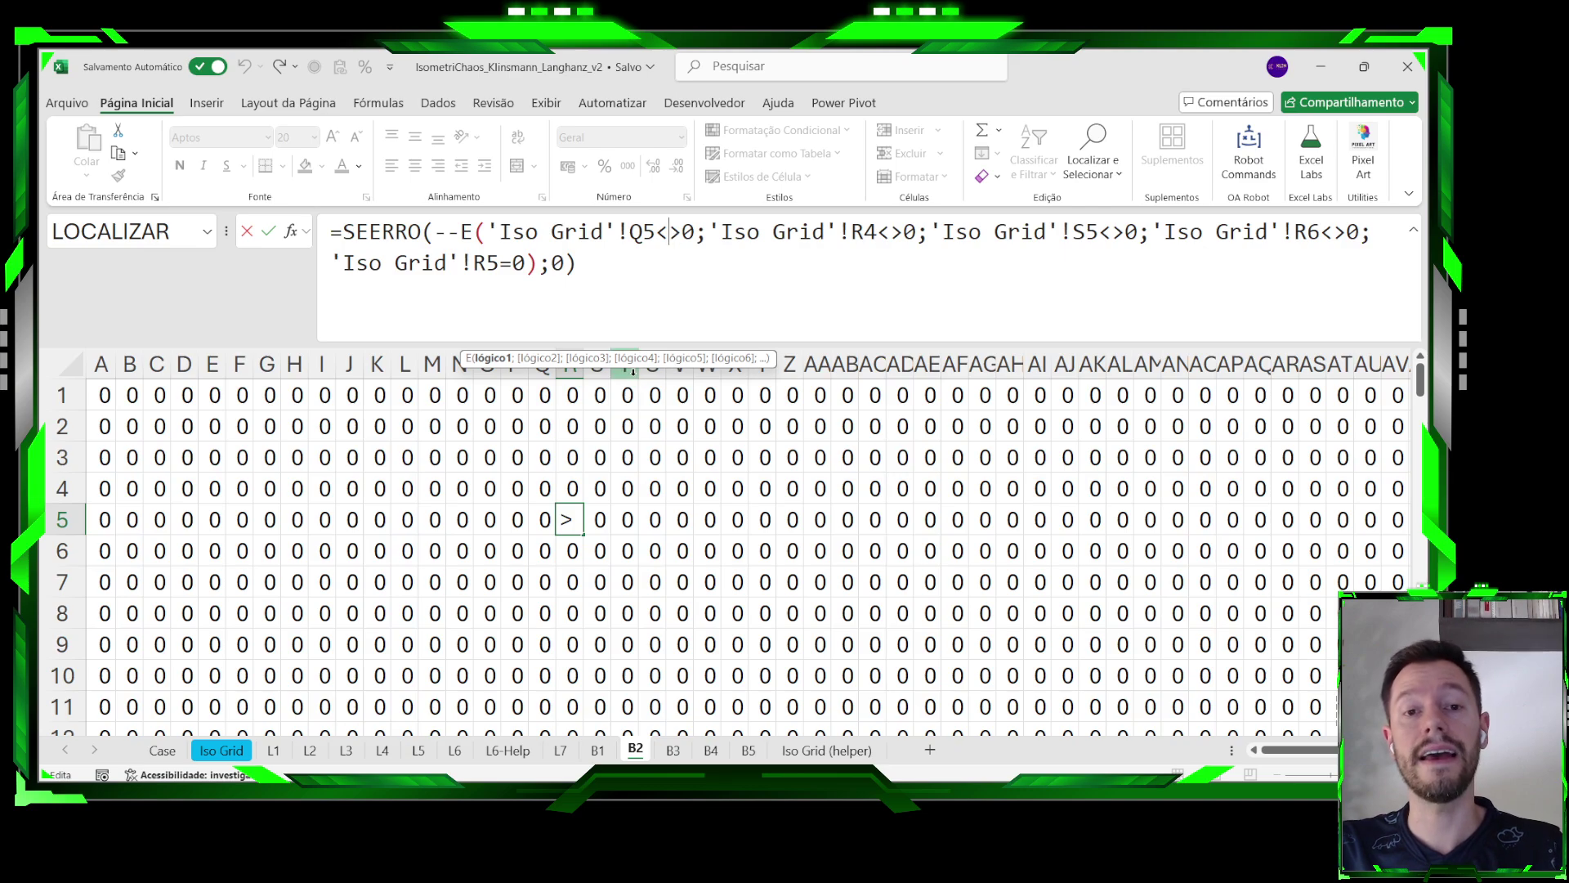
pyautogui.press('Escape')
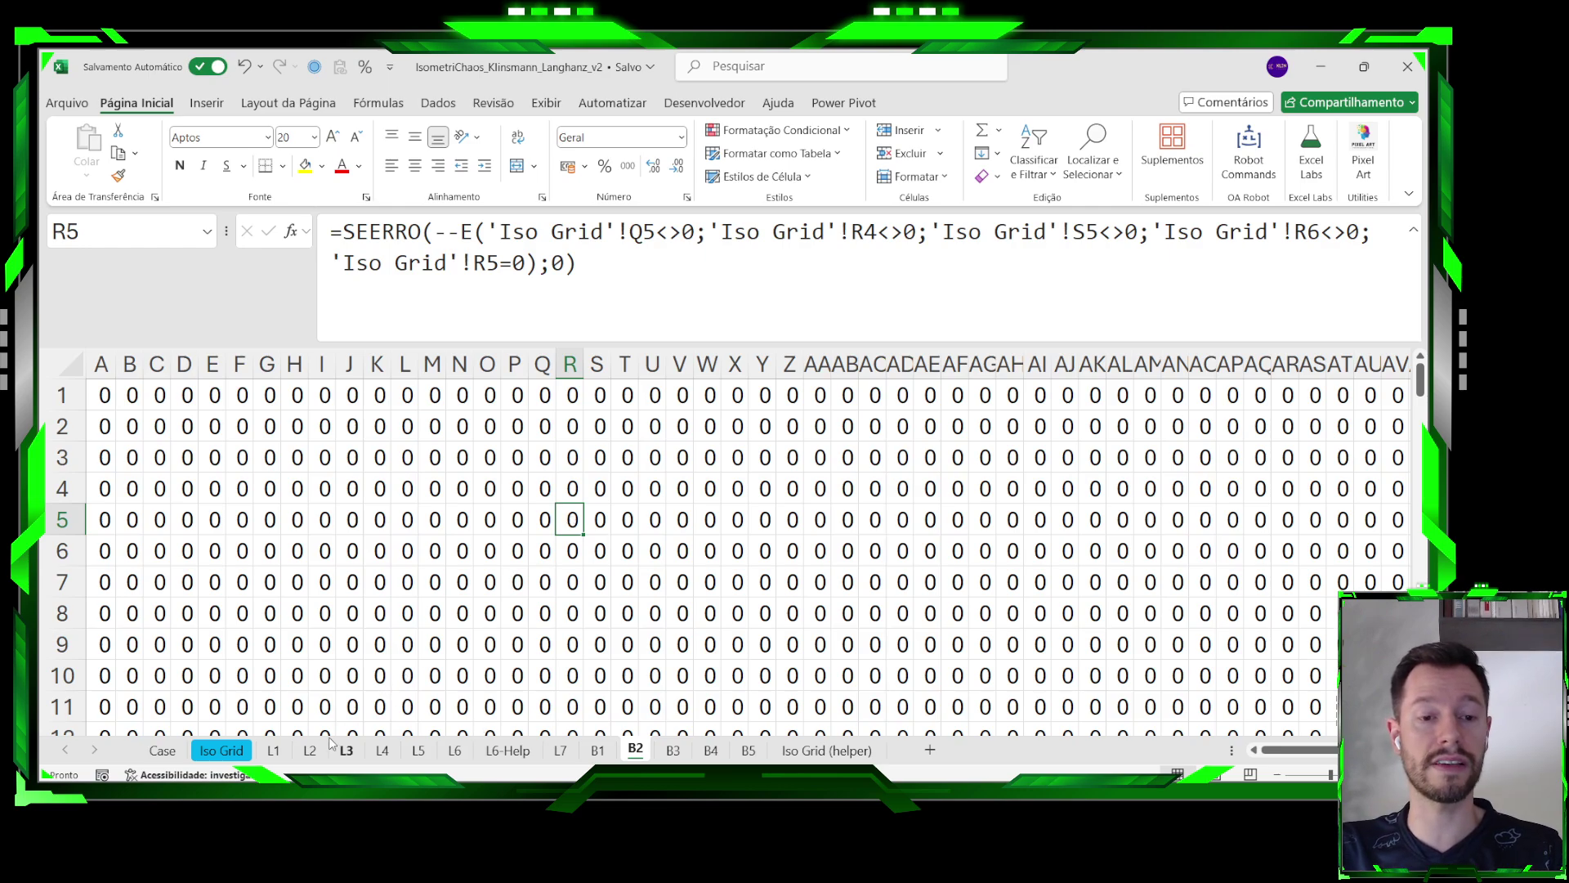
pyautogui.click(225, 750)
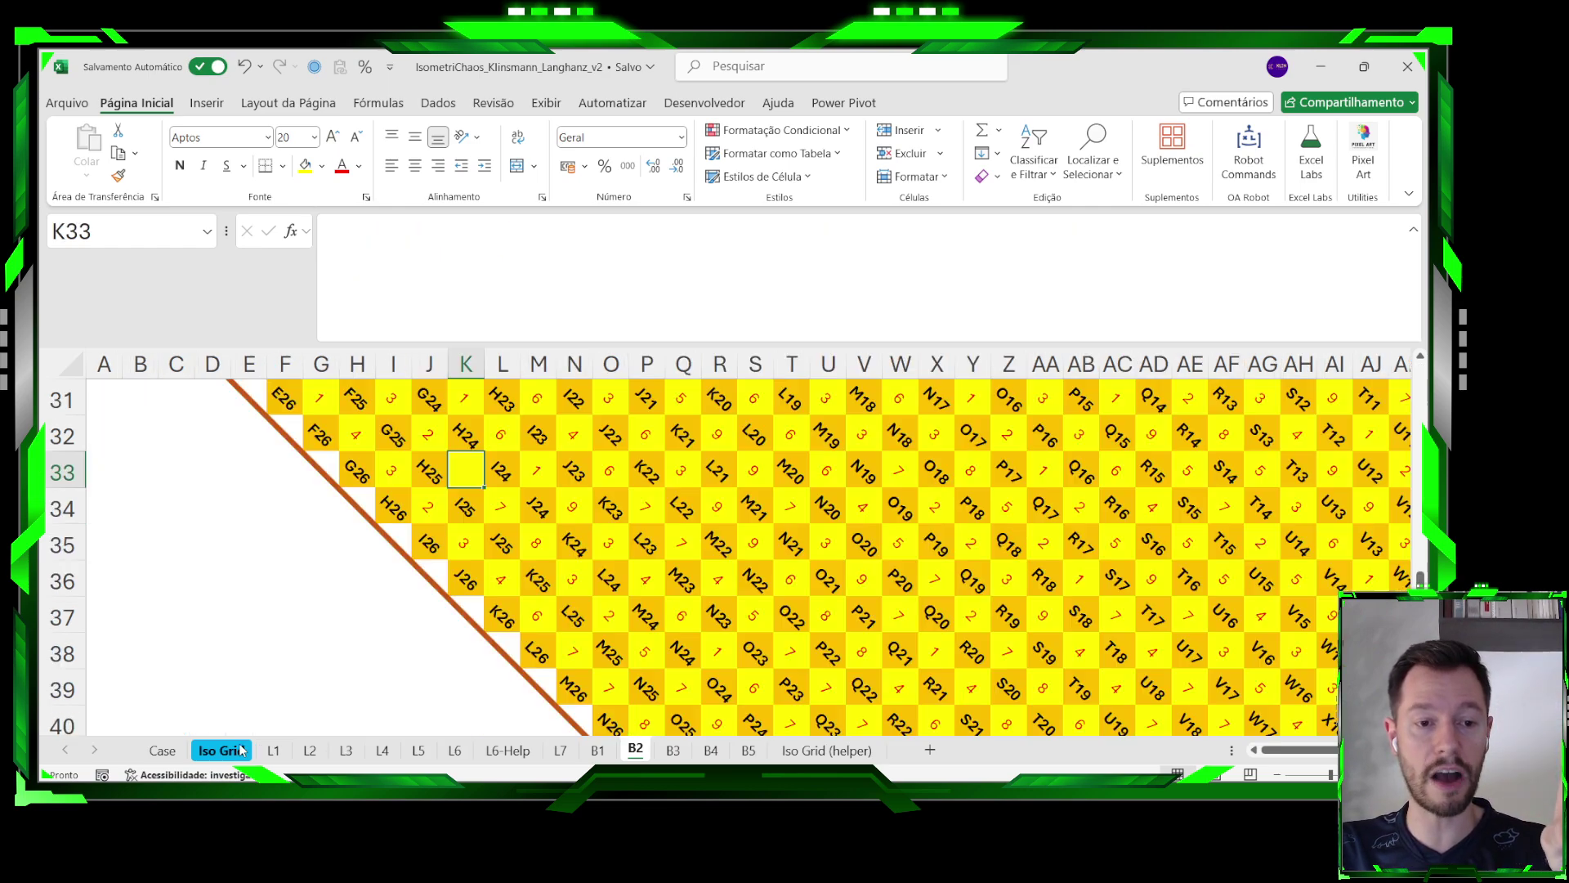
pyautogui.click(635, 750)
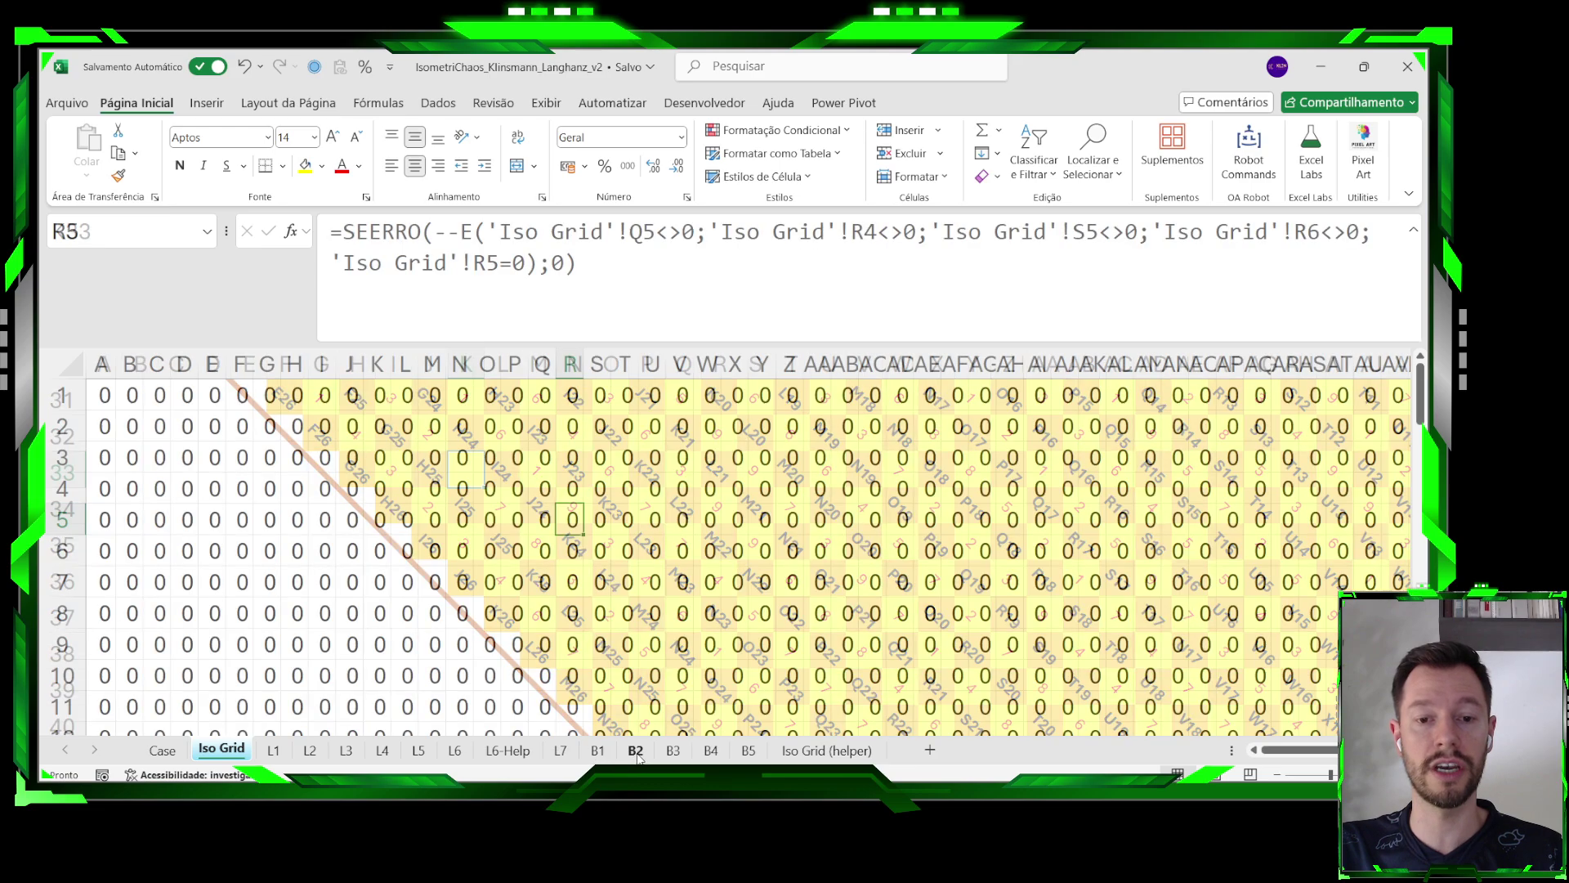
# Examine R5's formula on B2, highlighting its neighbour conditions and the 'Iso Grid'!R5=0 test, without editing it.
pyautogui.doubleClick(575, 521)
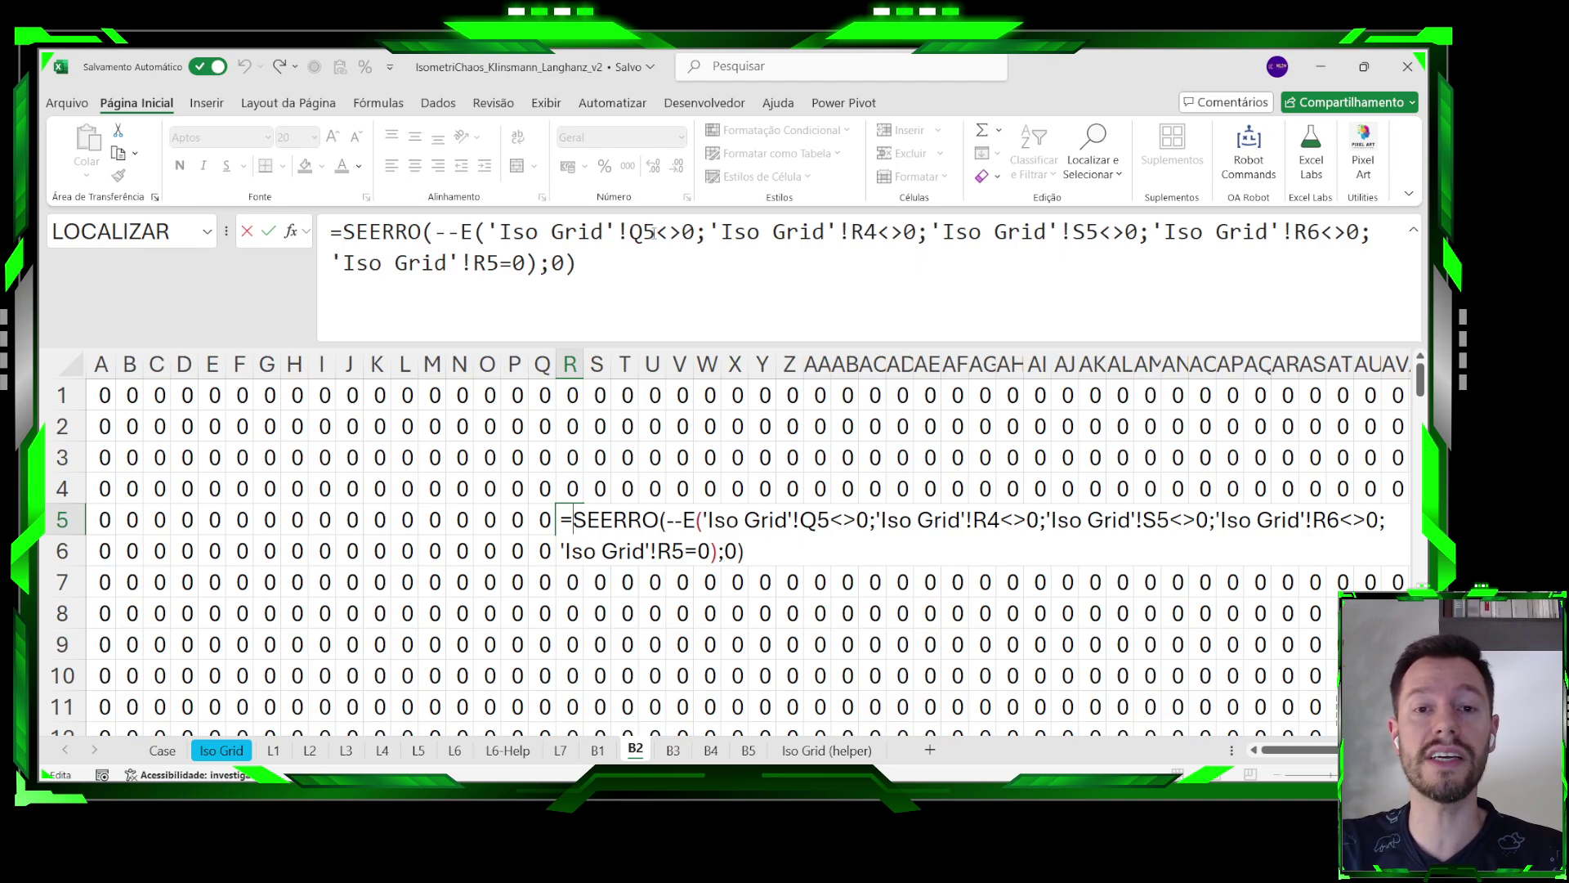
pyautogui.moveTo(655, 233); pyautogui.dragTo(695, 233)
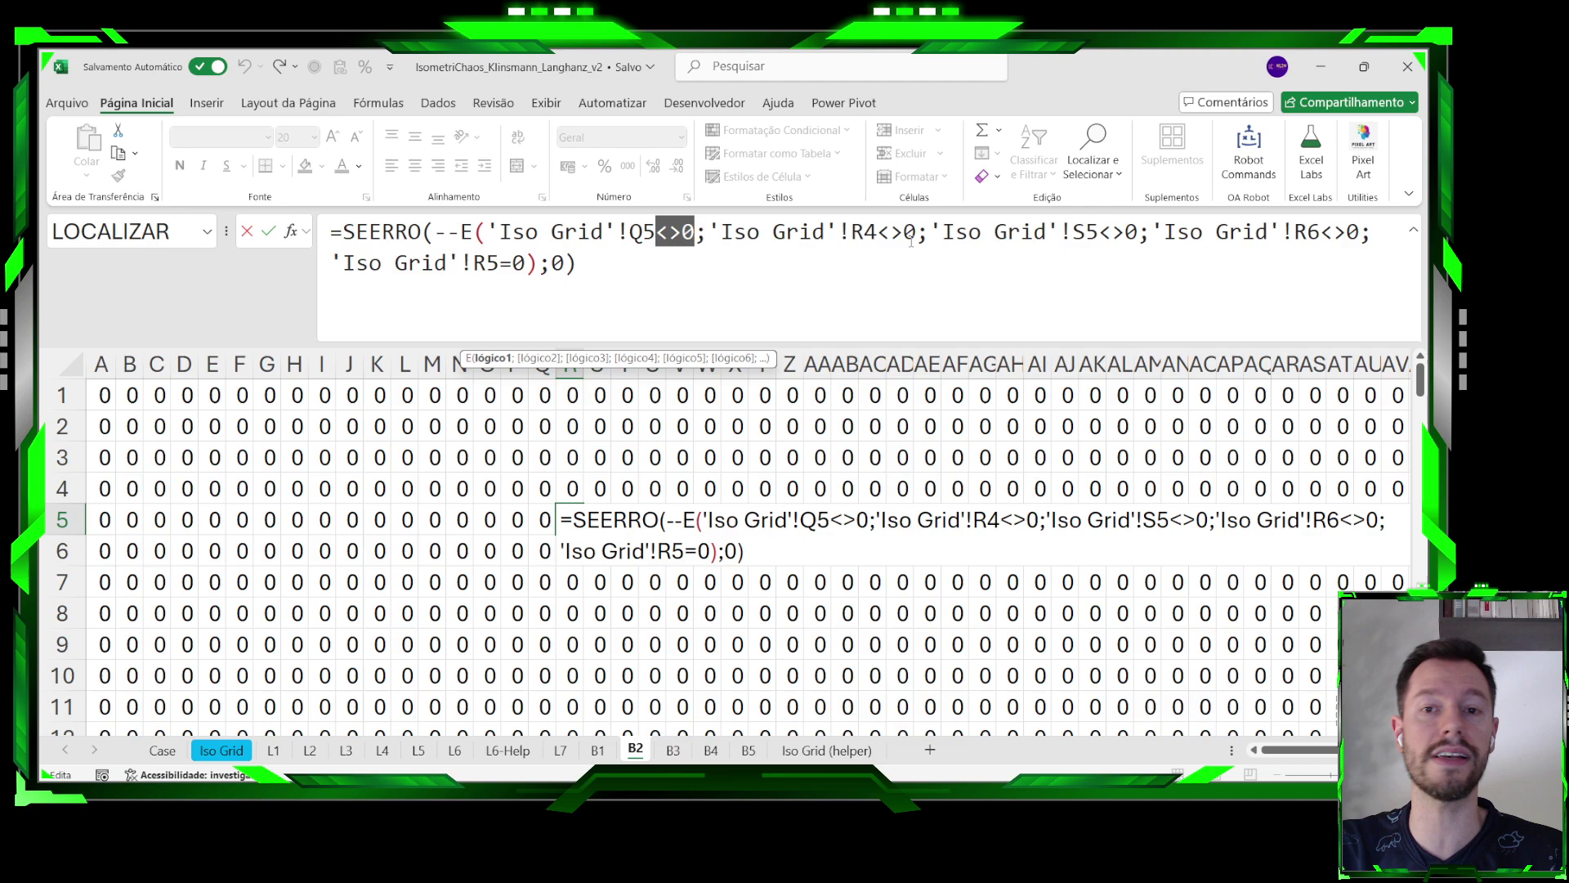
pyautogui.moveTo(876, 233); pyautogui.dragTo(902, 233)
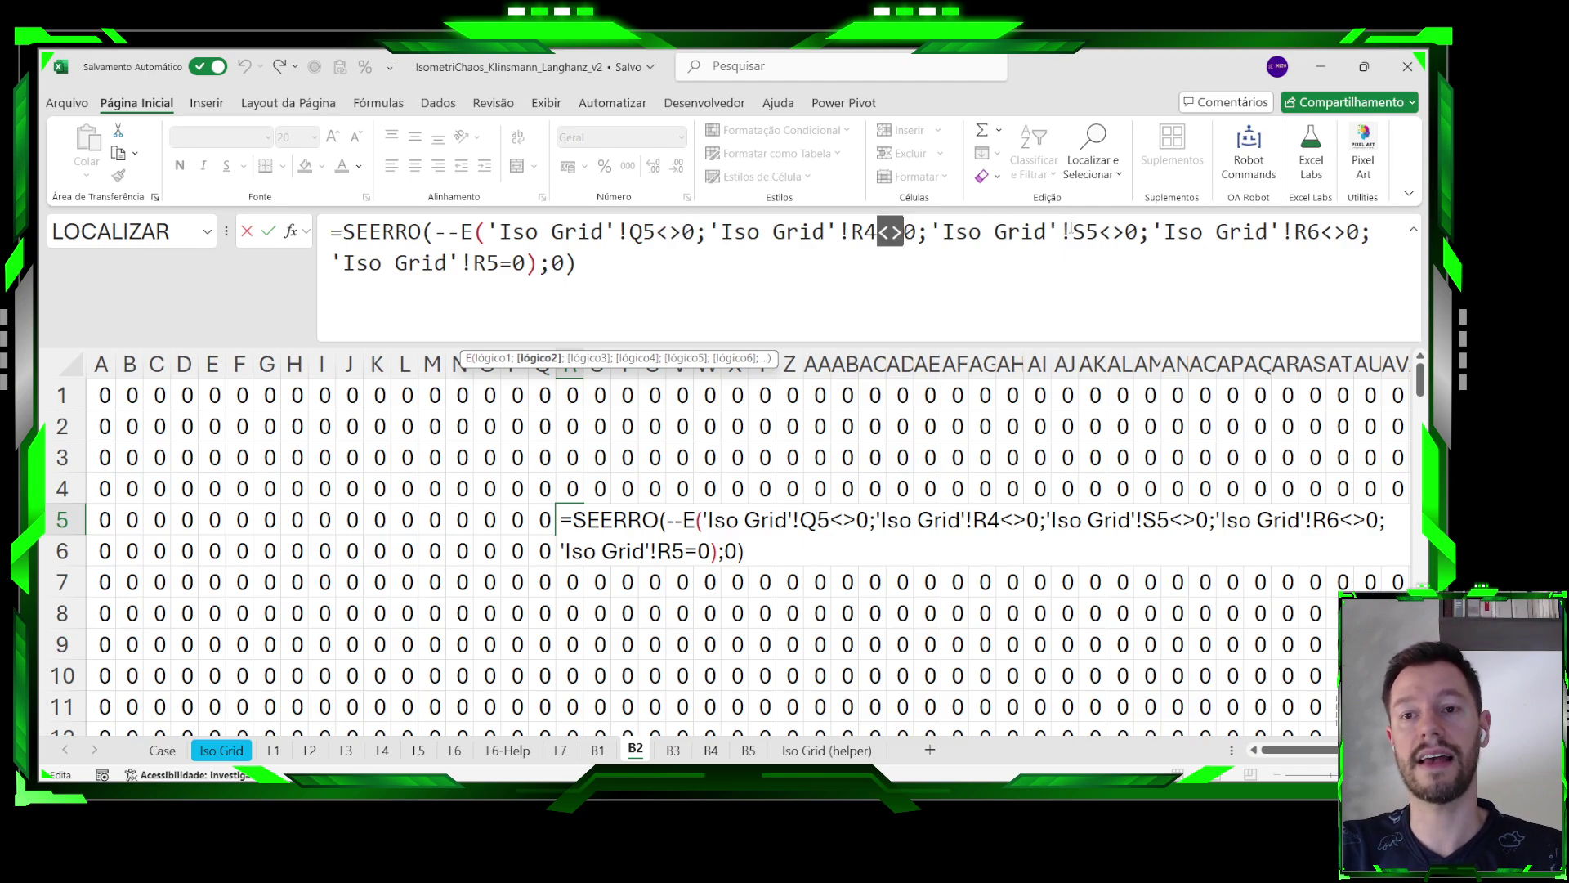
pyautogui.moveTo(1071, 233); pyautogui.dragTo(1099, 233)
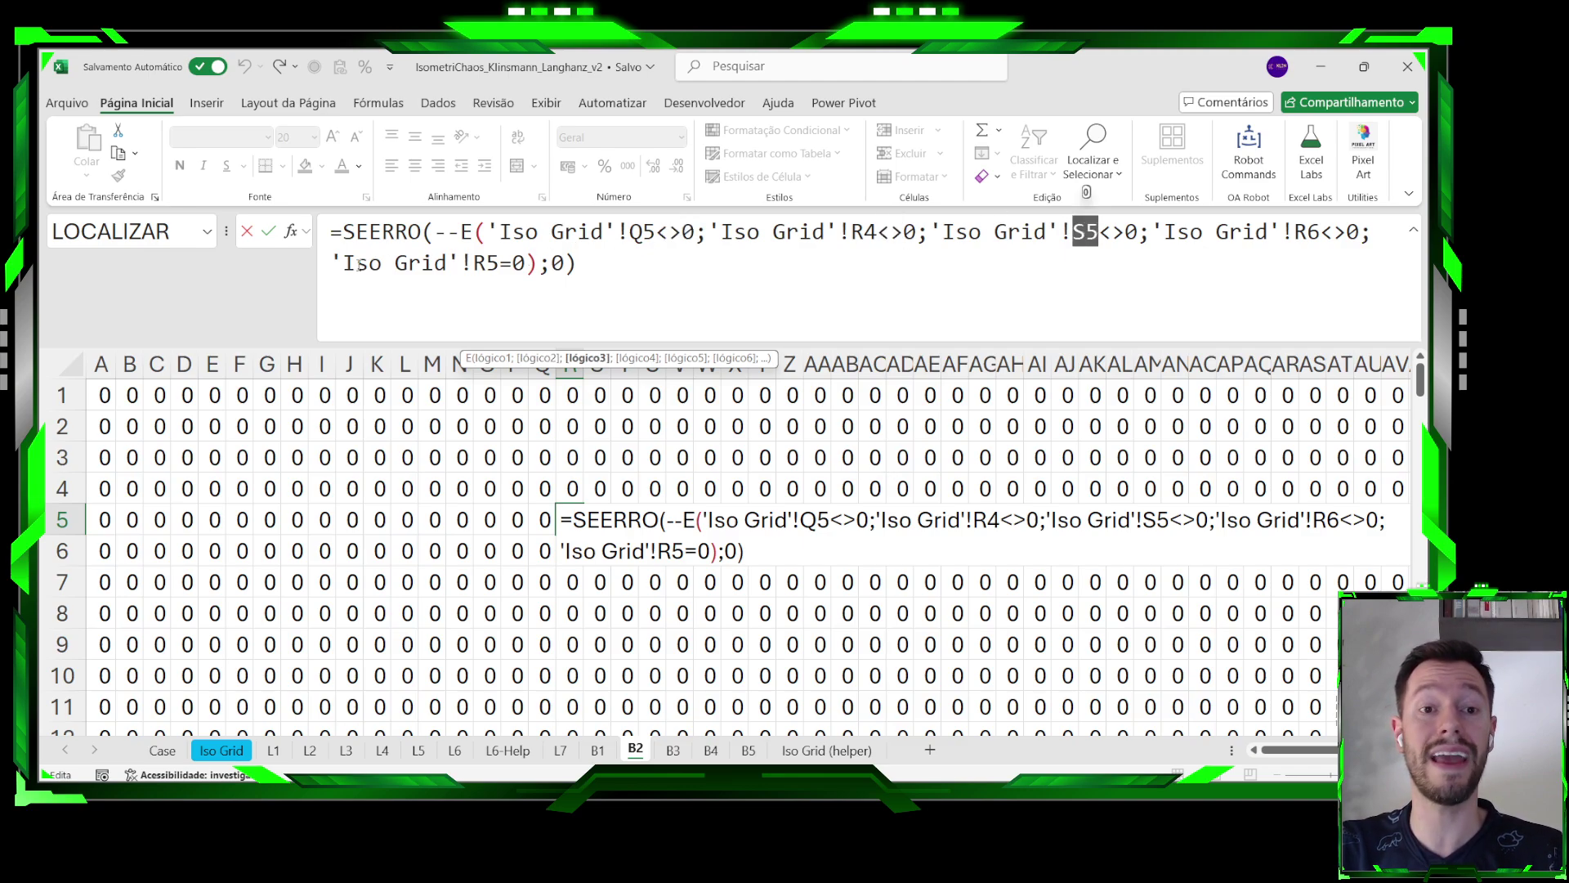
pyautogui.moveTo(343, 264); pyautogui.dragTo(528, 270)
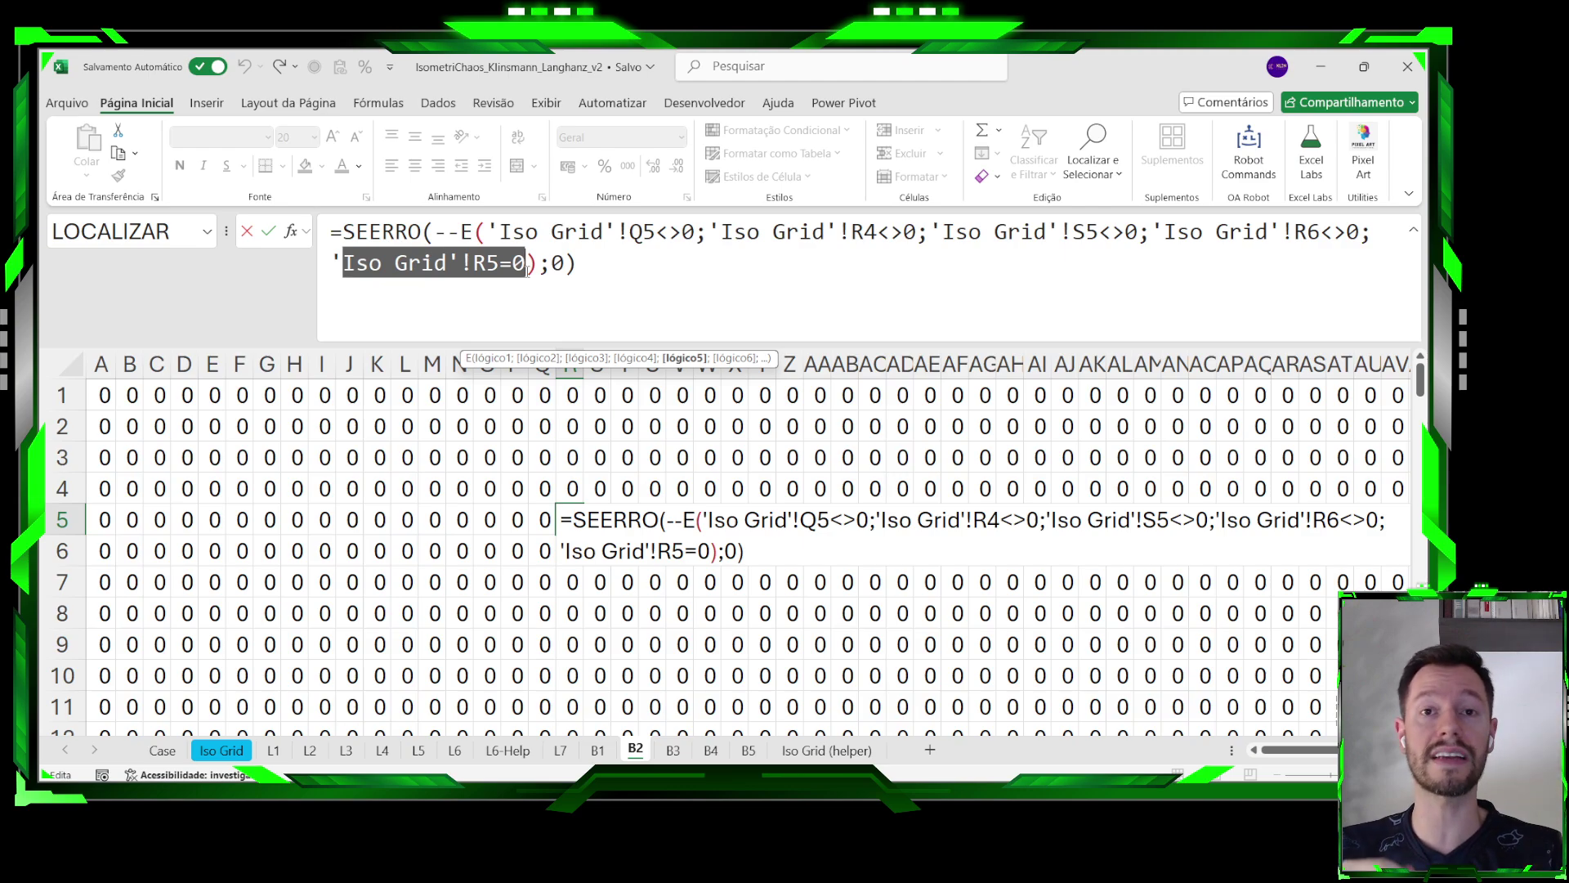
pyautogui.press('Escape')
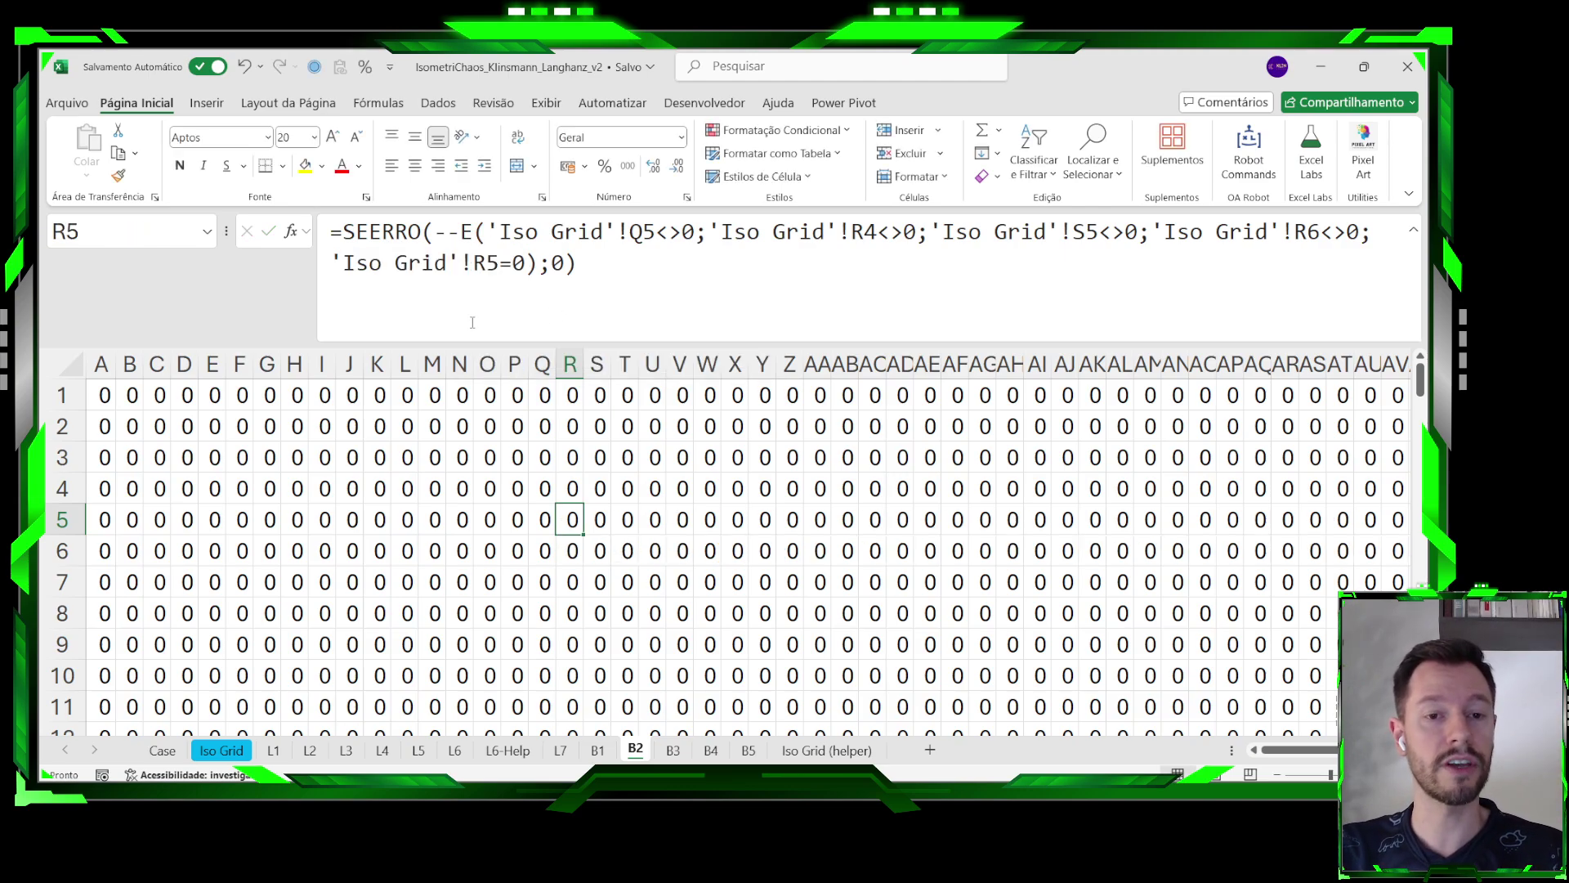
# Locate the cell returning 1 in the B2 check grid and inspect its neighbour-check formula.
pyautogui.keyDown('ctrl'); pyautogui.scroll(-1, 410, 533); pyautogui.keyUp('ctrl')
pyautogui.scroll(-7, 405, 532)
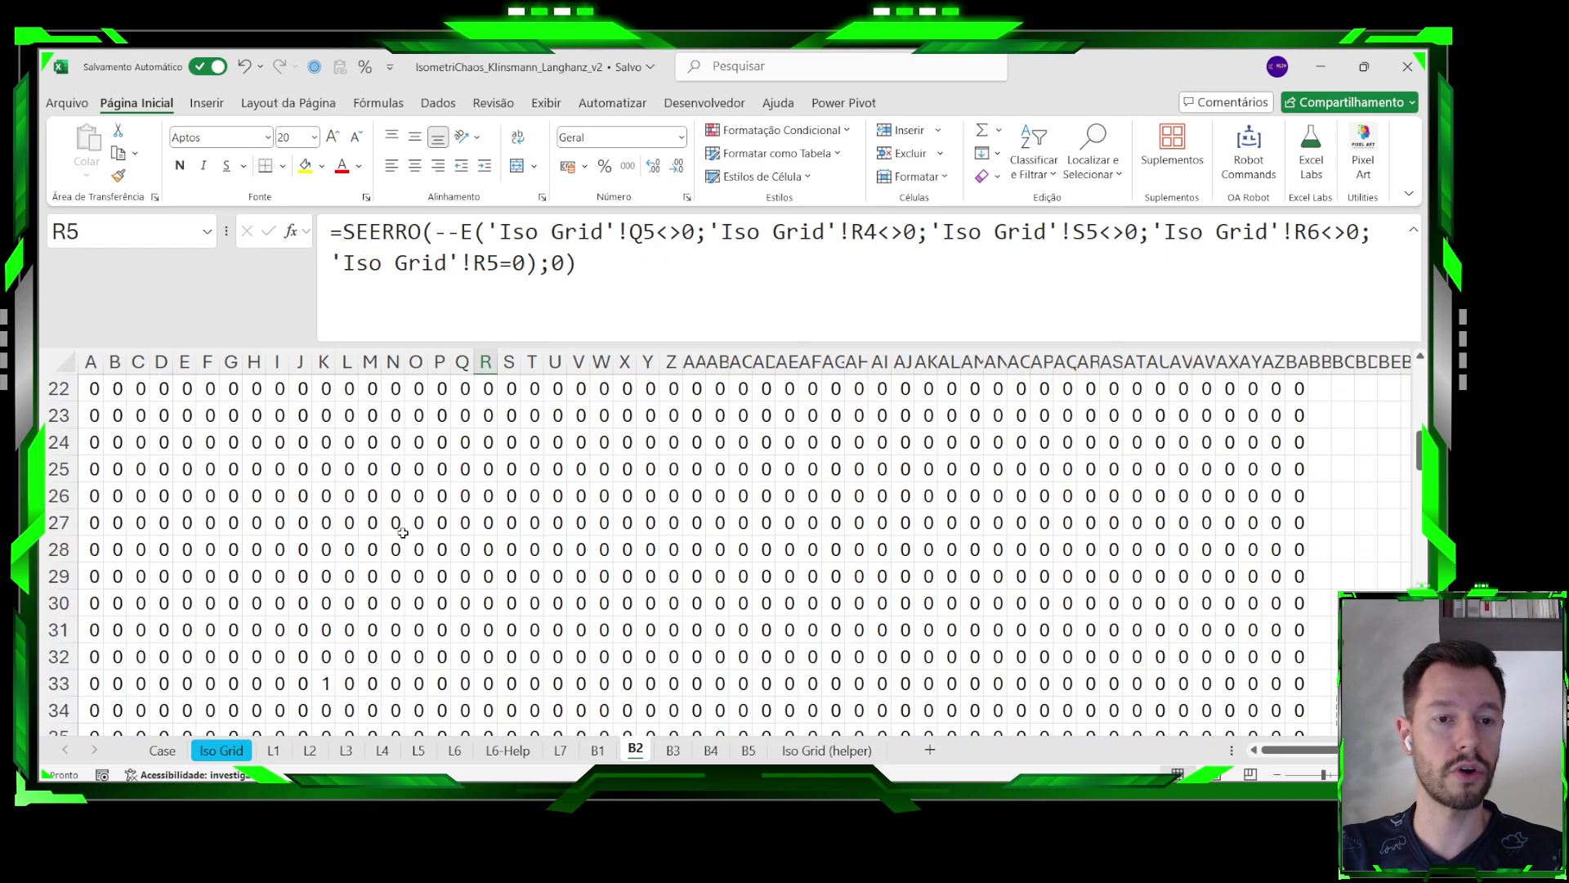
pyautogui.scroll(-2, 403, 533)
pyautogui.click(326, 527)
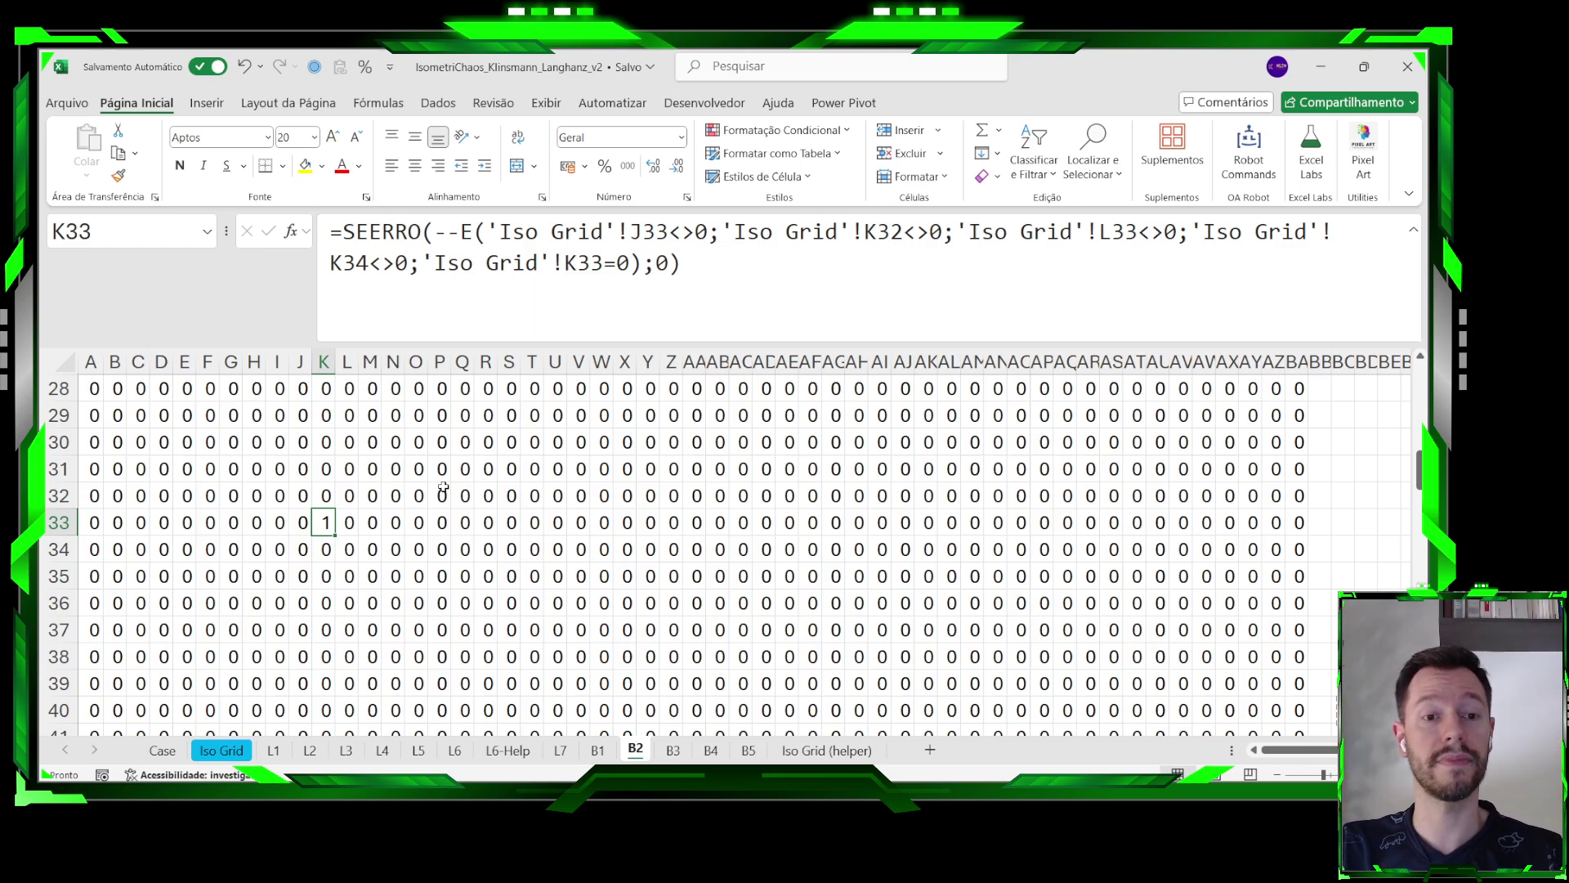
# Examine the CONCAT formula in D56, highlighting its nested SE and ENDEREÇO part and the empty-text argument, and select the grid it covers.
pyautogui.scroll(-8, 433, 503)
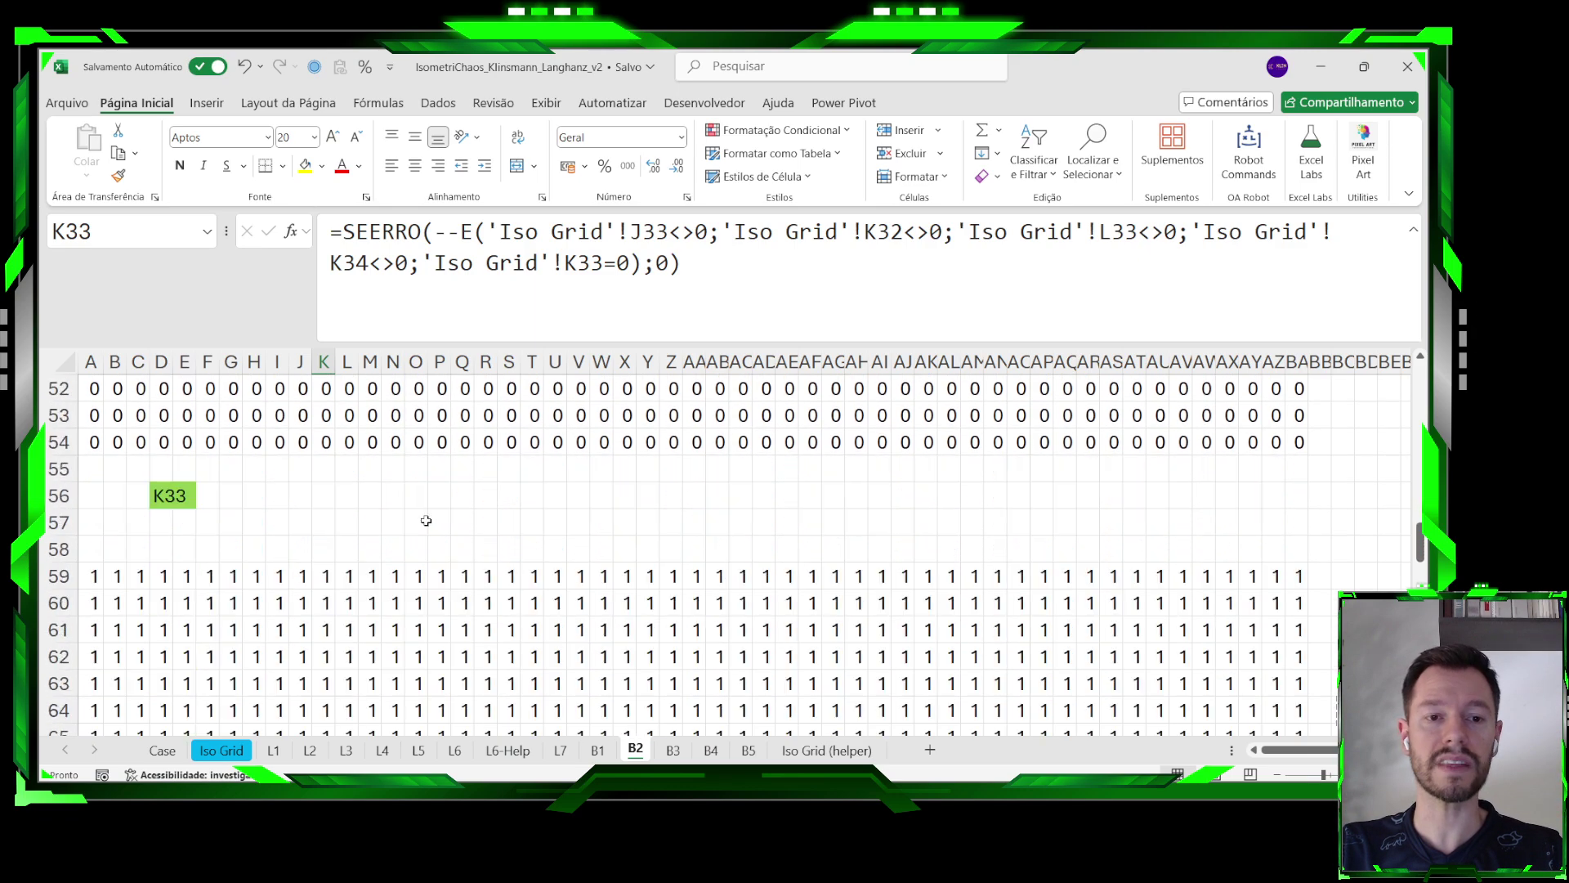
pyautogui.click(167, 496)
pyautogui.click(344, 232)
pyautogui.moveTo(344, 232); pyautogui.dragTo(460, 232)
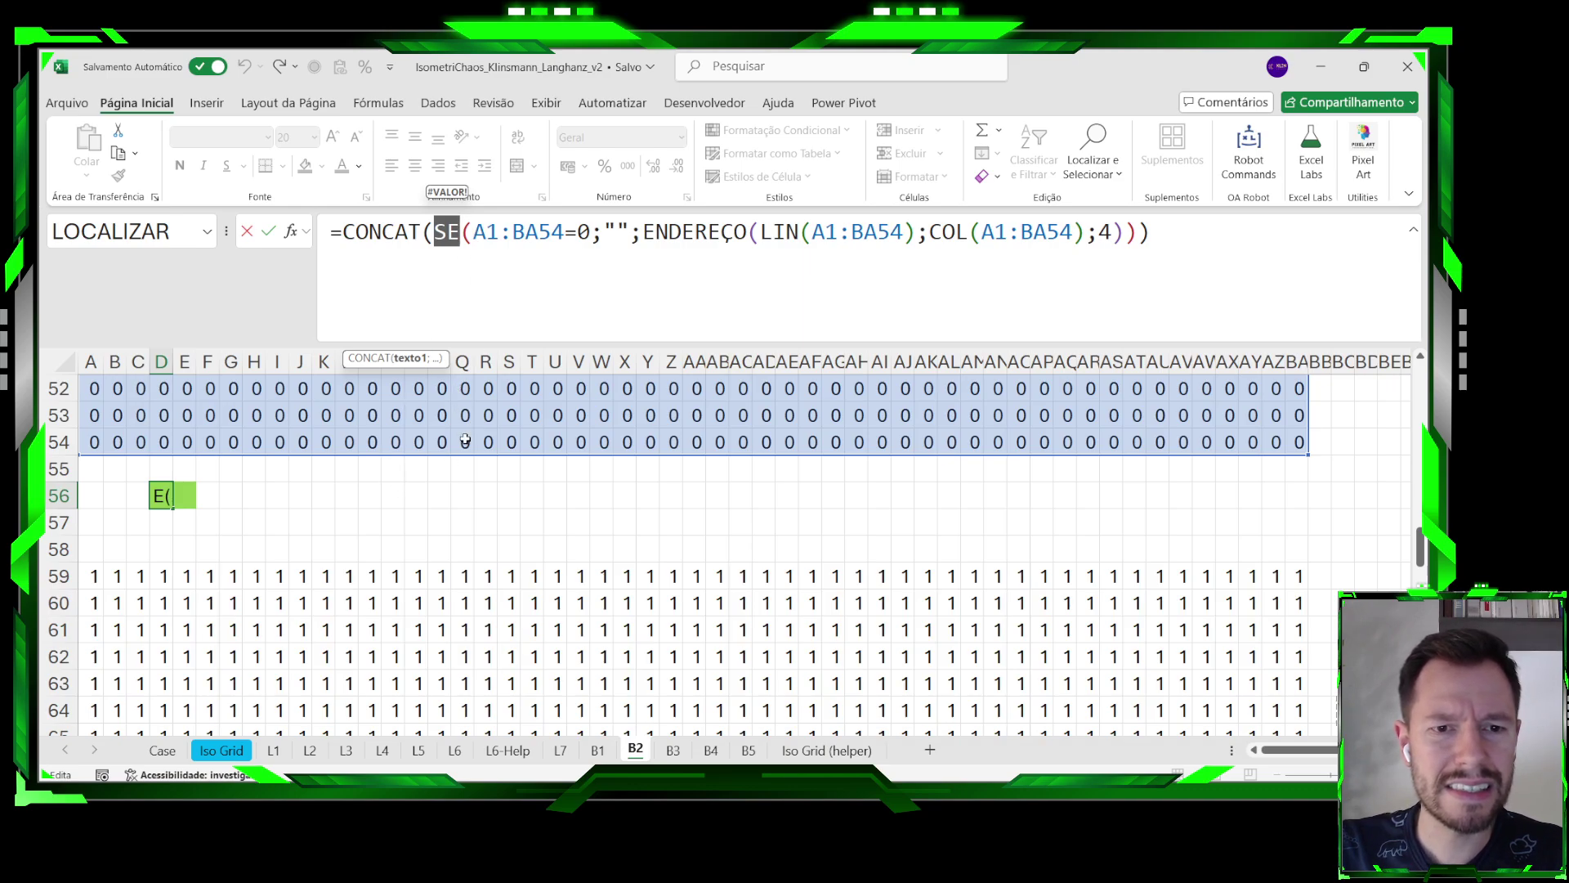
pyautogui.scroll(1, 465, 439)
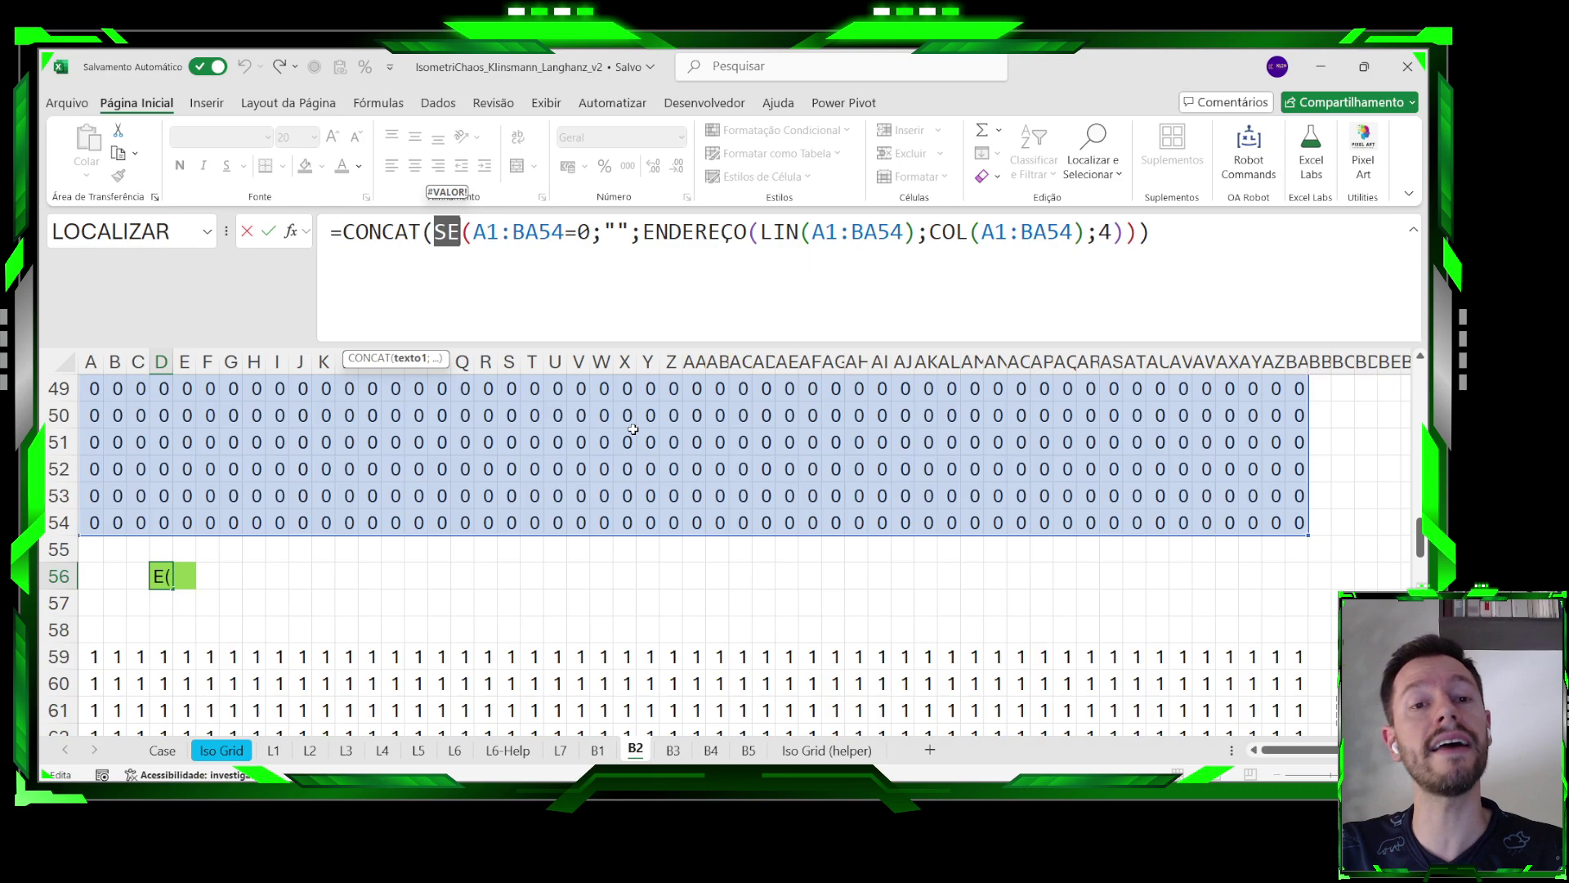
pyautogui.moveTo(432, 233); pyautogui.dragTo(1140, 241)
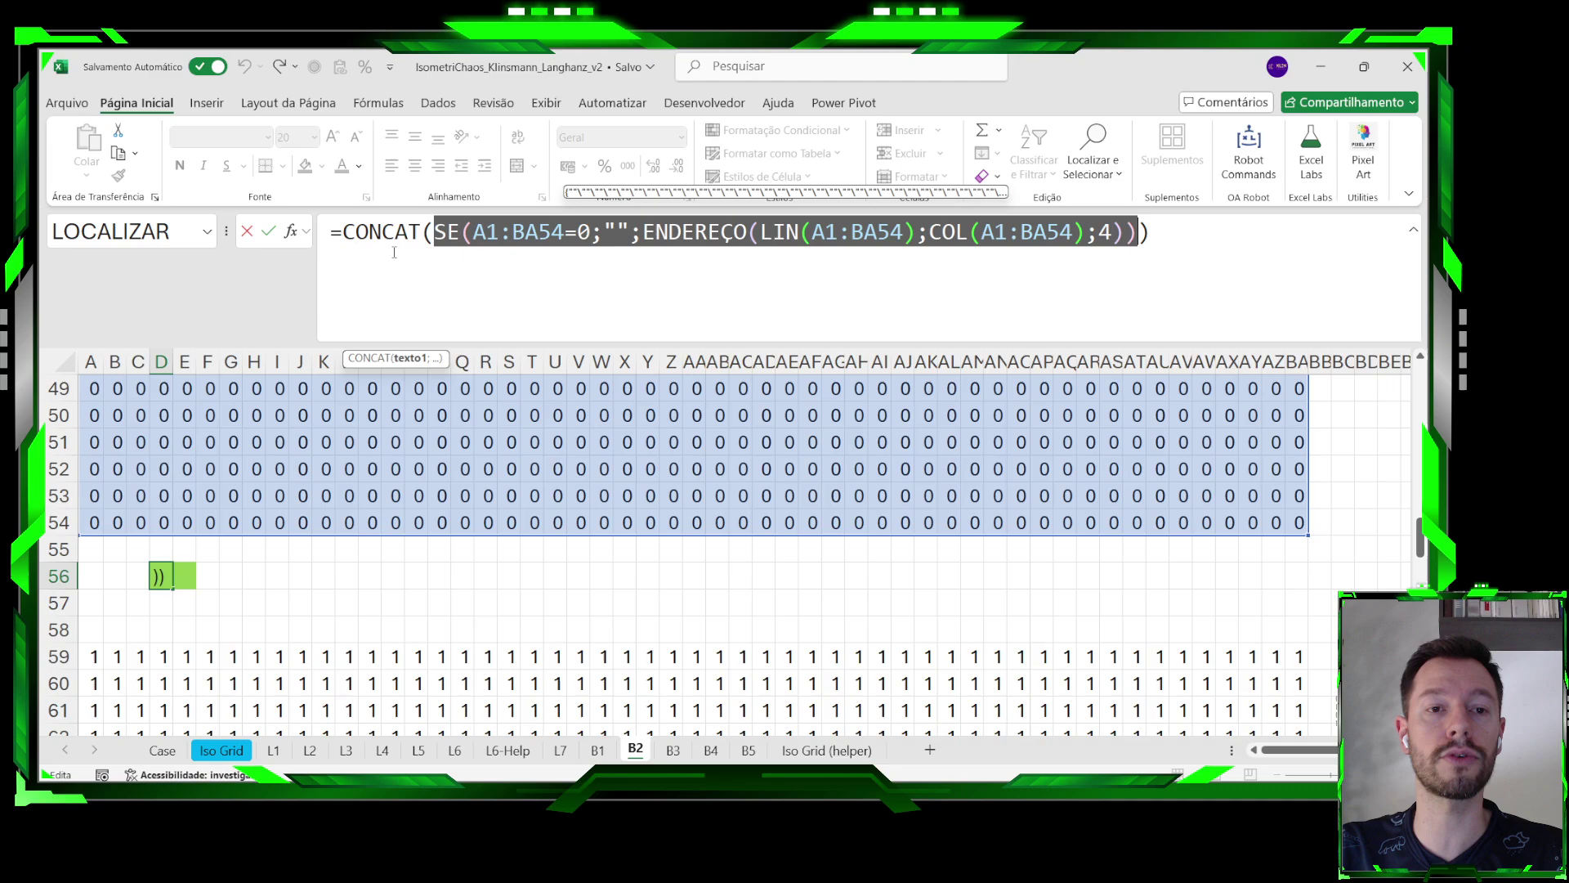
pyautogui.moveTo(344, 233); pyautogui.dragTo(422, 235)
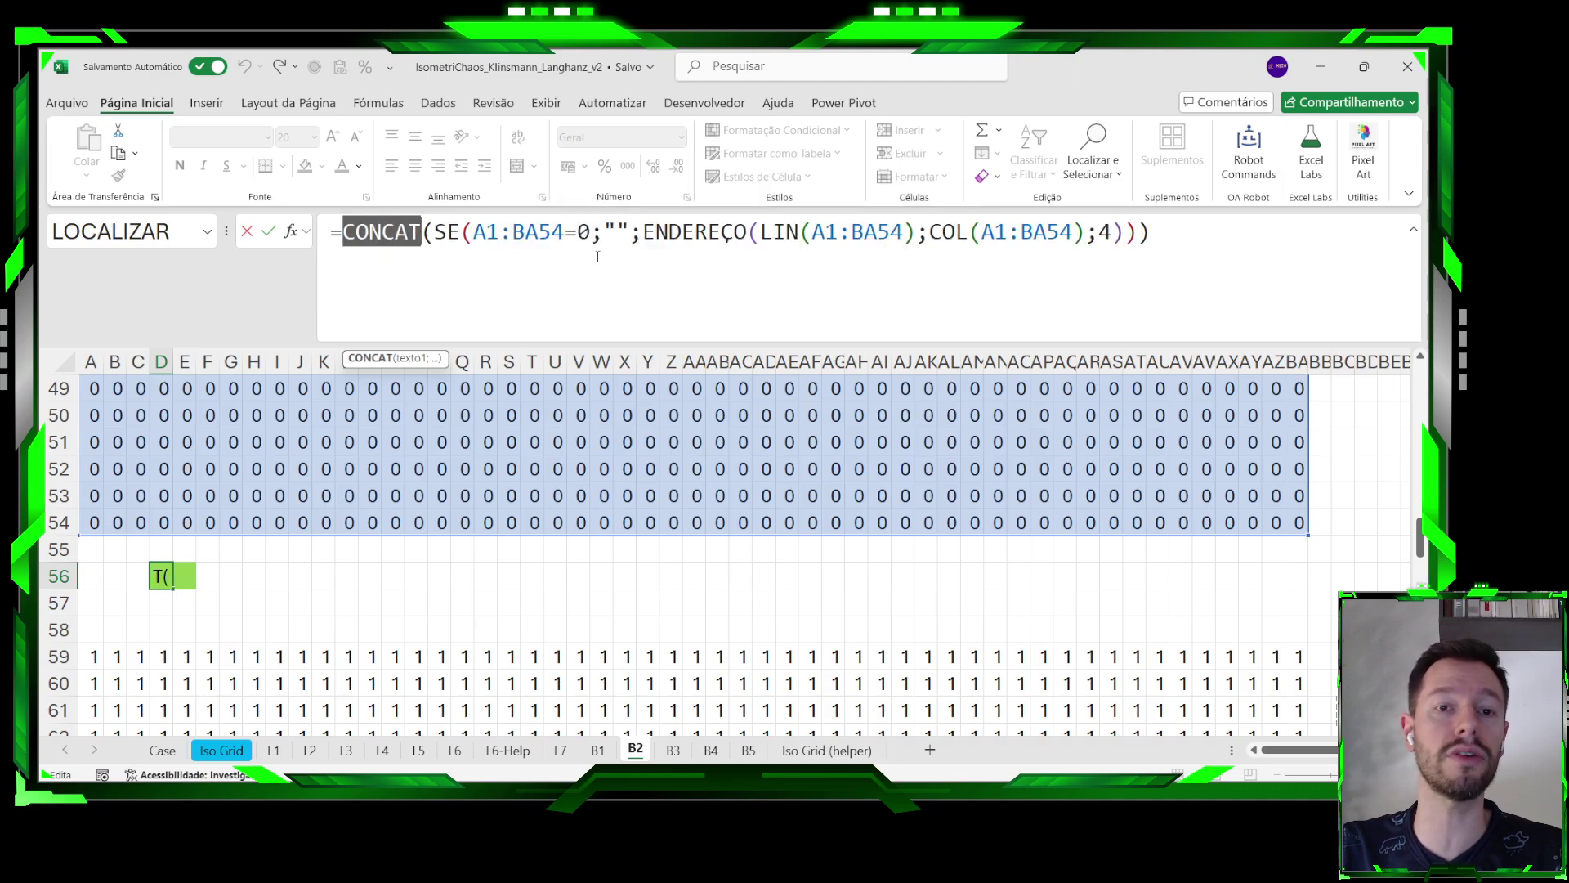
pyautogui.moveTo(603, 233); pyautogui.dragTo(629, 234)
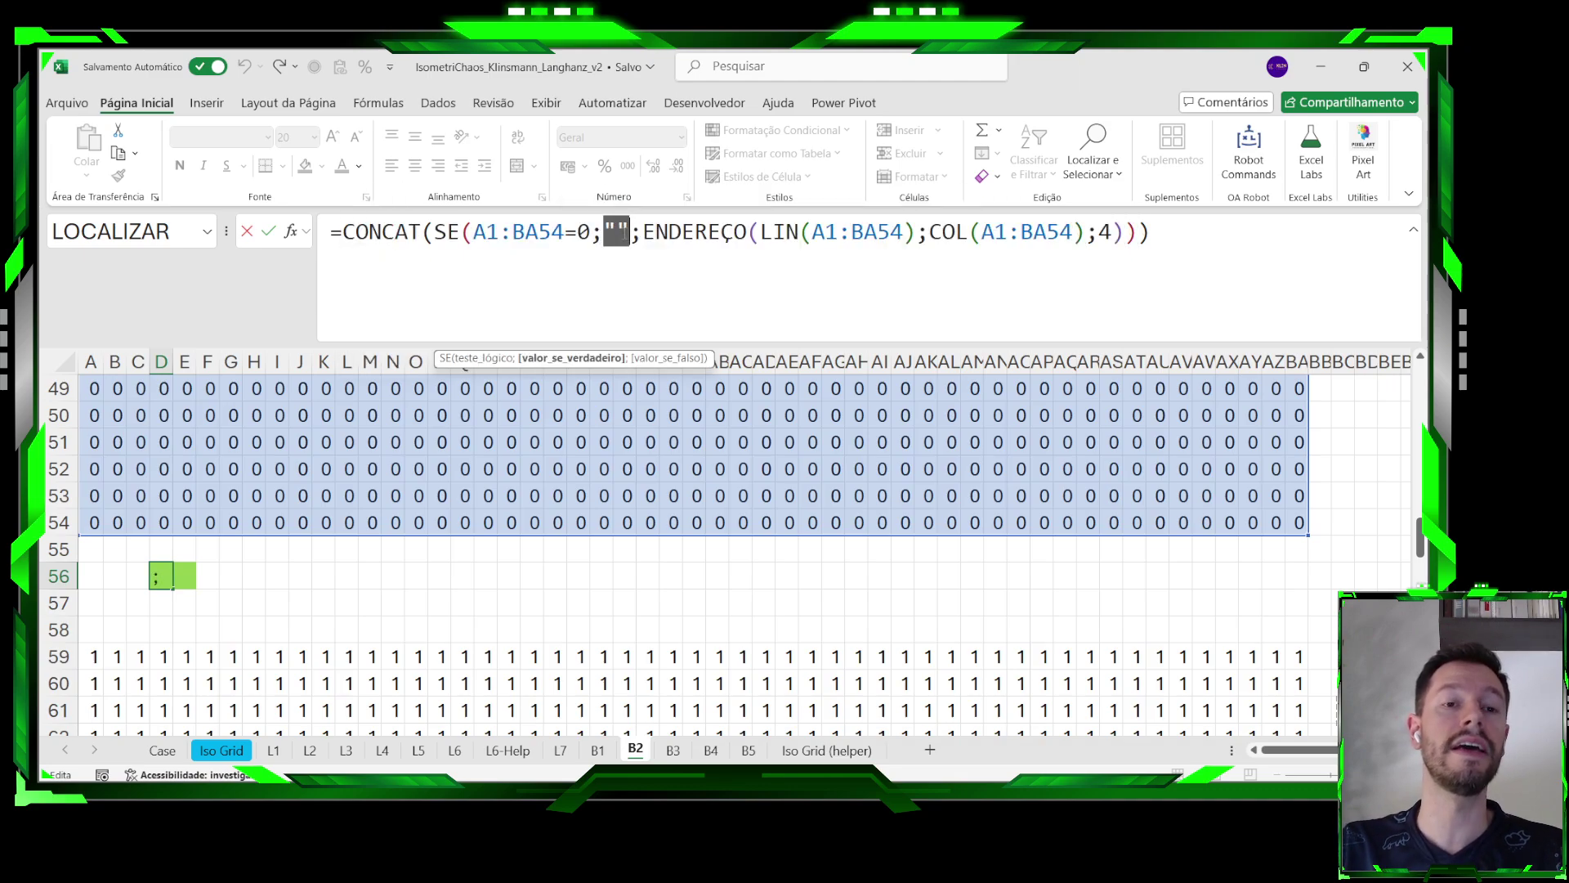
pyautogui.press('Escape')
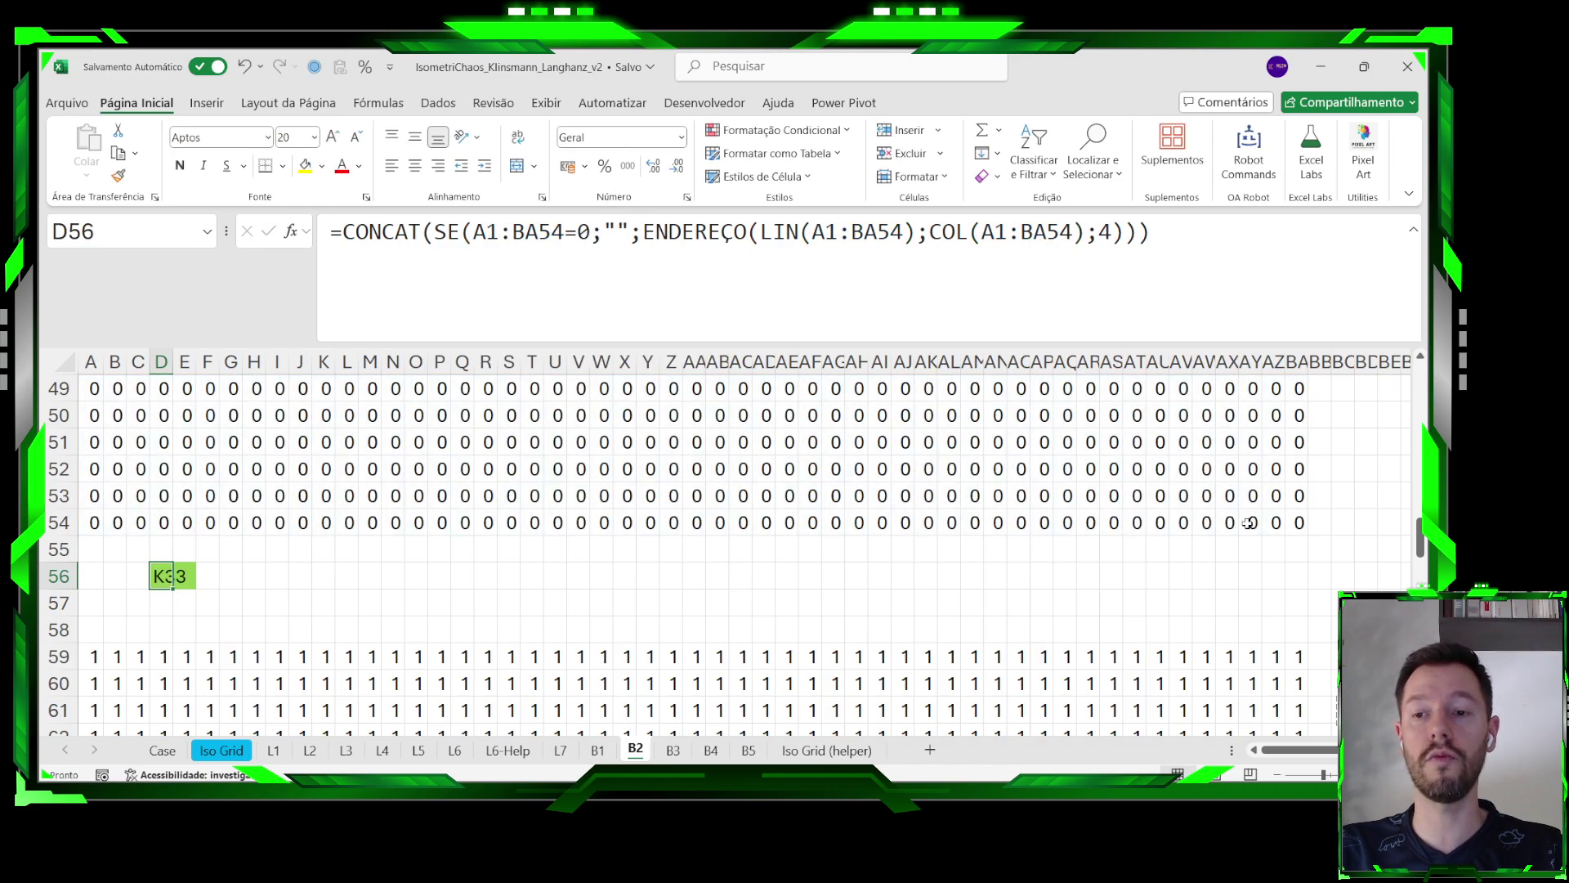
pyautogui.moveTo(1299, 523); pyautogui.dragTo(86, 343)
# Delete the spilled =--(A1:BA54=0) formula from A59 below the check grid.
pyautogui.scroll(-5, 316, 594)
pyautogui.scroll(-8, 315, 594)
pyautogui.click(231, 552)
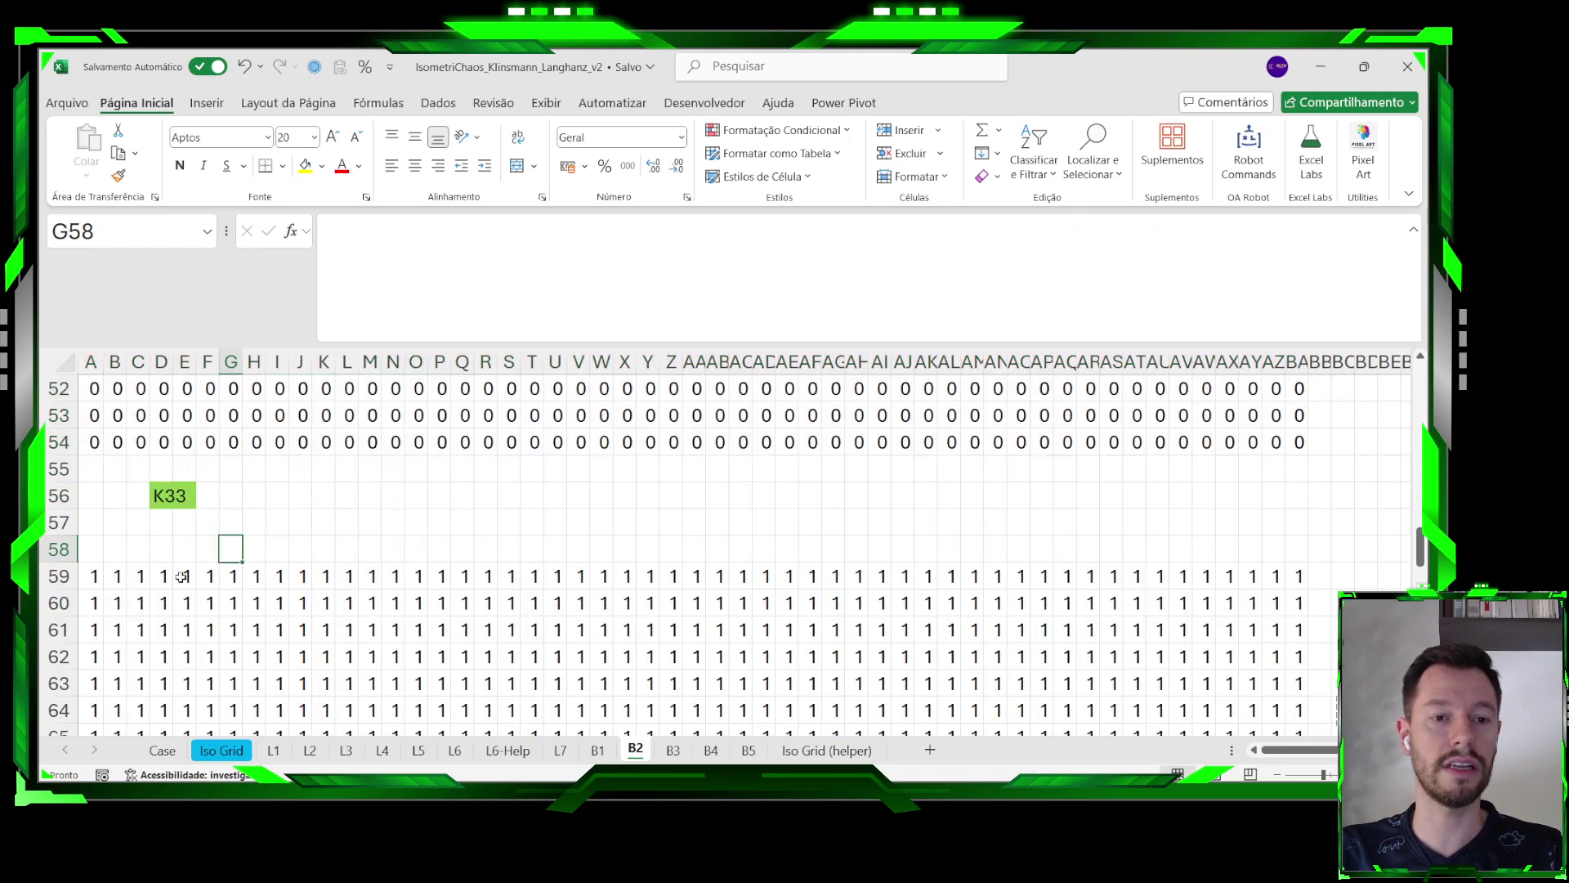
pyautogui.click(90, 577)
pyautogui.click(56, 576)
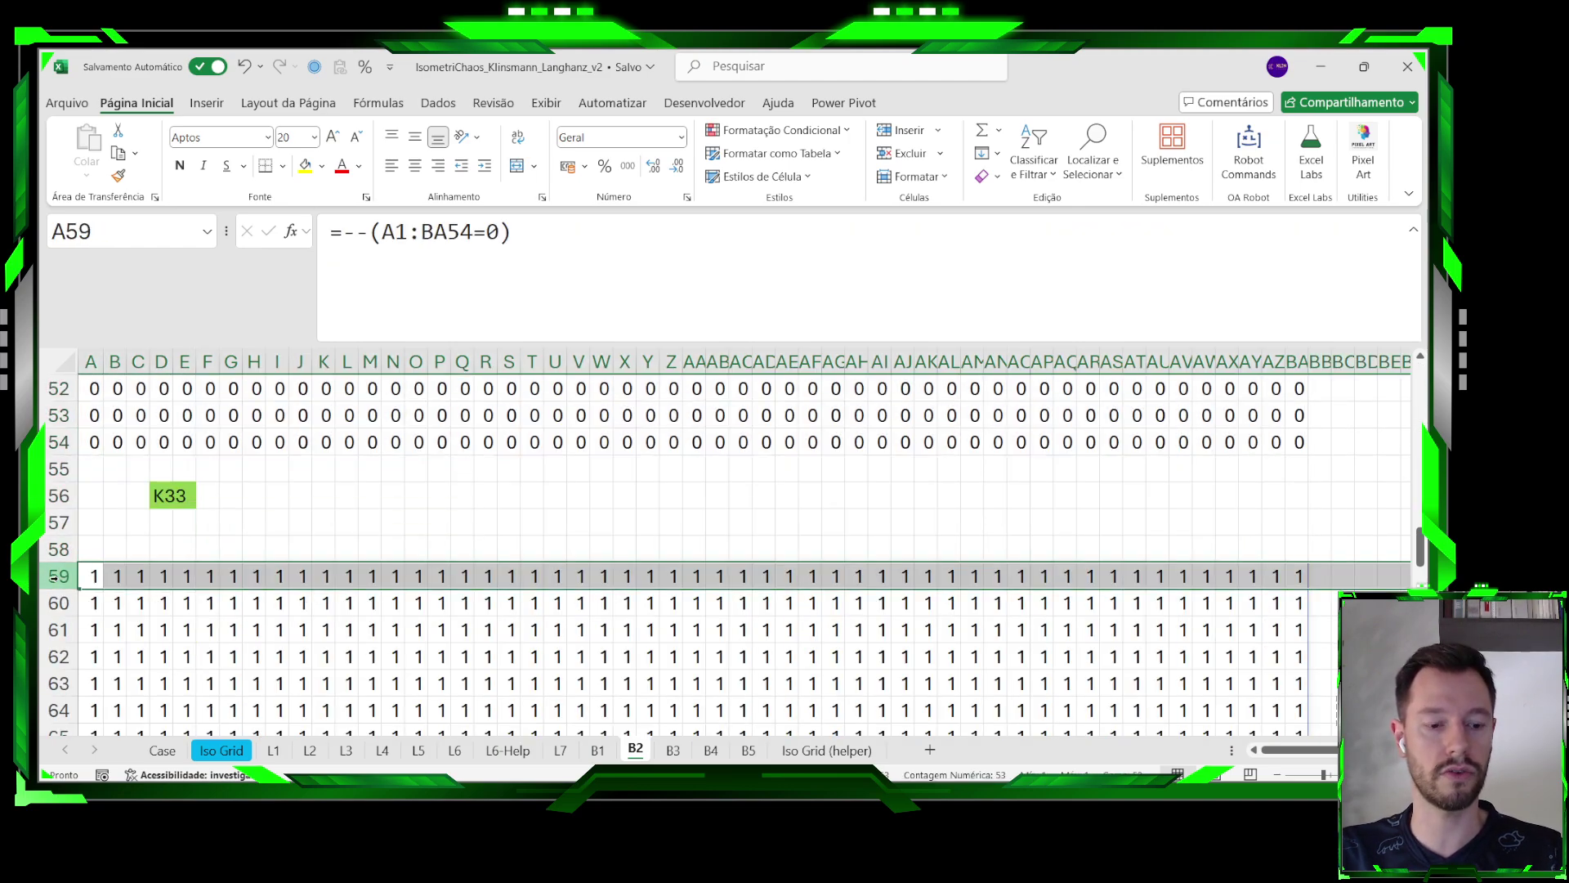
pyautogui.click(93, 577)
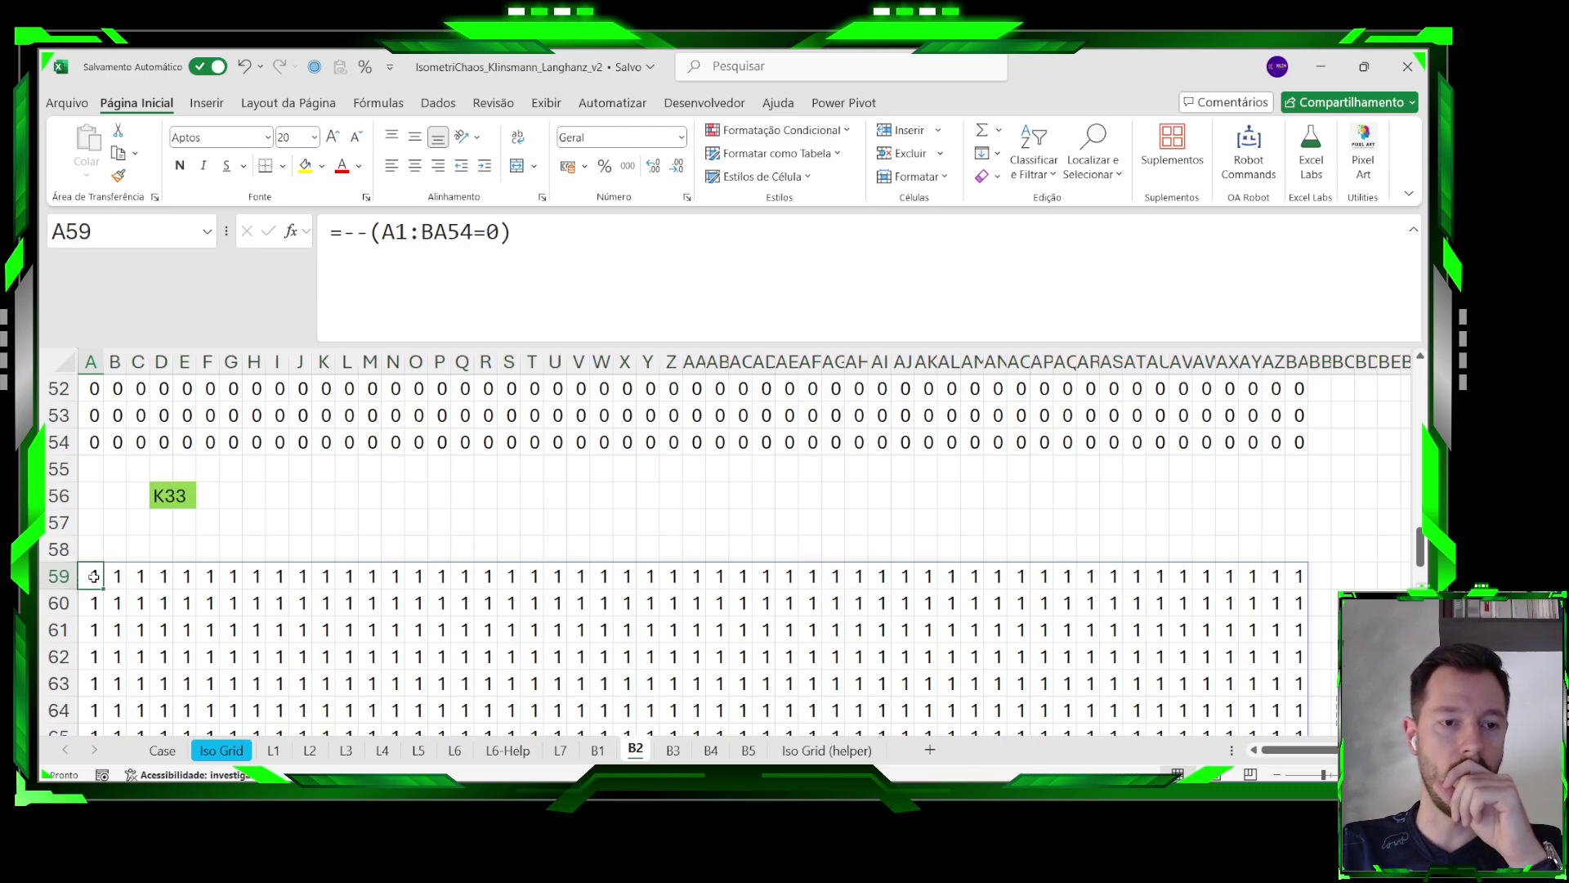
pyautogui.press('Delete')
pyautogui.click(245, 577)
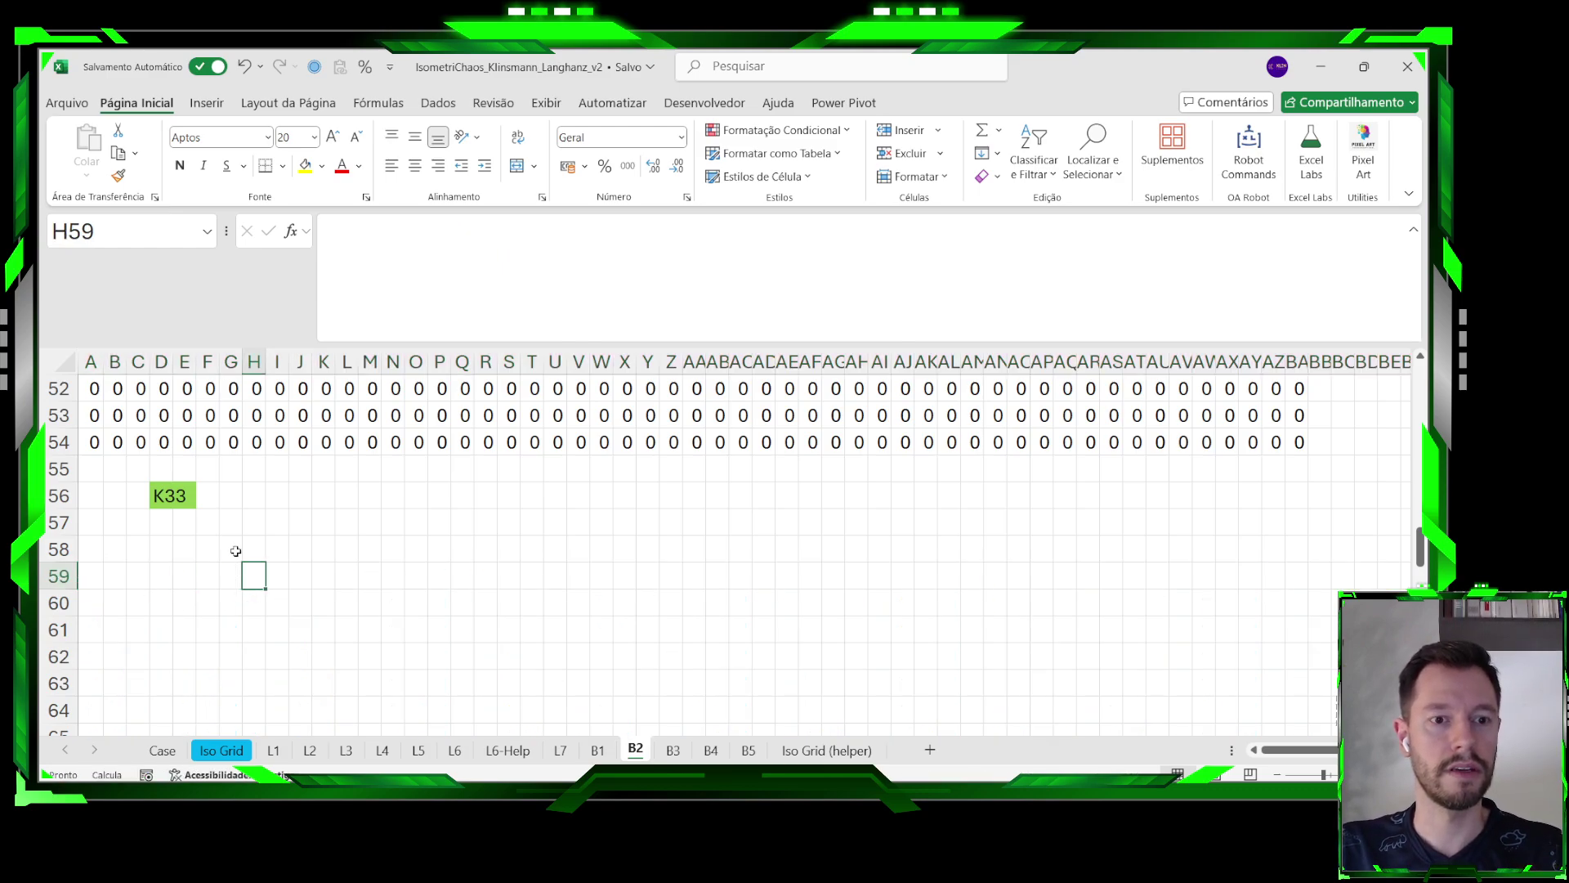
# Inspect the neighbour-check formula in C53 of the check grid, leaving it unedited.
pyautogui.click(142, 415)
pyautogui.moveTo(683, 263); pyautogui.dragTo(317, 234)
pyautogui.press('Escape')
# Copy the SE part of D56's formula into A58 as =SE(A1:BA54=0;"";ENDEREÇO(LIN(A1:BA54);COL(A1:BA54);4)).
pyautogui.click(162, 493)
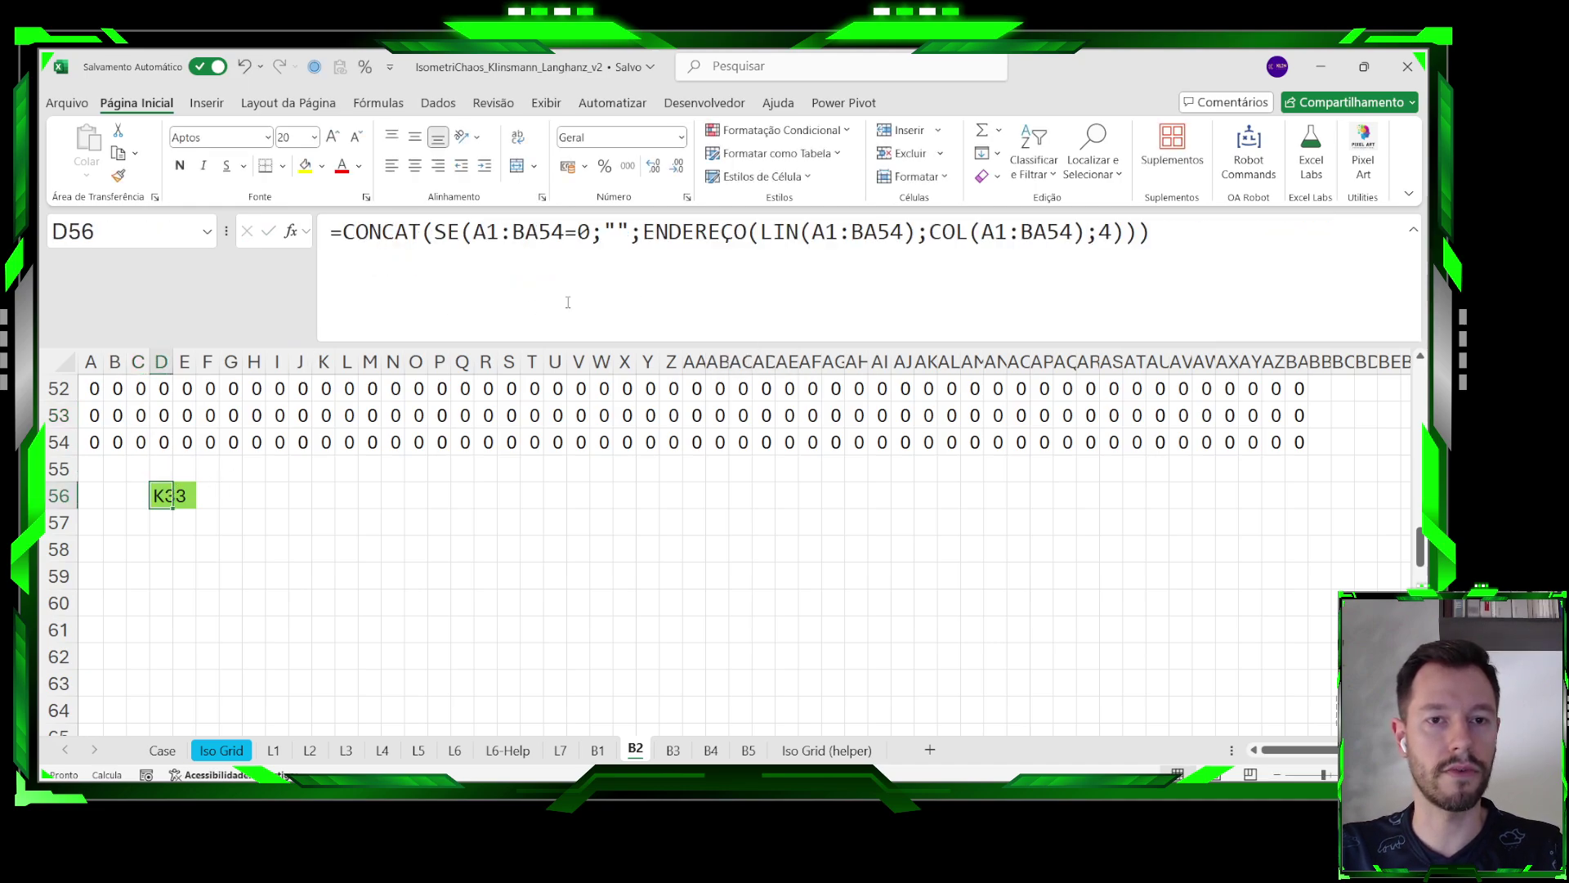
pyautogui.moveTo(1173, 255); pyautogui.dragTo(1138, 217)
pyautogui.hotkey('ctrl', 'c')
pyautogui.click(474, 597)
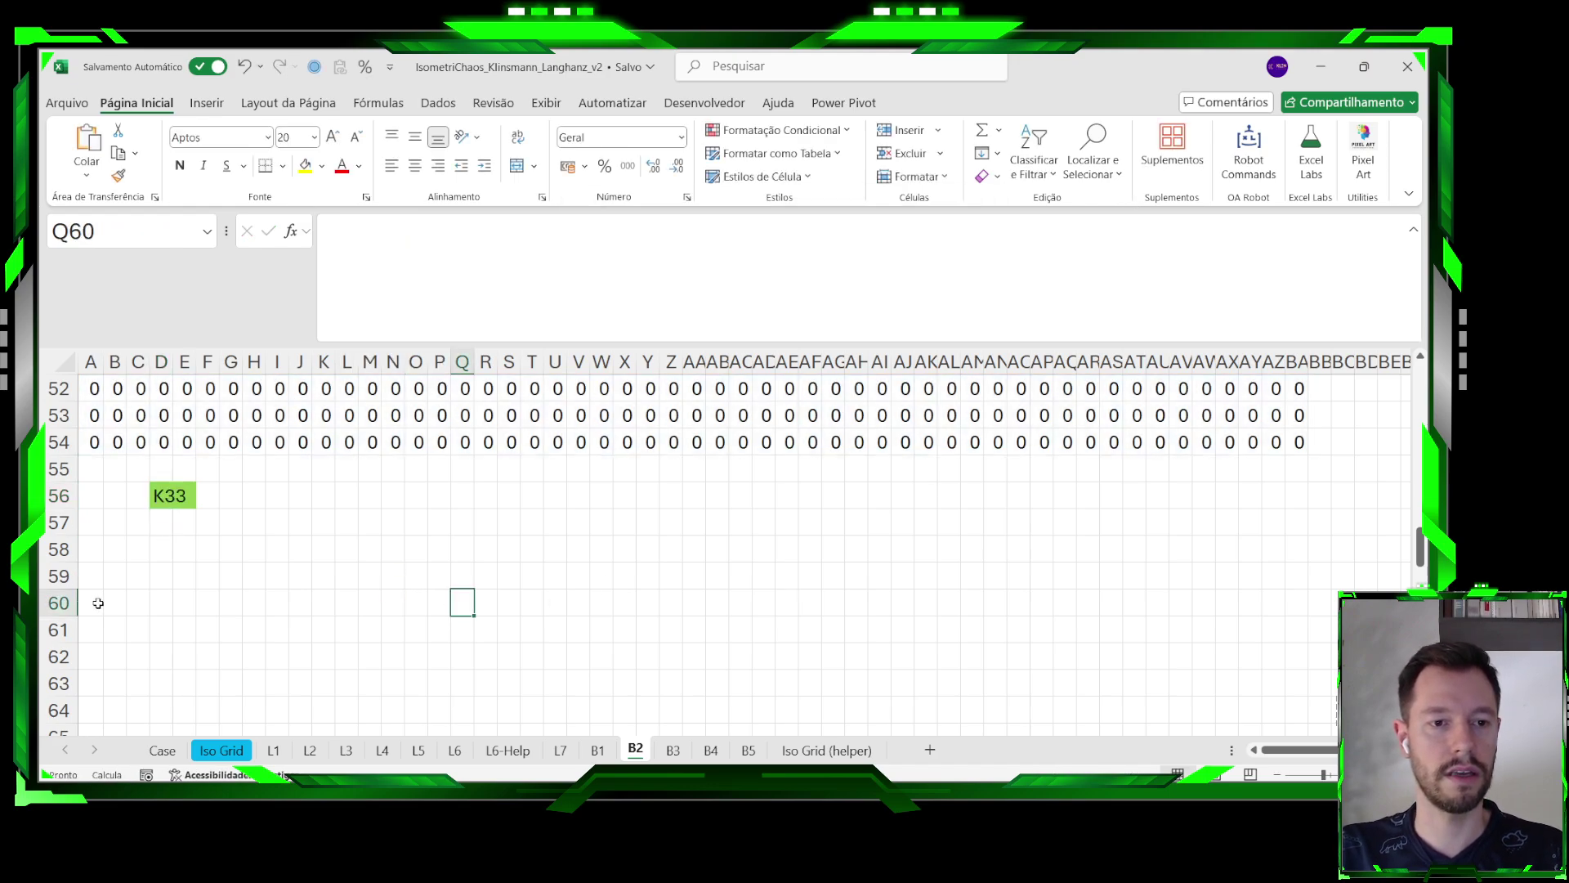
pyautogui.click(91, 549)
pyautogui.write('=')
pyautogui.hotkey('ctrl', 'v')
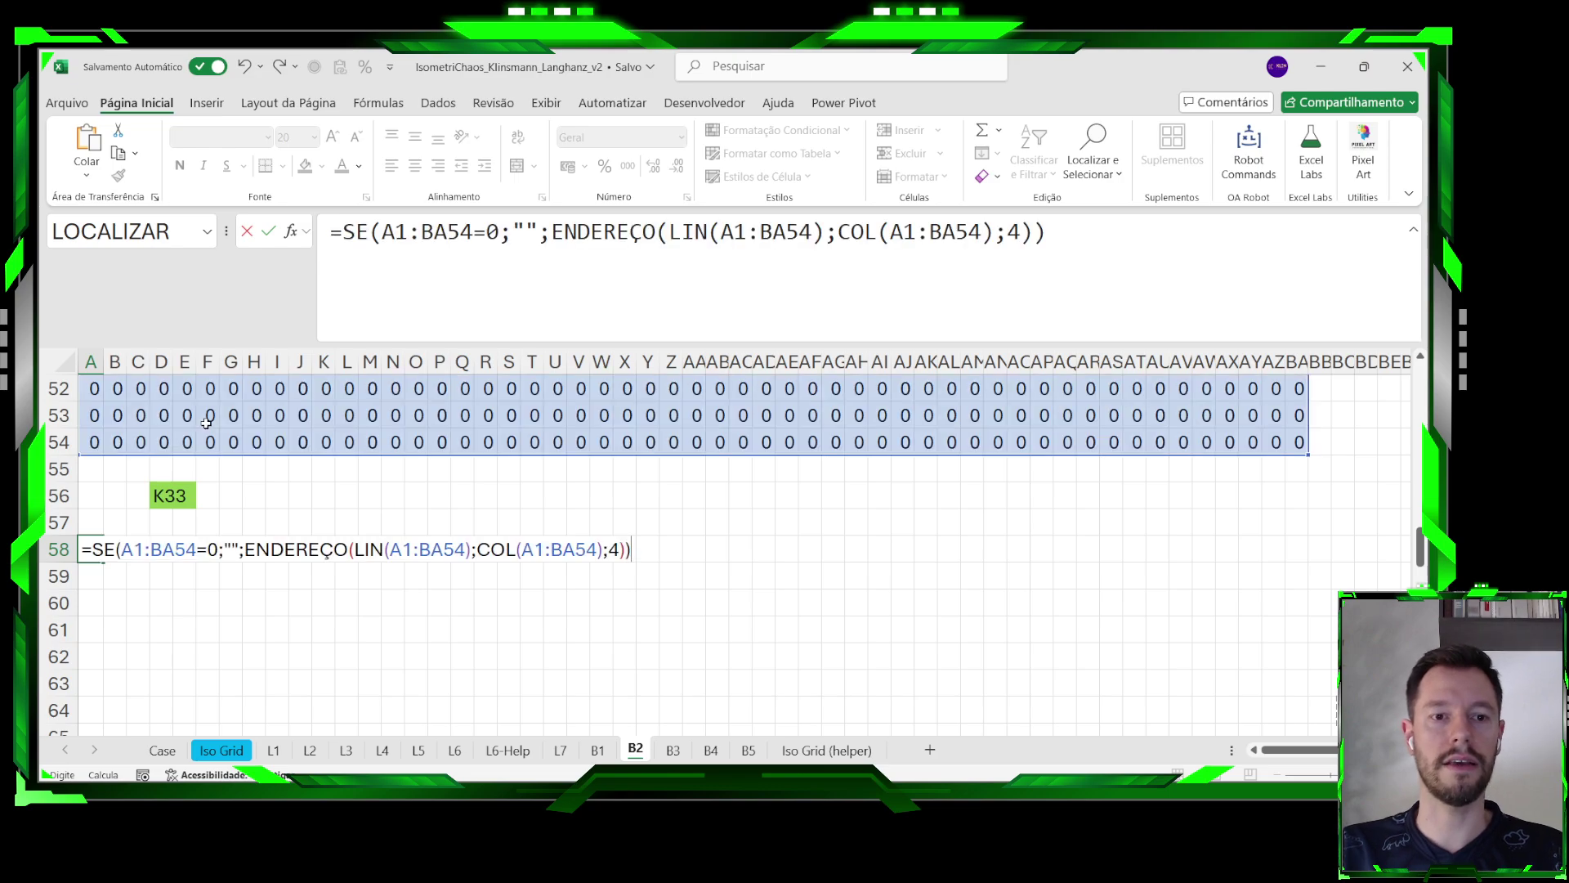
pyautogui.press('Return')
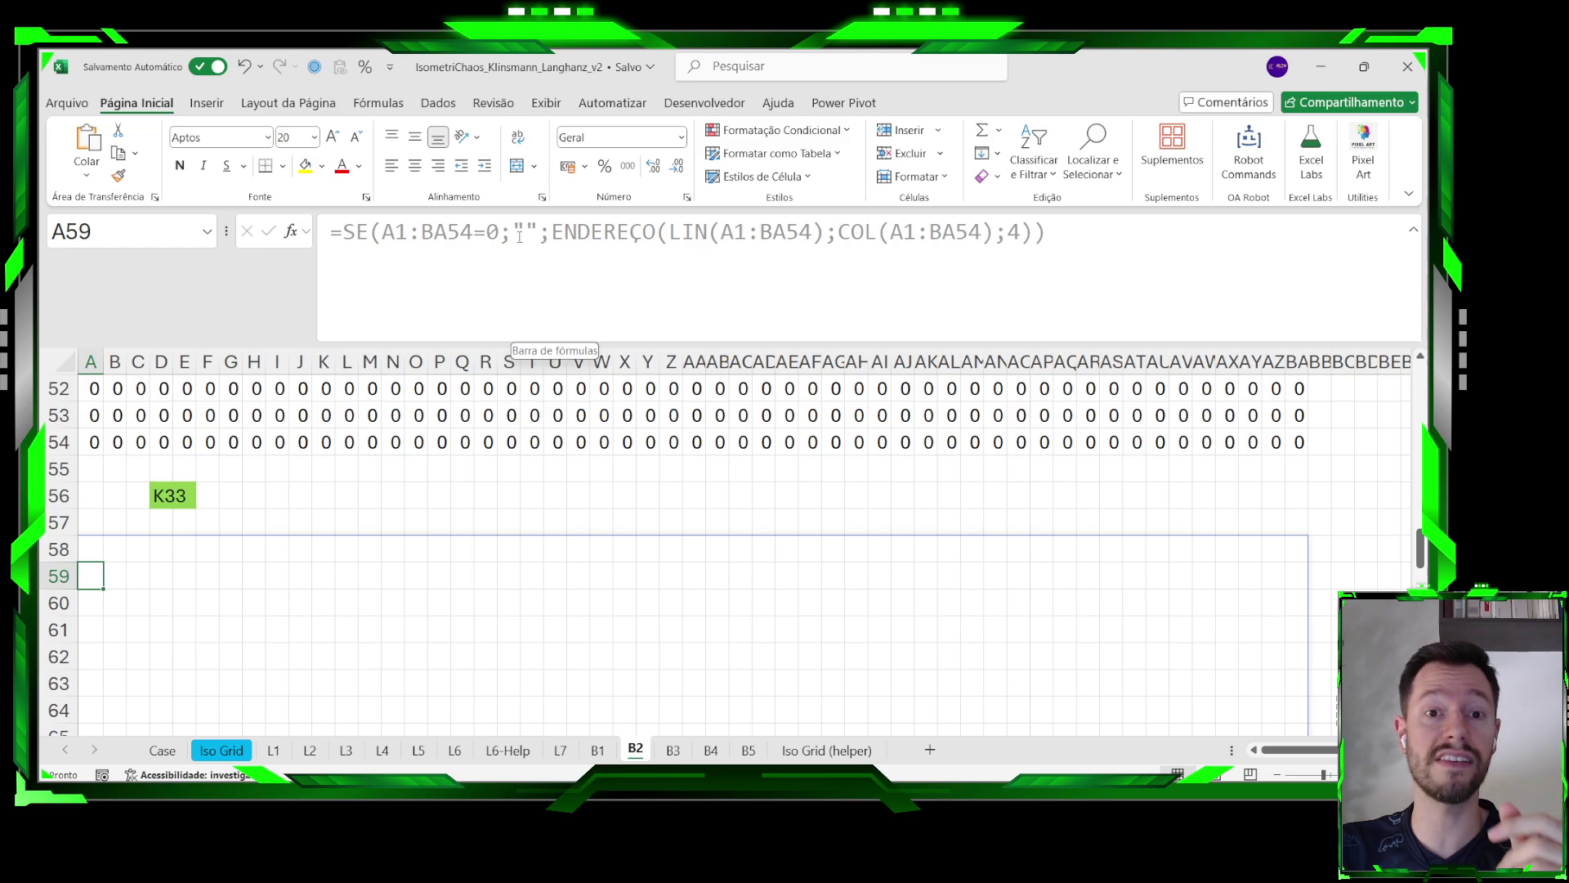
# Find the address in the spilled result at K90 and widen column K to fit it, keeping the formula.
pyautogui.scroll(-10, 480, 414)
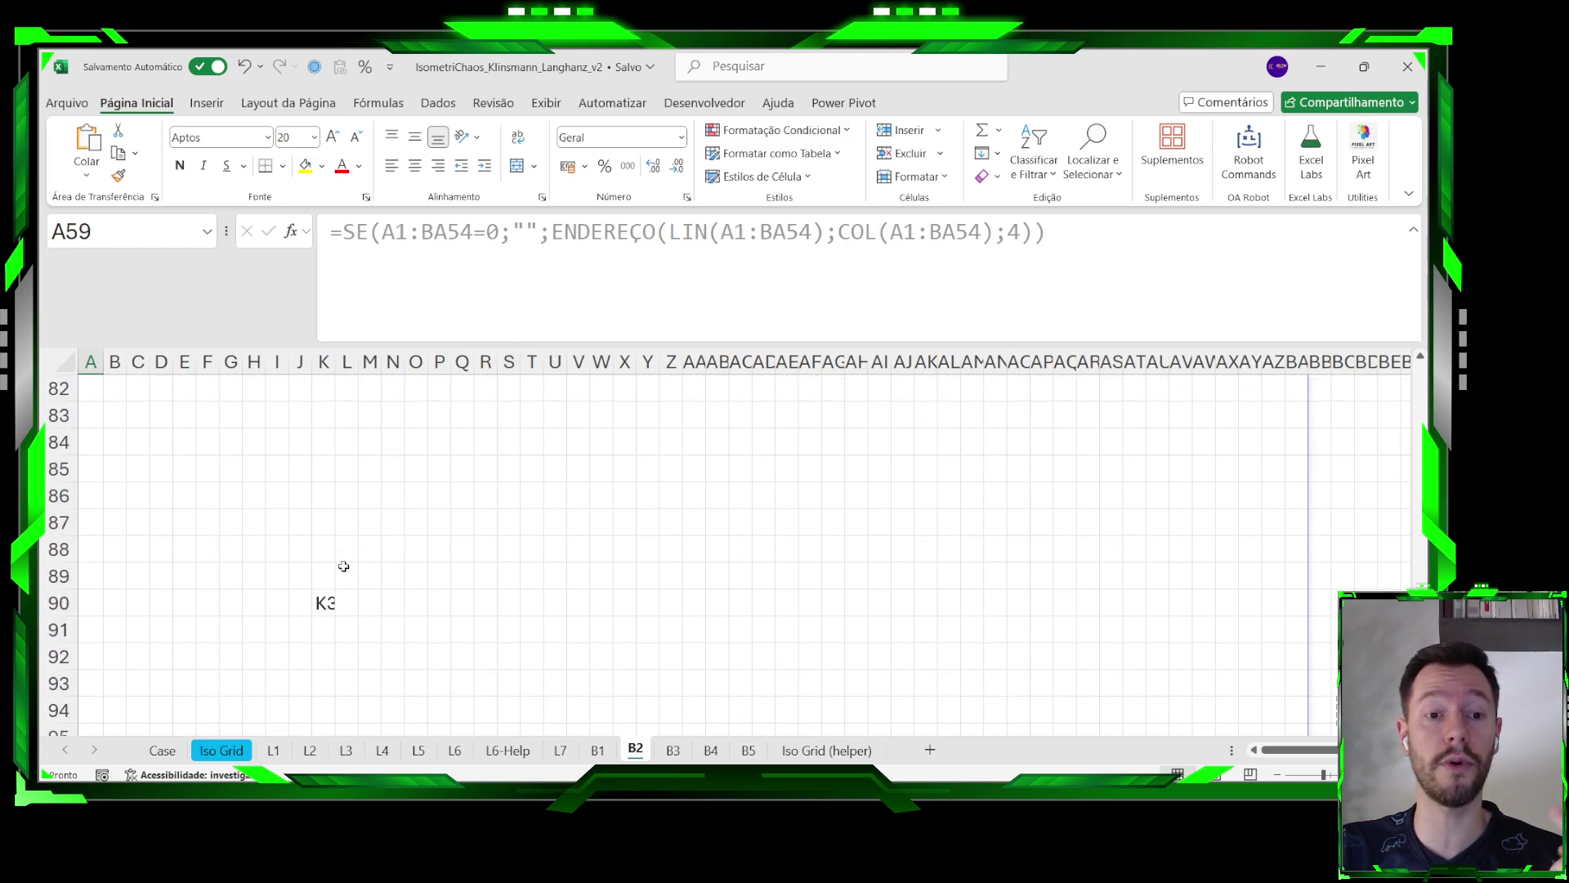
pyautogui.click(324, 602)
pyautogui.moveTo(335, 361); pyautogui.dragTo(358, 359)
pyautogui.press('BackSpace')
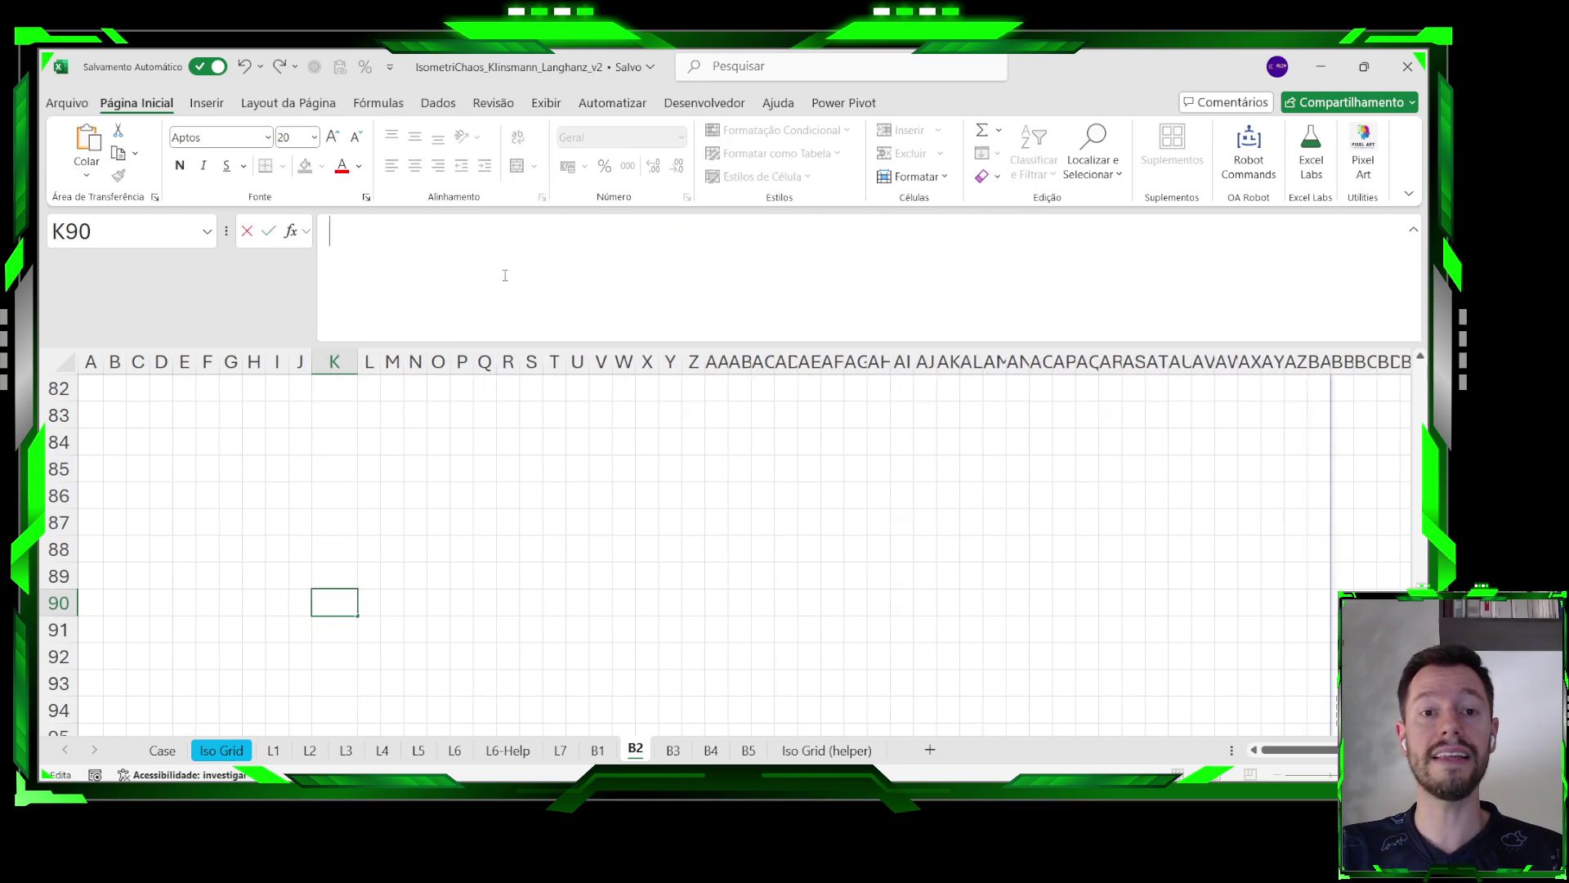
pyautogui.press('Escape')
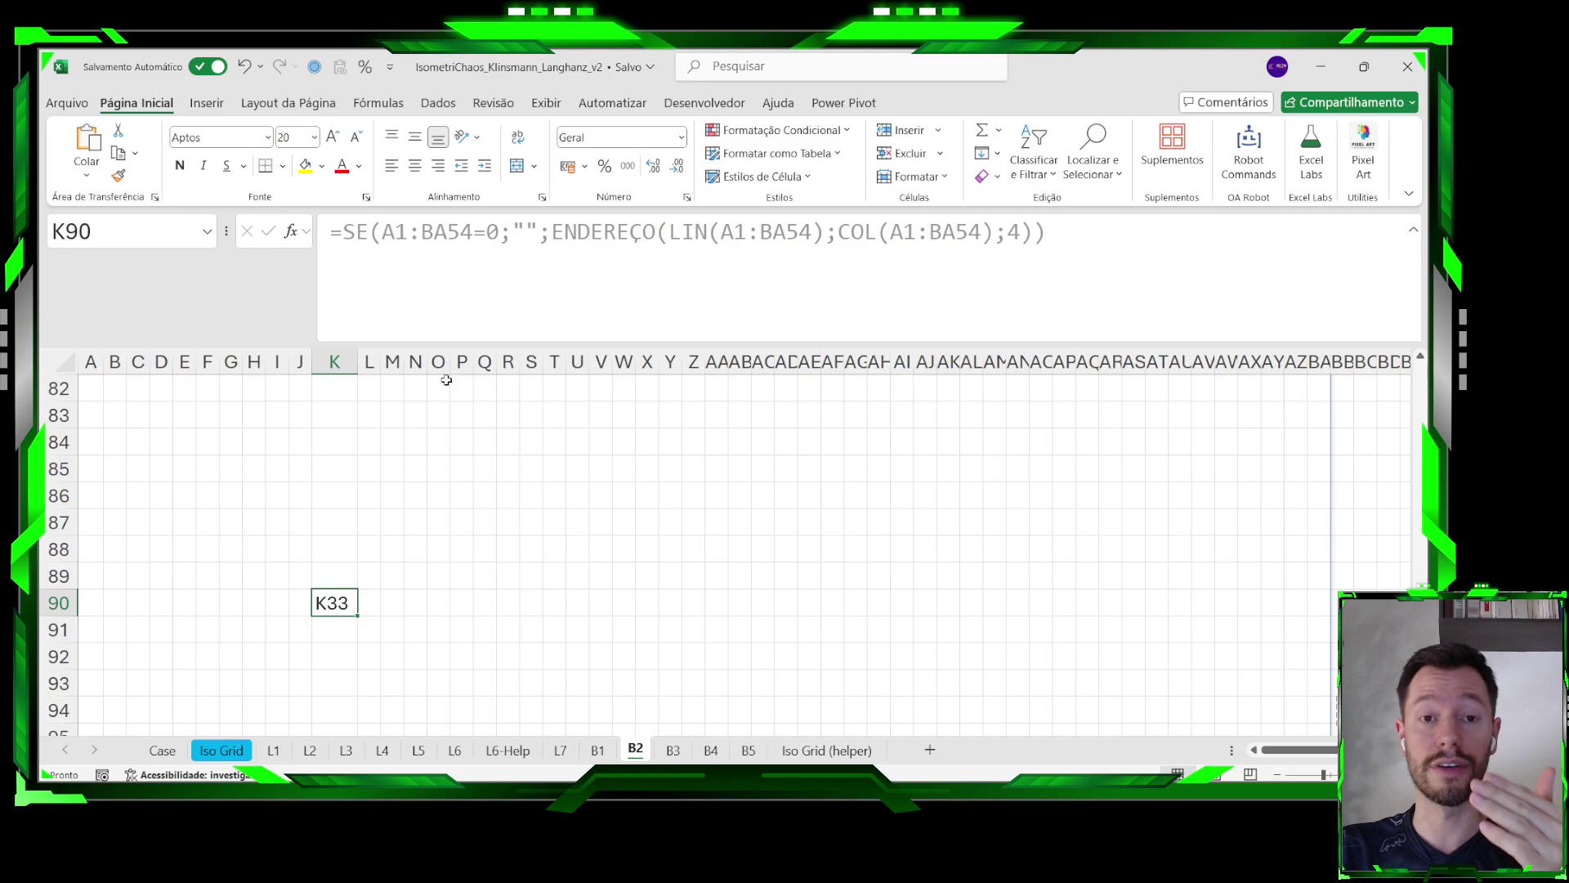
# Compare the spilled address in K90 with the check grid above, and review the CONCAT formula in D56.
pyautogui.scroll(15, 427, 480)
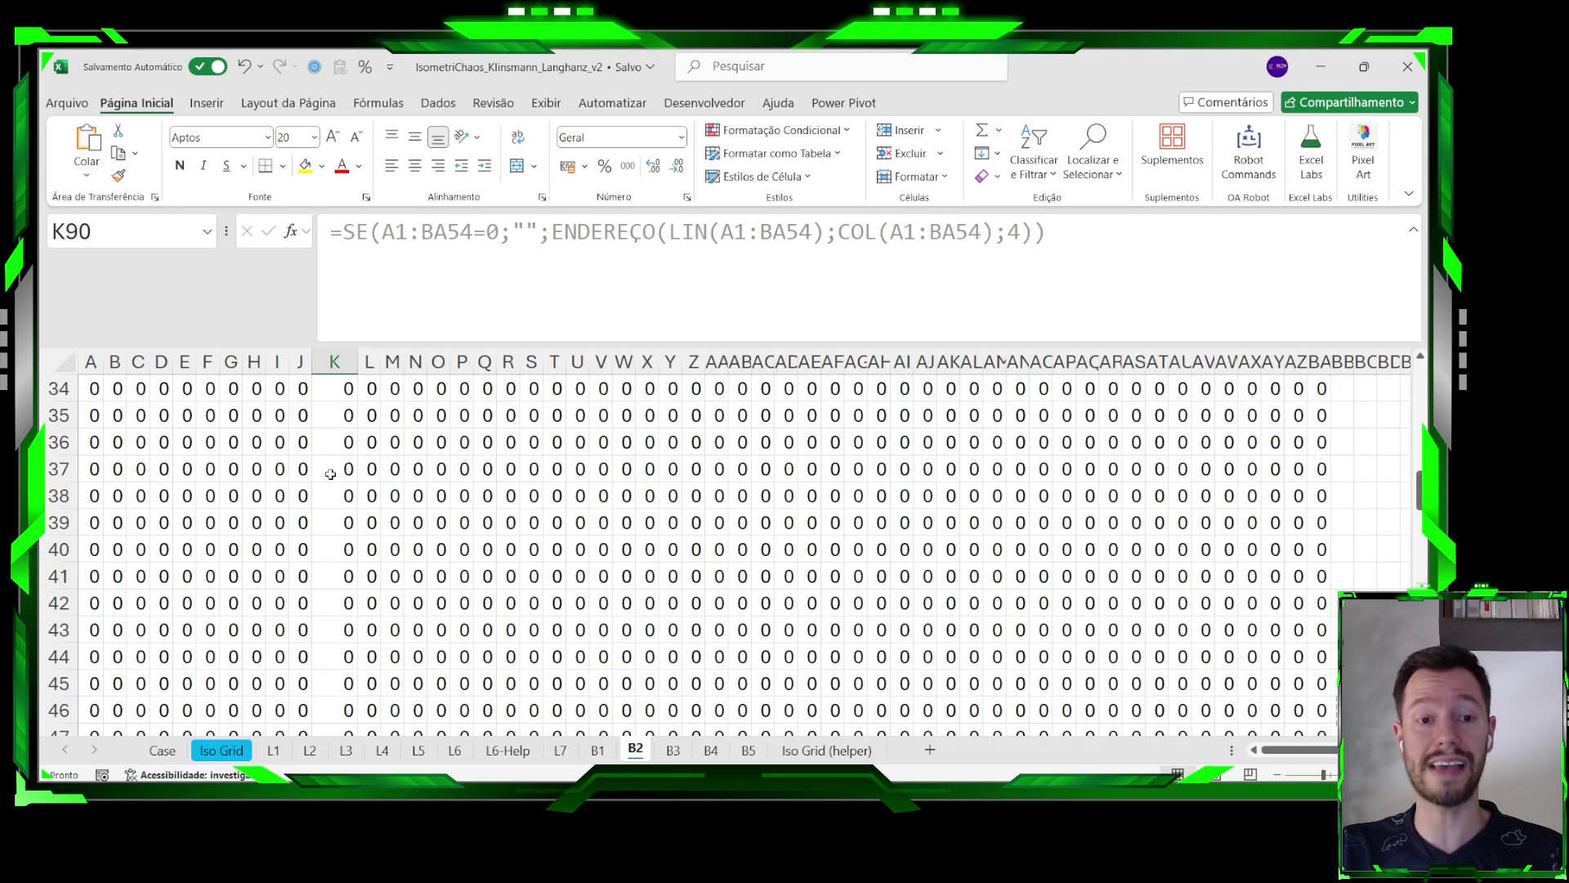
pyautogui.scroll(-15, 302, 494)
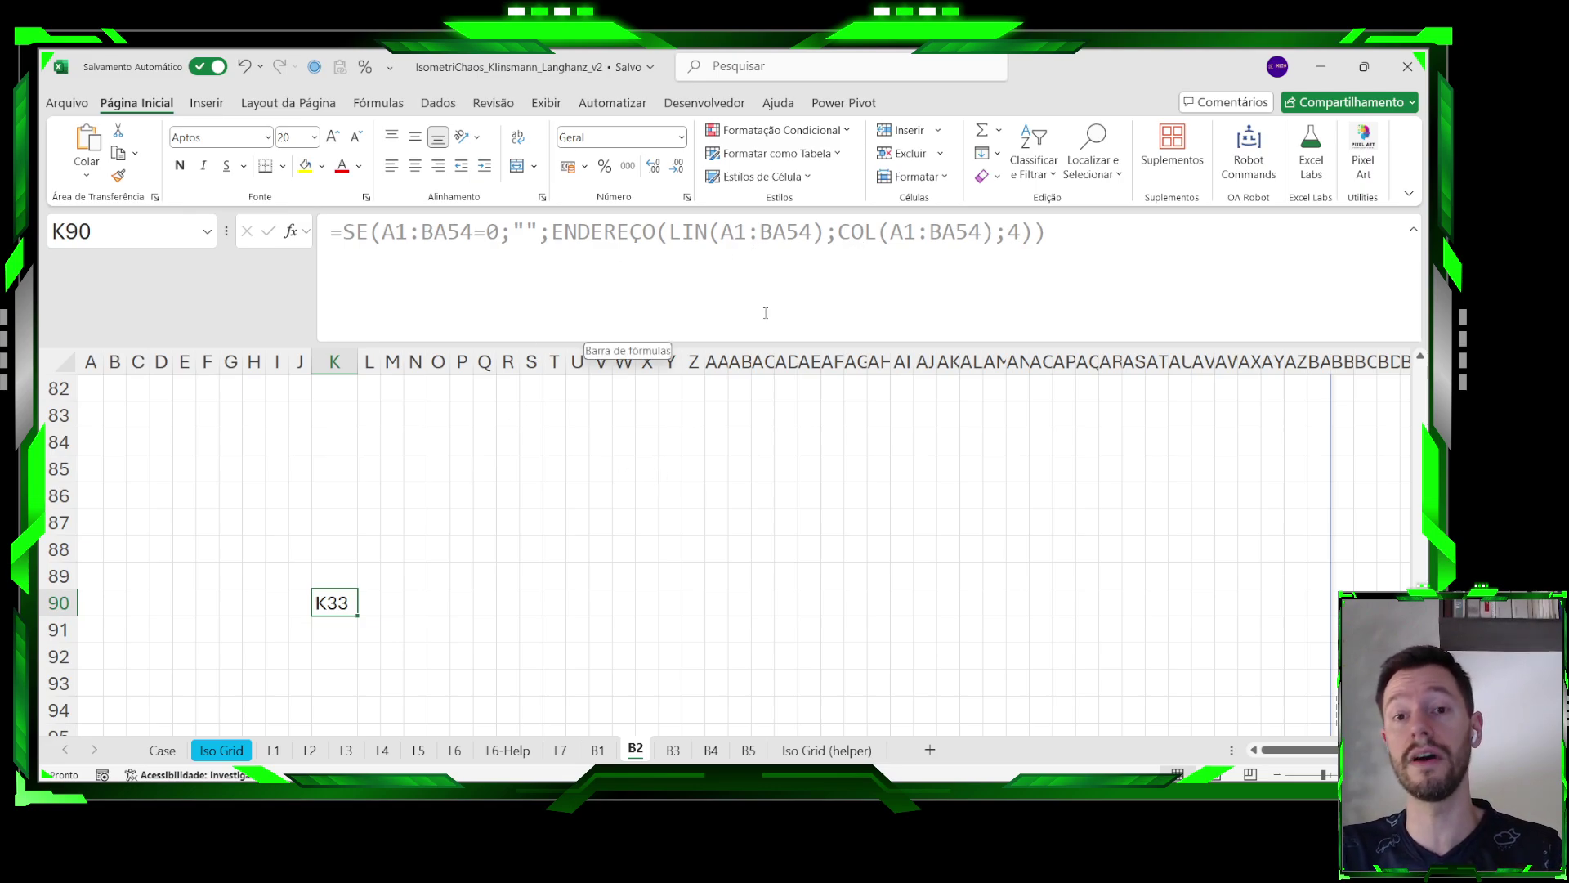
pyautogui.scroll(13, 323, 597)
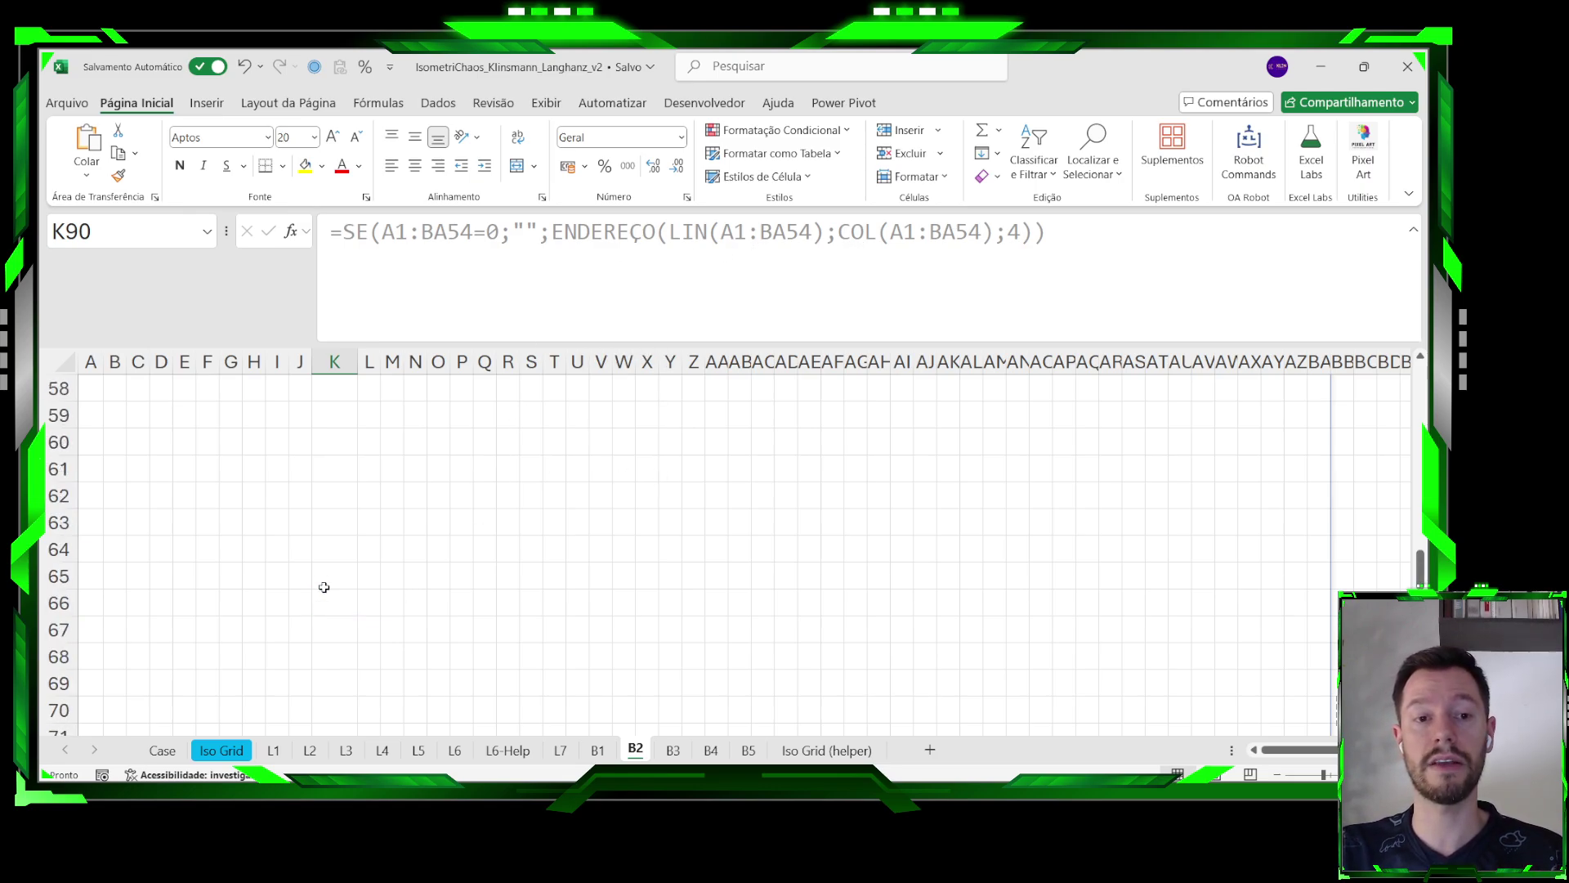
pyautogui.scroll(-2, 273, 596)
pyautogui.click(162, 578)
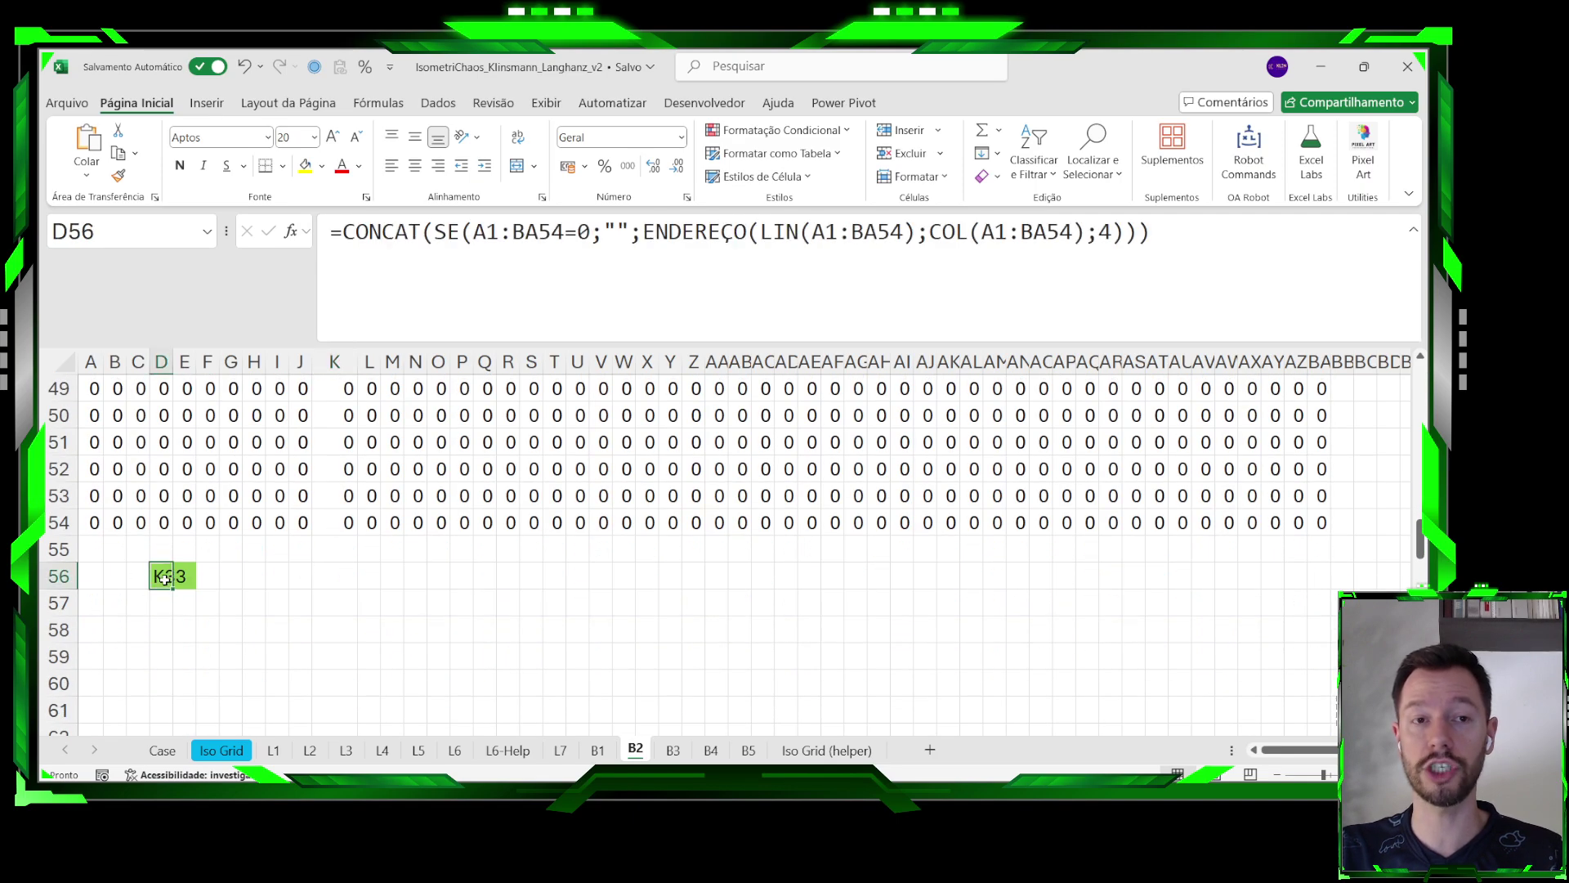
# Read Bonus 3 in G31 on the Case sheet and inspect the SOMA and SEERRO formula in B2 of sheet B3.
pyautogui.click(162, 750)
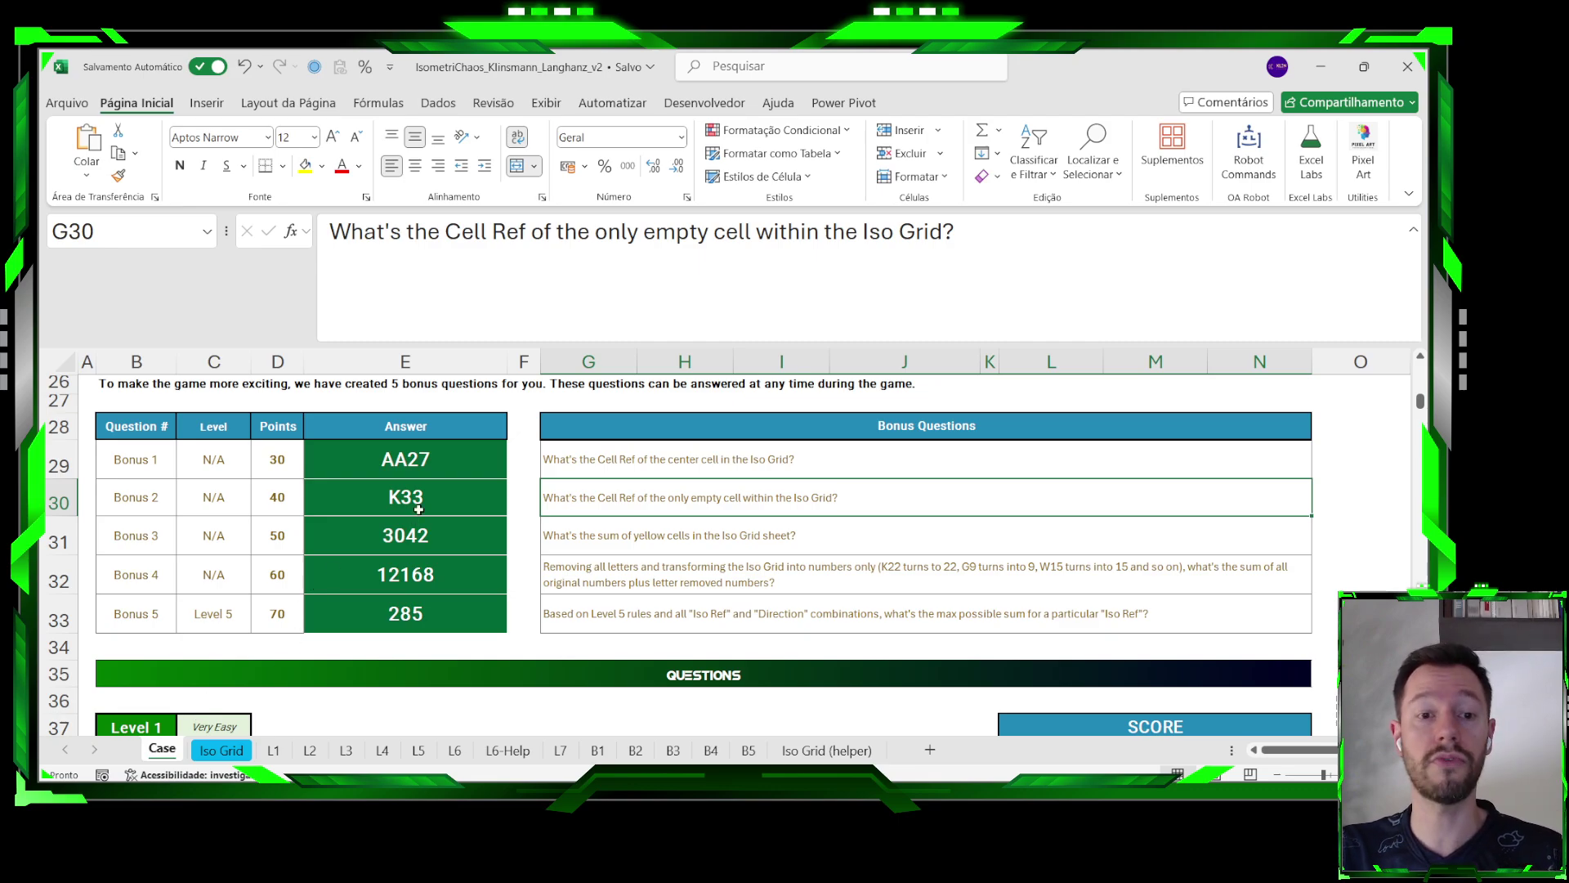
pyautogui.click(593, 539)
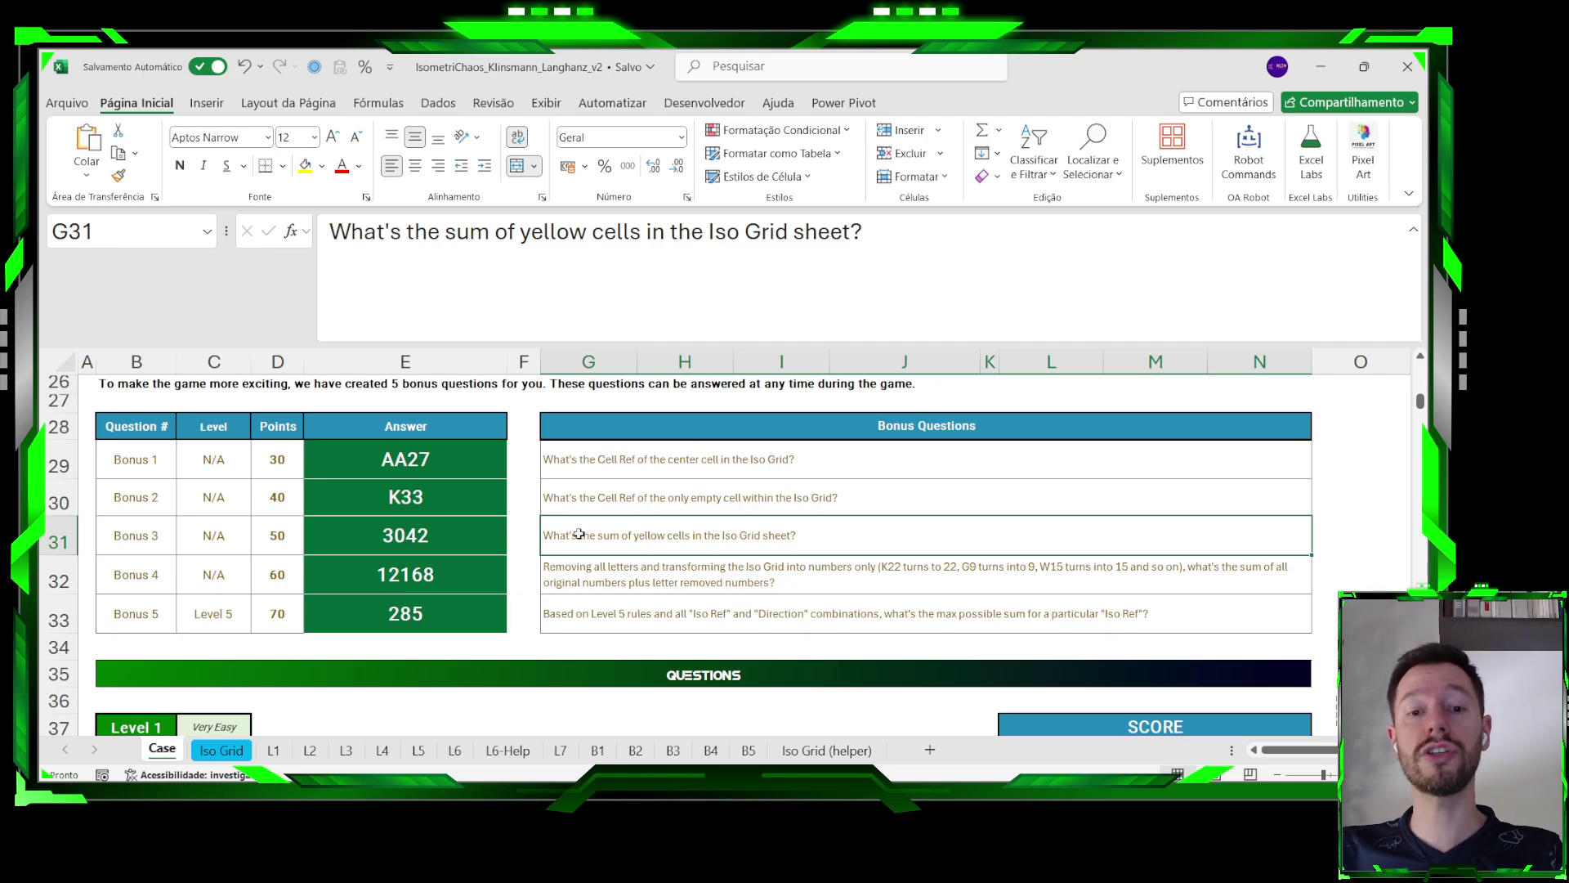
pyautogui.click(673, 750)
pyautogui.click(401, 251)
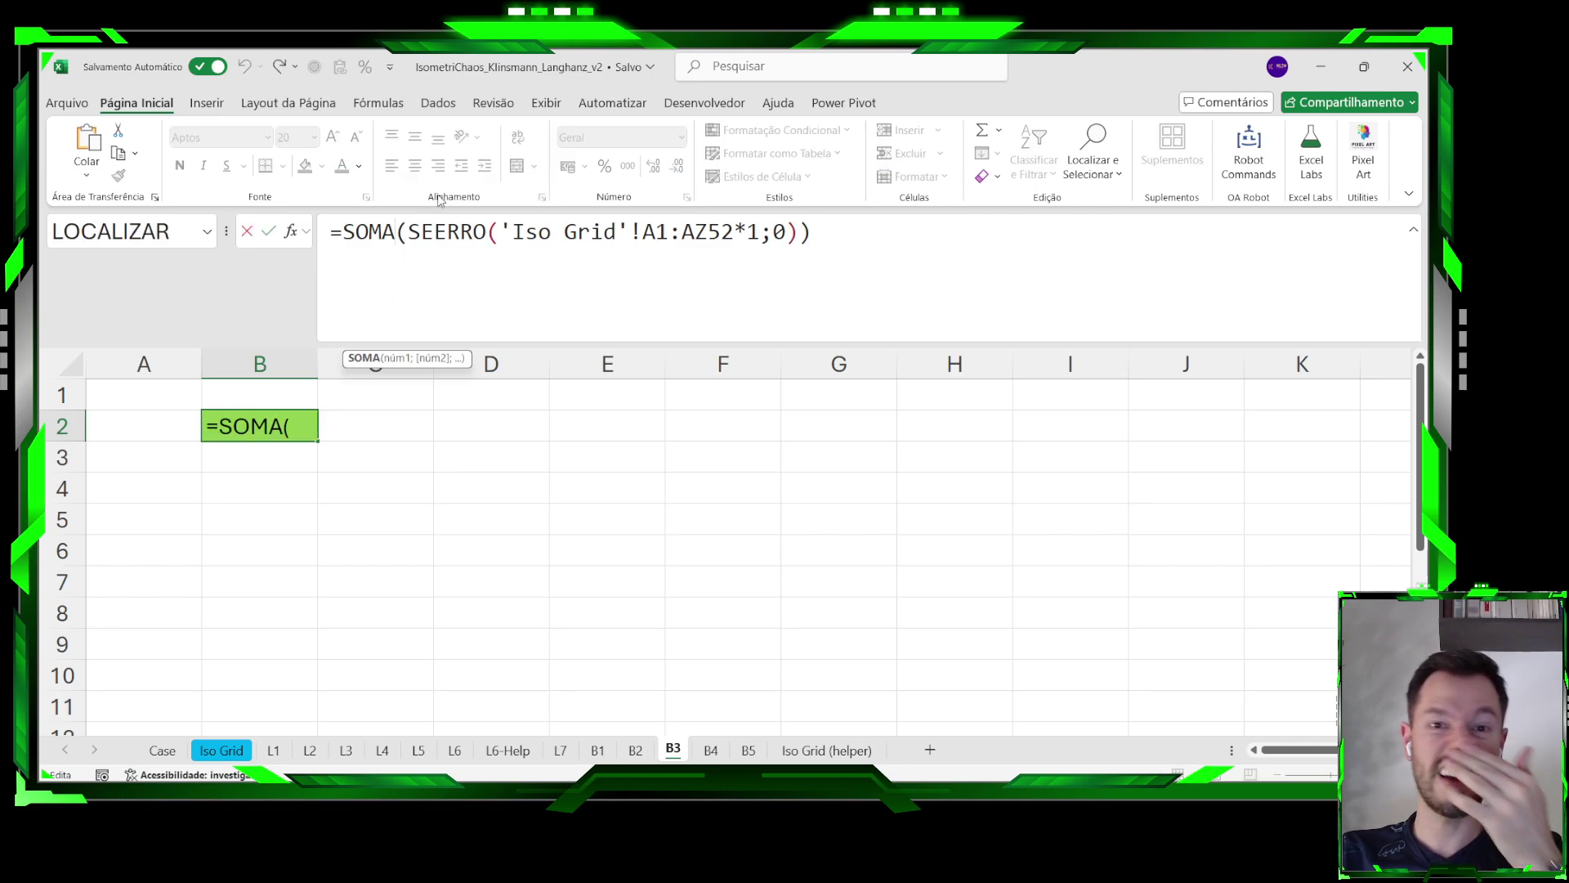
pyautogui.moveTo(813, 233); pyautogui.dragTo(406, 235)
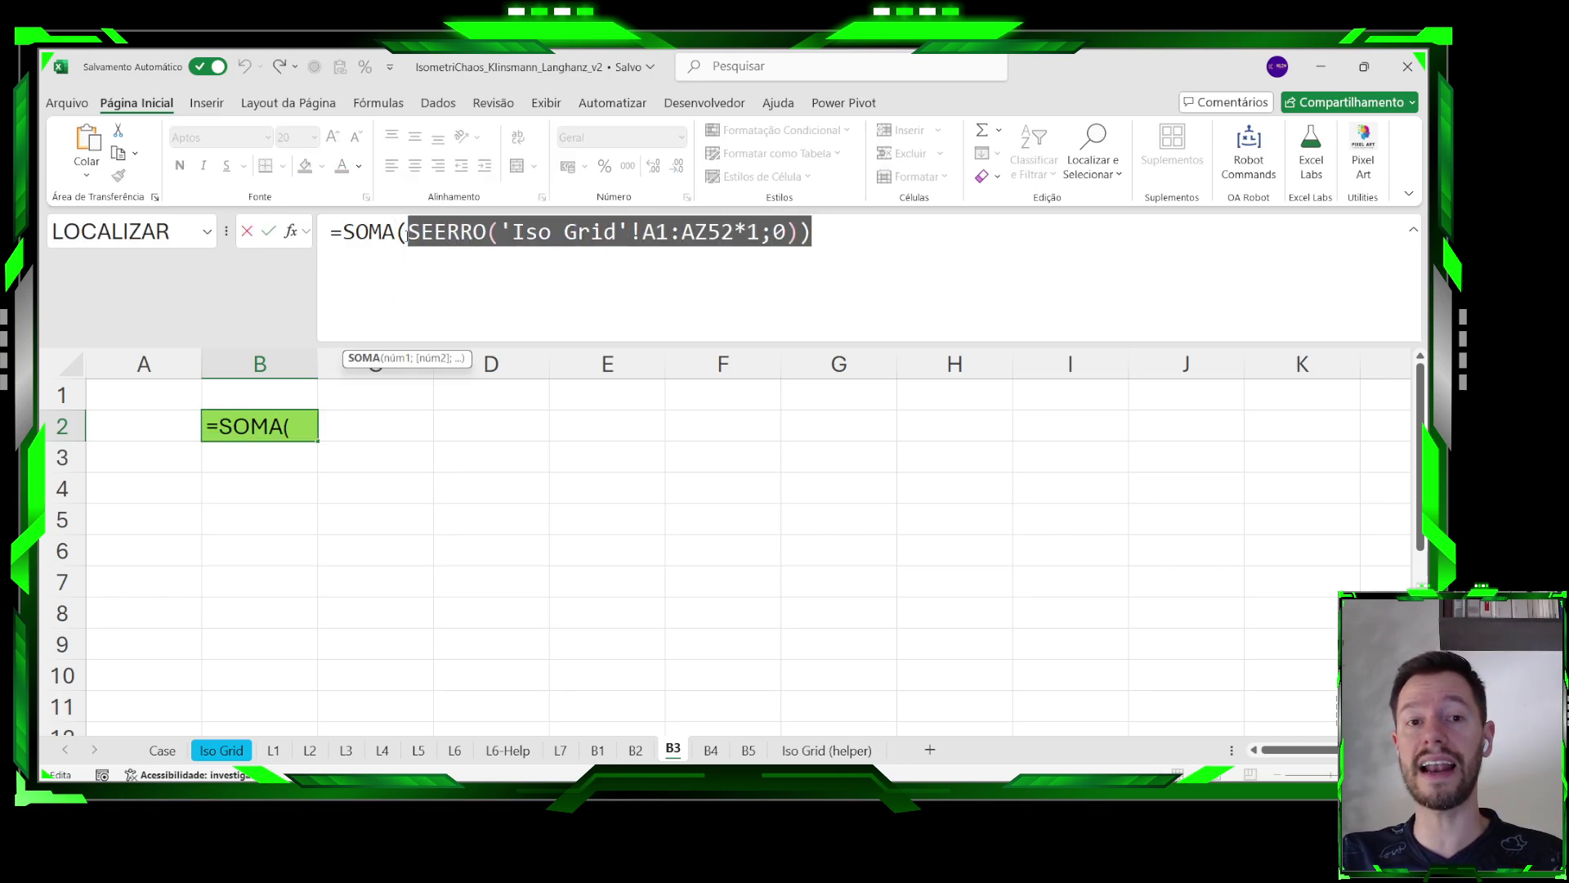
pyautogui.press('Escape')
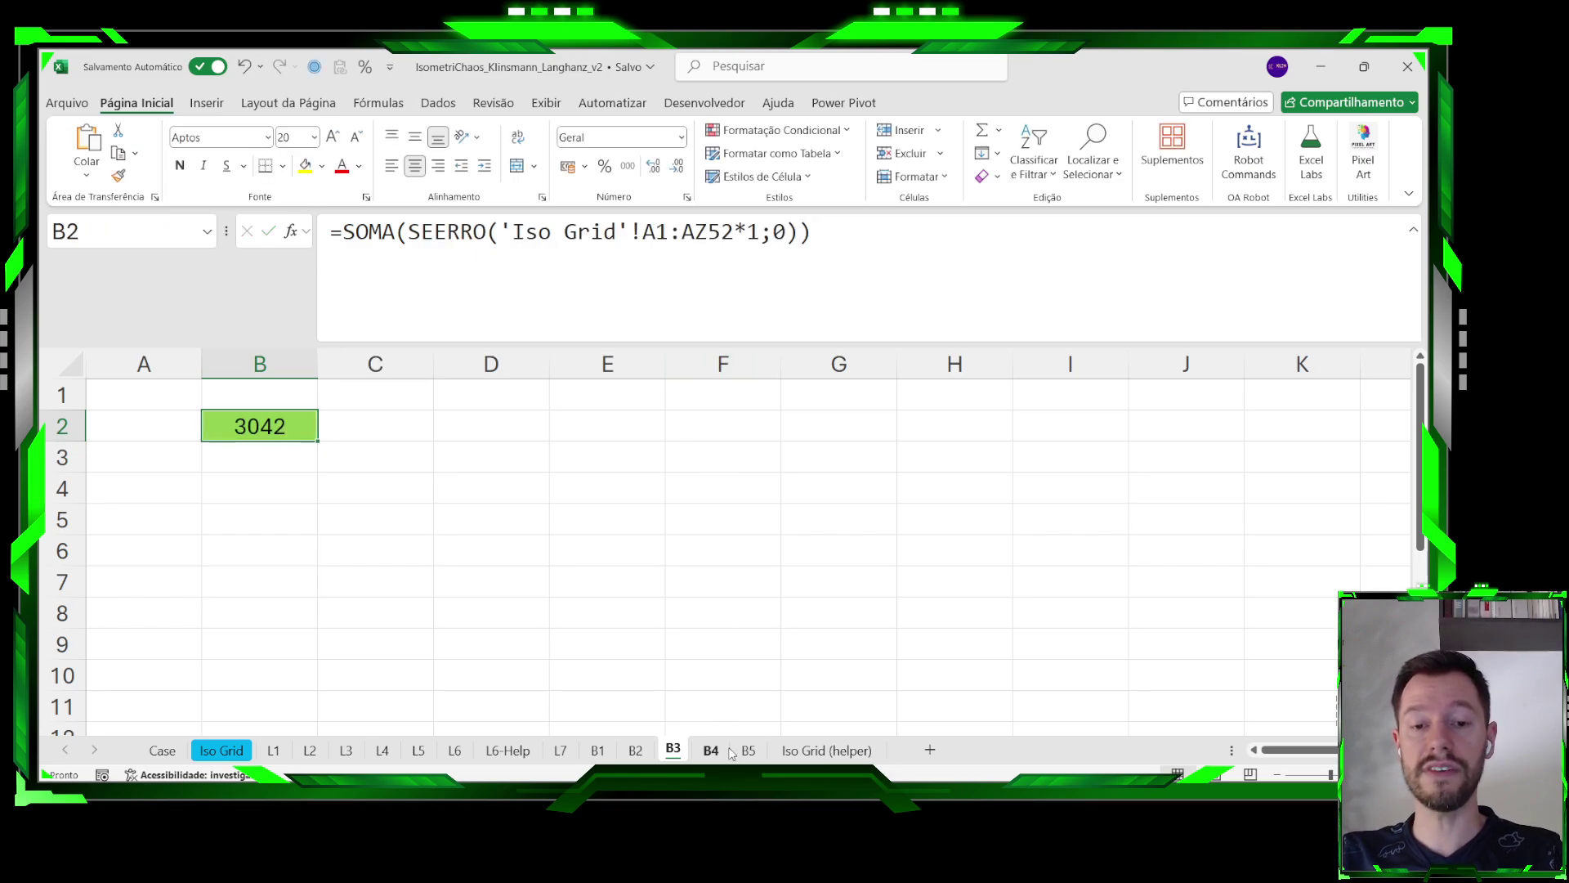
# View the full coloured triangle on the Iso Grid (helper) sheet to tell the yellow number cells from the lettered cells.
pyautogui.click(826, 750)
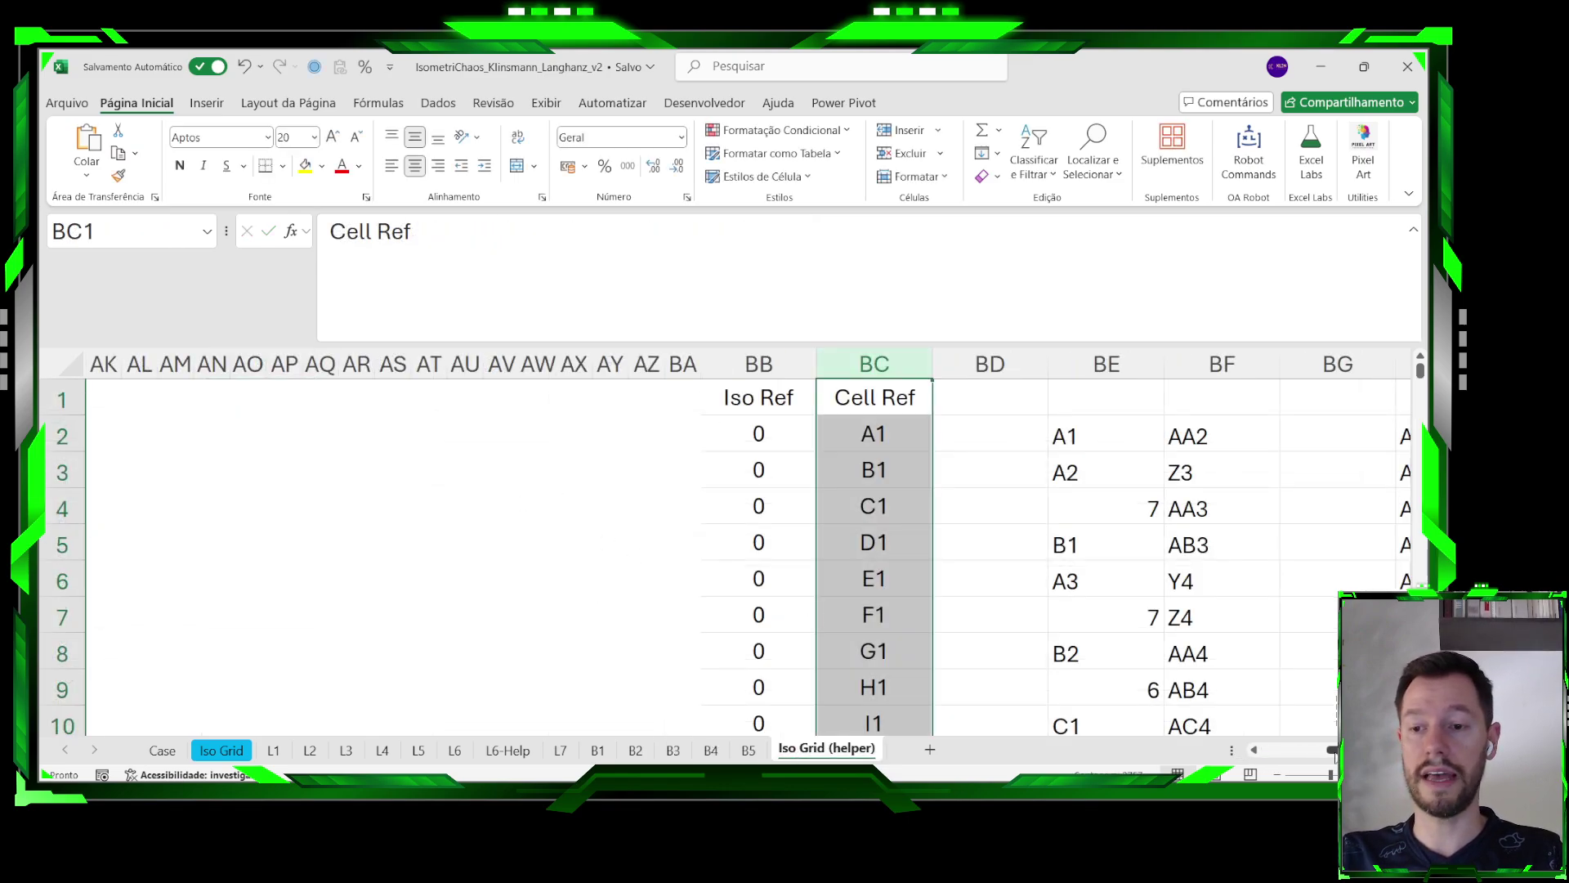
pyautogui.moveTo(1334, 751); pyautogui.dragTo(1266, 750)
pyautogui.scroll(-1, 1011, 502)
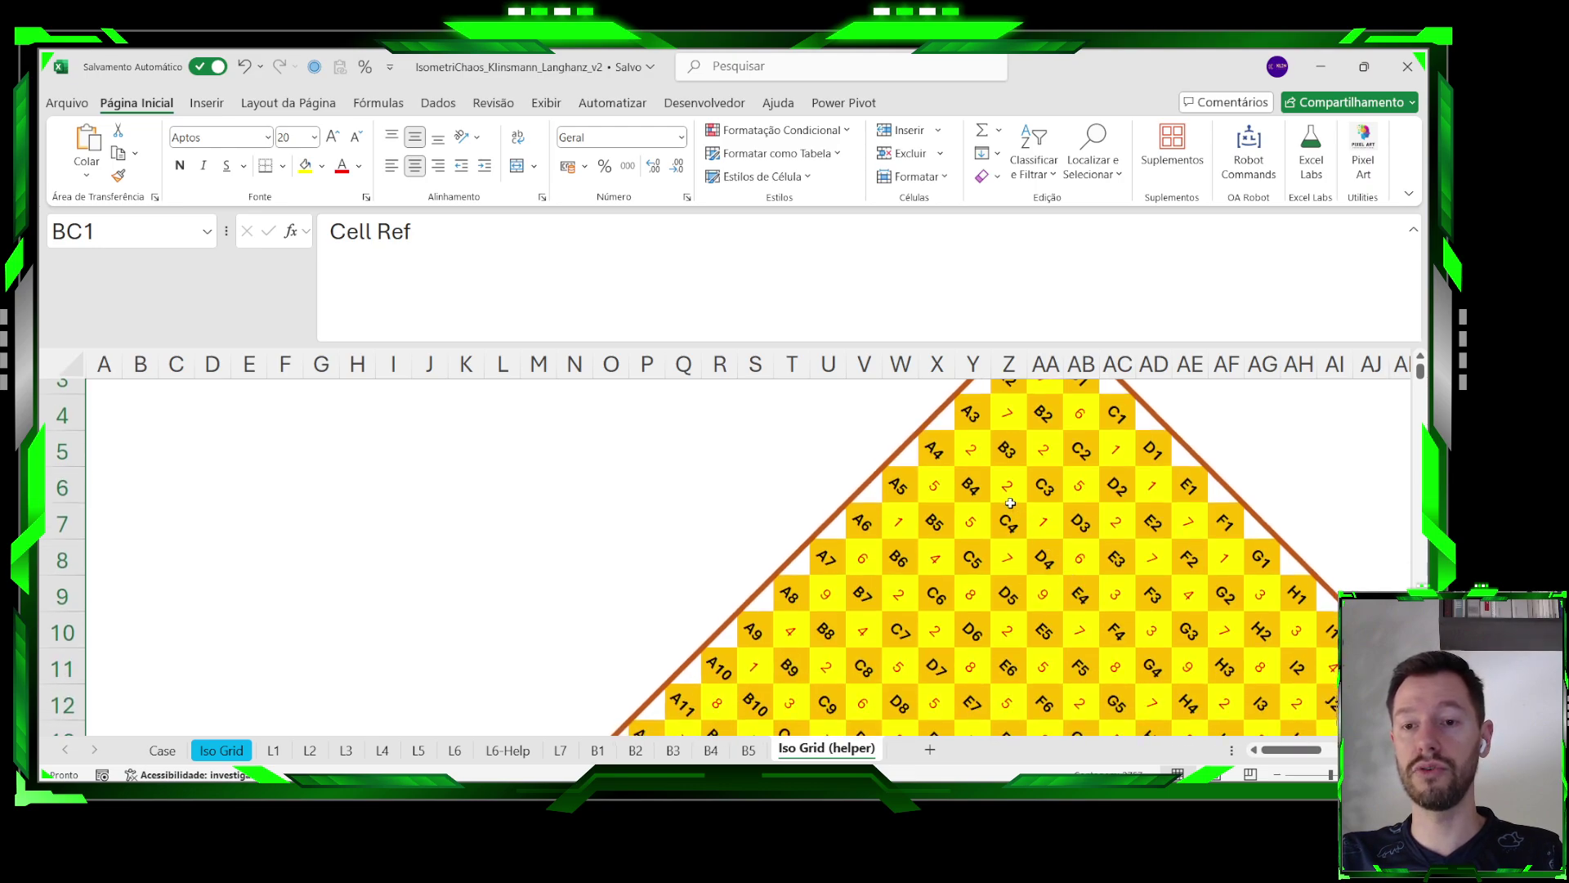
pyautogui.moveTo(798, 426); pyautogui.dragTo(1222, 700)
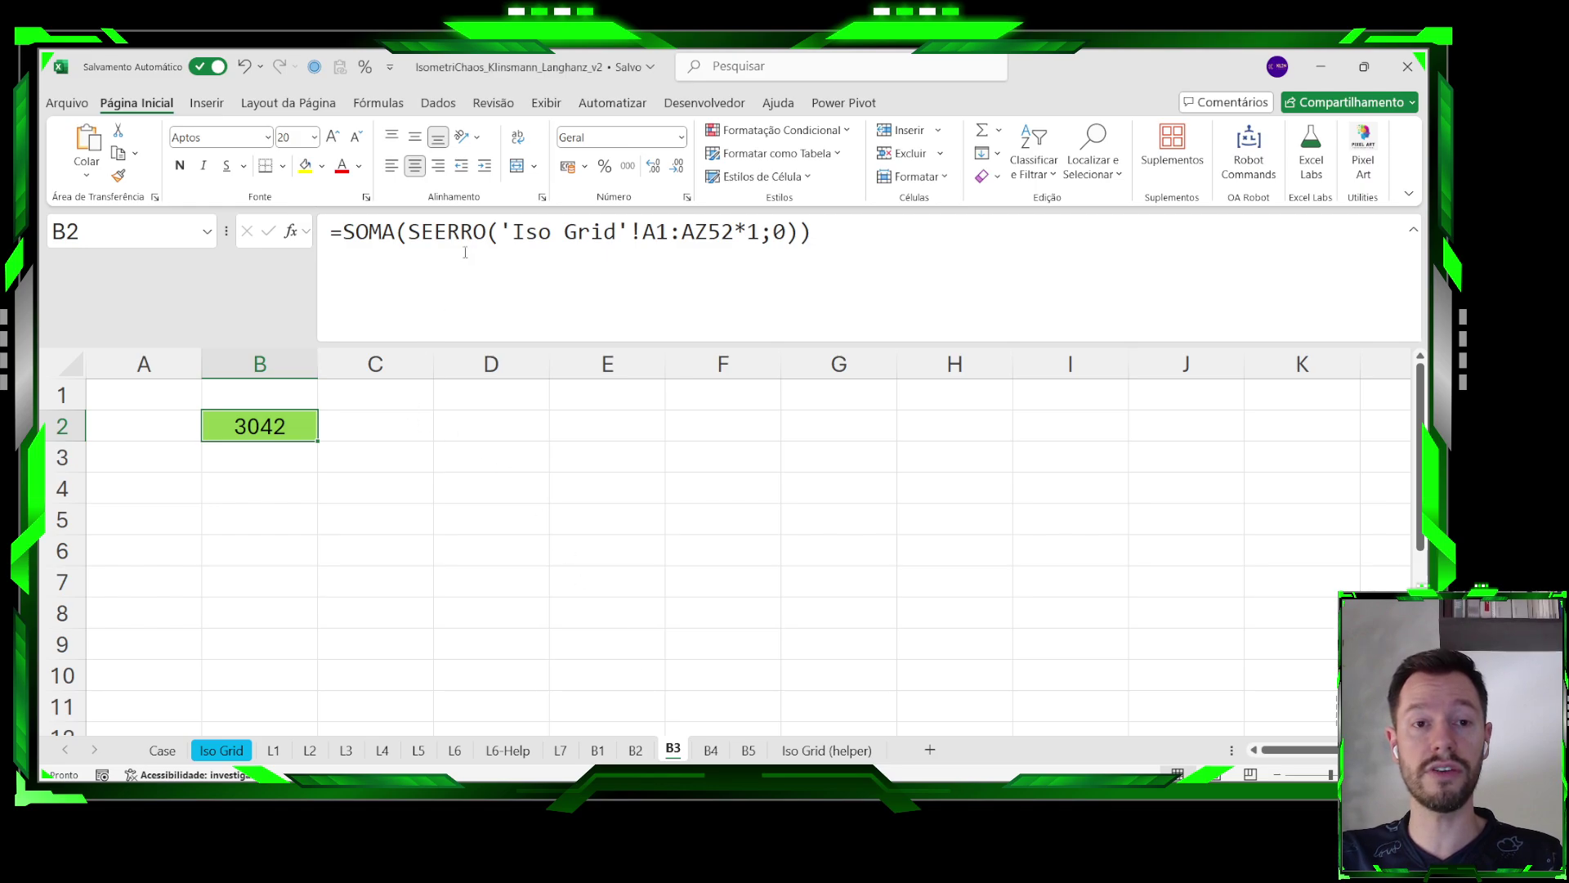
# Examine each part of the B2 formula on sheet B3: the 'Iso Grid'!A1:AZ52*1 conversion, the SEERRO fallback of 0 and the SOMA.
pyautogui.moveTo(501, 234); pyautogui.dragTo(760, 234)
pyautogui.hotkey('ctrl', 'shift', 'Right')
pyautogui.hotkey('ctrl', 'shift', 'Right')
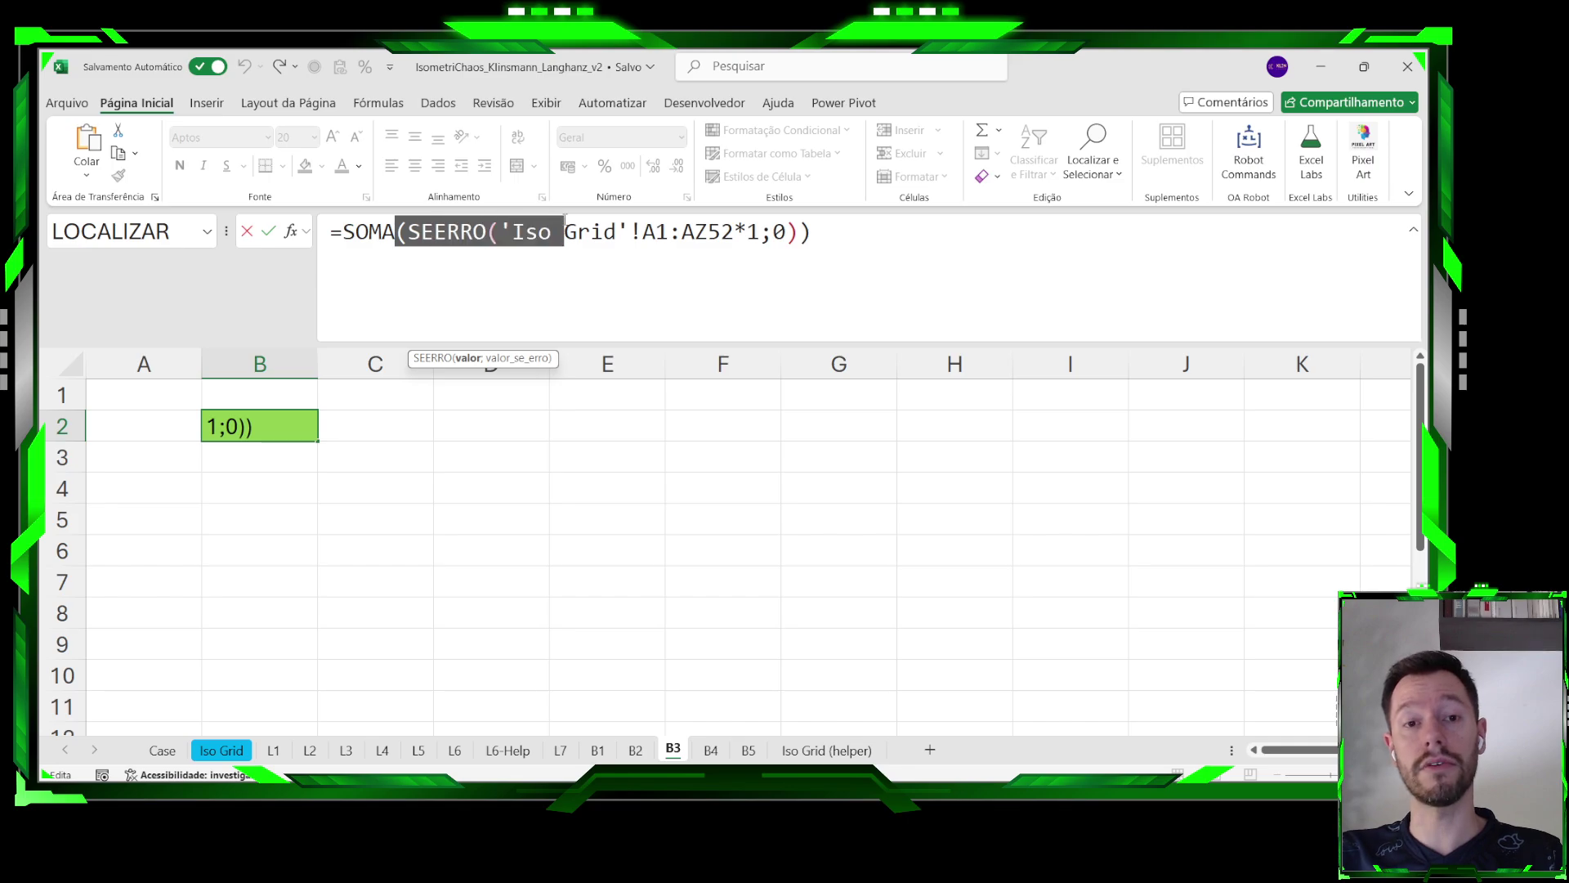
pyautogui.click(788, 233)
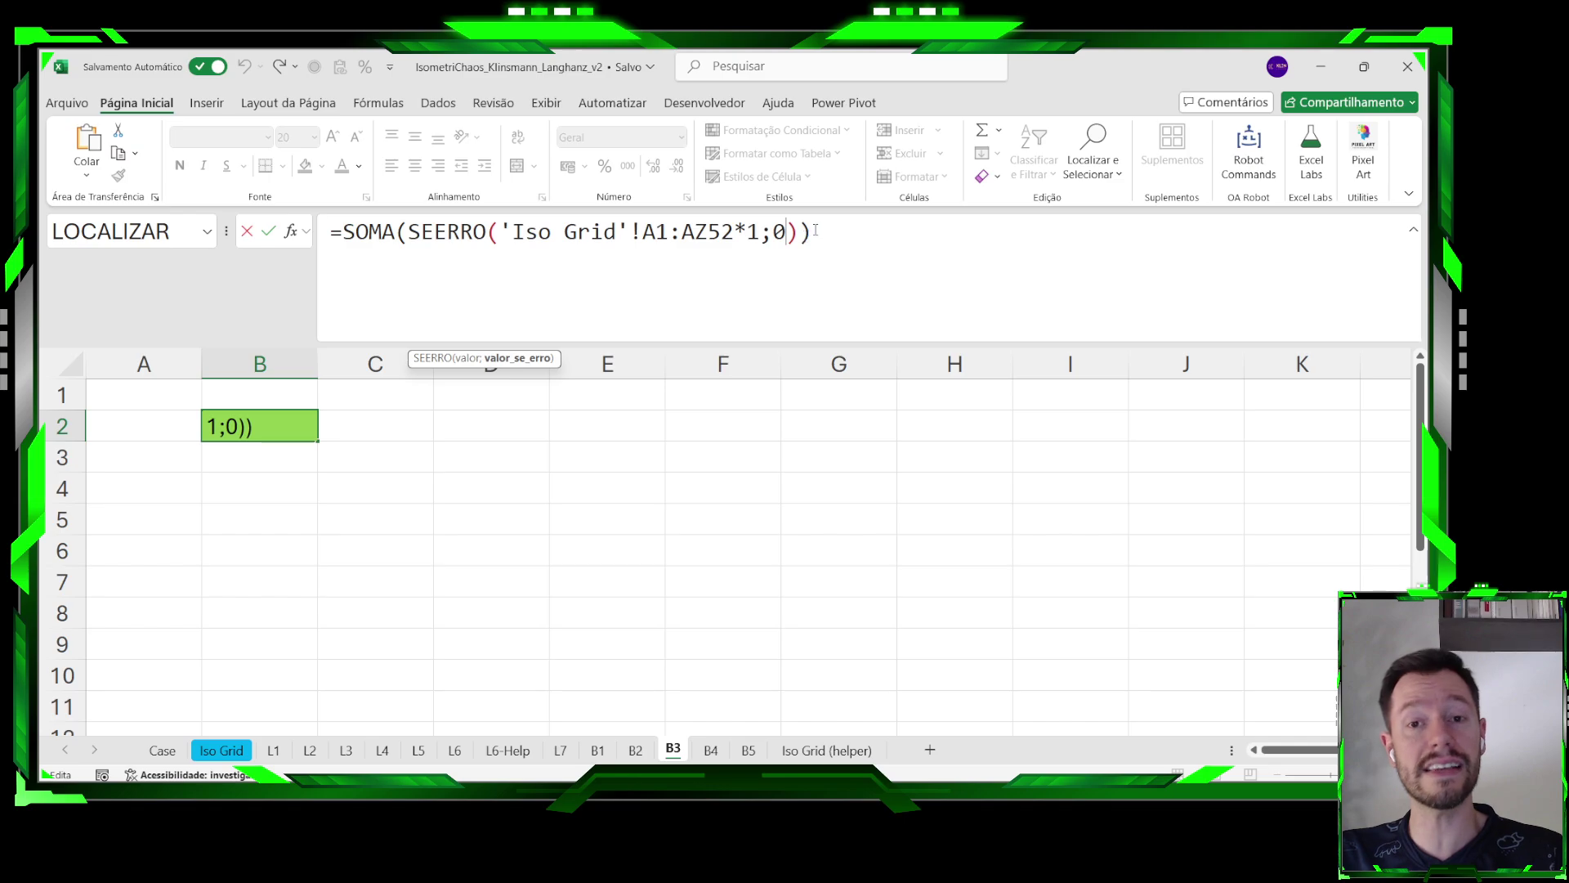
pyautogui.moveTo(802, 233); pyautogui.dragTo(411, 239)
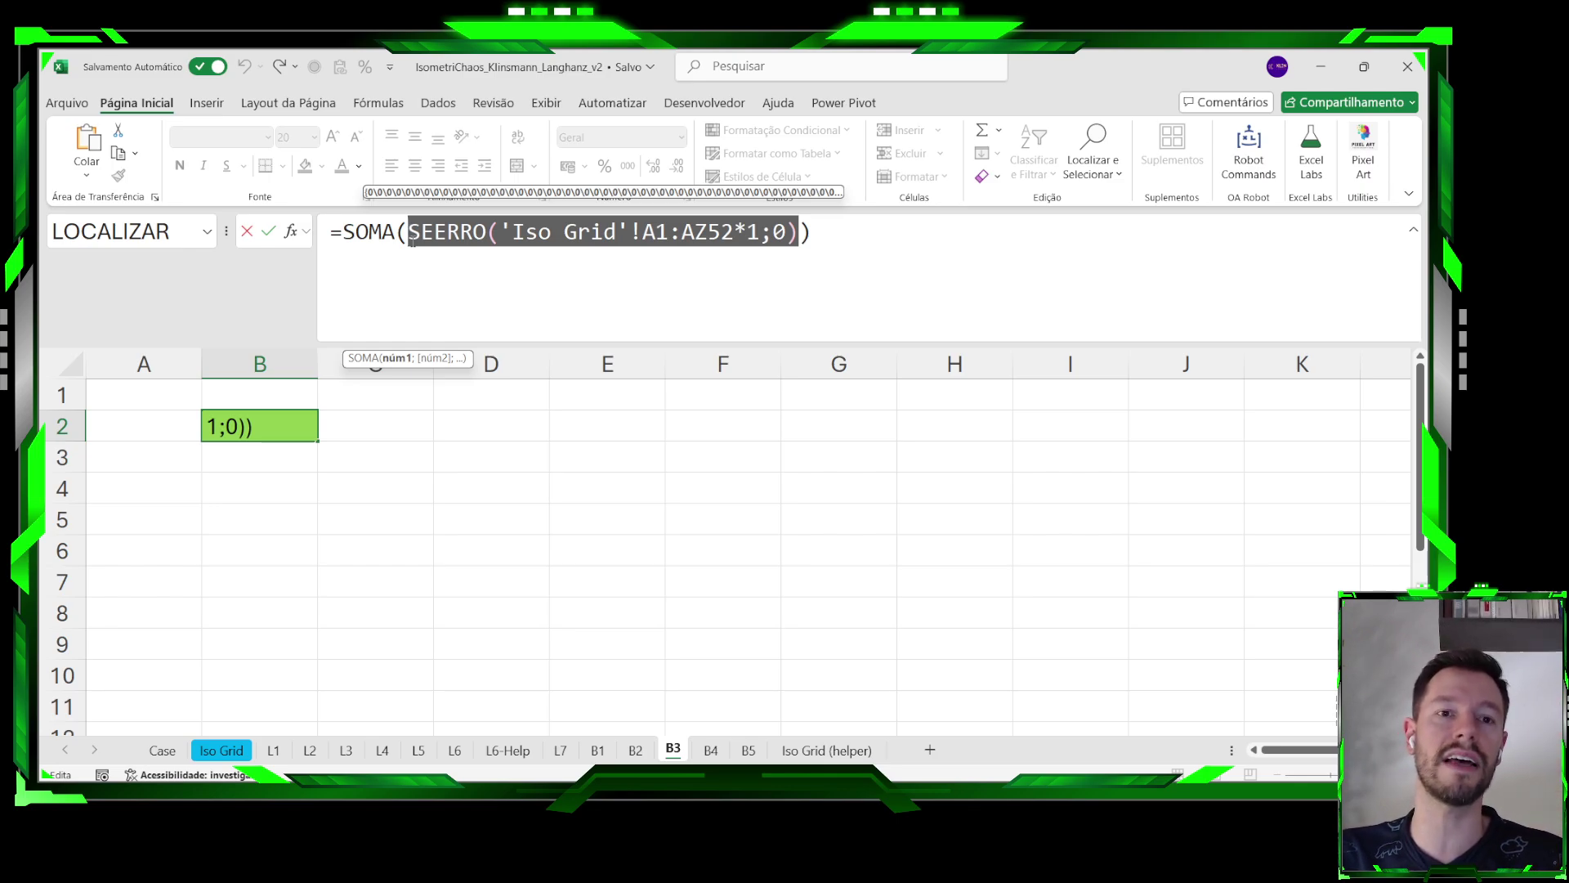
pyautogui.moveTo(348, 237); pyautogui.dragTo(394, 232)
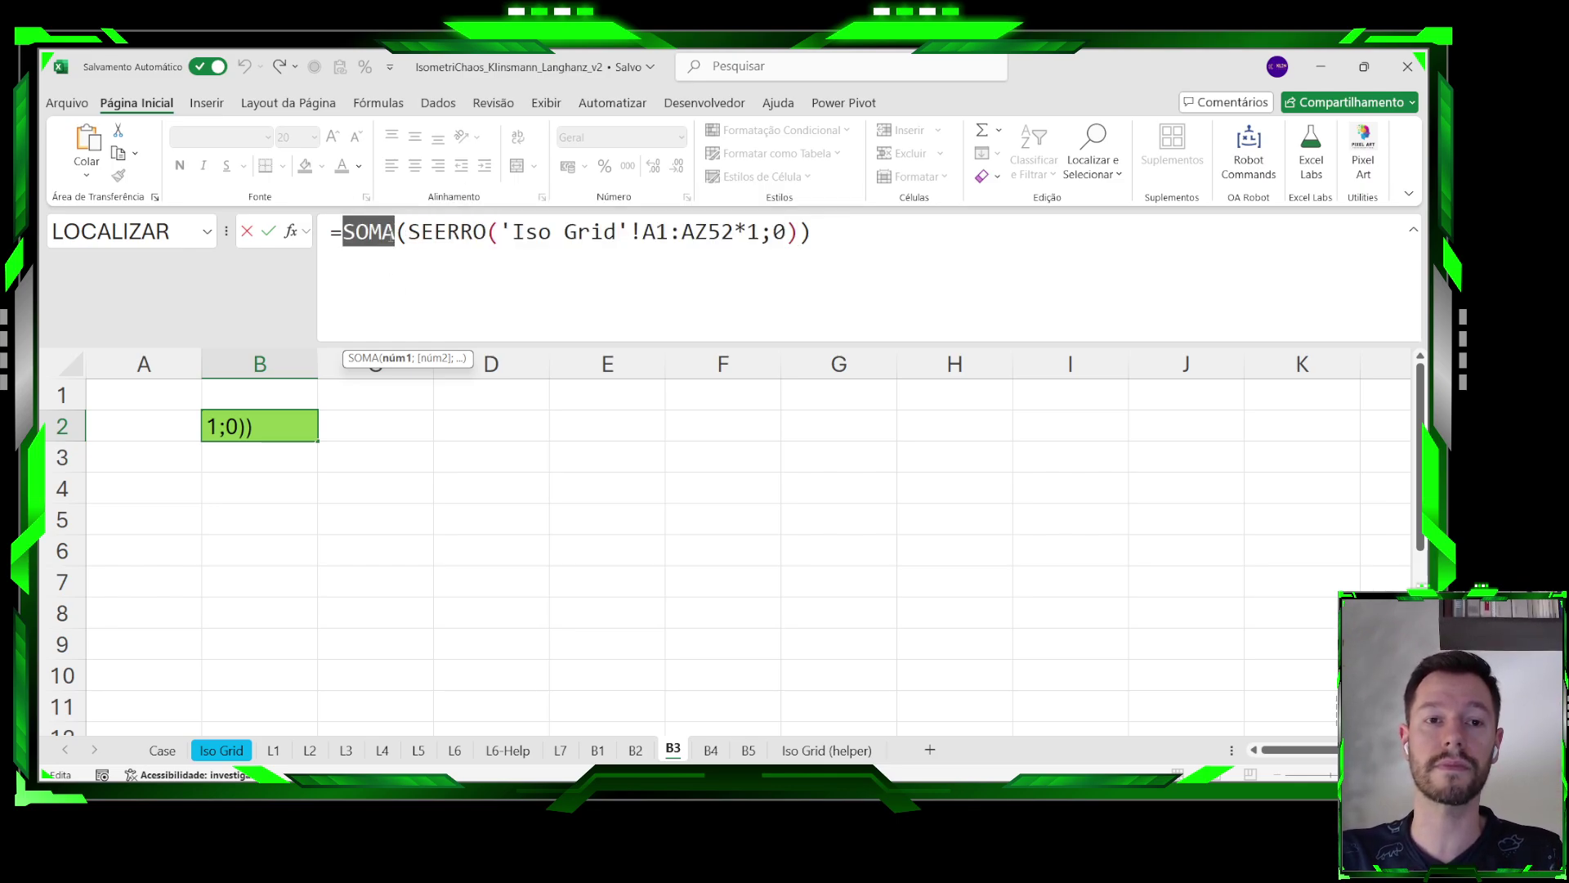
pyautogui.press('Return')
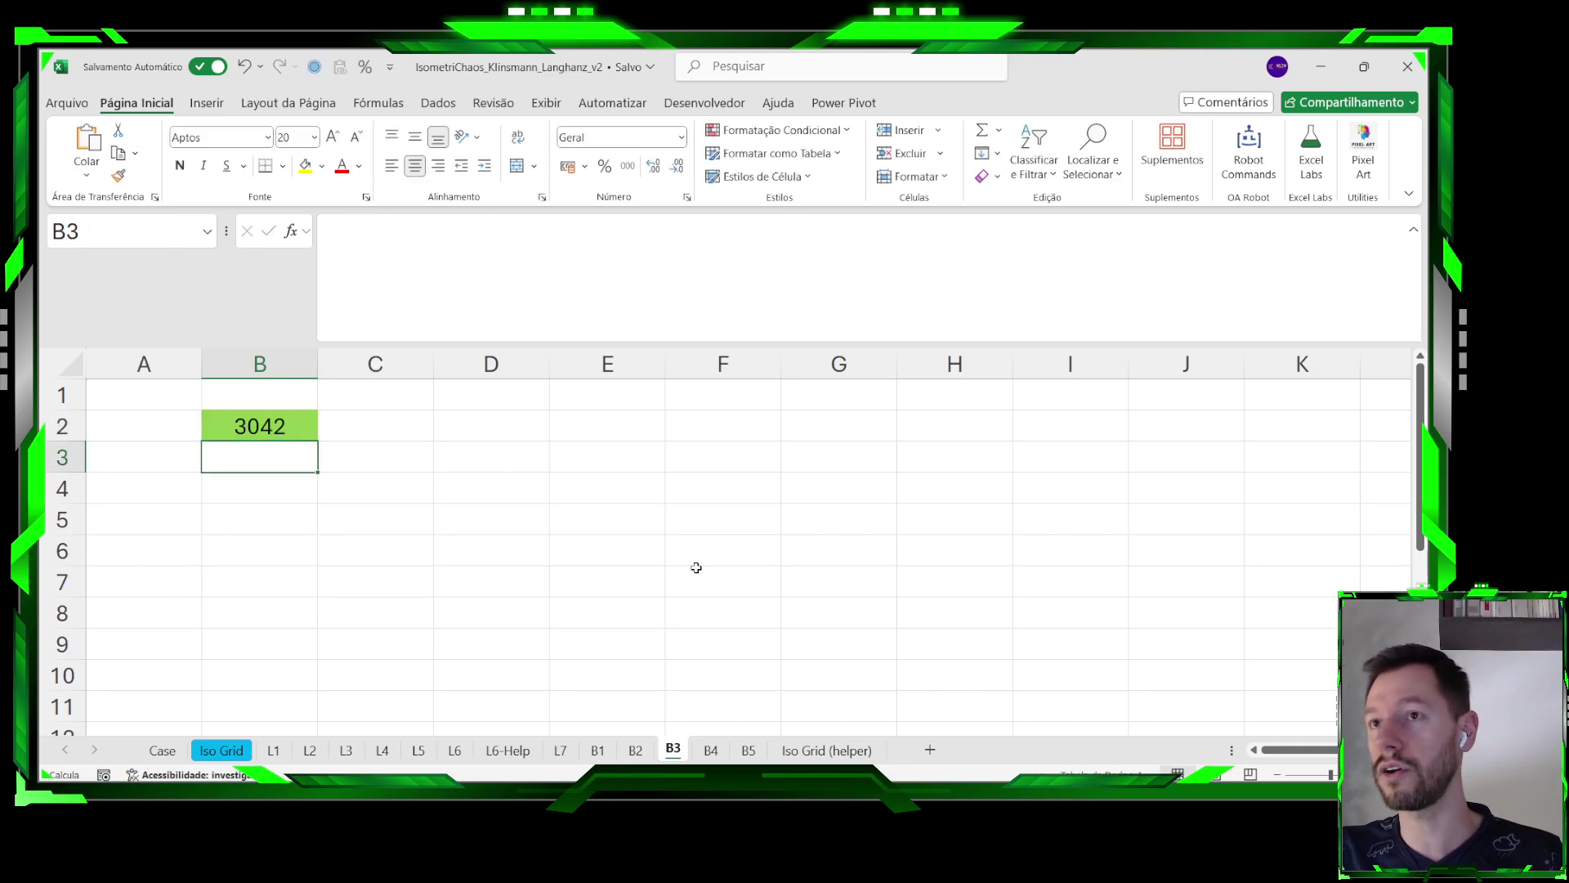
# Read the Bonus 4 question in G32 on the Case sheet.
pyautogui.click(712, 750)
pyautogui.click(163, 758)
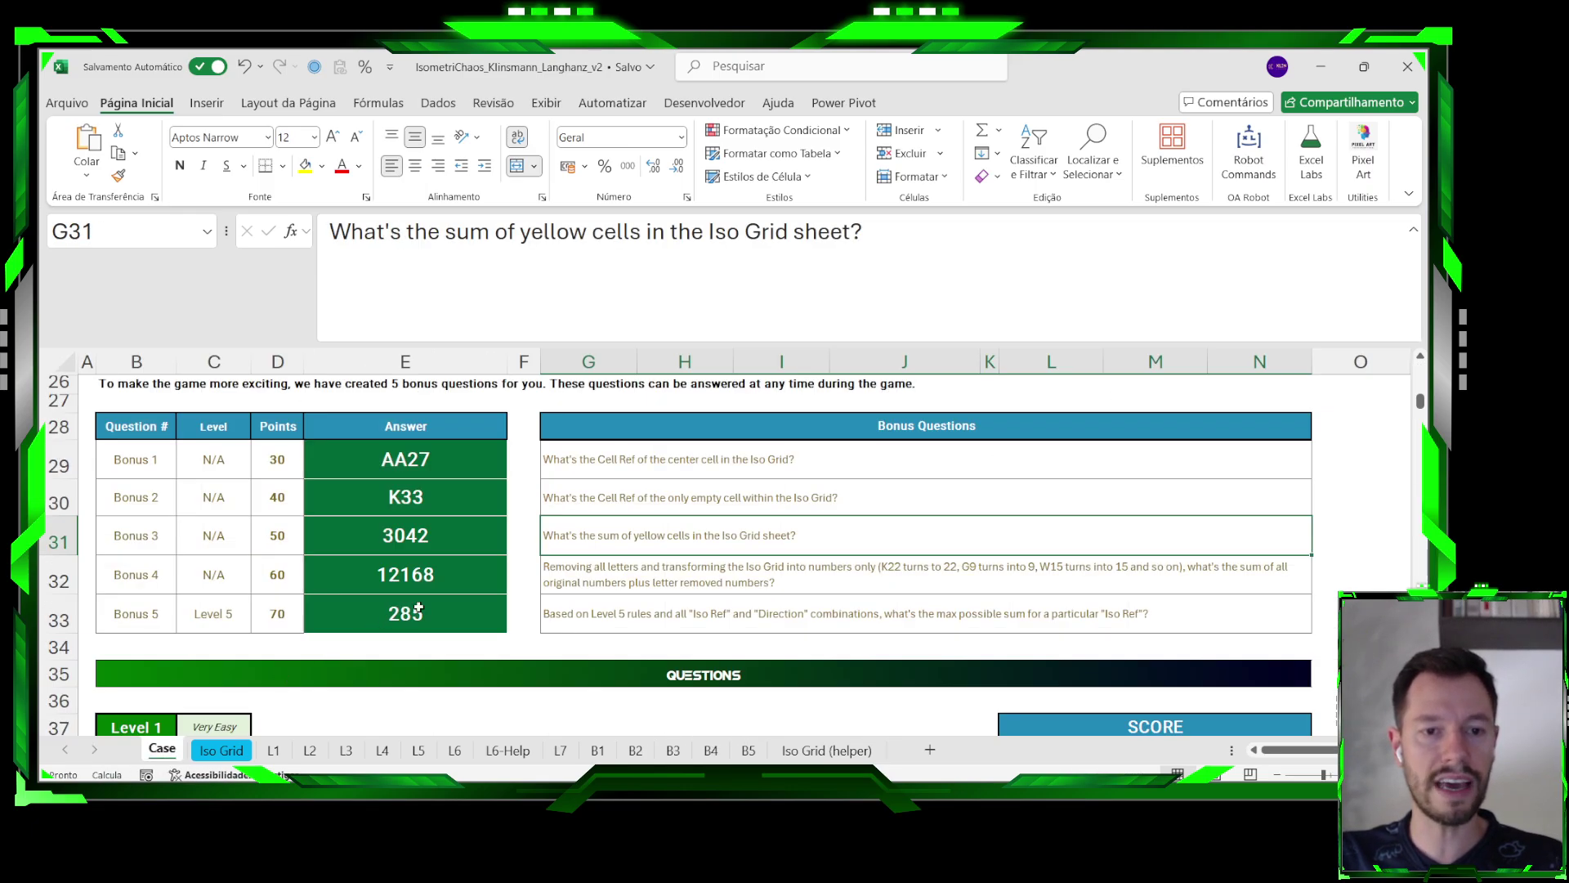
pyautogui.click(607, 580)
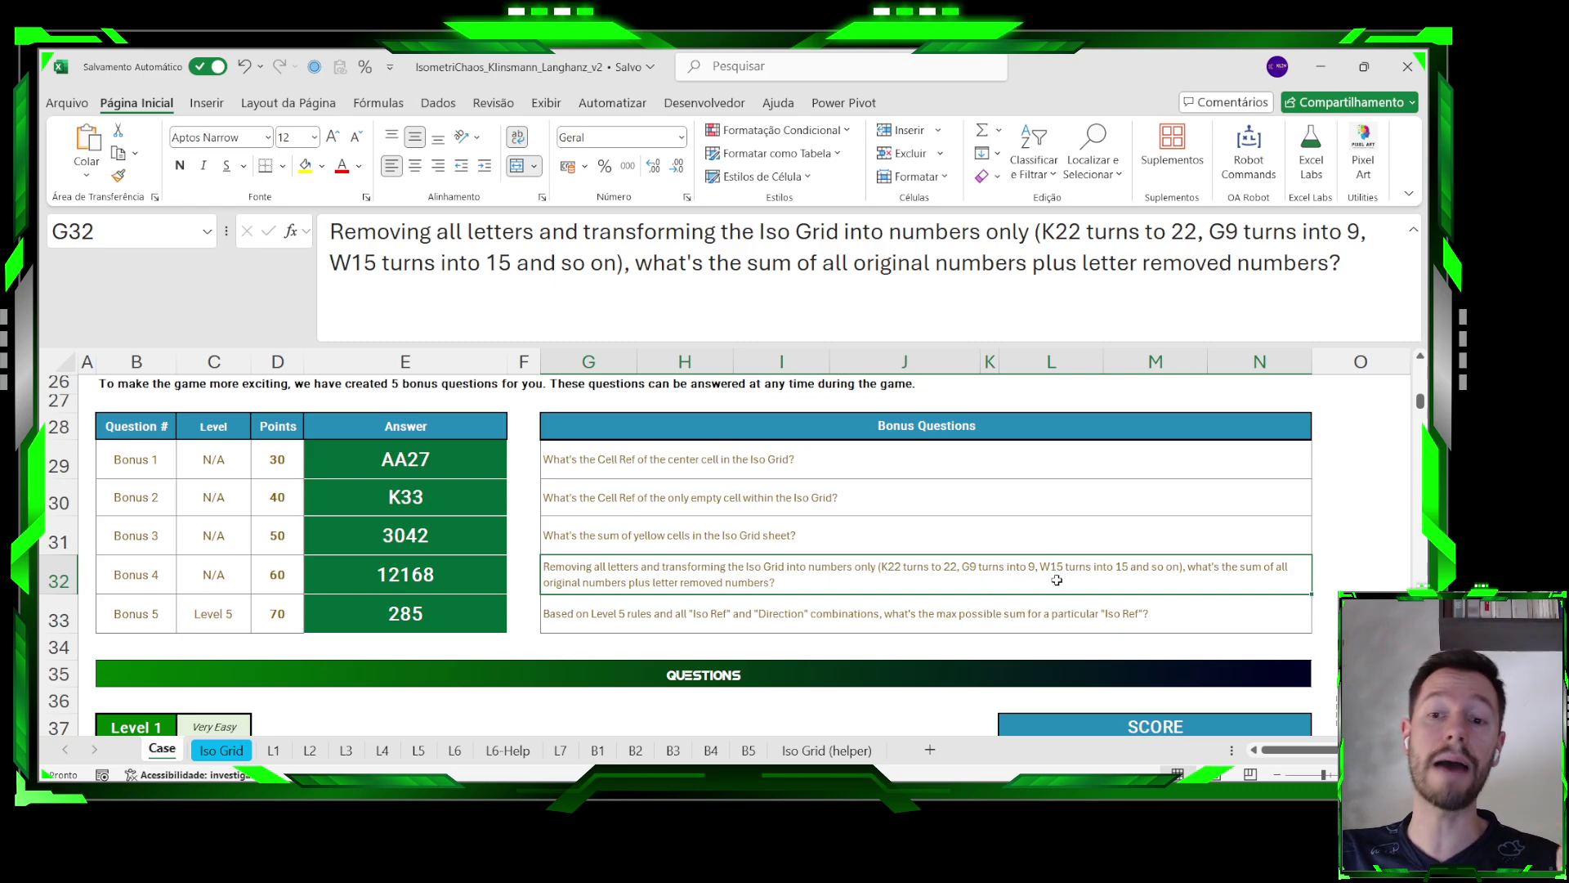
# Look over the Iso Grid copy on sheet B4 and find the start of the numbers-only grid below it.
pyautogui.click(710, 750)
pyautogui.scroll(7, 564, 572)
pyautogui.scroll(20, 569, 574)
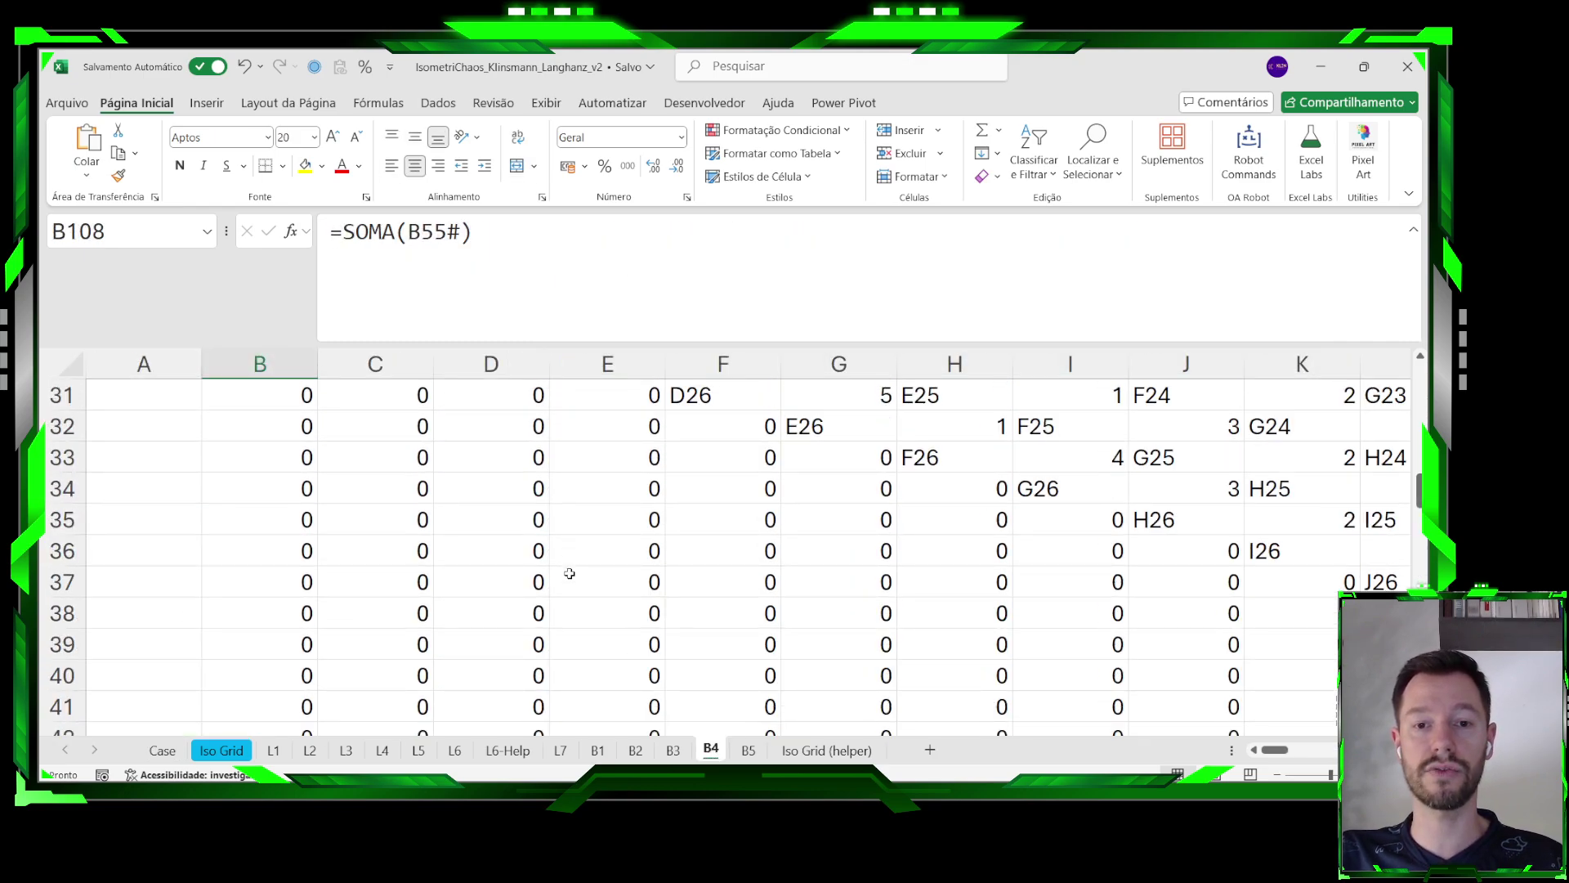
pyautogui.scroll(-4, 570, 574)
pyautogui.scroll(-8, 703, 515)
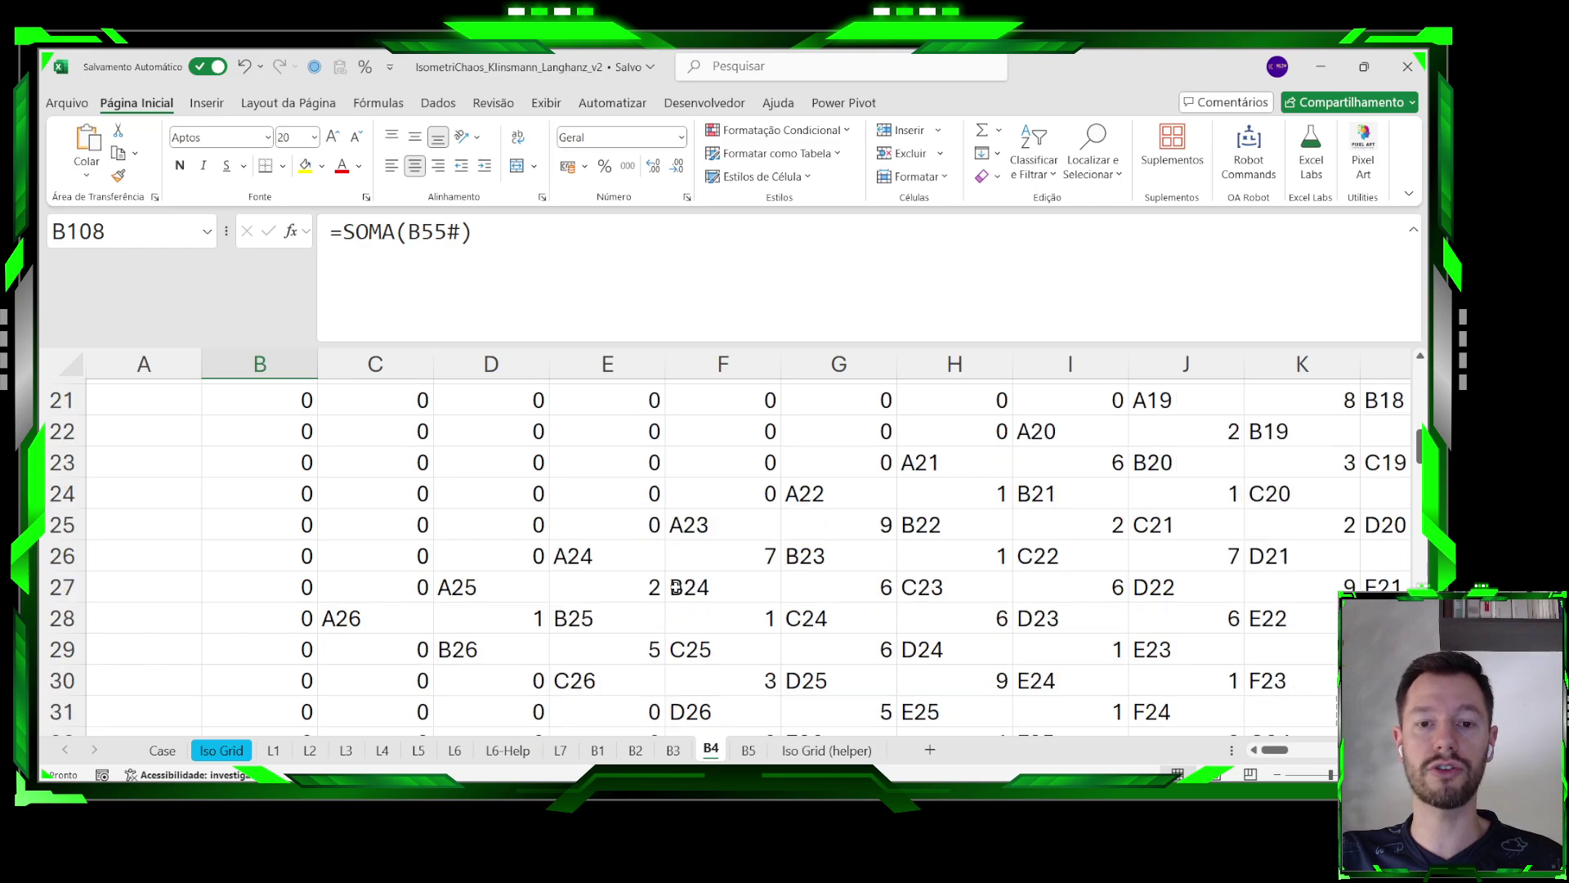
pyautogui.scroll(-4, 543, 554)
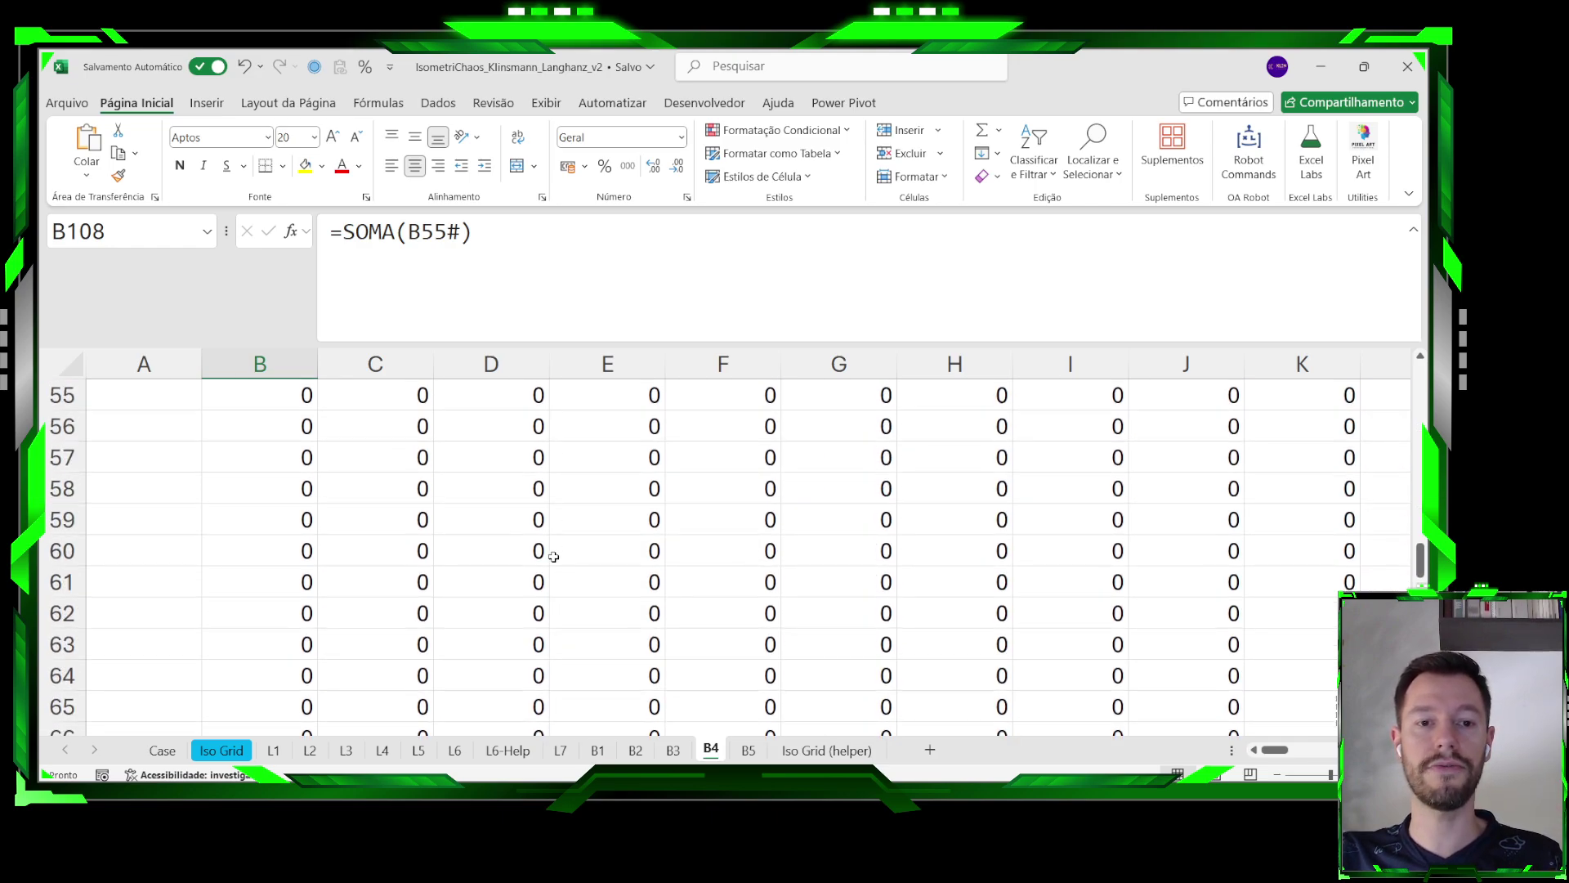
pyautogui.scroll(-1, 561, 554)
pyautogui.scroll(1, 398, 566)
pyautogui.scroll(1, 398, 566)
# Examine the REDUCE formula in B55, part by part: SEQUÊNCIA(26), SUBSTITUIR and CARACTUNICODE(a+64), keeping it as is.
pyautogui.click(237, 495)
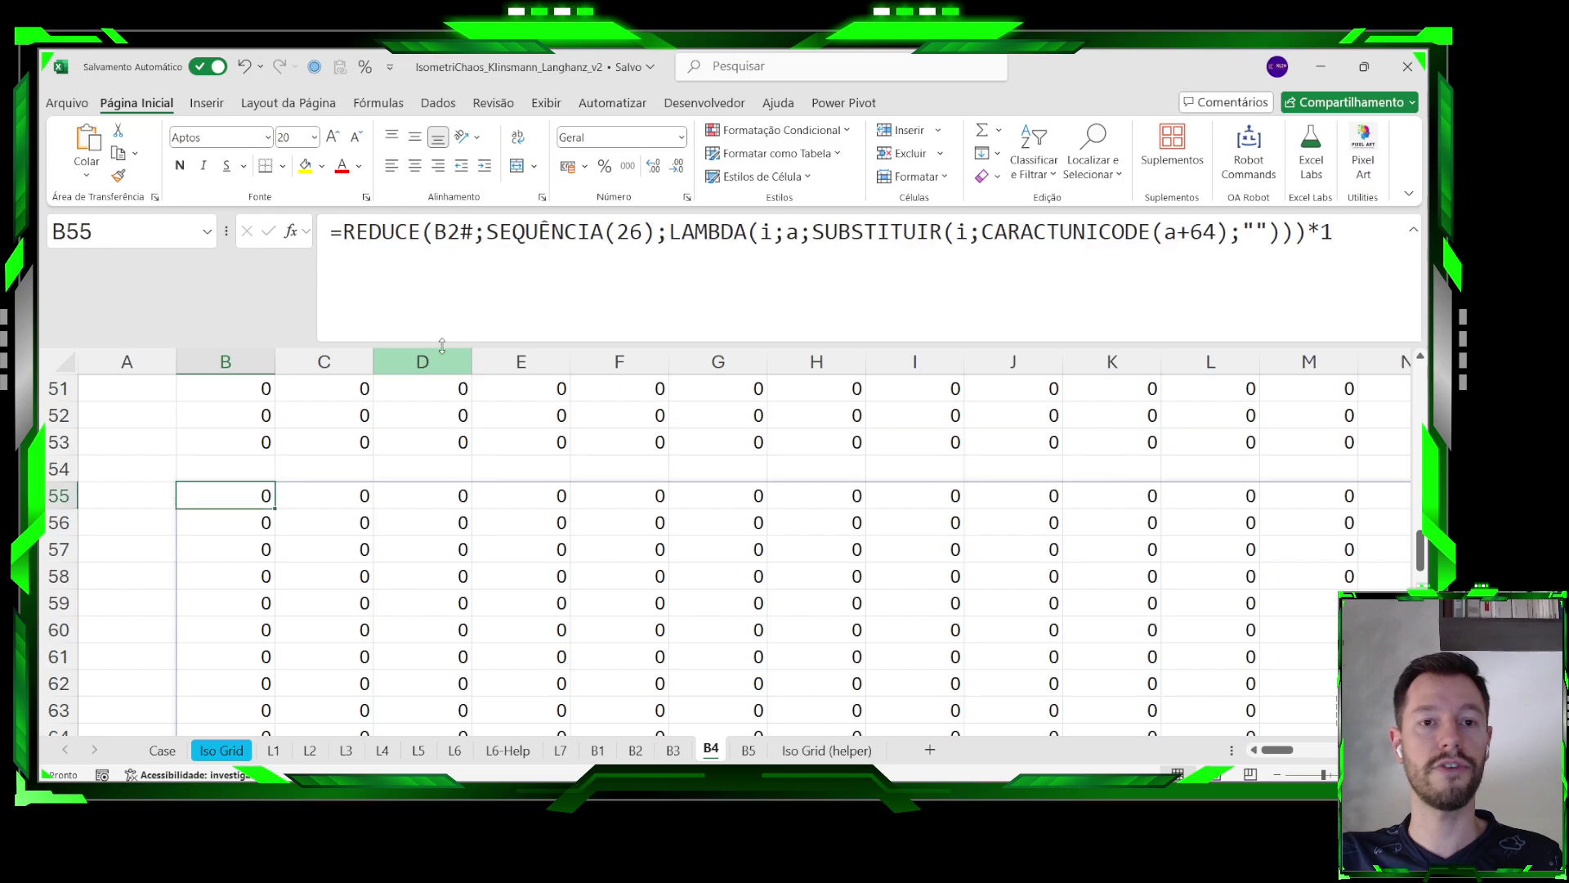
pyautogui.press('F2')
pyautogui.click(527, 262)
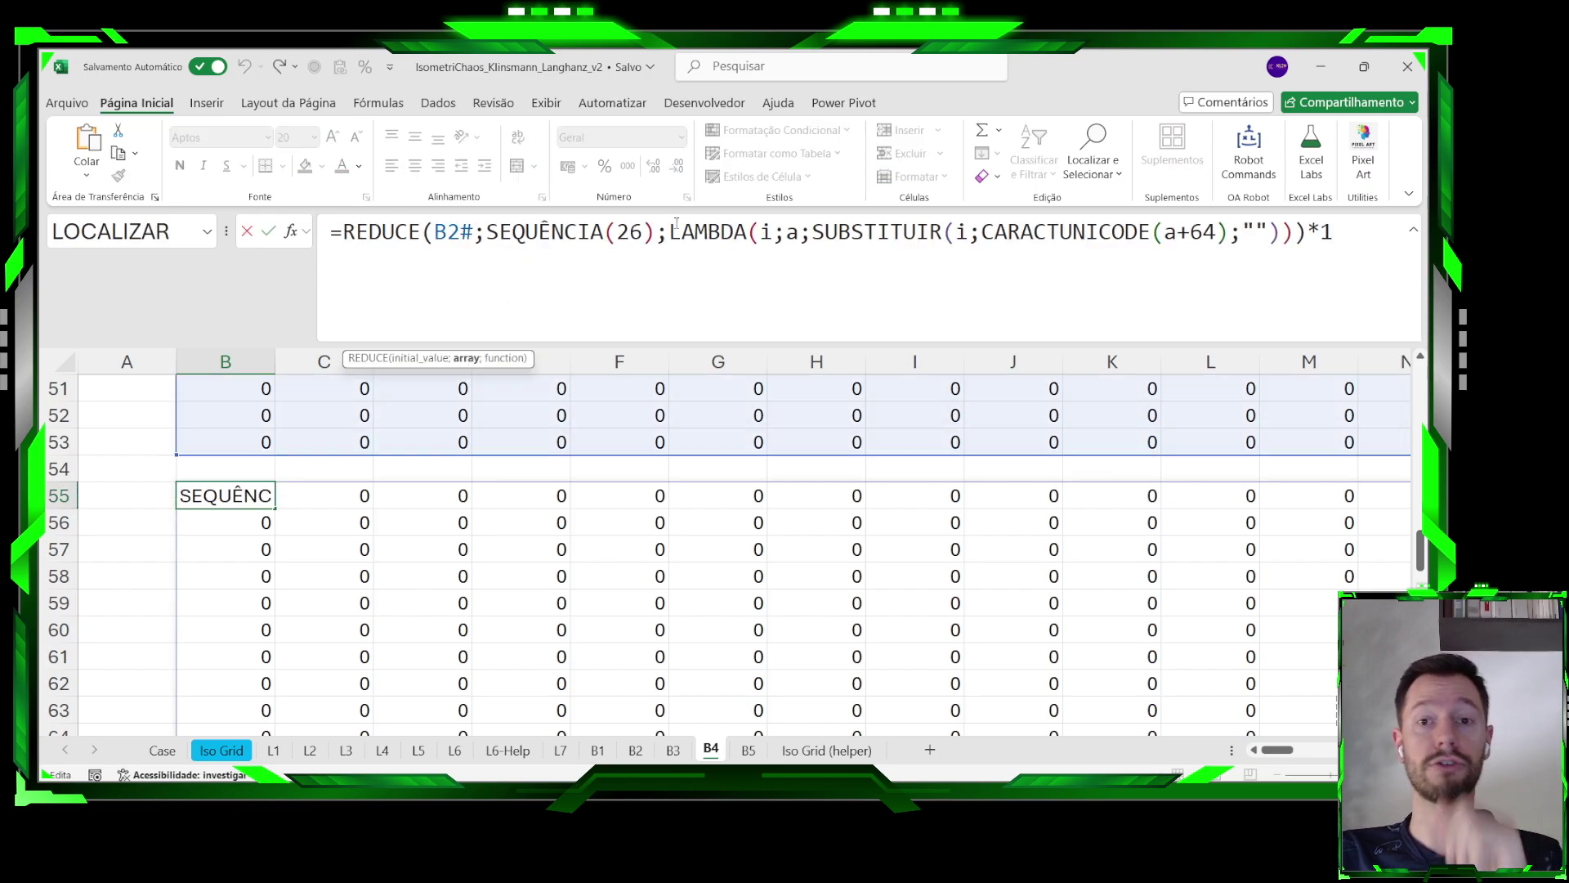
pyautogui.moveTo(814, 232); pyautogui.dragTo(942, 232)
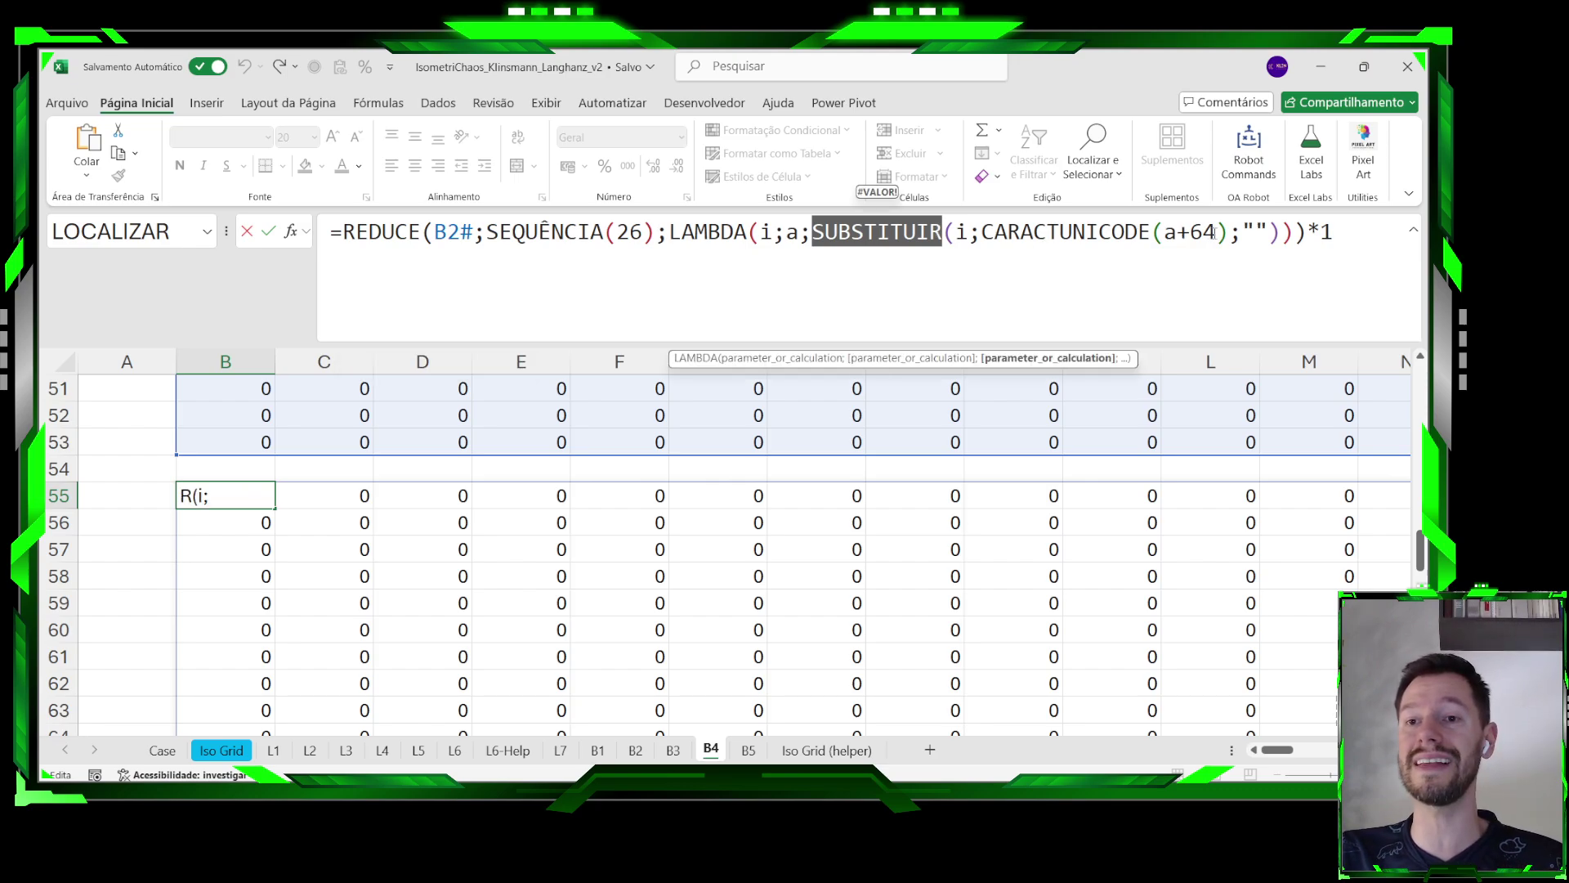
pyautogui.moveTo(1216, 233); pyautogui.dragTo(1163, 233)
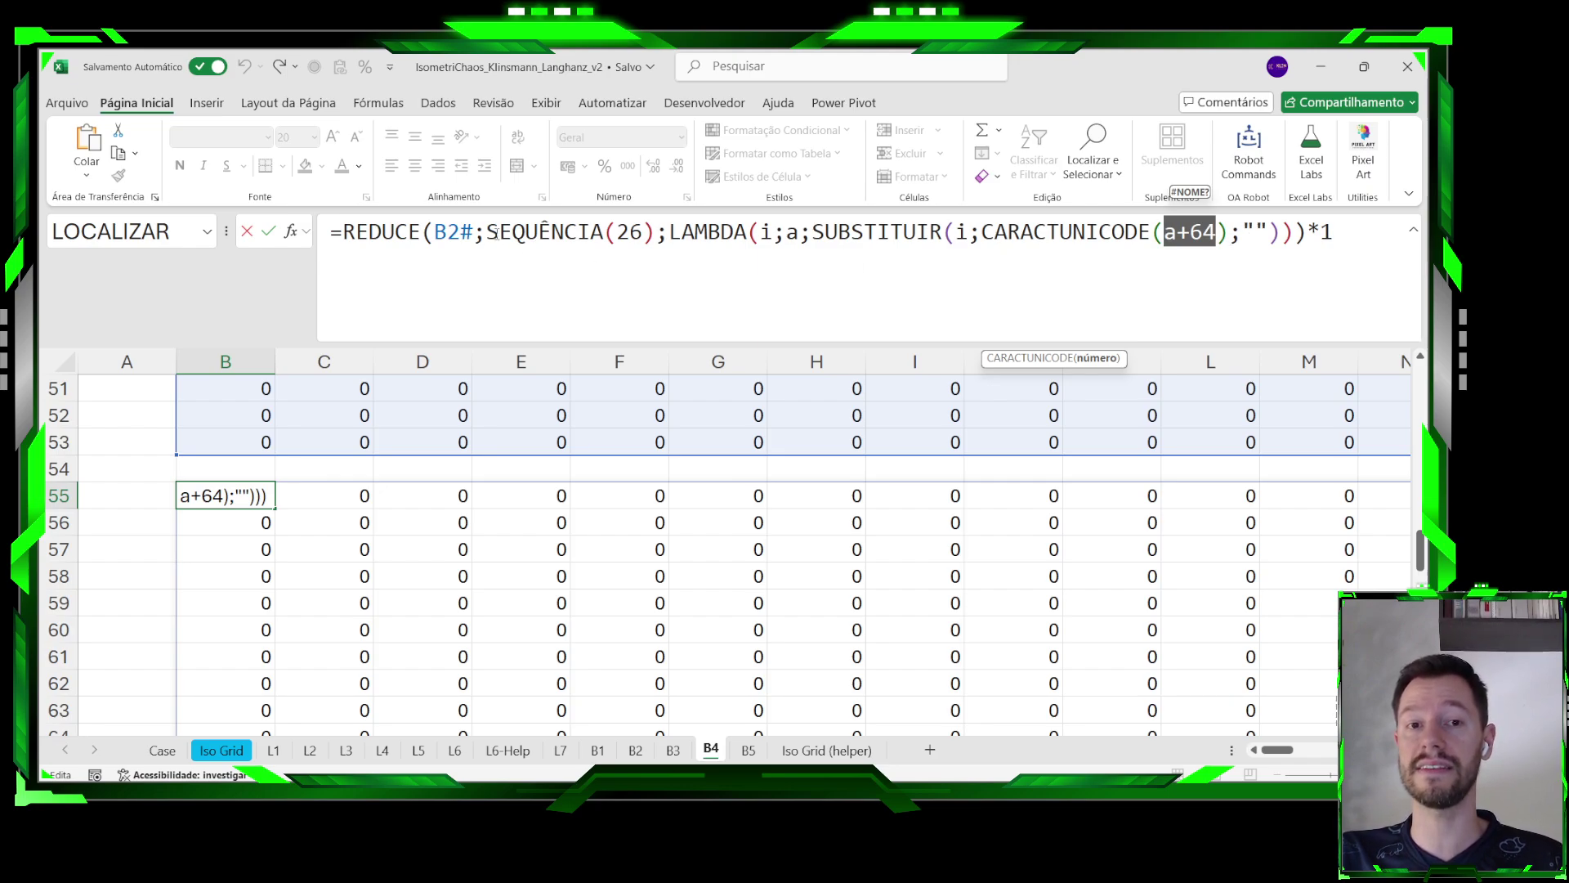
pyautogui.moveTo(490, 233); pyautogui.dragTo(656, 233)
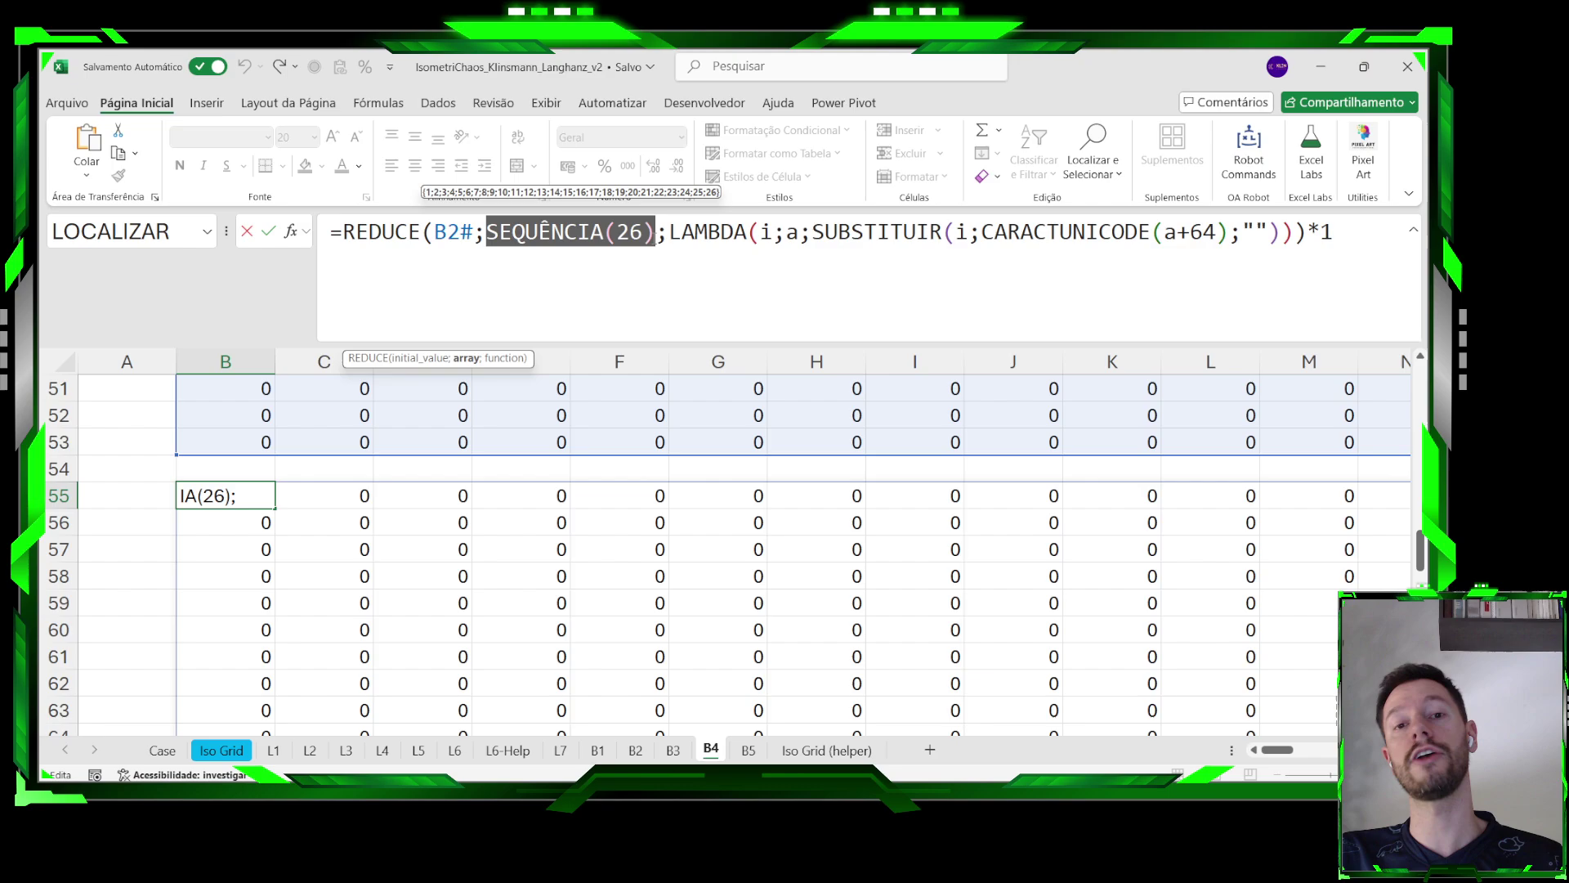
pyautogui.moveTo(983, 233); pyautogui.dragTo(1229, 233)
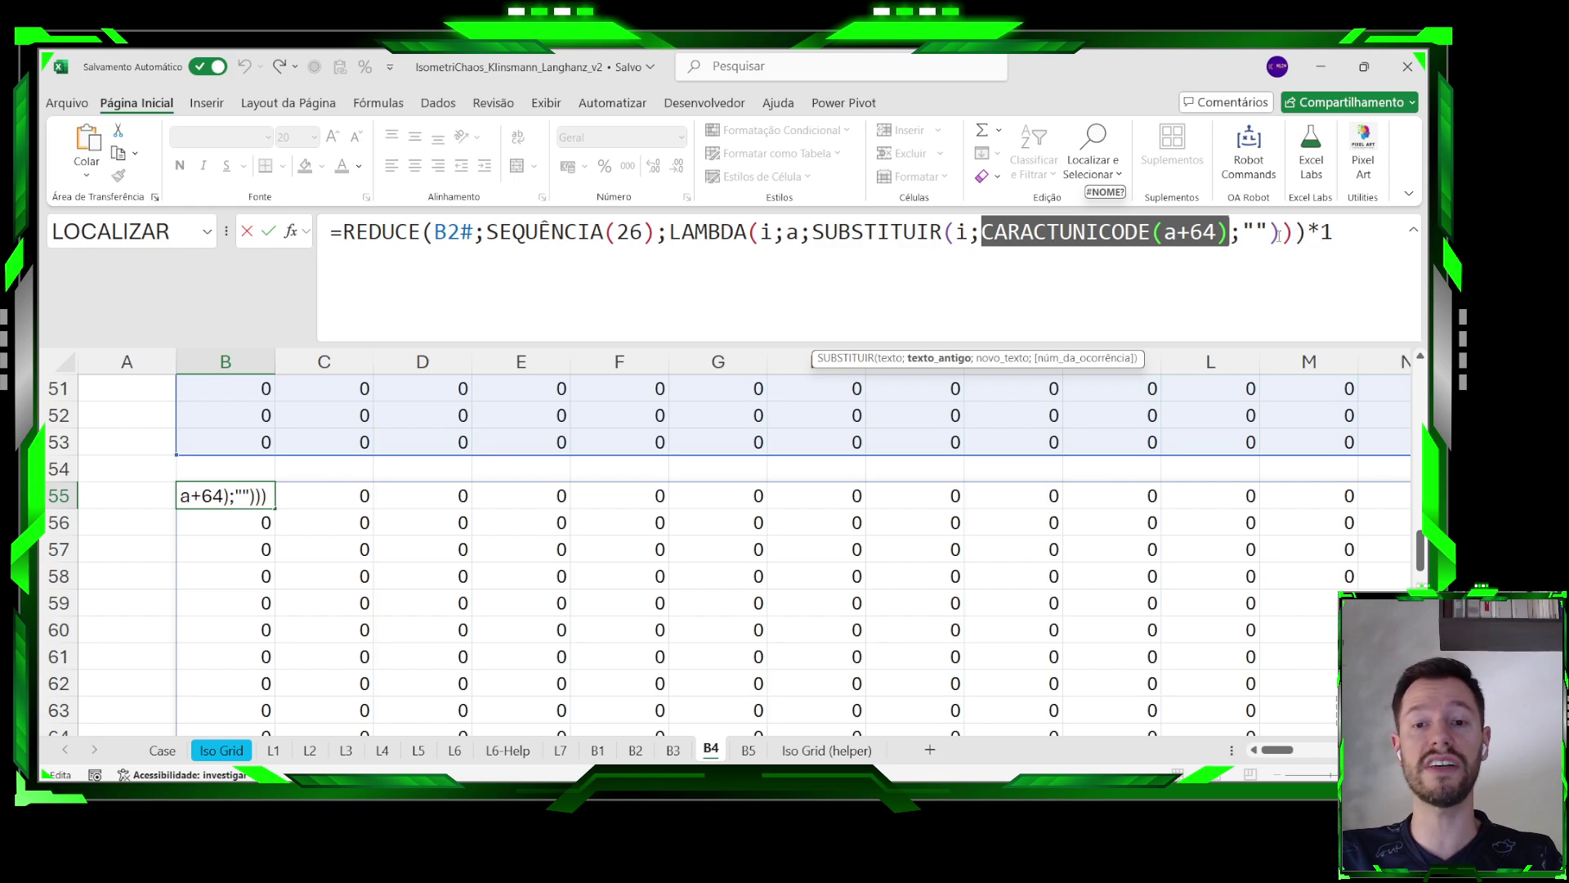
pyautogui.hotkey('ctrl', 'Return')
# Compare the letter-free values in the numbers-only grid with the original Iso Grid entries, such as G30:G32.
pyautogui.scroll(-8, 886, 508)
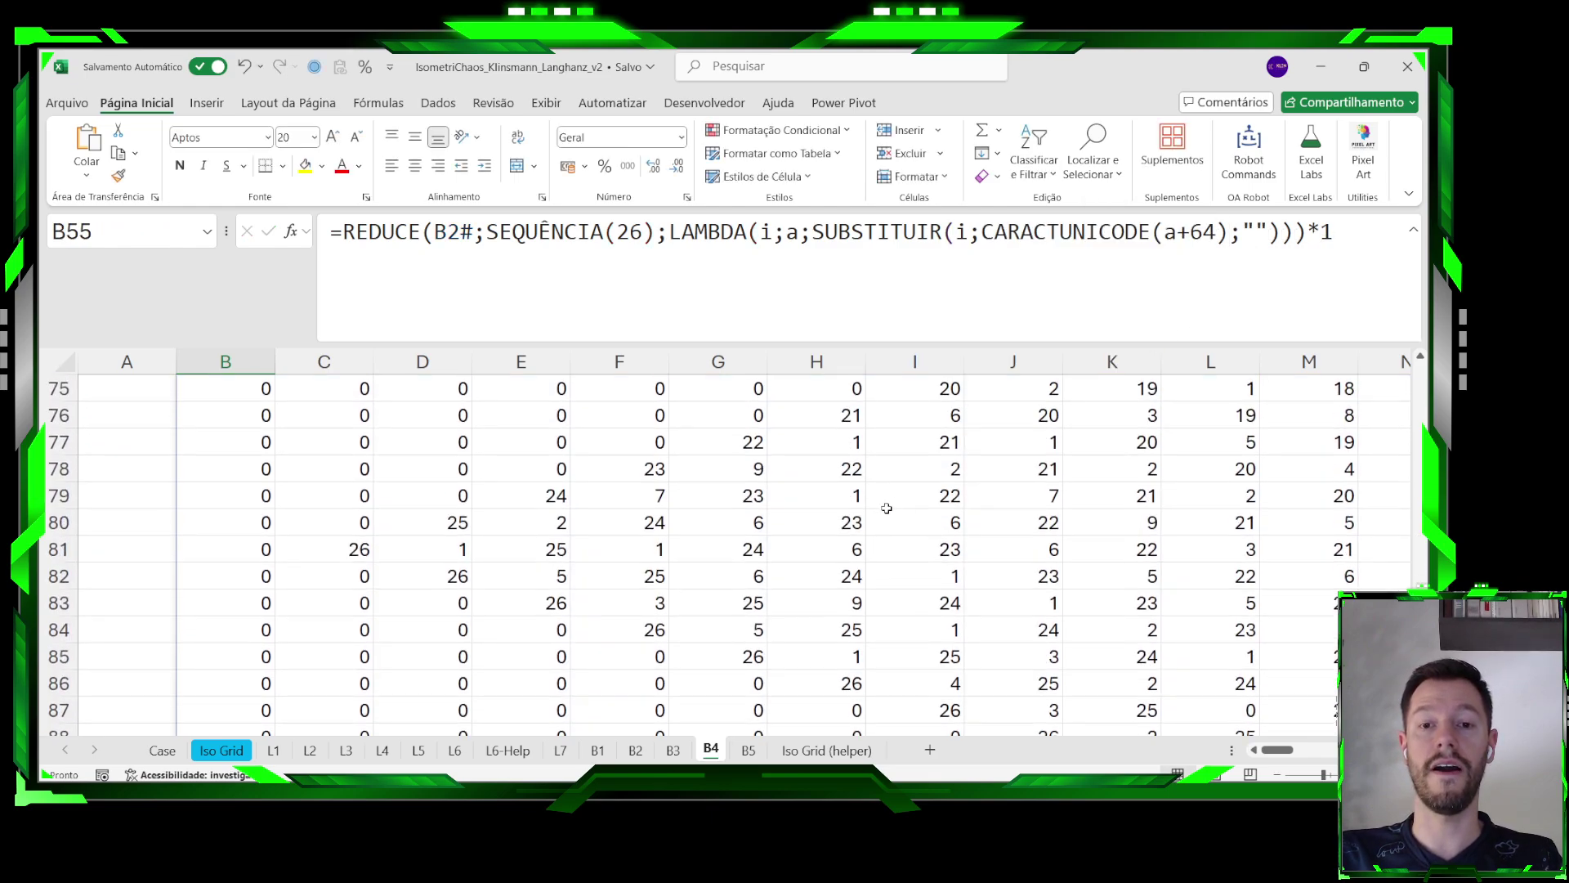
pyautogui.click(727, 495)
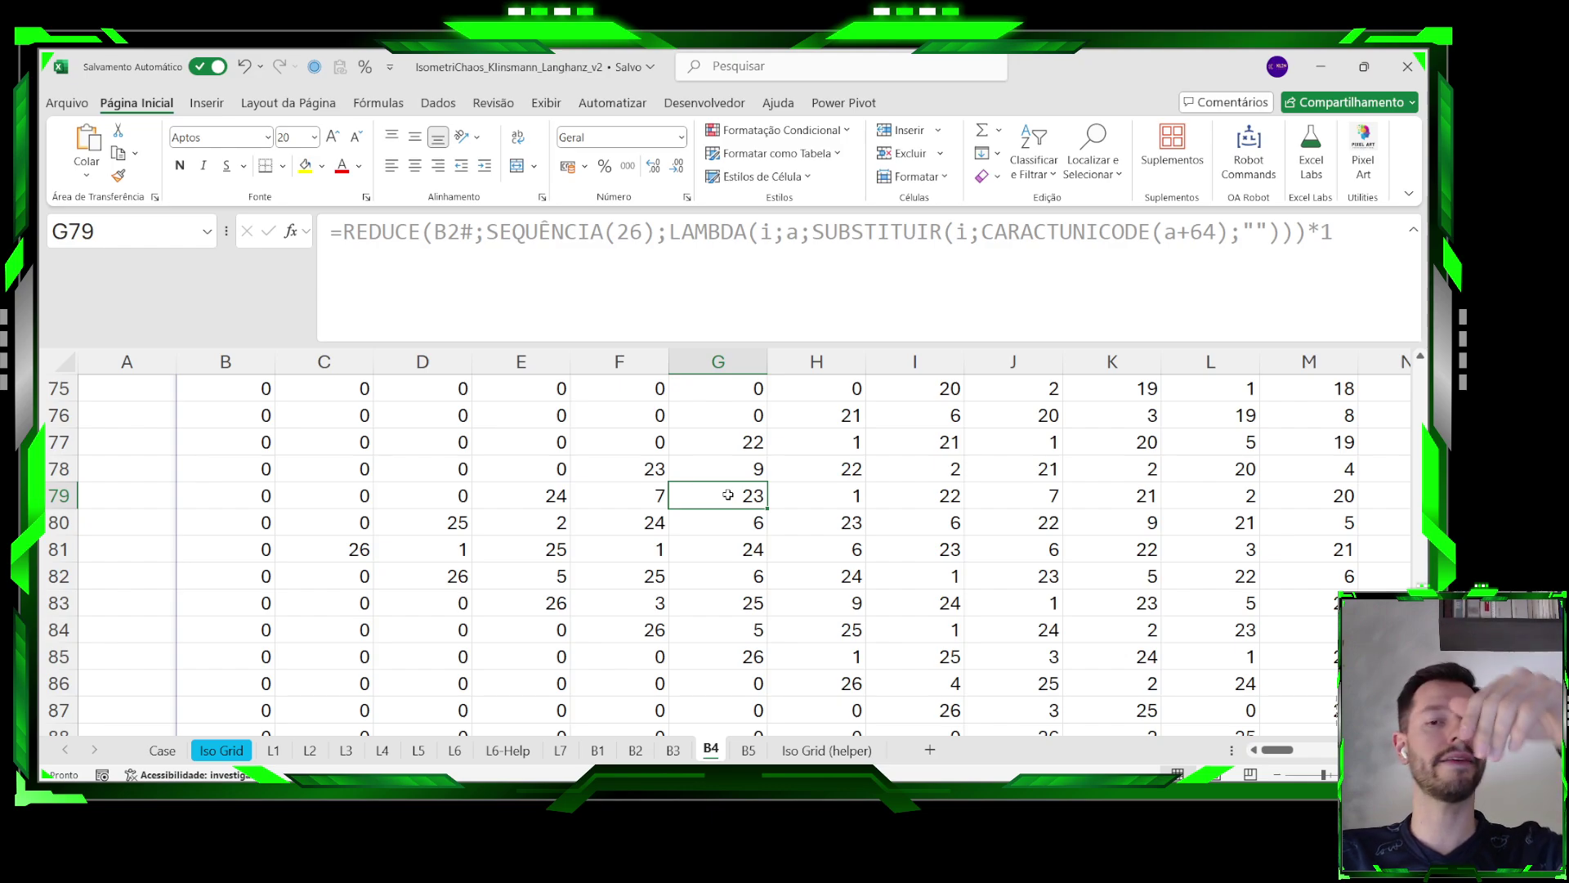
pyautogui.click(744, 442)
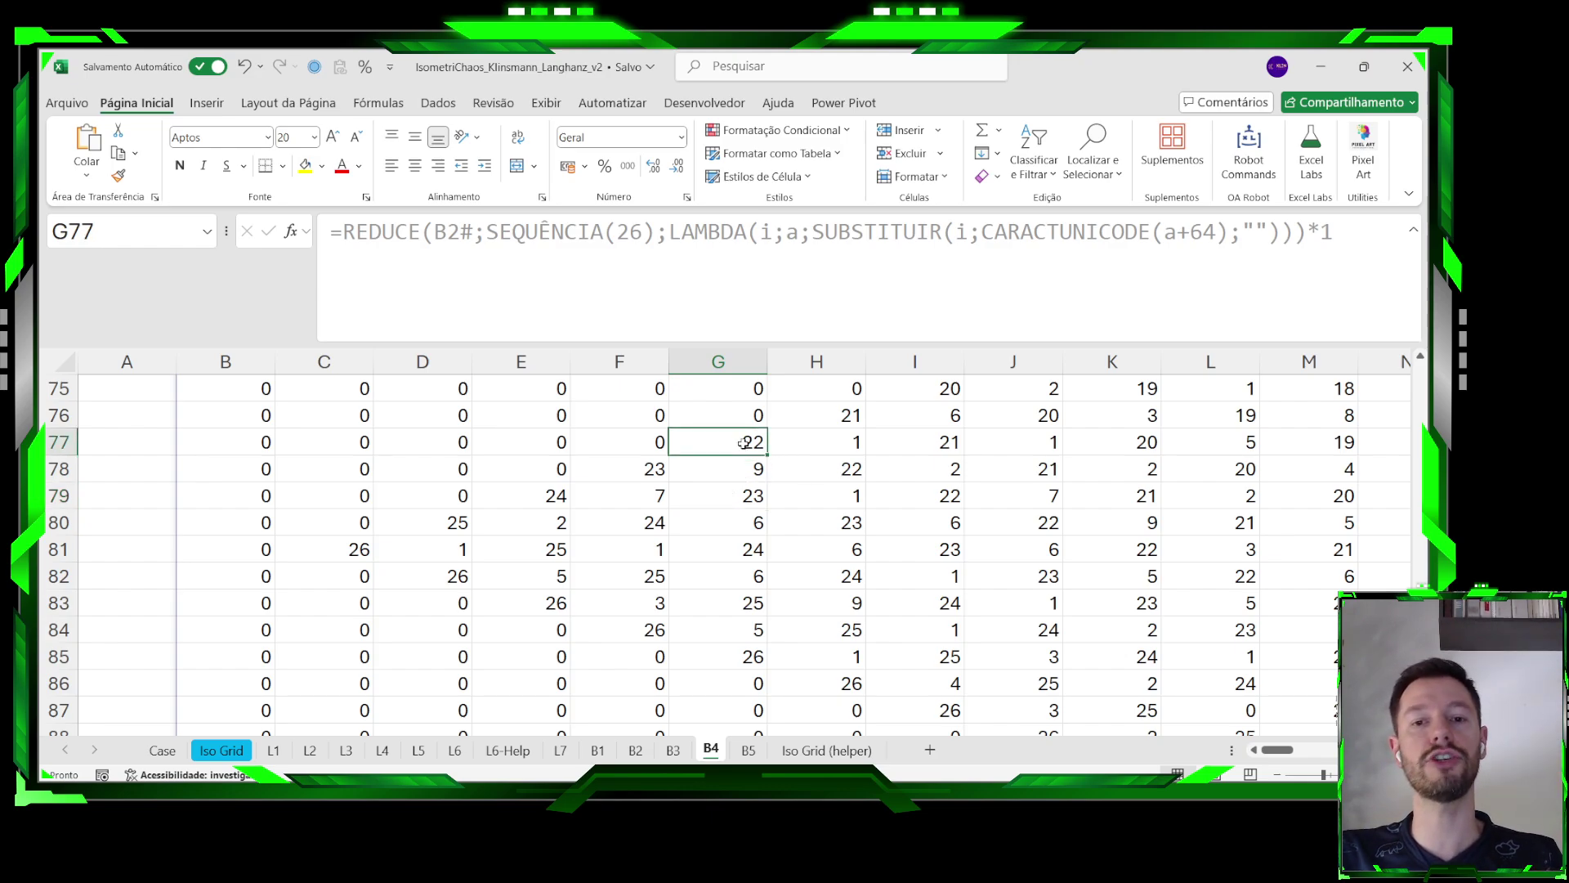
pyautogui.scroll(15, 742, 442)
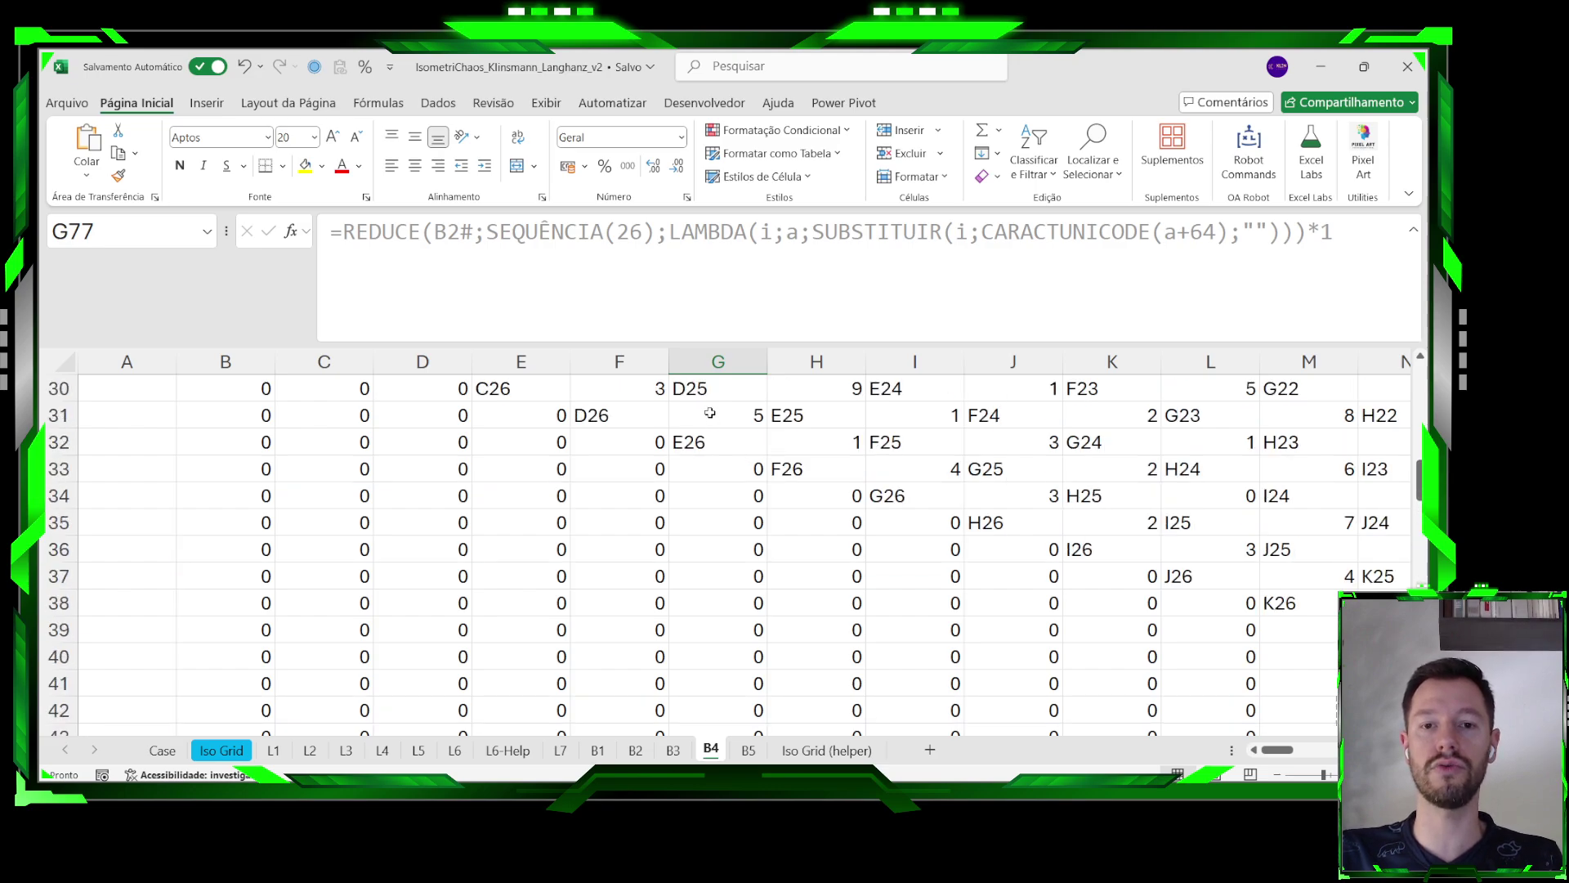
pyautogui.click(707, 386)
pyautogui.hotkey('shift', 'Down')
pyautogui.hotkey('shift', 'Down')
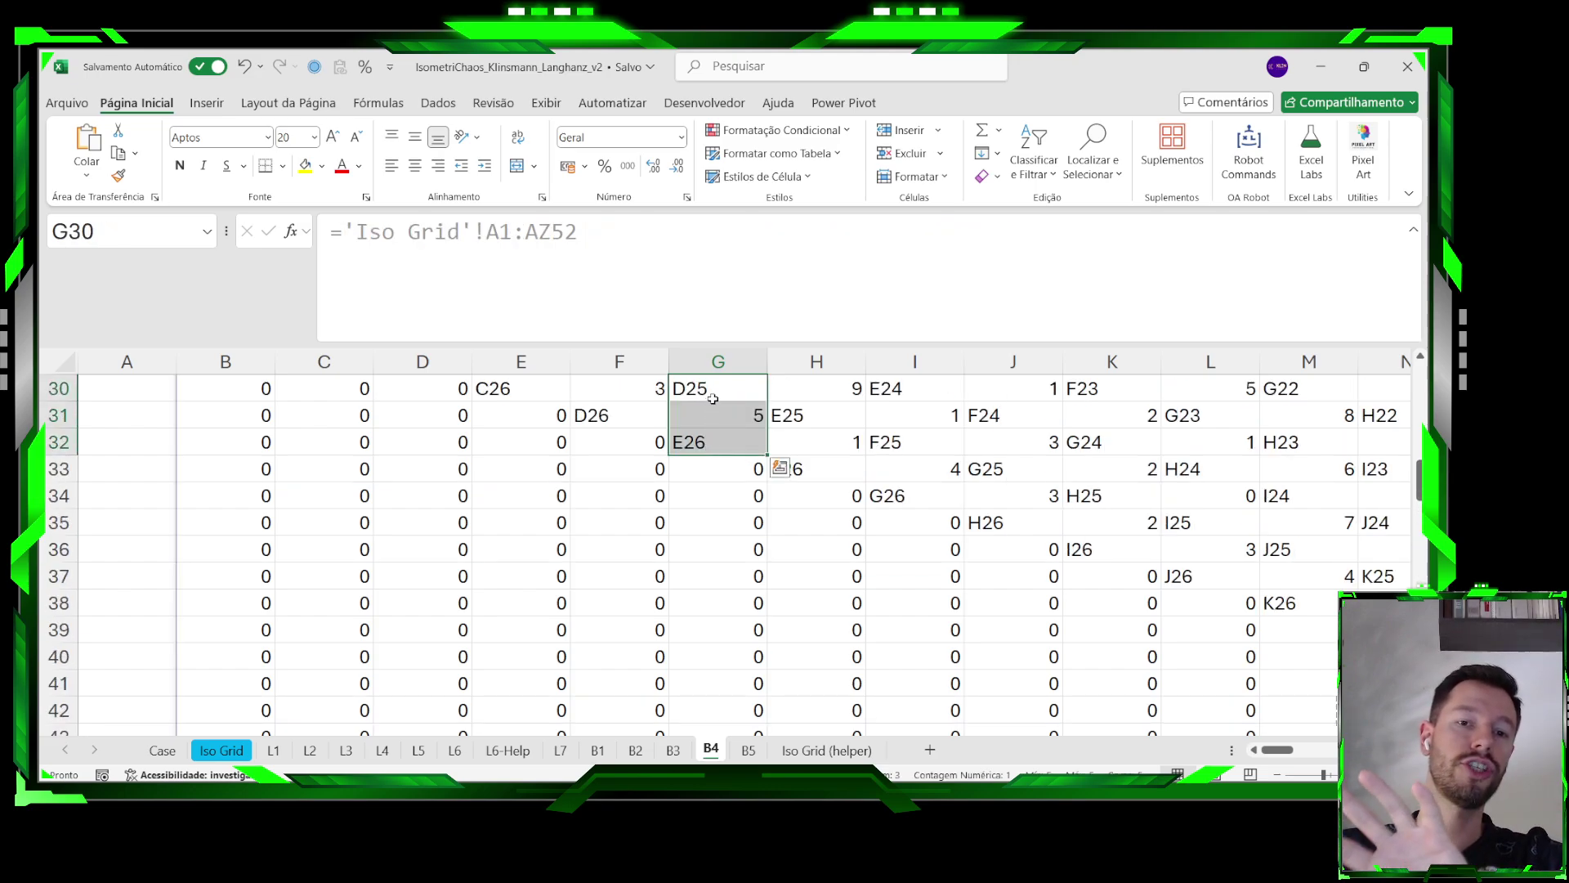
pyautogui.scroll(-9, 713, 398)
pyautogui.click(748, 469)
pyautogui.scroll(-2, 827, 566)
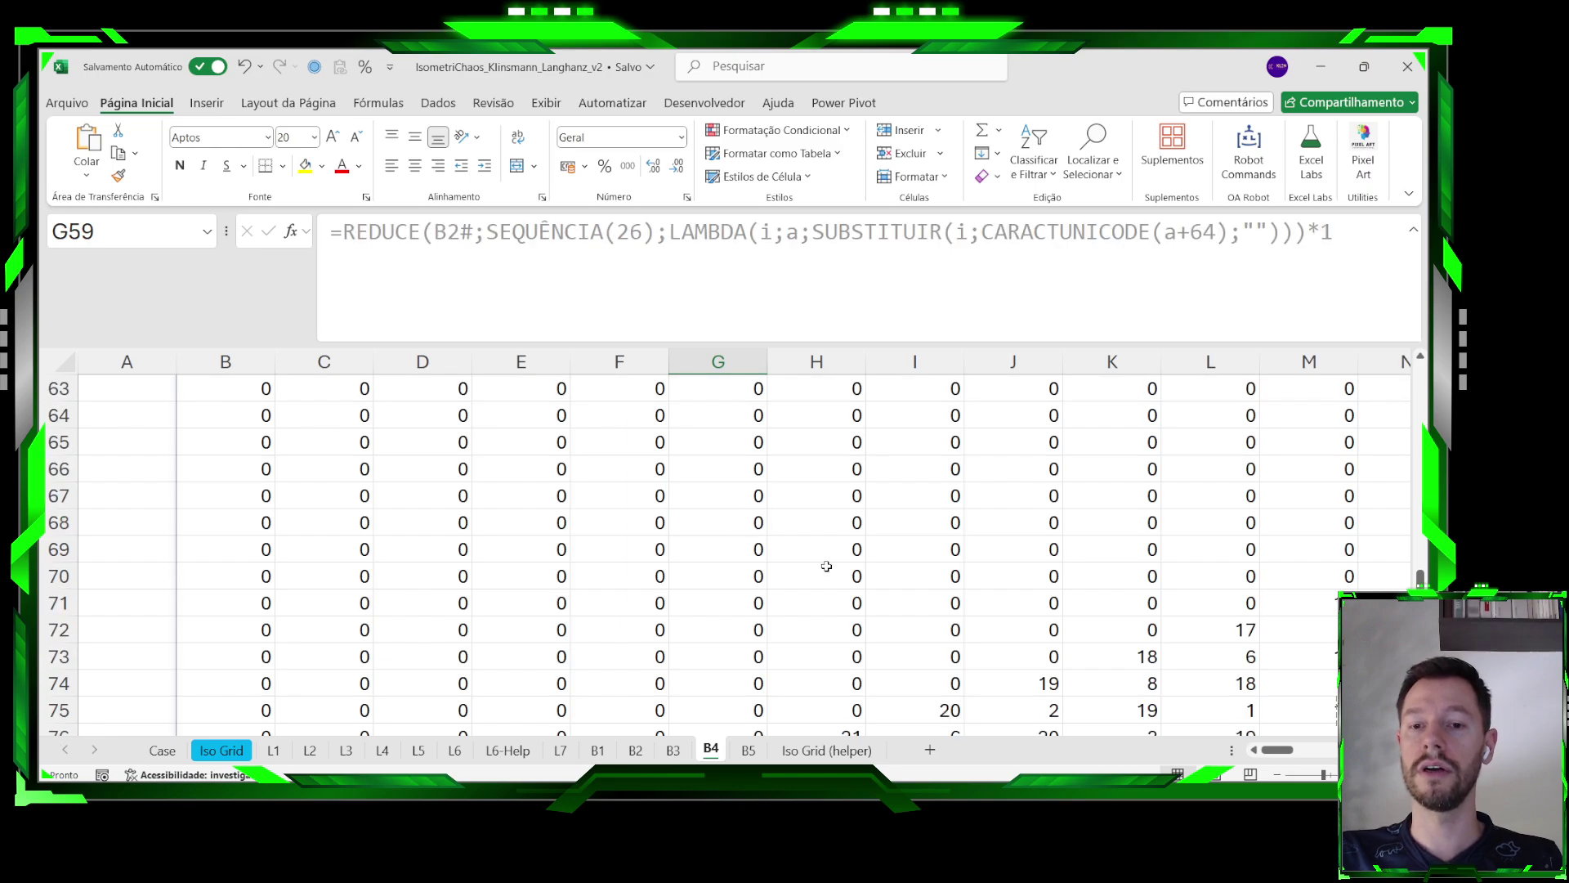
pyautogui.scroll(-2, 827, 567)
pyautogui.click(932, 567)
# Inspect the SOMA(B55#) formula in B108 and check the spilled range it covers, keeping the formula.
pyautogui.scroll(-15, 918, 551)
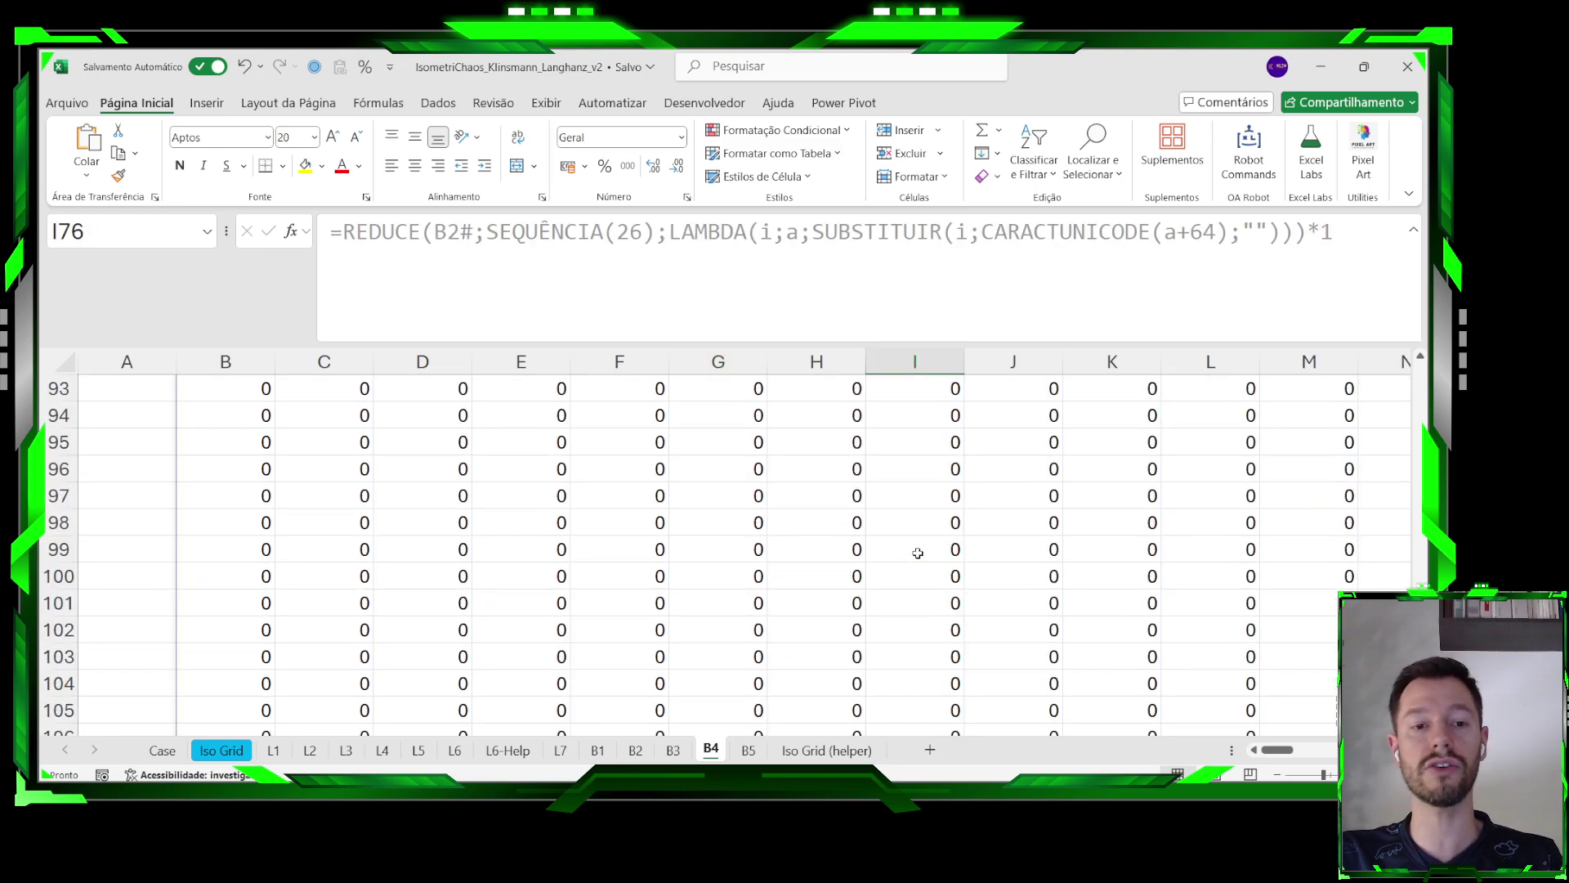
pyautogui.scroll(3, 830, 561)
pyautogui.click(253, 467)
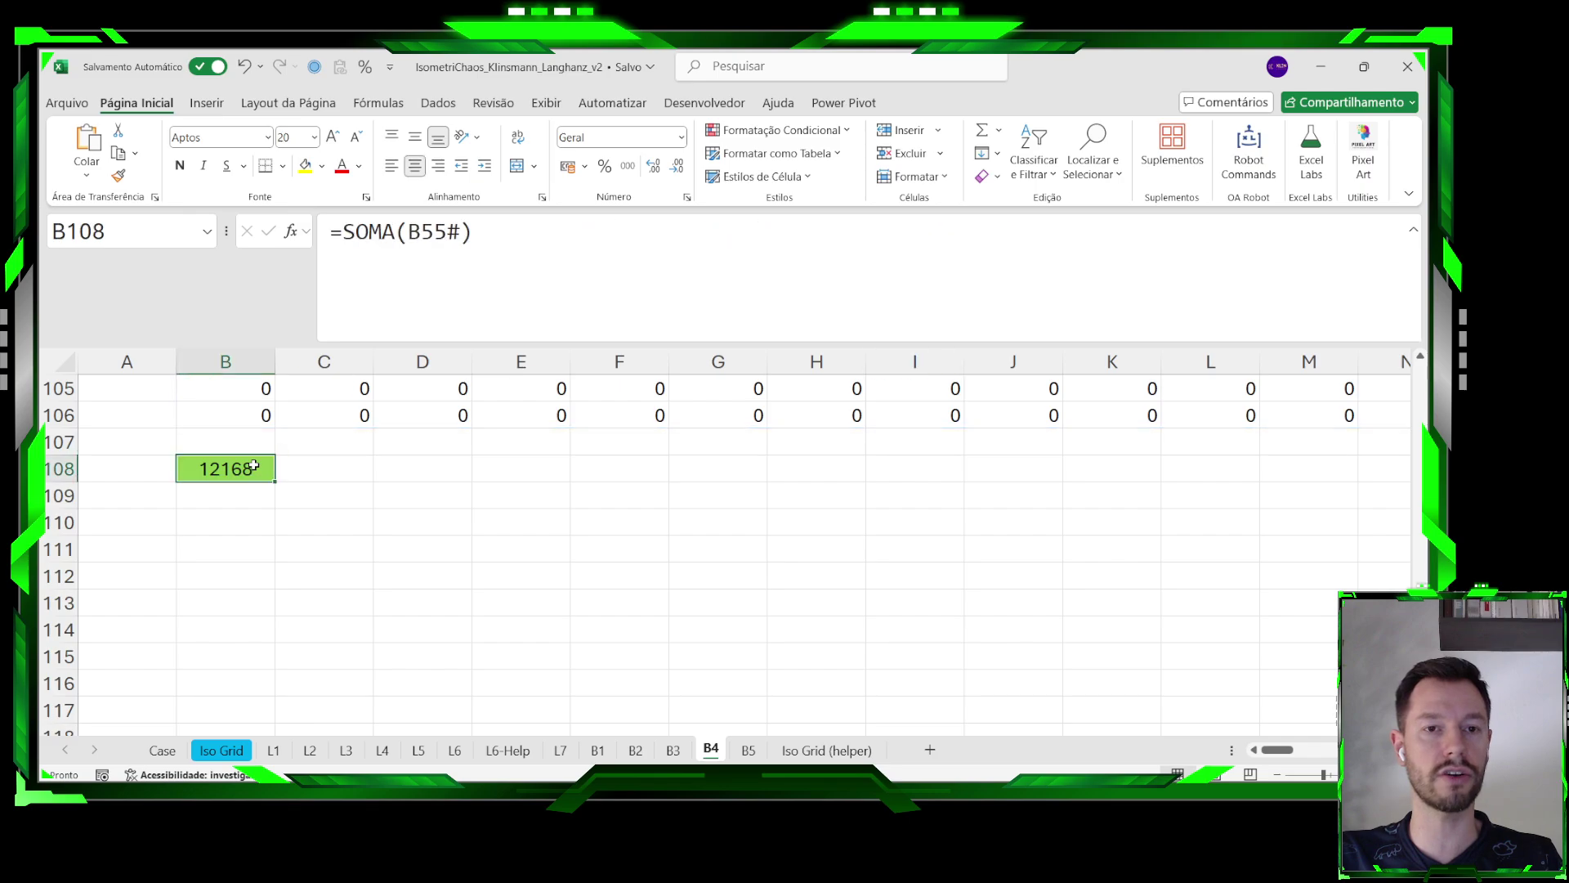
pyautogui.click(388, 289)
pyautogui.scroll(10, 498, 479)
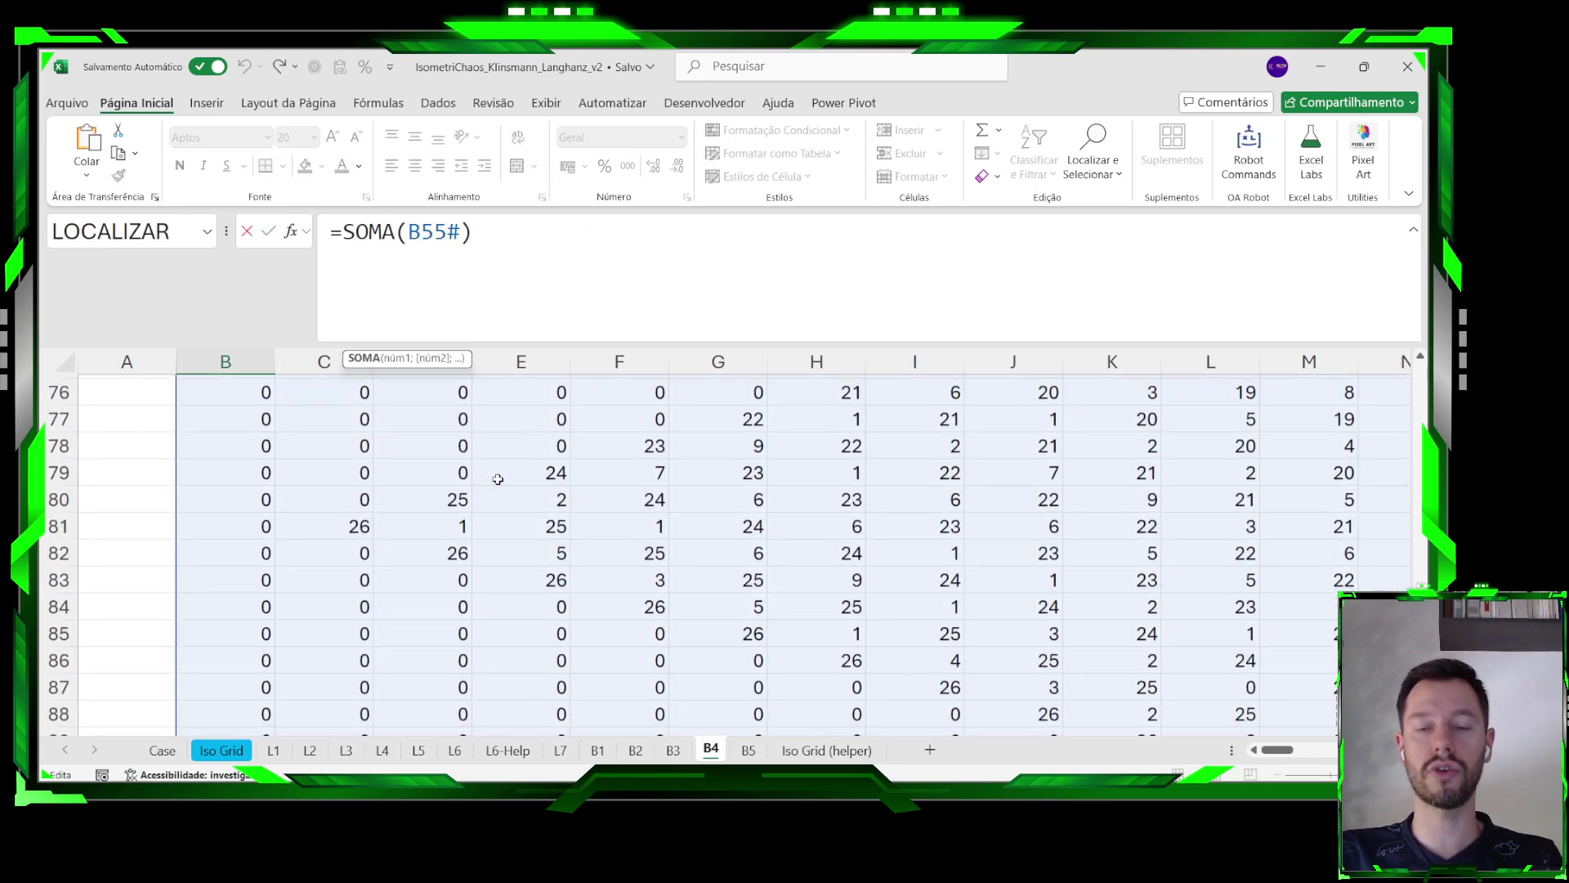
pyautogui.scroll(7, 497, 479)
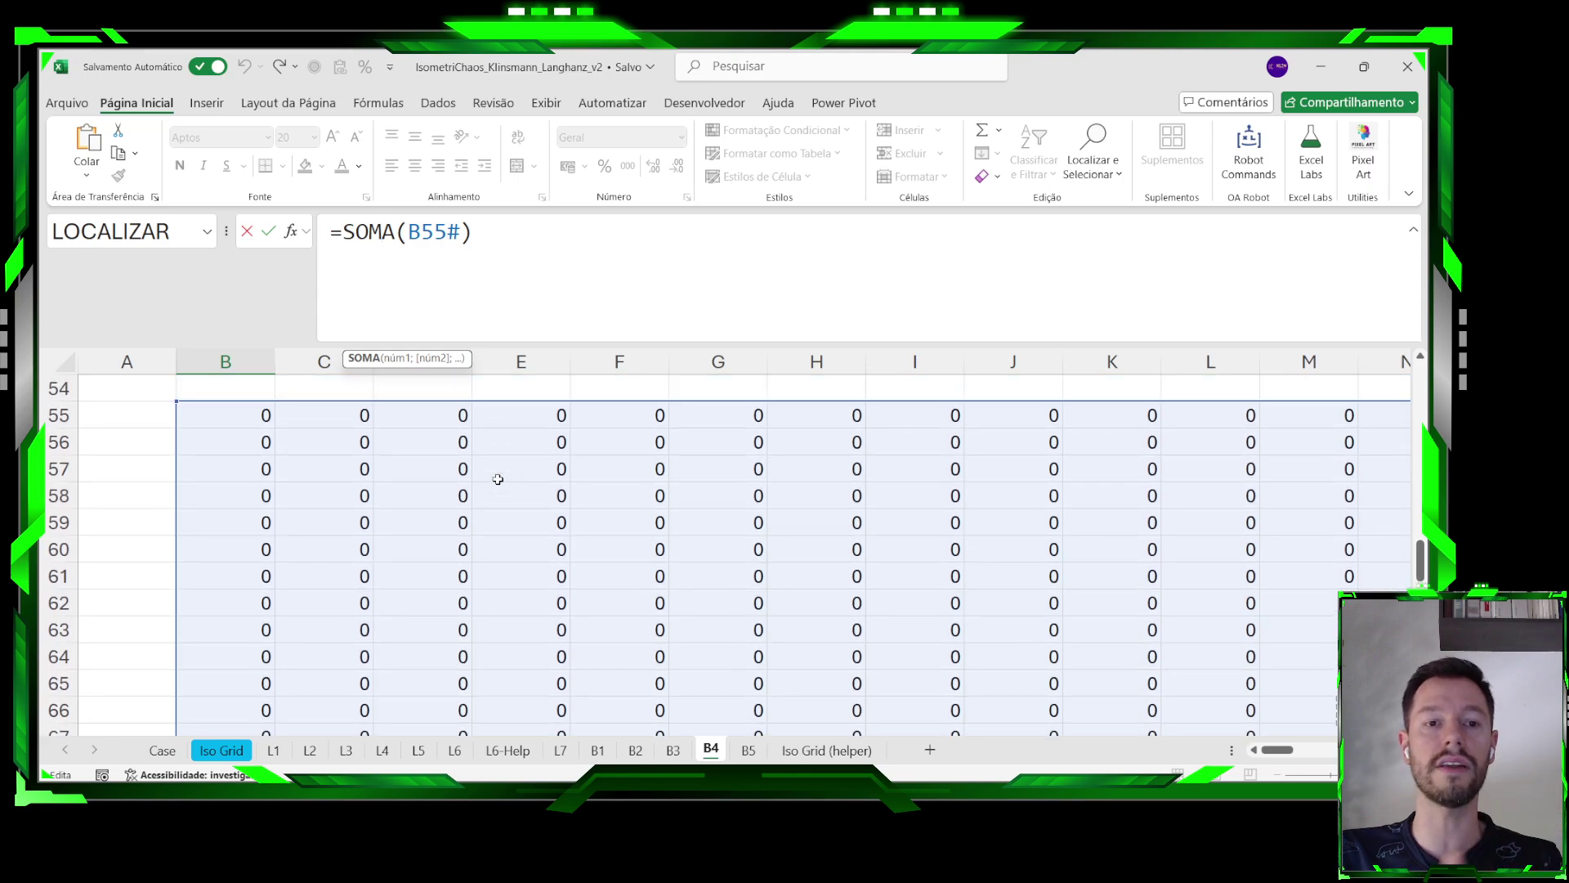
pyautogui.scroll(-19, 498, 479)
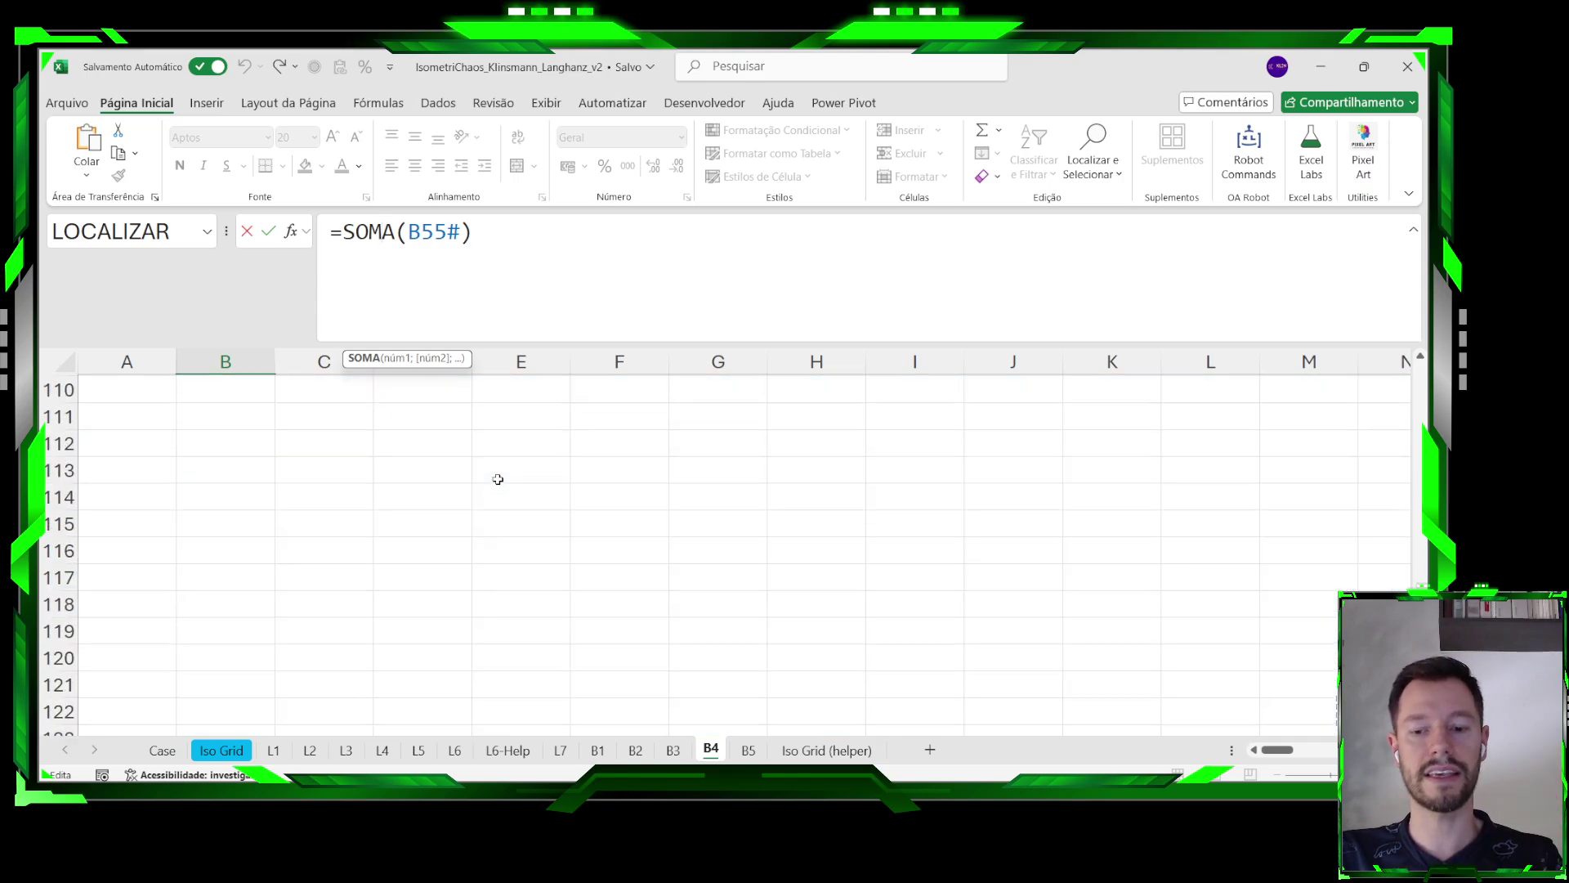
pyautogui.scroll(3, 498, 479)
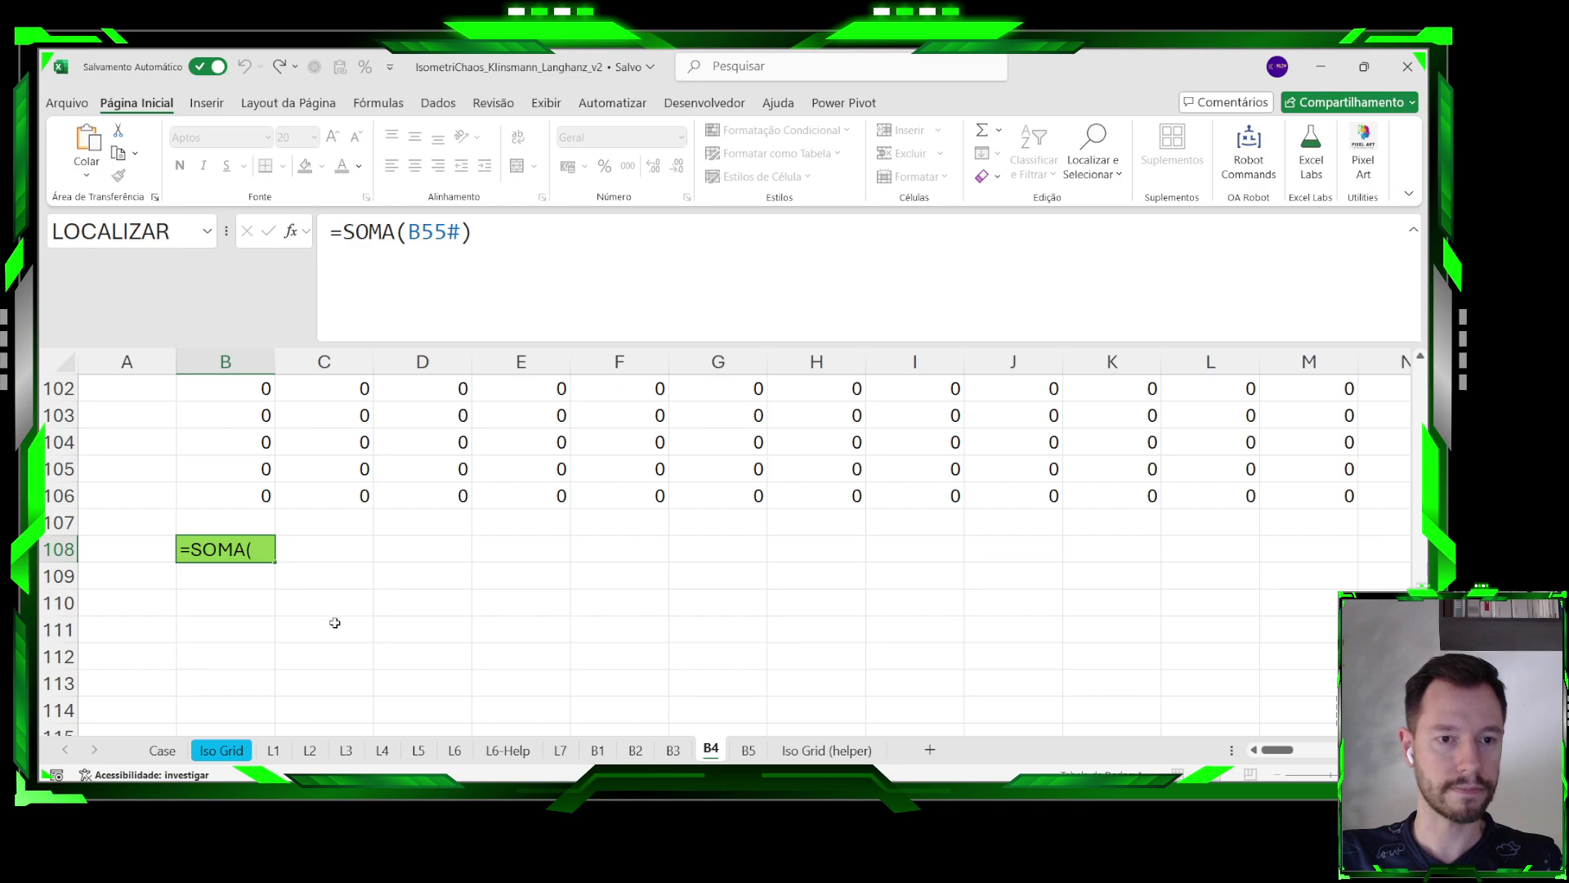
pyautogui.press('Return')
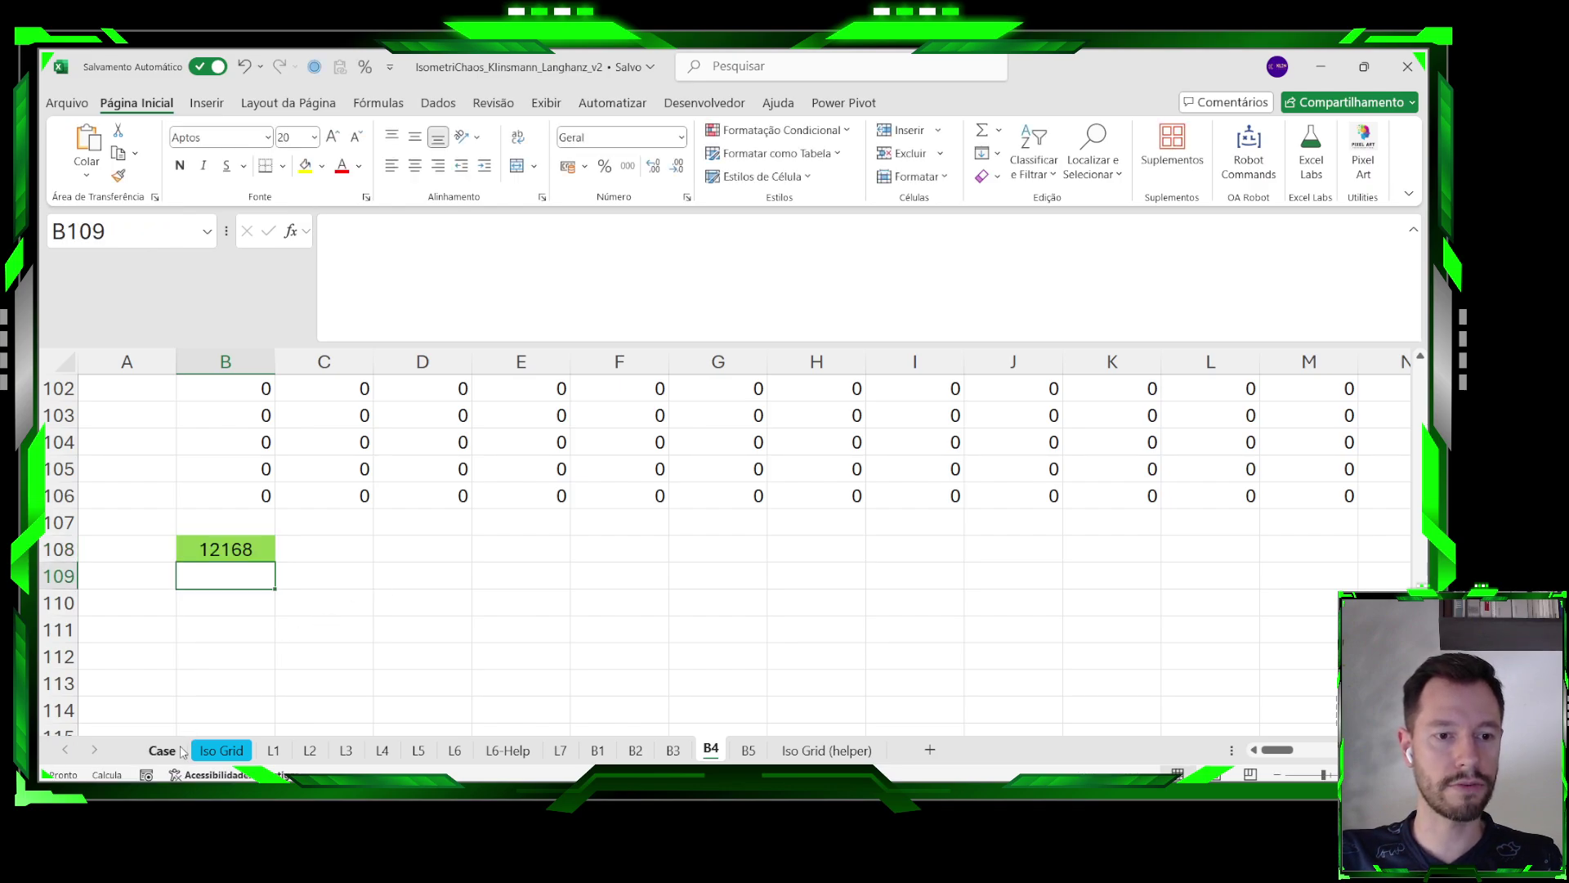
# Read the Bonus 5 question in G33 on the Case sheet and review the Level 5 rules and Example5.
pyautogui.click(162, 750)
pyautogui.click(581, 620)
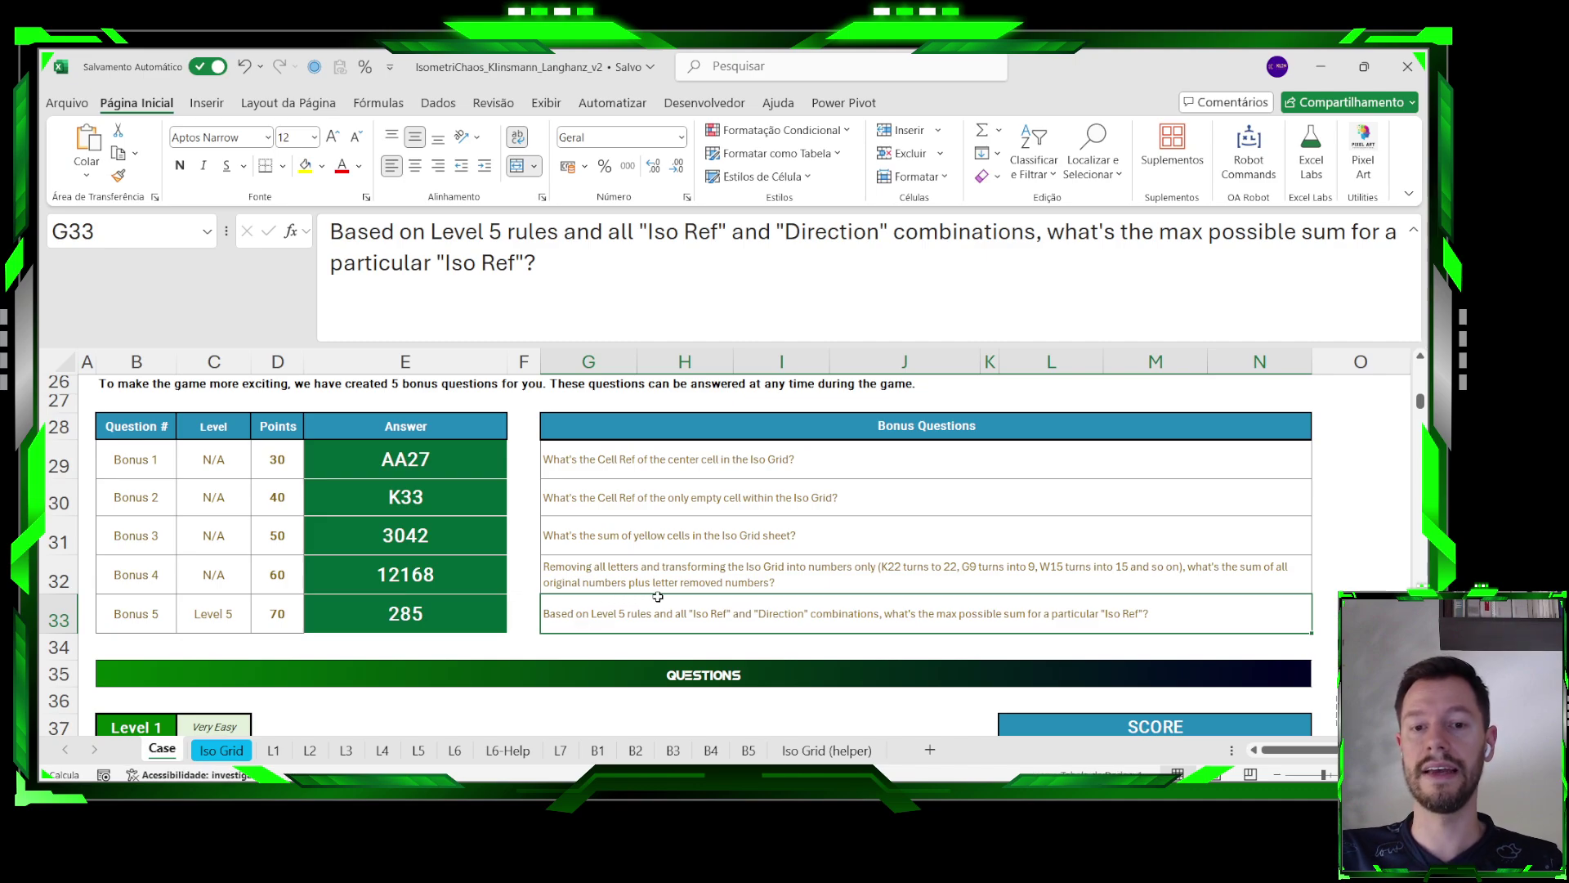
pyautogui.scroll(-20, 658, 597)
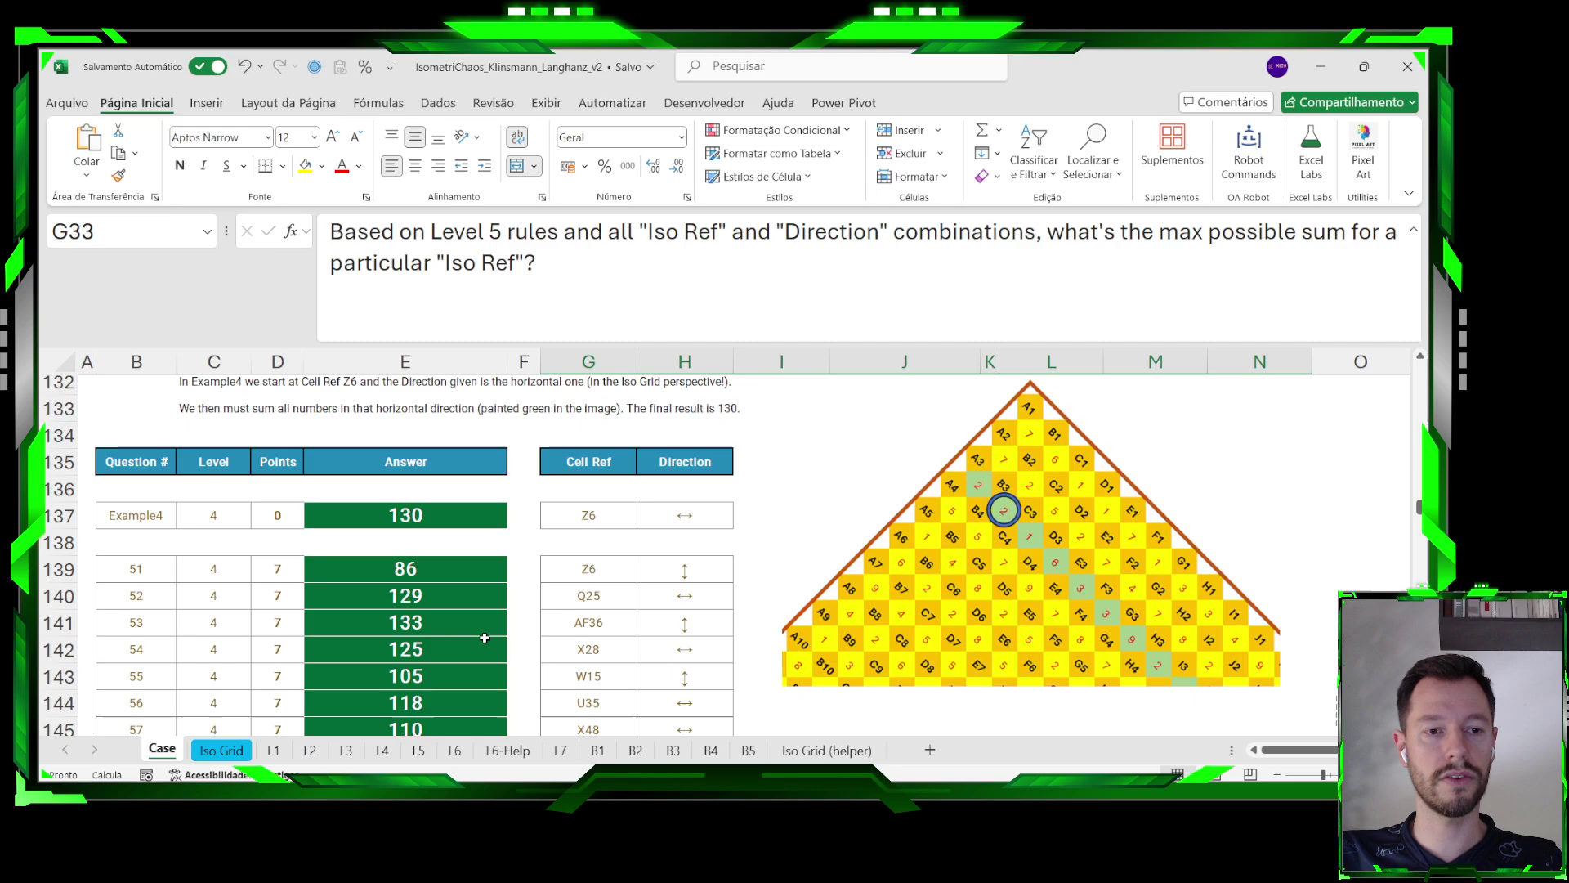
pyautogui.scroll(-11, 484, 637)
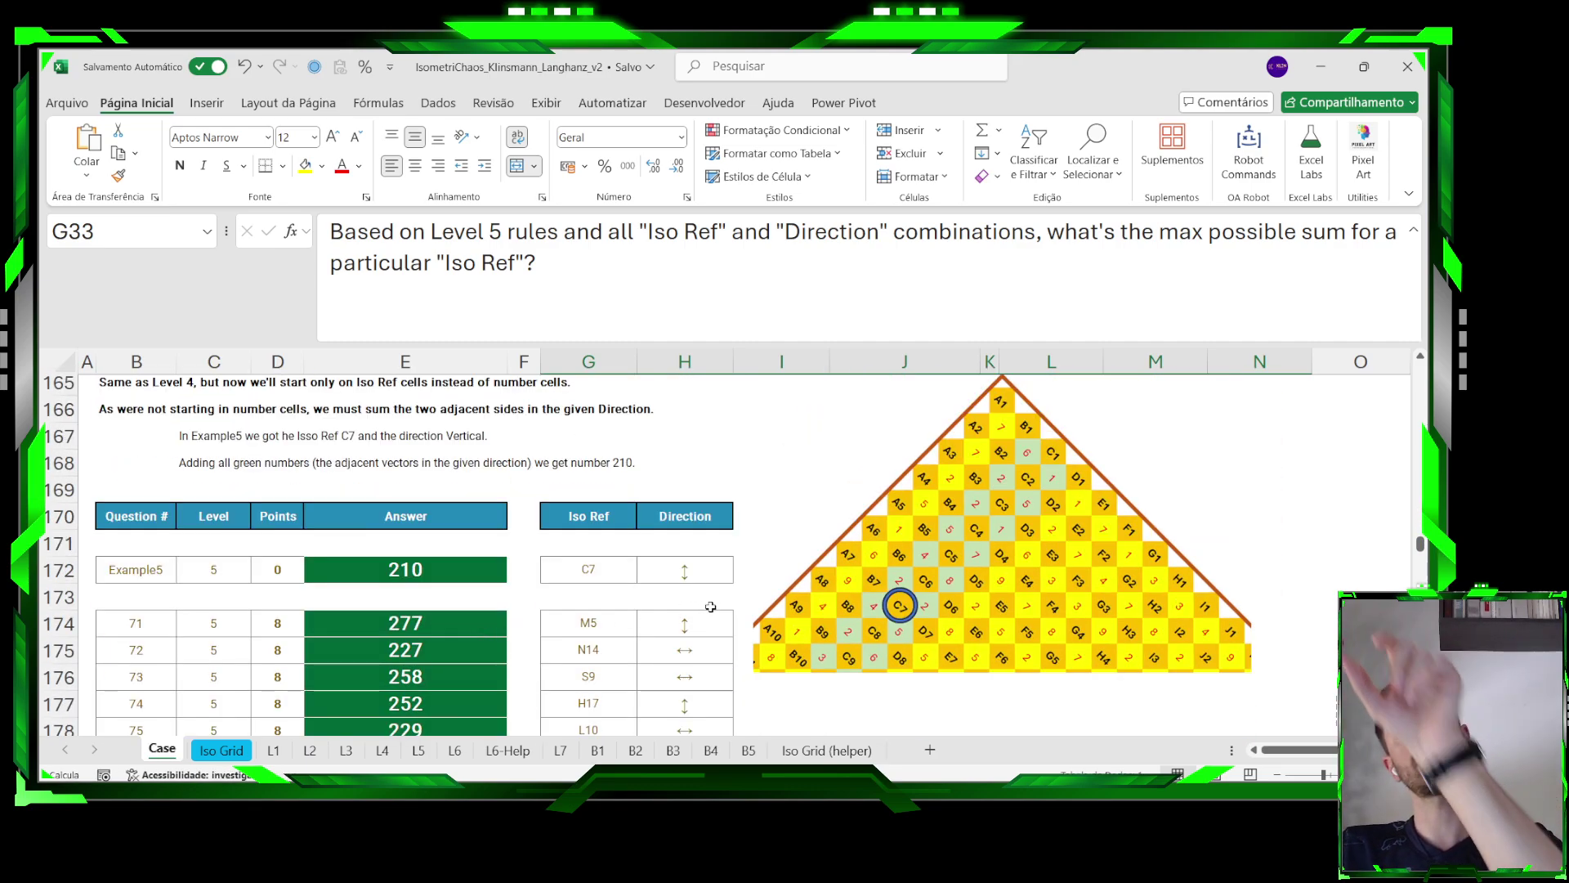
# Reread the Bonus 5 question on the Case sheet and bring up the B5 solution sheet.
pyautogui.scroll(20, 777, 560)
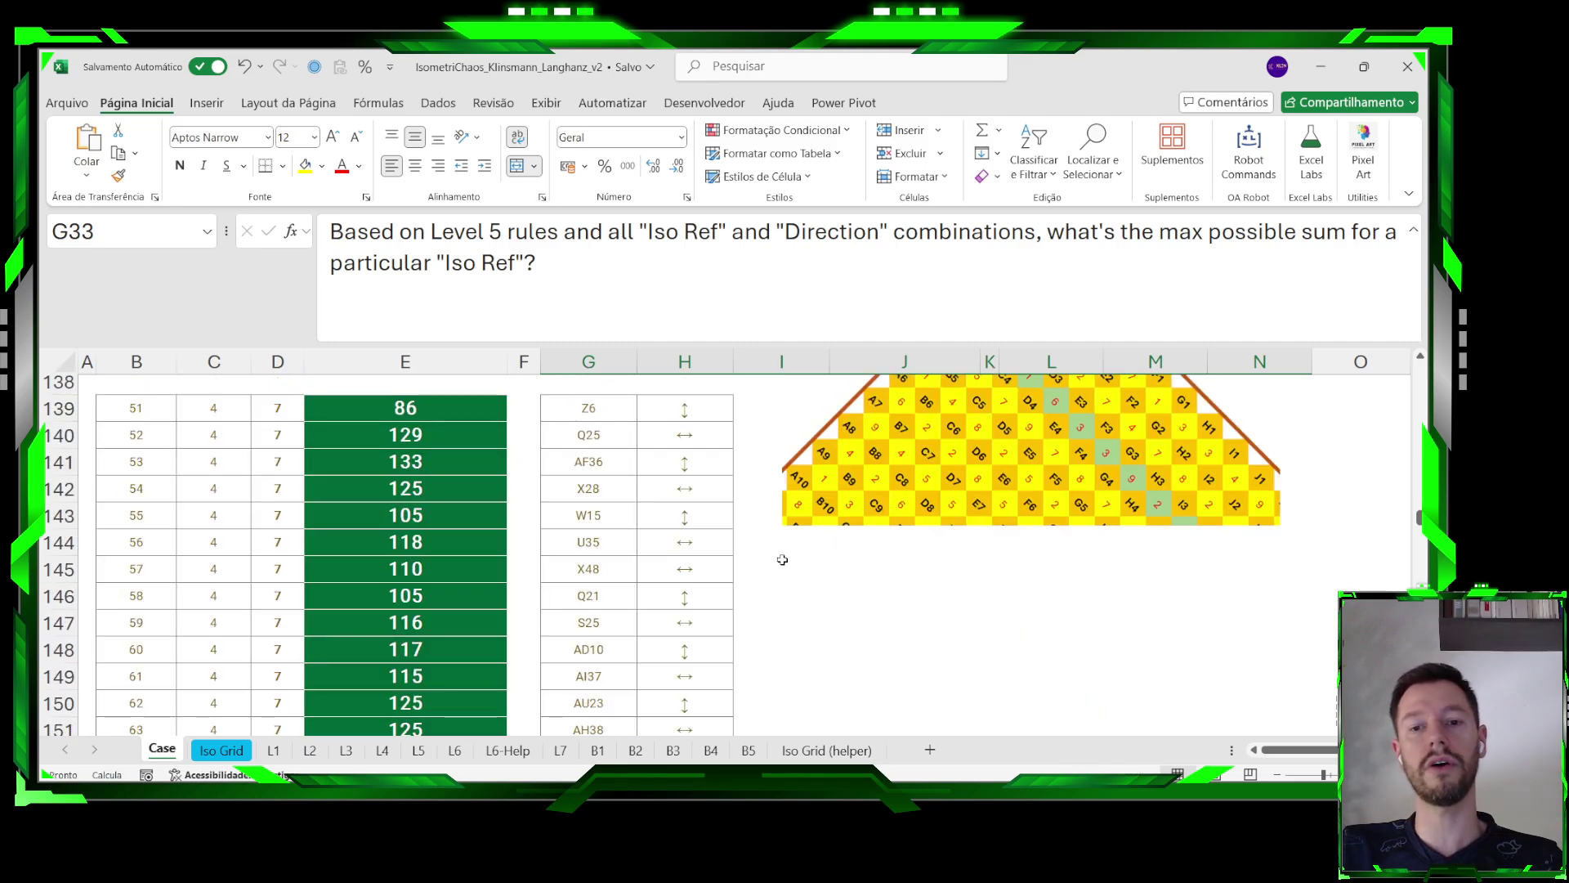
pyautogui.scroll(-3, 844, 539)
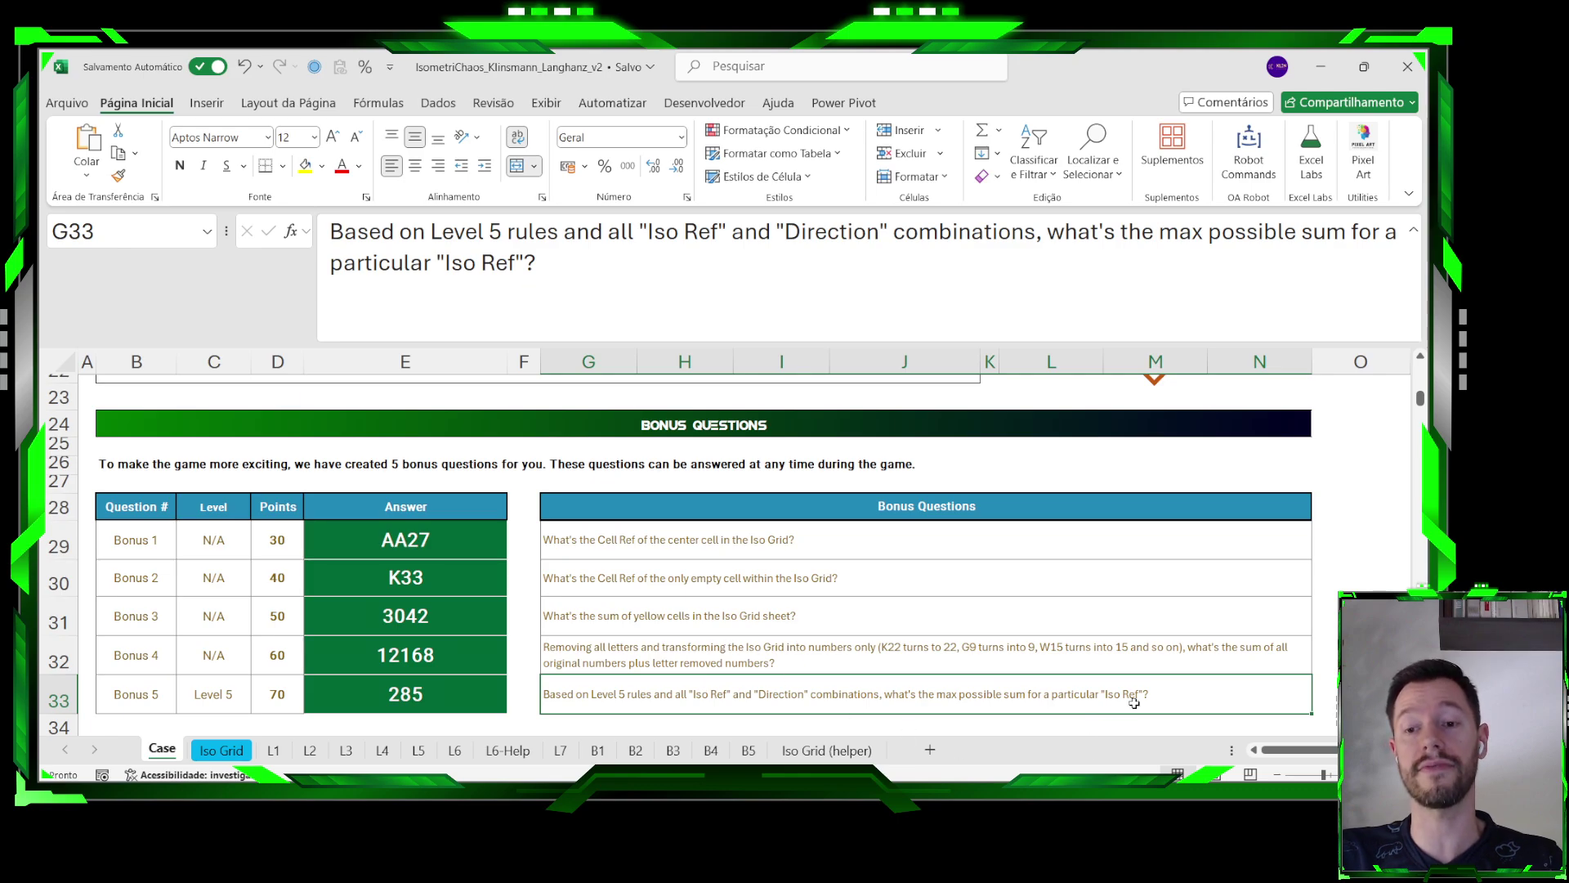
pyautogui.click(758, 755)
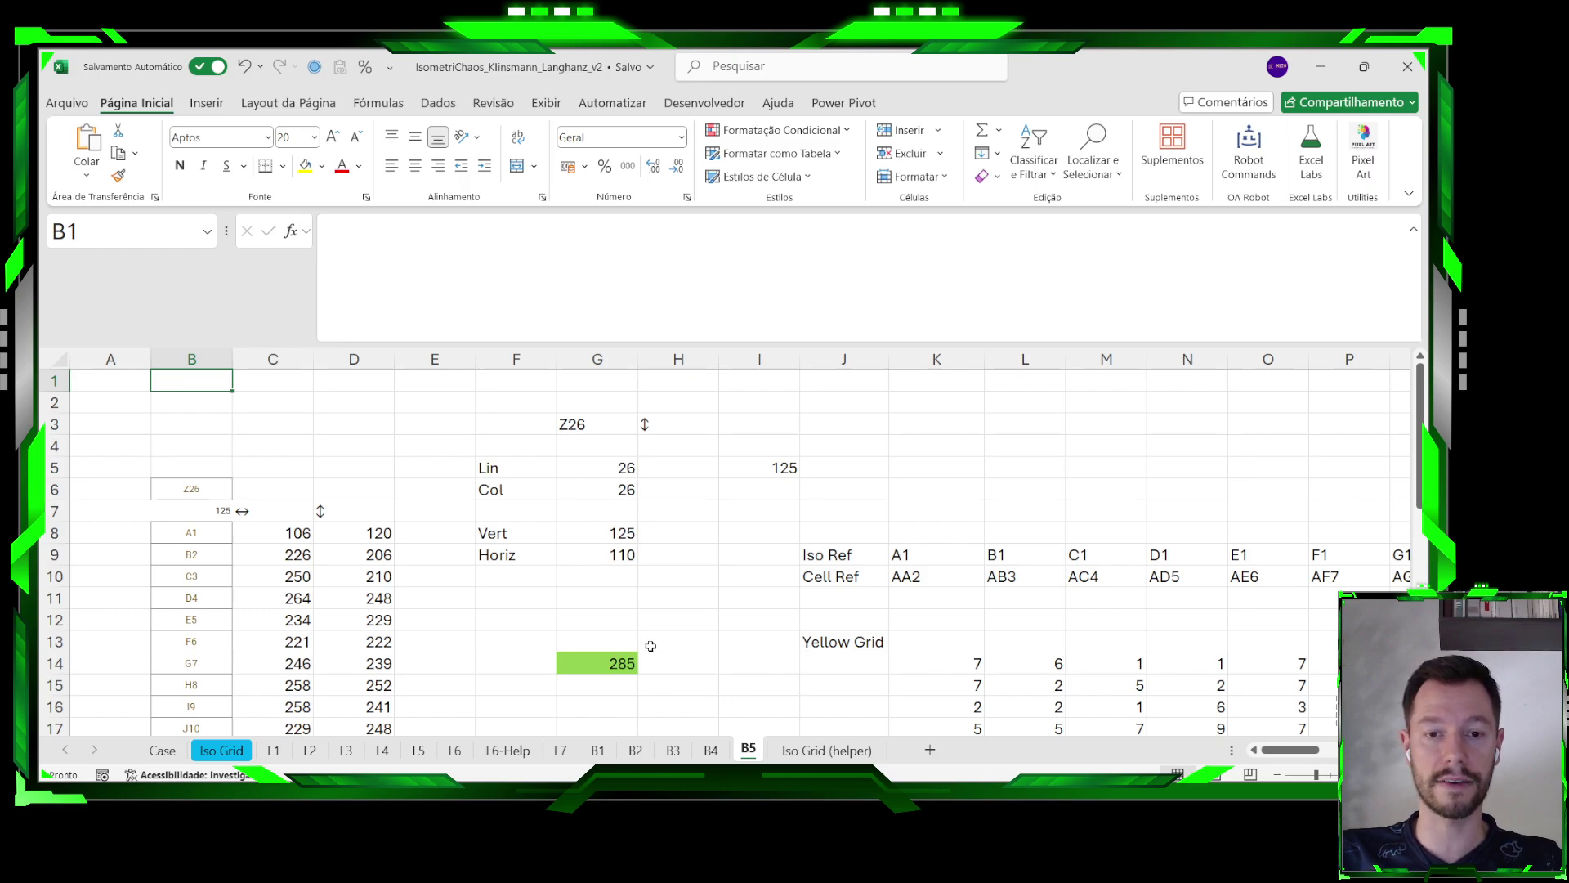
pyautogui.scroll(-1, 804, 663)
# On Iso Grid (helper), walk through the number cells diagonally down from AA3 to W7, starting beneath Iso Ref A1.
pyautogui.click(827, 750)
pyautogui.scroll(1, 1092, 577)
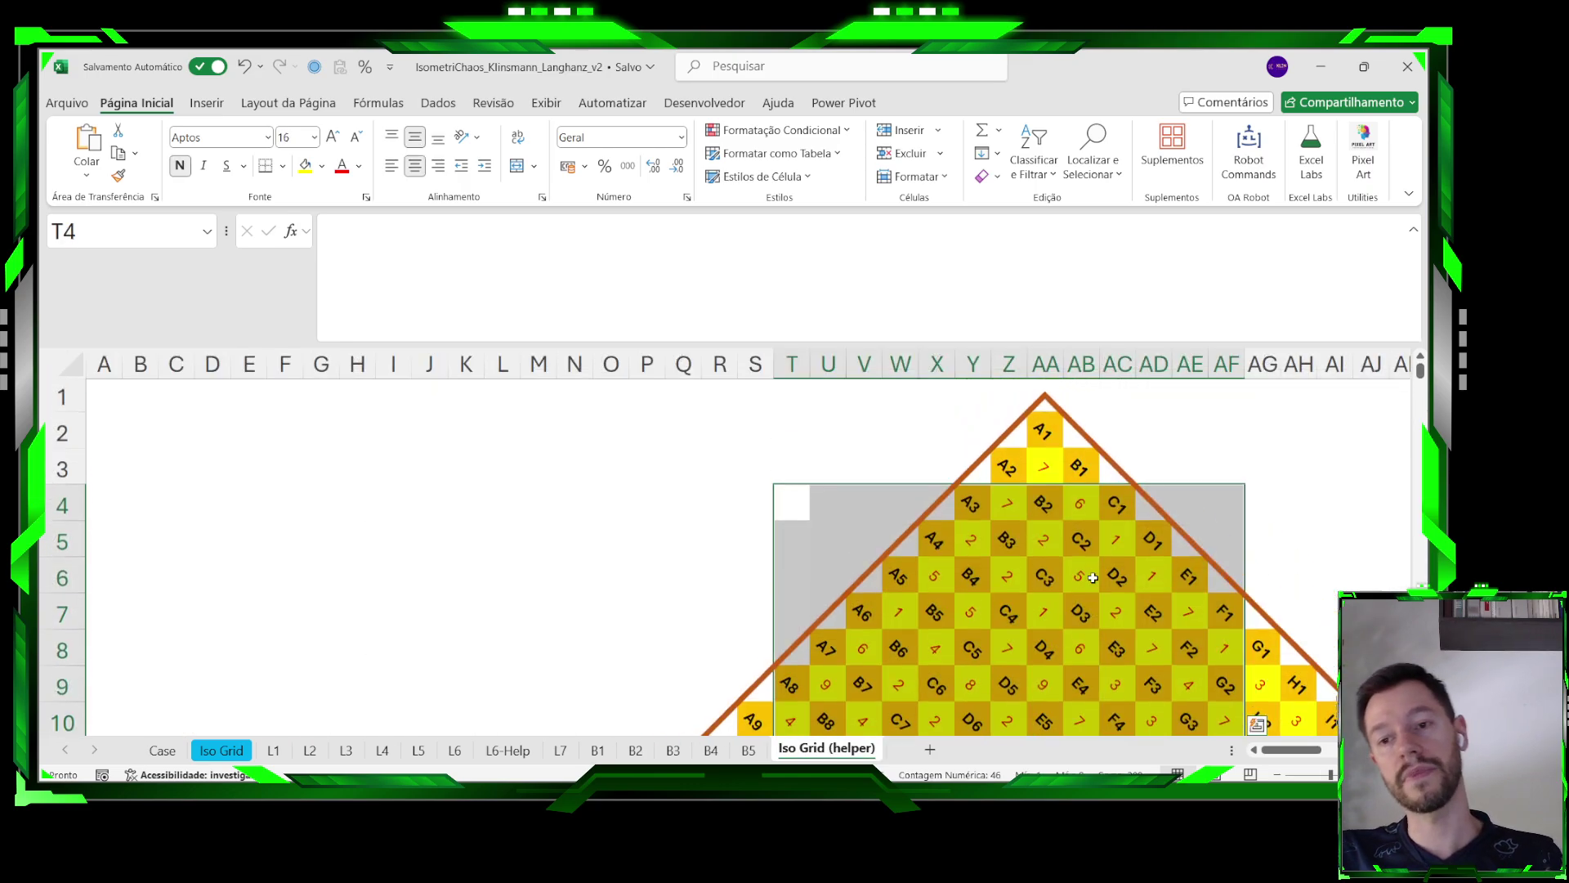
pyautogui.click(1087, 577)
pyautogui.click(1038, 446)
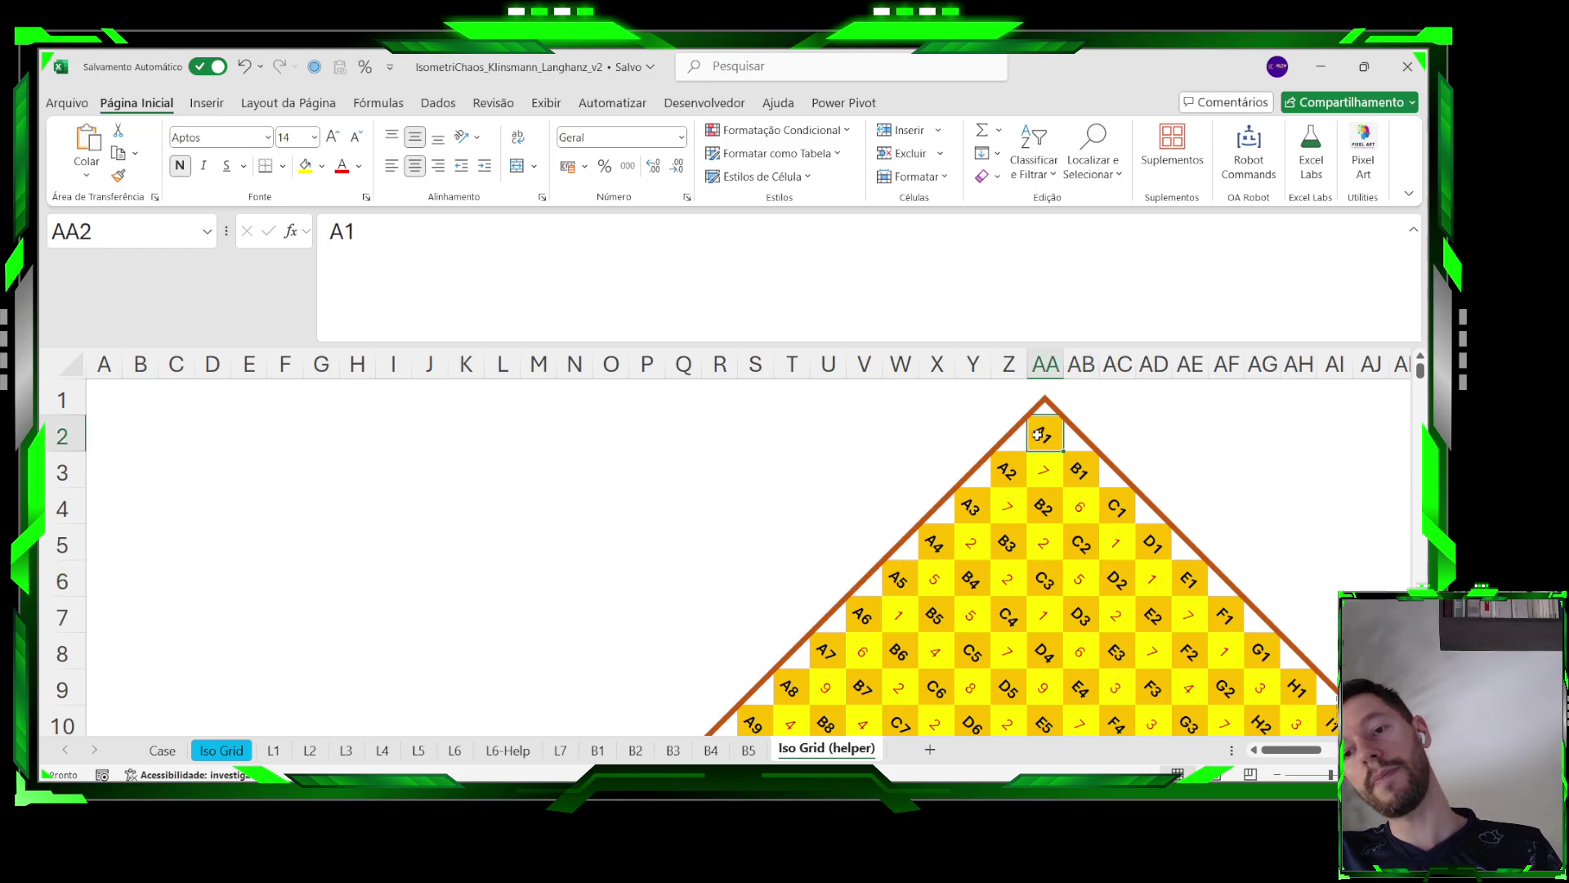
pyautogui.click(1053, 469)
pyautogui.click(1009, 508)
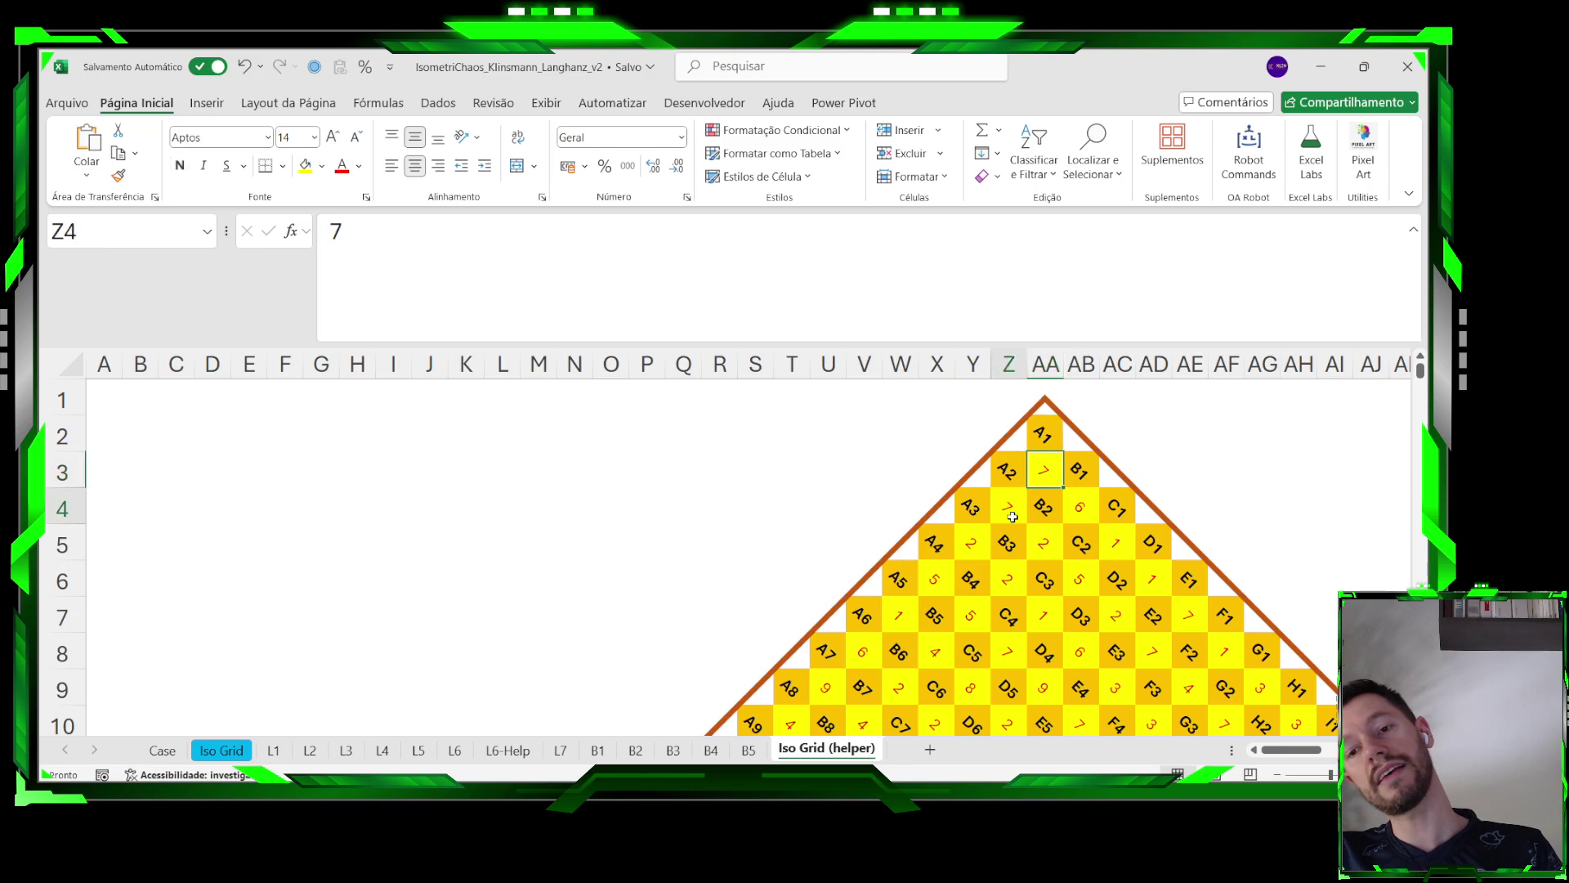
pyautogui.click(972, 544)
pyautogui.click(936, 590)
pyautogui.click(900, 615)
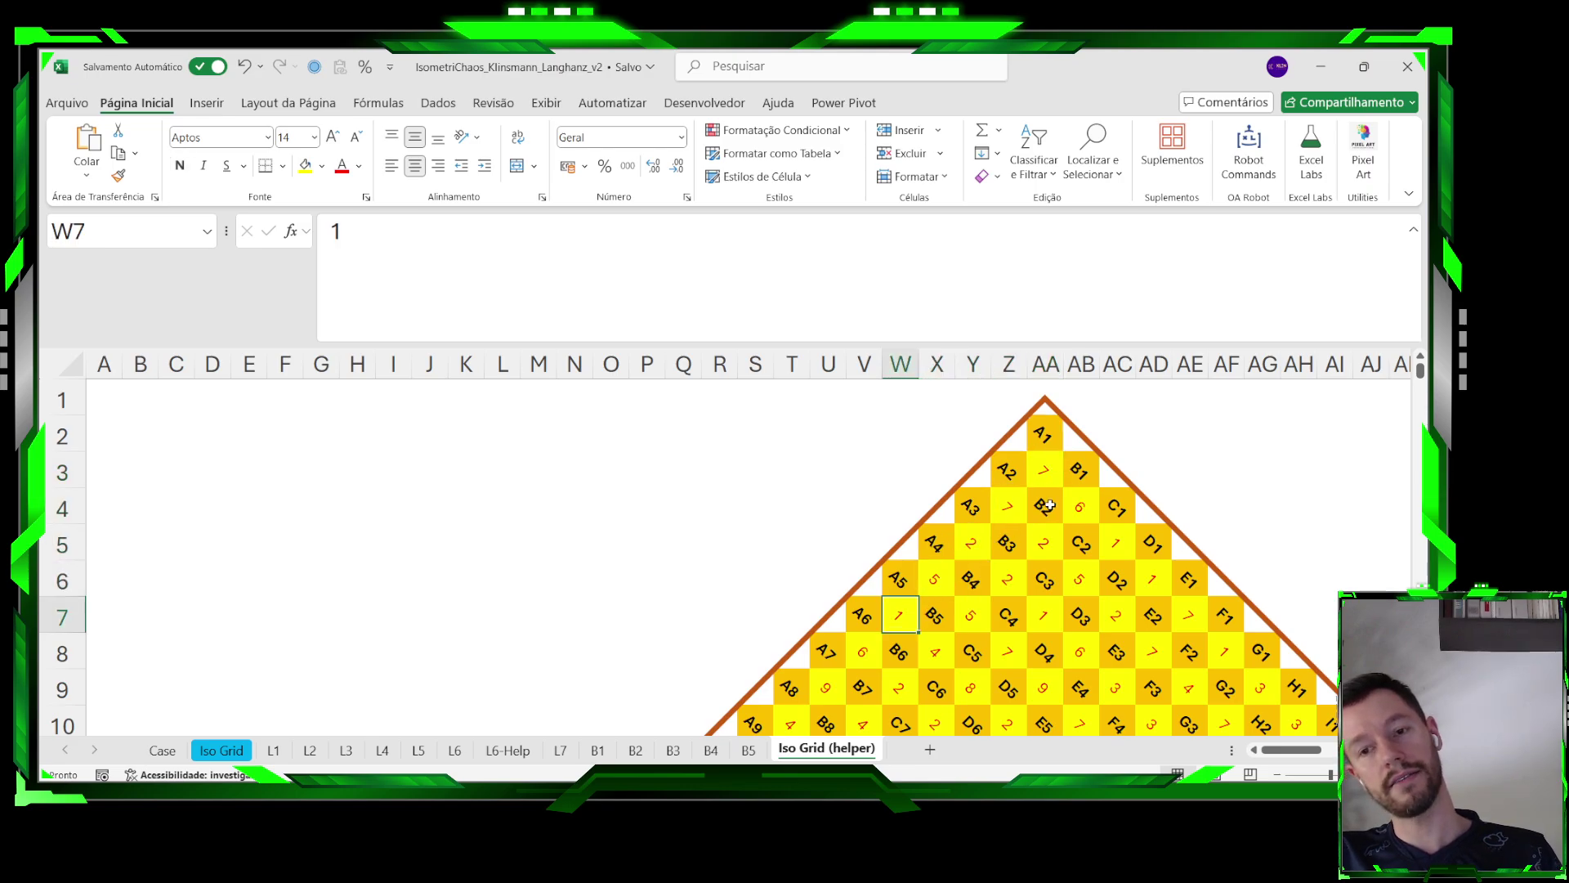
# Highlight the number cells AA3, Z4, Y5, X6 and W7 together as one diagonal.
pyautogui.click(1054, 469)
pyautogui.keyDown('ctrl'); pyautogui.click(1009, 508); pyautogui.keyUp('ctrl')
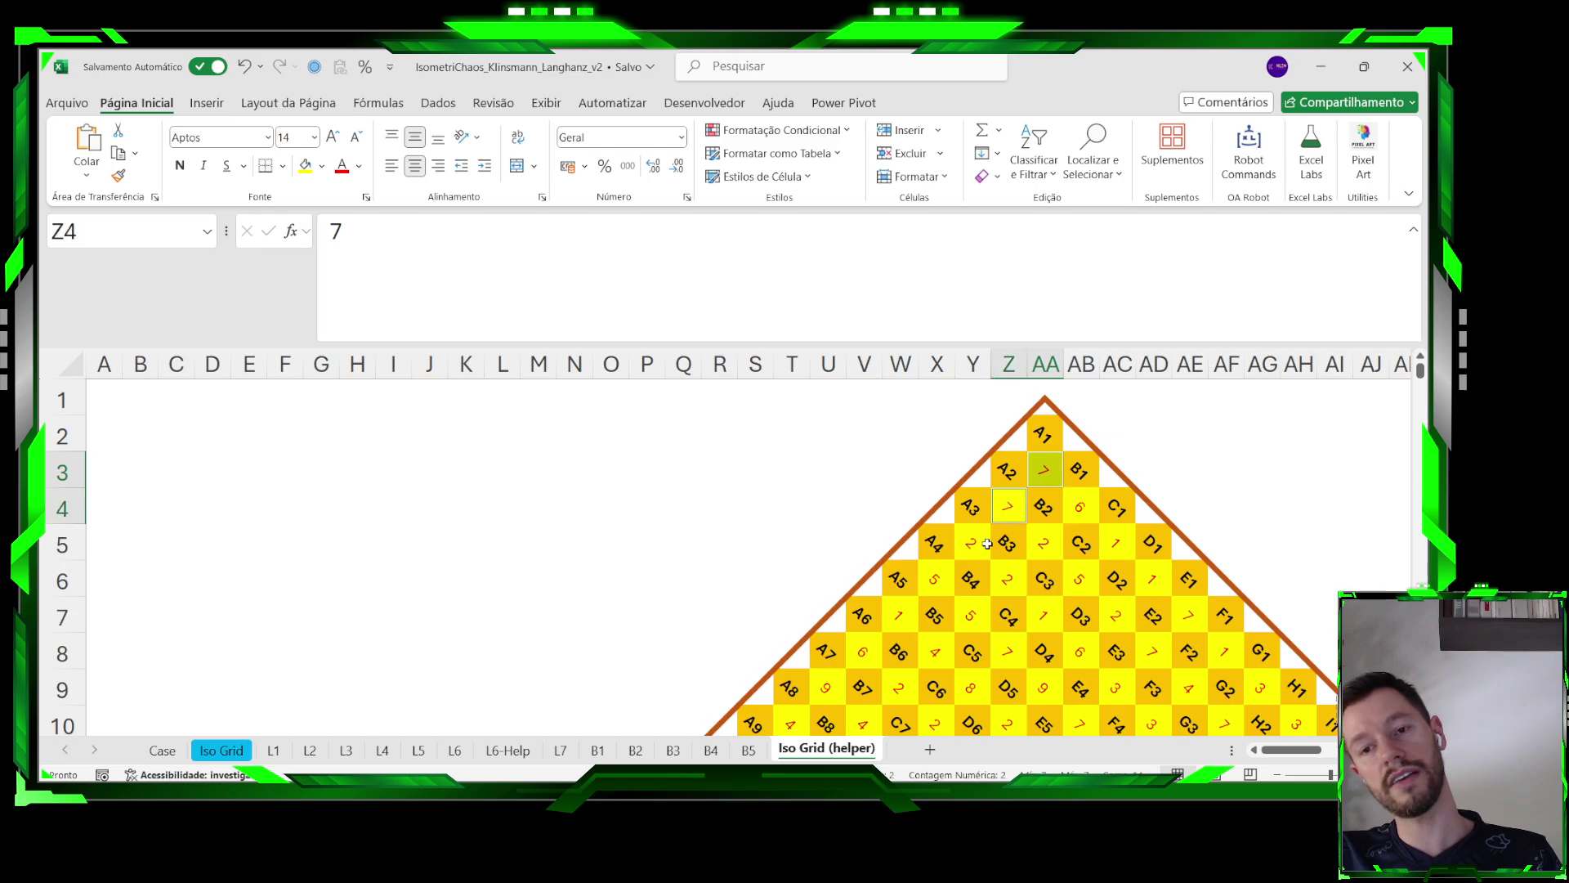
pyautogui.keyDown('ctrl'); pyautogui.click(973, 544); pyautogui.keyUp('ctrl')
pyautogui.keyDown('ctrl'); pyautogui.click(935, 579); pyautogui.keyUp('ctrl')
pyautogui.click(909, 612)
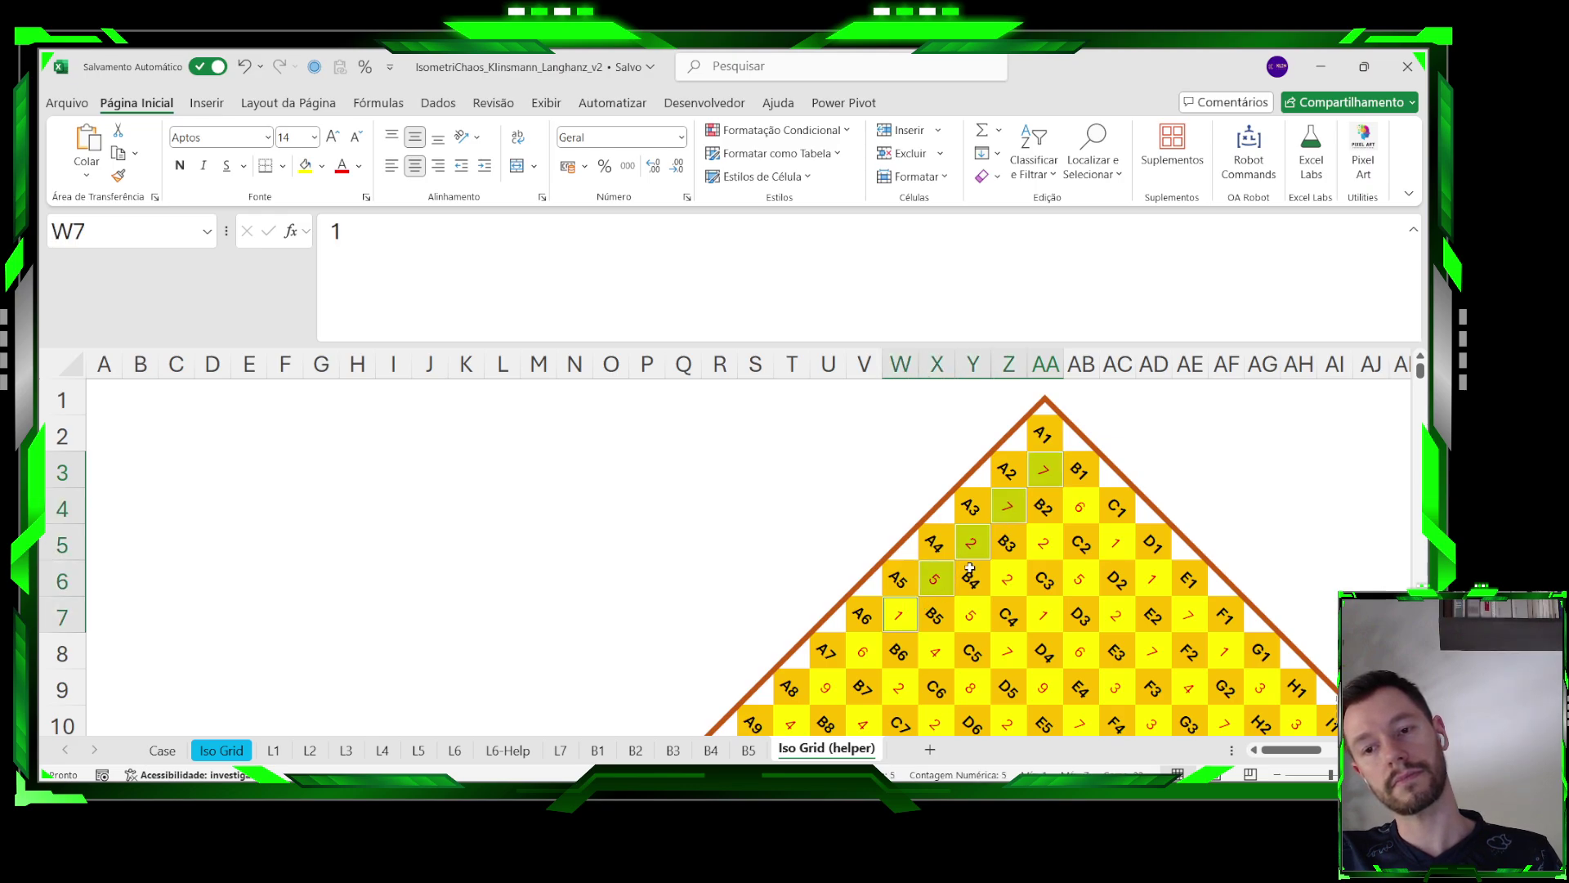
# Starting from Iso Ref B2, highlight its adjacent diagonal of number cells from AA3 down to V8.
pyautogui.click(1046, 513)
pyautogui.keyDown('ctrl'); pyautogui.click(1040, 480); pyautogui.keyUp('ctrl')
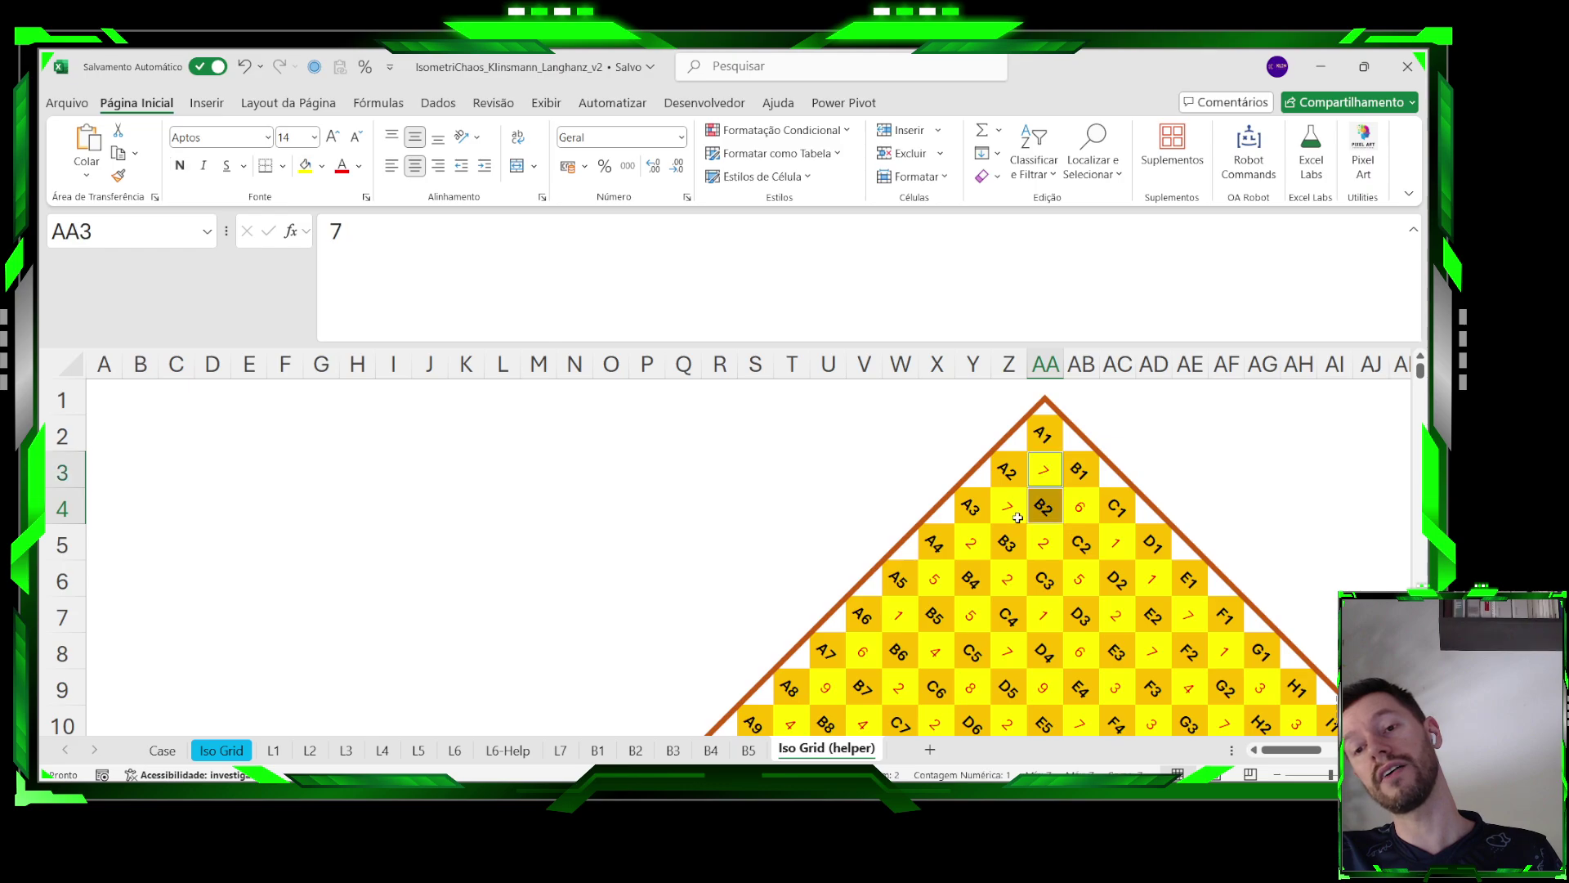
pyautogui.keyDown('ctrl'); pyautogui.click(1014, 513); pyautogui.keyUp('ctrl')
pyautogui.click(1035, 480)
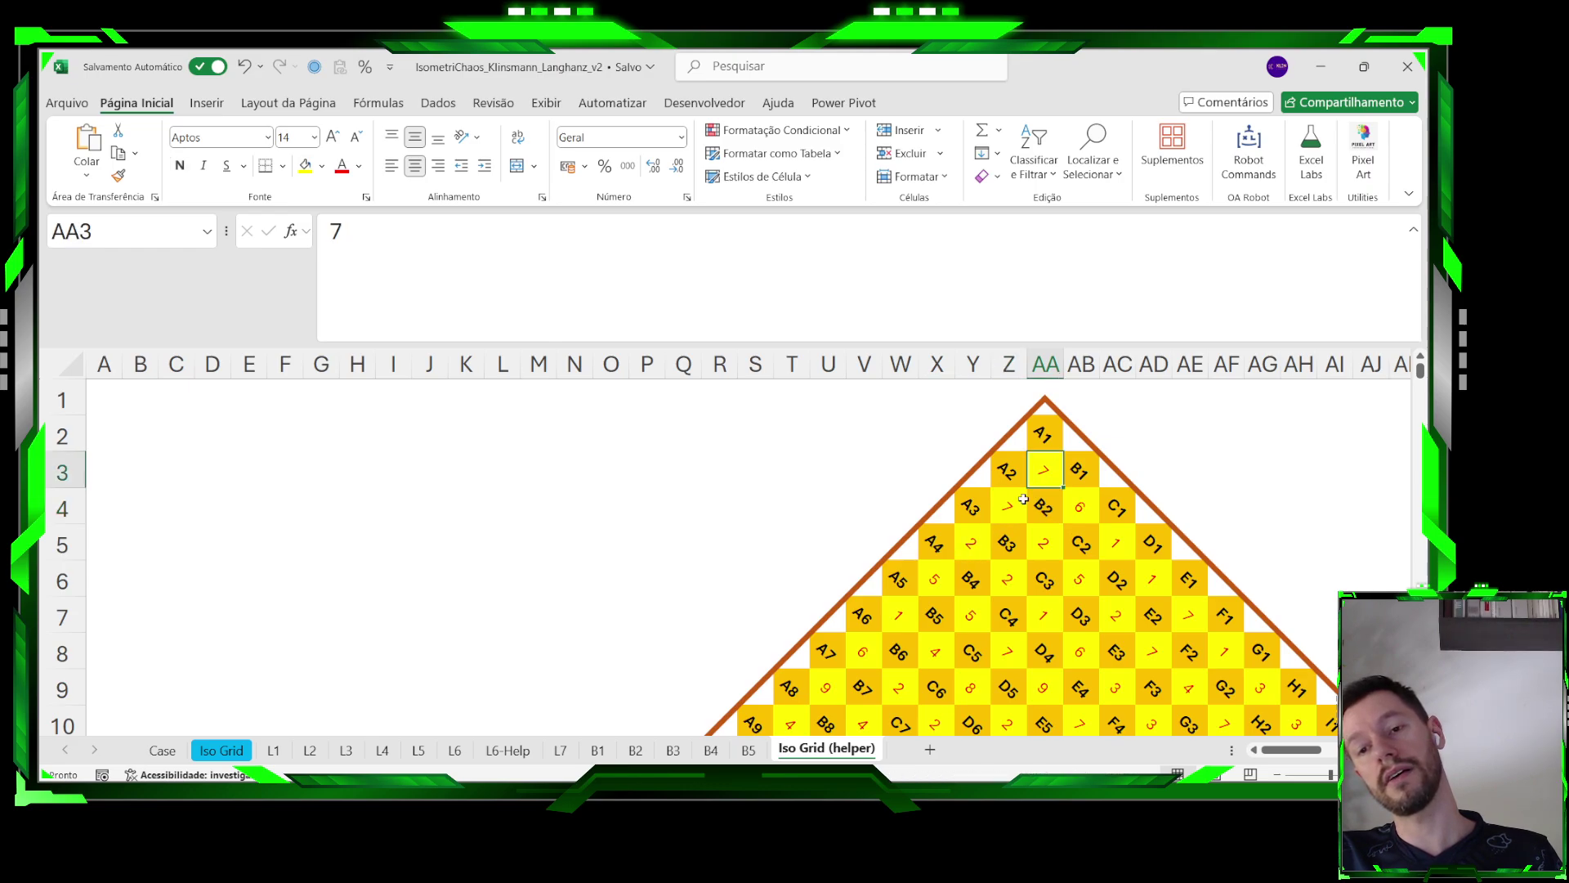
pyautogui.keyDown('ctrl'); pyautogui.click(1020, 501); pyautogui.keyUp('ctrl')
pyautogui.keyDown('ctrl'); pyautogui.click(977, 546); pyautogui.keyUp('ctrl')
pyautogui.keyDown('ctrl'); pyautogui.click(935, 580); pyautogui.keyUp('ctrl')
pyautogui.keyDown('ctrl'); pyautogui.click(899, 614); pyautogui.keyUp('ctrl')
pyautogui.keyDown('ctrl'); pyautogui.click(863, 652); pyautogui.keyUp('ctrl')
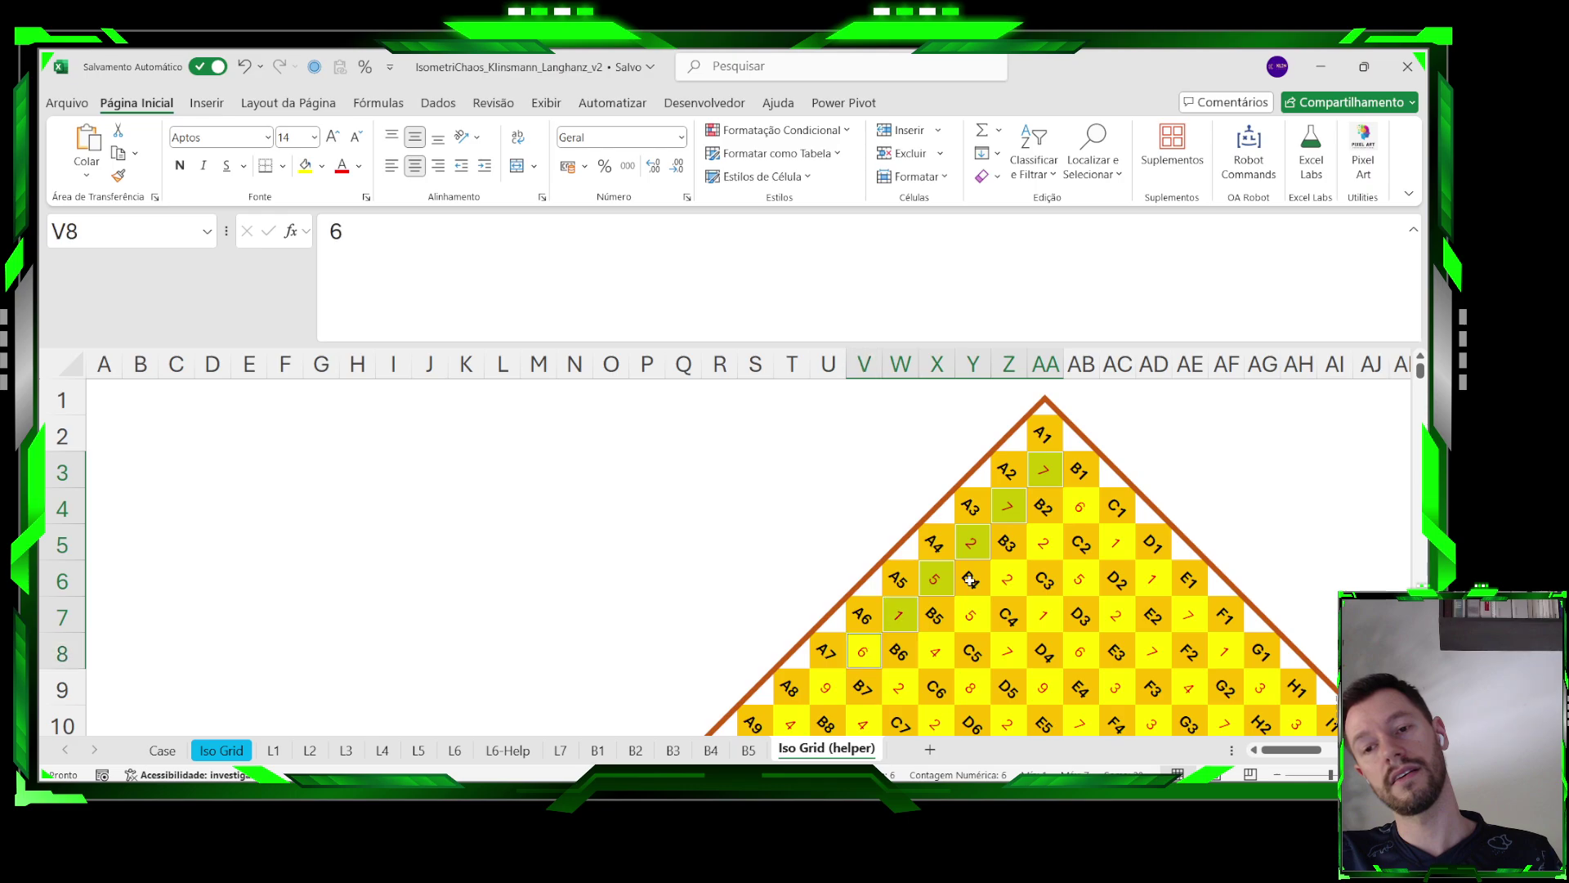
# Add the second diagonal beside B2 to the selection, from AB4 down to X8.
pyautogui.keyDown('ctrl'); pyautogui.click(1080, 507); pyautogui.keyUp('ctrl')
pyautogui.keyDown('ctrl'); pyautogui.click(1056, 543); pyautogui.keyUp('ctrl')
pyautogui.keyDown('ctrl'); pyautogui.click(1019, 577); pyautogui.keyUp('ctrl')
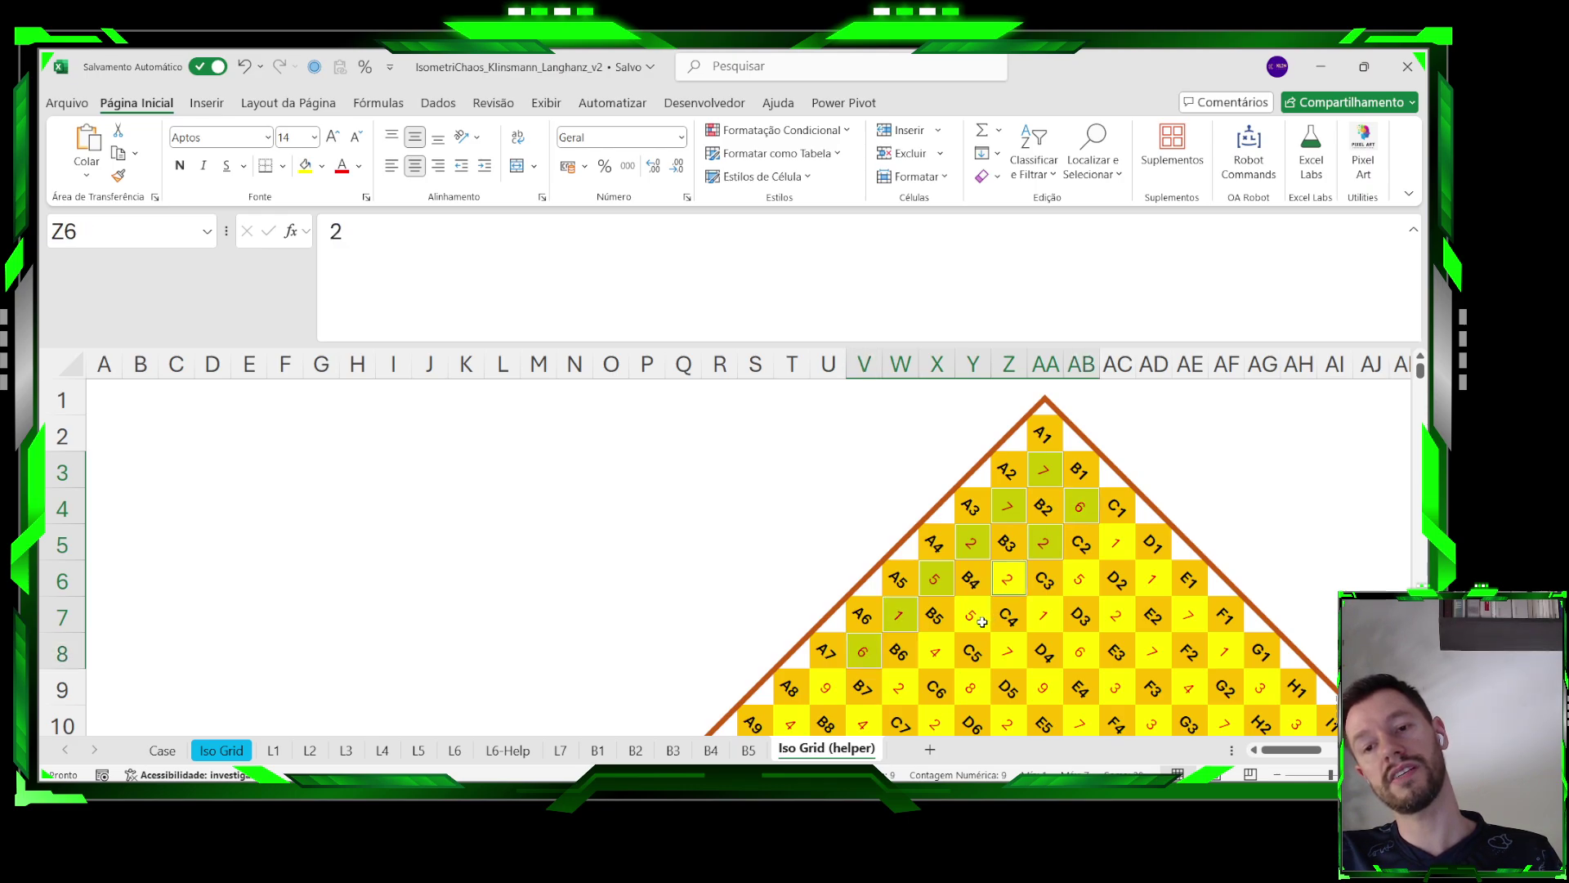
pyautogui.keyDown('ctrl'); pyautogui.click(982, 620); pyautogui.keyUp('ctrl')
pyautogui.keyDown('ctrl'); pyautogui.click(946, 652); pyautogui.keyUp('ctrl')
# Highlight B2's adjacent number cells in the other direction, diagonally from AA3 down to AE7.
pyautogui.click(1046, 503)
pyautogui.click(1043, 472)
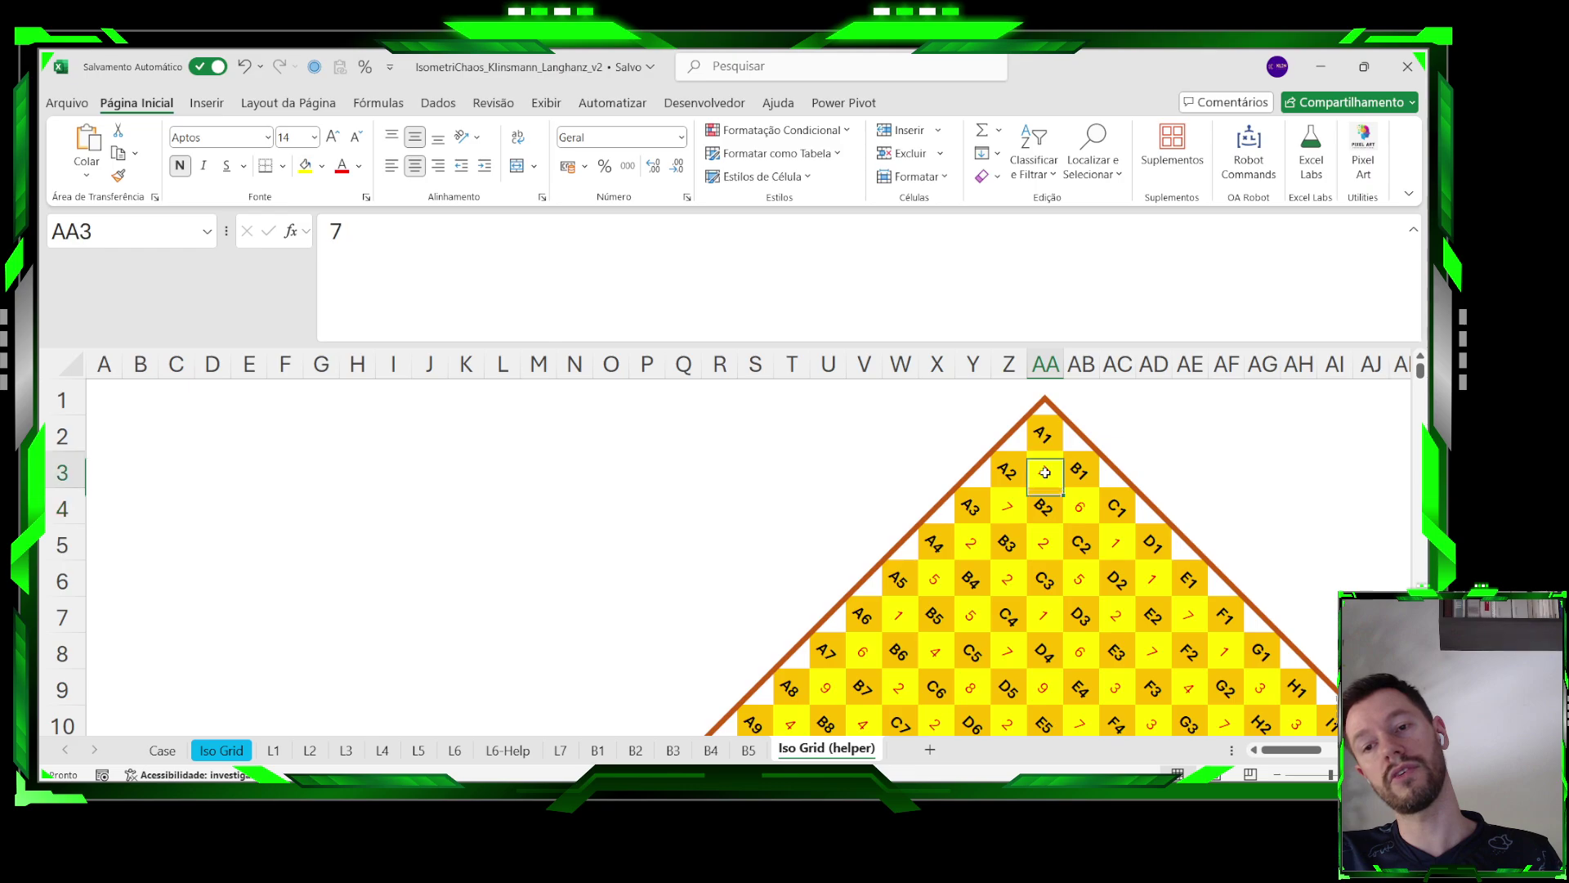
pyautogui.click(1046, 503)
pyautogui.click(1041, 474)
pyautogui.keyDown('ctrl'); pyautogui.click(1079, 507); pyautogui.keyUp('ctrl')
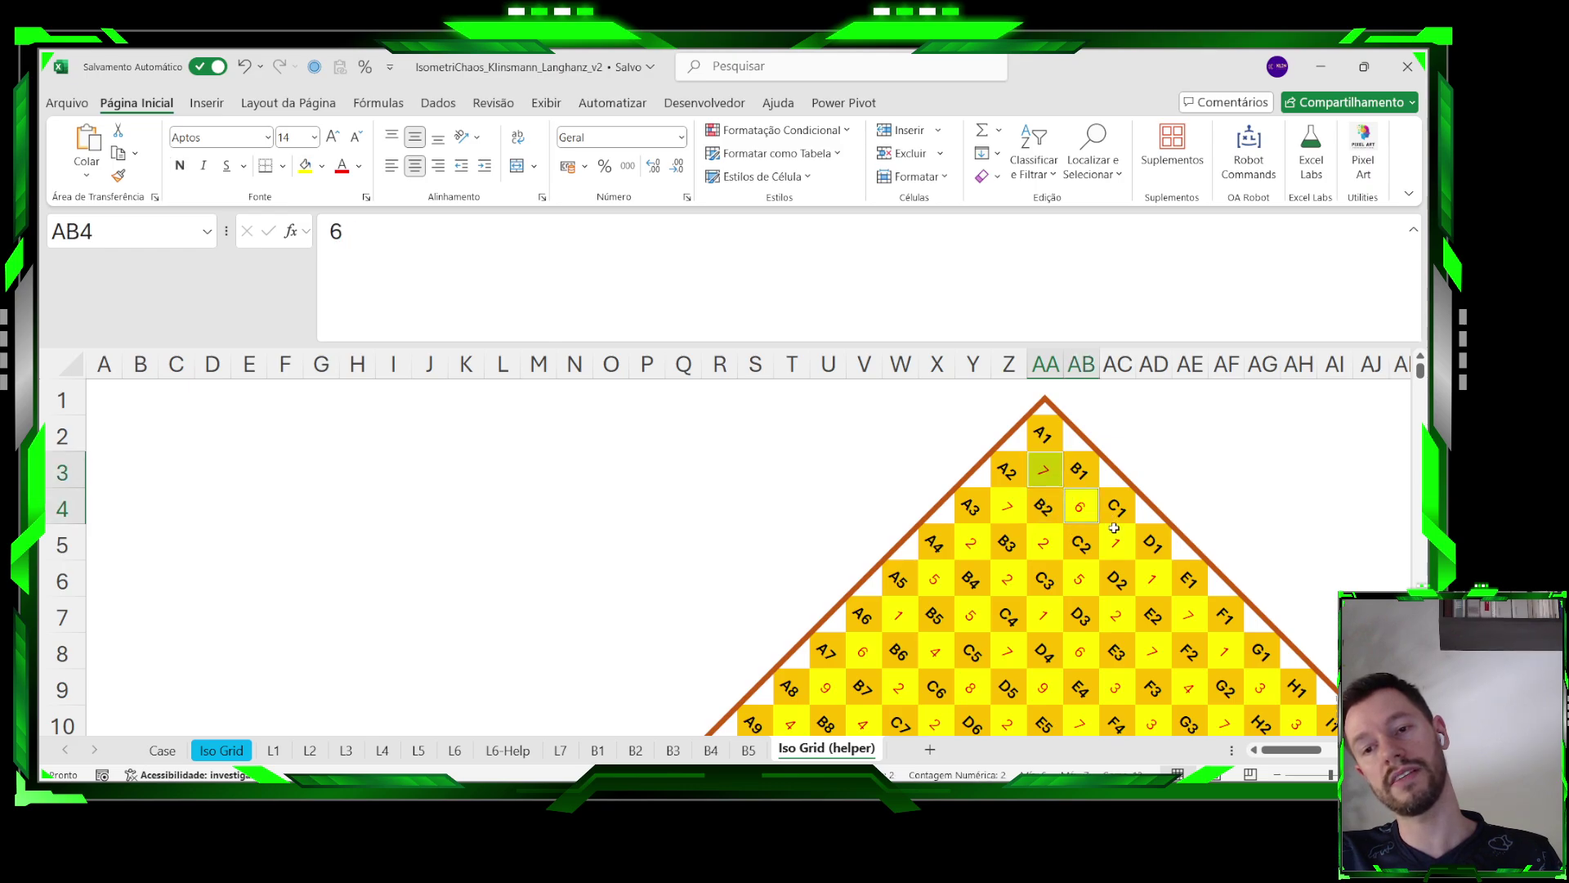
pyautogui.keyDown('ctrl'); pyautogui.click(1116, 542); pyautogui.keyUp('ctrl')
pyautogui.keyDown('ctrl'); pyautogui.click(1153, 579); pyautogui.keyUp('ctrl')
pyautogui.keyDown('ctrl'); pyautogui.click(1196, 604); pyautogui.keyUp('ctrl')
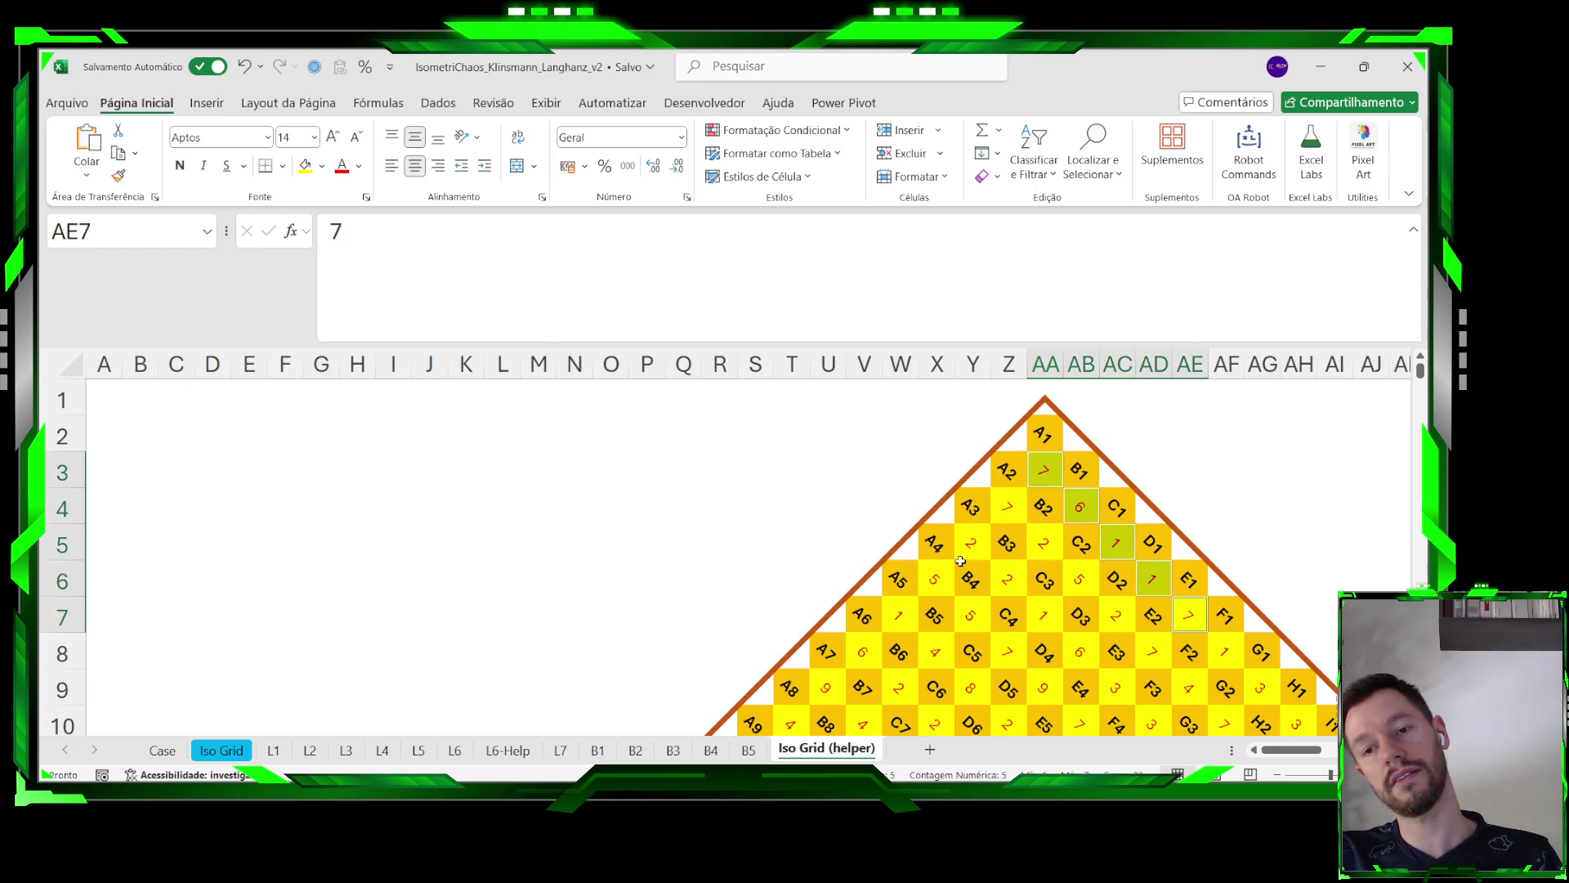
# Add B2's other parallel diagonal to the selection, from Z4 down to AC7.
pyautogui.keyDown('ctrl'); pyautogui.click(1008, 507); pyautogui.keyUp('ctrl')
pyautogui.keyDown('ctrl'); pyautogui.click(1044, 543); pyautogui.keyUp('ctrl')
pyautogui.keyDown('ctrl'); pyautogui.click(1080, 579); pyautogui.keyUp('ctrl')
pyautogui.keyDown('ctrl'); pyautogui.click(1122, 605); pyautogui.keyUp('ctrl')
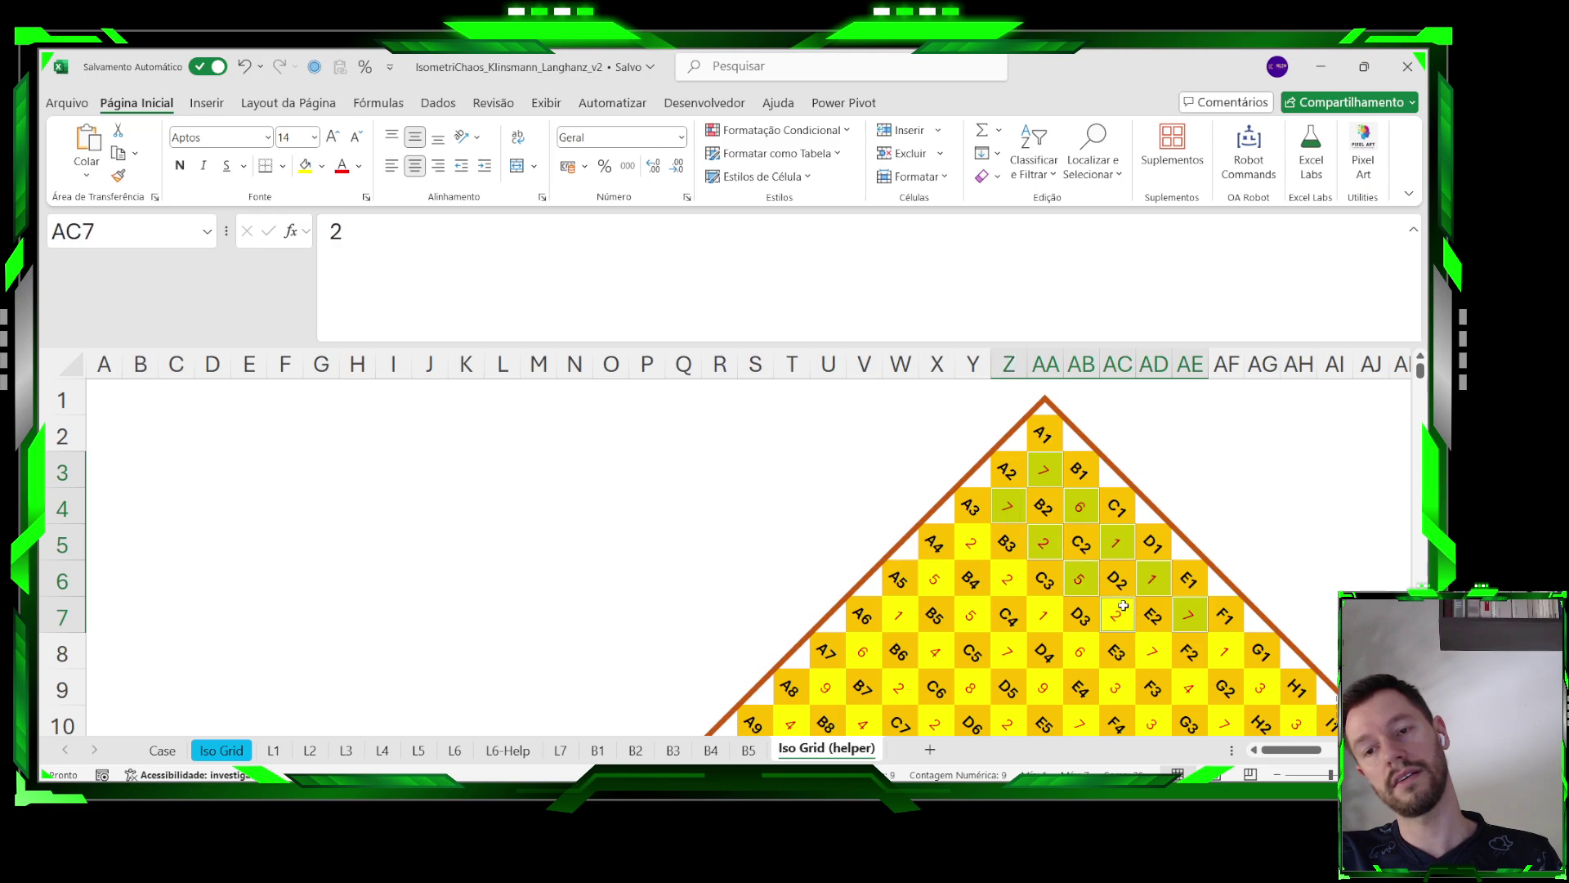
# For Iso Ref E4 in AB9, highlight the adjacent diagonal of number cells from AD6 down to Y11.
pyautogui.scroll(-1, 1065, 615)
pyautogui.click(1072, 599)
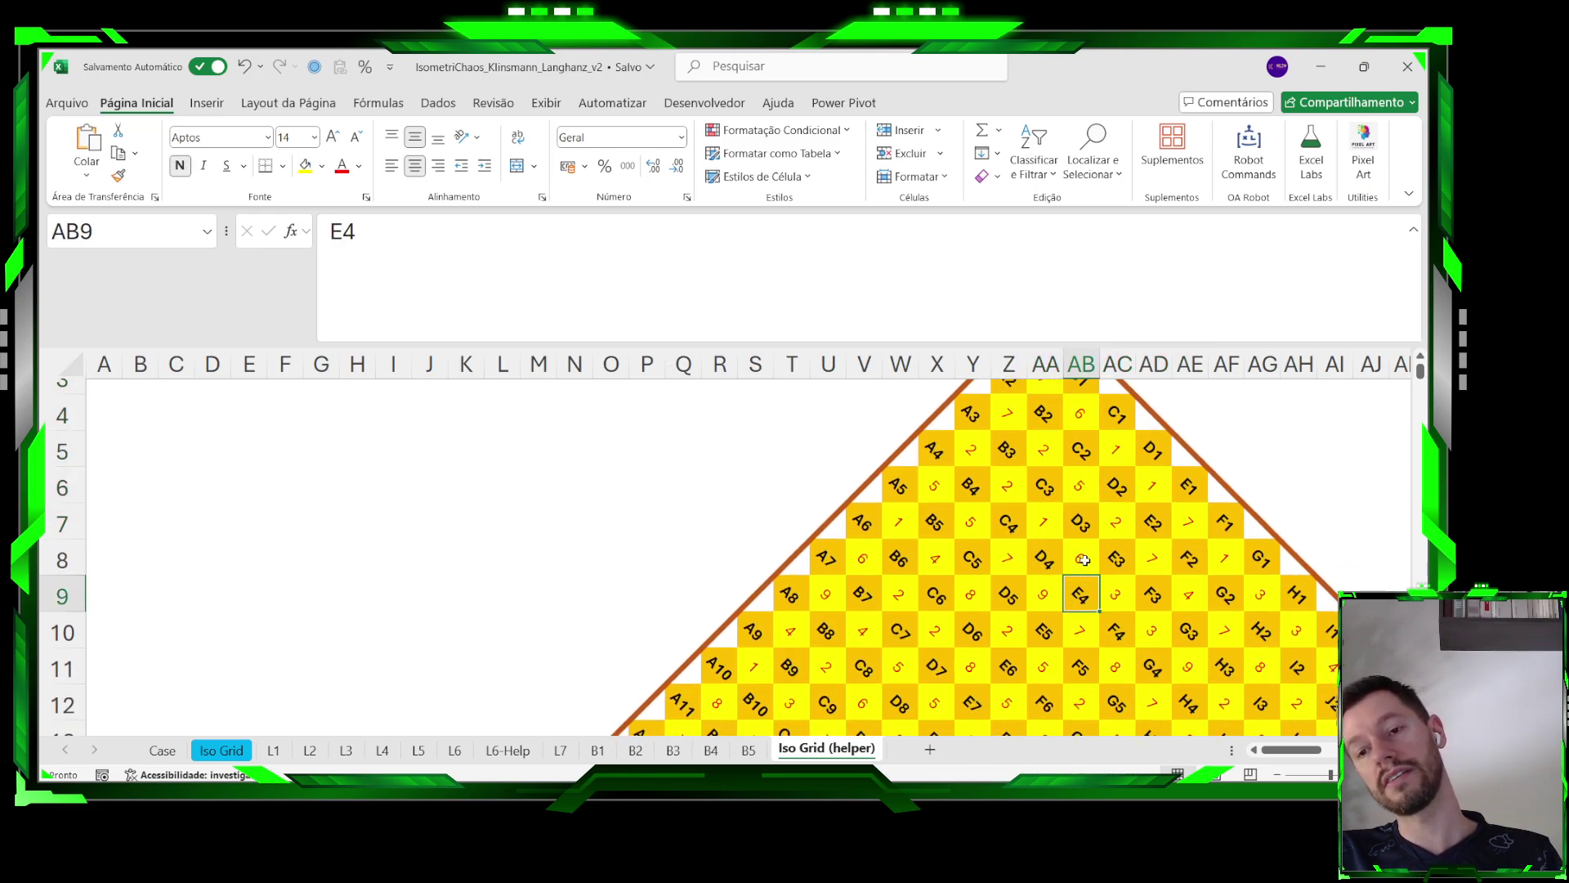
pyautogui.click(1143, 493)
pyautogui.keyDown('ctrl'); pyautogui.click(1120, 531); pyautogui.keyUp('ctrl')
pyautogui.keyDown('ctrl'); pyautogui.click(1081, 561); pyautogui.keyUp('ctrl')
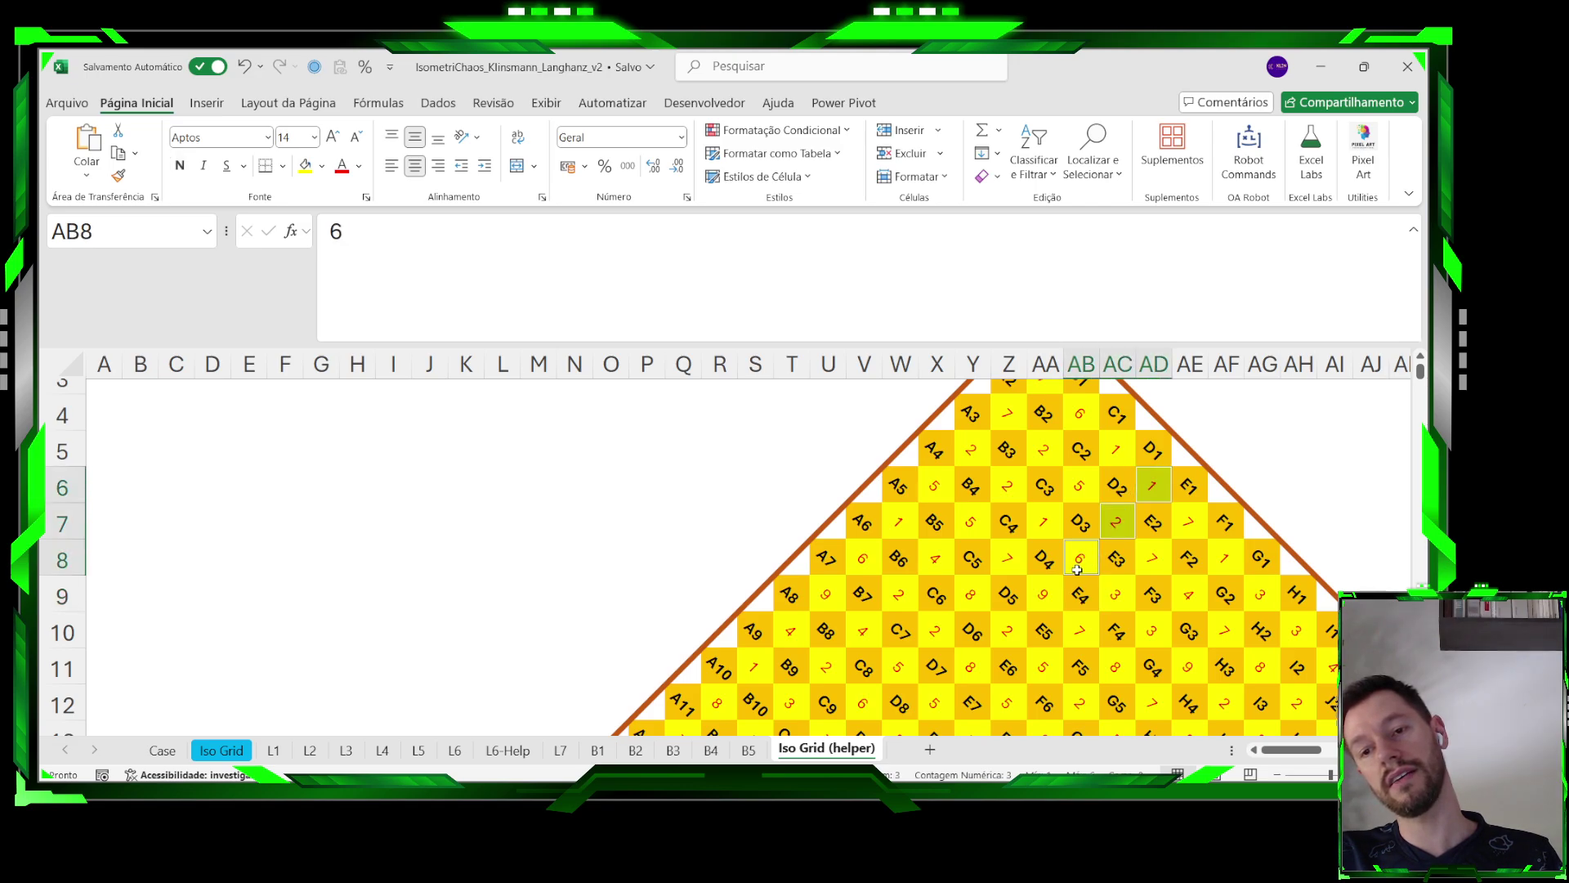
pyautogui.keyDown('ctrl'); pyautogui.click(1045, 596); pyautogui.keyUp('ctrl')
pyautogui.keyDown('ctrl'); pyautogui.click(1010, 633); pyautogui.keyUp('ctrl')
pyautogui.keyDown('ctrl'); pyautogui.click(971, 674); pyautogui.keyUp('ctrl')
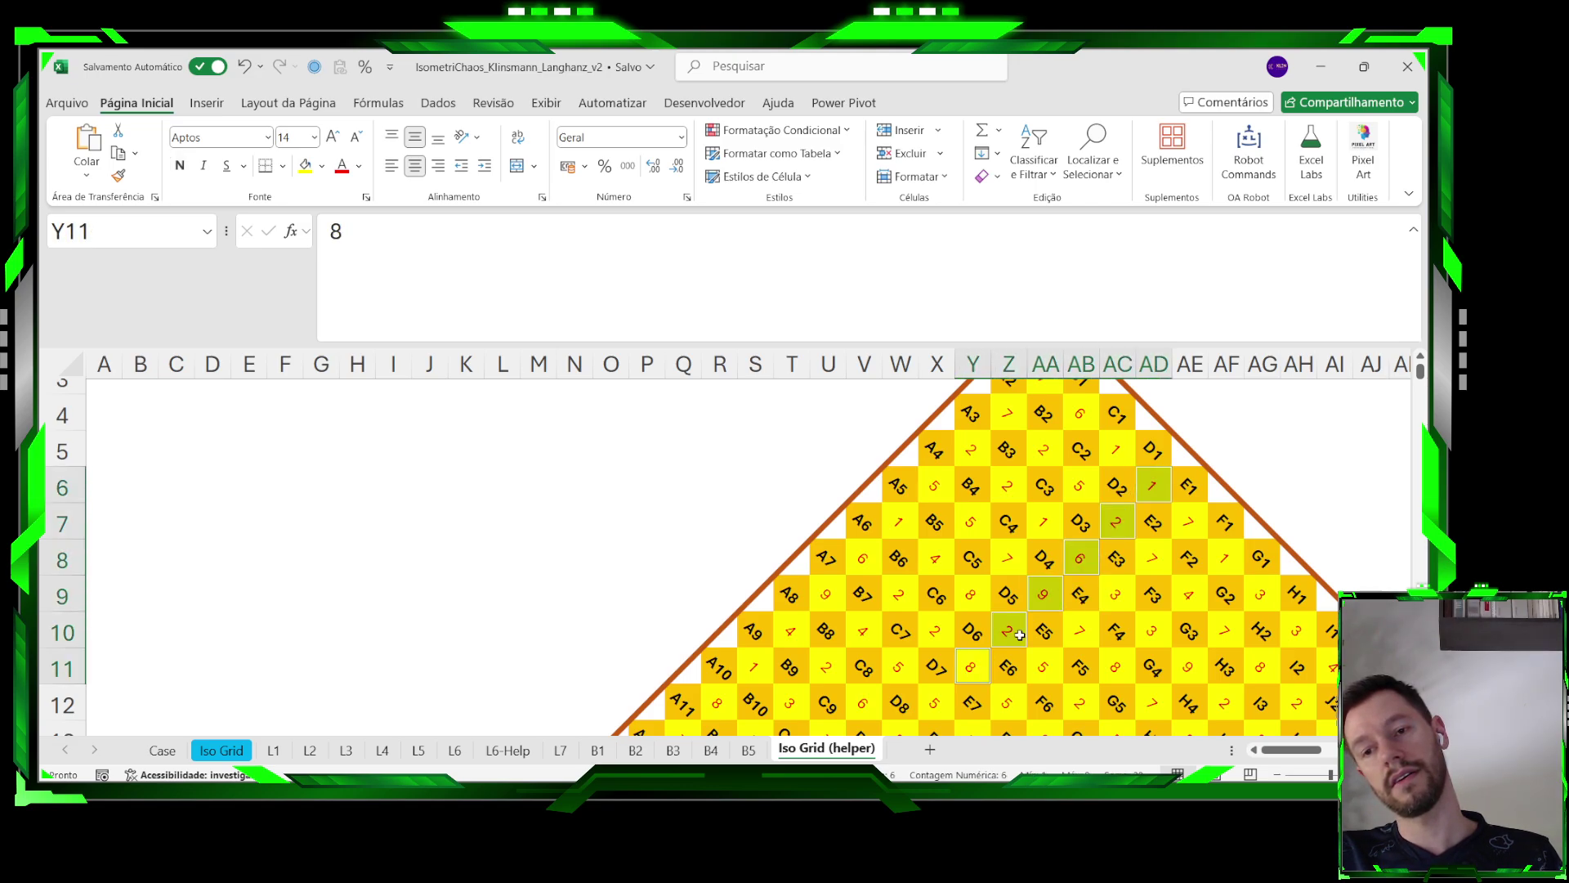
# Add the second parallel diagonal beside E4 to the selection, from AE7 down to Z12.
pyautogui.keyDown('ctrl'); pyautogui.click(1183, 515); pyautogui.keyUp('ctrl')
pyautogui.keyDown('ctrl'); pyautogui.click(1150, 566); pyautogui.keyUp('ctrl')
pyautogui.keyDown('ctrl'); pyautogui.click(1126, 595); pyautogui.keyUp('ctrl')
pyautogui.keyDown('ctrl'); pyautogui.click(1089, 631); pyautogui.keyUp('ctrl')
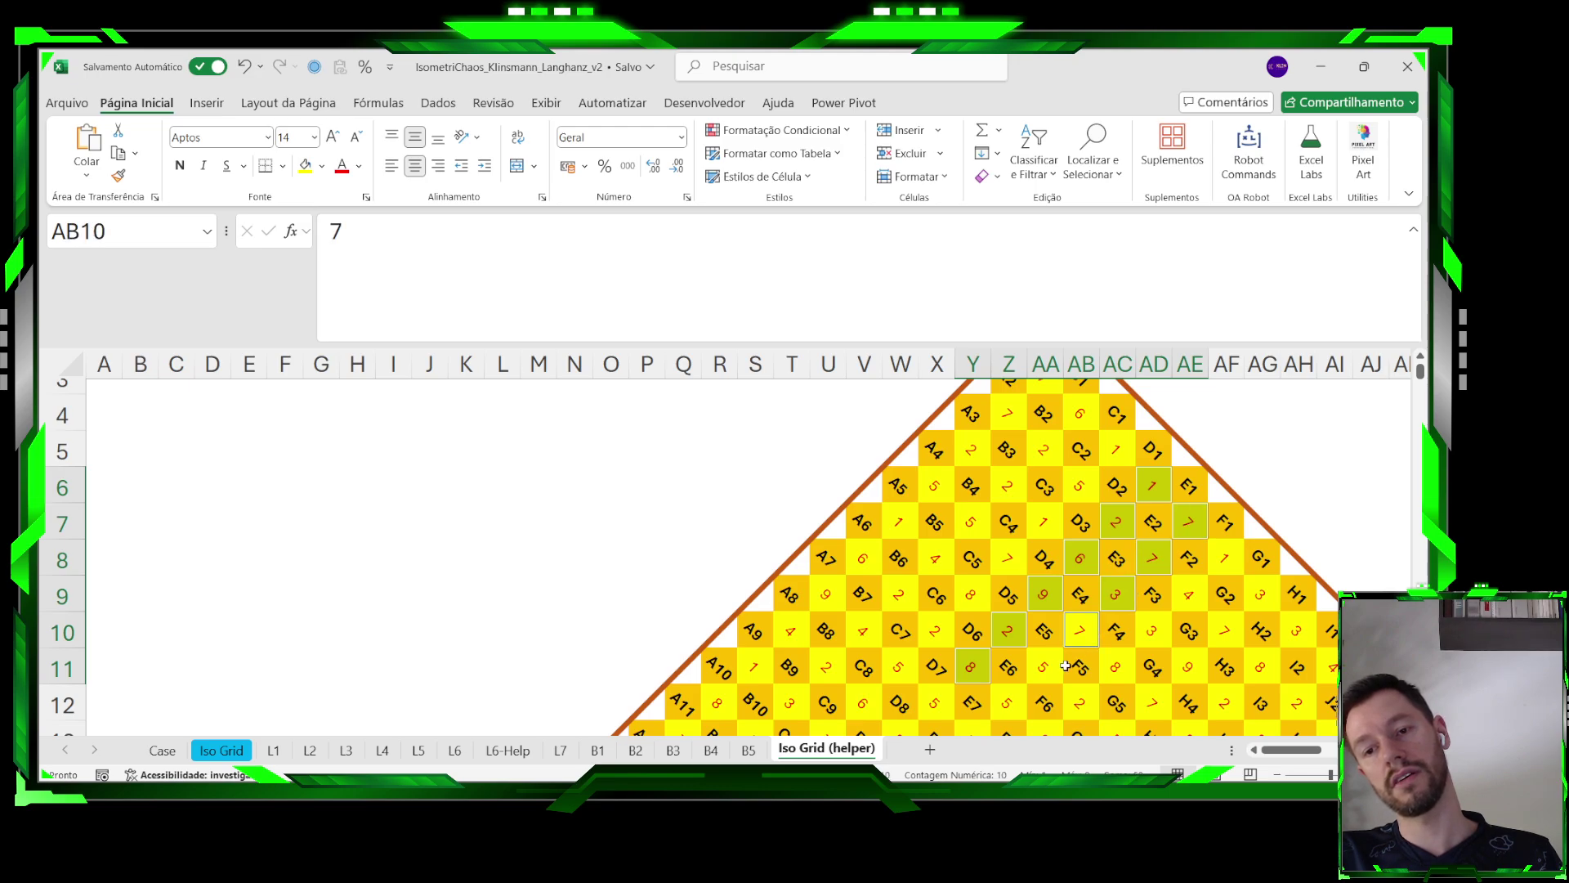
pyautogui.keyDown('ctrl'); pyautogui.click(1053, 667); pyautogui.keyUp('ctrl')
pyautogui.keyDown('ctrl'); pyautogui.click(1019, 705); pyautogui.keyUp('ctrl')
# Starting again from E4, highlight the upper diagonal of number cells in the other direction, from AB8 up to Y5.
pyautogui.click(1080, 595)
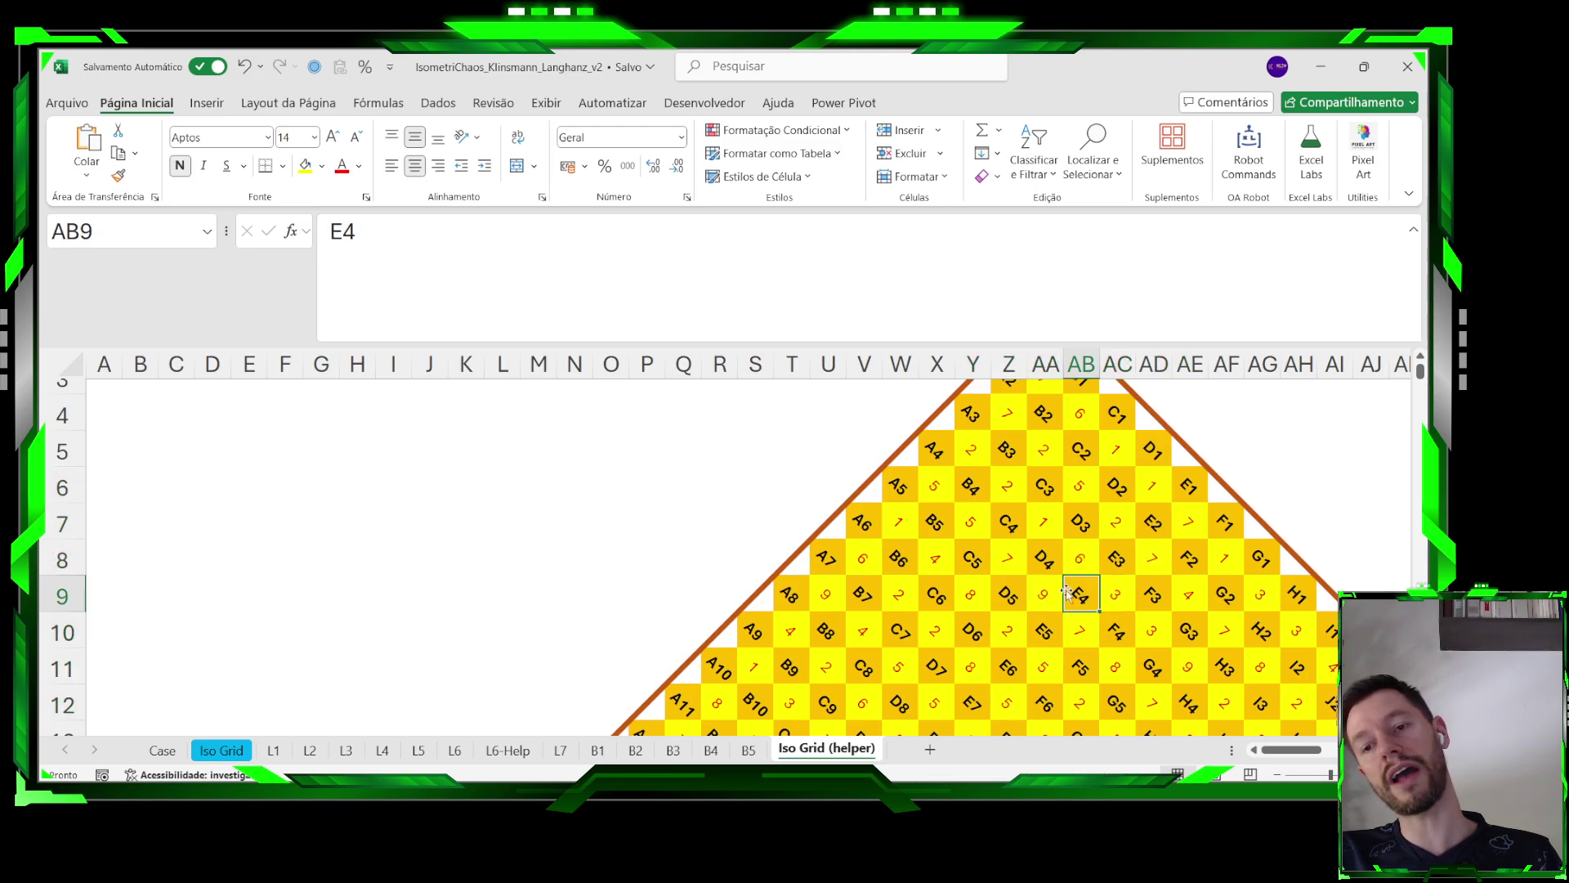
pyautogui.keyDown('ctrl'); pyautogui.click(1079, 563); pyautogui.keyUp('ctrl')
pyautogui.keyDown('ctrl'); pyautogui.click(1040, 520); pyautogui.keyUp('ctrl')
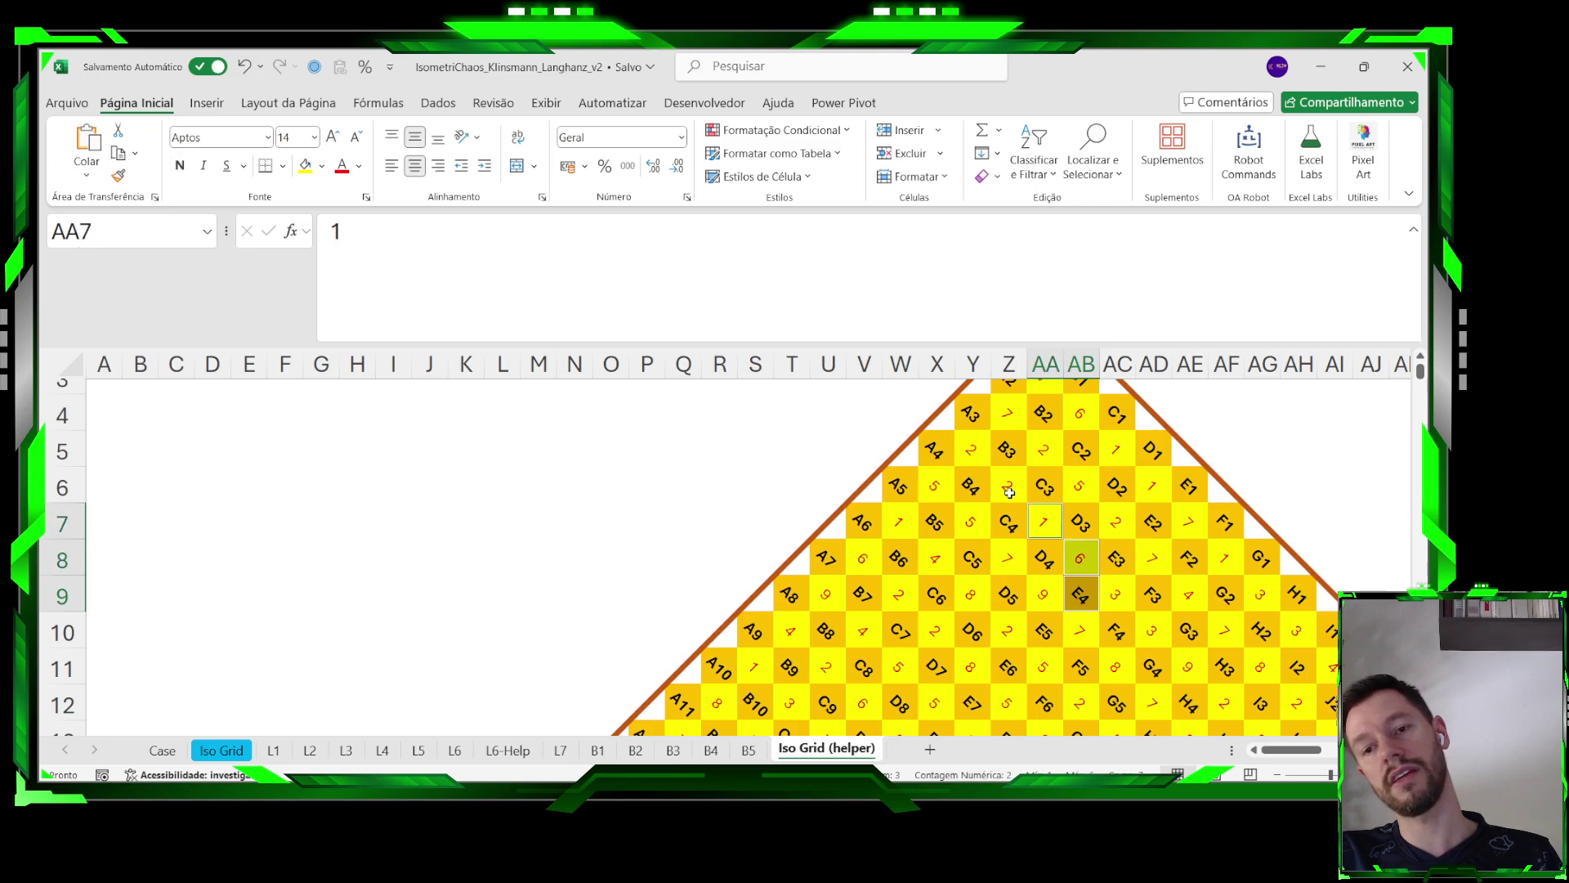
pyautogui.keyDown('ctrl'); pyautogui.click(1002, 487); pyautogui.keyUp('ctrl')
pyautogui.keyDown('ctrl'); pyautogui.click(971, 457); pyautogui.keyUp('ctrl')
# Add the lower parallel diagonal beside E4 to the selection, from X6 down to AD12.
pyautogui.keyDown('ctrl'); pyautogui.click(951, 483); pyautogui.keyUp('ctrl')
pyautogui.keyDown('ctrl'); pyautogui.click(982, 518); pyautogui.keyUp('ctrl')
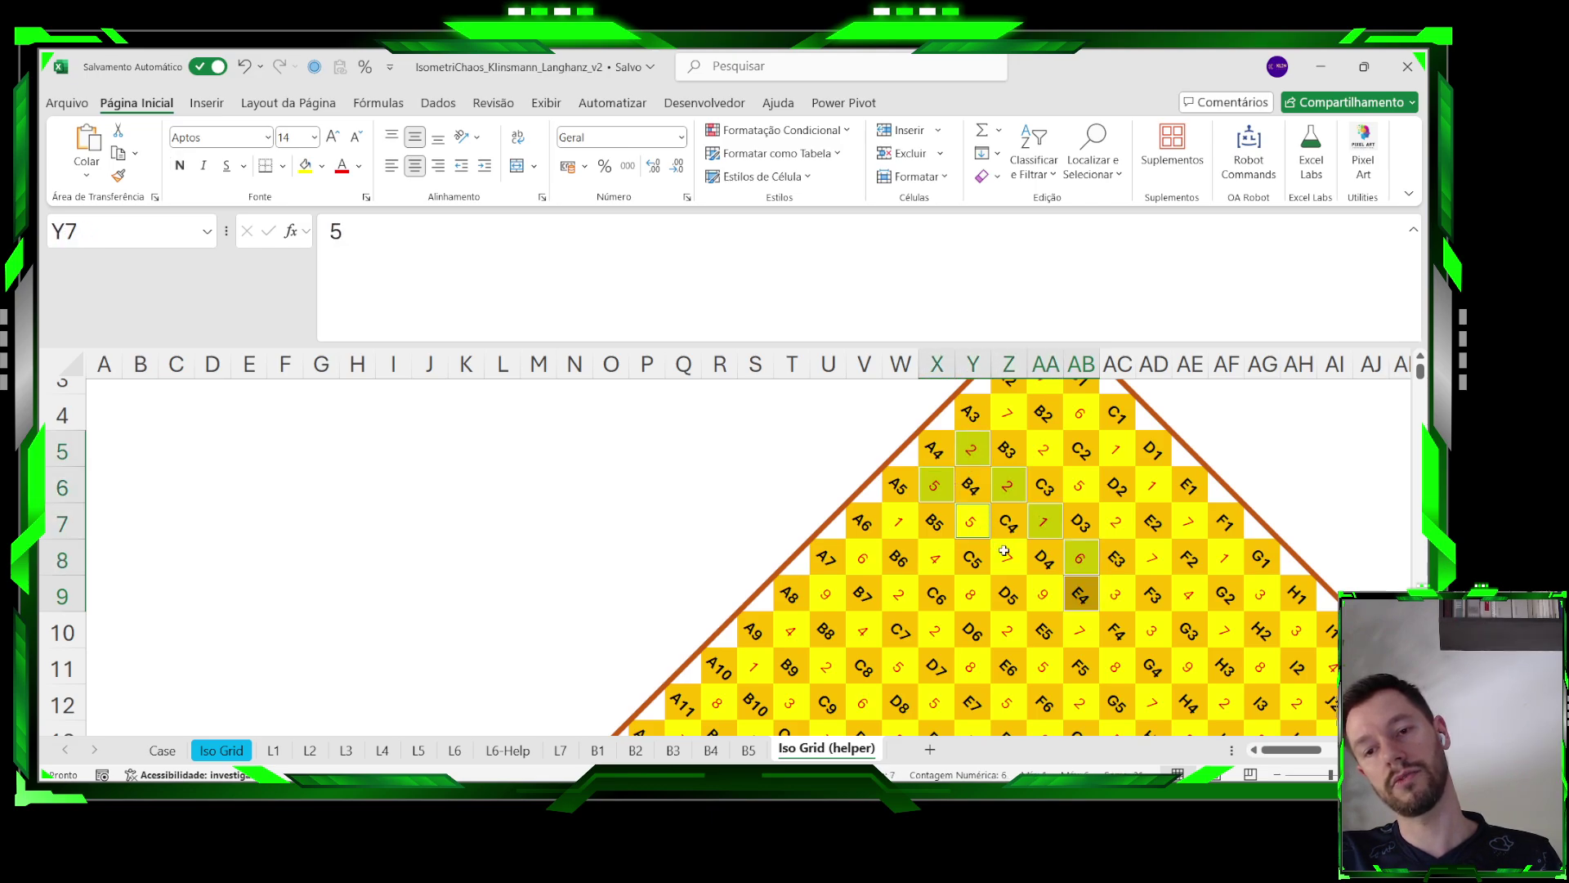
pyautogui.keyDown('ctrl'); pyautogui.click(1004, 551); pyautogui.keyUp('ctrl')
pyautogui.keyDown('ctrl'); pyautogui.click(1042, 586); pyautogui.keyUp('ctrl')
pyautogui.keyDown('ctrl'); pyautogui.click(1075, 626); pyautogui.keyUp('ctrl')
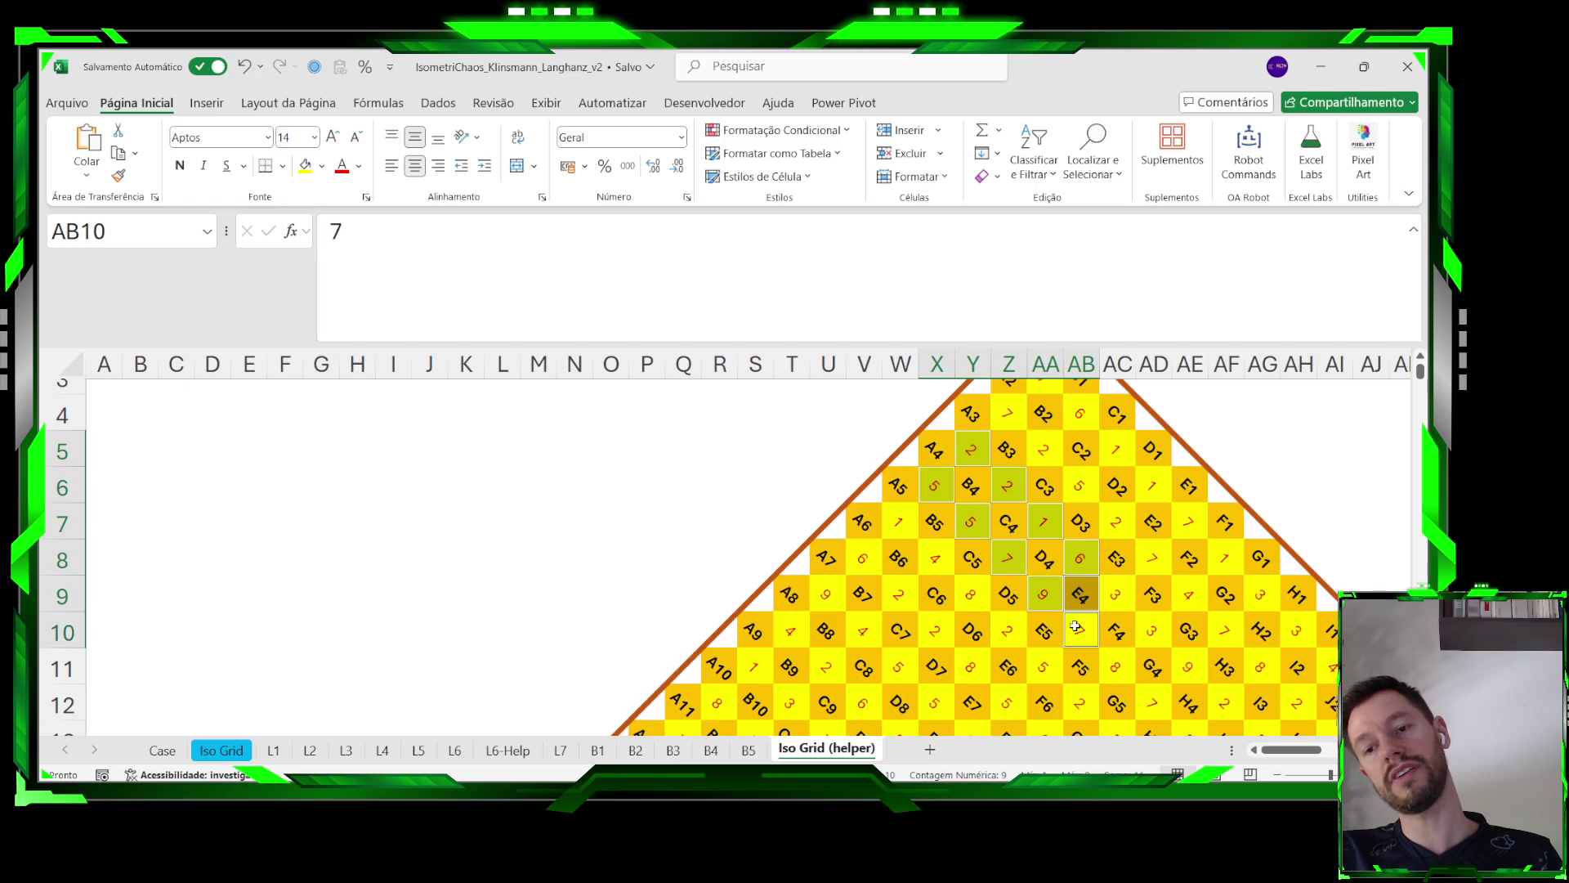
pyautogui.keyDown('ctrl'); pyautogui.click(1113, 664); pyautogui.keyUp('ctrl')
pyautogui.keyDown('ctrl'); pyautogui.click(1151, 697); pyautogui.keyUp('ctrl')
# Complete E4's upper diagonal with number cells AE11, AD10 and AC9, then clear the selection at Iso Ref E3.
pyautogui.keyDown('ctrl'); pyautogui.click(1181, 667); pyautogui.keyUp('ctrl')
pyautogui.keyDown('ctrl'); pyautogui.click(1154, 633); pyautogui.keyUp('ctrl')
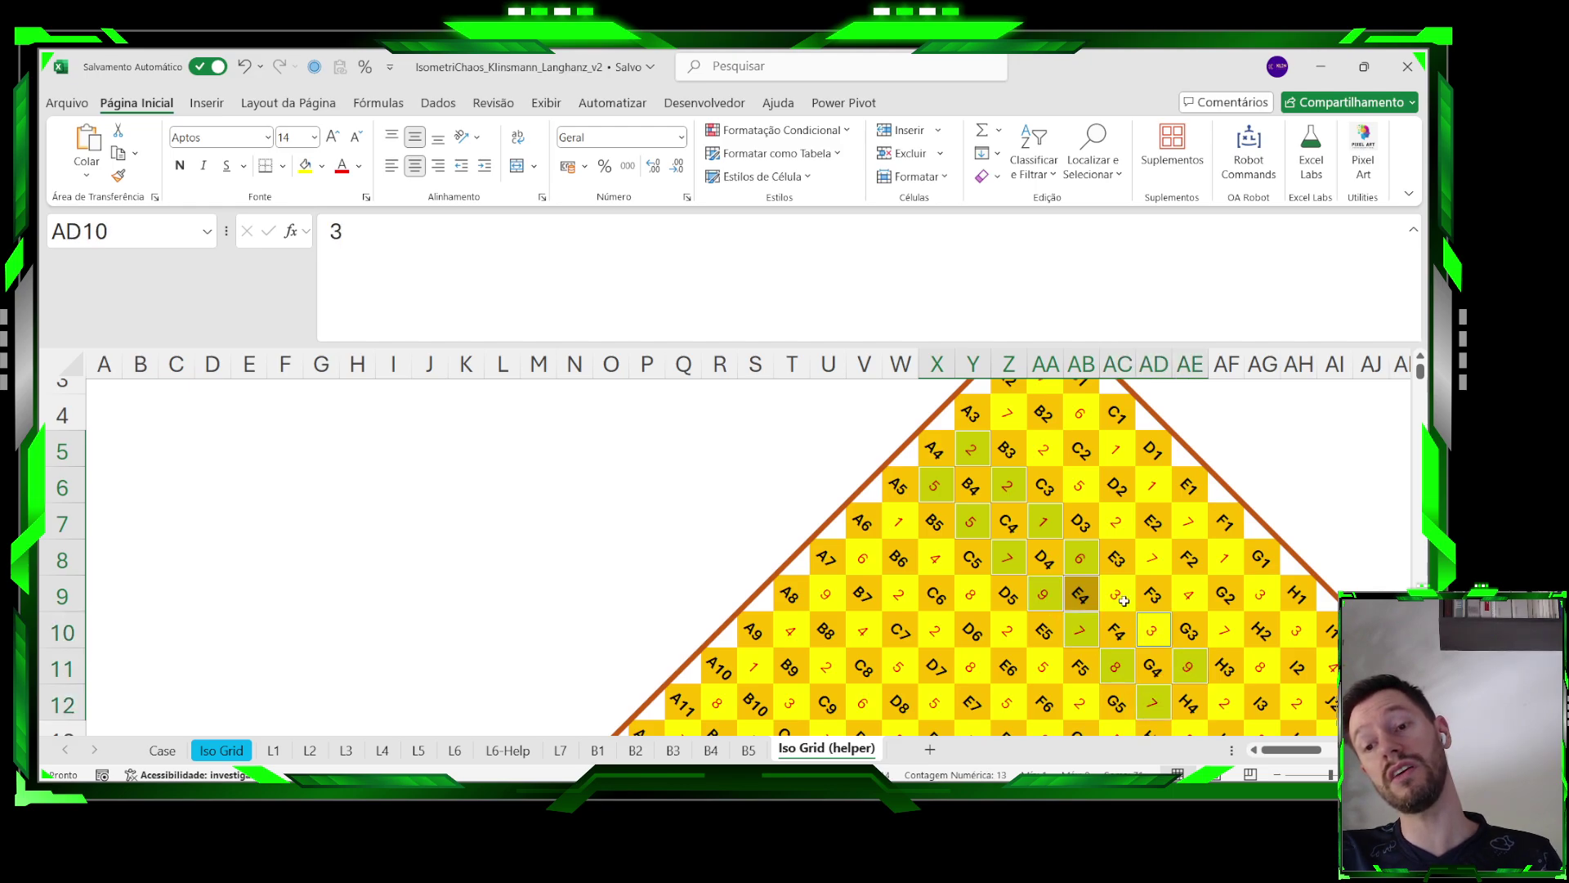
pyautogui.keyDown('ctrl'); pyautogui.click(1121, 601); pyautogui.keyUp('ctrl')
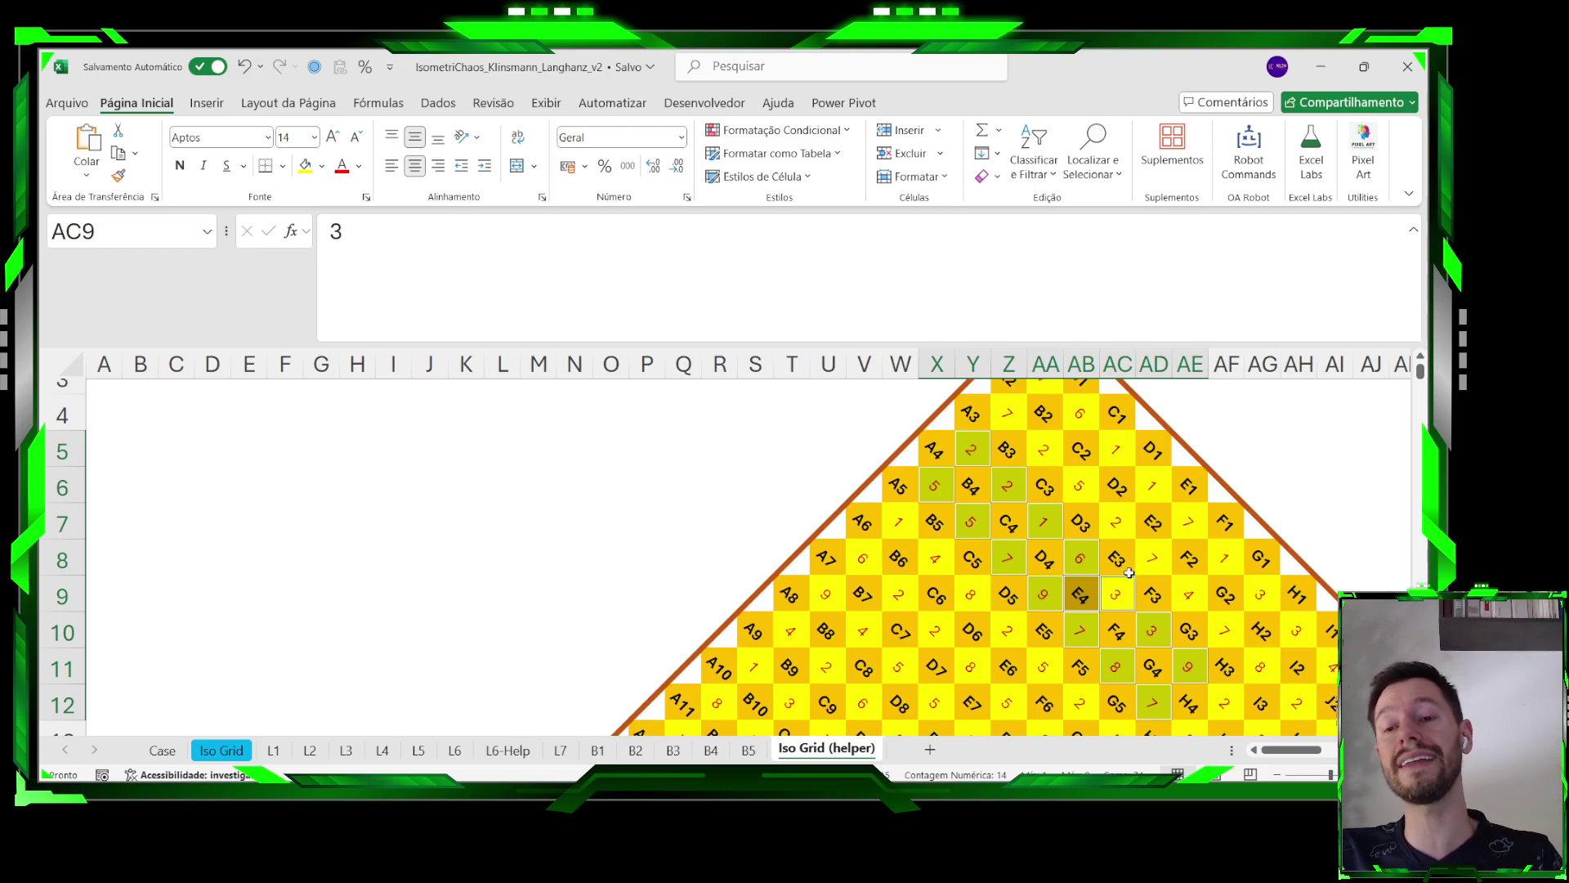
pyautogui.click(1129, 573)
pyautogui.scroll(1, 1112, 564)
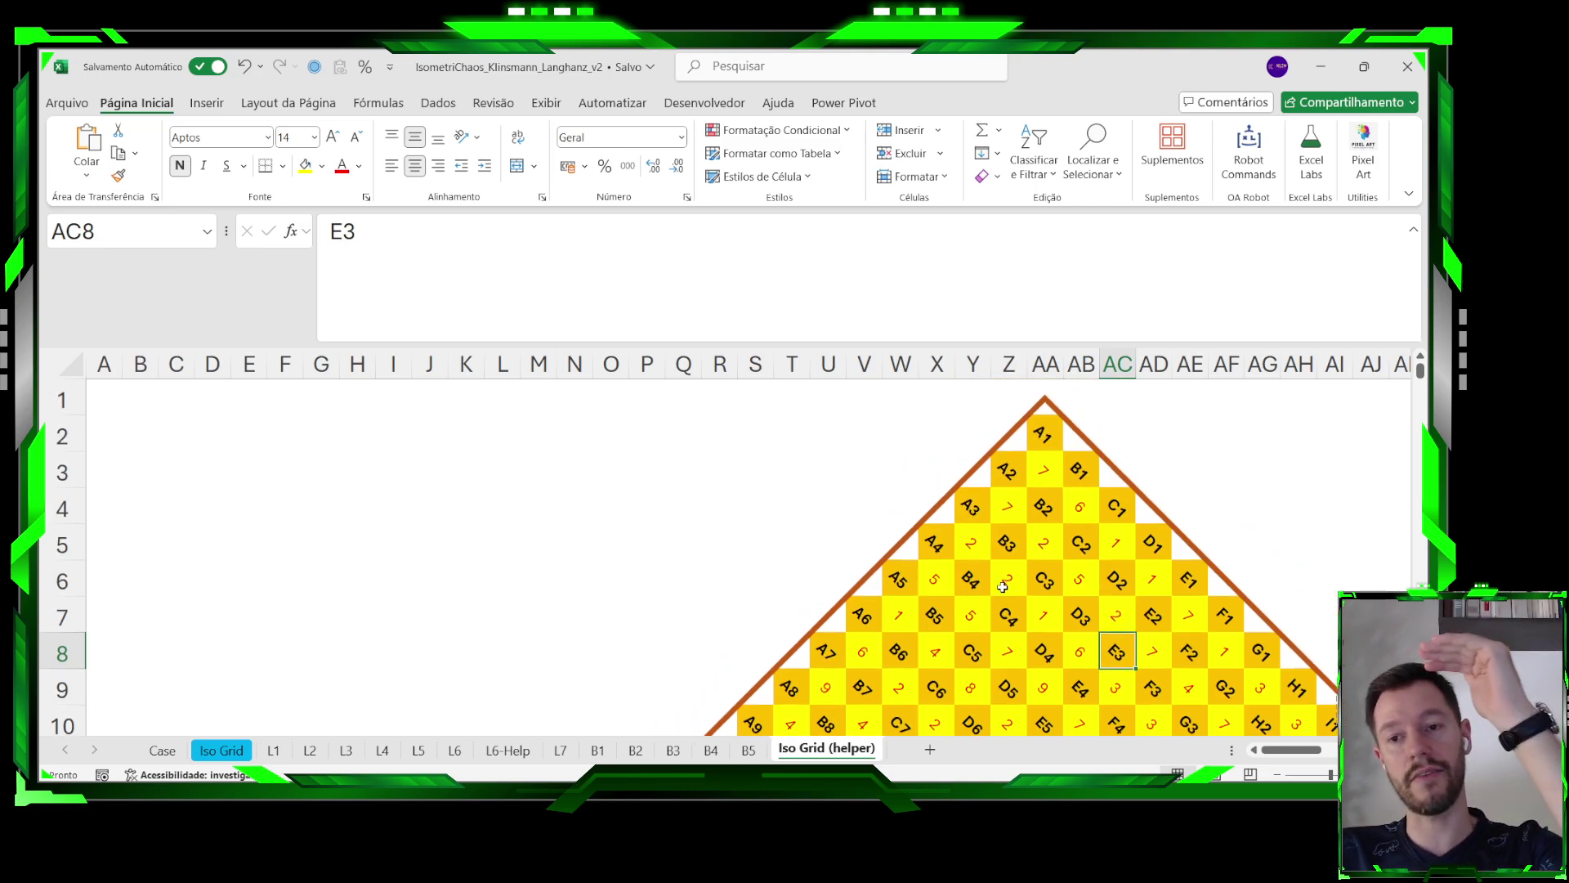
# On B5, examine the LET formula in B8 that generates the diagonal Iso Refs and the direction header in C7.
pyautogui.click(749, 750)
pyautogui.moveTo(214, 472); pyautogui.dragTo(183, 576)
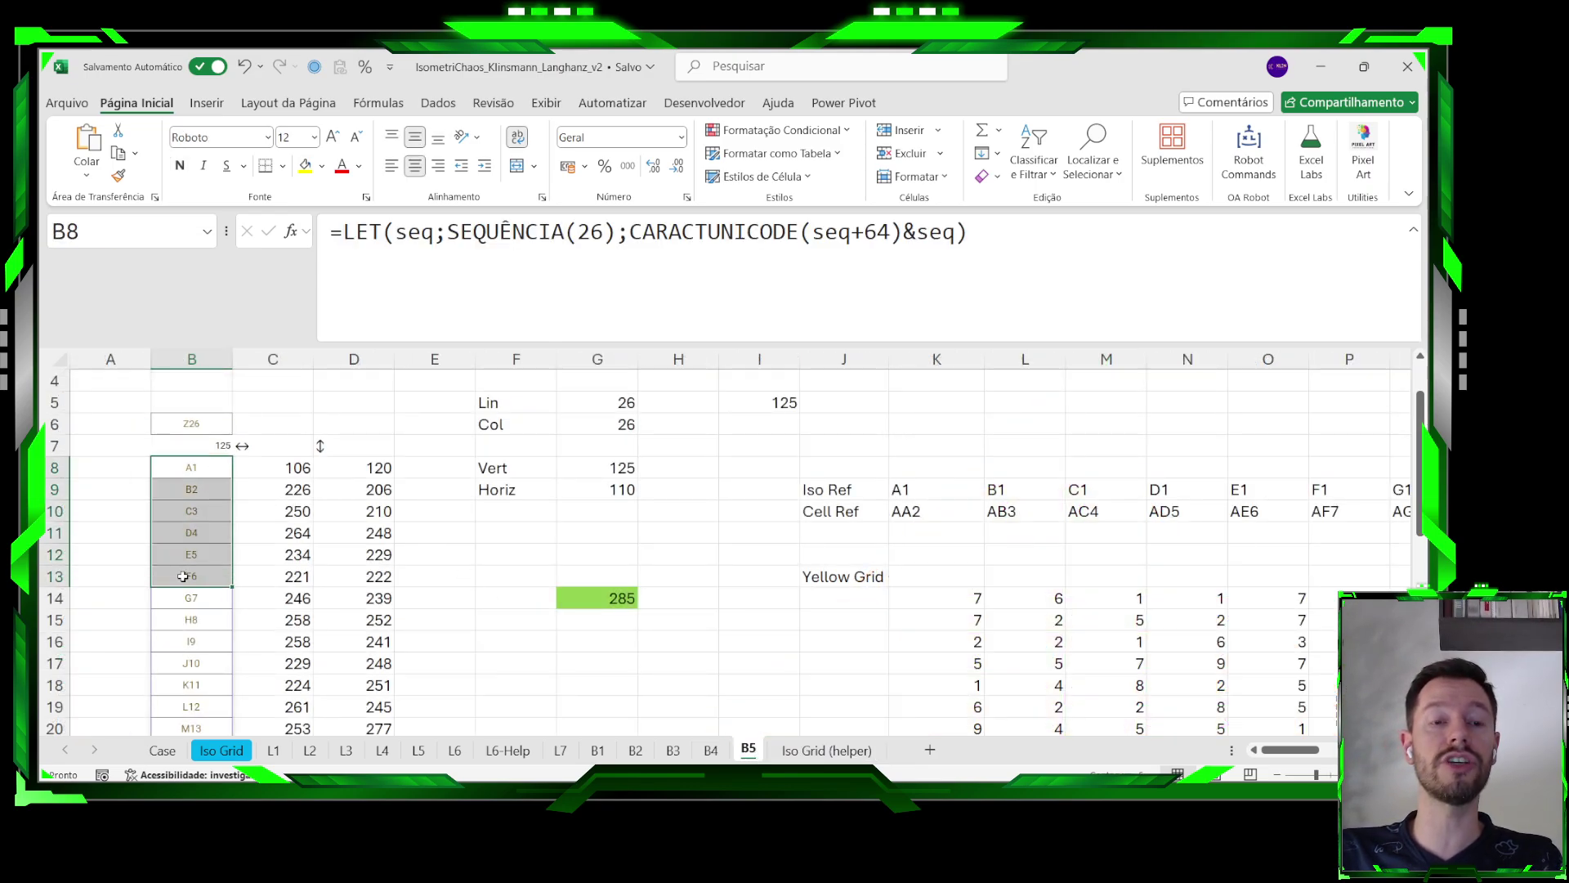
pyautogui.click(242, 447)
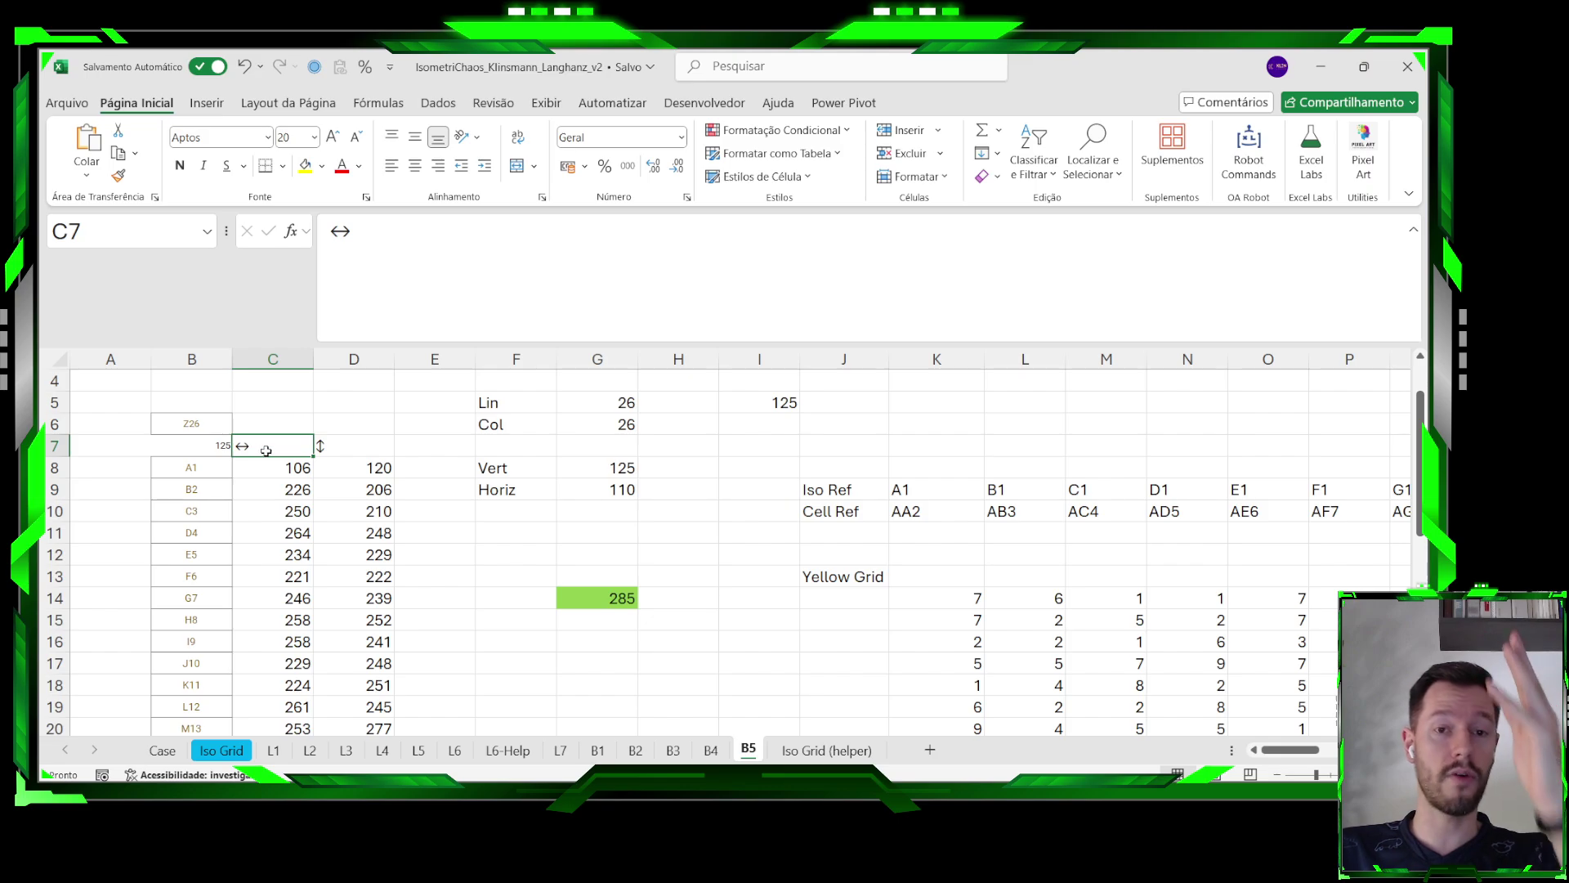
pyautogui.moveTo(211, 471); pyautogui.dragTo(215, 482)
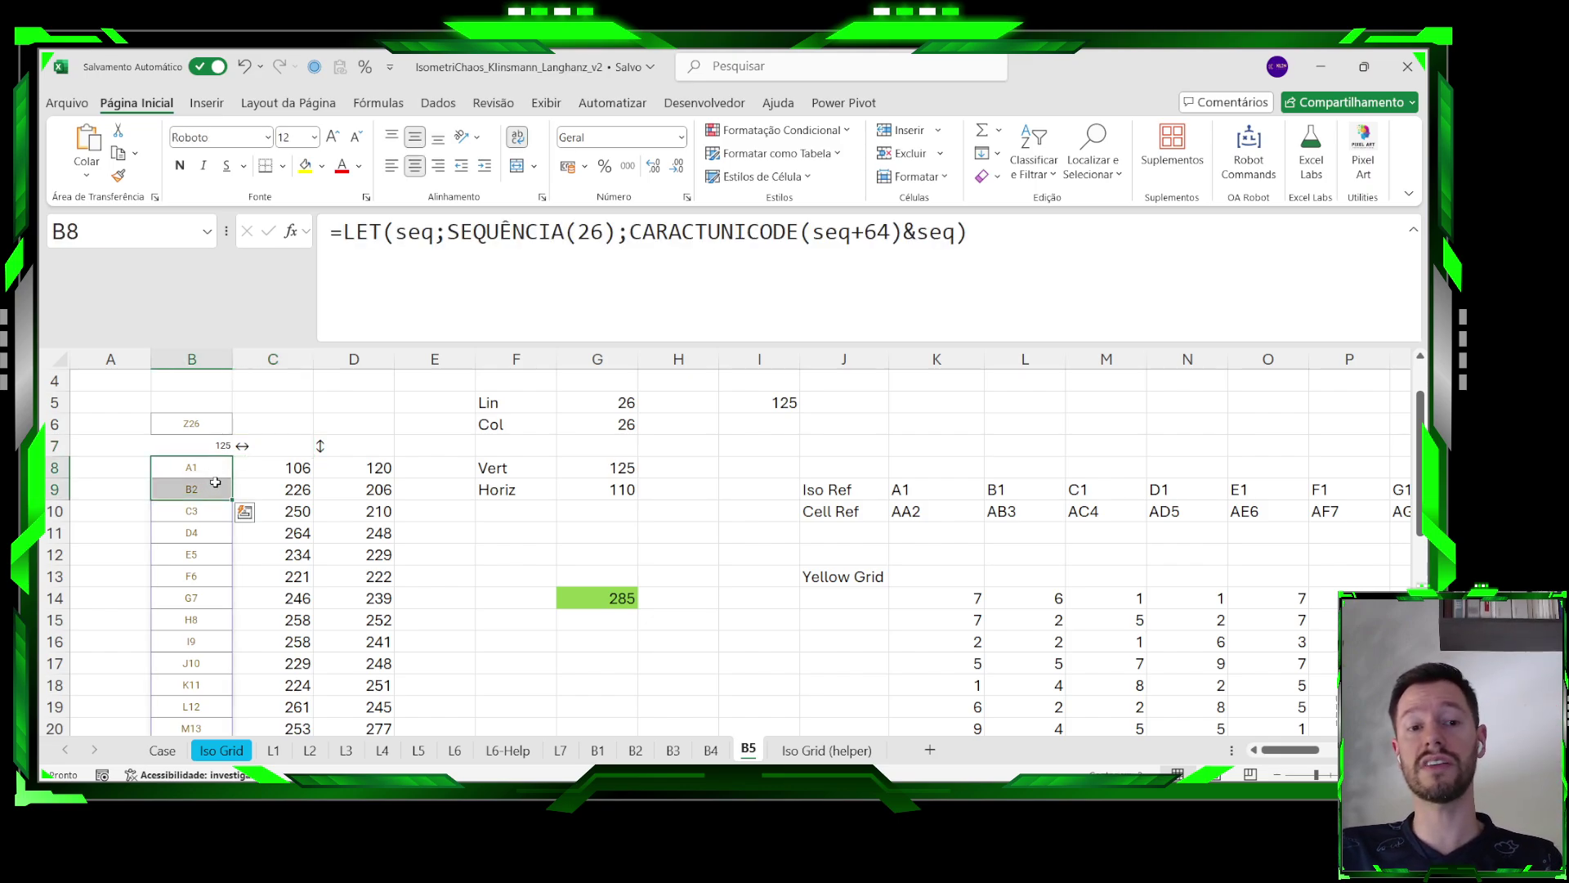
# Go through Iso Refs A1, B2 and C3 in B8:B10 and highlight the whole spilled B8# list.
pyautogui.click(222, 467)
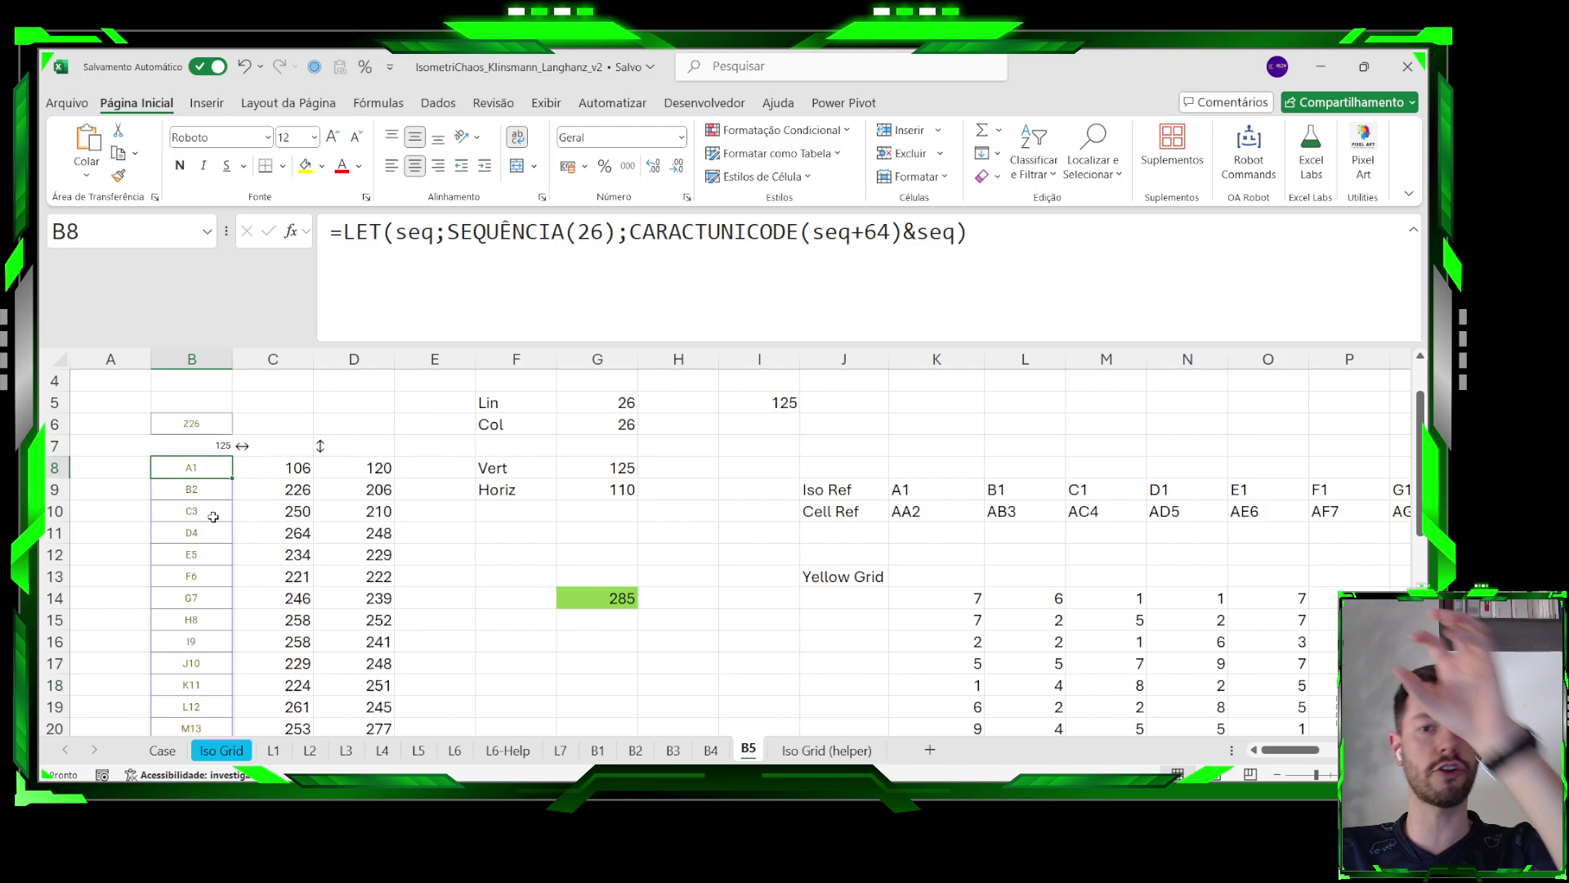
pyautogui.click(217, 498)
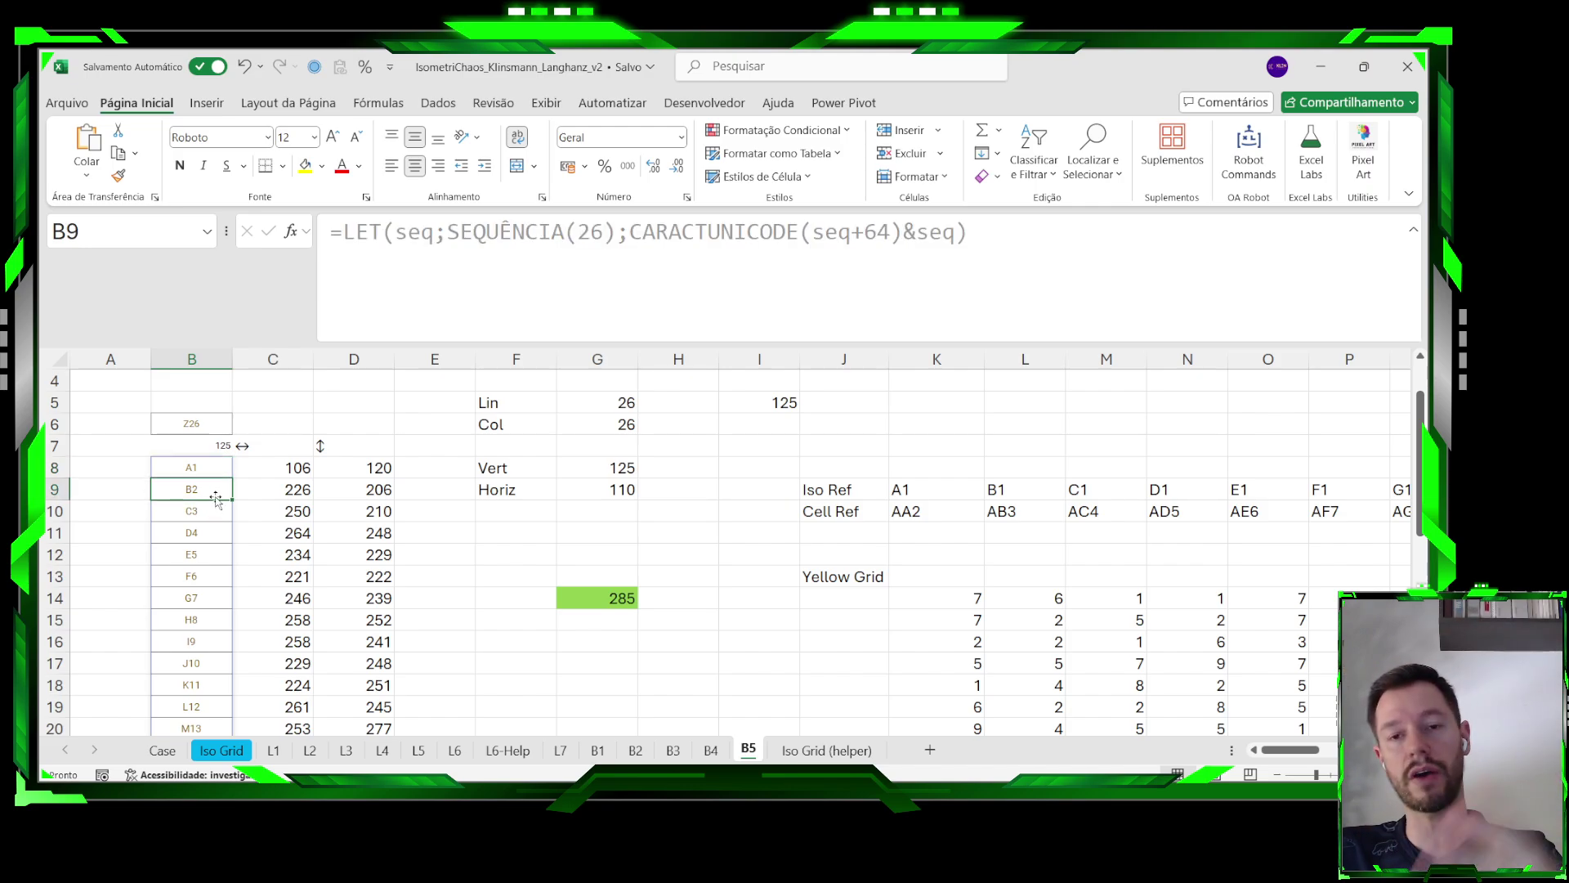
pyautogui.click(209, 511)
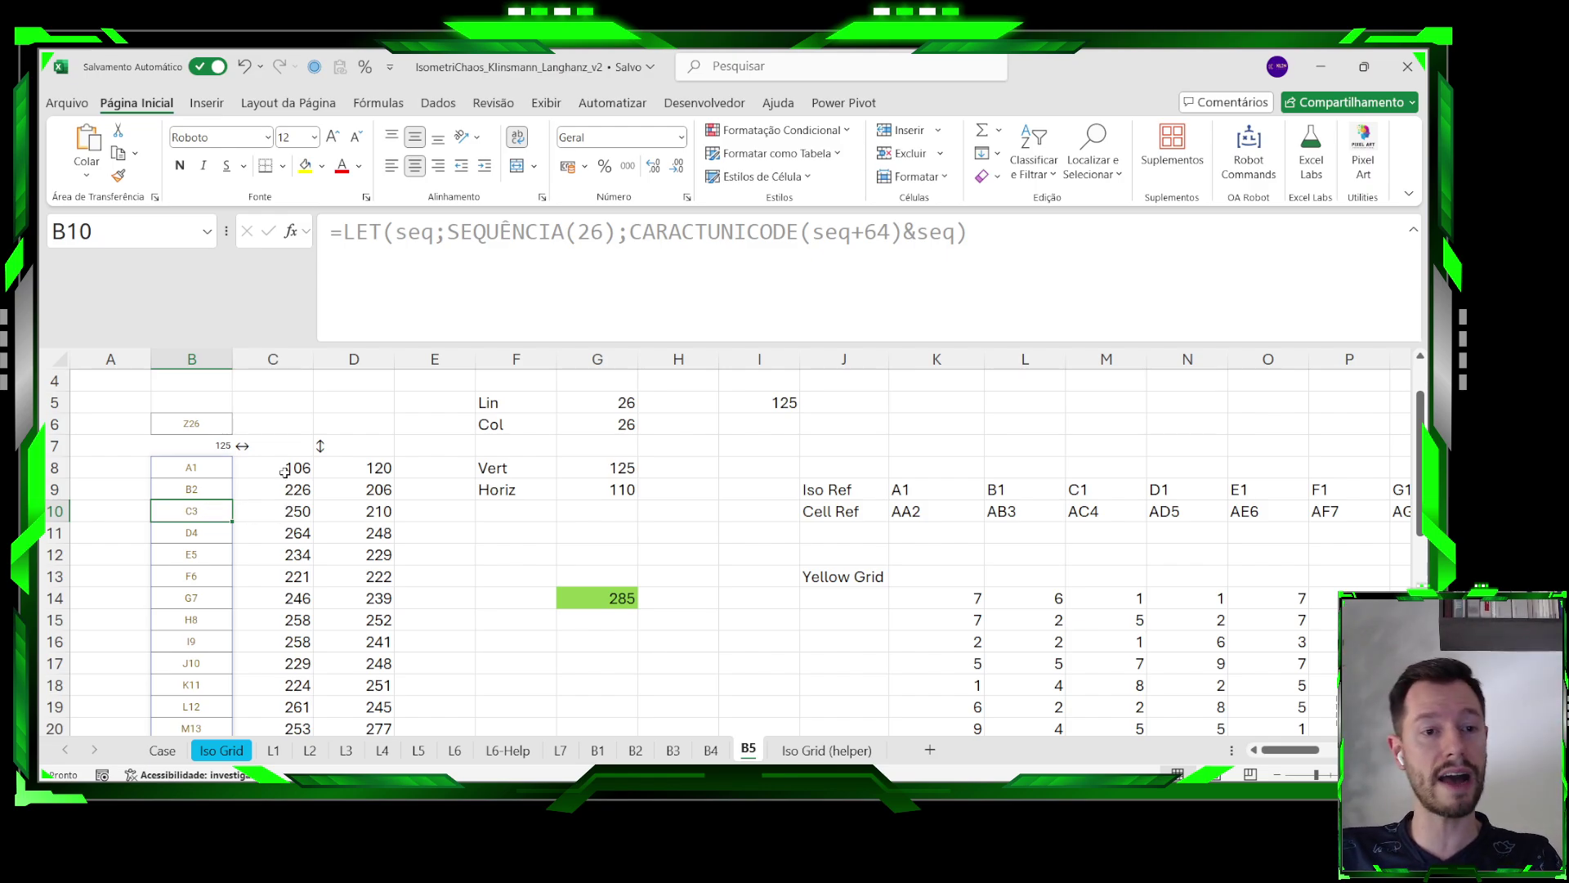
pyautogui.scroll(-5, 285, 474)
pyautogui.moveTo(193, 685); pyautogui.dragTo(195, 421)
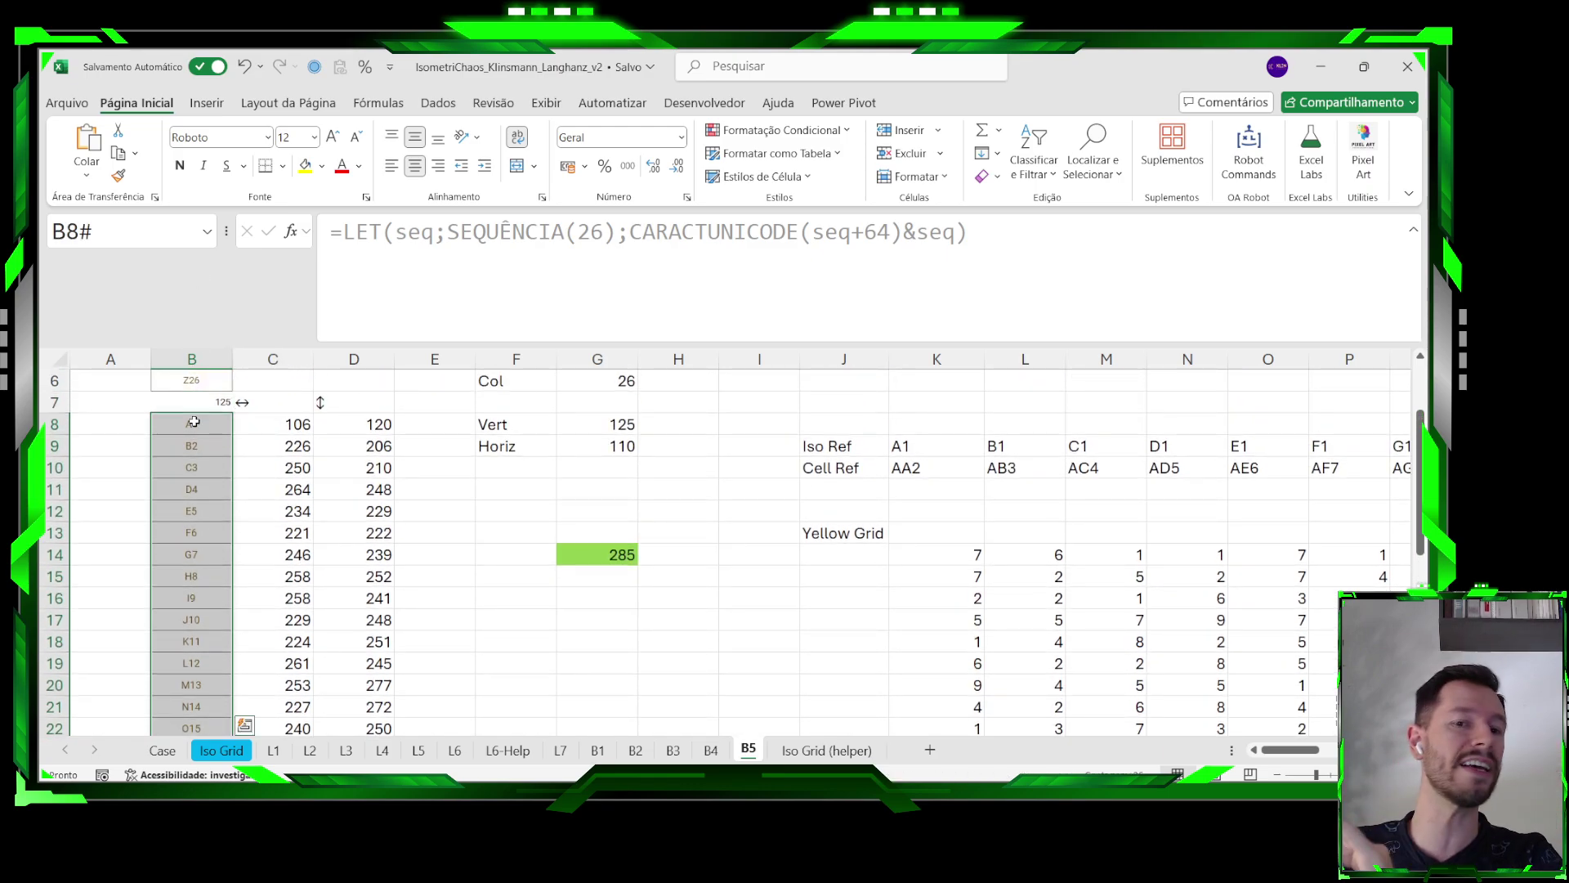
# Review the Iso Ref list down to Z26, the direction headers in C7:D7 and the data table formula in C8.
pyautogui.scroll(1, 245, 478)
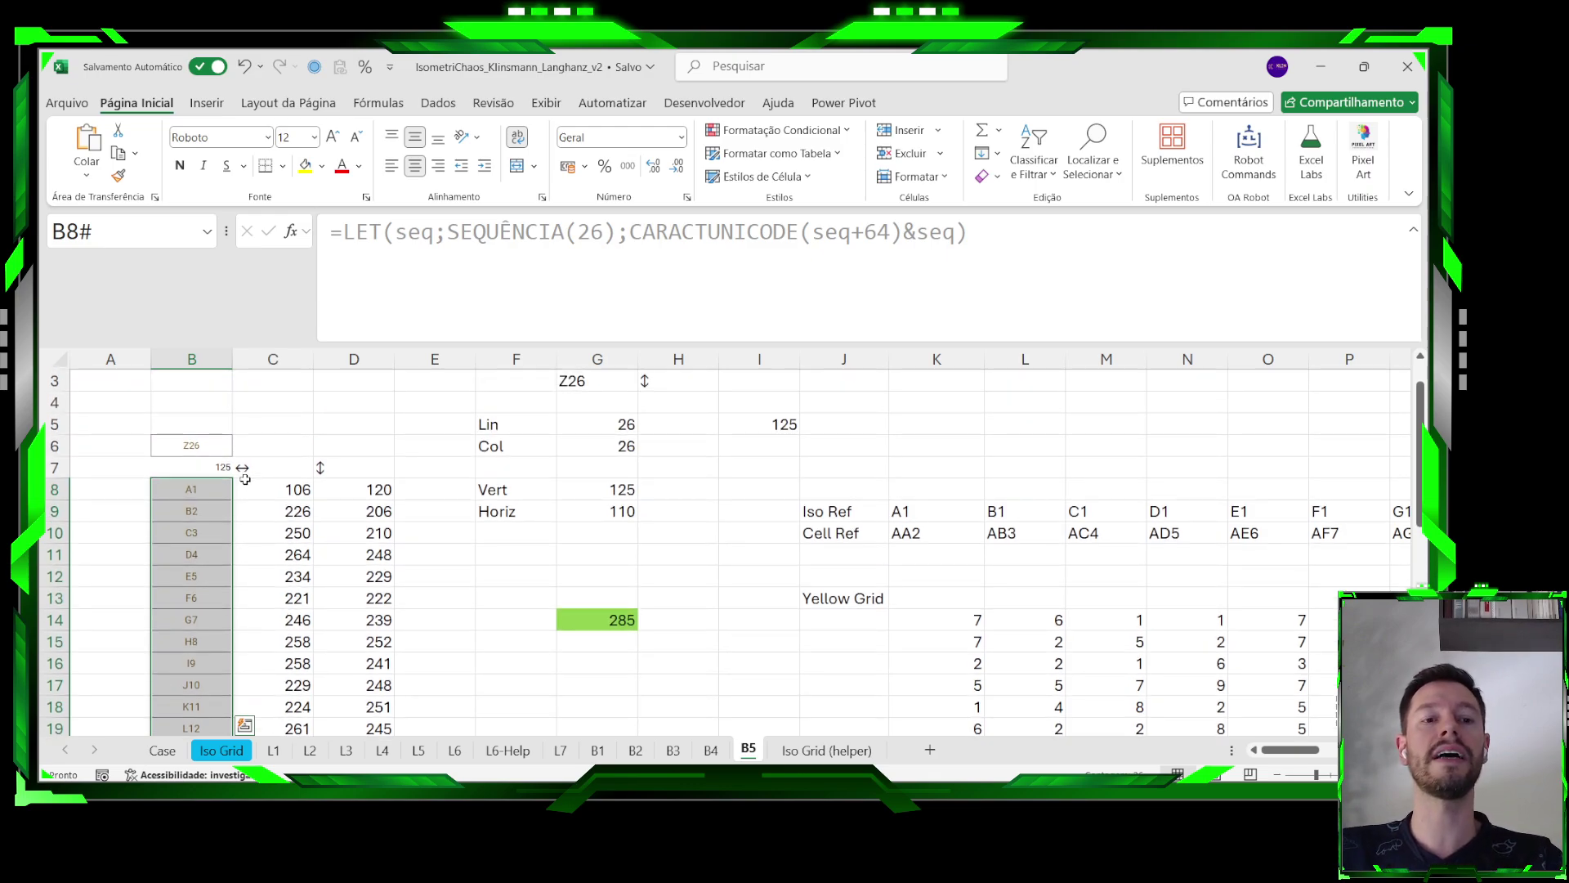
pyautogui.scroll(-6, 246, 483)
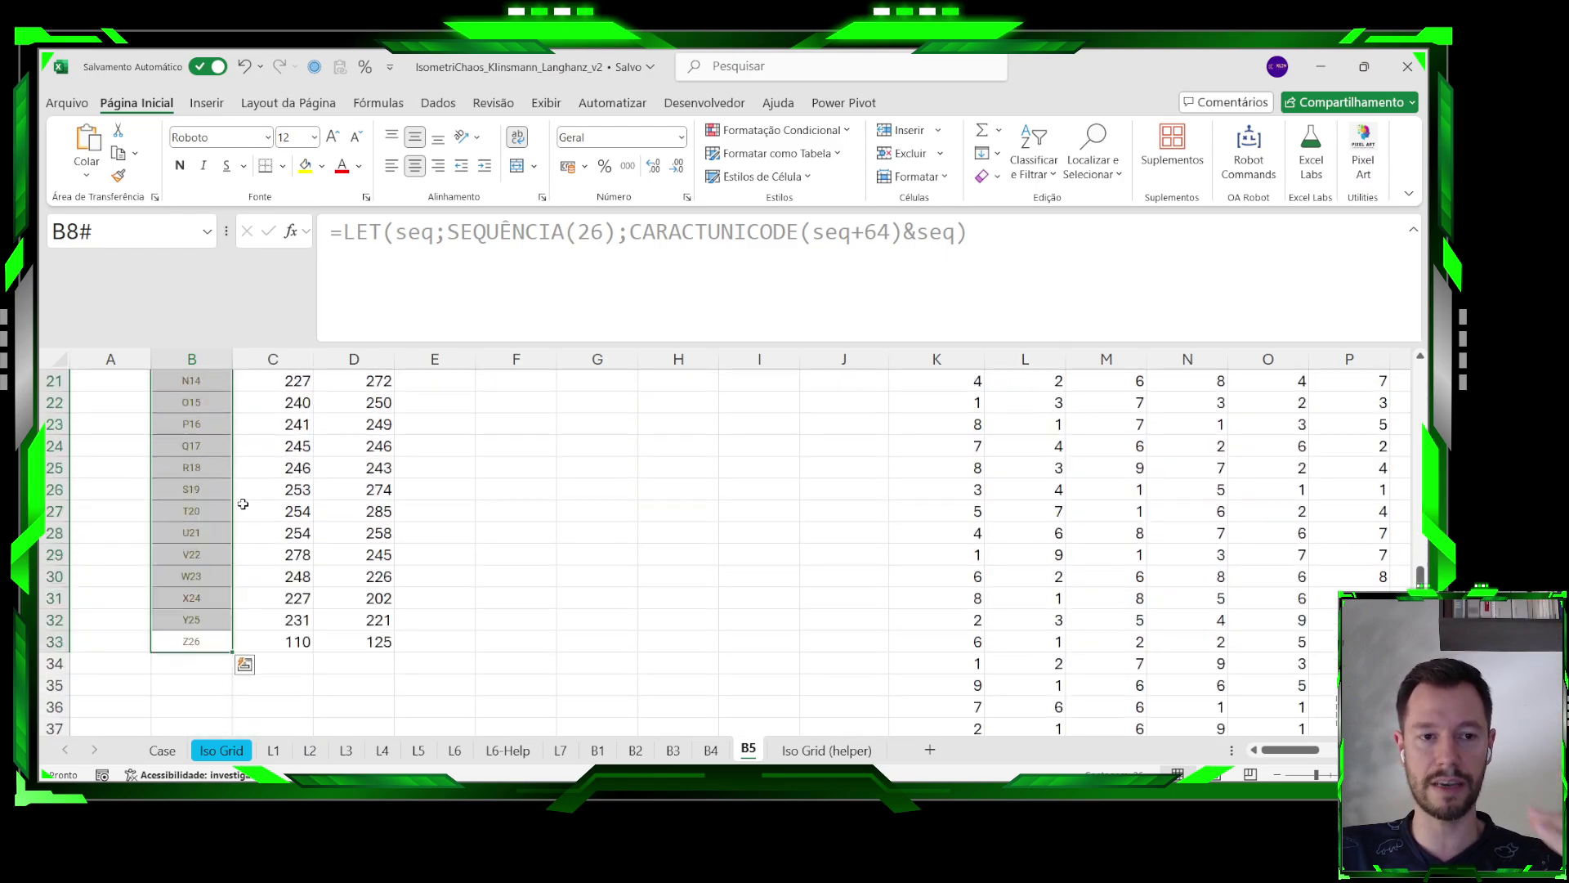
pyautogui.scroll(6, 243, 504)
pyautogui.moveTo(253, 472); pyautogui.dragTo(352, 467)
pyautogui.click(267, 494)
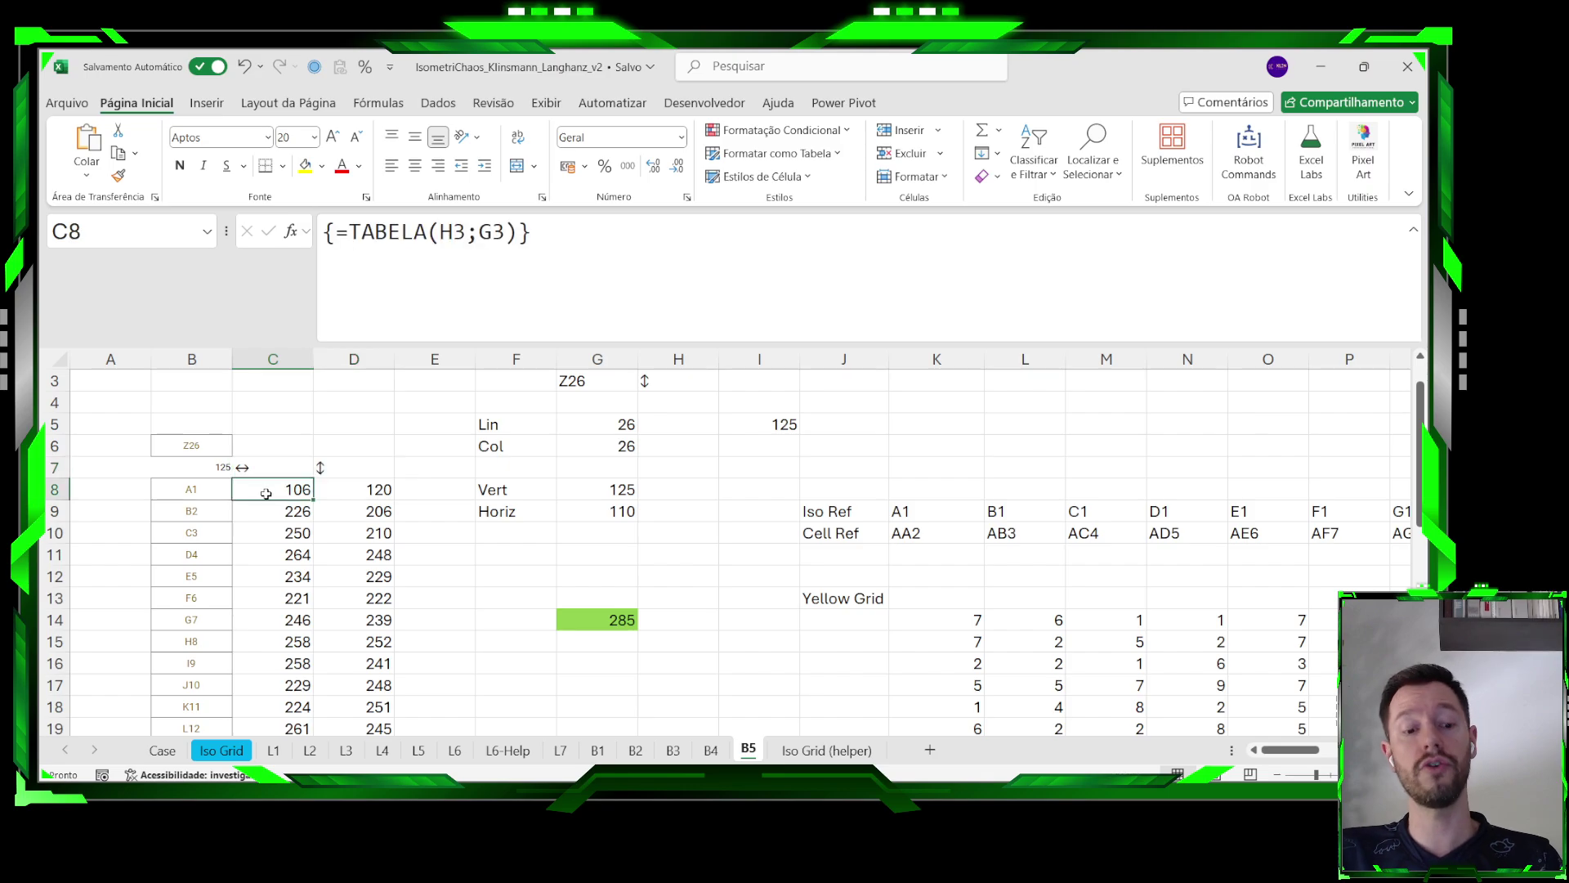
pyautogui.keyDown('ctrl'); pyautogui.scroll(2, 267, 493); pyautogui.keyUp('ctrl')
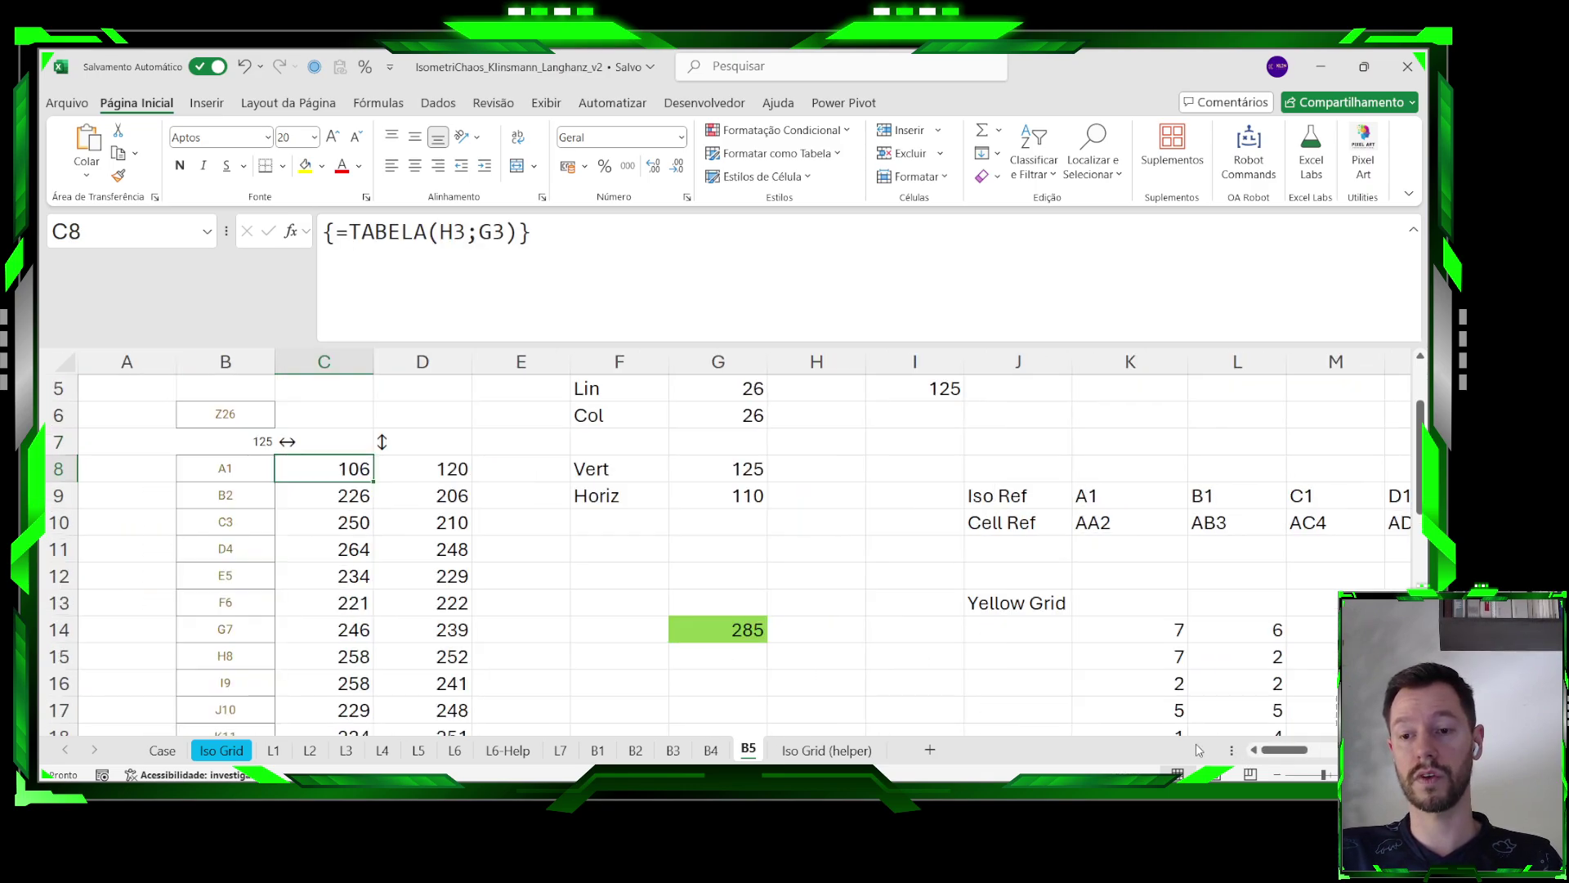
# Select Iso Refs A1 to E5 in B8:B12, and extend the selection from B8 to the whole spilled list.
pyautogui.moveTo(225, 469); pyautogui.dragTo(224, 576)
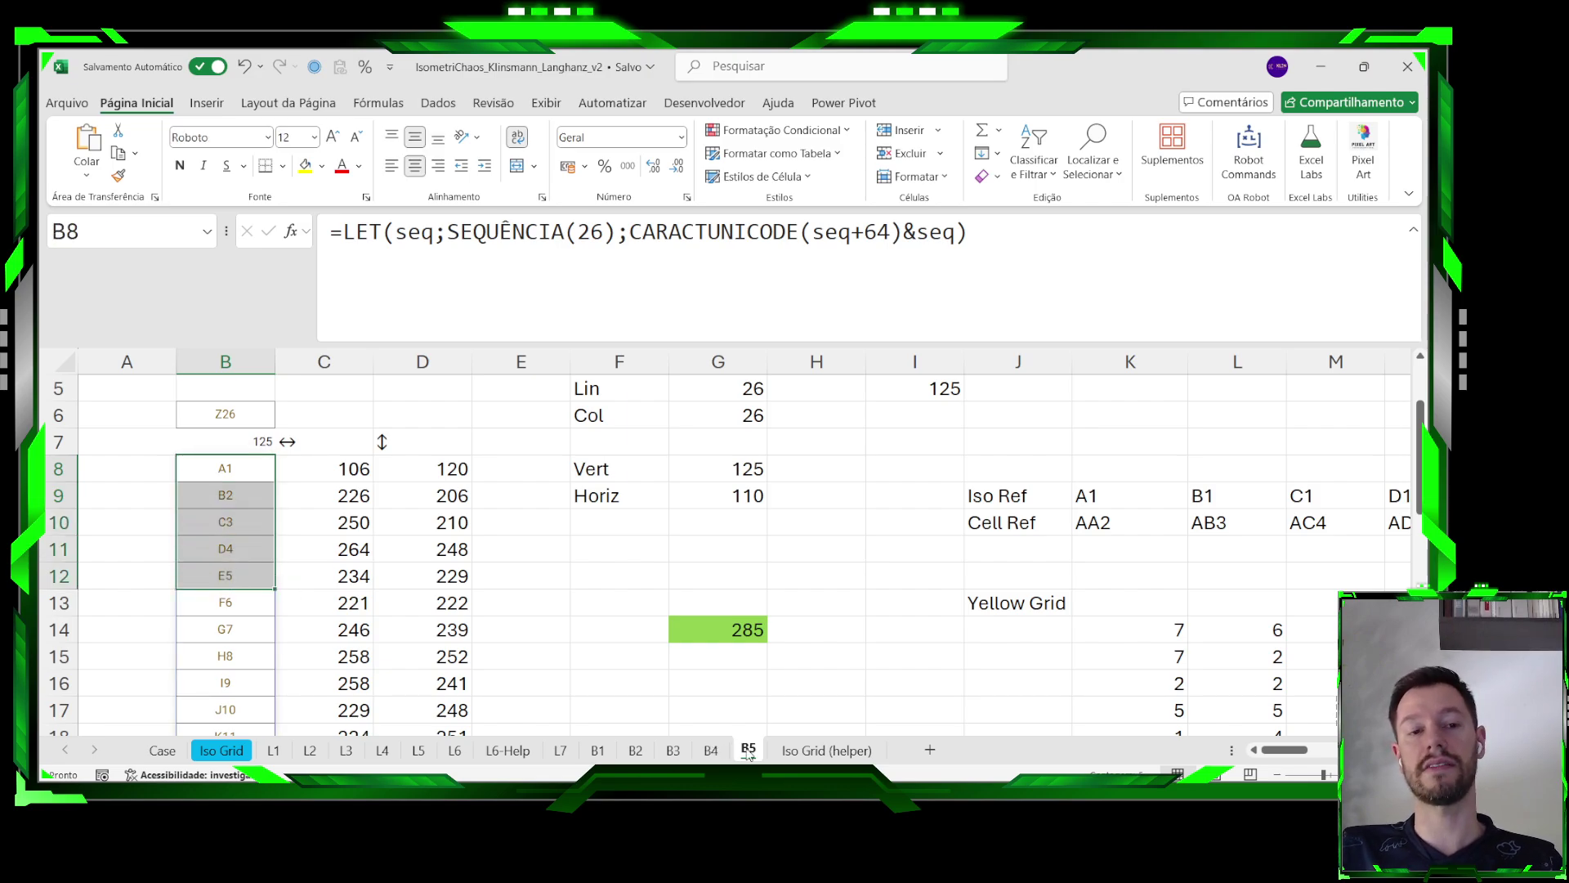
pyautogui.click(254, 475)
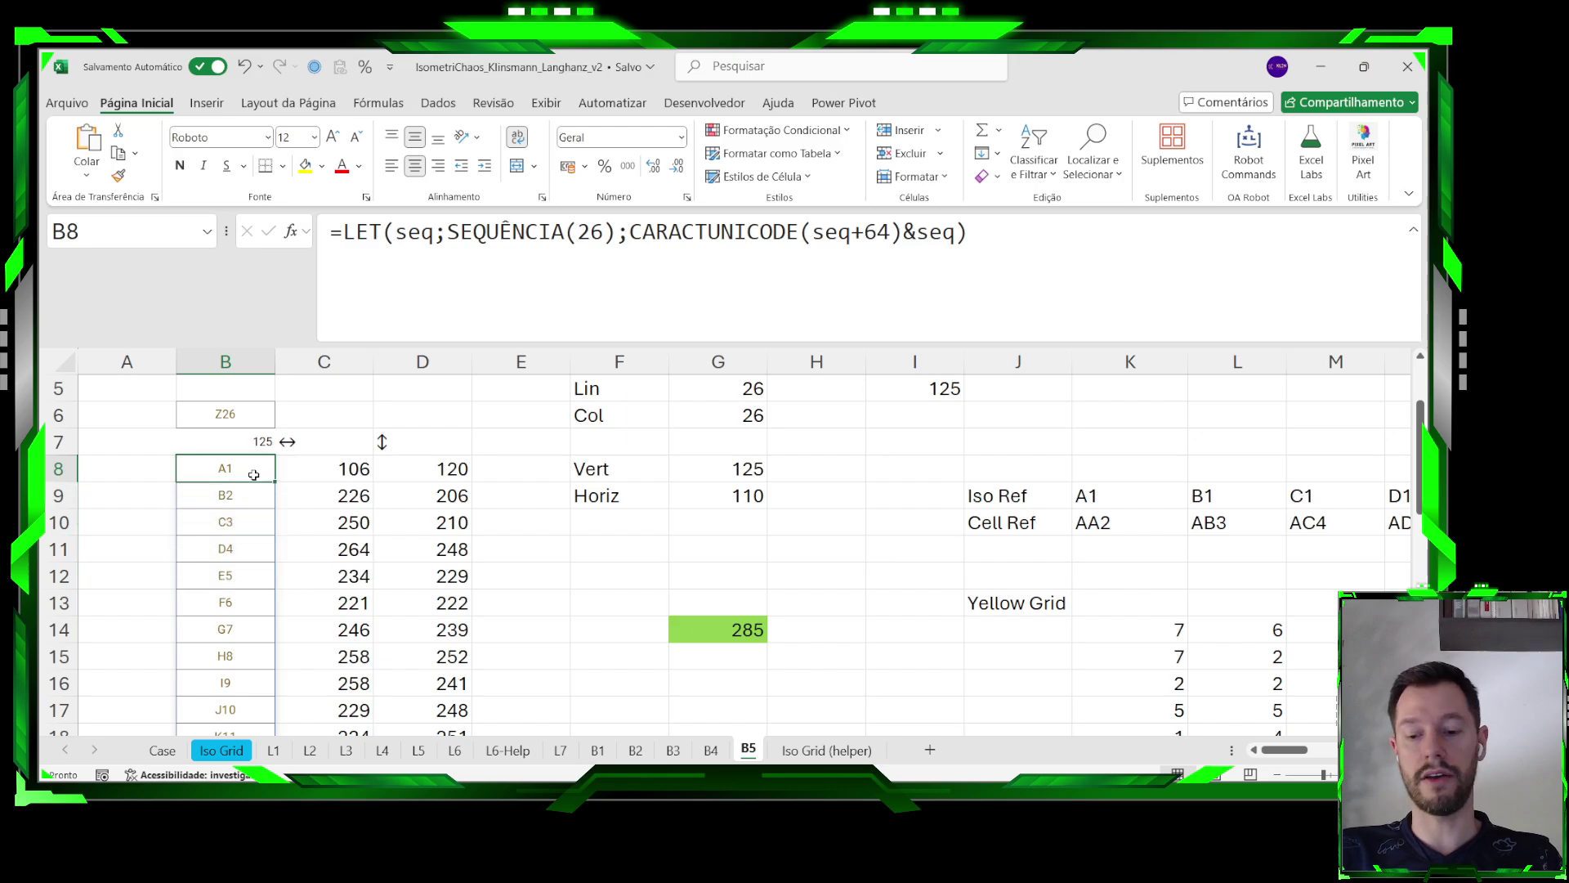
pyautogui.hotkey('ctrl', 'shift', 'Down')
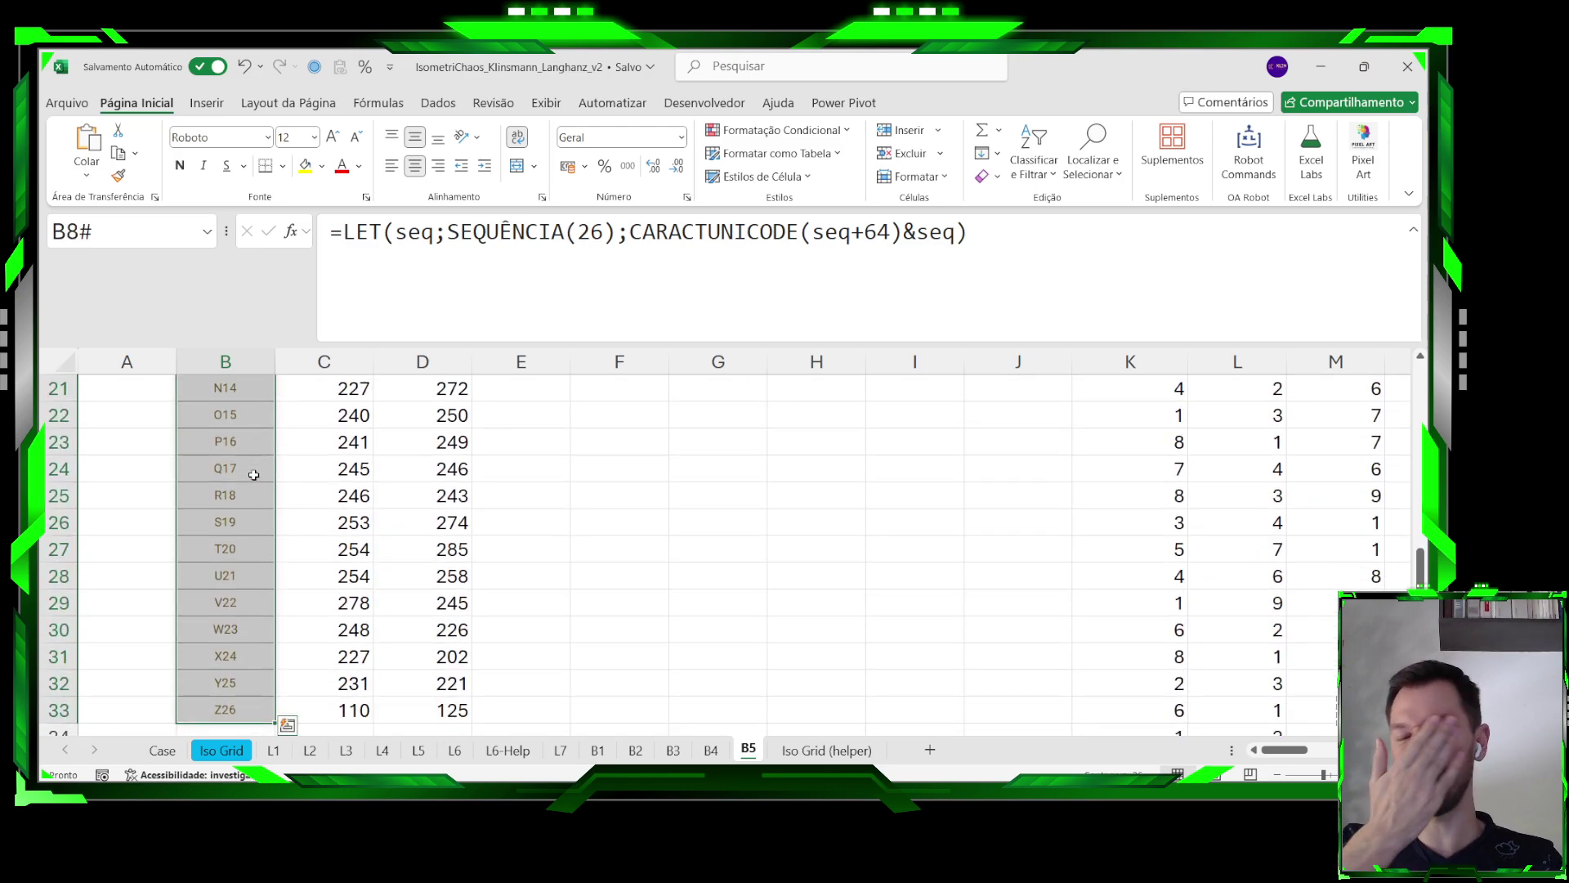
# Calculate the number of Iso Ref combinations in H23 with the formula =26*26.
pyautogui.click(787, 451)
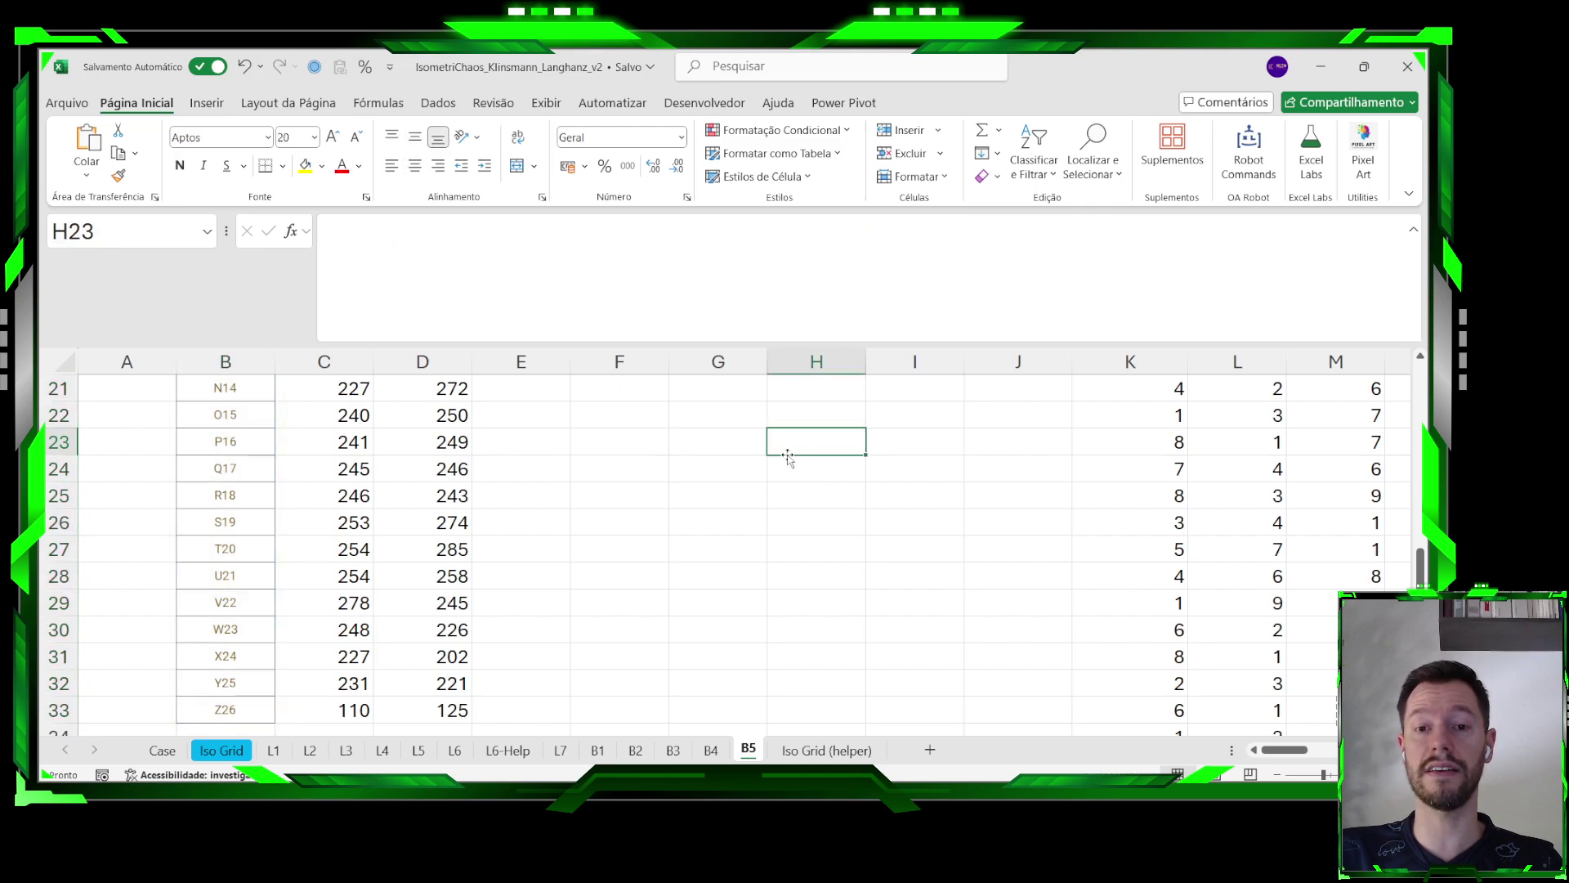
pyautogui.write('=26/')
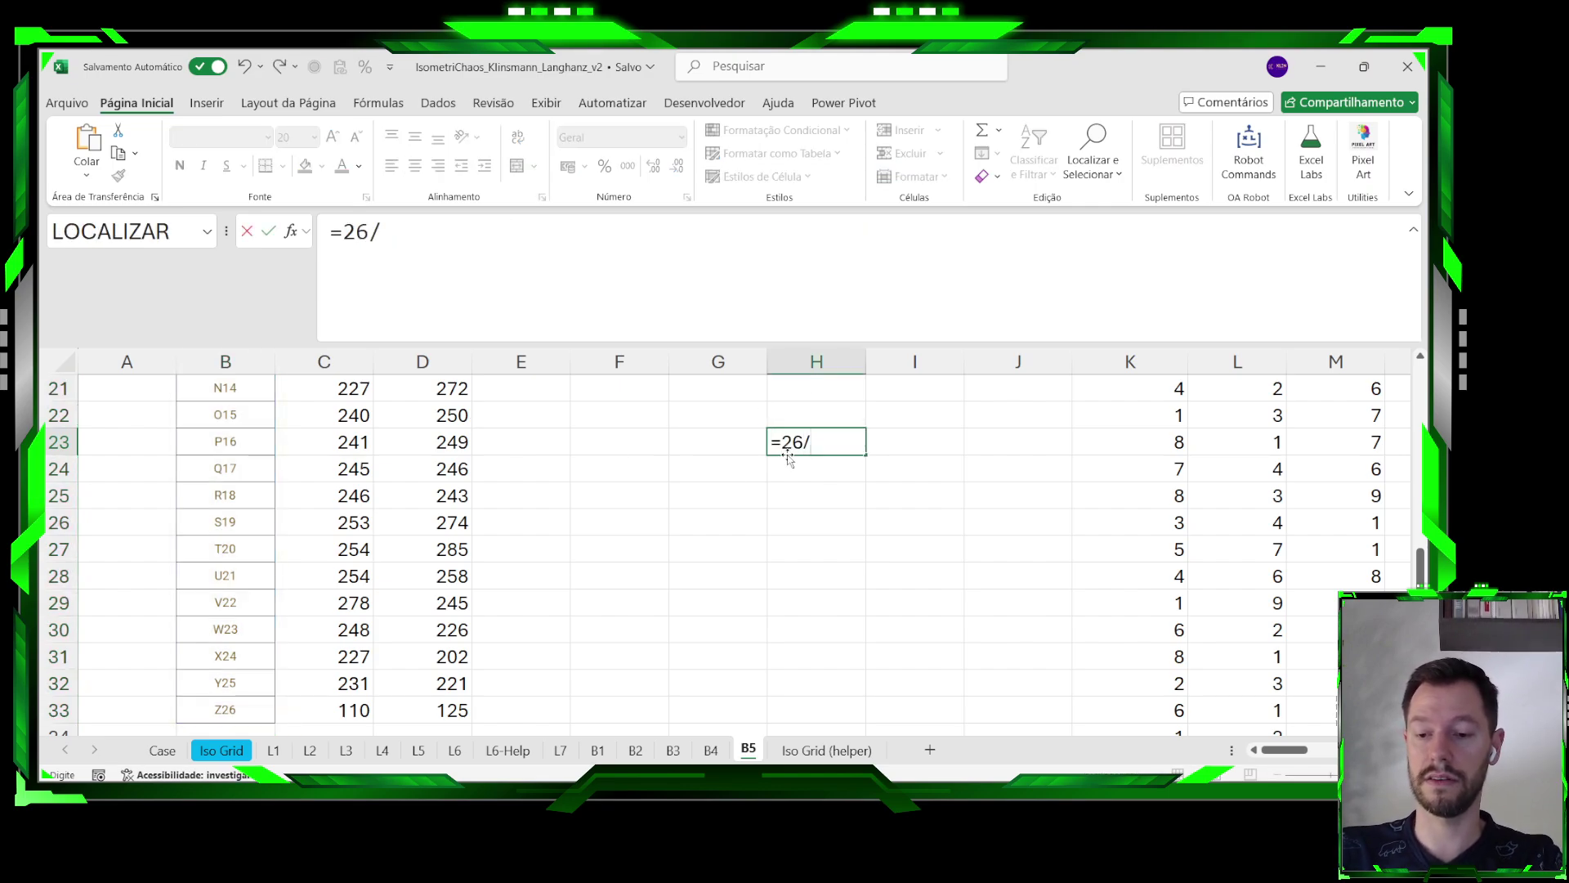
pyautogui.press('BackSpace')
pyautogui.write('*26')
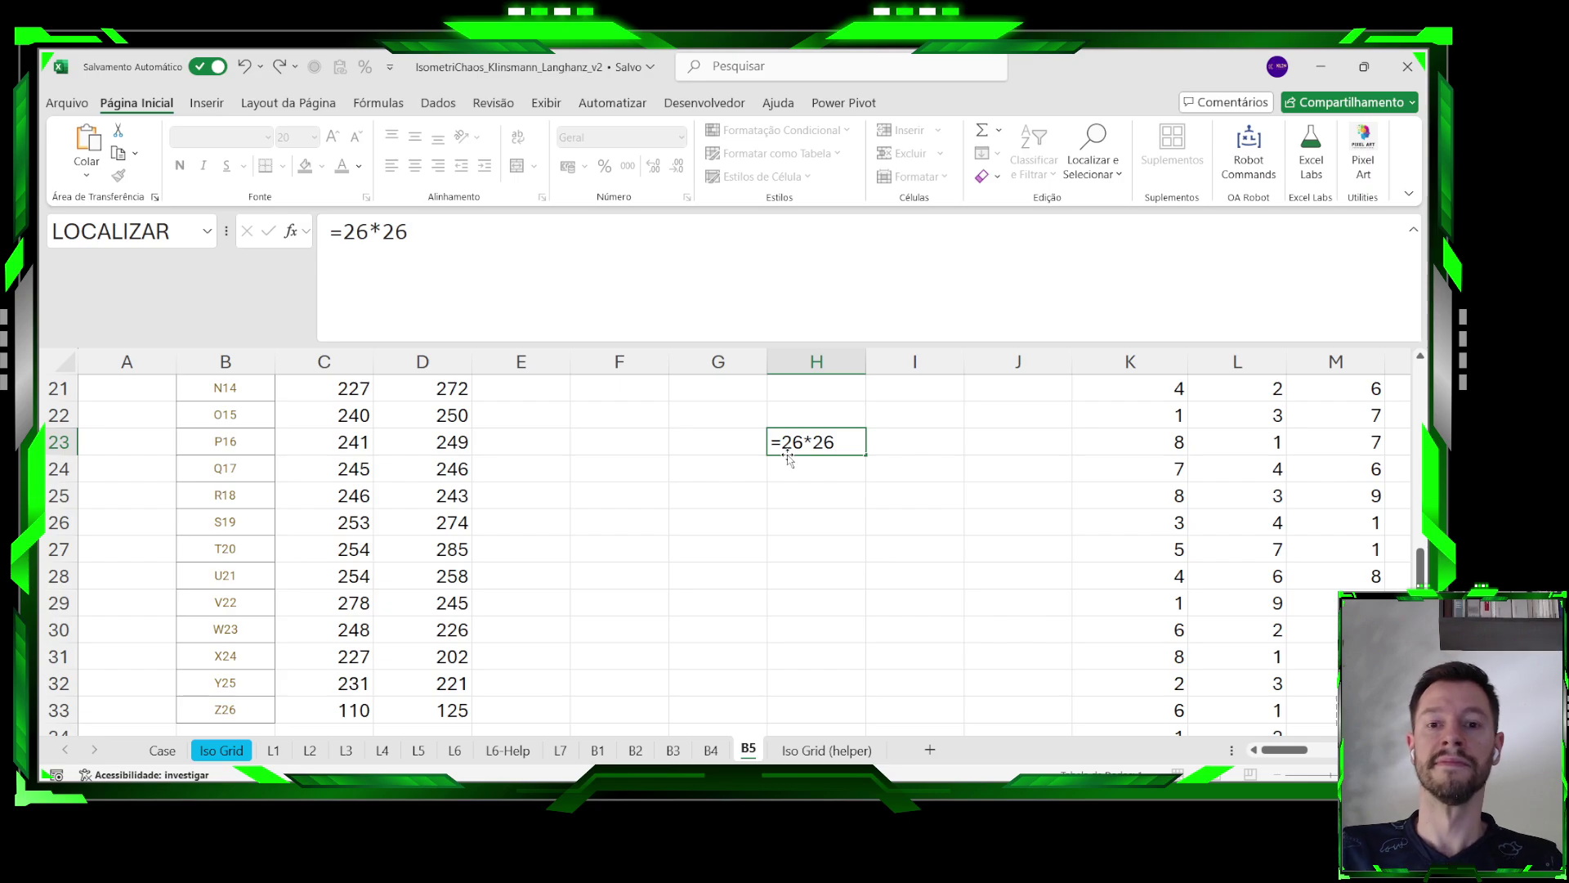
pyautogui.press('Return')
pyautogui.click(805, 446)
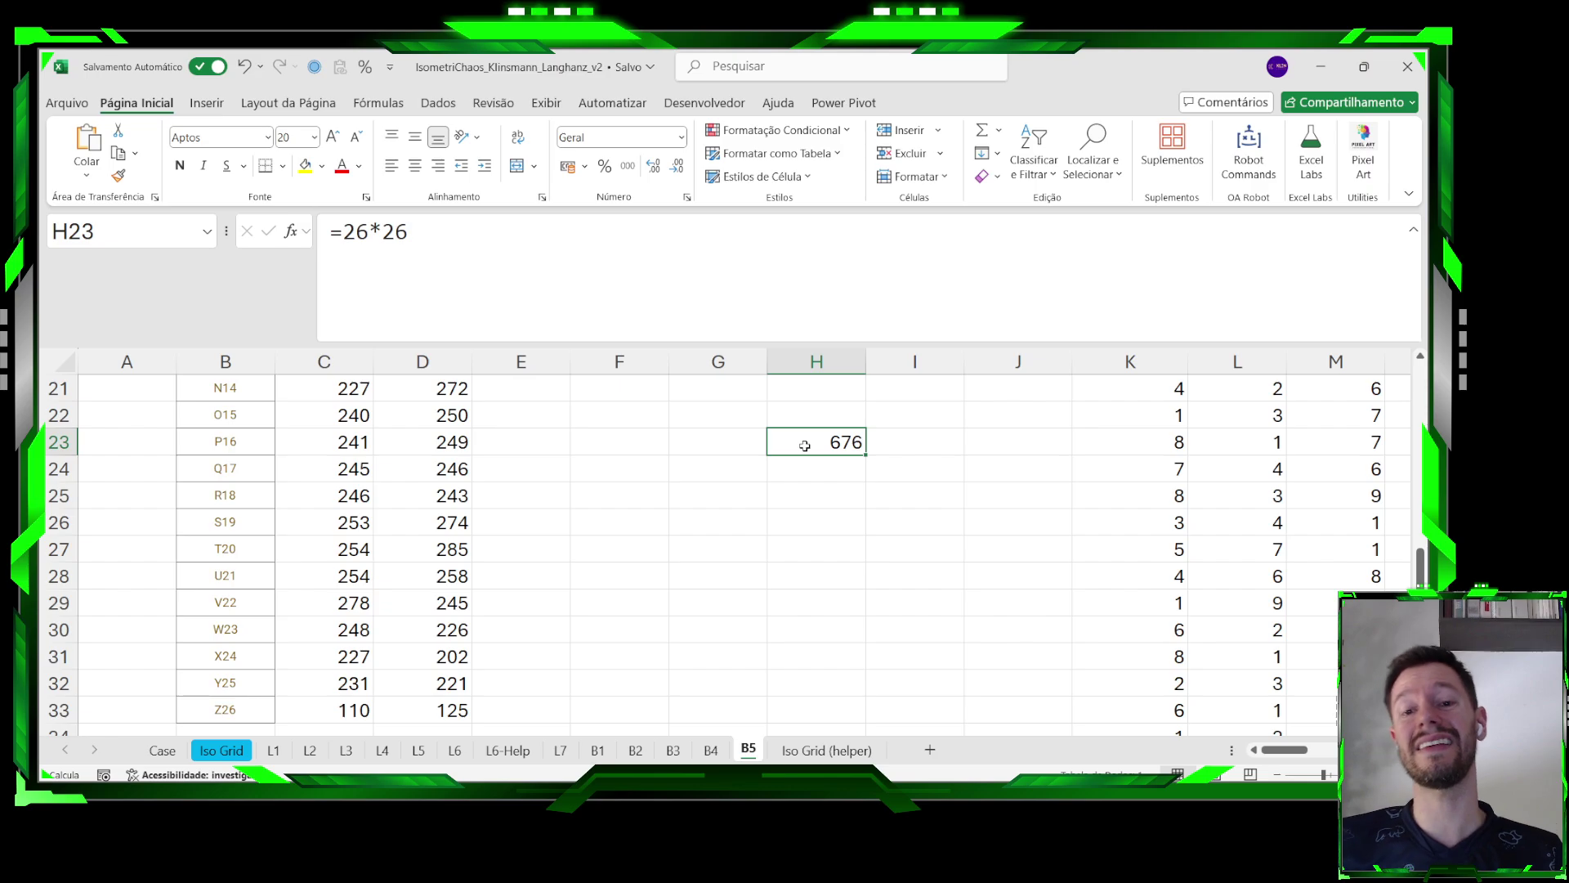
# Extend the H23 formula to =26*26*2 to account for both directions.
pyautogui.click(639, 263)
pyautogui.write('*2')
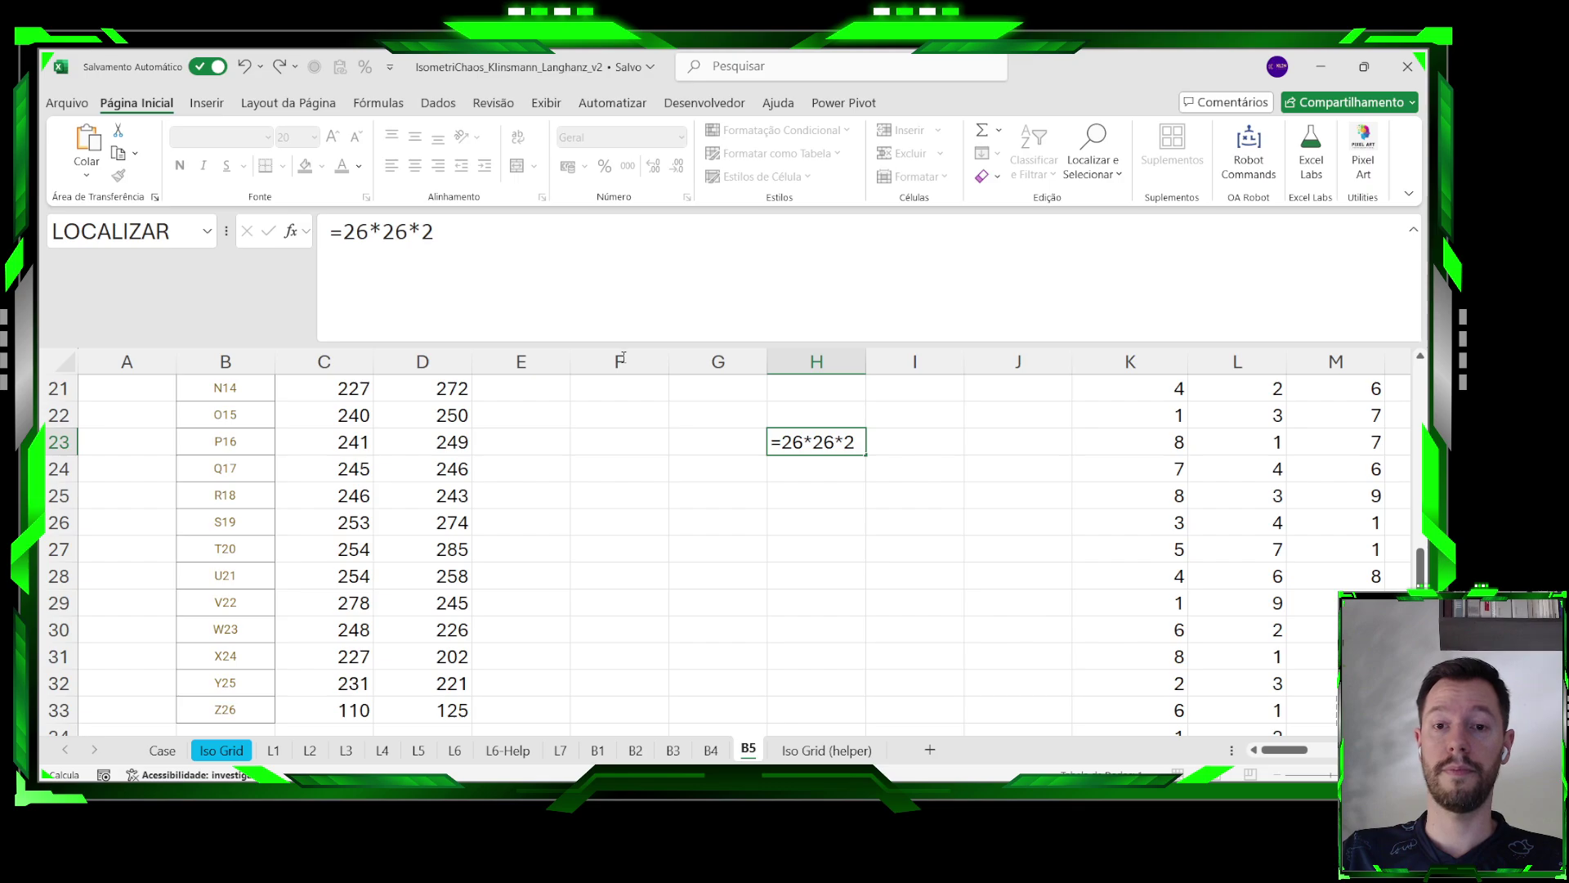
pyautogui.click(623, 360)
pyautogui.click(772, 440)
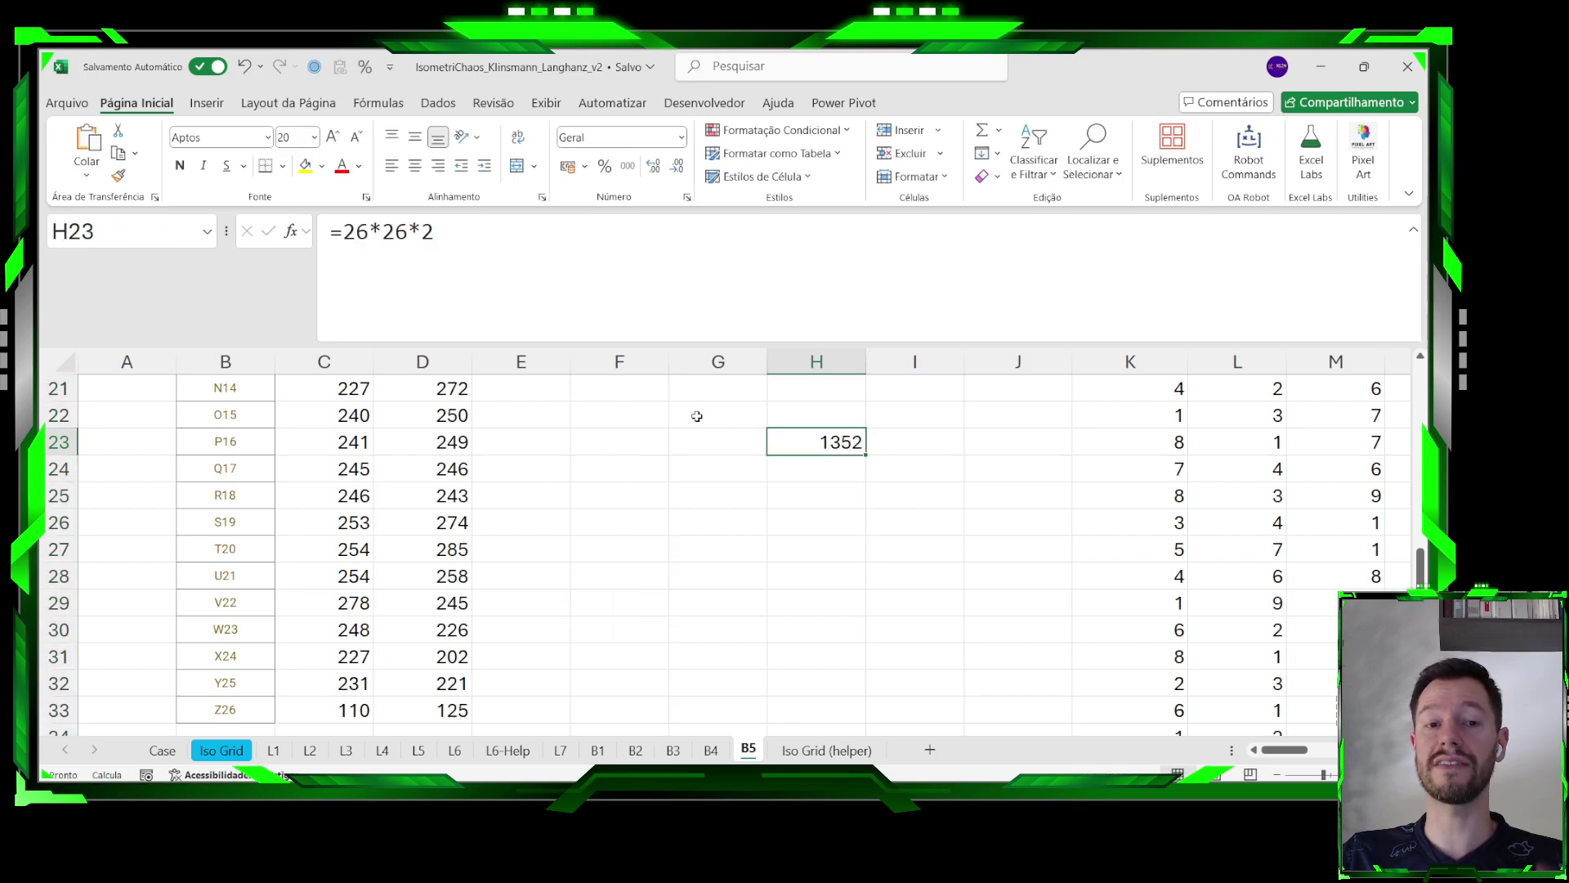
pyautogui.scroll(7, 379, 550)
pyautogui.scroll(-3, 378, 491)
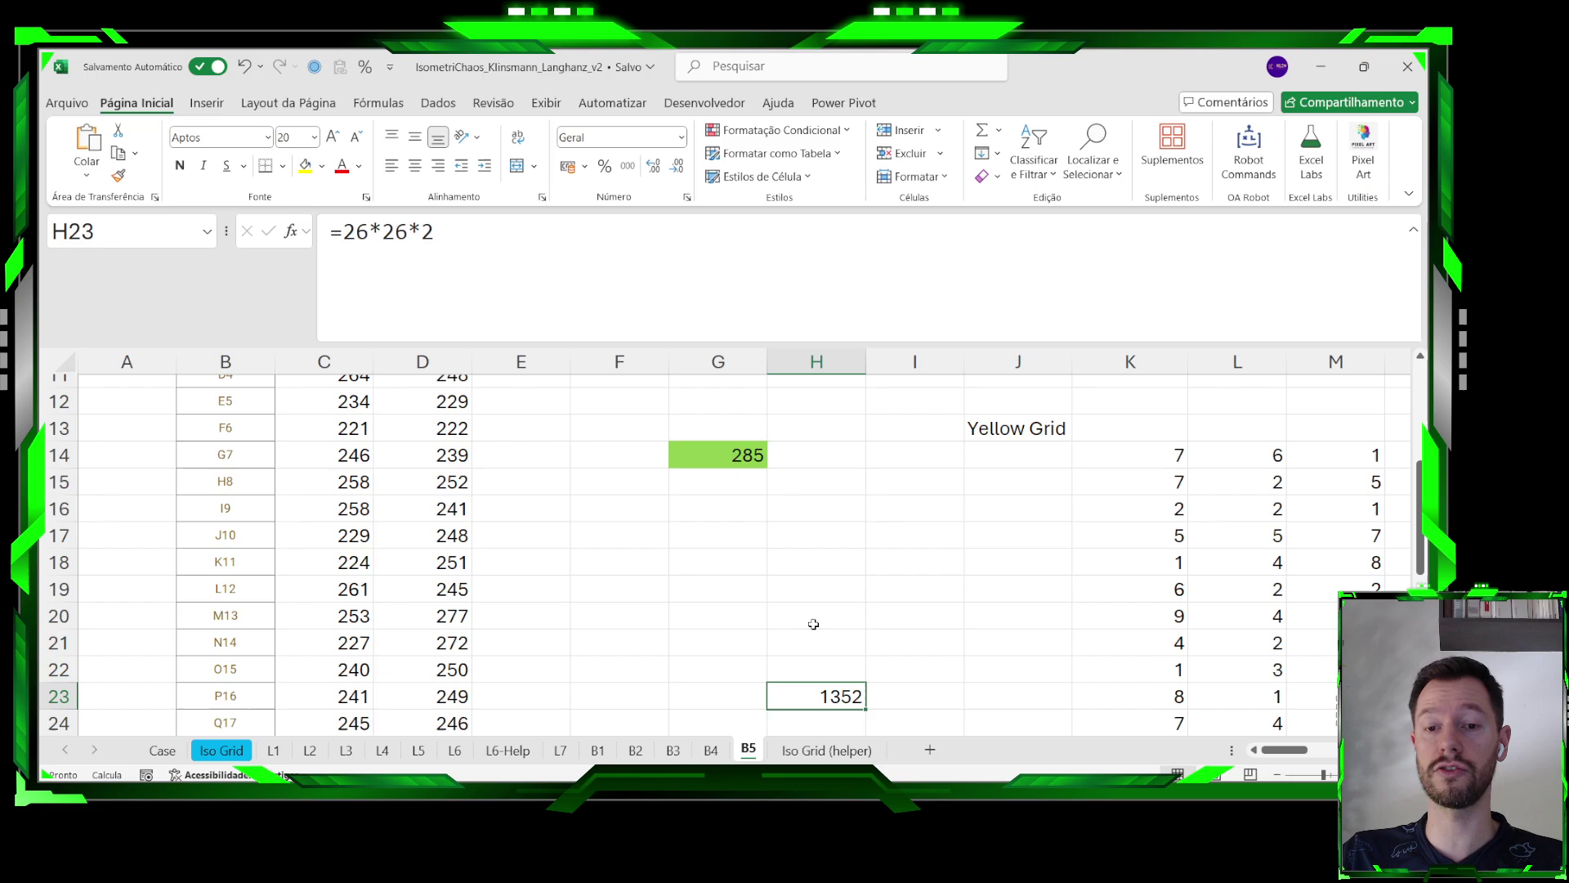
pyautogui.scroll(-1, 813, 624)
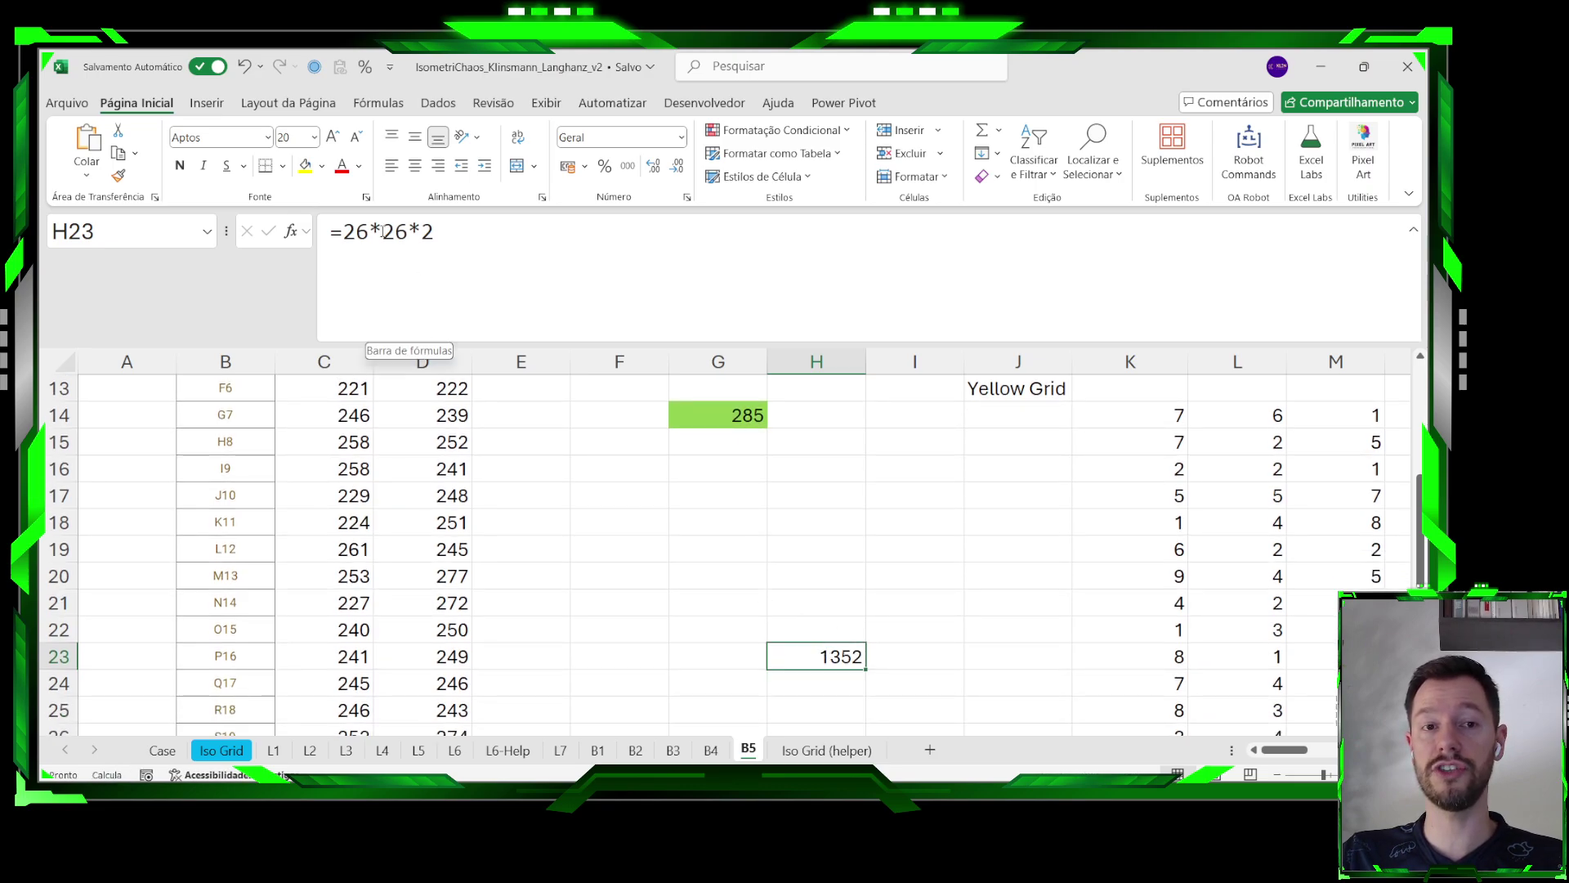
# Shorten the H23 formula to =26*2 so it counts only the diagonal Iso Refs in both directions.
pyautogui.moveTo(368, 231); pyautogui.dragTo(407, 232)
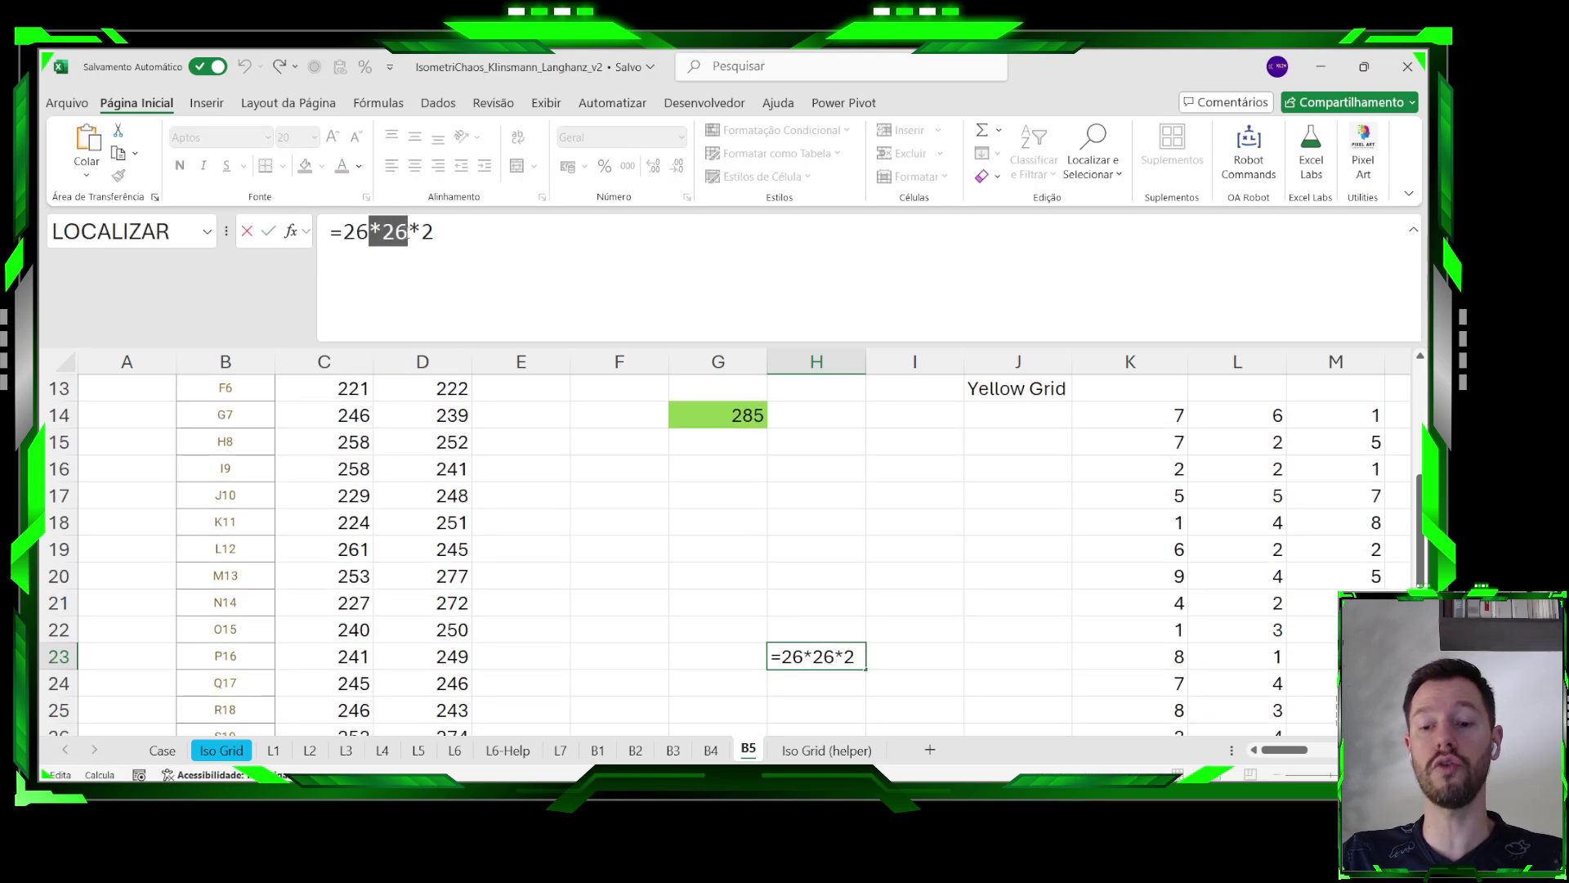
pyautogui.press('BackSpace')
pyautogui.click(592, 507)
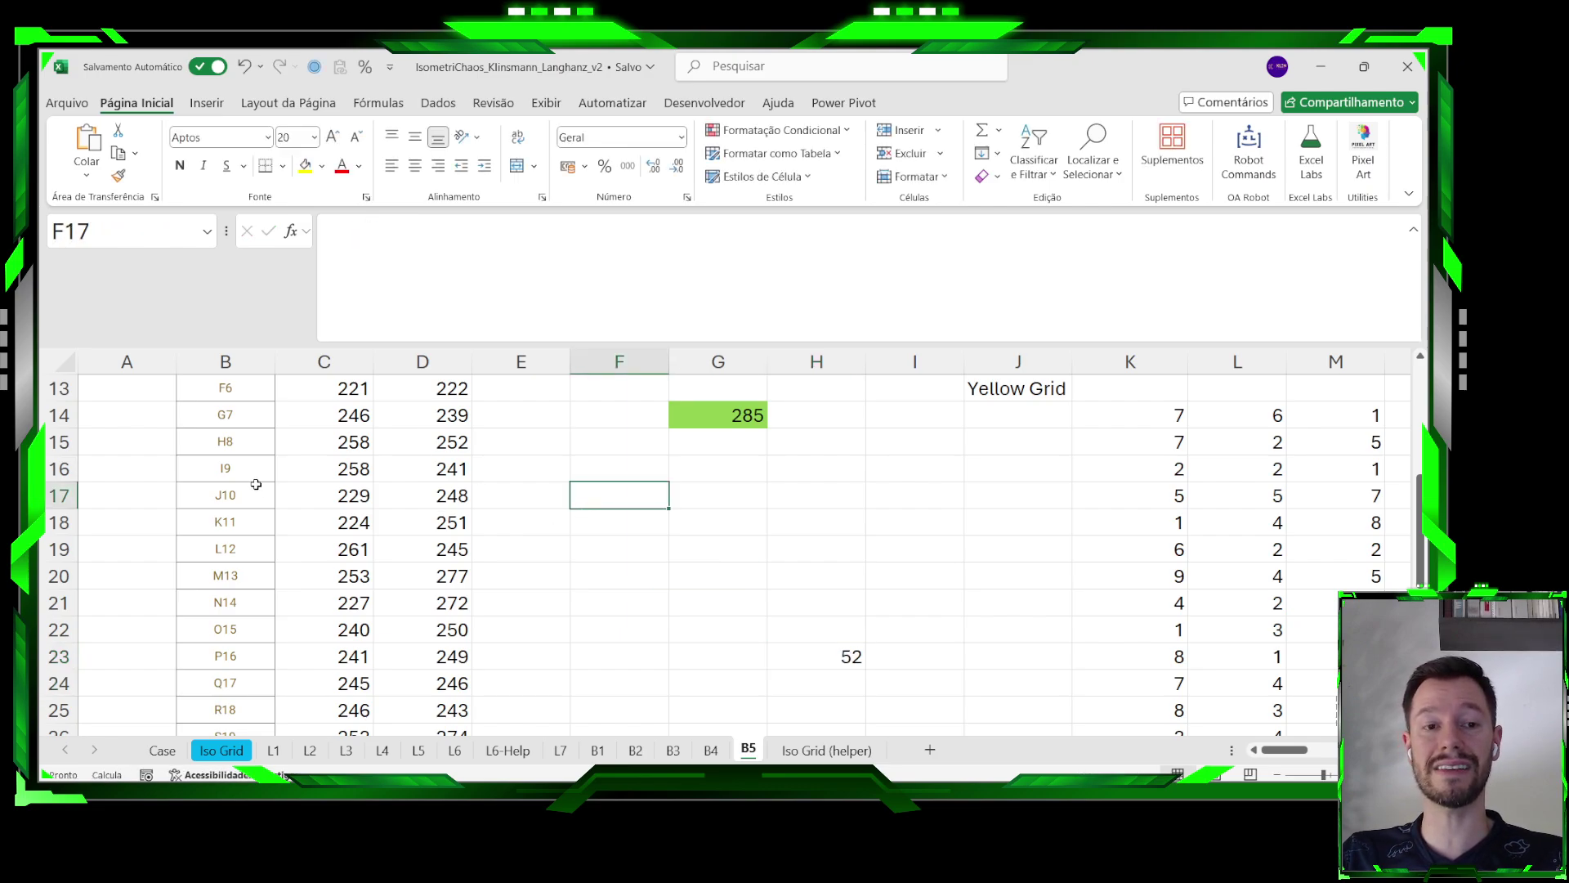
# Highlight the diagonal Iso Refs in B8:B16 and the direction headers in C7:D7 that feed the data table.
pyautogui.scroll(2, 256, 484)
pyautogui.moveTo(242, 417); pyautogui.dragTo(245, 605)
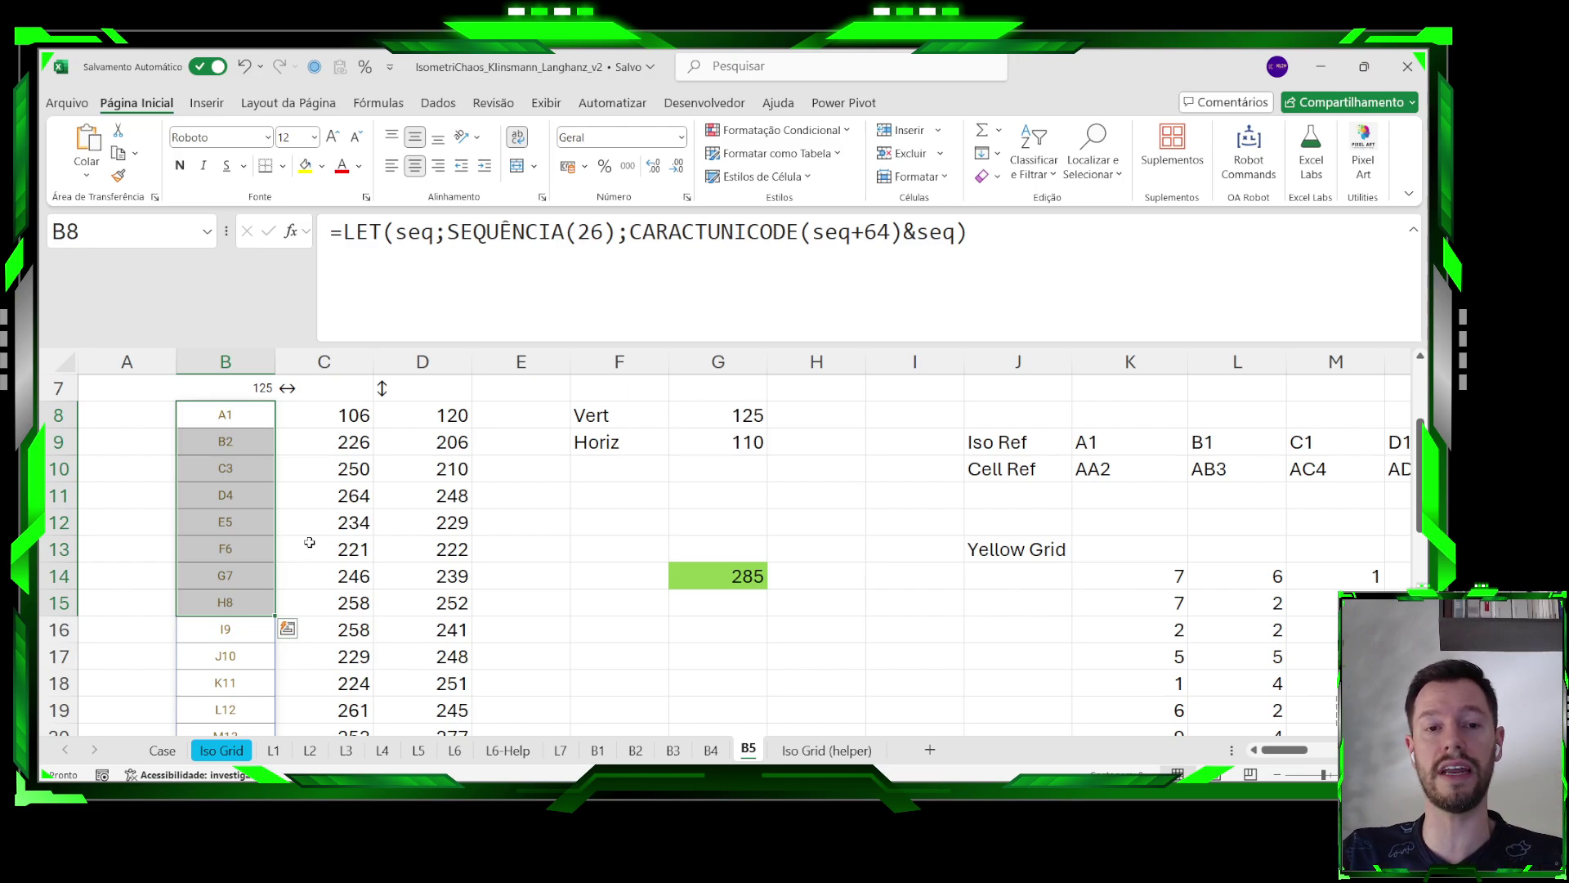
pyautogui.scroll(1, 309, 542)
pyautogui.click(321, 495)
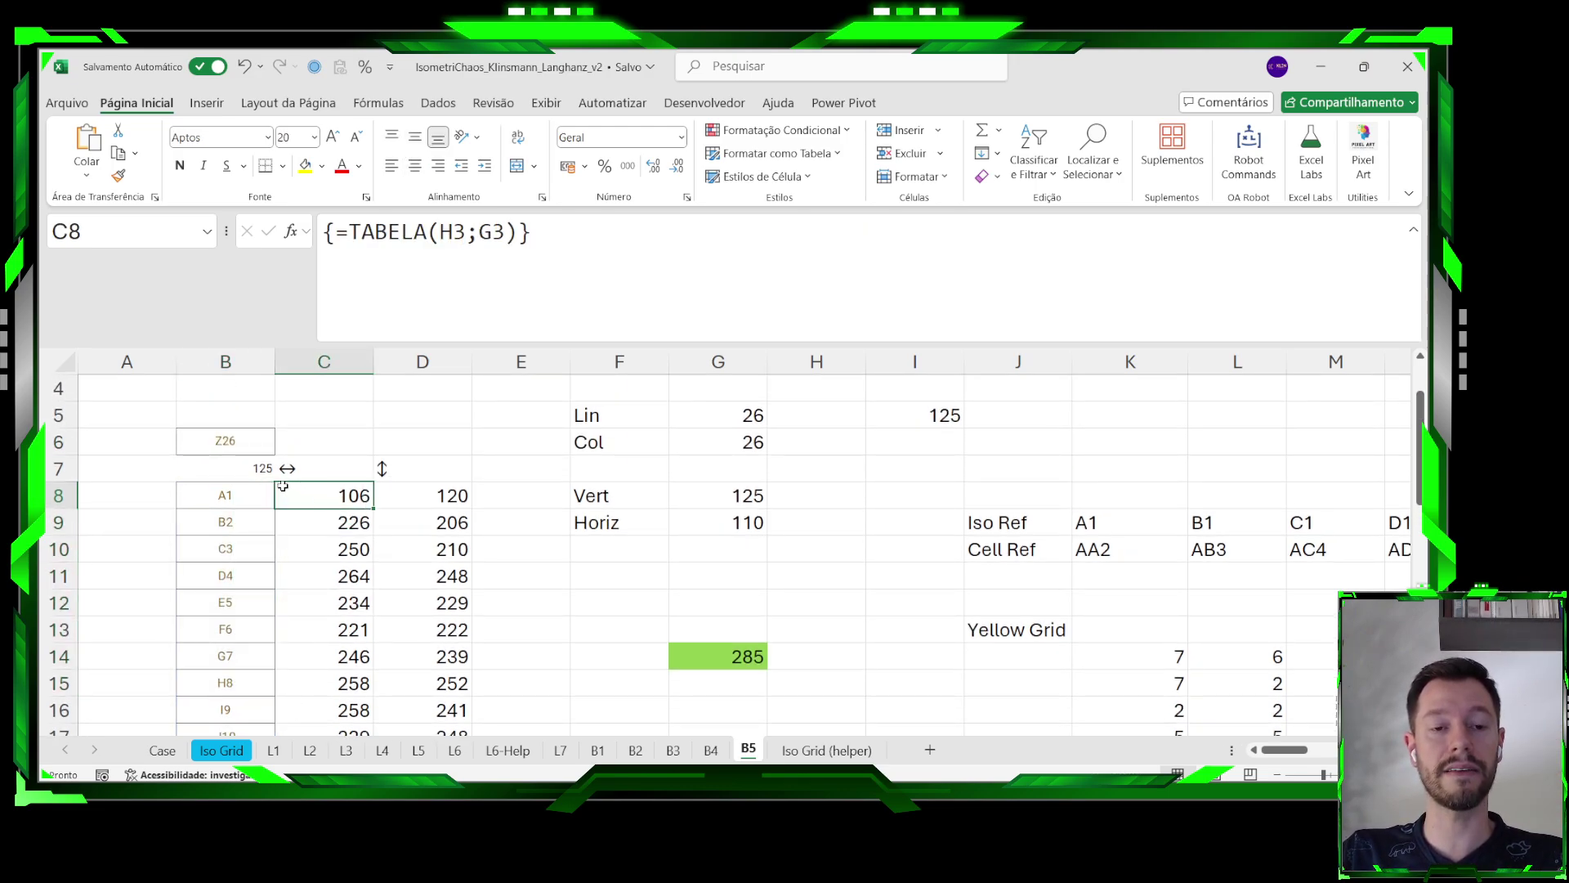
pyautogui.moveTo(243, 503); pyautogui.dragTo(236, 668)
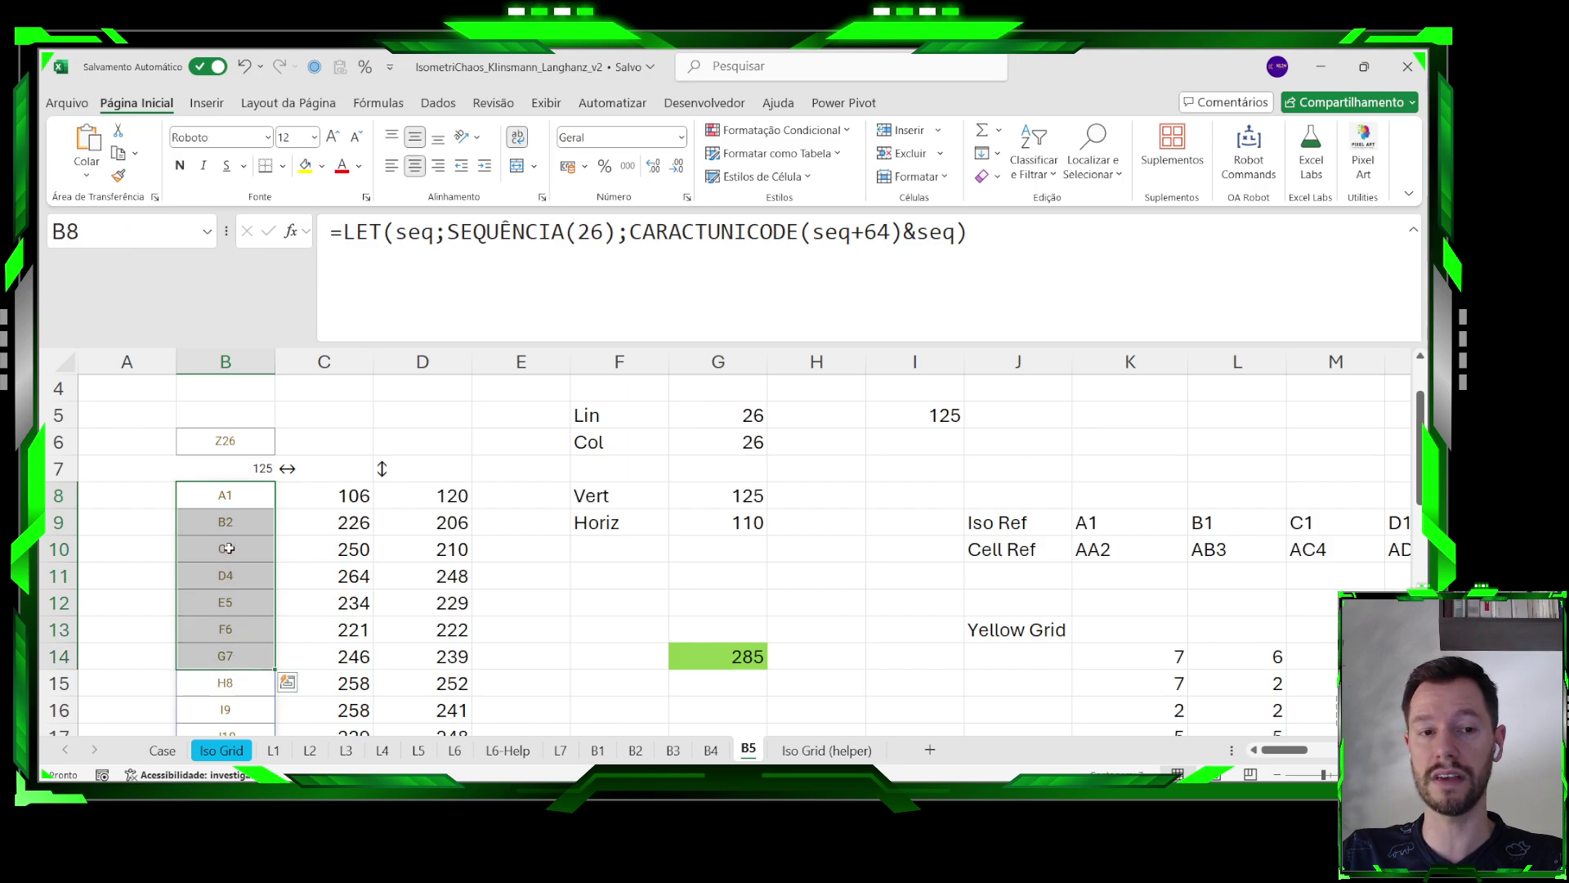
pyautogui.moveTo(224, 495); pyautogui.dragTo(226, 710)
pyautogui.click(315, 478)
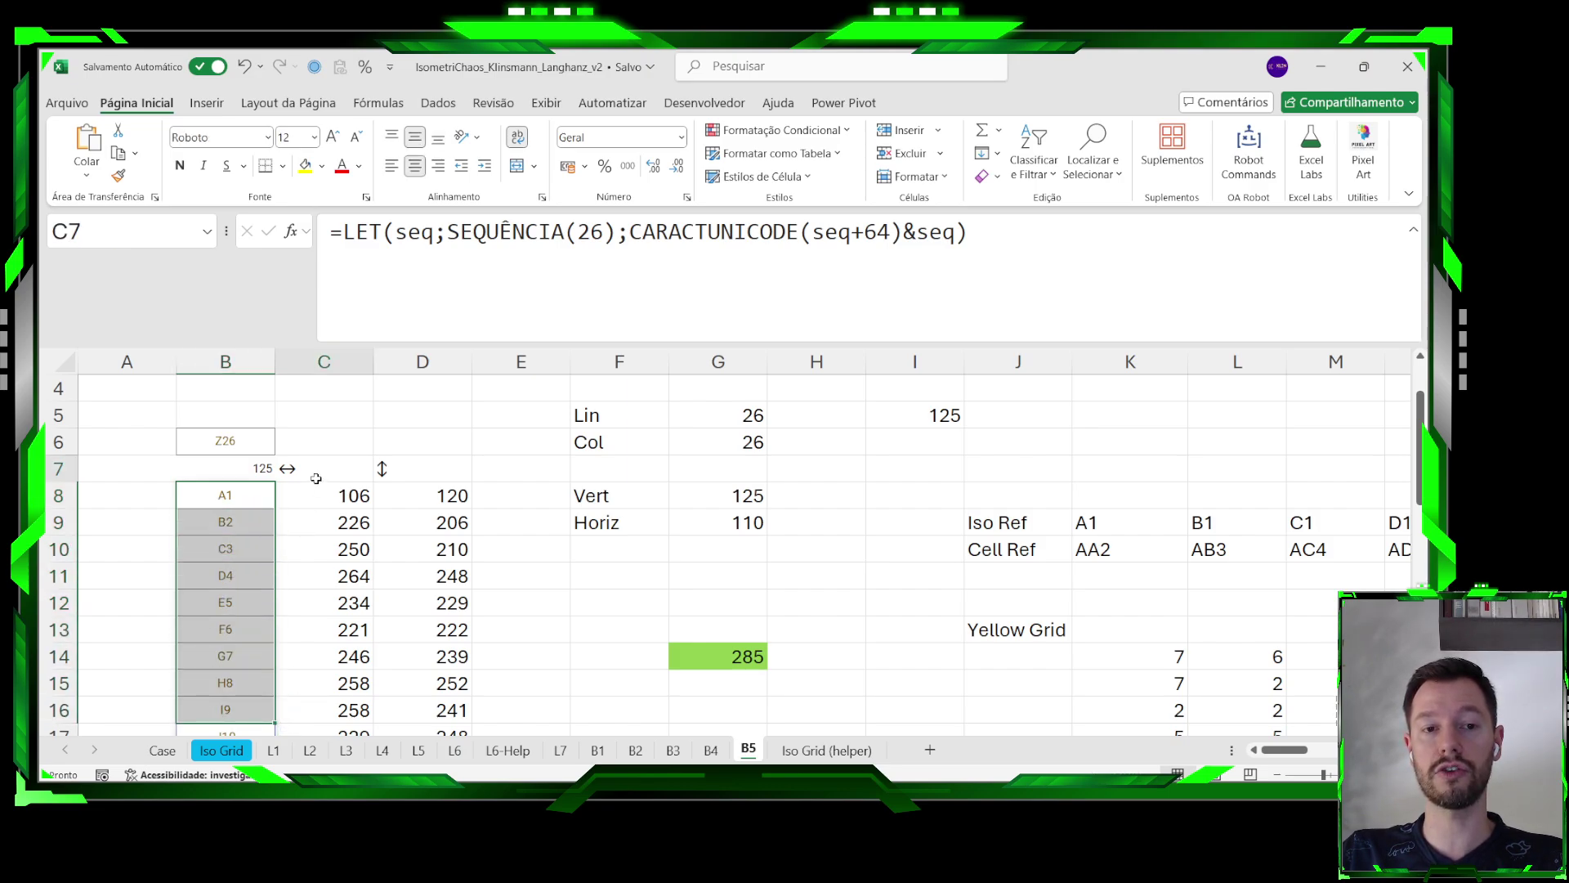
pyautogui.moveTo(316, 478); pyautogui.dragTo(393, 474)
# Go through B7 and the data table results for Iso Refs A1 and B2 in both directions, C8:D9.
pyautogui.click(245, 469)
pyautogui.click(352, 495)
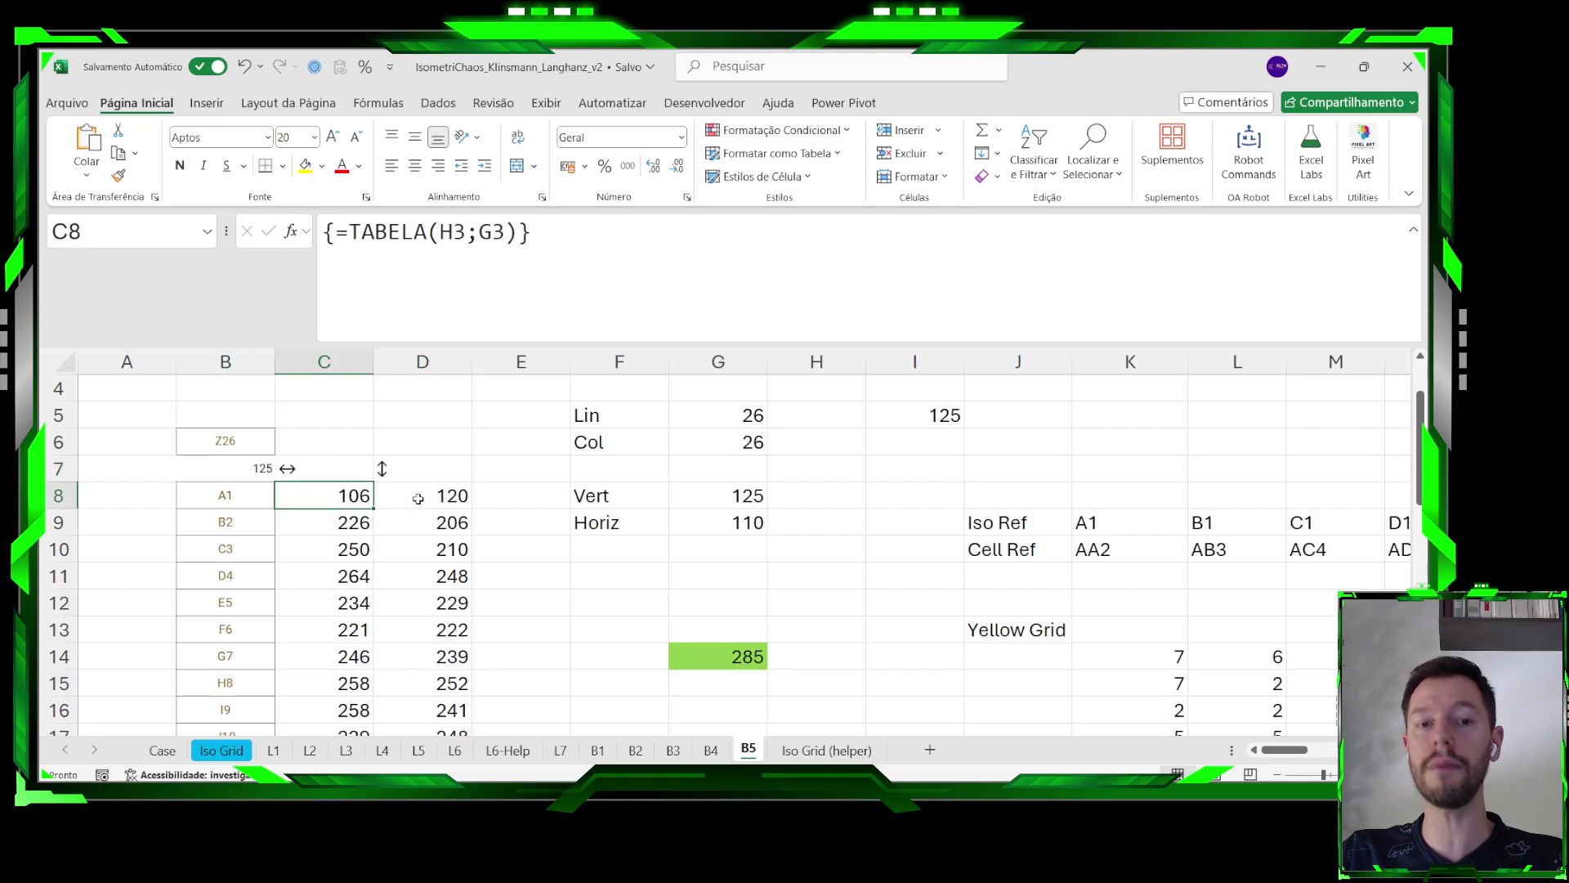
pyautogui.click(418, 499)
pyautogui.click(237, 501)
pyautogui.click(344, 502)
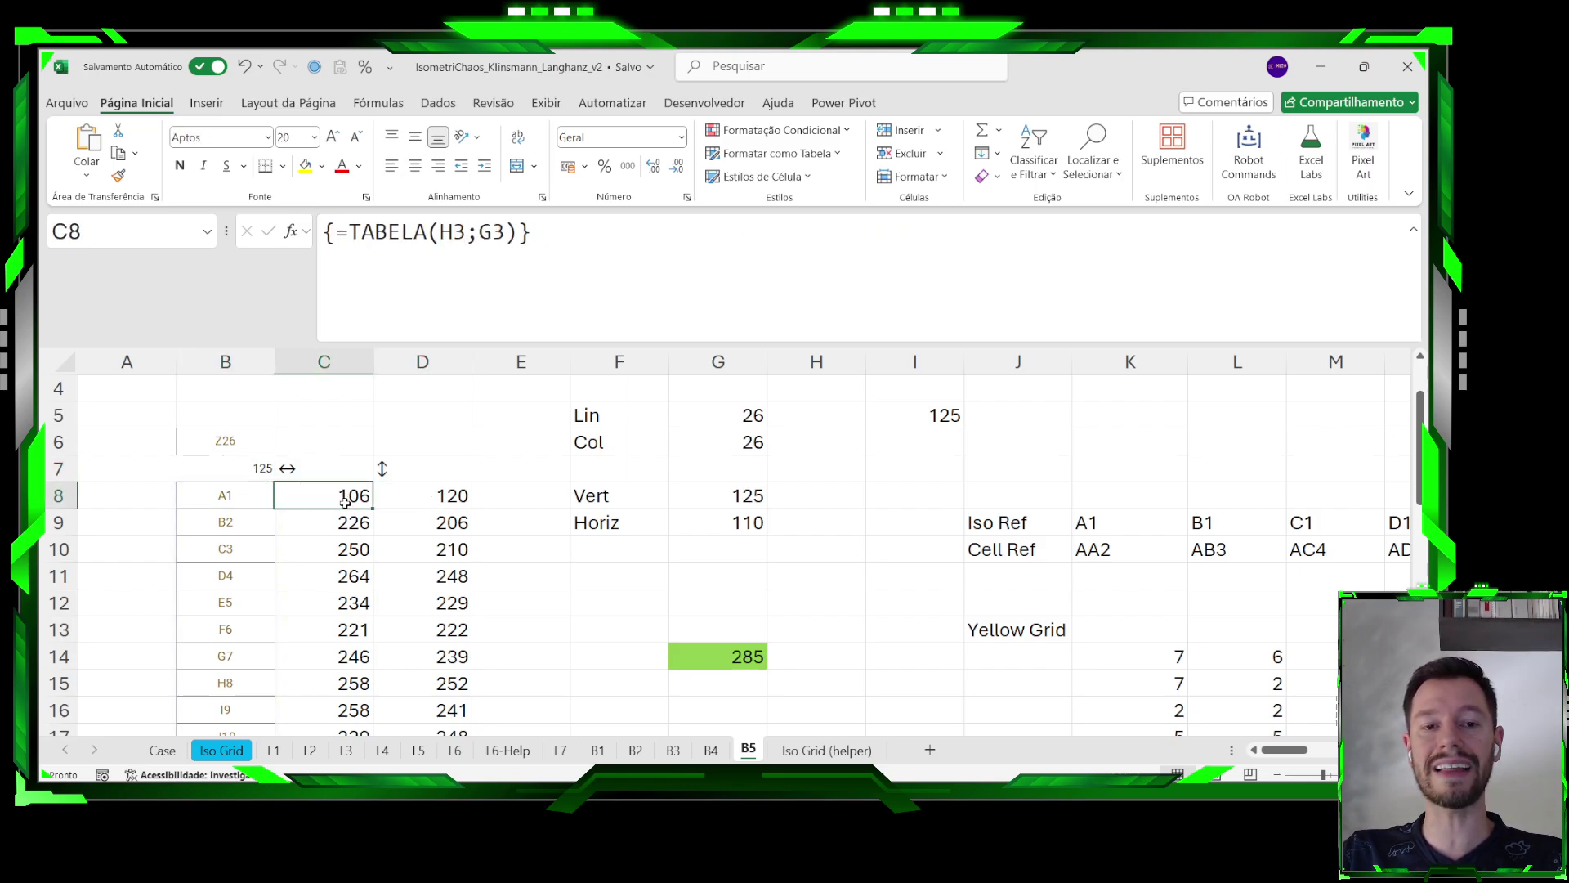
pyautogui.click(406, 501)
pyautogui.click(368, 521)
pyautogui.click(417, 526)
# Extend the maximum formula in G14 to cover the full data table, =MÁXIMO(C8:D33).
pyautogui.click(721, 656)
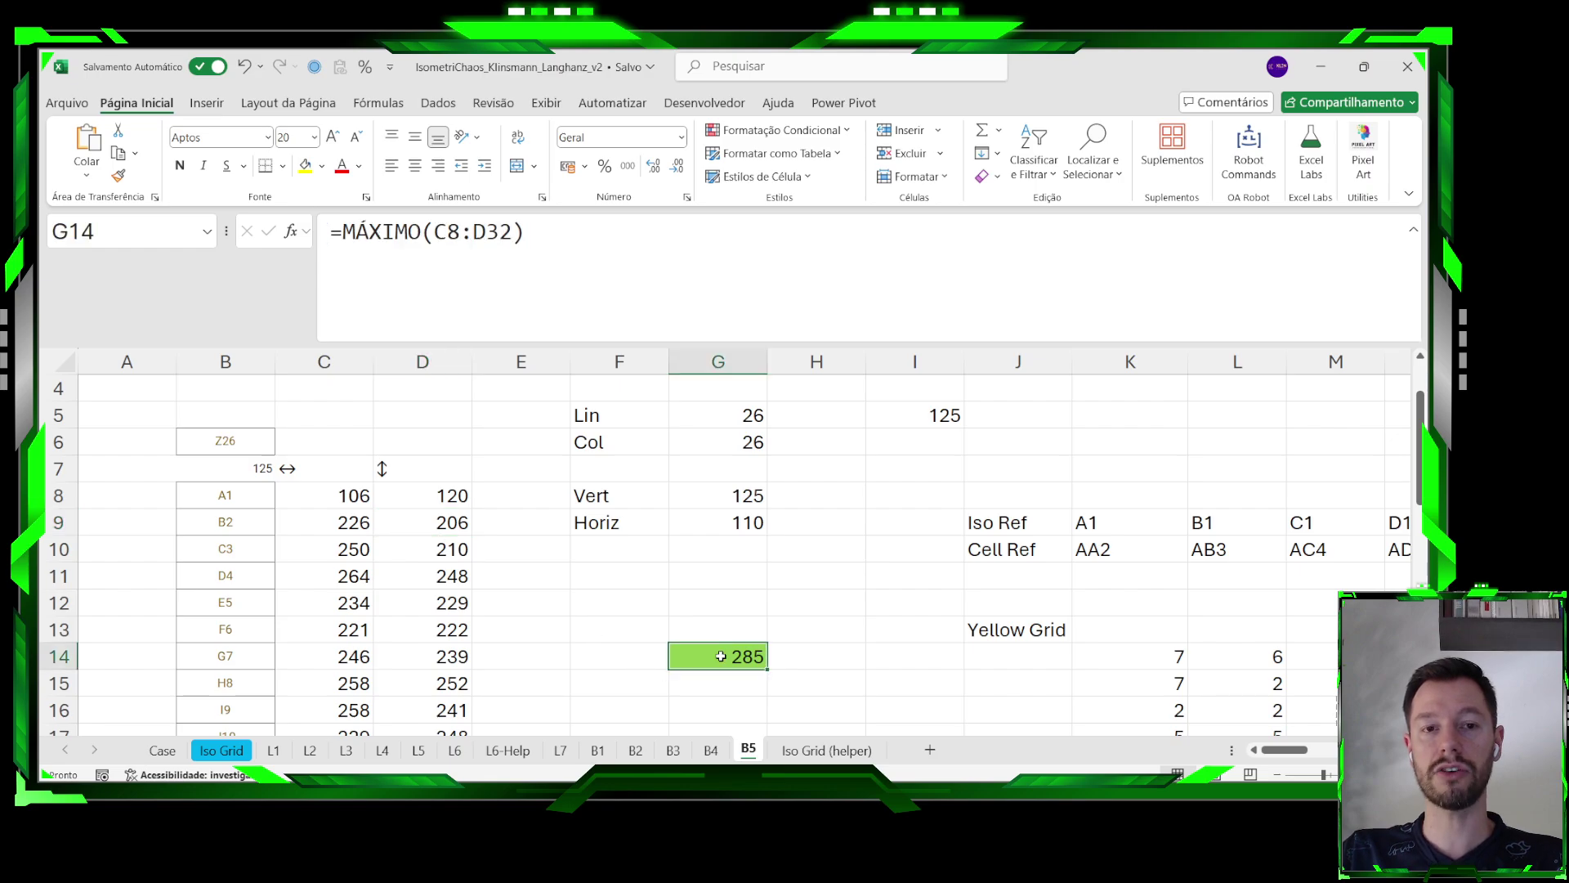
pyautogui.doubleClick(720, 657)
pyautogui.scroll(-8, 432, 572)
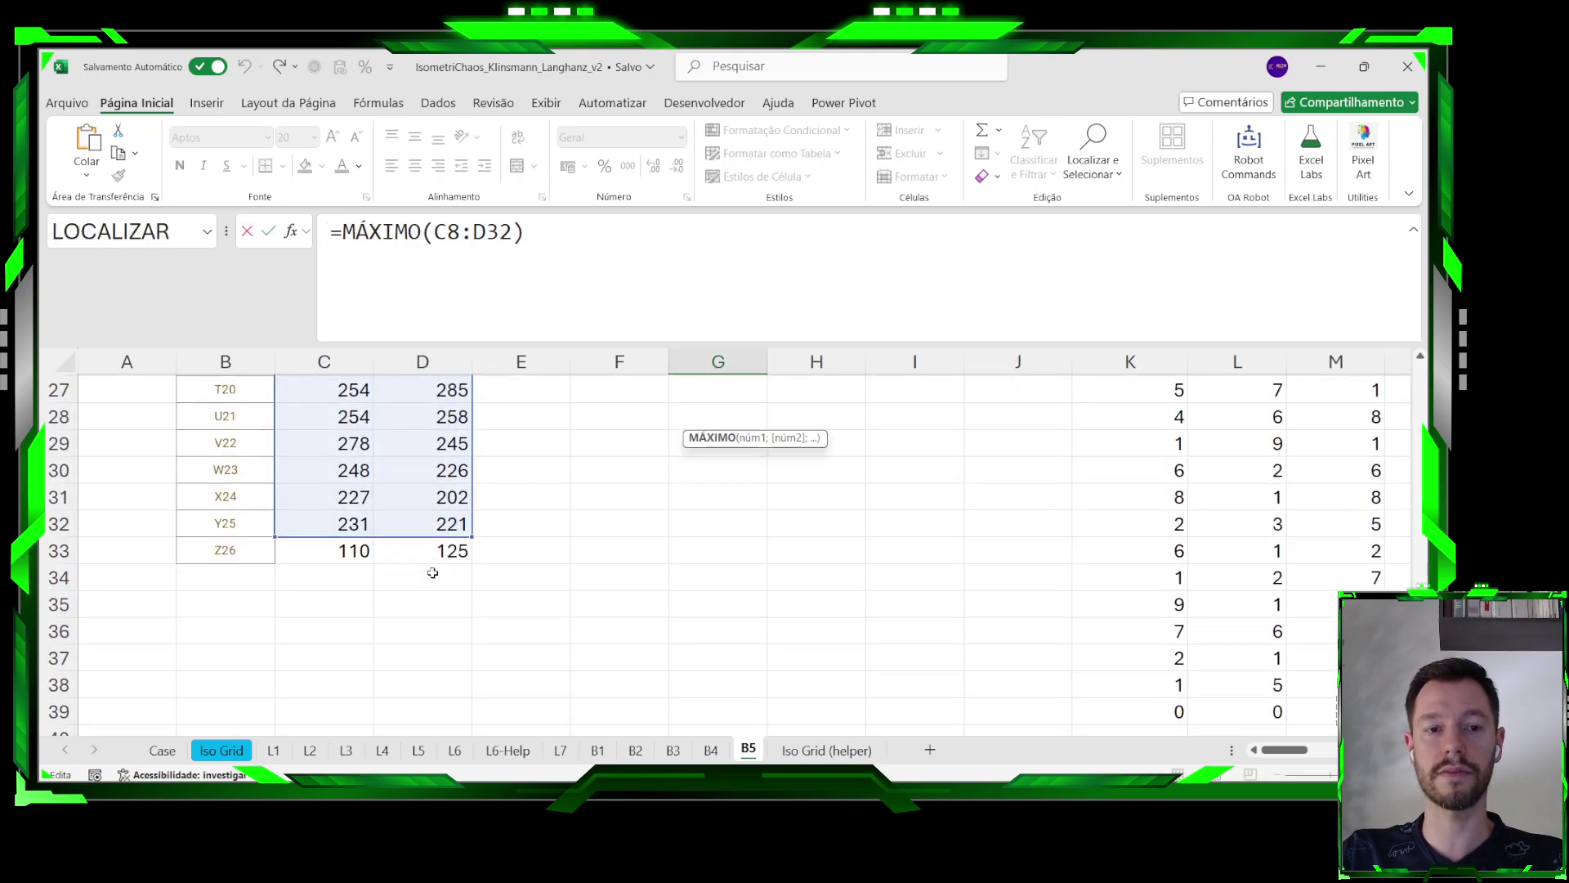
pyautogui.scroll(1, 433, 573)
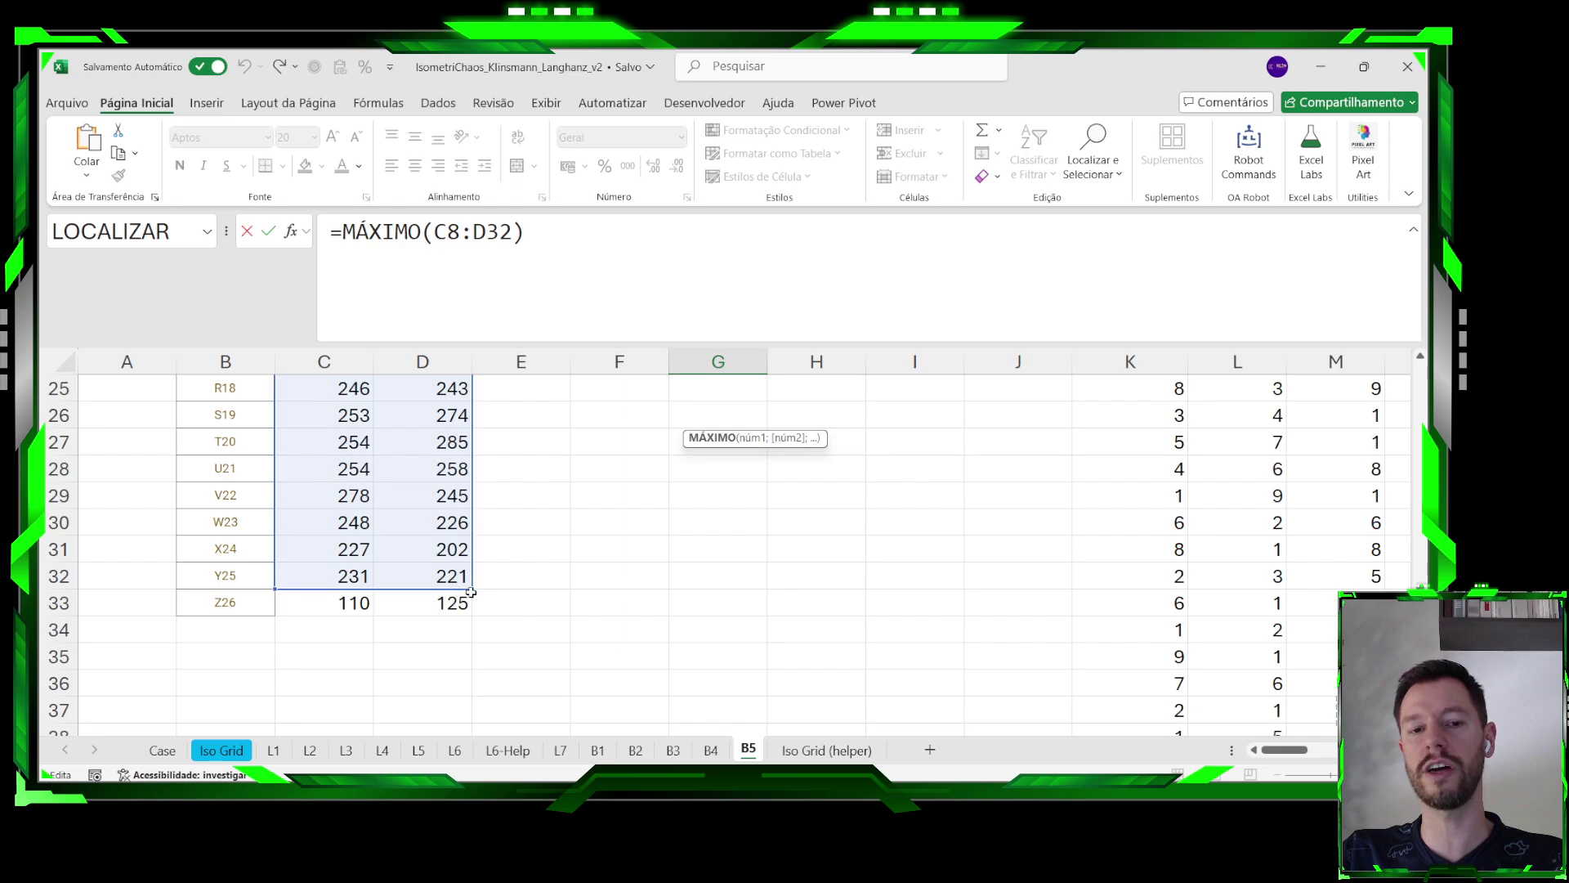
pyautogui.moveTo(470, 592); pyautogui.dragTo(469, 614)
pyautogui.press('Return')
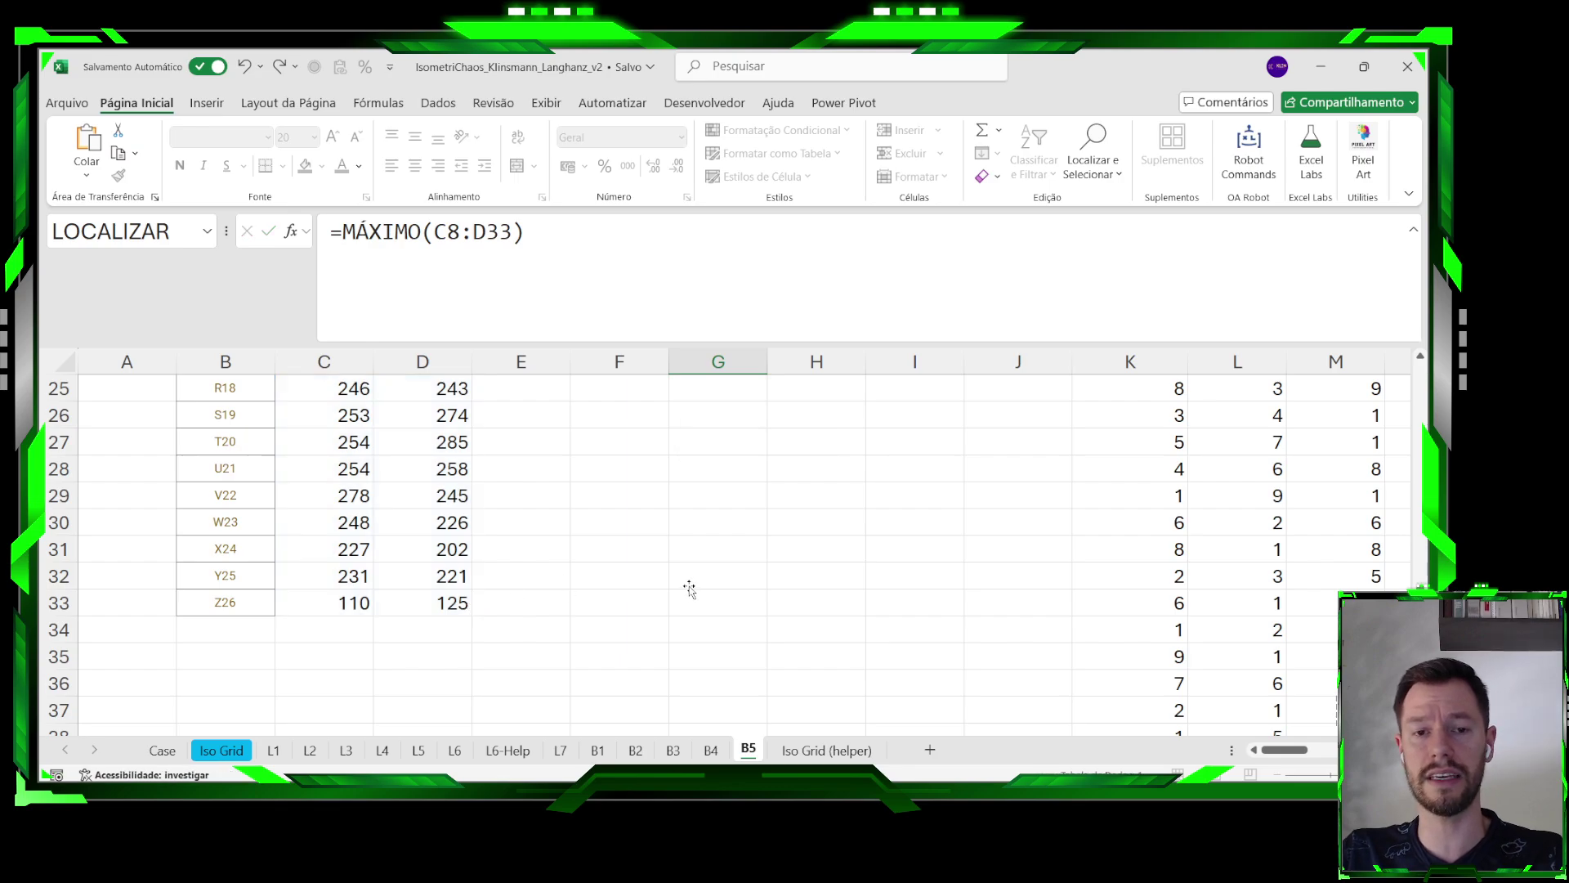
pyautogui.click(712, 562)
pyautogui.scroll(4, 712, 564)
pyautogui.scroll(-2, 710, 570)
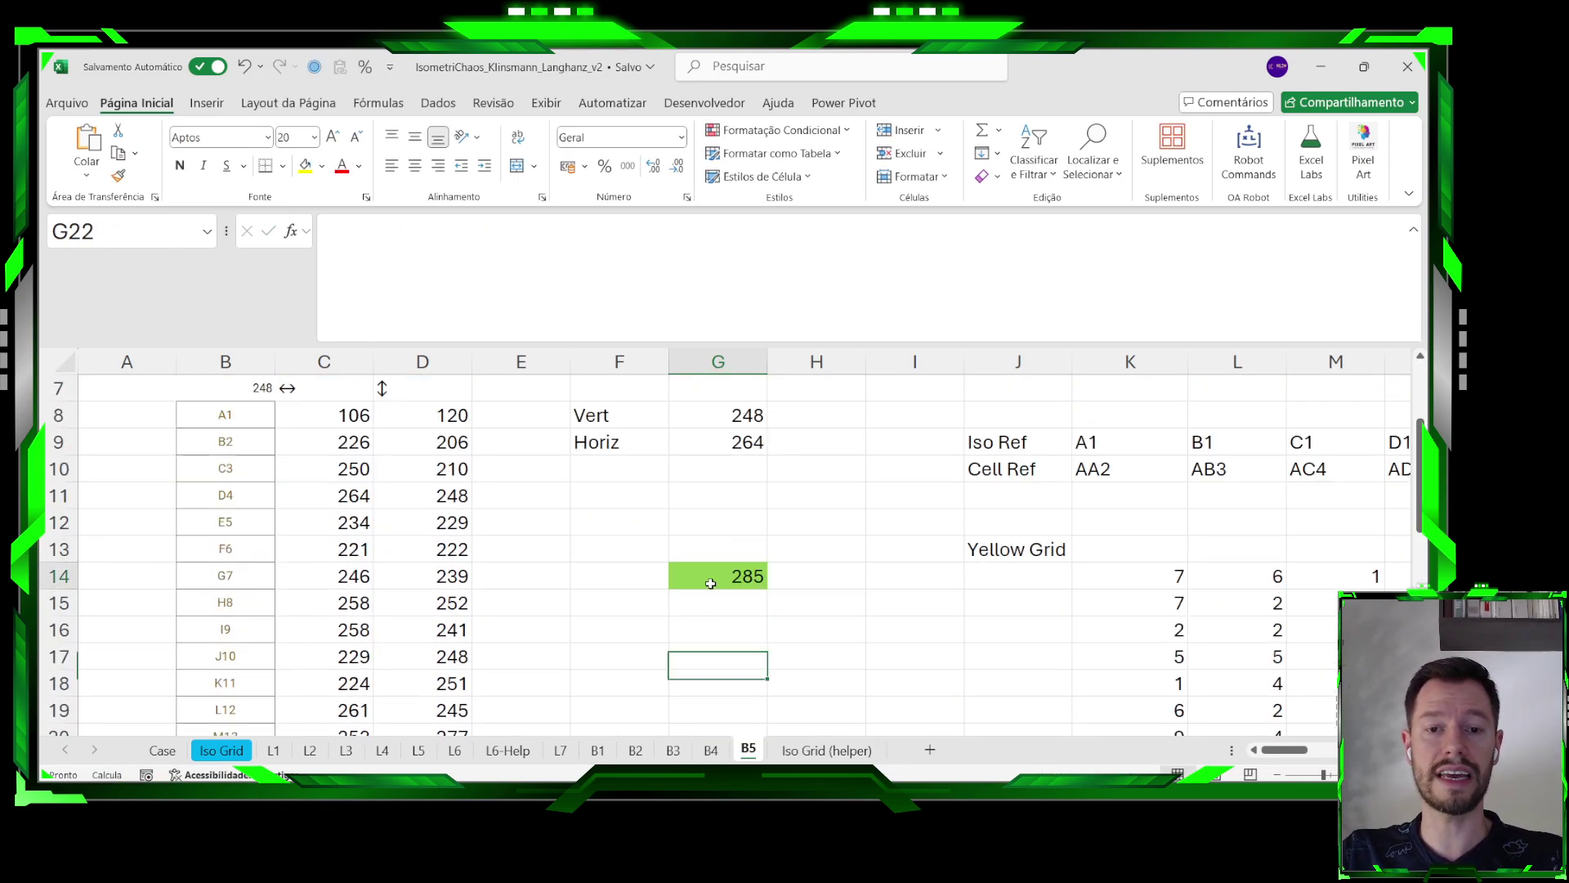
pyautogui.click(692, 568)
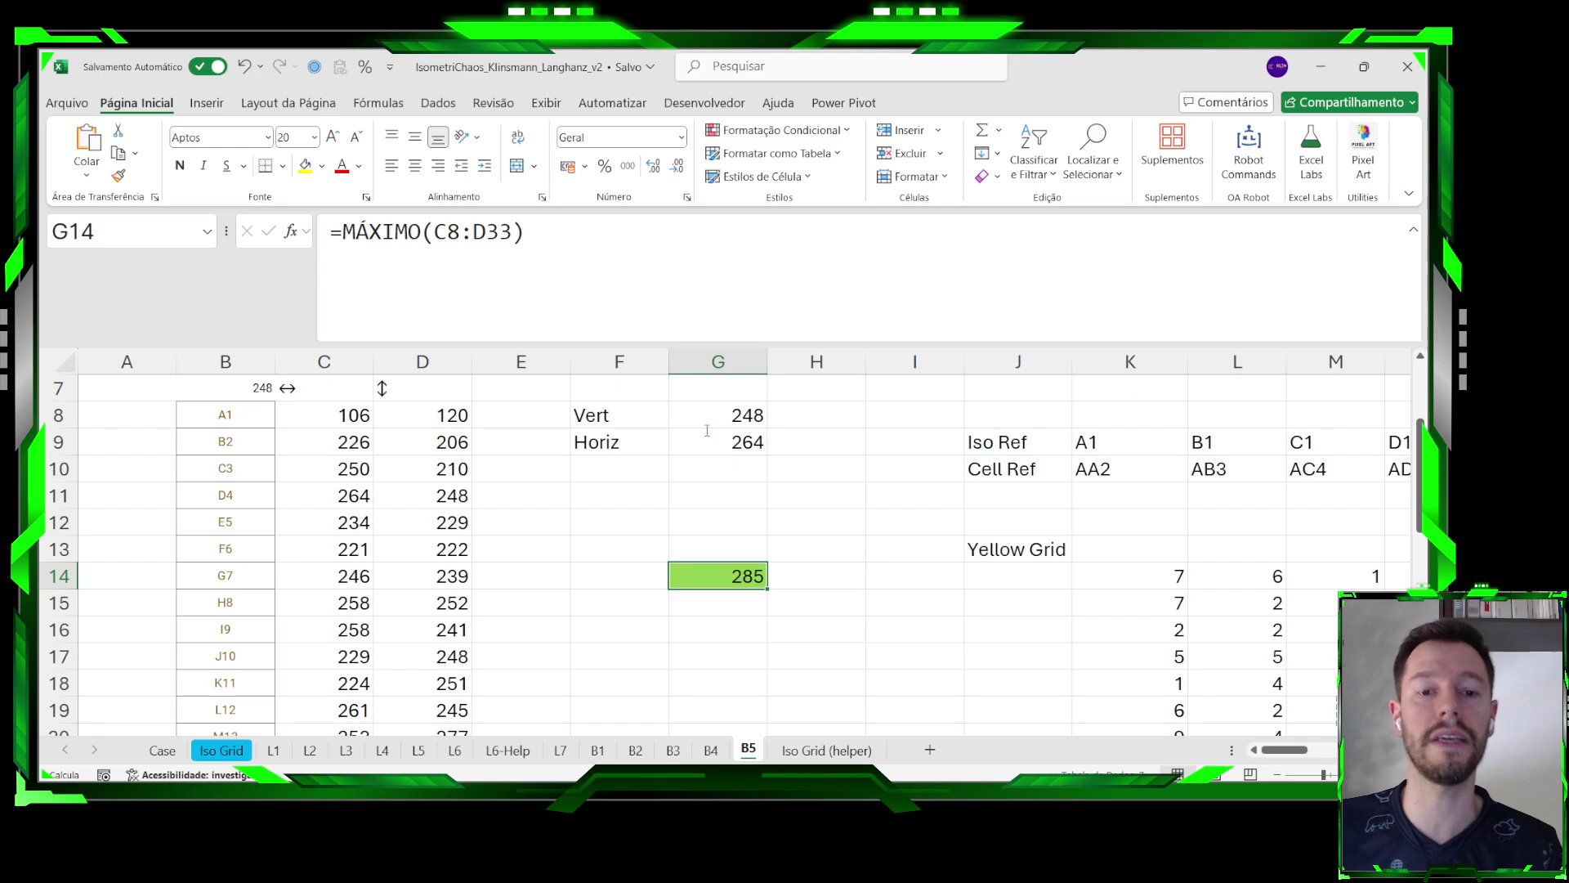
# Recap the direction headers in C7:D7, the Iso Refs from B8, the data table results from C8, and the maximum in G14.
pyautogui.click(384, 476)
pyautogui.scroll(1, 327, 479)
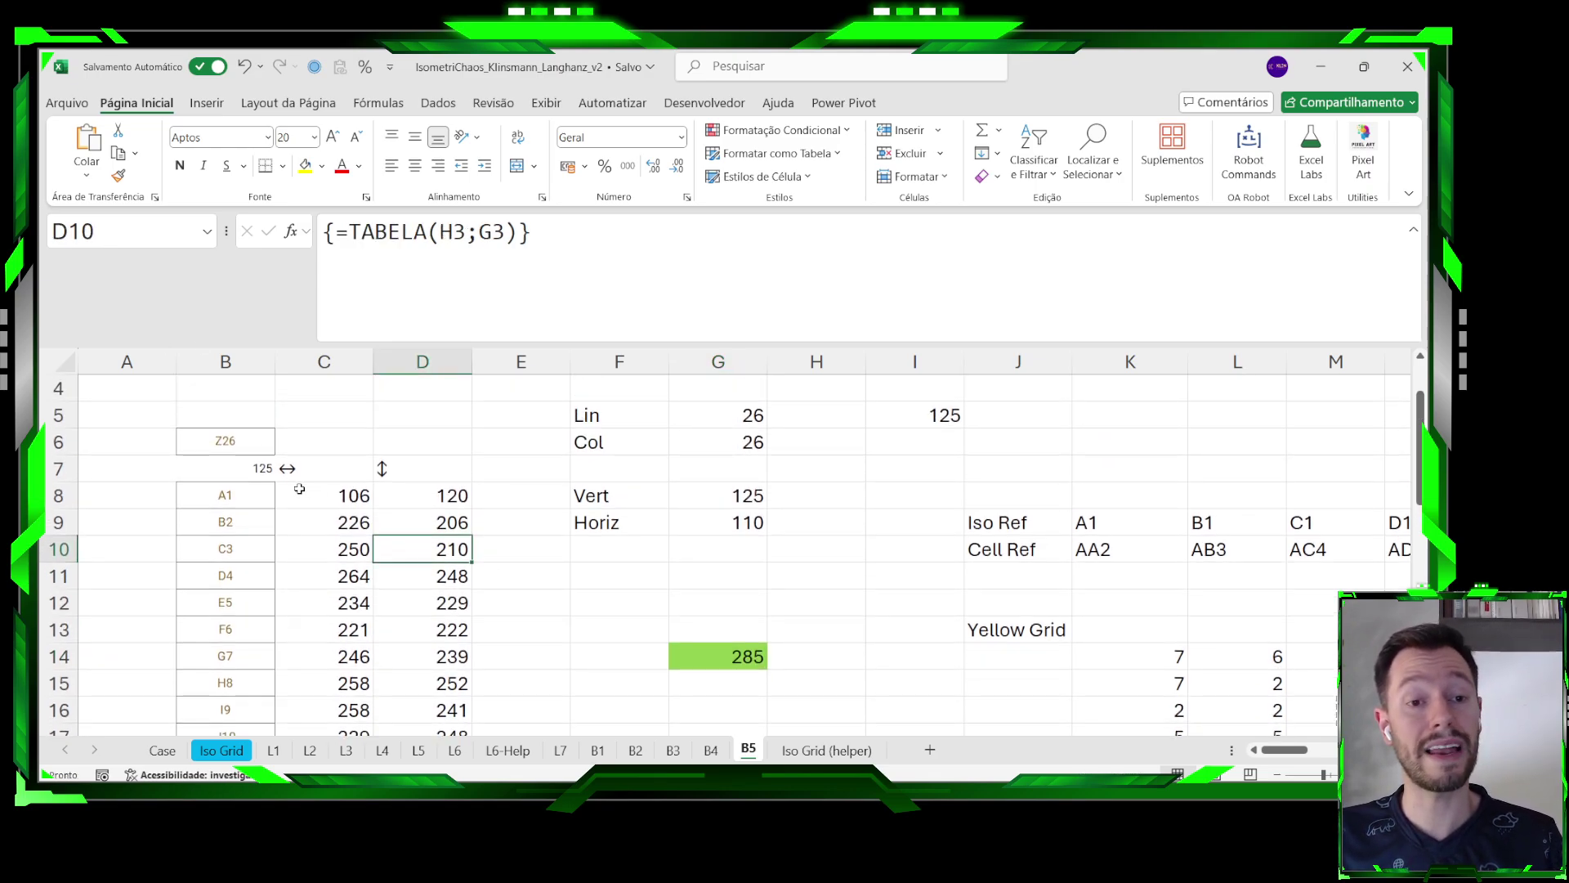
pyautogui.click(305, 468)
pyautogui.moveTo(305, 468); pyautogui.dragTo(433, 472)
pyautogui.moveTo(255, 492); pyautogui.dragTo(255, 598)
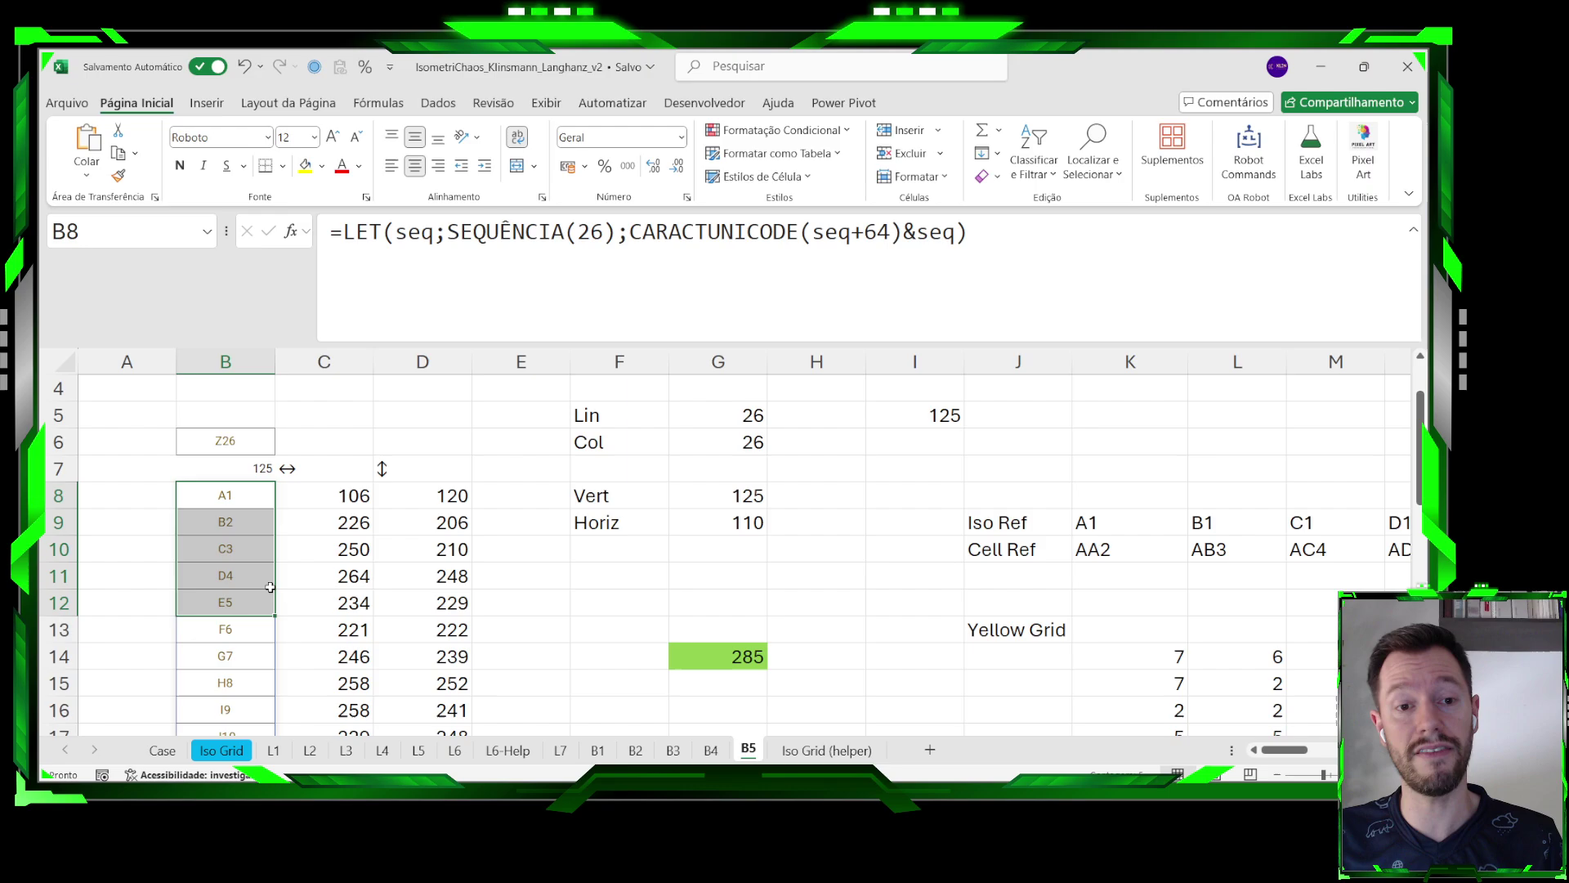
pyautogui.moveTo(332, 502); pyautogui.dragTo(418, 628)
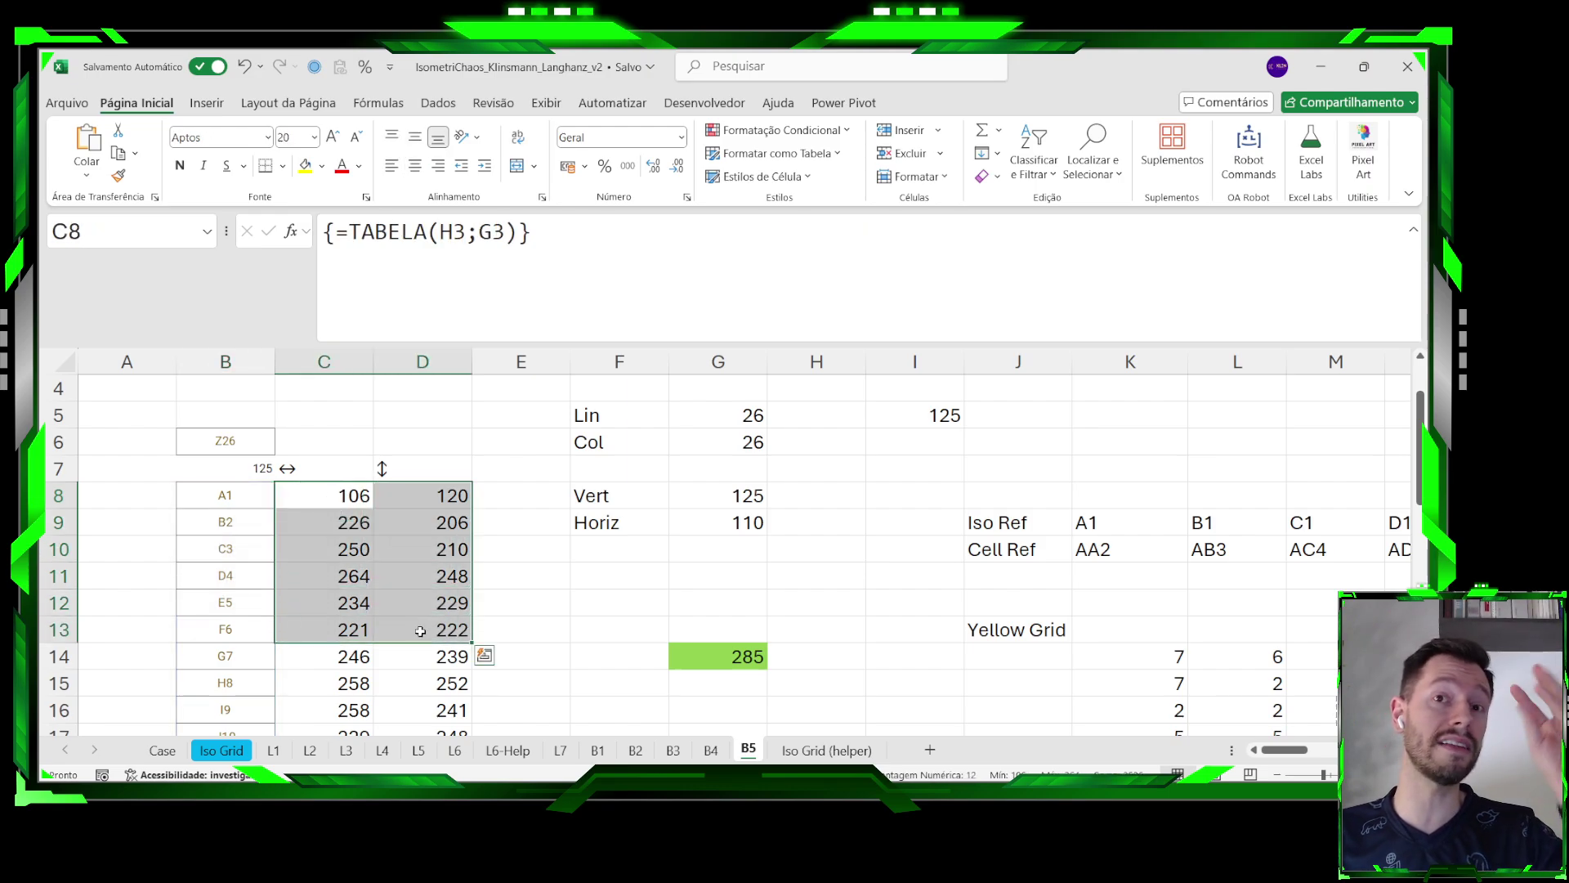
pyautogui.click(756, 662)
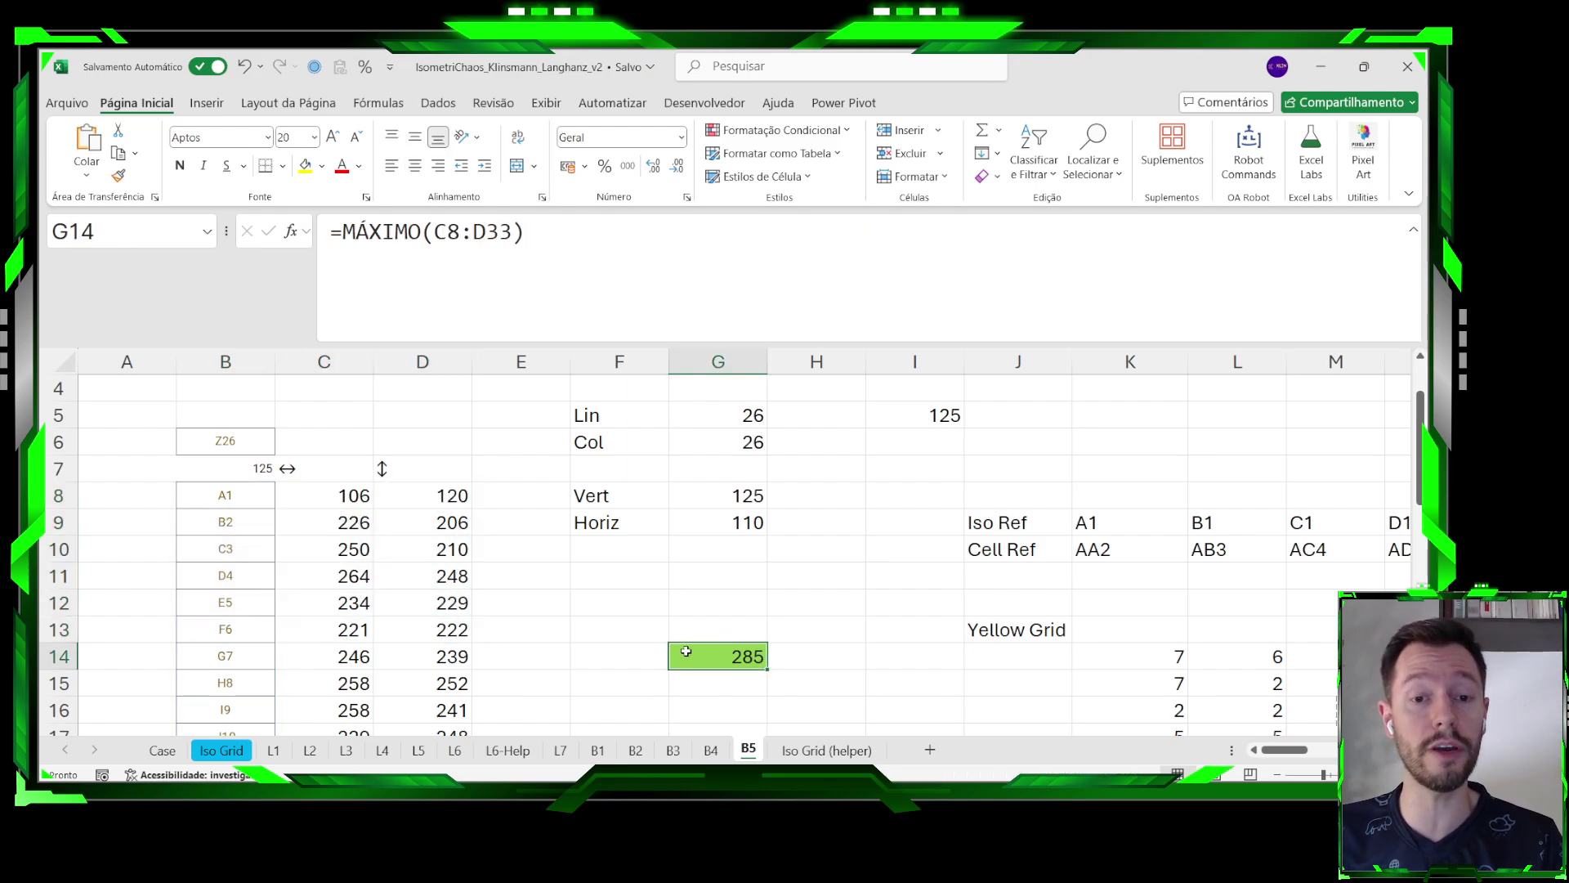
pyautogui.moveTo(332, 489); pyautogui.dragTo(416, 630)
pyautogui.click(698, 655)
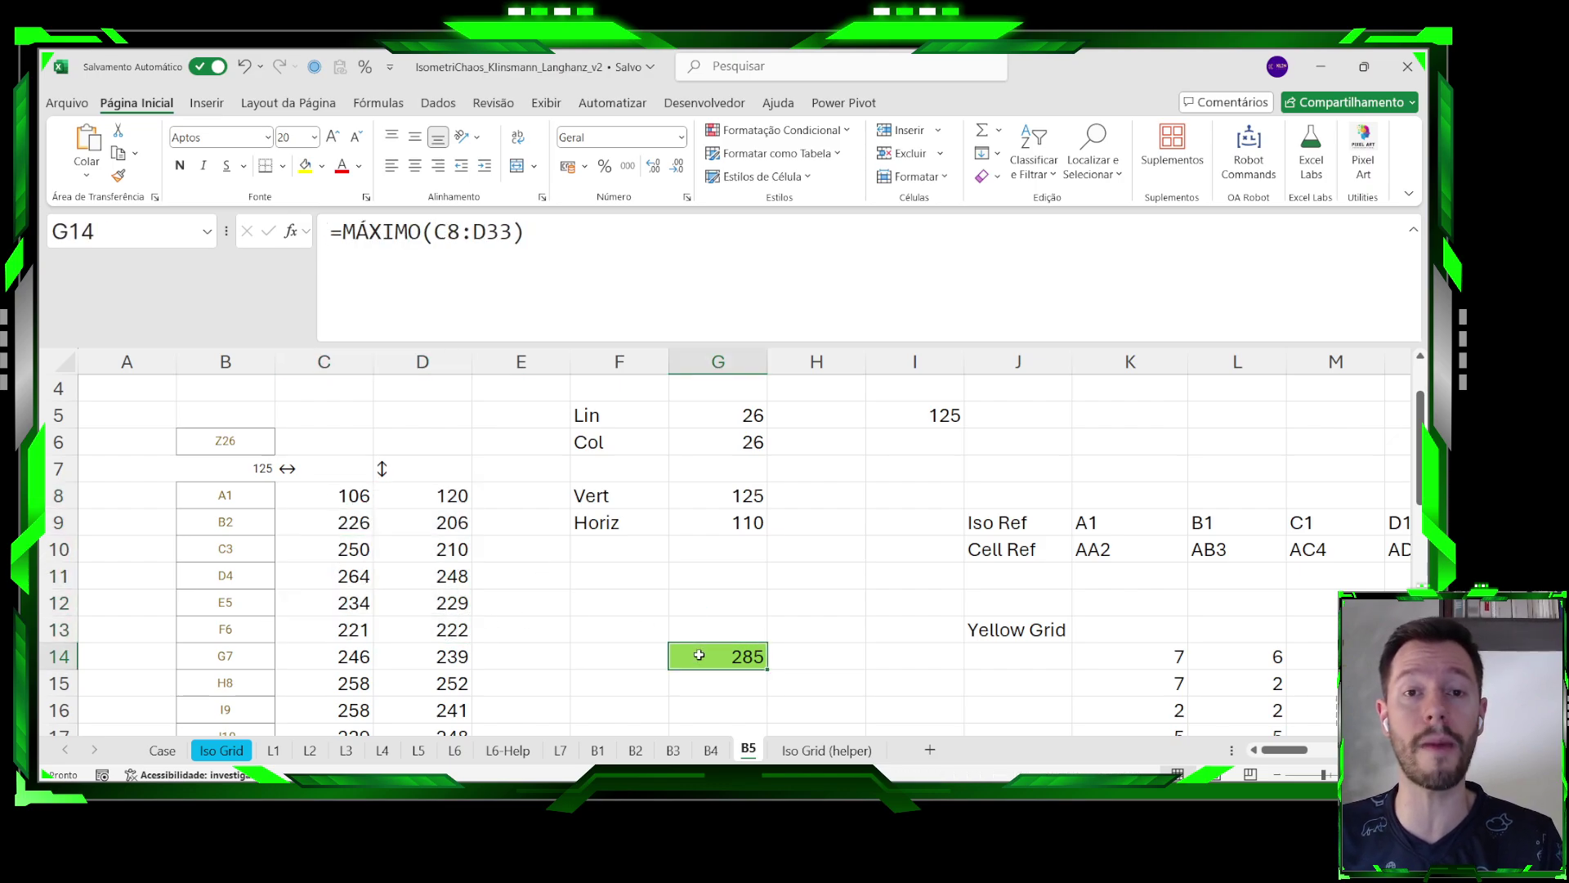
# Return to the Iso Grid sheet and view the pyramid from its apex at Iso Ref A1.
pyautogui.click(206, 752)
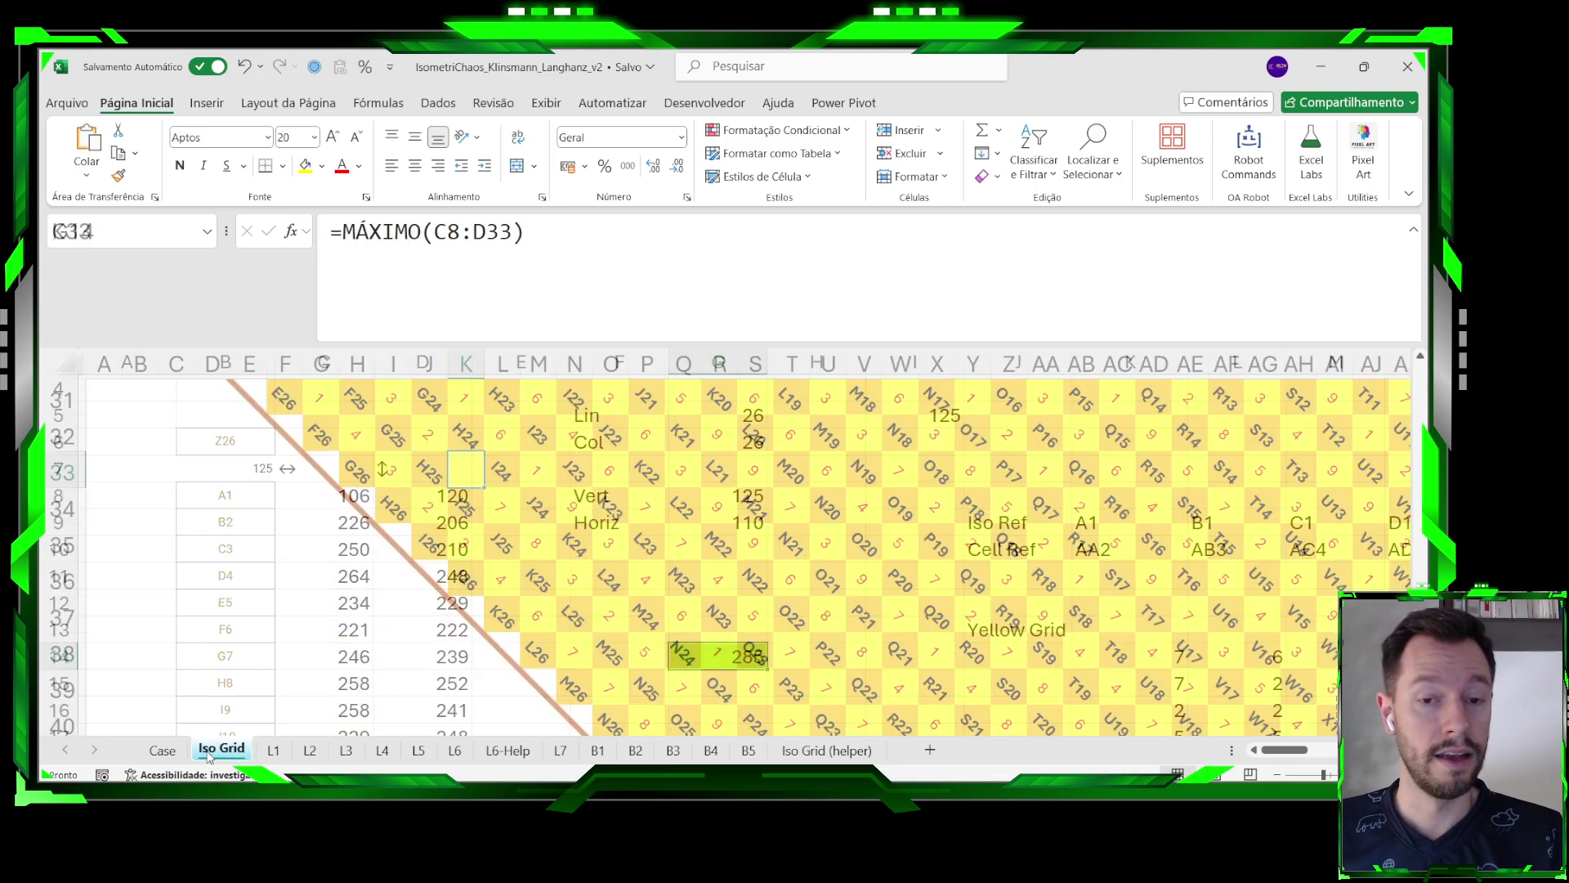
pyautogui.scroll(10, 523, 654)
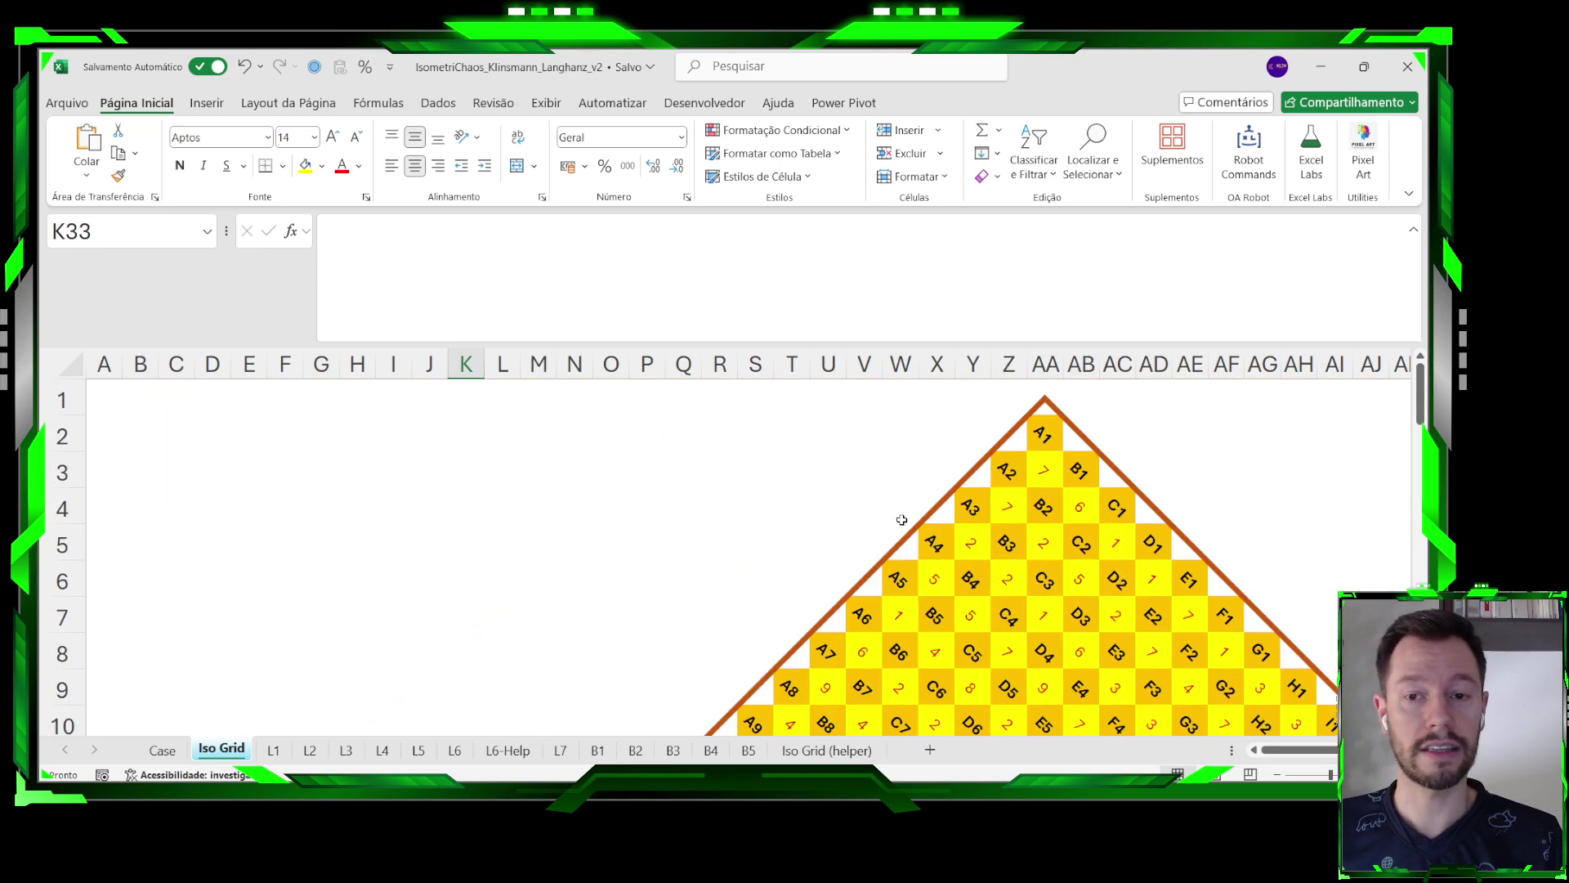
pyautogui.keyDown('ctrl'); pyautogui.scroll(-2, 901, 520); pyautogui.keyUp('ctrl')
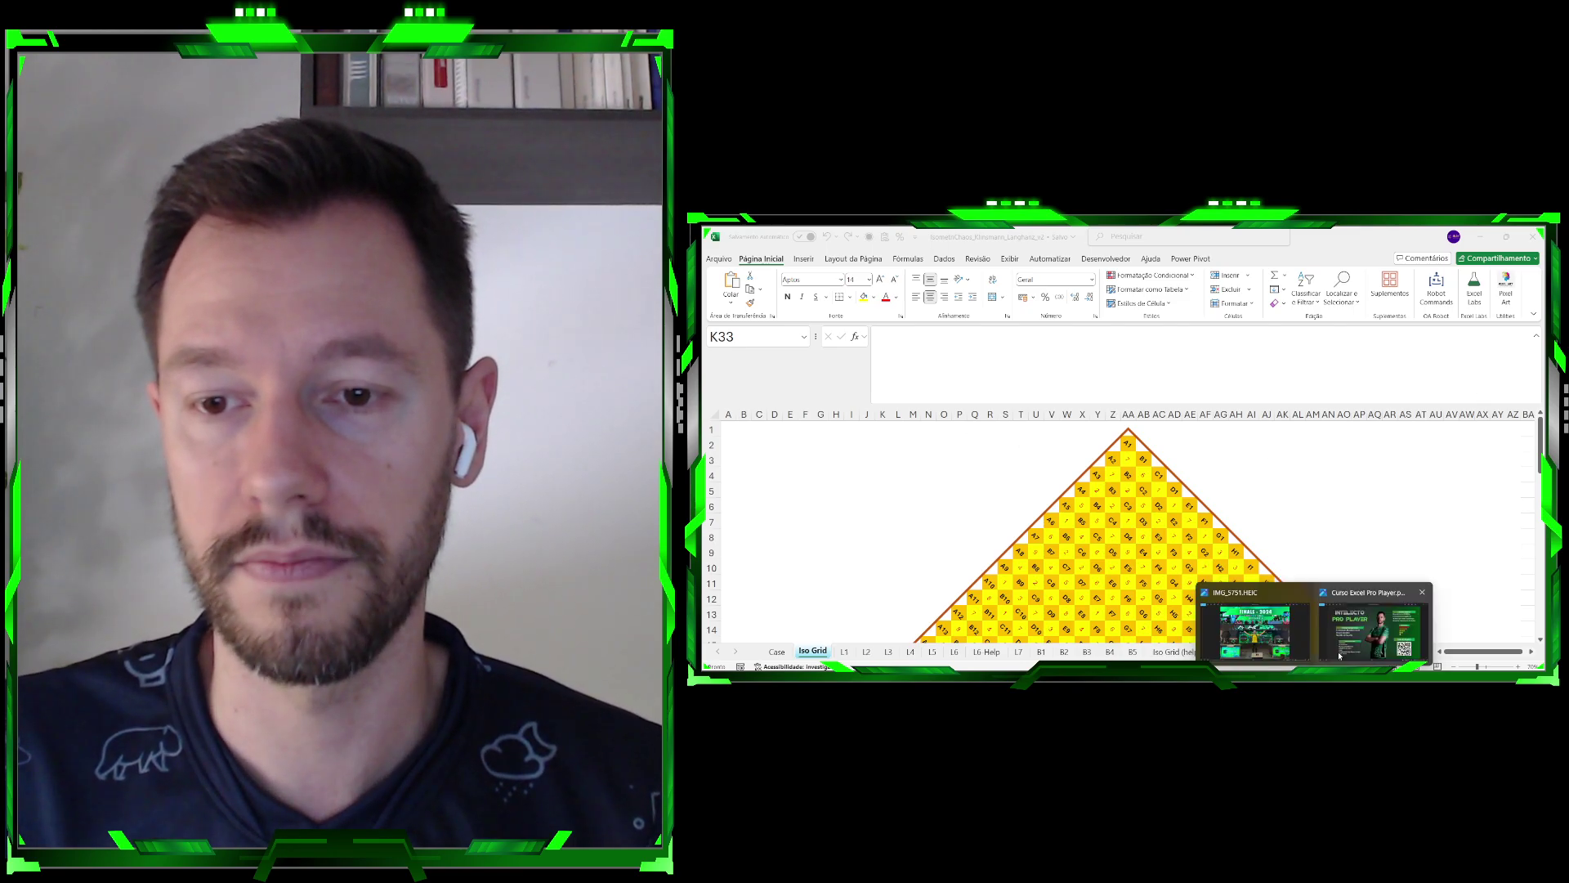
# Switch to the open image Curso Excel Pro Player.png.
pyautogui.click(1366, 639)
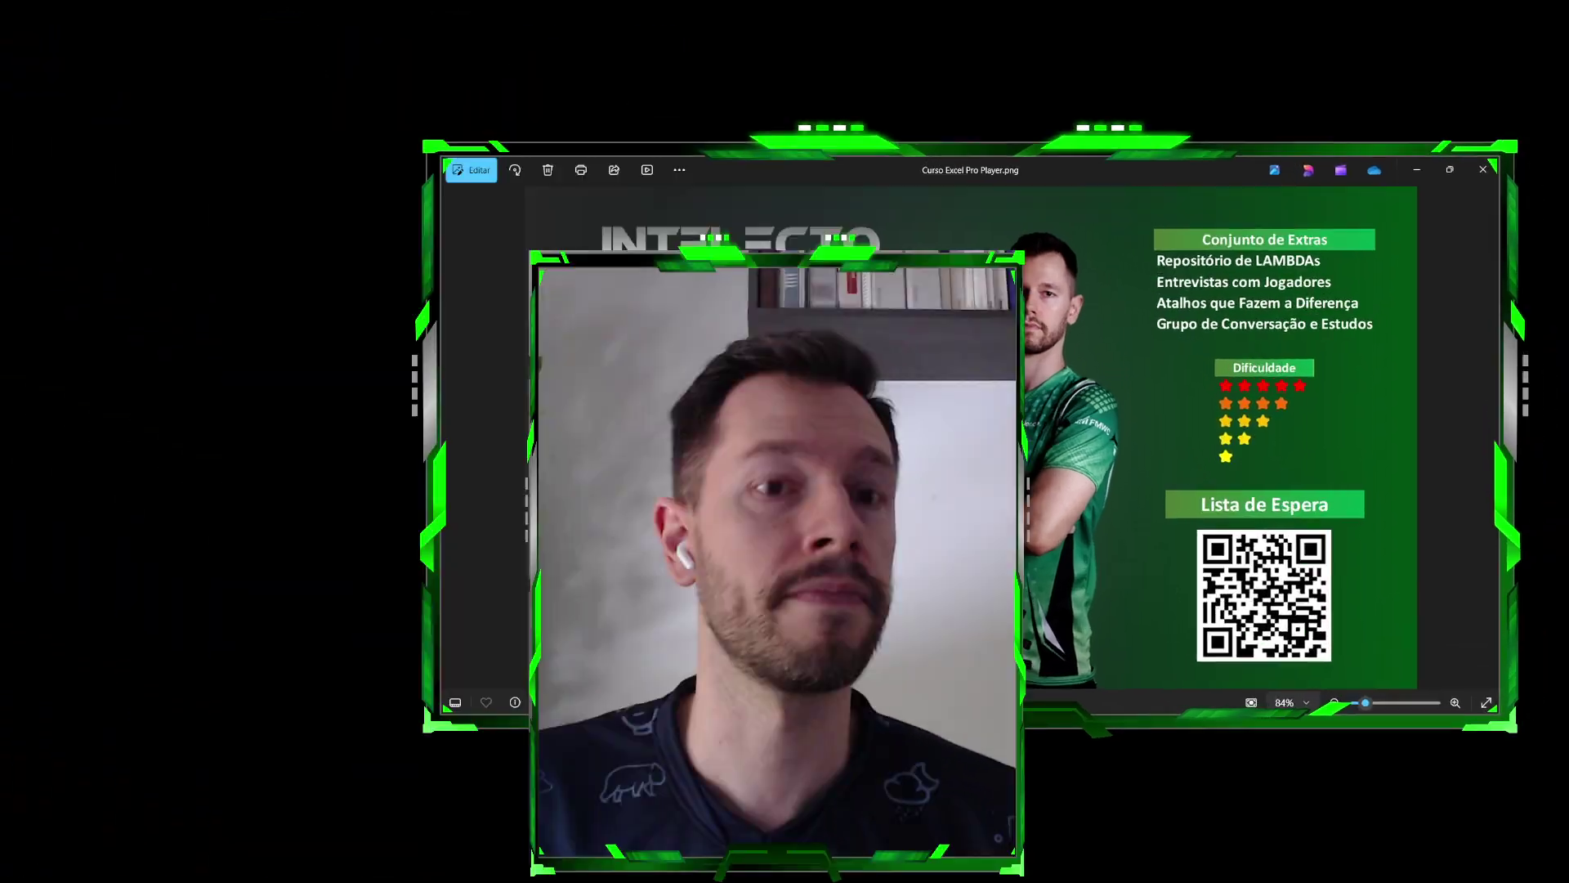